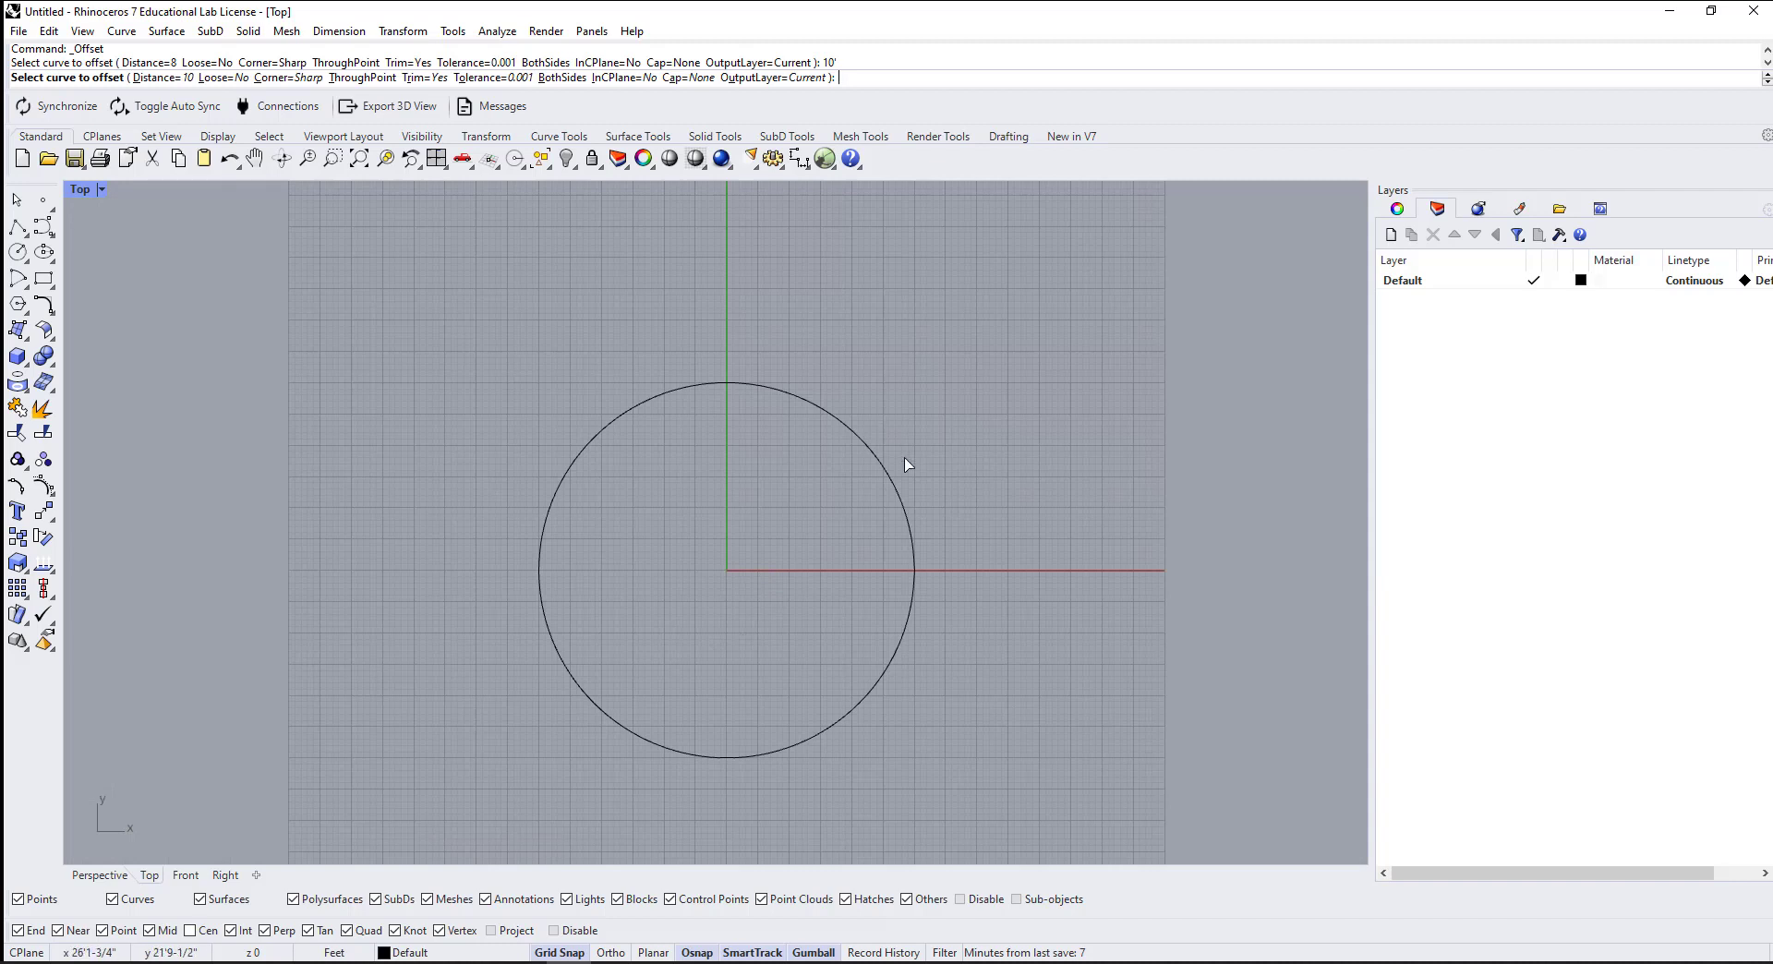
Step: Offset the circle outward by 10 feet
{"action": "left_click", "coordinate": [903, 497]}
{"action": "left_click", "coordinate": [1006, 463]}
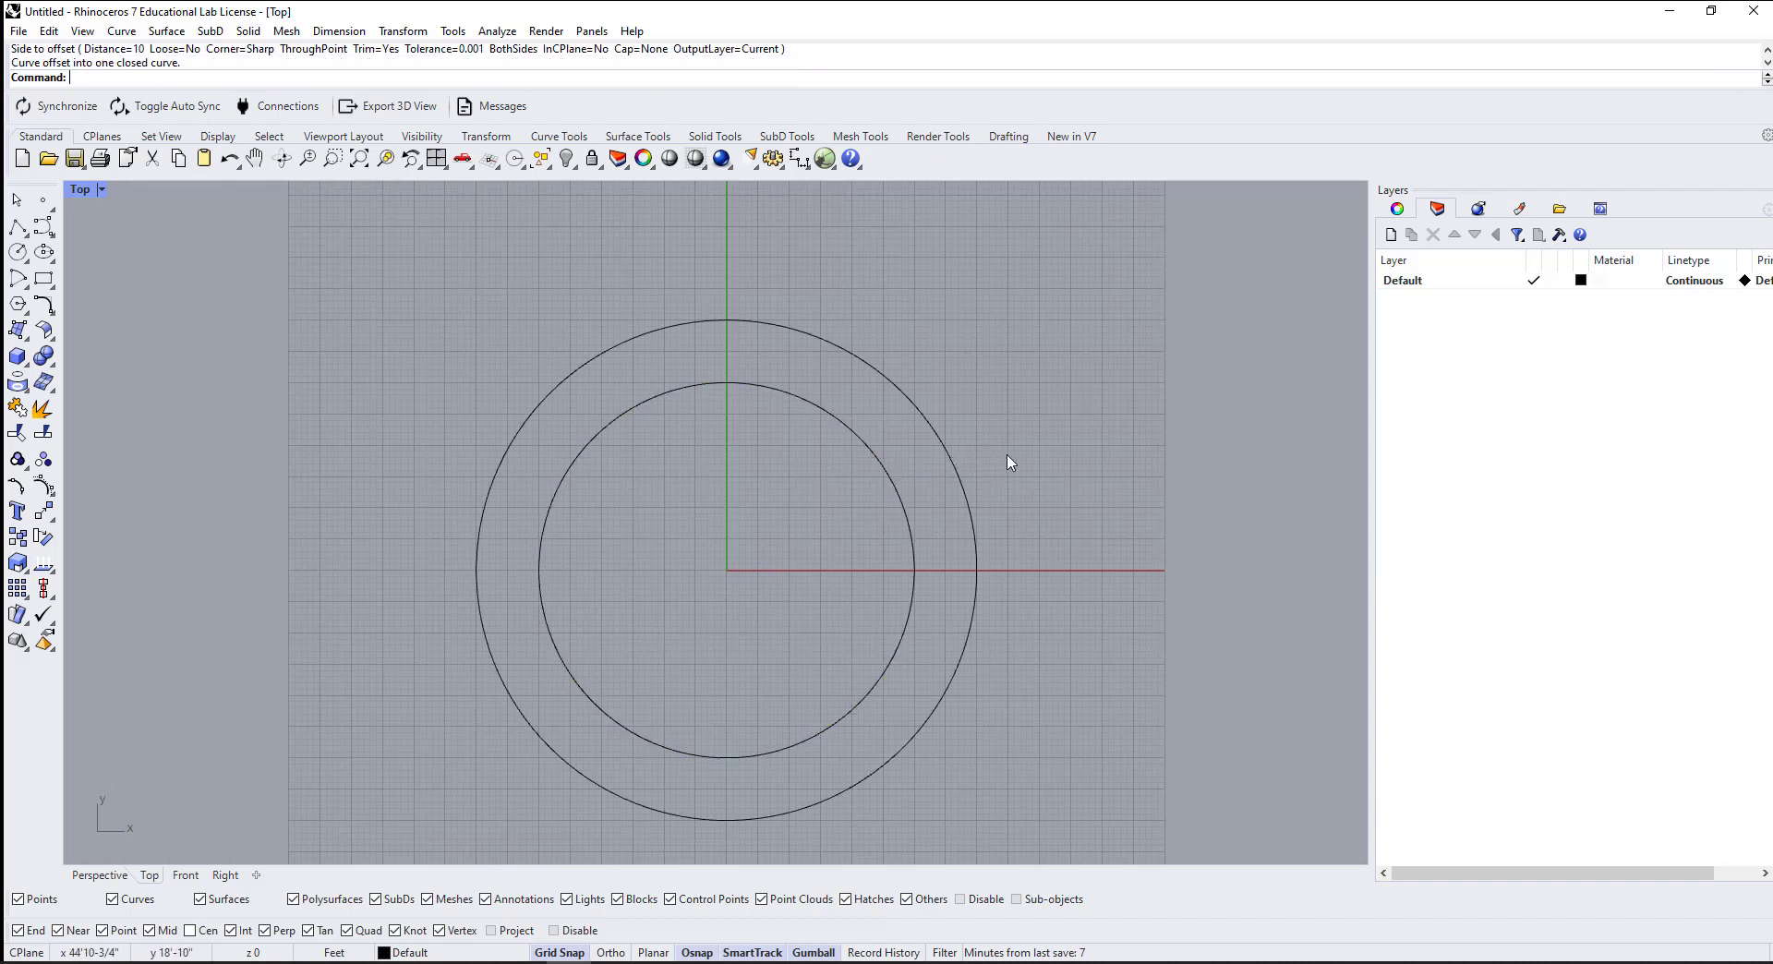
{"action": "right_click_drag", "start_coordinate": [1029, 482], "coordinate": [1204, 479]}
Step: Rebuild the inner circle with 16 points at degree 3, deleting the input curve
{"action": "left_click", "coordinate": [1160, 496]}
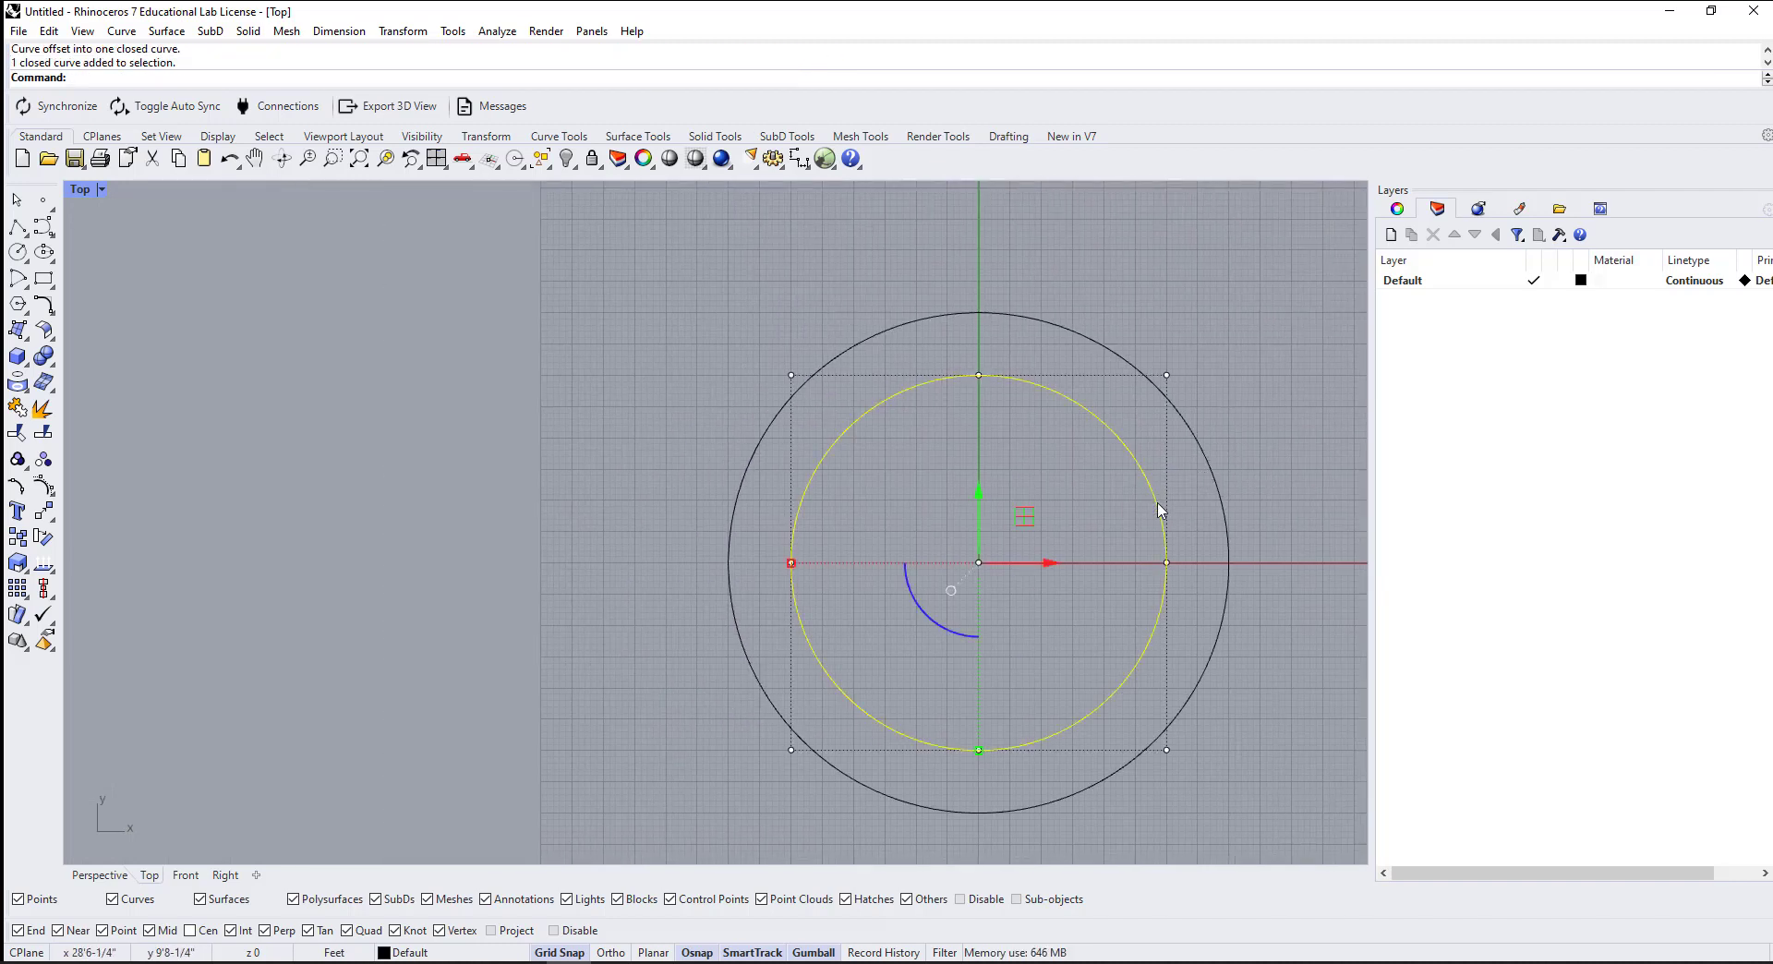
{"action": "type", "text": "rebuild"}
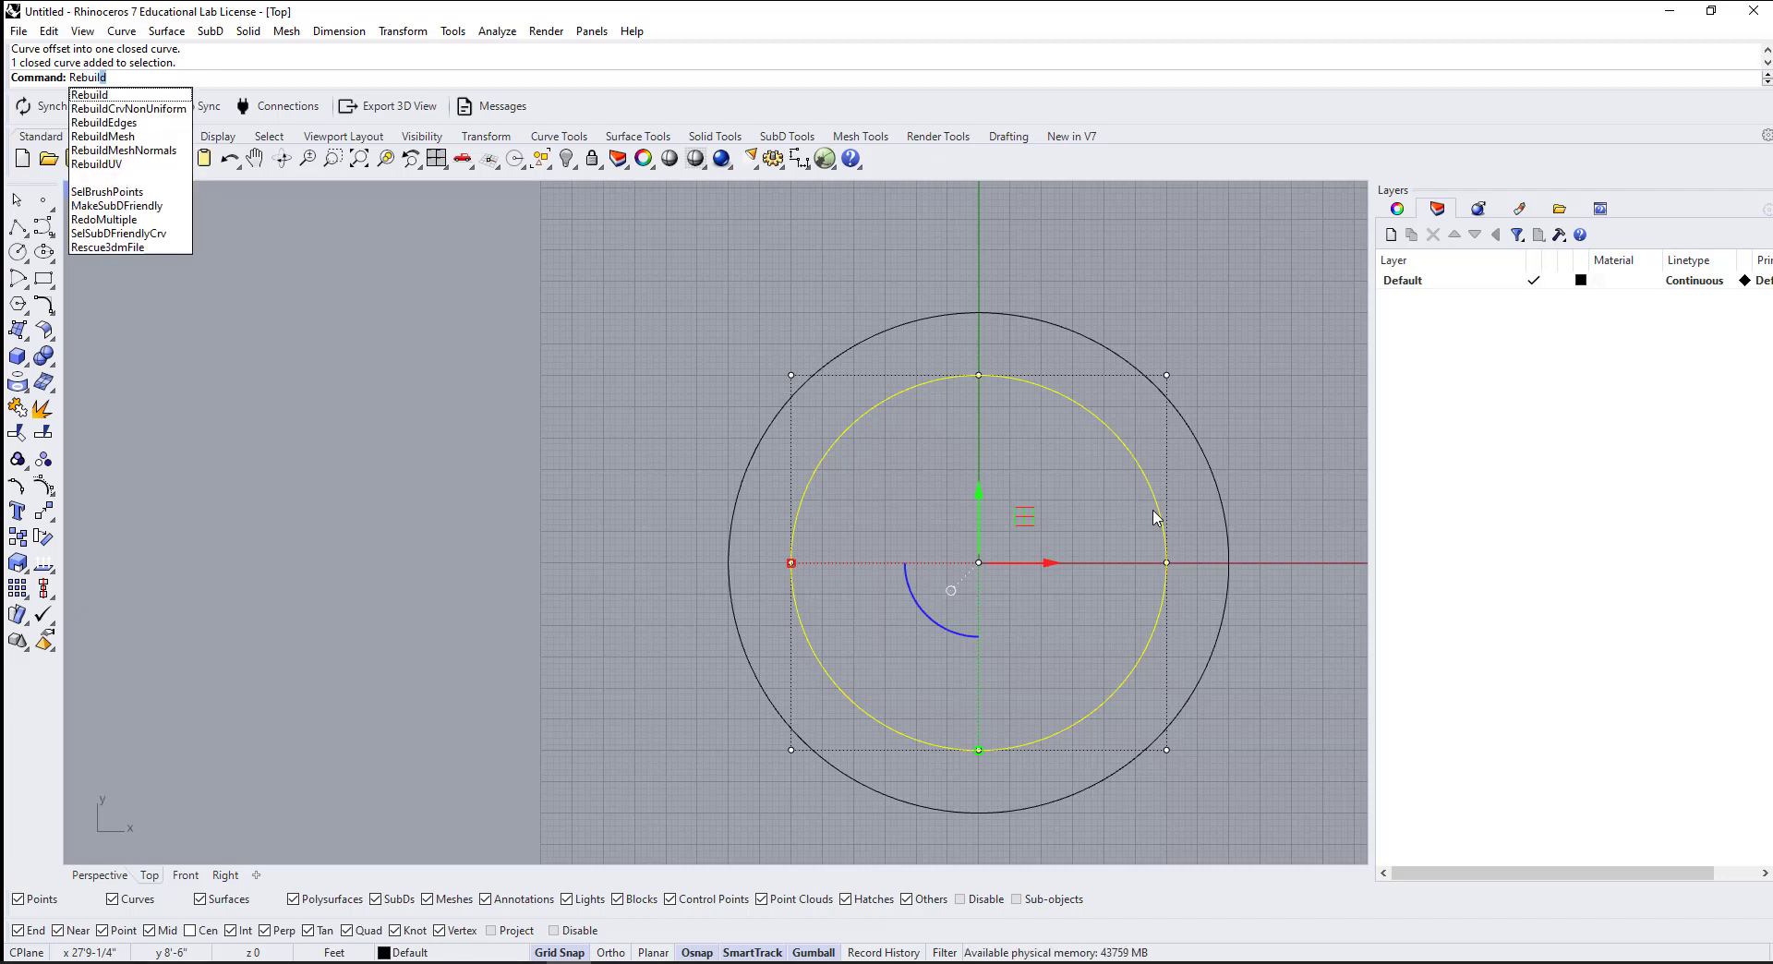
{"action": "key", "text": "Return"}
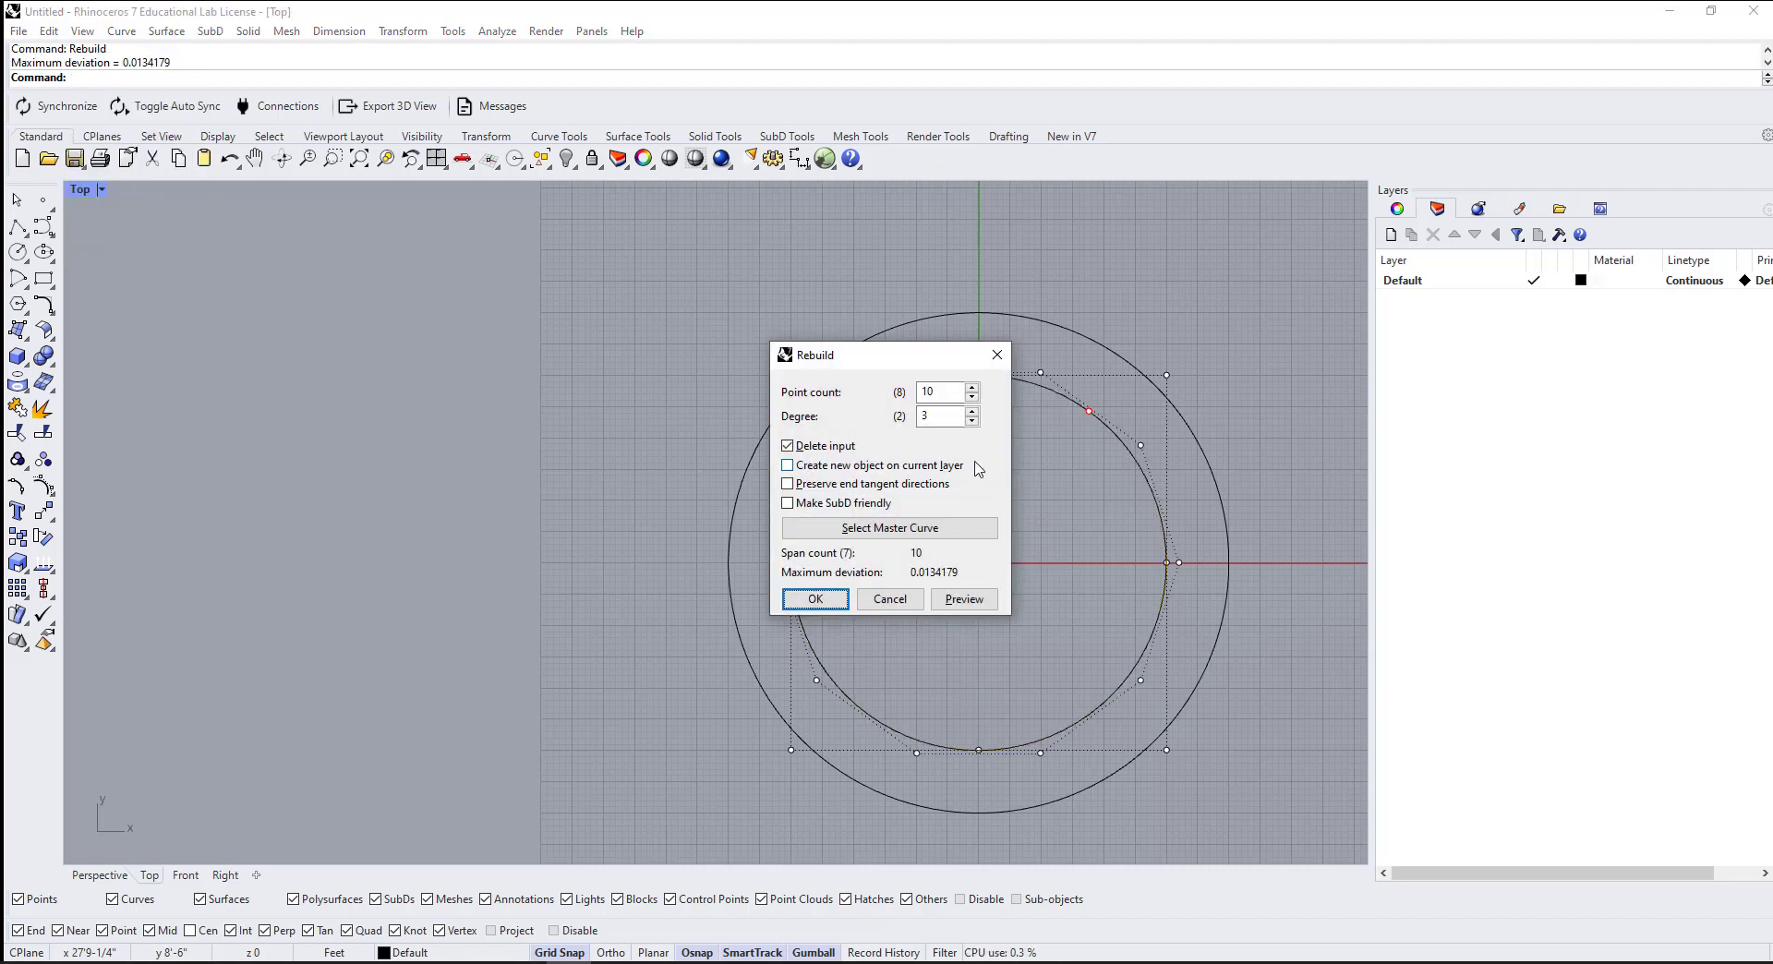
{"action": "double_click", "coordinate": [949, 399]}
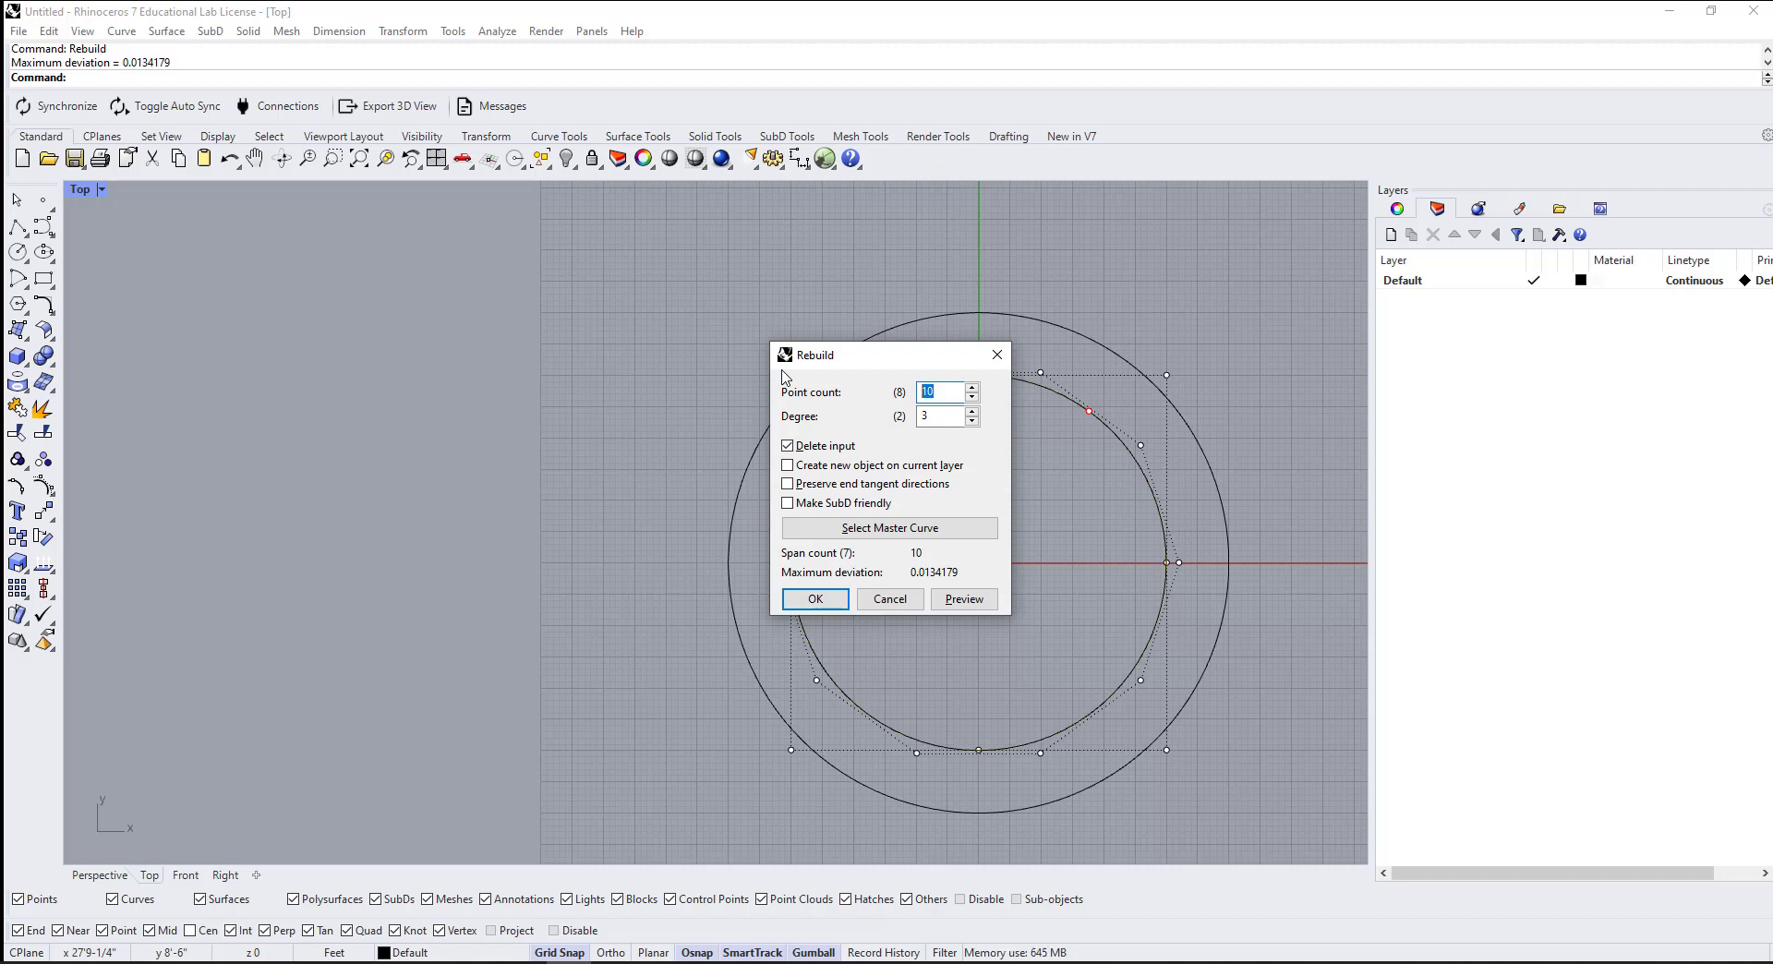
{"action": "key", "text": "Return"}
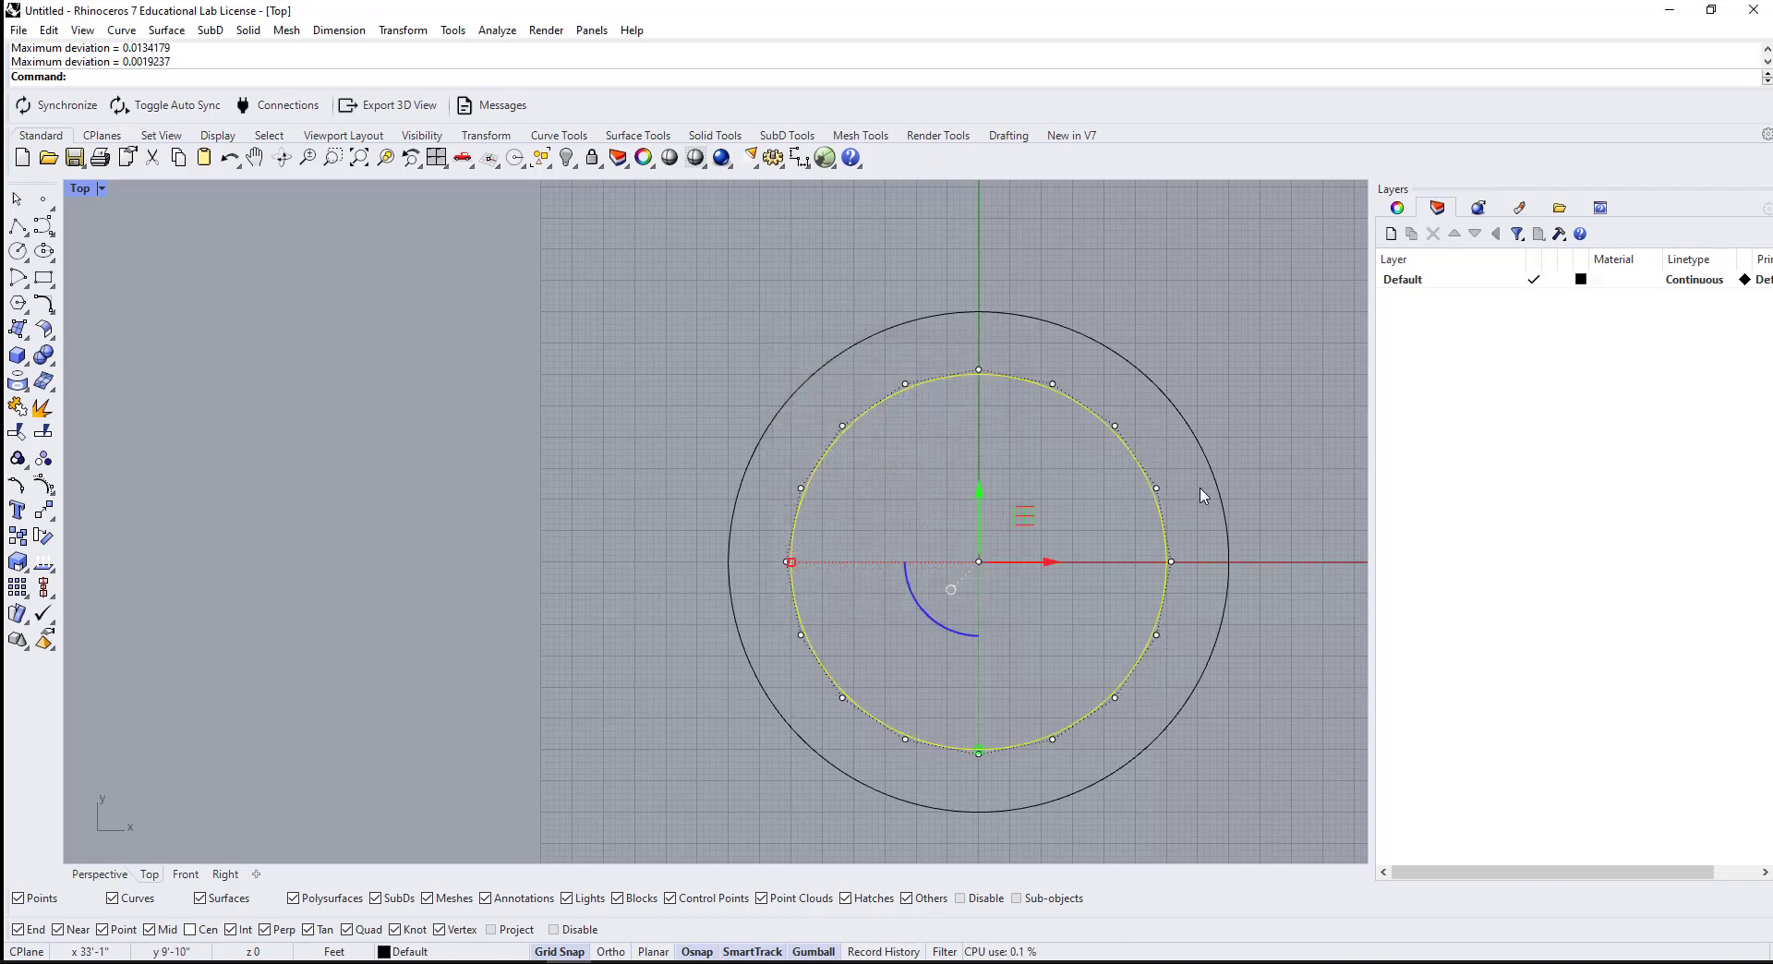
Step: Rebuild the outer circle with the same 16 points and degree 3
{"action": "left_click", "coordinate": [1217, 480]}
{"action": "key", "text": "Return"}
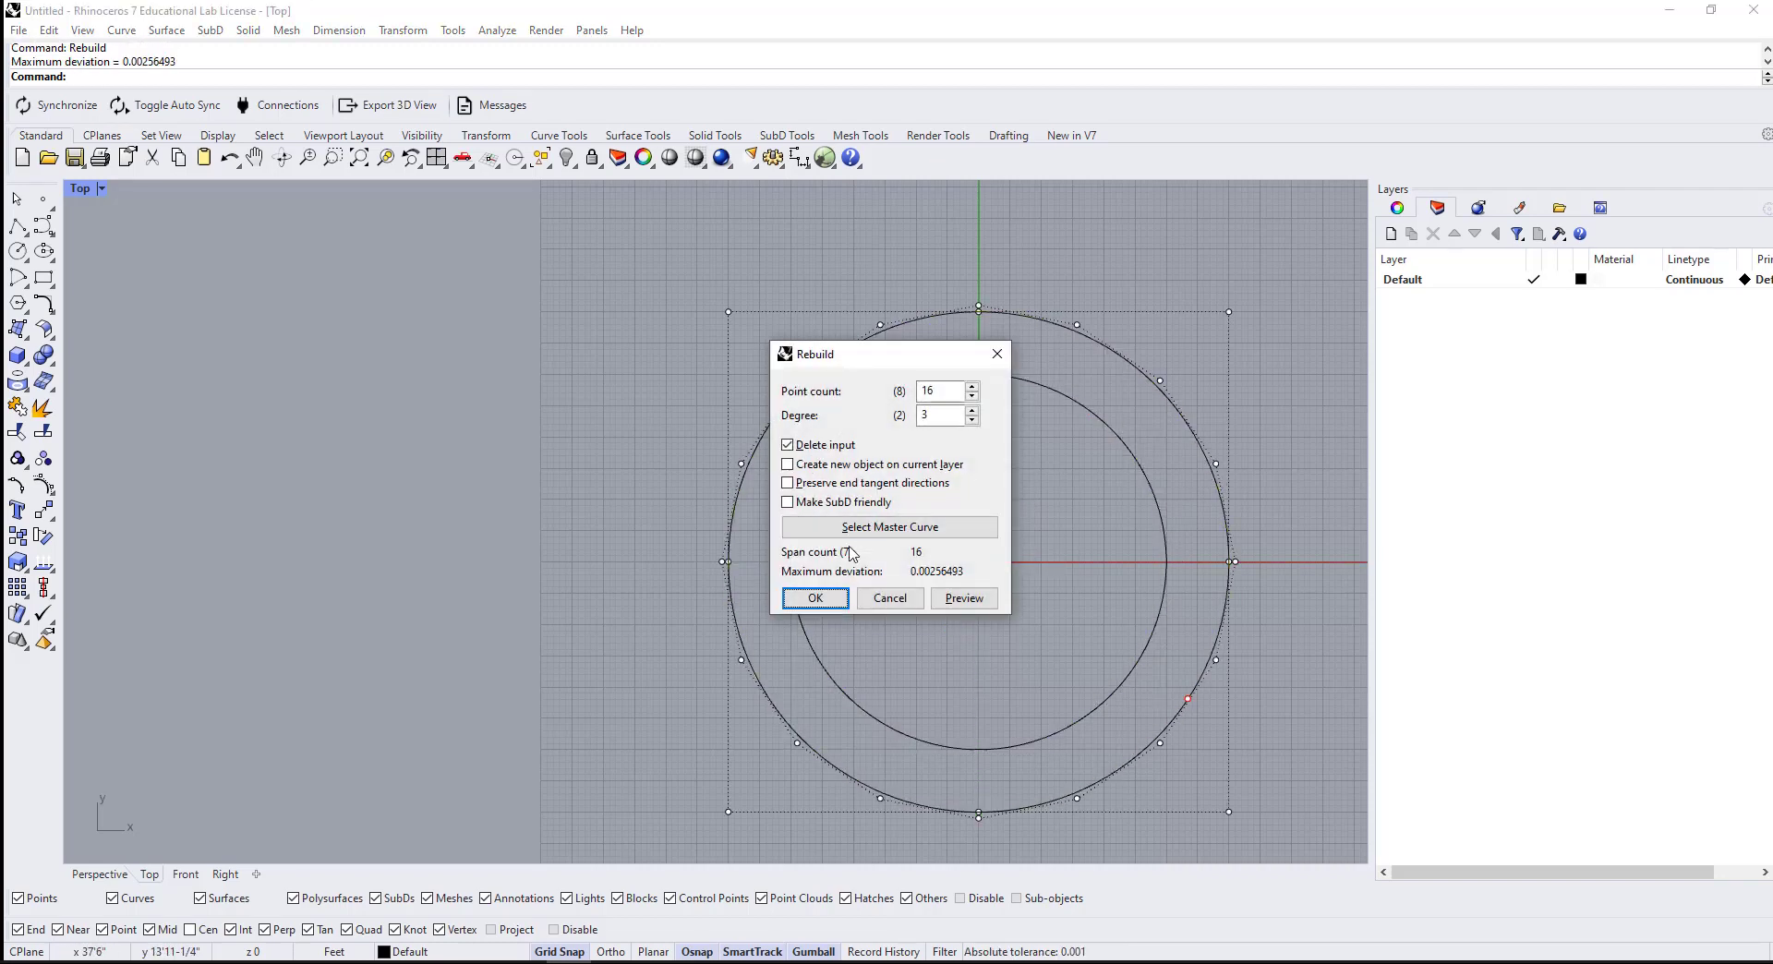
{"action": "left_click", "coordinate": [817, 601]}
Step: Select every second pair of control points around the inner and outer circles
{"action": "left_click", "coordinate": [1143, 476], "text": "shift"}
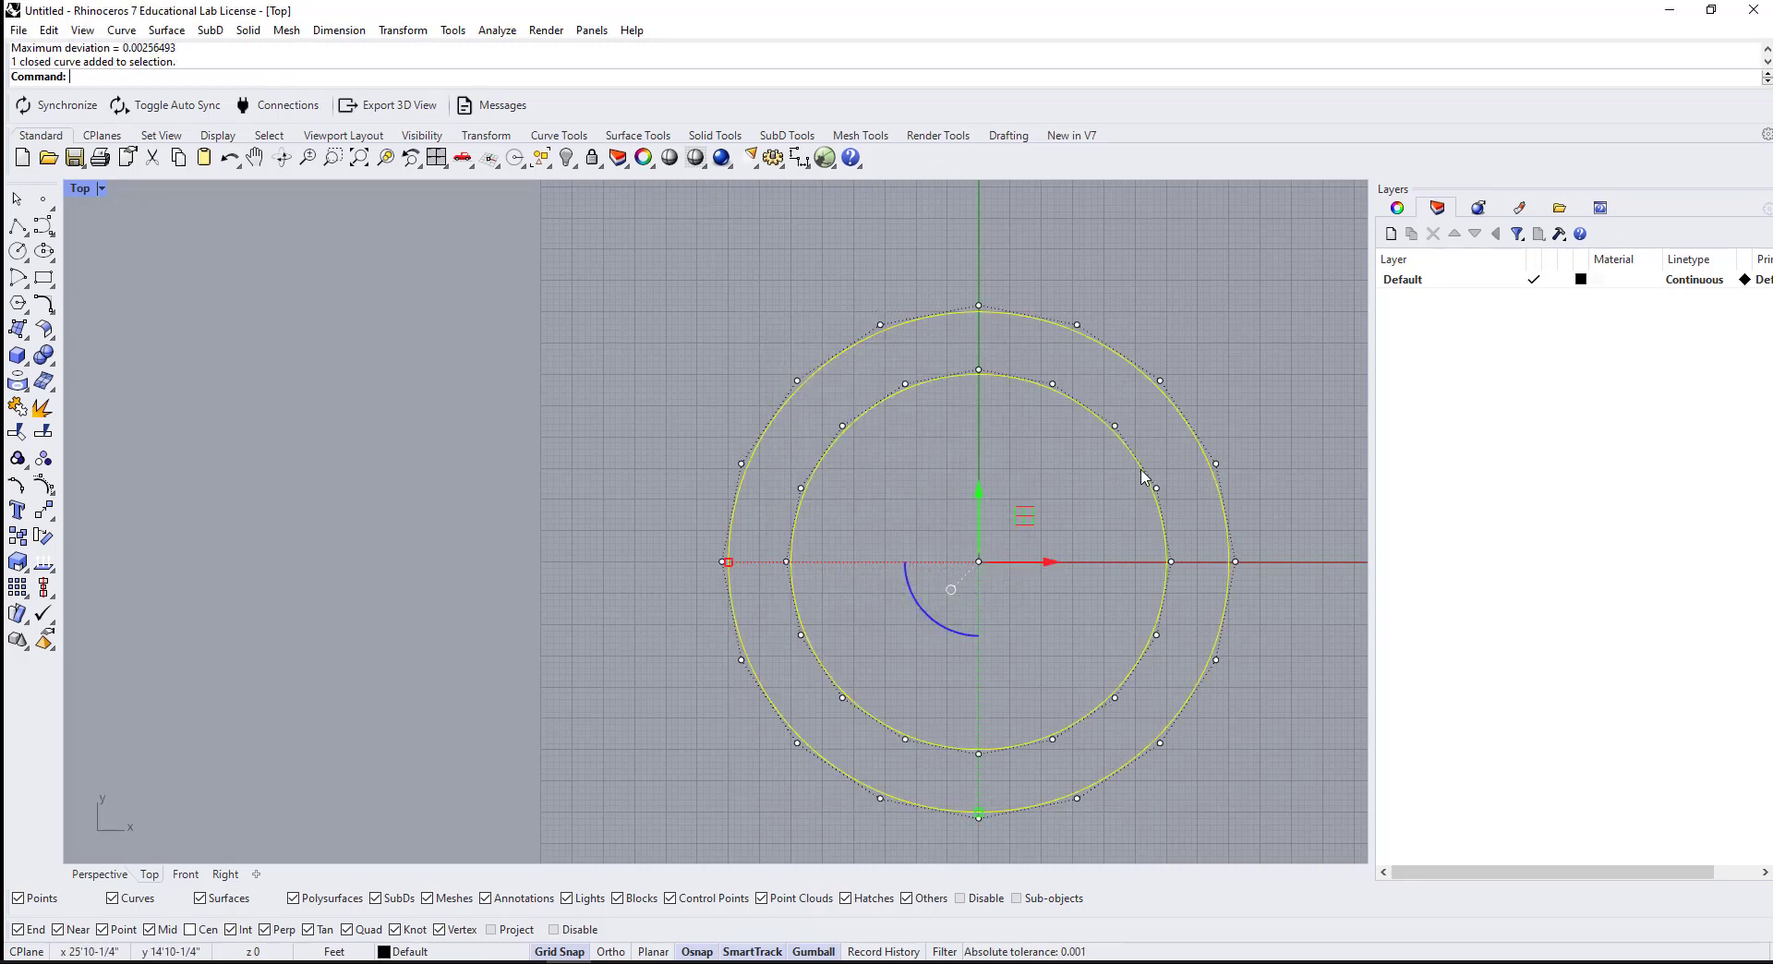
{"action": "left_click", "coordinate": [1044, 445]}
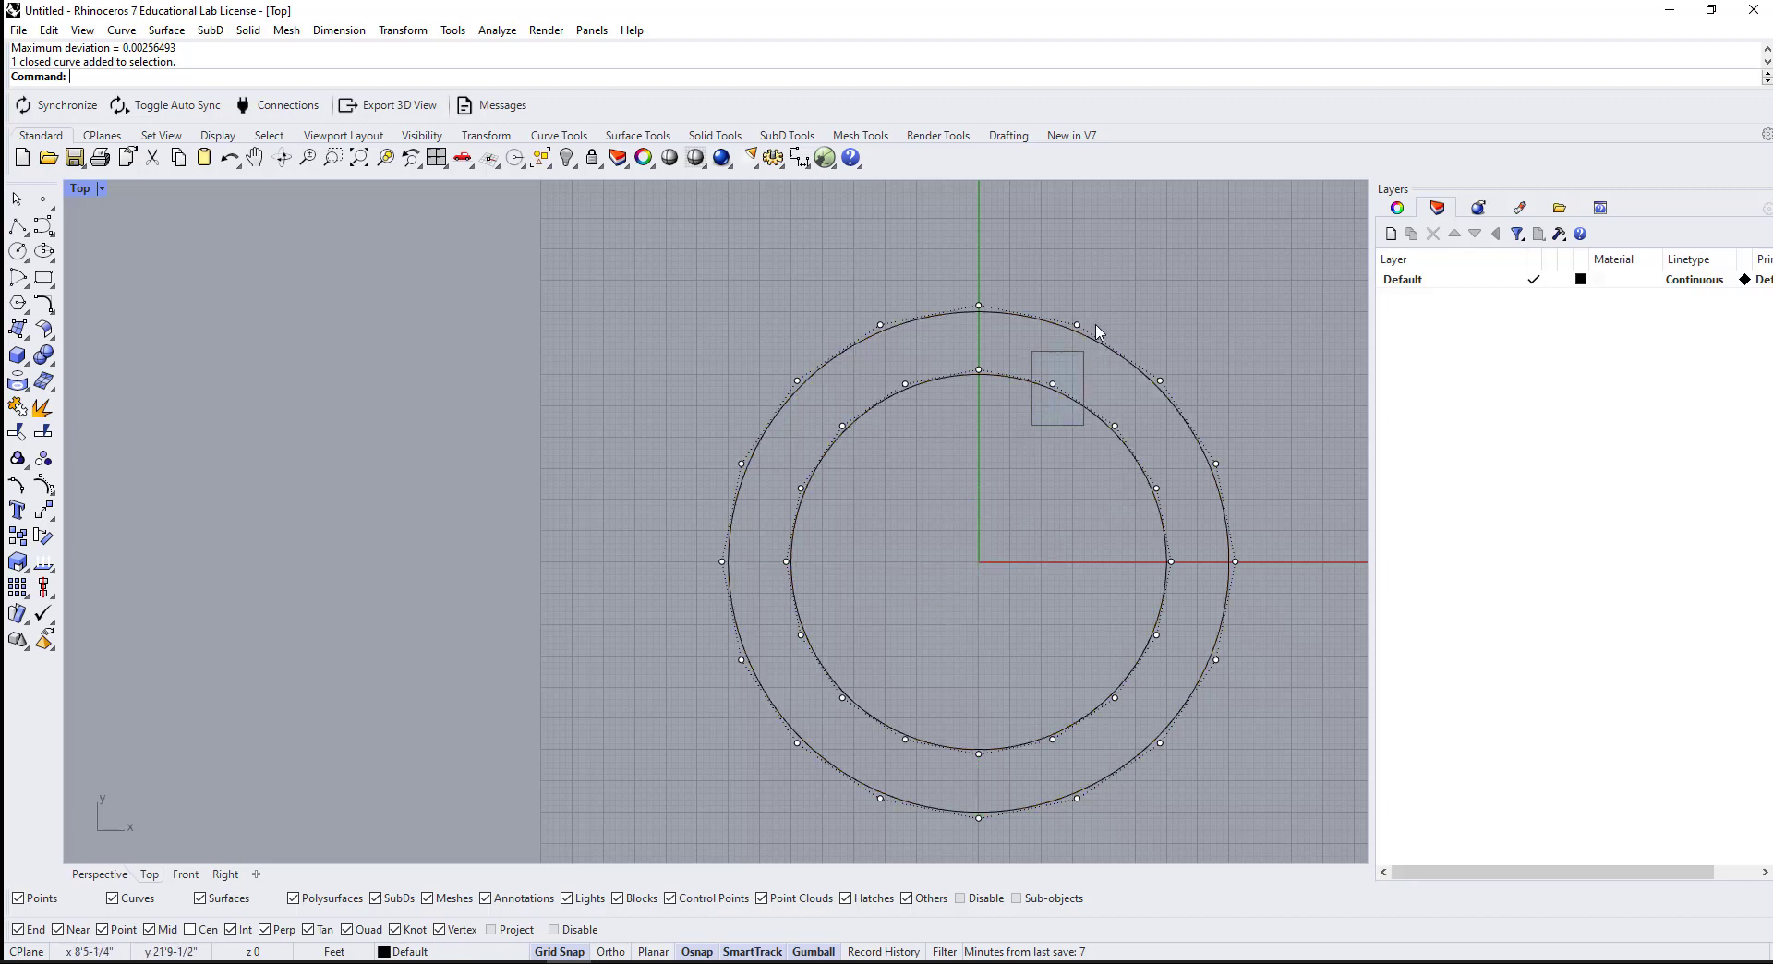
{"action": "left_click_drag", "start_coordinate": [1099, 331], "coordinate": [1088, 288]}
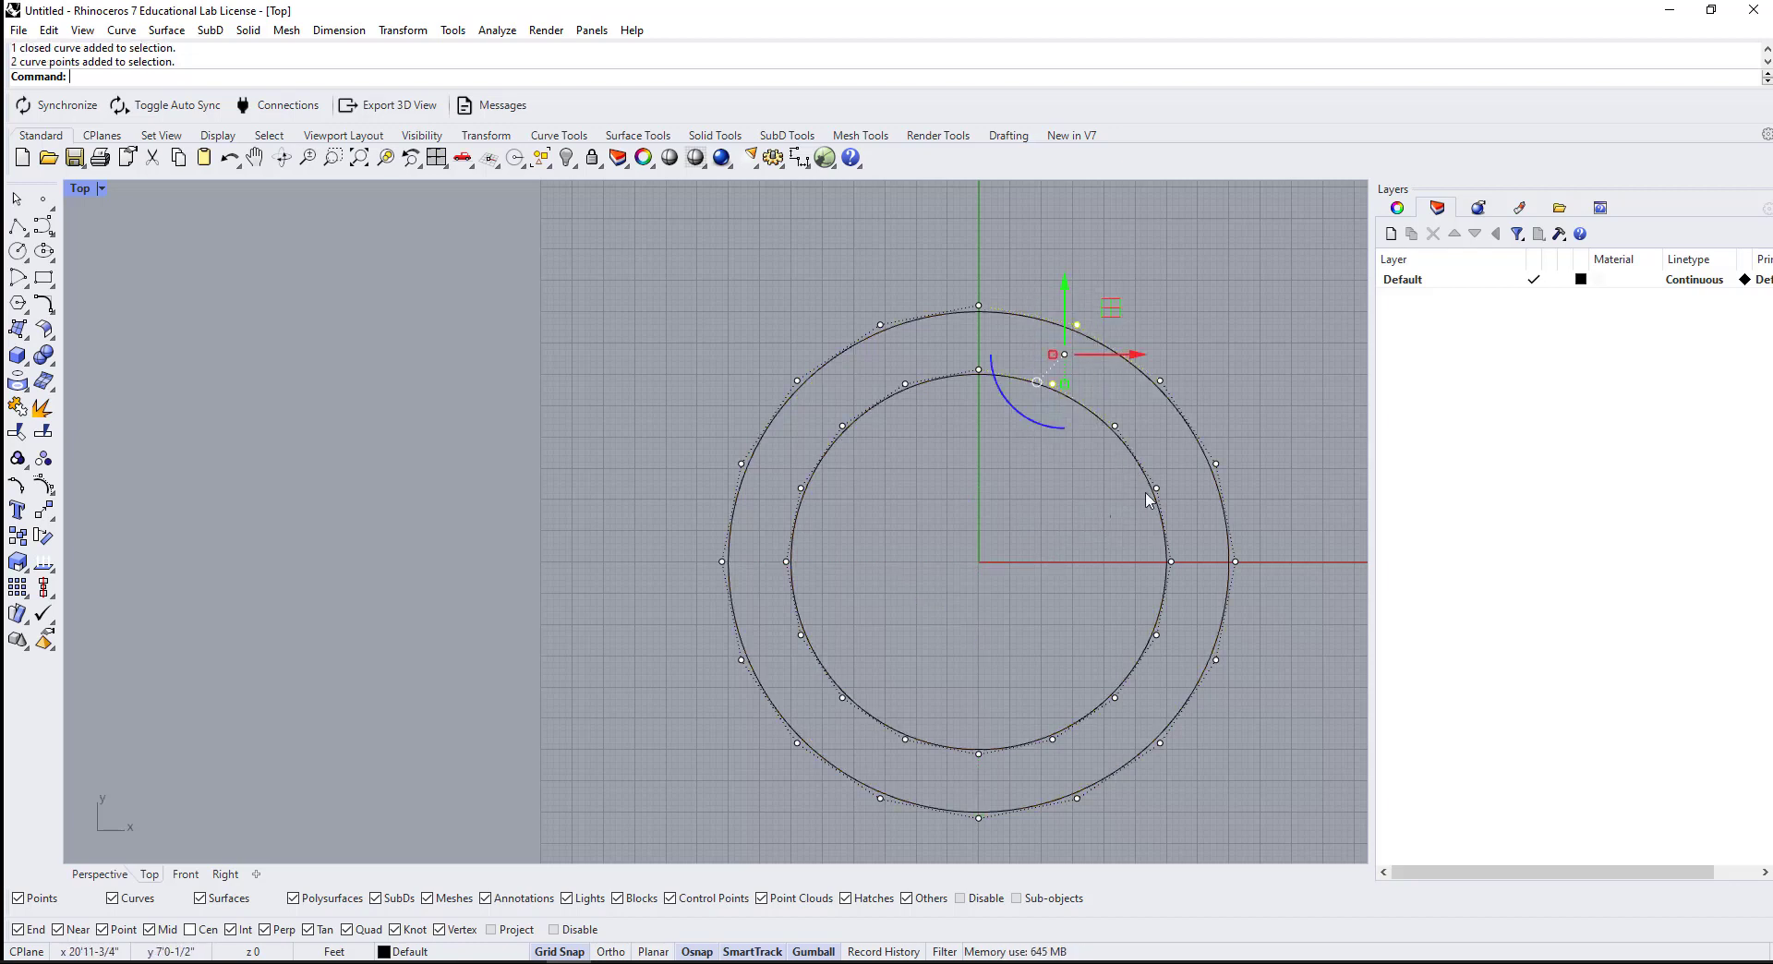
{"action": "left_click_drag", "start_coordinate": [1148, 500], "coordinate": [1259, 446], "text": "shift"}
{"action": "left_click_drag", "start_coordinate": [1126, 630], "coordinate": [1286, 685], "text": "shift"}
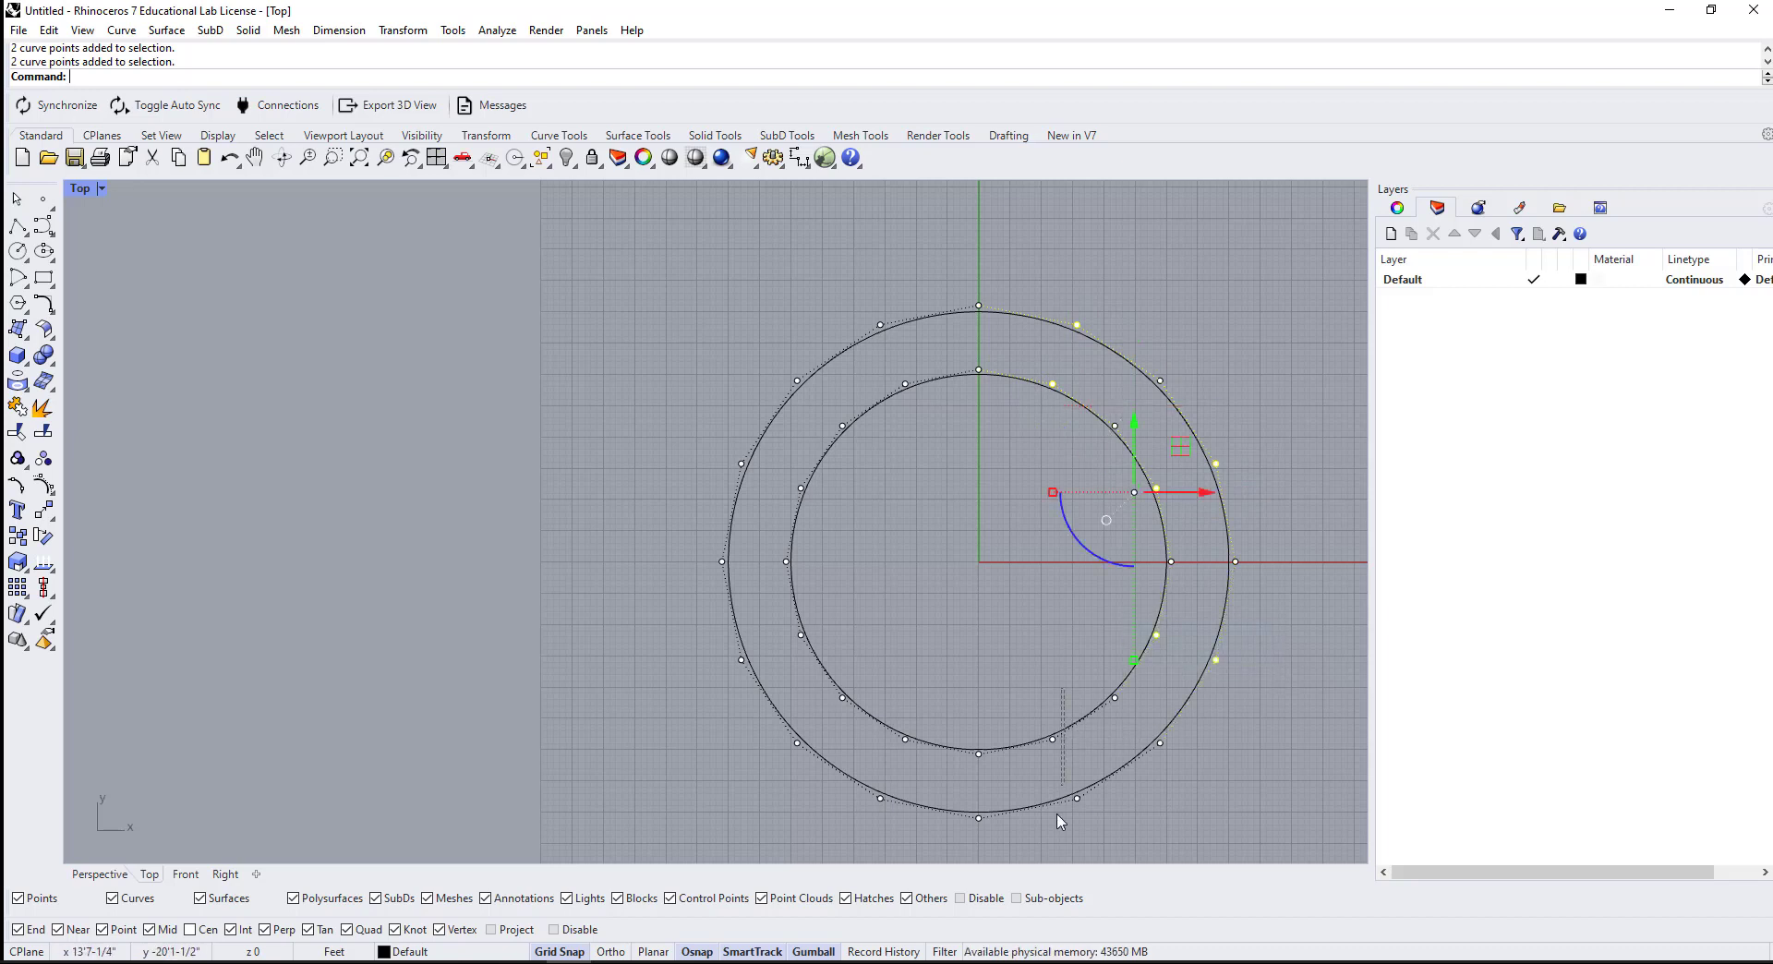
{"action": "left_click_drag", "start_coordinate": [1042, 836], "coordinate": [1096, 647], "text": "shift"}
{"action": "left_click_drag", "start_coordinate": [1000, 859], "coordinate": [1005, 864], "text": "ctrl"}
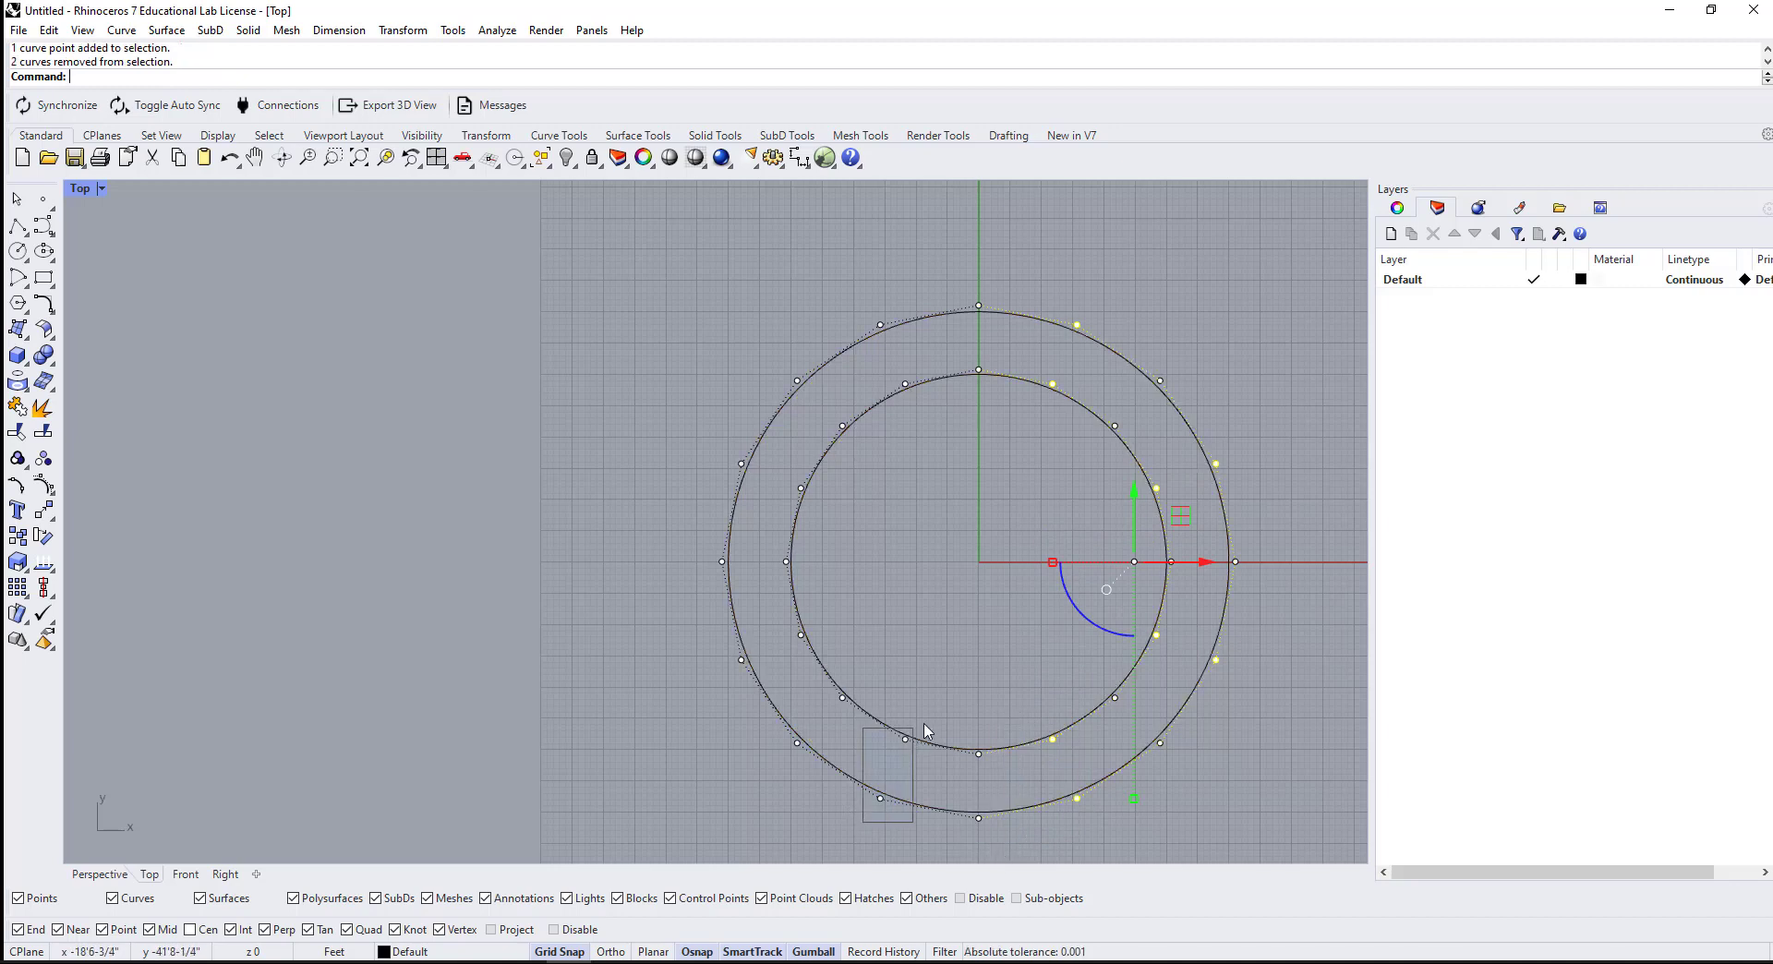
{"action": "left_click_drag", "start_coordinate": [927, 730], "coordinate": [903, 738], "text": "shift"}
{"action": "left_click_drag", "start_coordinate": [736, 688], "coordinate": [836, 614]}
{"action": "left_click_drag", "start_coordinate": [713, 506], "coordinate": [878, 467], "text": "shift"}
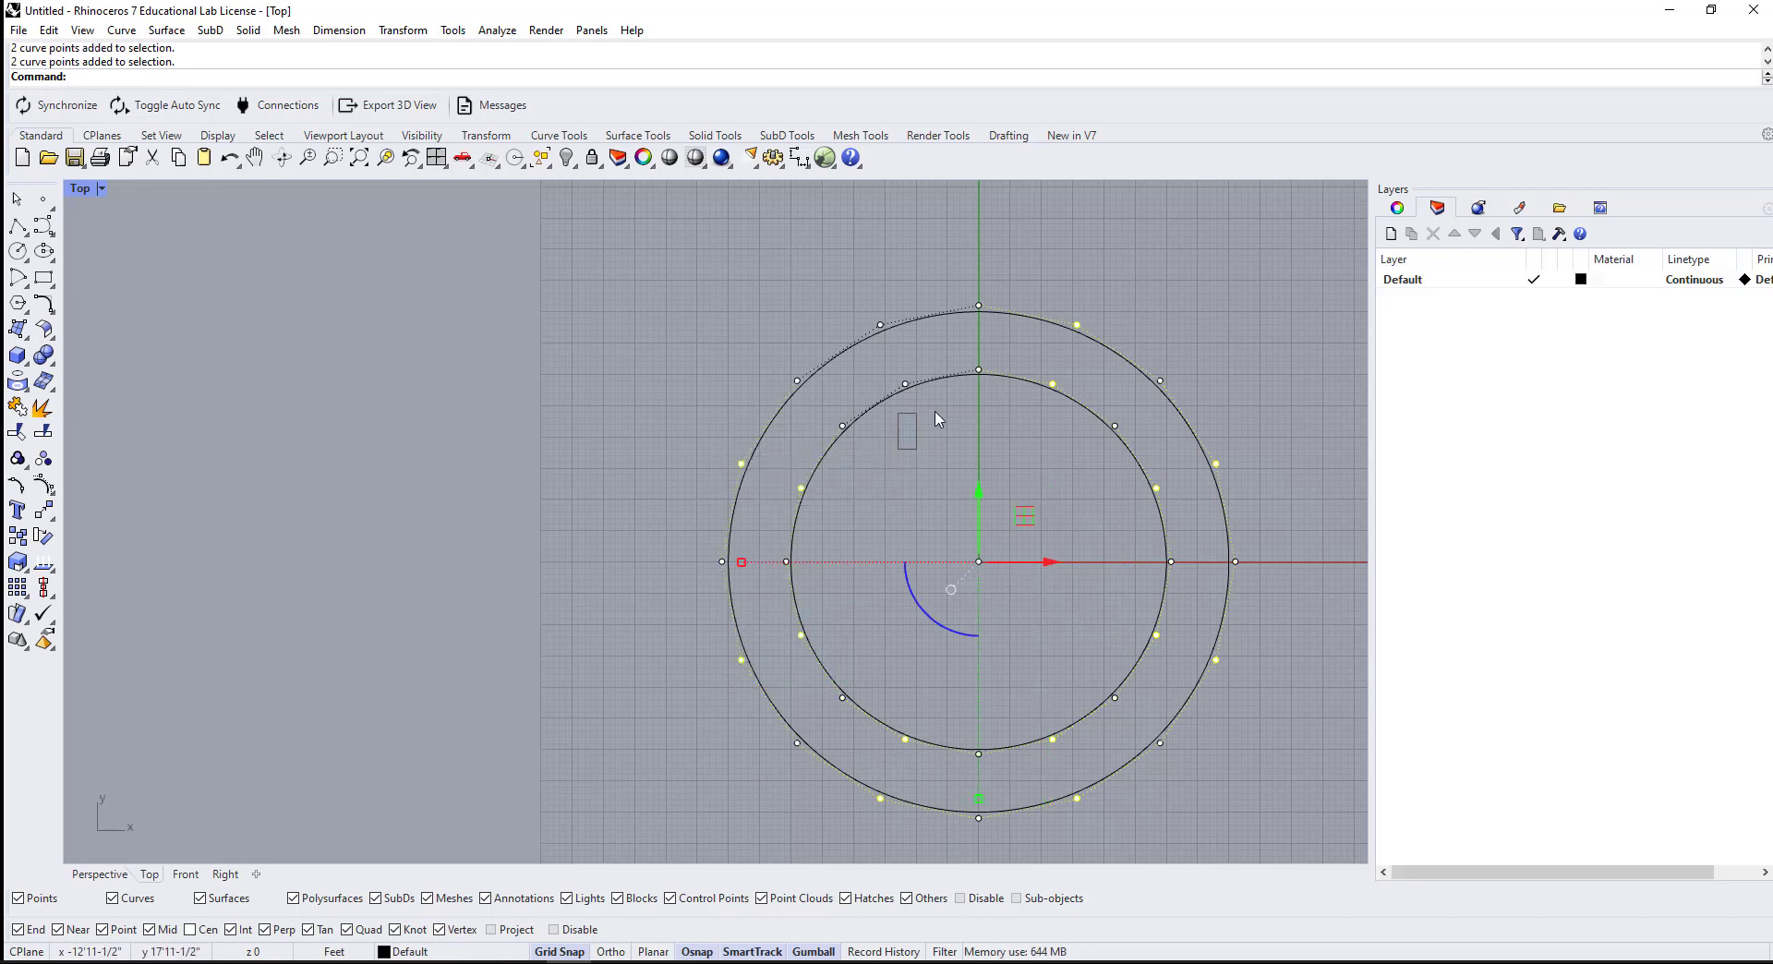
{"action": "left_click_drag", "start_coordinate": [942, 329], "coordinate": [944, 234], "text": "shift"}
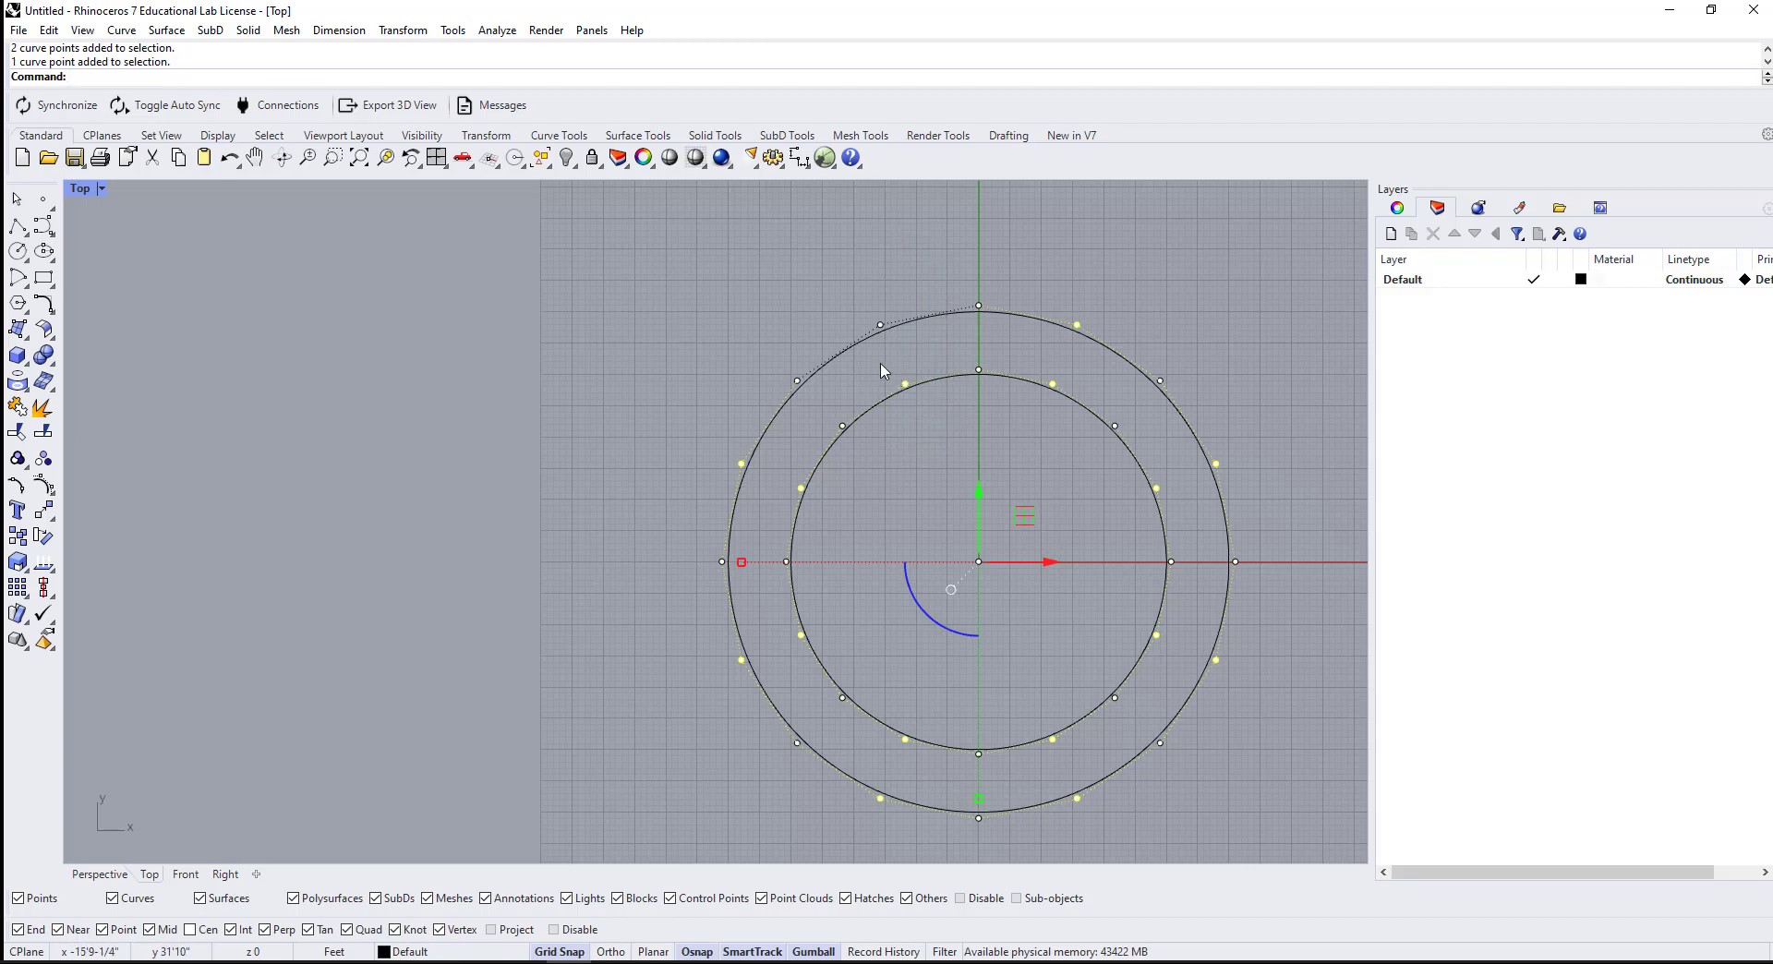
Step: Try raising the selected control points vertically in the Perspective view, and undo the move
{"action": "left_click", "coordinate": [100, 873]}
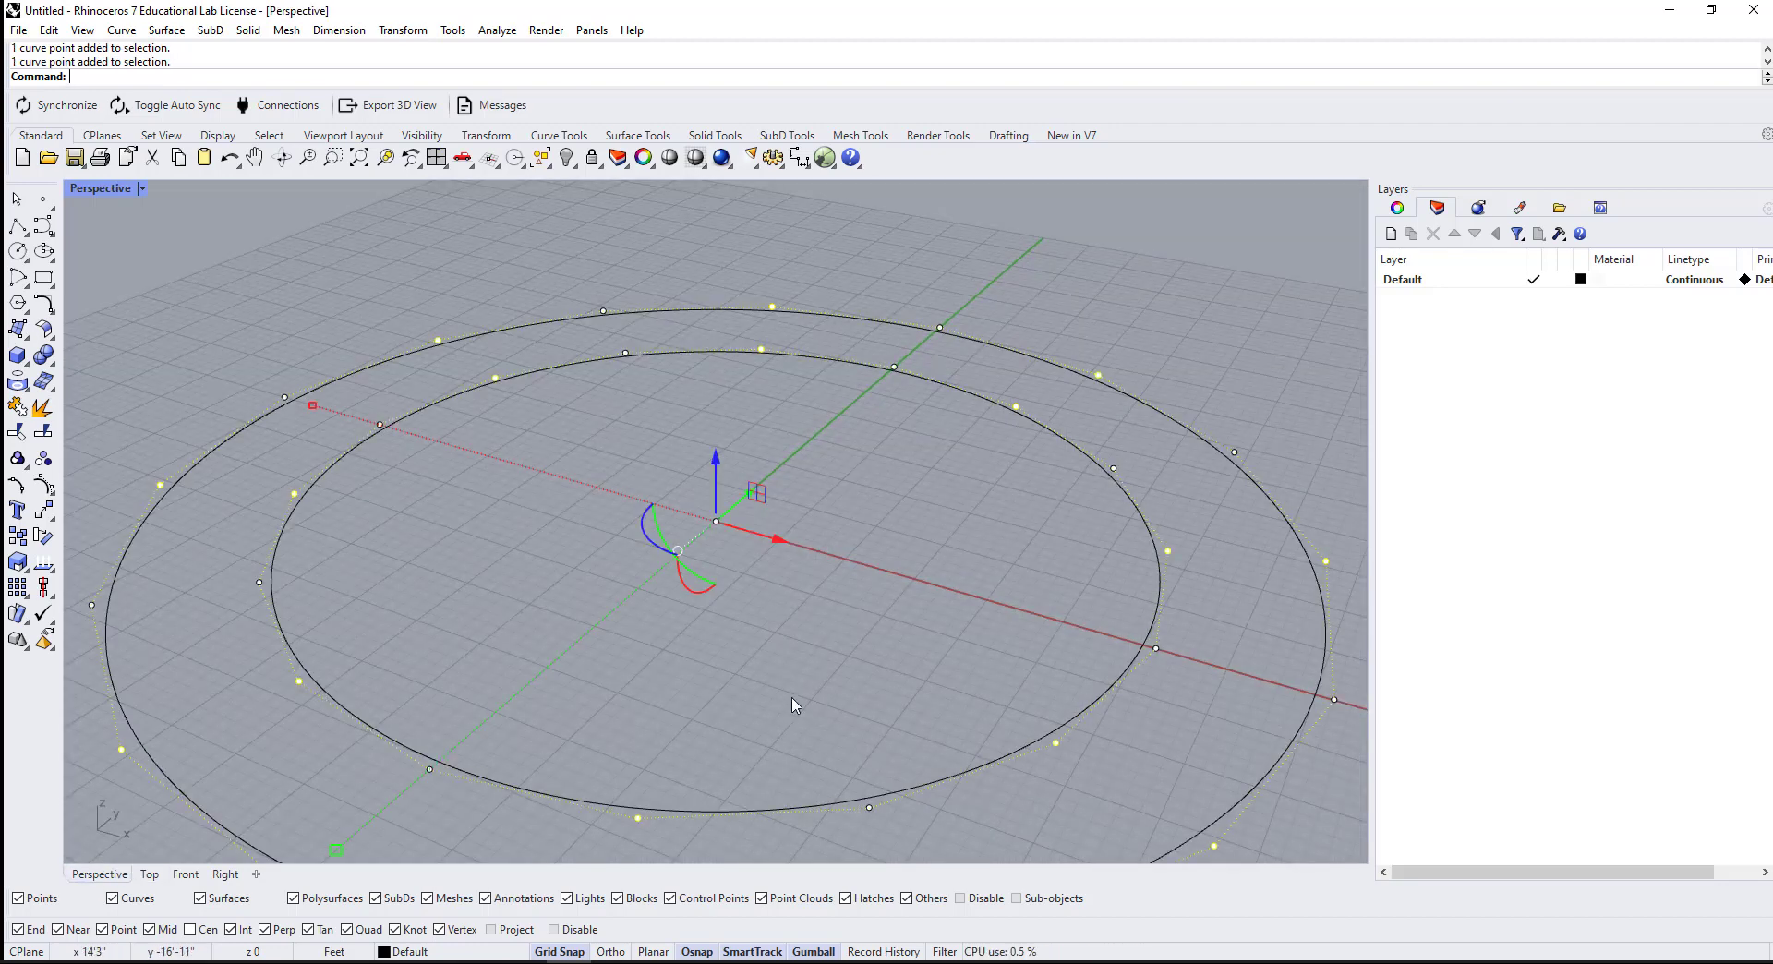
{"action": "right_click_drag", "start_coordinate": [795, 647], "coordinate": [841, 685]}
{"action": "left_click_drag", "start_coordinate": [721, 464], "coordinate": [756, 225]}
{"action": "scroll", "coordinate": [774, 445], "scroll_direction": "down", "scroll_amount": 4}
{"action": "right_click_drag", "start_coordinate": [774, 445], "coordinate": [796, 567]}
{"action": "key", "text": "ctrl+z"}
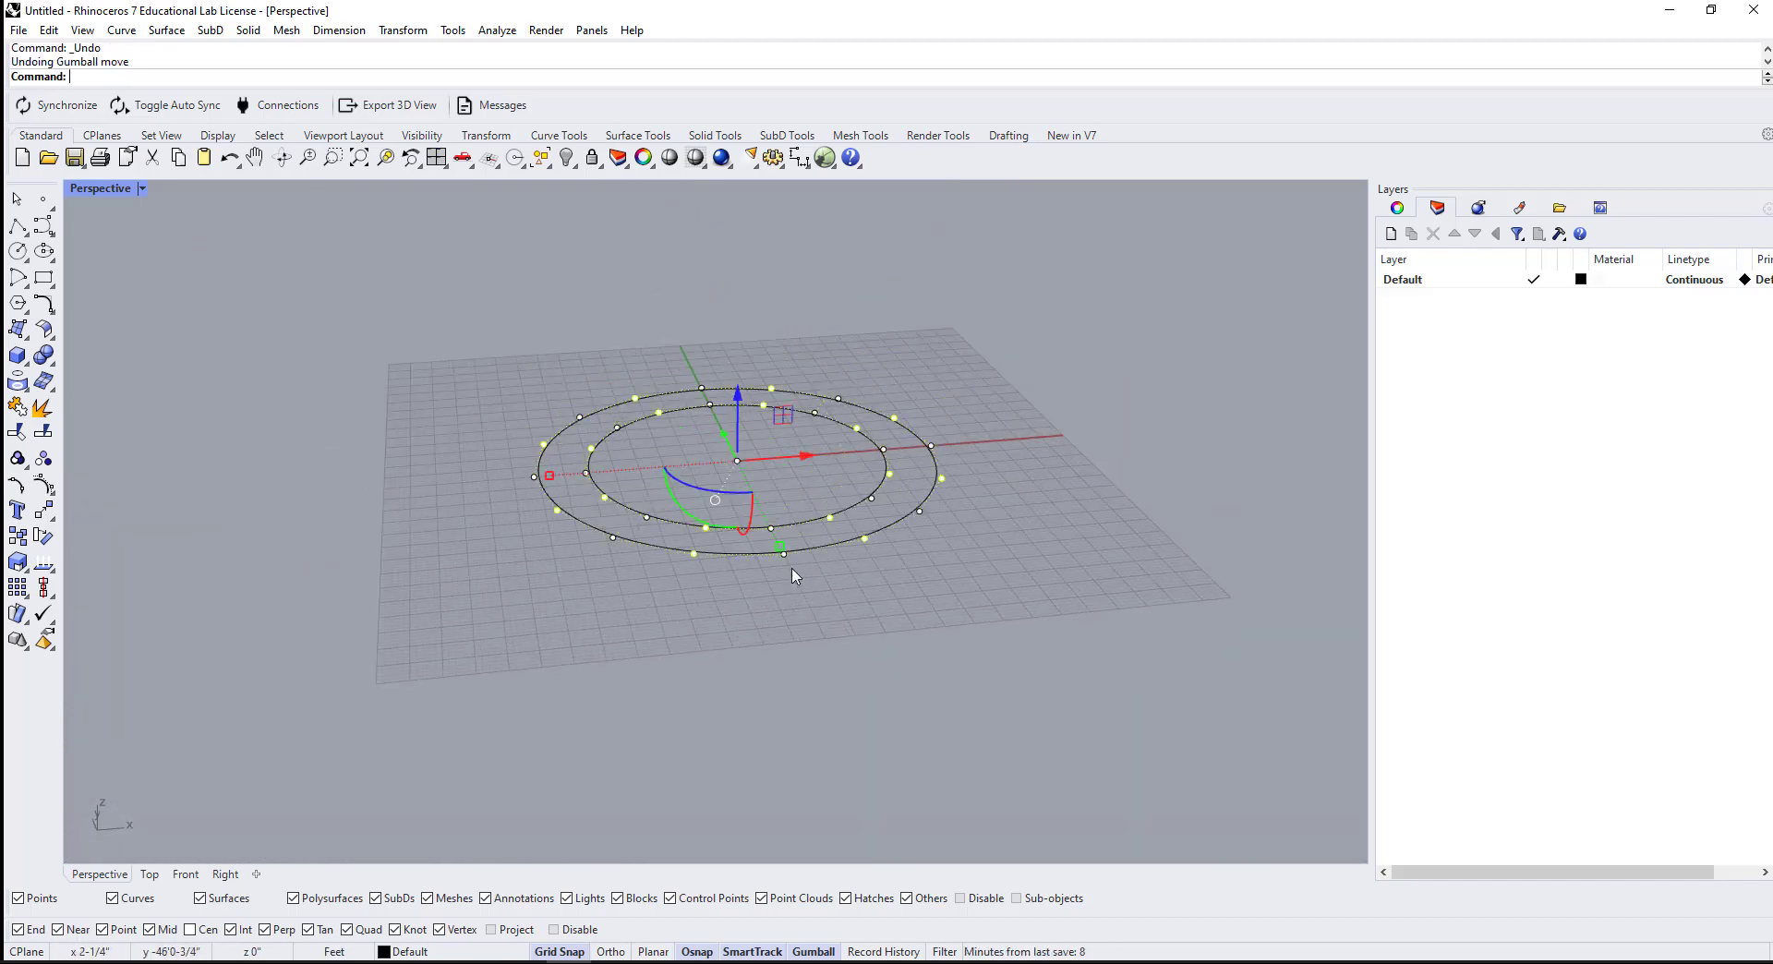
Step: Turn off the control points and display edit points on both circles instead
{"action": "left_click", "coordinate": [17, 485]}
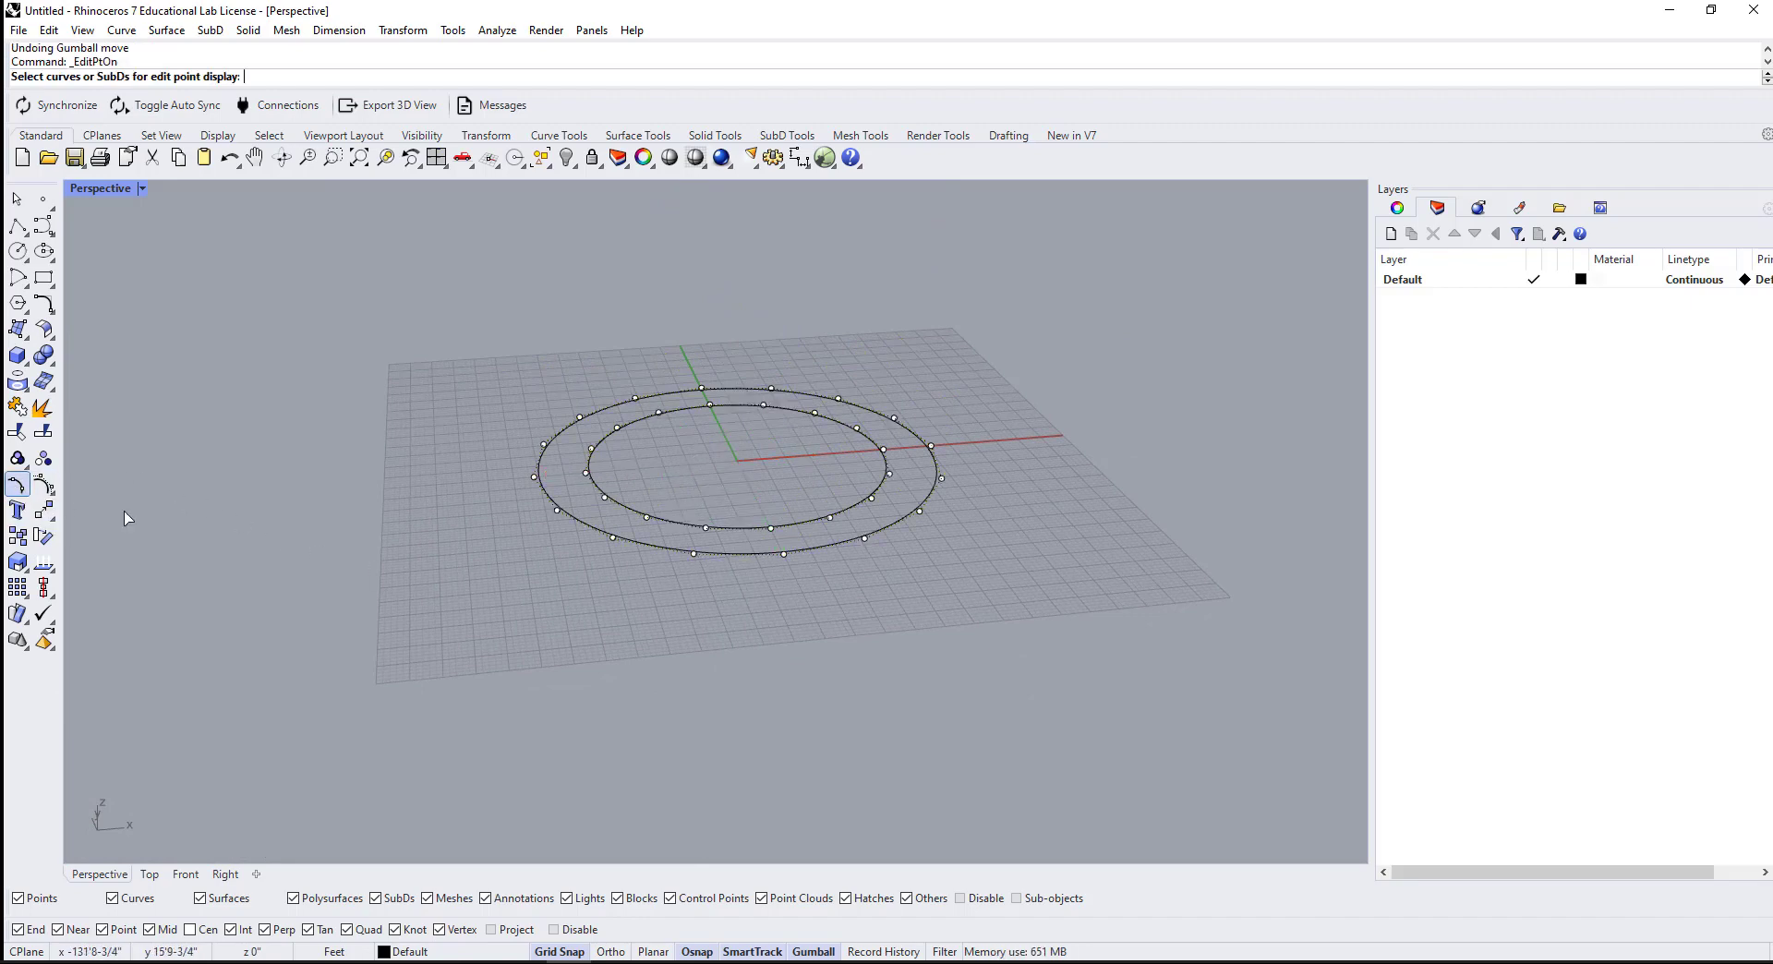
{"action": "key", "text": "Escape"}
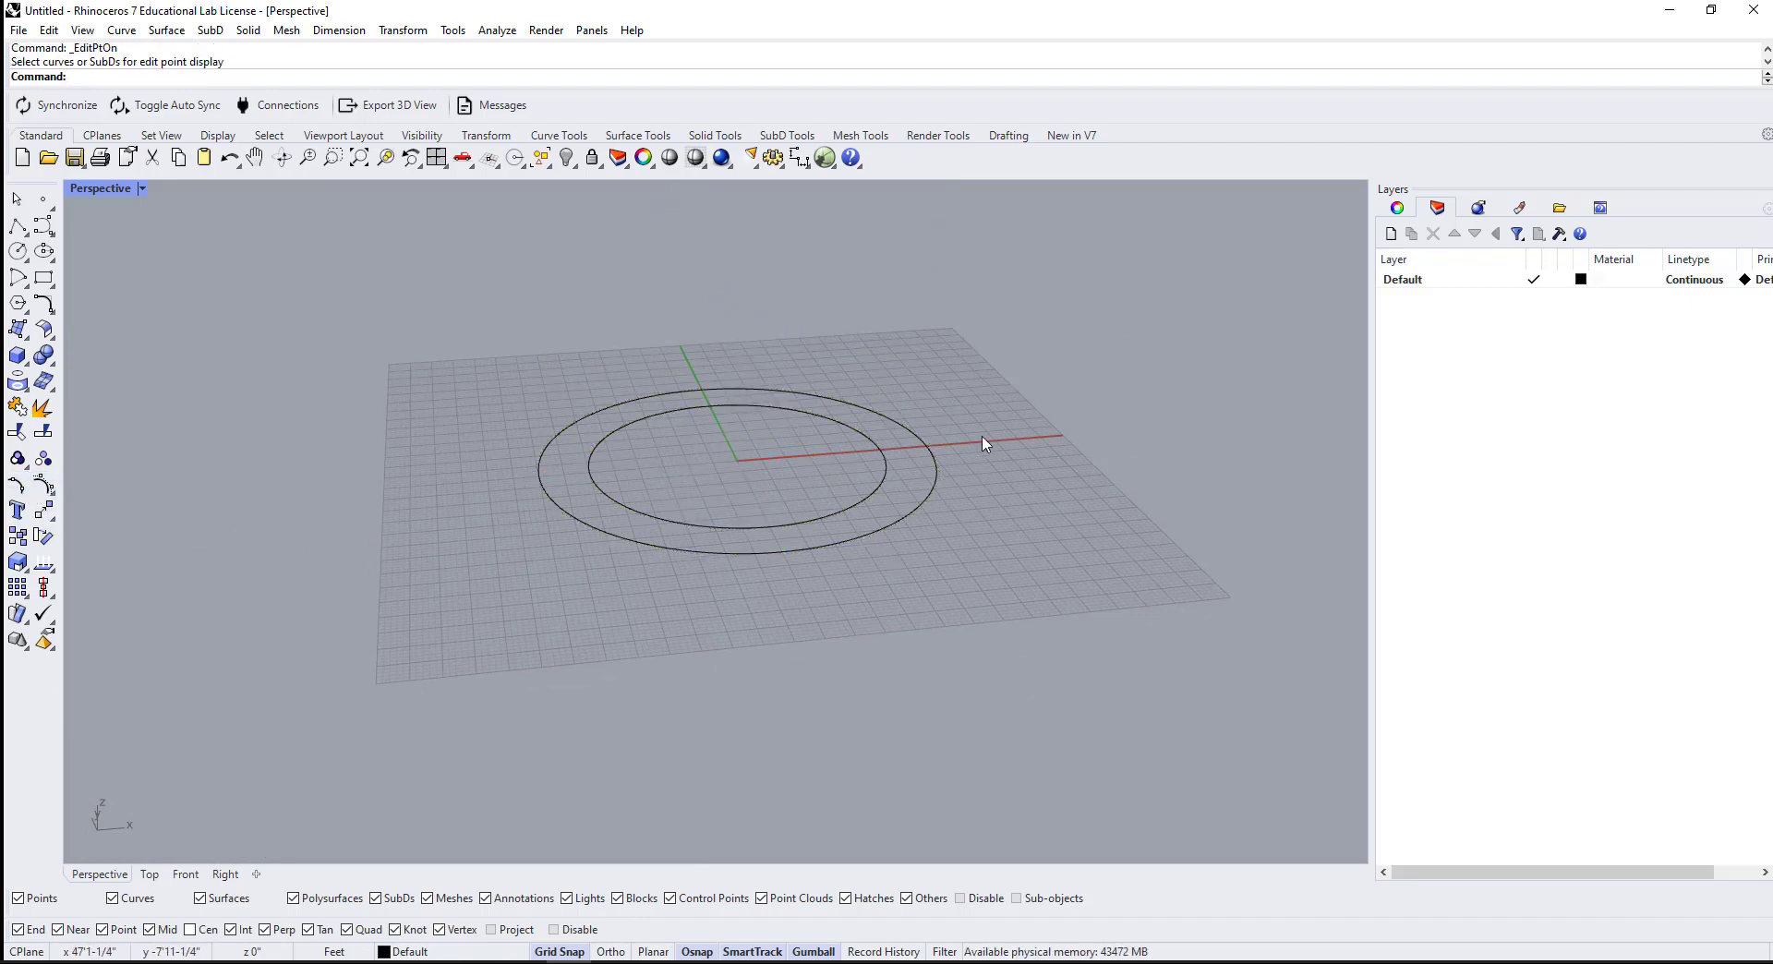
{"action": "left_click_drag", "start_coordinate": [1057, 346], "coordinate": [411, 647]}
{"action": "left_click", "coordinate": [18, 485]}
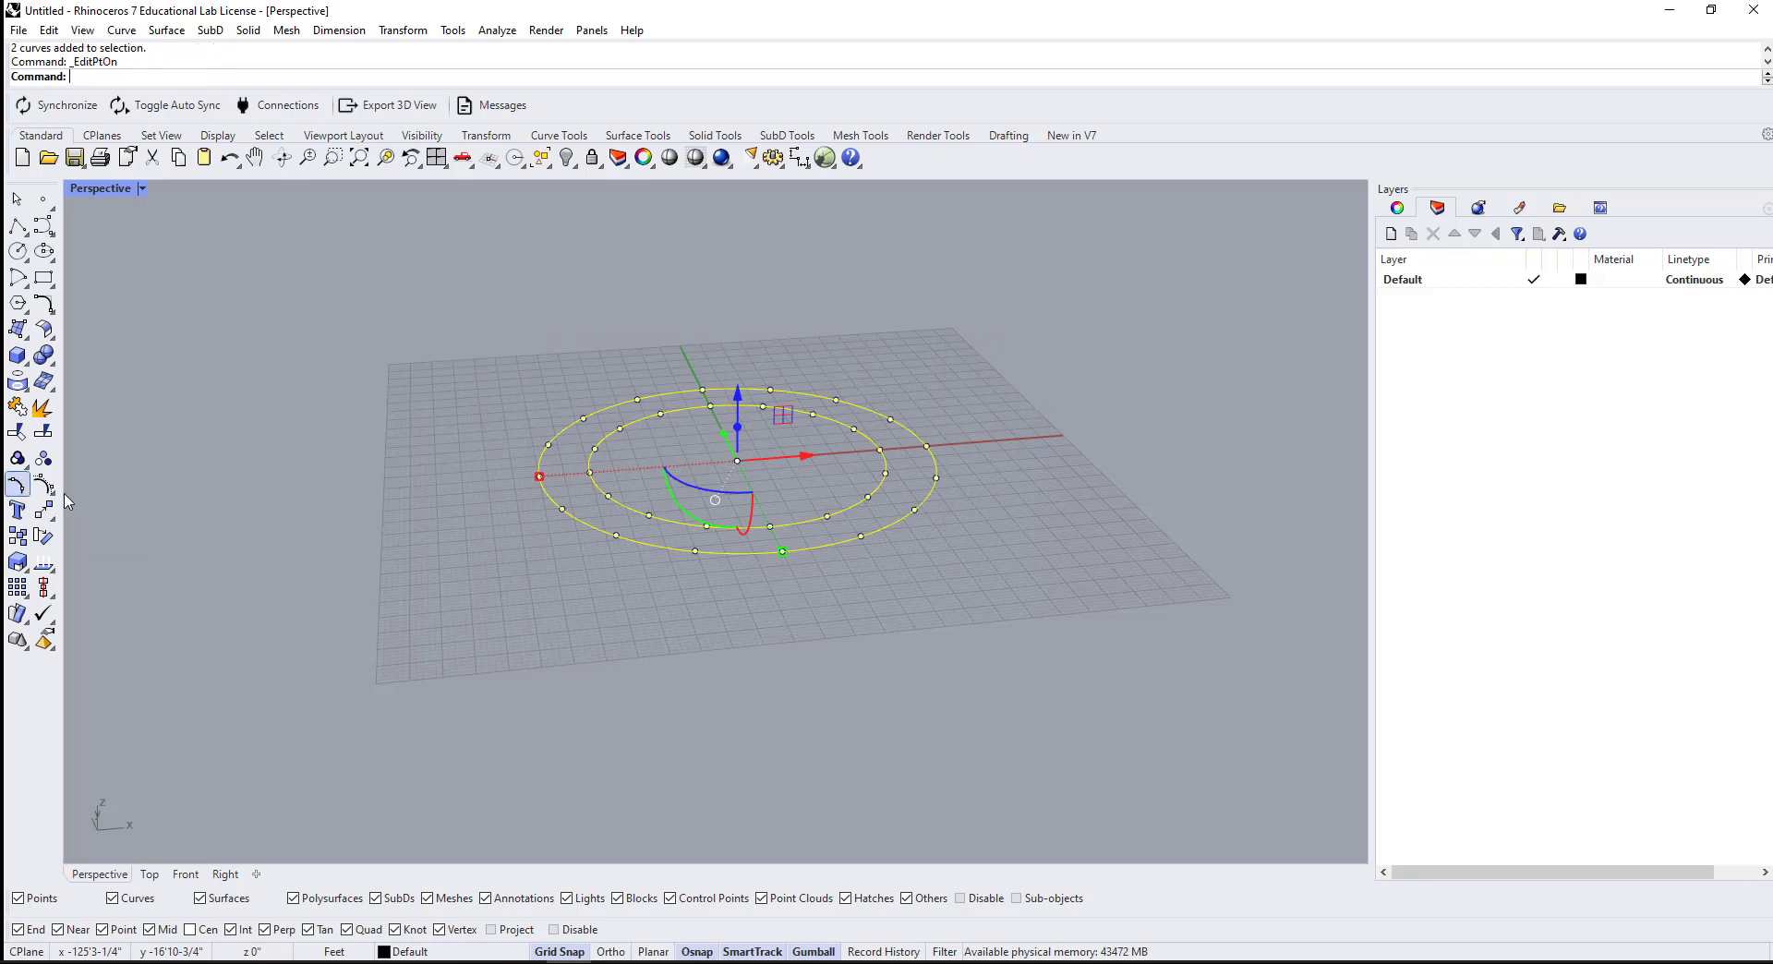
Step: In the Top view, select every second pair of edit points around both circles, starting with the pair on the positive y-axis
{"action": "scroll", "coordinate": [748, 552], "scroll_direction": "up", "scroll_amount": 4}
{"action": "left_click", "coordinate": [149, 874]}
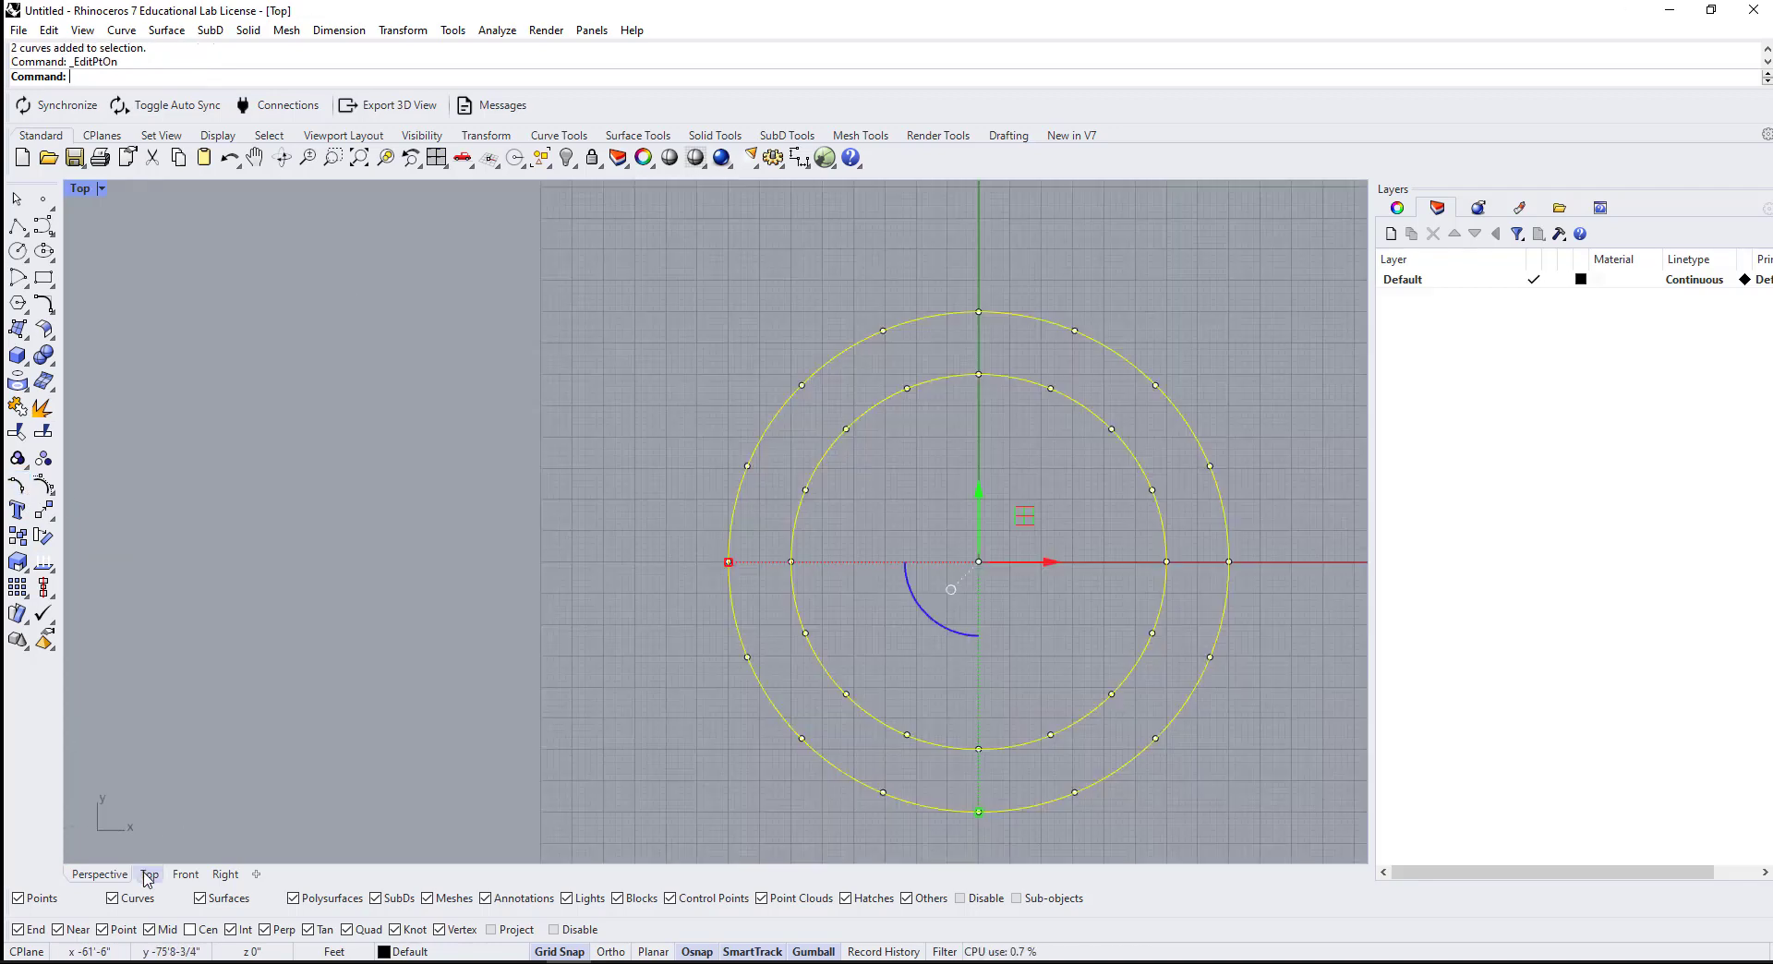
{"action": "scroll", "coordinate": [804, 656], "scroll_direction": "up", "scroll_amount": 5}
{"action": "left_click", "coordinate": [748, 516]}
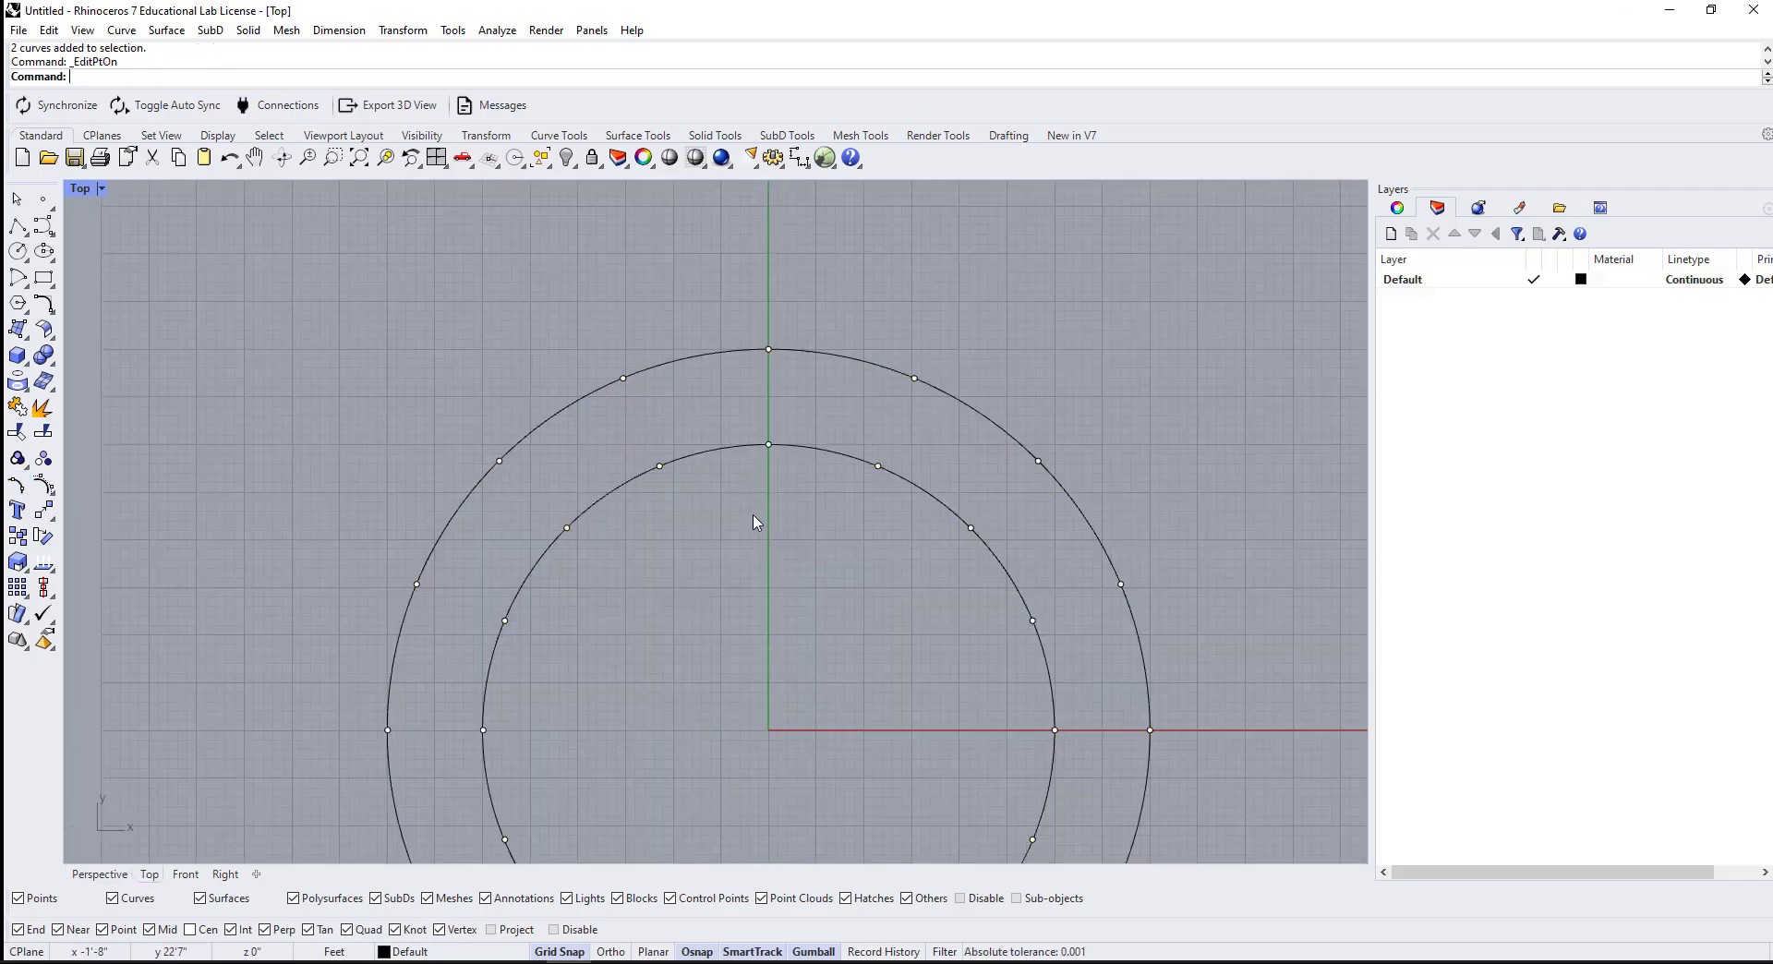
{"action": "left_click_drag", "start_coordinate": [754, 515], "coordinate": [813, 314]}
{"action": "left_click_drag", "start_coordinate": [927, 561], "coordinate": [1111, 438]}
{"action": "left_click_drag", "start_coordinate": [993, 709], "coordinate": [1206, 748]}
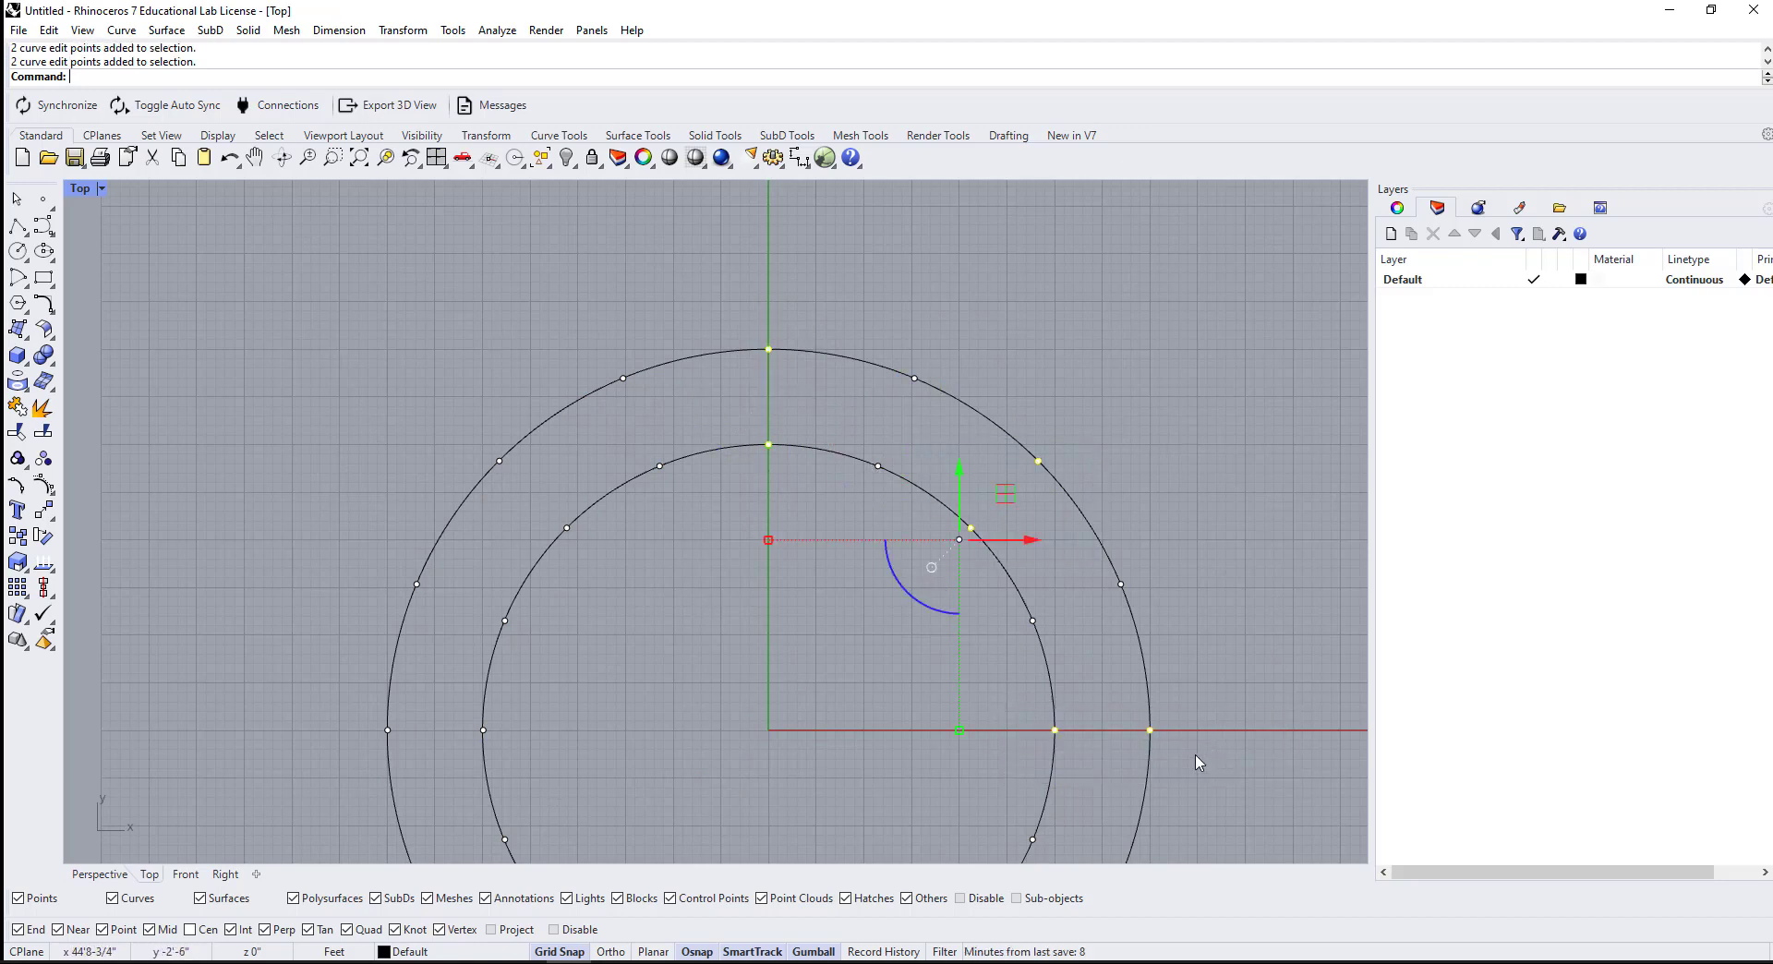
{"action": "right_click_drag", "start_coordinate": [1205, 748], "coordinate": [1041, 432]}
{"action": "left_click_drag", "start_coordinate": [940, 490], "coordinate": [1086, 663], "text": "shift"}
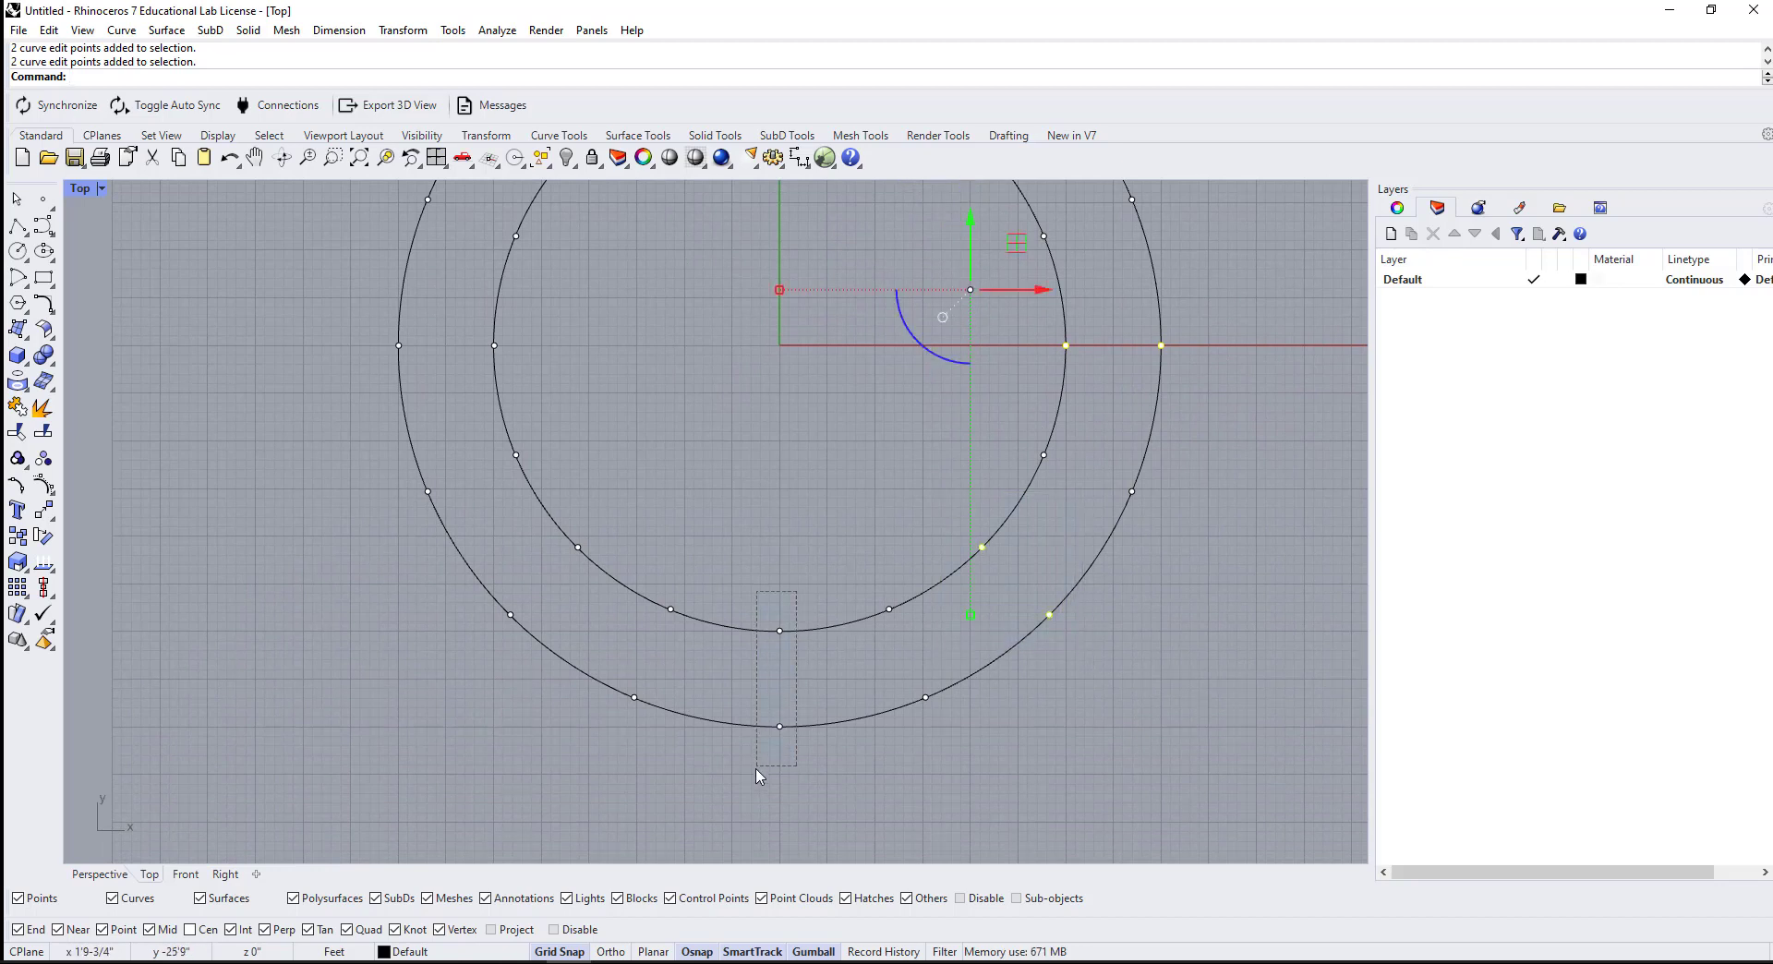
{"action": "left_click_drag", "start_coordinate": [757, 768], "coordinate": [695, 781], "text": "shift"}
{"action": "left_click_drag", "start_coordinate": [472, 677], "coordinate": [608, 524], "text": "shift"}
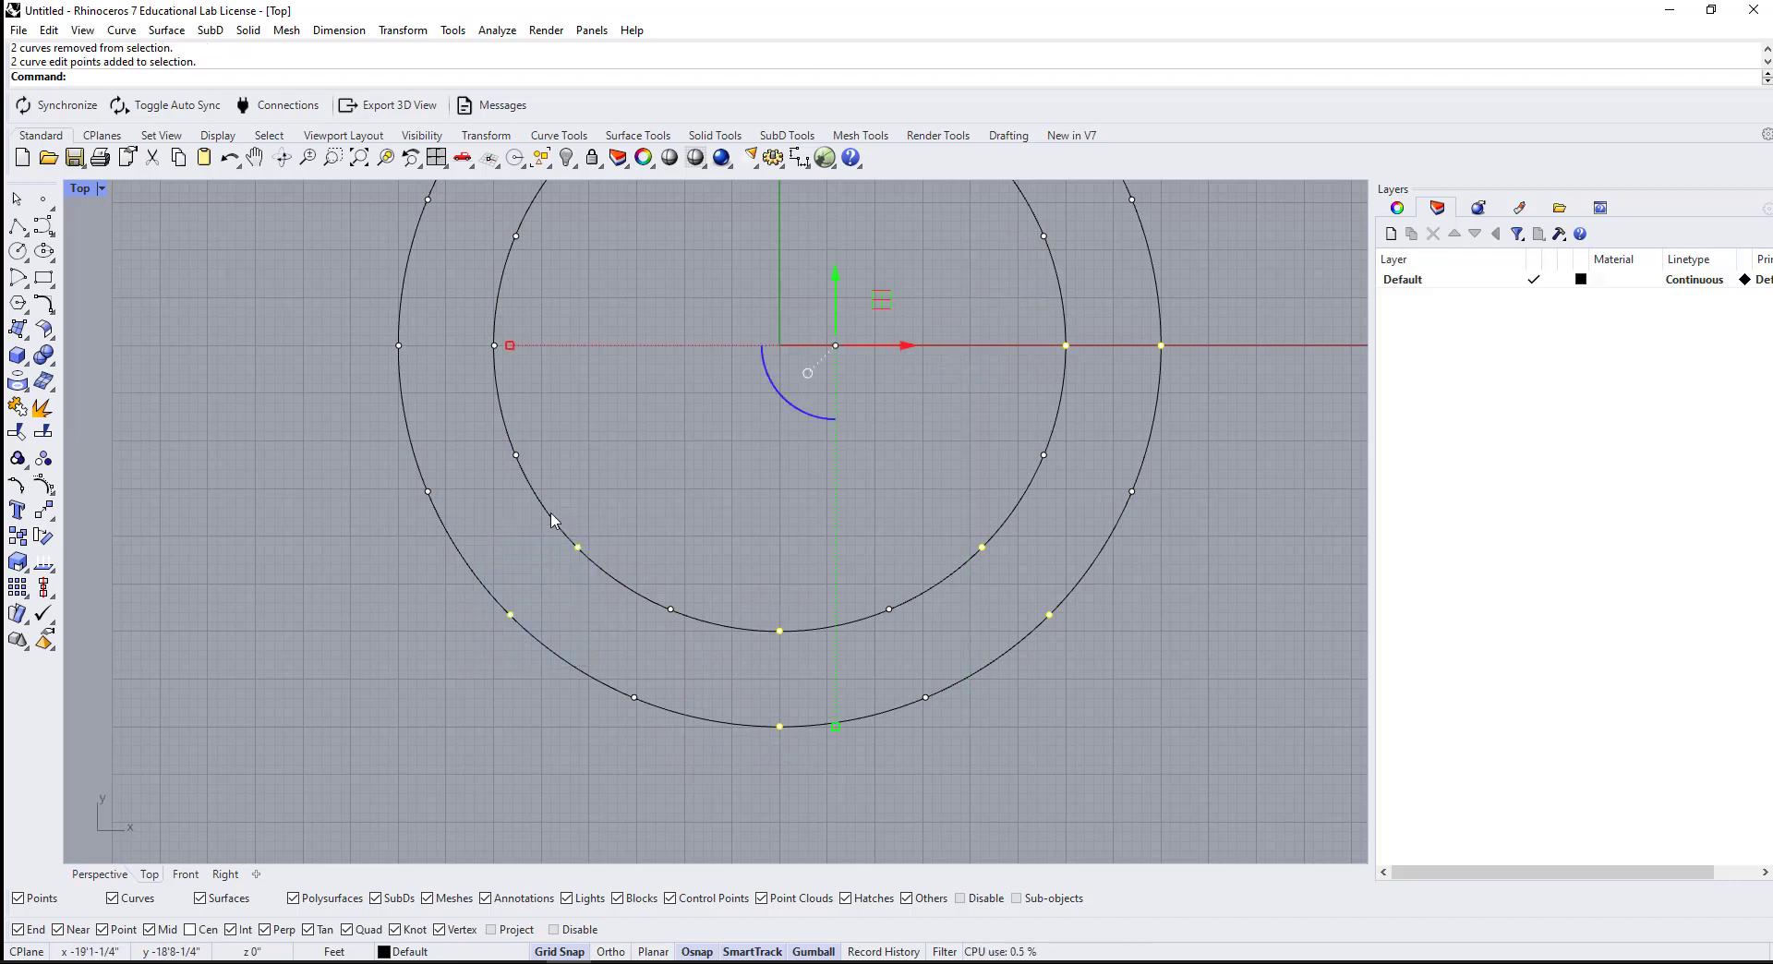
{"action": "left_click_drag", "start_coordinate": [372, 383], "coordinate": [503, 336], "text": "shift"}
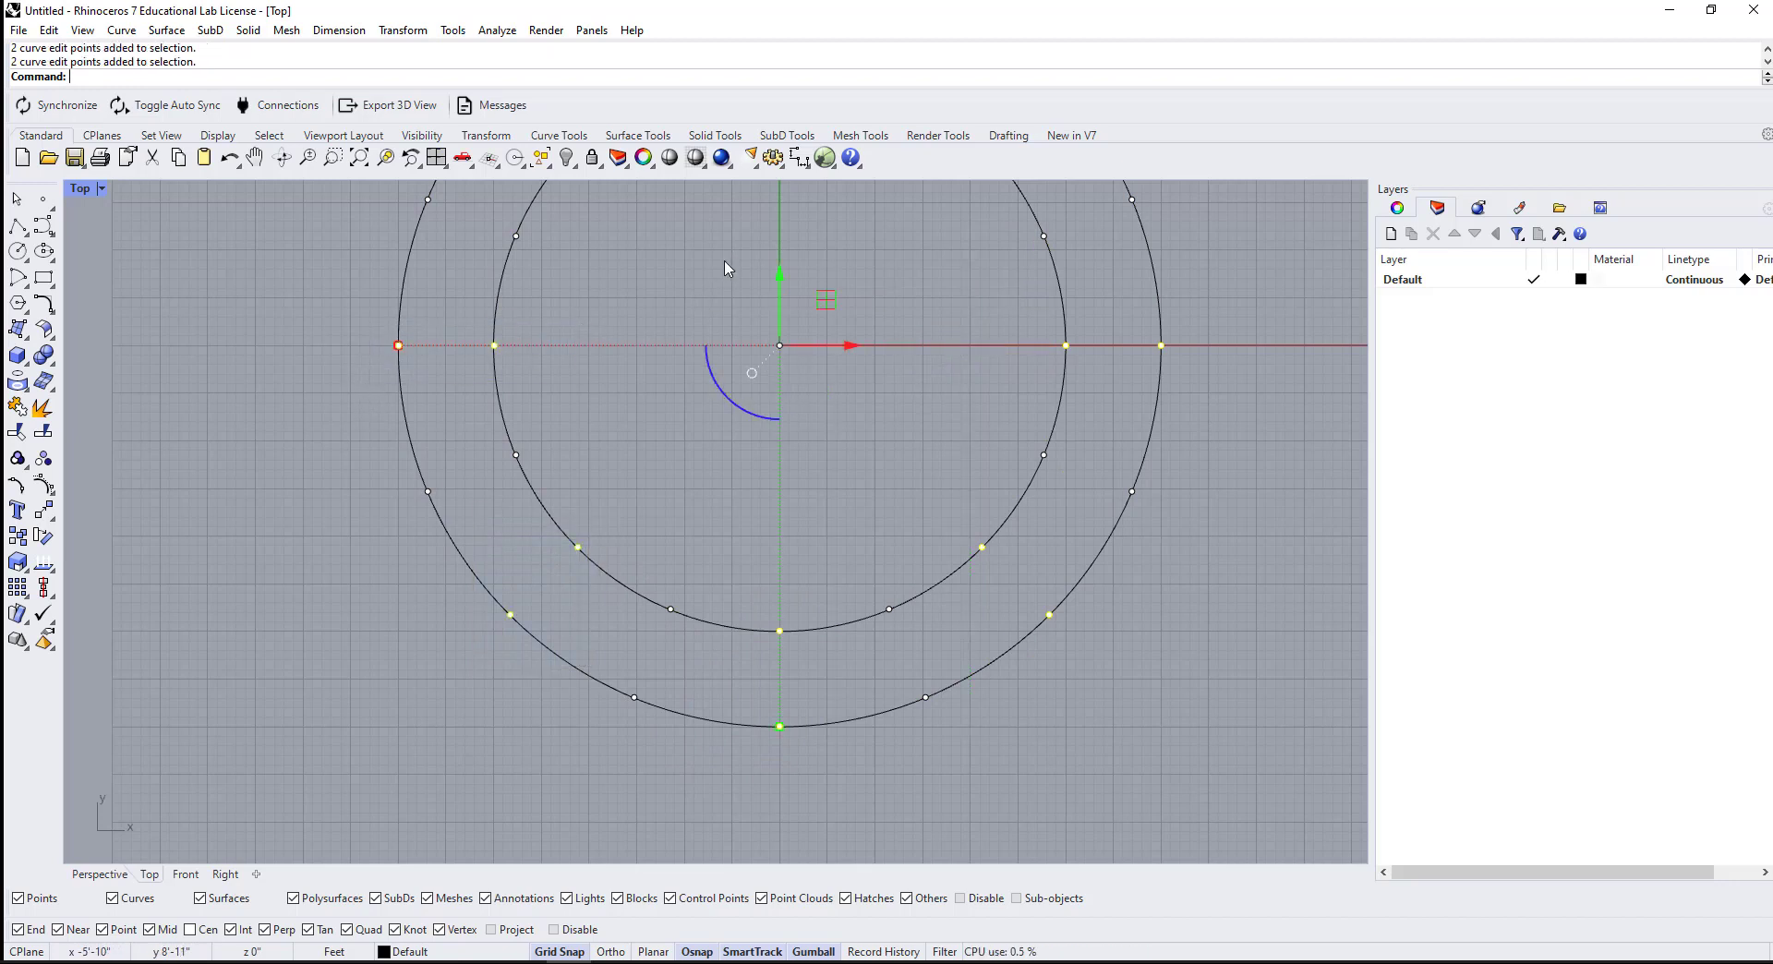
{"action": "right_click_drag", "start_coordinate": [726, 268], "coordinate": [731, 583]}
{"action": "left_click_drag", "start_coordinate": [491, 352], "coordinate": [641, 497], "text": "shift"}
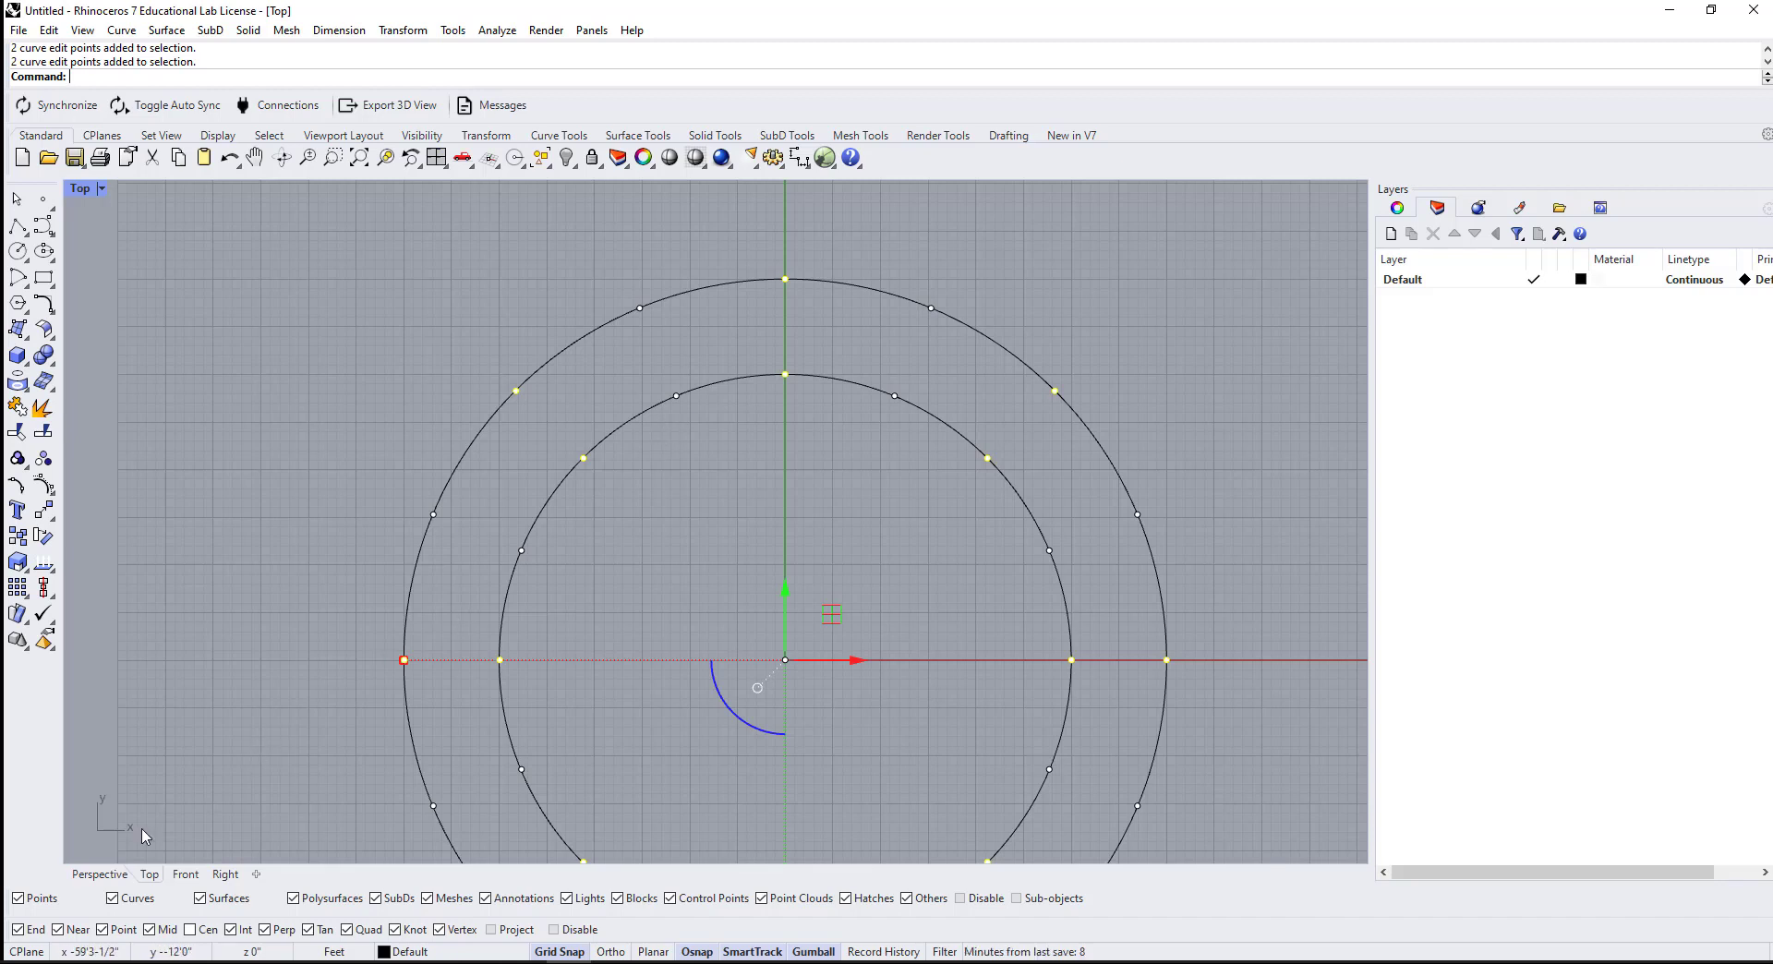
Step: In the Perspective view, raise the selected edit points vertically by 5 feet, and hide the edit points
{"action": "left_click", "coordinate": [99, 874]}
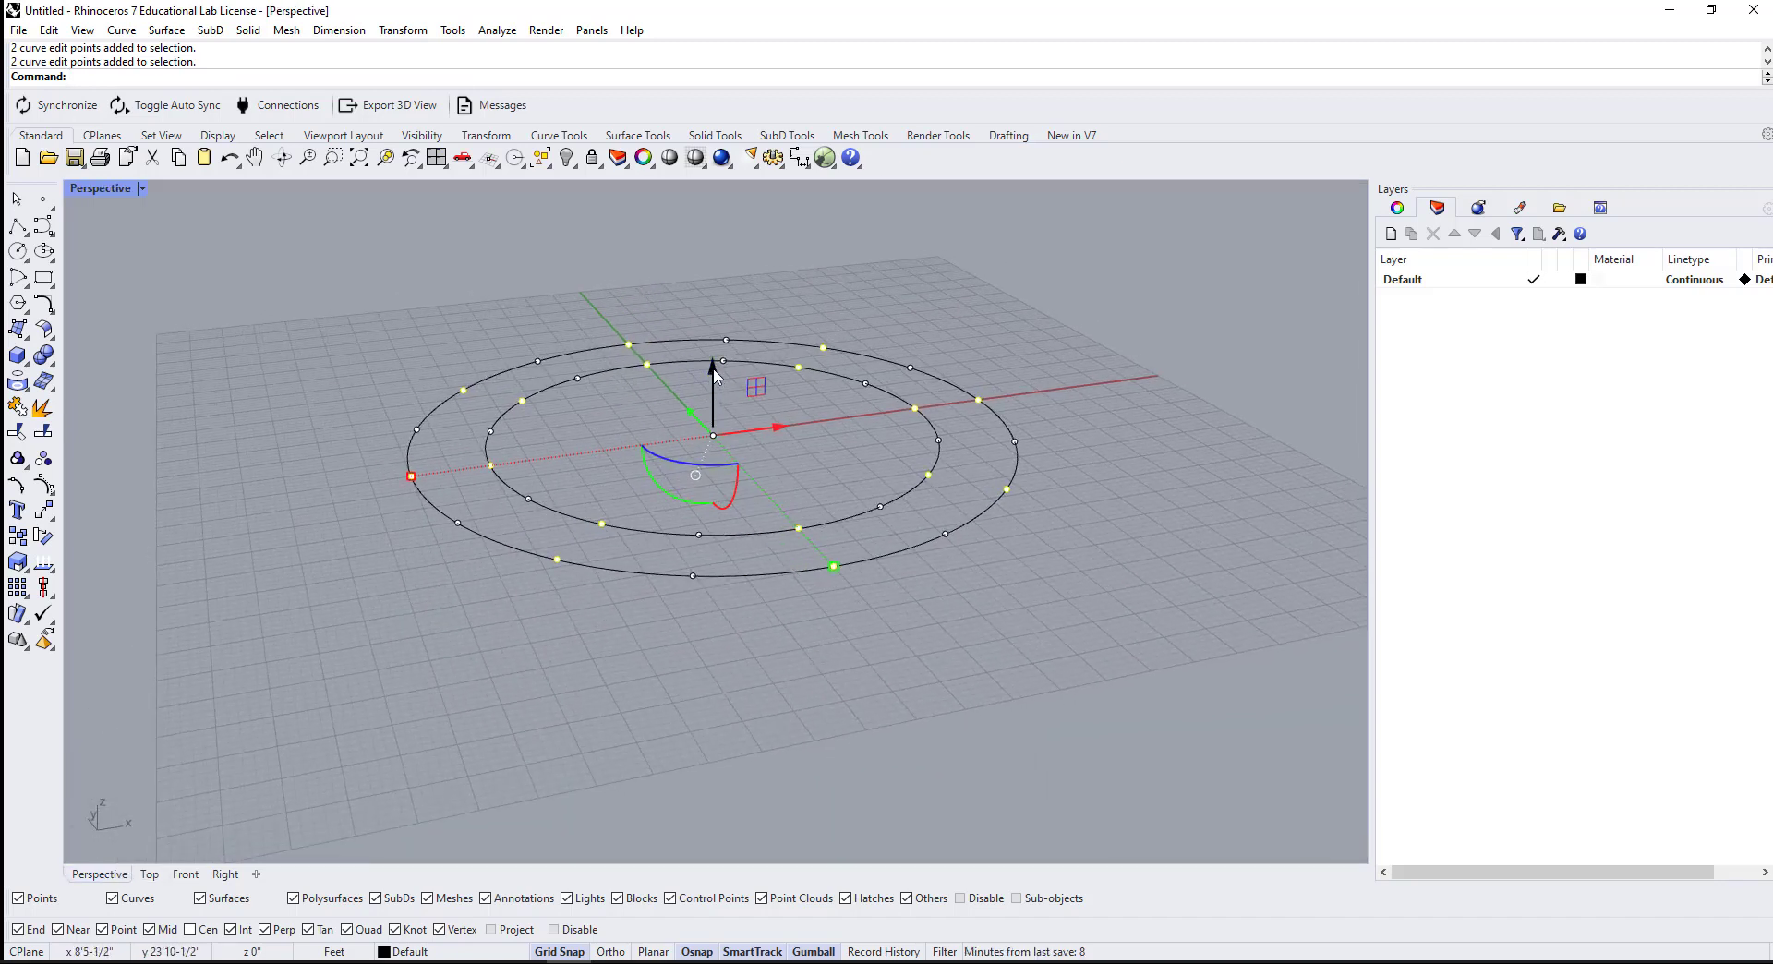
{"action": "left_click_drag", "start_coordinate": [717, 374], "coordinate": [735, 307]}
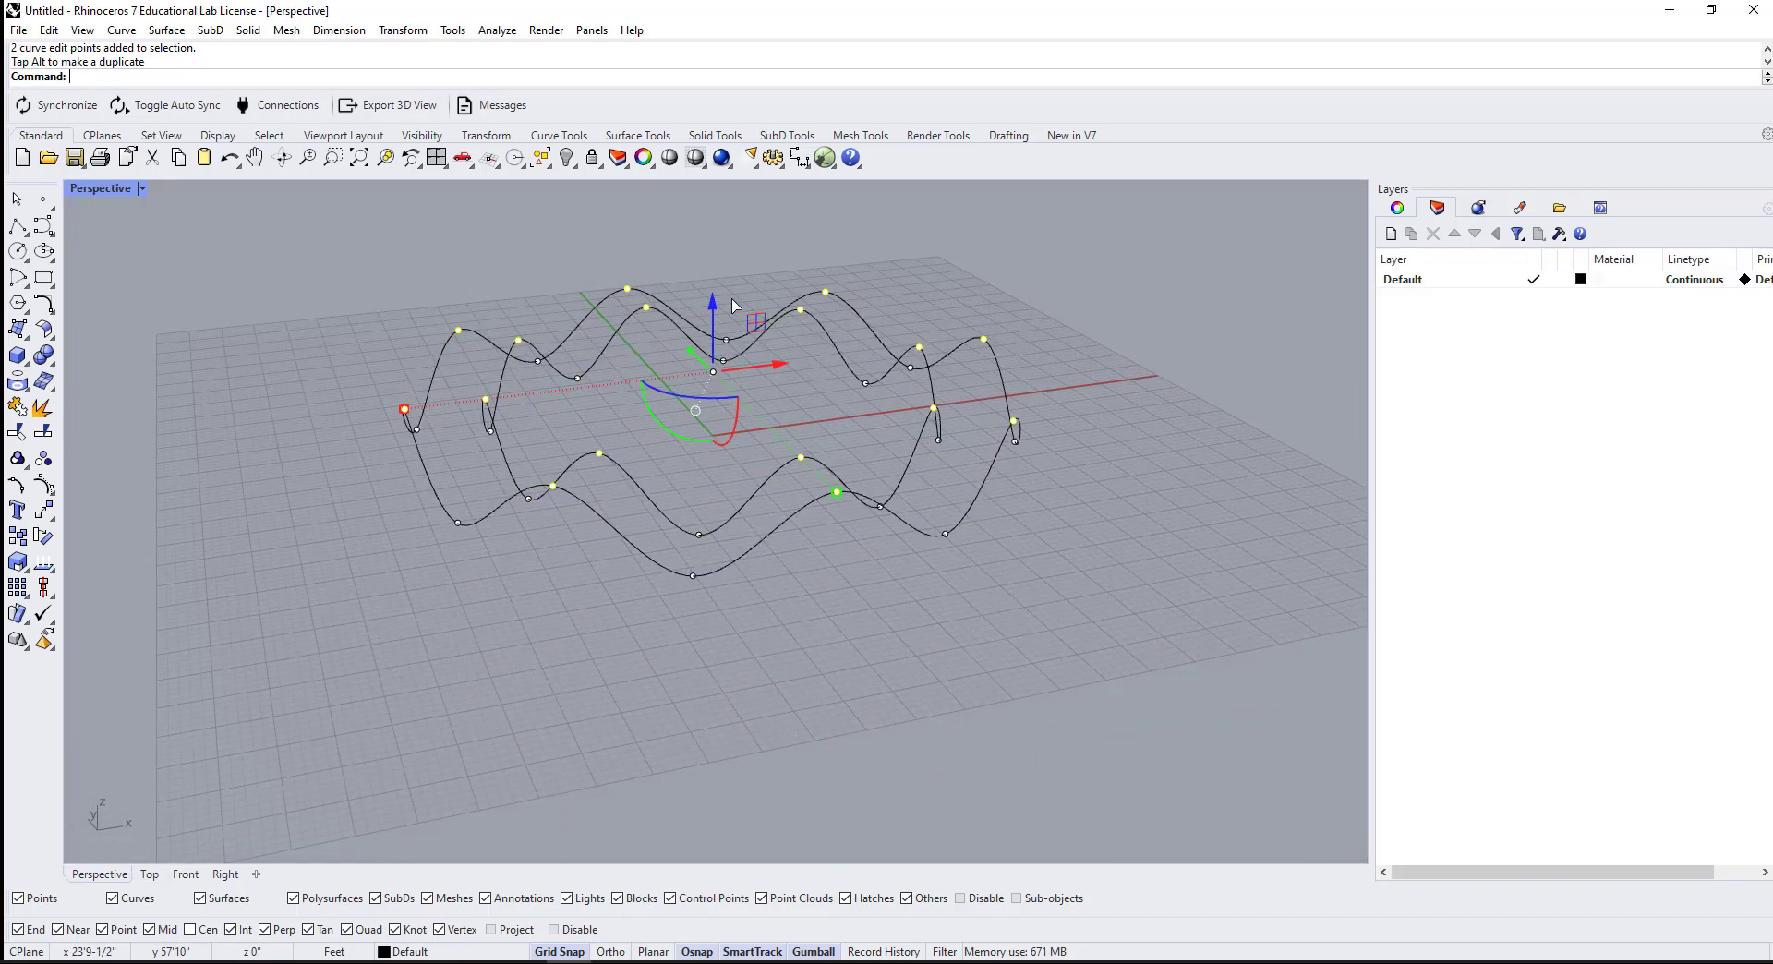
{"action": "key", "text": "ctrl+z"}
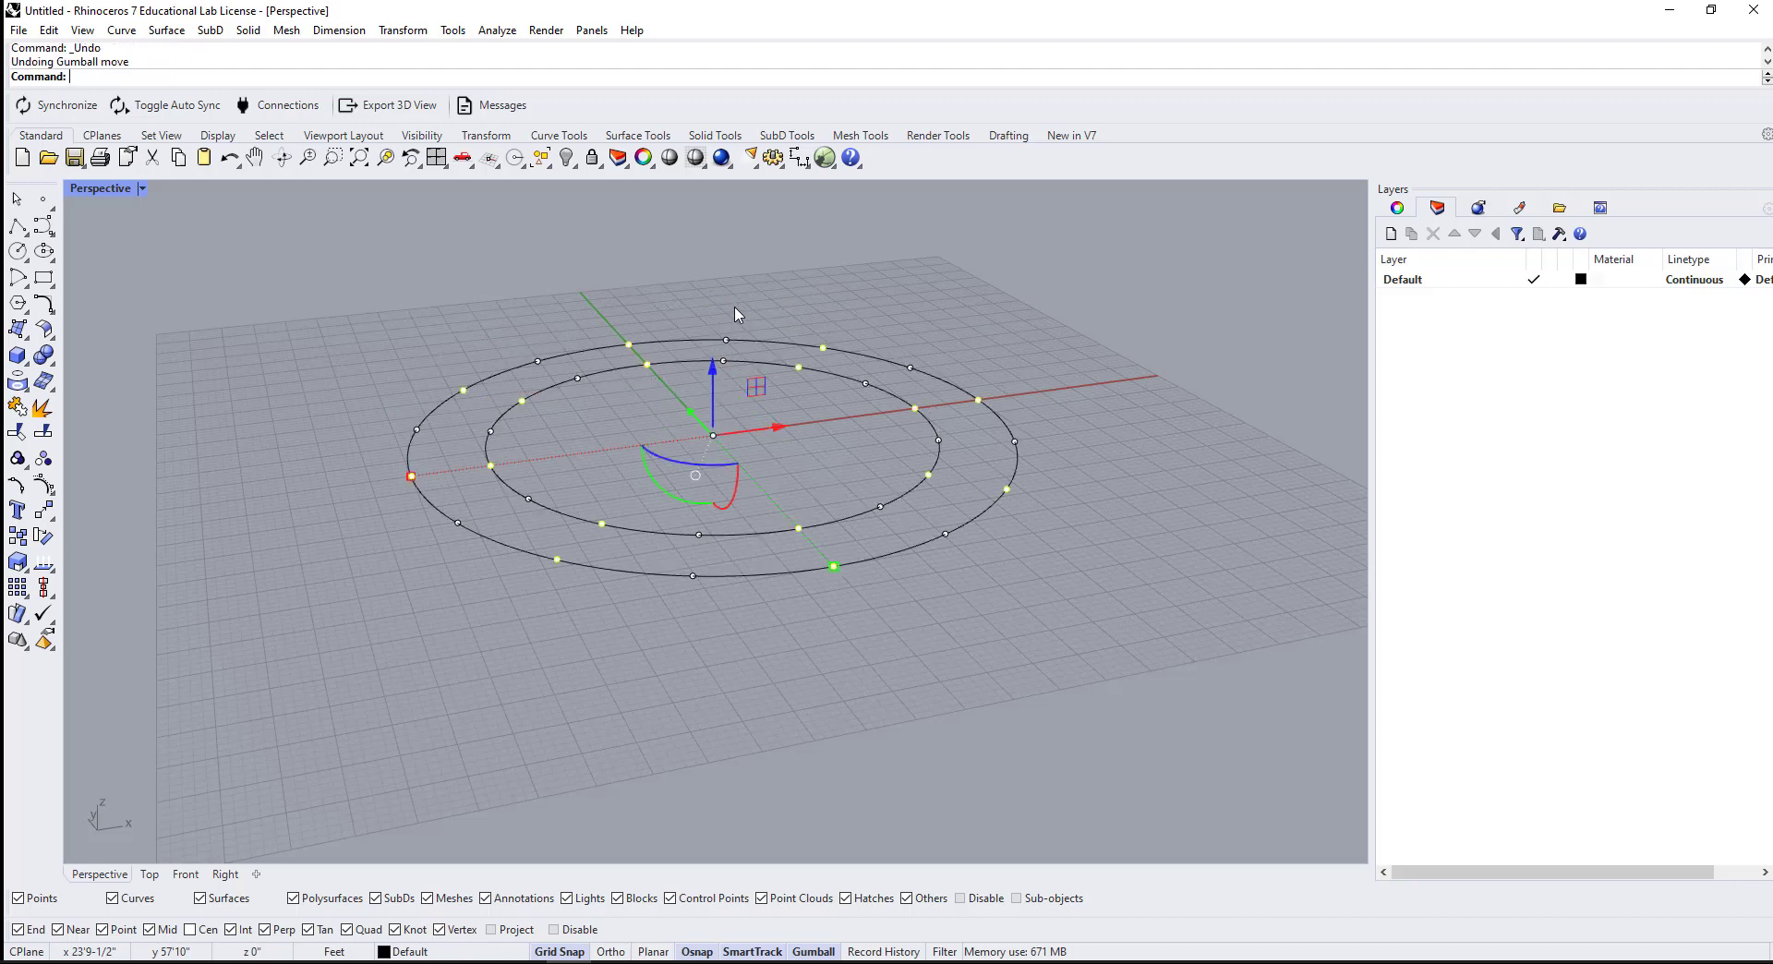
{"action": "left_click", "coordinate": [717, 366]}
{"action": "type", "text": "5"}
{"action": "key", "text": "Return"}
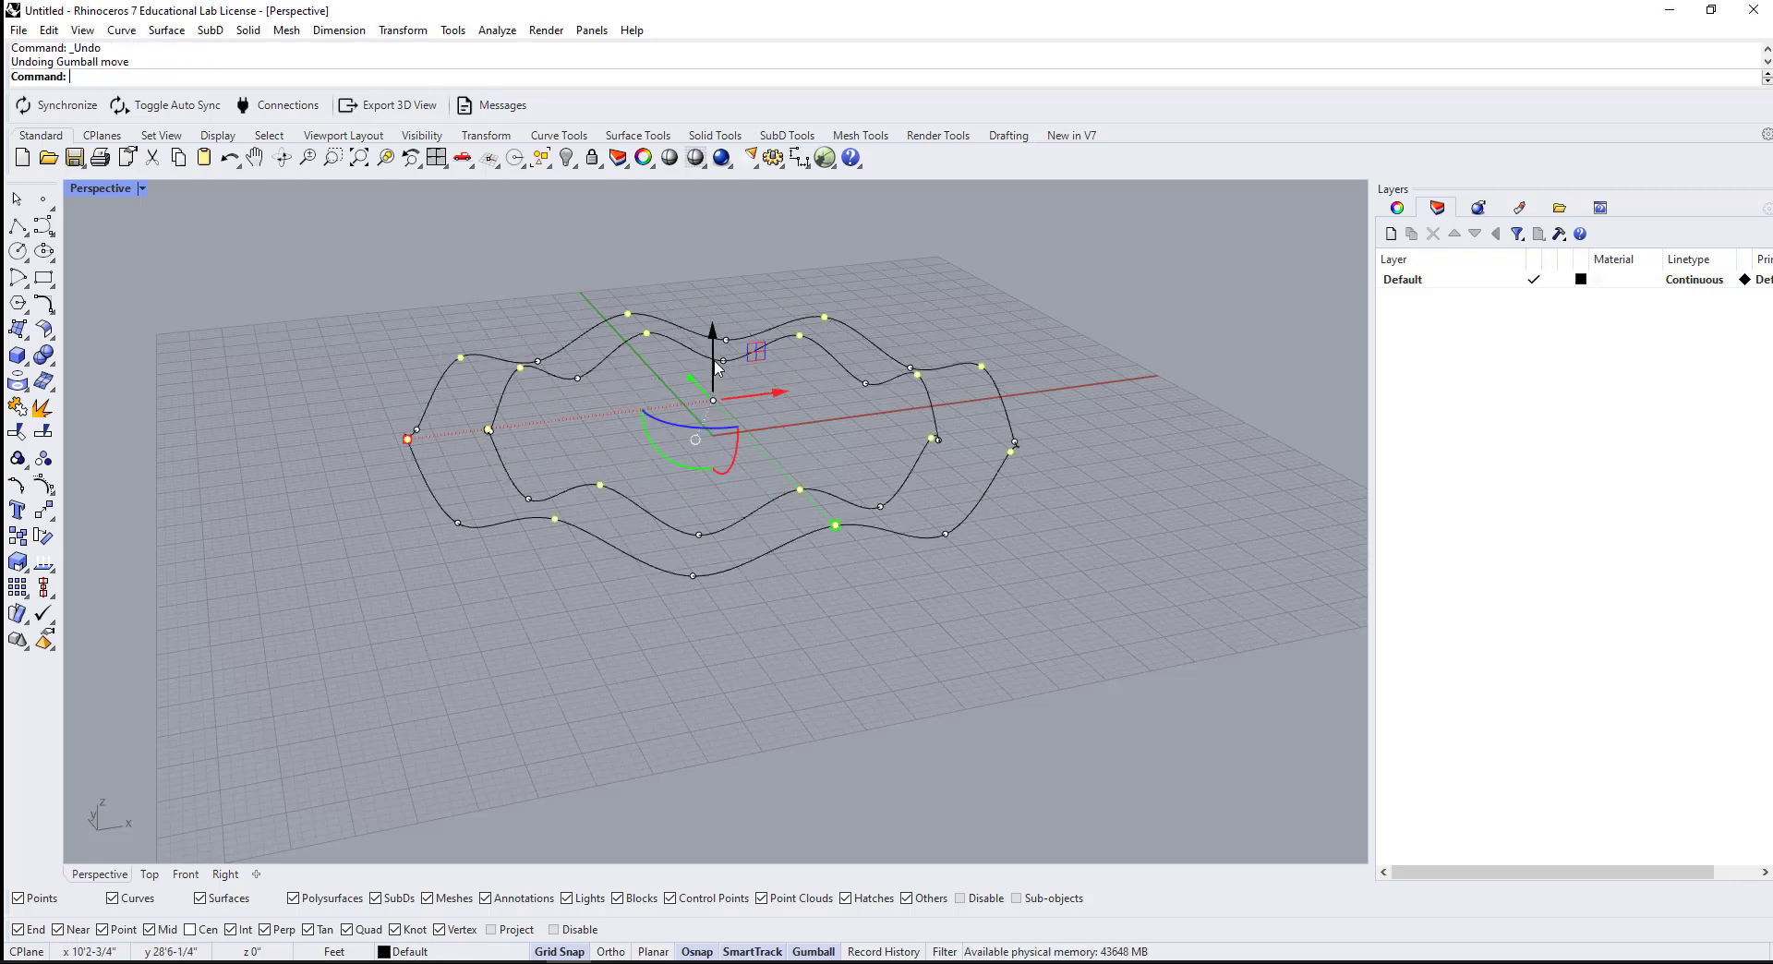
{"action": "mouse_move", "coordinate": [446, 551]}
{"action": "right_mouse_down"}
{"action": "mouse_move", "coordinate": [749, 499]}
{"action": "mouse_move", "coordinate": [1025, 510]}
{"action": "mouse_move", "coordinate": [911, 574]}
{"action": "mouse_move", "coordinate": [842, 546]}
{"action": "right_mouse_up"}
{"action": "left_click", "coordinate": [841, 544]}
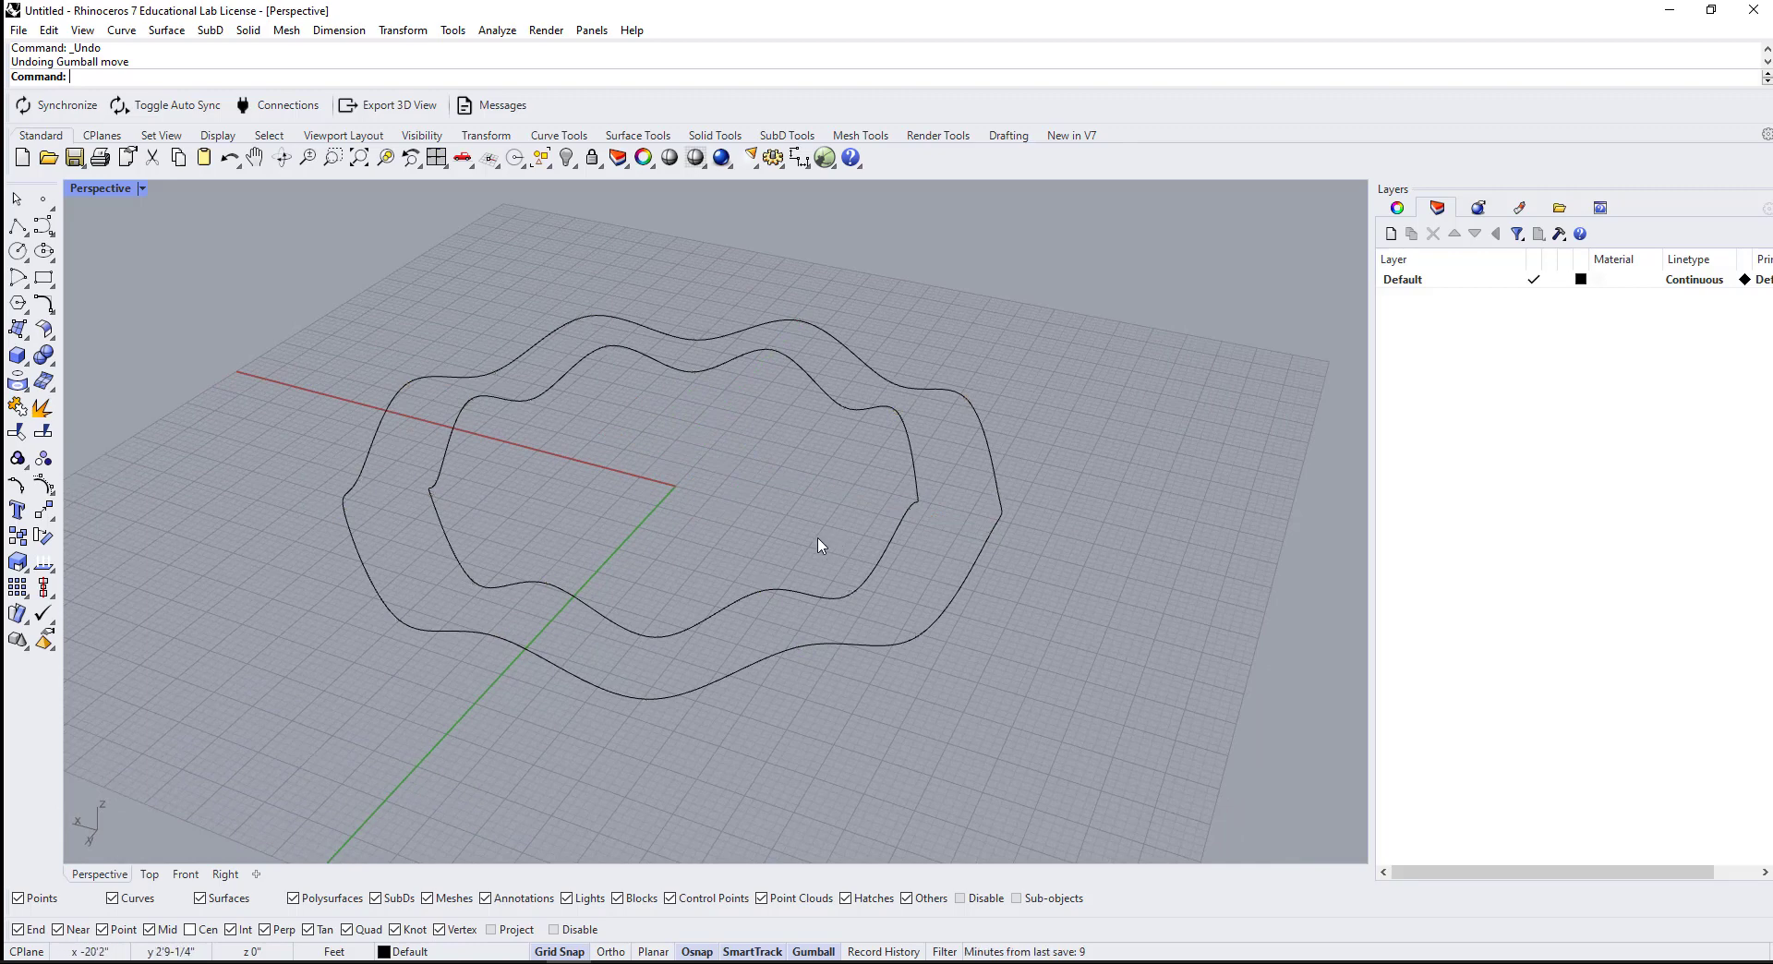
Step: Loft a surface between the inner and outer wavy curves with the default seams and loft options, and return to the Top view
{"action": "type", "text": "Loft"}
{"action": "key", "text": "Return"}
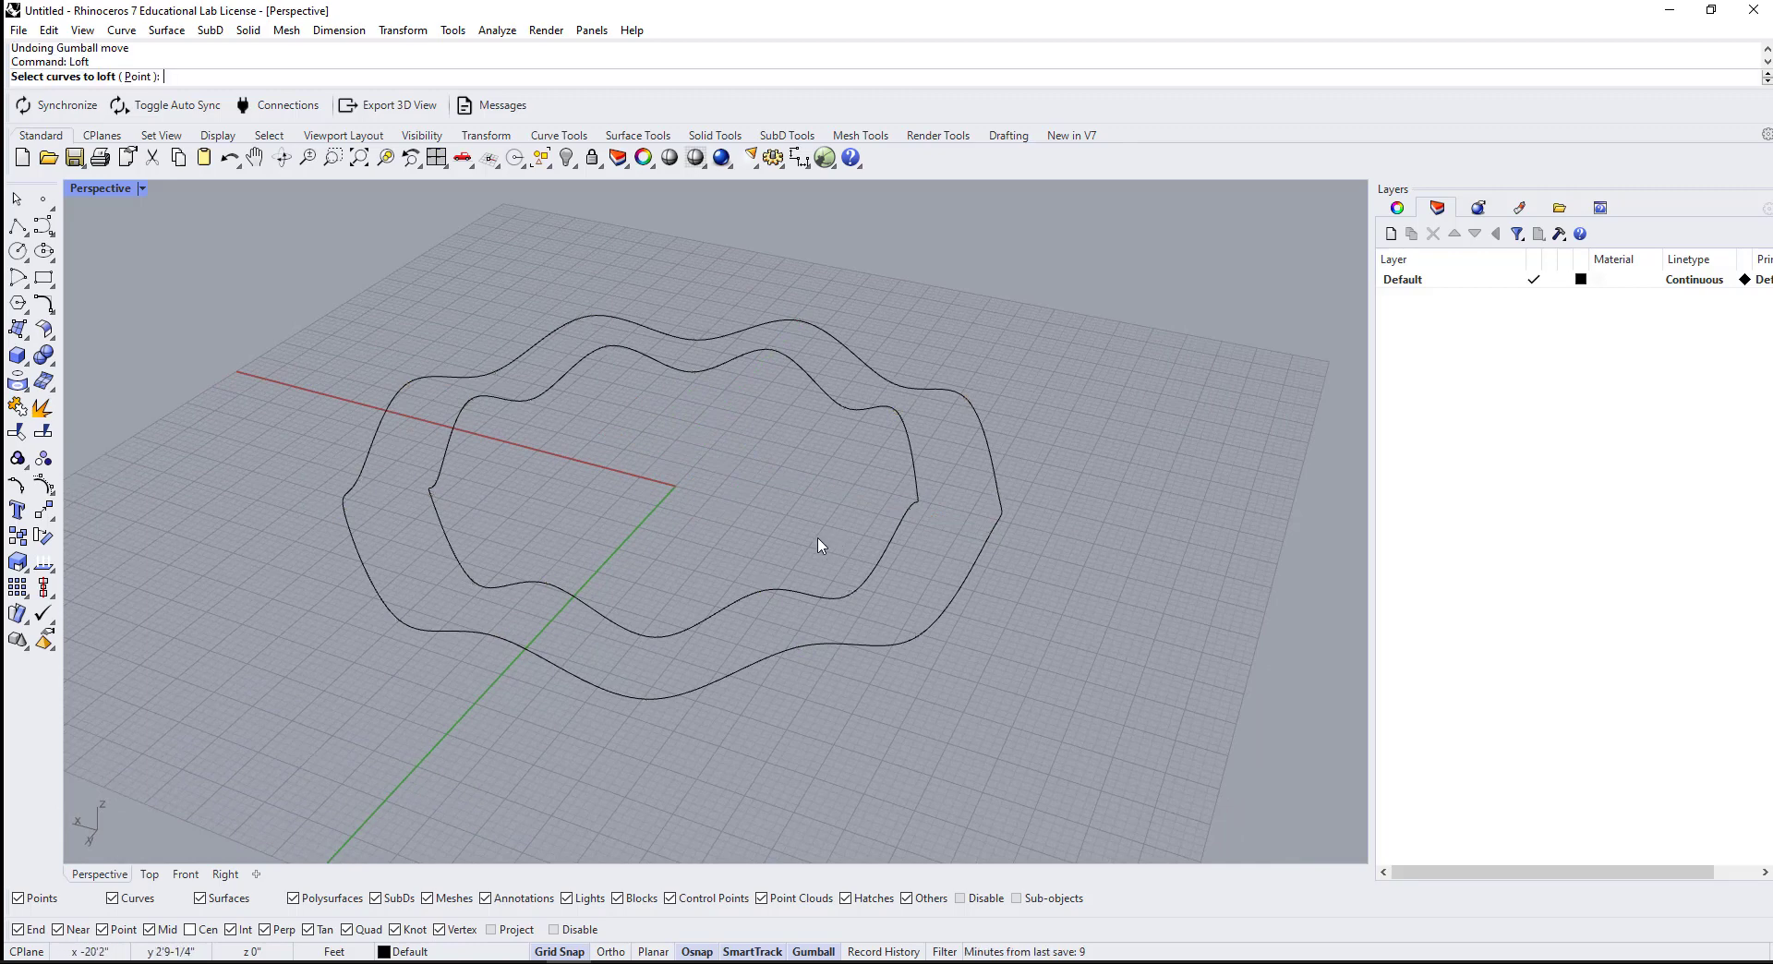
{"action": "left_click", "coordinate": [783, 594]}
{"action": "left_click", "coordinate": [799, 649]}
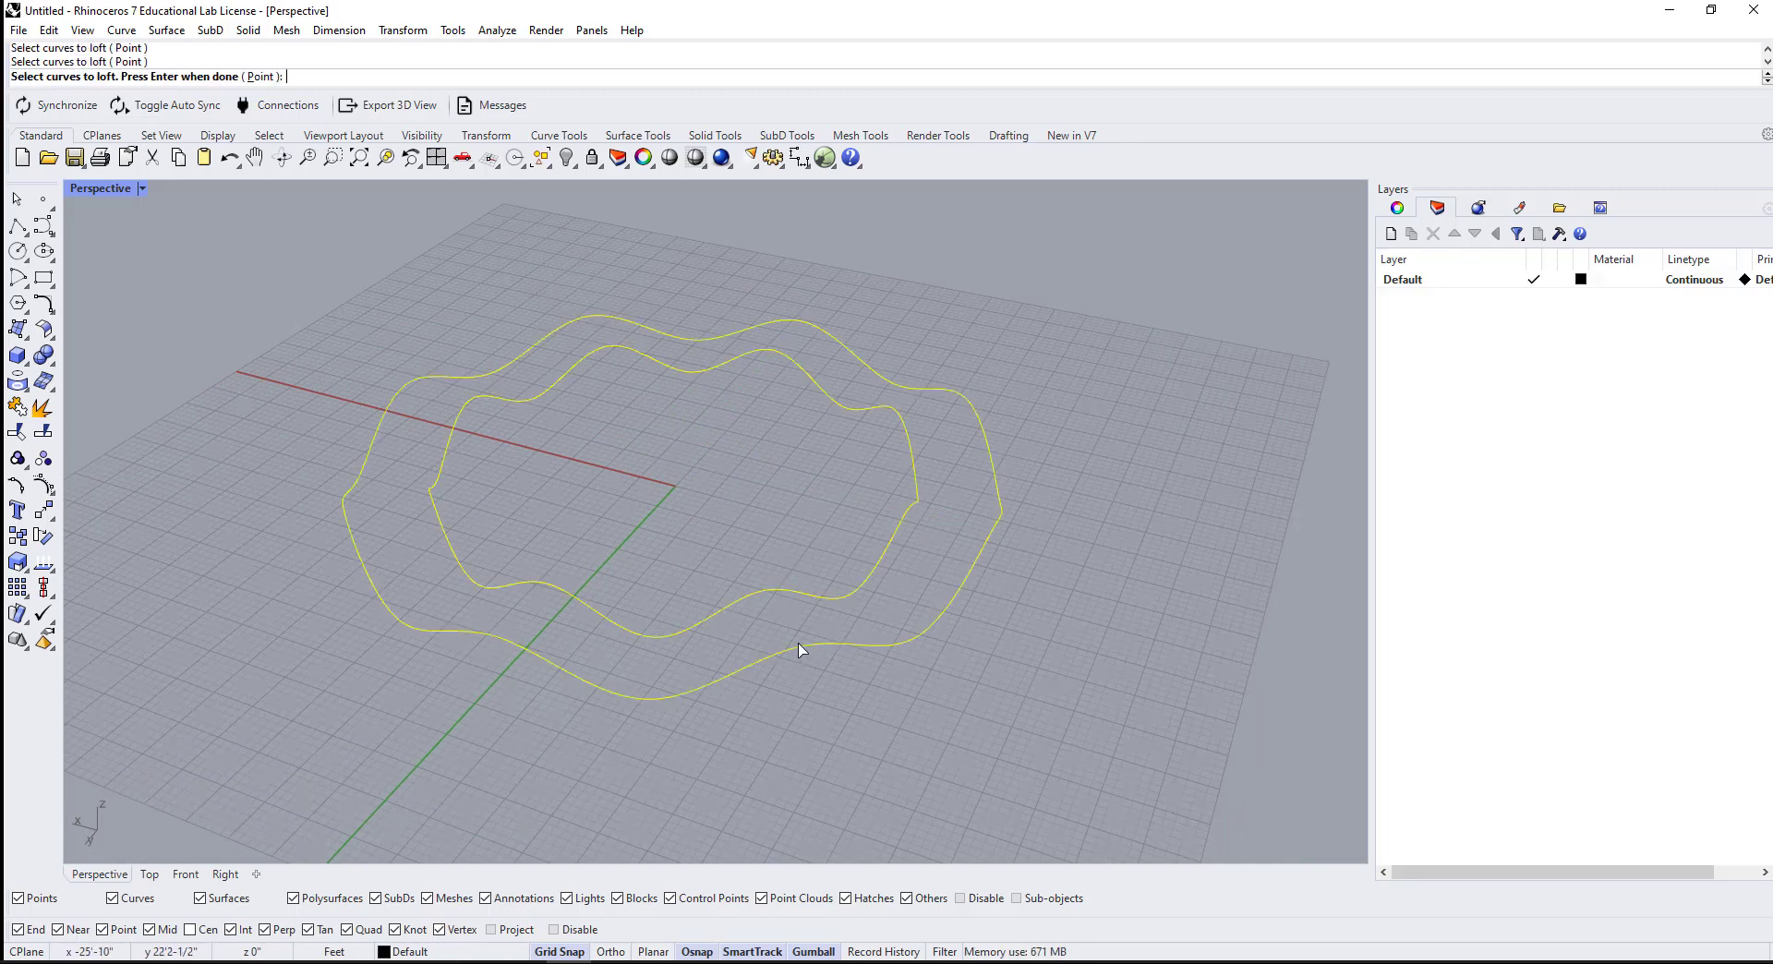
{"action": "key", "text": "Return"}
{"action": "key", "text": "Return"}
{"action": "key", "text": "Return"}
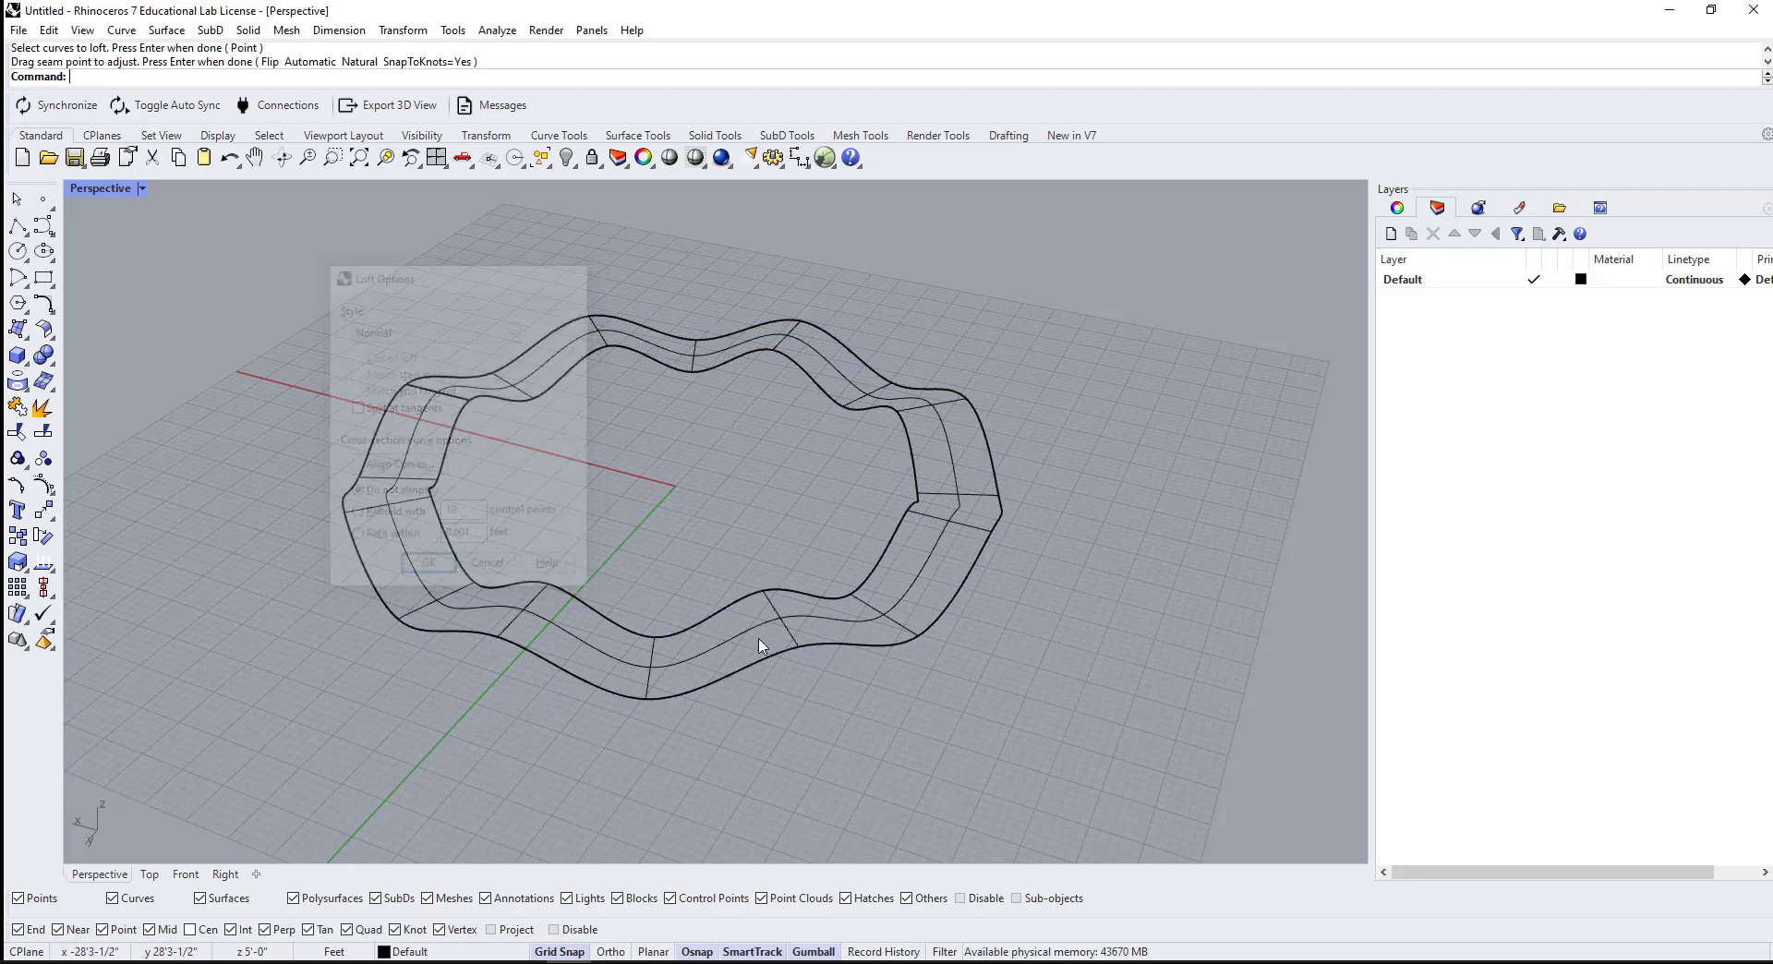
{"action": "right_click_drag", "start_coordinate": [534, 624], "coordinate": [329, 739]}
{"action": "left_click", "coordinate": [149, 875]}
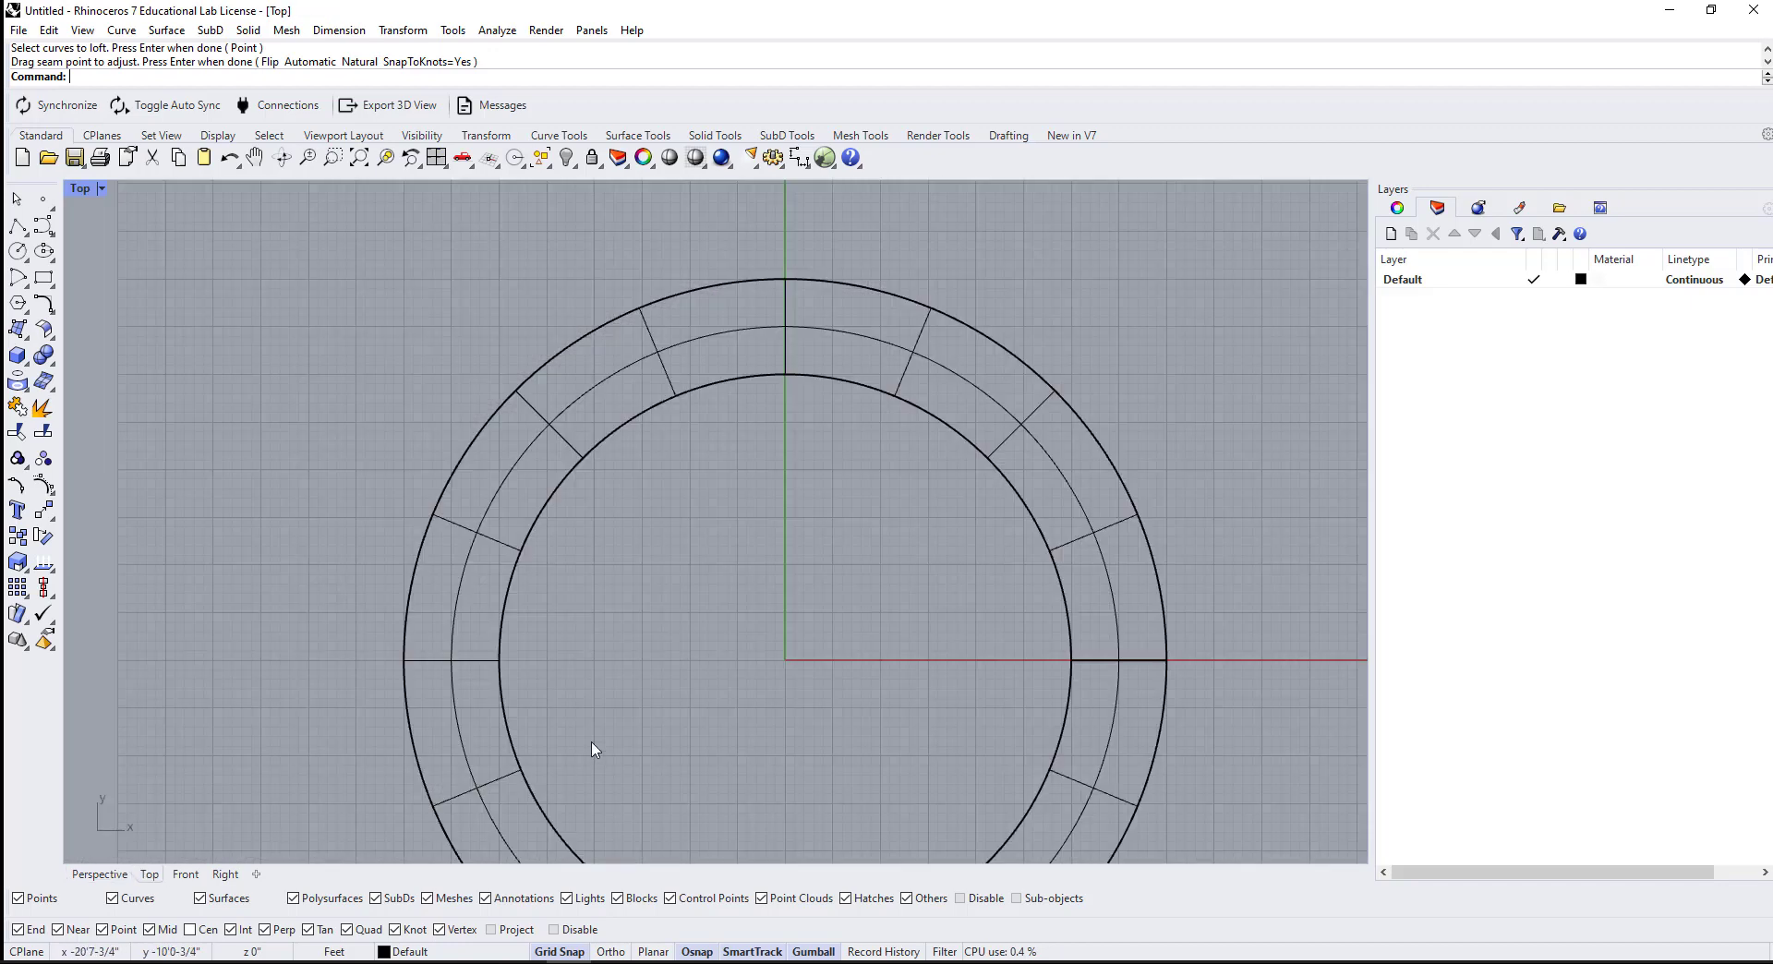
Step: Show the lofted ring in the Perspective view with the Shaded display mode and examine its undulating form
{"action": "left_click", "coordinate": [92, 875]}
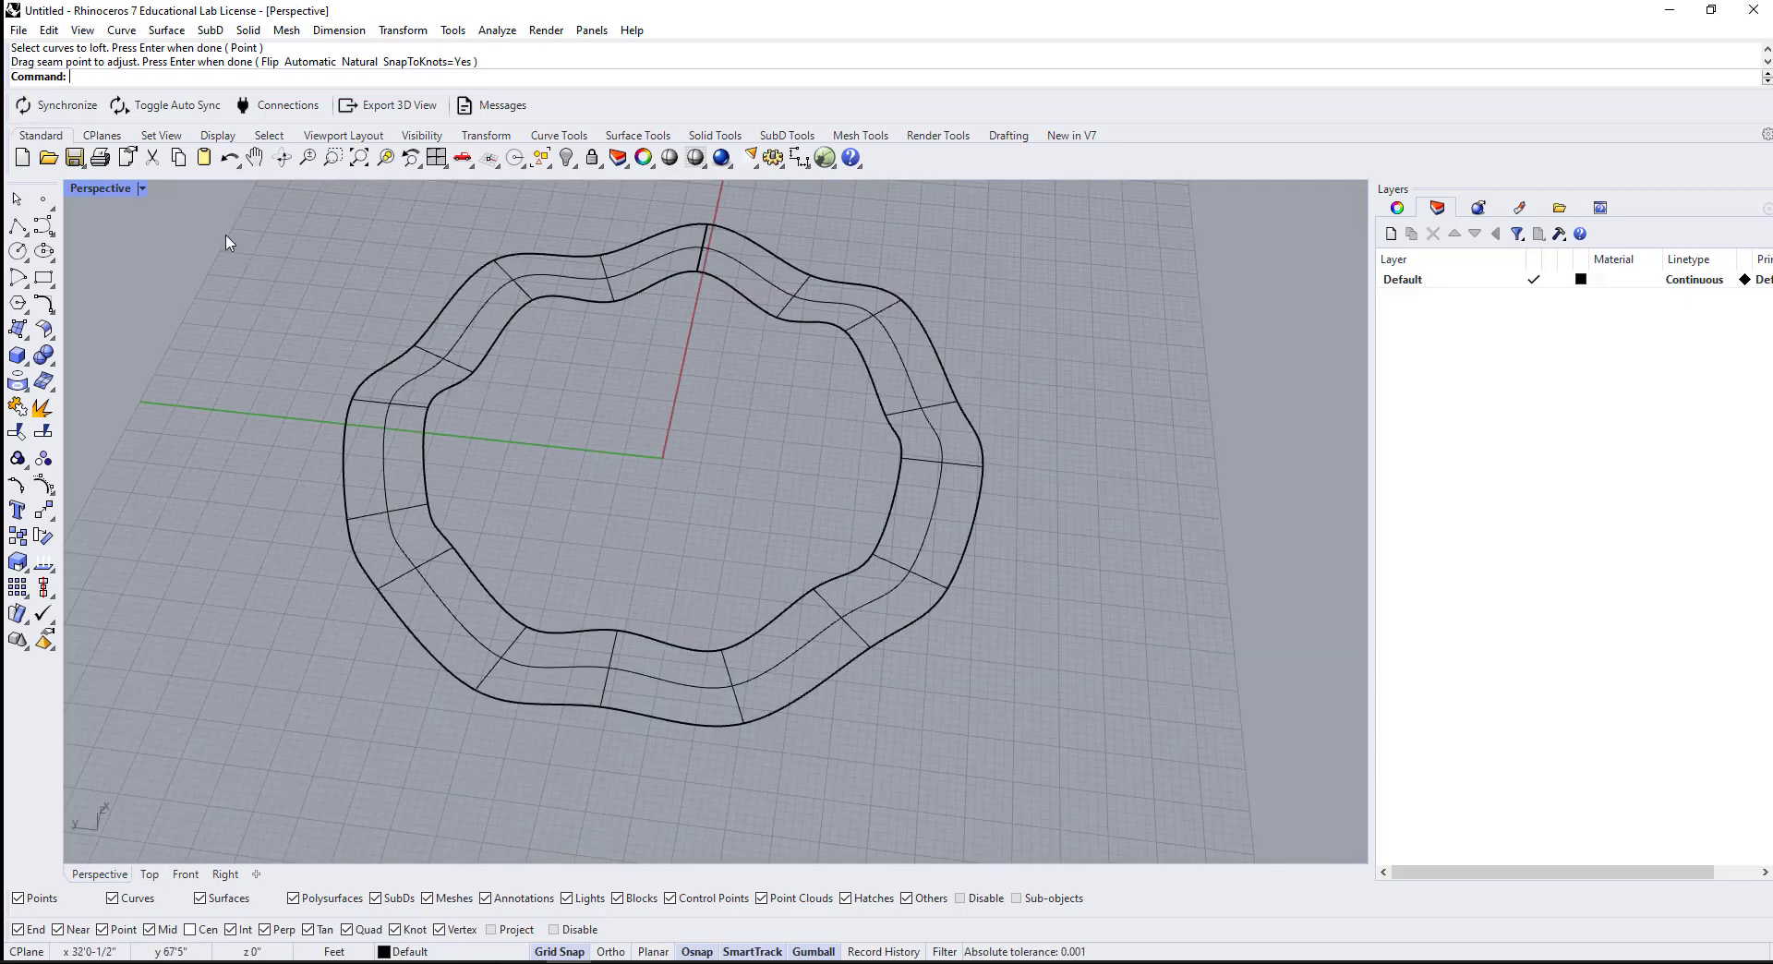
{"action": "left_click", "coordinate": [143, 189]}
{"action": "left_click", "coordinate": [120, 275]}
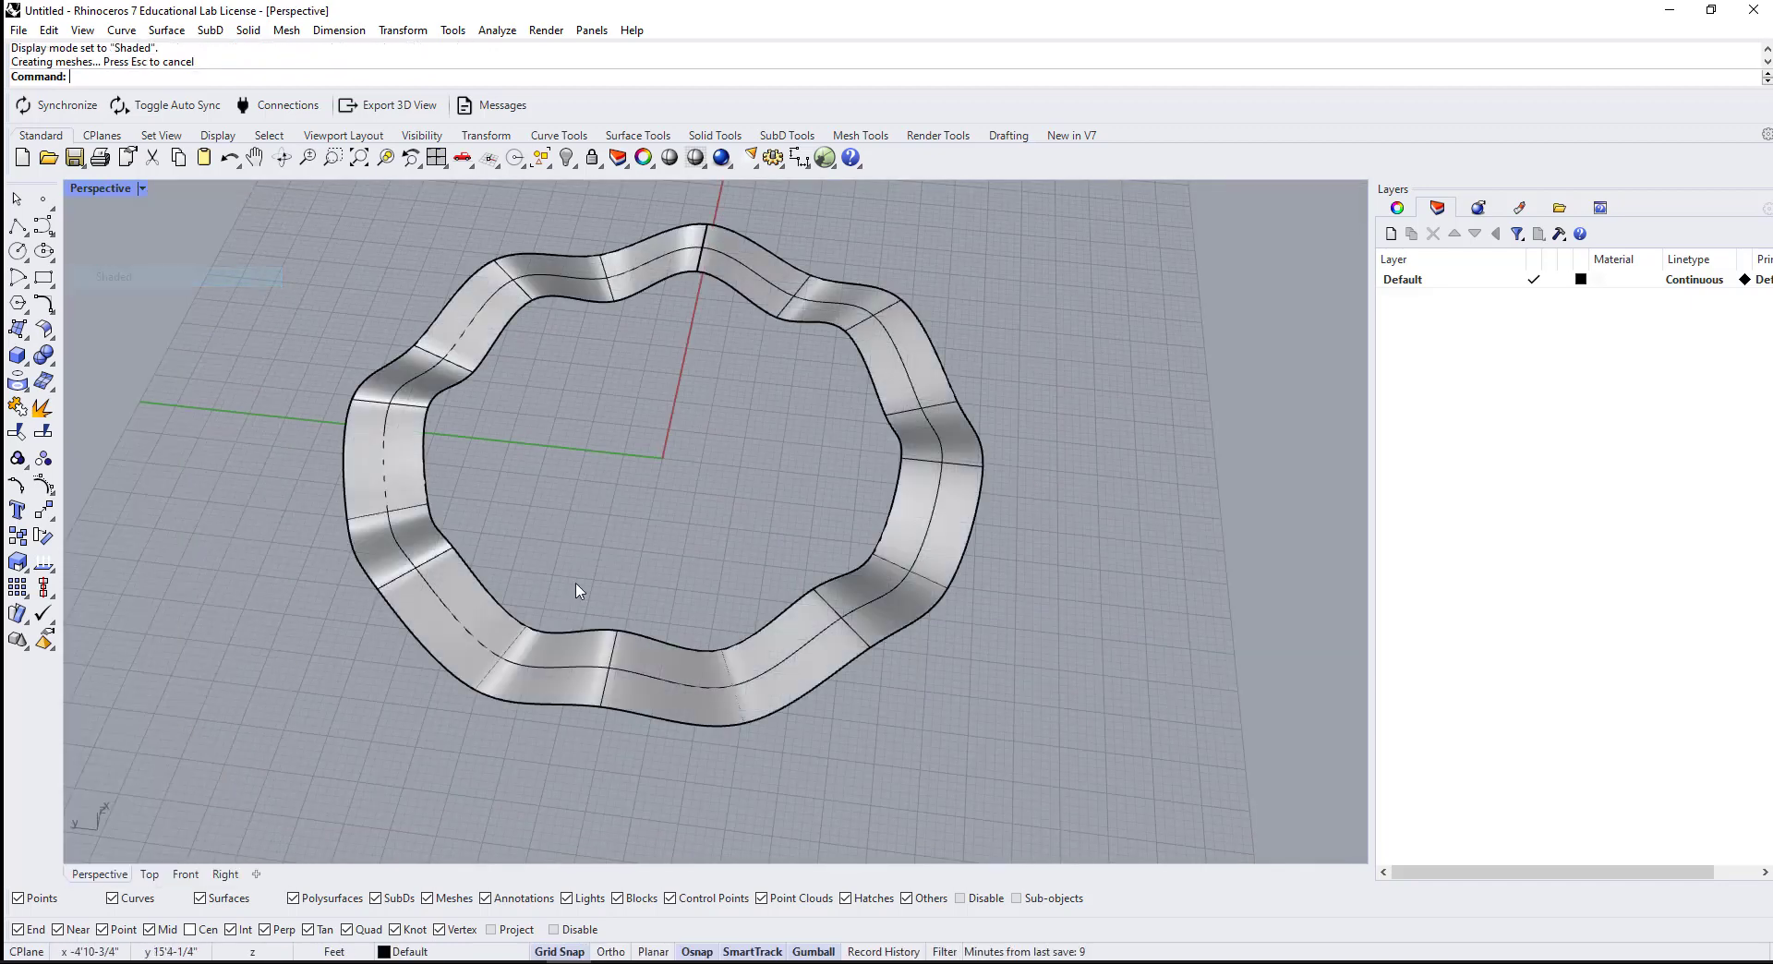
{"action": "right_click_drag", "start_coordinate": [580, 591], "coordinate": [673, 515]}
Step: Undo the loft to examine the two wavy curves on their own, and redo it
{"action": "key", "text": "ctrl+z"}
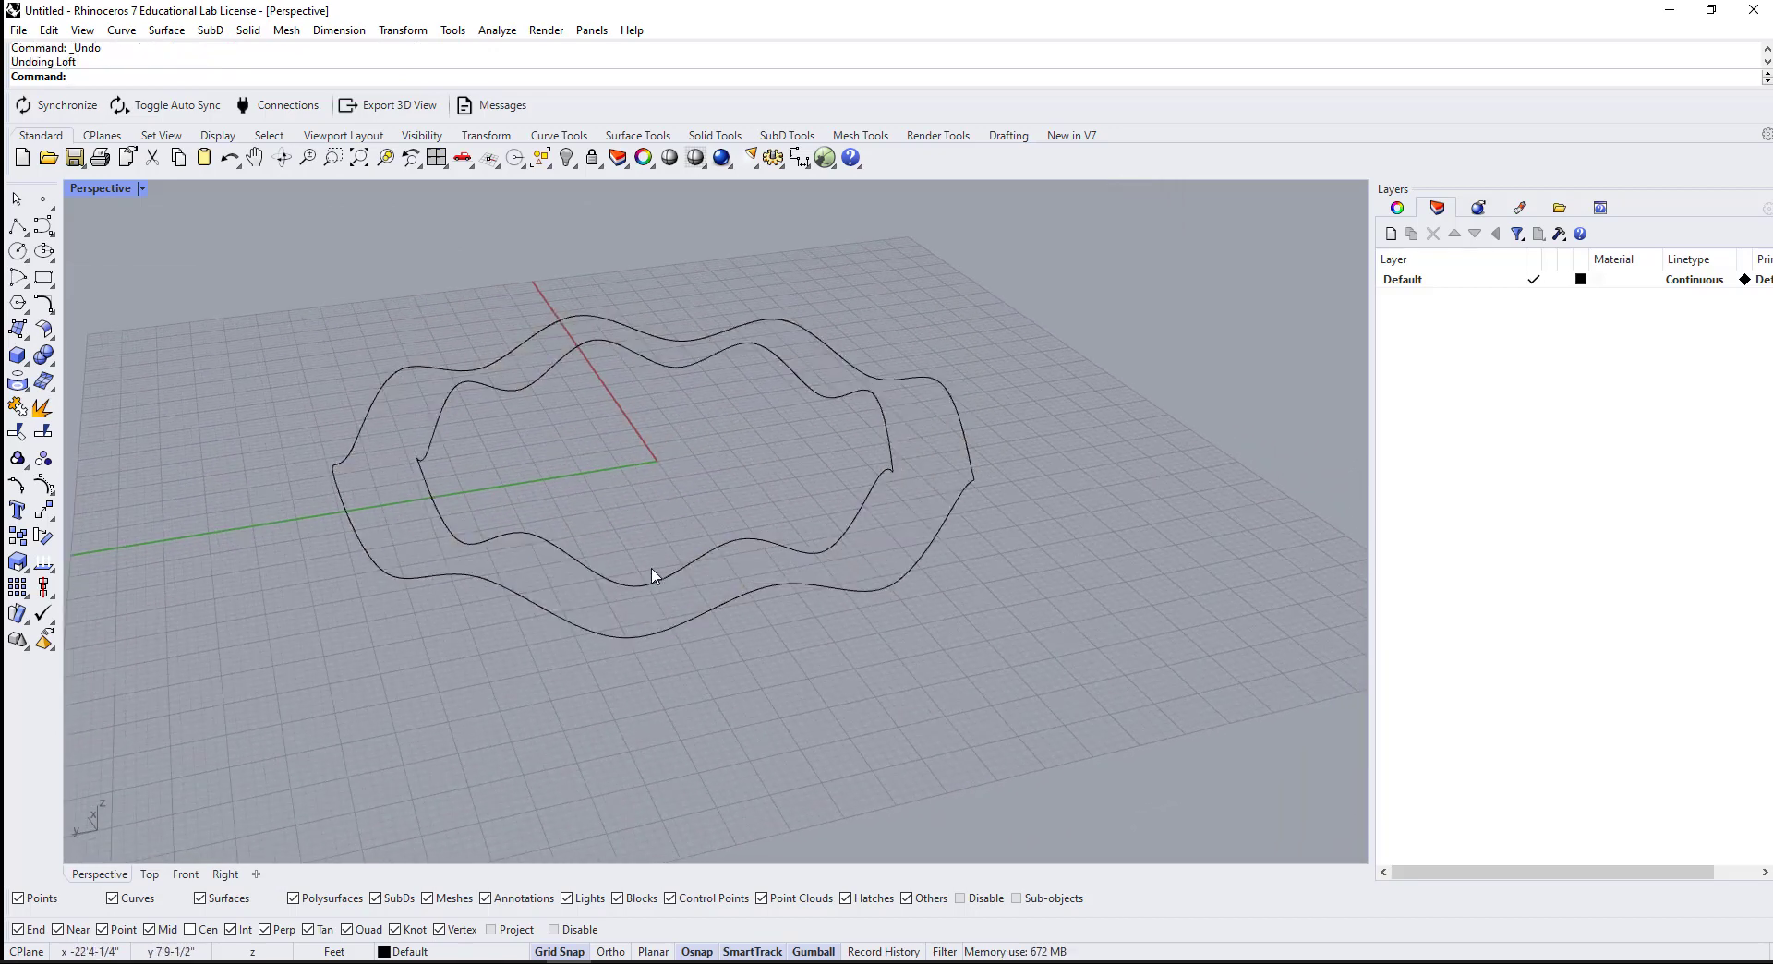
{"action": "right_click_drag", "start_coordinate": [653, 576], "coordinate": [527, 644]}
{"action": "key", "text": "ctrl+y"}
Step: Select the lofted ring surface and launch Grasshopper
{"action": "left_click", "coordinate": [711, 644]}
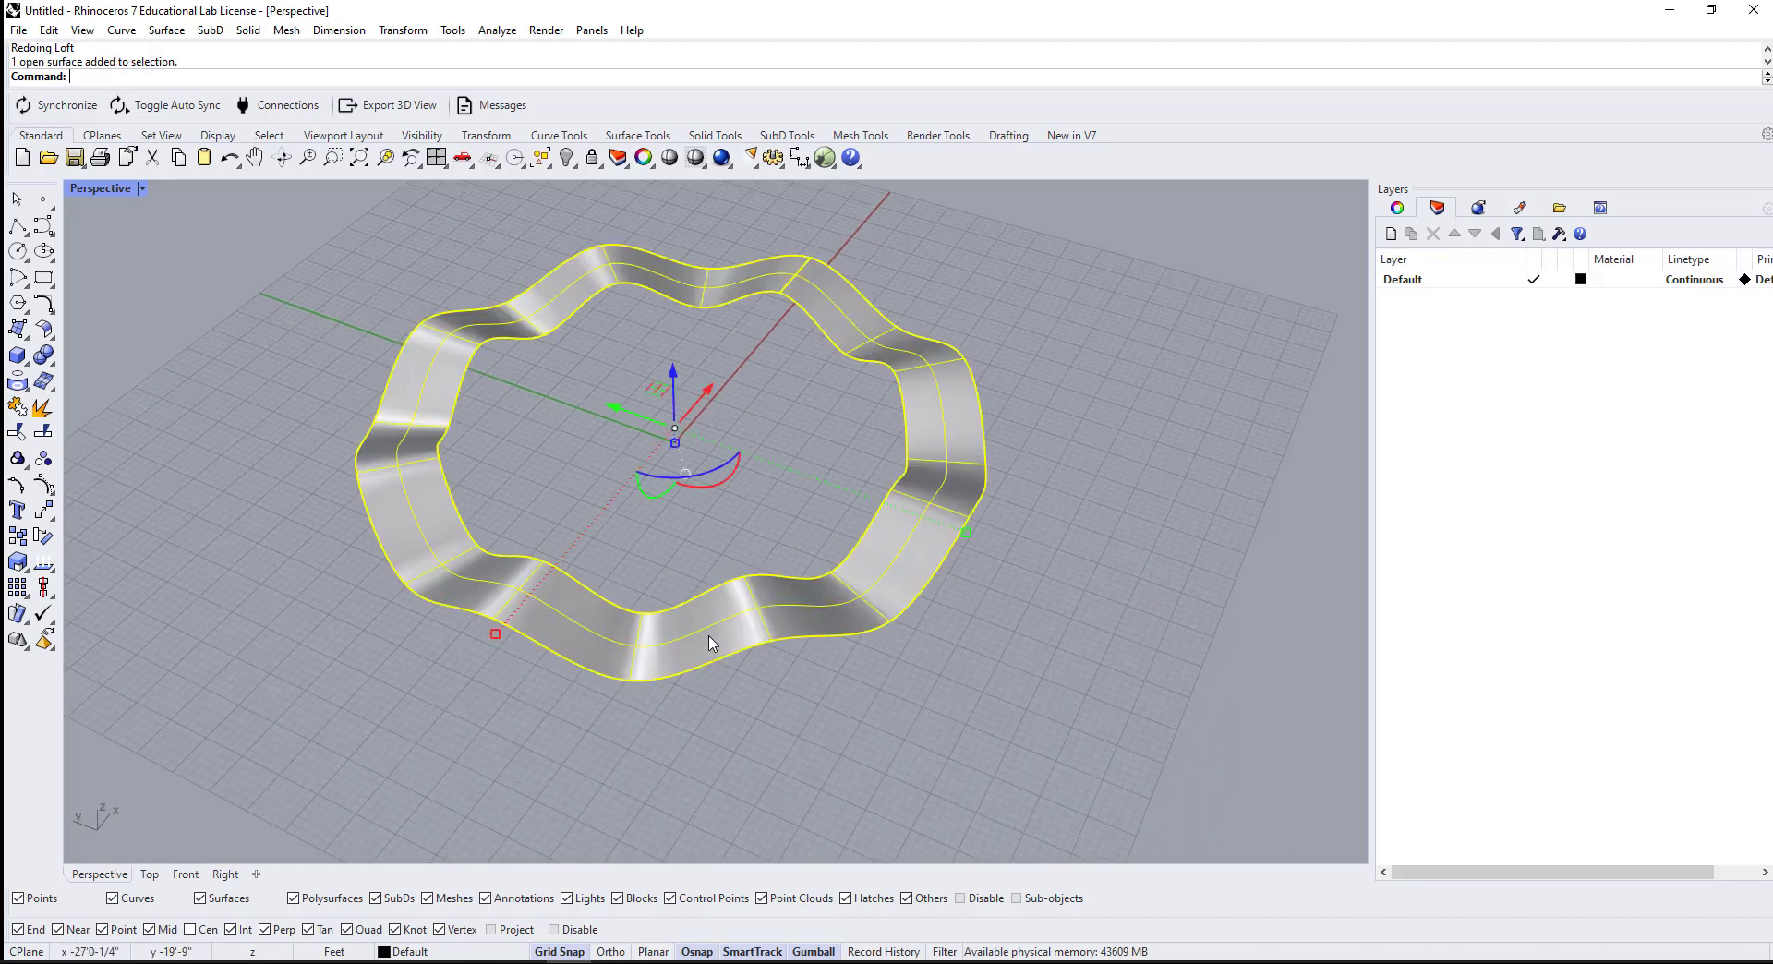
{"action": "scroll", "coordinate": [713, 638], "scroll_direction": "up", "scroll_amount": 4}
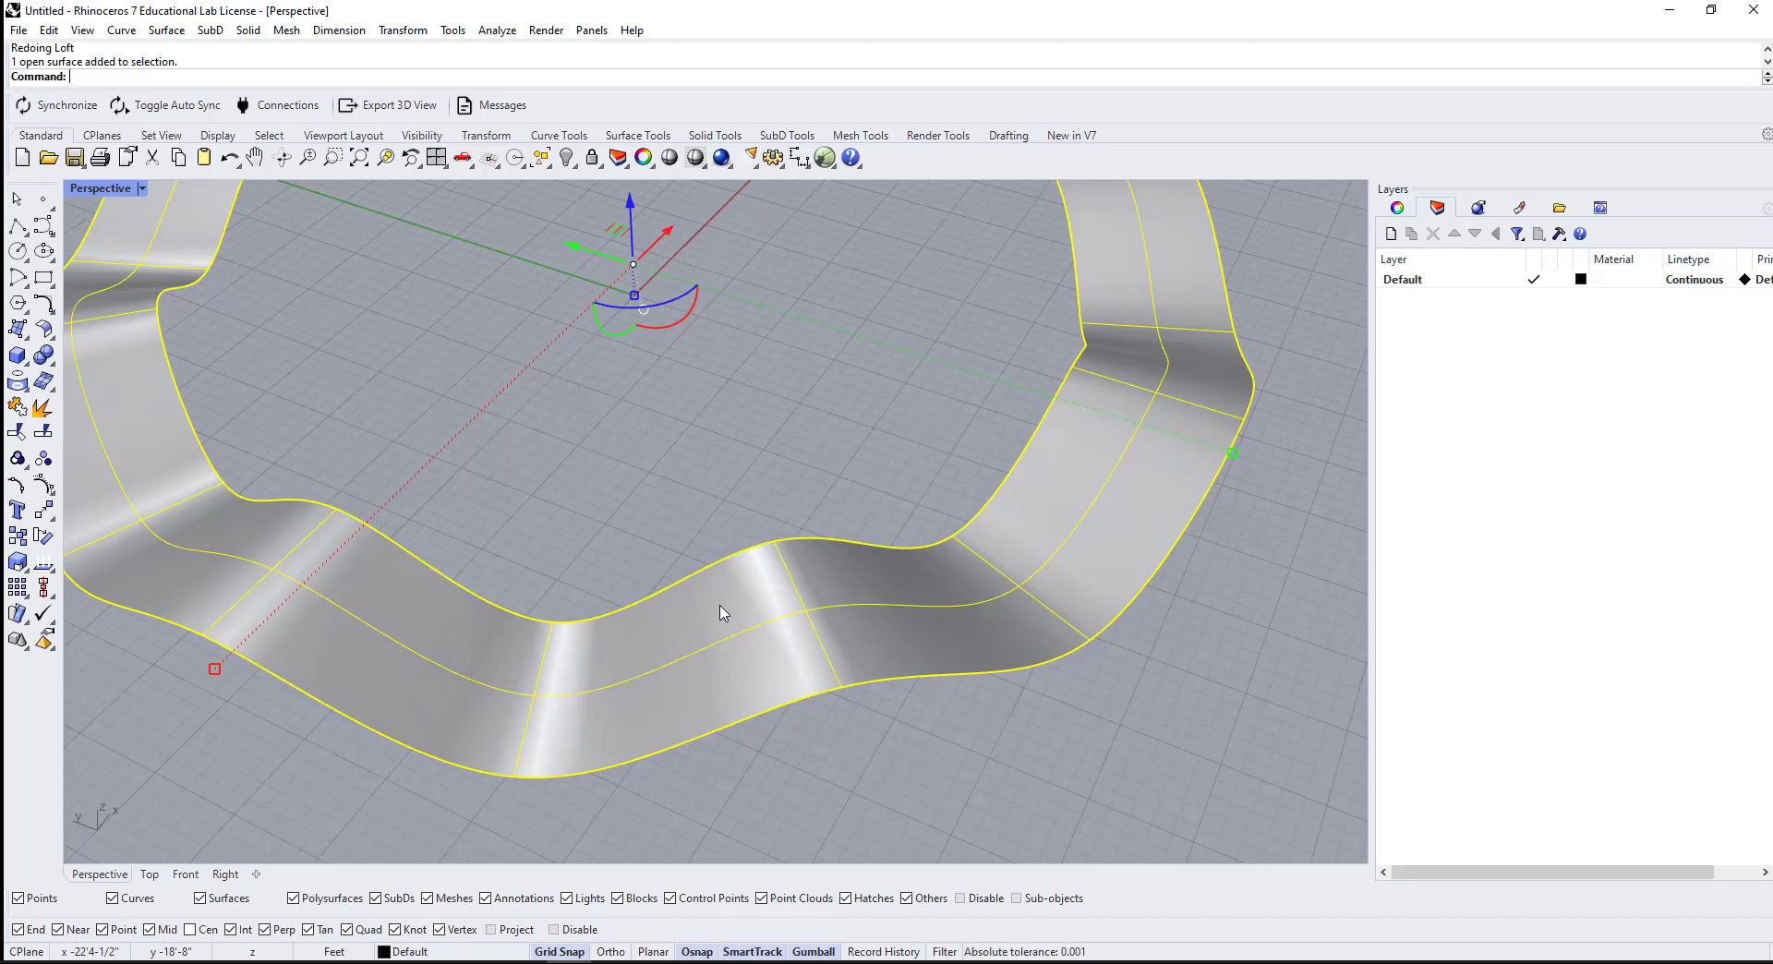
{"action": "type", "text": "Grasshopper"}
{"action": "key", "text": "Return"}
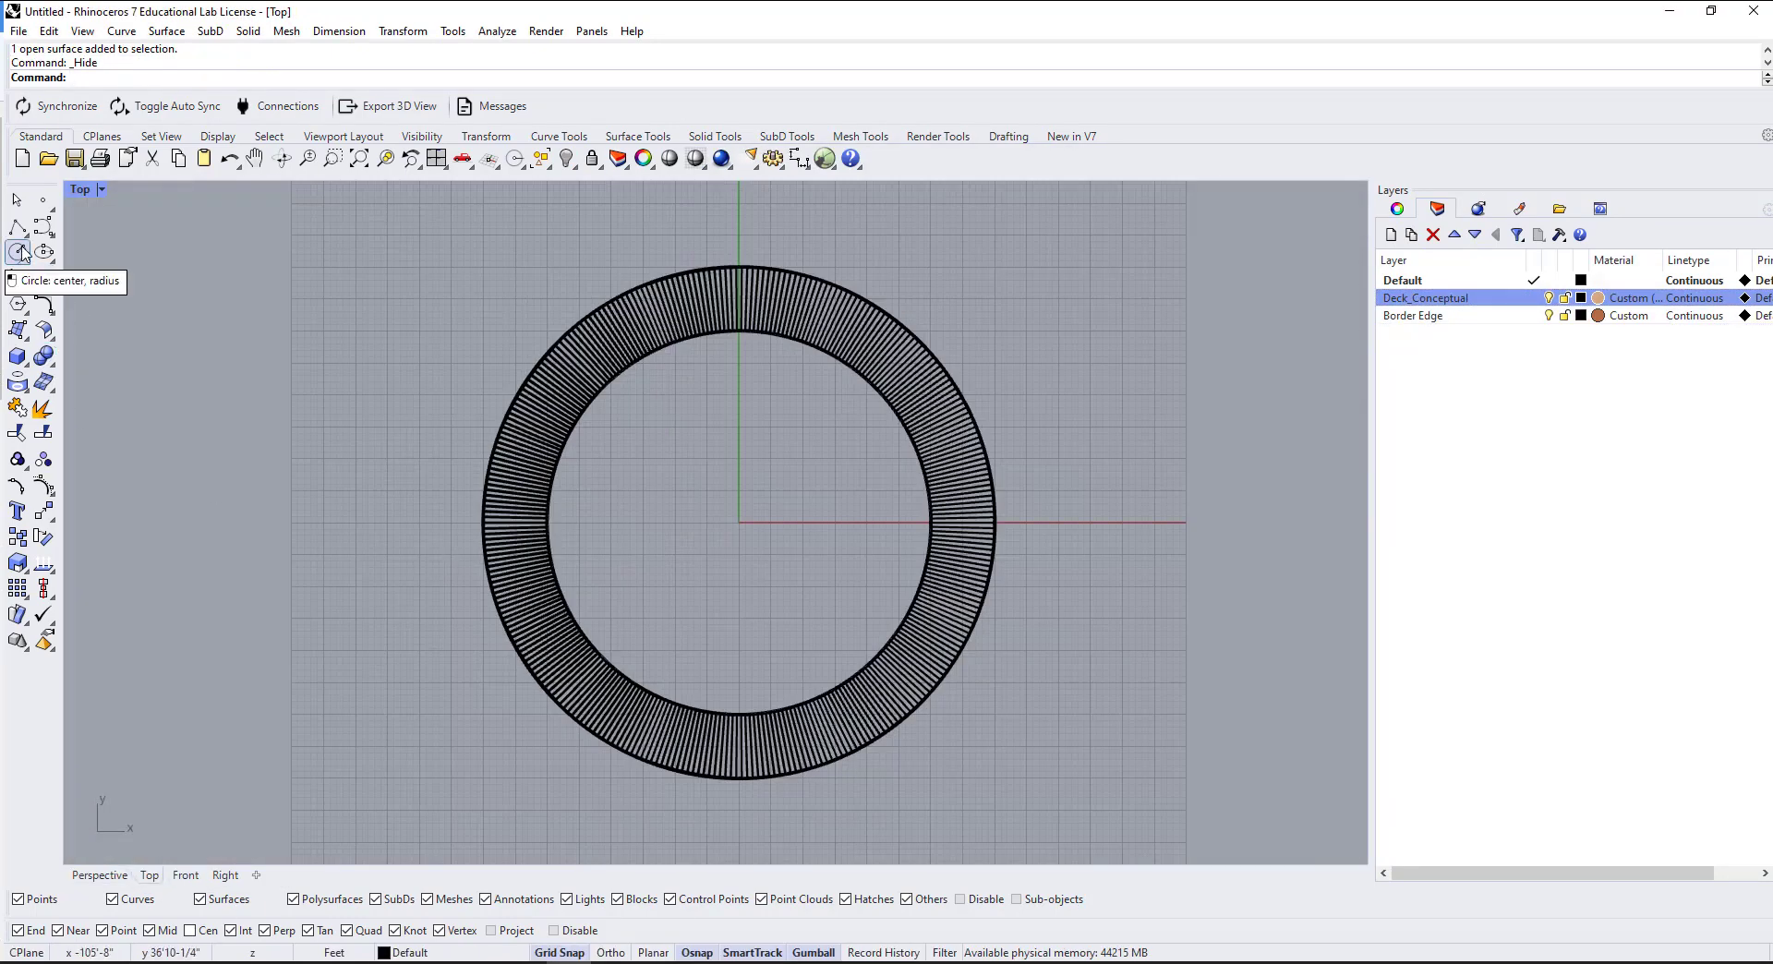
Step: In the Top view, draw a closed interpolated curve loosely around the outside of the deck ring
{"action": "left_click", "coordinate": [50, 233]}
{"action": "left_click", "coordinate": [96, 237]}
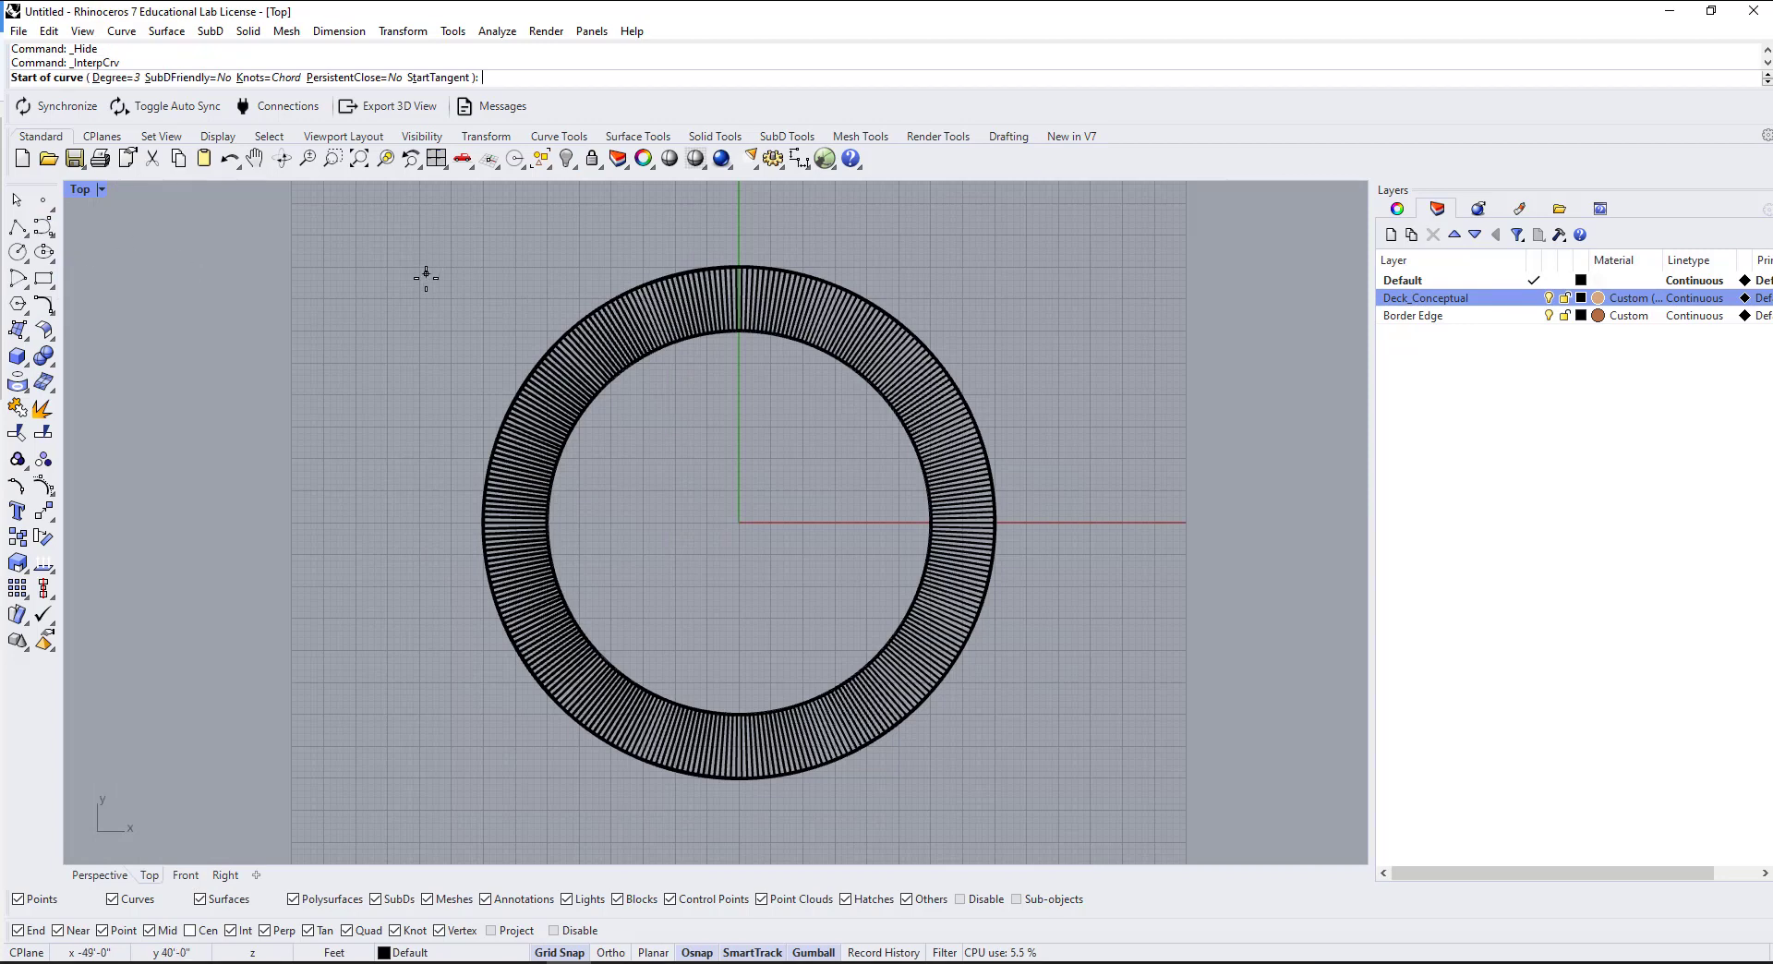
{"action": "left_click", "coordinate": [440, 363]}
{"action": "left_click", "coordinate": [676, 215]}
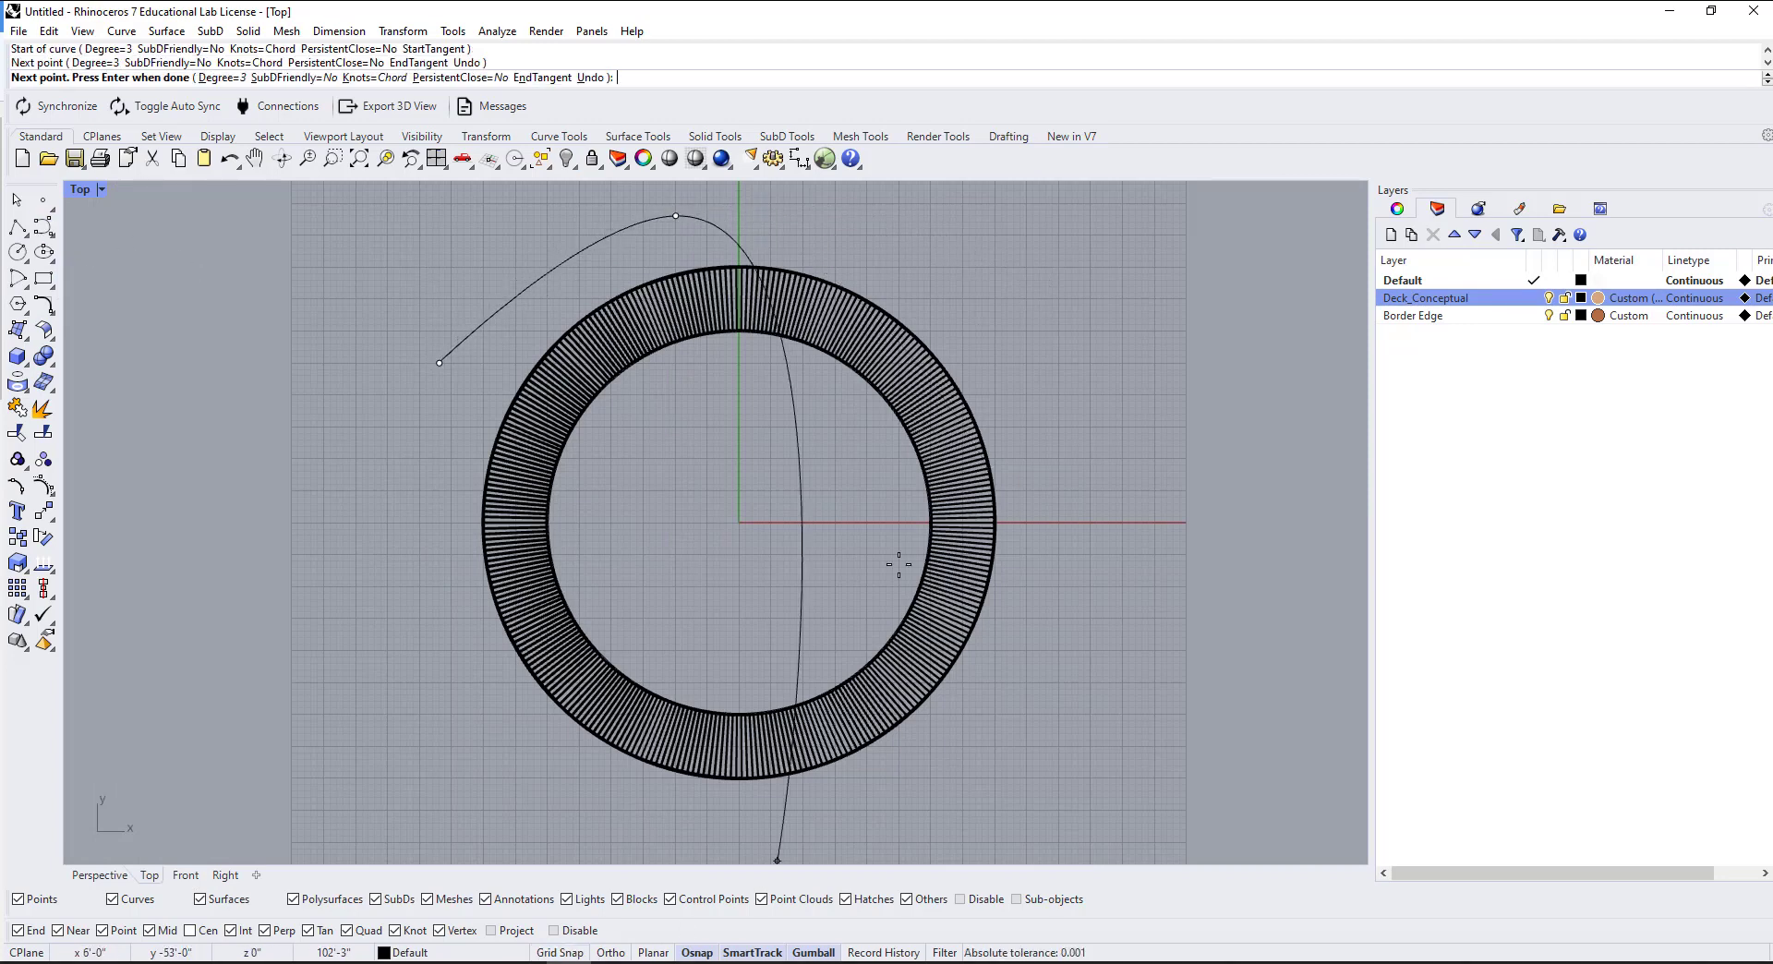
{"action": "left_click", "coordinate": [1014, 338]}
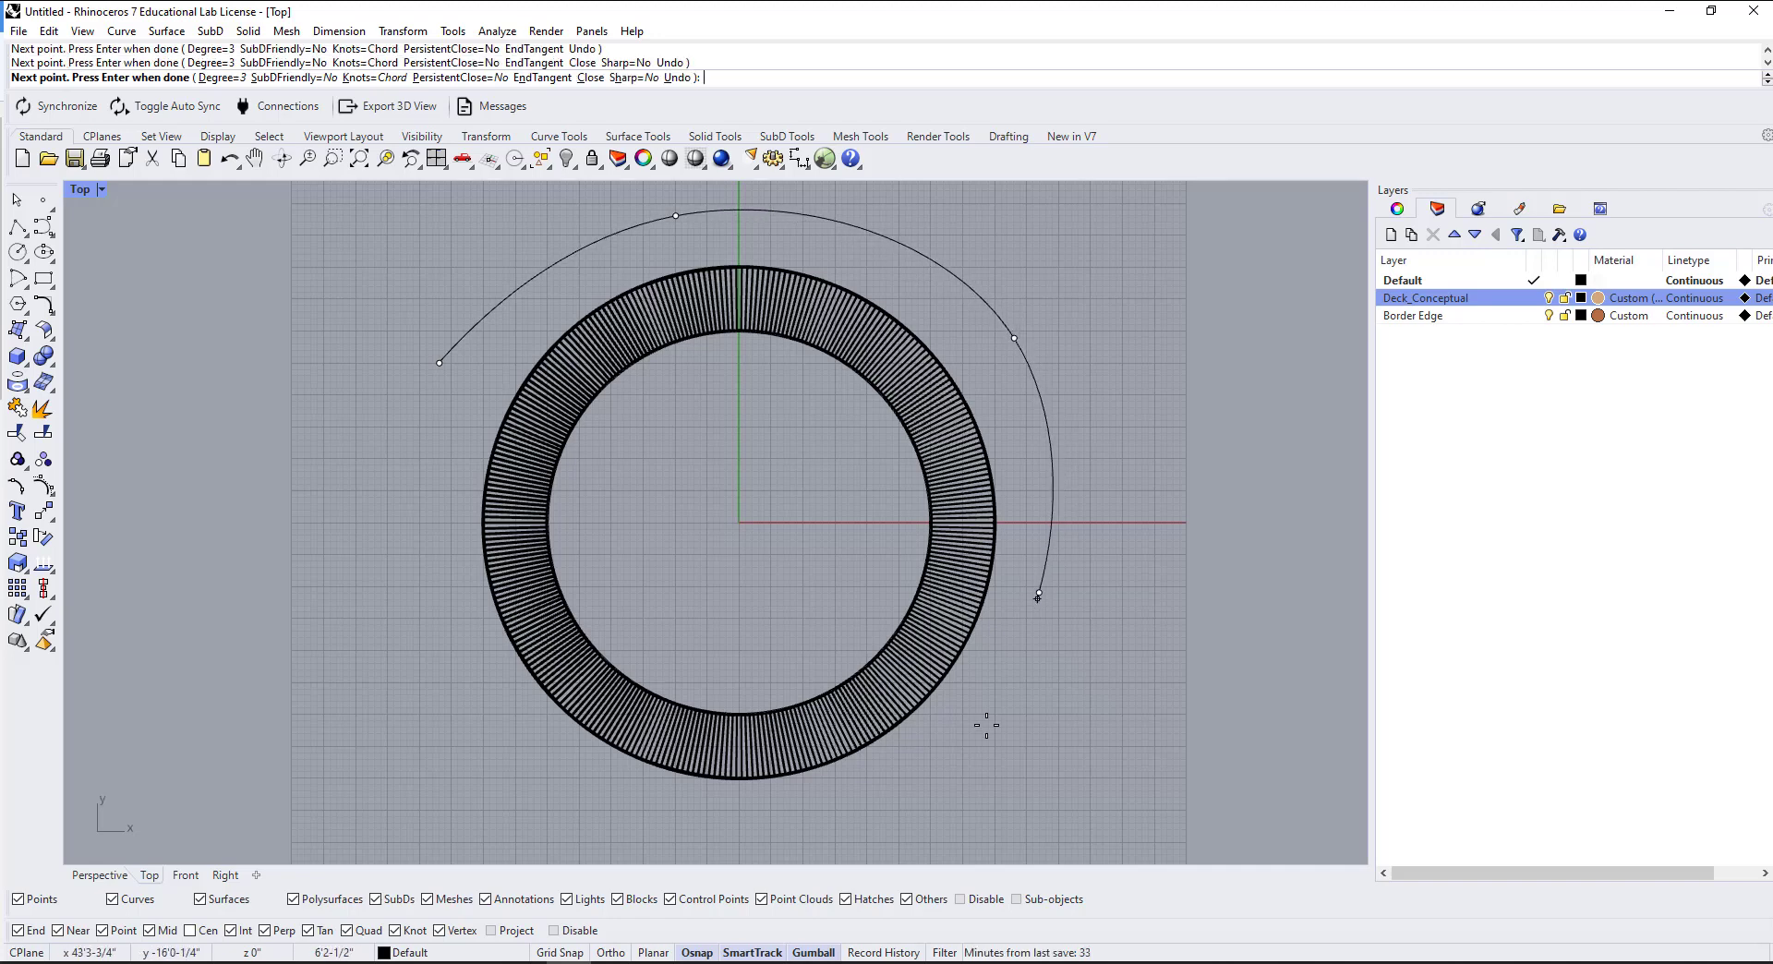
{"action": "left_click", "coordinate": [968, 773]}
{"action": "left_click", "coordinate": [641, 812]}
{"action": "left_click", "coordinate": [433, 695]}
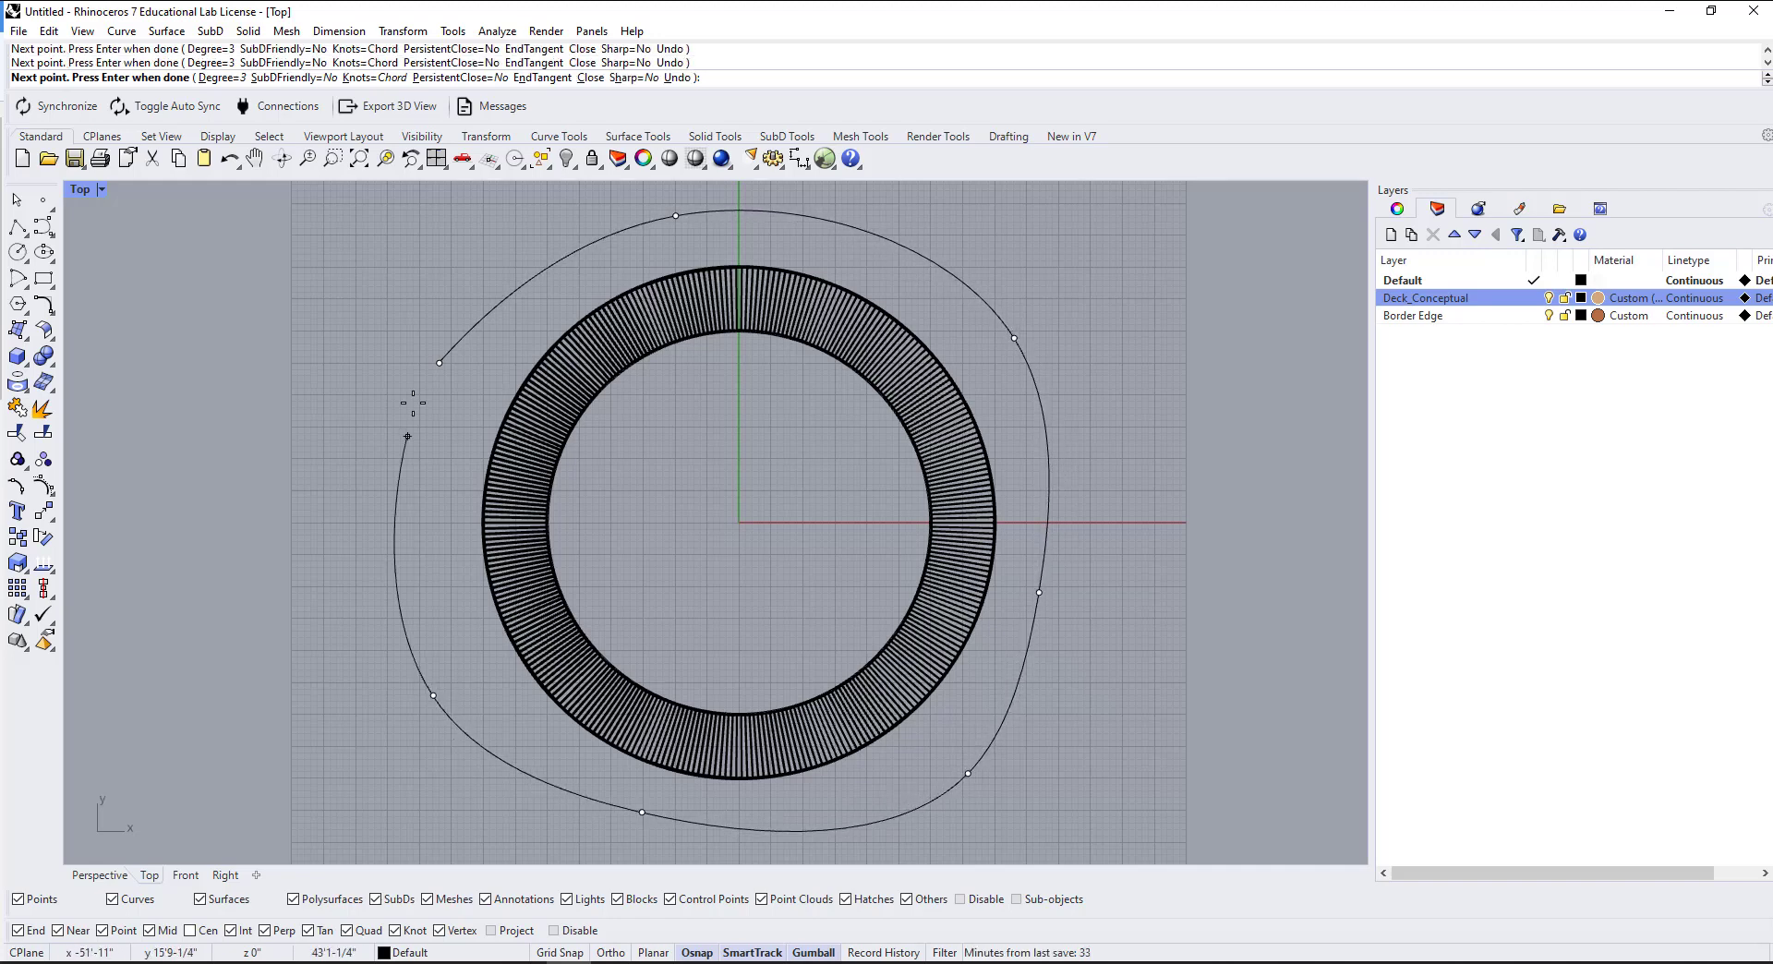
{"action": "left_click", "coordinate": [438, 363]}
Step: Draw a second, larger closed interpolated curve around the first one, extending farther out in the positive x direction
{"action": "scroll", "coordinate": [661, 475], "scroll_direction": "down", "scroll_amount": 8}
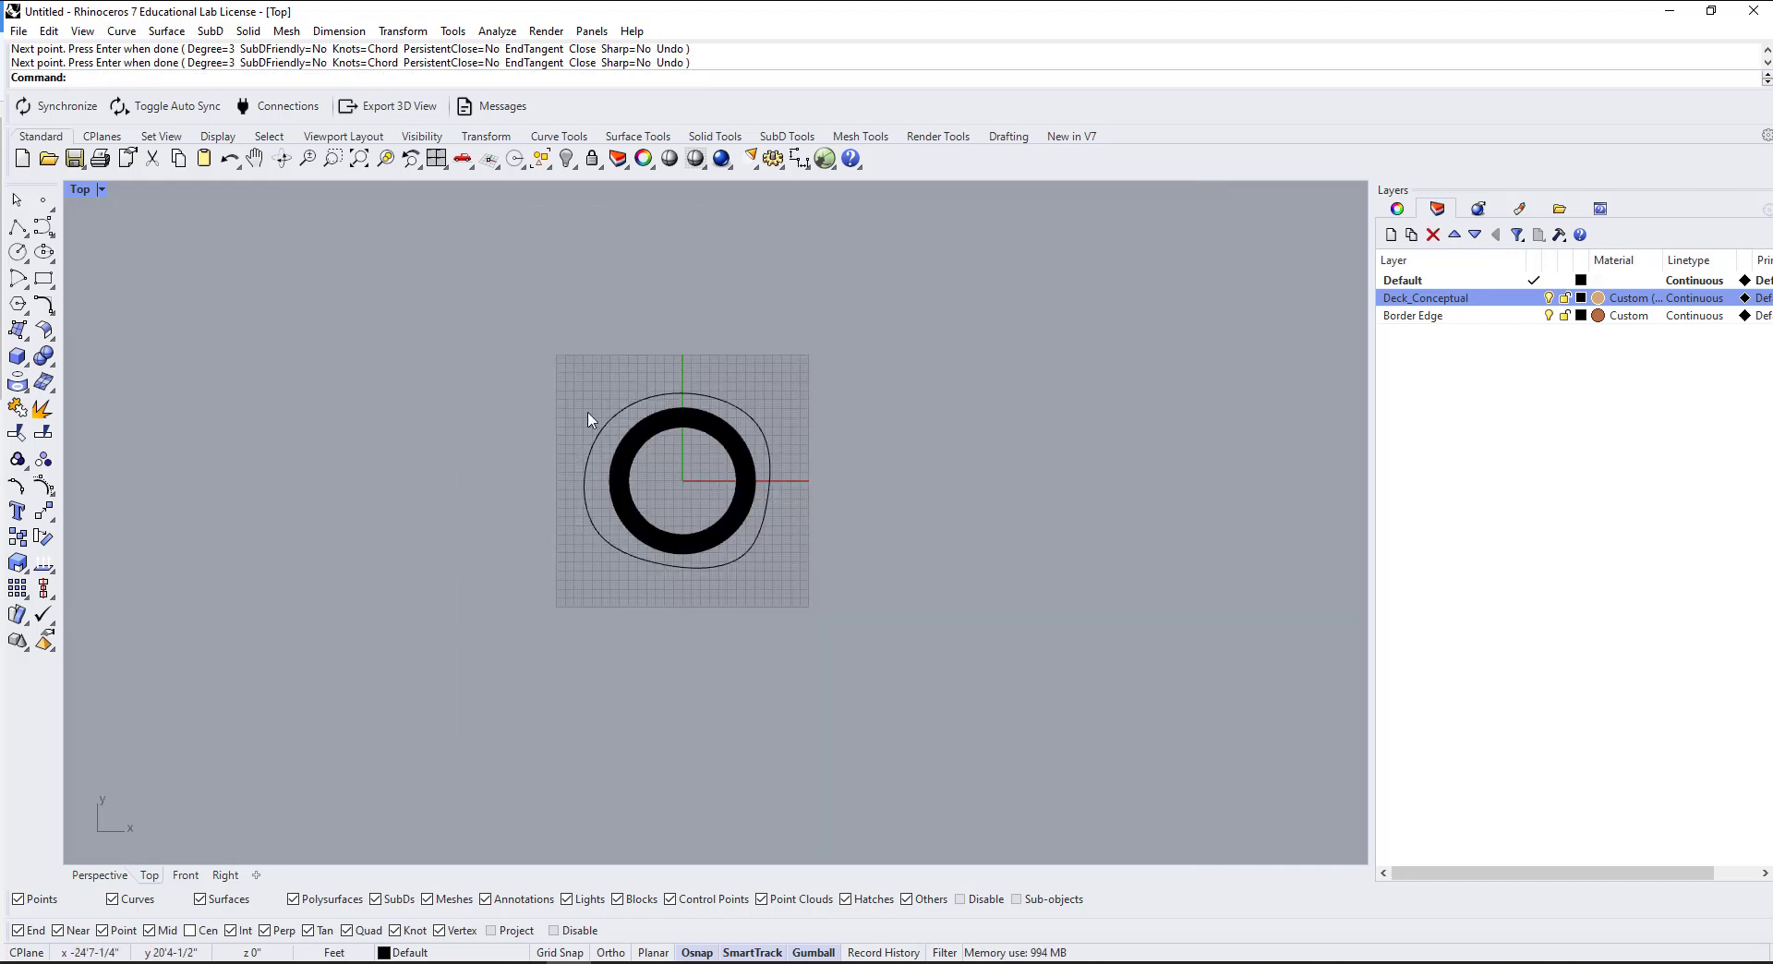
{"action": "key", "text": "Return"}
{"action": "left_click", "coordinate": [555, 412]}
{"action": "left_click", "coordinate": [678, 337]}
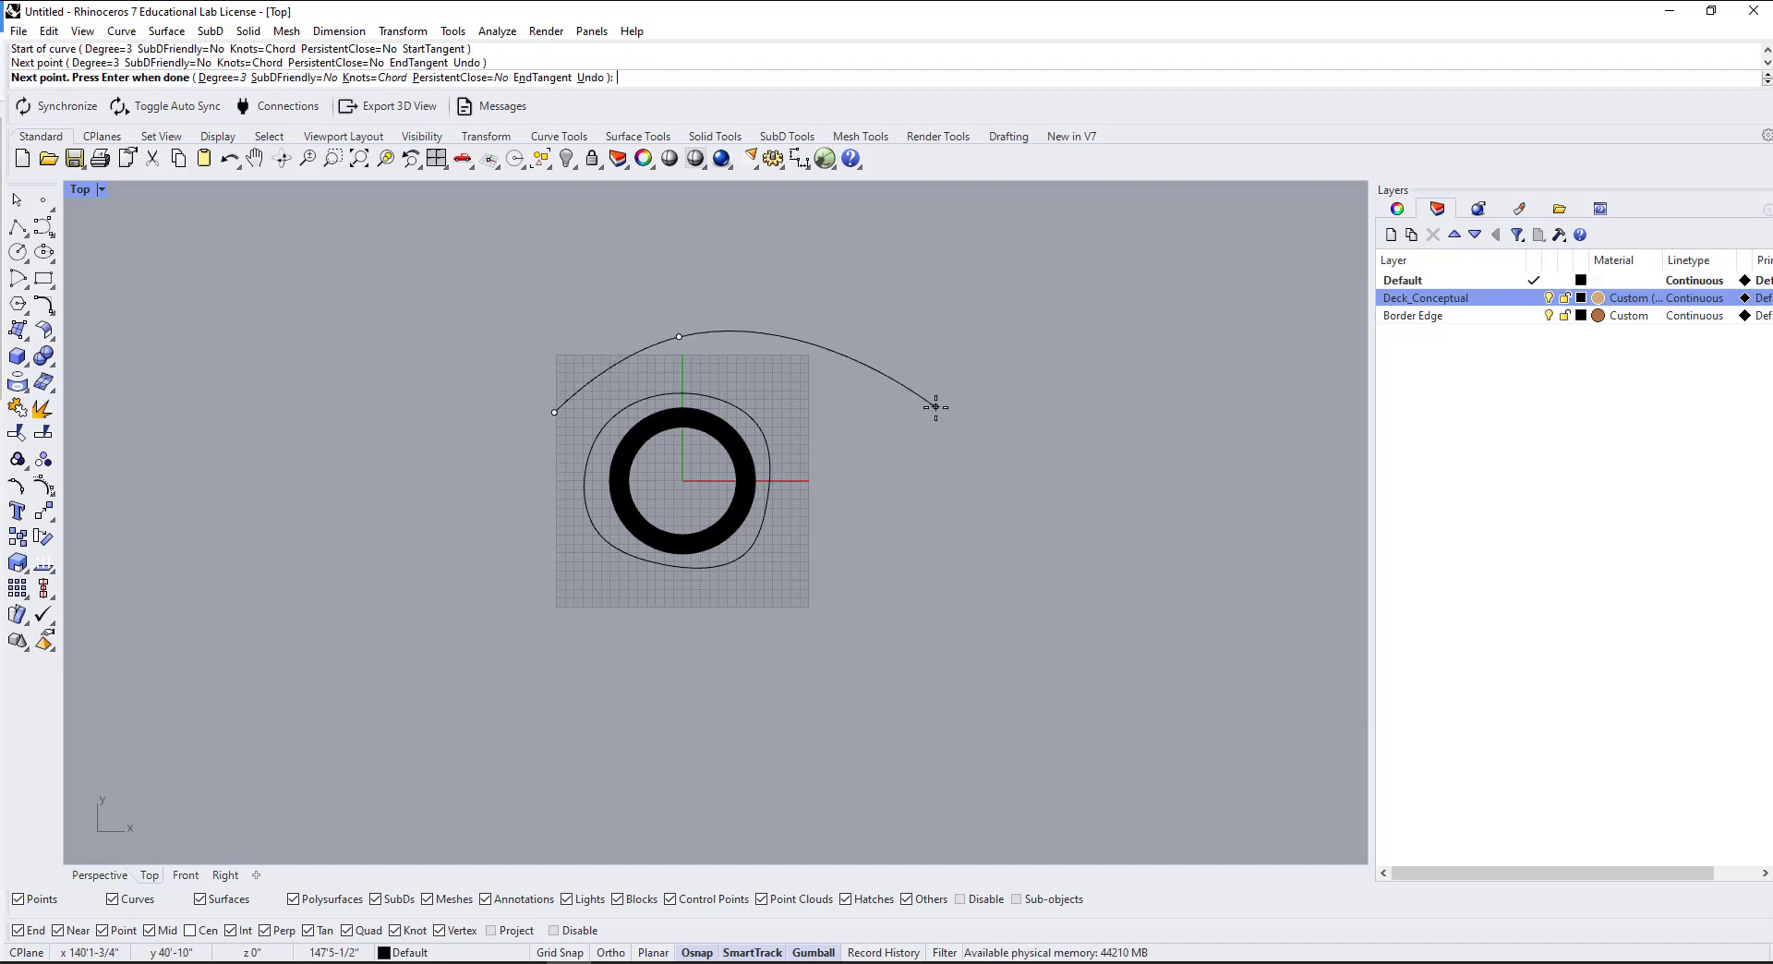
{"action": "left_click", "coordinate": [889, 417]}
{"action": "left_click", "coordinate": [923, 558]}
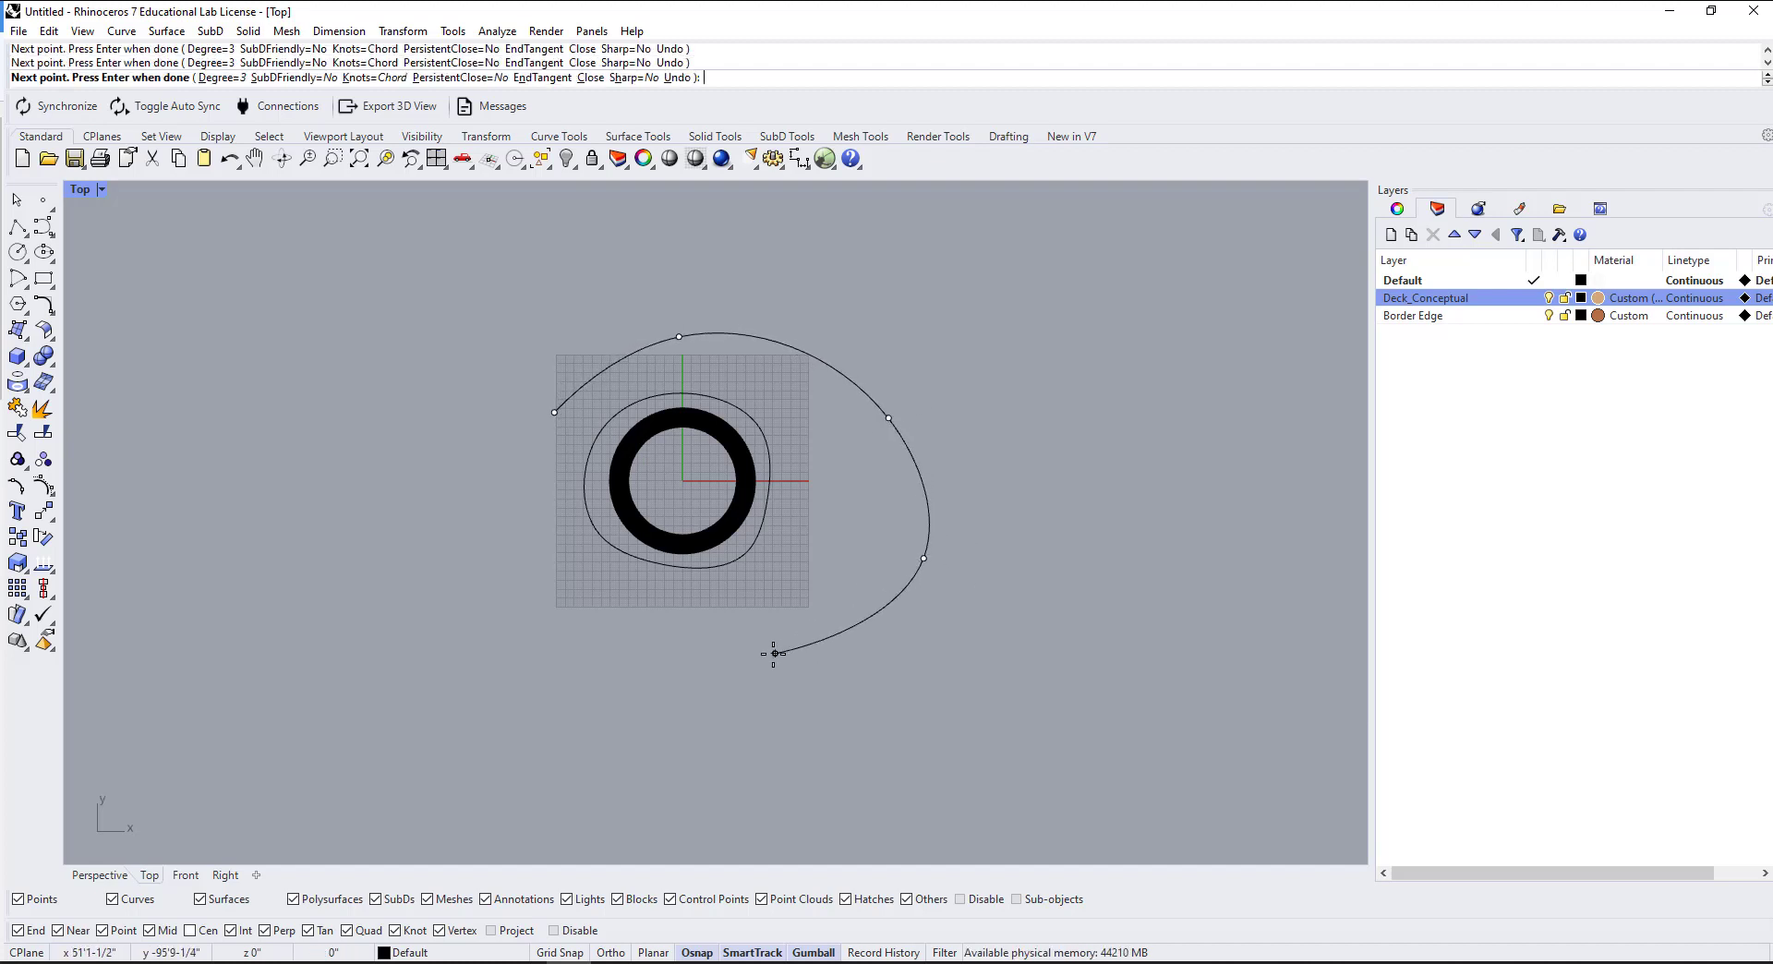
{"action": "left_click", "coordinate": [774, 653]}
{"action": "left_click", "coordinate": [507, 606]}
{"action": "left_click", "coordinate": [554, 418]}
Step: Draw a third closed interpolated curve that encloses the two existing freeform curves
{"action": "key", "text": "Return"}
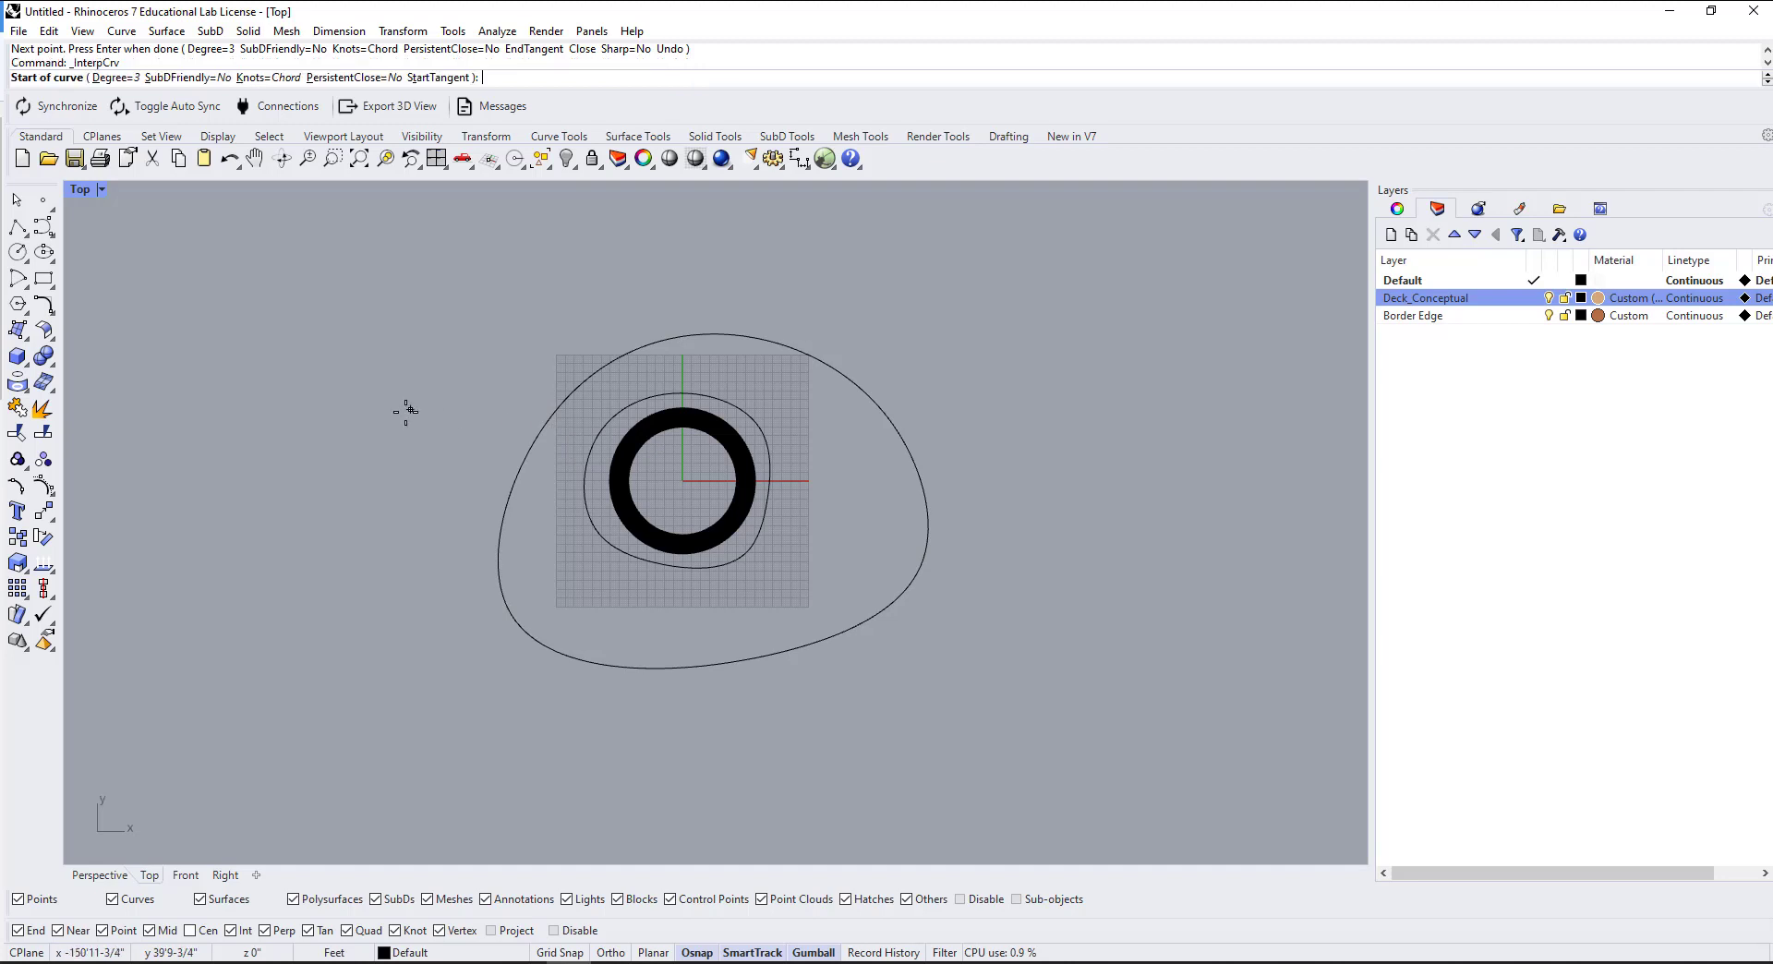
{"action": "left_click", "coordinate": [405, 415]}
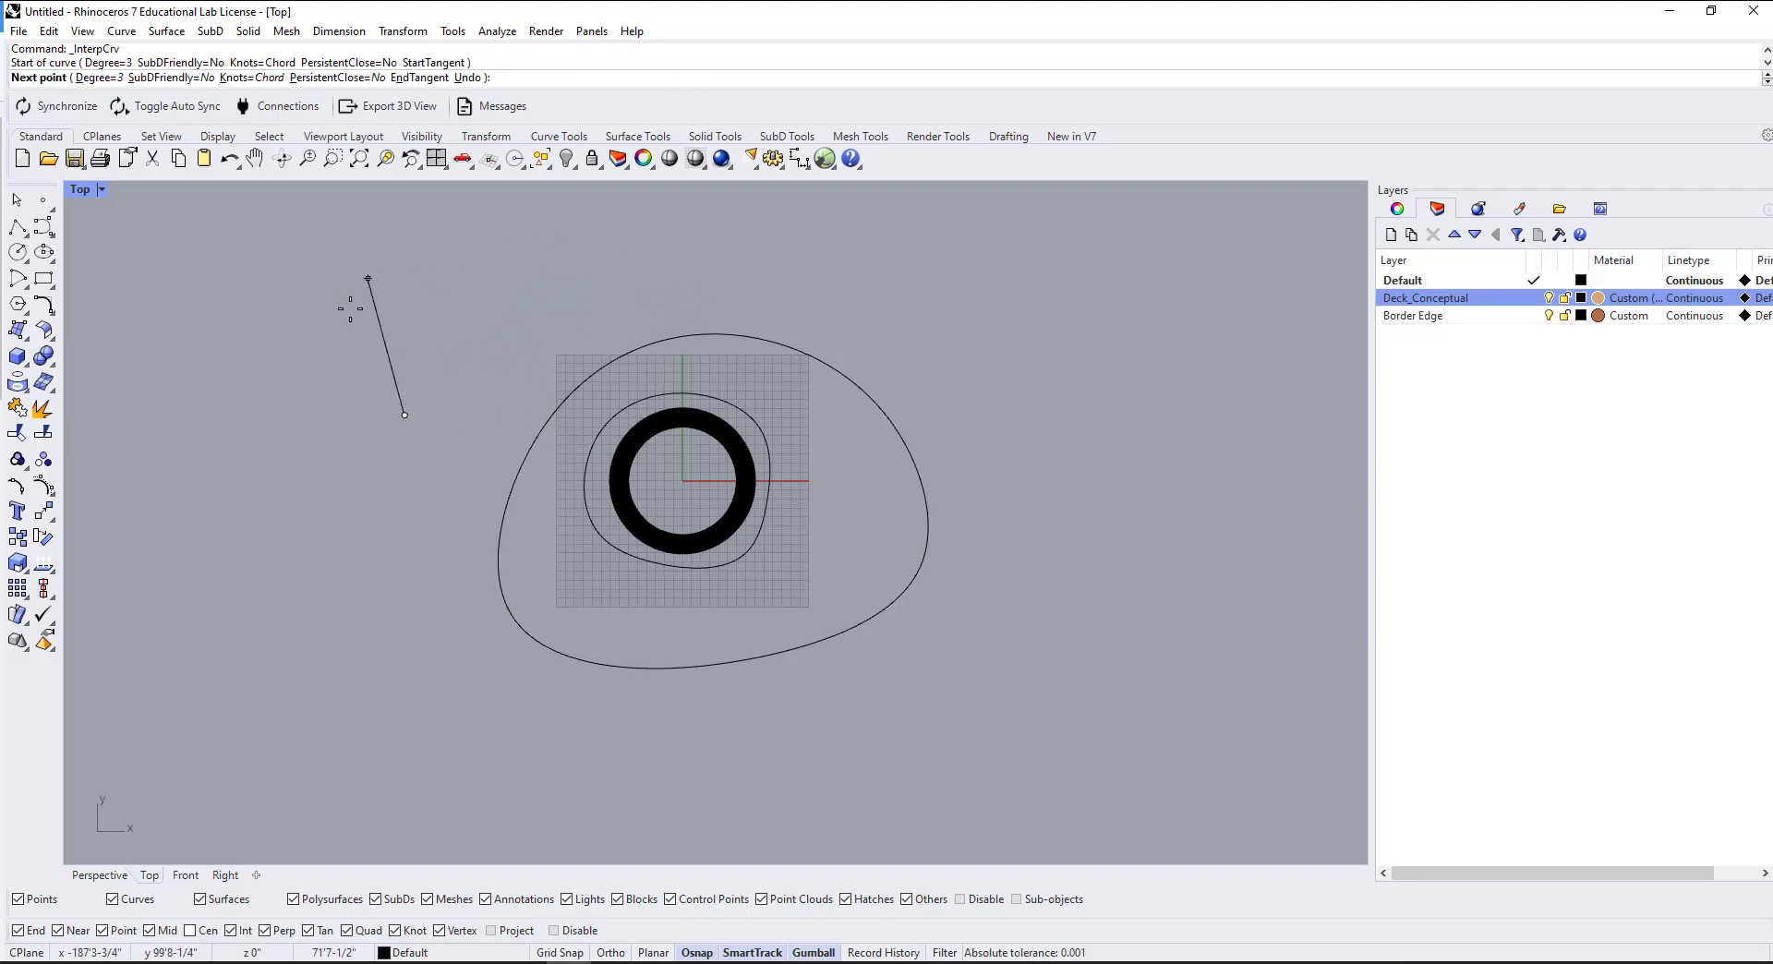
{"action": "left_click", "coordinate": [477, 258]}
{"action": "left_click", "coordinate": [834, 260]}
{"action": "left_click", "coordinate": [1061, 525]}
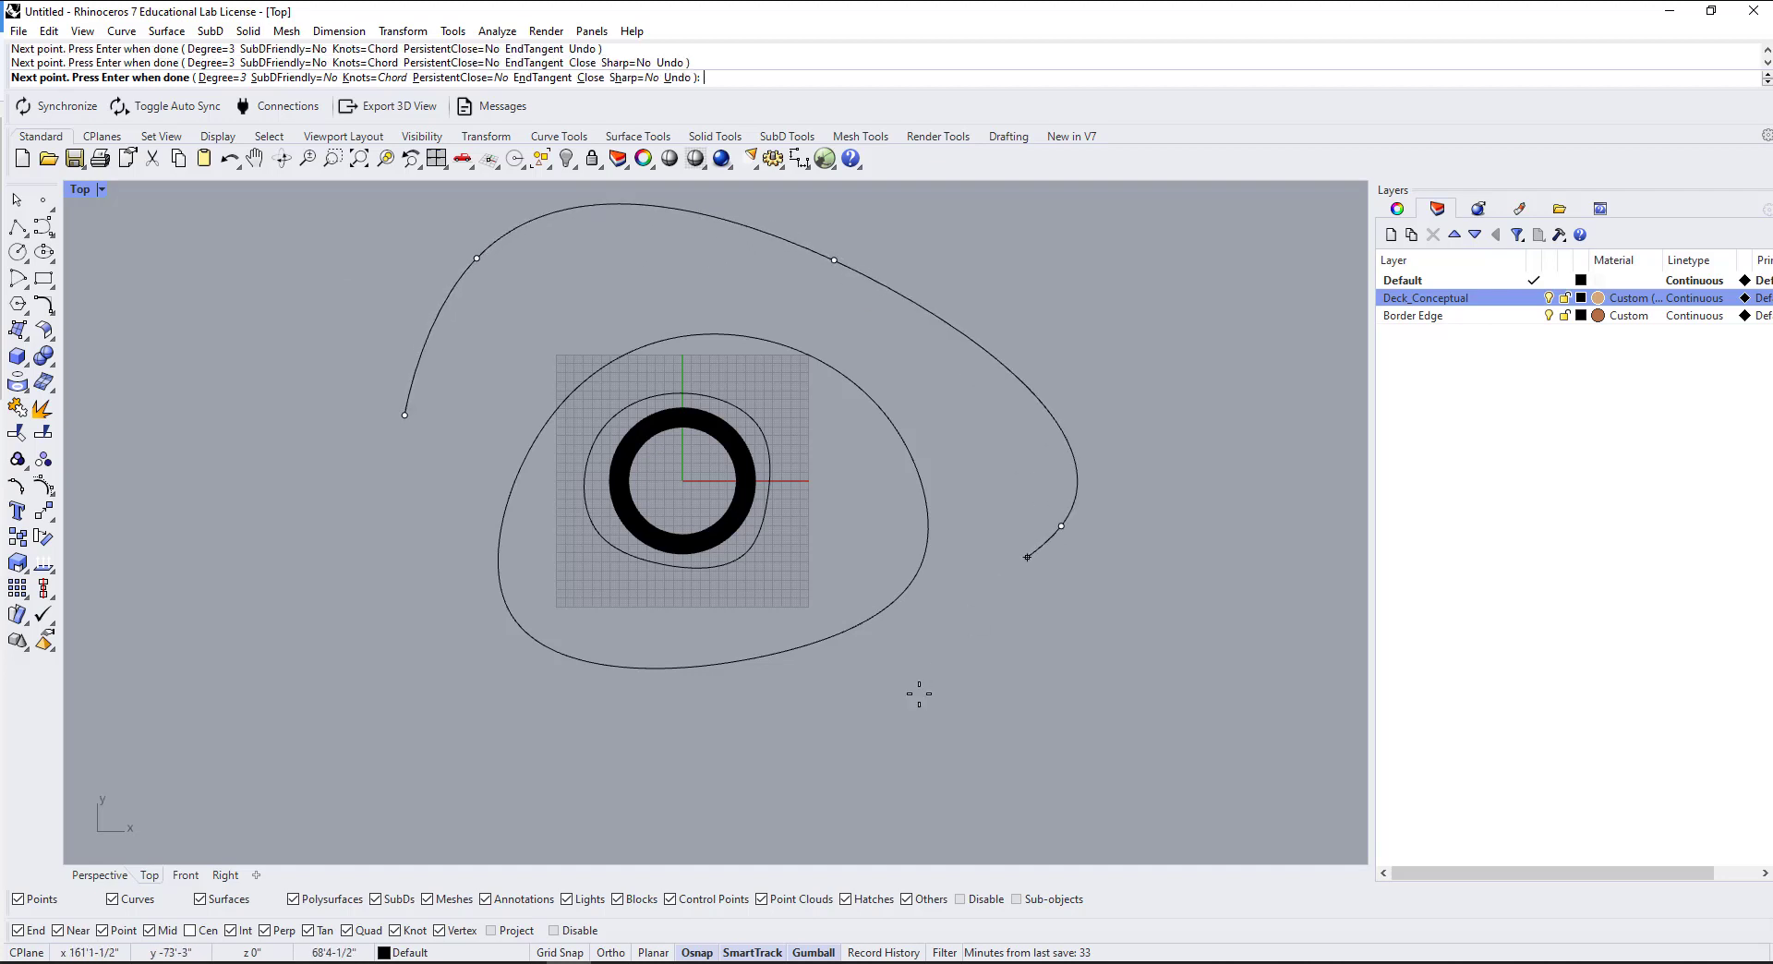
{"action": "left_click", "coordinate": [909, 717]}
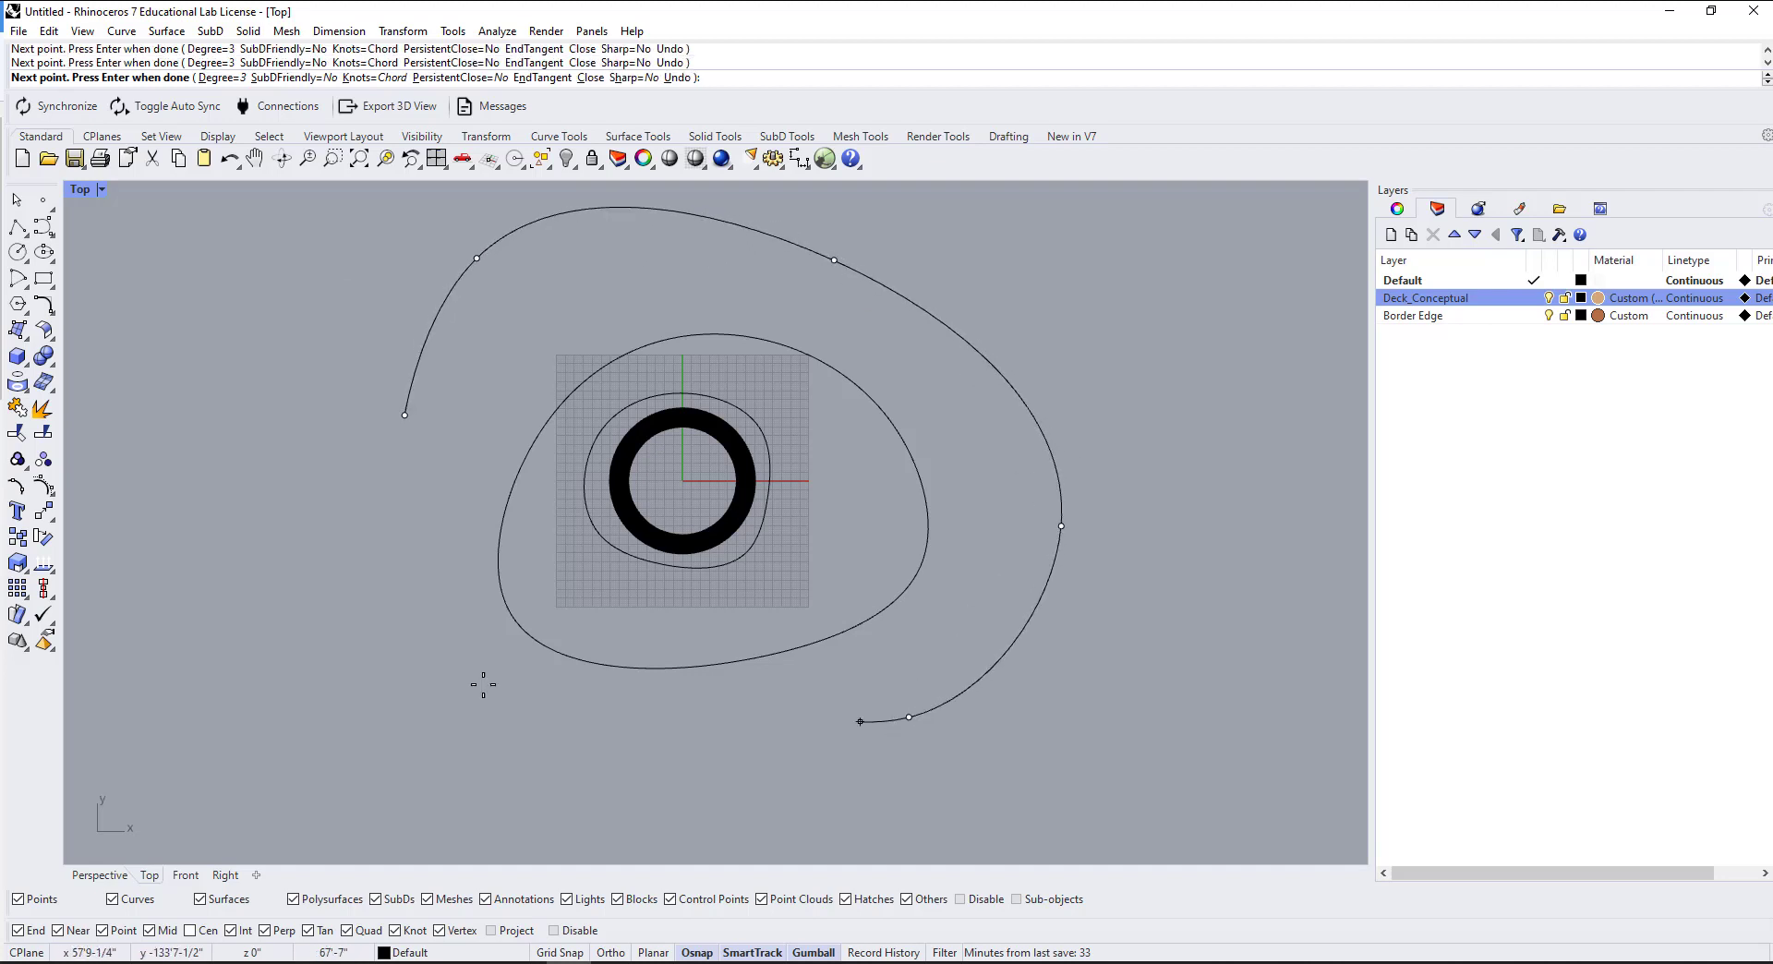
{"action": "left_click", "coordinate": [405, 415]}
Step: Draw a large rectangle enclosing all three freeform curves, and show the model in the Perspective view
{"action": "scroll", "coordinate": [570, 482], "scroll_direction": "down", "scroll_amount": 4}
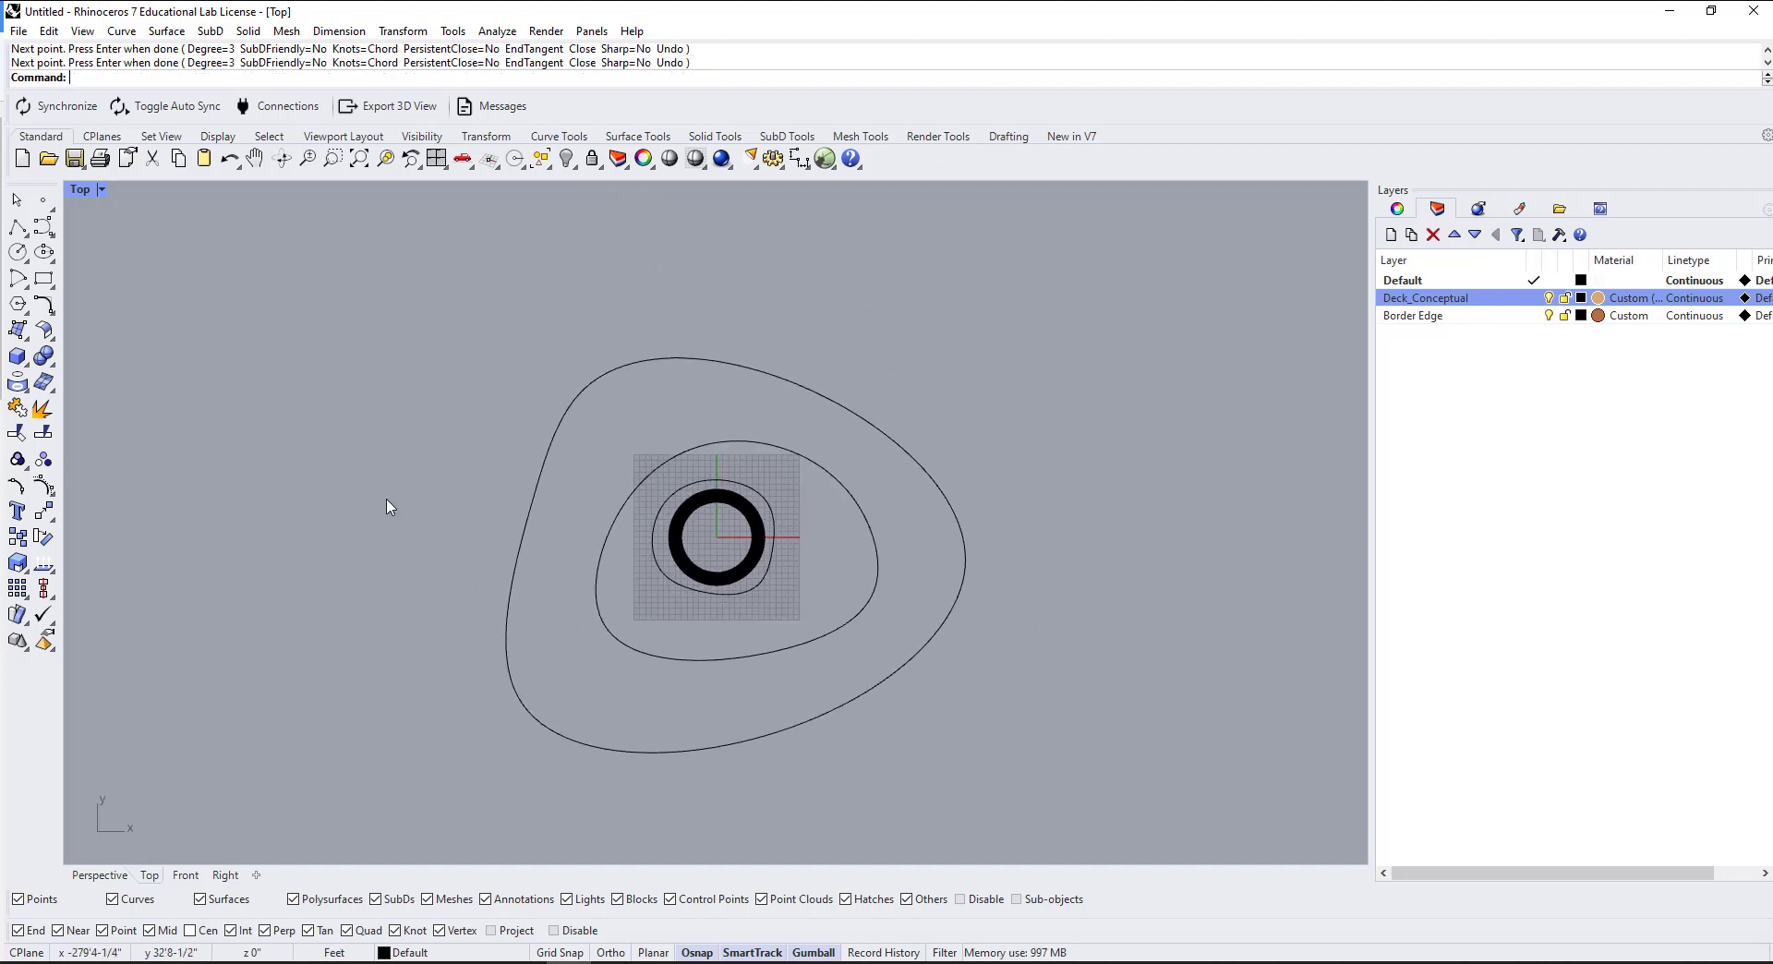
{"action": "type", "text": "REC"}
{"action": "key", "text": "Return"}
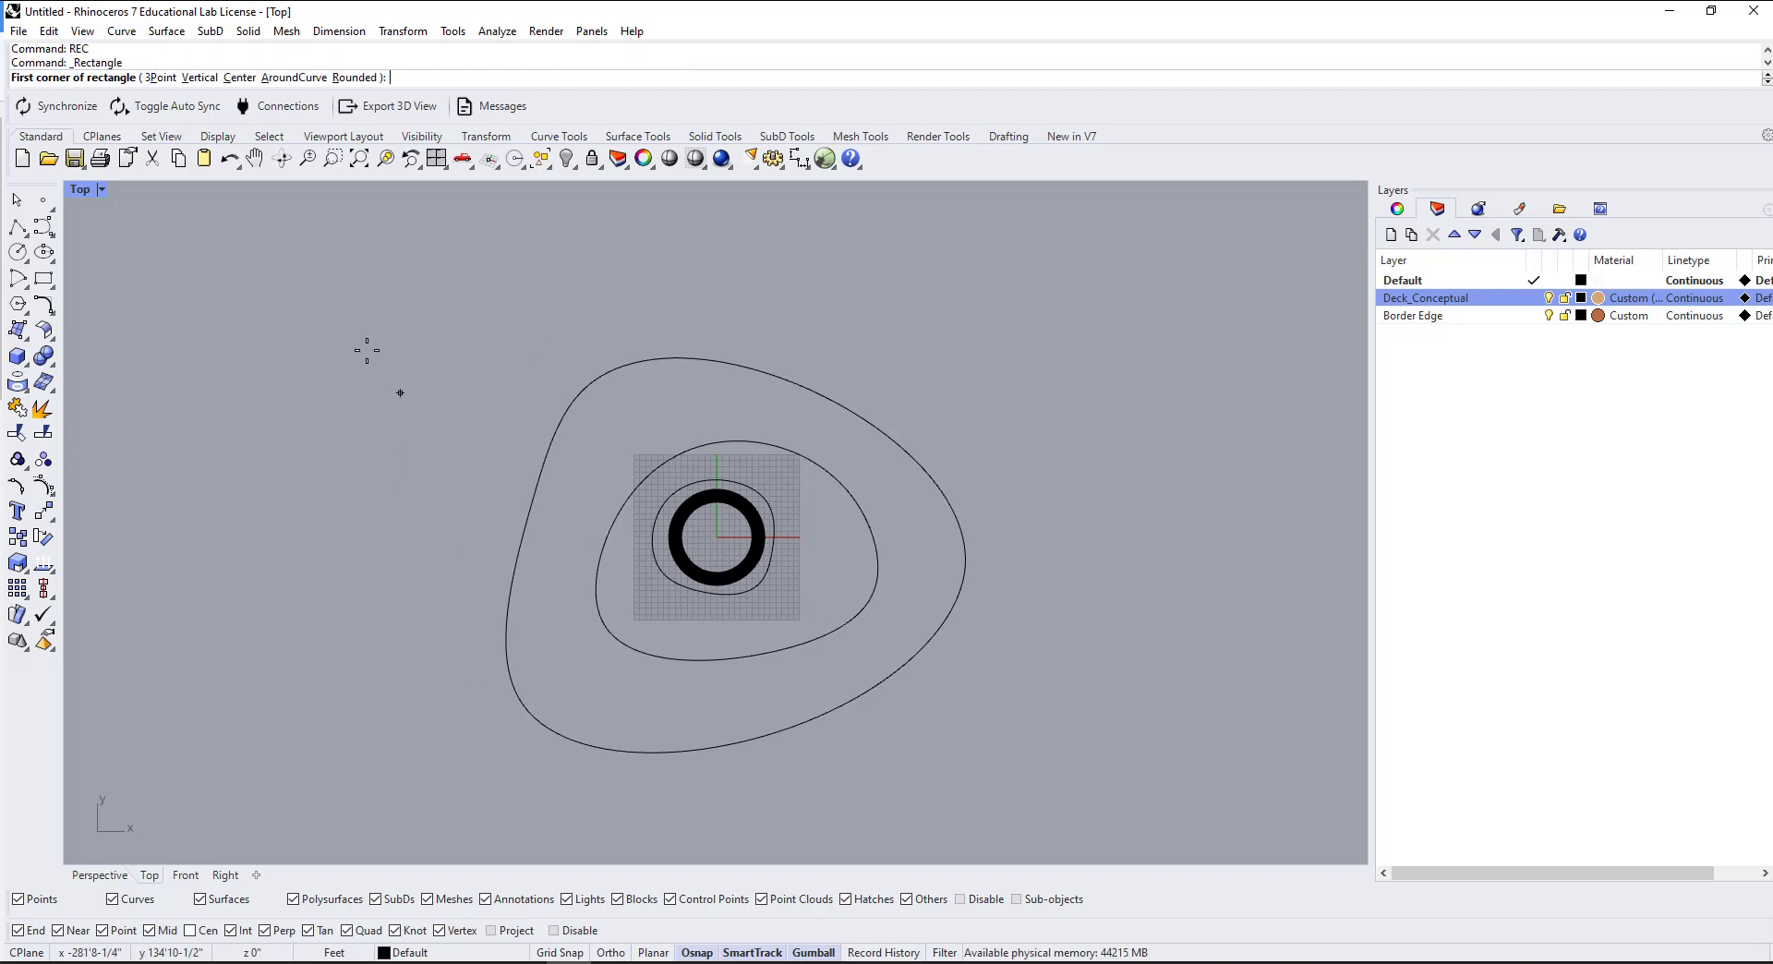
{"action": "left_click", "coordinate": [340, 301]}
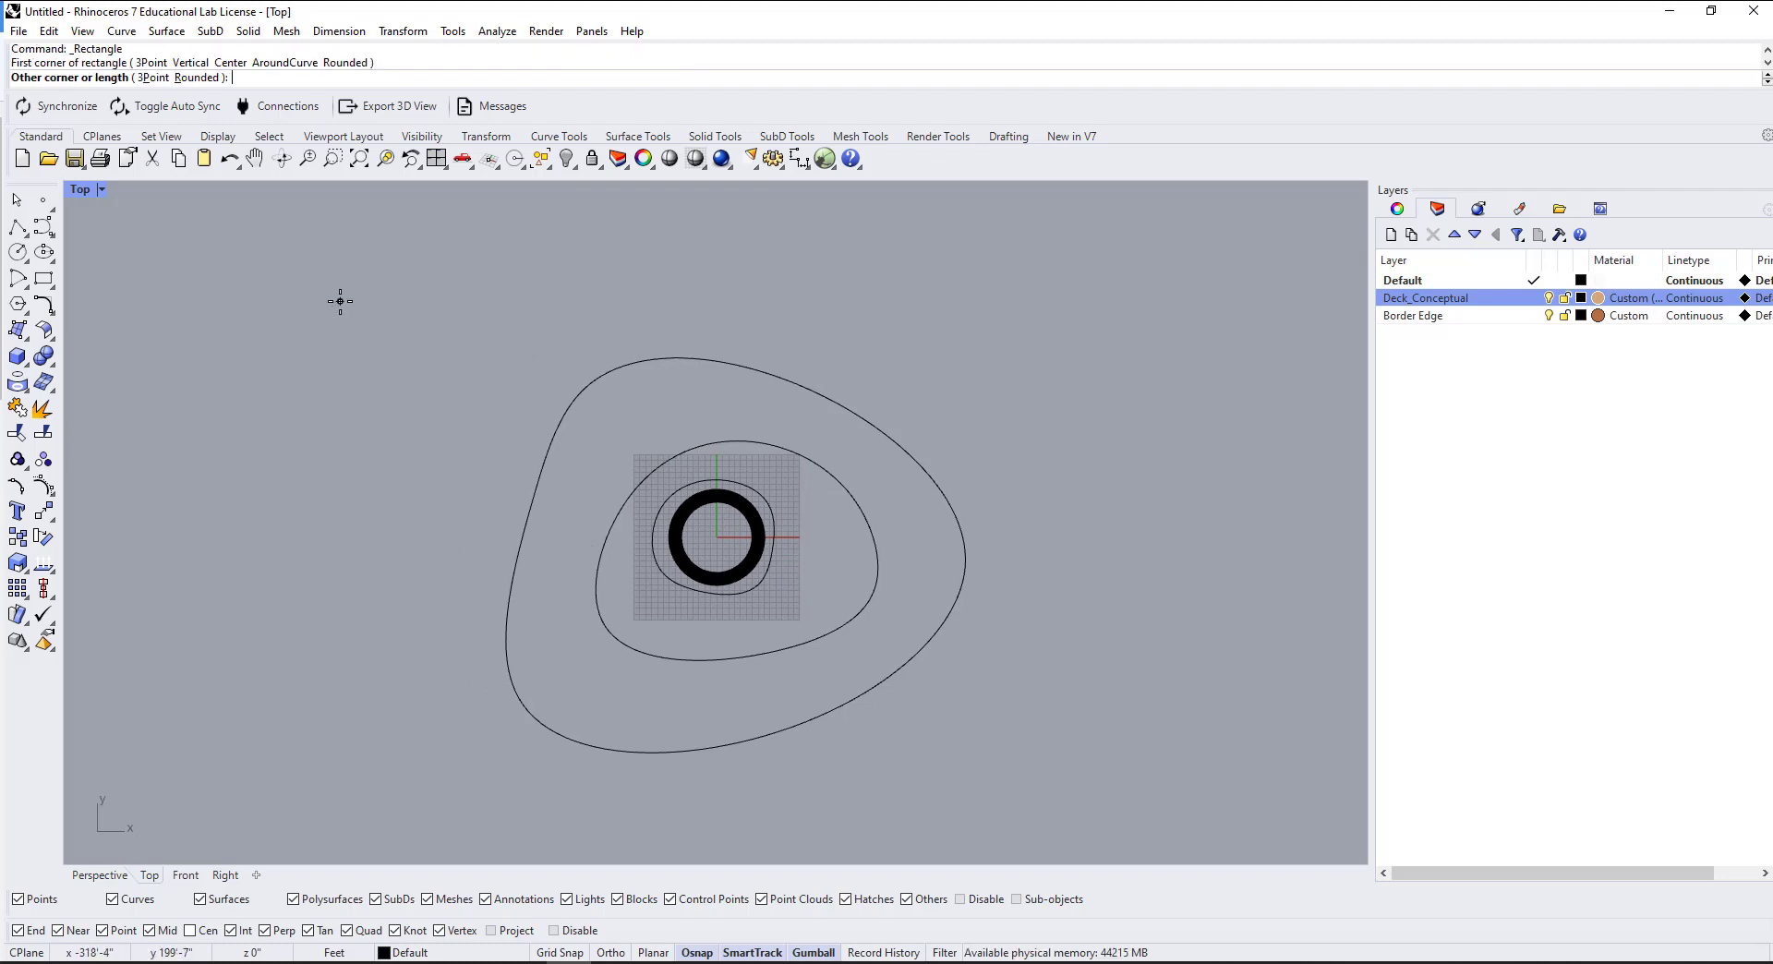
{"action": "left_click", "coordinate": [1051, 830]}
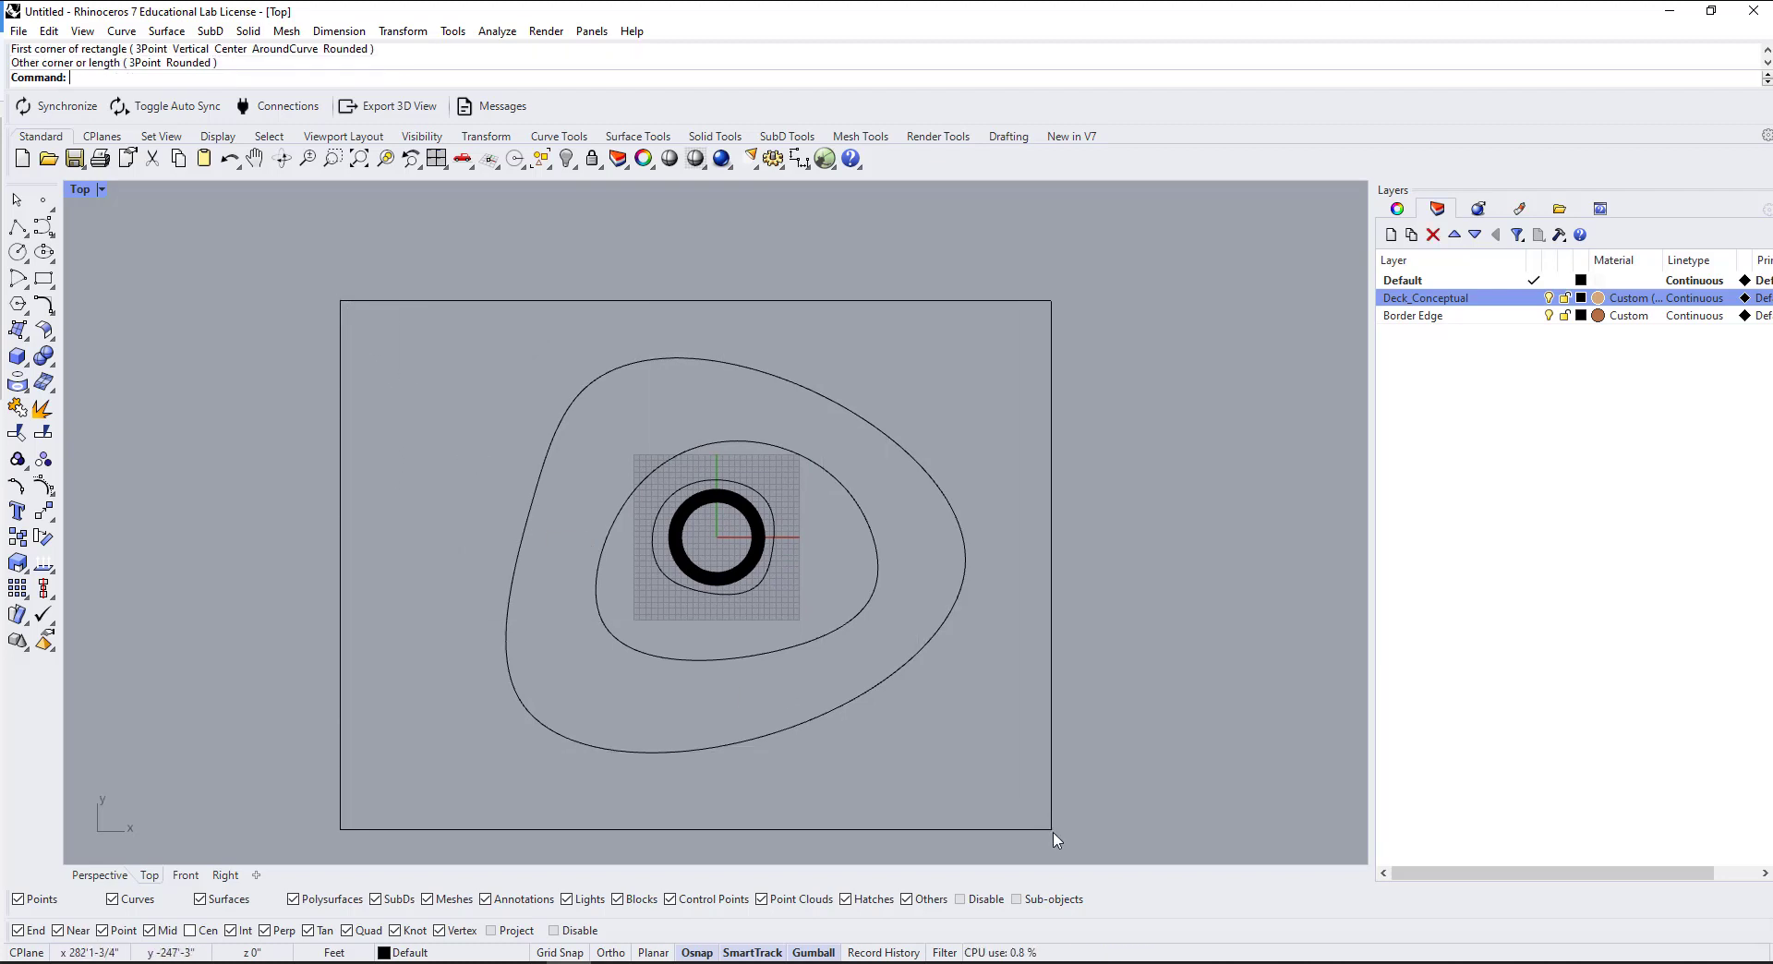
{"action": "left_click", "coordinate": [116, 877]}
{"action": "right_click_drag", "start_coordinate": [775, 717], "coordinate": [846, 625]}
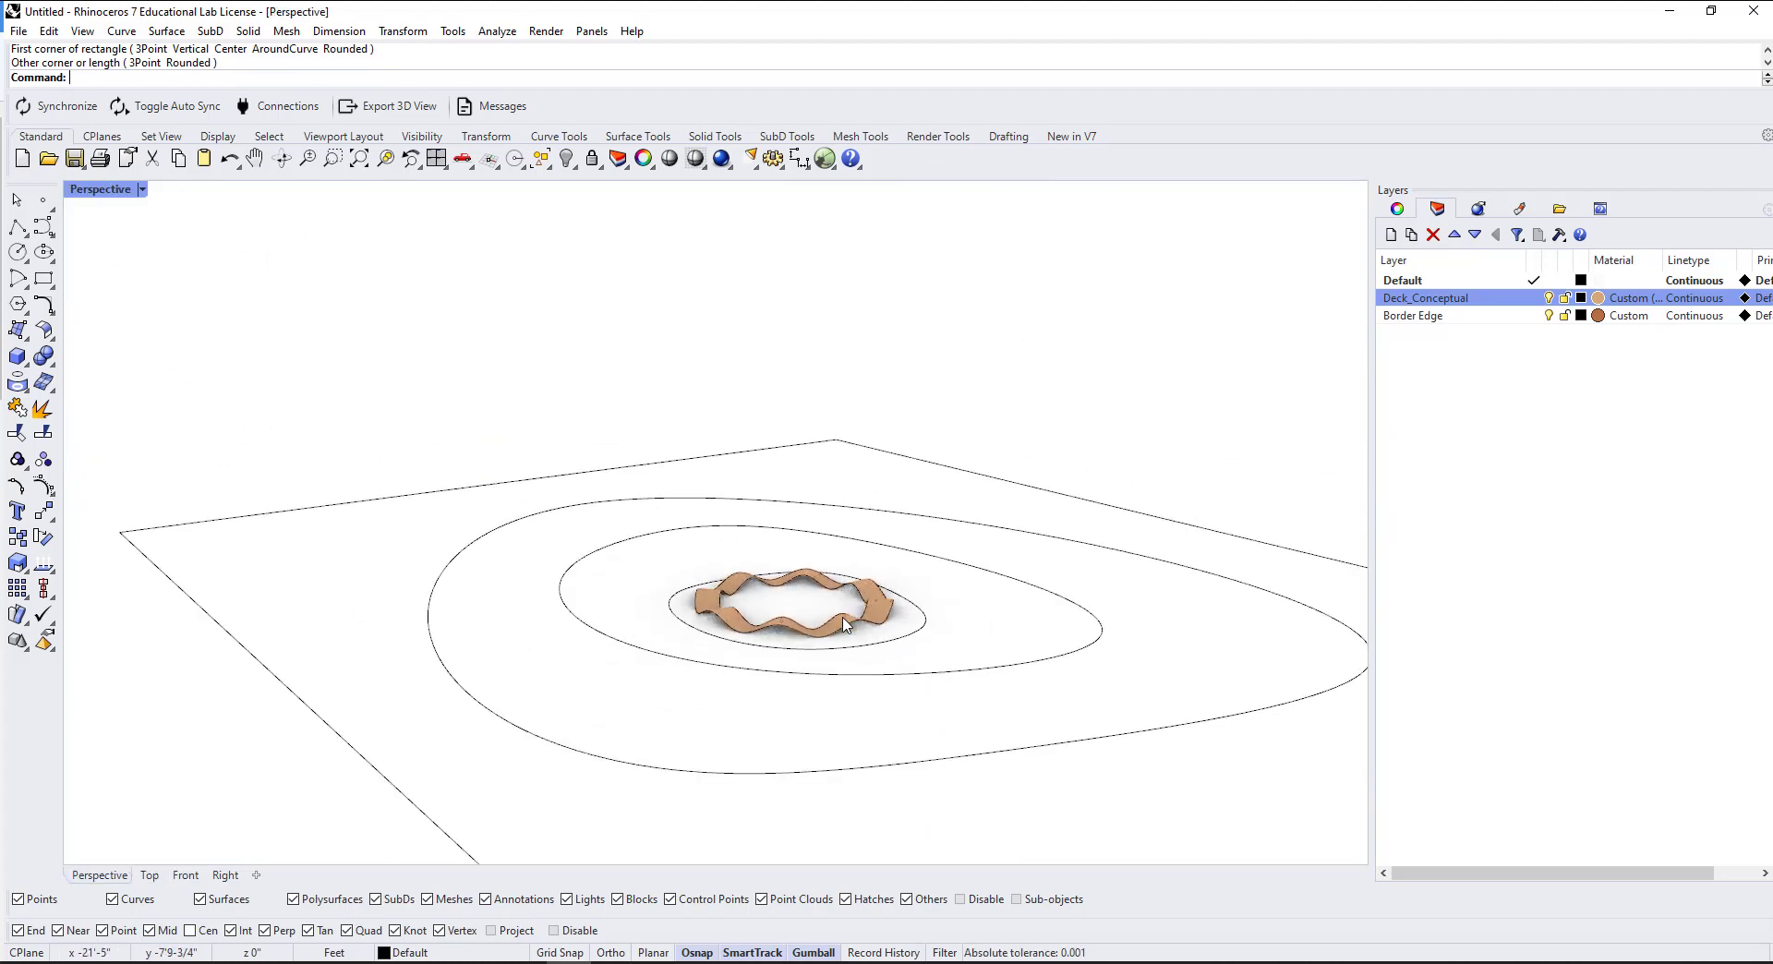
Step: Try to raise the deck ring and the three freeform curves by 5 feet, undo the move and clear the selection
{"action": "left_click_drag", "start_coordinate": [1036, 524], "coordinate": [680, 810]}
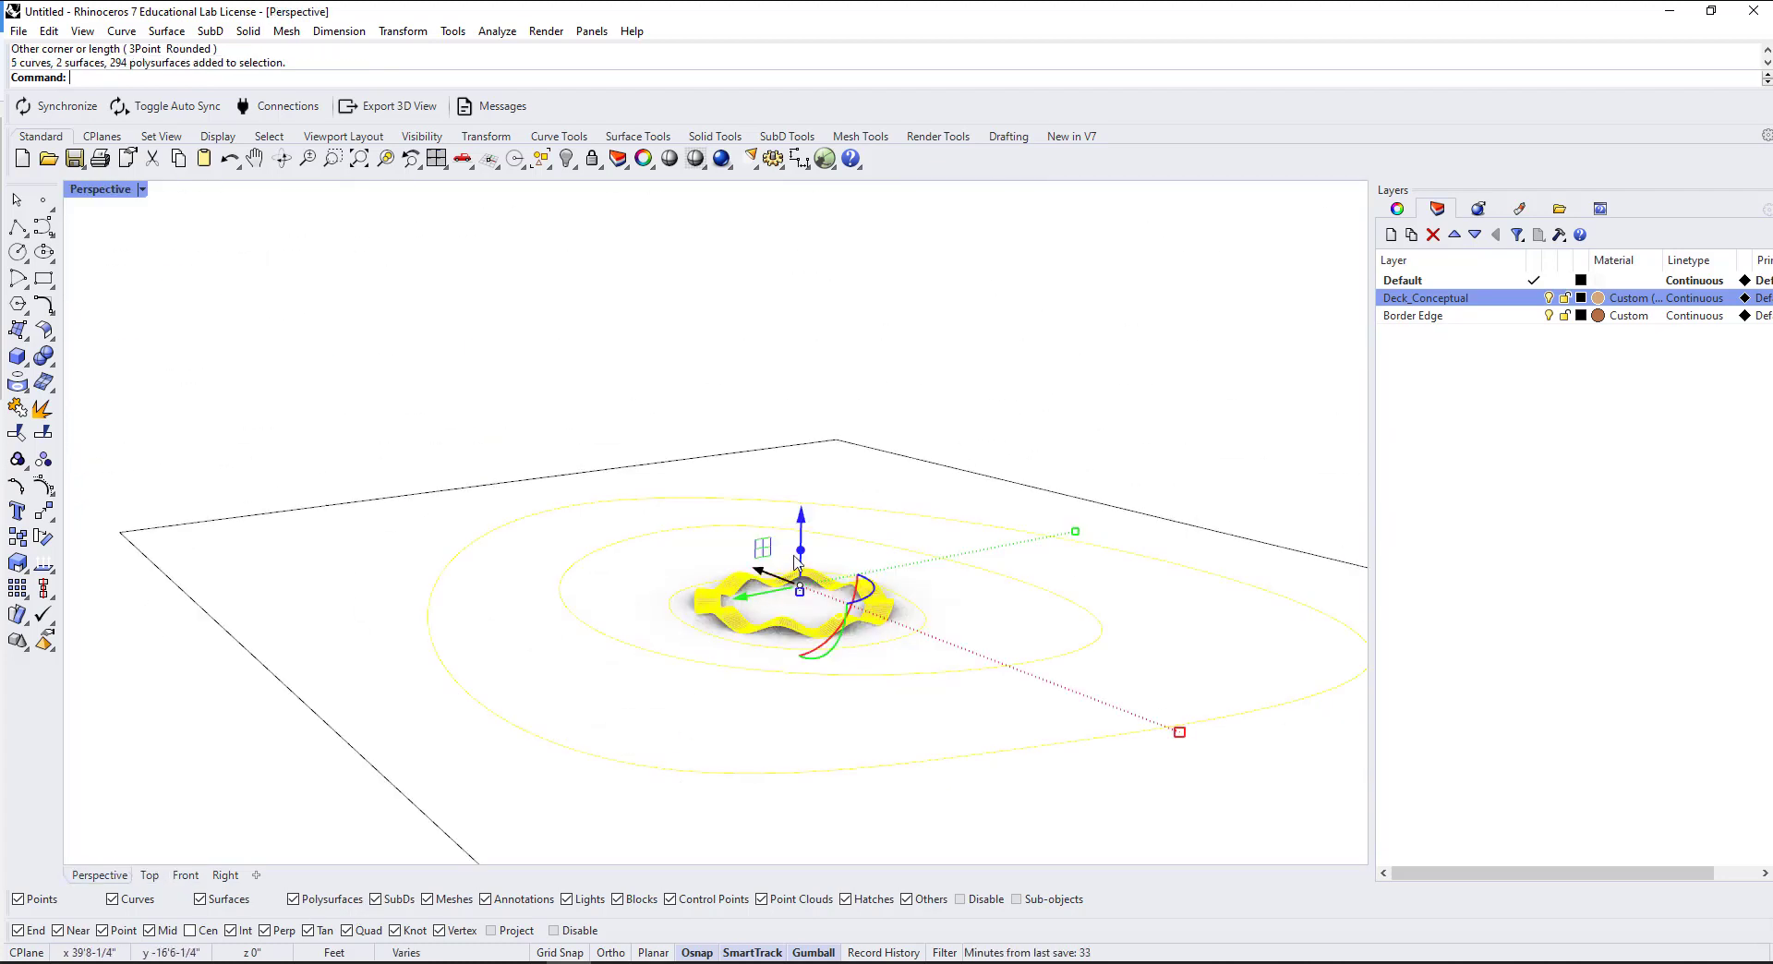
{"action": "left_click", "coordinate": [802, 523]}
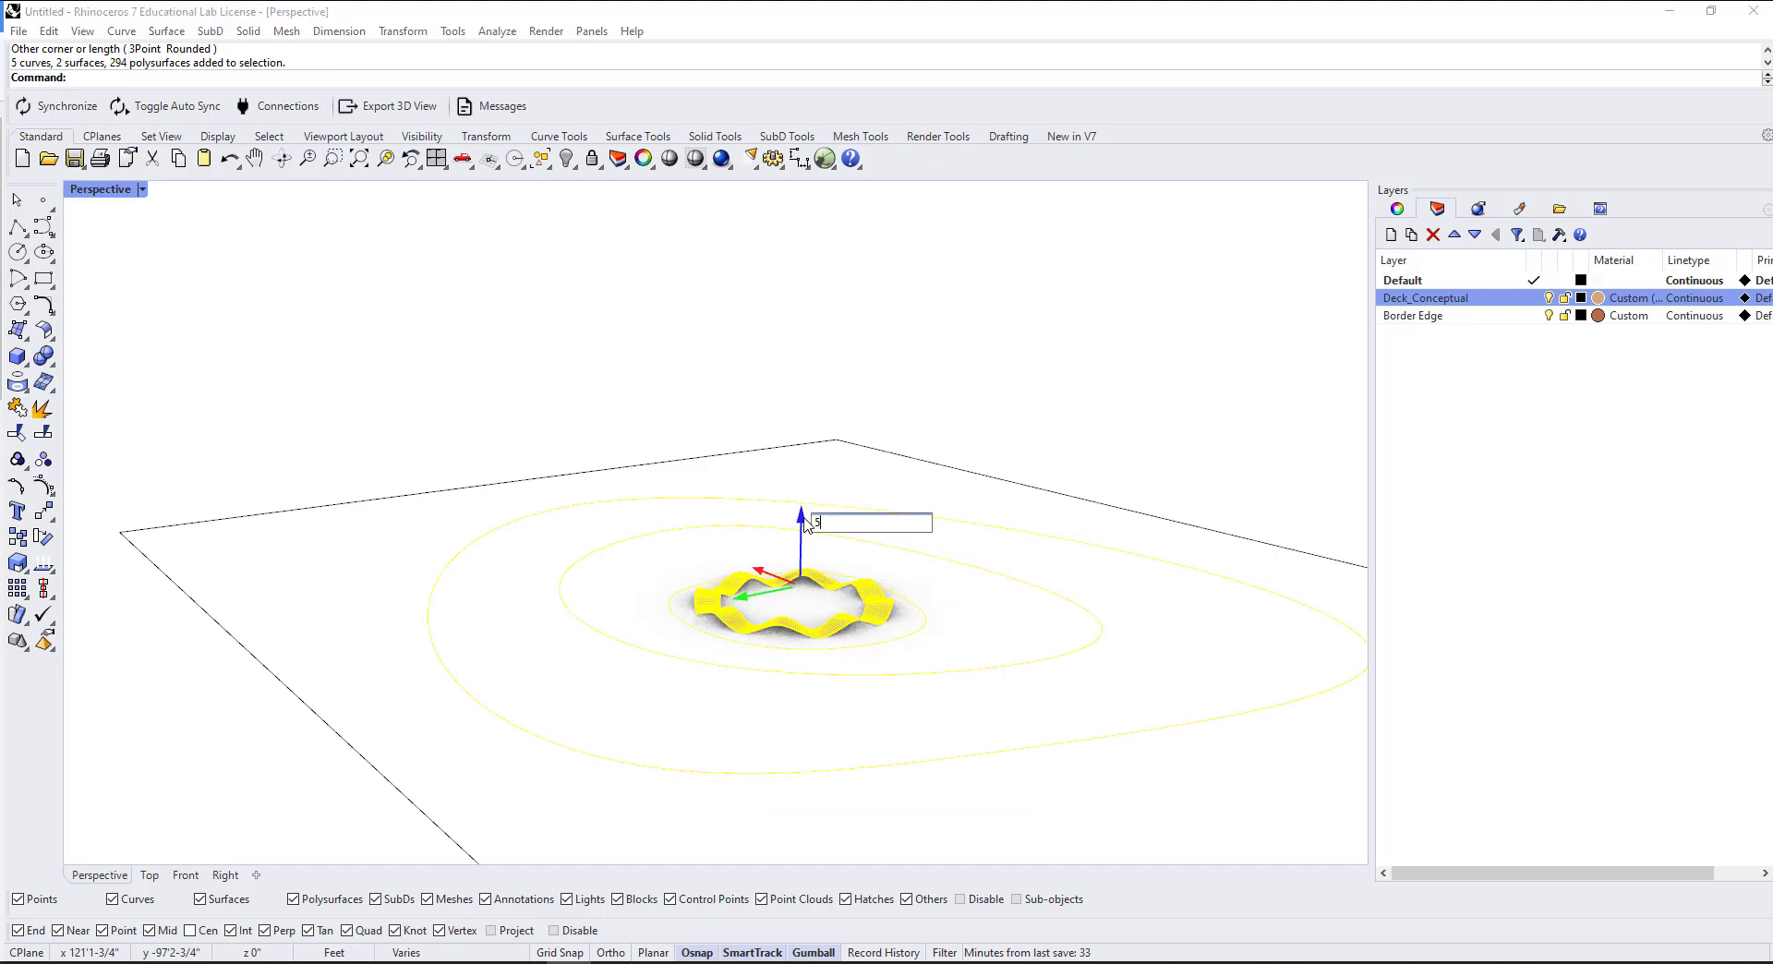
{"action": "type", "text": "5'"}
{"action": "key", "text": "Return"}
{"action": "scroll", "coordinate": [806, 524], "scroll_direction": "down", "scroll_amount": 6}
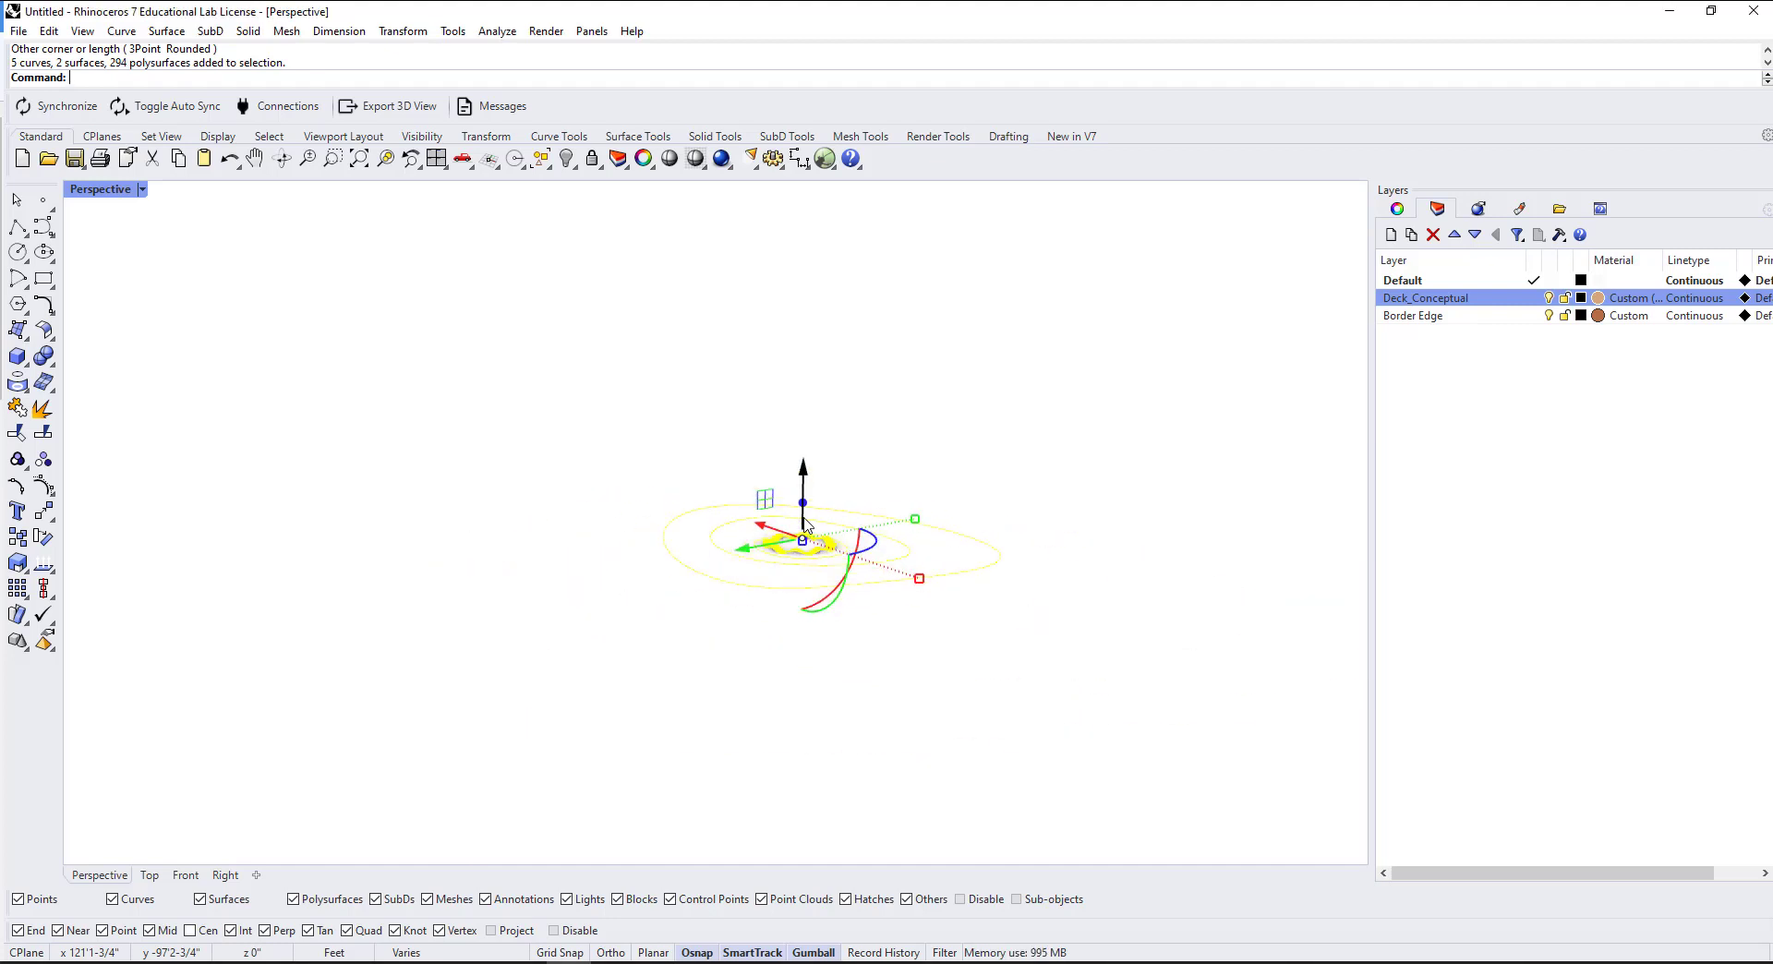
{"action": "key", "text": "ctrl+z"}
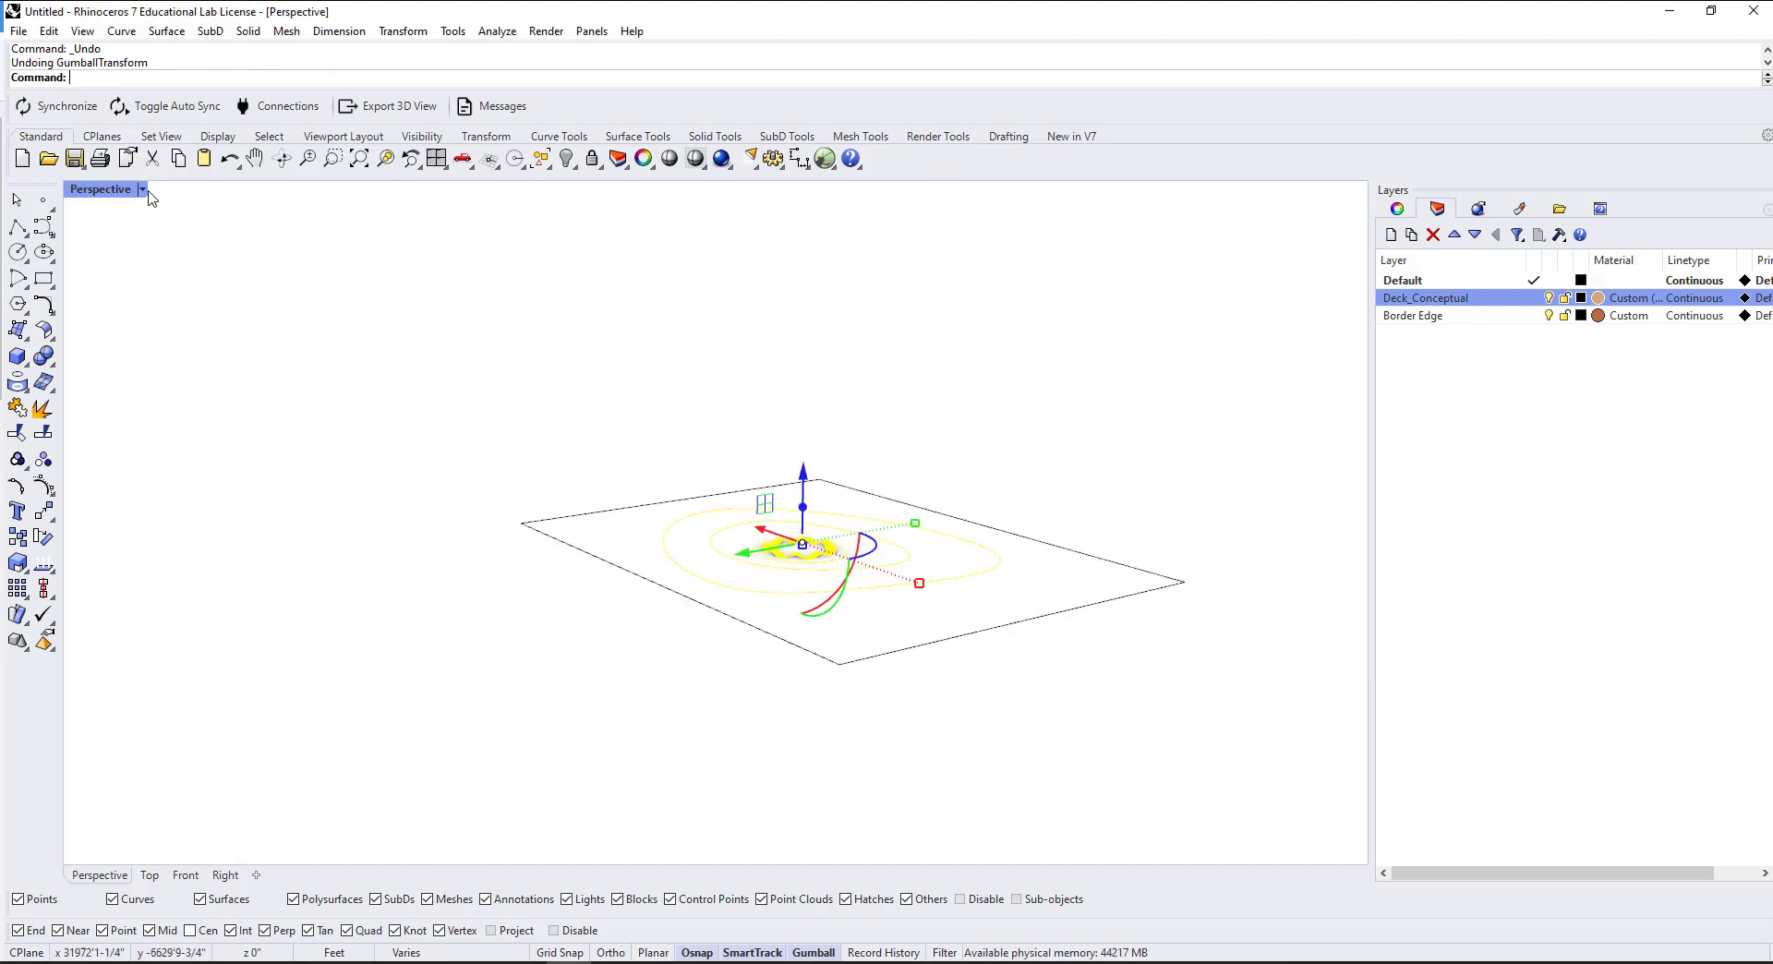
{"action": "left_click", "coordinate": [139, 224]}
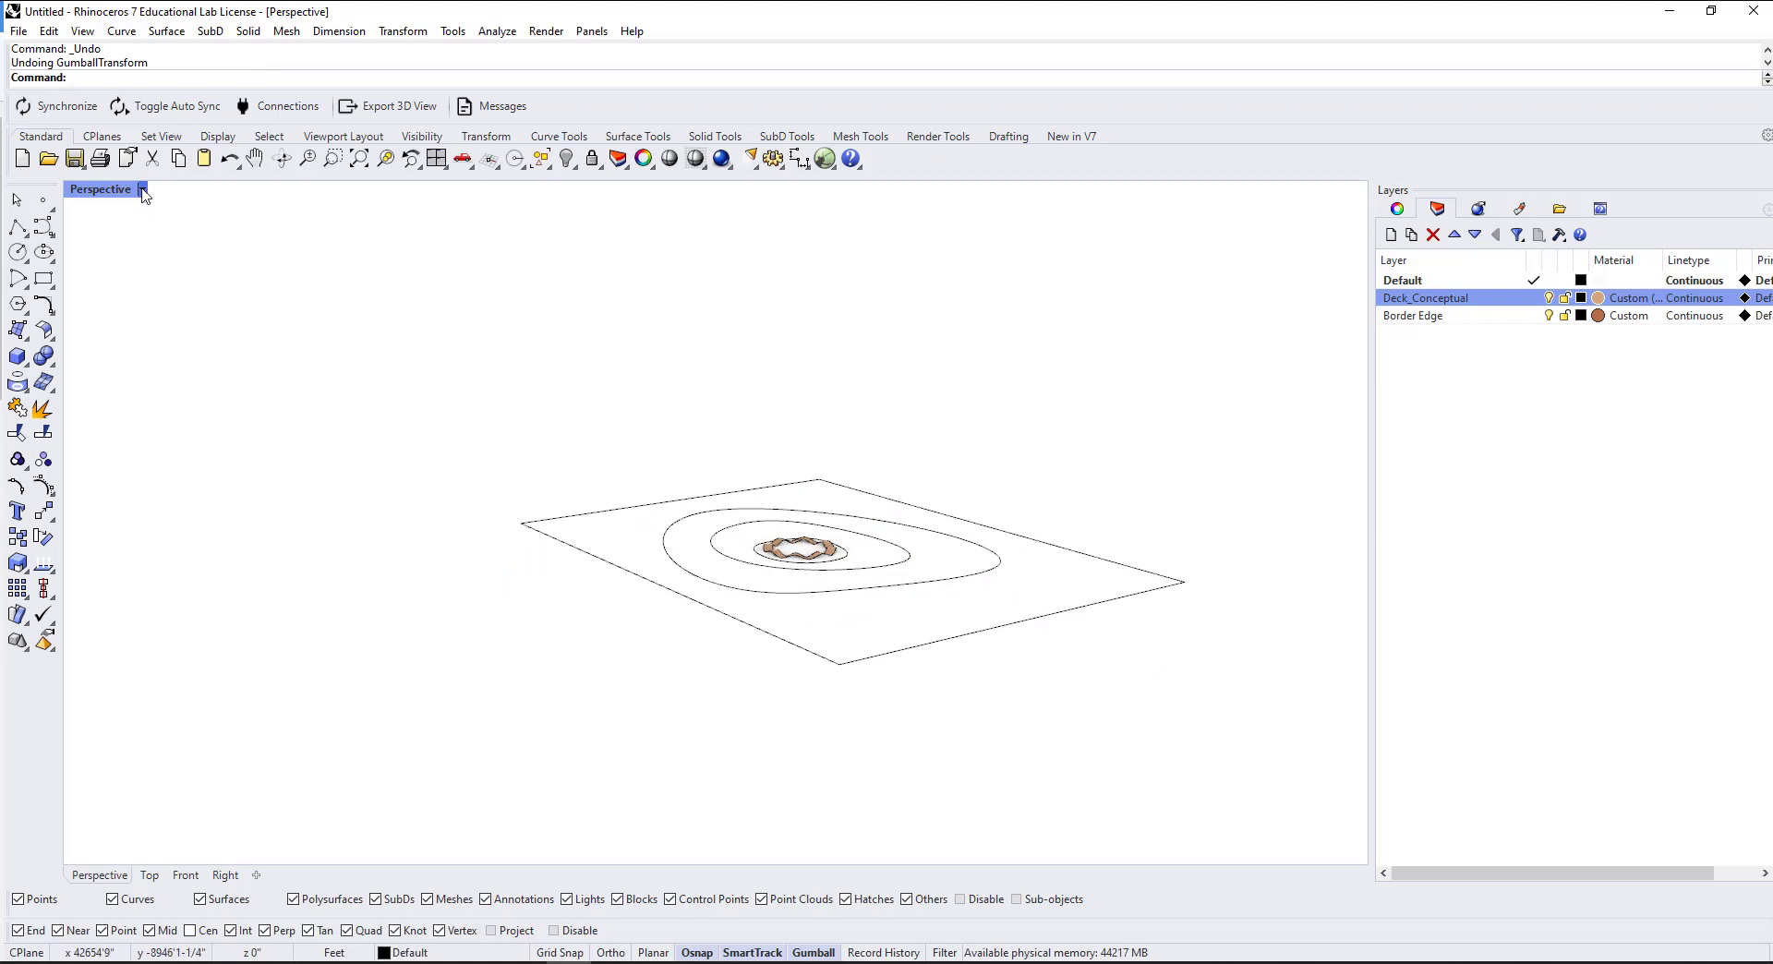
Step: Change the Perspective view's display mode to Shaded
{"action": "left_click", "coordinate": [141, 190]}
{"action": "left_click", "coordinate": [221, 277]}
{"action": "scroll", "coordinate": [859, 499], "scroll_direction": "up", "scroll_amount": 3}
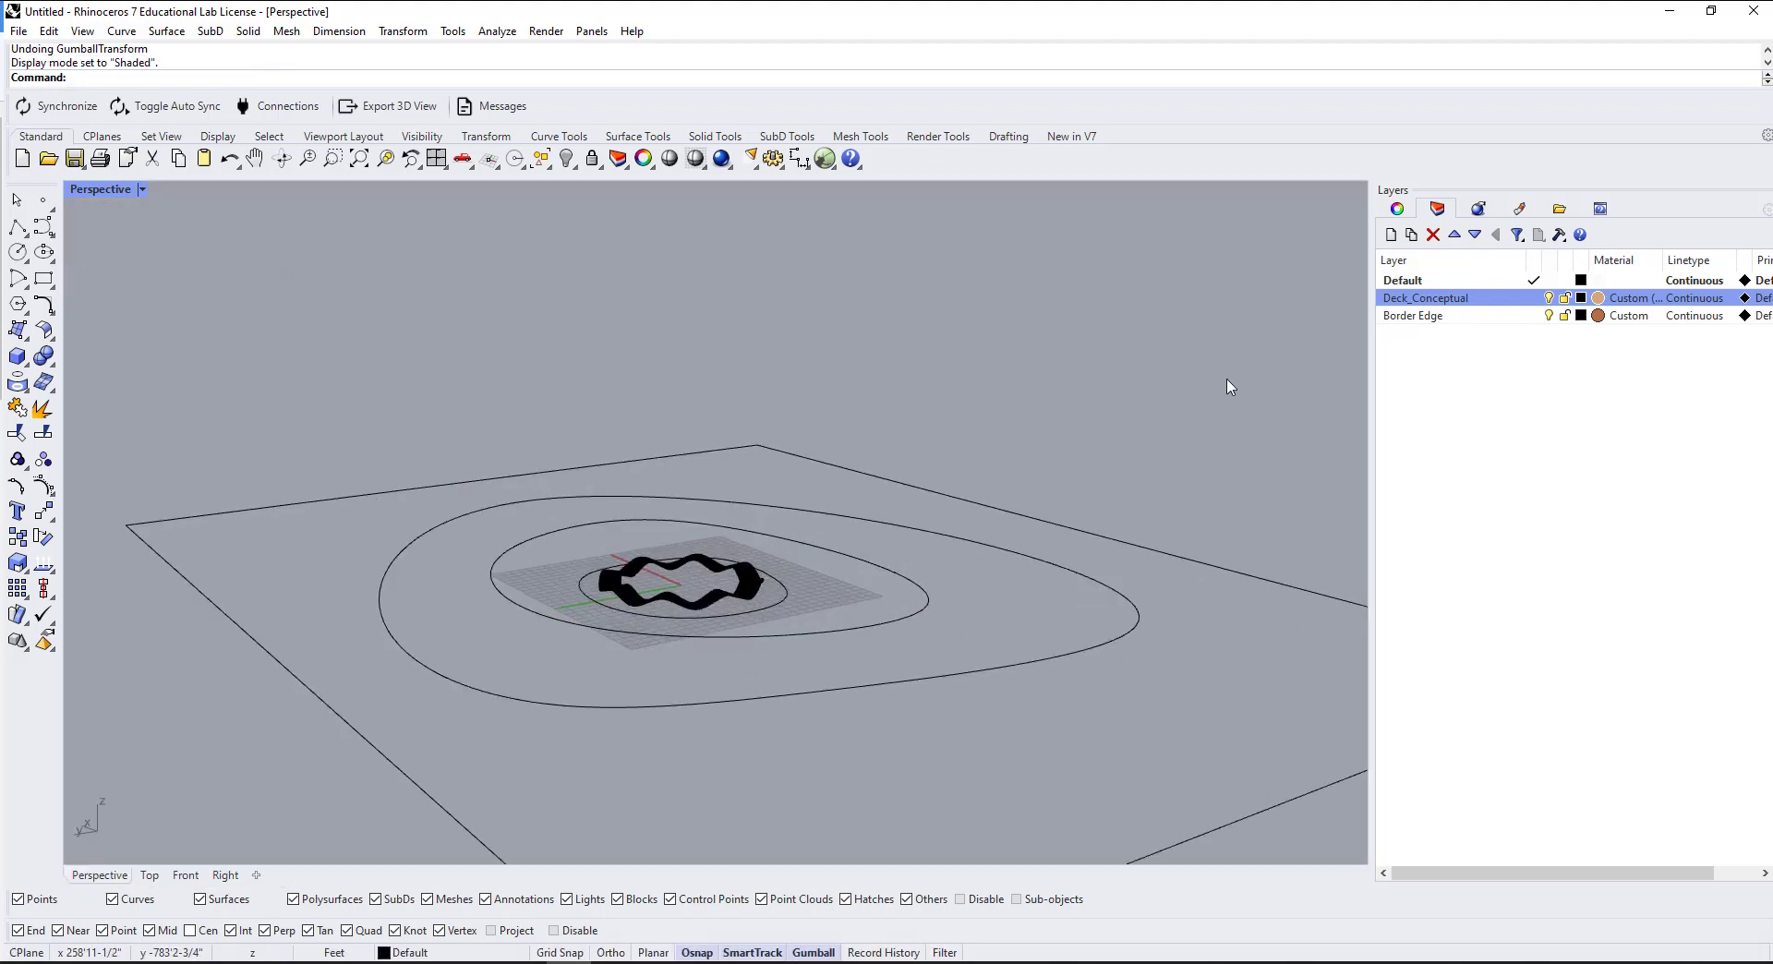
Step: Select everything except the outer rectangle and raise it vertically by 5 feet
{"action": "left_click_drag", "start_coordinate": [1229, 386], "coordinate": [265, 748]}
{"action": "left_click_drag", "start_coordinate": [340, 647], "coordinate": [230, 681], "text": "ctrl"}
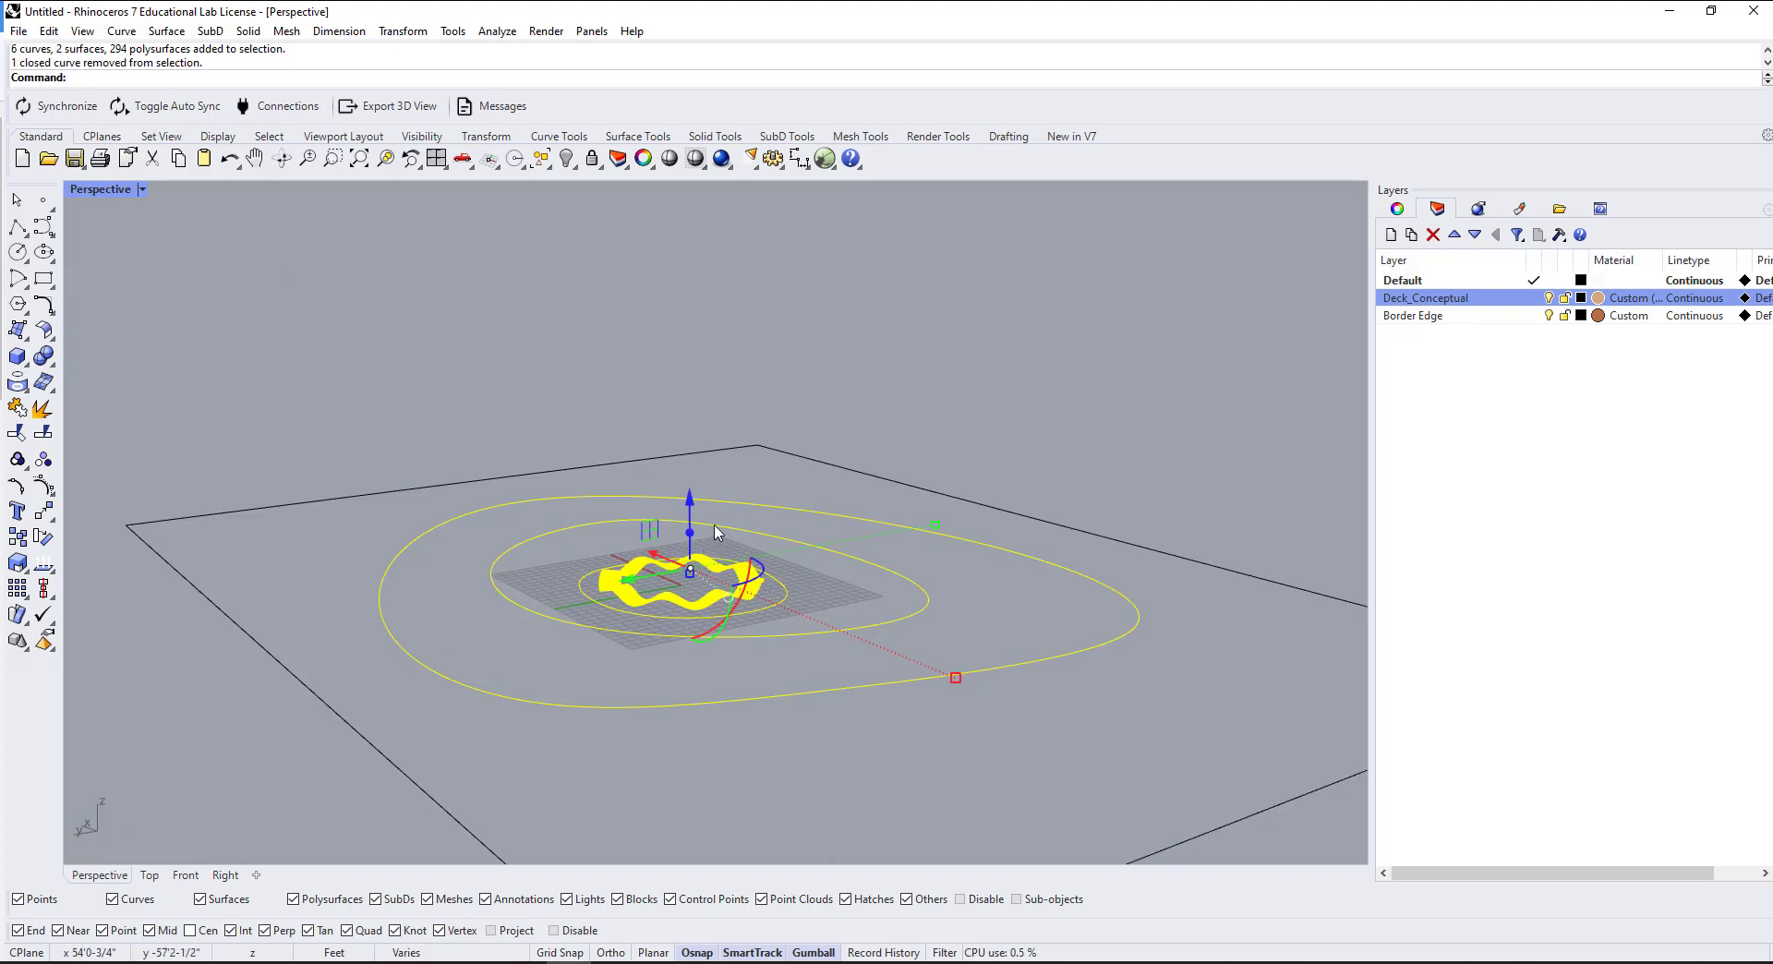
{"action": "left_click", "coordinate": [692, 502]}
{"action": "key", "text": "Return"}
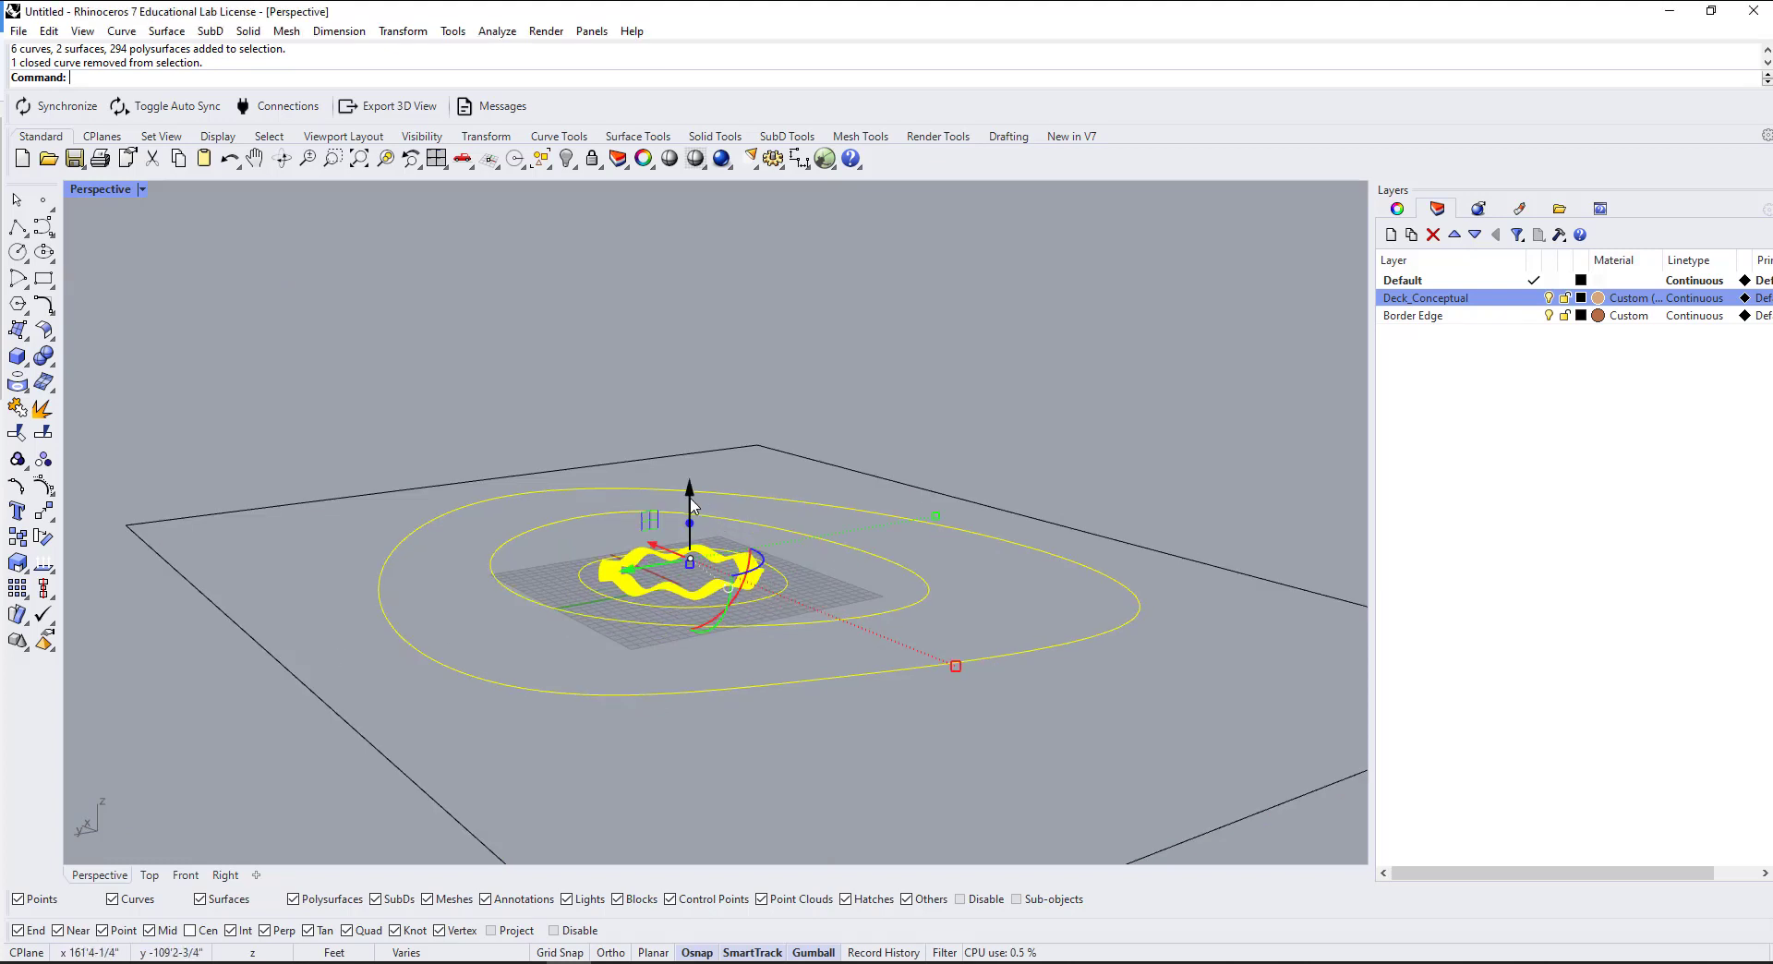
Step: Remove the outermost freeform curve from the selection and raise the deck ring and two inner curves another 5 feet
{"action": "left_click", "coordinate": [474, 679], "text": "ctrl"}
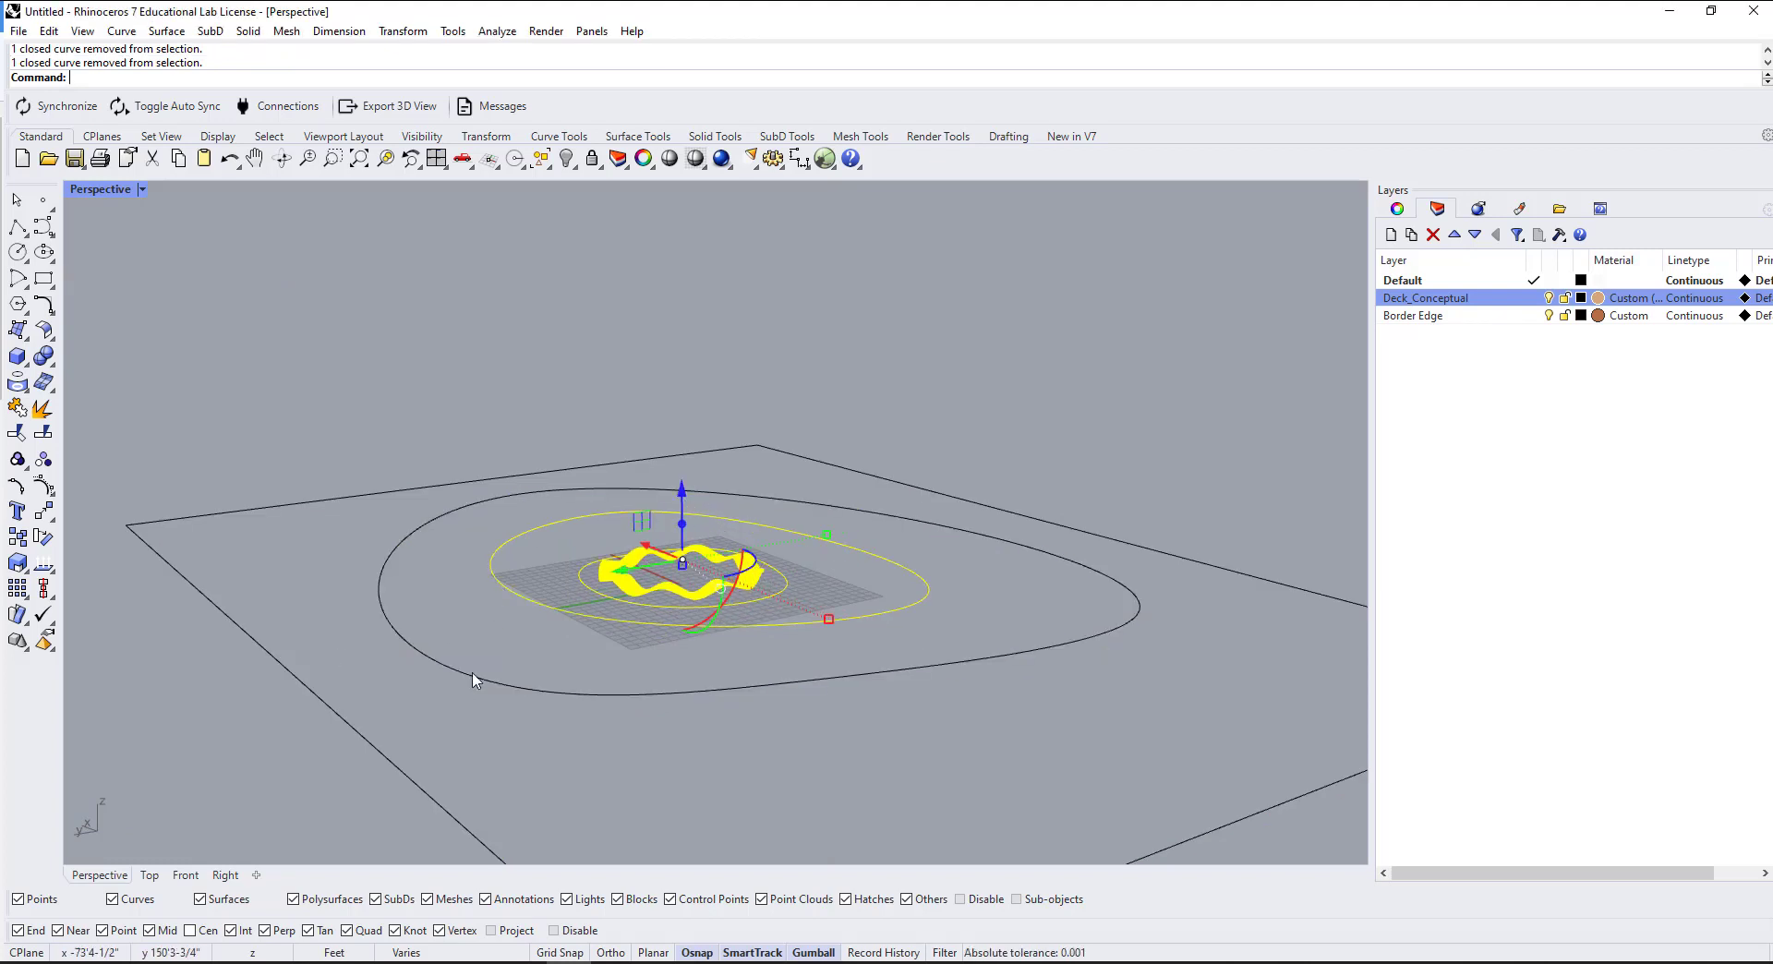
{"action": "left_click", "coordinate": [682, 491]}
{"action": "key", "text": "Return"}
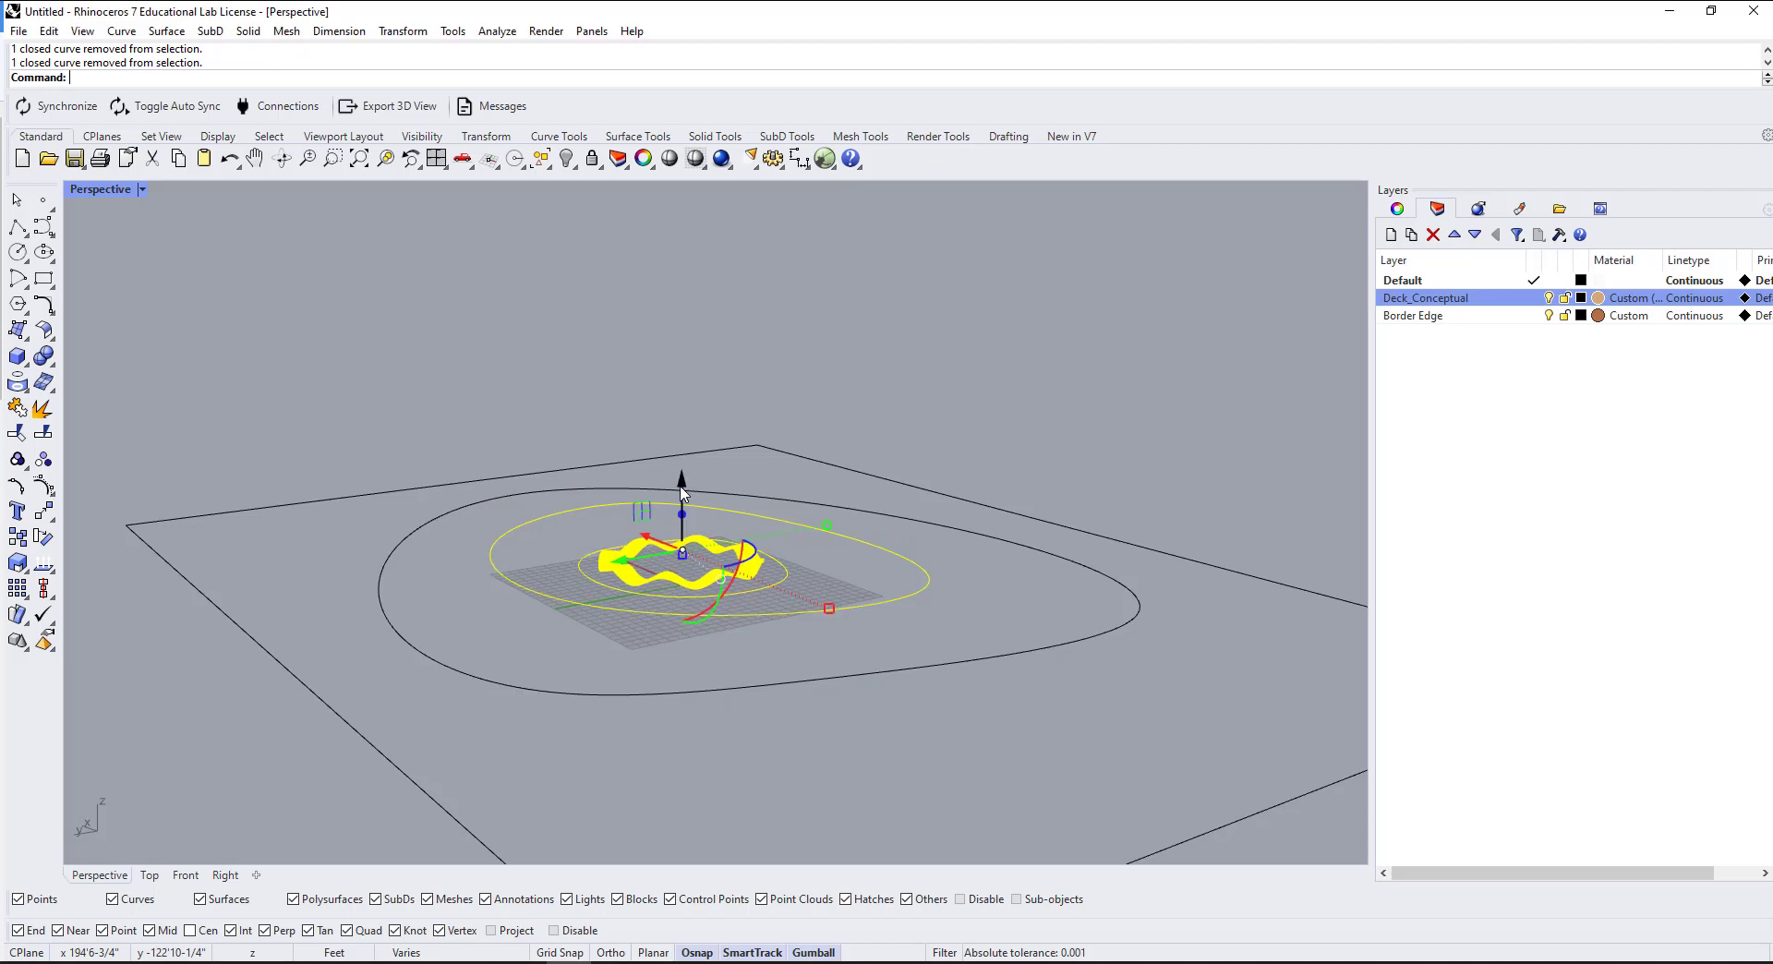
Step: Remove the middle freeform curve from the selection, raise the deck ring and innermost curve another 5 feet, and deselect everything
{"action": "left_click", "coordinate": [563, 601], "text": "ctrl"}
{"action": "left_click", "coordinate": [683, 491]}
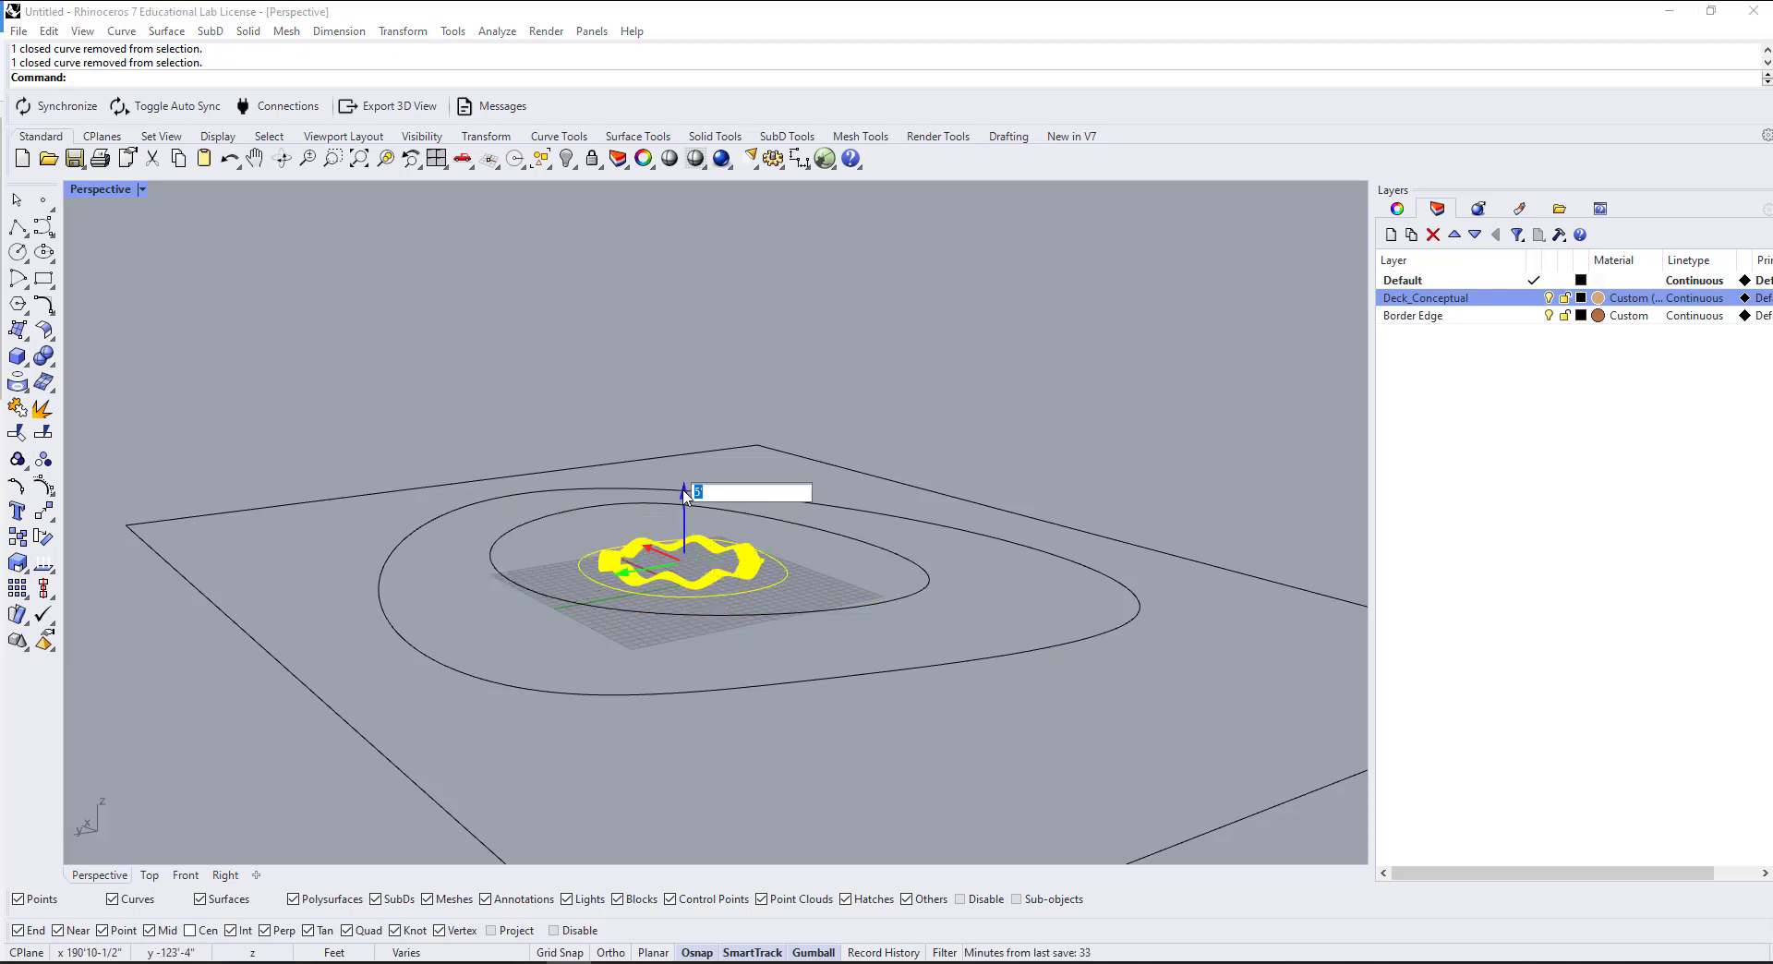
{"action": "key", "text": "Return"}
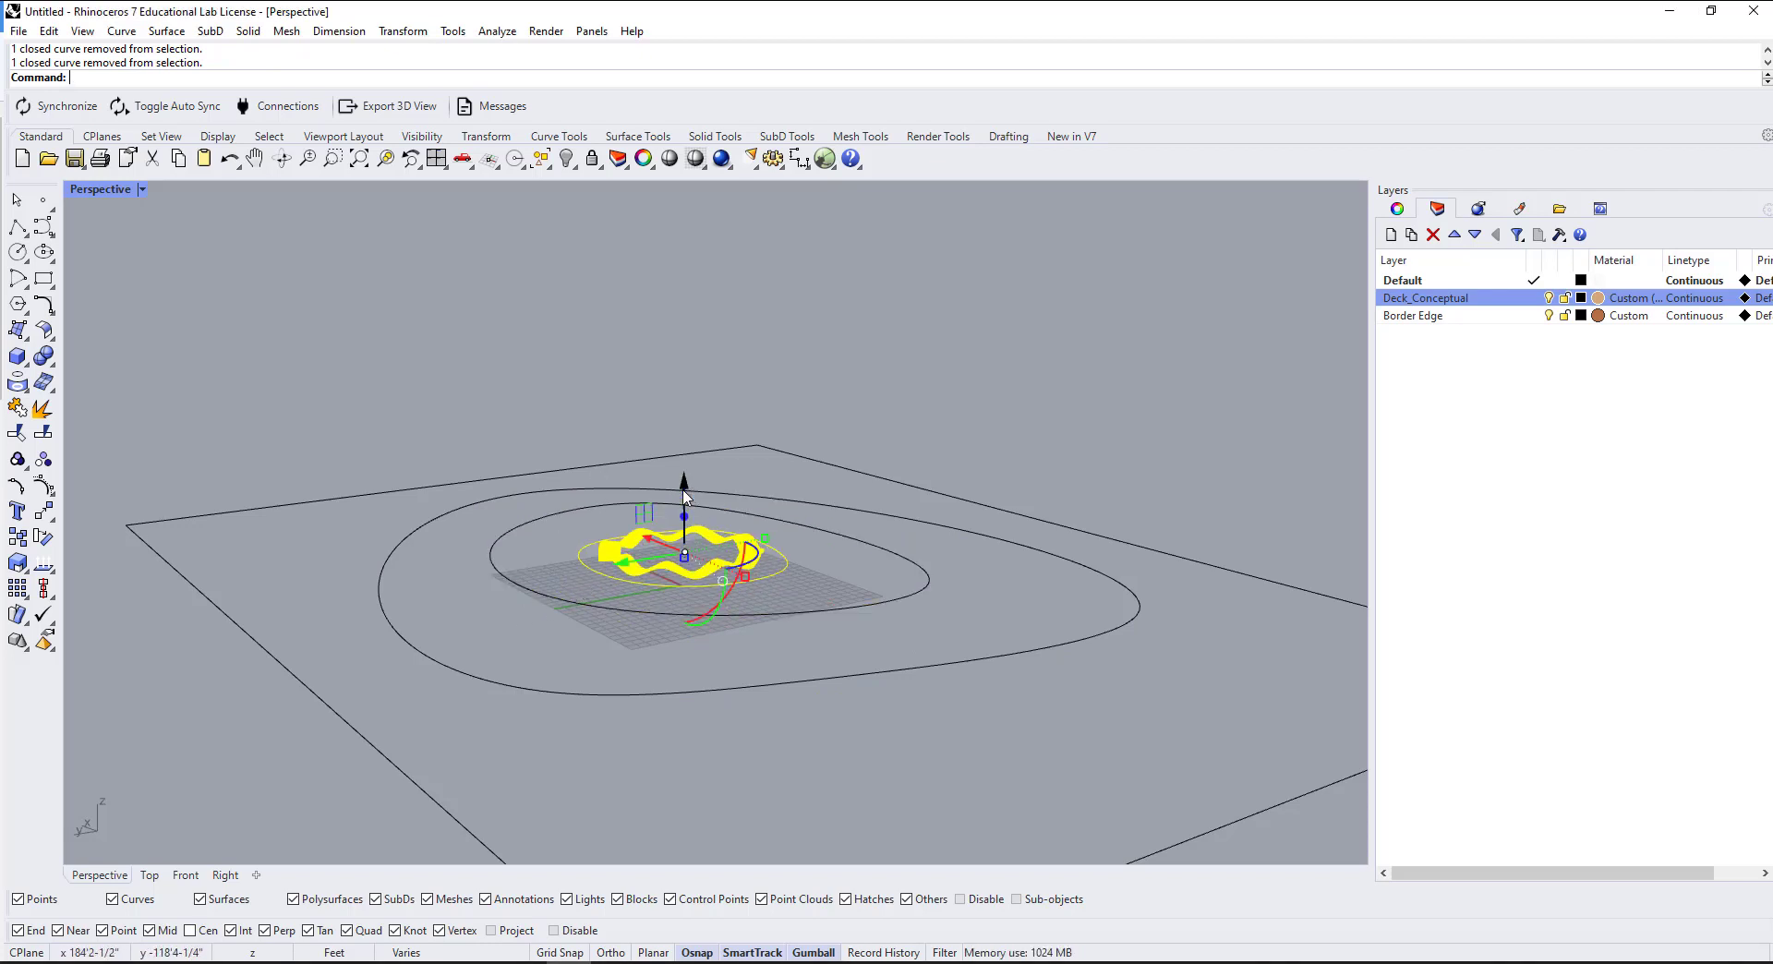
{"action": "left_click", "coordinate": [621, 781]}
{"action": "scroll", "coordinate": [590, 677], "scroll_direction": "down", "scroll_amount": 2}
{"action": "scroll", "coordinate": [582, 691], "scroll_direction": "up", "scroll_amount": 2}
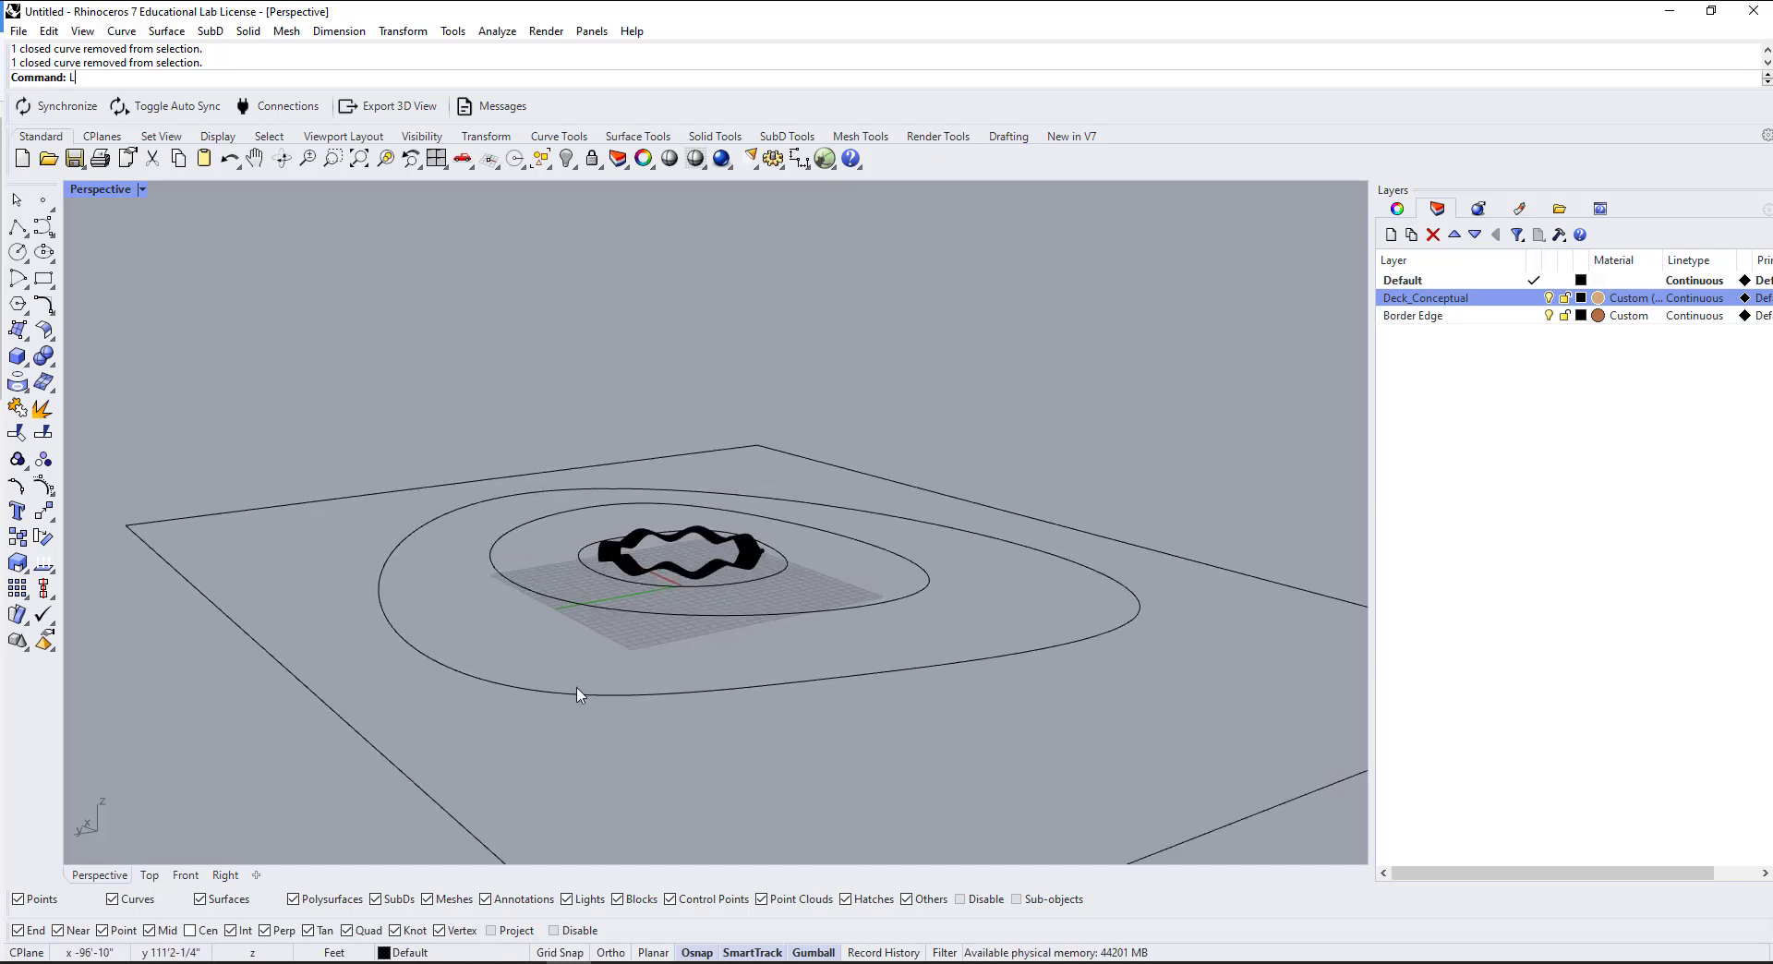
Step: Place a point object at the centre of the deck ring in the Top view
{"action": "key", "text": "Return"}
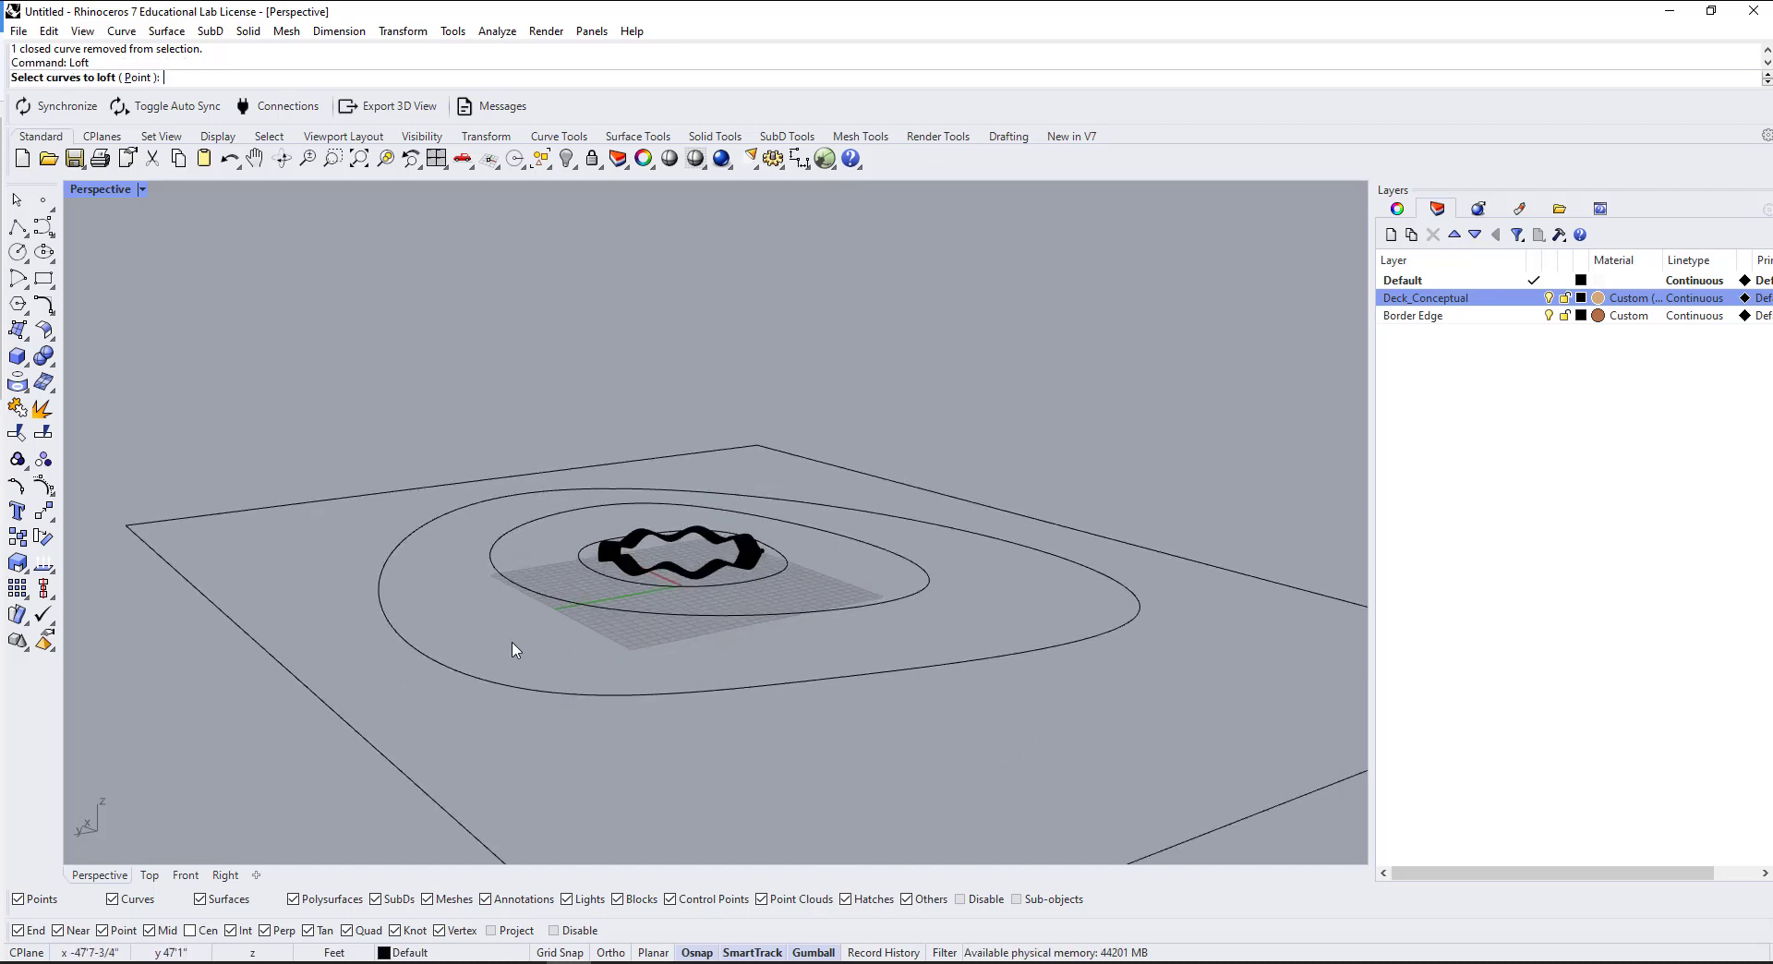
{"action": "key", "text": "Escape"}
{"action": "left_click", "coordinate": [153, 878]}
{"action": "scroll", "coordinate": [656, 547], "scroll_direction": "up", "scroll_amount": 3}
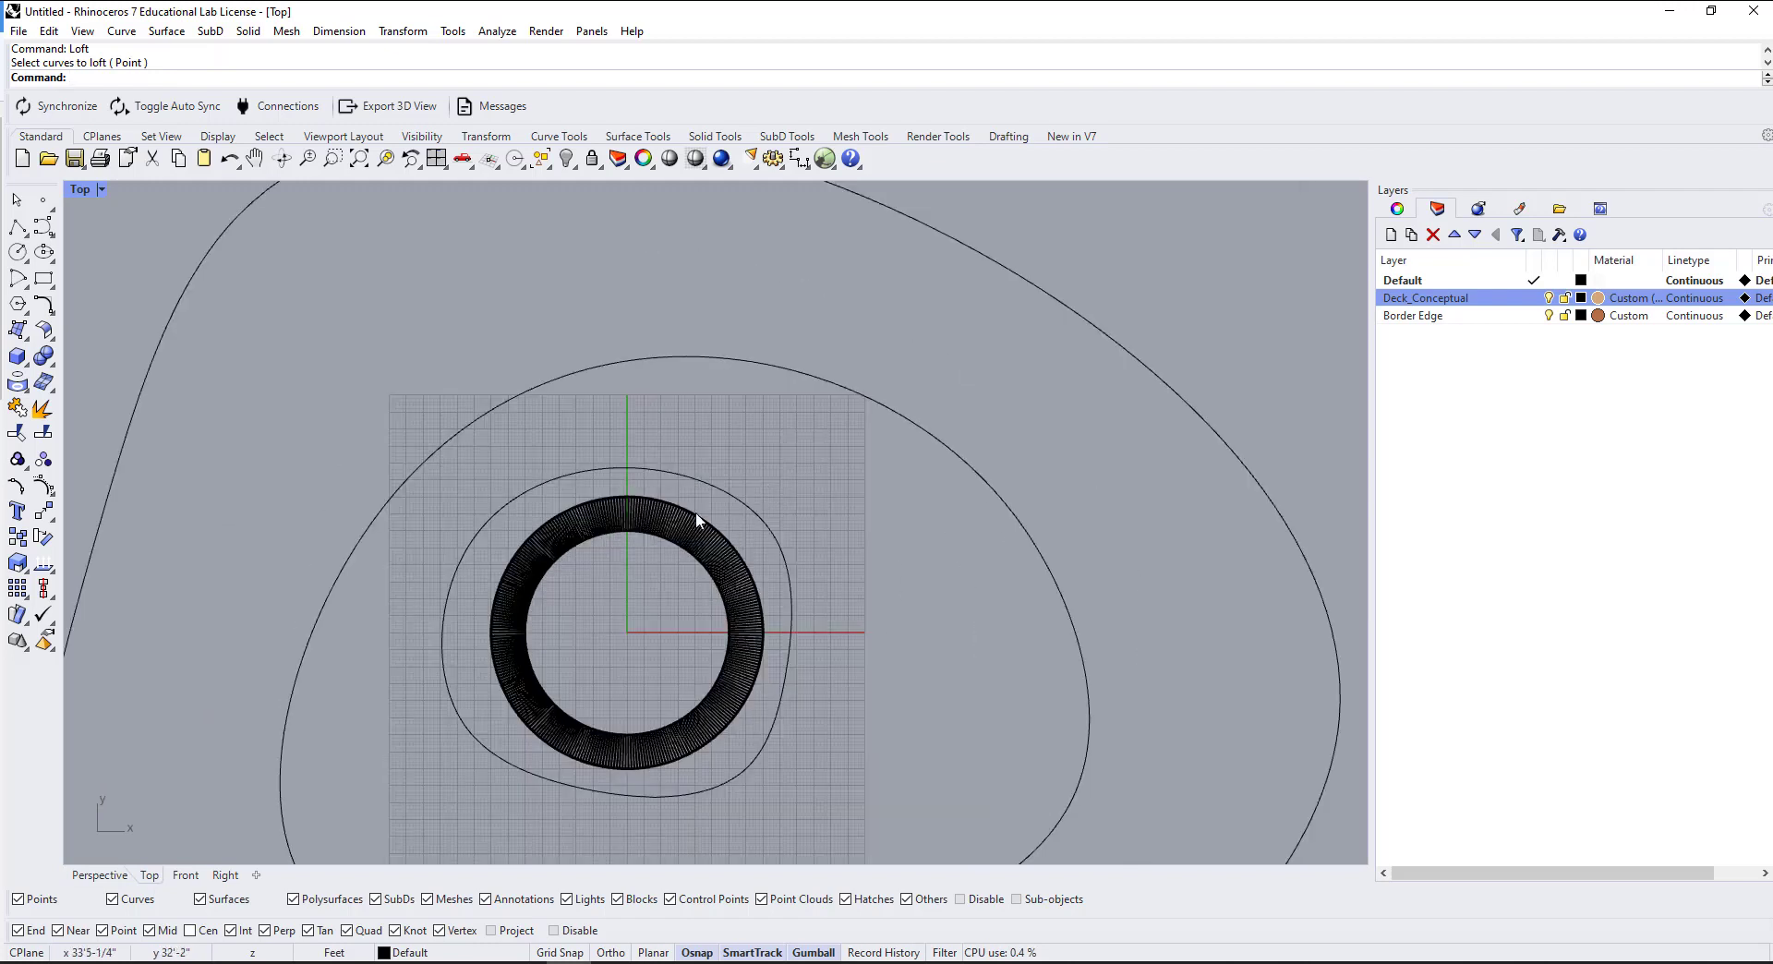
{"action": "left_click", "coordinate": [52, 201]}
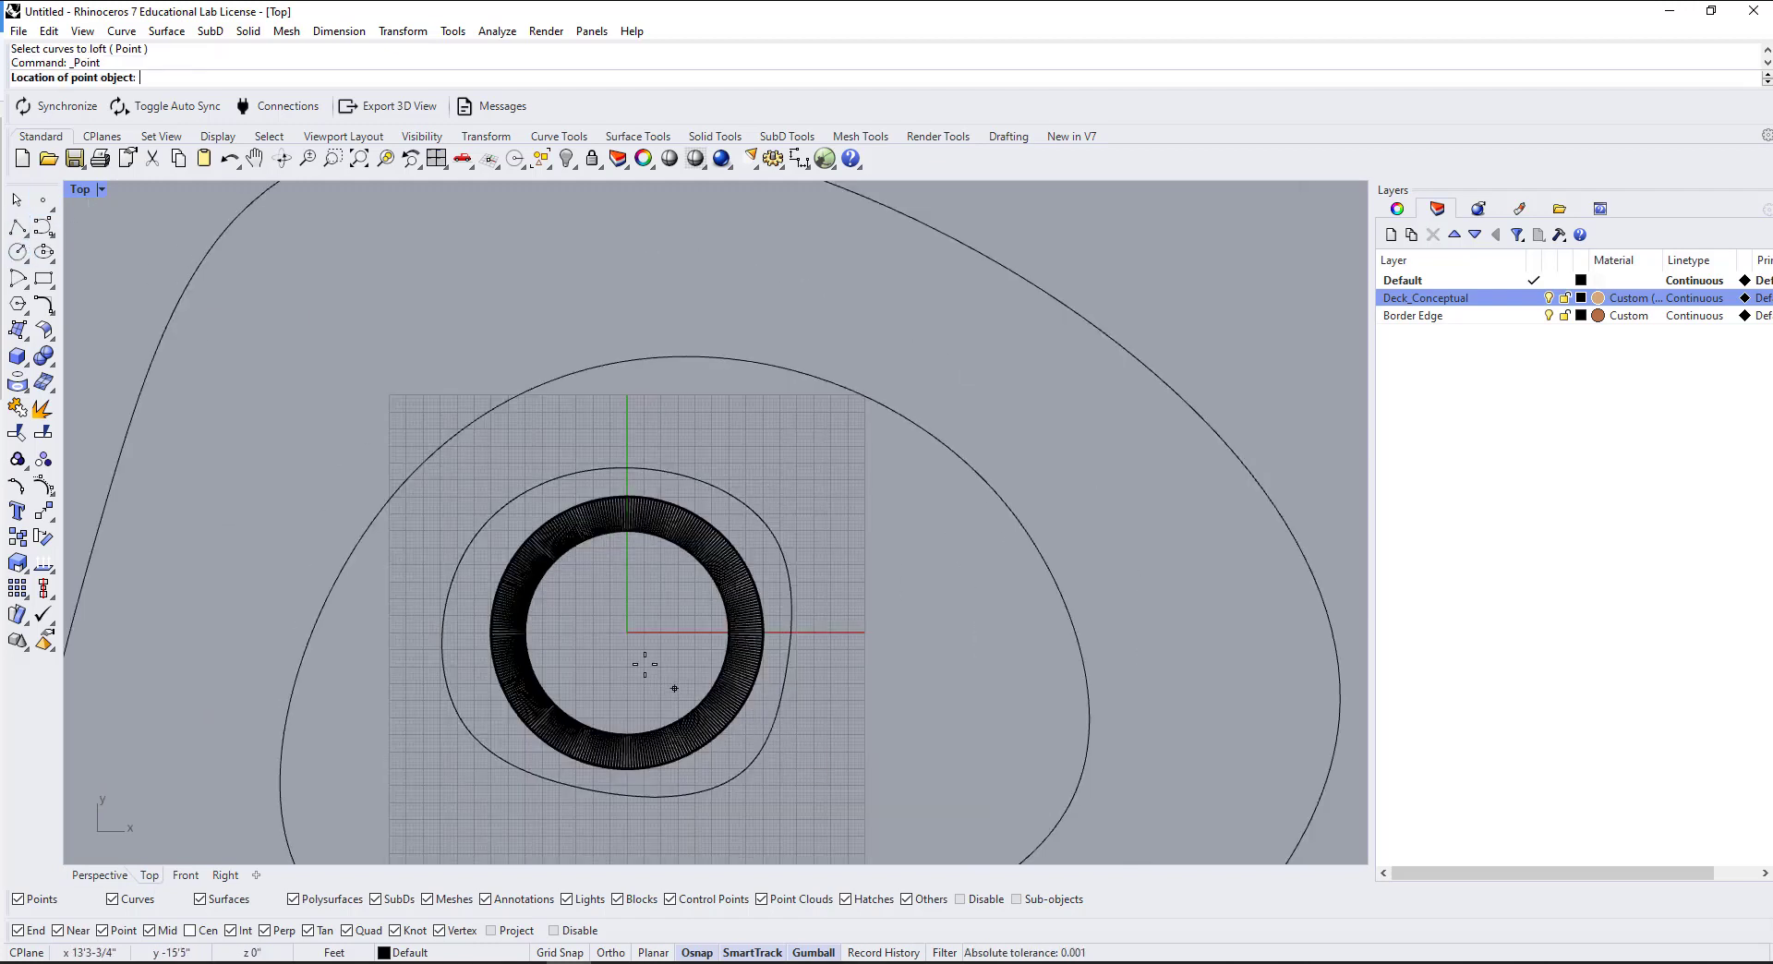
{"action": "left_click", "coordinate": [631, 634]}
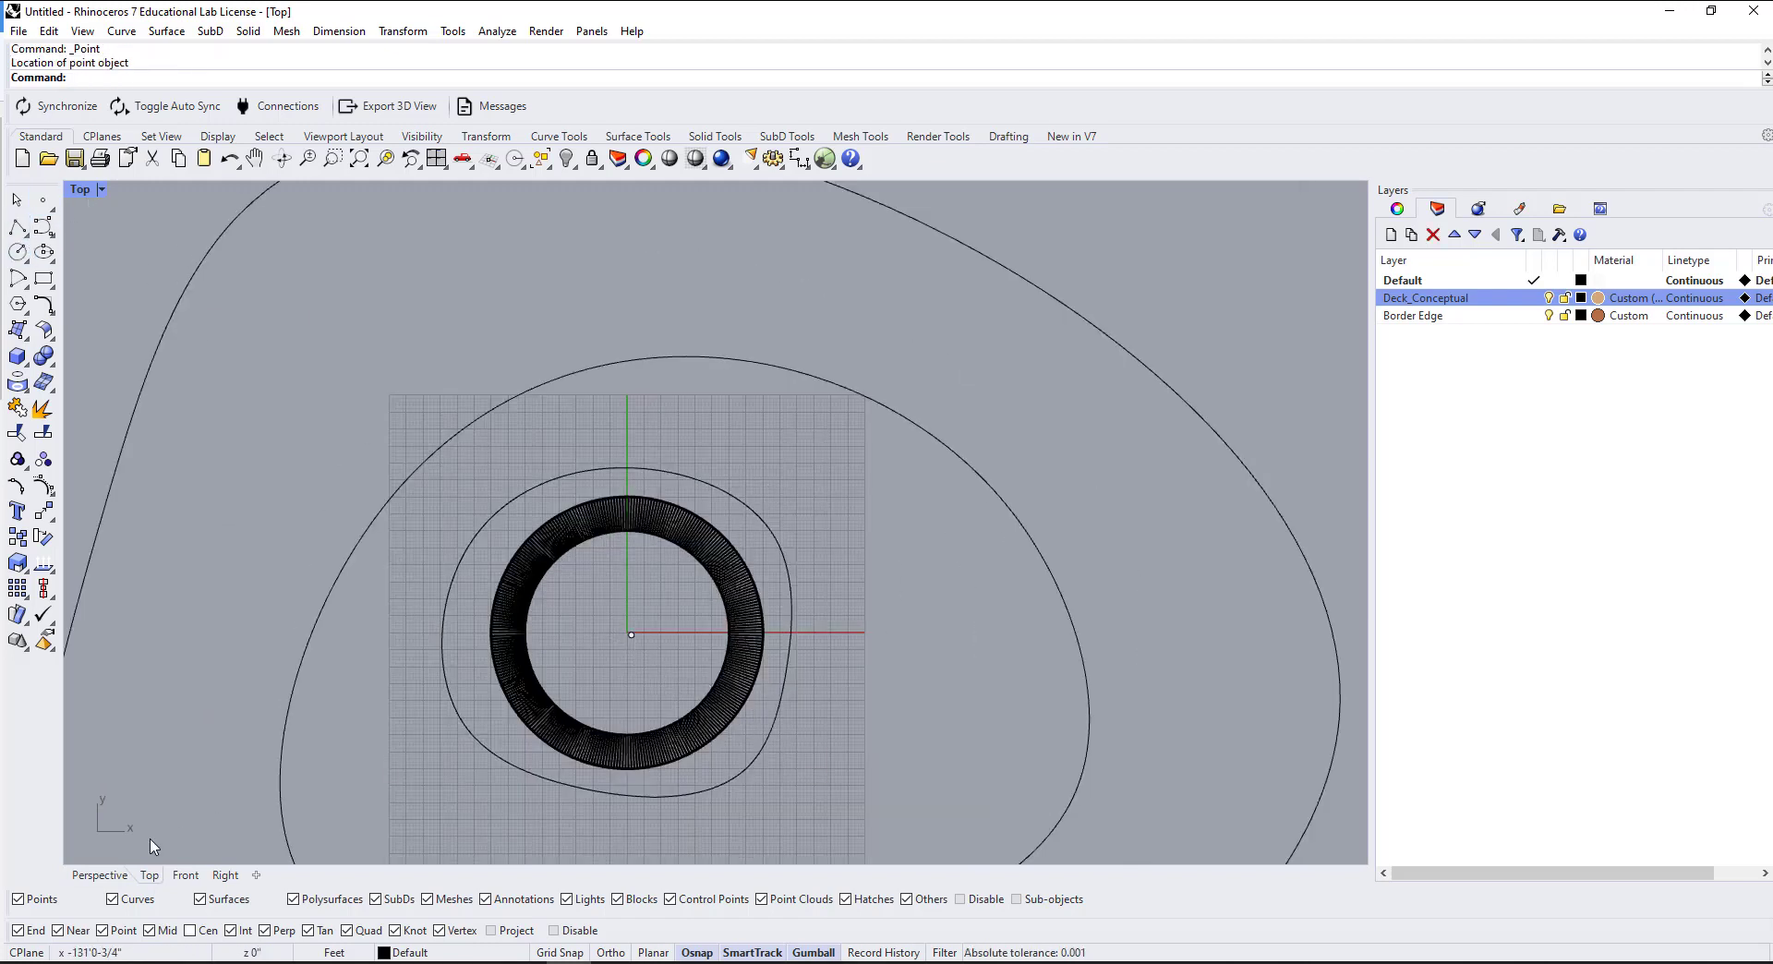
Step: Select the new centre point and raise it vertically above the construction plane in the Perspective view
{"action": "left_click", "coordinate": [100, 876]}
{"action": "right_click_drag", "start_coordinate": [653, 711], "coordinate": [696, 623]}
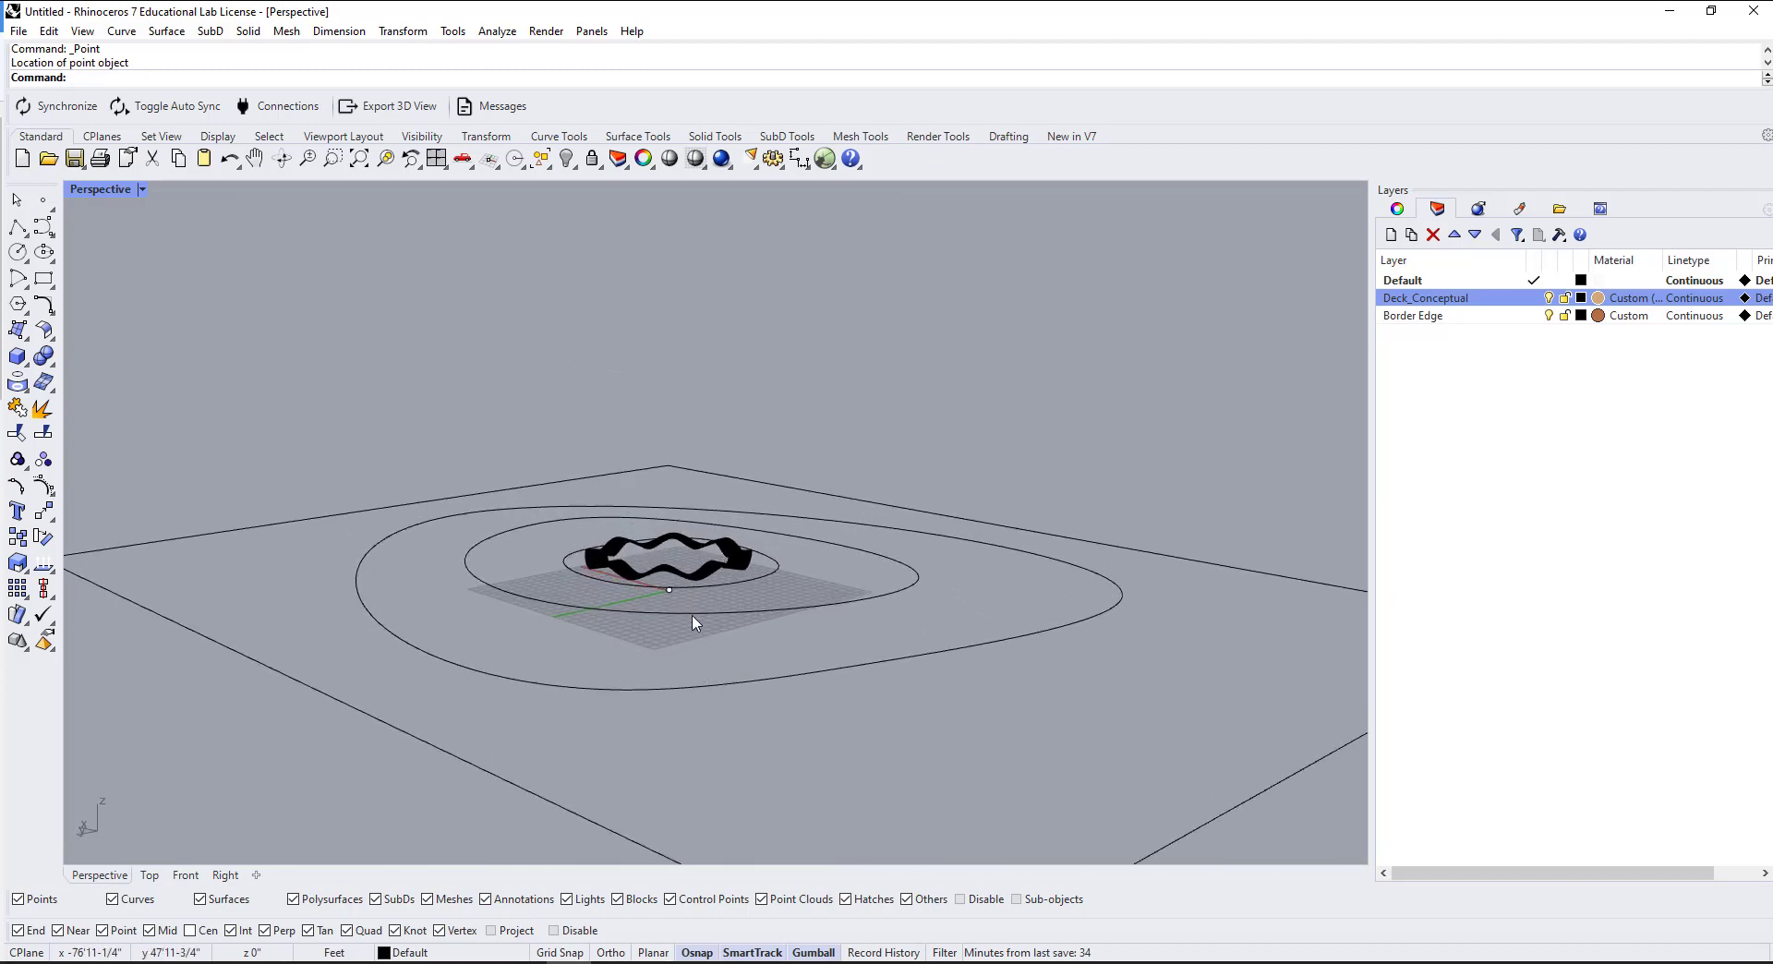
{"action": "scroll", "coordinate": [674, 588], "scroll_direction": "up", "scroll_amount": 3}
{"action": "left_click", "coordinate": [670, 615]}
{"action": "scroll", "coordinate": [669, 612], "scroll_direction": "down", "scroll_amount": 2}
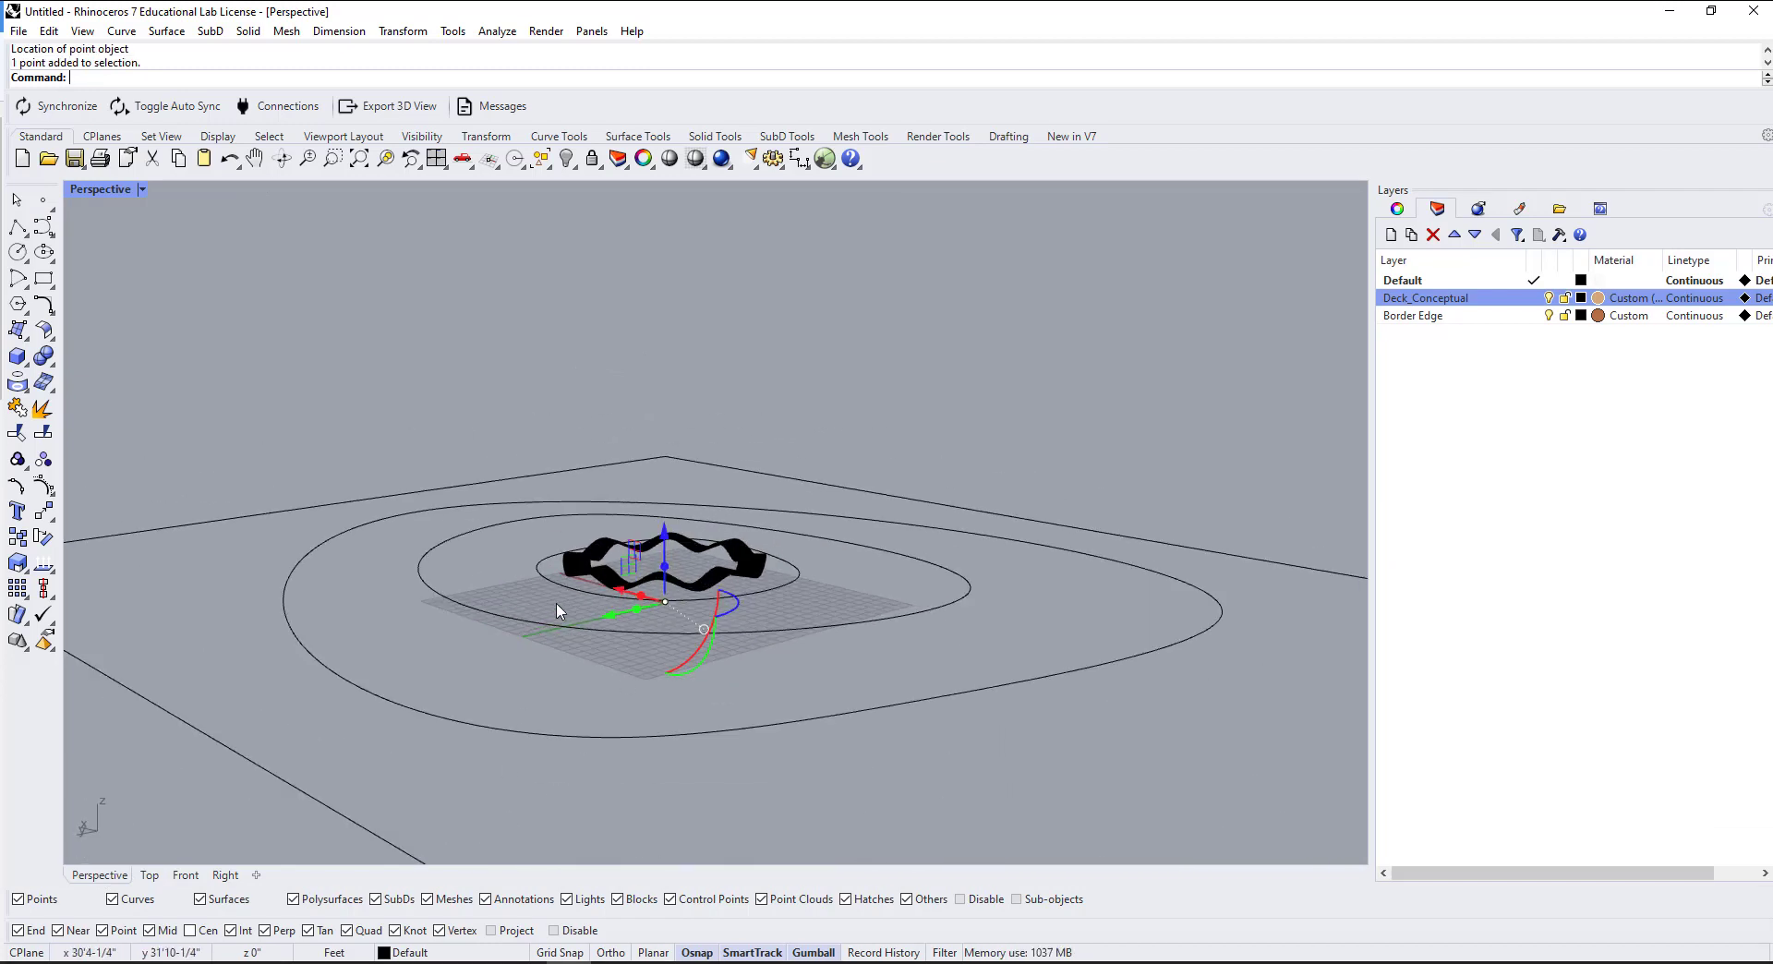
{"action": "left_click", "coordinate": [665, 531]}
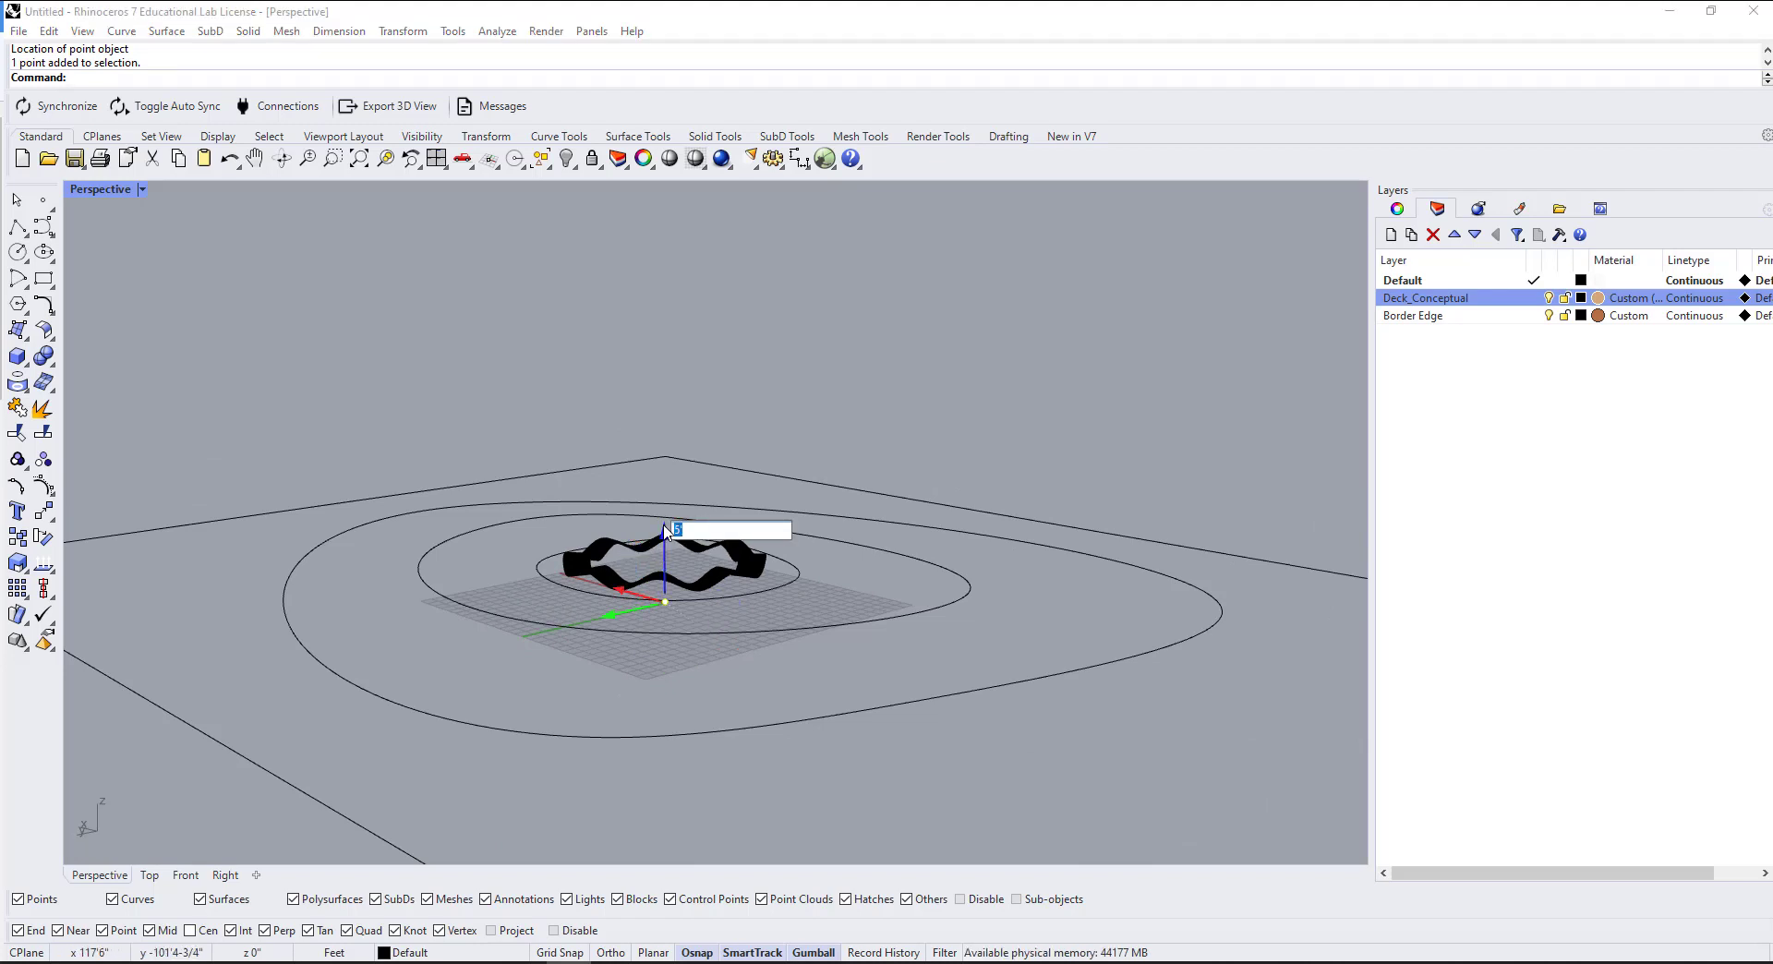
{"action": "key", "text": "Return"}
{"action": "scroll", "coordinate": [640, 566], "scroll_direction": "up", "scroll_amount": 3}
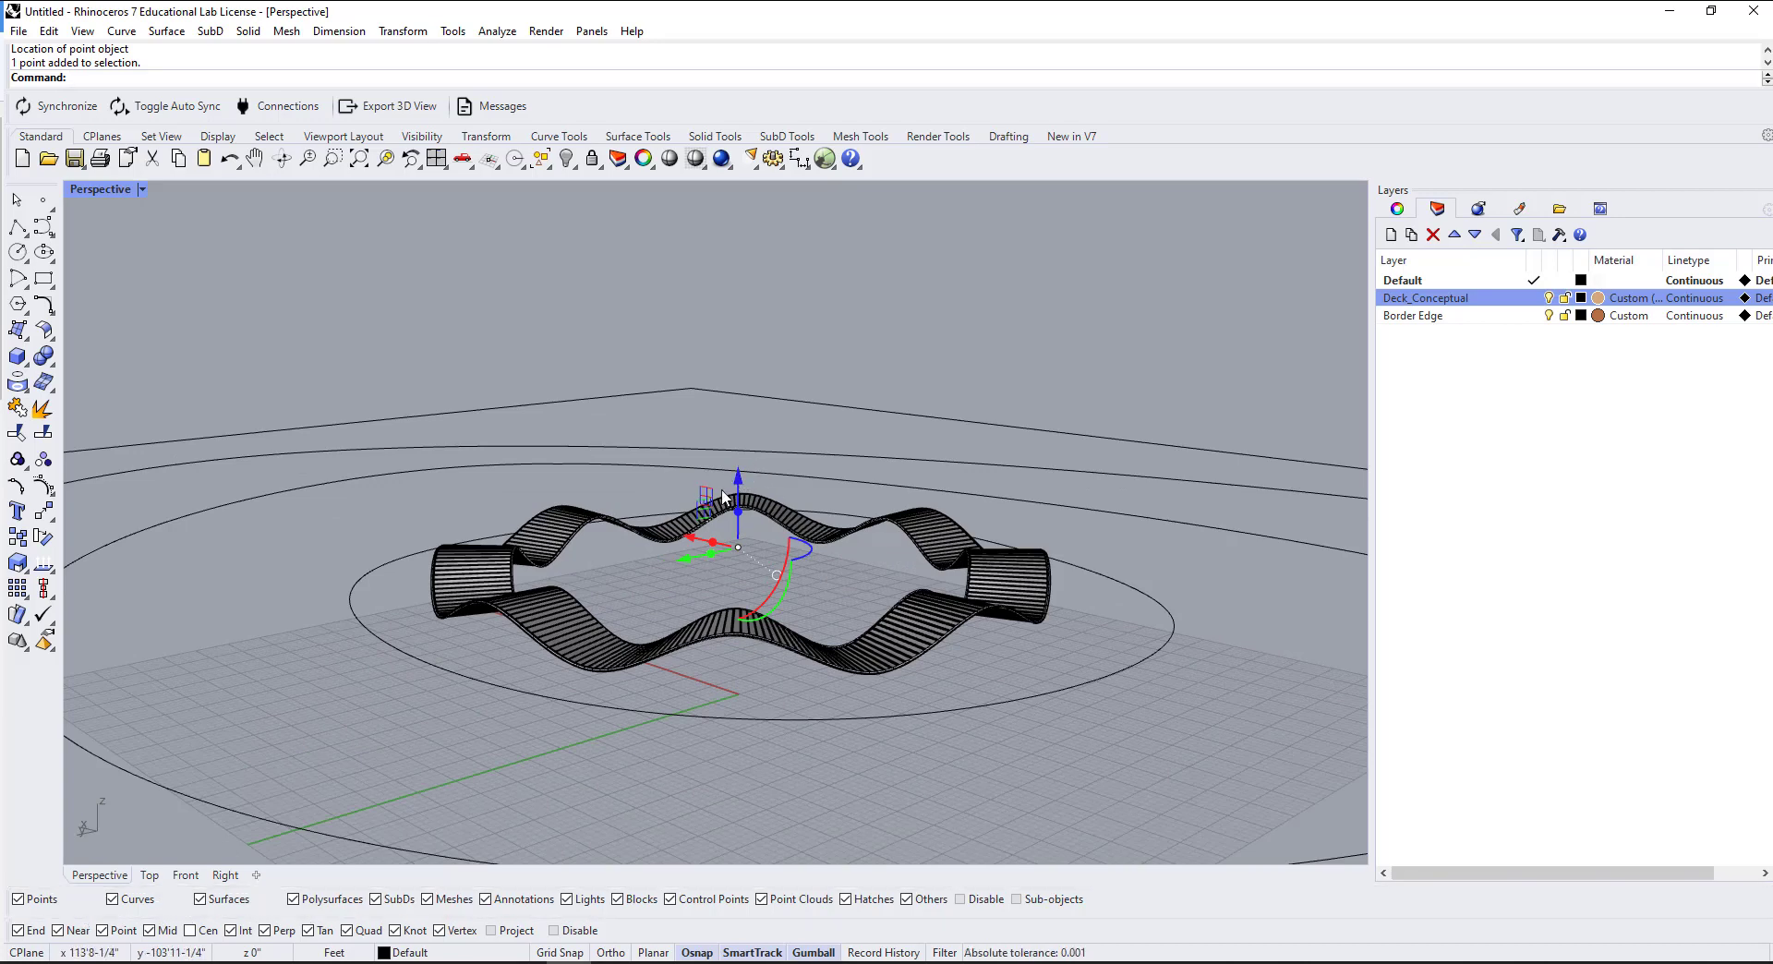
Step: Lower the centre point by 5 feet and deselect it
{"action": "left_click", "coordinate": [739, 481]}
{"action": "type", "text": "-"}
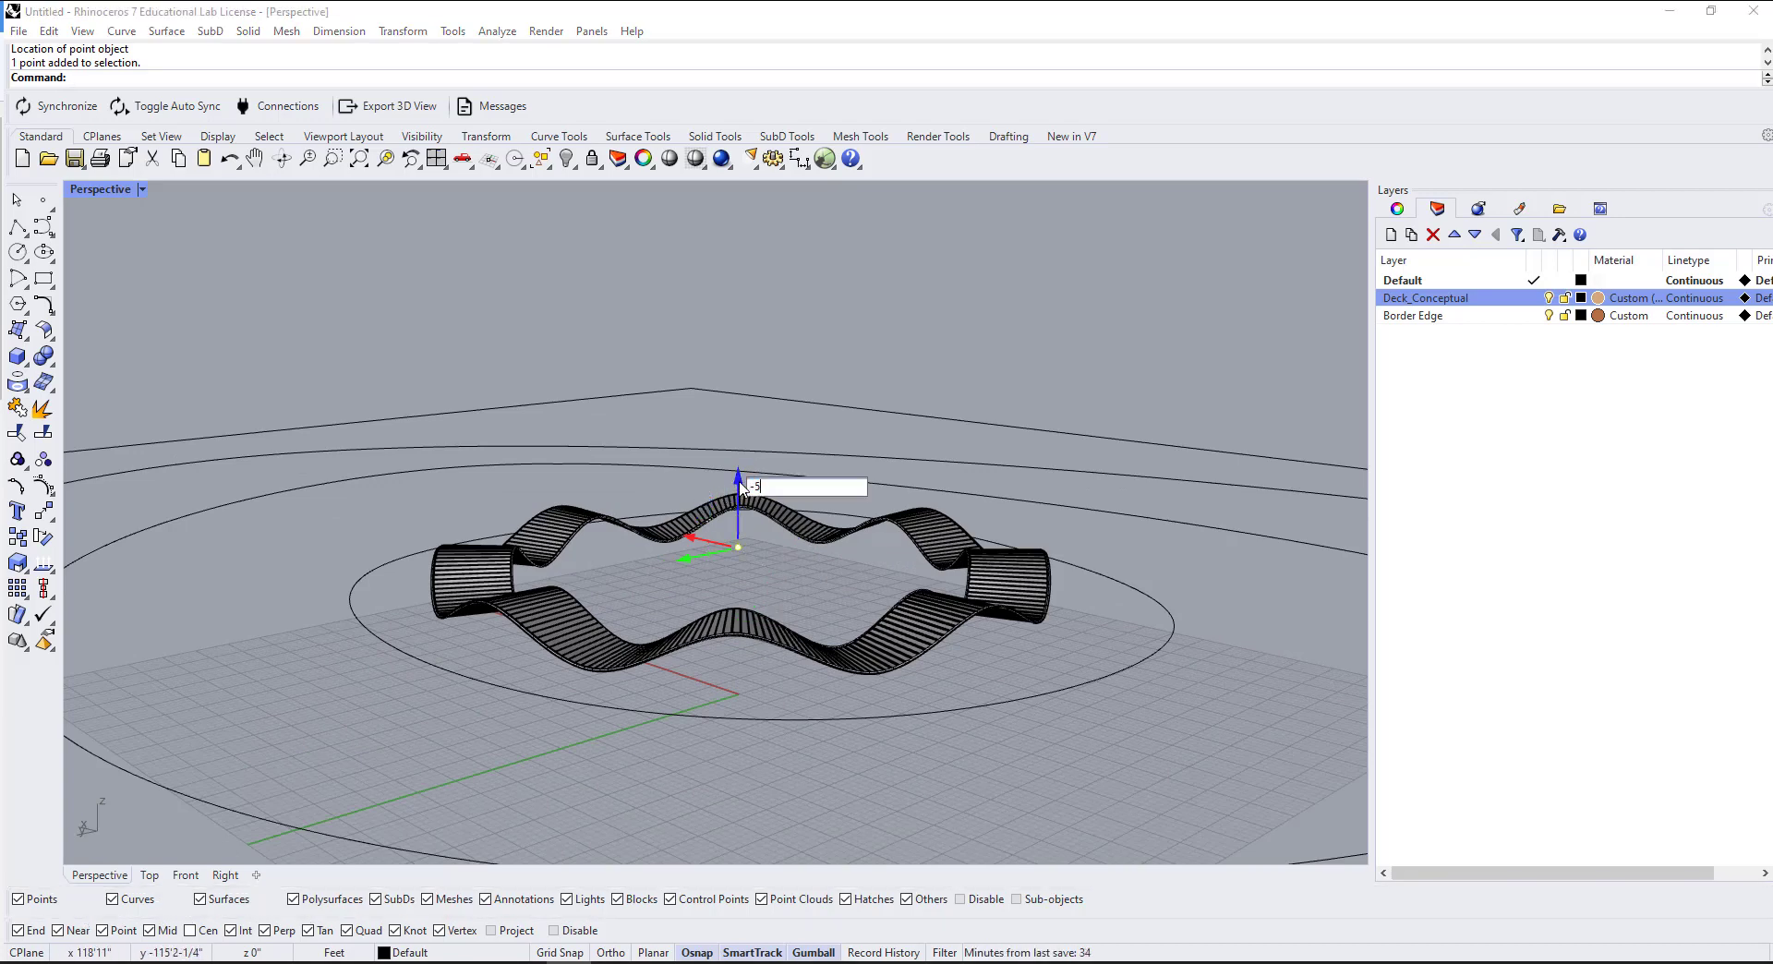
{"action": "type", "text": "5"}
{"action": "key", "text": "Return"}
{"action": "scroll", "coordinate": [739, 476], "scroll_direction": "down", "scroll_amount": 4}
{"action": "key", "text": "Escape"}
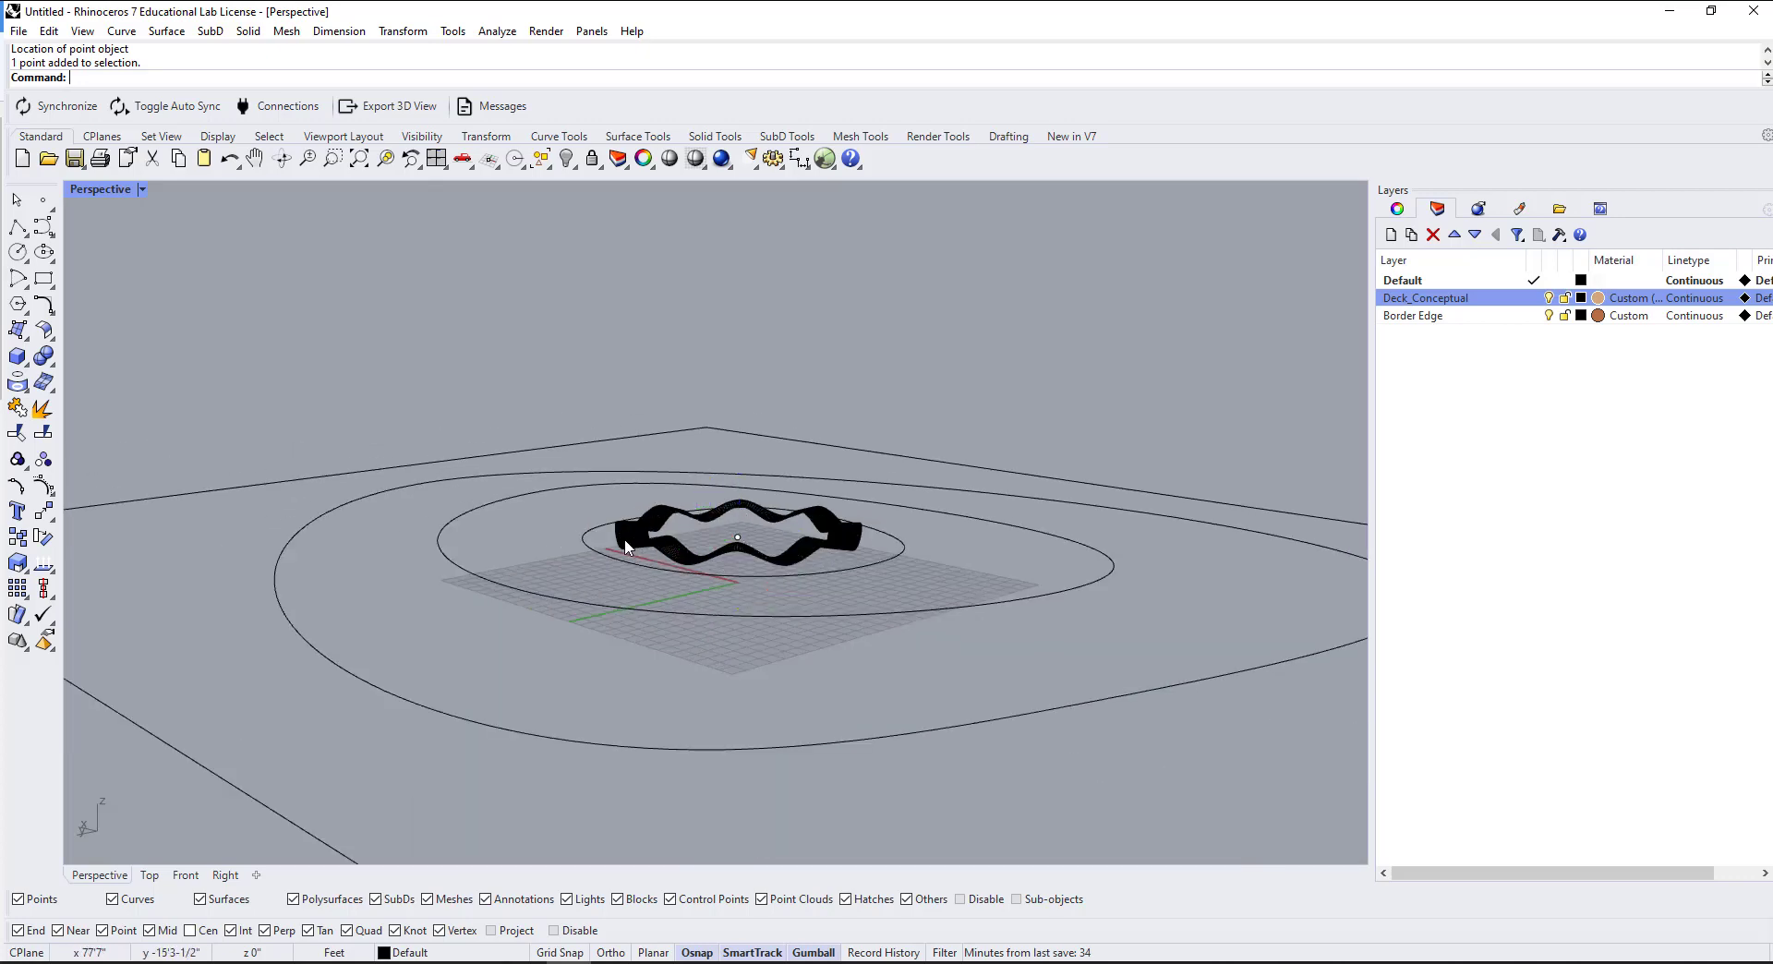
Step: Loft from the base rectangle through the three freeform contour curves to the centre point, using the Normal style without simplifying
{"action": "key", "text": "Return"}
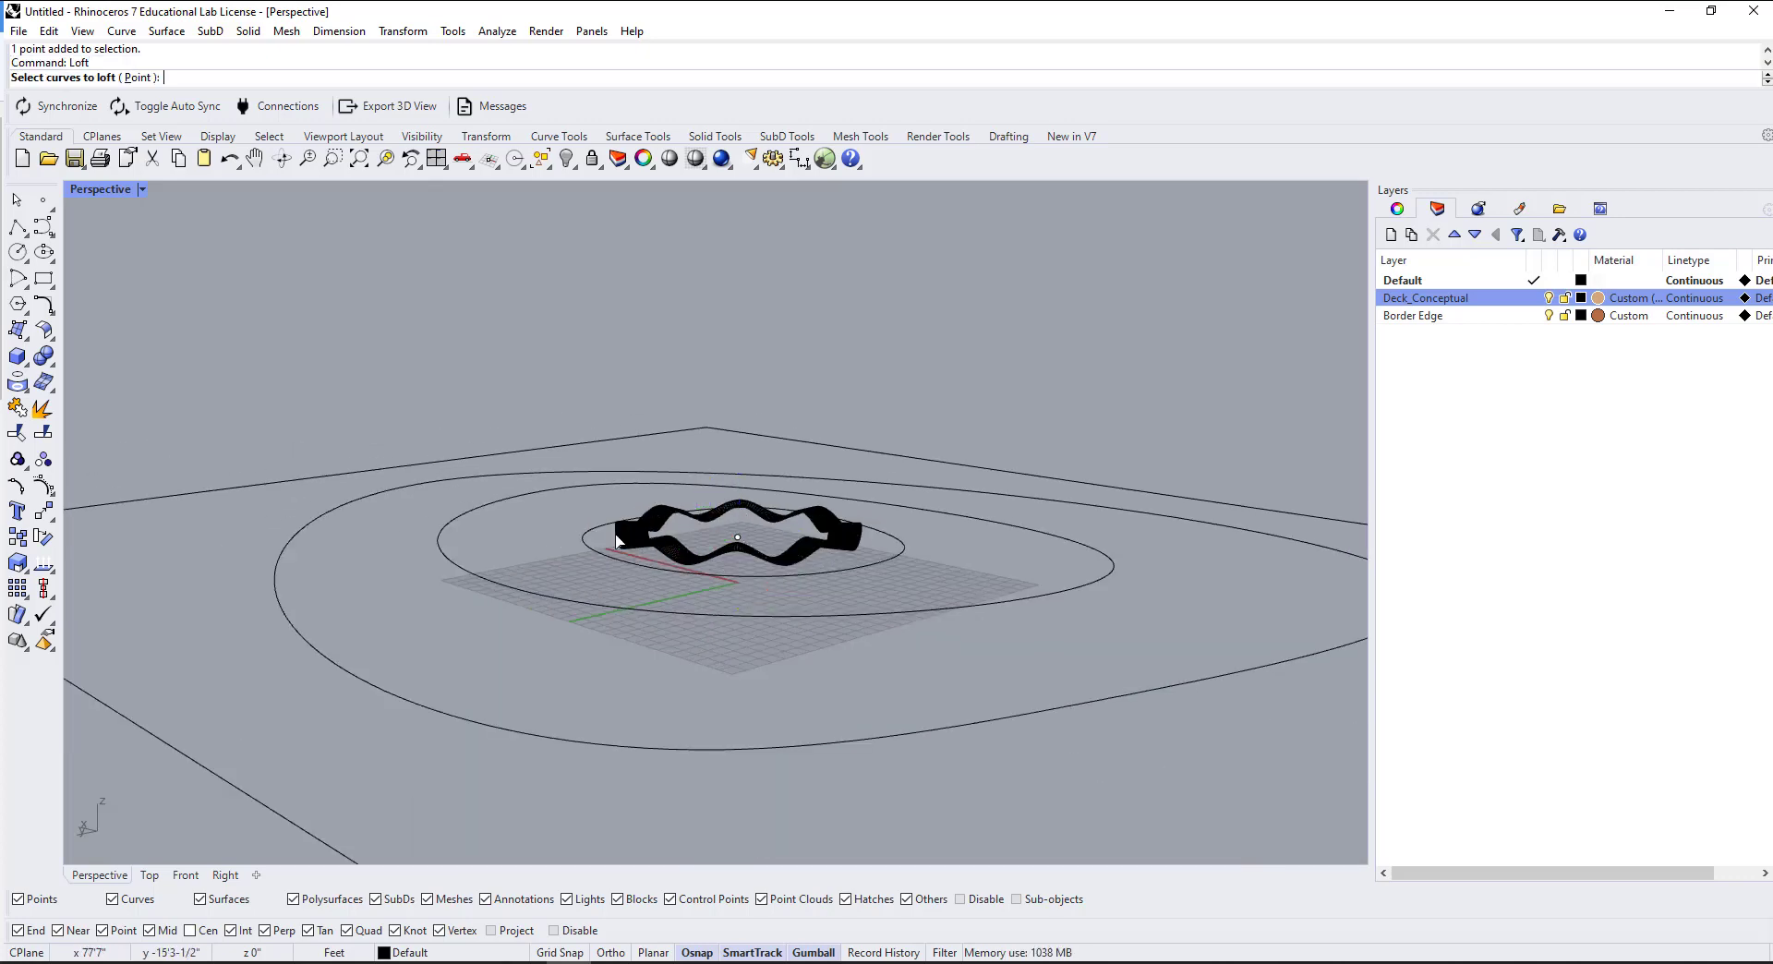
{"action": "left_click", "coordinate": [215, 773]}
{"action": "left_click", "coordinate": [388, 695]}
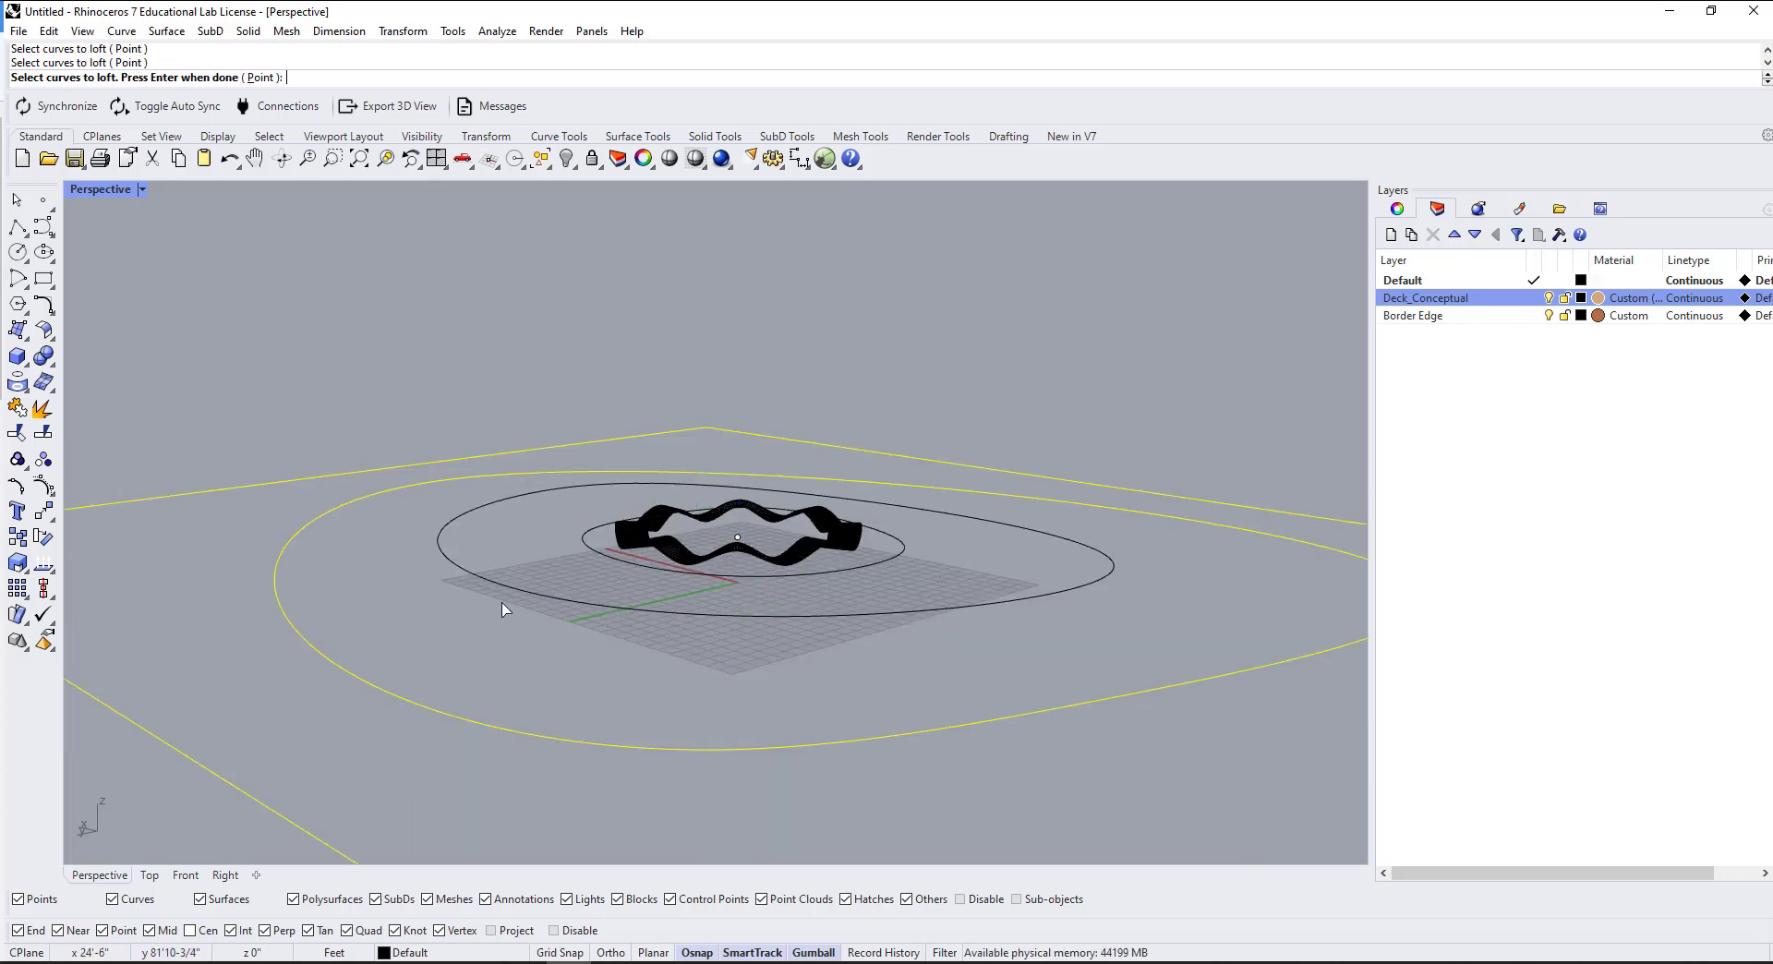
{"action": "left_click", "coordinate": [506, 593]}
{"action": "left_click", "coordinate": [616, 567]}
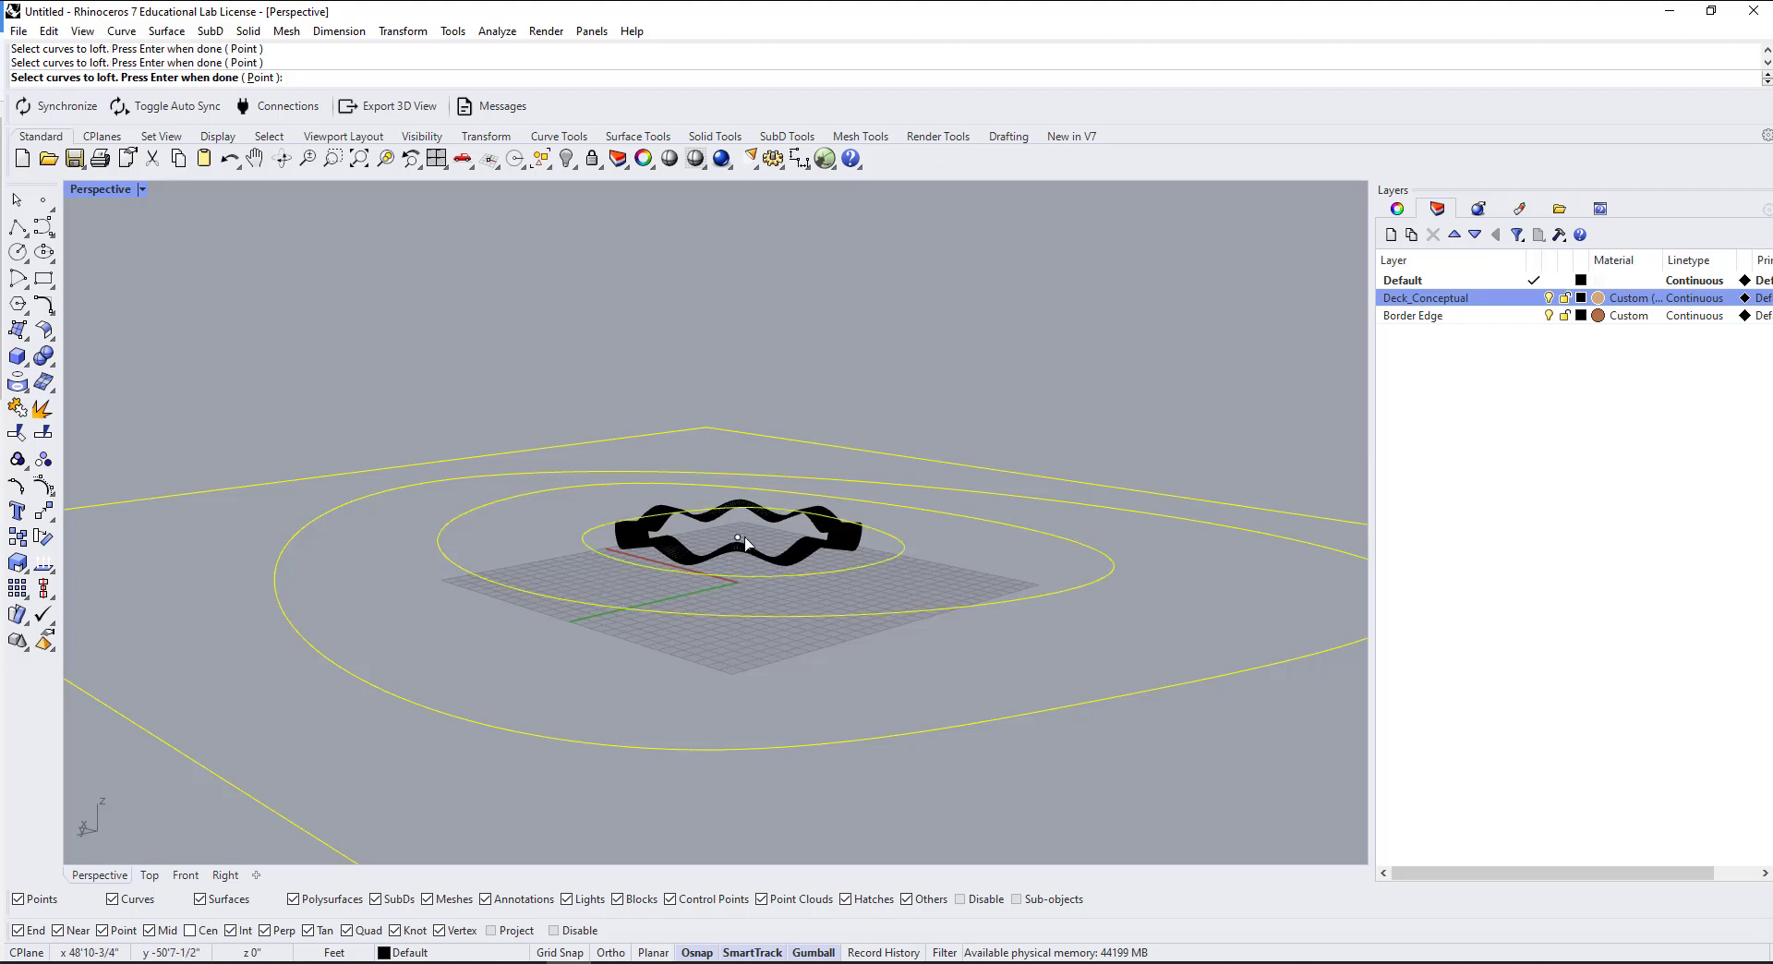
{"action": "key", "text": "Return"}
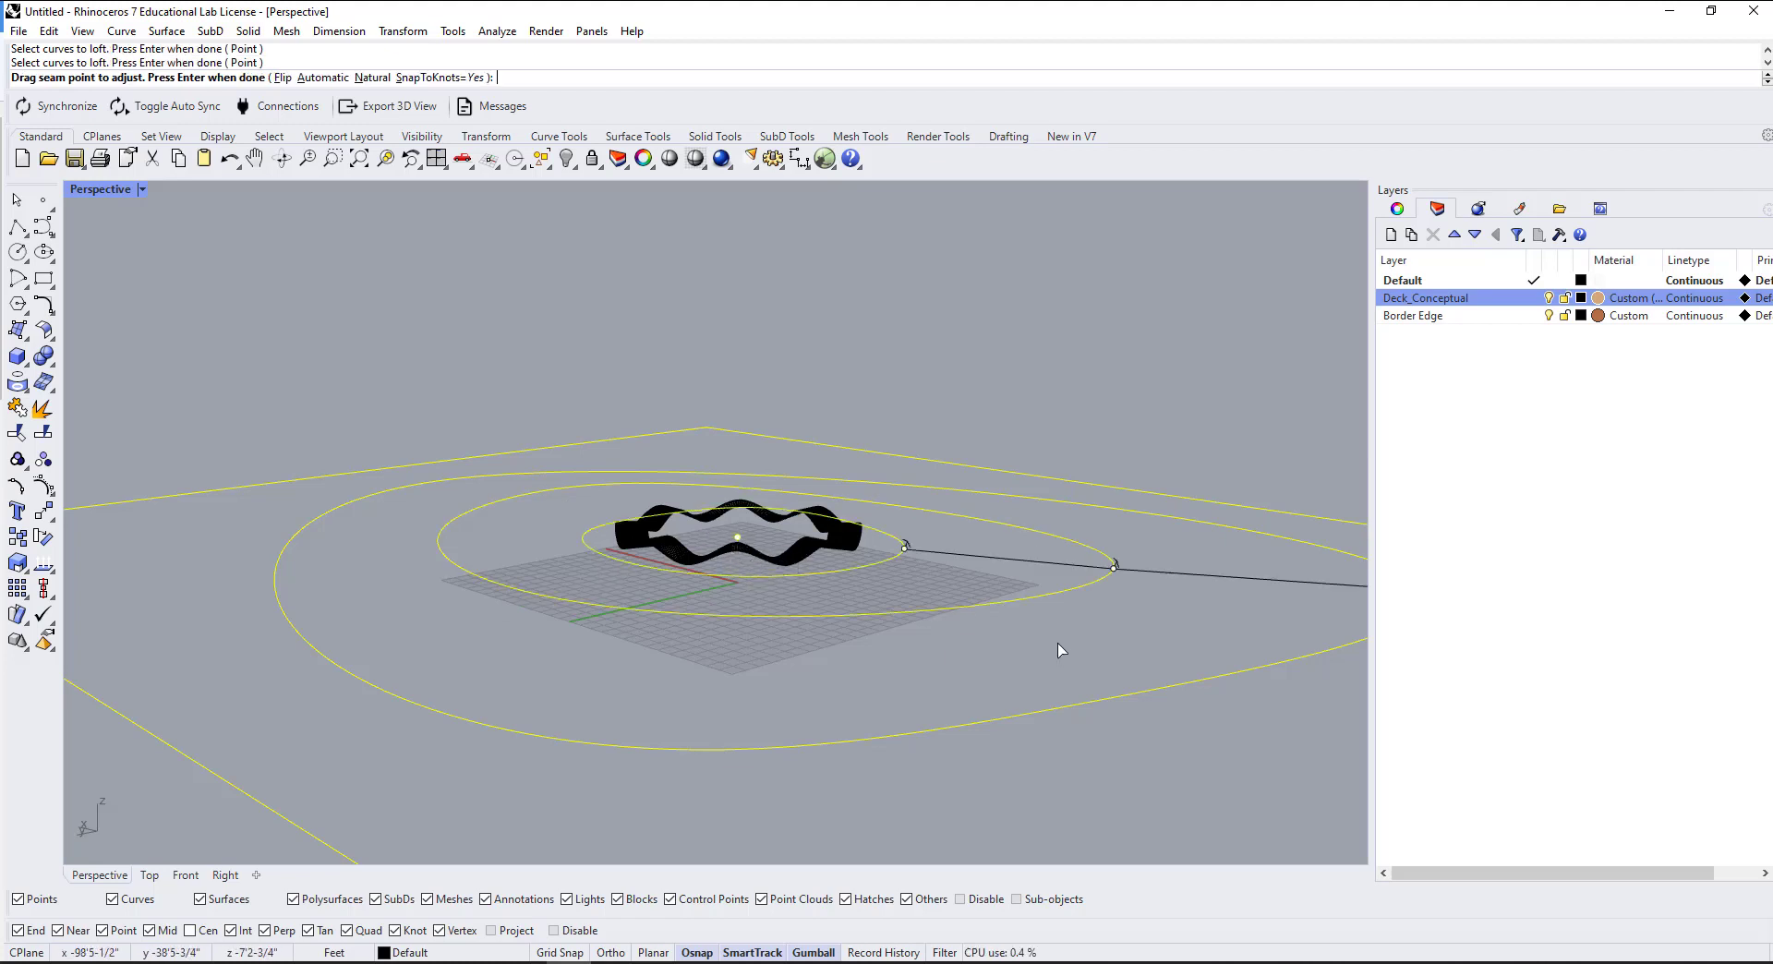
{"action": "key", "text": "Return"}
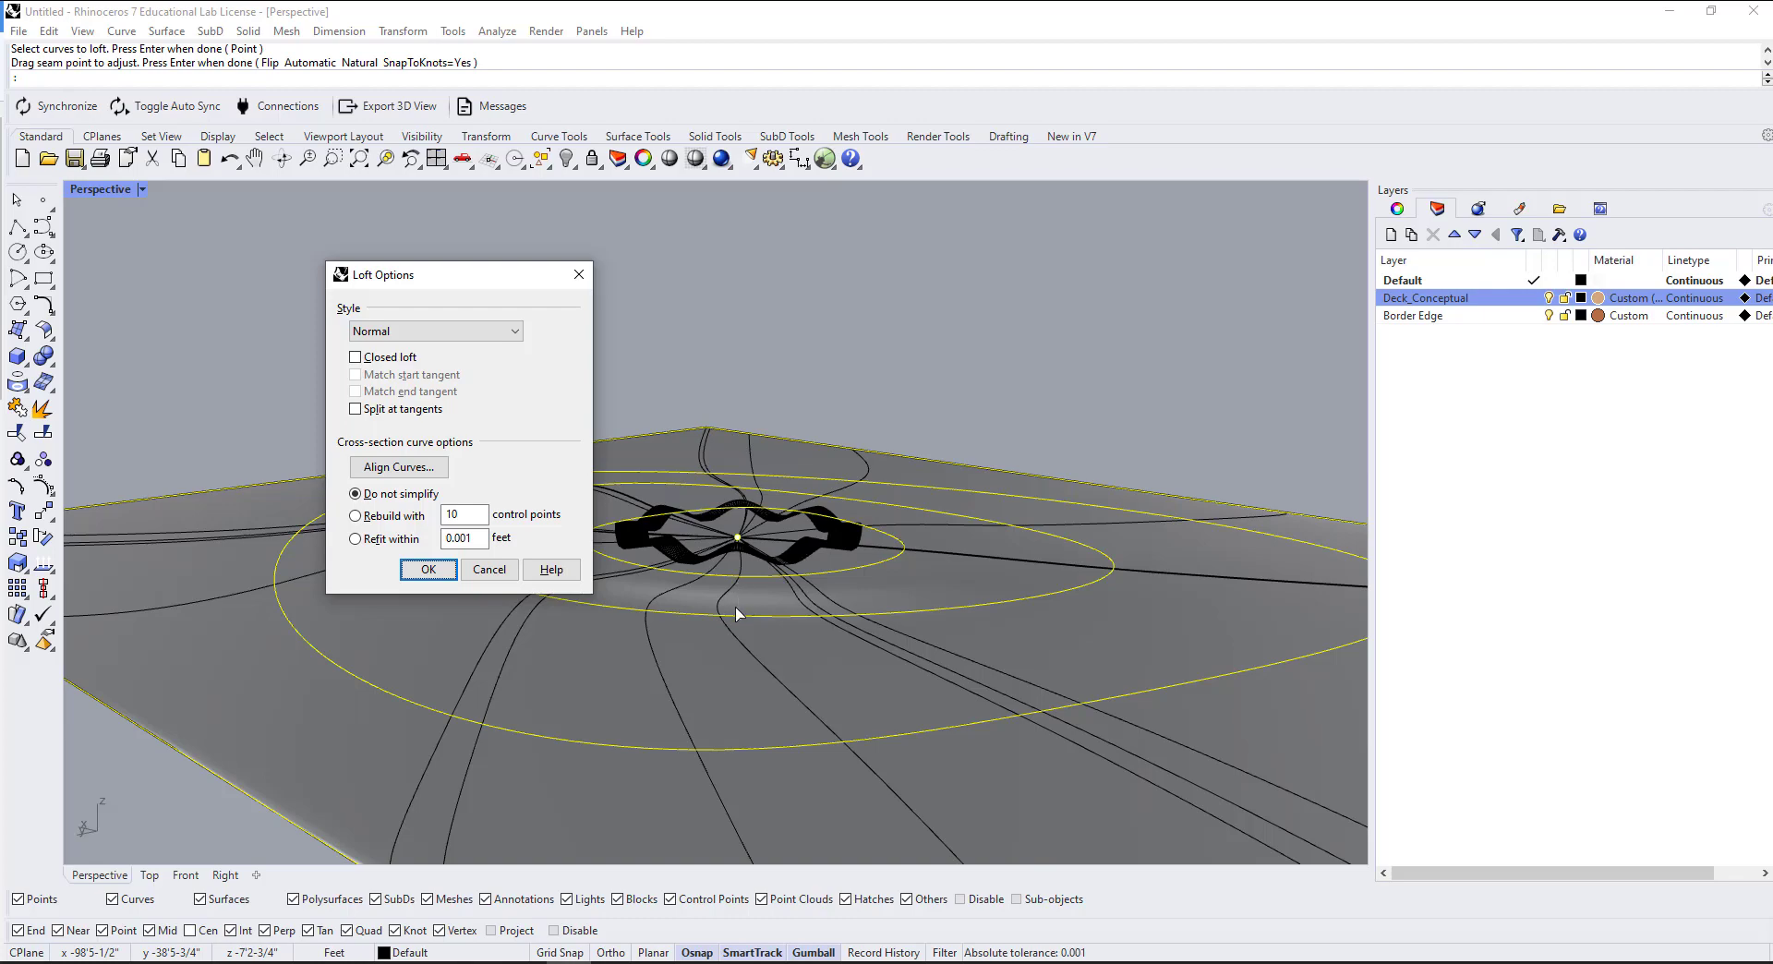
{"action": "right_click_drag", "start_coordinate": [737, 639], "coordinate": [1347, 583]}
{"action": "key", "text": "Return"}
Step: Draw a straight vertical line in the Top view through the ring's centre, extending past the rectangle's upper and lower edges
{"action": "scroll", "coordinate": [899, 534], "scroll_direction": "up", "scroll_amount": 5}
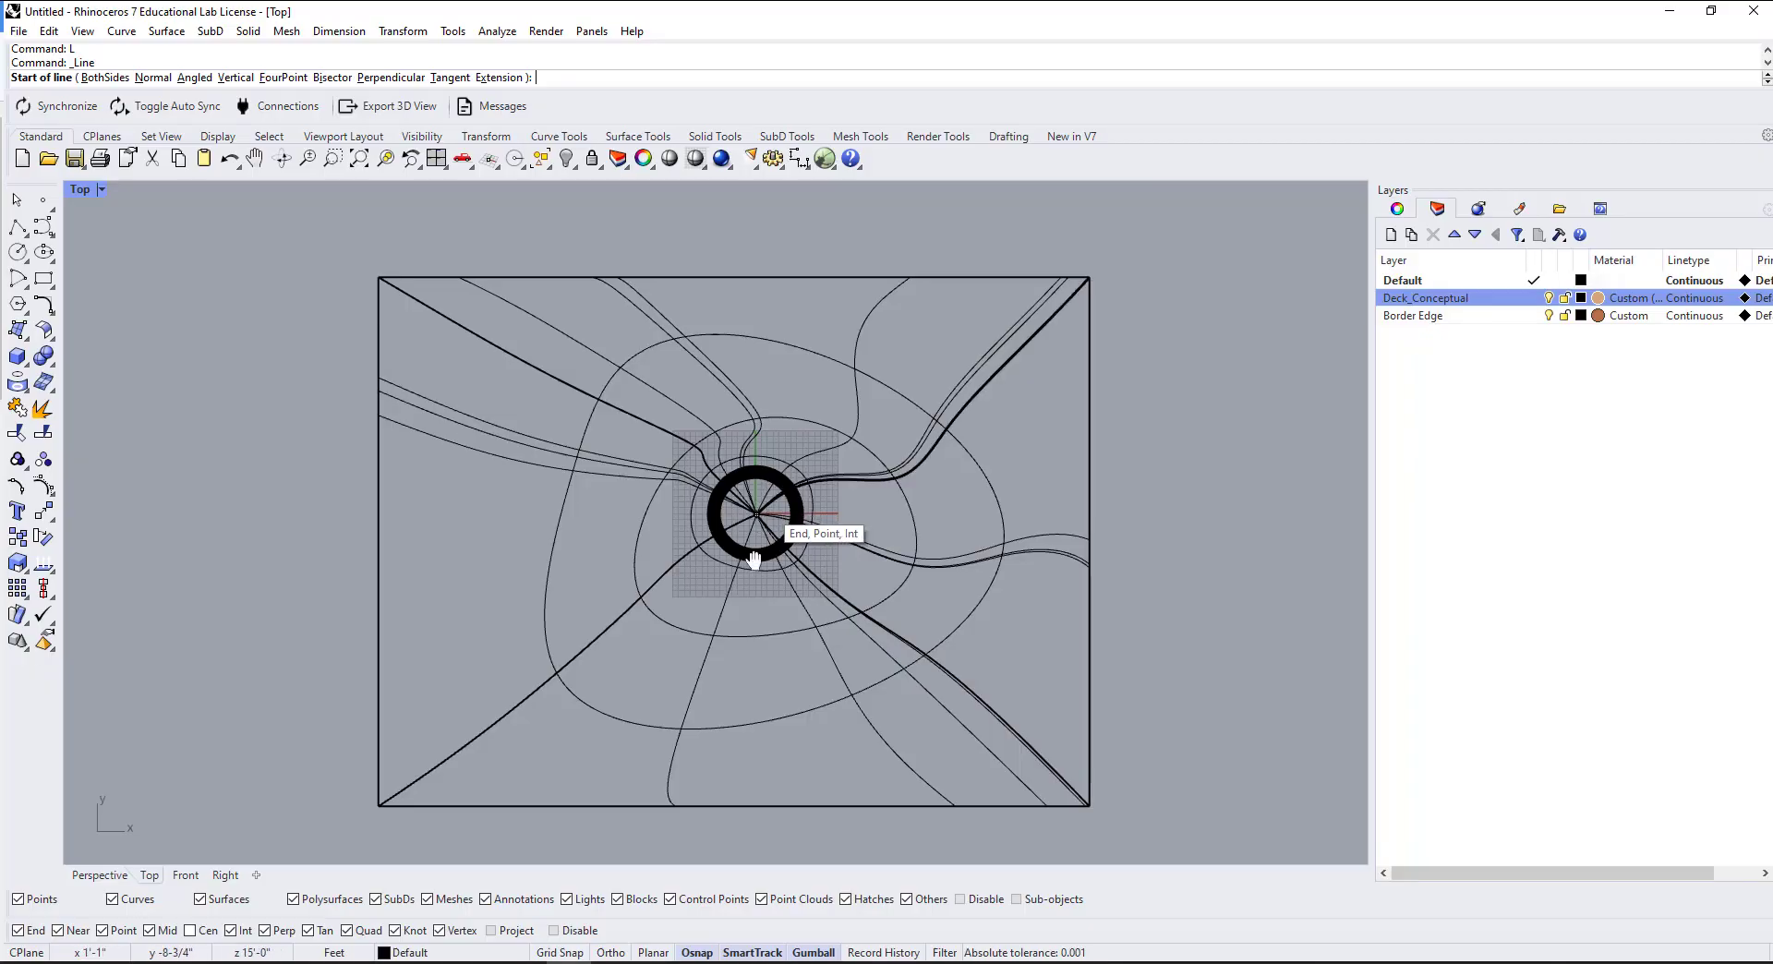
{"action": "scroll", "coordinate": [753, 434], "scroll_direction": "up", "scroll_amount": 4}
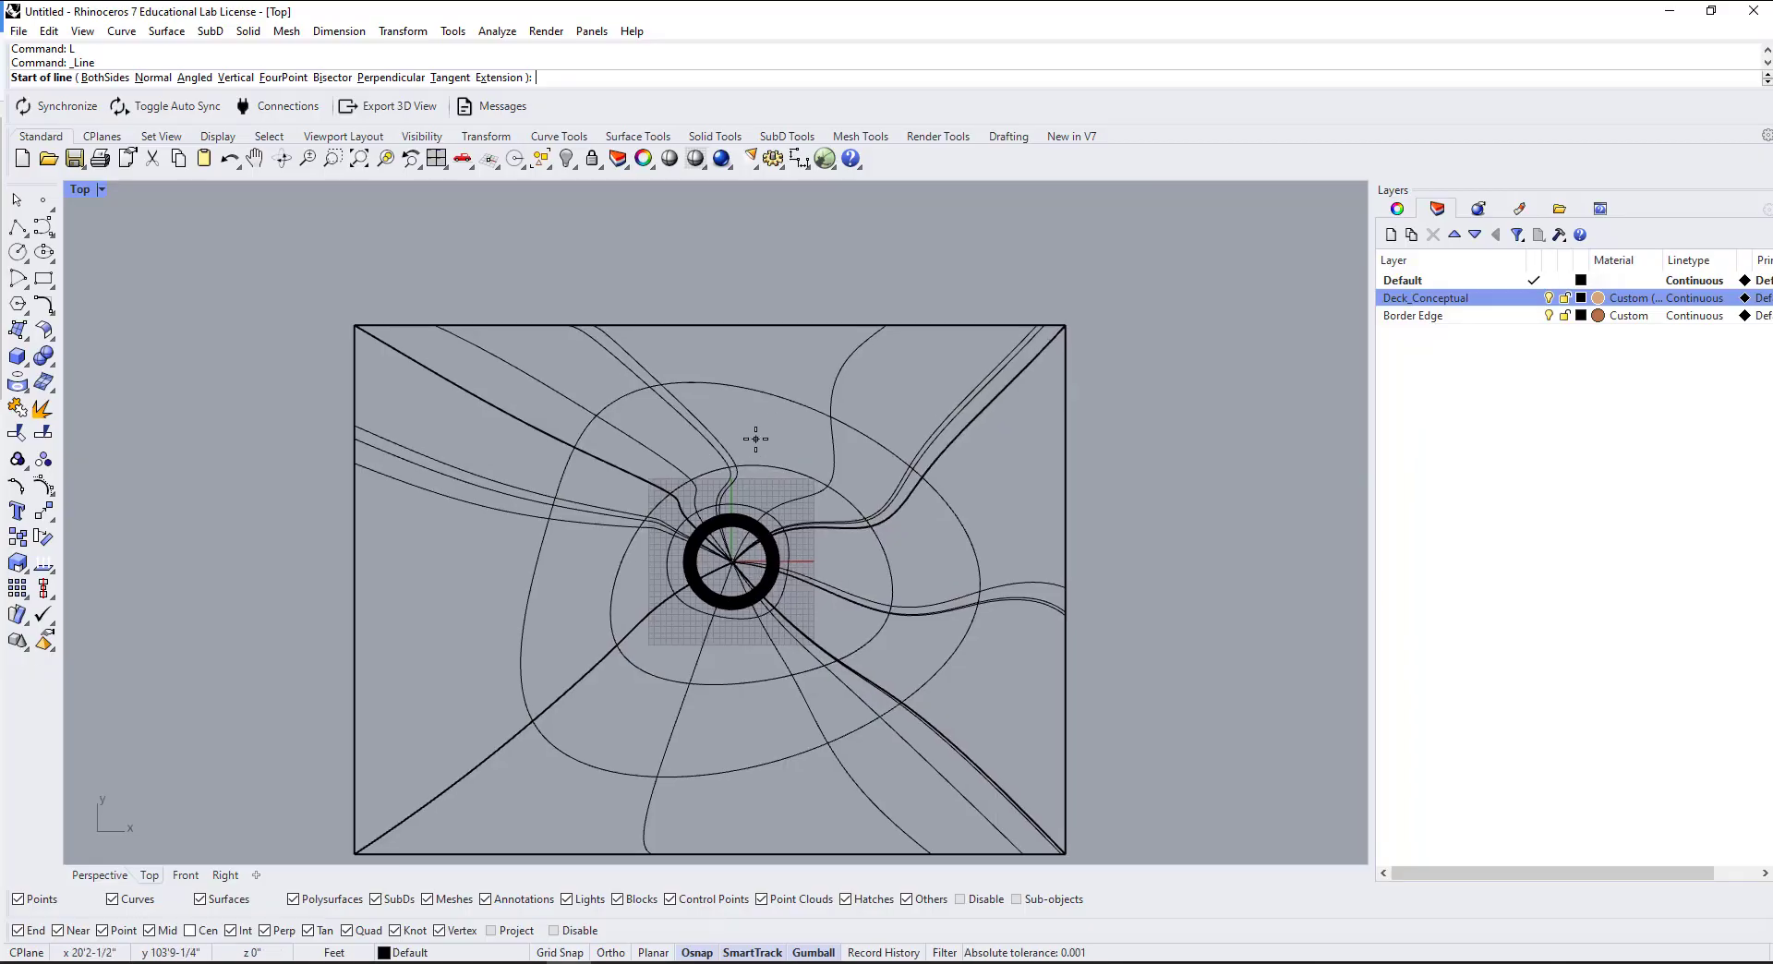
{"action": "left_click", "coordinate": [725, 265]}
{"action": "scroll", "coordinate": [724, 268], "scroll_direction": "down", "scroll_amount": 4}
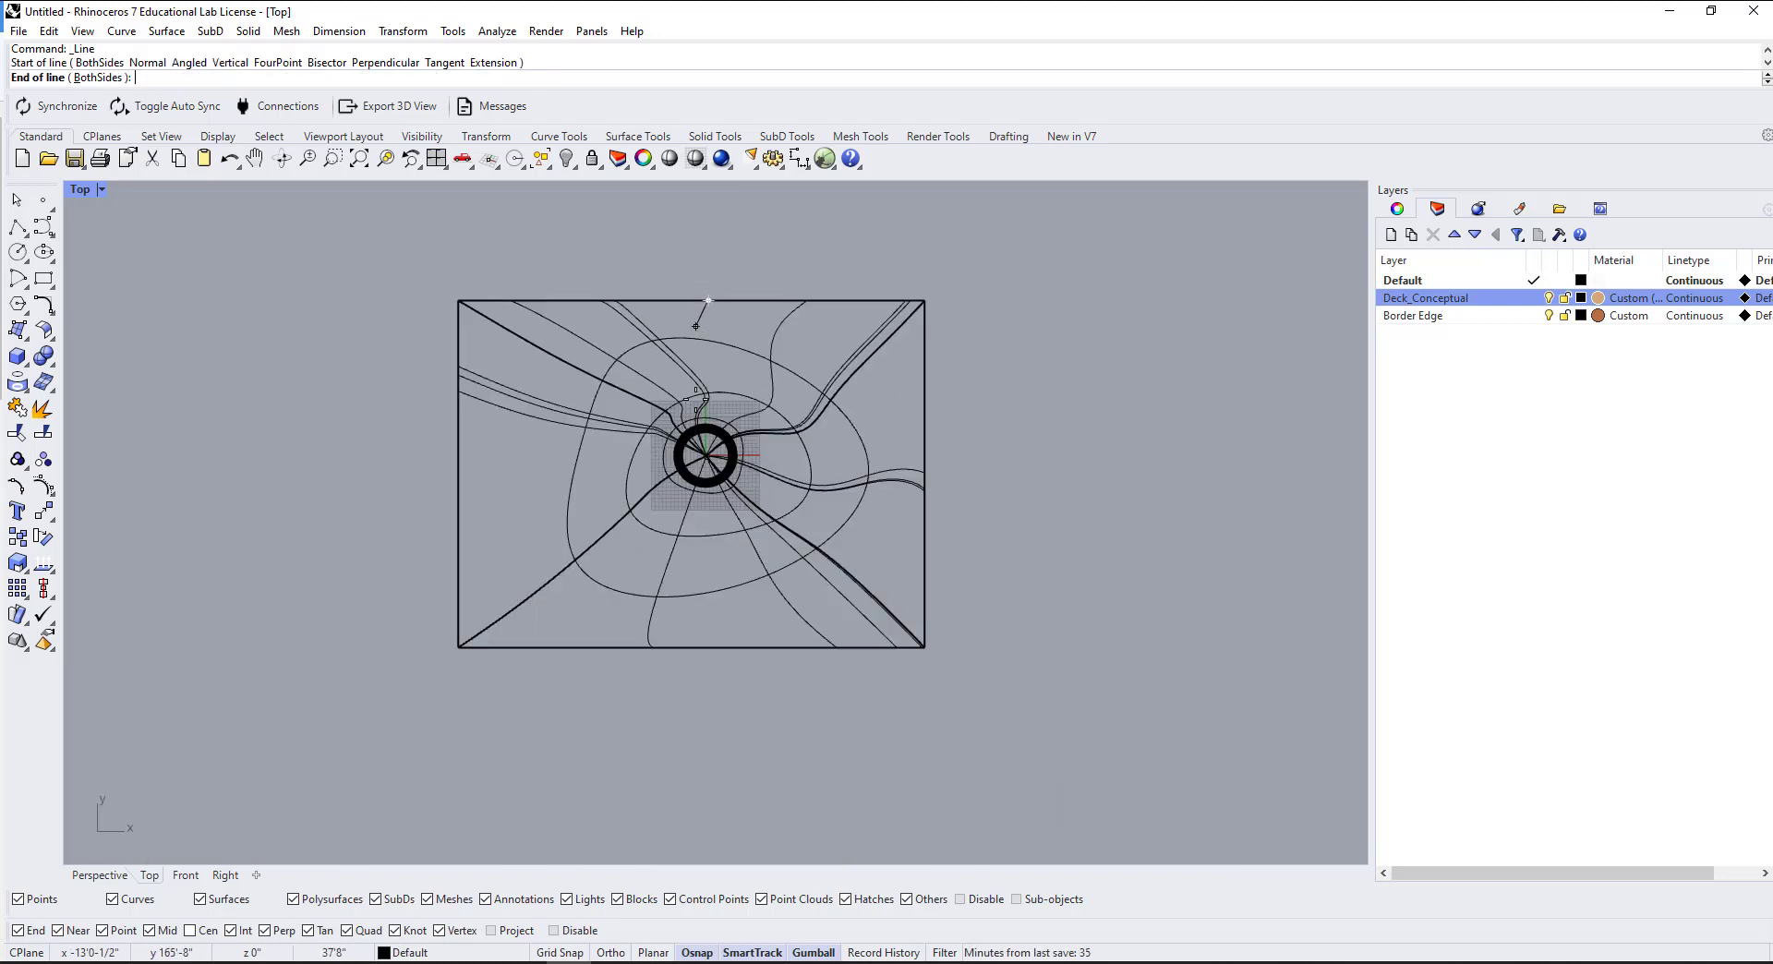
{"action": "left_click", "coordinate": [709, 725]}
{"action": "scroll", "coordinate": [706, 669], "scroll_direction": "up", "scroll_amount": 3}
Step: Select the vertical line, shift it slightly sideways, and duplicate it to form a pair of parallel lines across the ring
{"action": "left_click", "coordinate": [705, 816]}
{"action": "scroll", "coordinate": [768, 717], "scroll_direction": "up", "scroll_amount": 3}
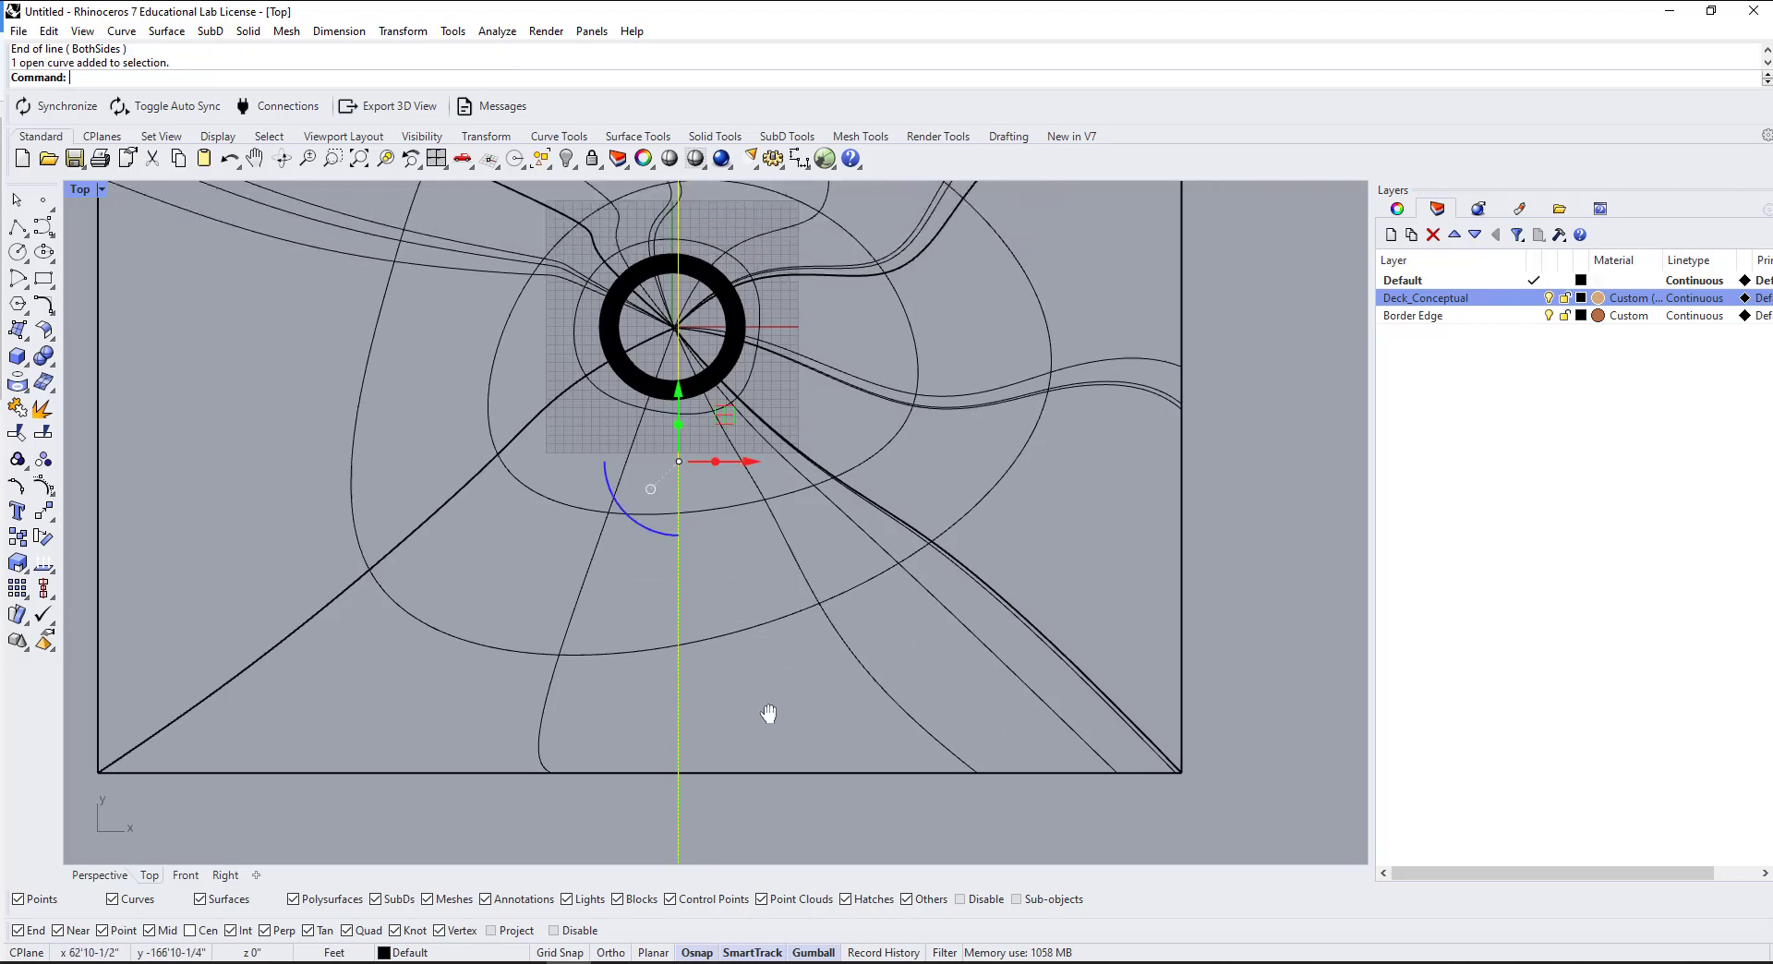
{"action": "left_click_drag", "start_coordinate": [693, 682], "coordinate": [685, 684]}
{"action": "right_click_drag", "start_coordinate": [733, 646], "coordinate": [733, 665]}
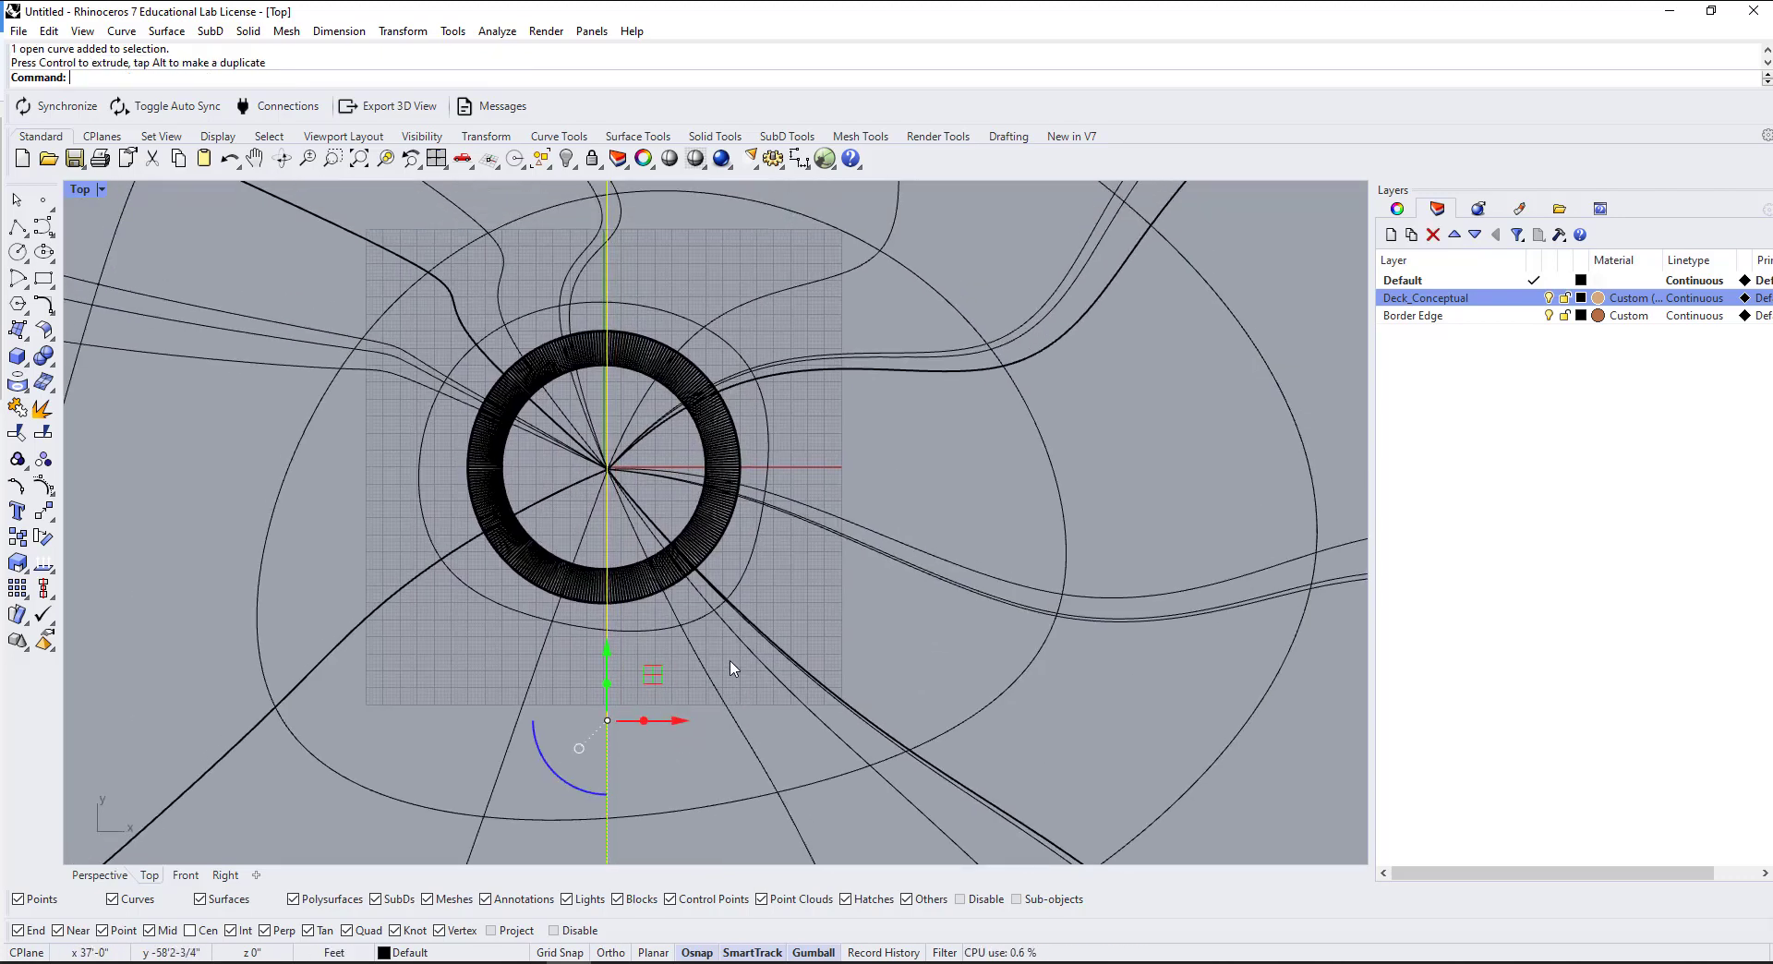
{"action": "type", "text": "O"}
{"action": "key", "text": "Return"}
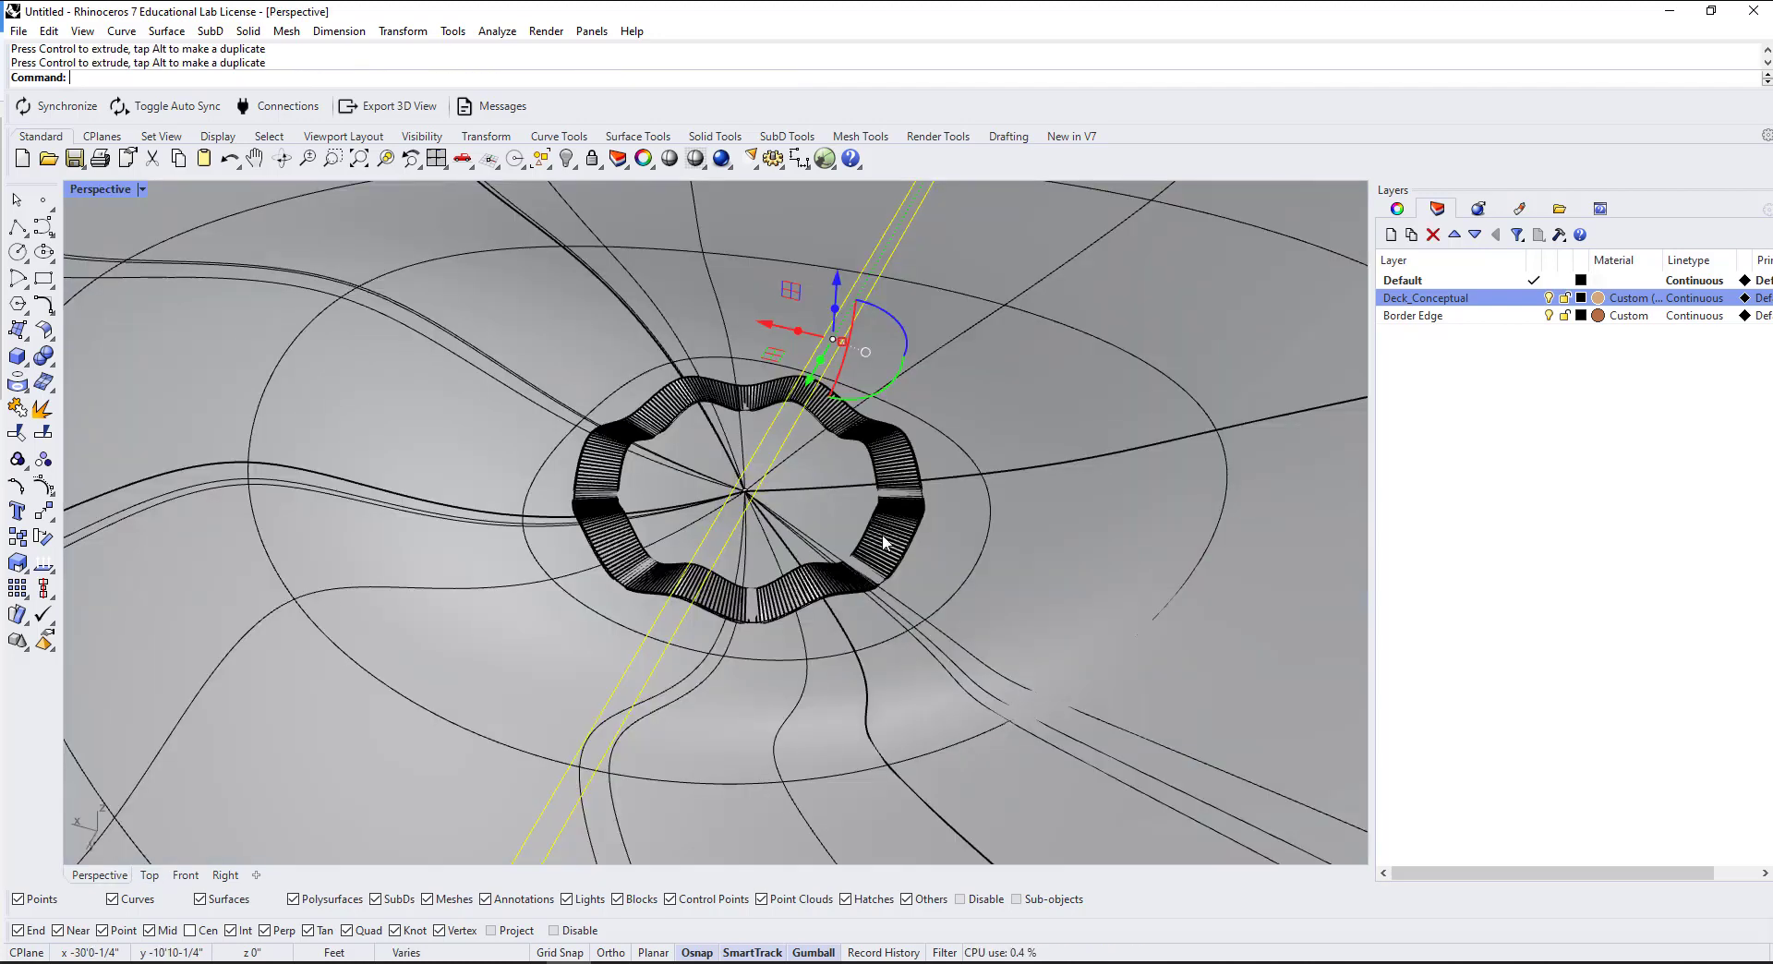
Step: Make a copy of the two parallel lines rotated 90 degrees about the vertical axis
{"action": "mouse_move", "coordinate": [862, 518]}
{"action": "right_mouse_down"}
{"action": "mouse_move", "coordinate": [692, 408]}
{"action": "mouse_move", "coordinate": [589, 429]}
{"action": "mouse_move", "coordinate": [848, 528]}
{"action": "right_mouse_up"}
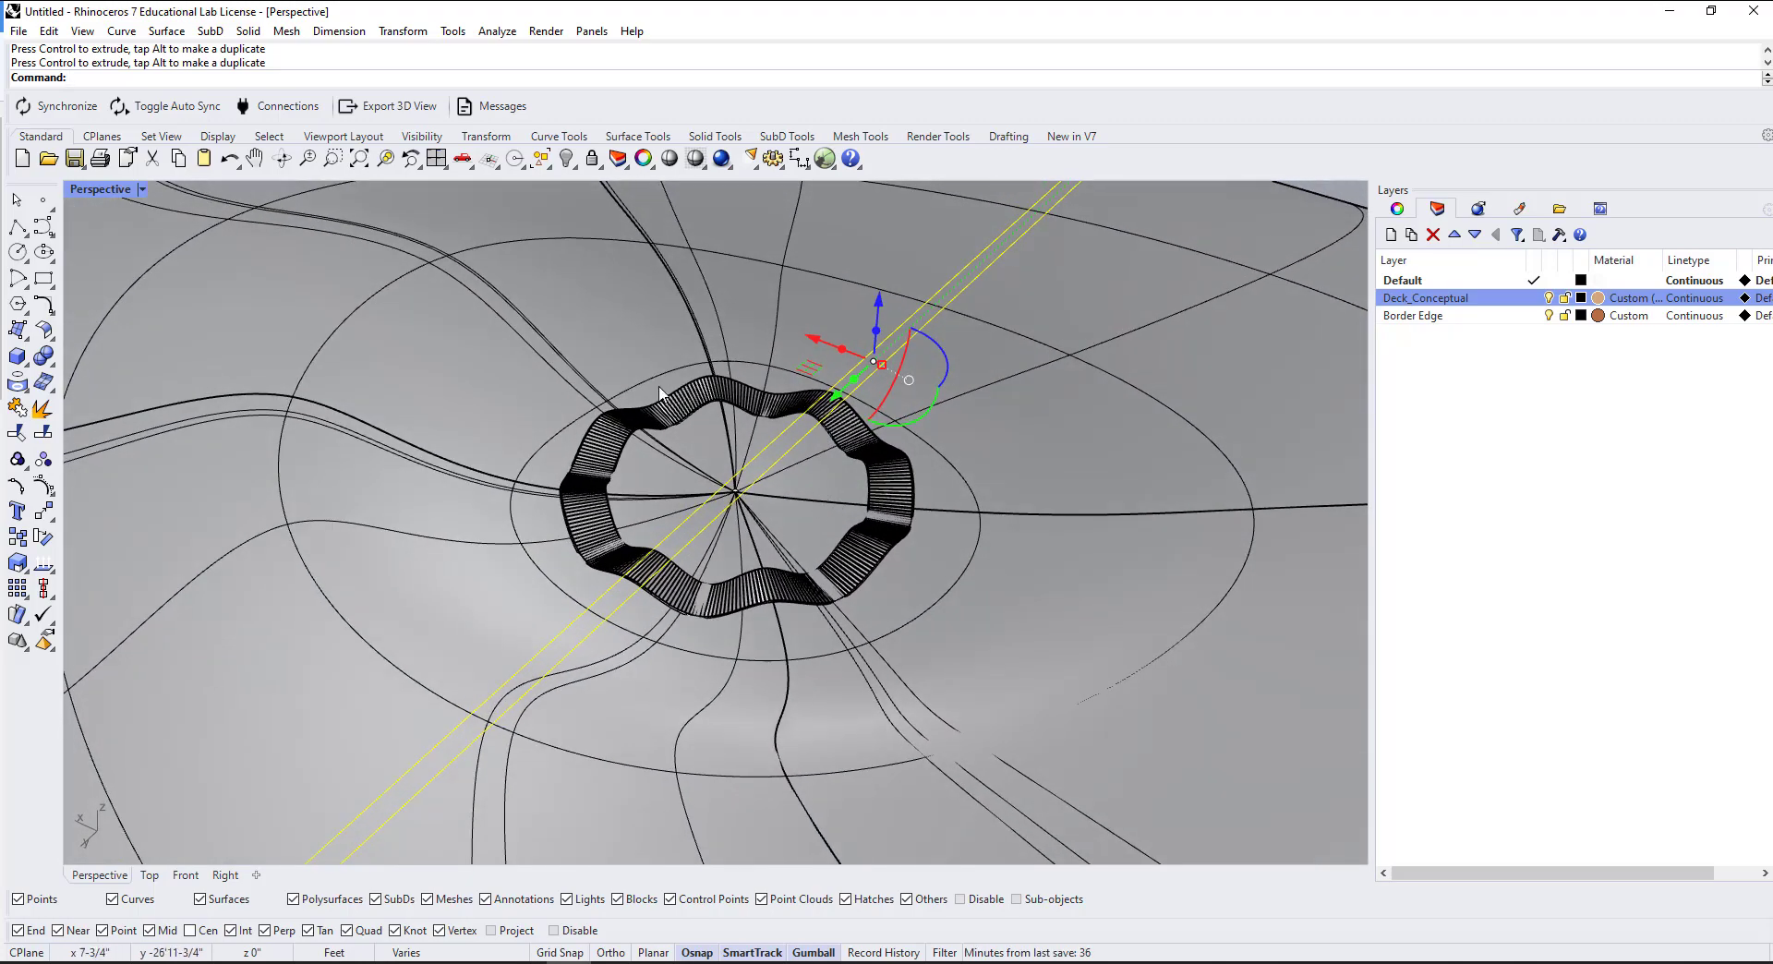
{"action": "mouse_move", "coordinate": [957, 680]}
{"action": "right_mouse_down"}
{"action": "mouse_move", "coordinate": [662, 496]}
{"action": "mouse_move", "coordinate": [656, 527]}
{"action": "right_mouse_up"}
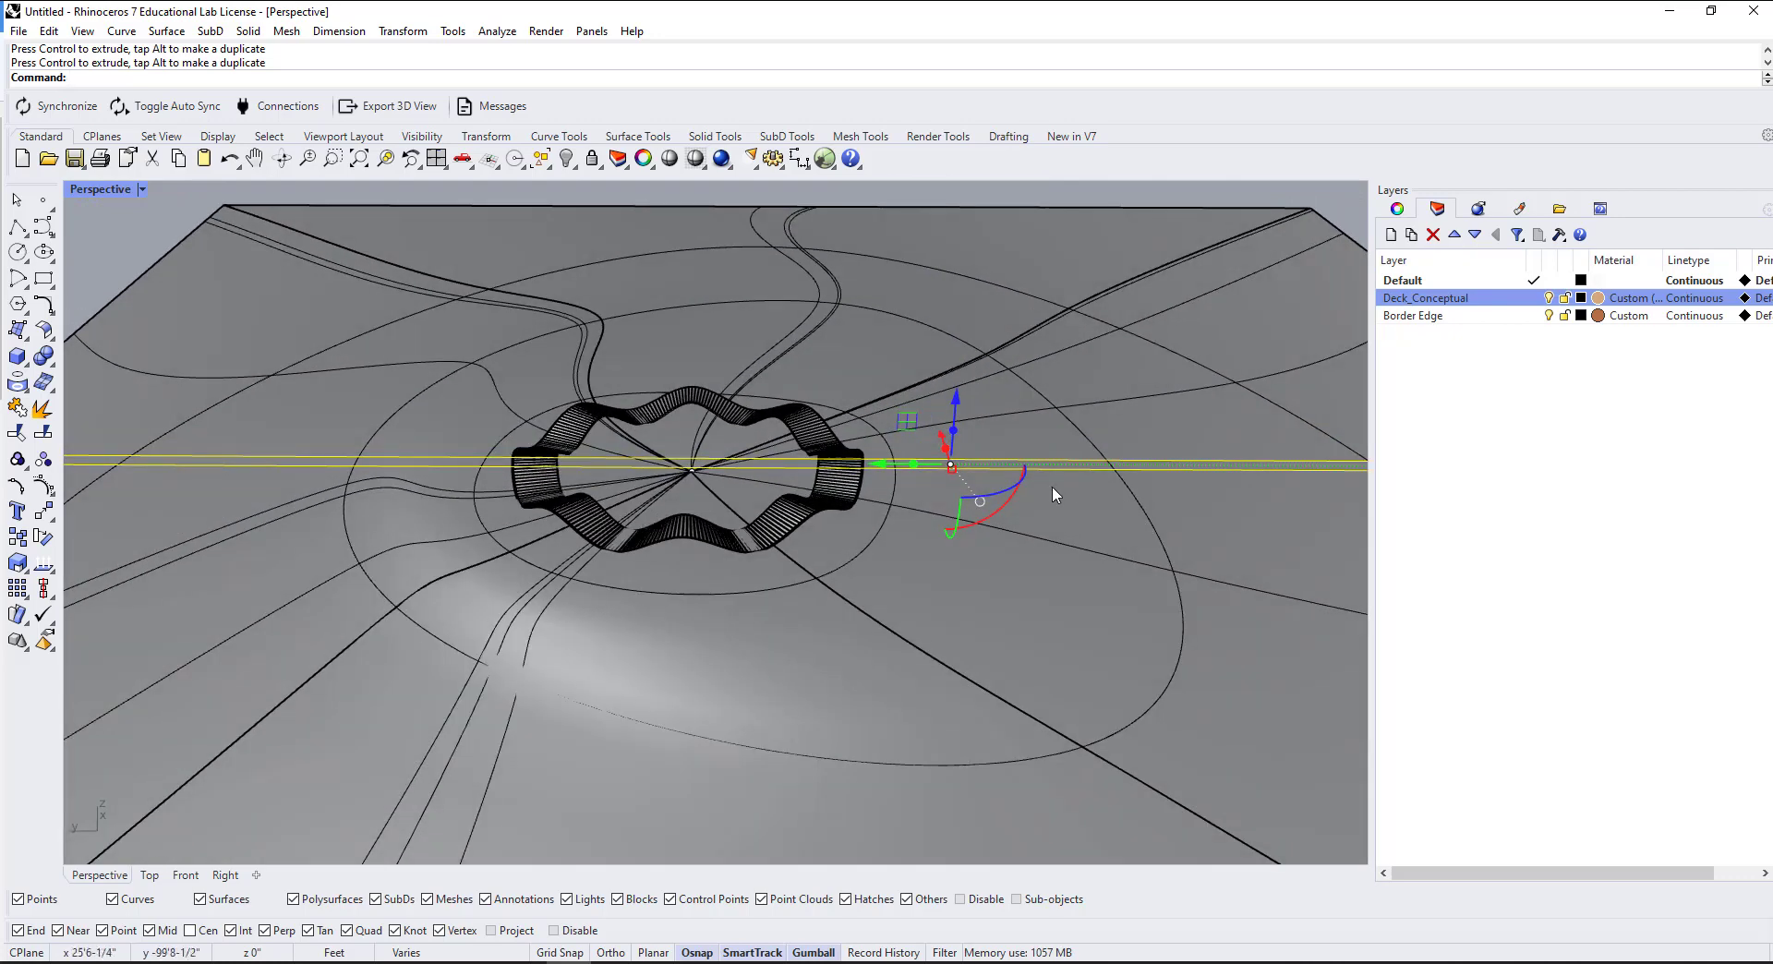
{"action": "left_click", "coordinate": [1013, 497]}
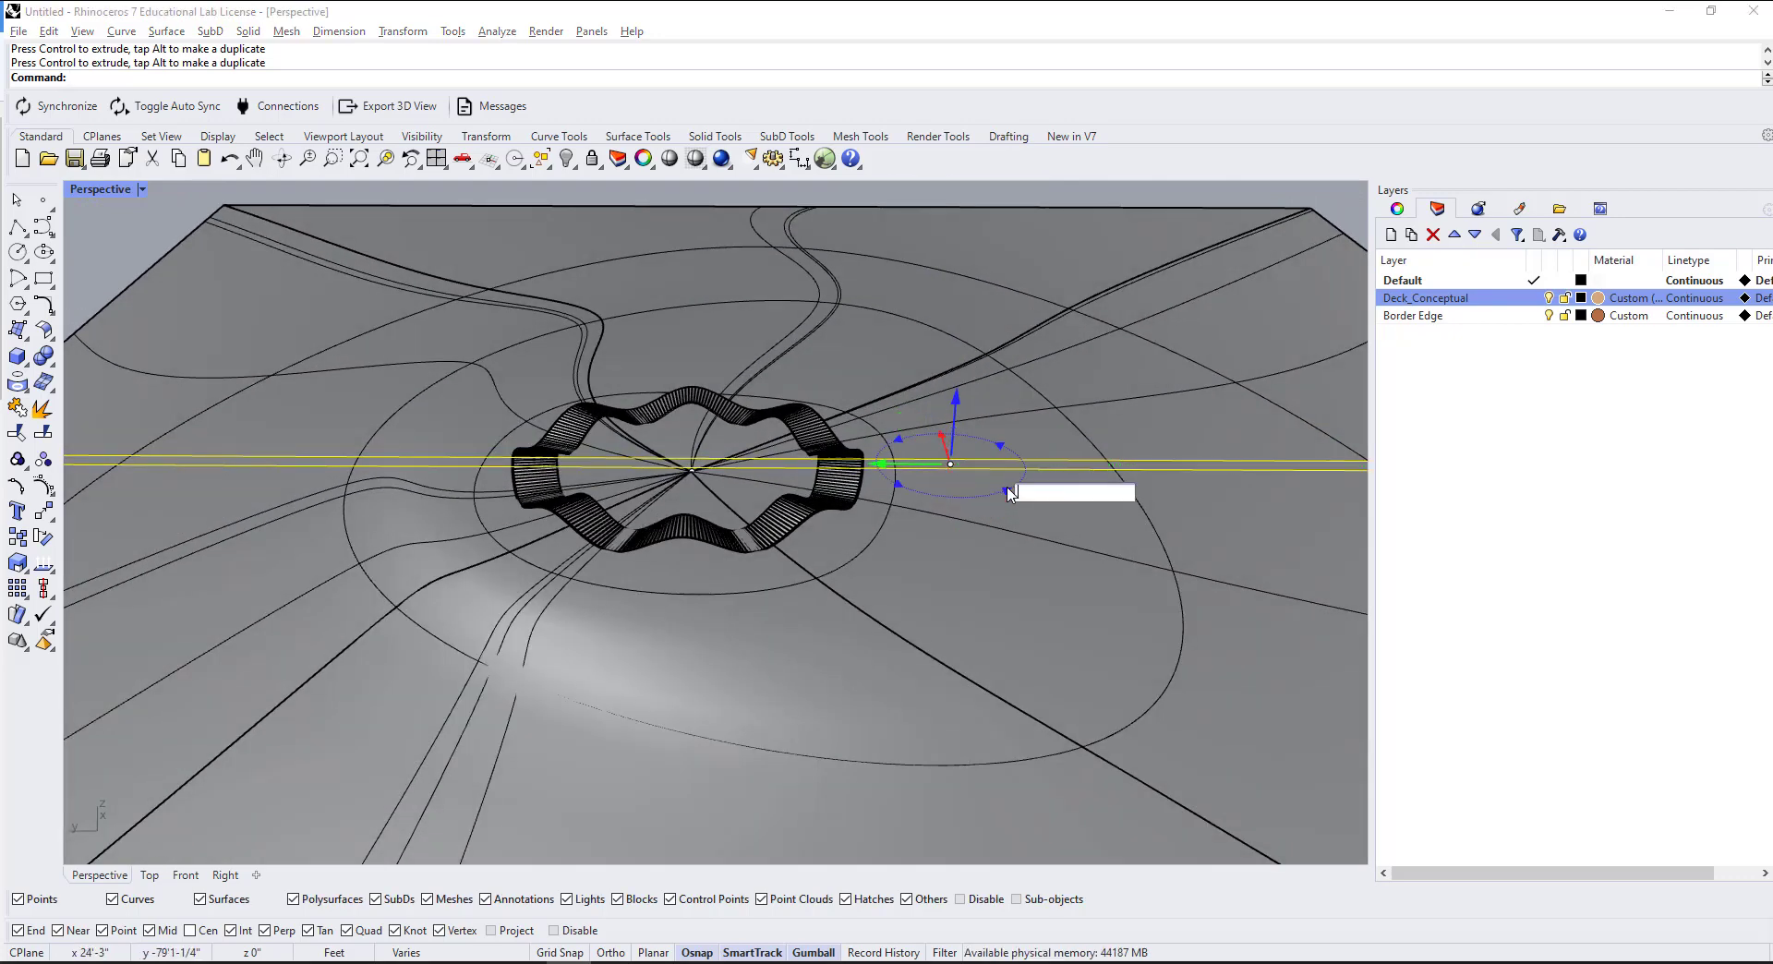
{"action": "type", "text": "90"}
{"action": "key", "text": "Return"}
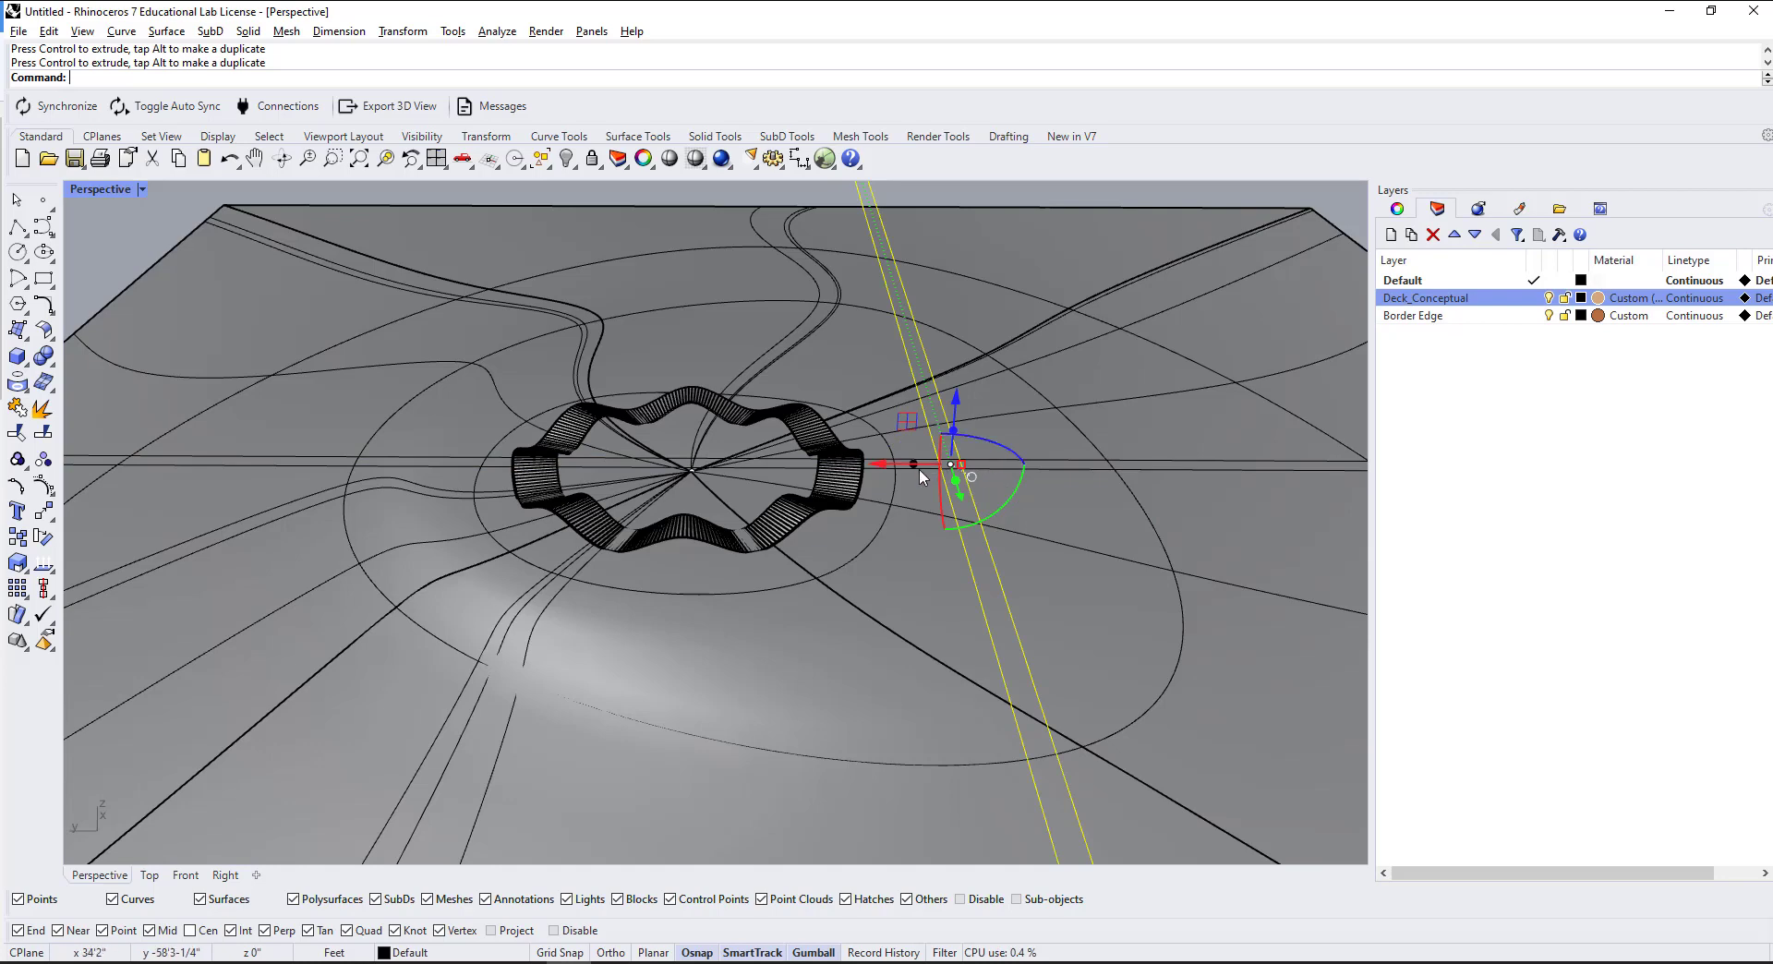
Step: Move the rotated pair of lines to cross the original pair at the ring's centre, and deselect them
{"action": "left_click_drag", "start_coordinate": [895, 464], "coordinate": [645, 479]}
{"action": "right_click_drag", "start_coordinate": [645, 480], "coordinate": [746, 565]}
{"action": "left_click", "coordinate": [149, 874]}
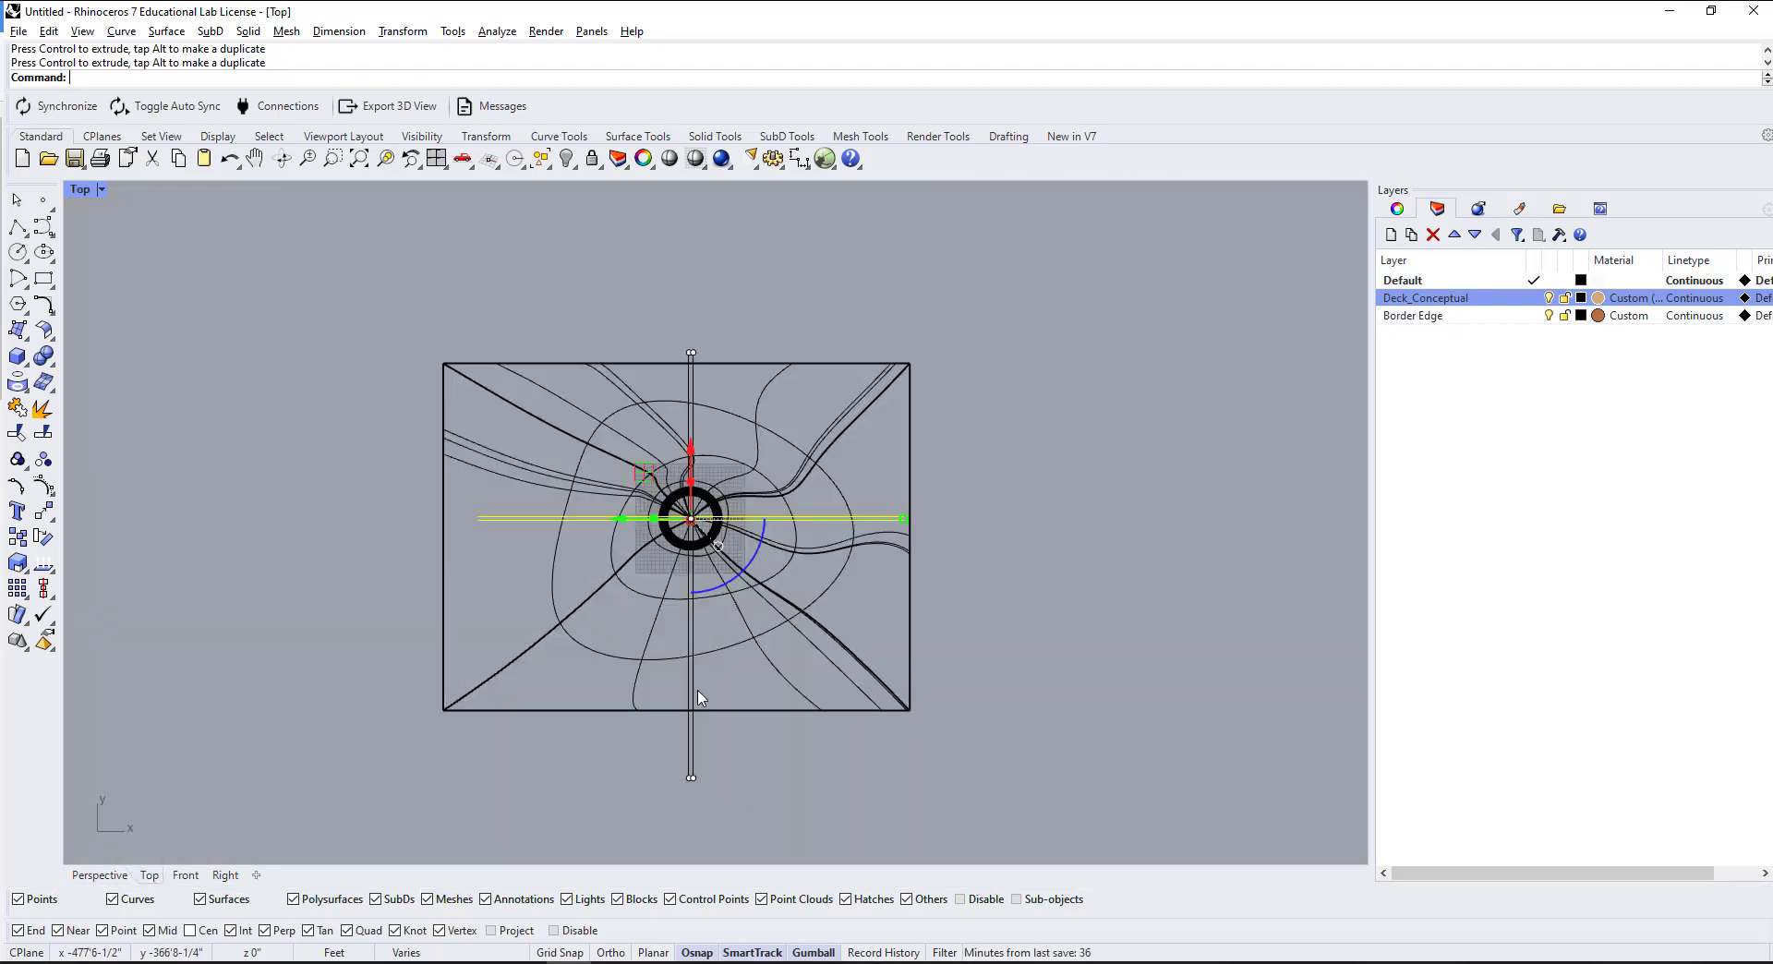
{"action": "scroll", "coordinate": [727, 587], "scroll_direction": "up", "scroll_amount": 8}
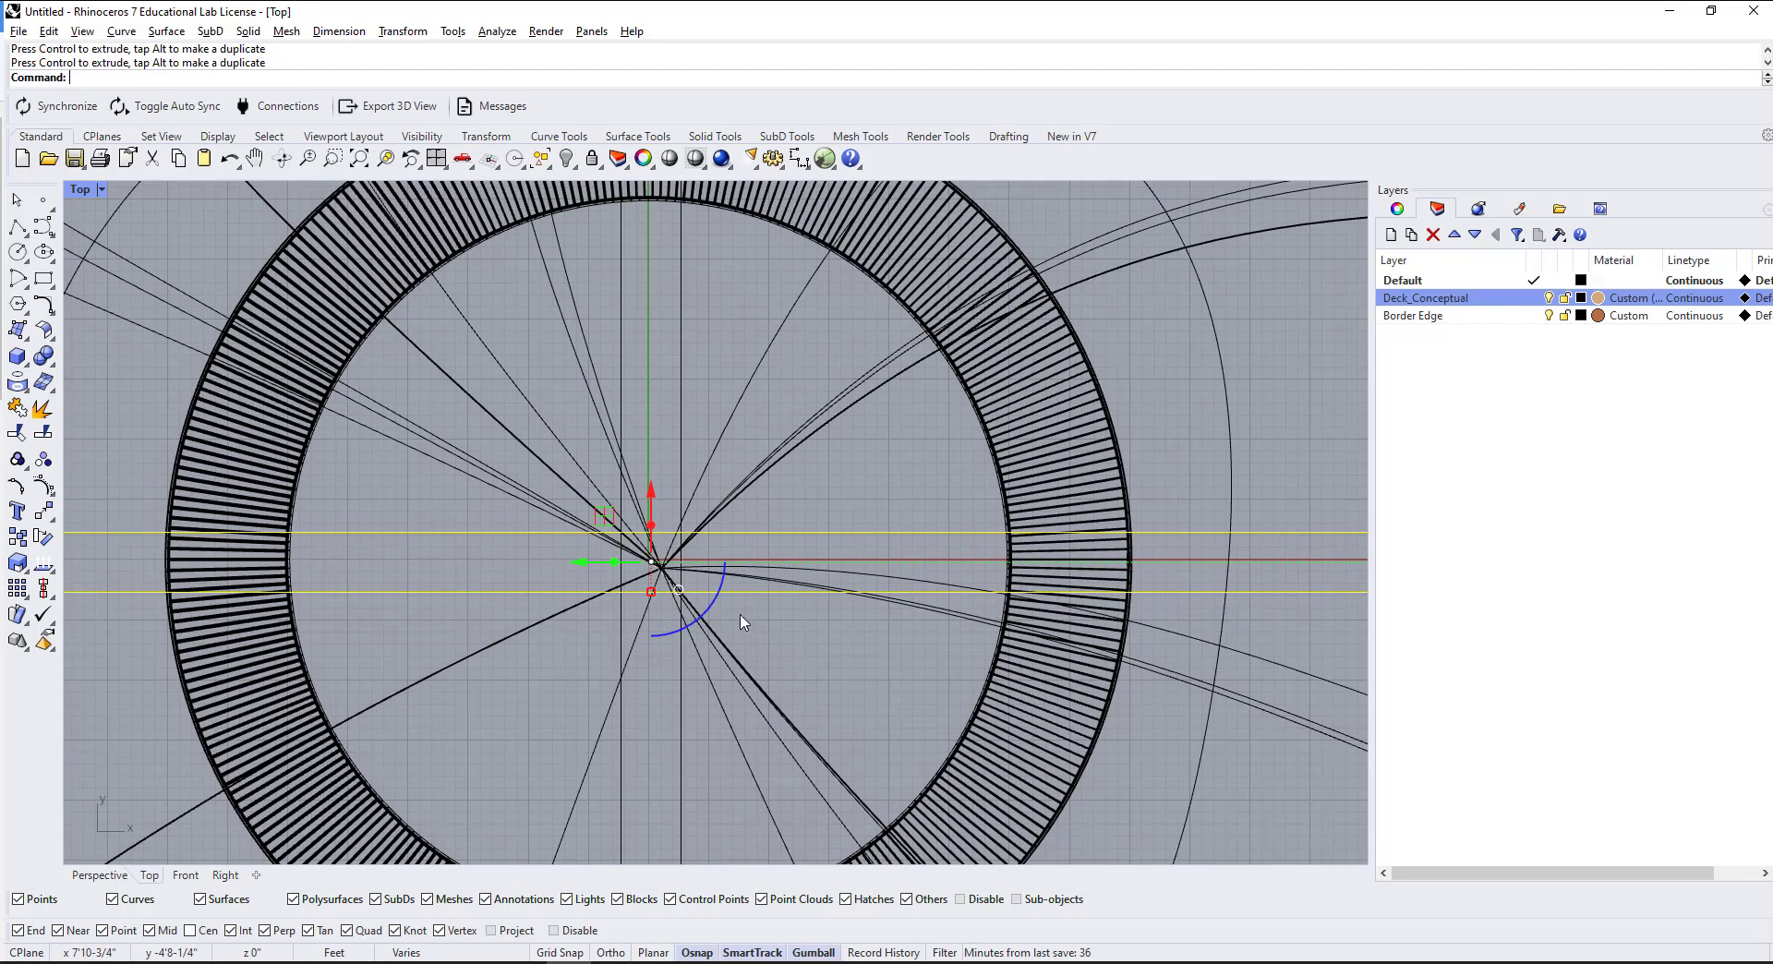
{"action": "key", "text": "Escape"}
Step: Hide the lofted surface together with the two horizontal lines, and show all hidden objects again
{"action": "scroll", "coordinate": [697, 594], "scroll_direction": "up", "scroll_amount": 5}
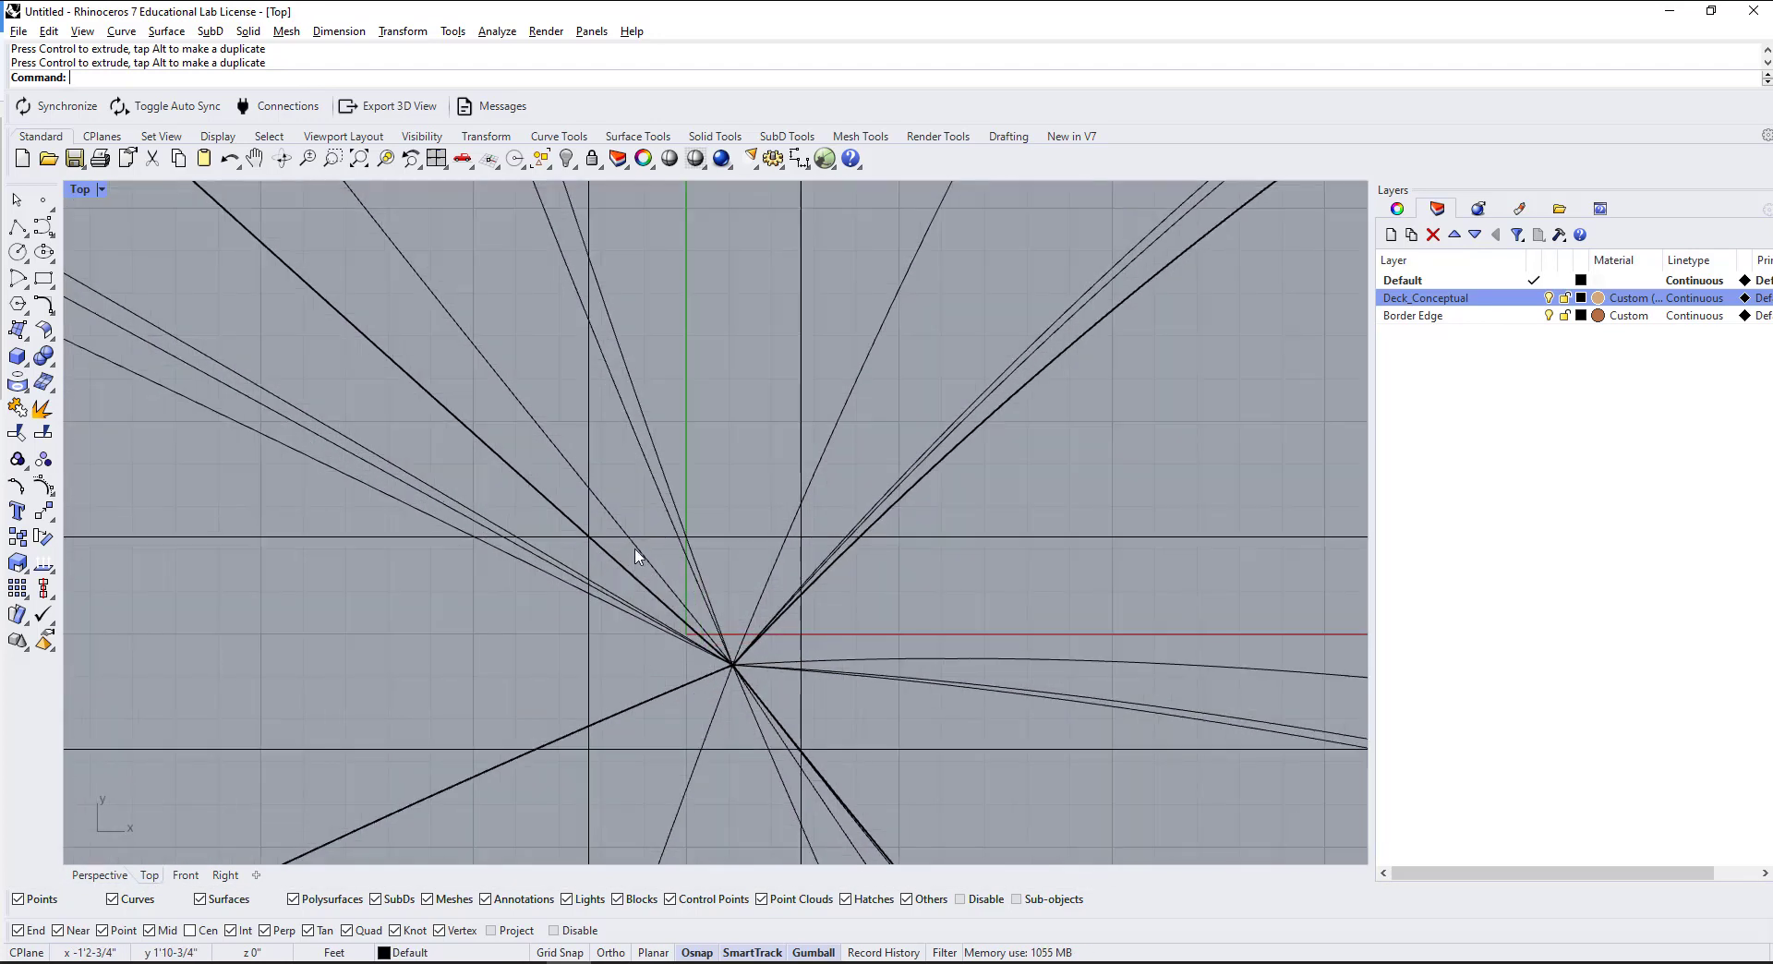
{"action": "key", "text": "ctrl+t"}
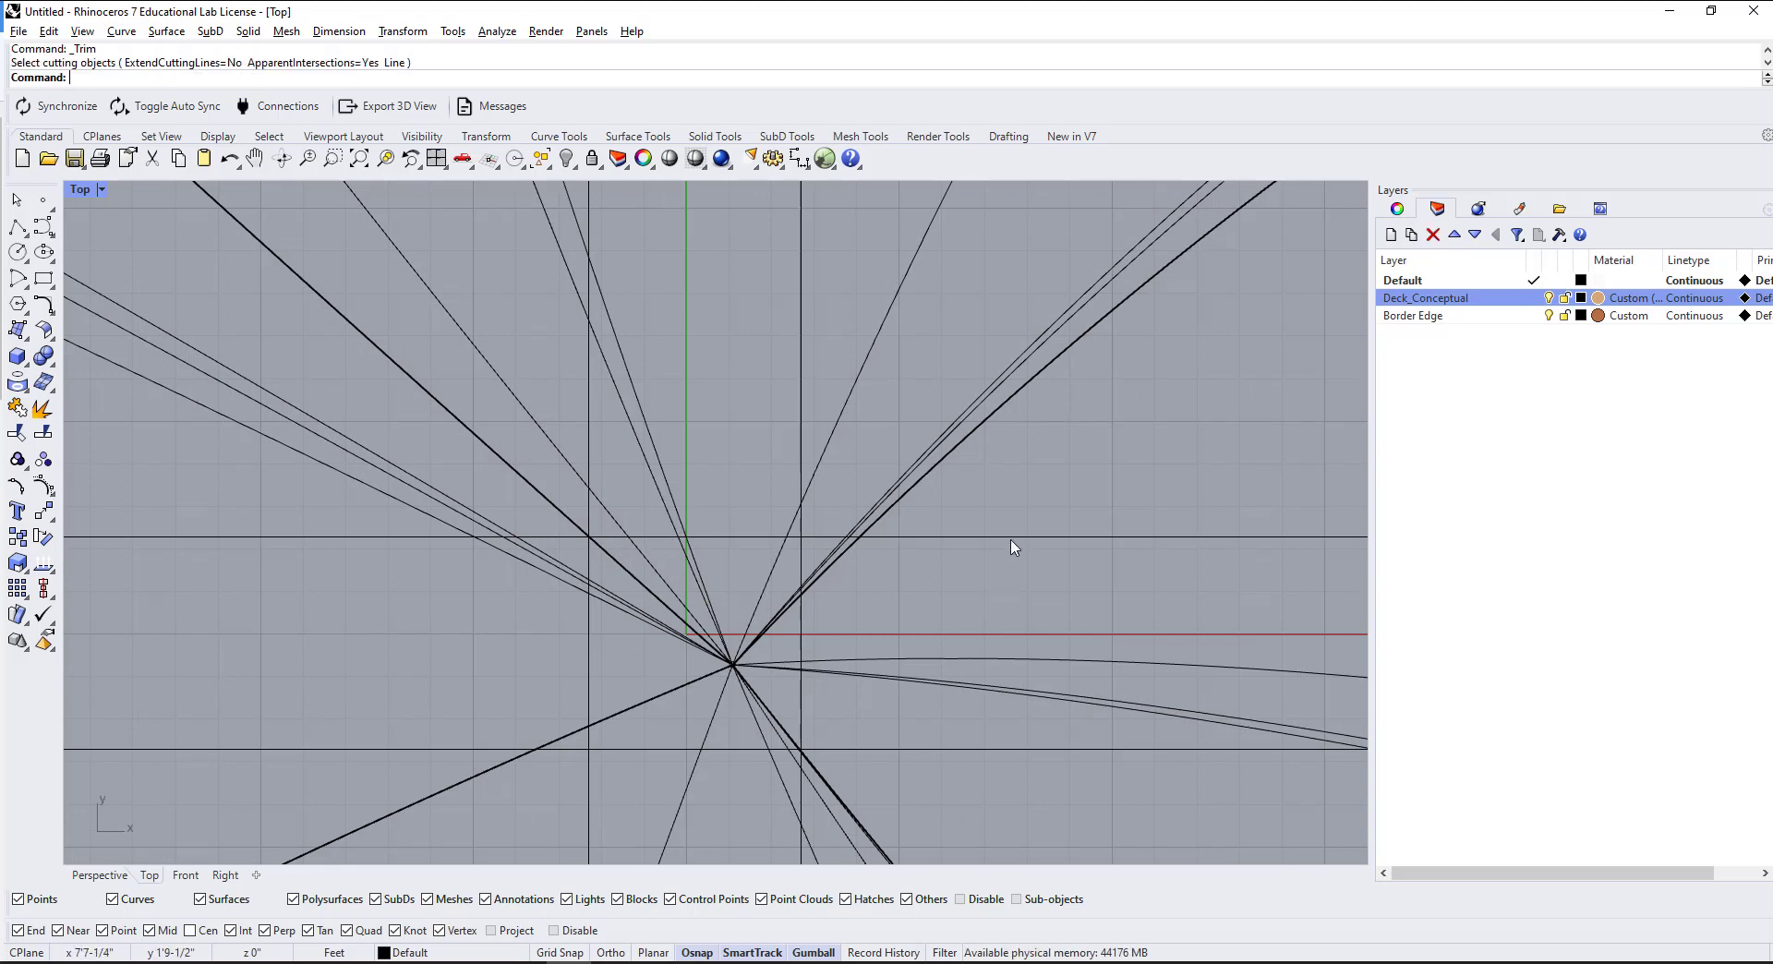
{"action": "left_click_drag", "start_coordinate": [1006, 759], "coordinate": [1005, 761]}
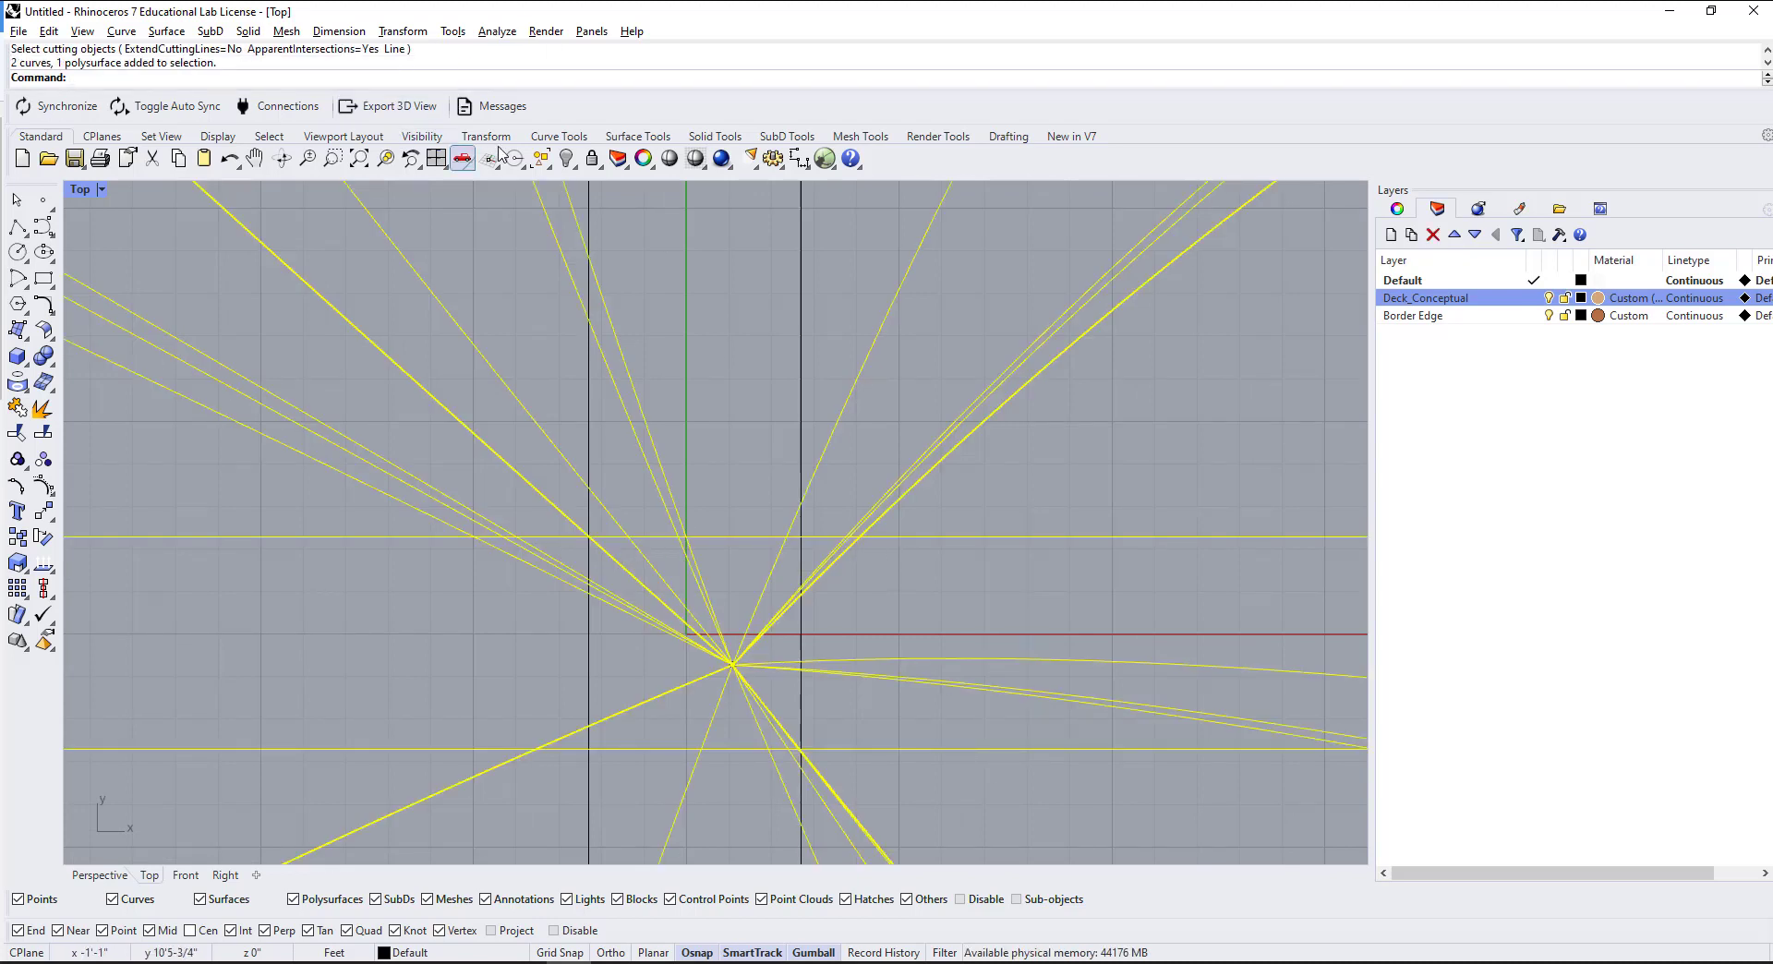
{"action": "left_click", "coordinate": [566, 158]}
{"action": "right_click_drag", "start_coordinate": [777, 482], "coordinate": [792, 450]}
{"action": "scroll", "coordinate": [792, 449], "scroll_direction": "down", "scroll_amount": 8}
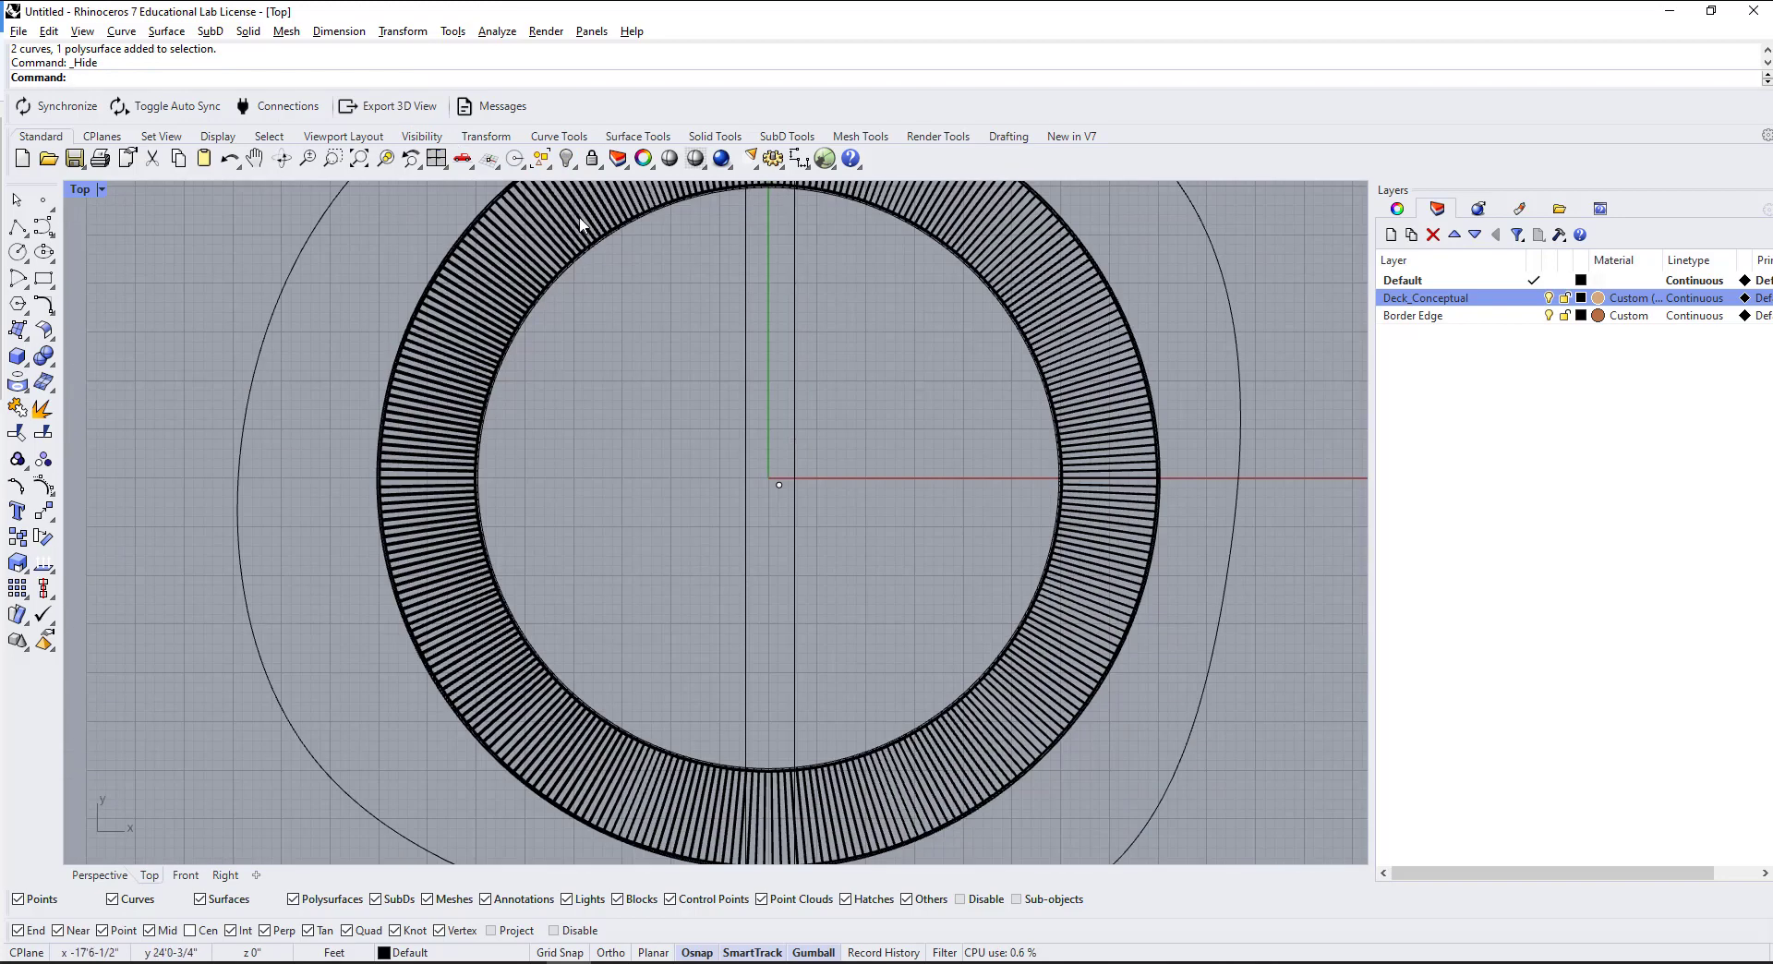
{"action": "left_click", "coordinate": [547, 163]}
{"action": "right_click", "coordinate": [569, 157]}
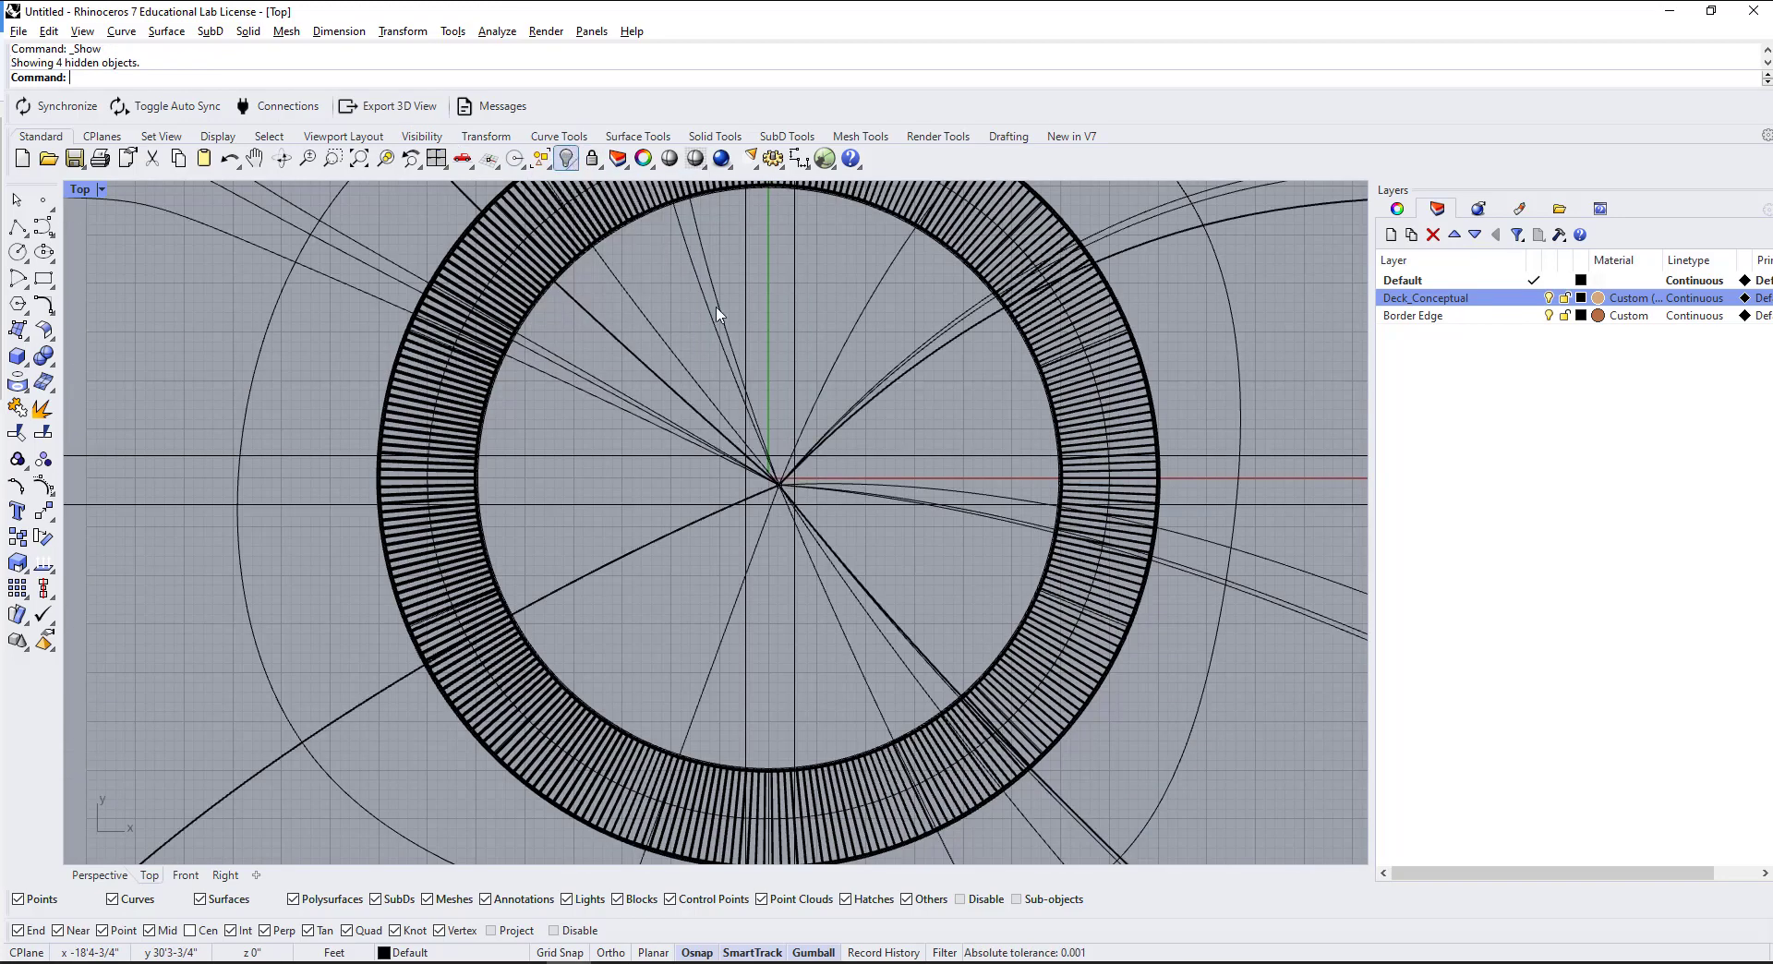
Step: Hide only the lofted surface, and select the four crossing lines together with the centre point
{"action": "left_click", "coordinate": [885, 360]}
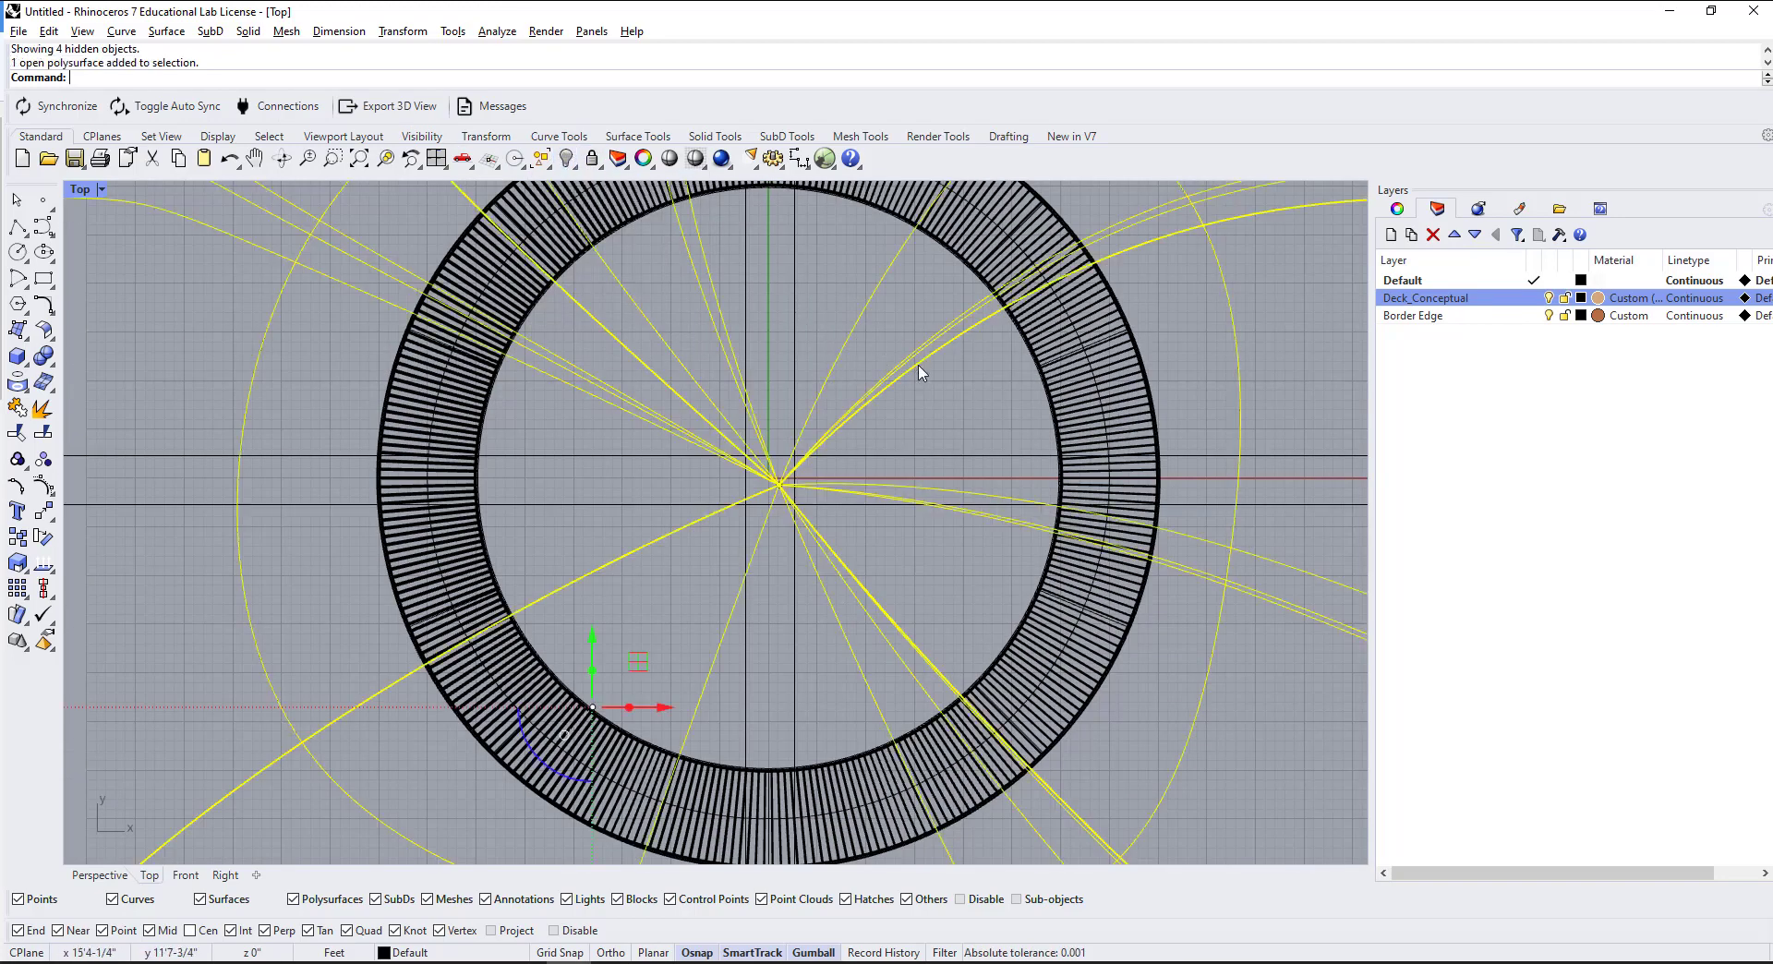
{"action": "left_click", "coordinate": [566, 158]}
{"action": "right_click_drag", "start_coordinate": [912, 444], "coordinate": [866, 462]}
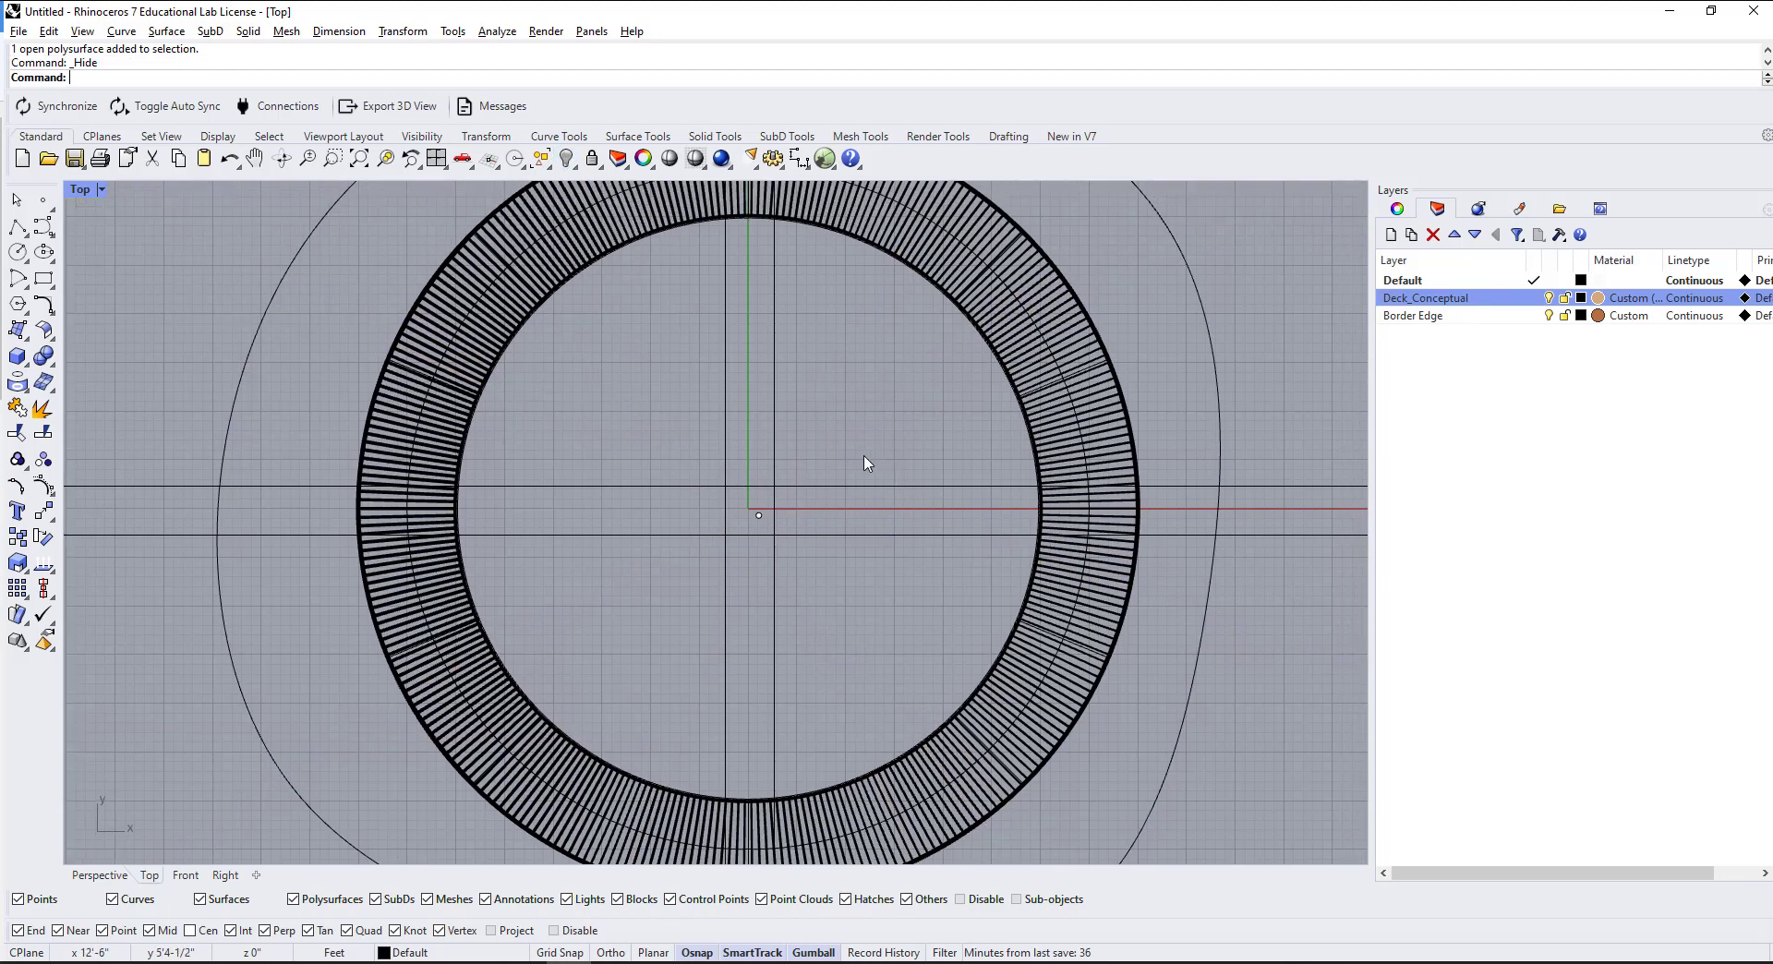
{"action": "left_click_drag", "start_coordinate": [825, 470], "coordinate": [654, 614]}
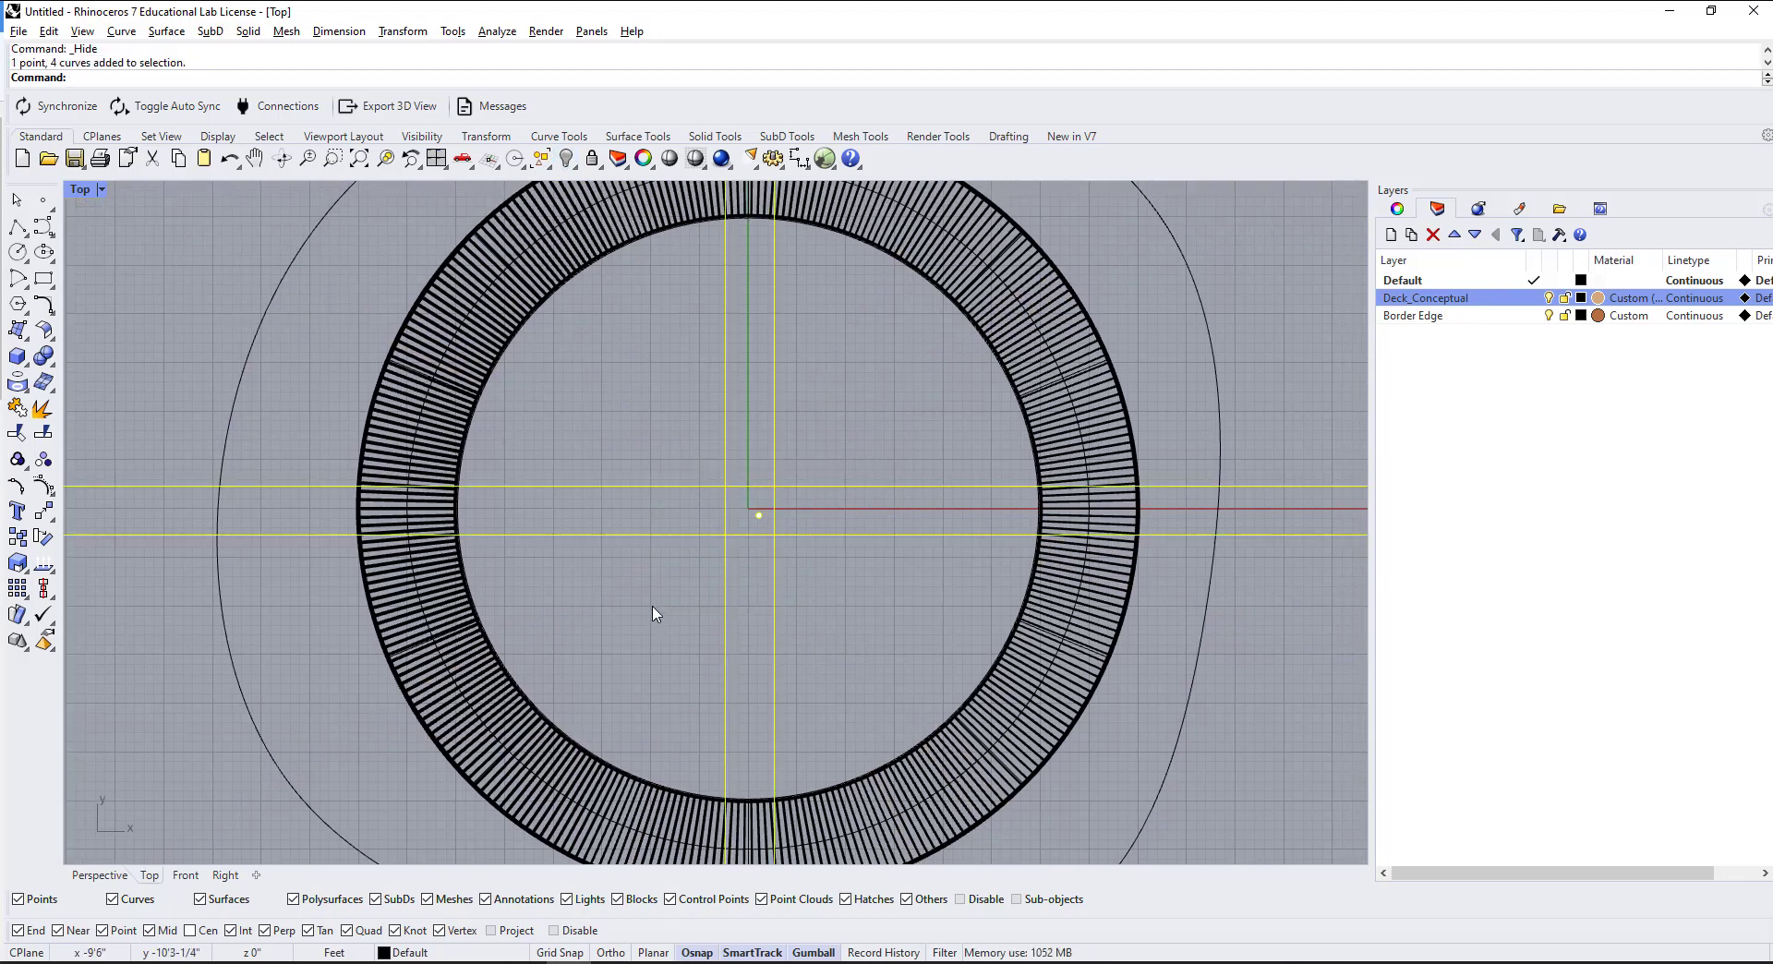
Step: Trim the segments of the four crossing lines inside their central intersection, leaving an open crossroads
{"action": "type", "text": "trim"}
{"action": "key", "text": "Return"}
{"action": "scroll", "coordinate": [724, 503], "scroll_direction": "up", "scroll_amount": 5}
{"action": "left_click_drag", "start_coordinate": [791, 438], "coordinate": [759, 679]}
{"action": "key", "text": "Return"}
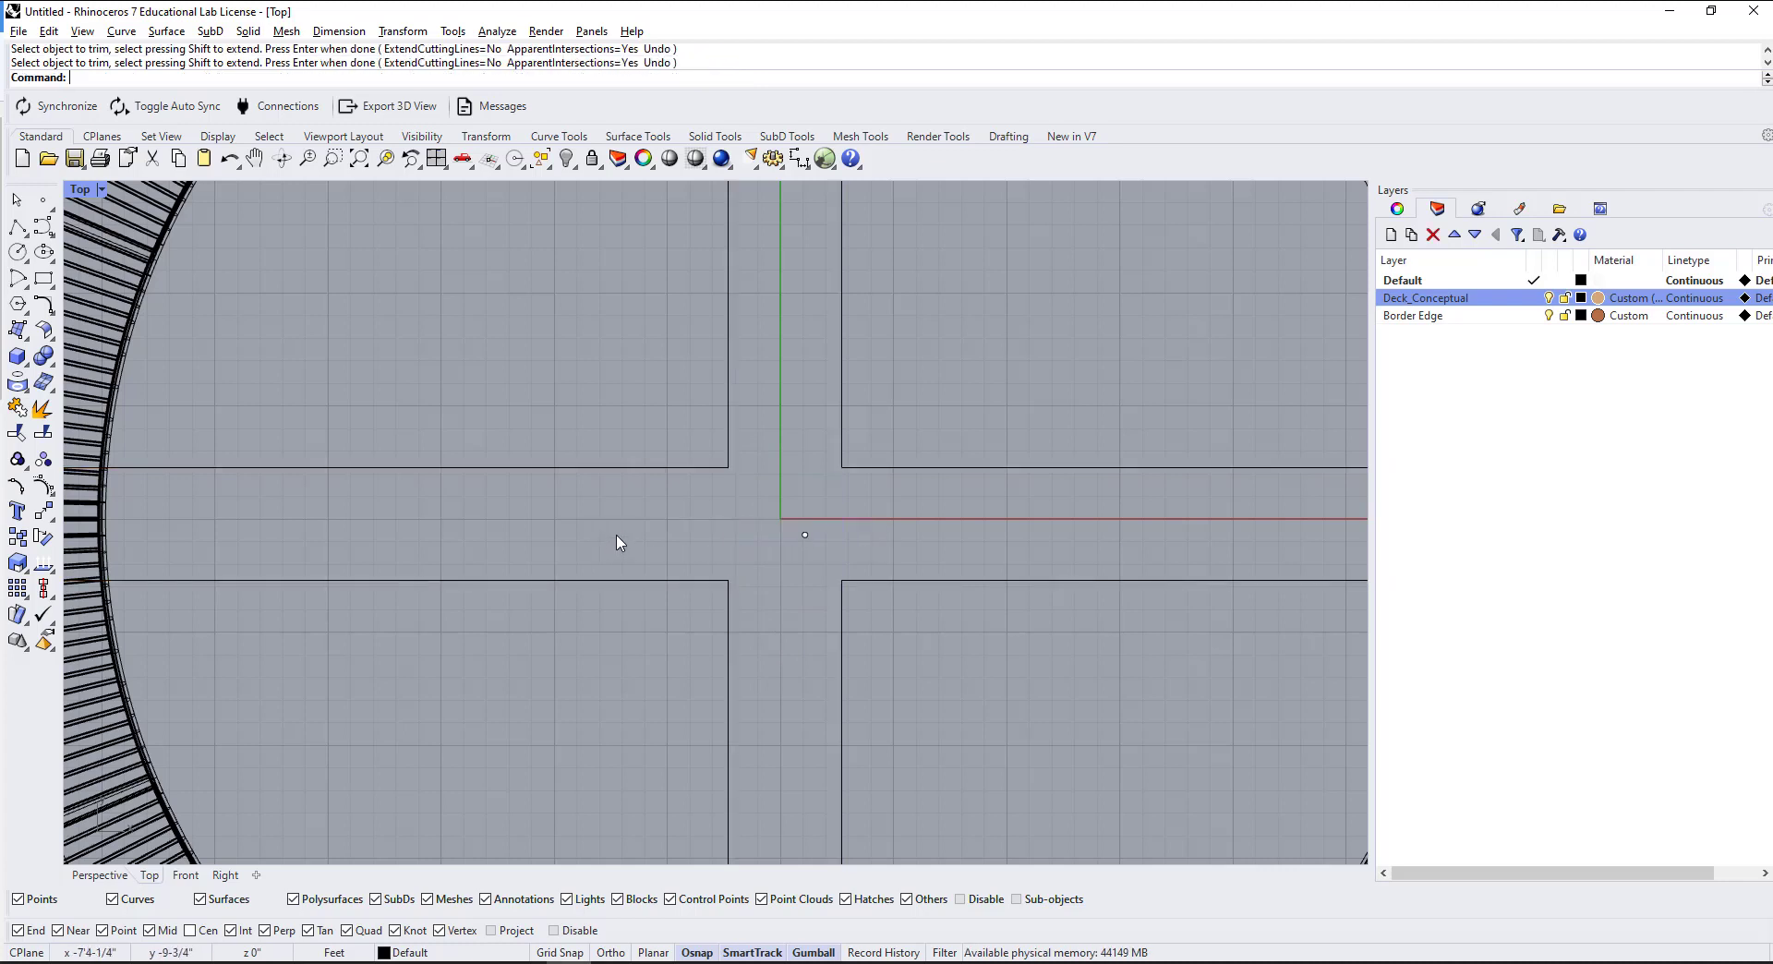
Step: Fillet the upper-left corner of the crossroads with a 10' radius
{"action": "type", "text": "fillet"}
{"action": "key", "text": "Return"}
{"action": "type", "text": "r"}
{"action": "key", "text": "Return"}
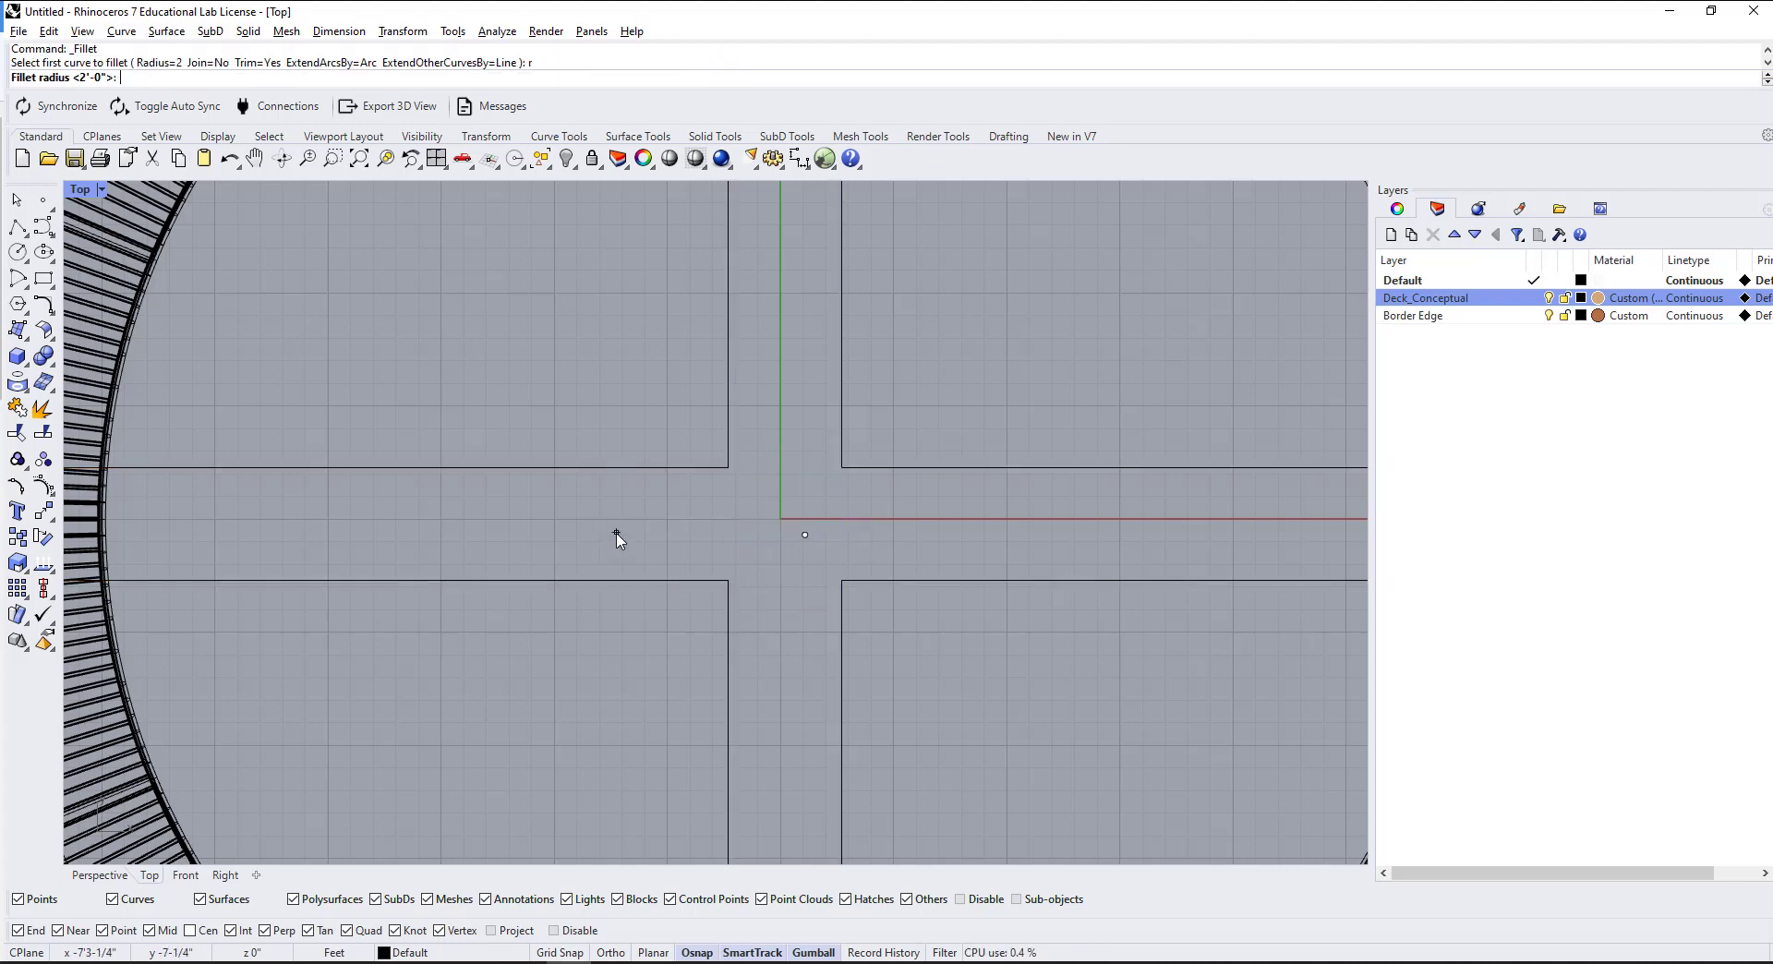
{"action": "type", "text": "10'"}
{"action": "key", "text": "Return"}
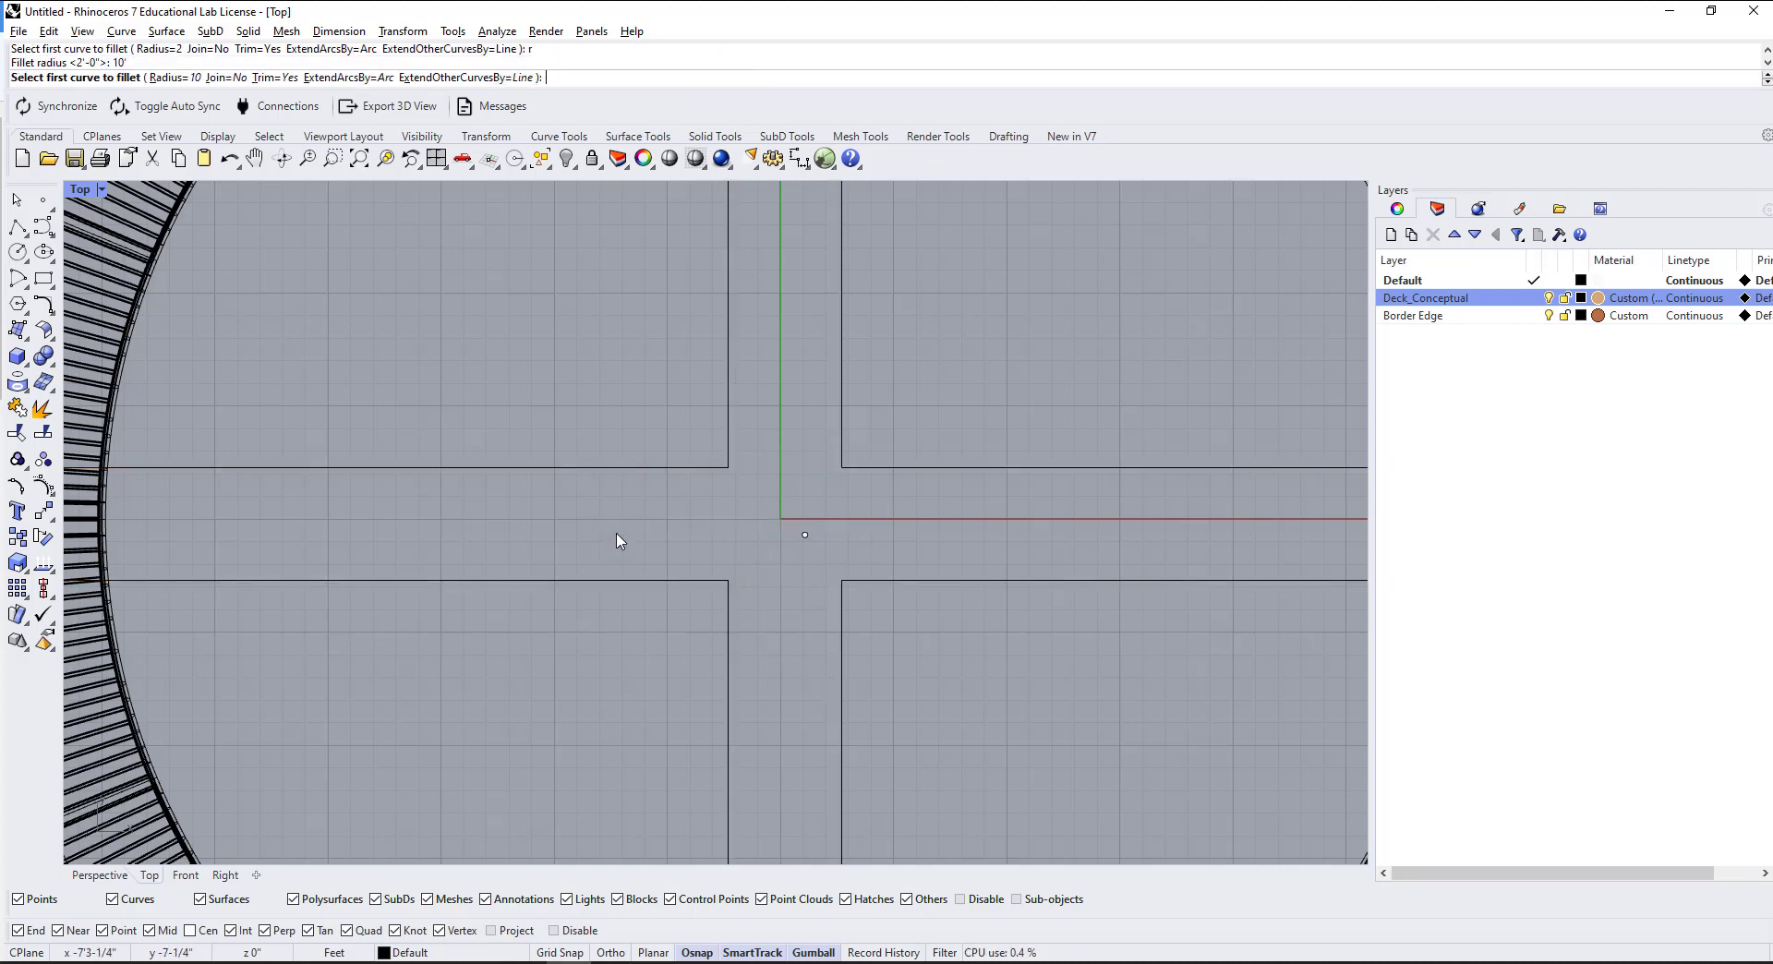
{"action": "left_click", "coordinate": [636, 469]}
{"action": "left_click", "coordinate": [735, 415]}
Step: Fillet the other three corners of the crossroads with the same 10' radius
{"action": "key", "text": "Return"}
{"action": "left_click", "coordinate": [843, 375]}
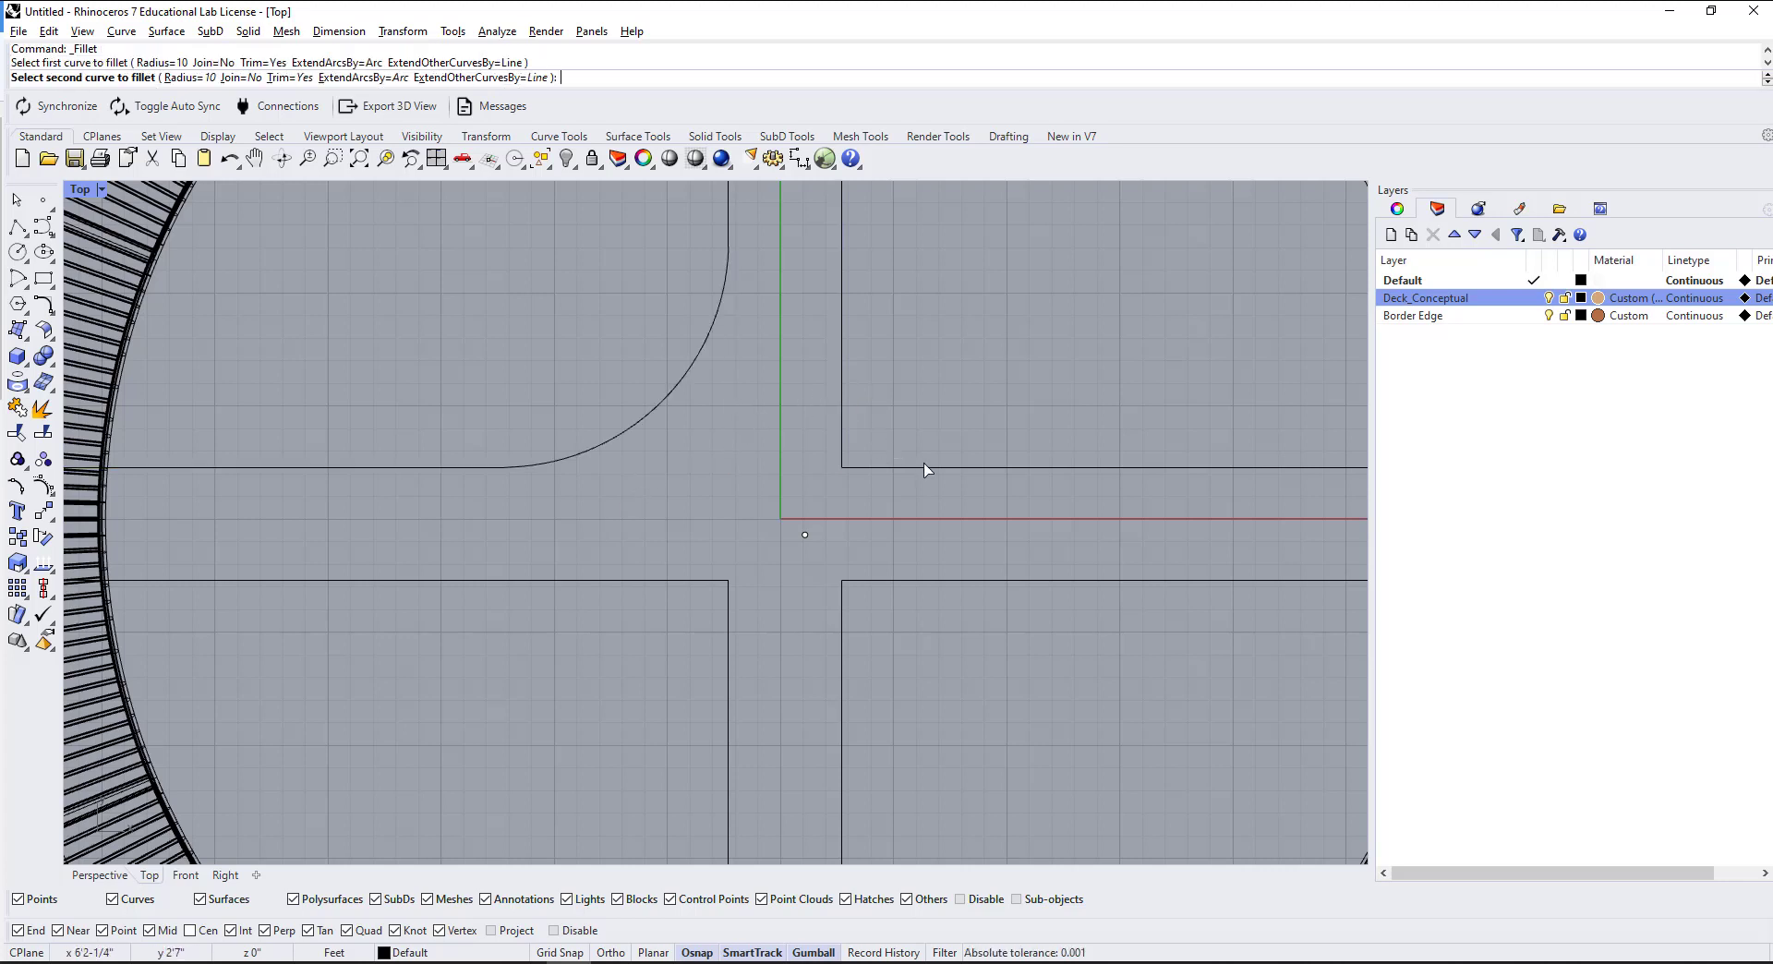
{"action": "left_click", "coordinate": [927, 468]}
{"action": "key", "text": "Return"}
{"action": "left_click", "coordinate": [1029, 581]}
{"action": "left_click", "coordinate": [839, 702]}
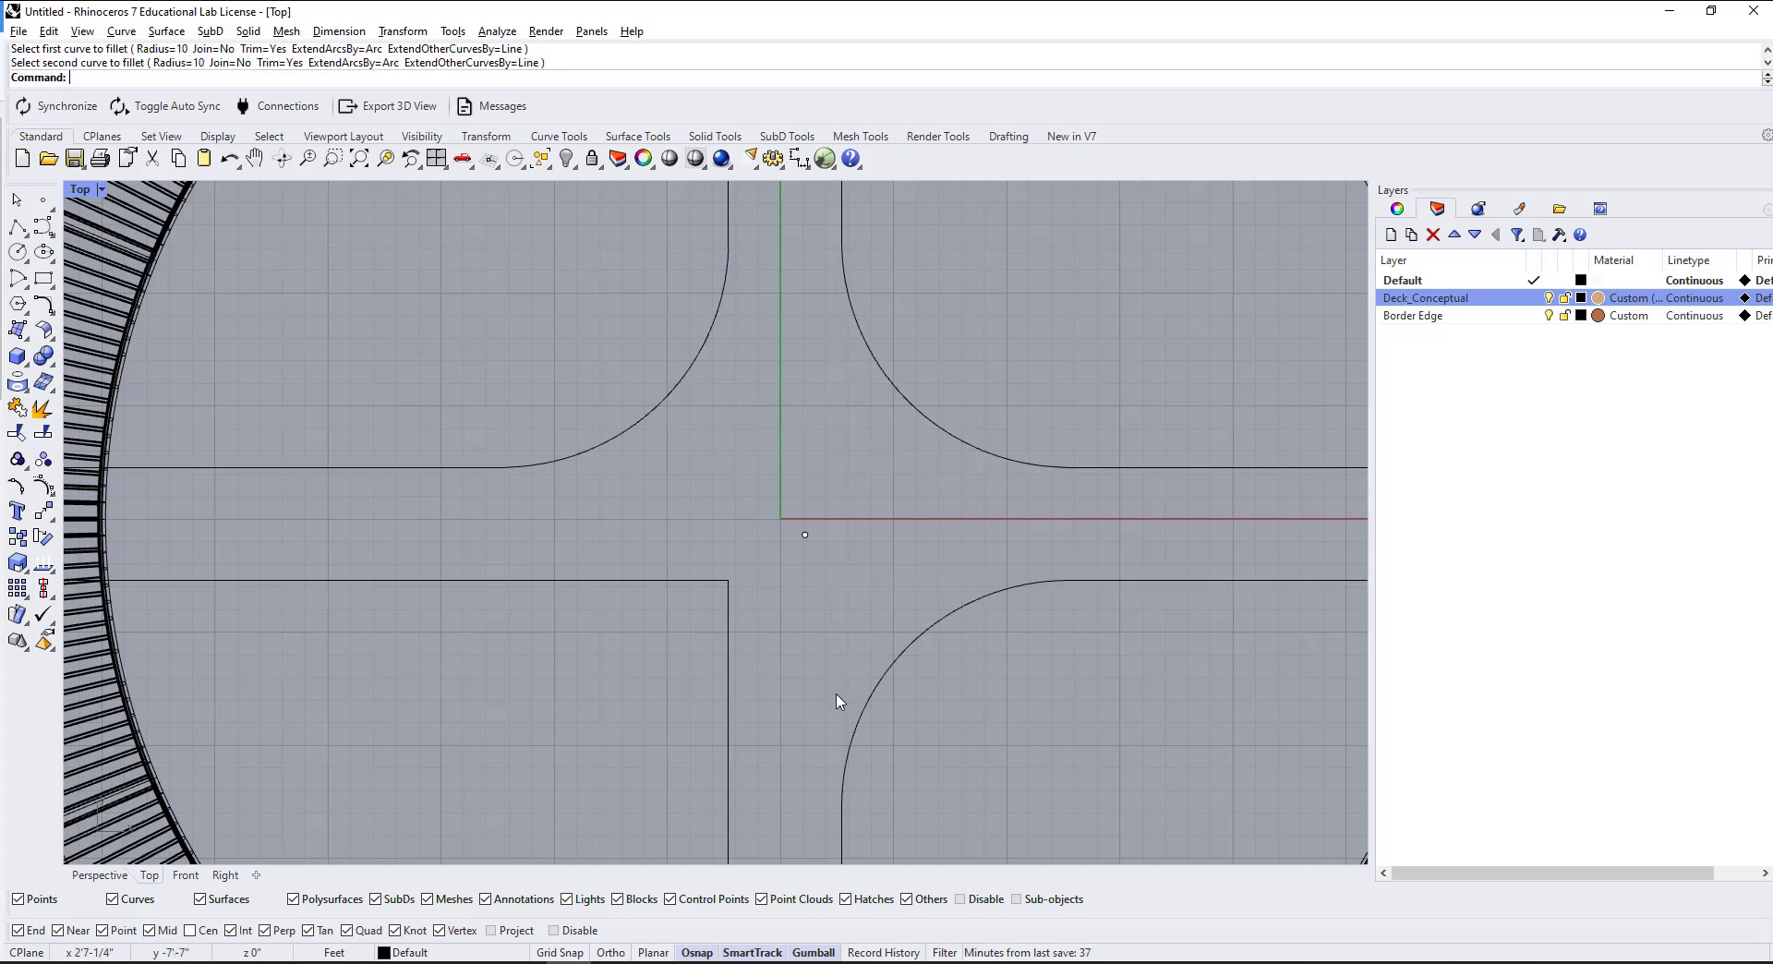
{"action": "type", "text": "F"}
{"action": "key", "text": "Return"}
{"action": "left_click", "coordinate": [728, 759]}
{"action": "left_click", "coordinate": [608, 581]}
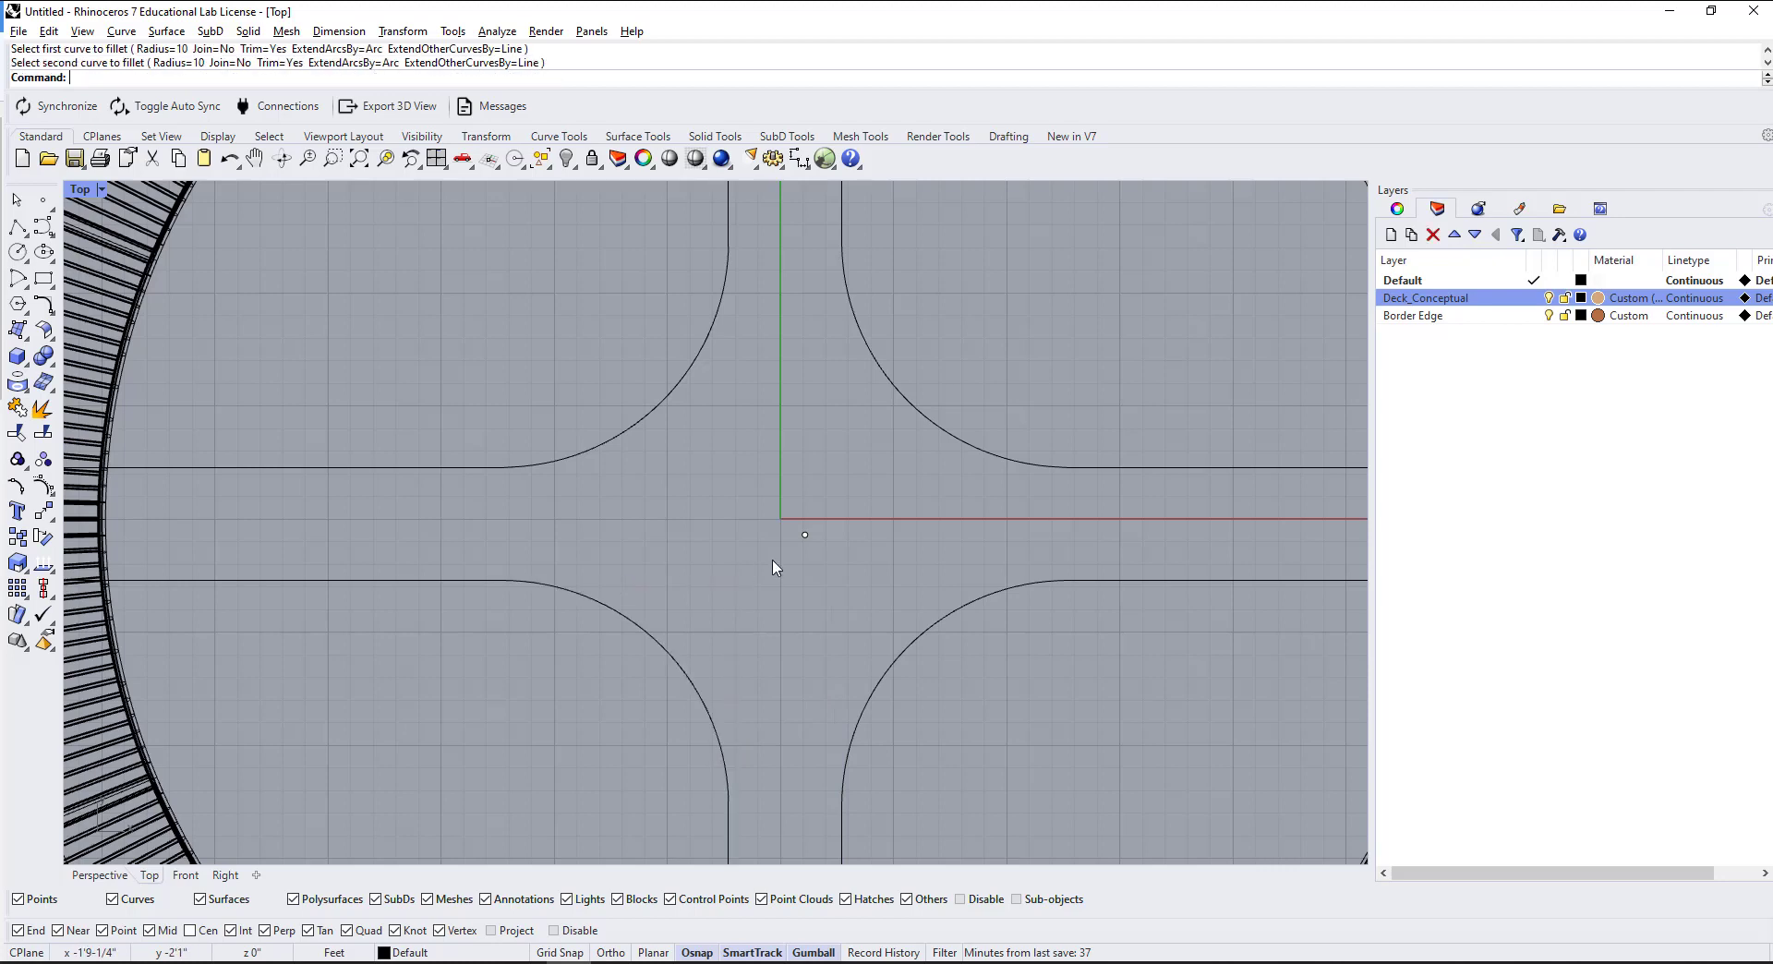
Step: With Ortho on, draw two vertical lines about 361' long, one beyond each of the terrain rectangle's right and left sides
{"action": "scroll", "coordinate": [785, 582], "scroll_direction": "down", "scroll_amount": 5}
{"action": "scroll", "coordinate": [750, 572], "scroll_direction": "down", "scroll_amount": 3}
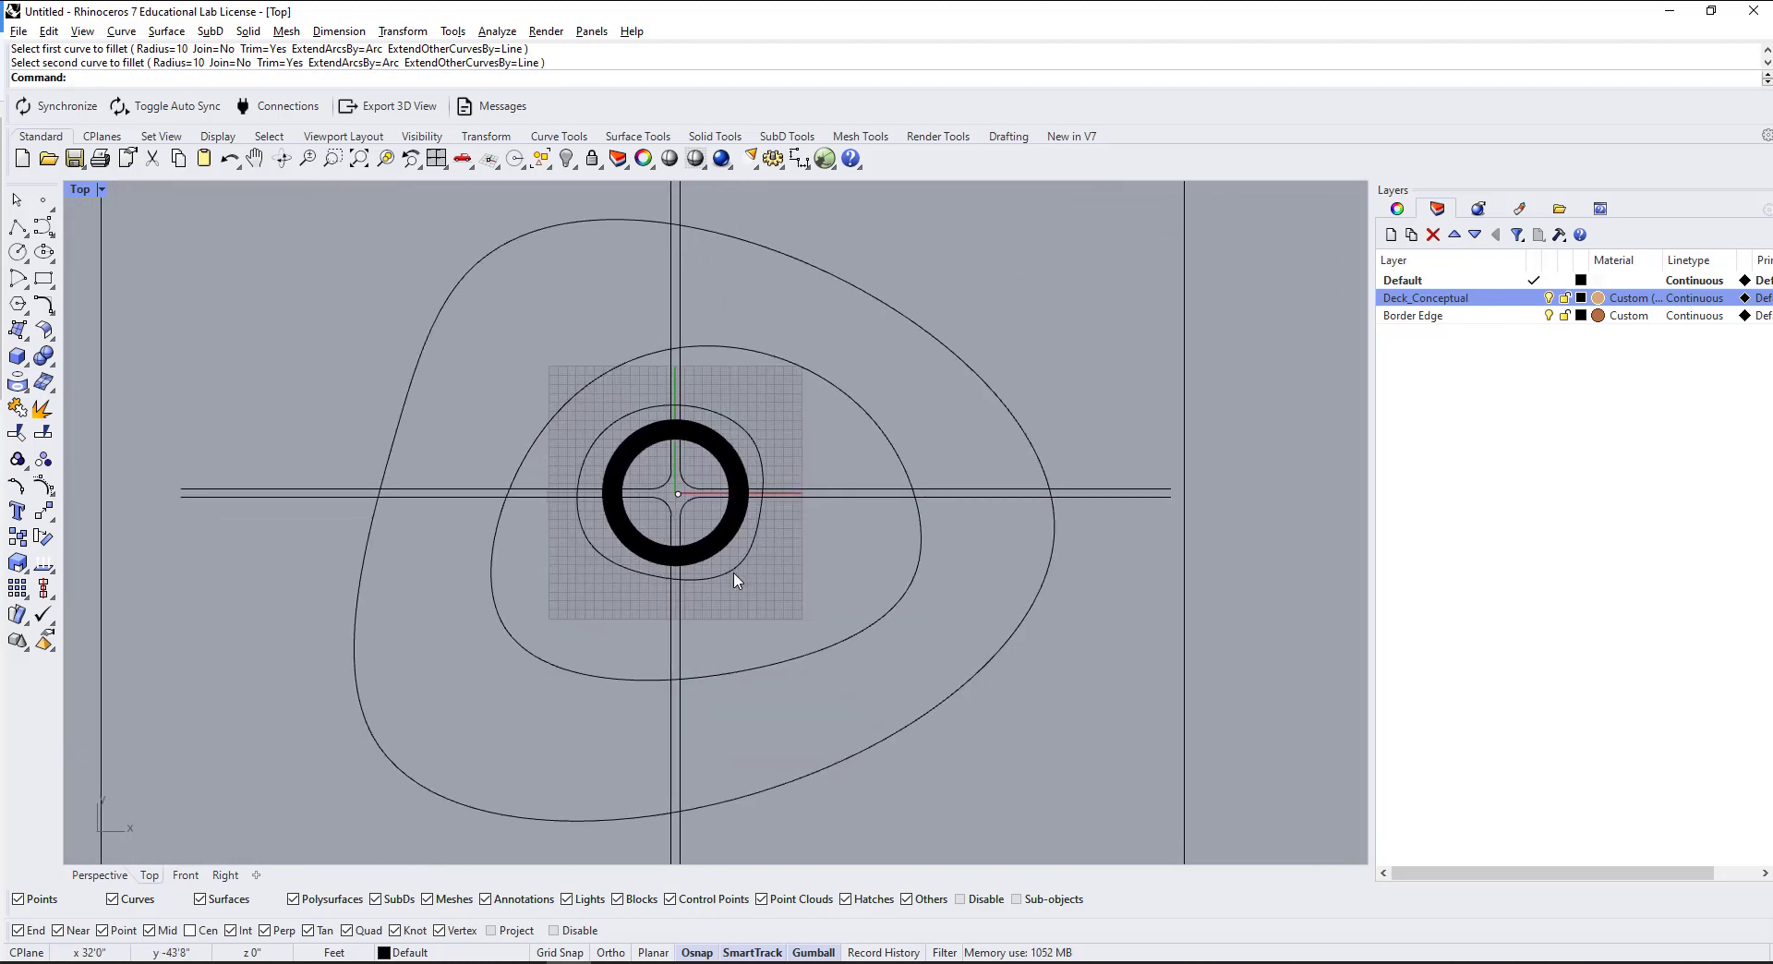
{"action": "scroll", "coordinate": [779, 557], "scroll_direction": "down", "scroll_amount": 3}
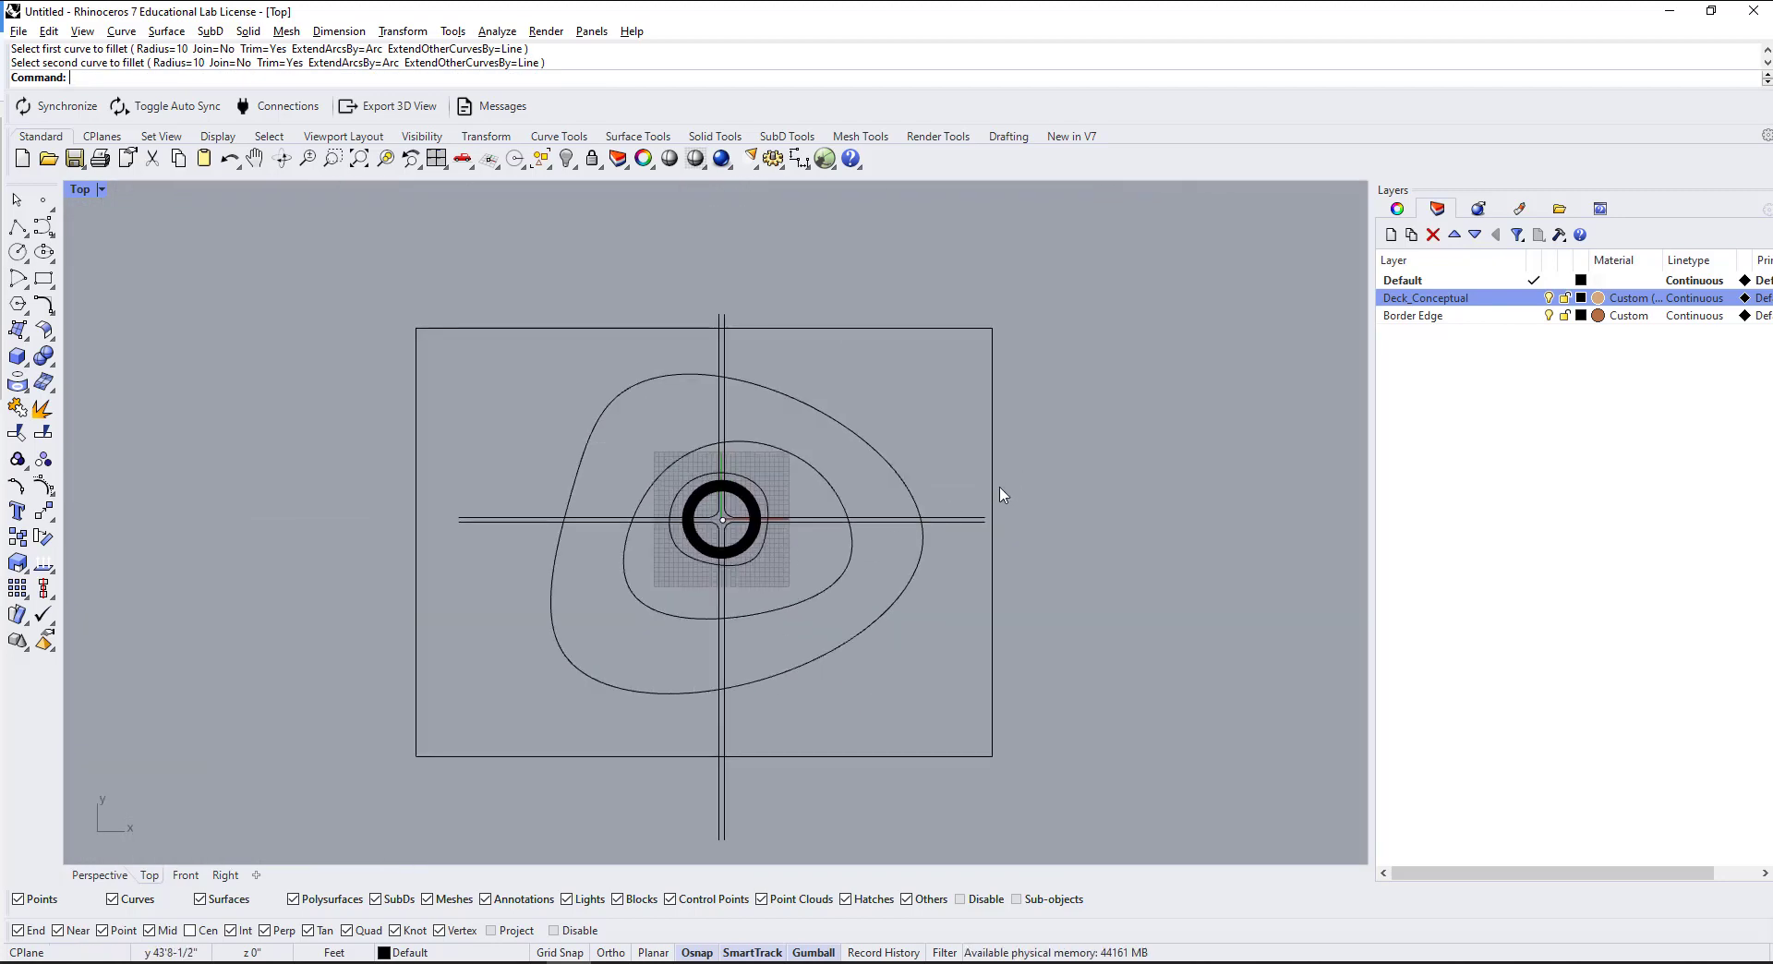
{"action": "right_click_drag", "start_coordinate": [1005, 572], "coordinate": [873, 601]}
{"action": "type", "text": "l"}
{"action": "key", "text": "Return"}
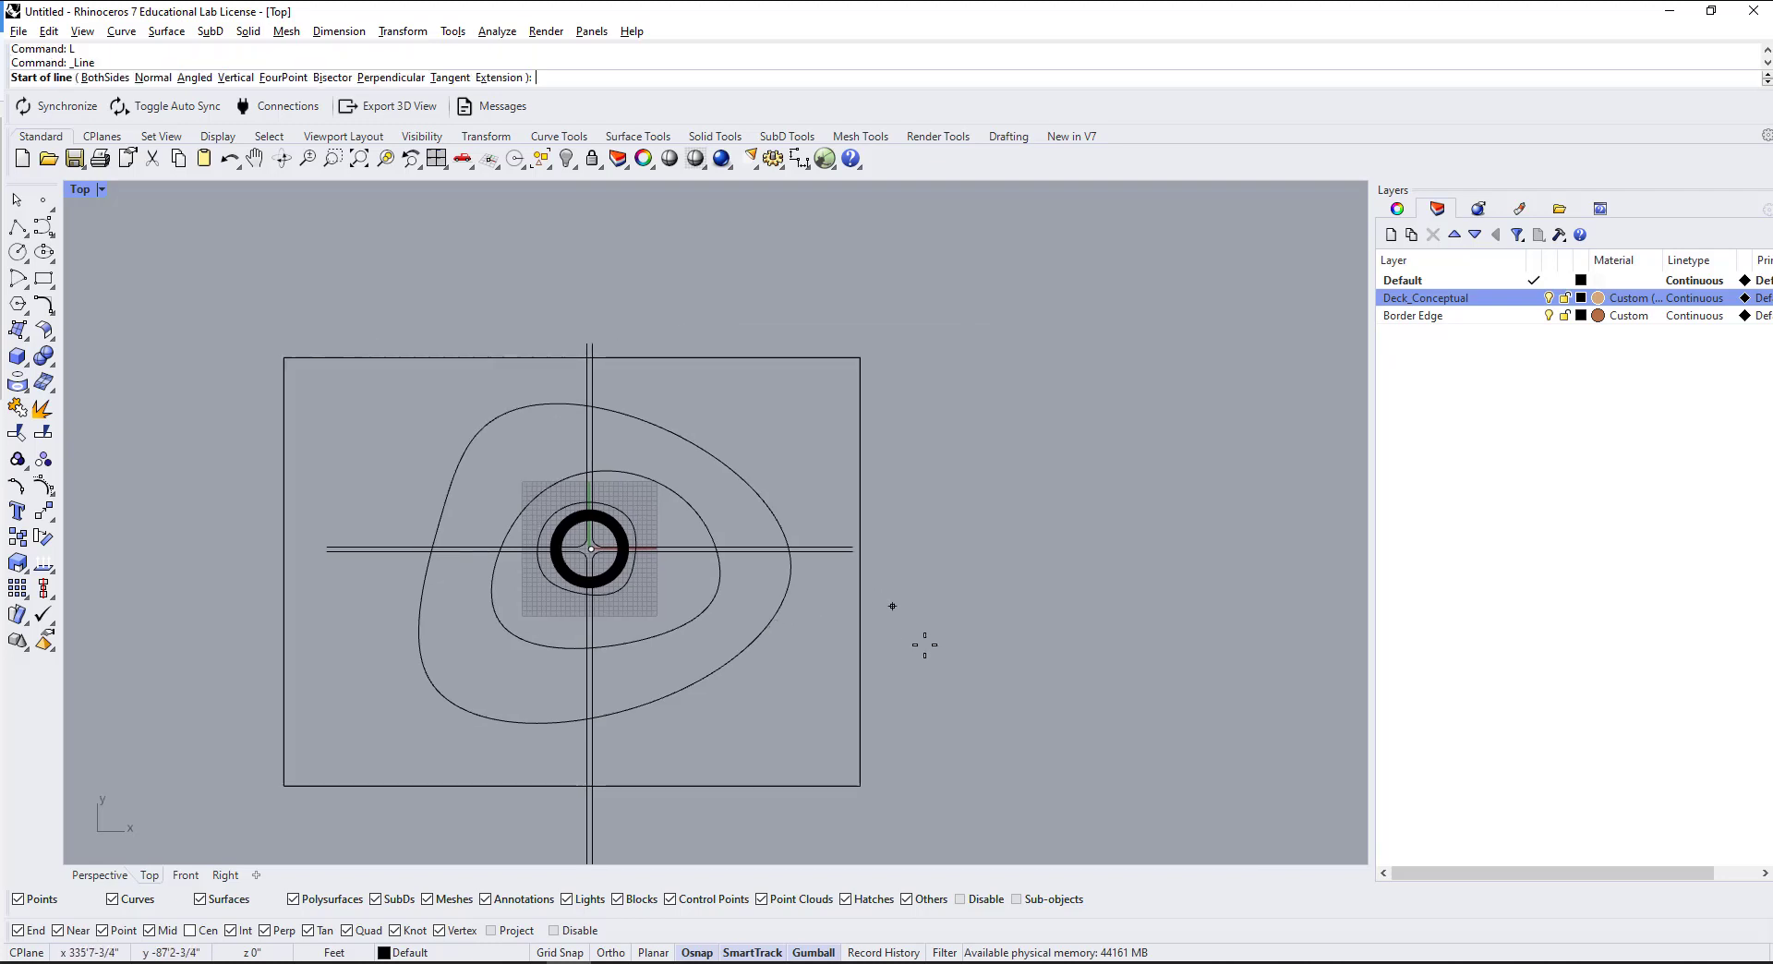
{"action": "left_click", "coordinate": [937, 663]}
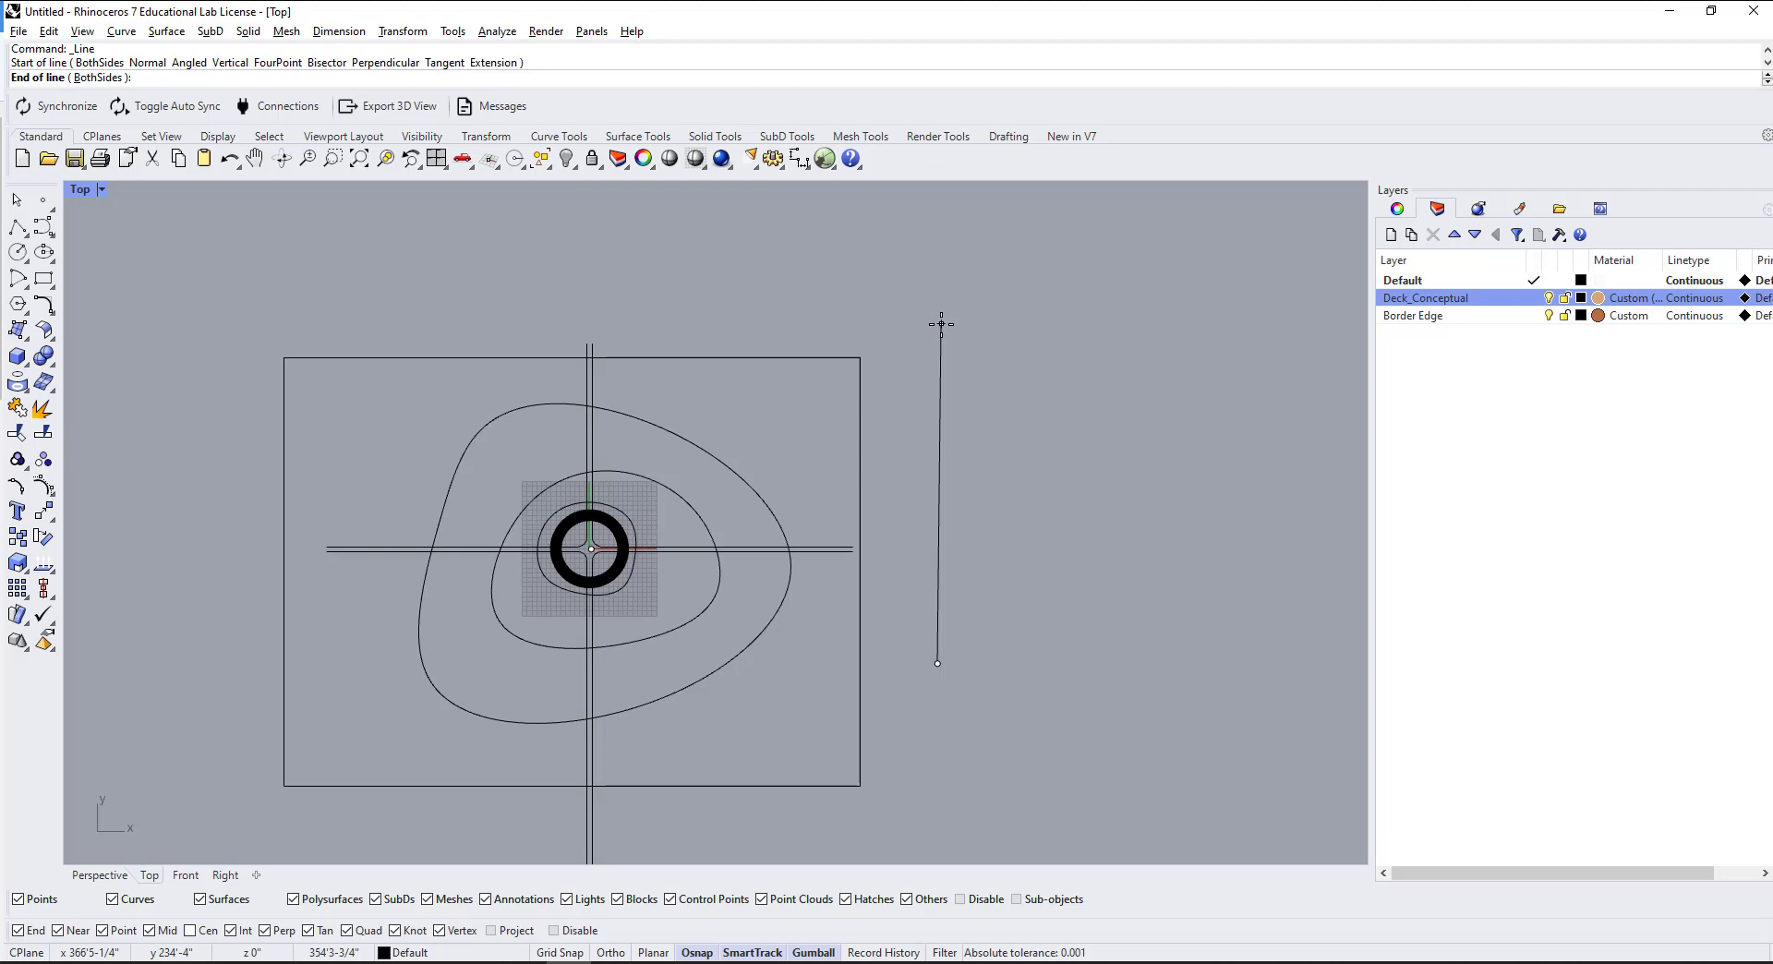
{"action": "key", "text": "F8"}
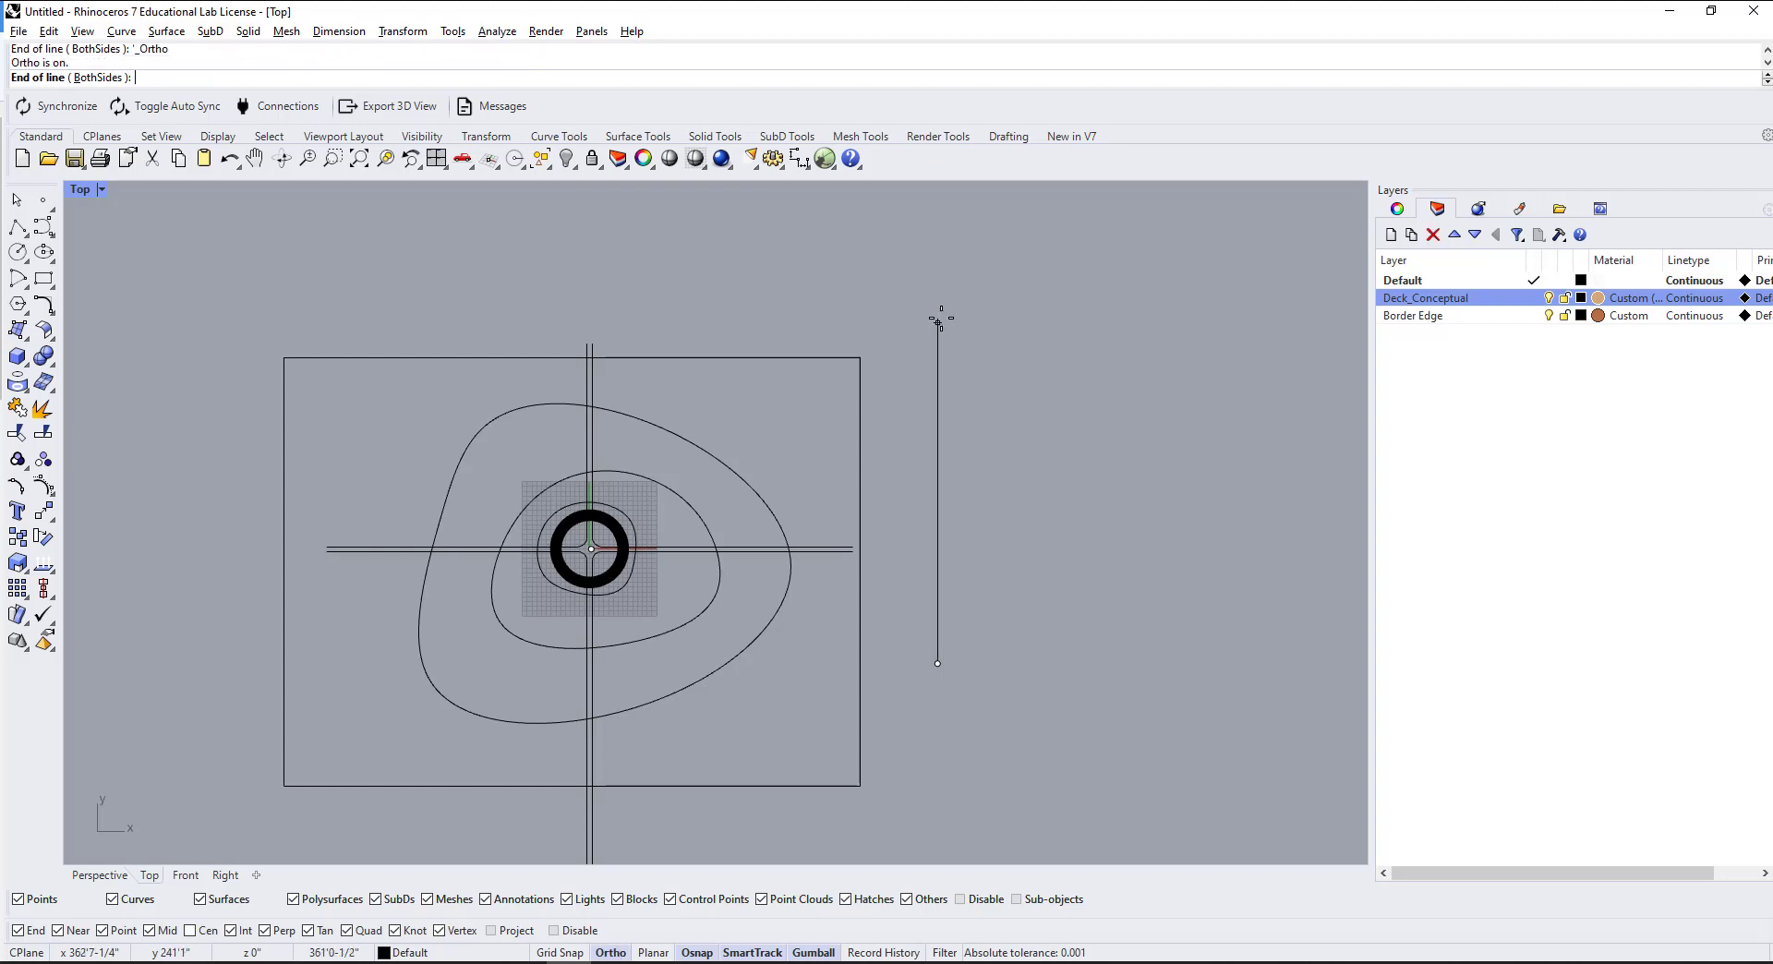
{"action": "left_click", "coordinate": [938, 319]}
{"action": "key", "text": "Return"}
{"action": "left_click", "coordinate": [202, 683]}
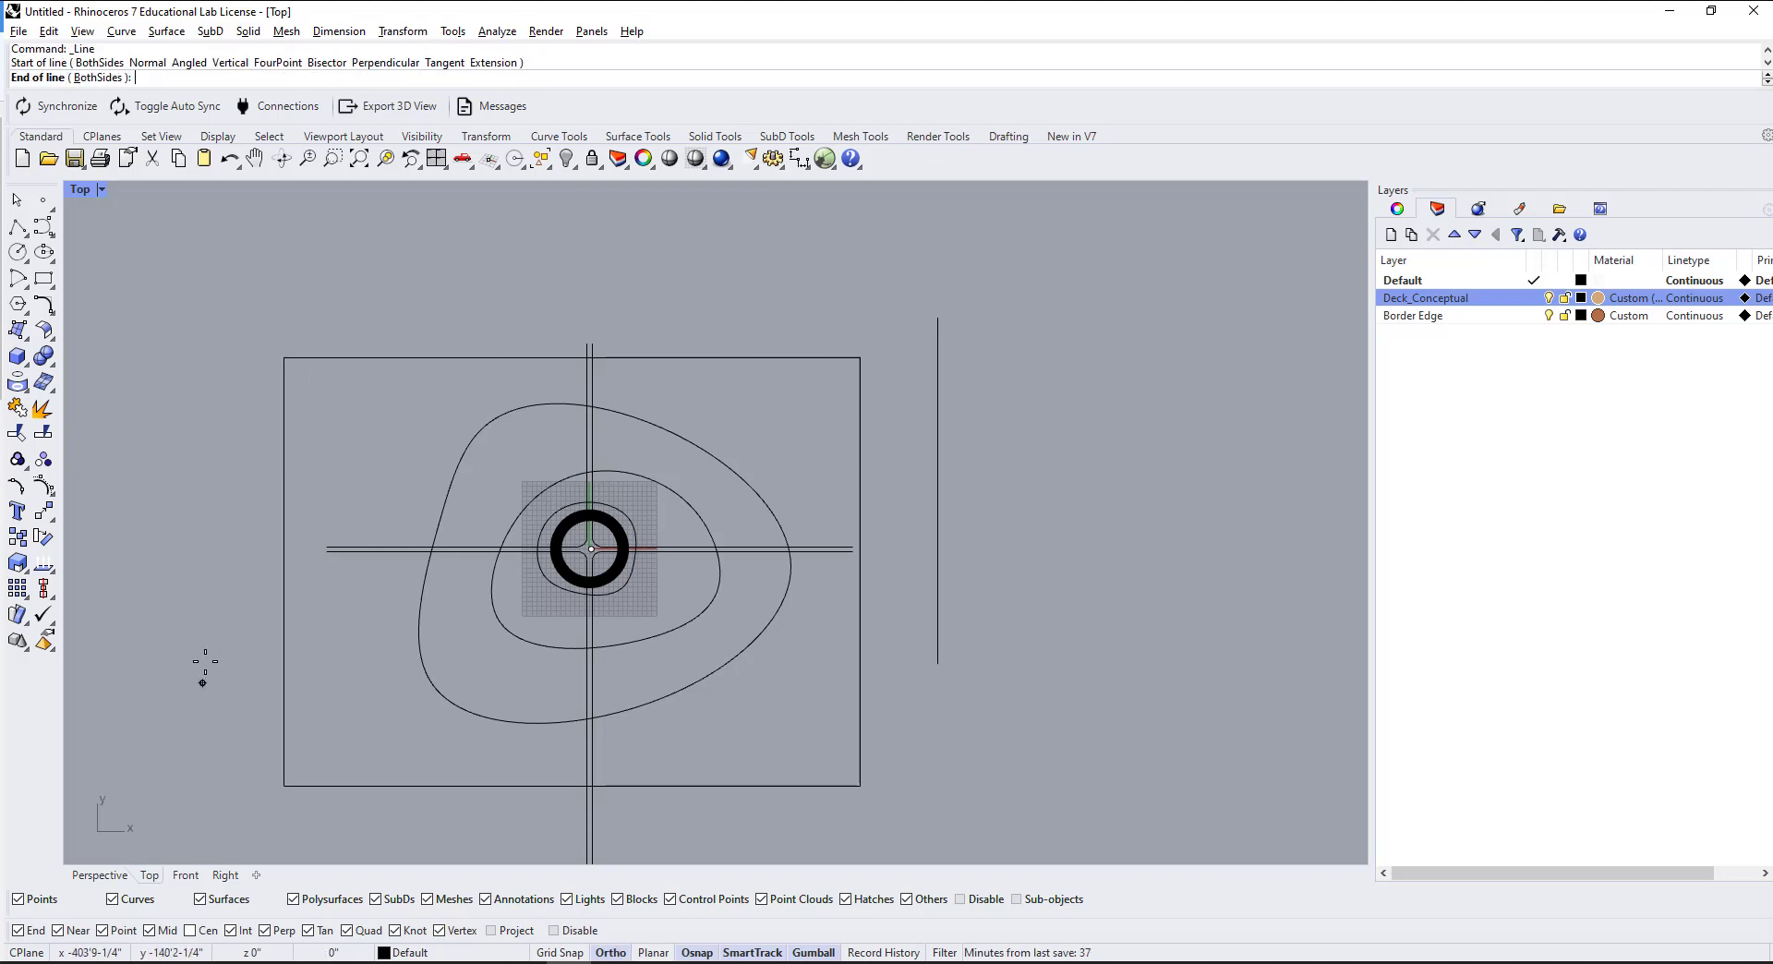
{"action": "left_click", "coordinate": [246, 334]}
{"action": "right_click_drag", "start_coordinate": [317, 406], "coordinate": [407, 374]}
{"action": "type", "text": "E"}
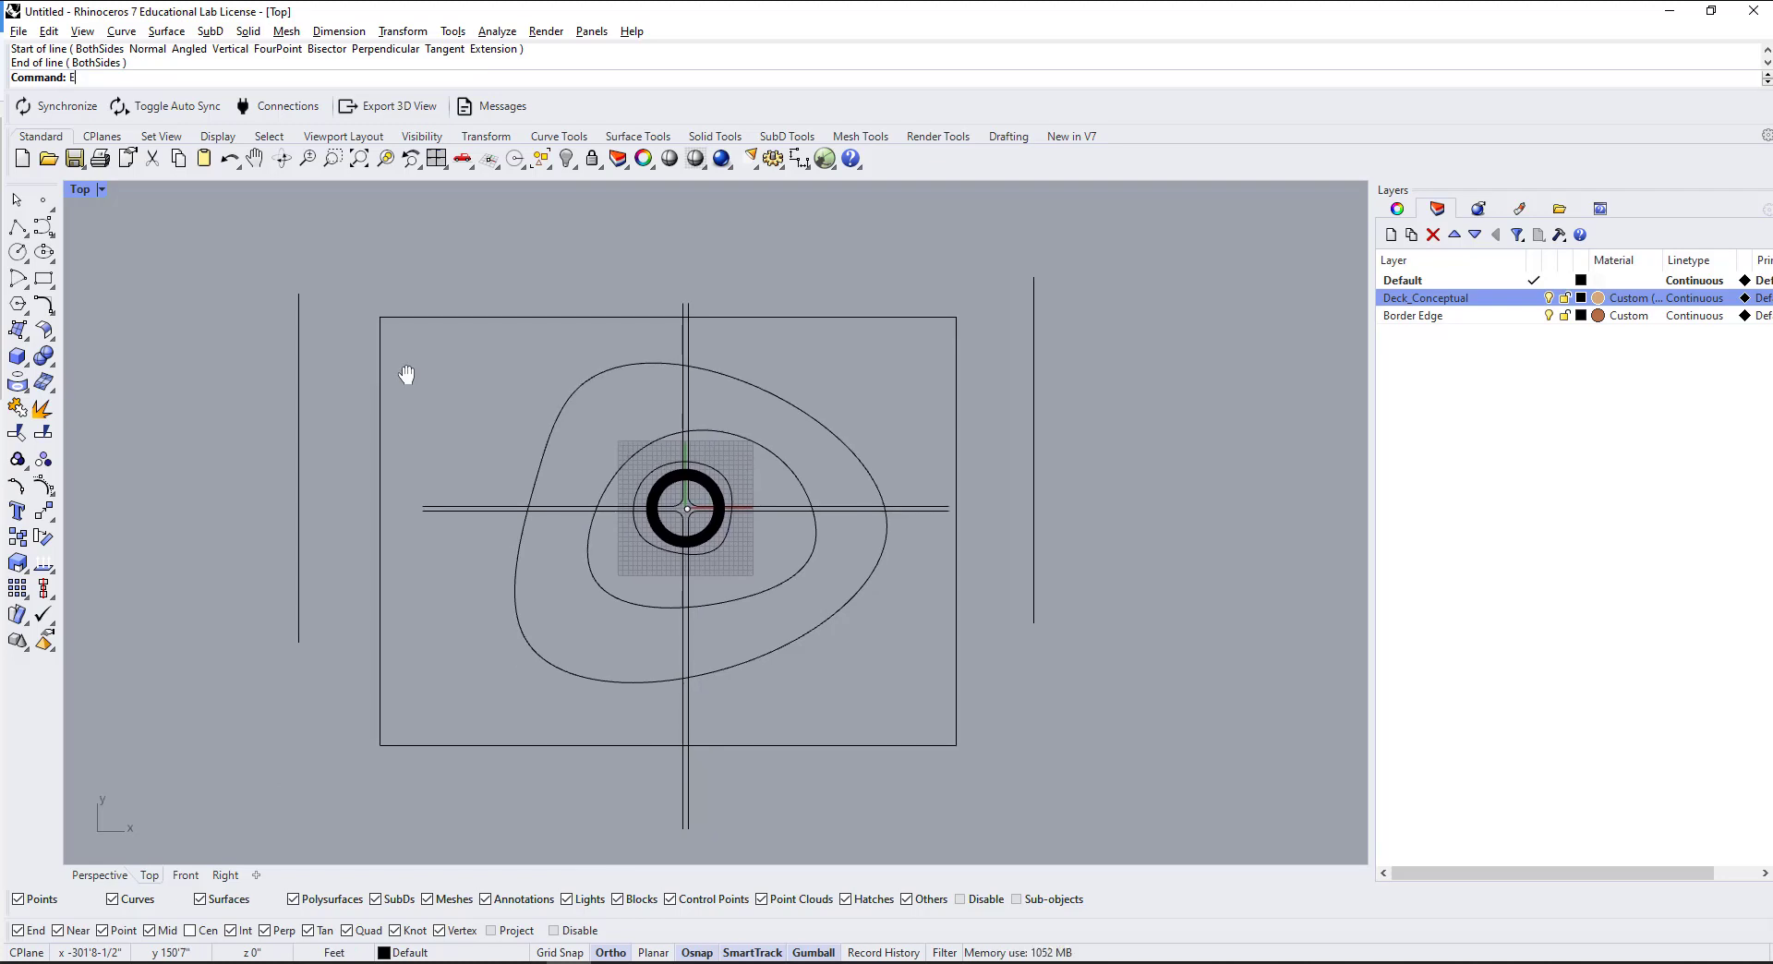
{"action": "type", "text": "xtend"}
{"action": "key", "text": "Return"}
{"action": "left_click", "coordinate": [299, 445]}
{"action": "left_click", "coordinate": [1034, 473]}
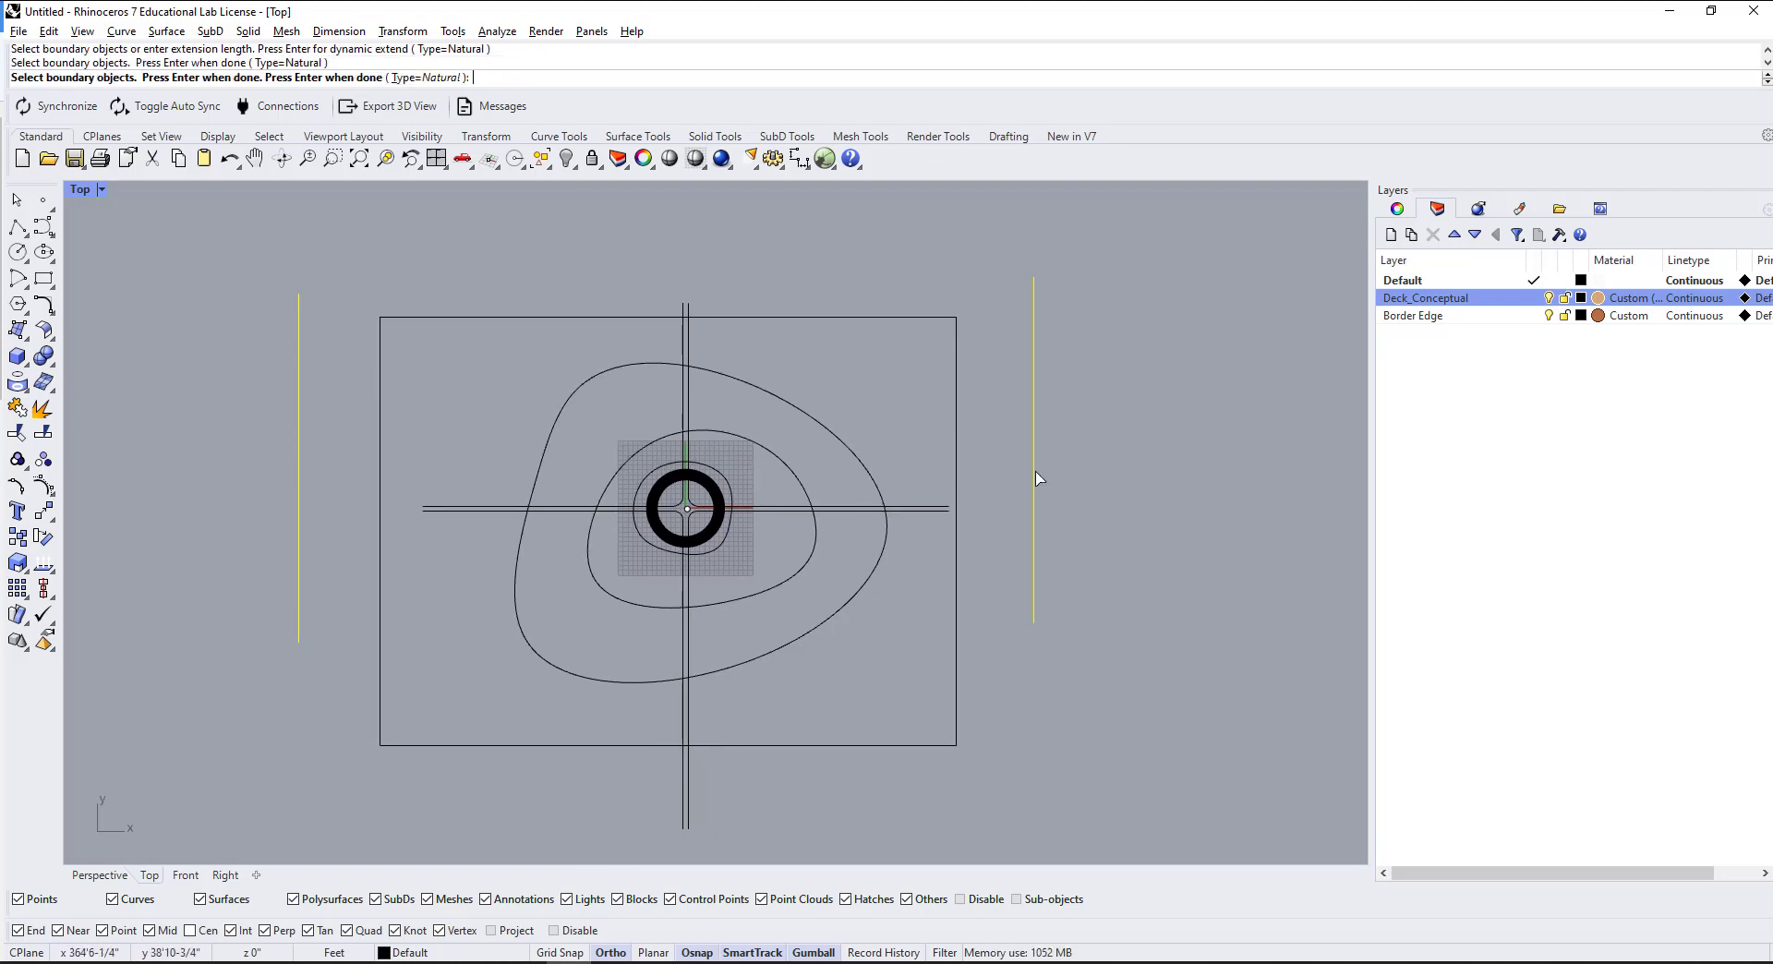
{"action": "key", "text": "Return"}
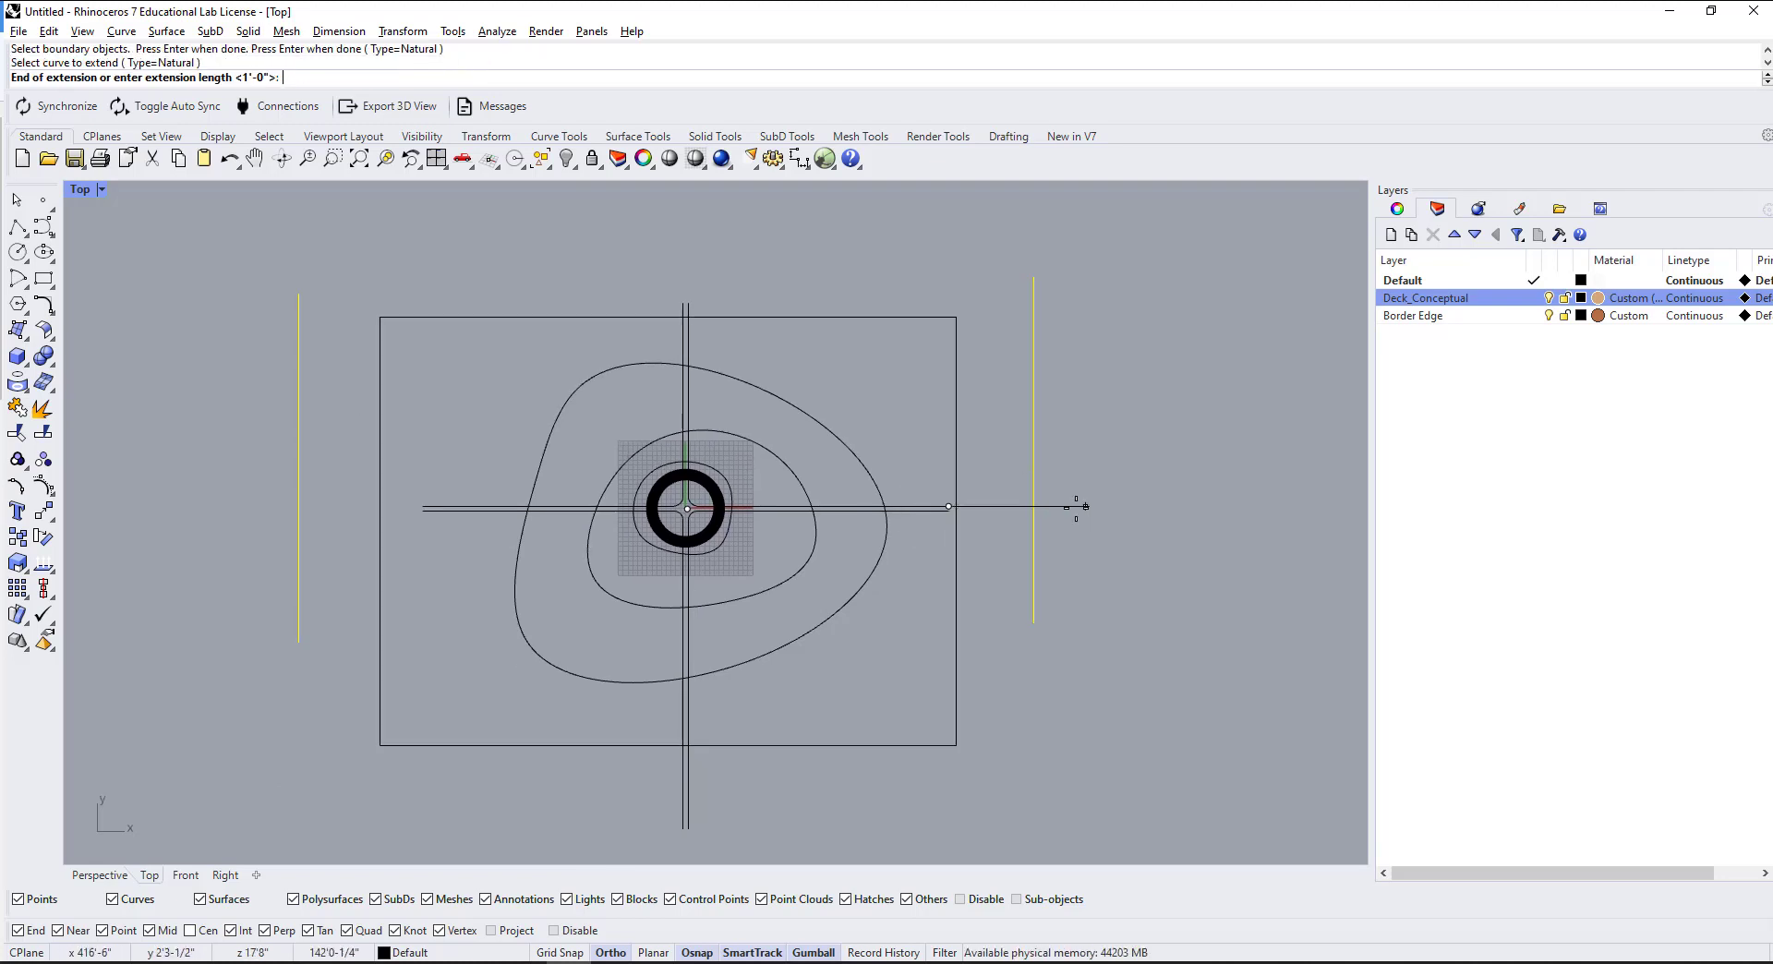
{"action": "key", "text": "Return"}
Step: Extend the right end of the upper horizontal path line to the vertical line right of the terrain
{"action": "key", "text": "Return"}
{"action": "left_click", "coordinate": [1034, 511]}
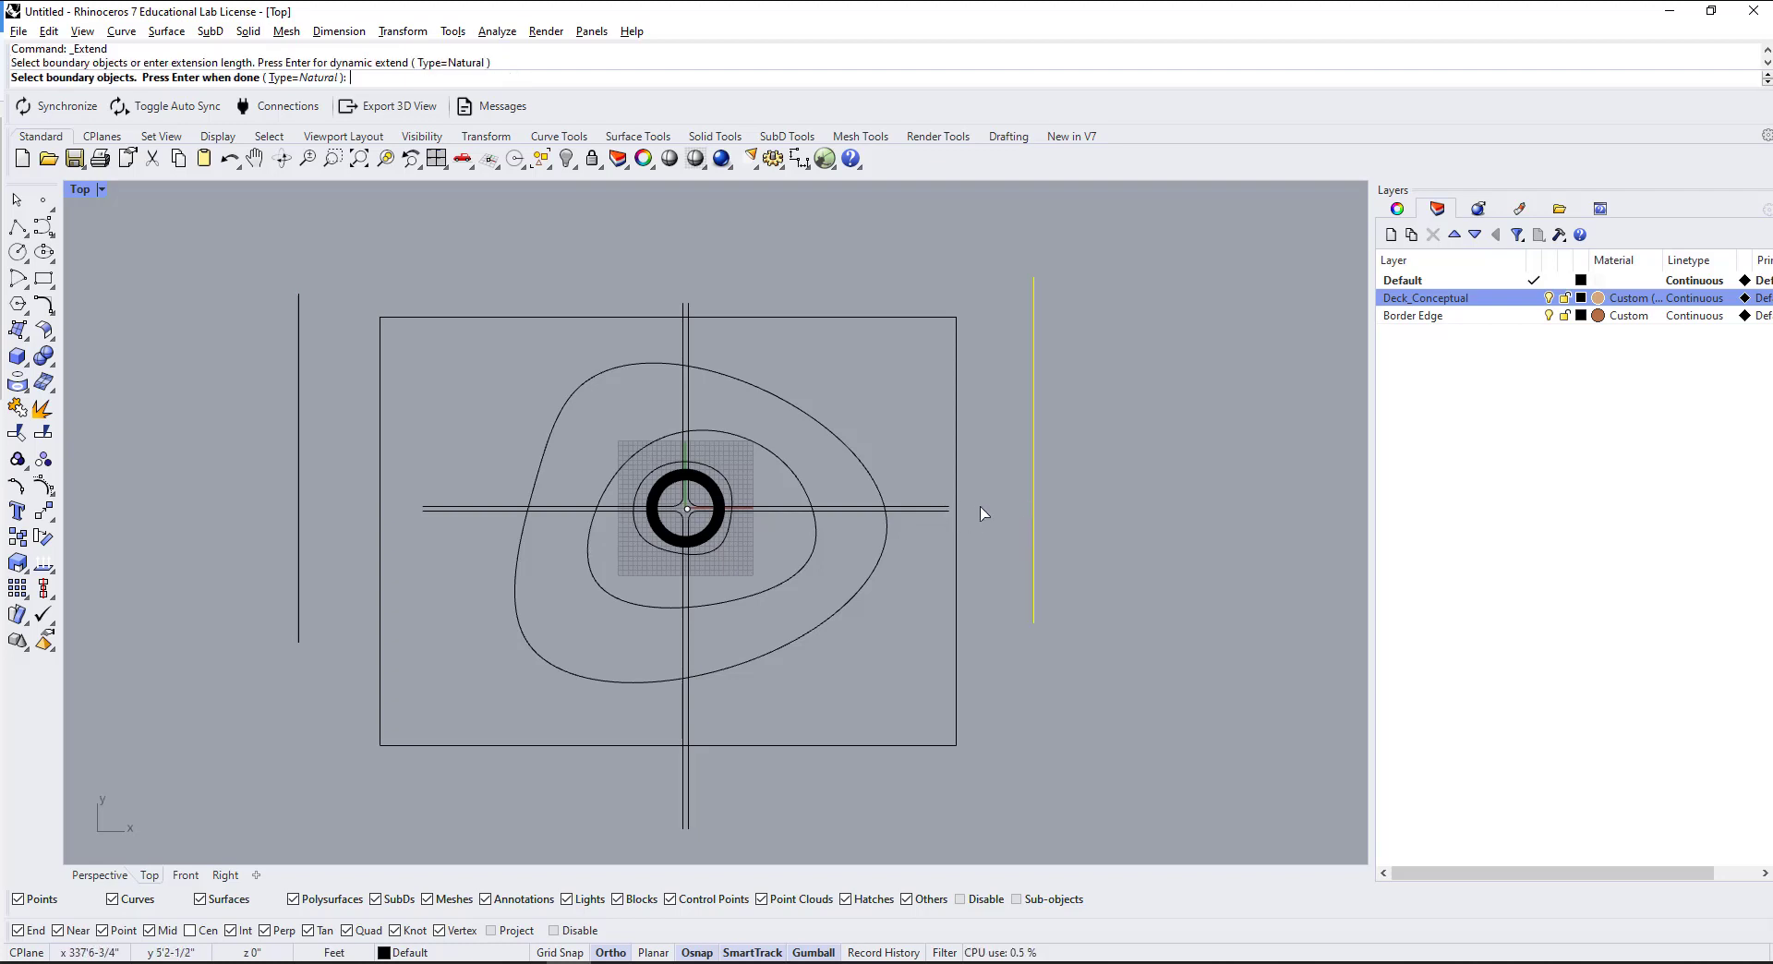
{"action": "key", "text": "Return"}
{"action": "left_click", "coordinate": [943, 508]}
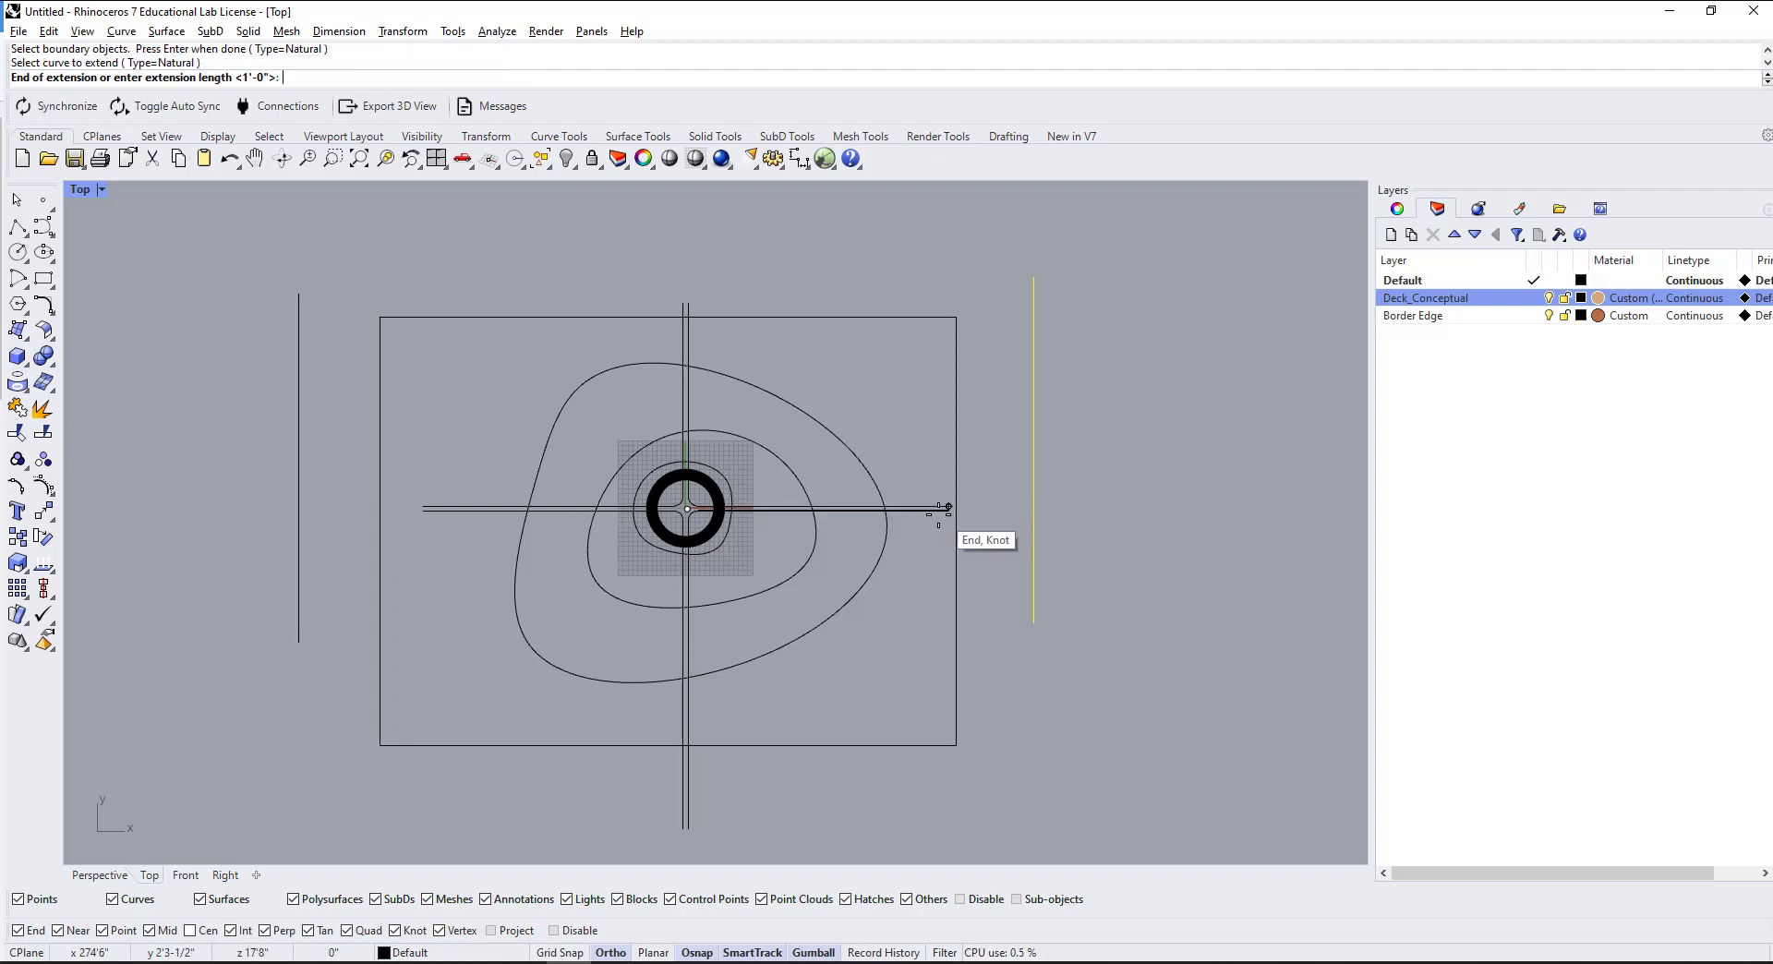
{"action": "left_click", "coordinate": [1035, 508]}
{"action": "key", "text": "Return"}
{"action": "left_click", "coordinate": [934, 511]}
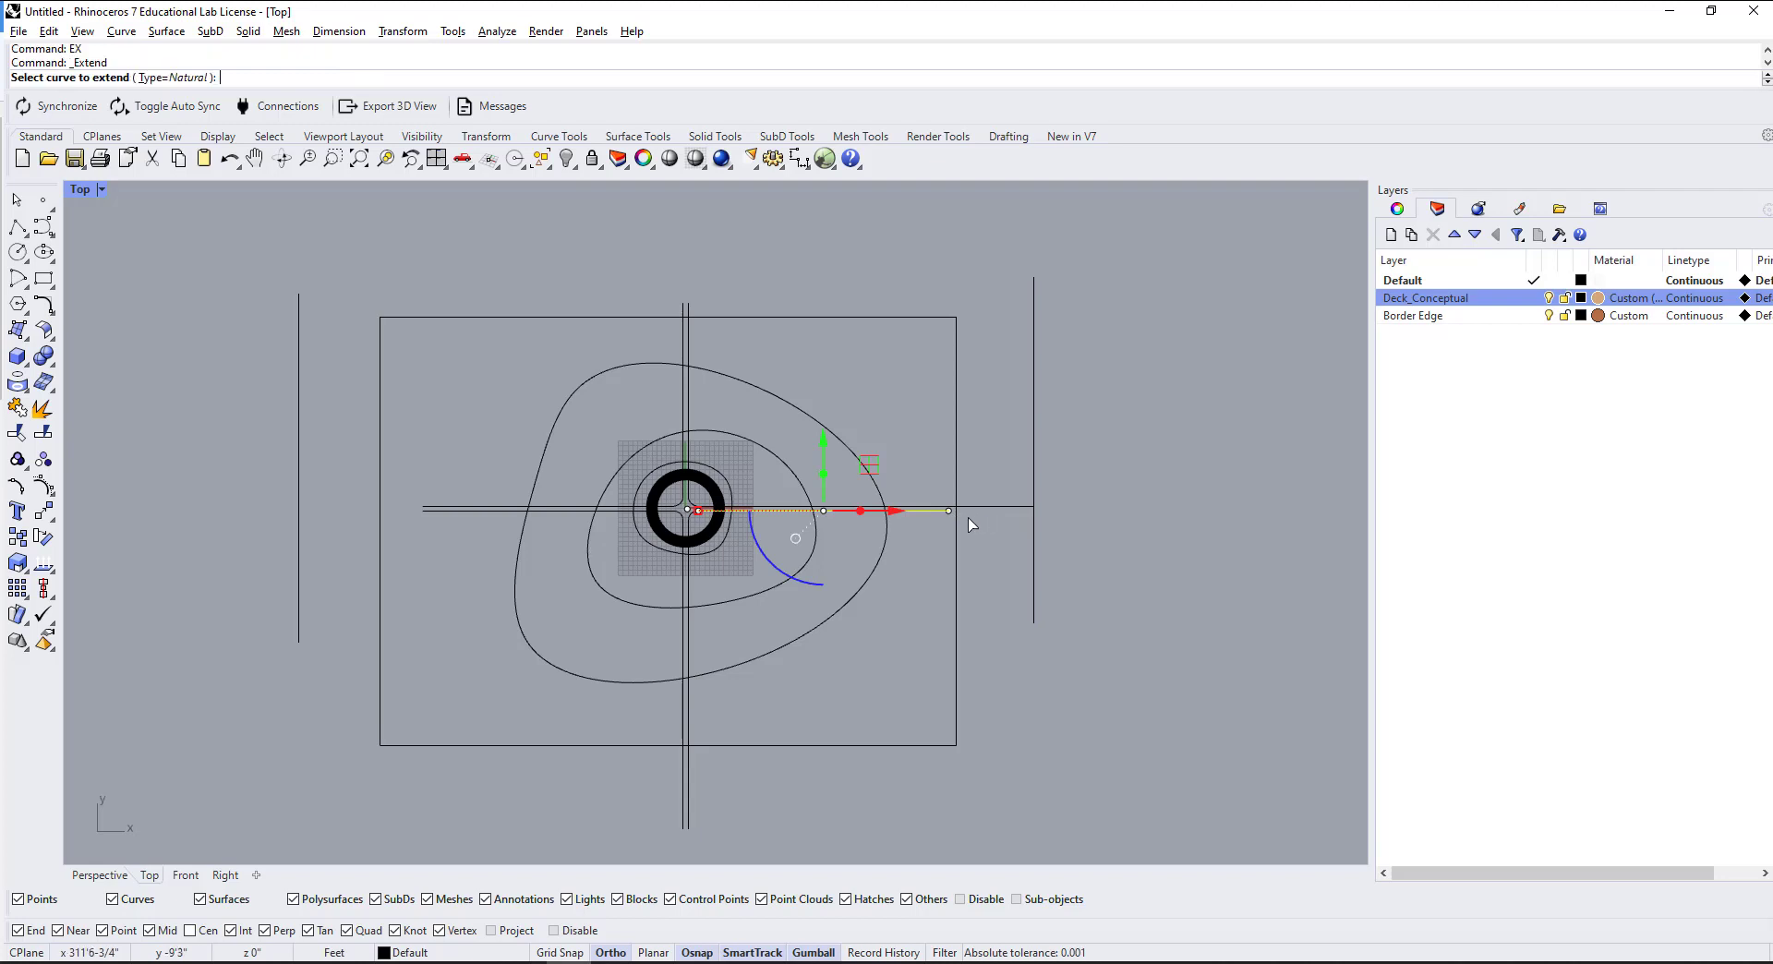
{"action": "left_click", "coordinate": [1034, 529]}
{"action": "type", "text": "EX"}
{"action": "key", "text": "Return"}
{"action": "key", "text": "Escape"}
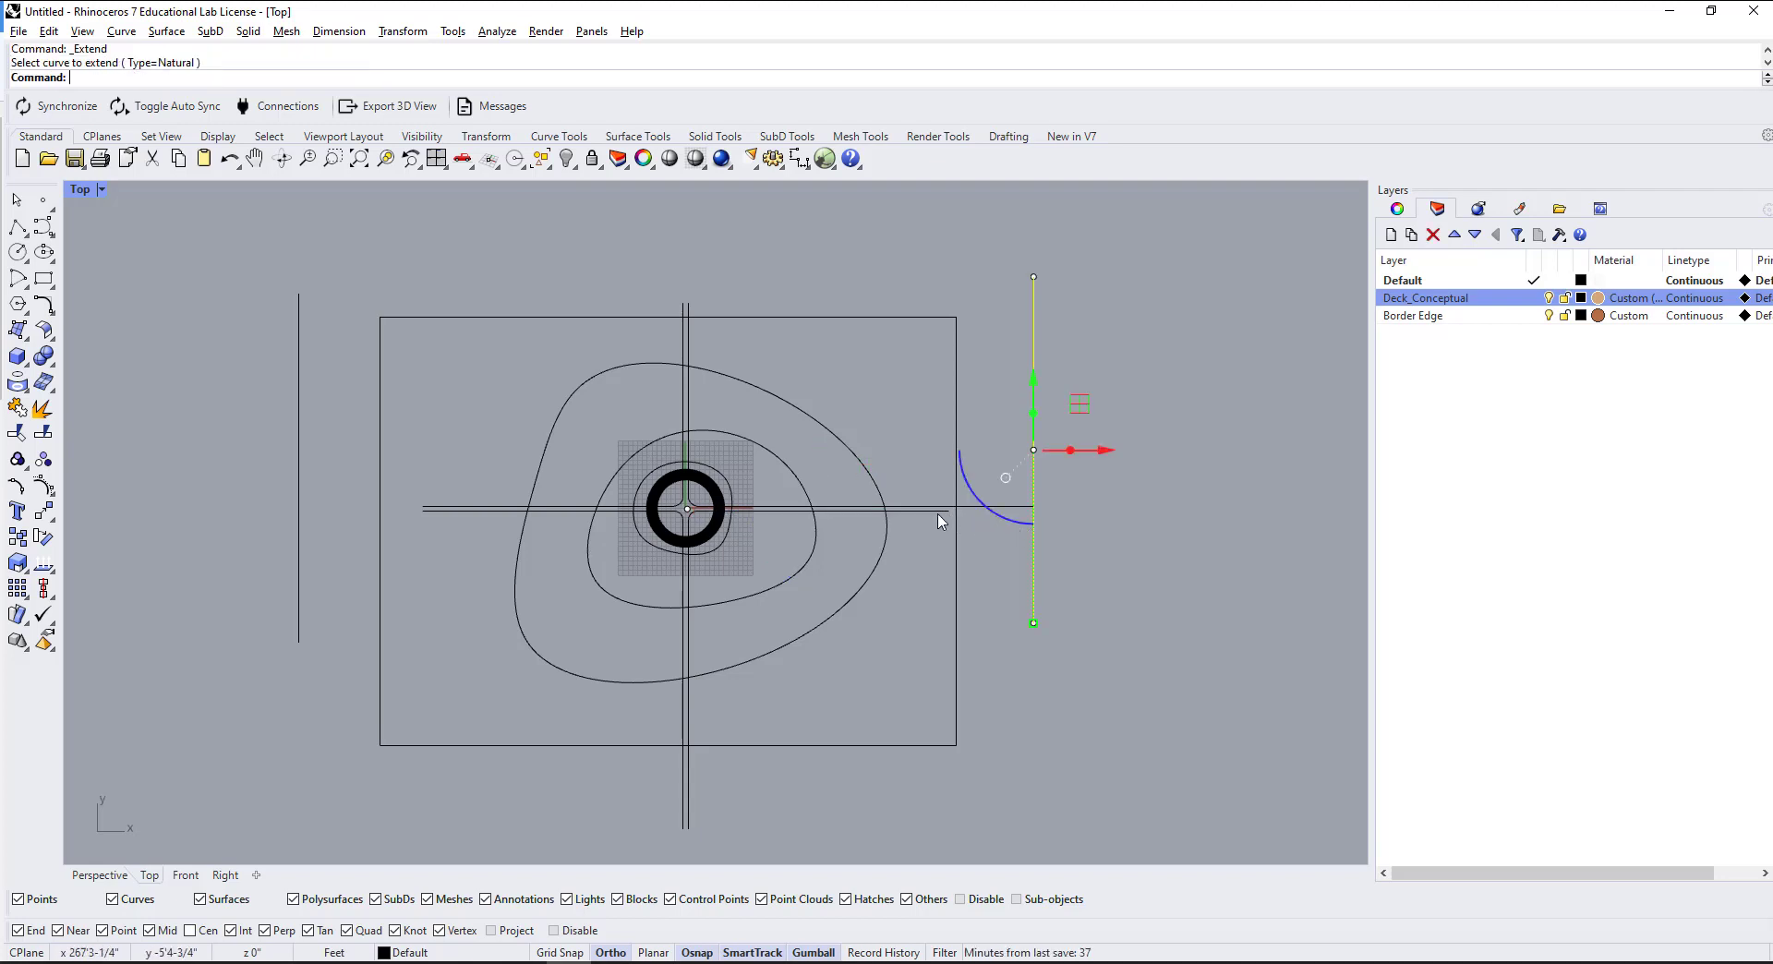
{"action": "key", "text": "Escape"}
Step: Extend the right end of the lower horizontal path line to the vertical line right of the terrain
{"action": "type", "text": "EX"}
{"action": "key", "text": "Return"}
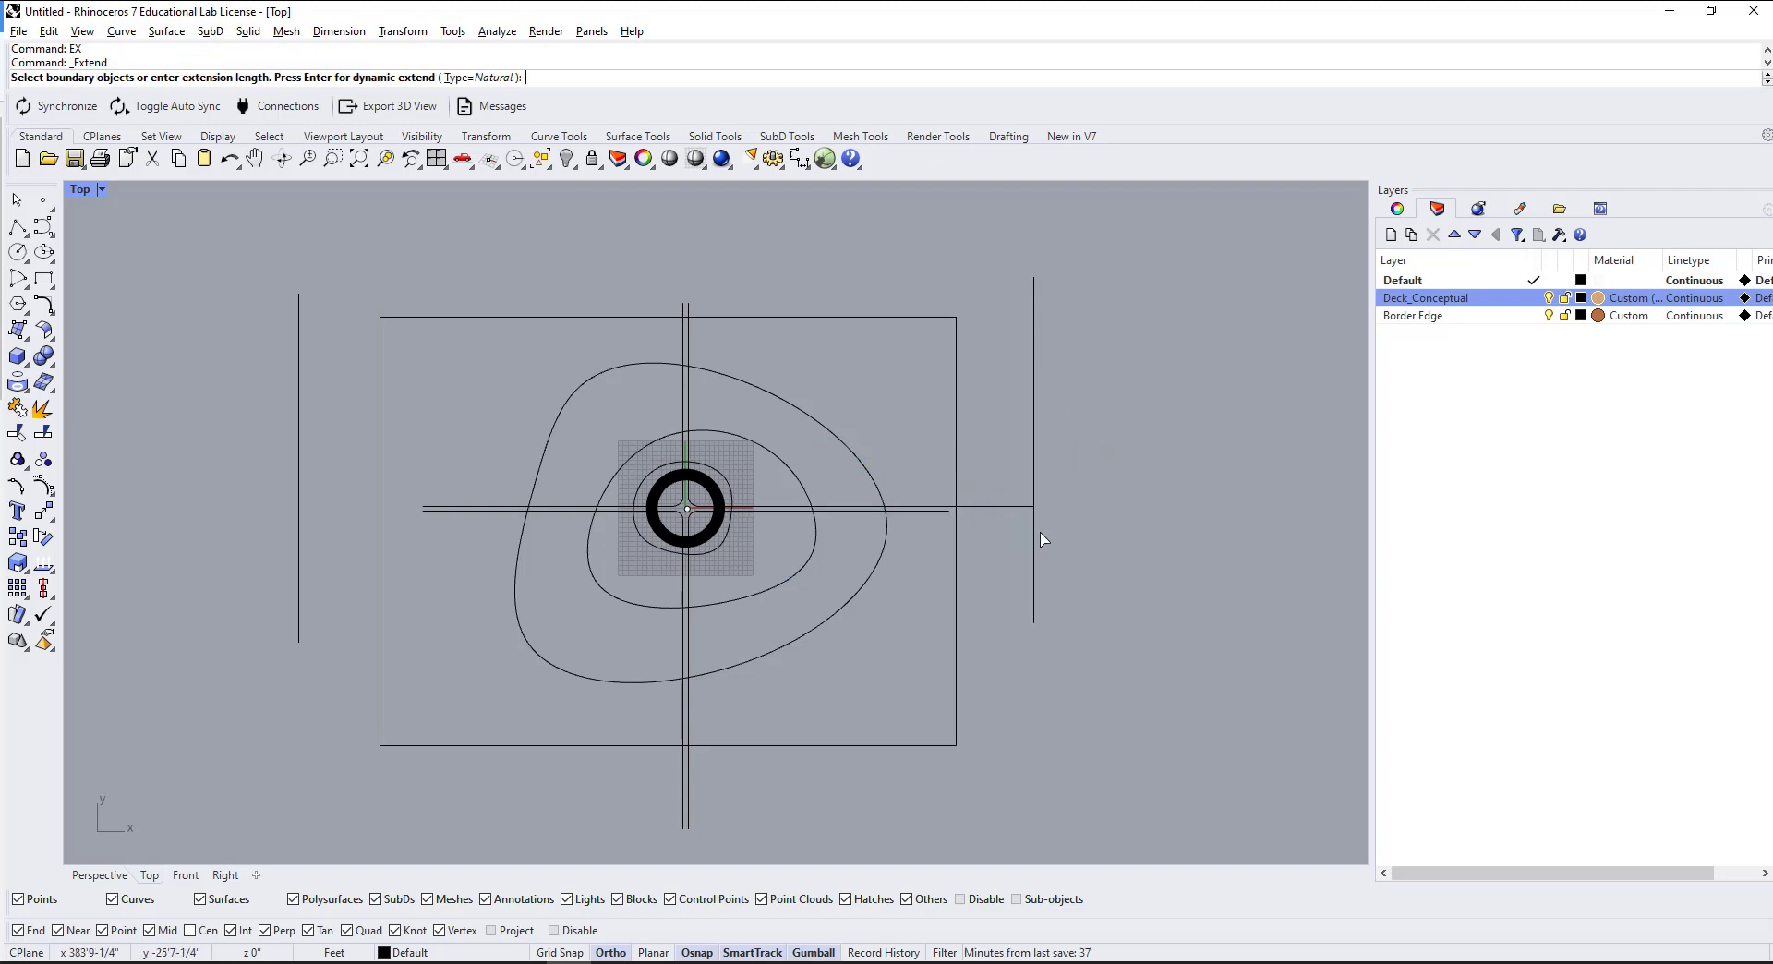
{"action": "left_click", "coordinate": [1033, 534]}
{"action": "key", "text": "Return"}
{"action": "left_click", "coordinate": [942, 509]}
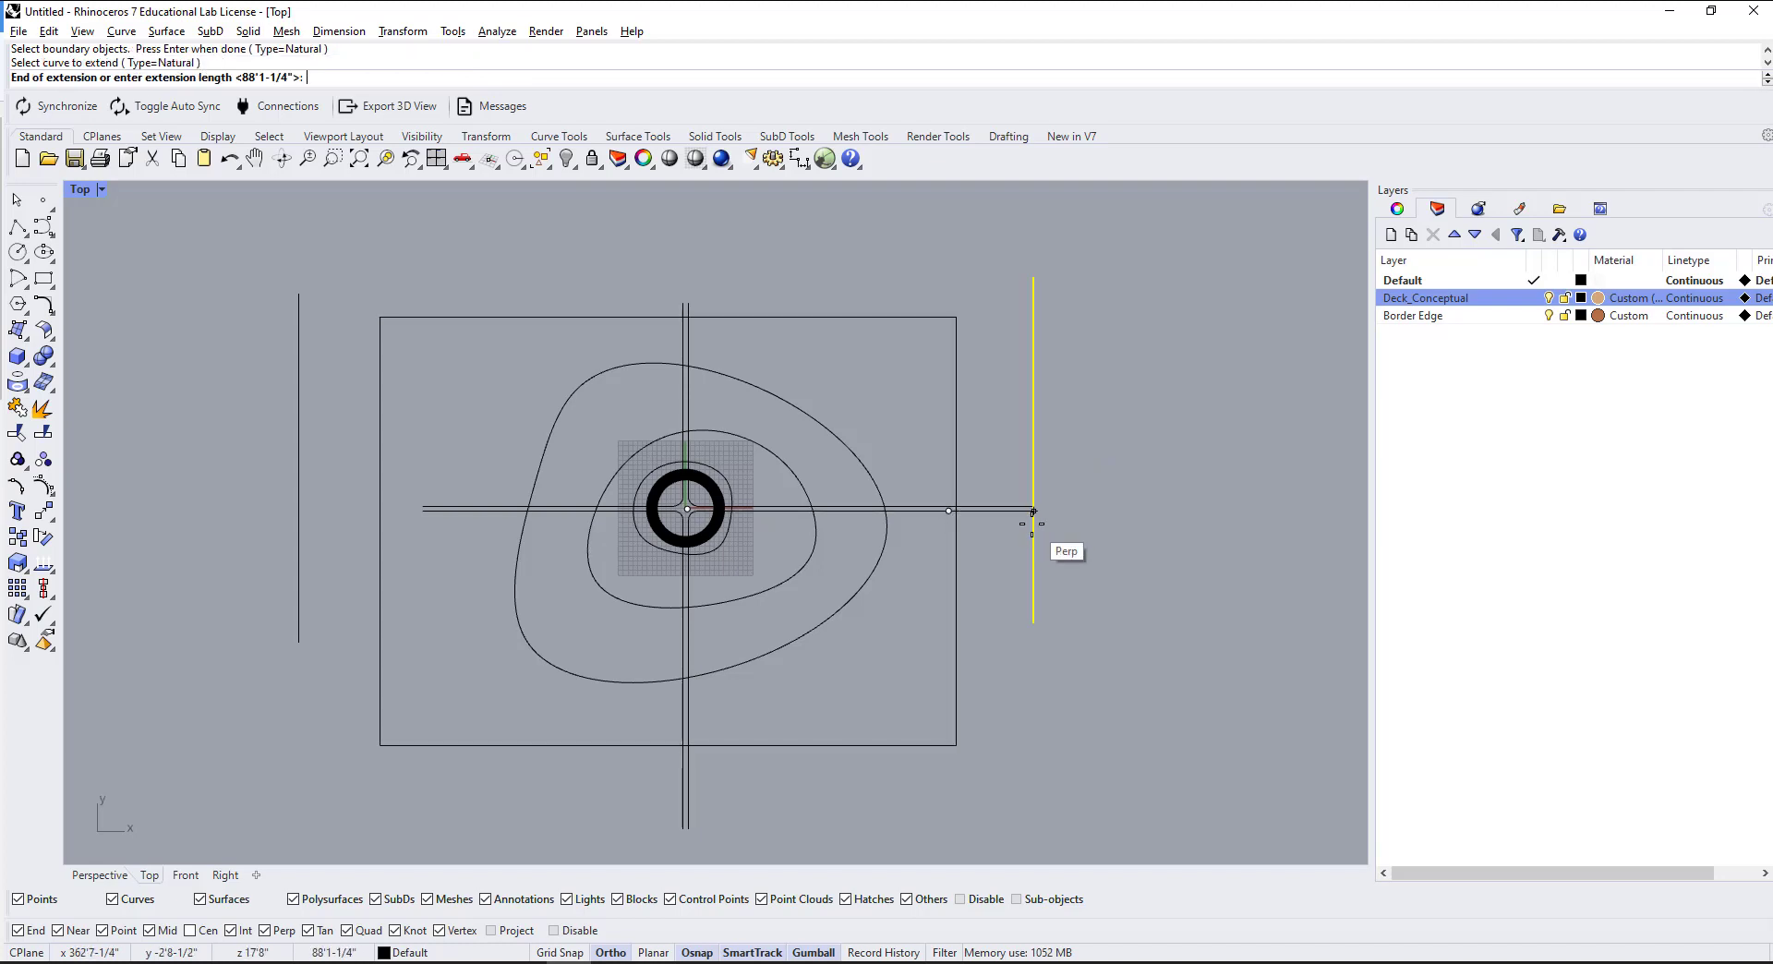
{"action": "left_click", "coordinate": [1033, 510]}
{"action": "key", "text": "Return"}
Step: Extend the left end of the upper horizontal path line to the vertical line left of the terrain
{"action": "left_click", "coordinate": [298, 534]}
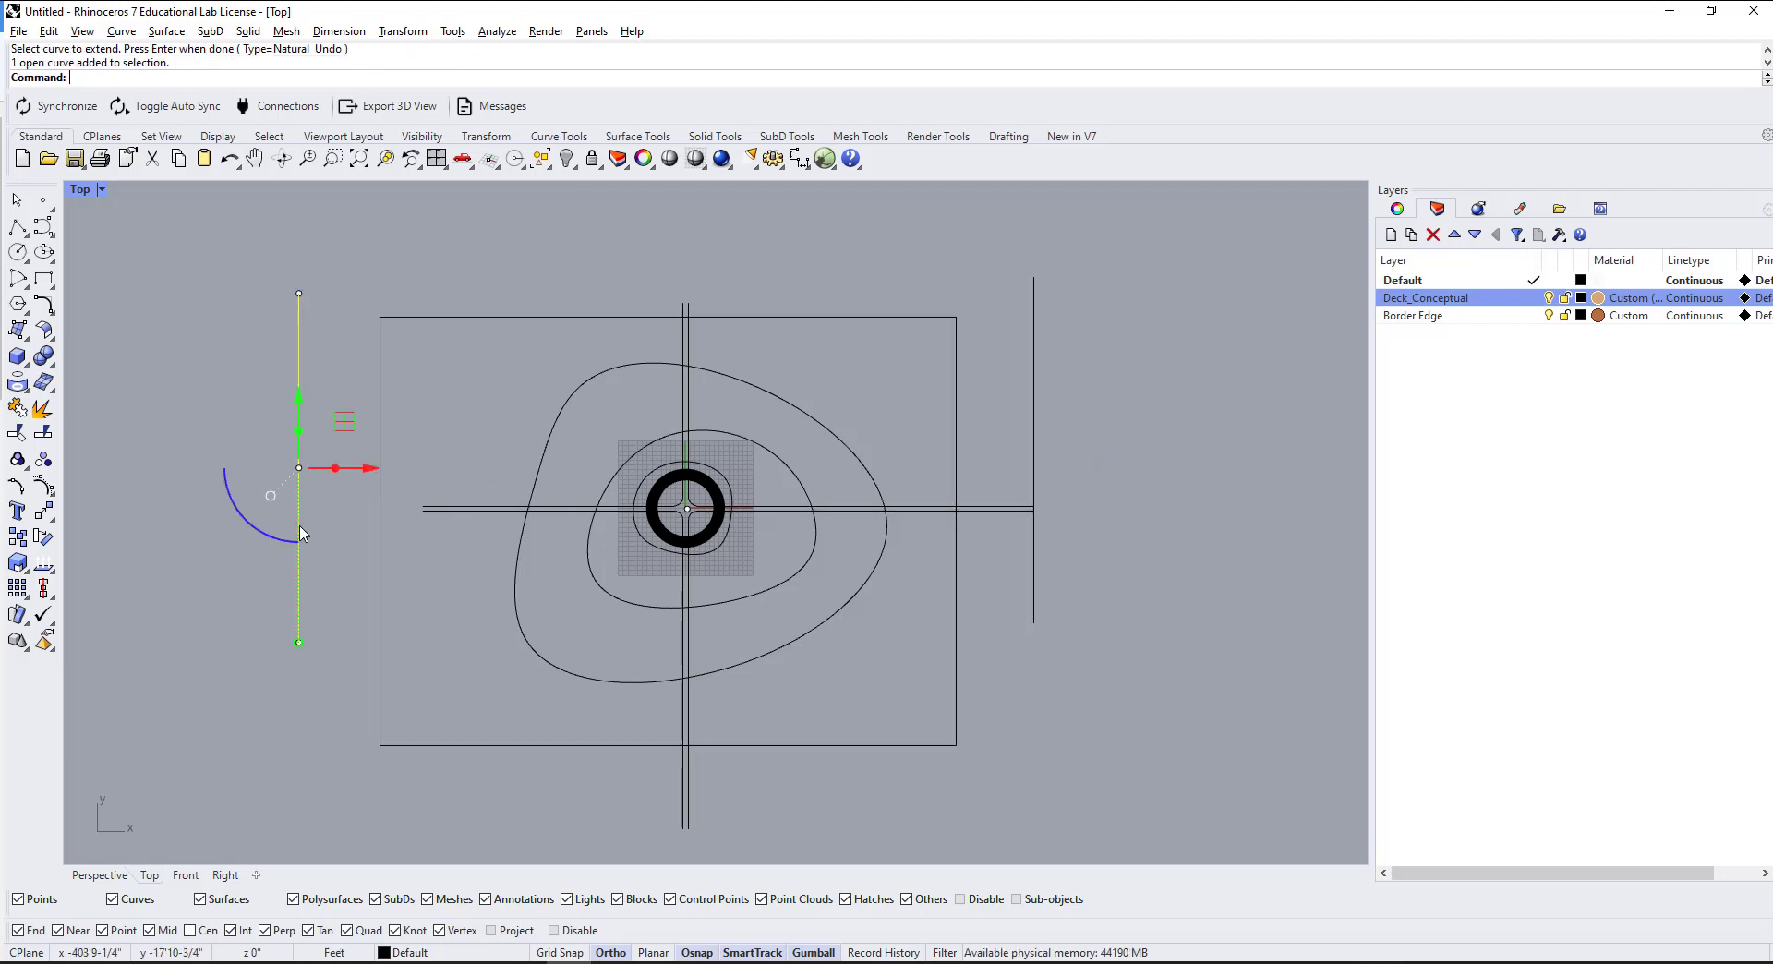
{"action": "type", "text": "EX"}
{"action": "key", "text": "Return"}
{"action": "left_click", "coordinate": [430, 509]}
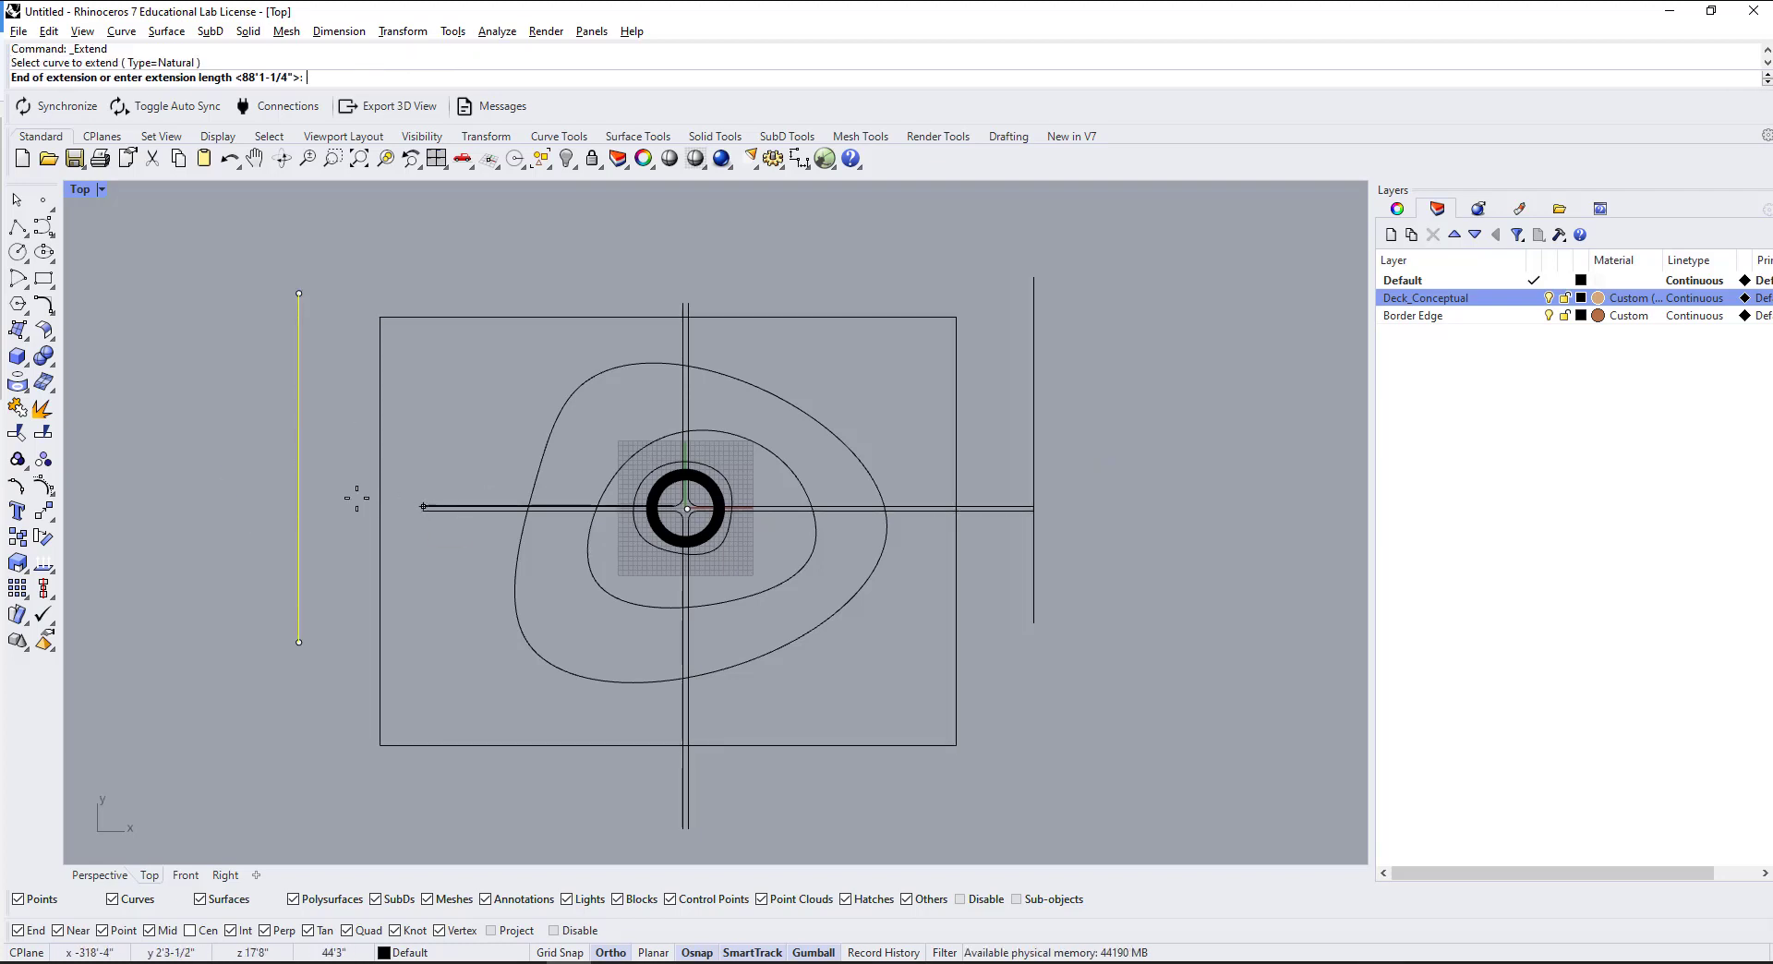
{"action": "left_click", "coordinate": [298, 507]}
{"action": "key", "text": "Return"}
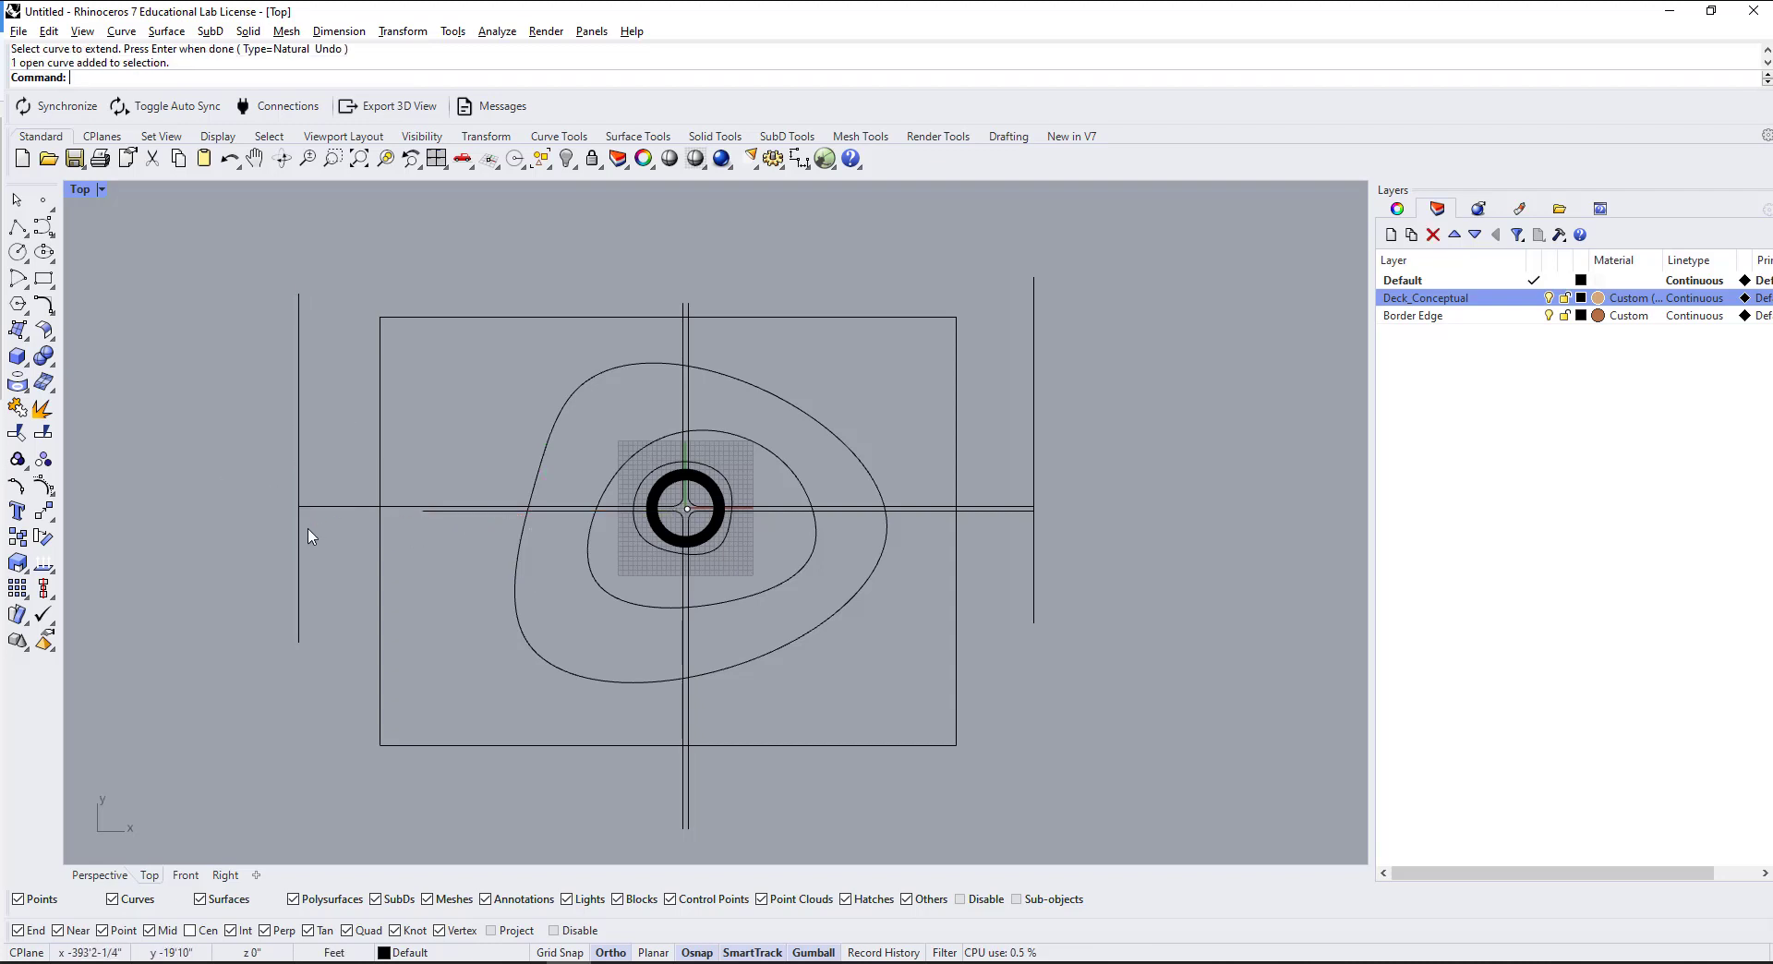
Step: Extend the left end of the lower horizontal path line to the vertical line left of the terrain
{"action": "key", "text": "Return"}
{"action": "left_click", "coordinate": [305, 535]}
{"action": "key", "text": "Return"}
{"action": "left_click", "coordinate": [482, 510]}
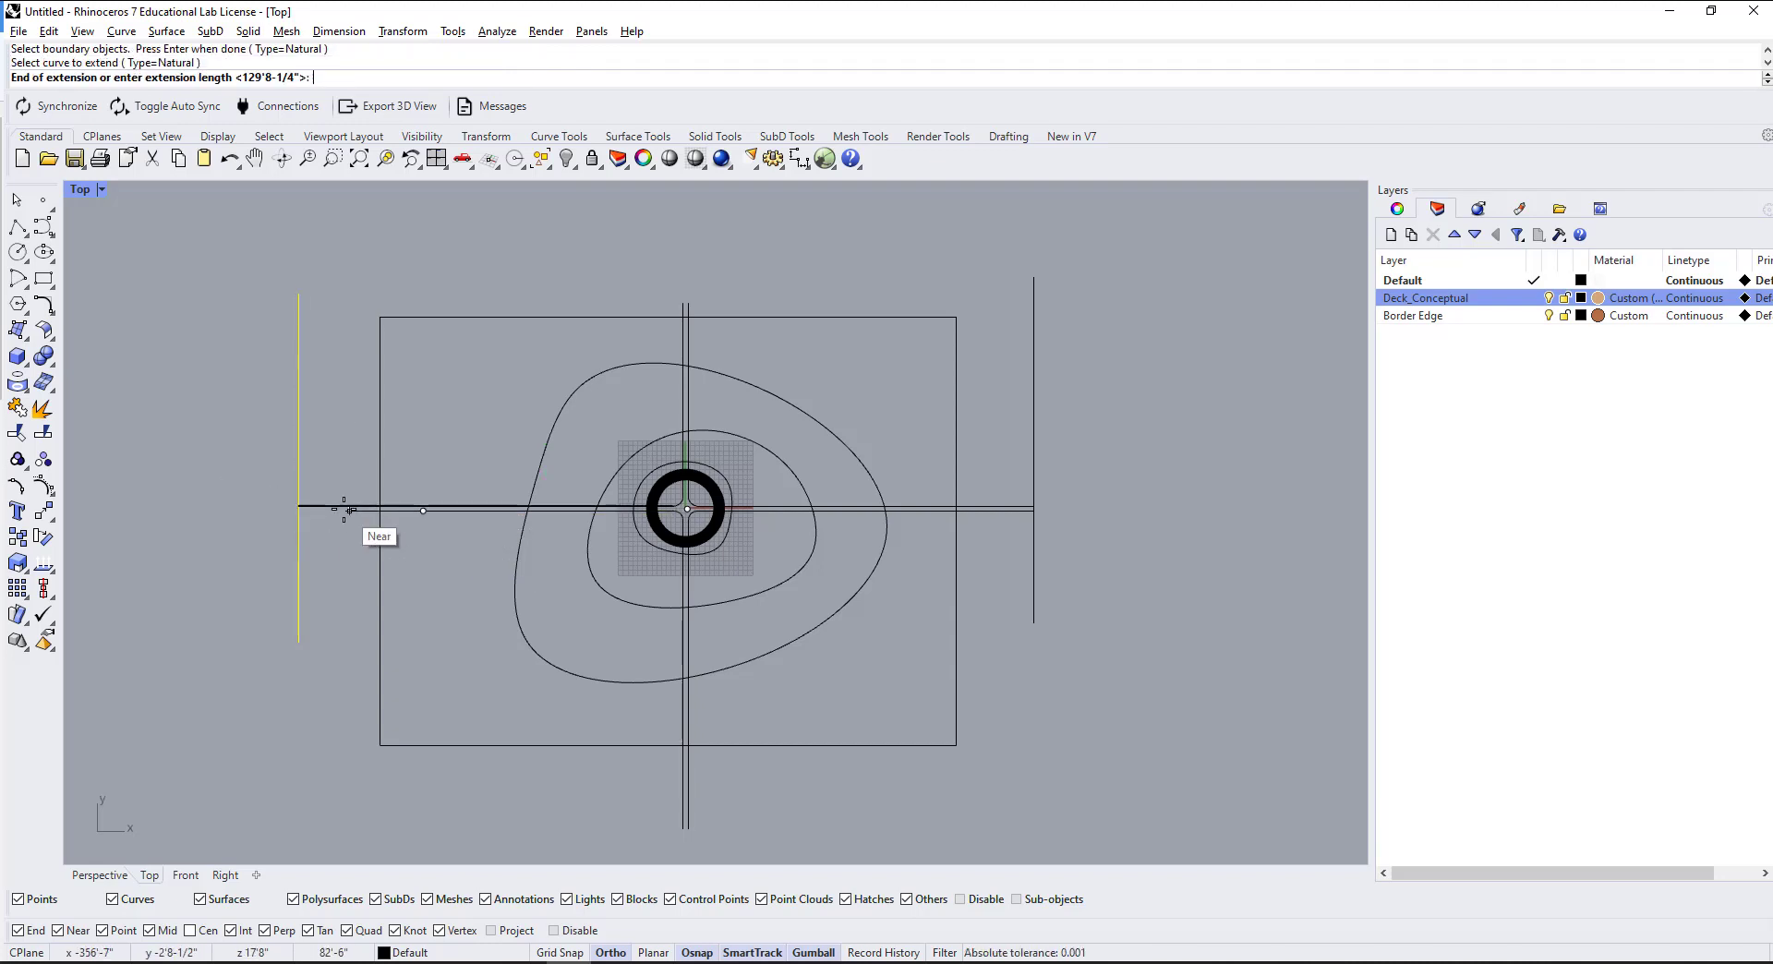
{"action": "left_click", "coordinate": [302, 518]}
{"action": "key", "text": "Return"}
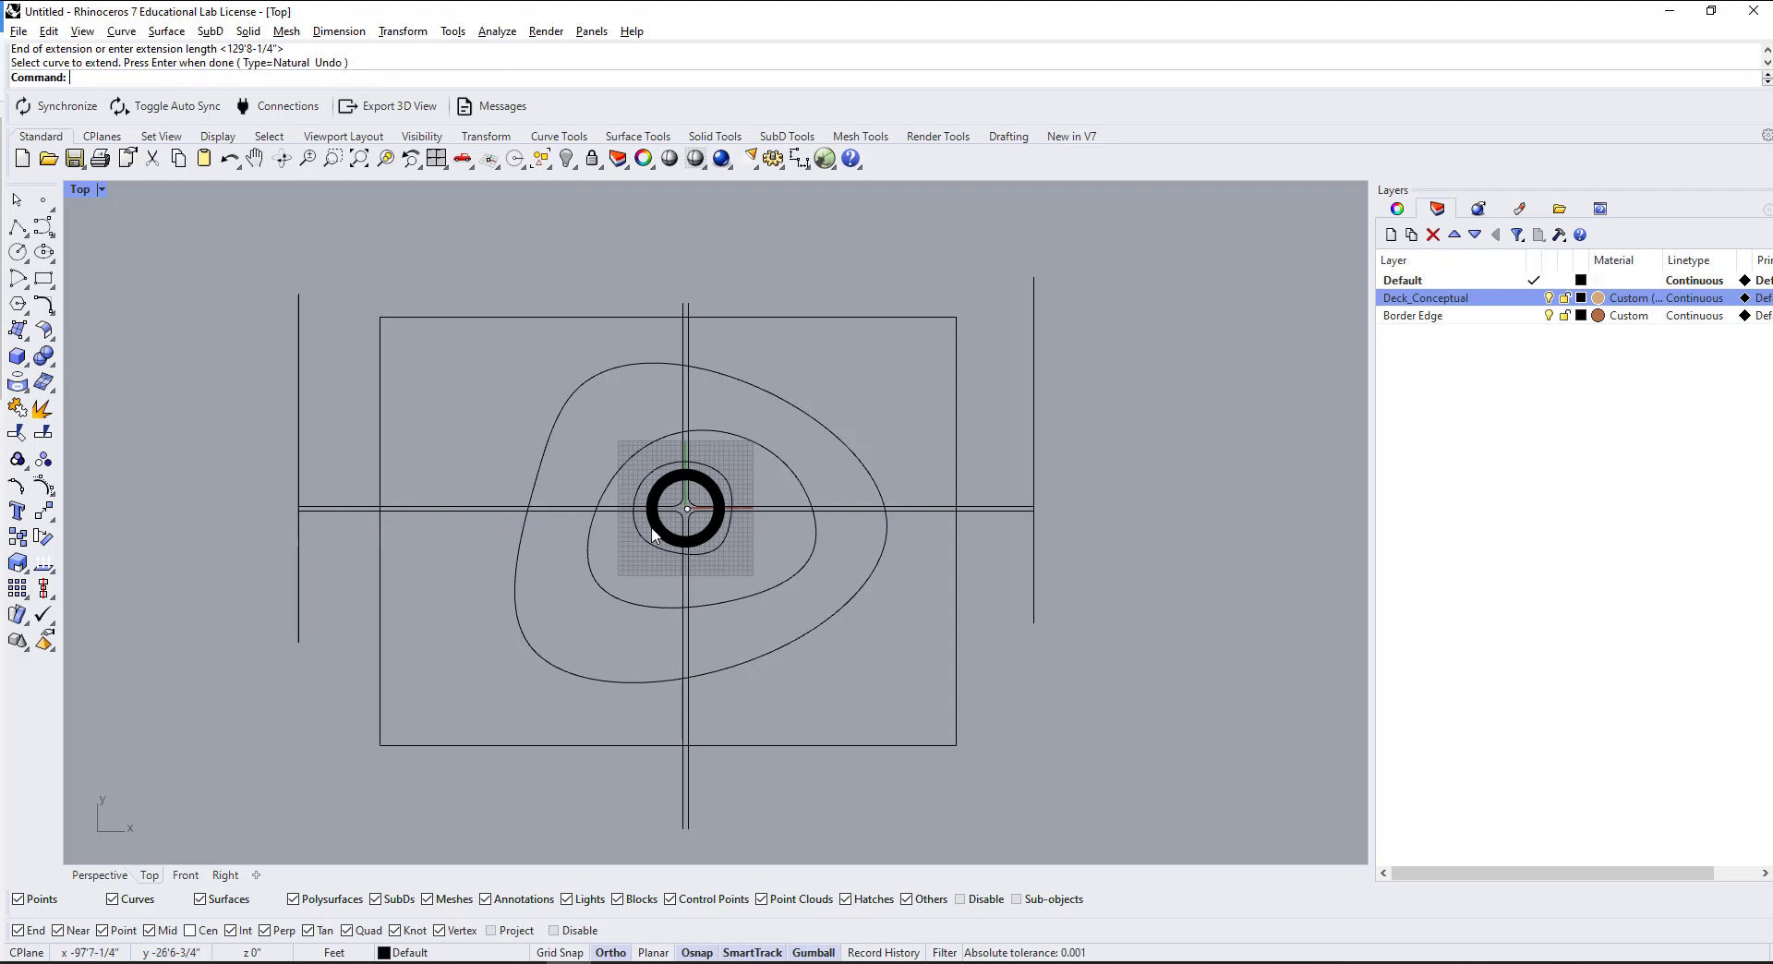
Step: Show the hidden lofted terrain surface and inspect it with the path lines in the Perspective view
{"action": "right_click_drag", "start_coordinate": [735, 531], "coordinate": [740, 454]}
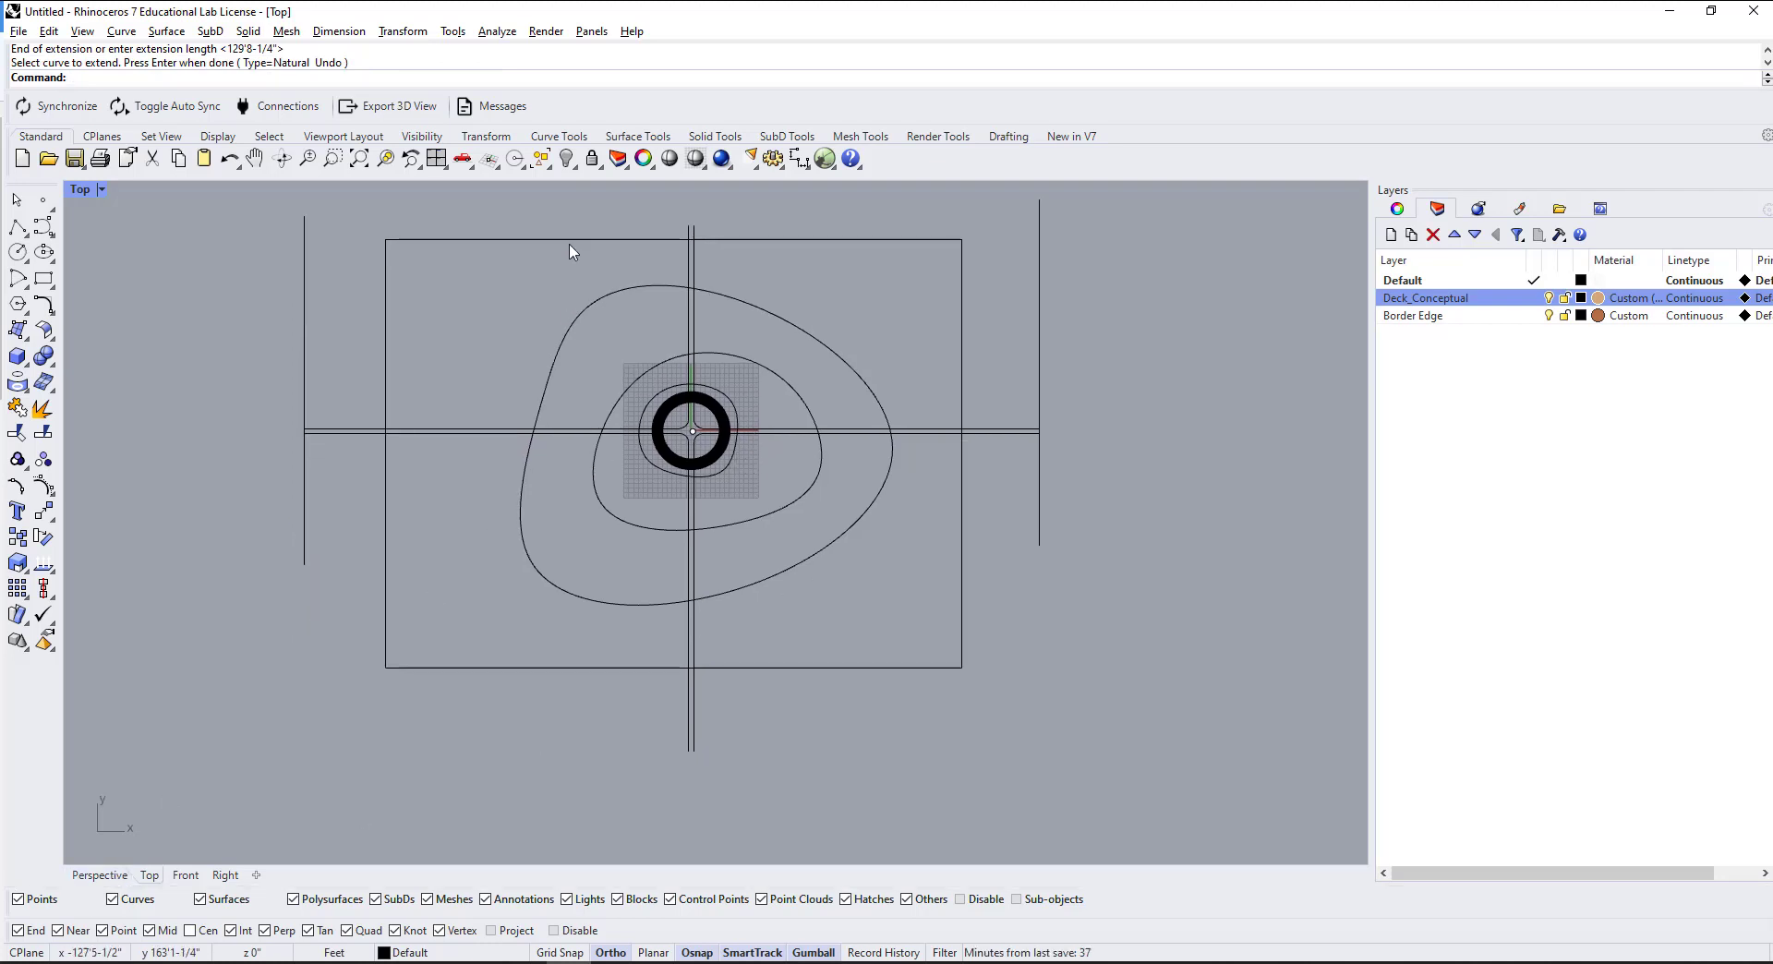
{"action": "left_click", "coordinate": [567, 159]}
{"action": "scroll", "coordinate": [751, 633], "scroll_direction": "up", "scroll_amount": 2}
{"action": "scroll", "coordinate": [689, 606], "scroll_direction": "down", "scroll_amount": 2}
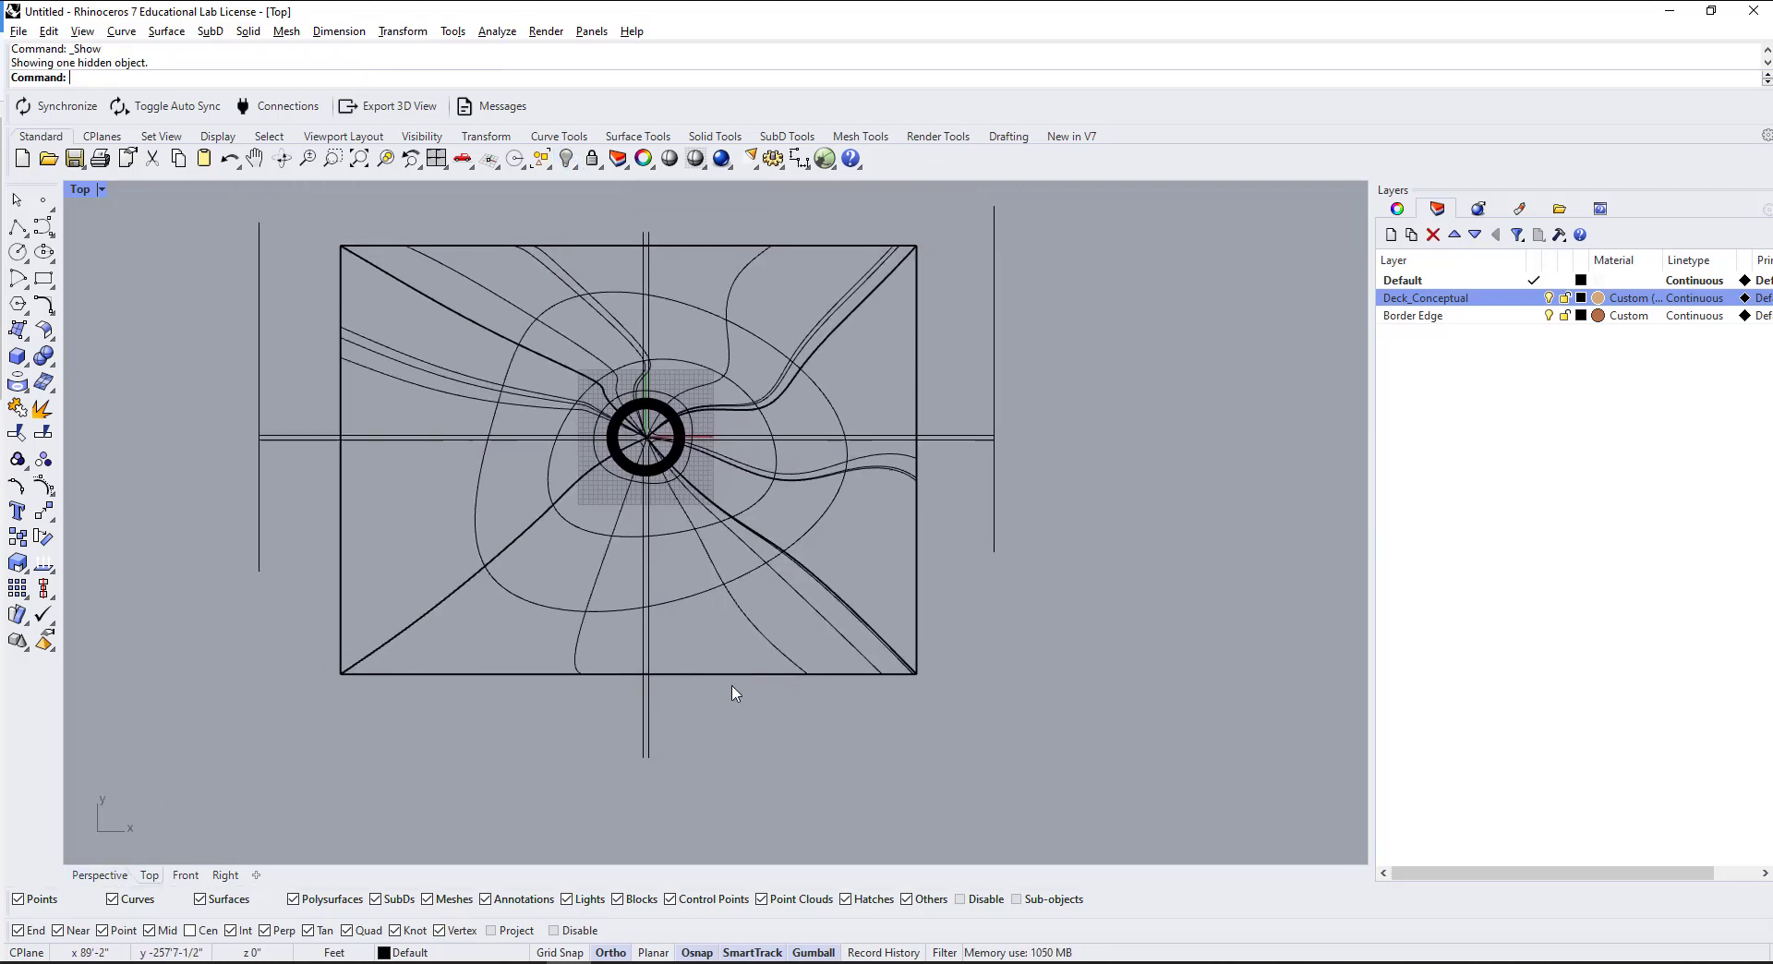
{"action": "left_click", "coordinate": [104, 877]}
{"action": "right_click_drag", "start_coordinate": [717, 748], "coordinate": [644, 669]}
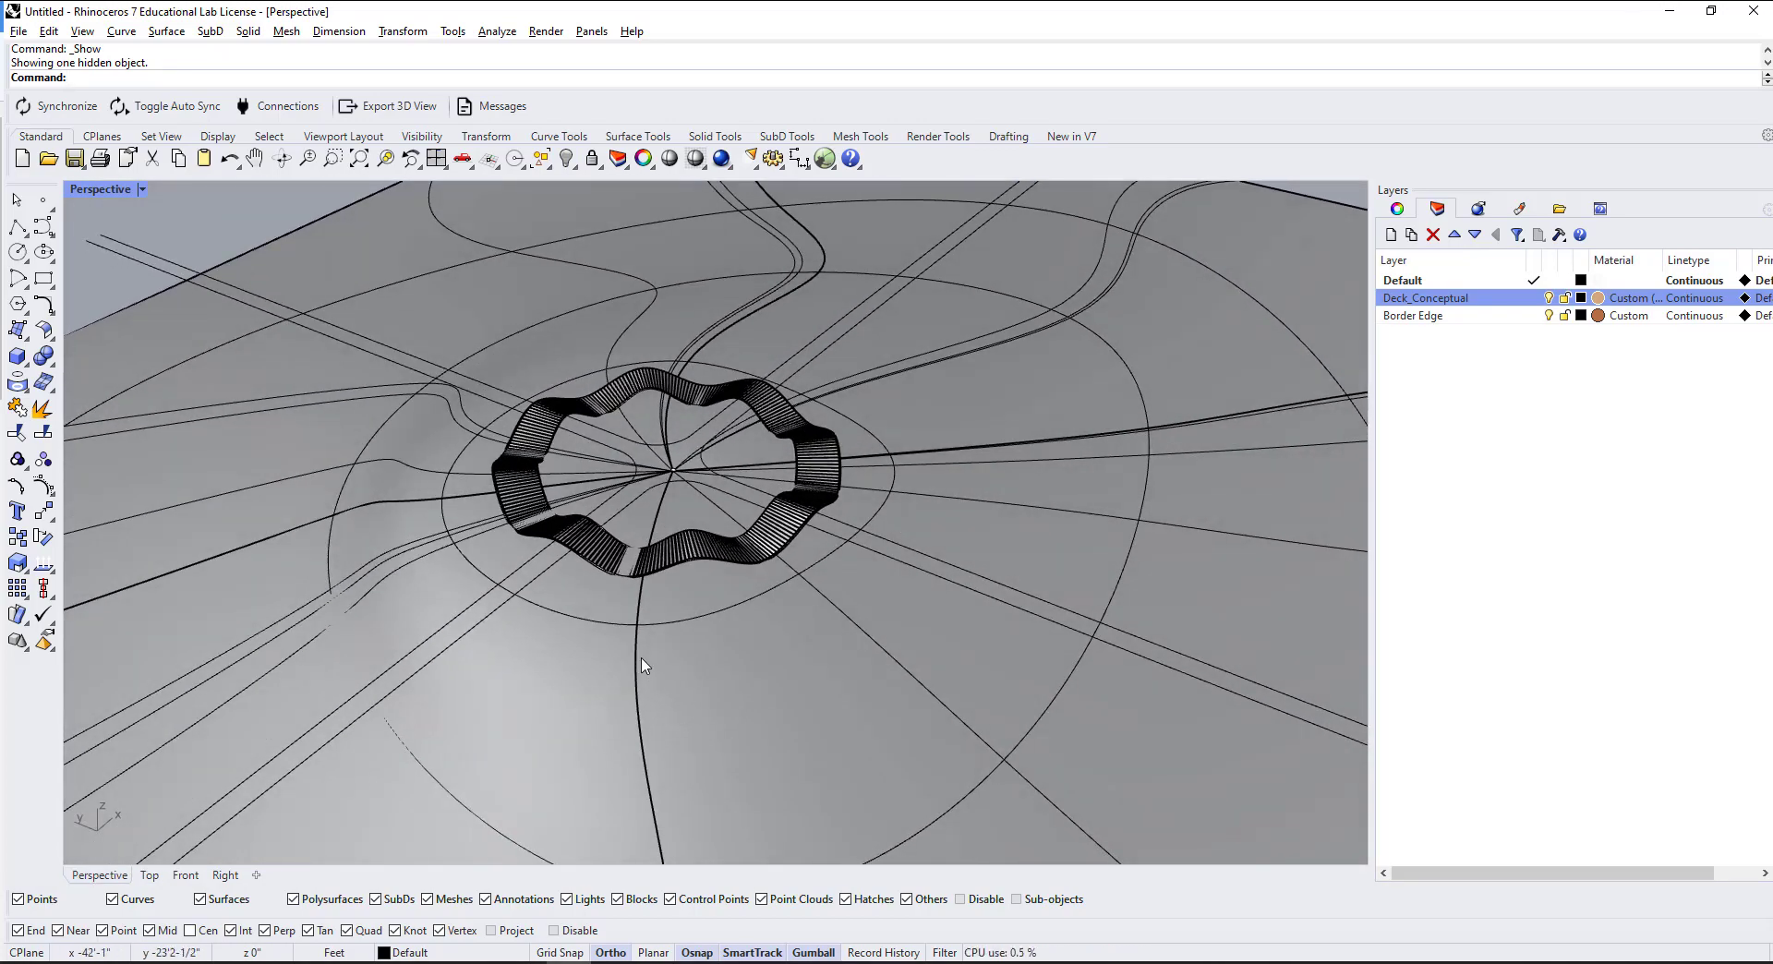
{"action": "scroll", "coordinate": [799, 572], "scroll_direction": "down", "scroll_amount": 3}
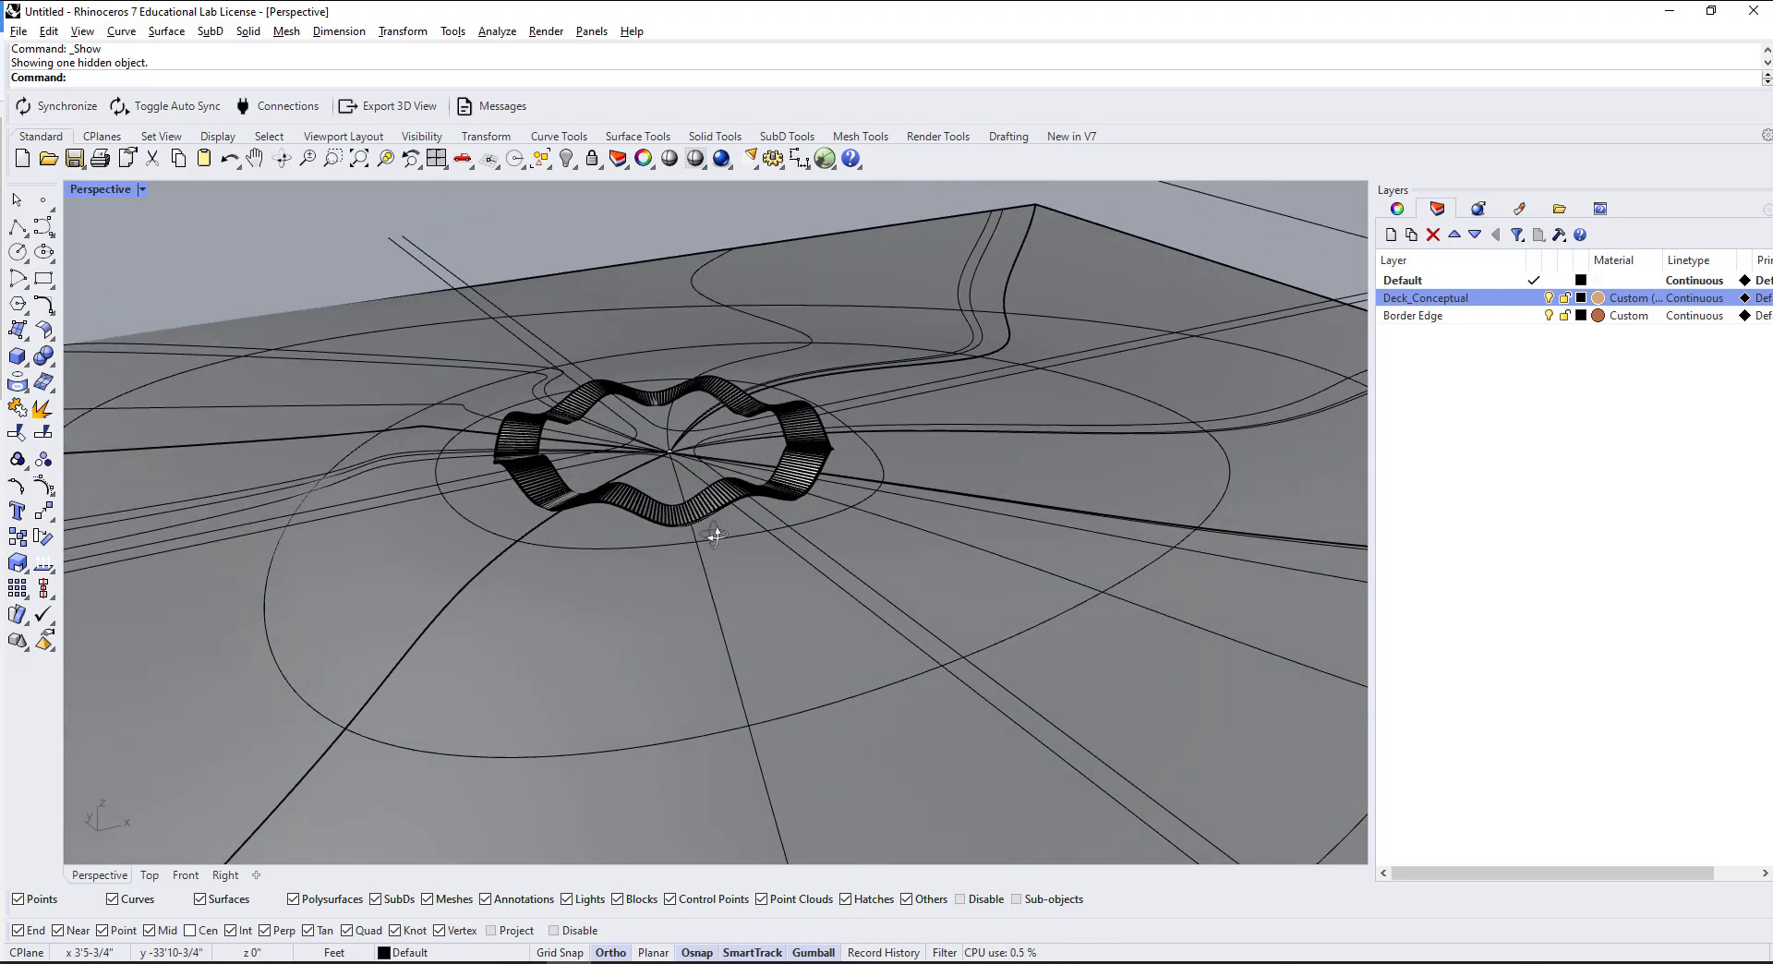
{"action": "scroll", "coordinate": [784, 370], "scroll_direction": "down", "scroll_amount": 2}
{"action": "scroll", "coordinate": [812, 585], "scroll_direction": "up", "scroll_amount": 4}
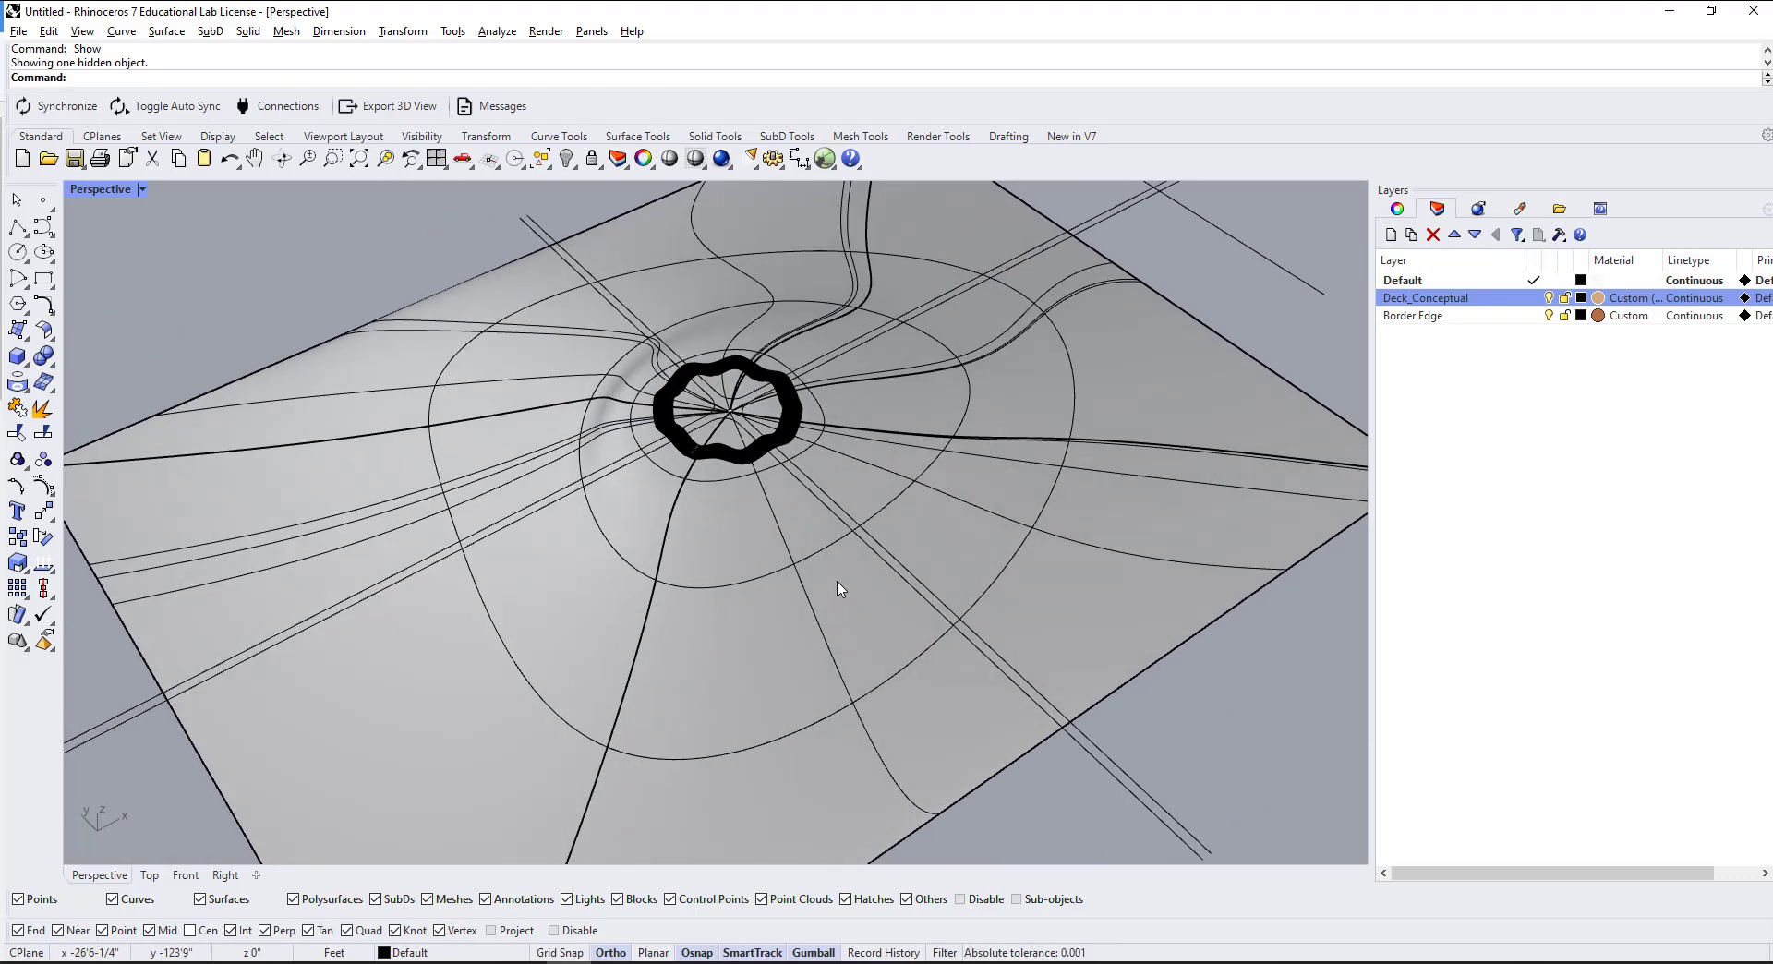
Step: Make a copy of the lofted terrain surface
{"action": "left_click", "coordinate": [736, 658]}
{"action": "right_click_drag", "start_coordinate": [677, 740], "coordinate": [736, 565]}
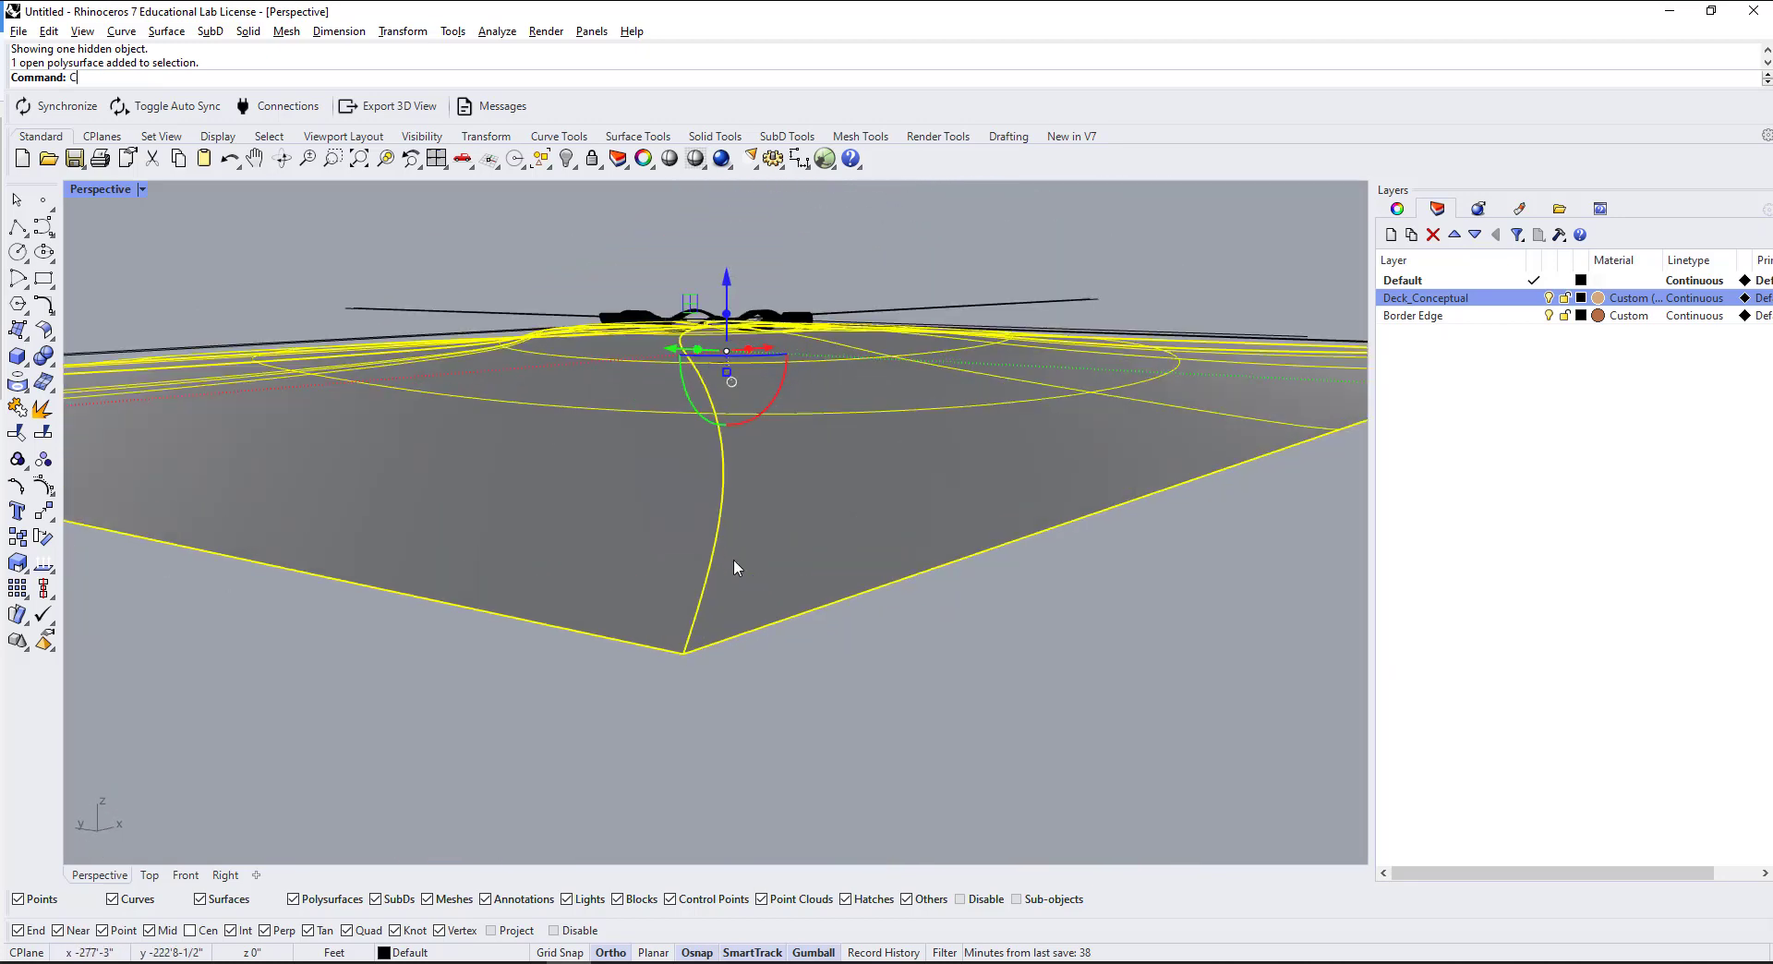
{"action": "type", "text": "opy"}
{"action": "key", "text": "Return"}
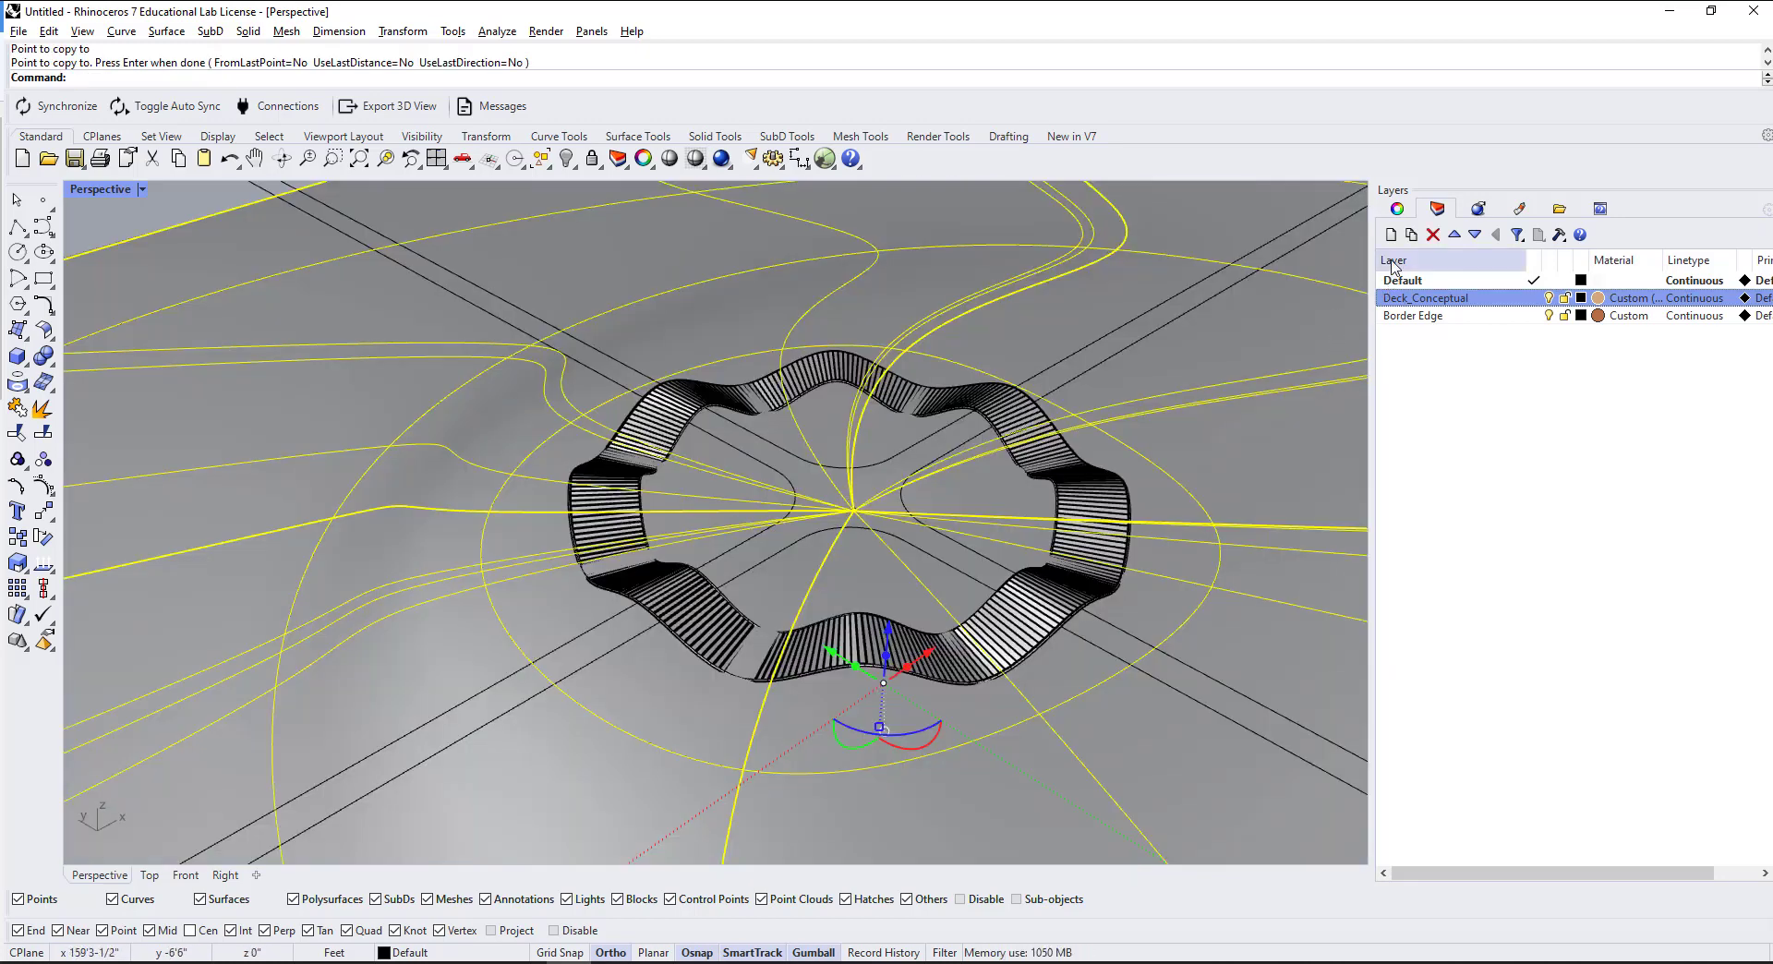
Step: Create a new layer named Rd
{"action": "left_click", "coordinate": [1390, 236]}
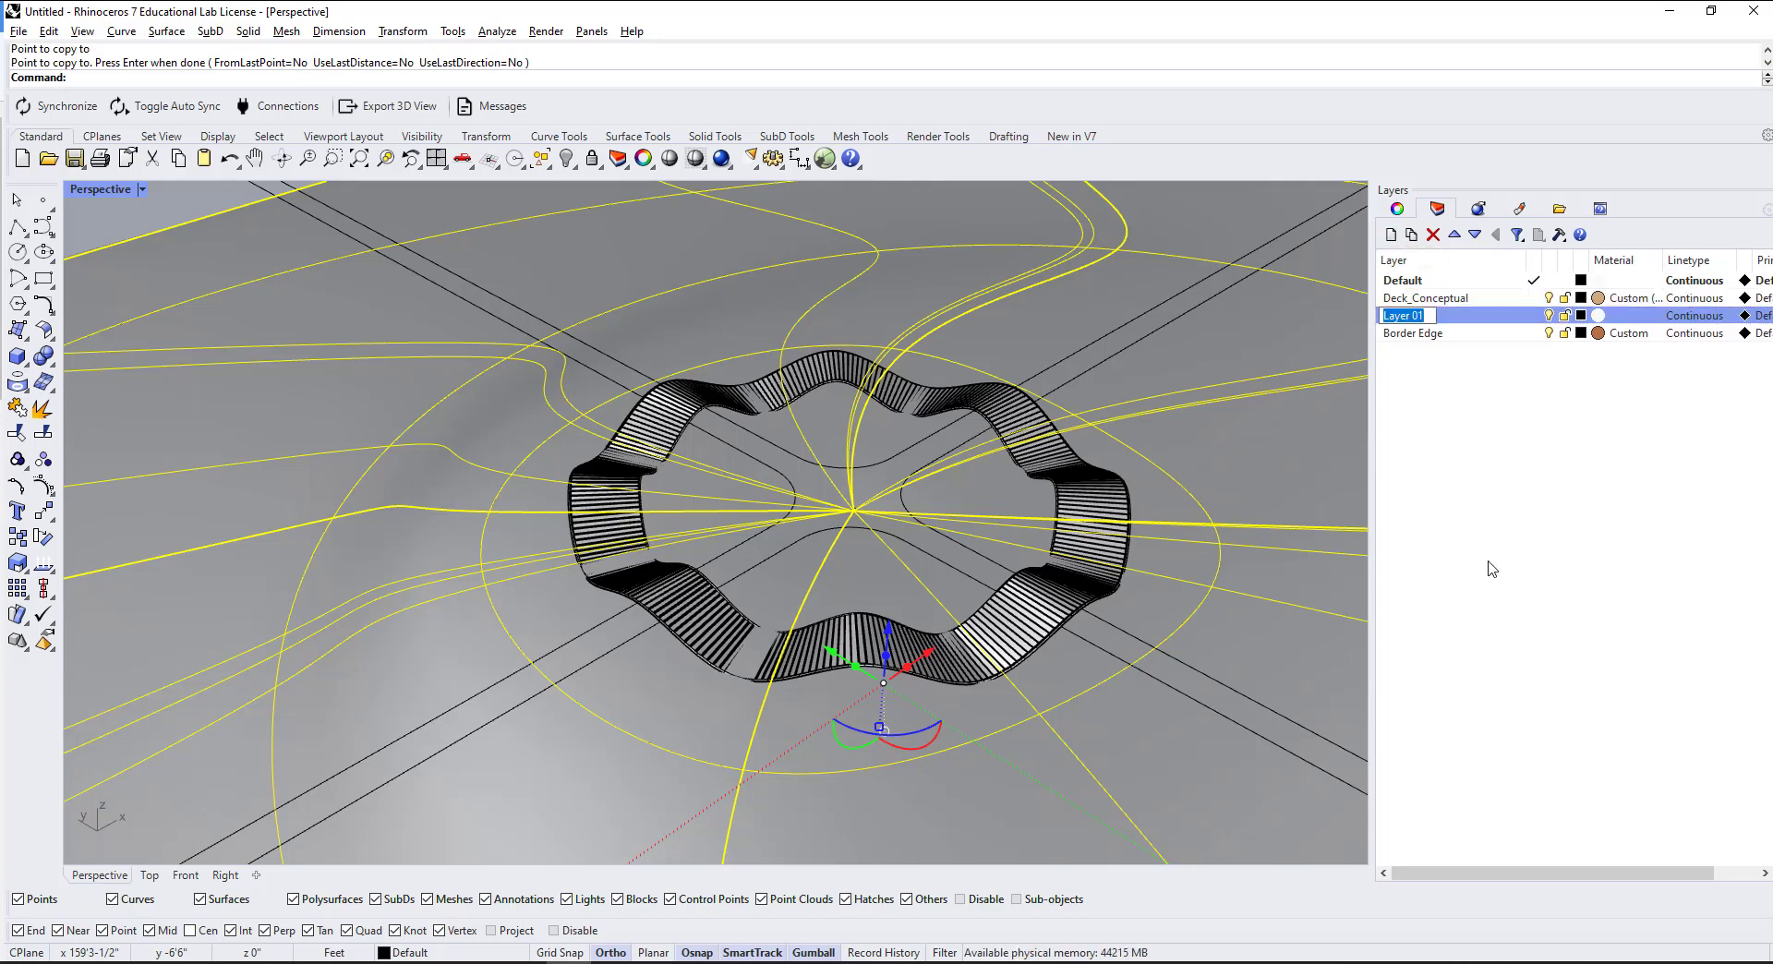
{"action": "type", "text": "Rd"}
{"action": "key", "text": "Return"}
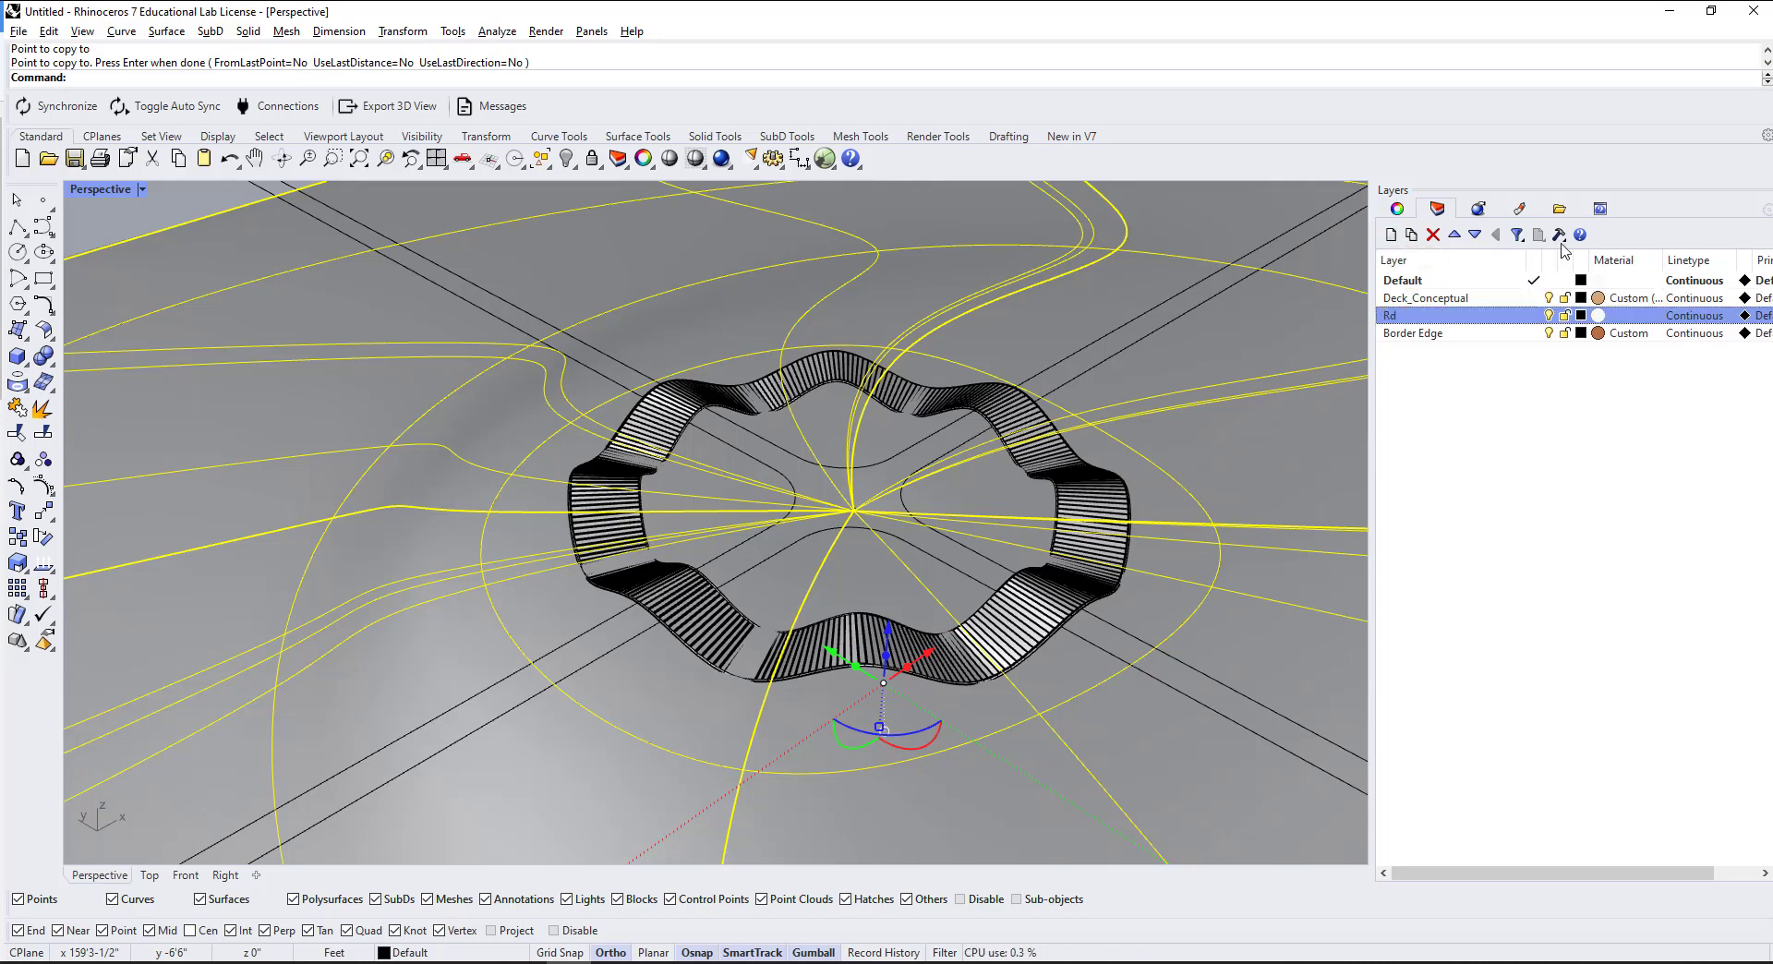
Step: Move the copied terrain surface to the Rd layer and give that layer a red custom material
{"action": "right_click", "coordinate": [1430, 319]}
{"action": "left_click", "coordinate": [1505, 635]}
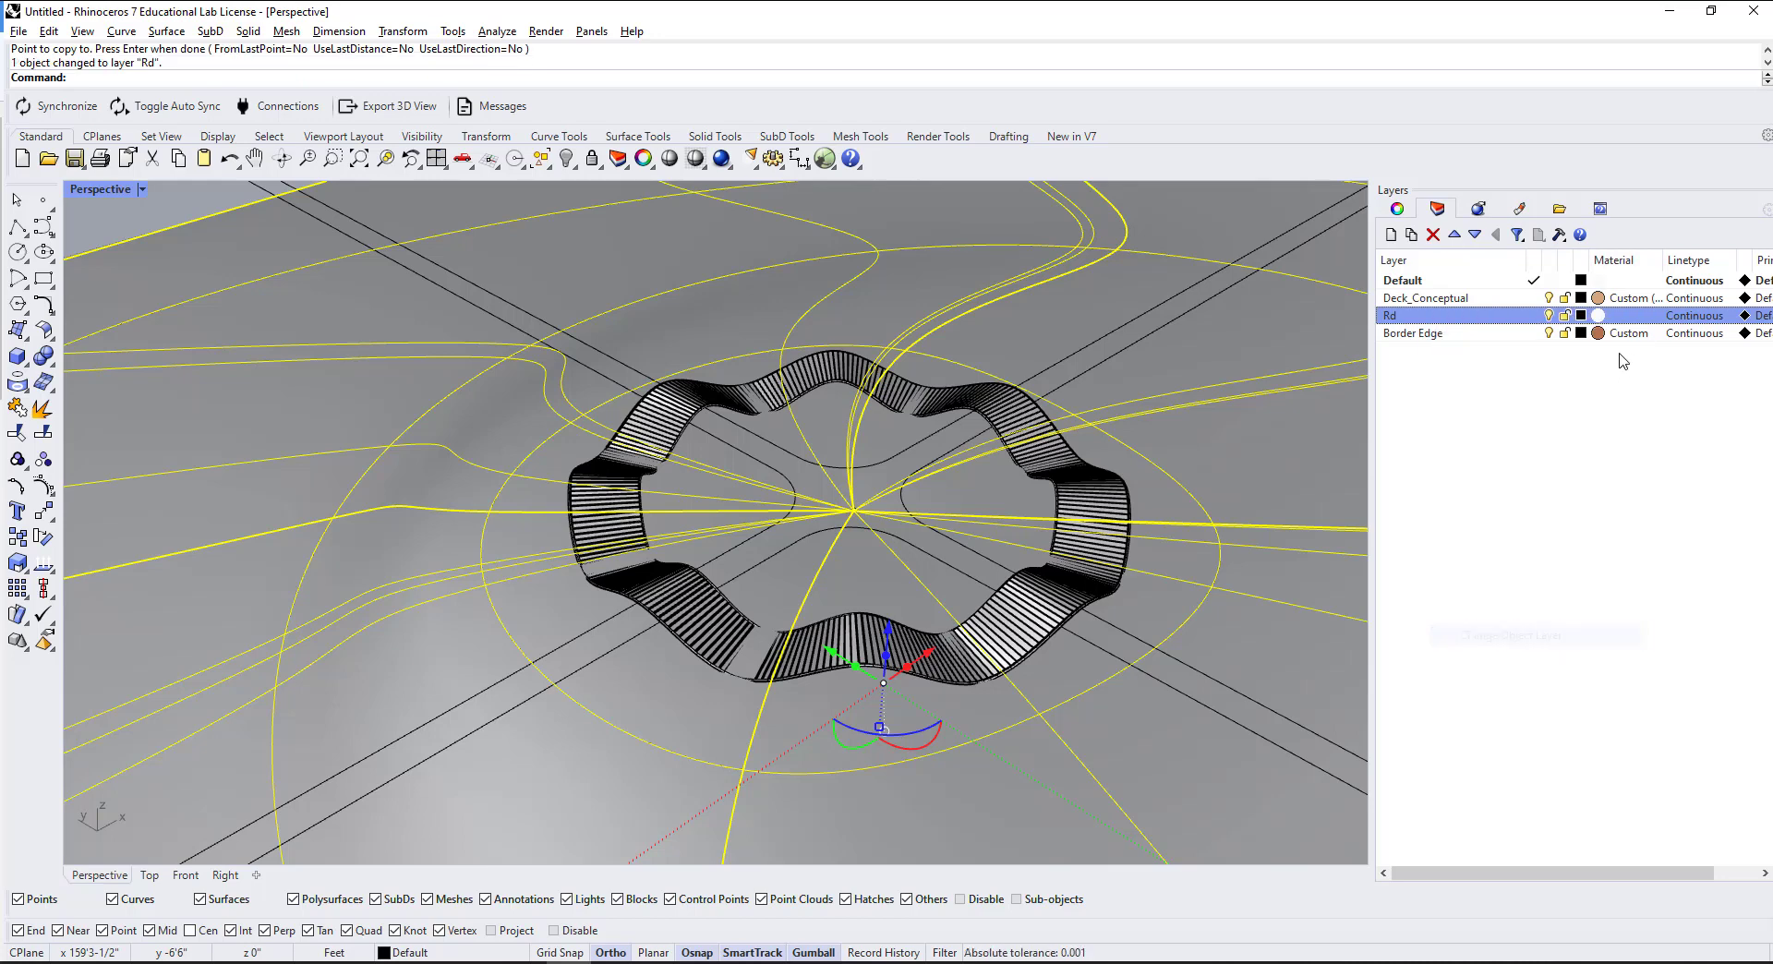
{"action": "left_click", "coordinate": [1598, 318]}
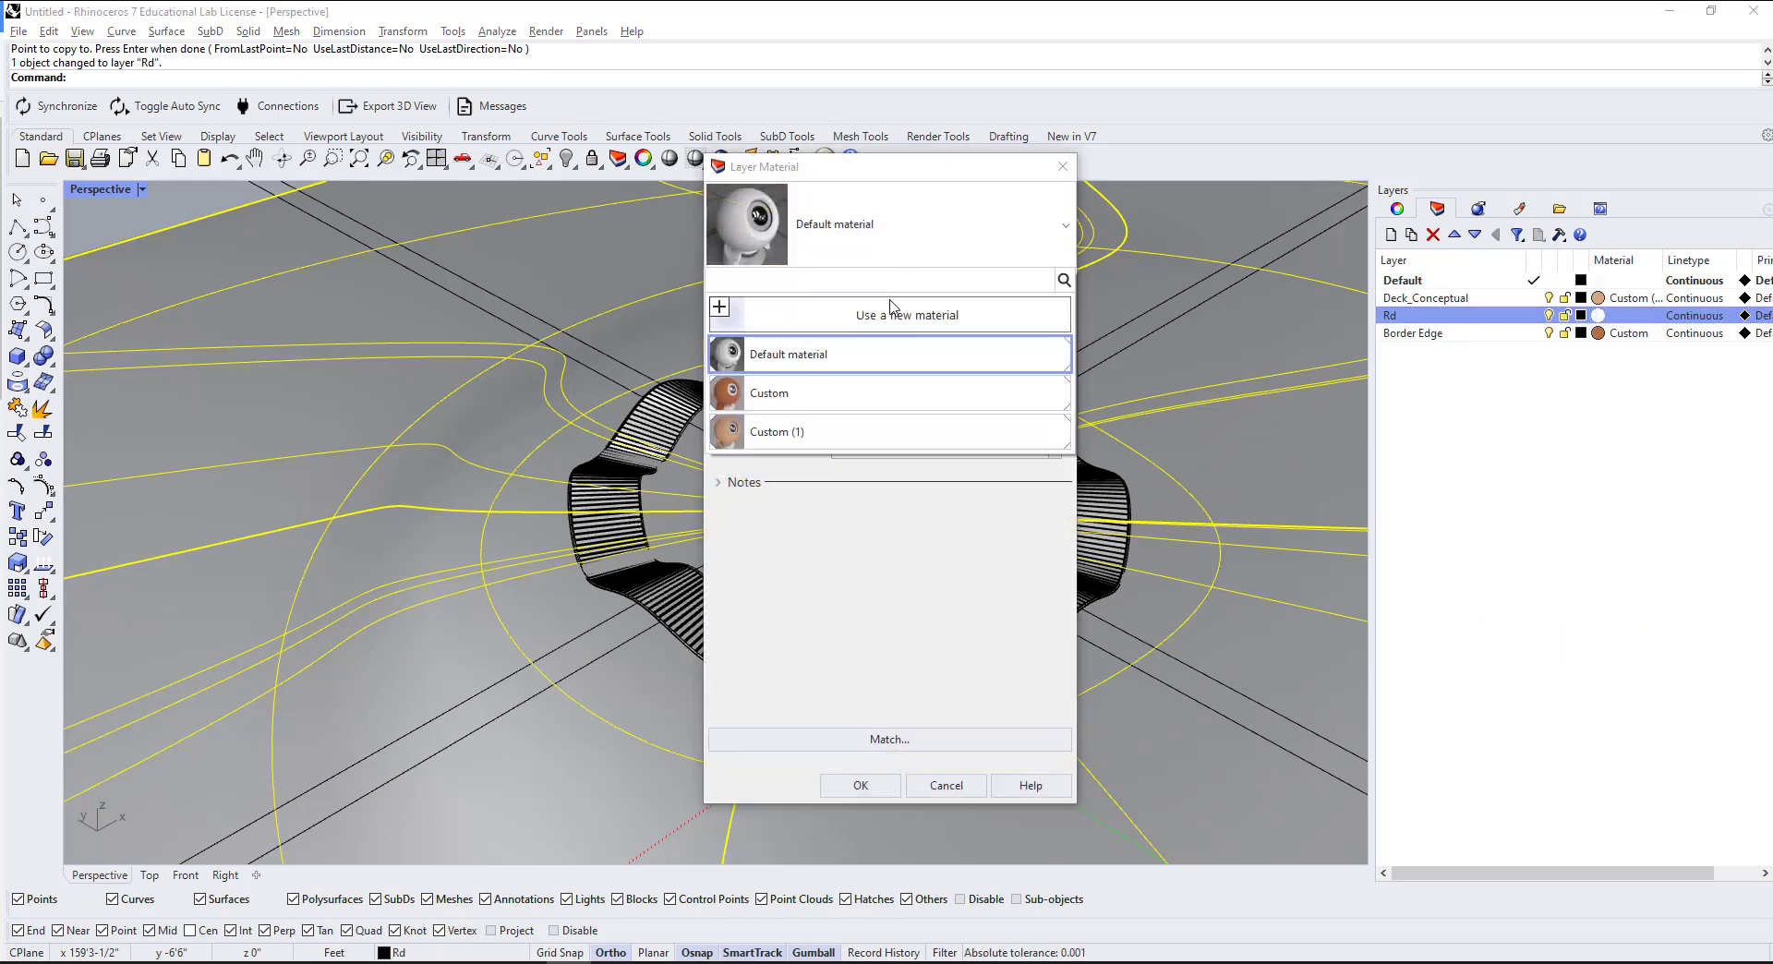
{"action": "left_click", "coordinate": [873, 333]}
{"action": "left_click", "coordinate": [888, 384]}
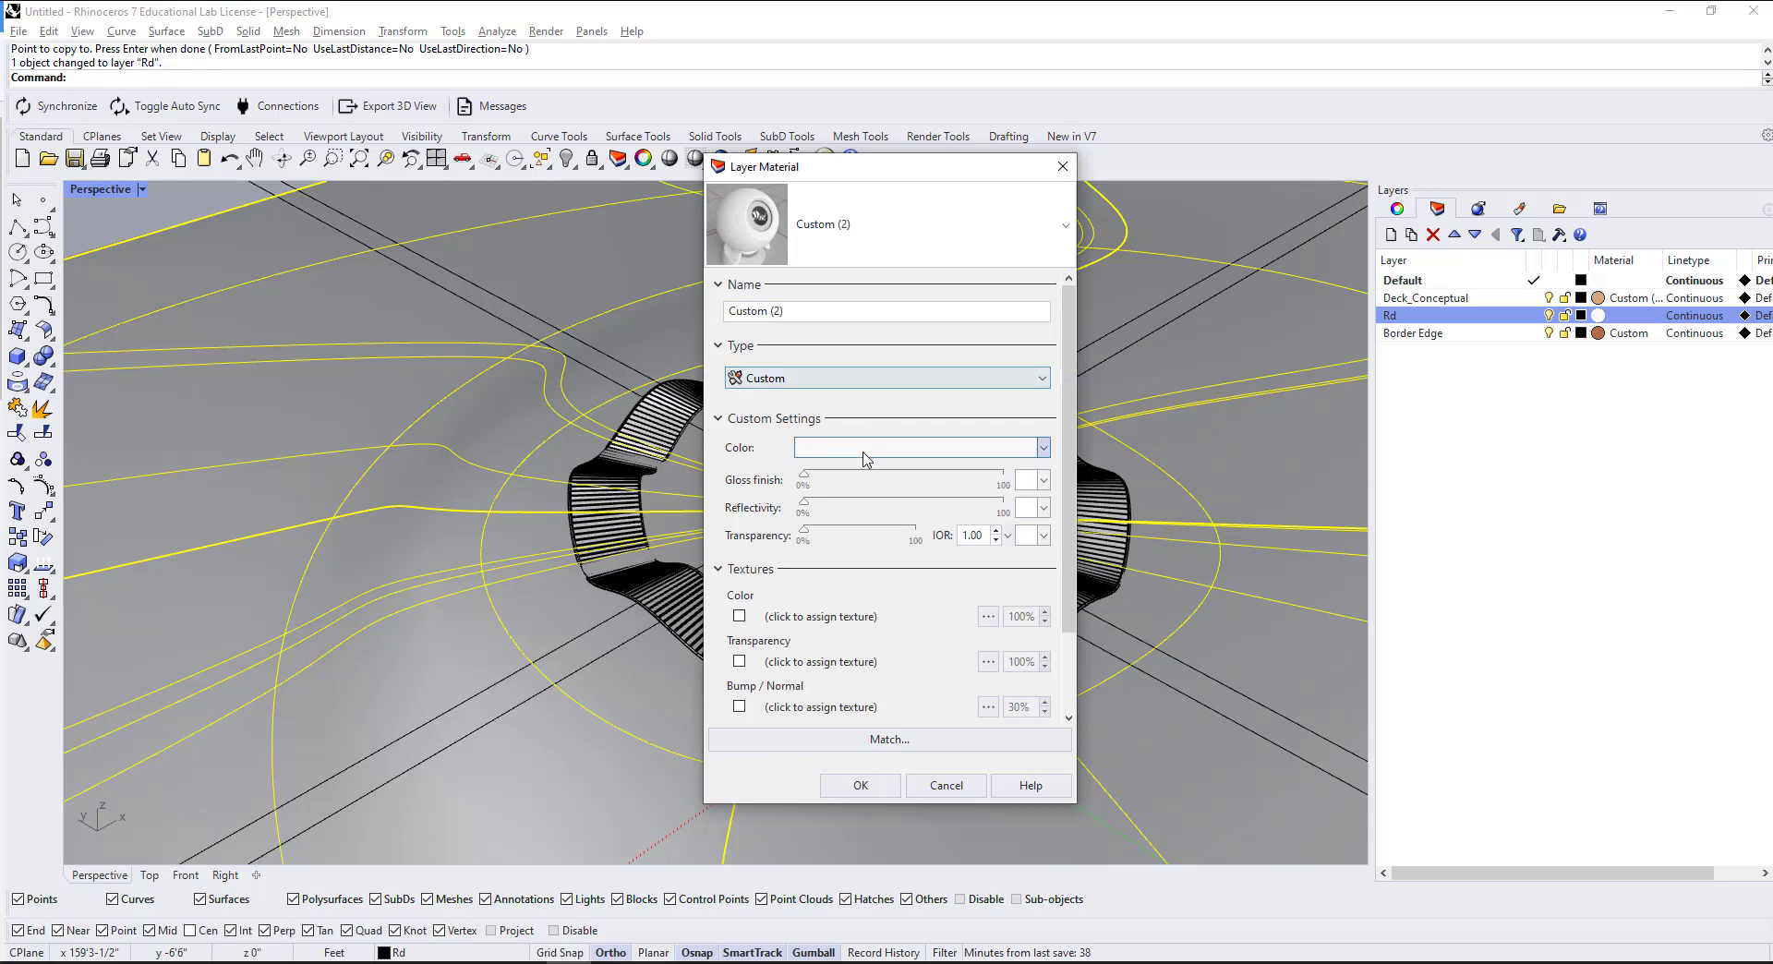
{"action": "left_click", "coordinate": [859, 459]}
{"action": "left_click", "coordinate": [1026, 628]}
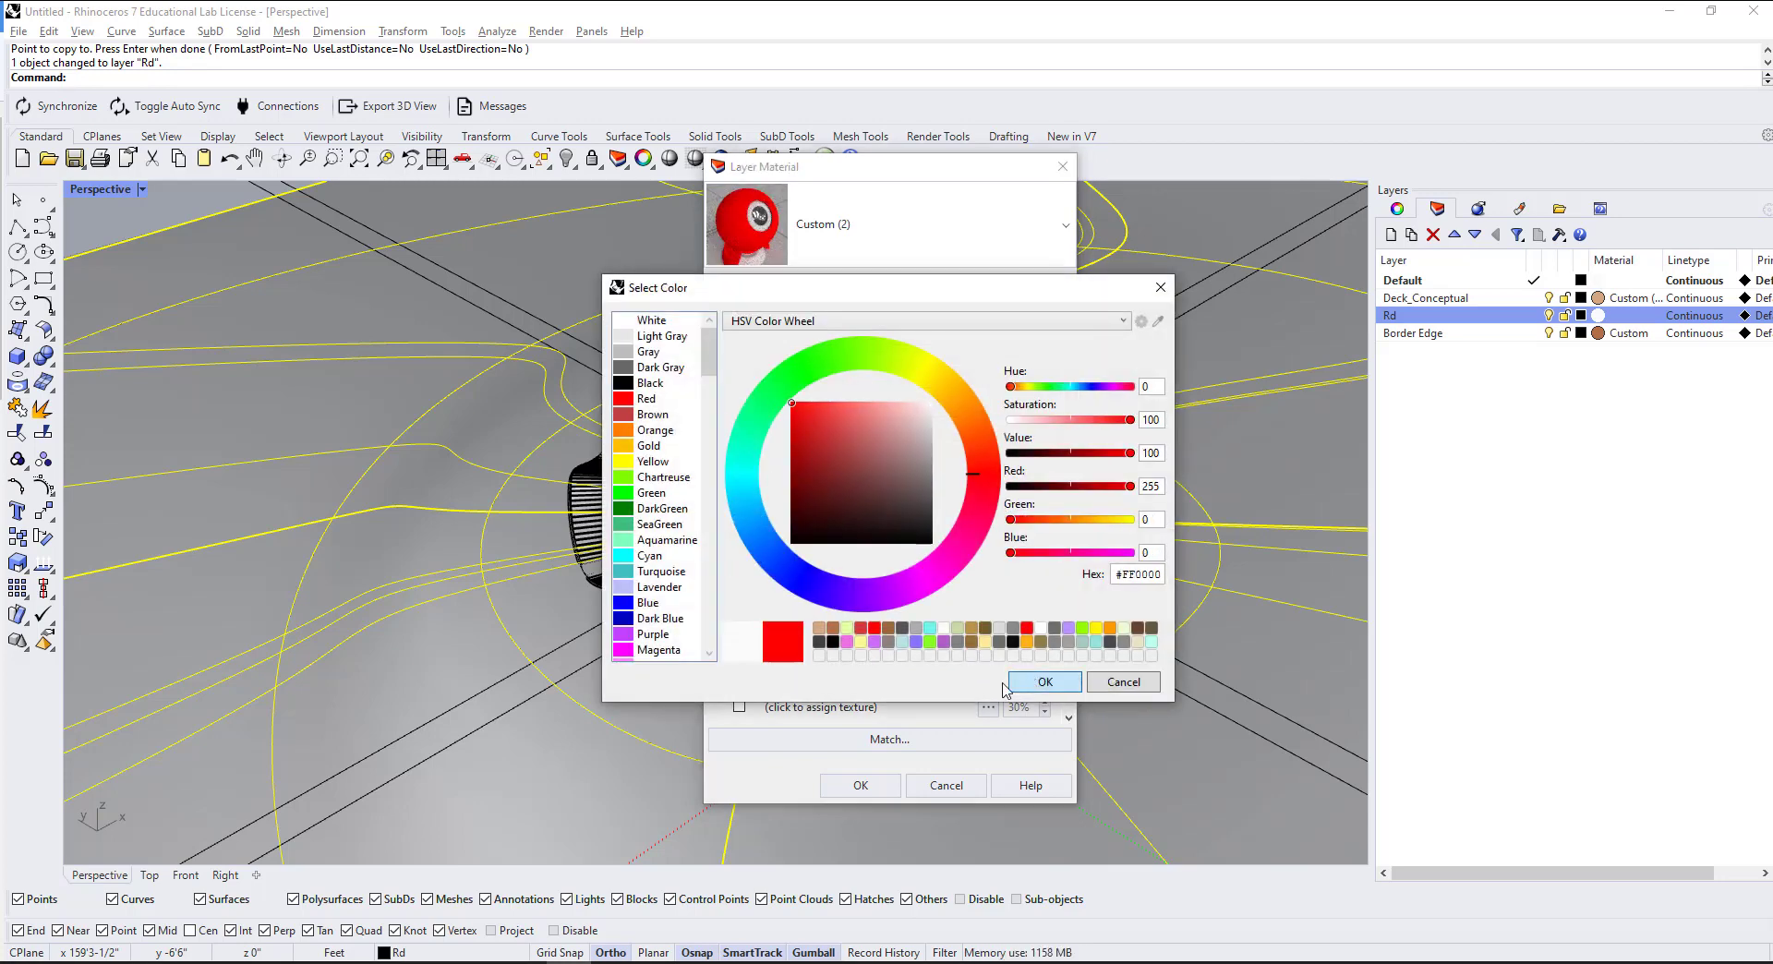
{"action": "left_click", "coordinate": [1025, 682]}
{"action": "left_click", "coordinate": [860, 786]}
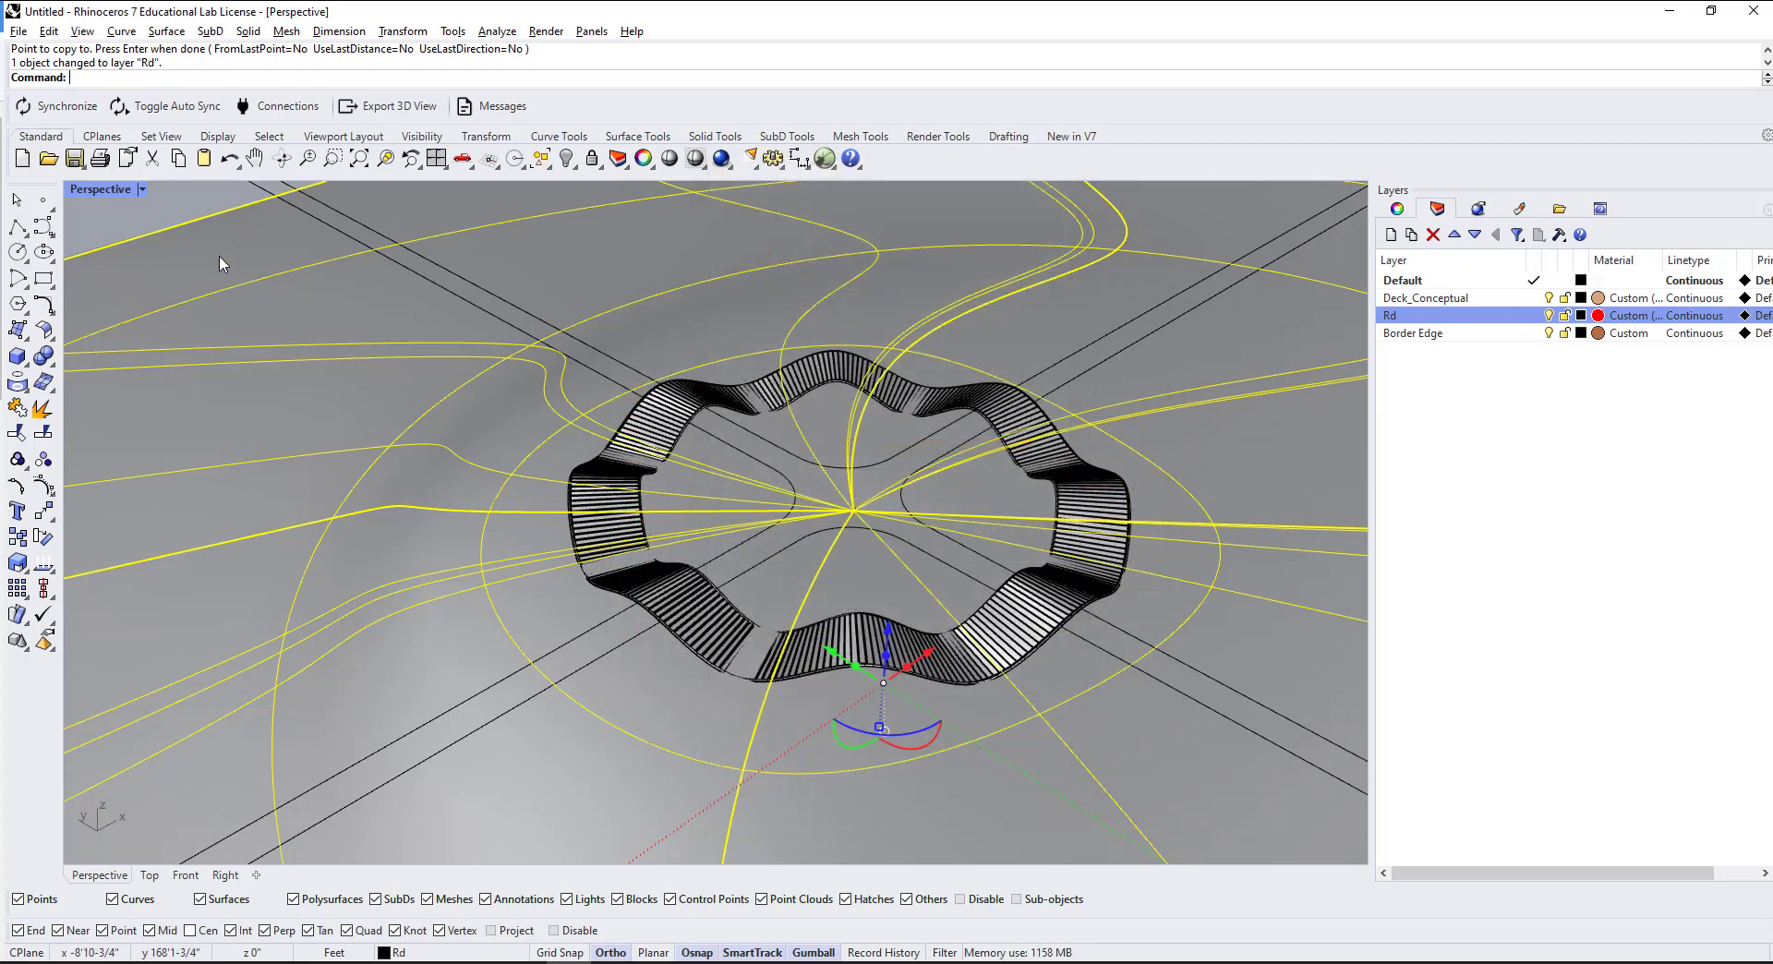
Step: Select the original terrain surface on the Default layer, undoing the accidental move of it
{"action": "left_click", "coordinate": [337, 283]}
{"action": "key", "text": "Return"}
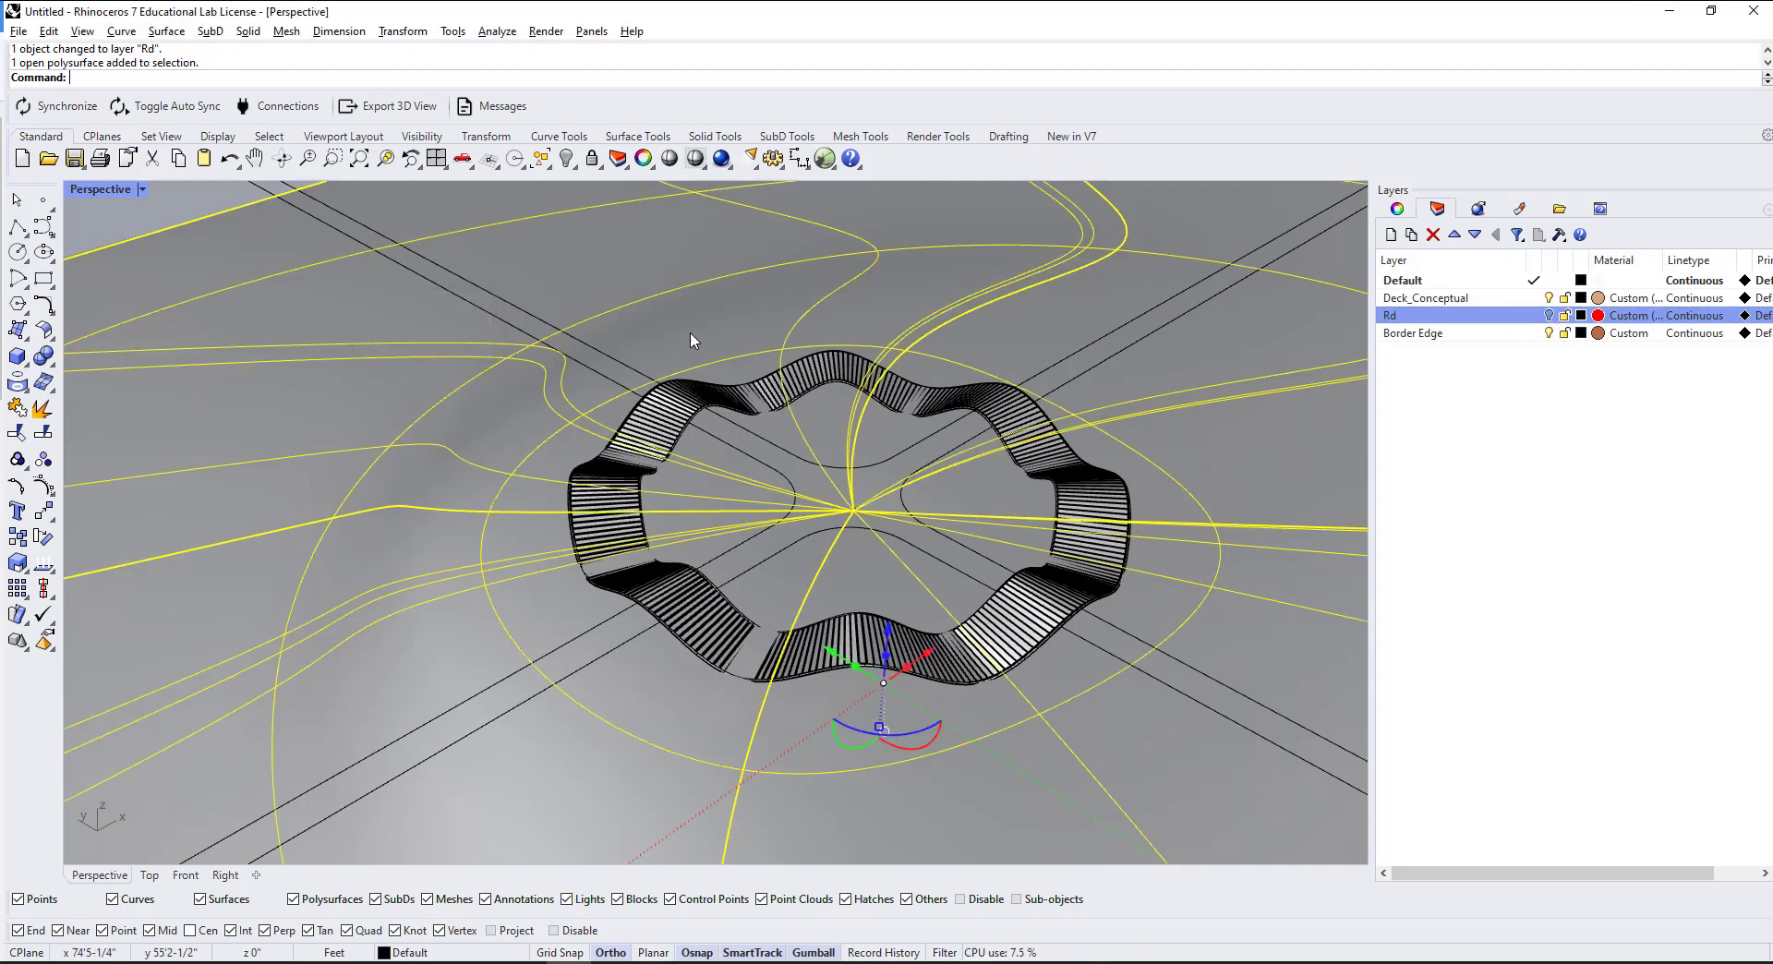
{"action": "key", "text": "Escape"}
{"action": "left_click", "coordinate": [639, 299]}
{"action": "key", "text": "Return"}
{"action": "scroll", "coordinate": [801, 375], "scroll_direction": "down", "scroll_amount": 5}
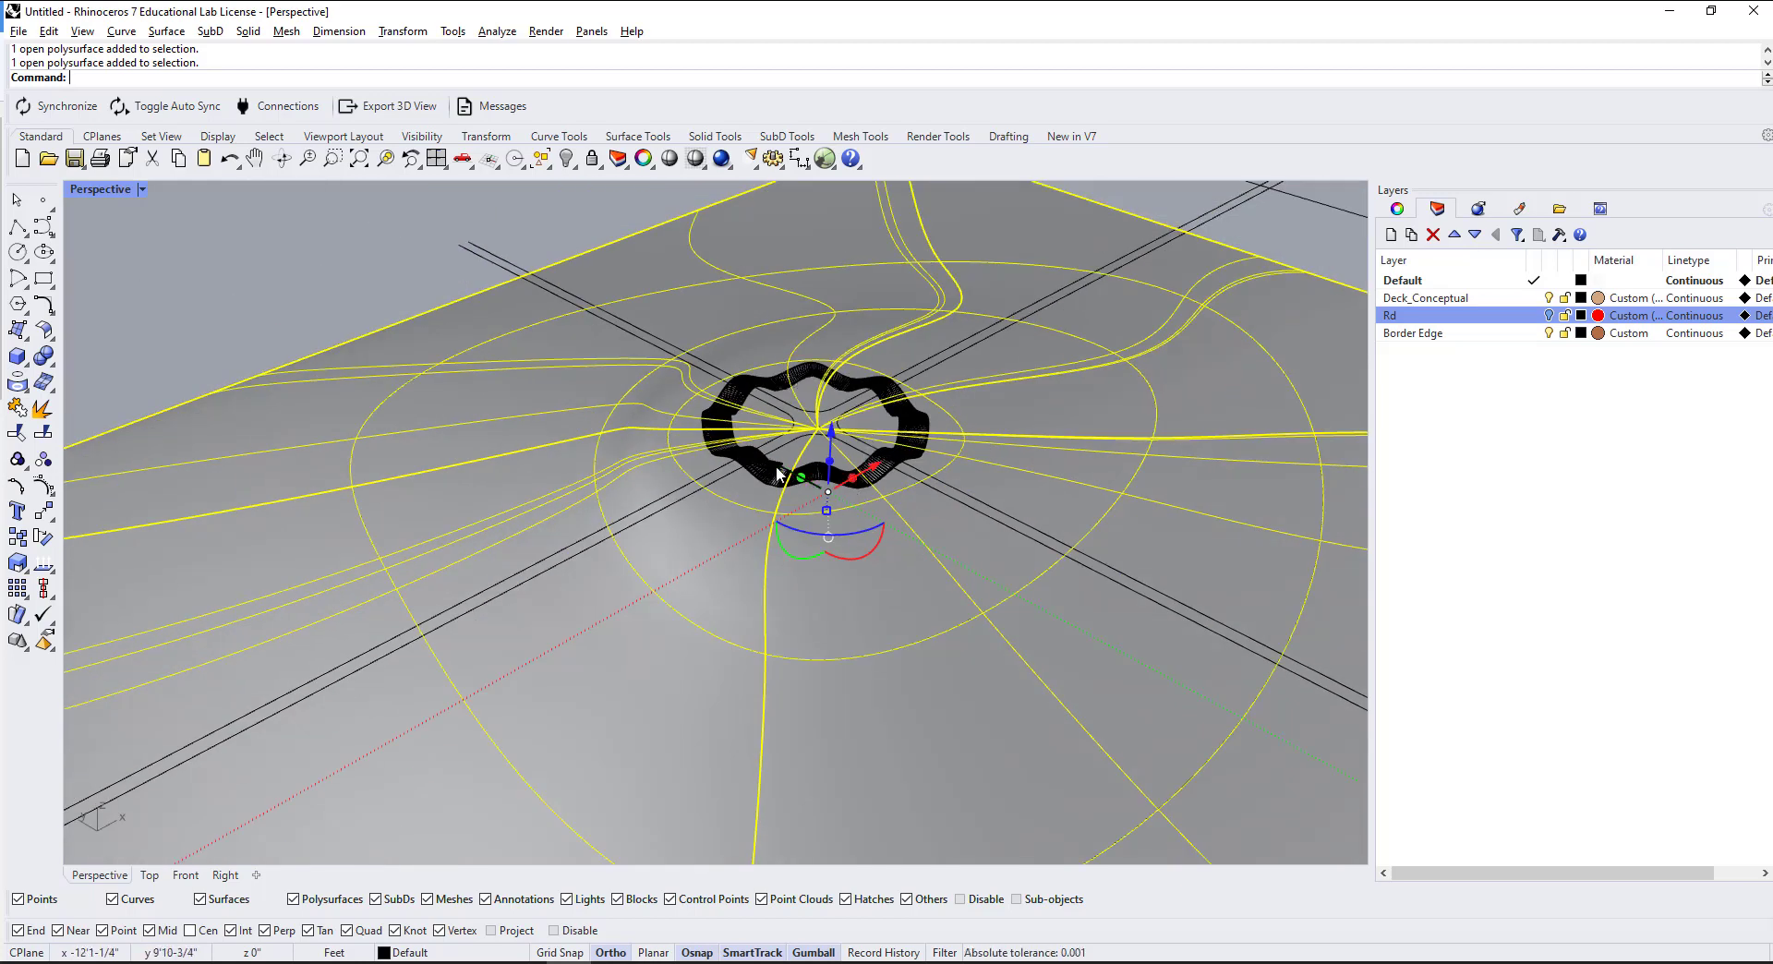
{"action": "left_click_drag", "start_coordinate": [781, 469], "coordinate": [416, 217]}
{"action": "key", "text": "ctrl+z"}
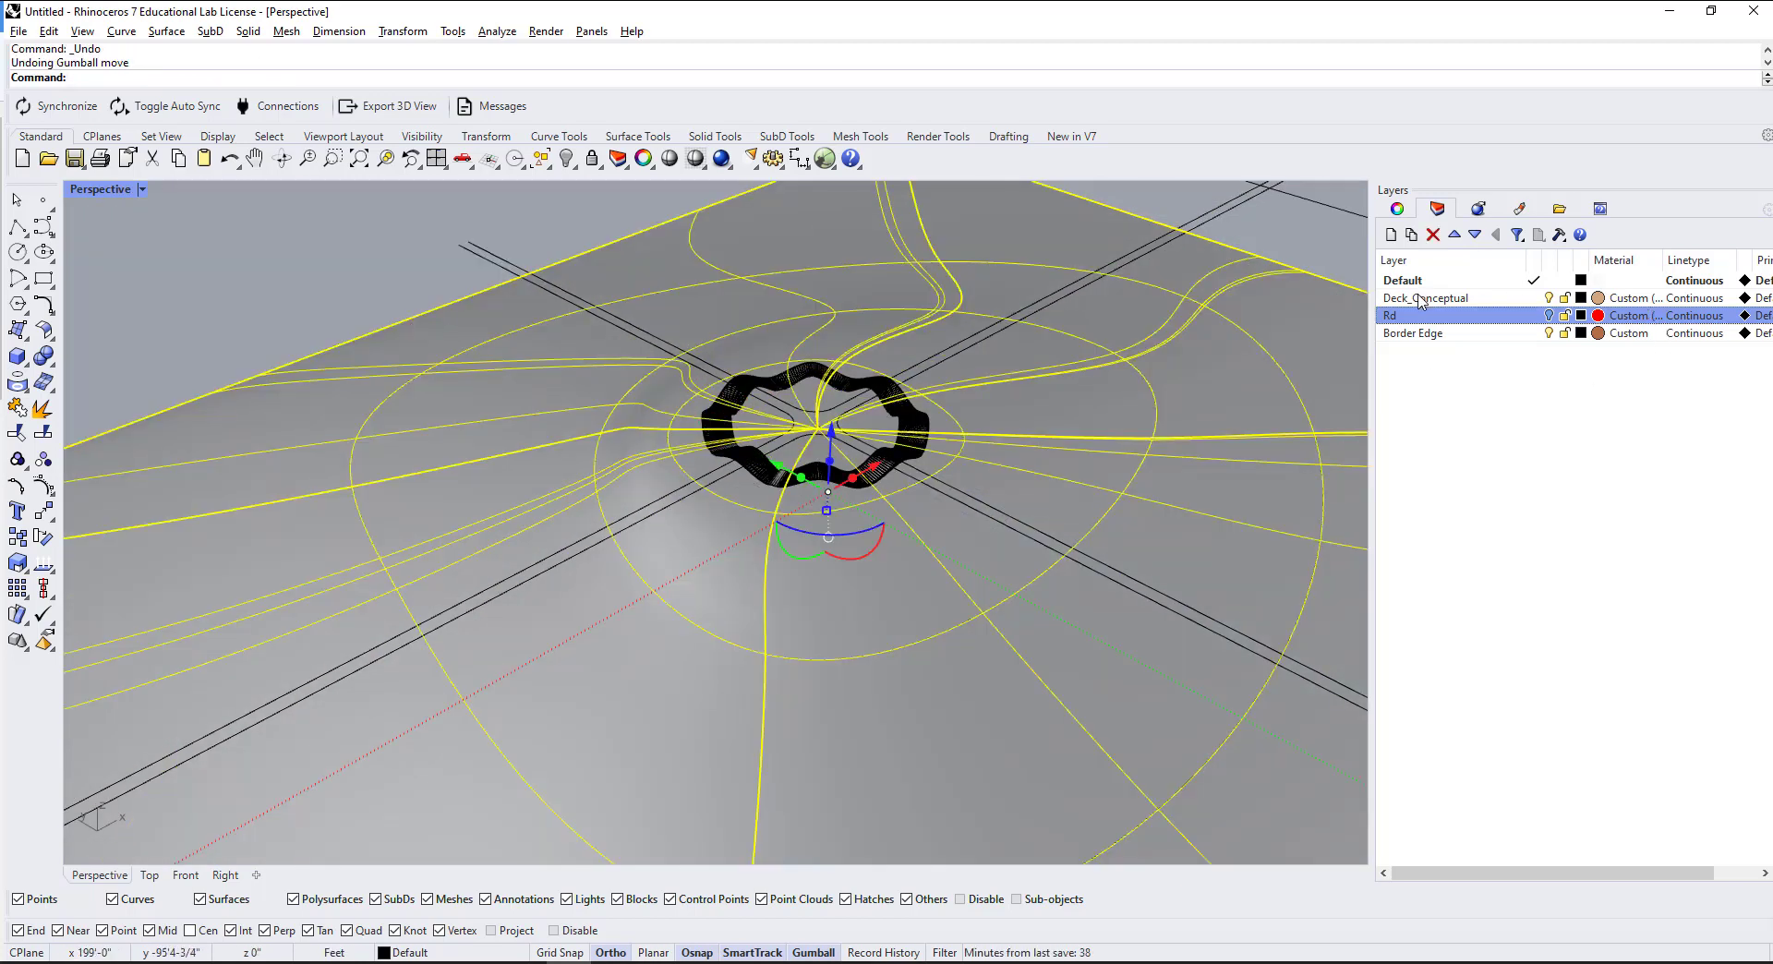
Step: Create a new layer named Ground
{"action": "left_click", "coordinate": [1391, 235]}
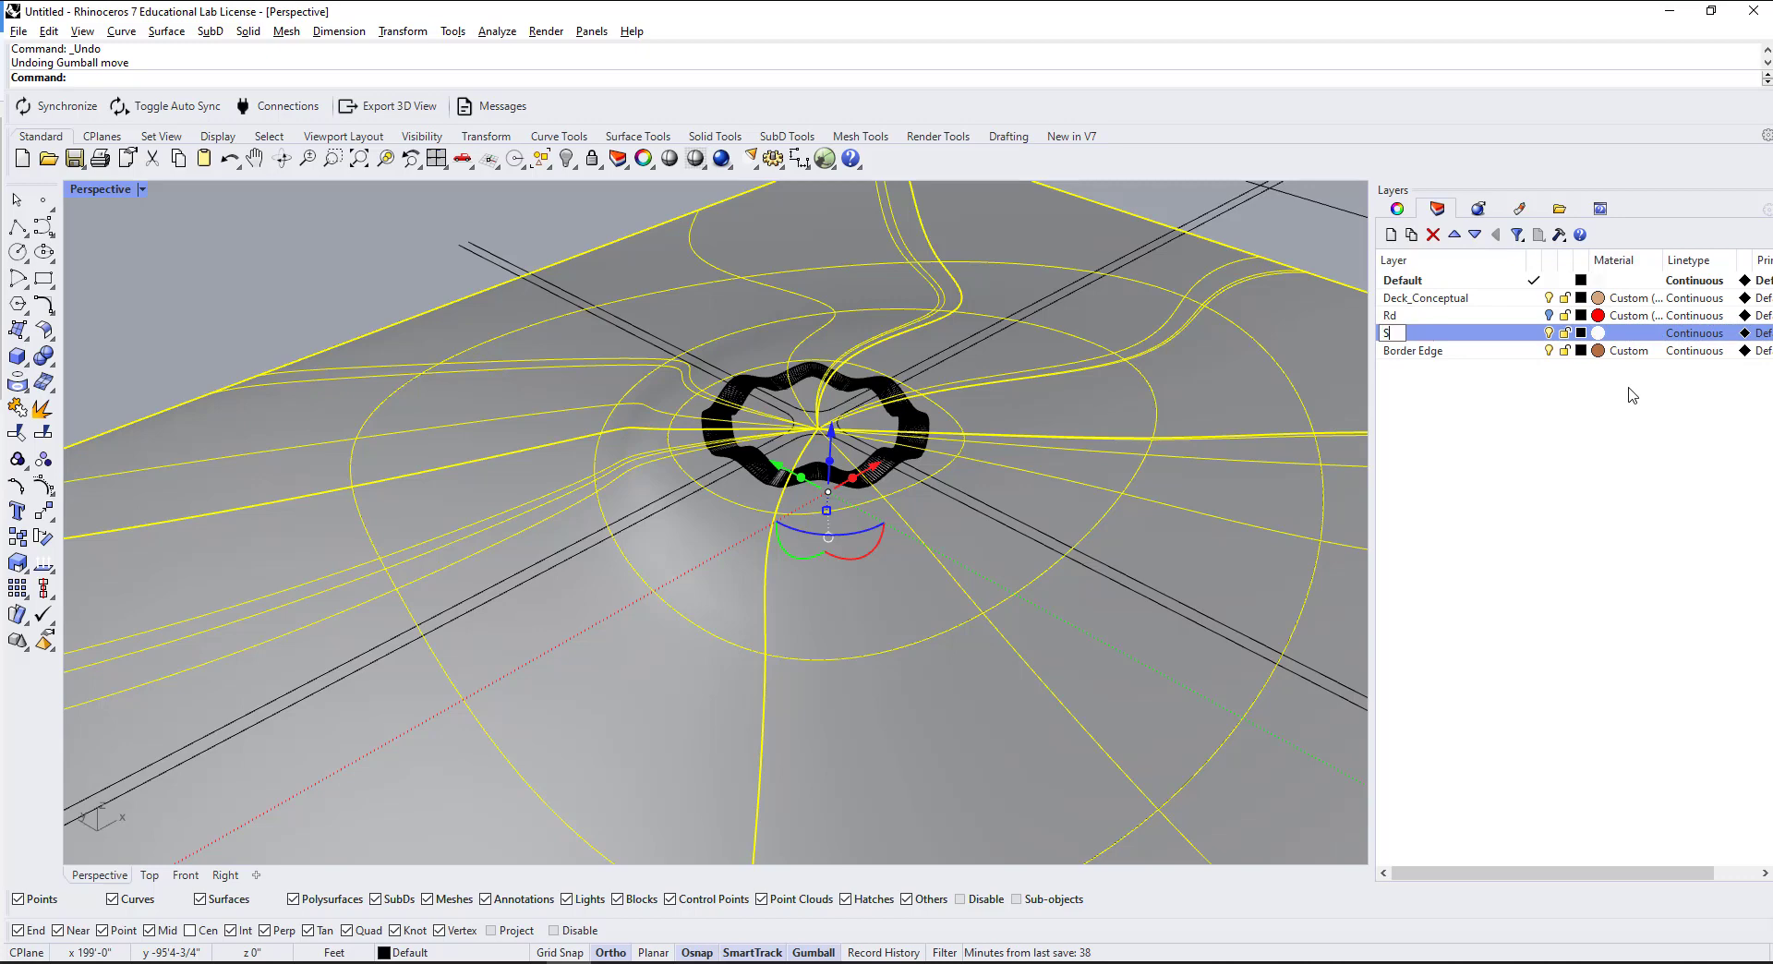
{"action": "type", "text": "Ground"}
{"action": "key", "text": "Return"}
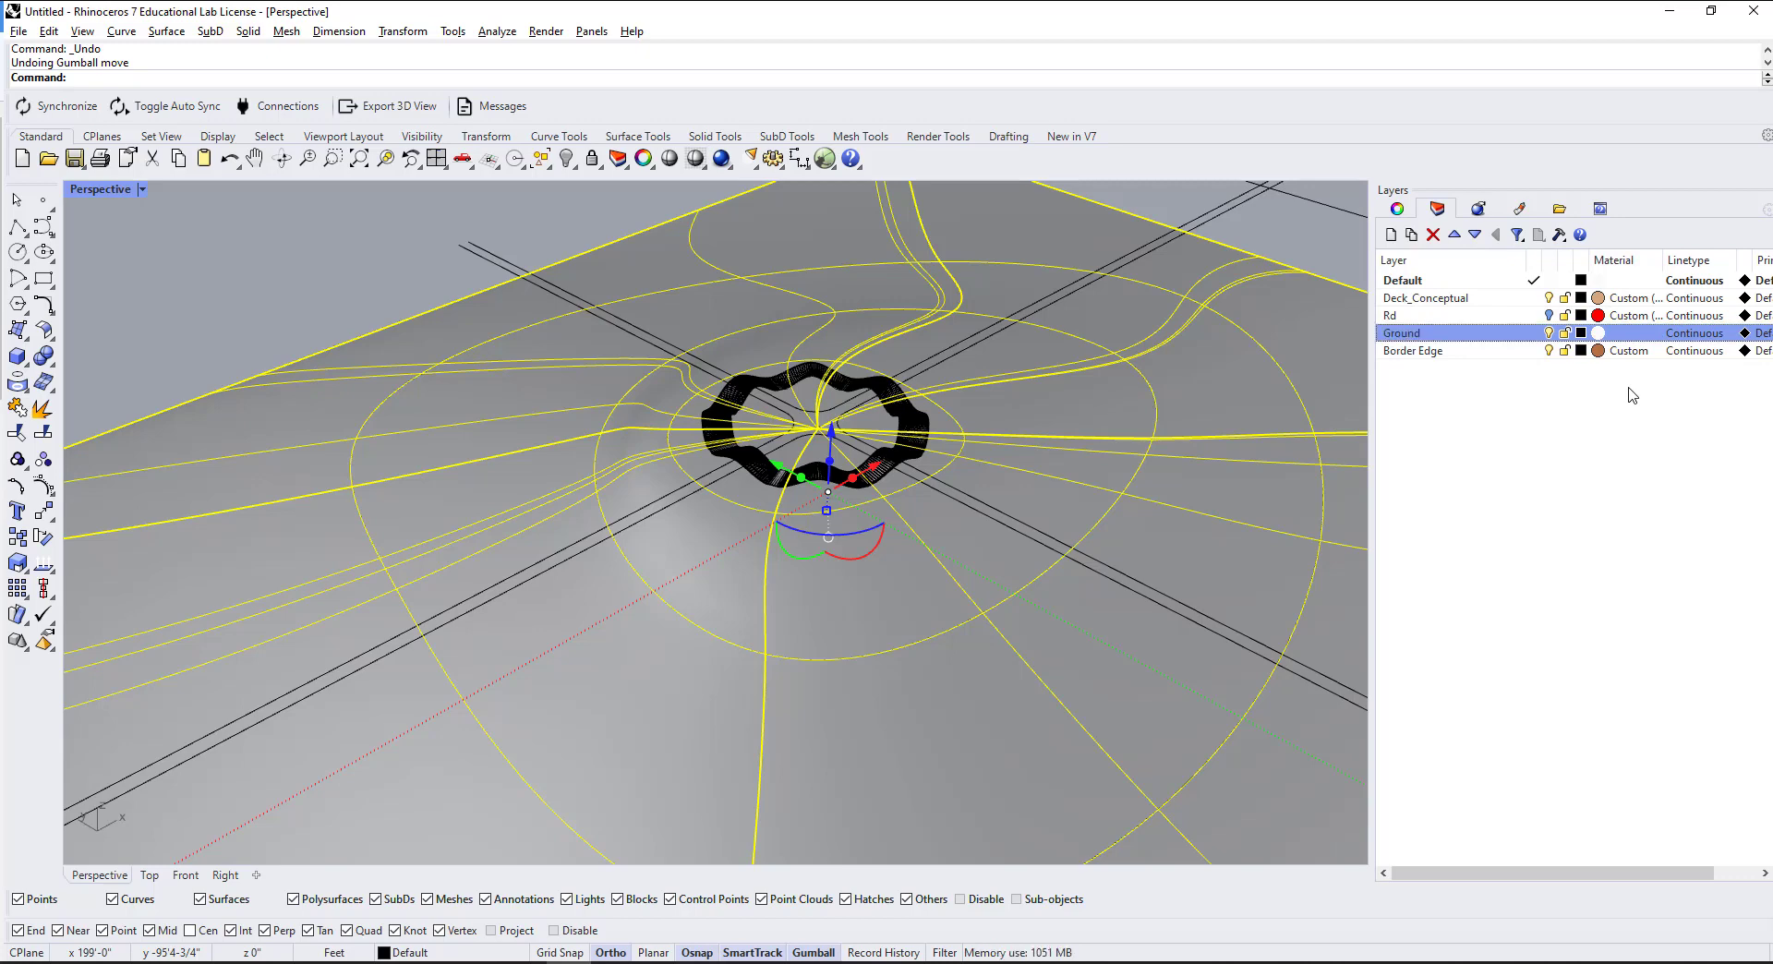
Step: Give the Ground layer a new custom material in light green, #CEE8A7
{"action": "left_click", "coordinate": [1598, 334]}
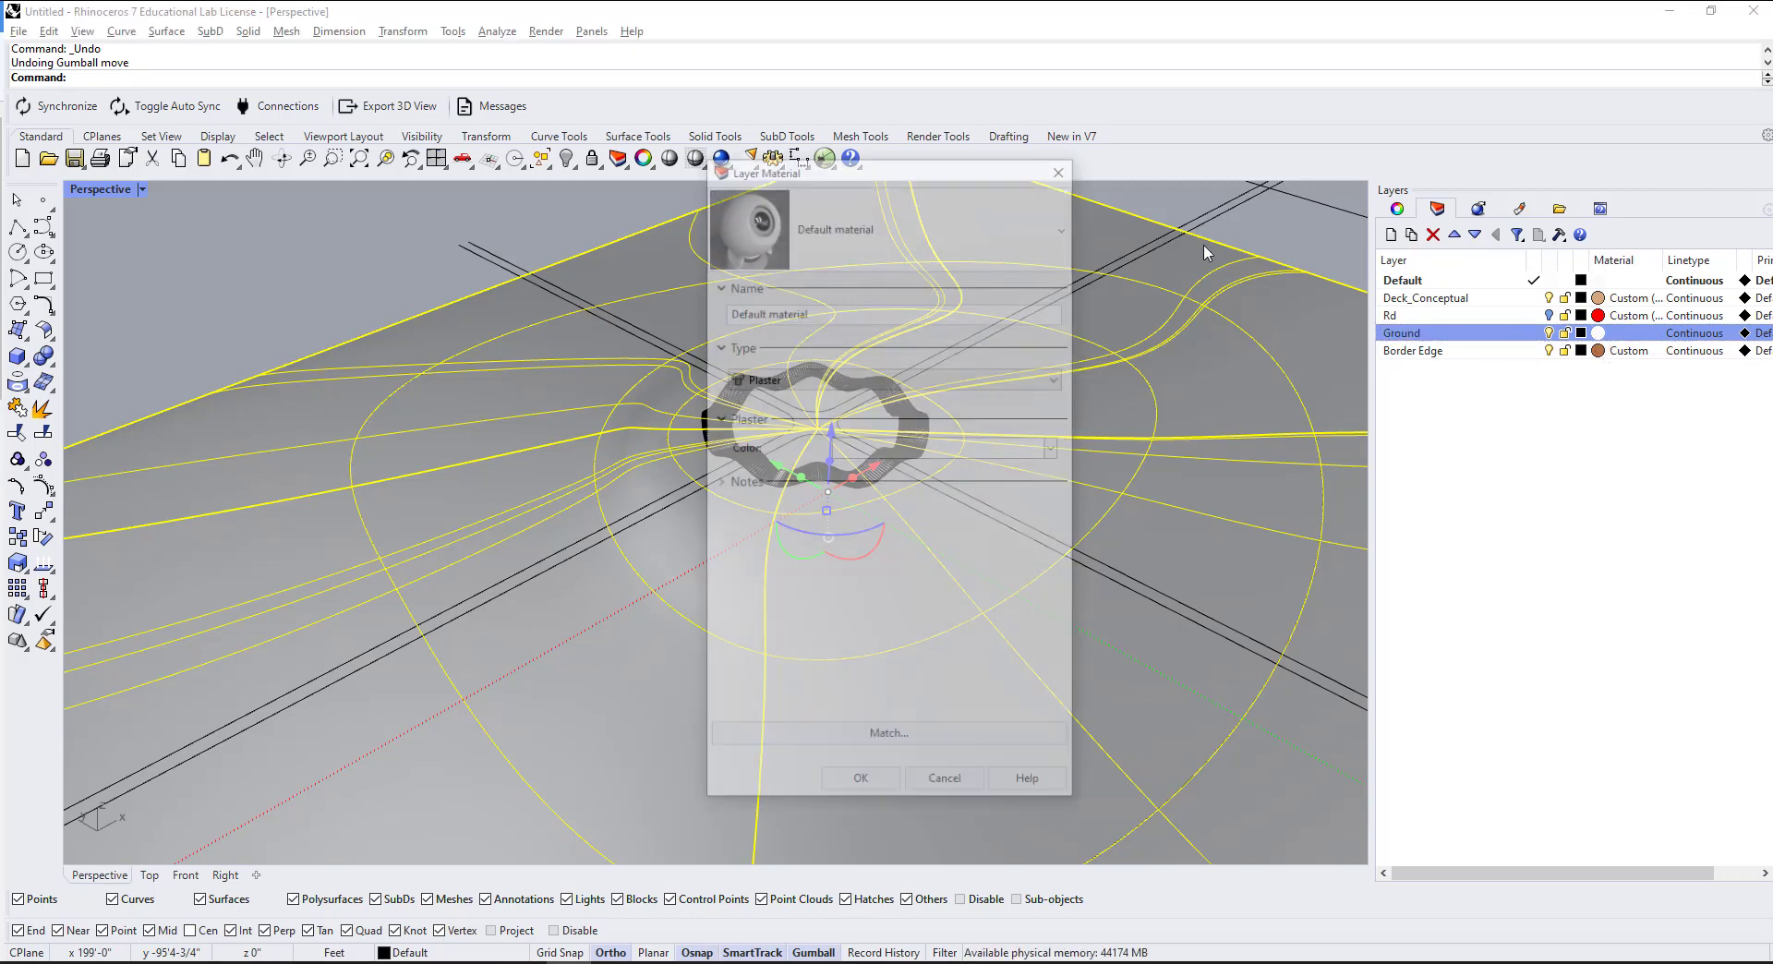
{"action": "left_click", "coordinate": [902, 220]}
{"action": "left_click", "coordinate": [889, 329]}
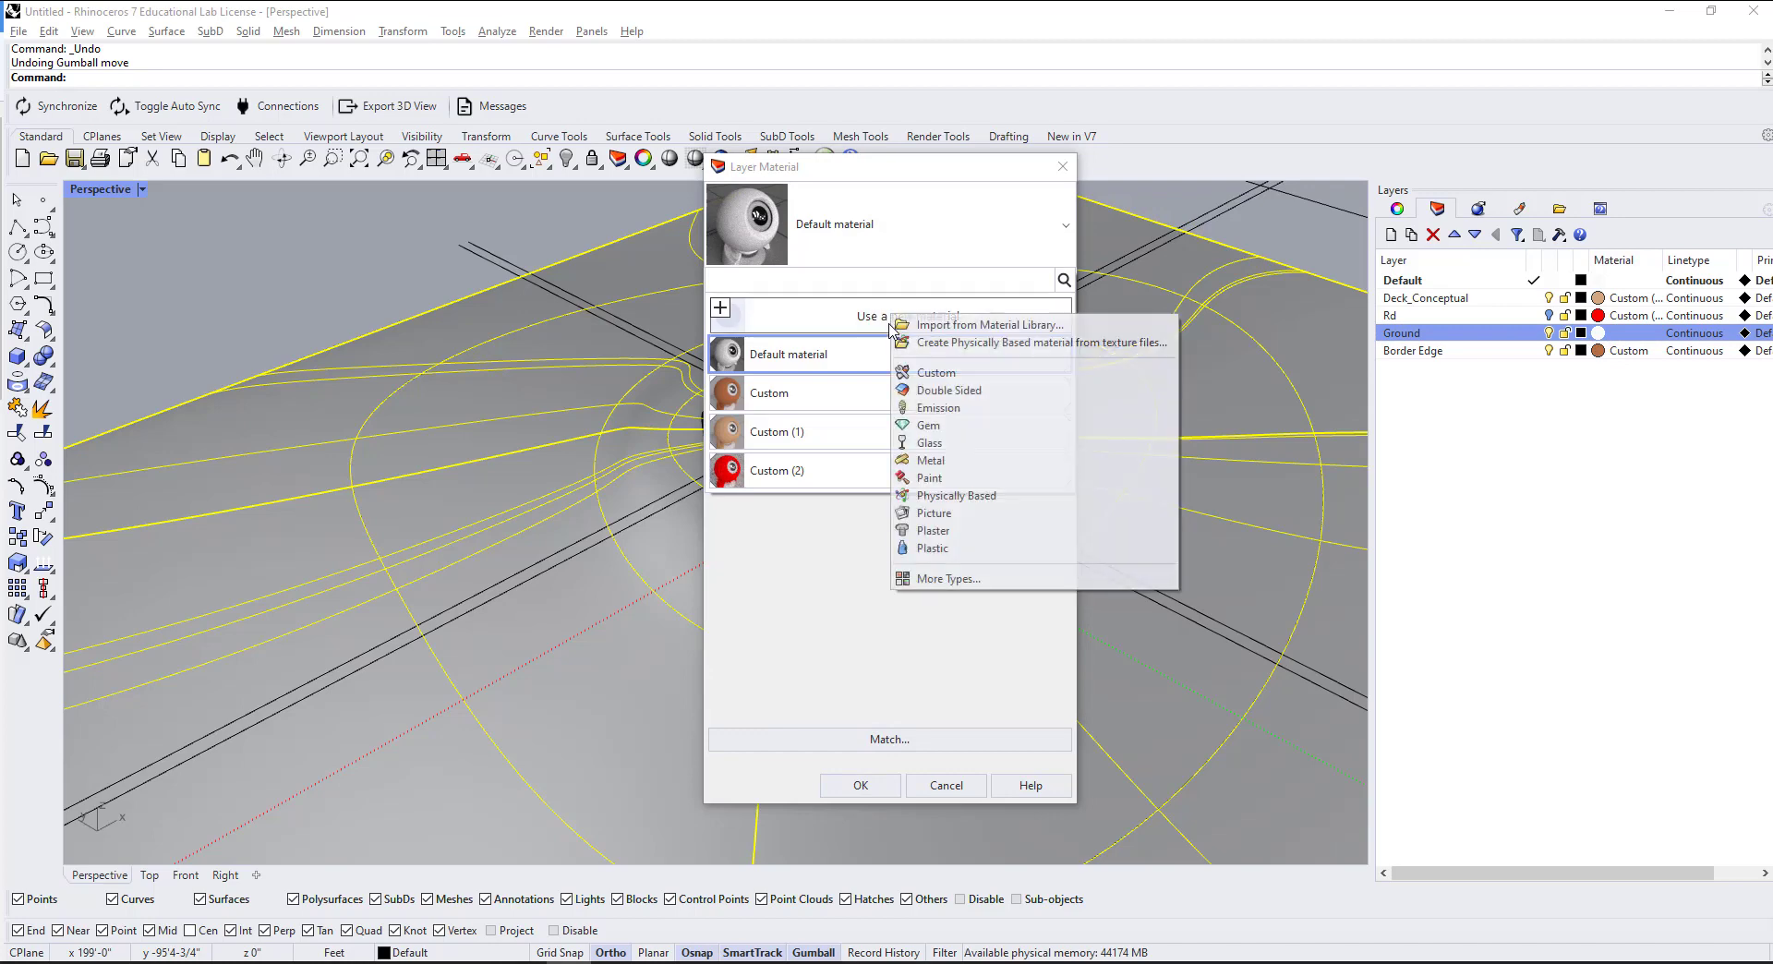
{"action": "left_click", "coordinate": [936, 373]}
{"action": "left_click", "coordinate": [849, 448]}
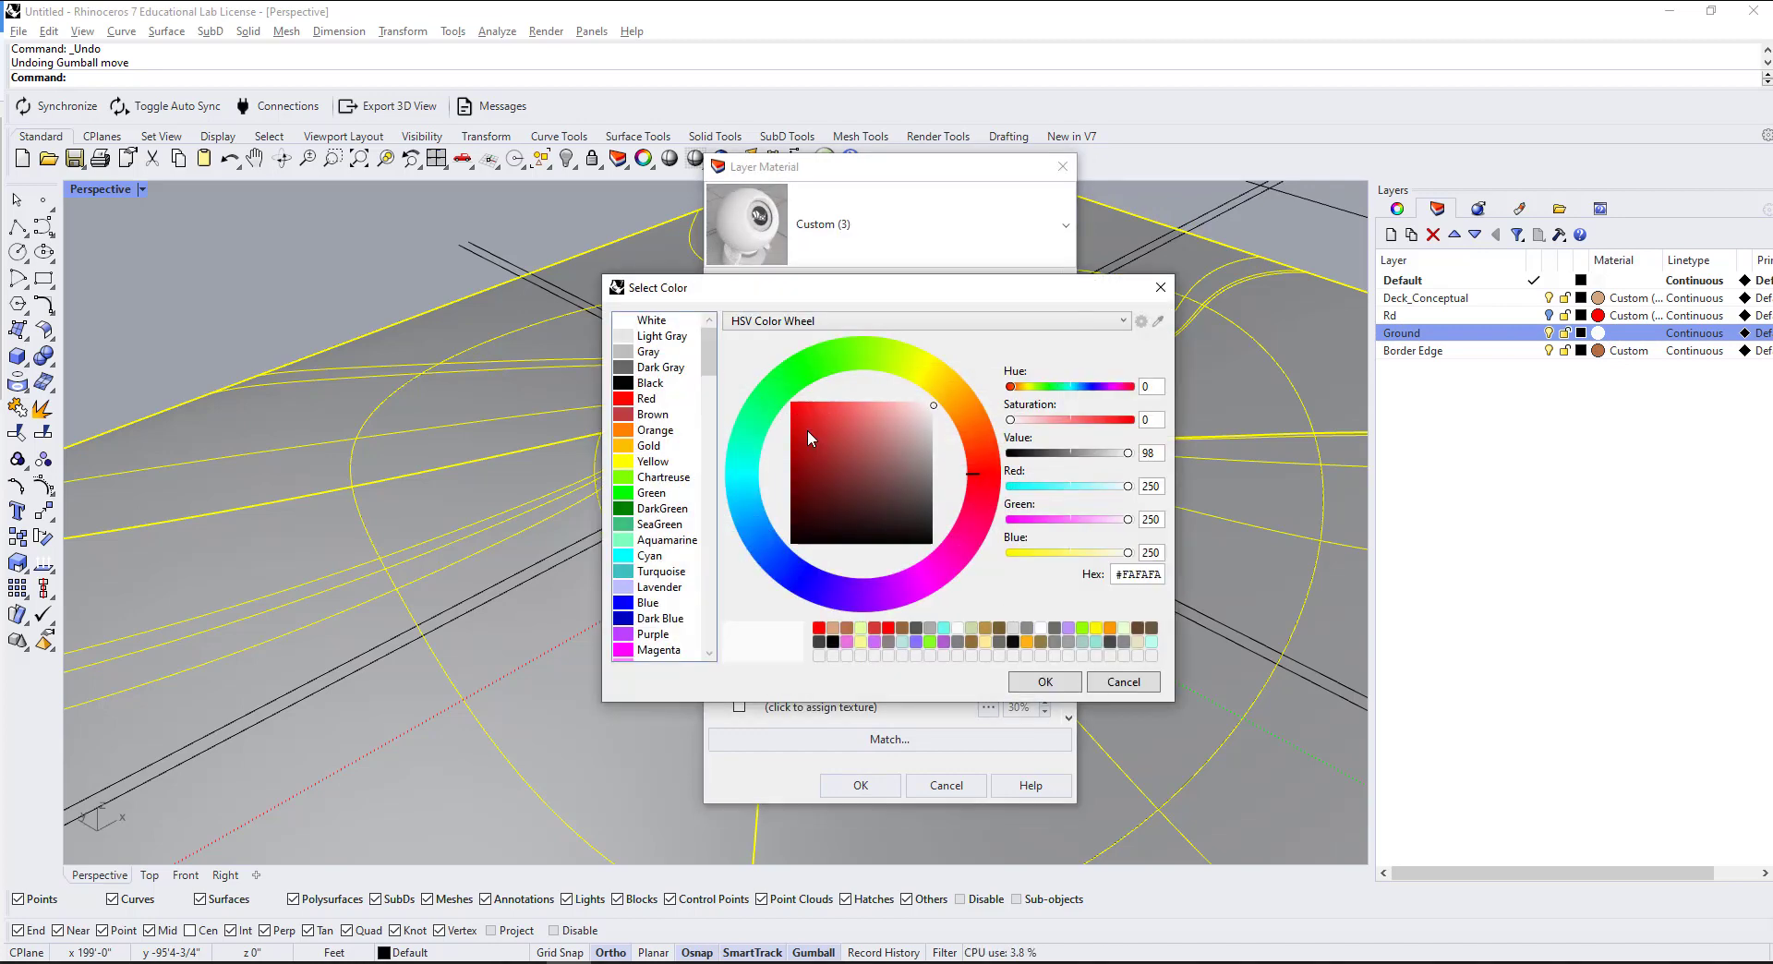
{"action": "left_click", "coordinate": [884, 373]}
{"action": "left_click", "coordinate": [894, 415]}
{"action": "left_click", "coordinate": [1014, 691]}
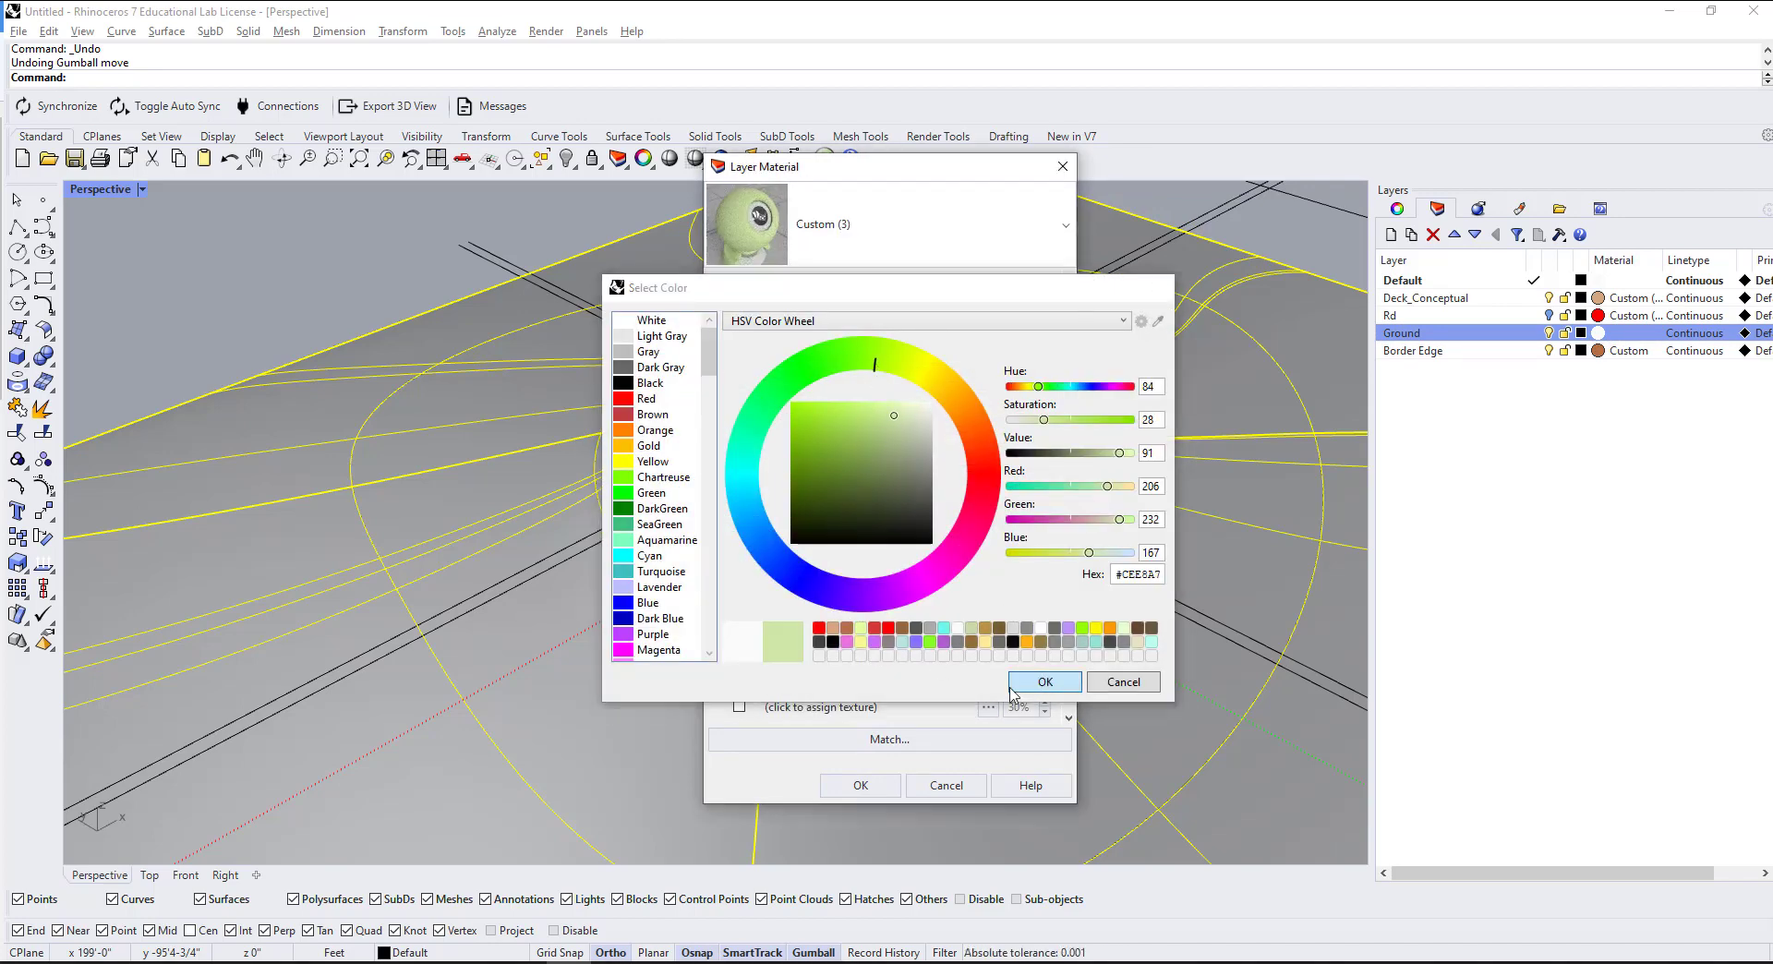
{"action": "left_click", "coordinate": [861, 785]}
Step: Move the selected terrain surface to the Ground layer, then turn Ground off and Rd on
{"action": "right_click", "coordinate": [1472, 338]}
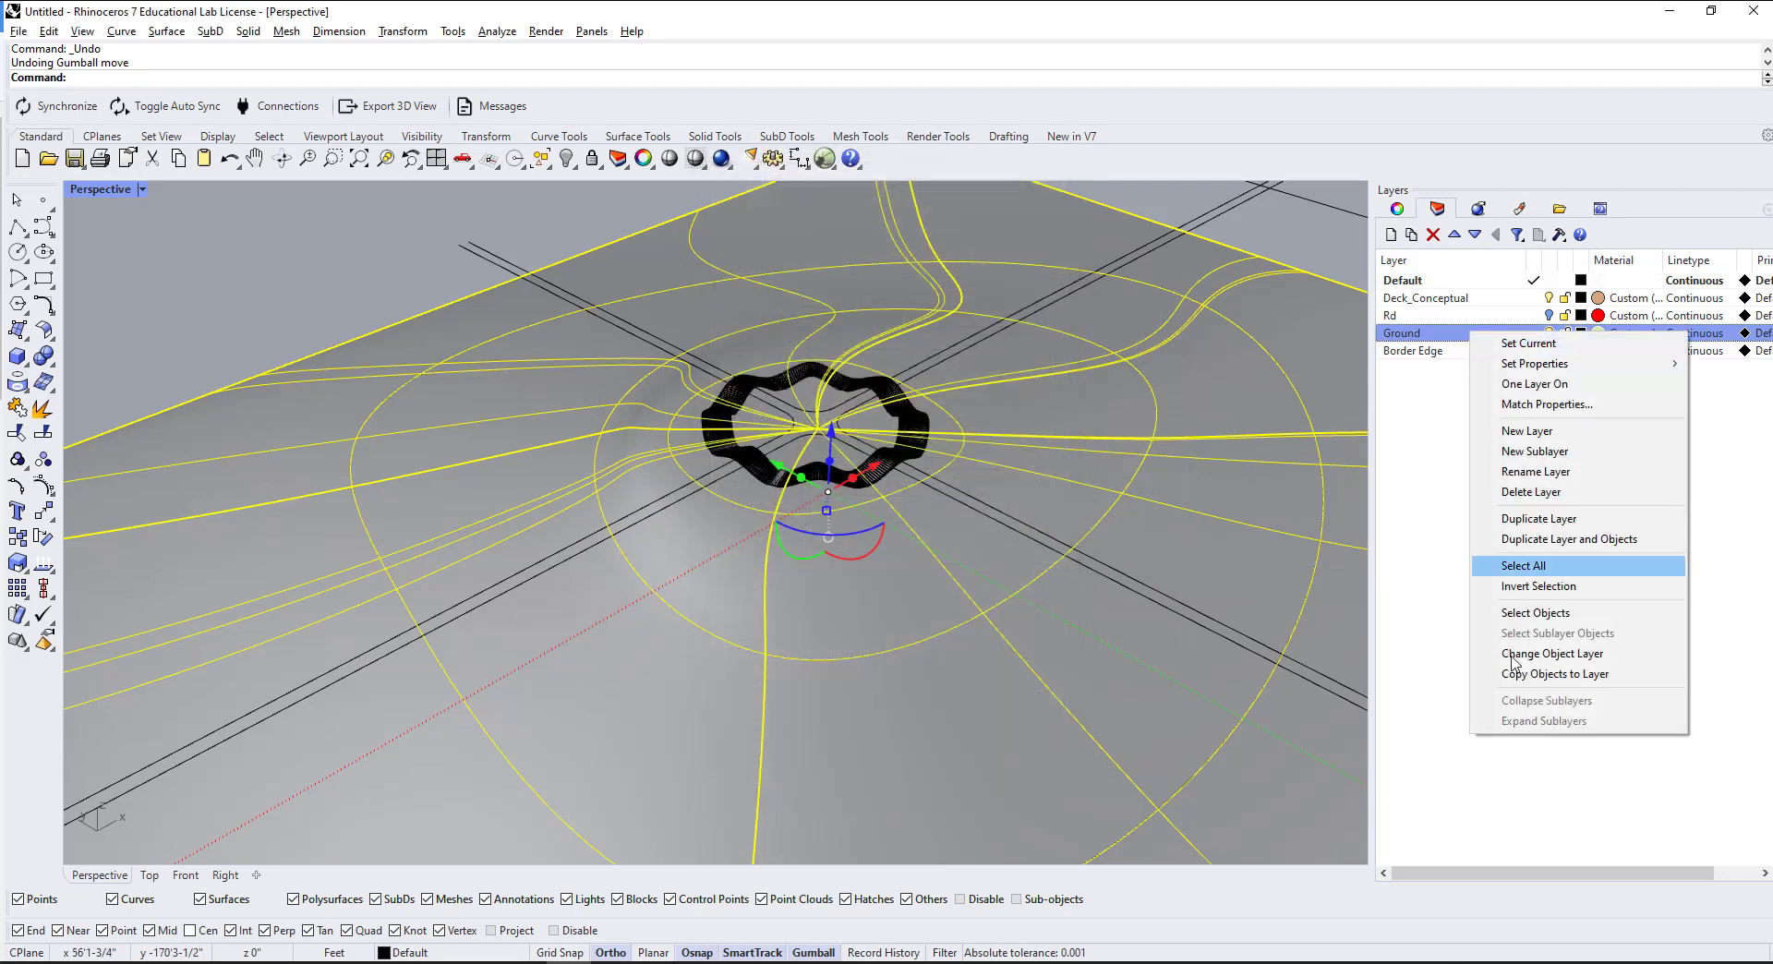
{"action": "left_click", "coordinate": [1541, 660]}
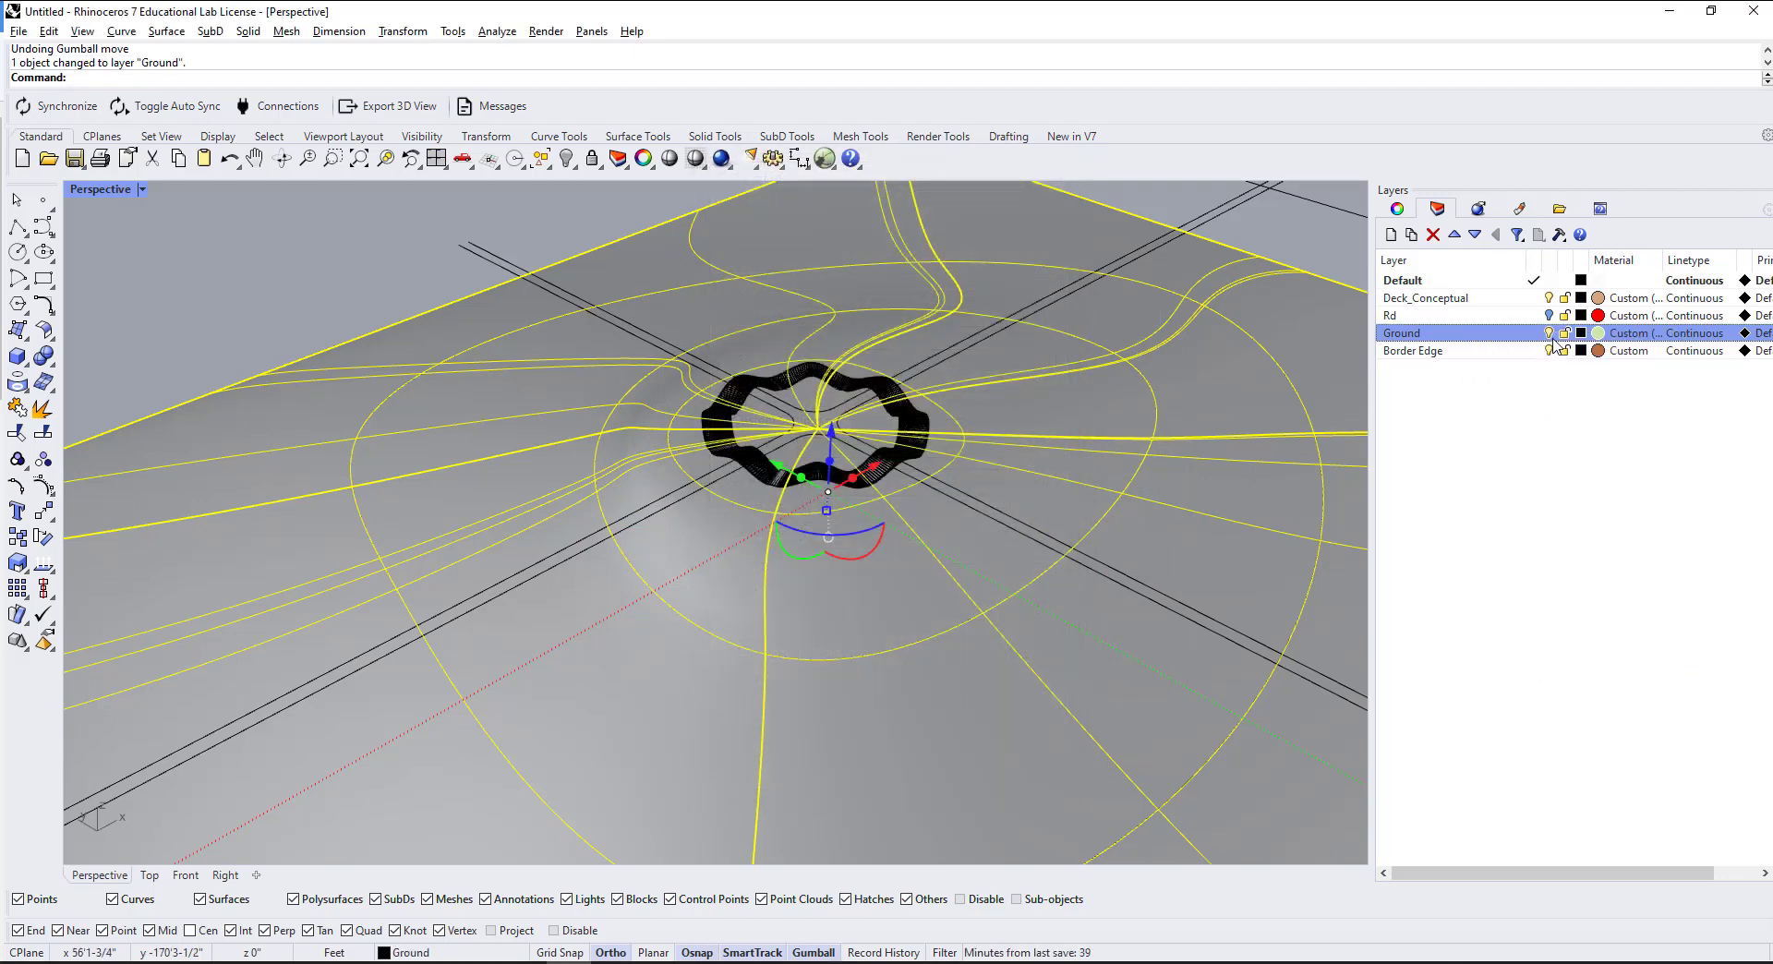
{"action": "left_click", "coordinate": [1550, 334]}
{"action": "left_click", "coordinate": [1550, 315]}
{"action": "right_click_drag", "start_coordinate": [1108, 554], "coordinate": [1068, 476]}
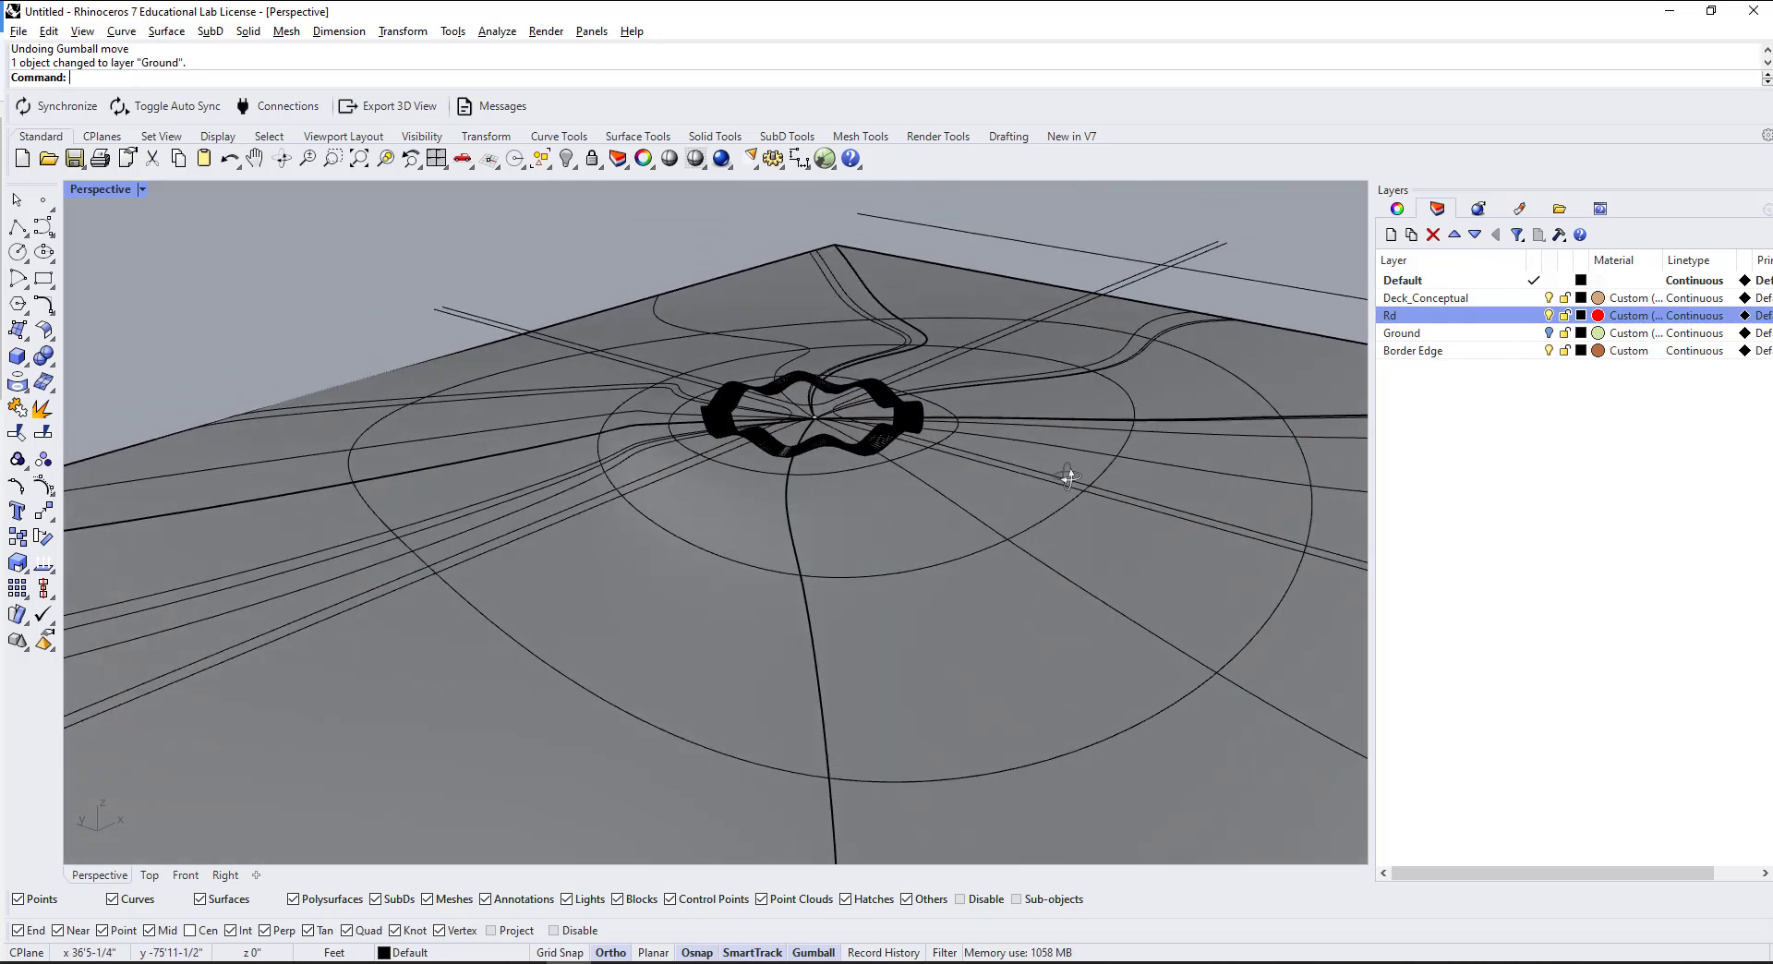
Step: Hide the terrain surface on the Rd layer in the Top view to expose the path curves
{"action": "left_click", "coordinate": [148, 877]}
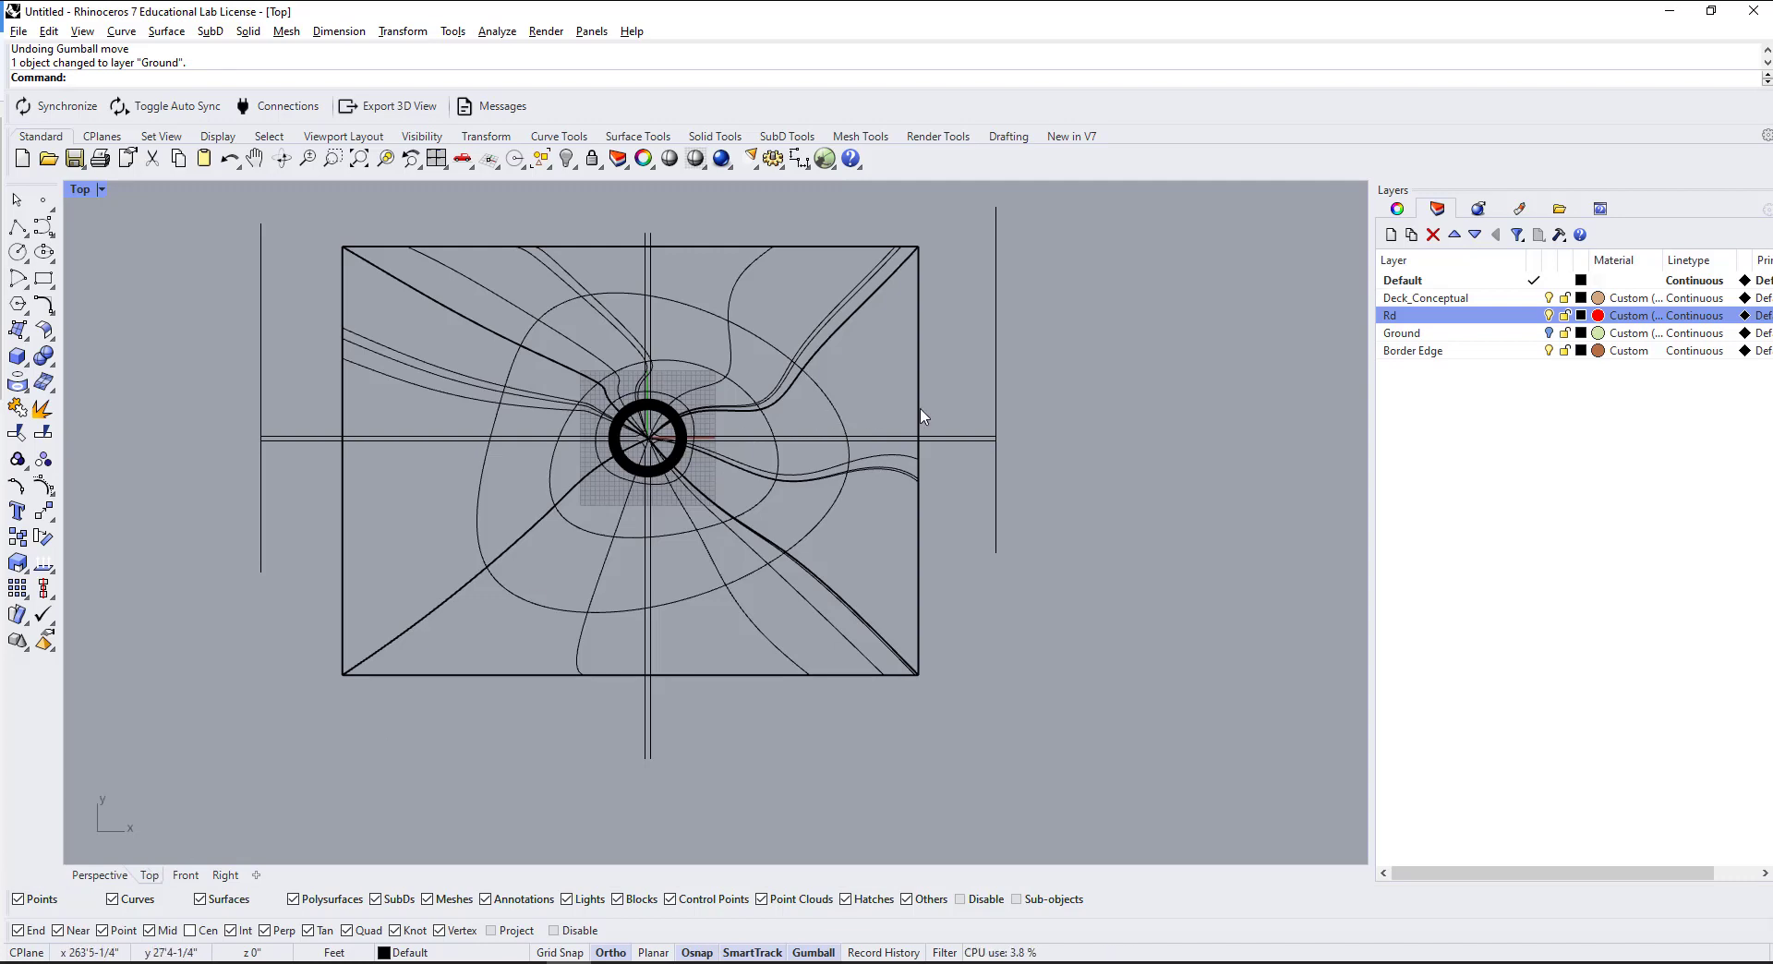
{"action": "left_click_drag", "start_coordinate": [954, 467], "coordinate": [952, 461]}
{"action": "scroll", "coordinate": [739, 508], "scroll_direction": "up", "scroll_amount": 3}
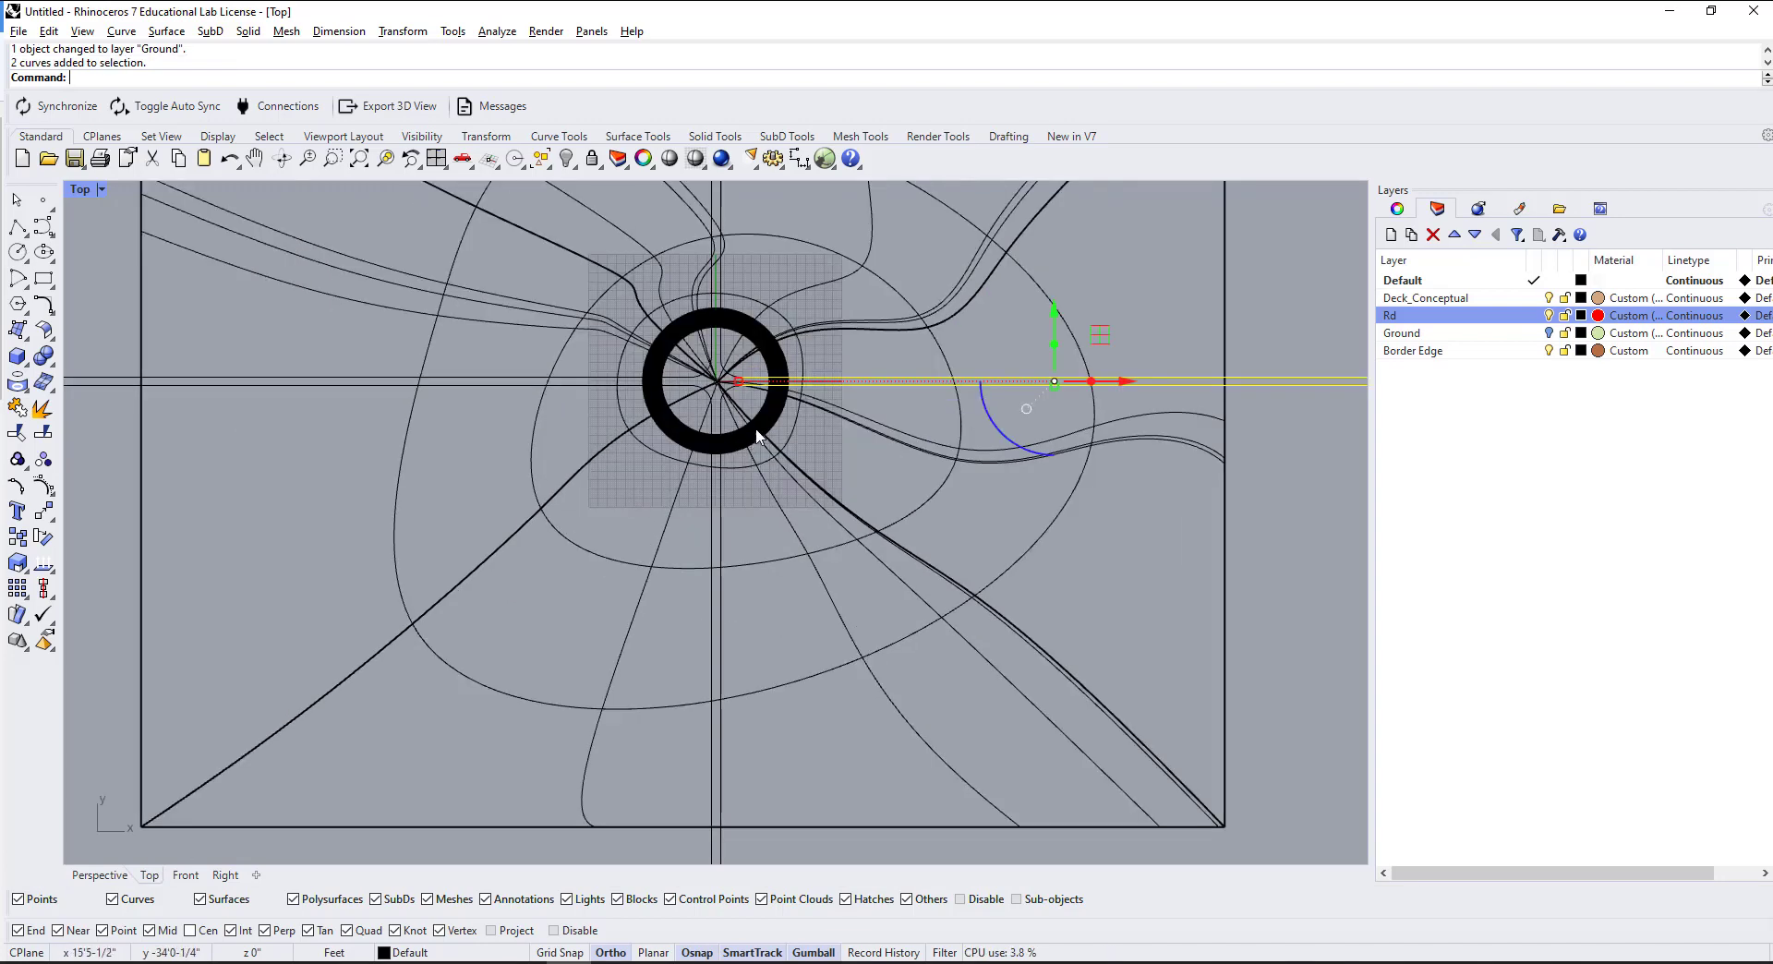
{"action": "scroll", "coordinate": [923, 388], "scroll_direction": "down", "scroll_amount": 1}
{"action": "left_click", "coordinate": [974, 578]}
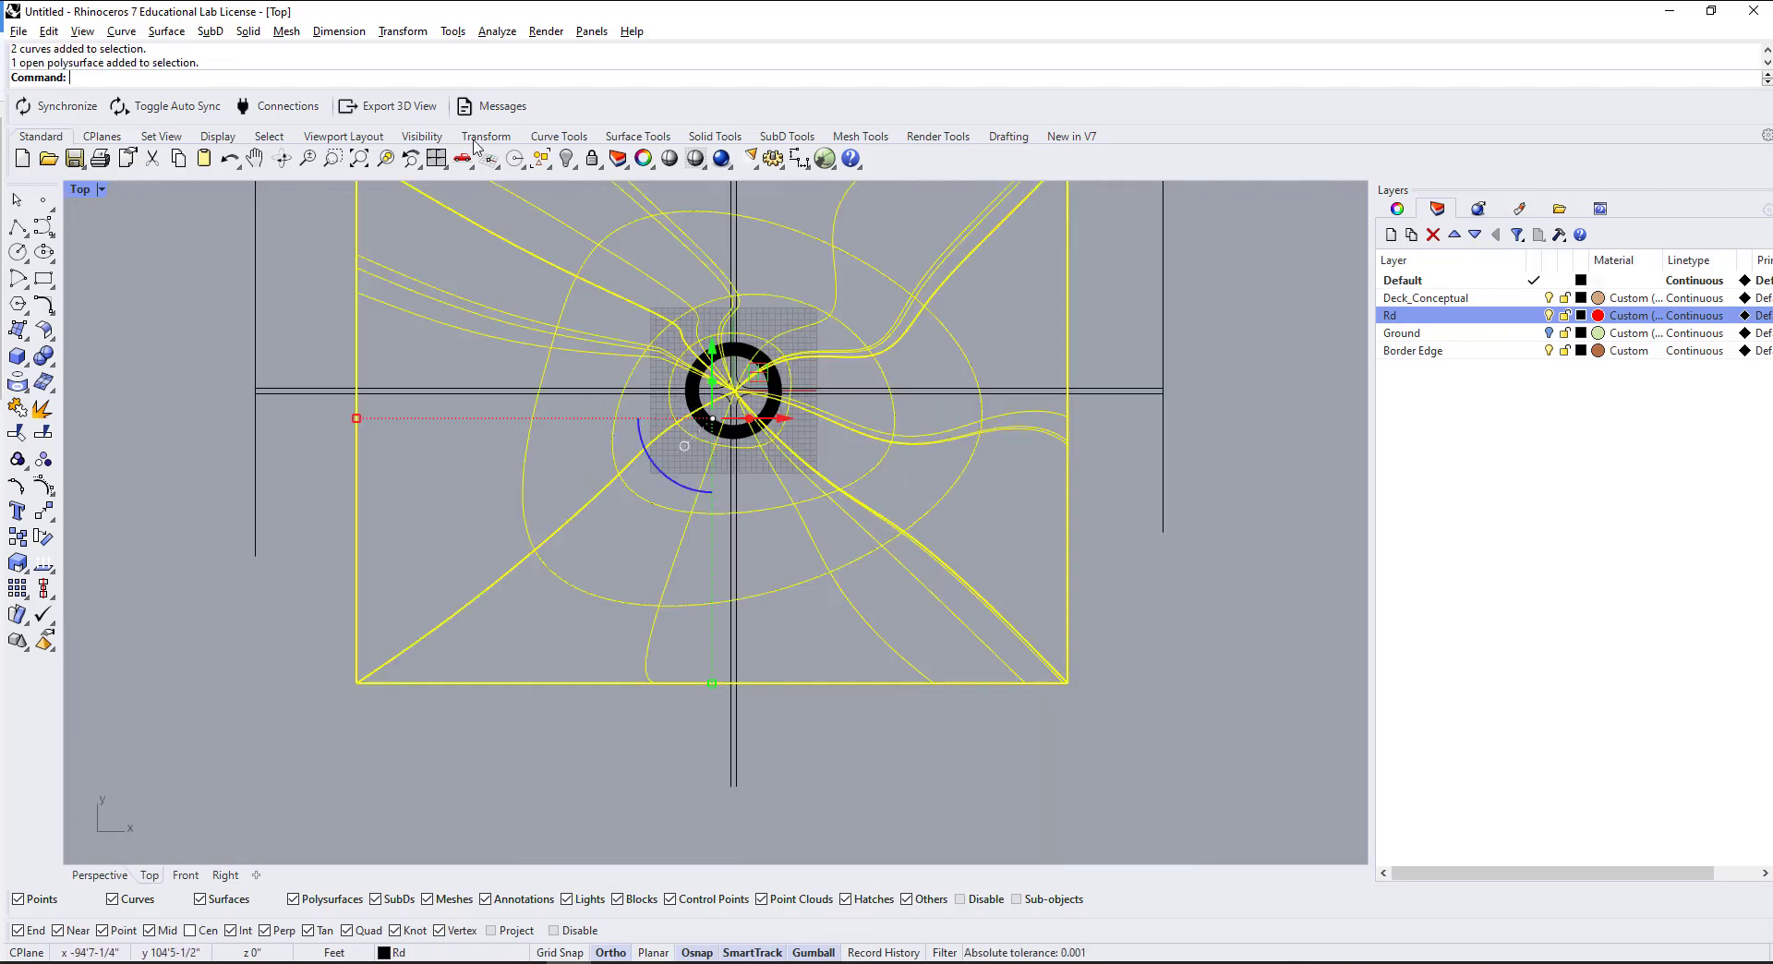
{"action": "left_click", "coordinate": [566, 159]}
Step: Select all the crossing path curves with their fillets, leaving the centre point out of the selection
{"action": "scroll", "coordinate": [711, 443], "scroll_direction": "up", "scroll_amount": 6}
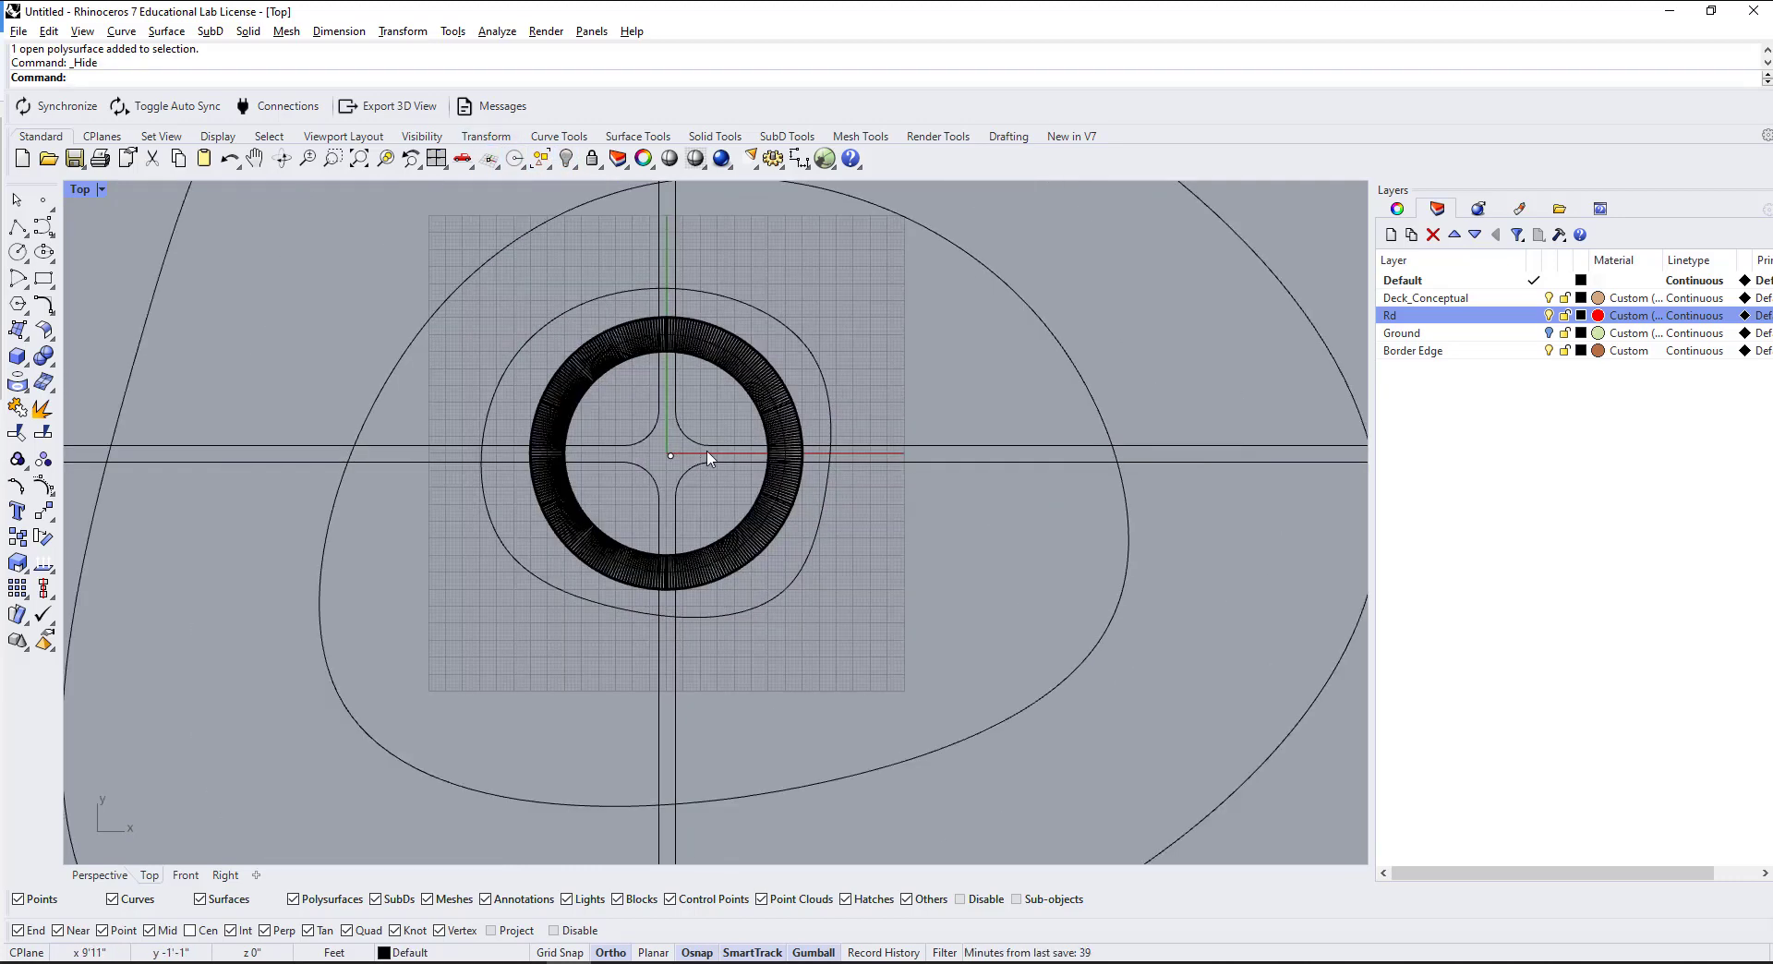
{"action": "left_click_drag", "start_coordinate": [502, 626], "coordinate": [504, 628]}
{"action": "scroll", "coordinate": [633, 448], "scroll_direction": "up", "scroll_amount": 3}
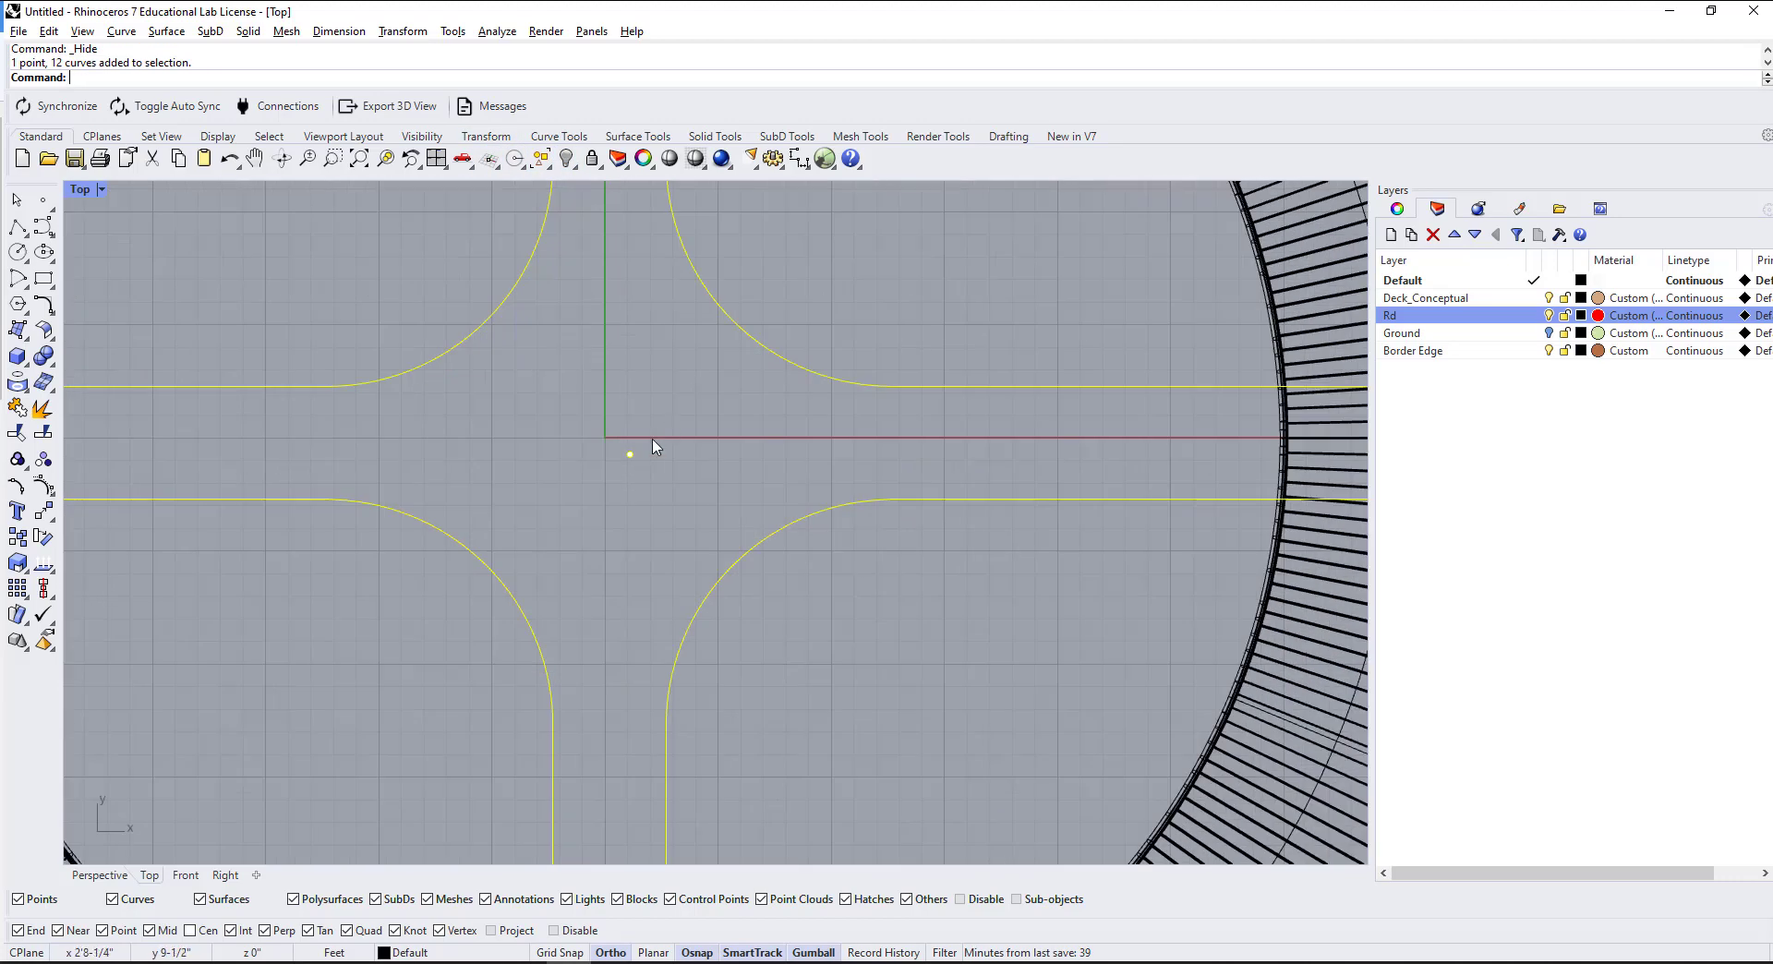
{"action": "left_click", "coordinate": [599, 483], "text": "ctrl"}
{"action": "scroll", "coordinate": [598, 484], "scroll_direction": "down", "scroll_amount": 6}
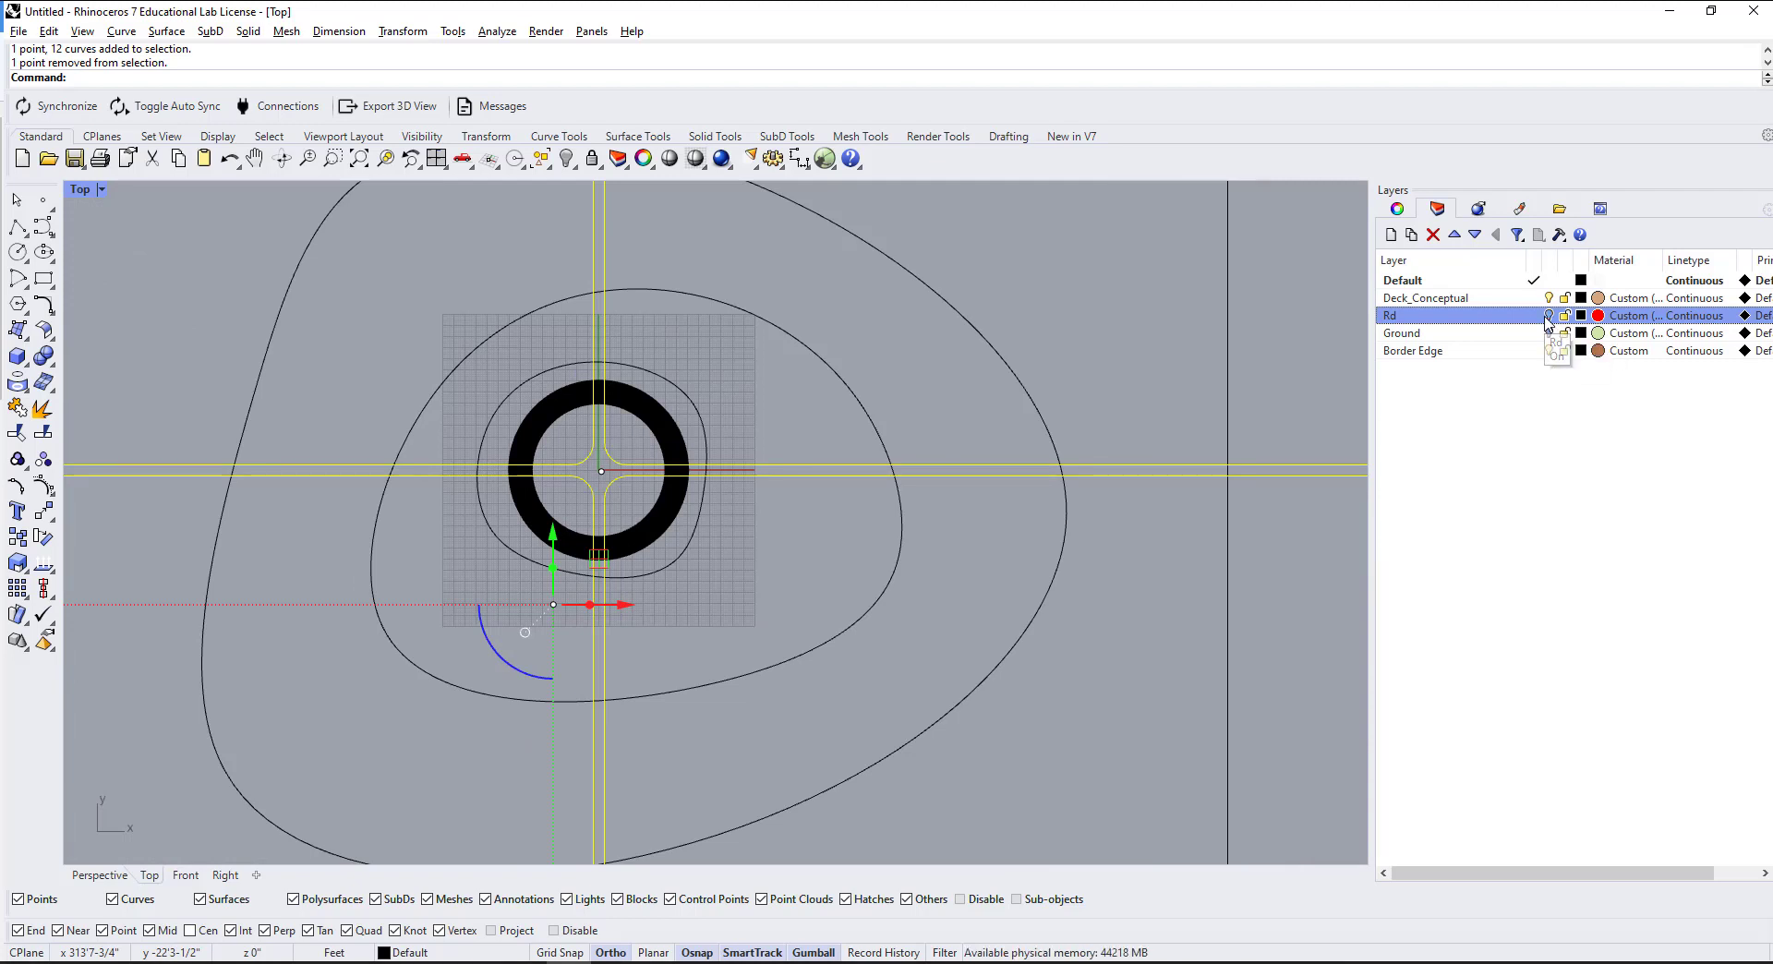
Step: Show the hidden Rd terrain surface and trim away its four corner regions using the path curves as cutters
{"action": "right_click", "coordinate": [566, 159]}
{"action": "type", "text": "tr"}
{"action": "key", "text": "Return"}
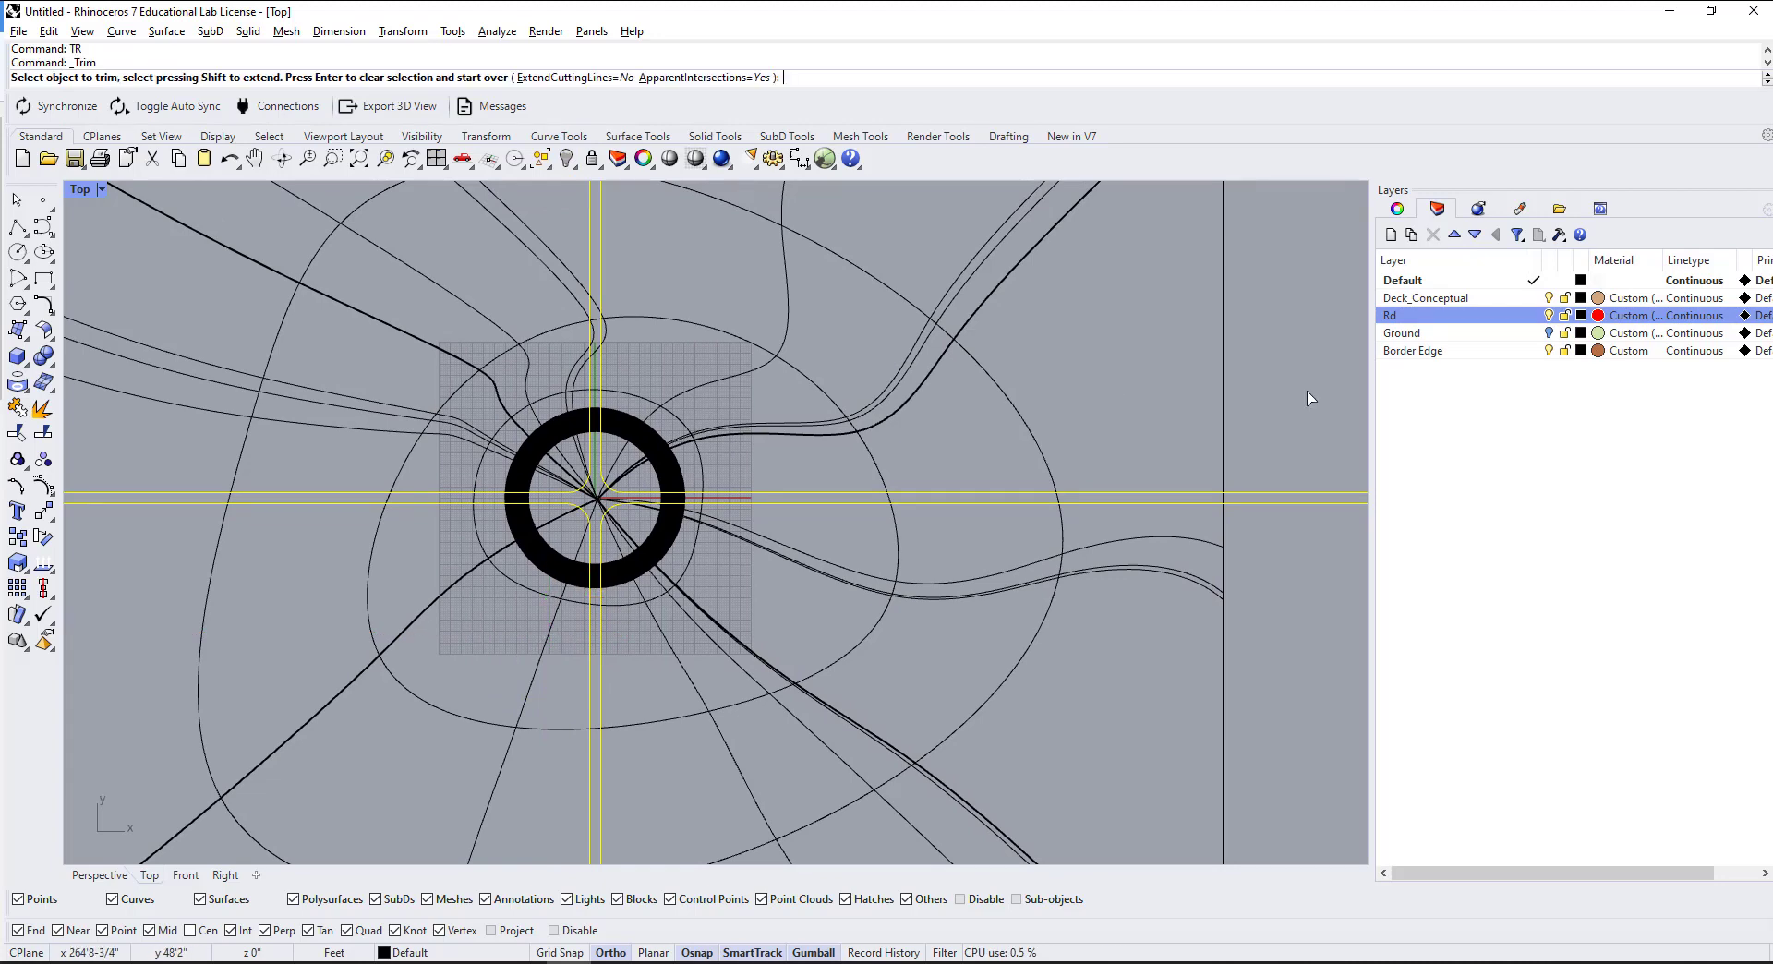
{"action": "right_click_drag", "start_coordinate": [1196, 366], "coordinate": [1120, 496]}
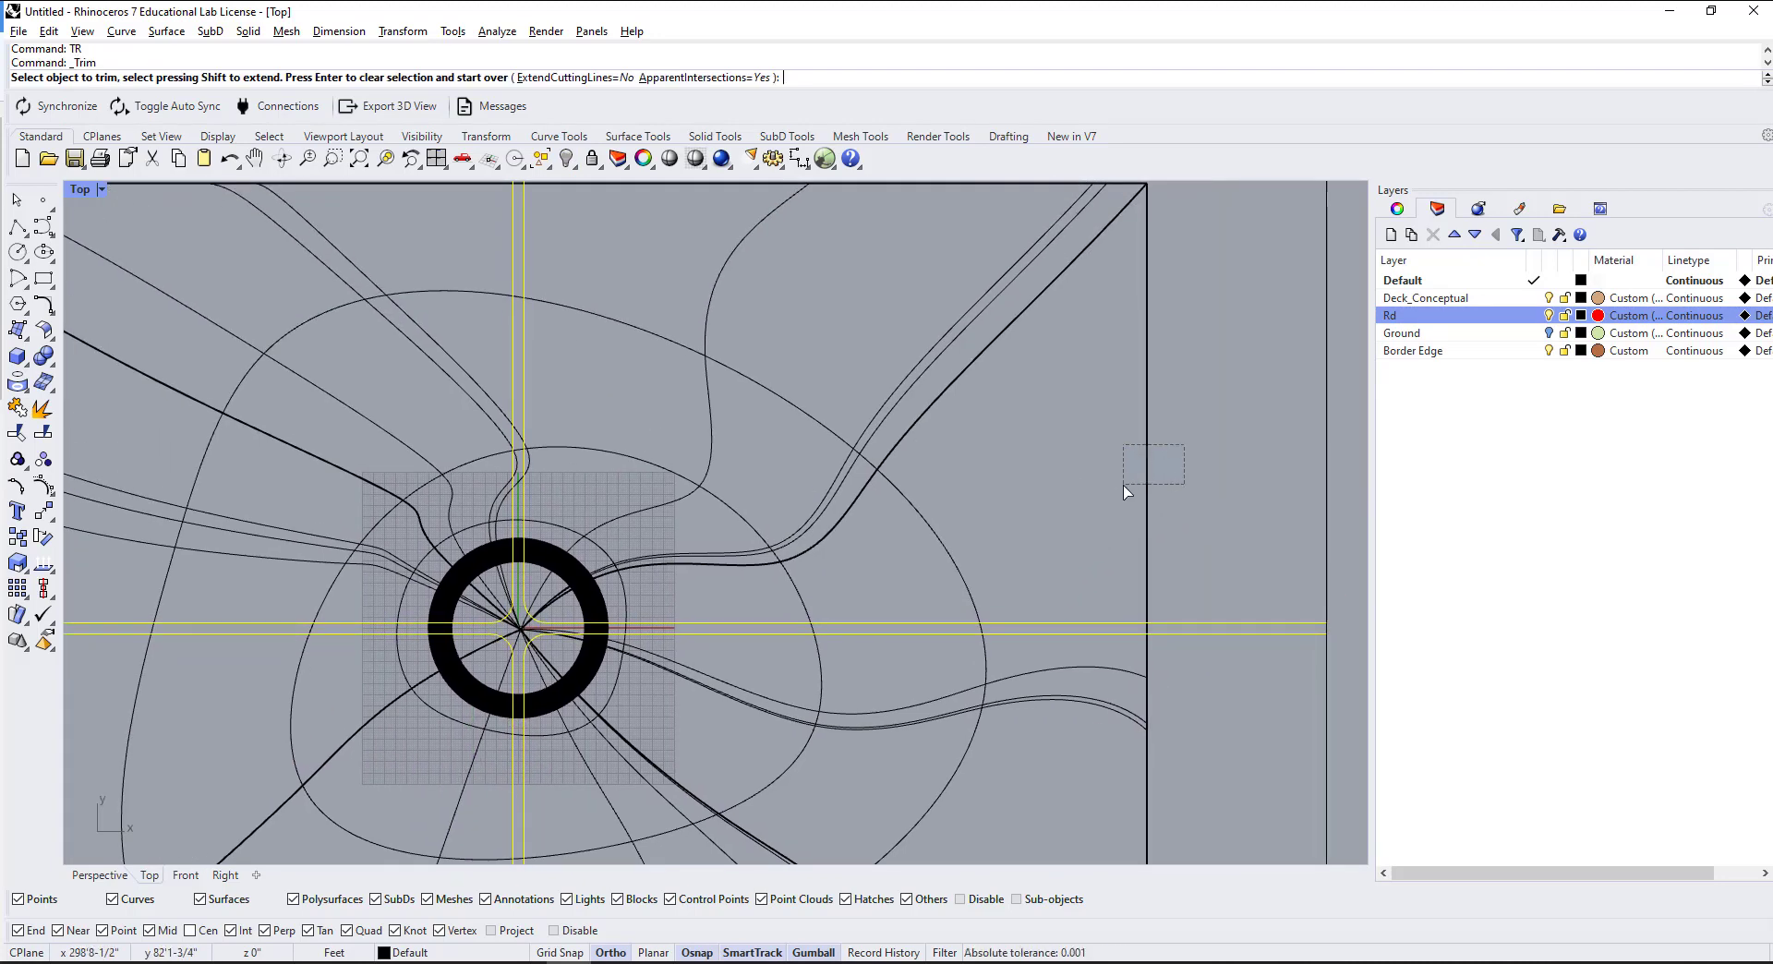
{"action": "left_click_drag", "start_coordinate": [1124, 487], "coordinate": [1115, 485]}
{"action": "scroll", "coordinate": [1111, 476], "scroll_direction": "down", "scroll_amount": 4}
{"action": "left_click_drag", "start_coordinate": [1170, 679], "coordinate": [1107, 713]}
{"action": "right_click_drag", "start_coordinate": [818, 759], "coordinate": [974, 589]}
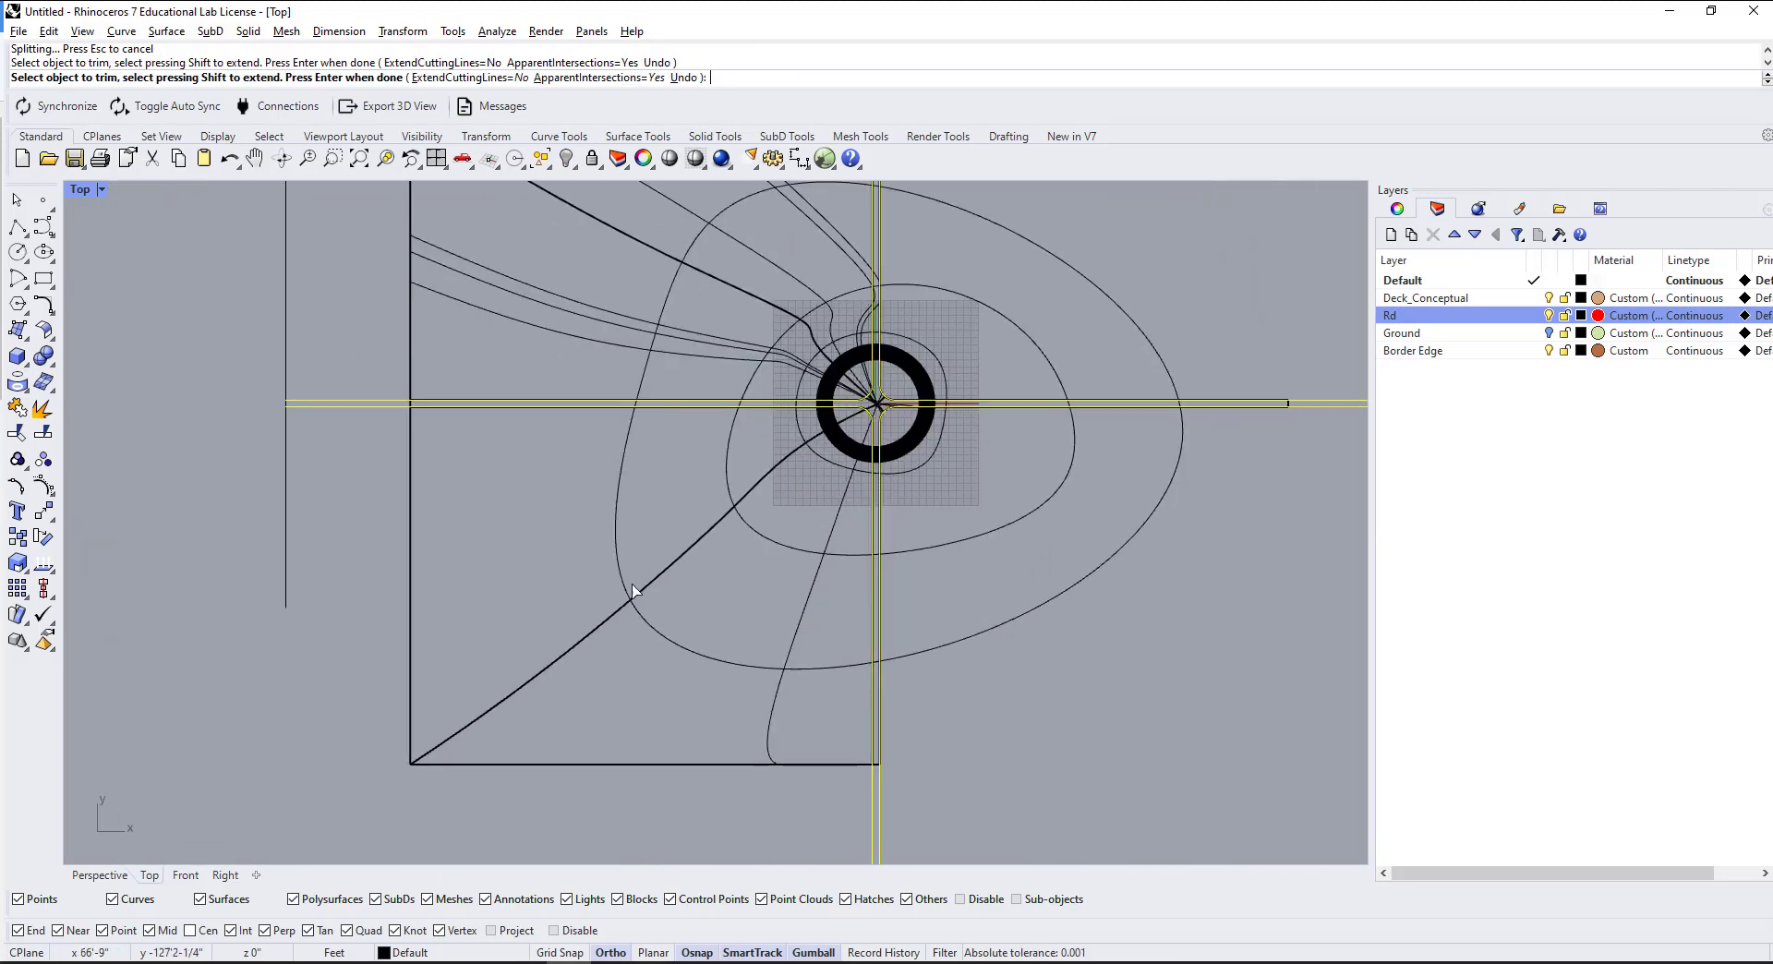
{"action": "left_click_drag", "start_coordinate": [461, 586], "coordinate": [315, 695]}
{"action": "right_click_drag", "start_coordinate": [569, 383], "coordinate": [508, 567]}
{"action": "left_click_drag", "start_coordinate": [466, 373], "coordinate": [237, 472]}
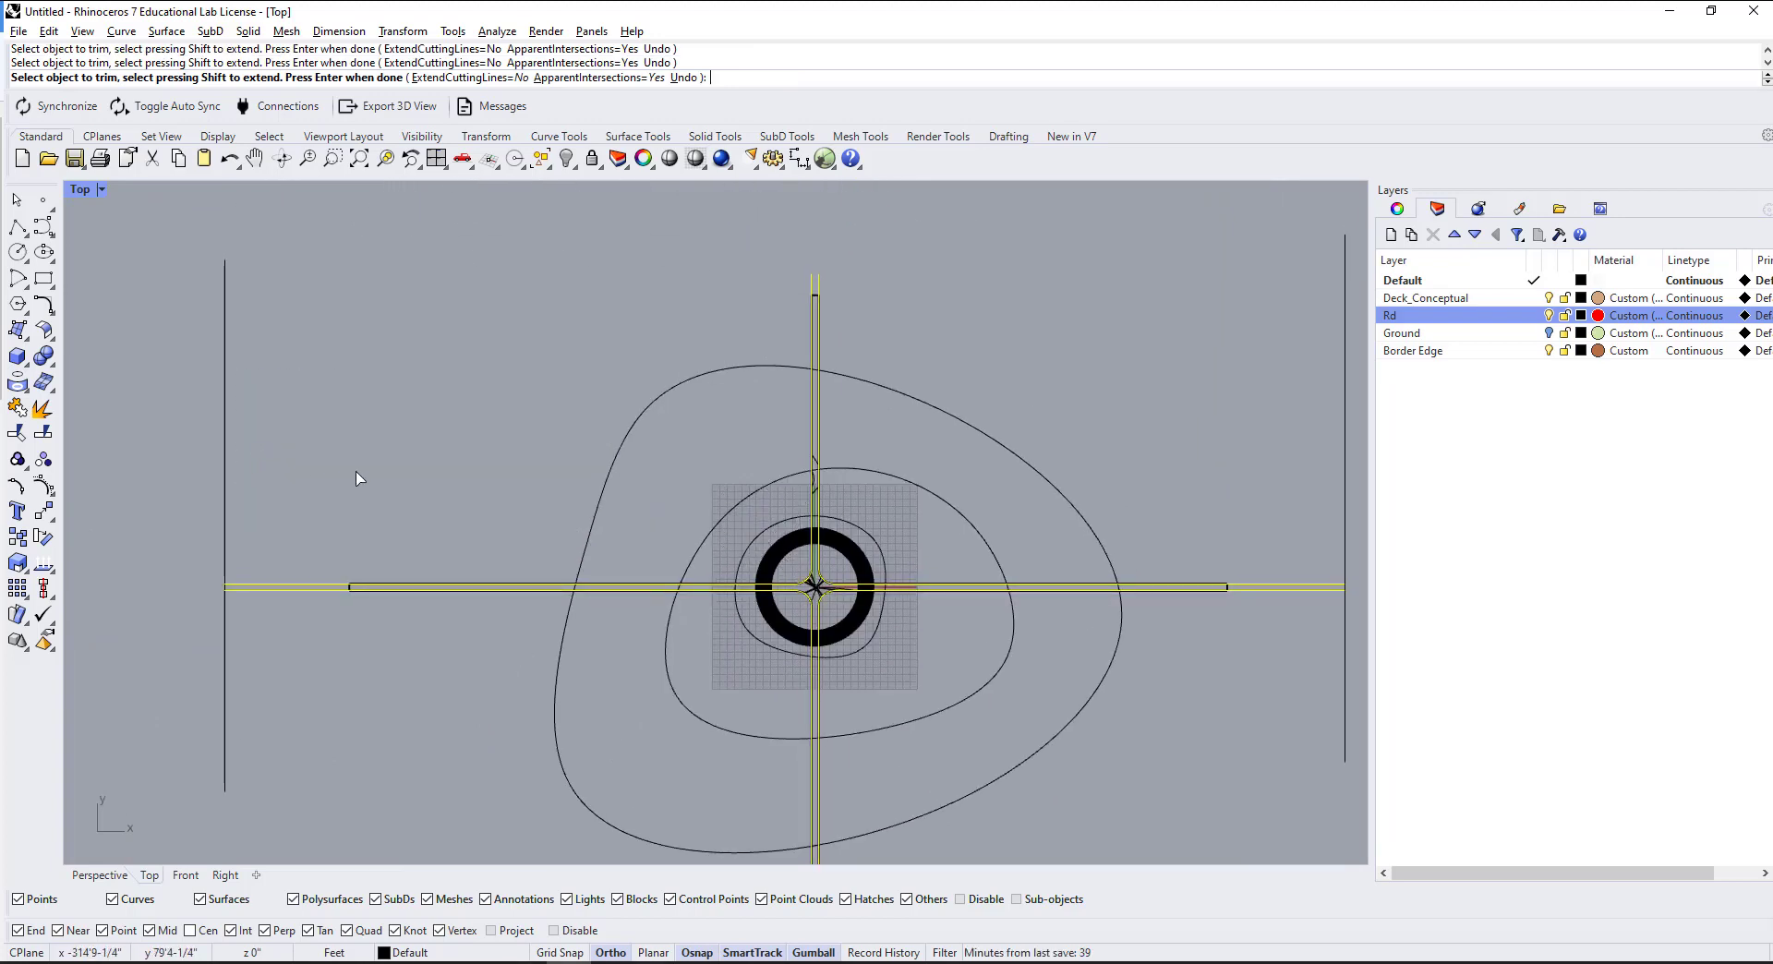
{"action": "key", "text": "Return"}
{"action": "key", "text": "Escape"}
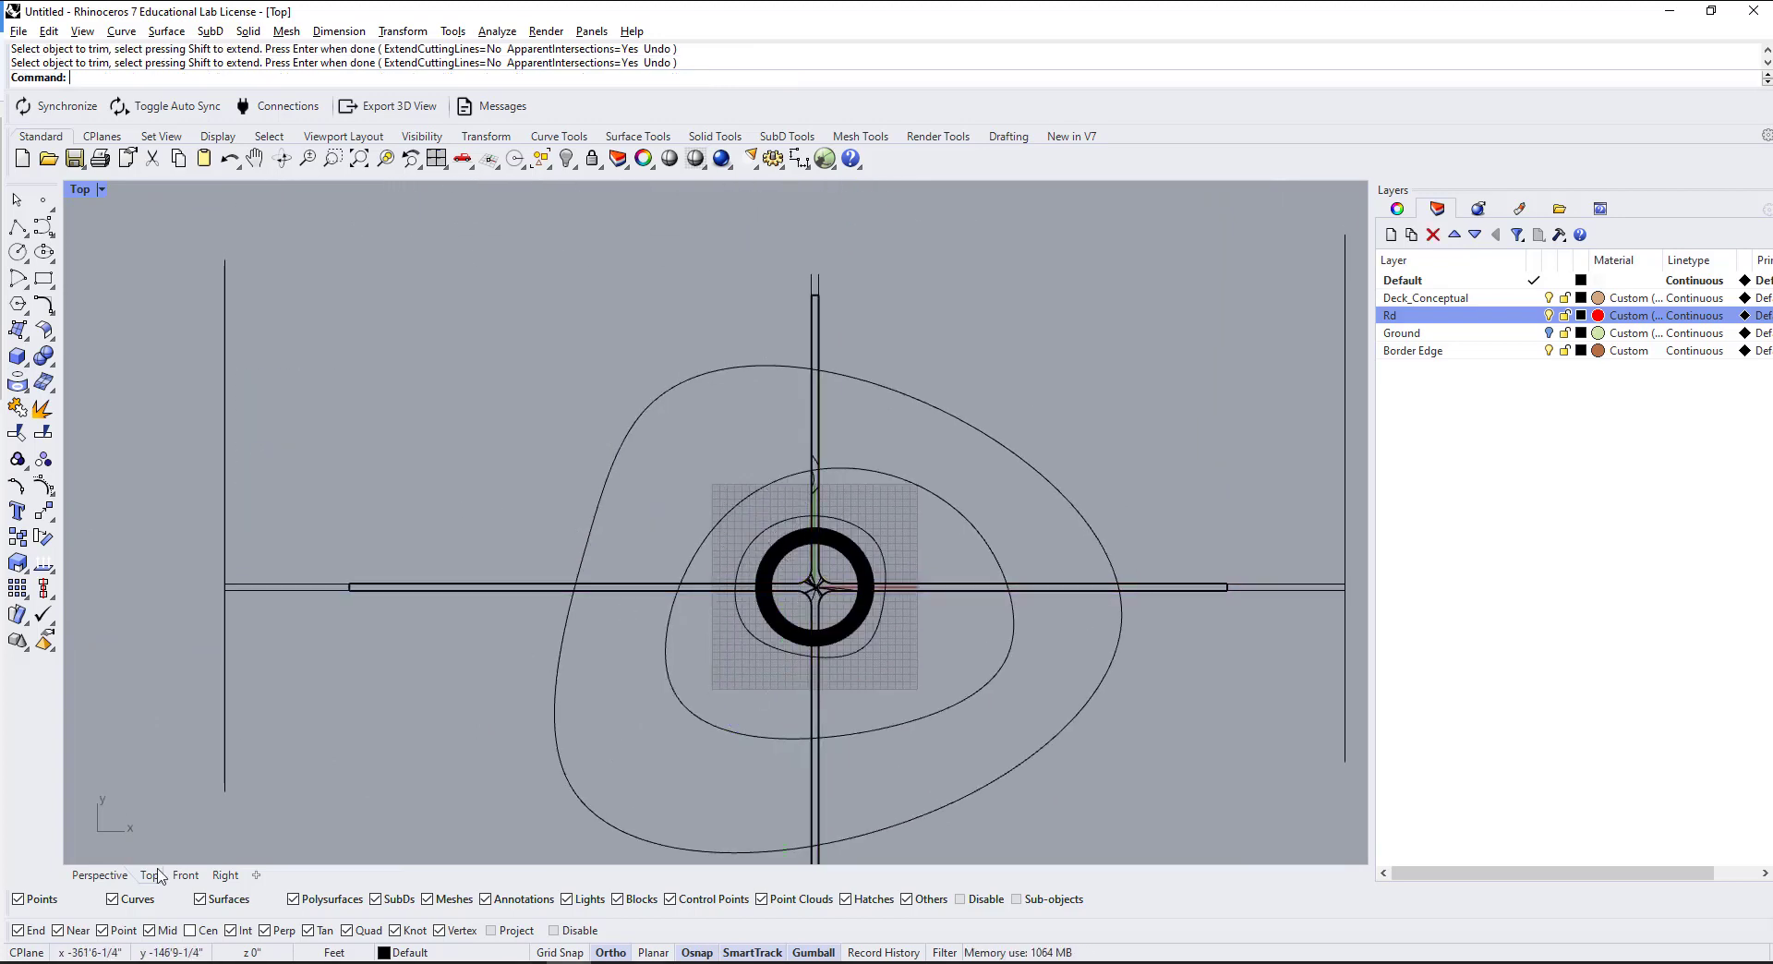
Step: Offset the trimmed cross-shaped road surface upward by 2" in the Perspective view, with the Solid option on
{"action": "left_click", "coordinate": [100, 875]}
{"action": "right_click_drag", "start_coordinate": [792, 618], "coordinate": [744, 605]}
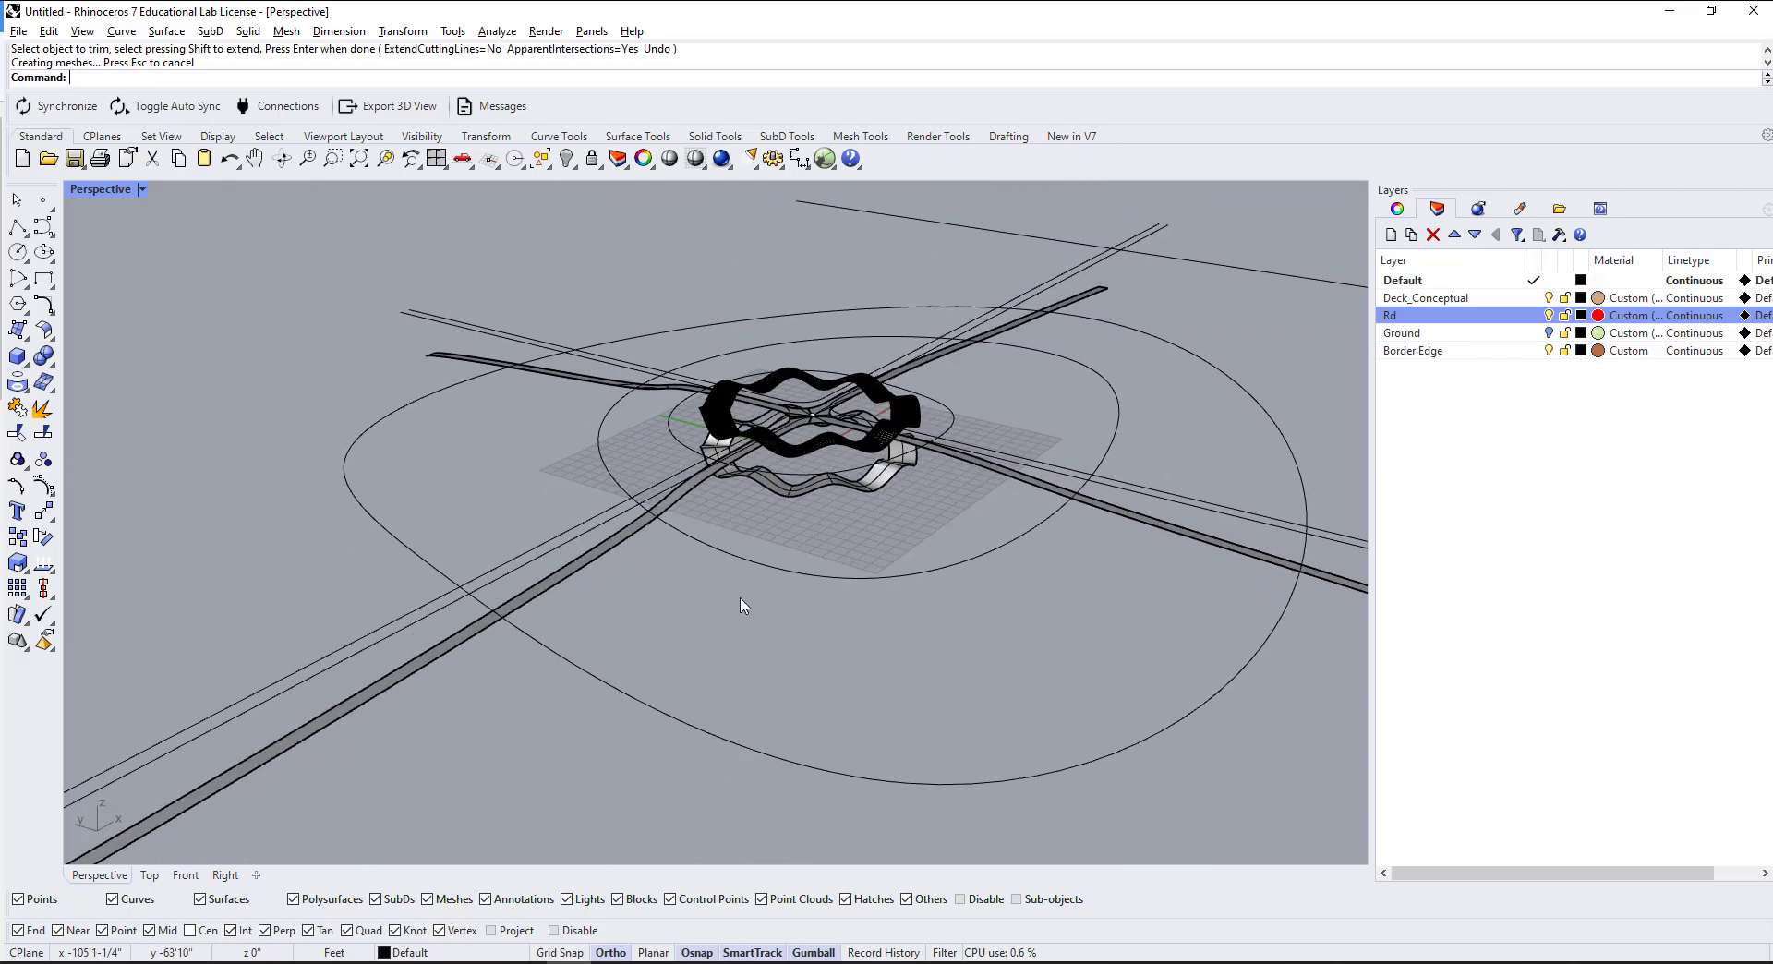
{"action": "scroll", "coordinate": [596, 600], "scroll_direction": "up", "scroll_amount": 5}
{"action": "left_click", "coordinate": [521, 488]}
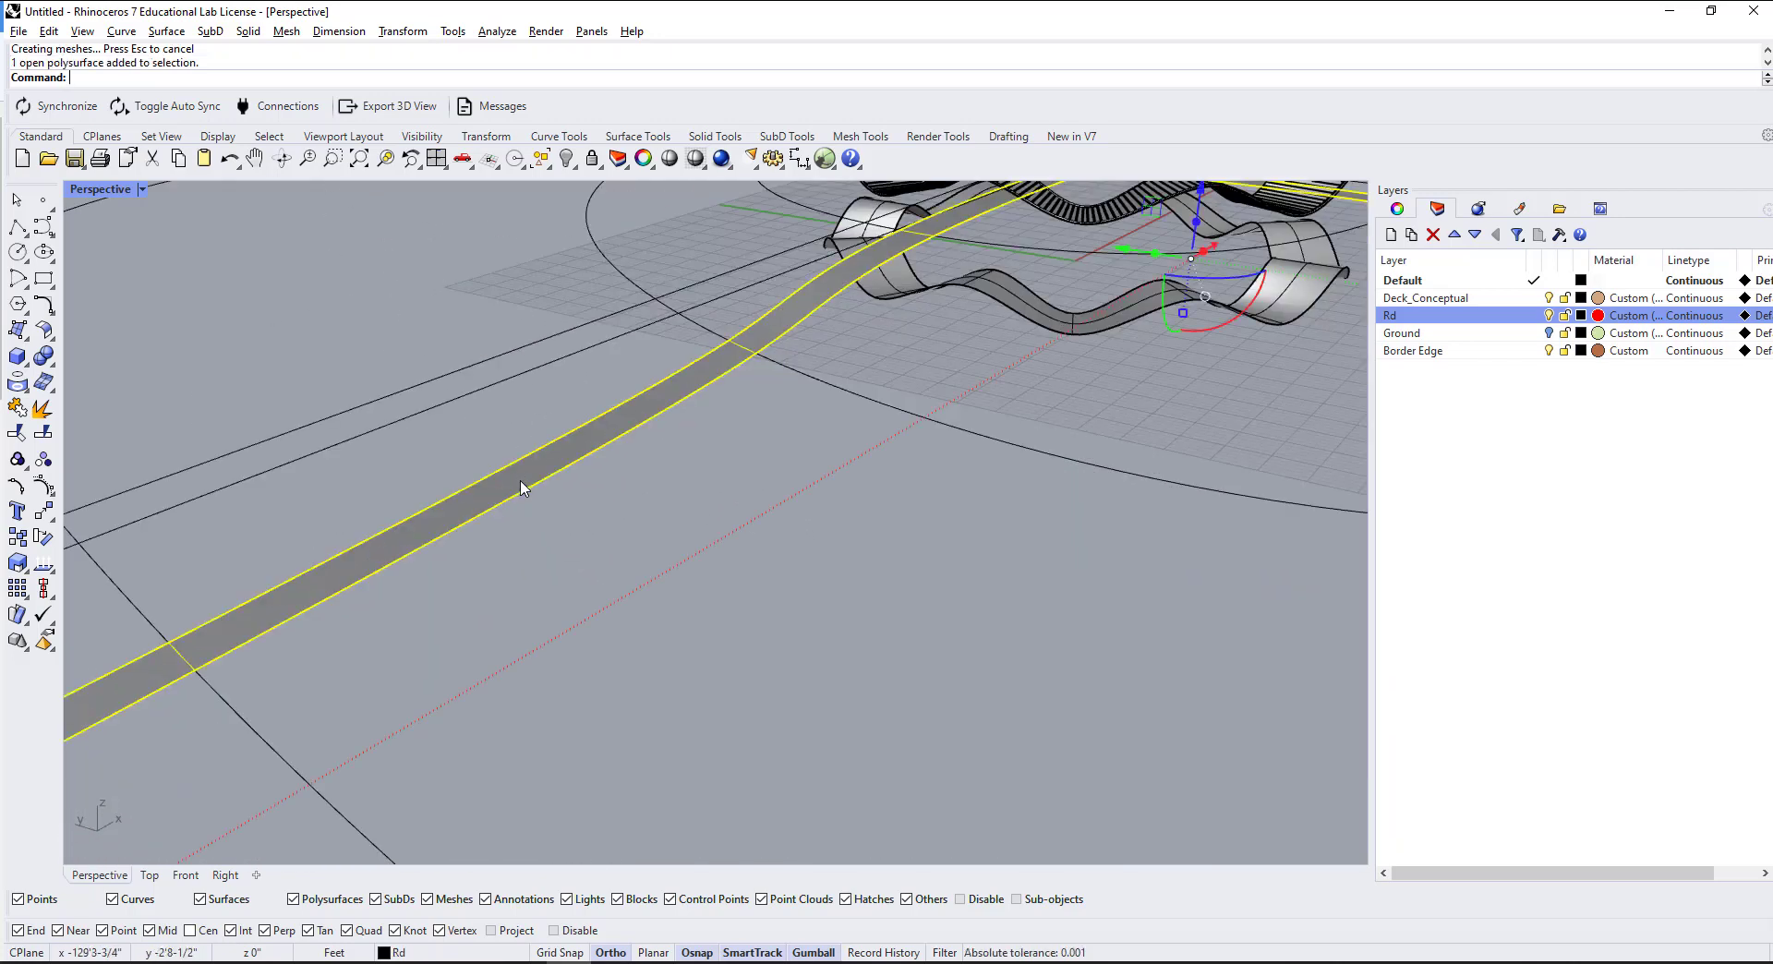
{"action": "scroll", "coordinate": [531, 503], "scroll_direction": "down", "scroll_amount": 5}
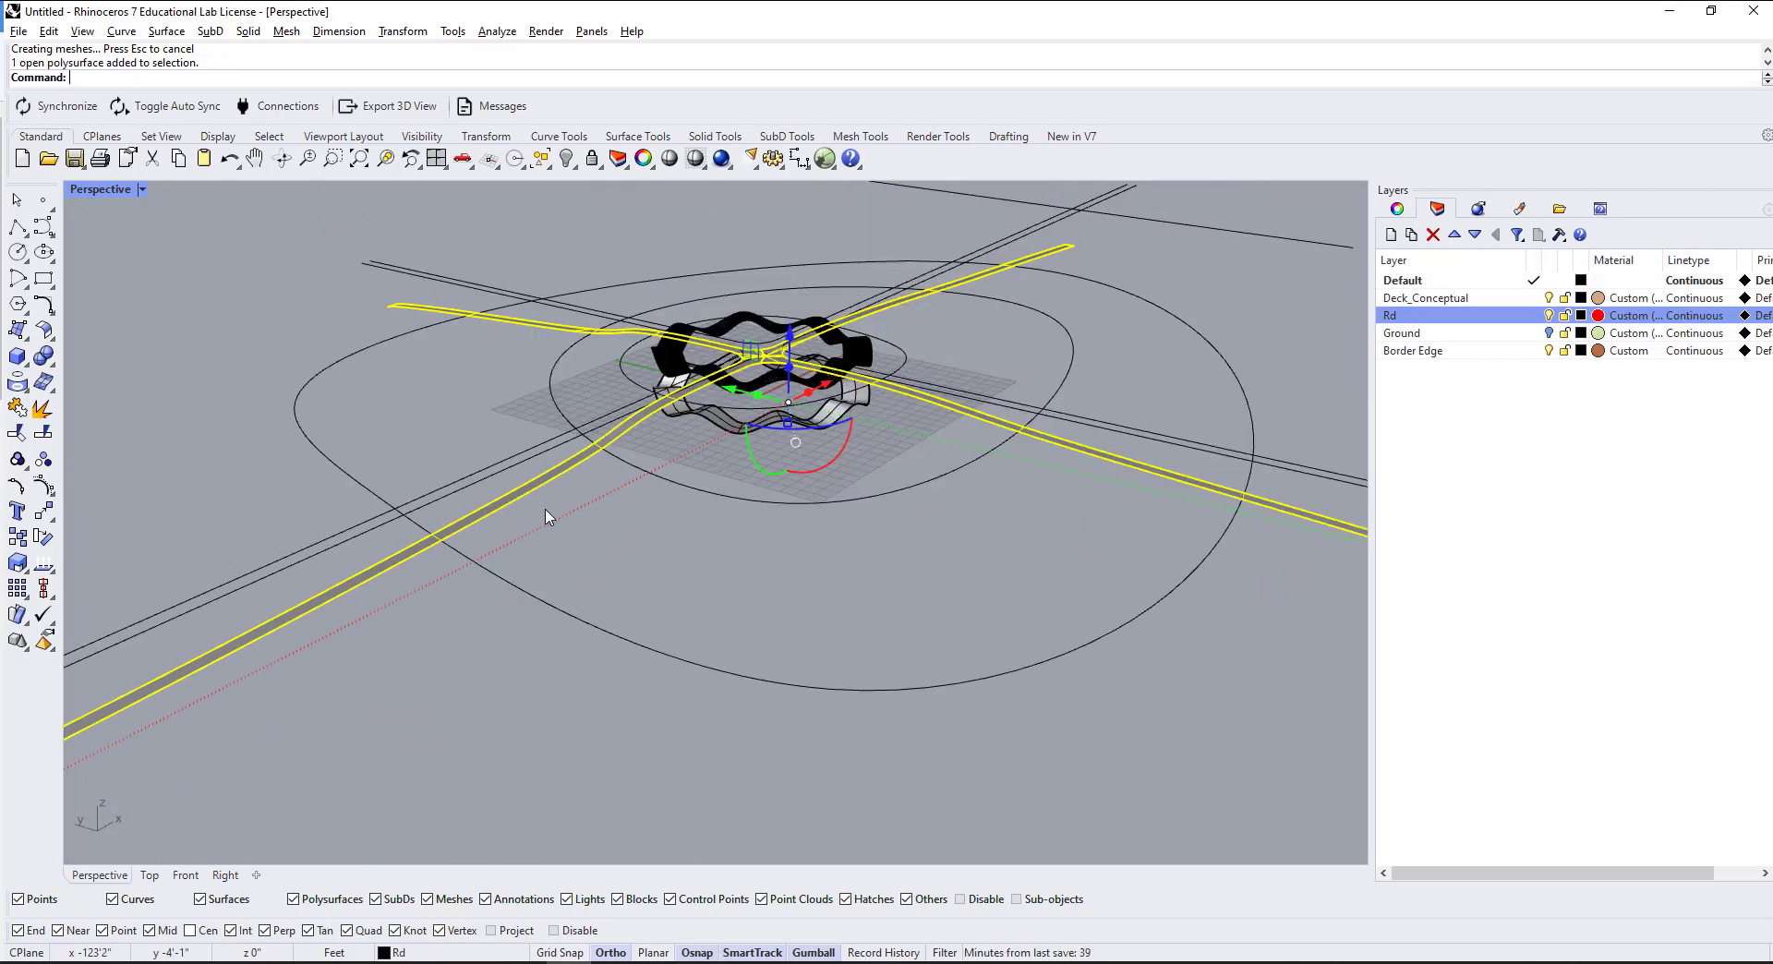
{"action": "key", "text": "Return"}
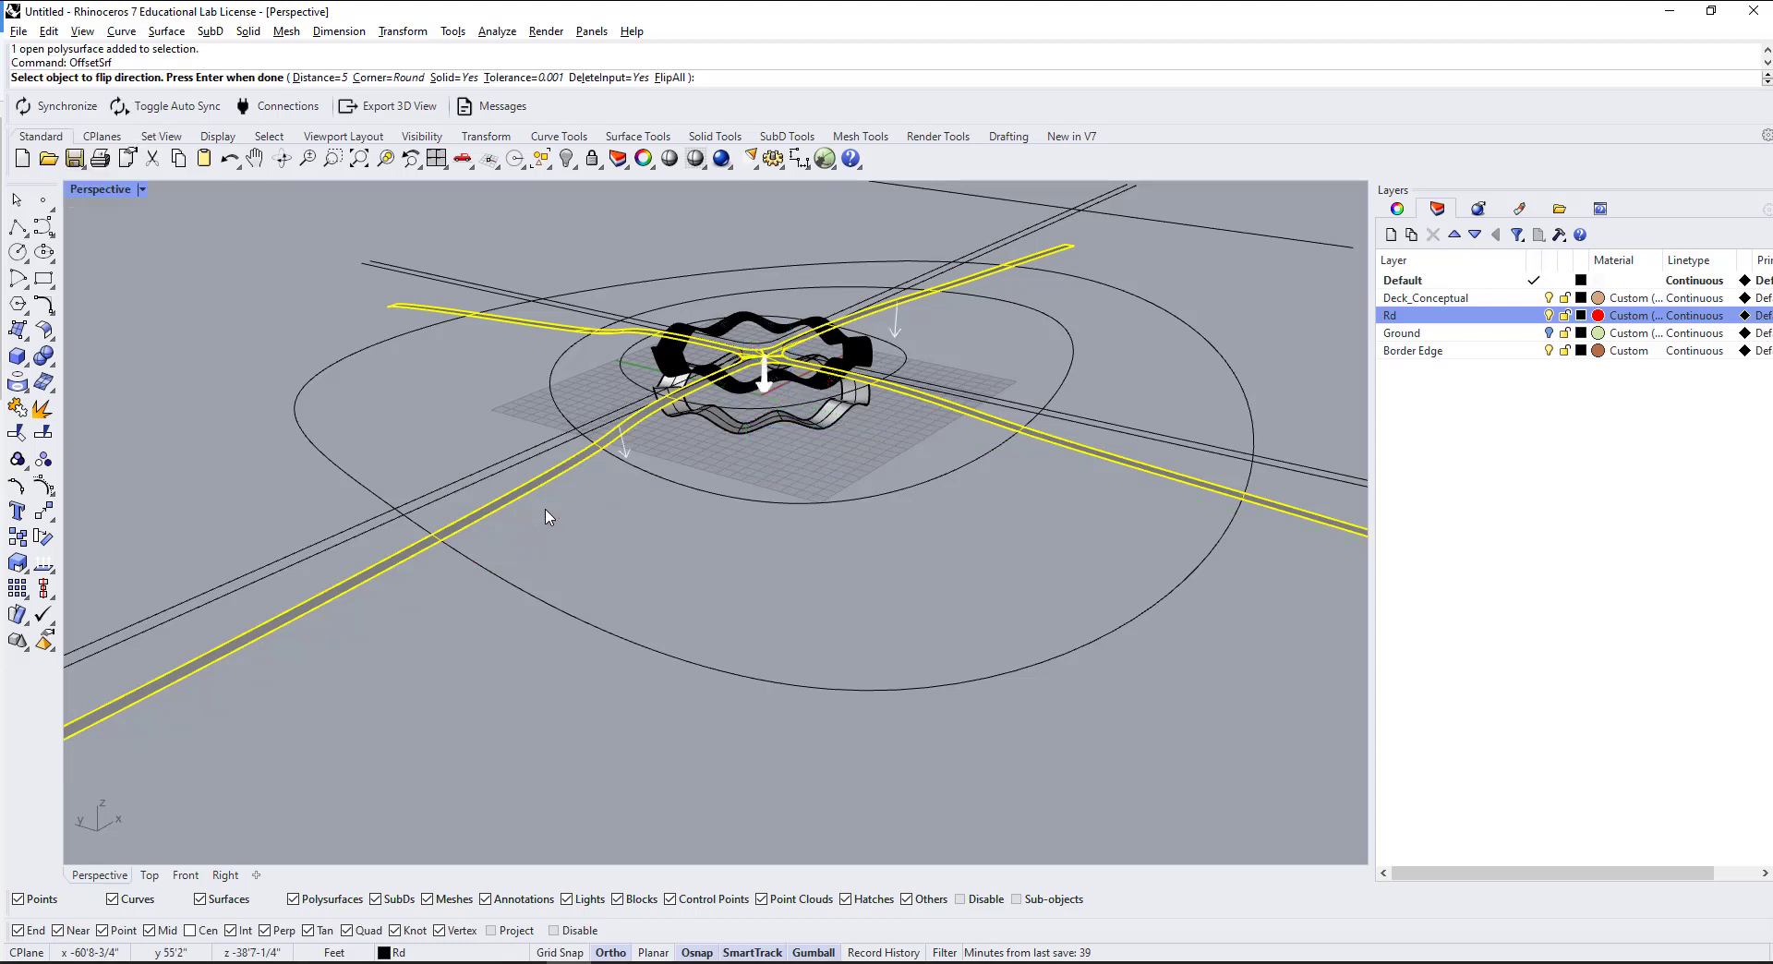
{"action": "type", "text": "f"}
{"action": "key", "text": "Return"}
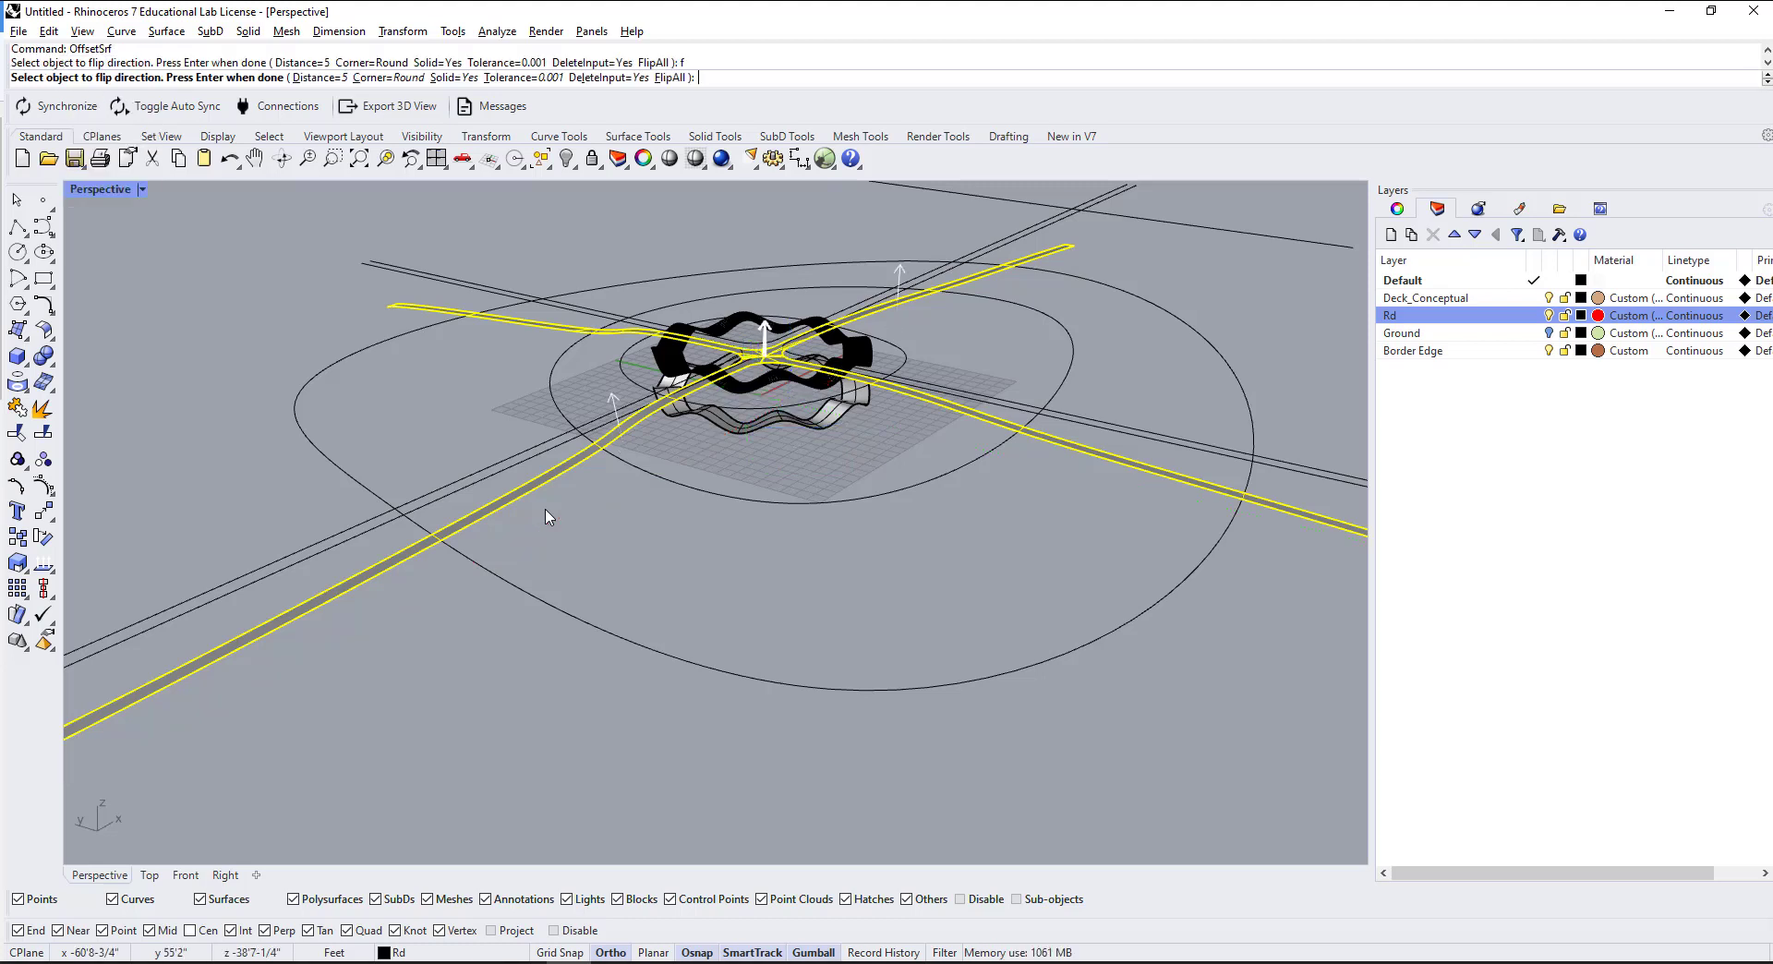
{"action": "type", "text": "2\""}
{"action": "key", "text": "Return"}
{"action": "key", "text": "Return"}
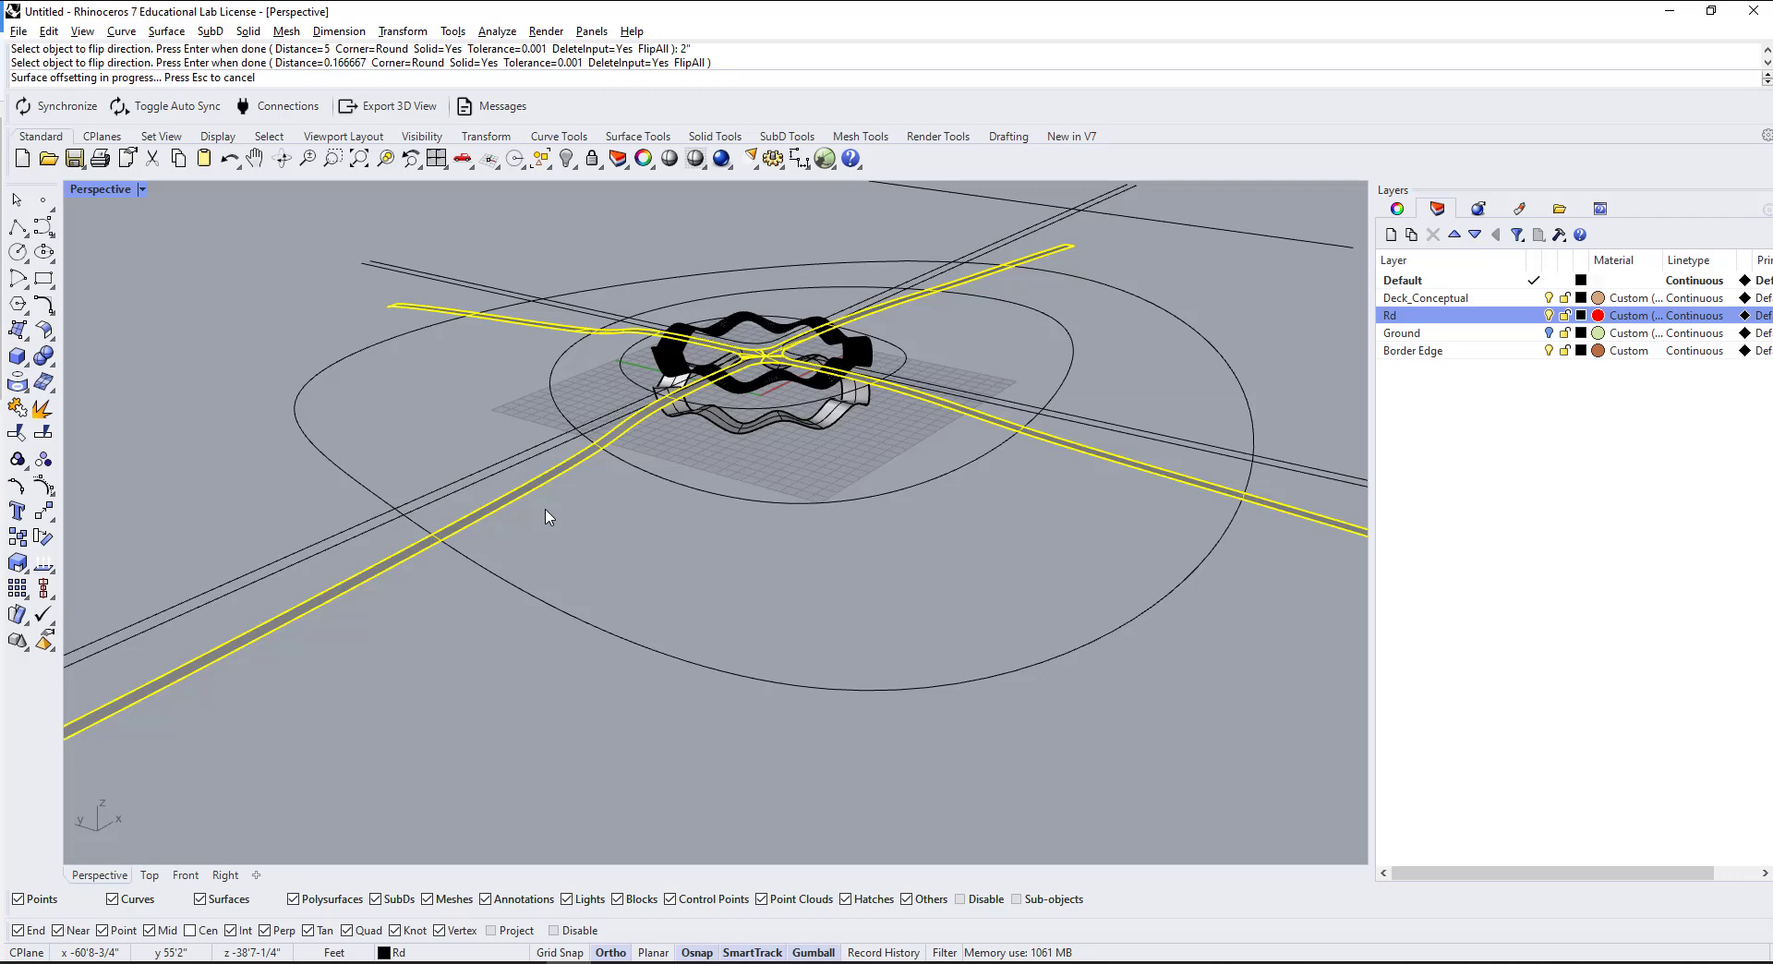
{"action": "scroll", "coordinate": [837, 412], "scroll_direction": "up", "scroll_amount": 8}
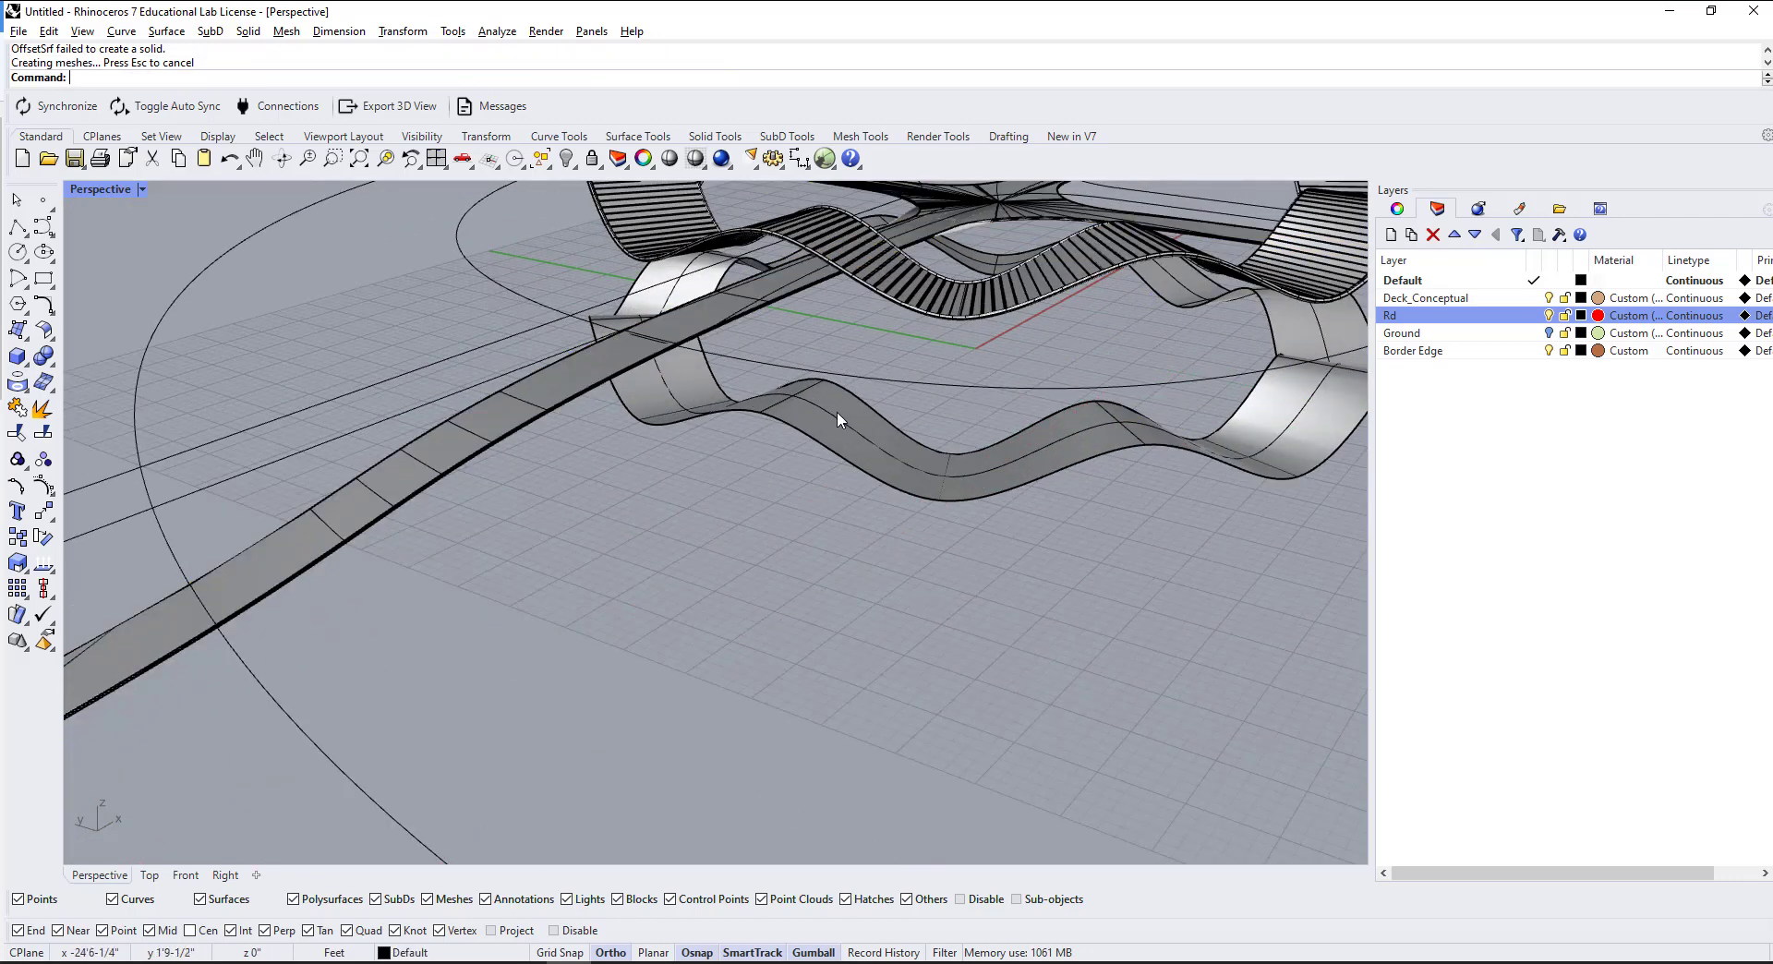
{"action": "left_click", "coordinate": [837, 412]}
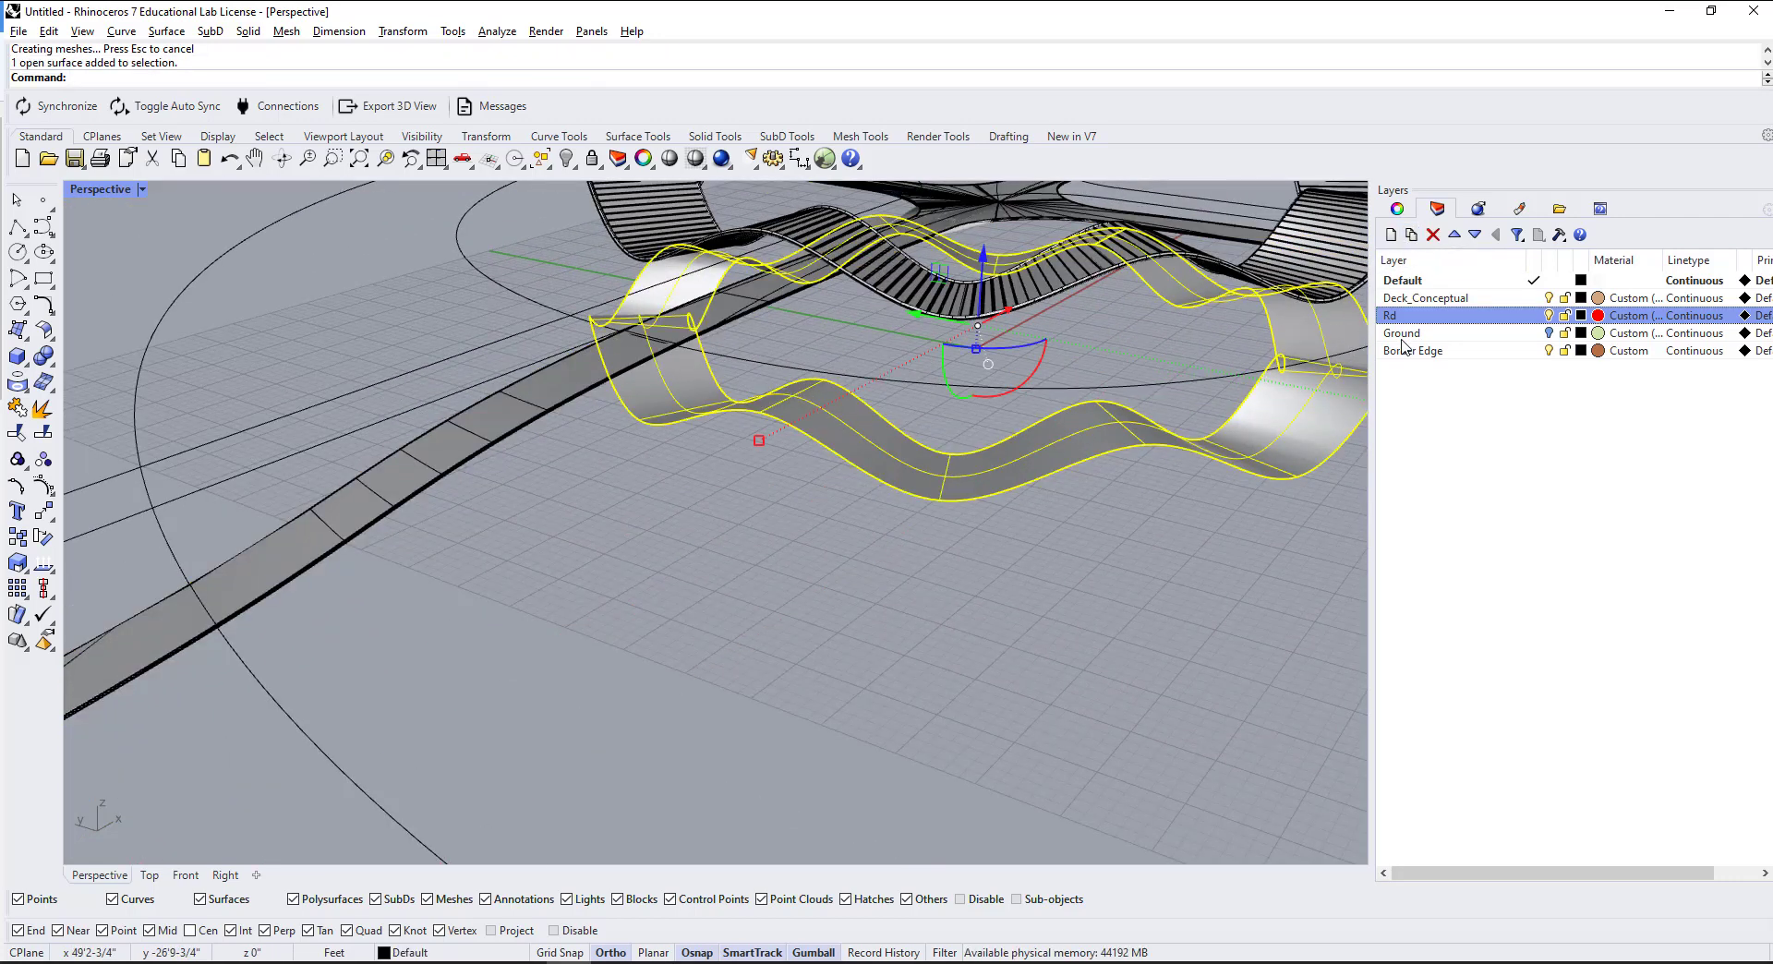
{"action": "key", "text": "Delete"}
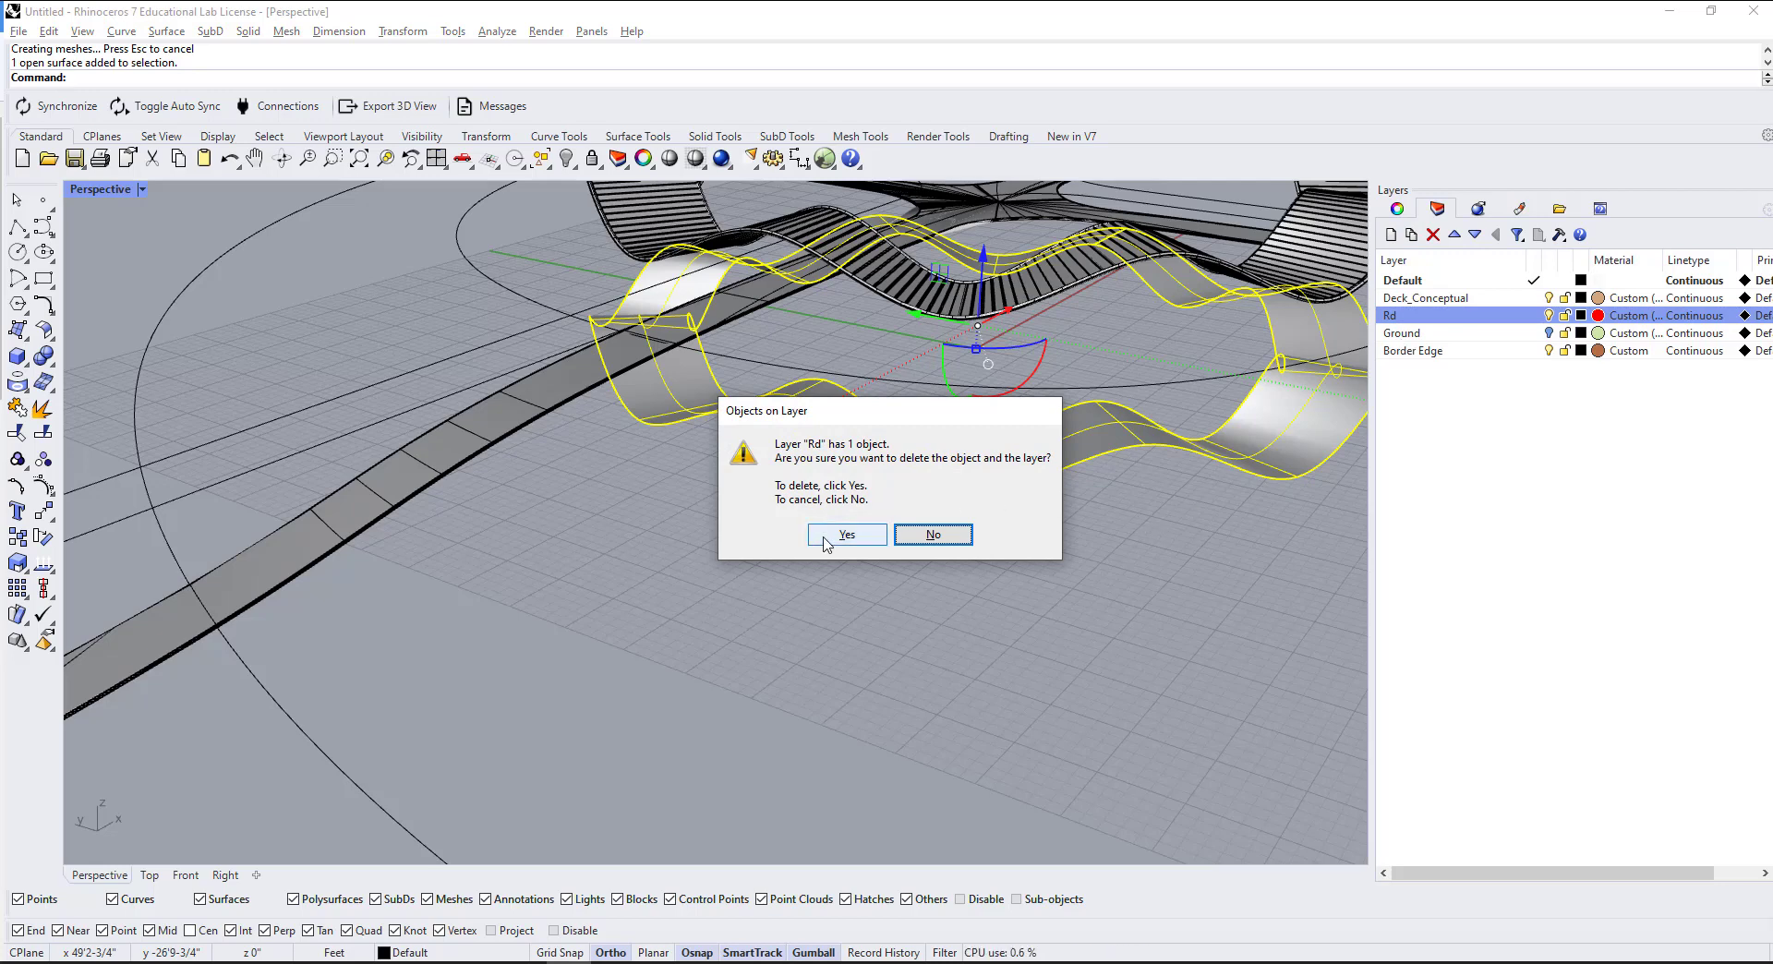
{"action": "left_click", "coordinate": [844, 536]}
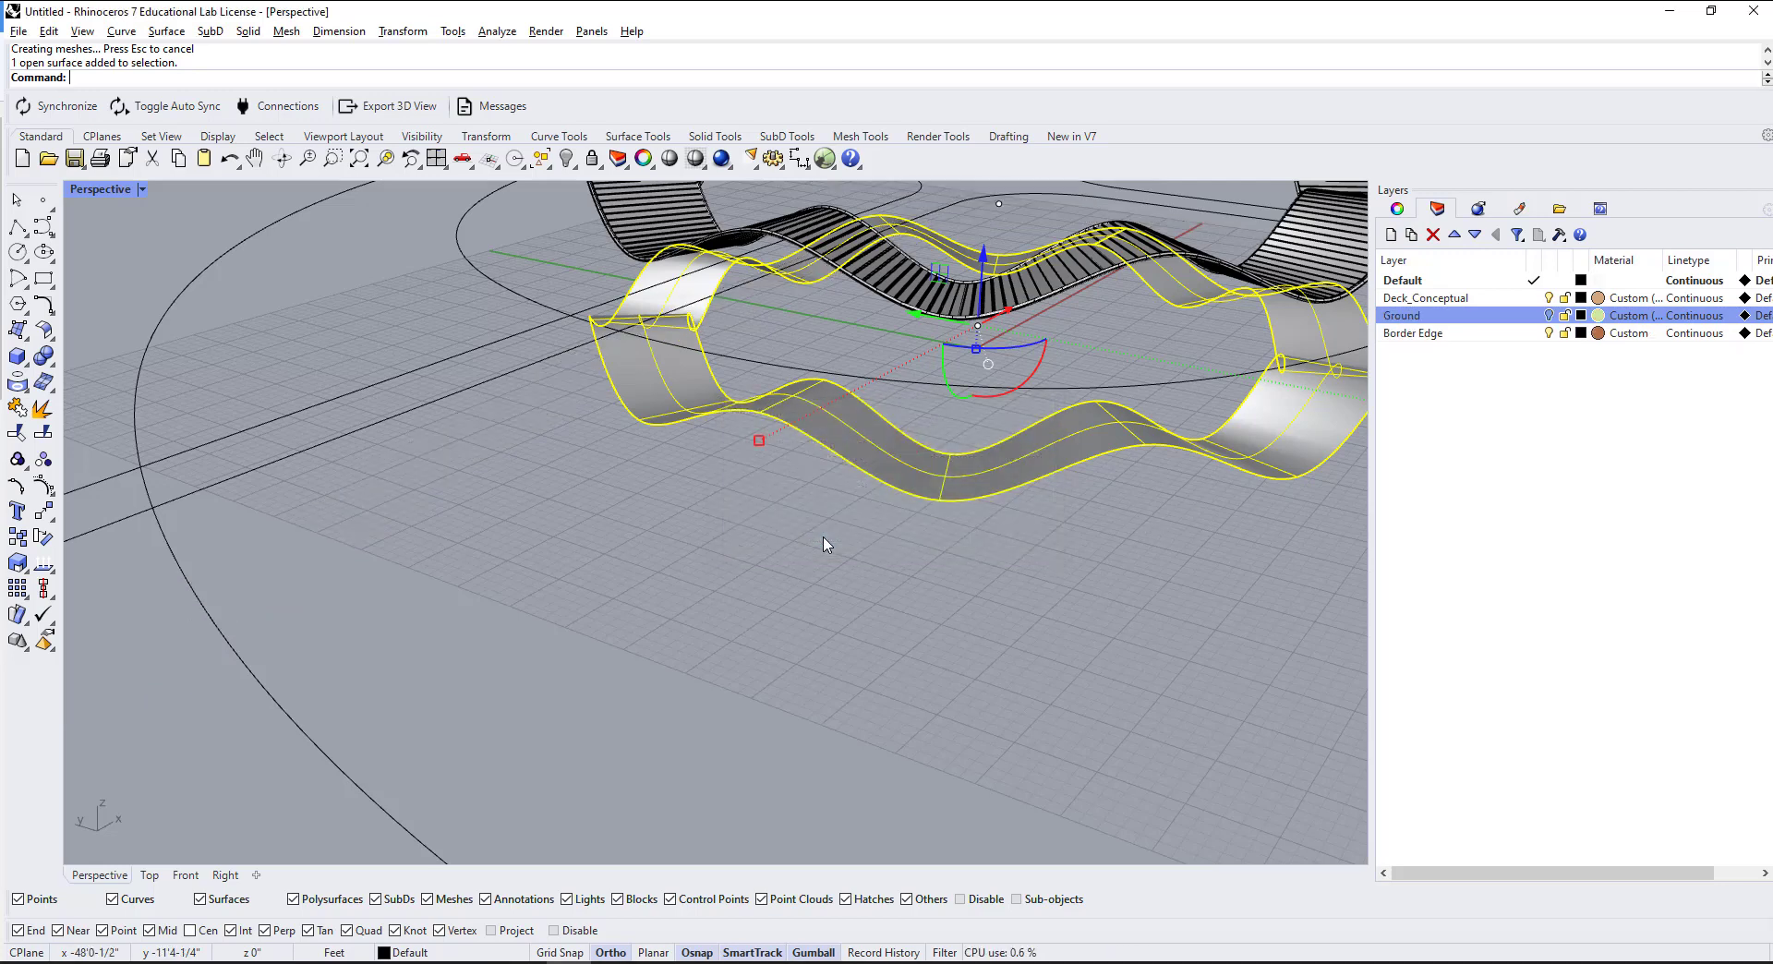
{"action": "key", "text": "ctrl+z"}
Step: Delete the leftover wavy ring surface beneath the slatted deck in the Perspective view
{"action": "left_click", "coordinate": [865, 434]}
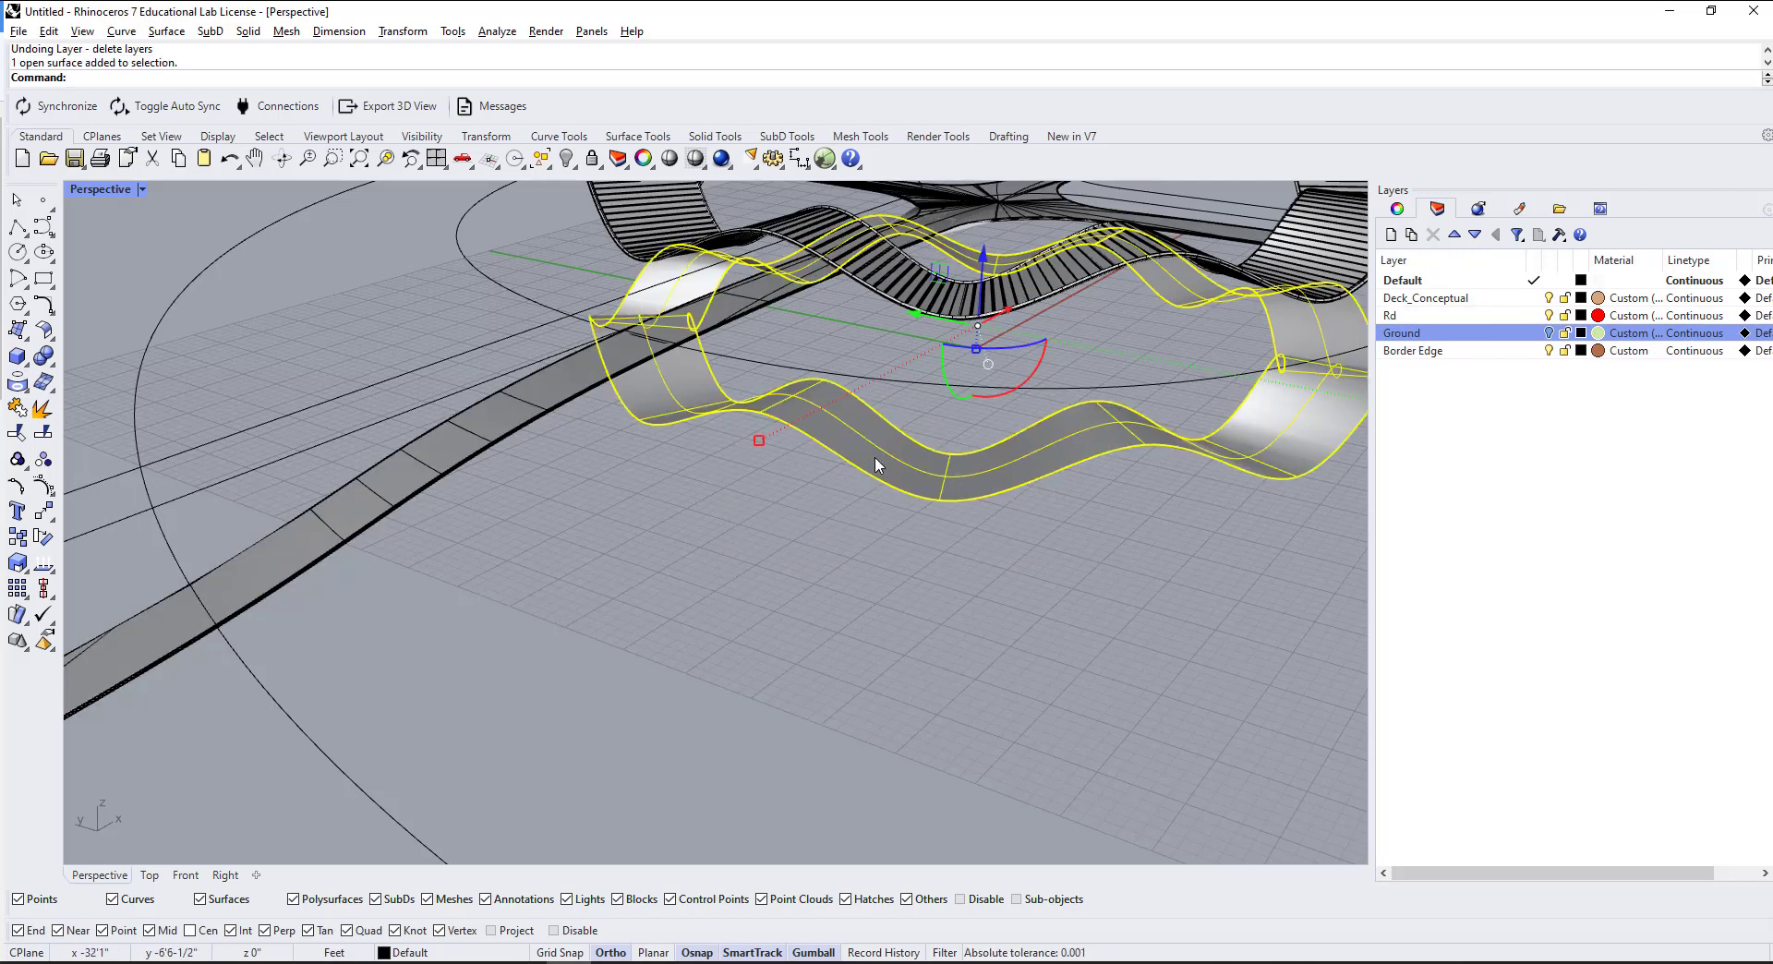
{"action": "key", "text": "Delete"}
{"action": "scroll", "coordinate": [799, 456], "scroll_direction": "down", "scroll_amount": 5}
{"action": "right_click_drag", "start_coordinate": [799, 455], "coordinate": [577, 425]}
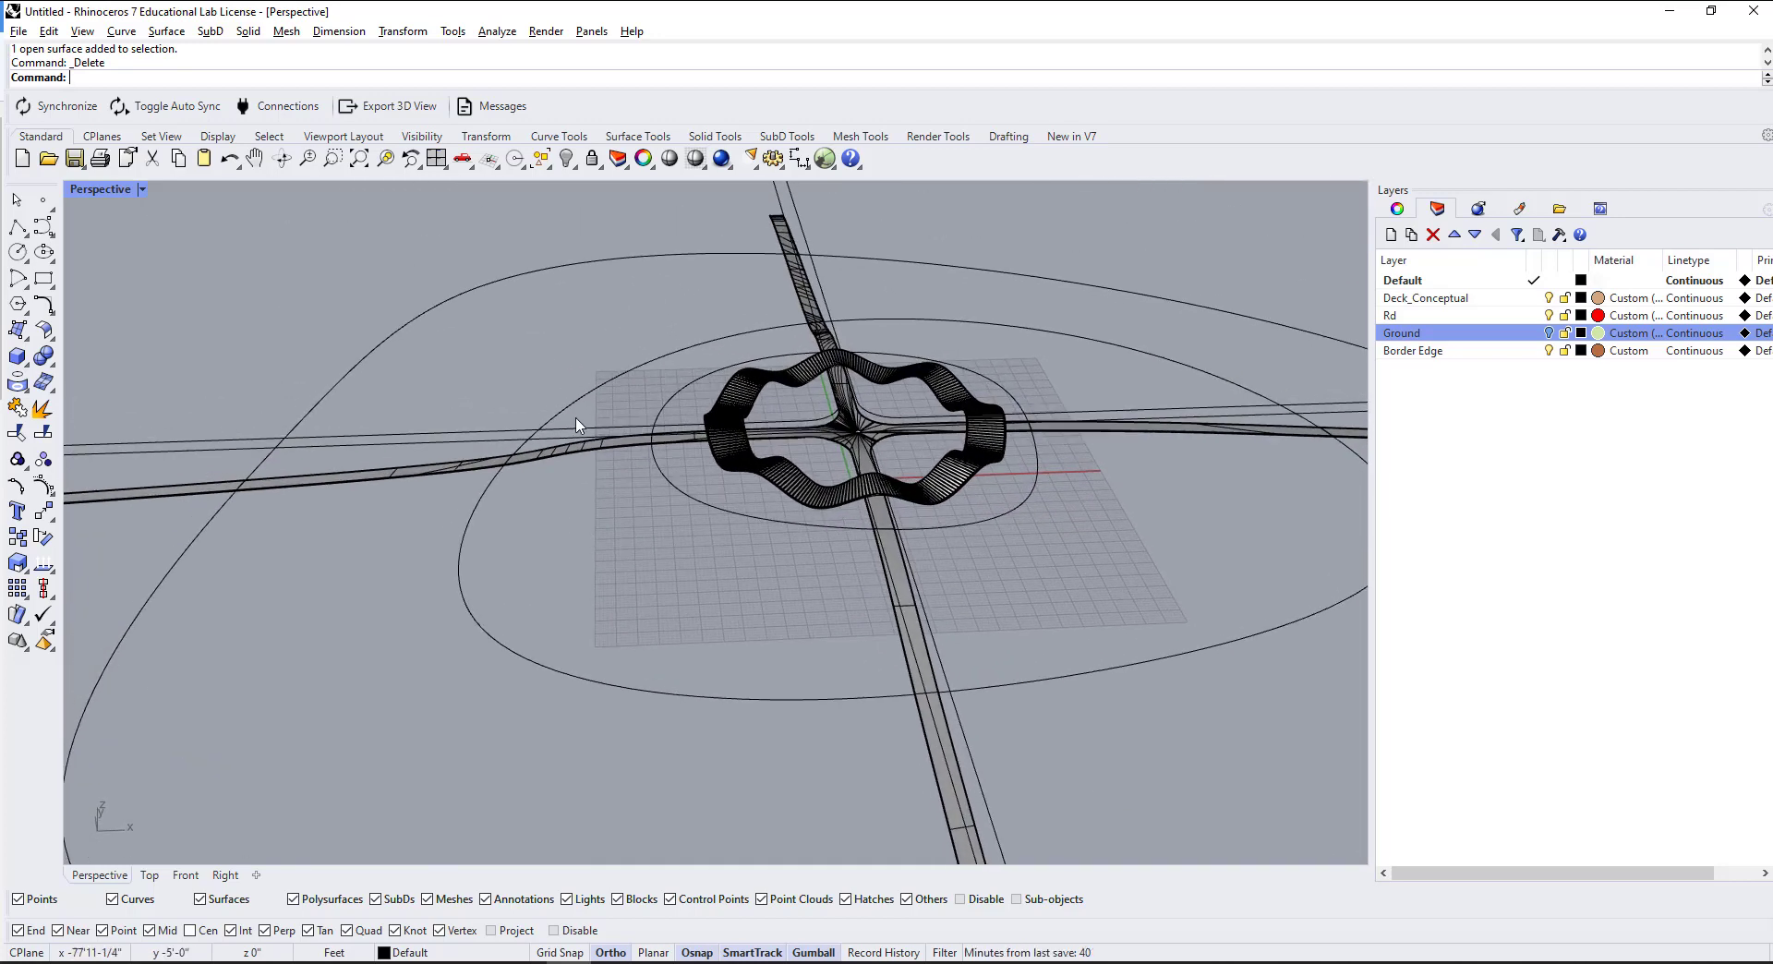
Step: Set the Perspective view to Rendered display and examine the red road where it meets the terrain
{"action": "left_click", "coordinate": [567, 159]}
{"action": "left_click", "coordinate": [721, 159]}
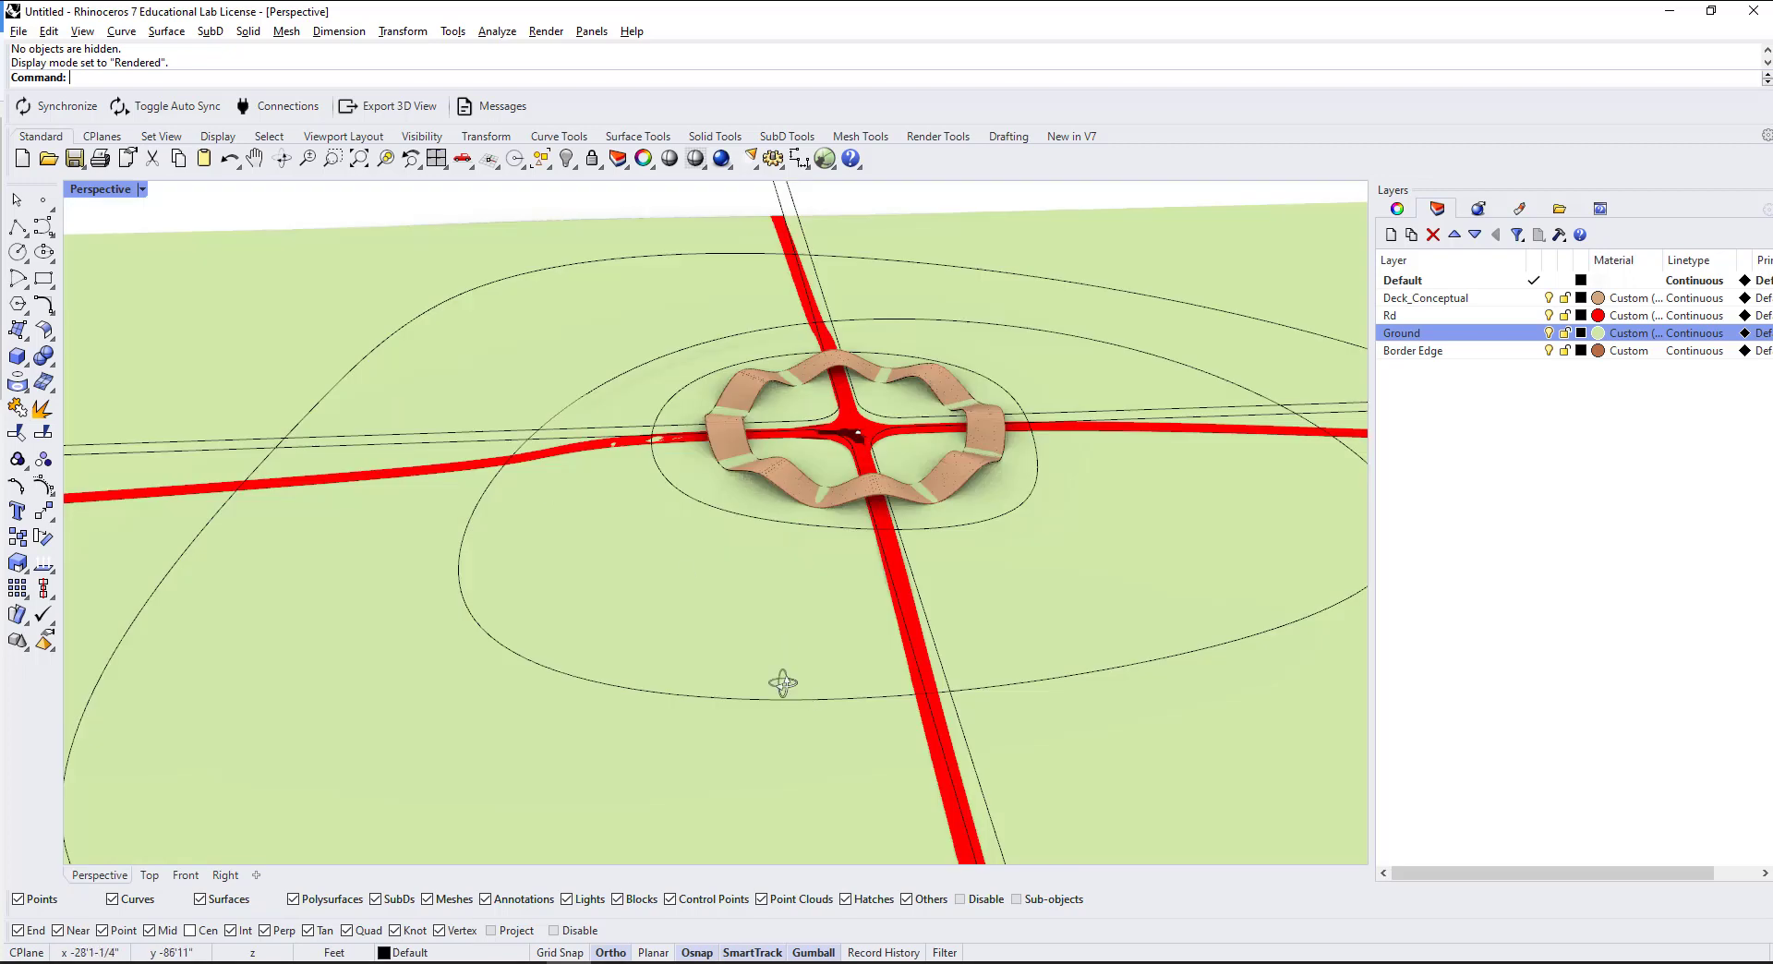
{"action": "right_click_drag", "start_coordinate": [782, 684], "coordinate": [978, 637]}
{"action": "scroll", "coordinate": [978, 638], "scroll_direction": "up", "scroll_amount": 8}
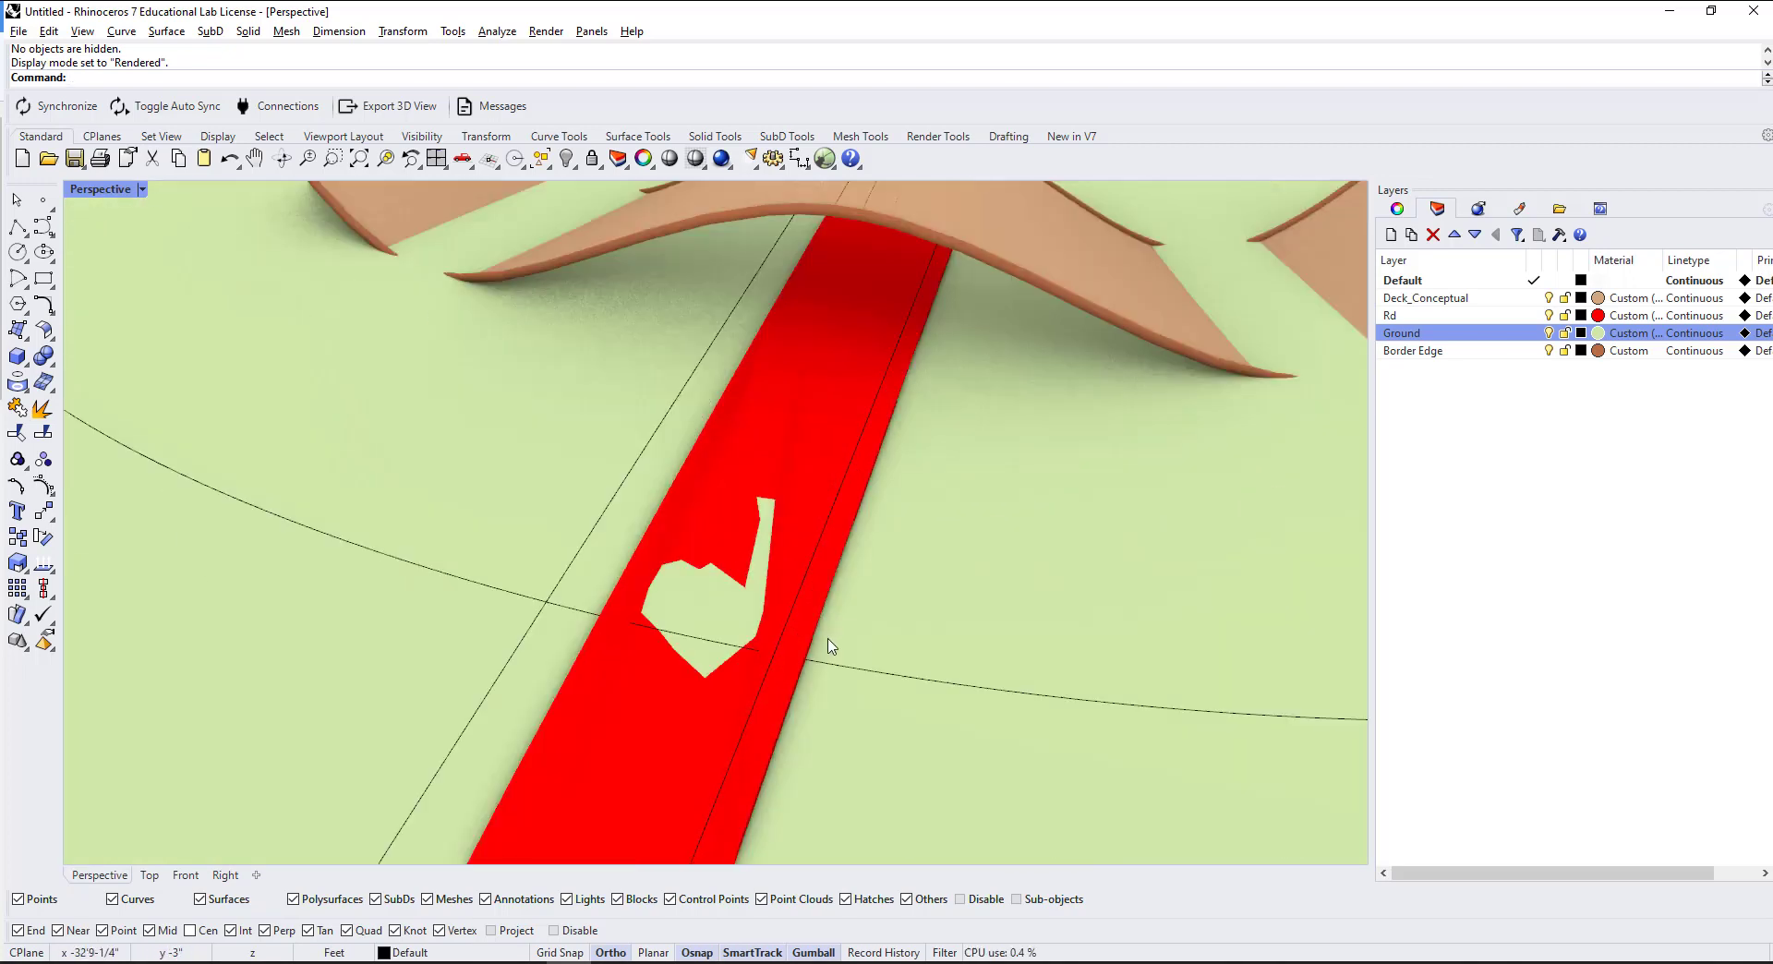
{"action": "right_click_drag", "start_coordinate": [829, 646], "coordinate": [755, 563]}
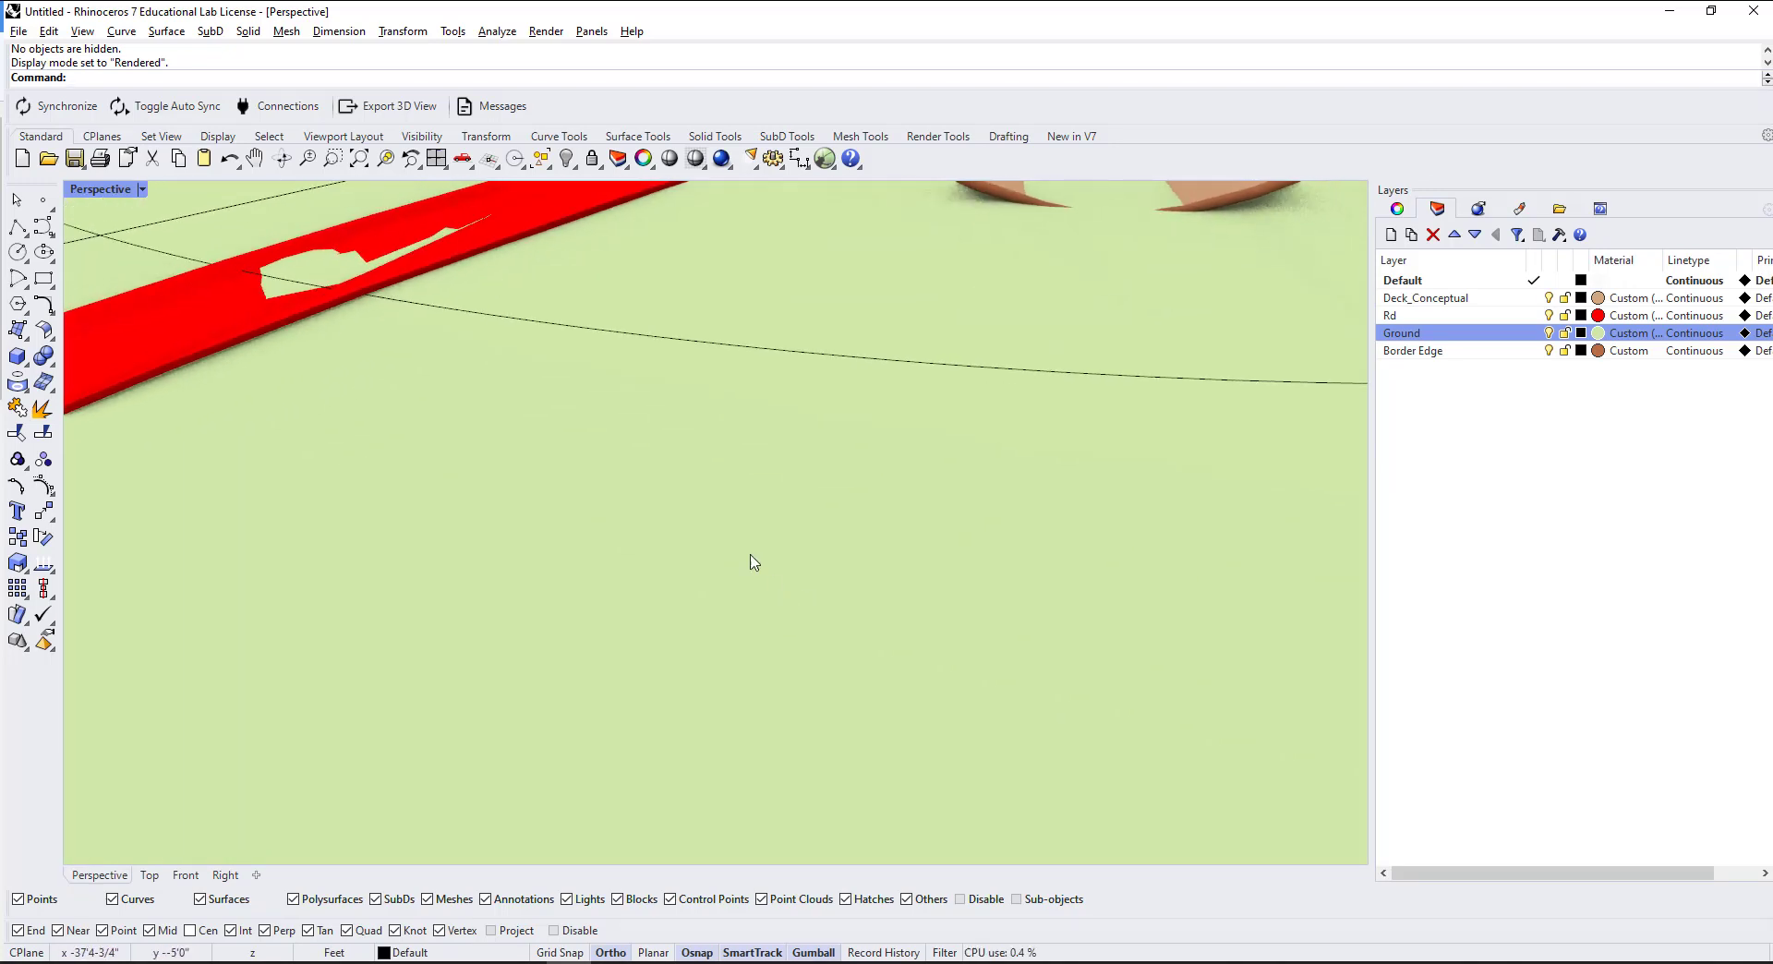
Step: Select the green terrain on the Ground layer and isolate it in the Front view
{"action": "left_click", "coordinate": [693, 514]}
{"action": "scroll", "coordinate": [693, 514], "scroll_direction": "down", "scroll_amount": 10}
{"action": "right_click_drag", "start_coordinate": [693, 515], "coordinate": [685, 551]}
{"action": "scroll", "coordinate": [621, 609], "scroll_direction": "down", "scroll_amount": 4}
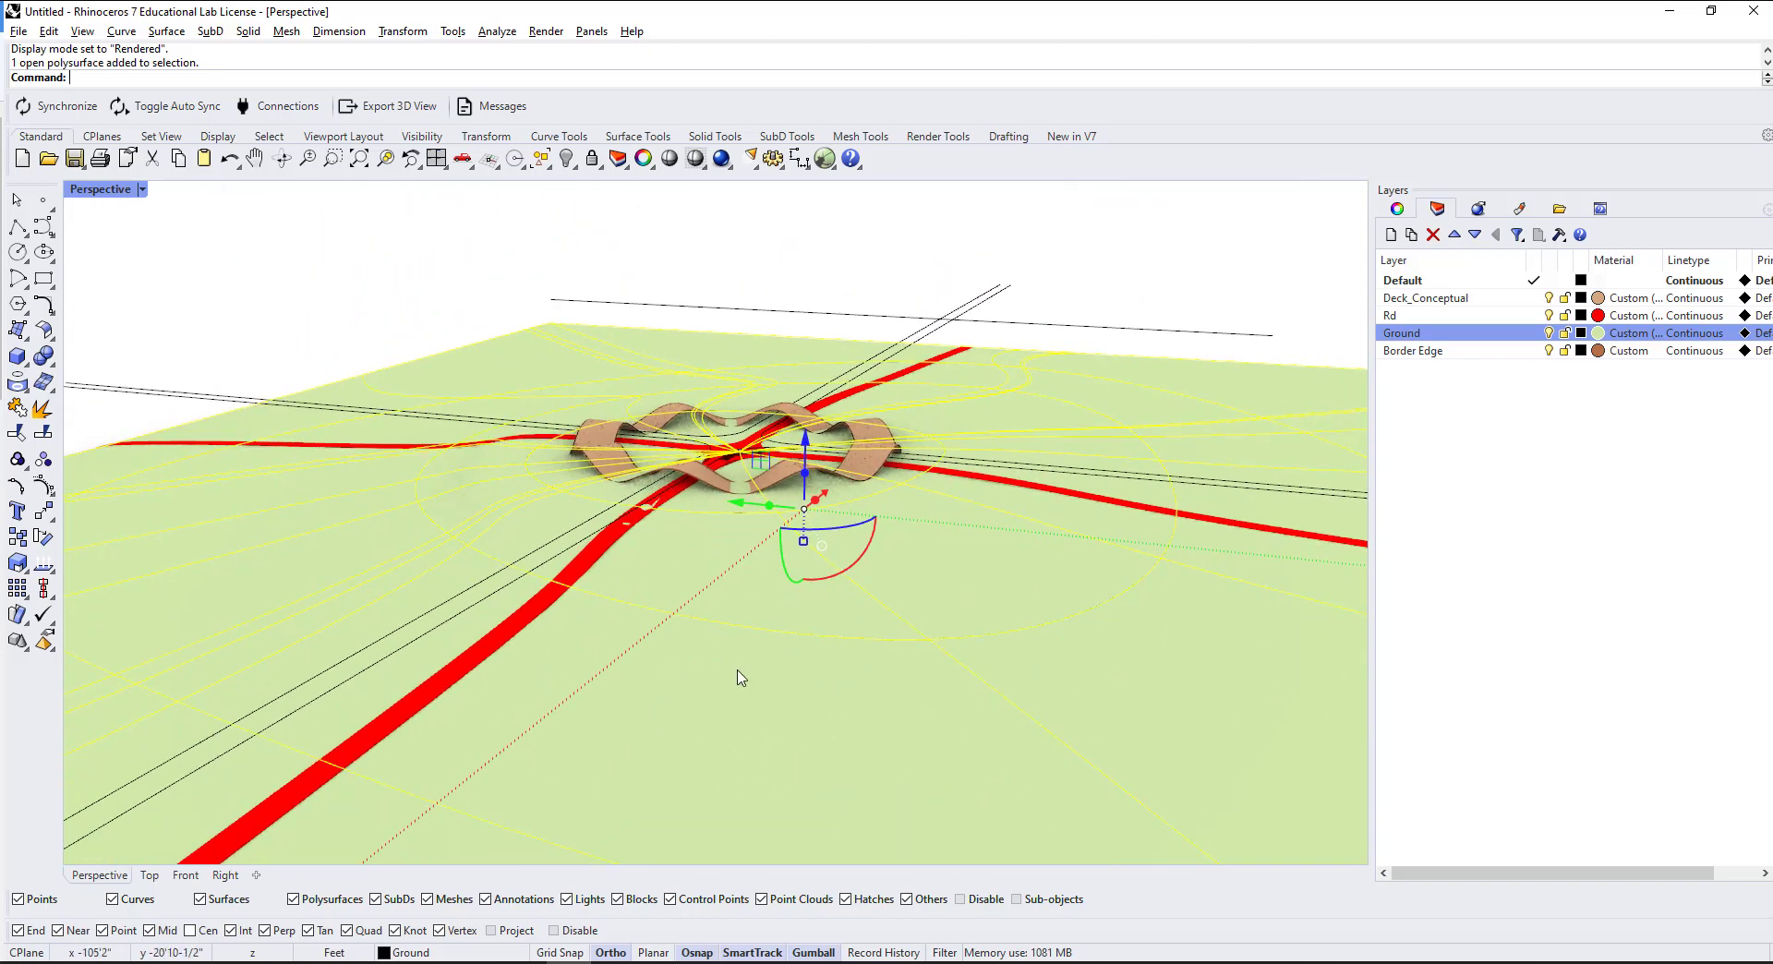
{"action": "left_click", "coordinate": [602, 549]}
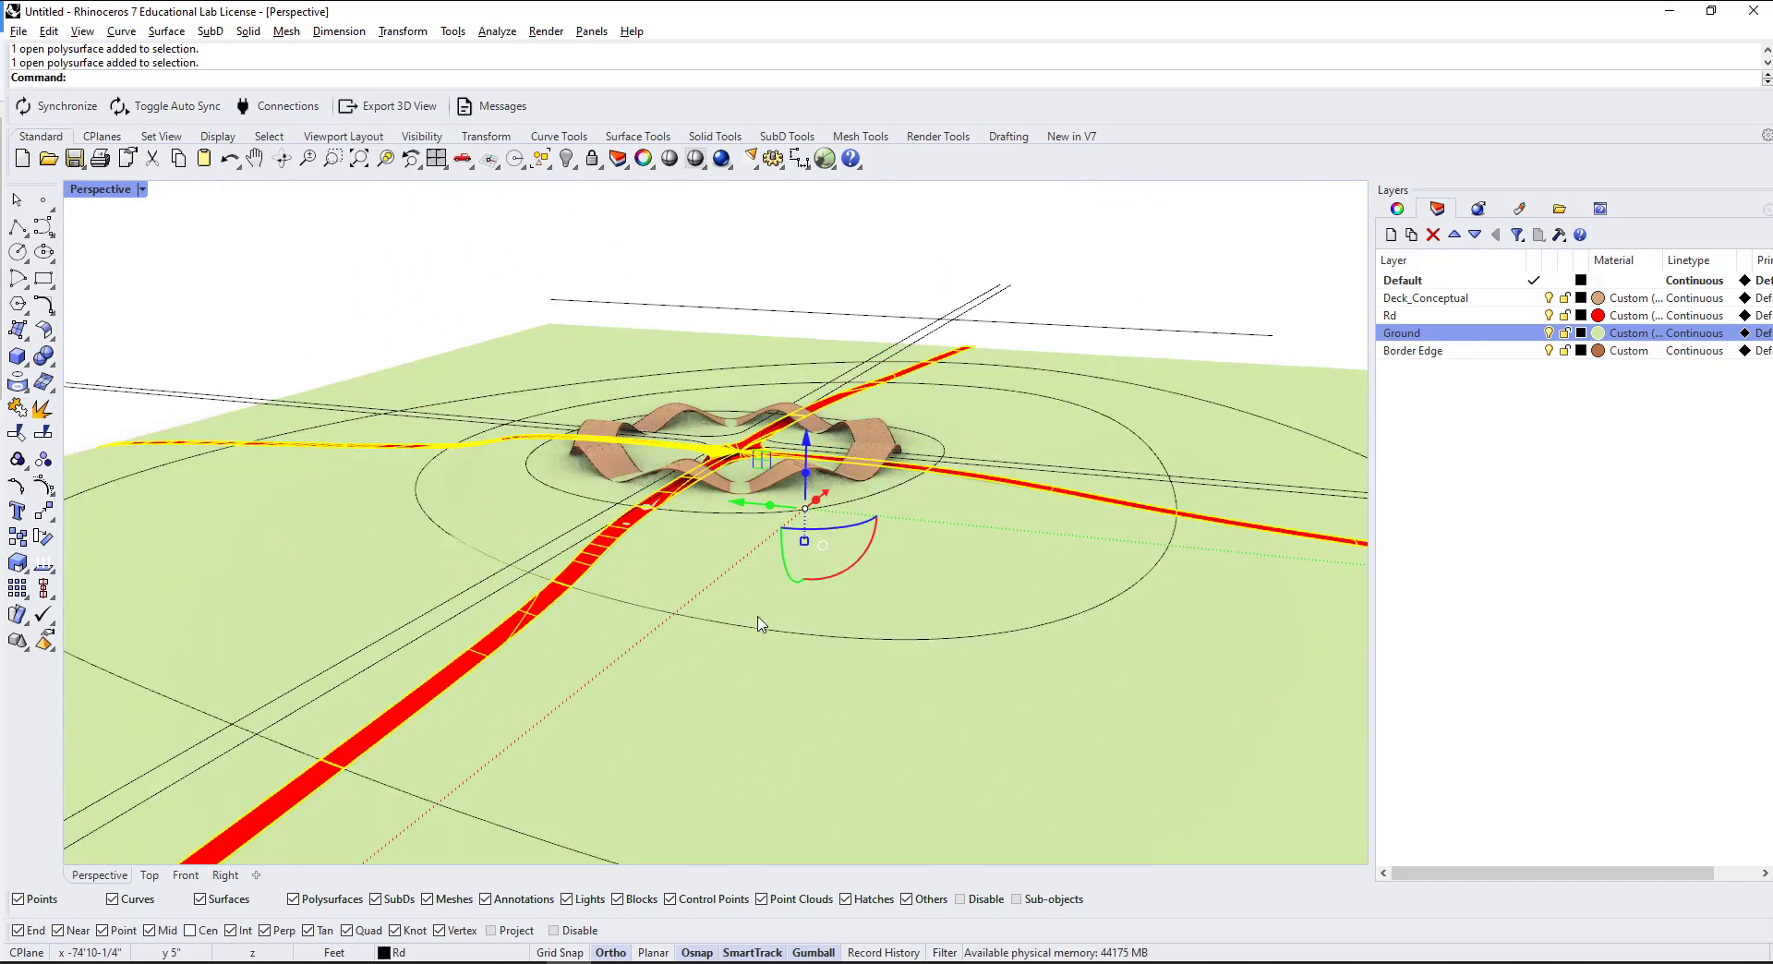
{"action": "left_click", "coordinate": [885, 682]}
{"action": "left_click", "coordinate": [185, 875]}
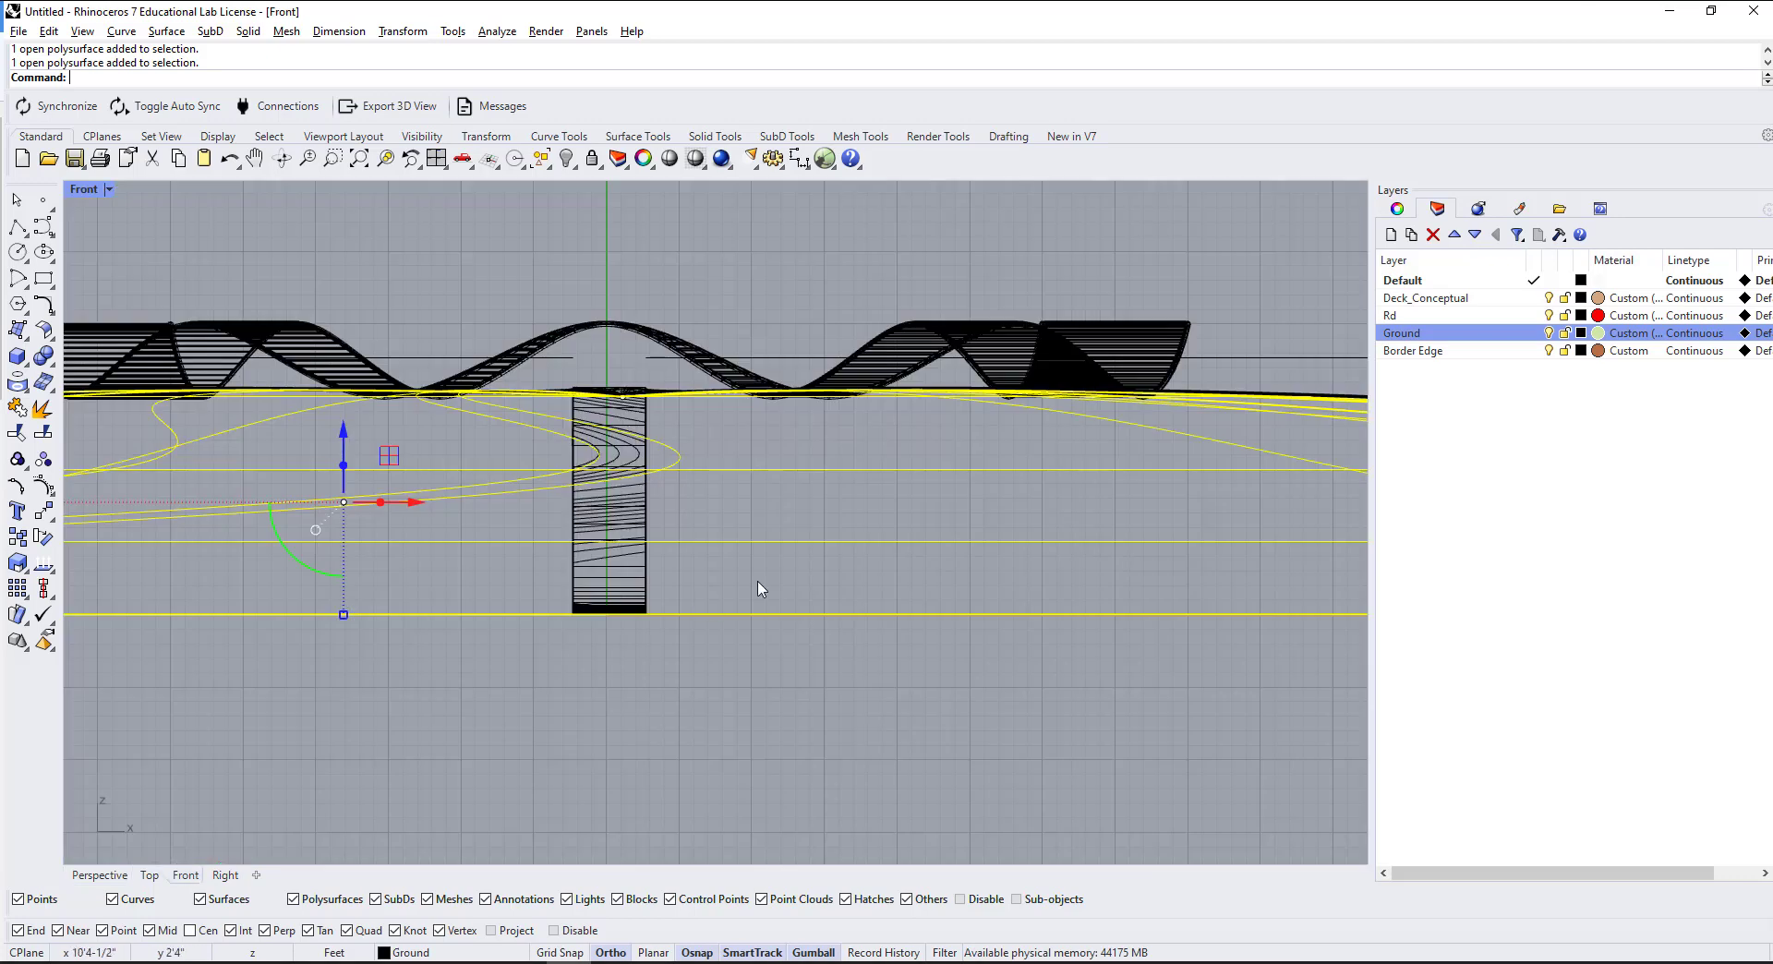
{"action": "scroll", "coordinate": [502, 613], "scroll_direction": "down", "scroll_amount": 5}
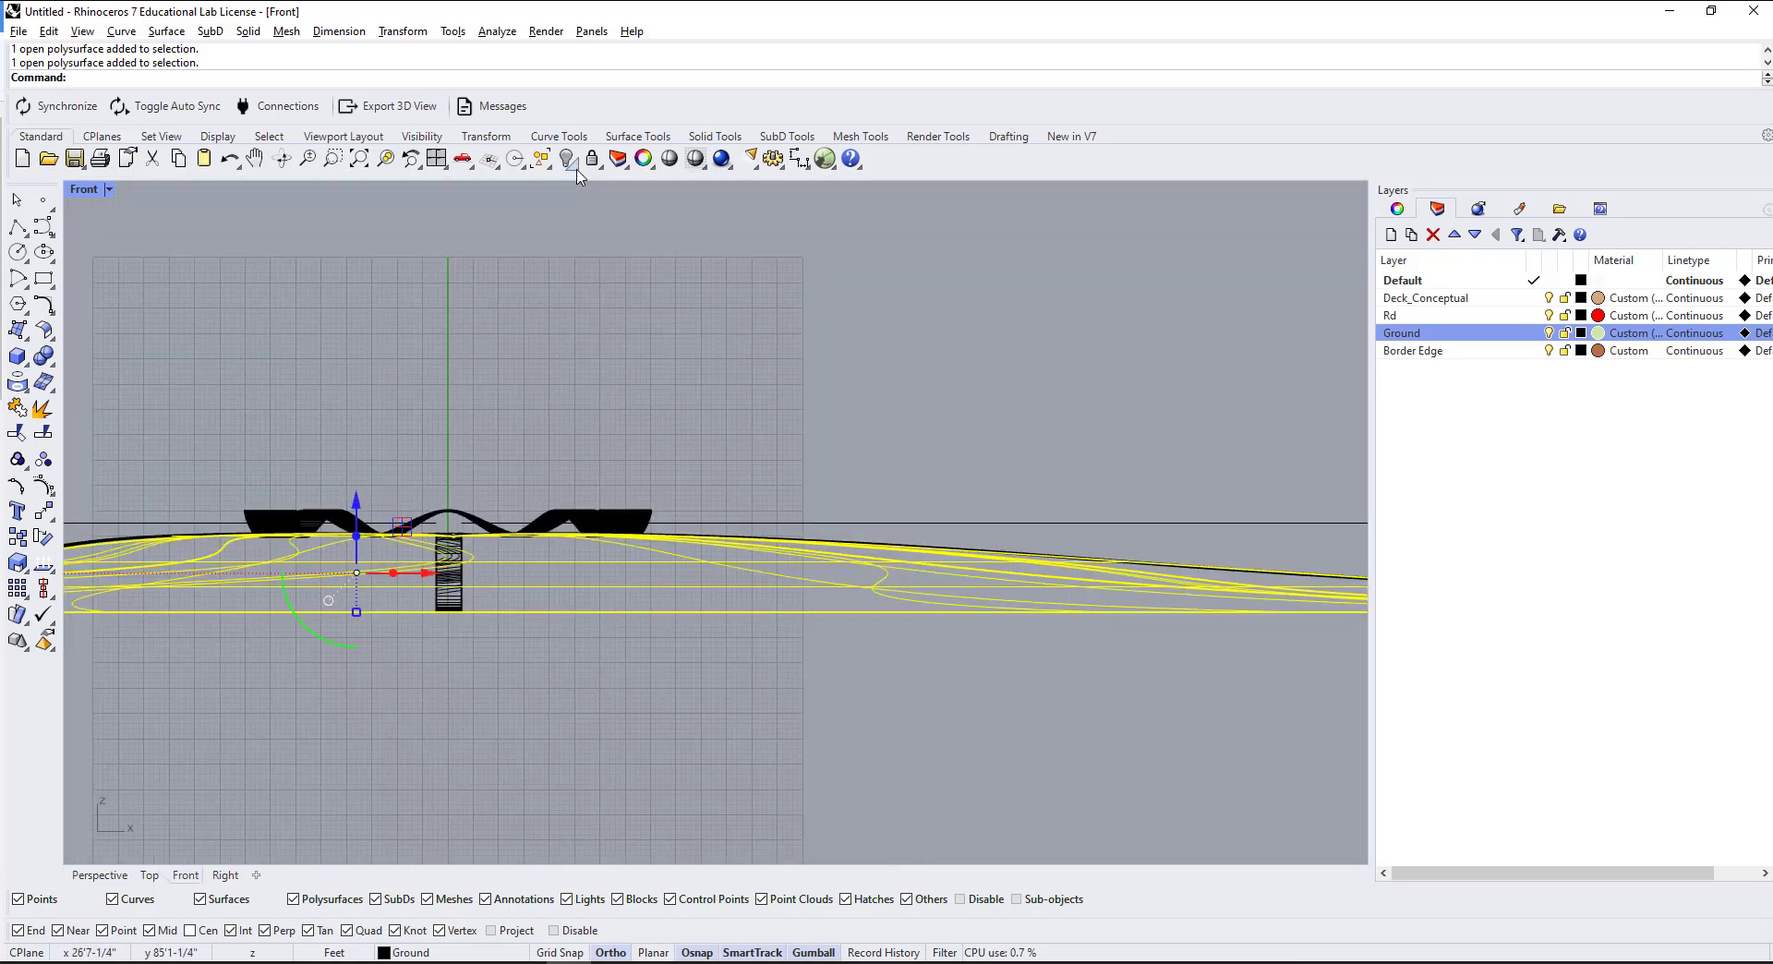
{"action": "left_click", "coordinate": [575, 167]}
{"action": "left_click", "coordinate": [624, 208]}
Step: Contour the terrain vertically from the end point of its base edge, with a distance of 1'-0" between contours
{"action": "right_click_drag", "start_coordinate": [604, 577], "coordinate": [561, 580]}
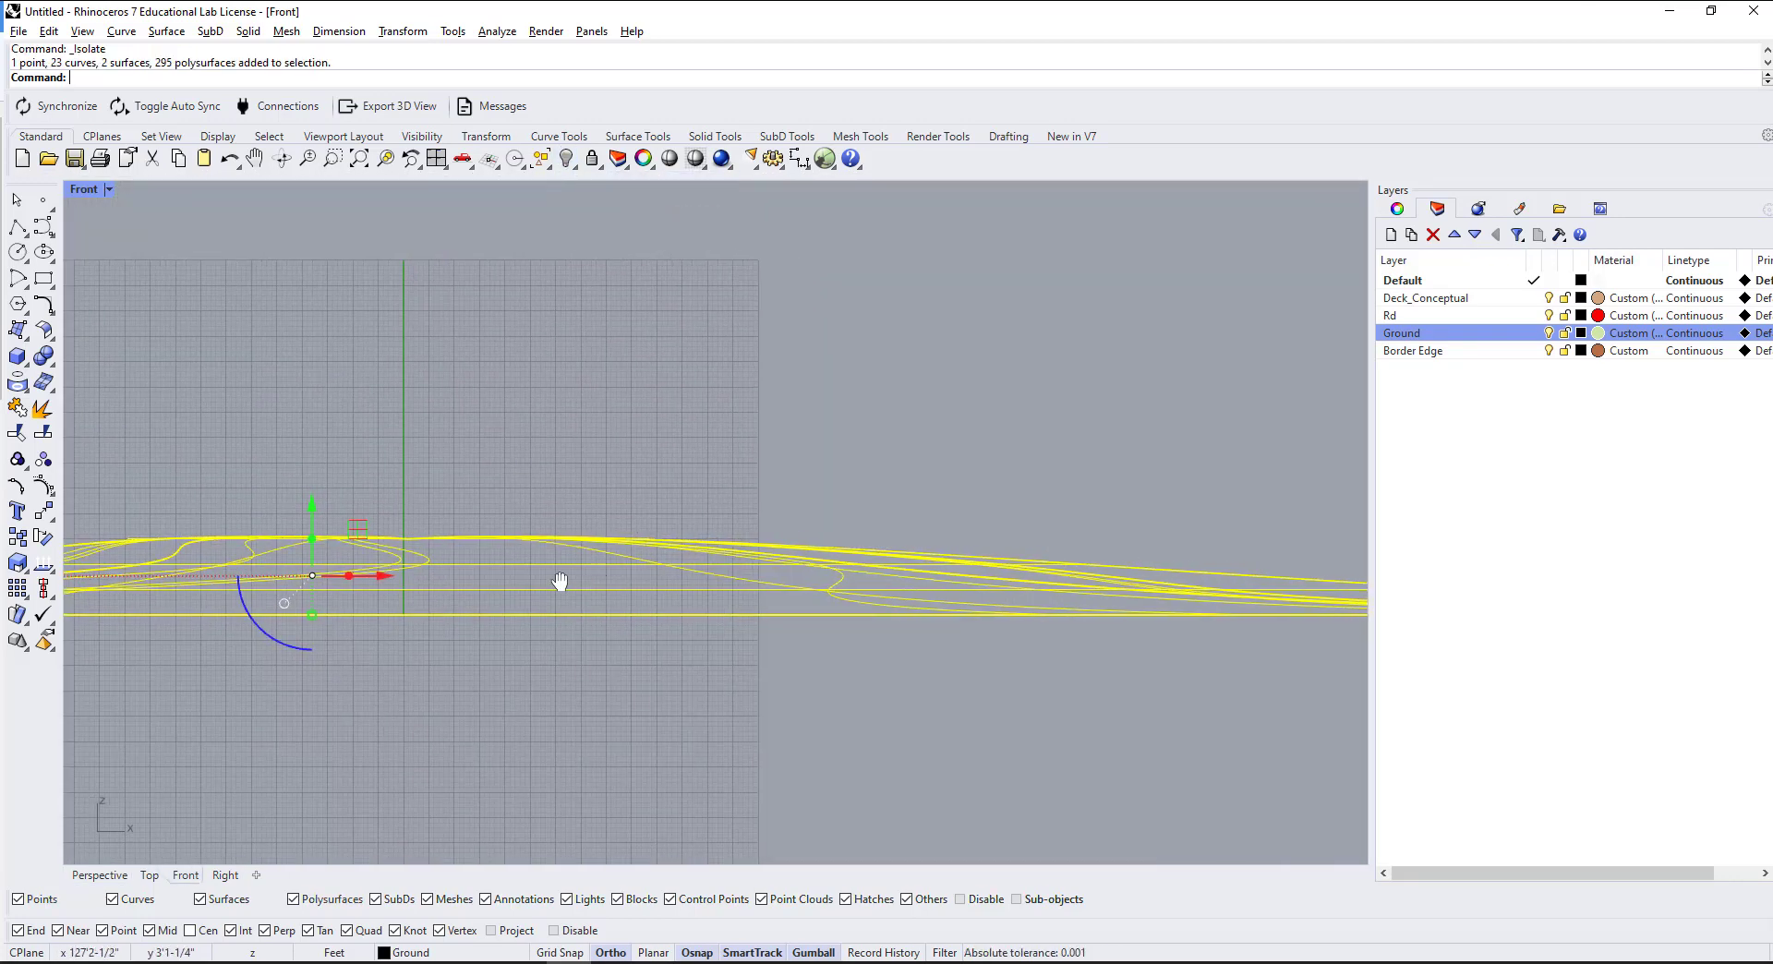
{"action": "scroll", "coordinate": [554, 582], "scroll_direction": "down", "scroll_amount": 3}
{"action": "scroll", "coordinate": [815, 601], "scroll_direction": "up", "scroll_amount": 5}
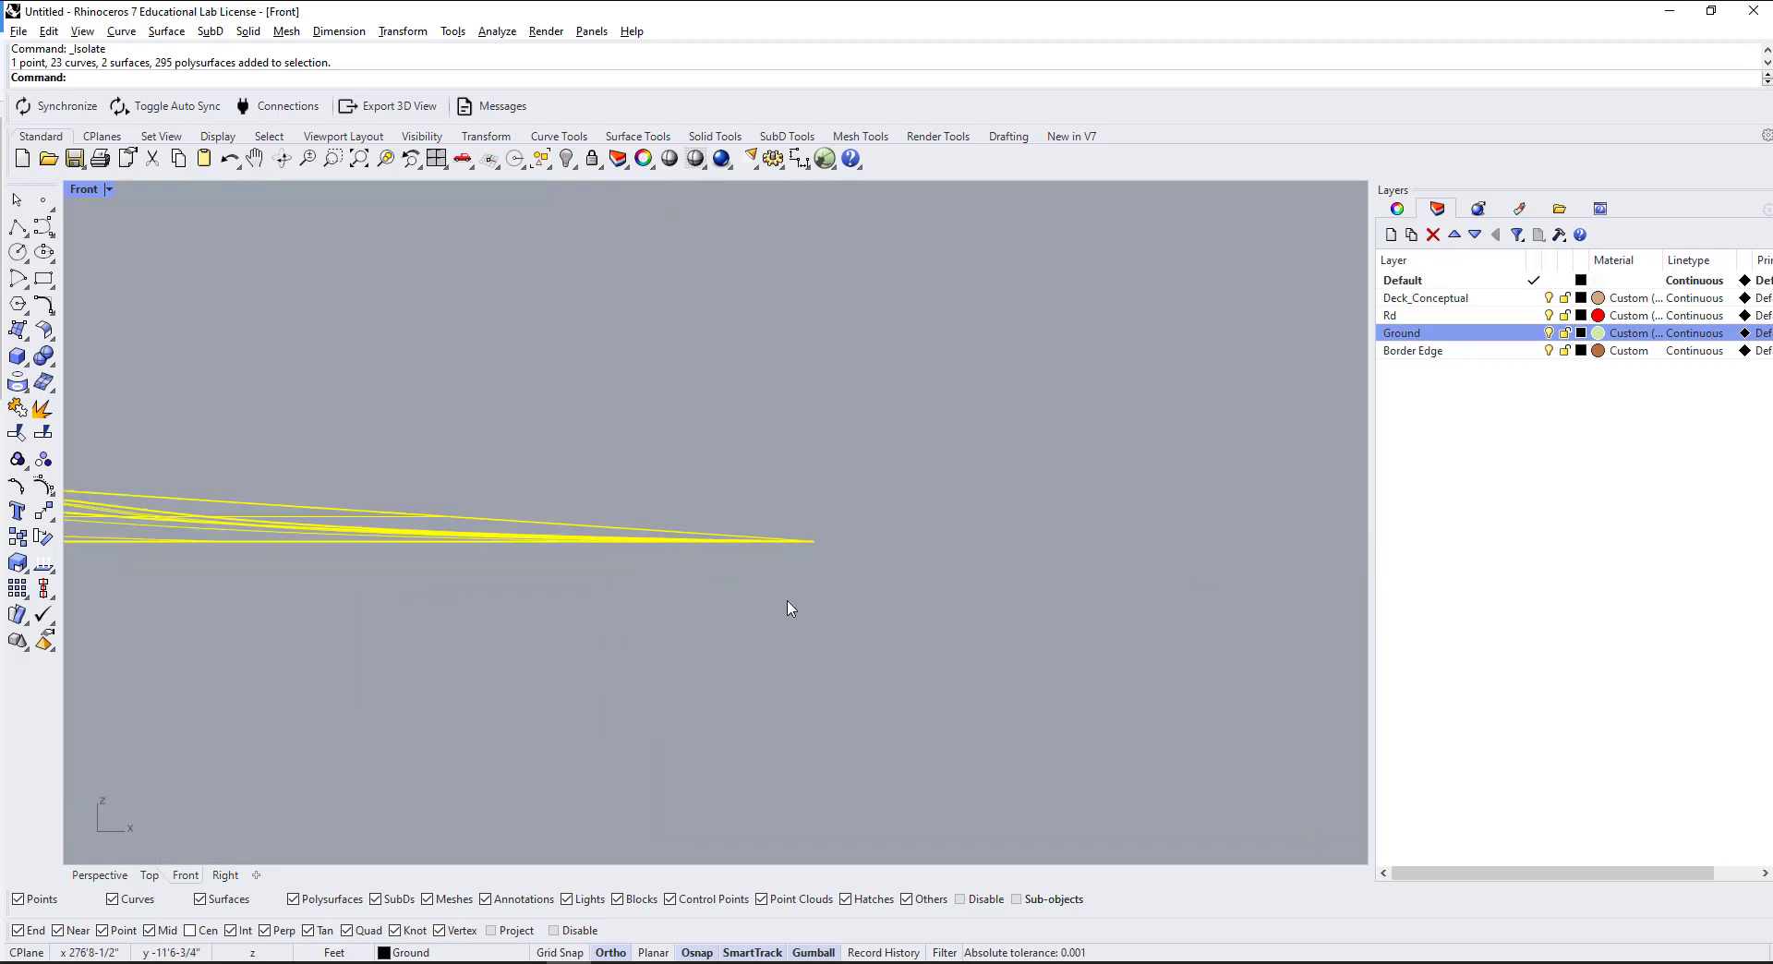
{"action": "key", "text": "Return"}
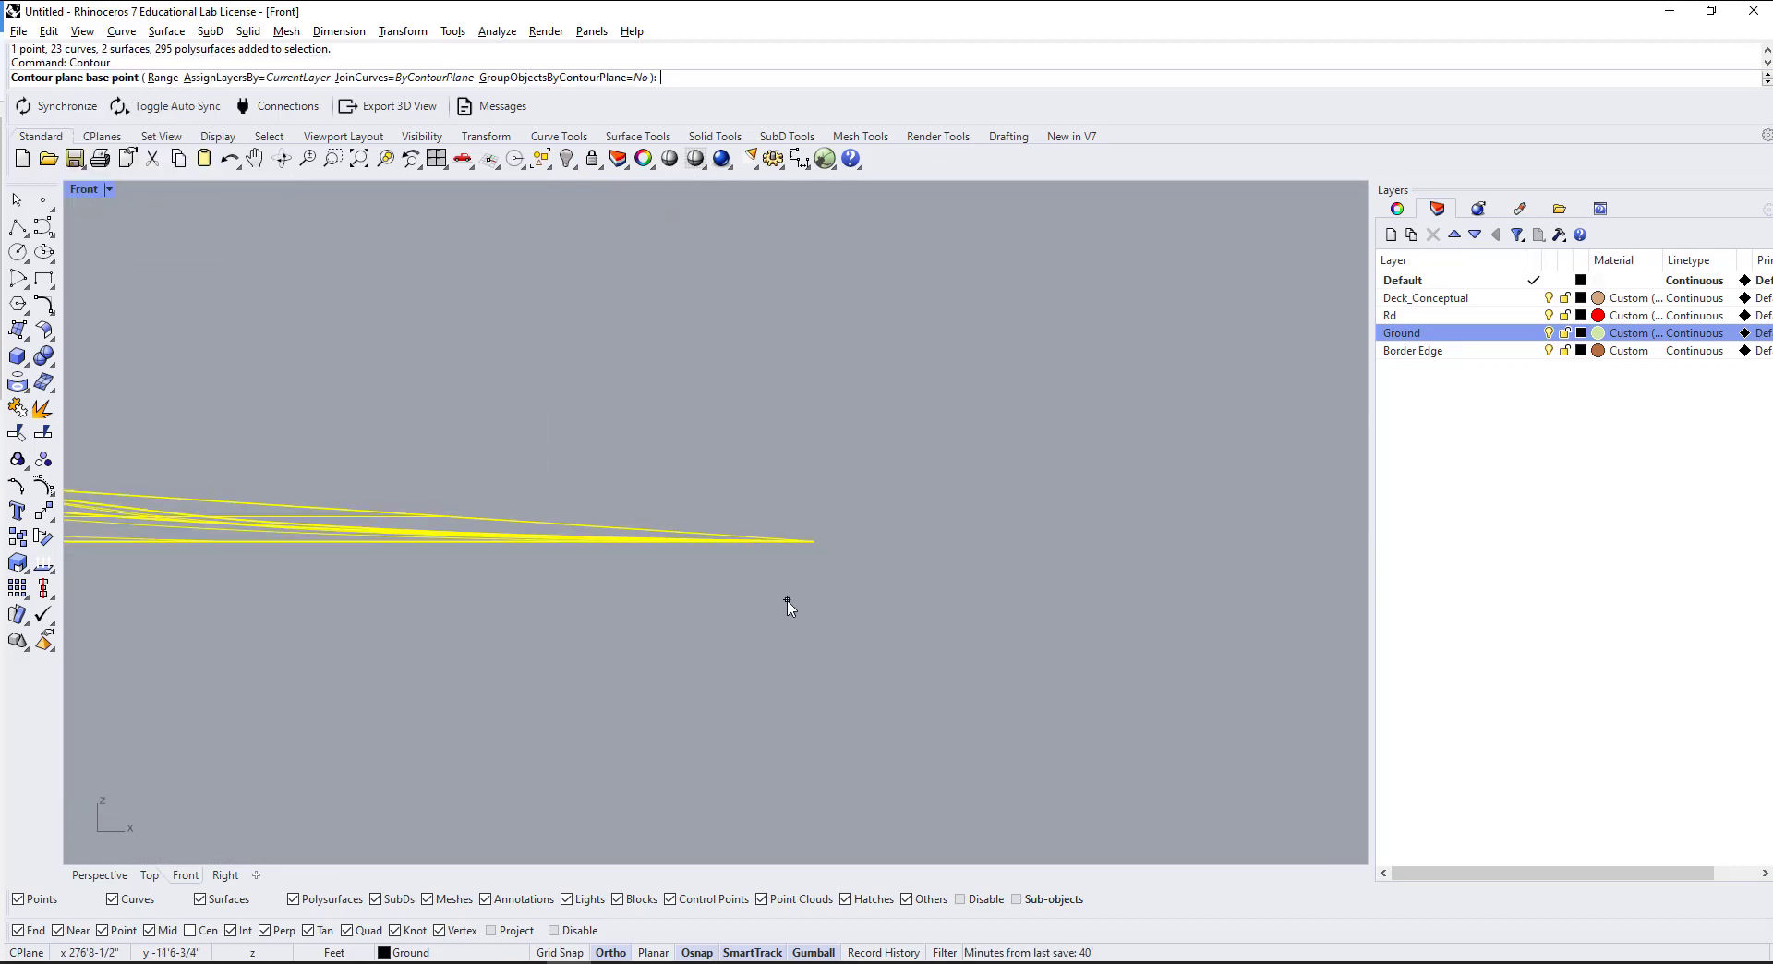
{"action": "left_click", "coordinate": [815, 541]}
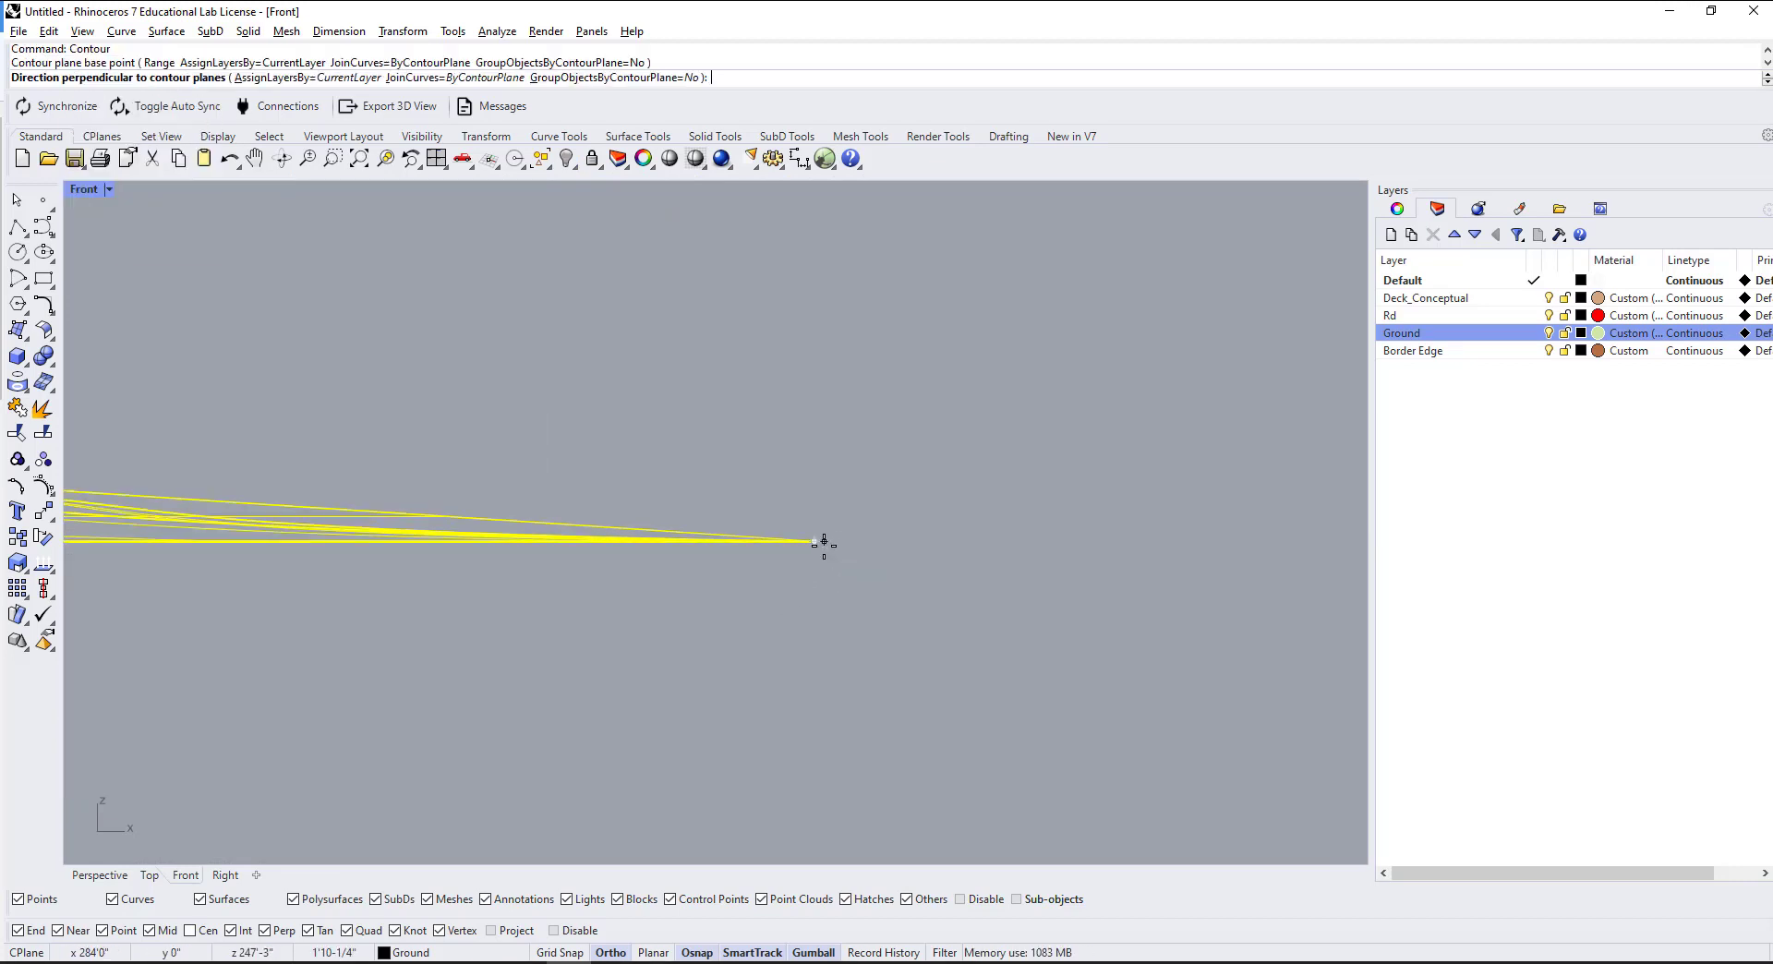
{"action": "key", "text": "F8"}
{"action": "key", "text": "F8"}
{"action": "scroll", "coordinate": [1007, 537], "scroll_direction": "down", "scroll_amount": 5}
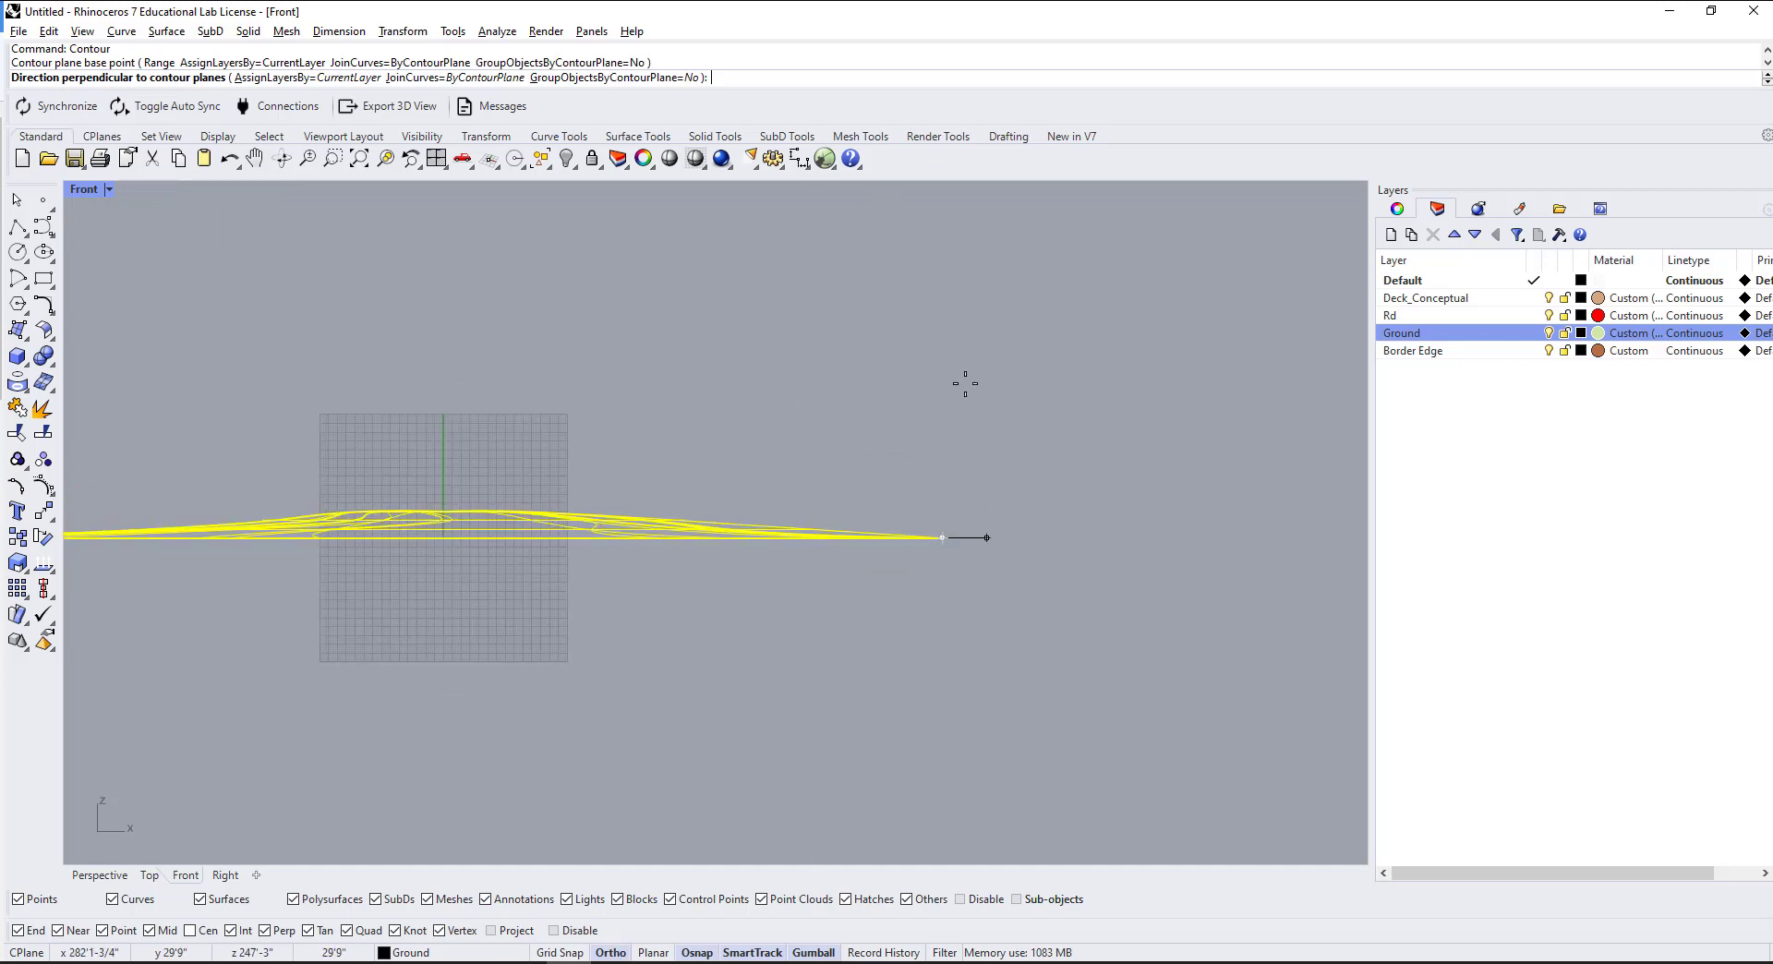
{"action": "left_click", "coordinate": [952, 301]}
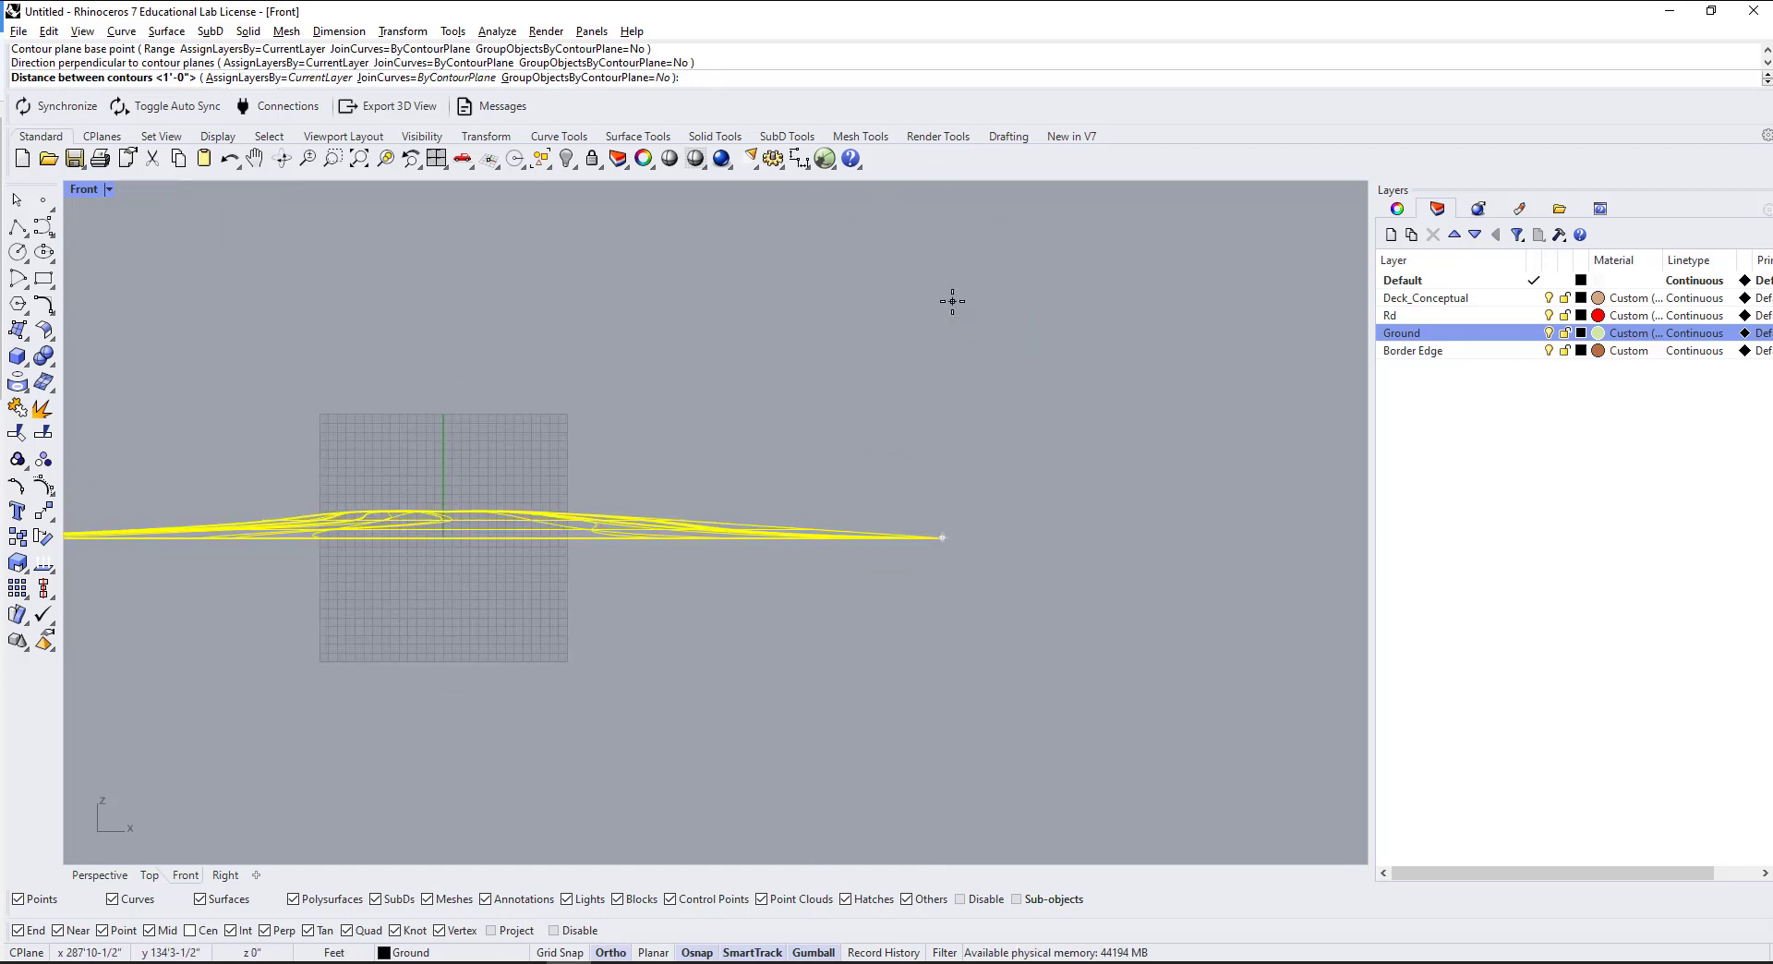
{"action": "key", "text": "Return"}
Step: Create a layer named Contour Lines and move the new contour curves onto it
{"action": "left_click", "coordinate": [100, 875]}
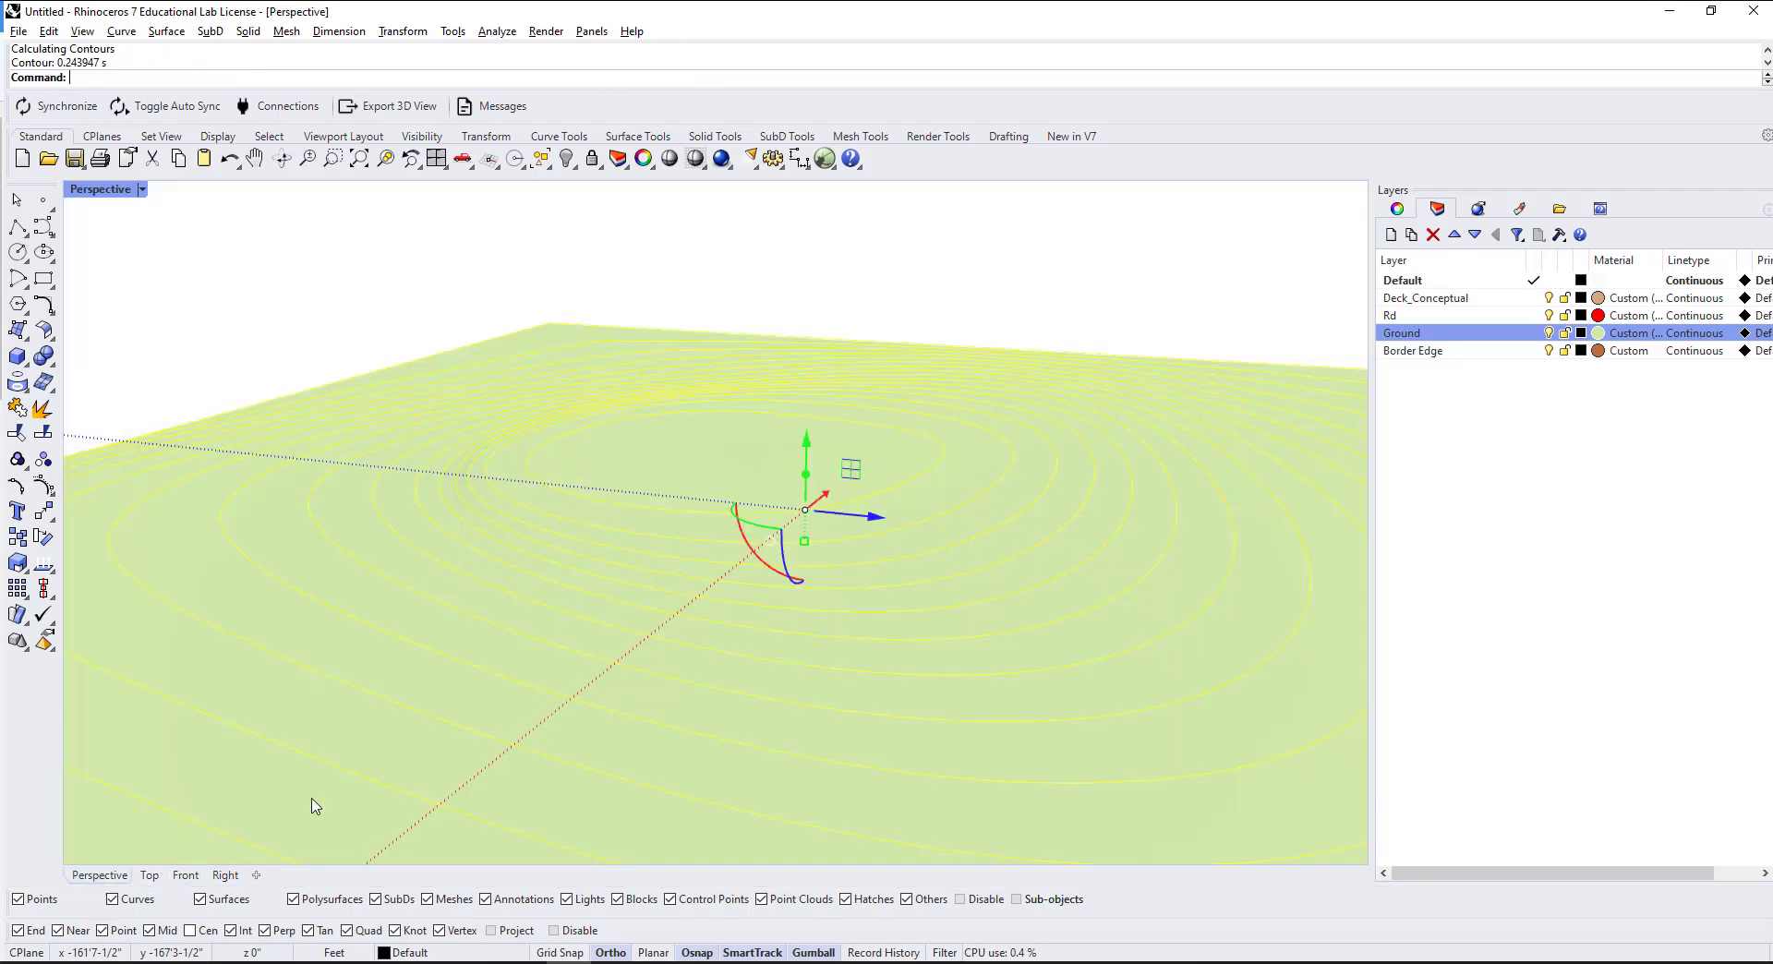
{"action": "scroll", "coordinate": [691, 589], "scroll_direction": "down", "scroll_amount": 2}
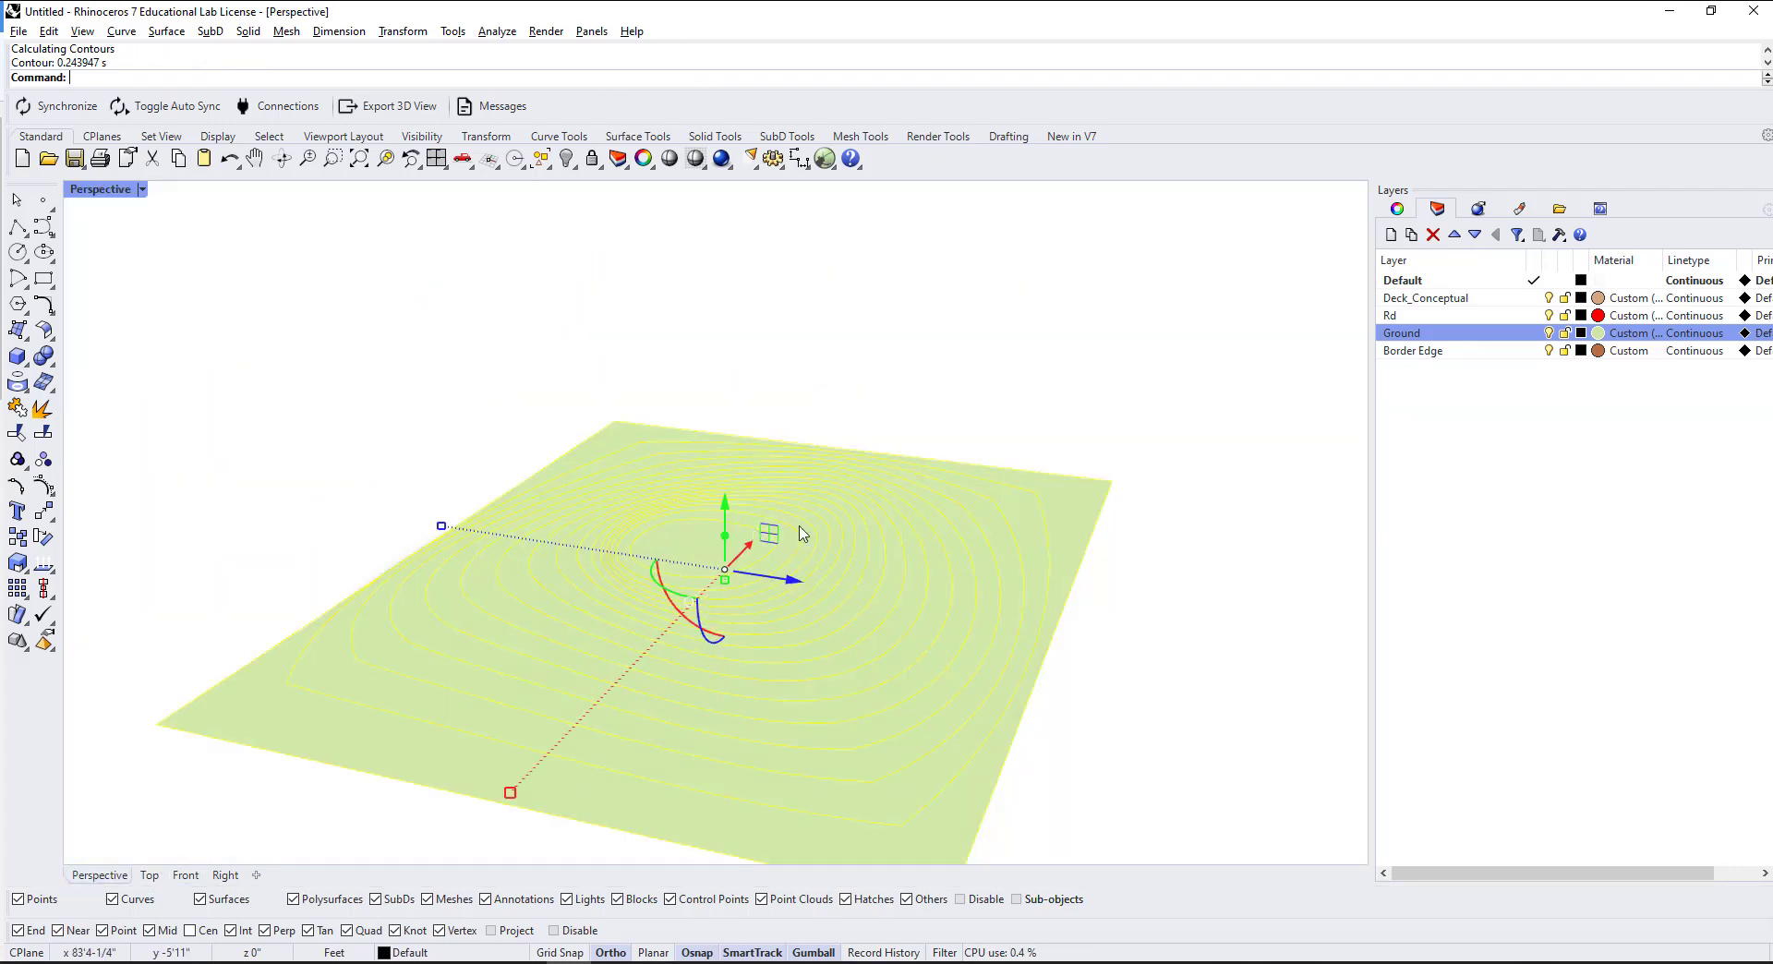
{"action": "left_click", "coordinate": [1390, 235]}
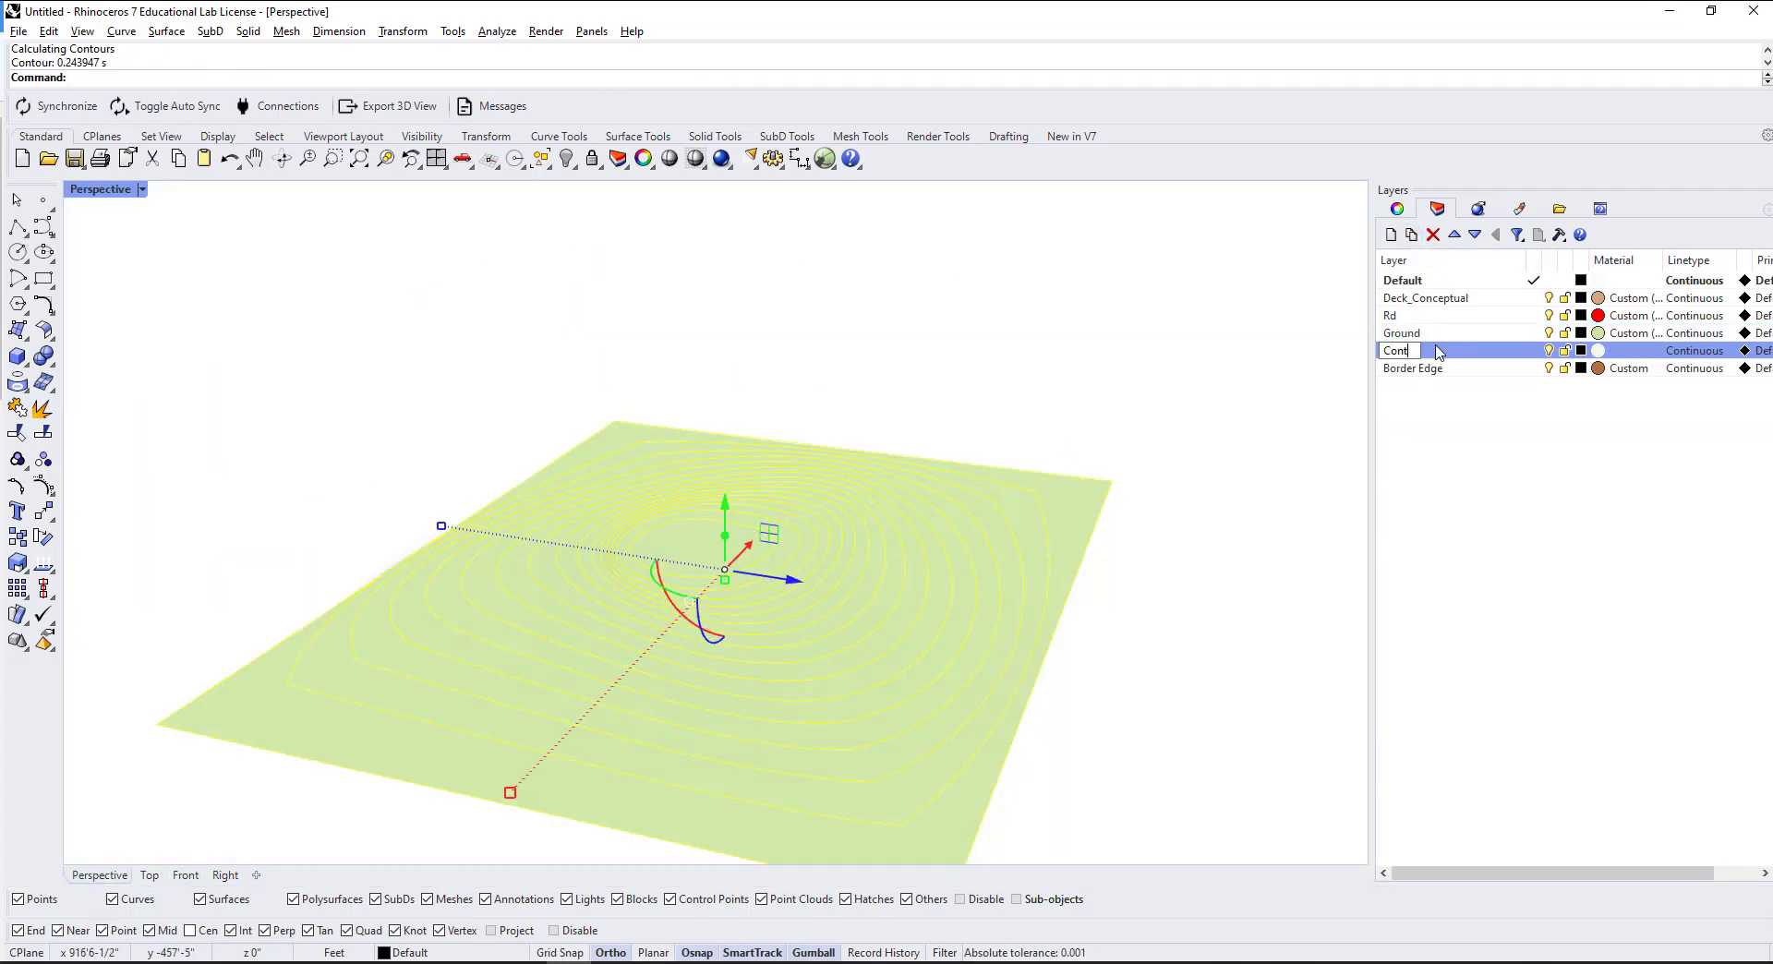
{"action": "key", "text": "Return"}
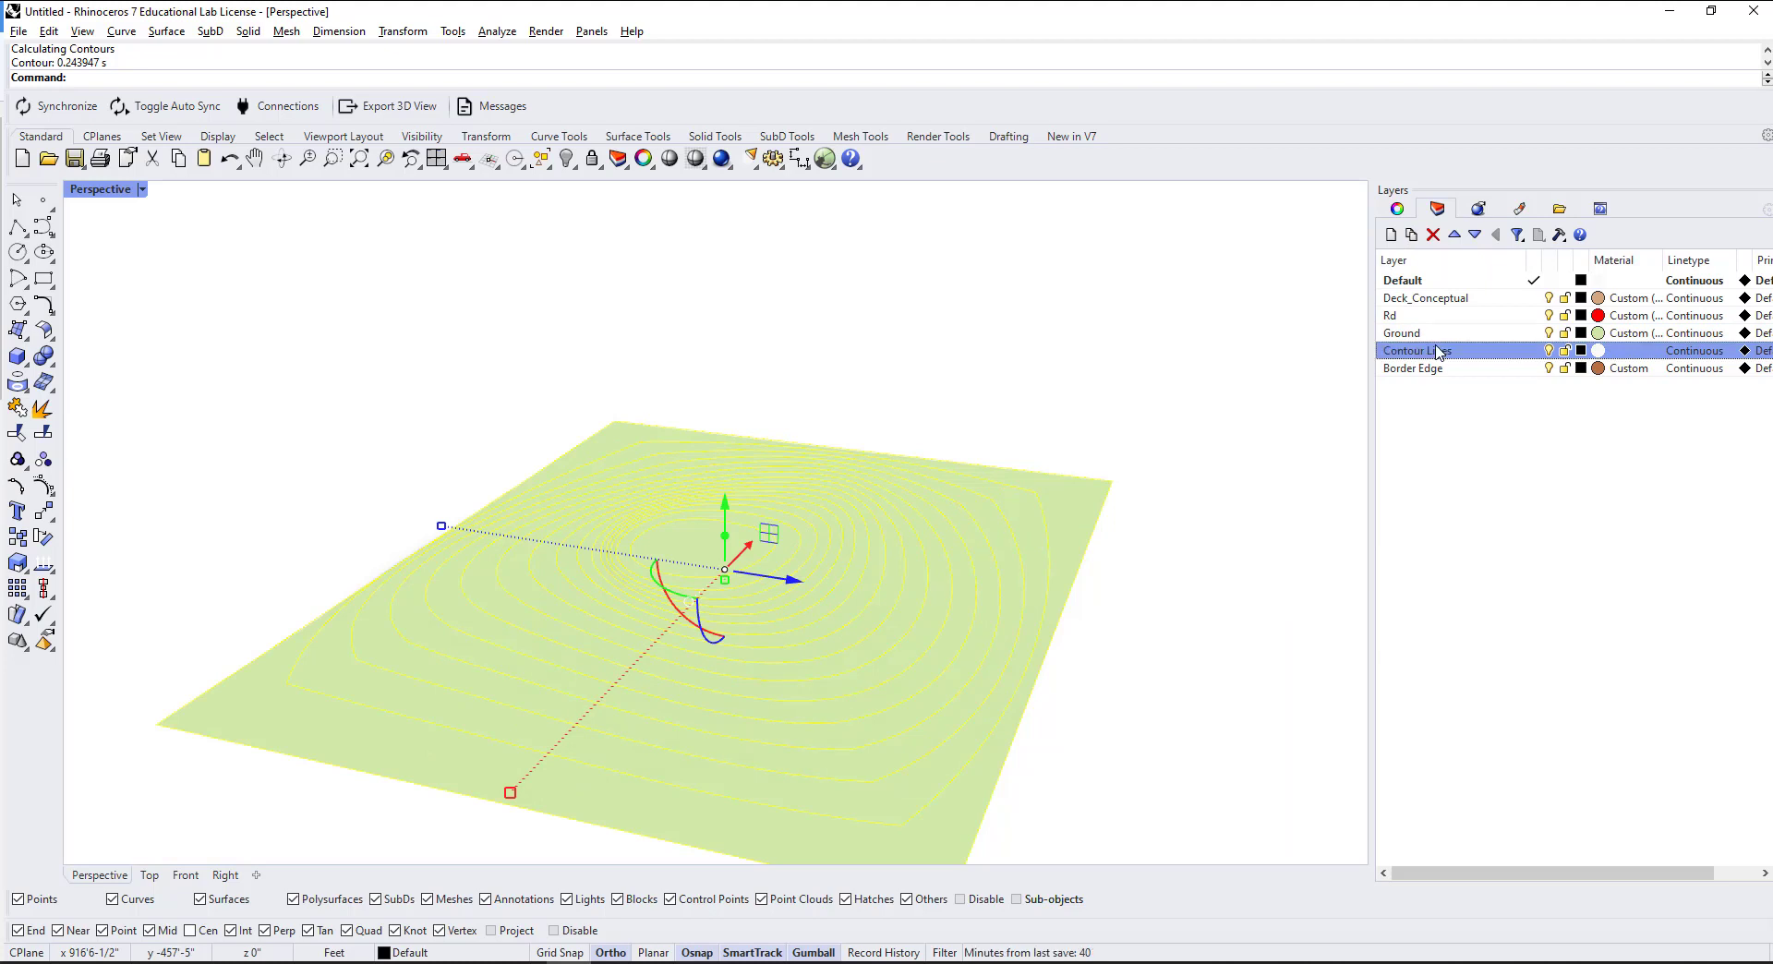
{"action": "right_click", "coordinate": [1437, 352]}
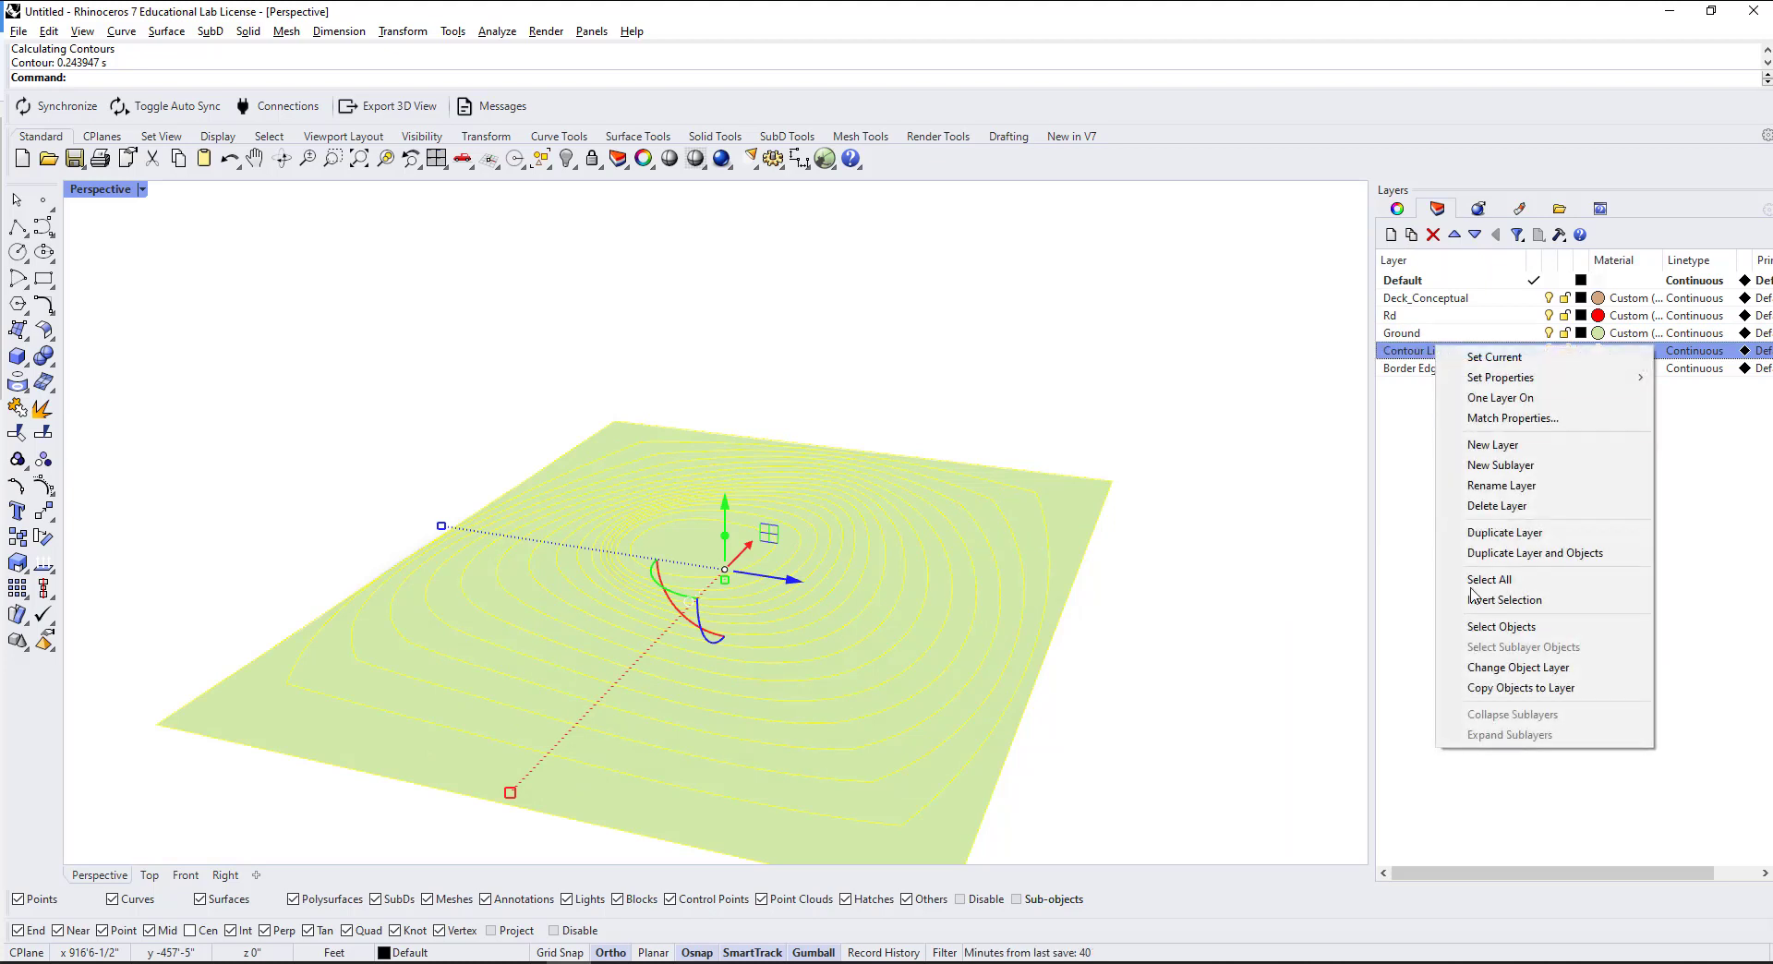
{"action": "left_click", "coordinate": [1513, 672]}
{"action": "left_click", "coordinate": [1168, 475]}
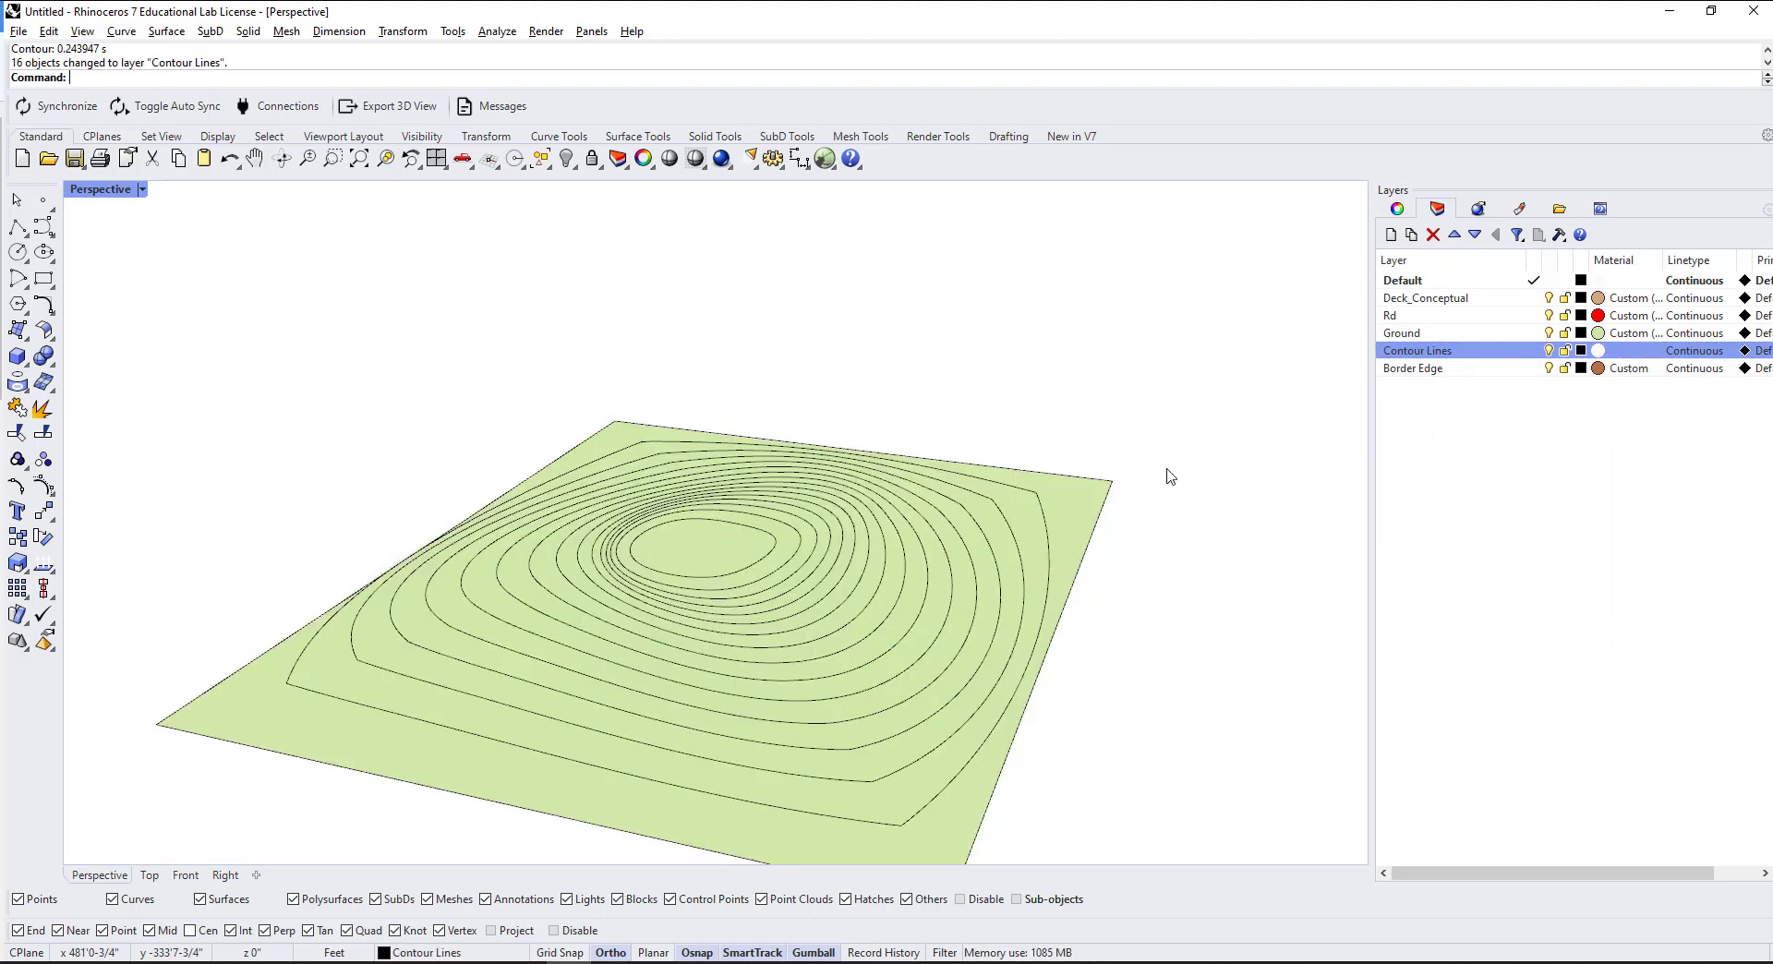
Step: Set the display color of the Contour Lines layer to White
{"action": "scroll", "coordinate": [1148, 543], "scroll_direction": "up", "scroll_amount": 5}
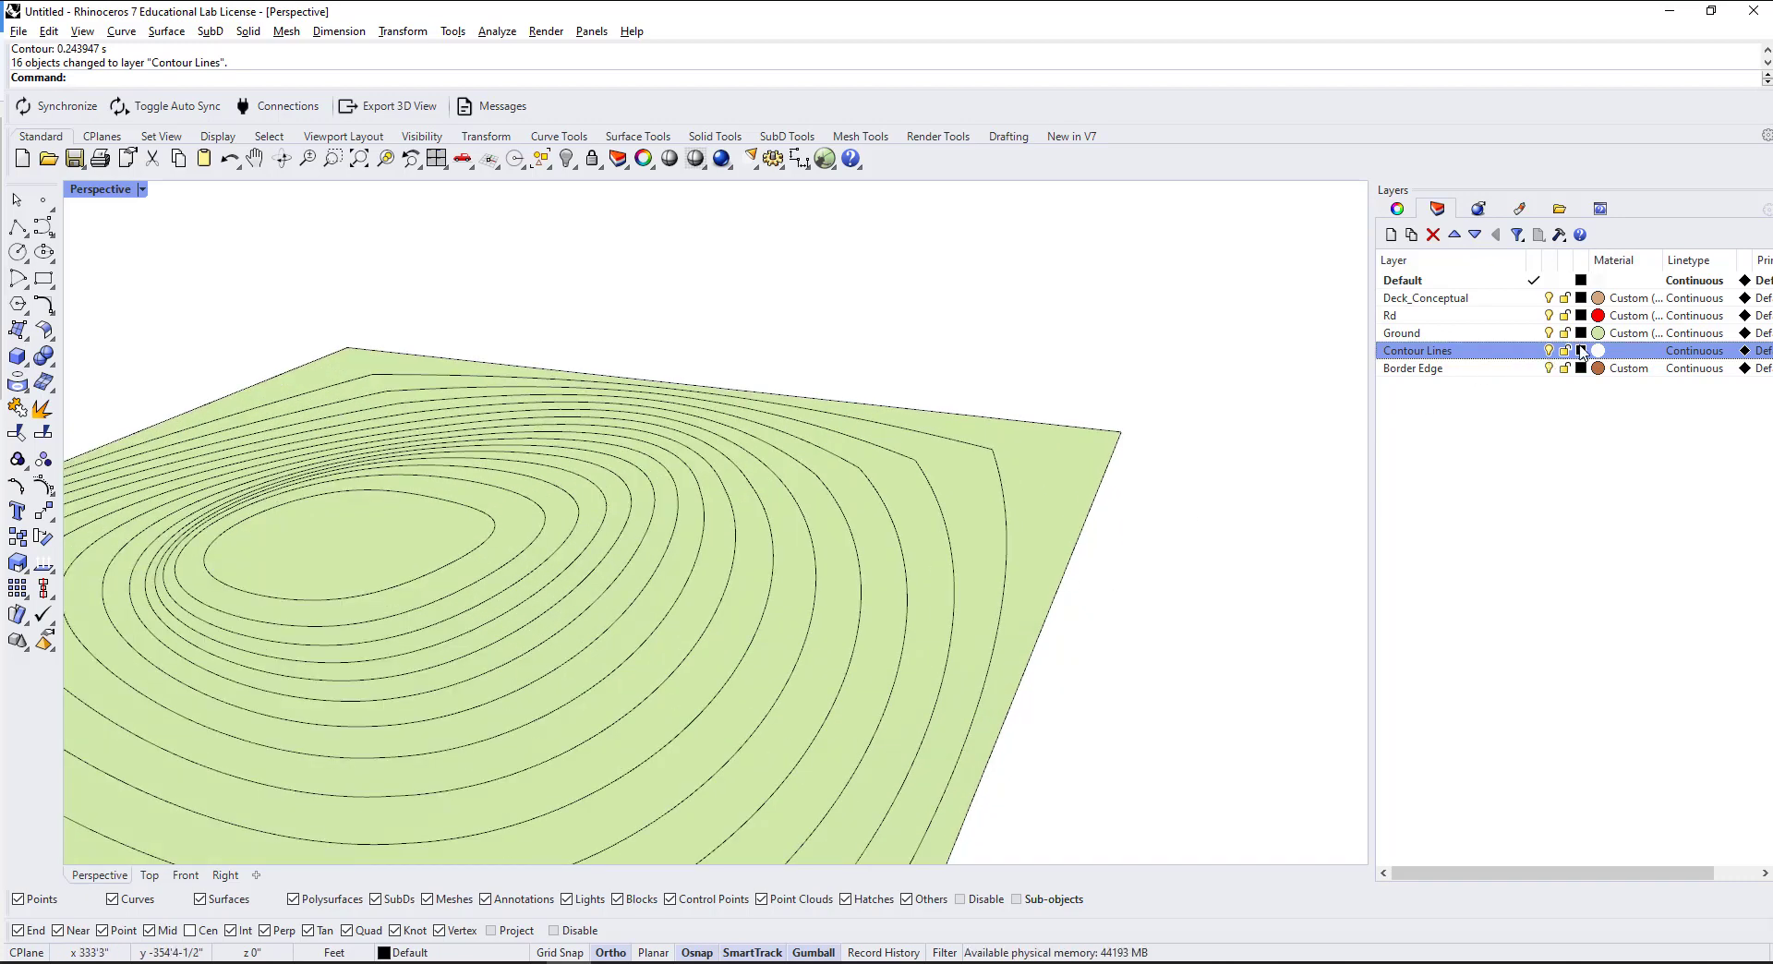
{"action": "left_click", "coordinate": [1581, 351]}
{"action": "left_click", "coordinate": [651, 320]}
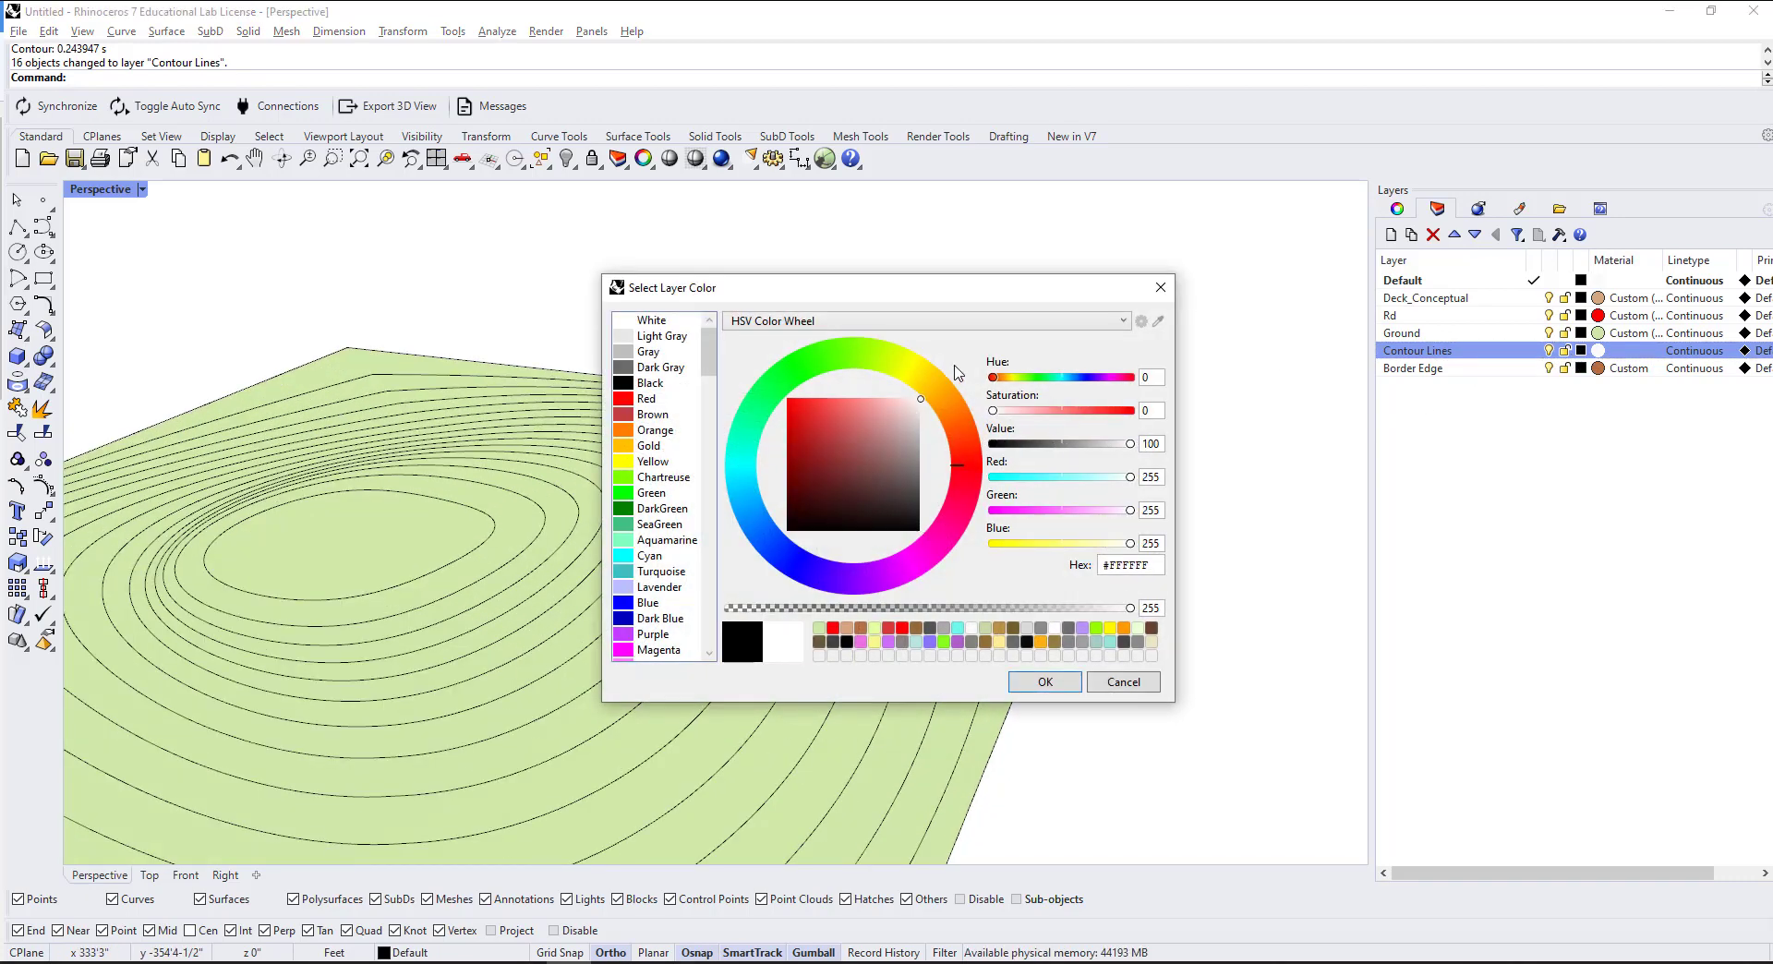
{"action": "left_click", "coordinate": [1045, 682]}
Step: Show all hidden objects in the Perspective view together with the terrain contours
{"action": "right_click_drag", "start_coordinate": [910, 607], "coordinate": [1107, 422]}
{"action": "scroll", "coordinate": [915, 441], "scroll_direction": "down", "scroll_amount": 5}
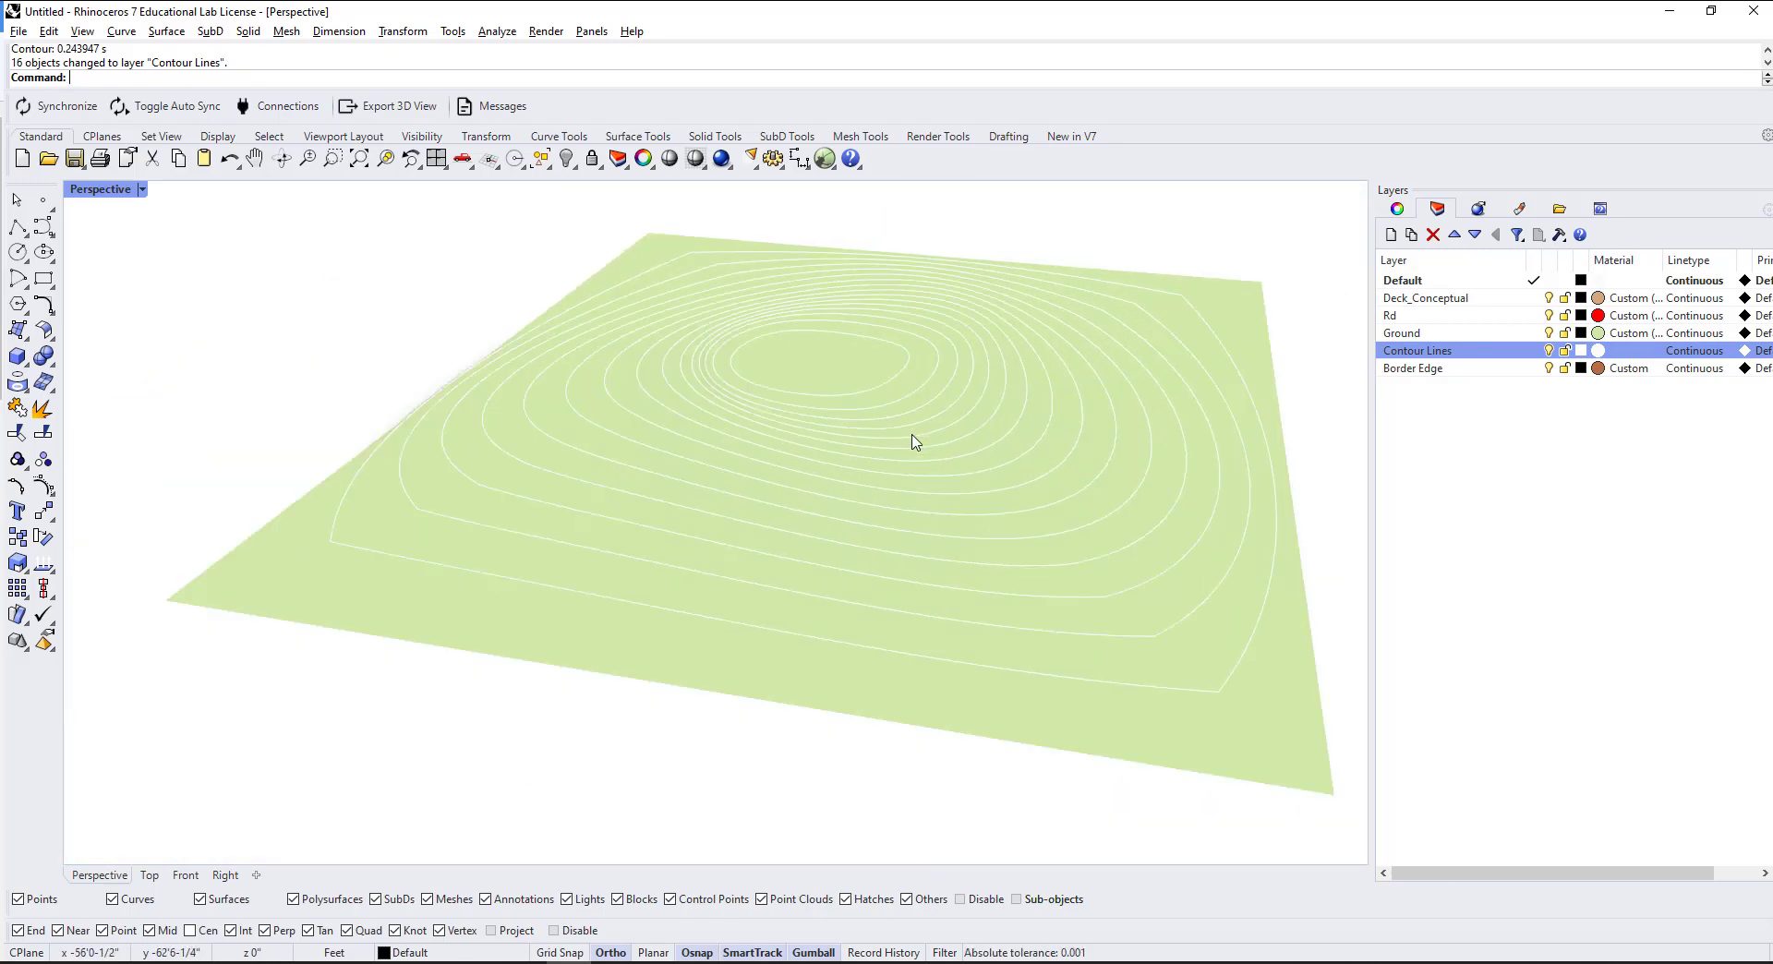
{"action": "left_click", "coordinate": [565, 159]}
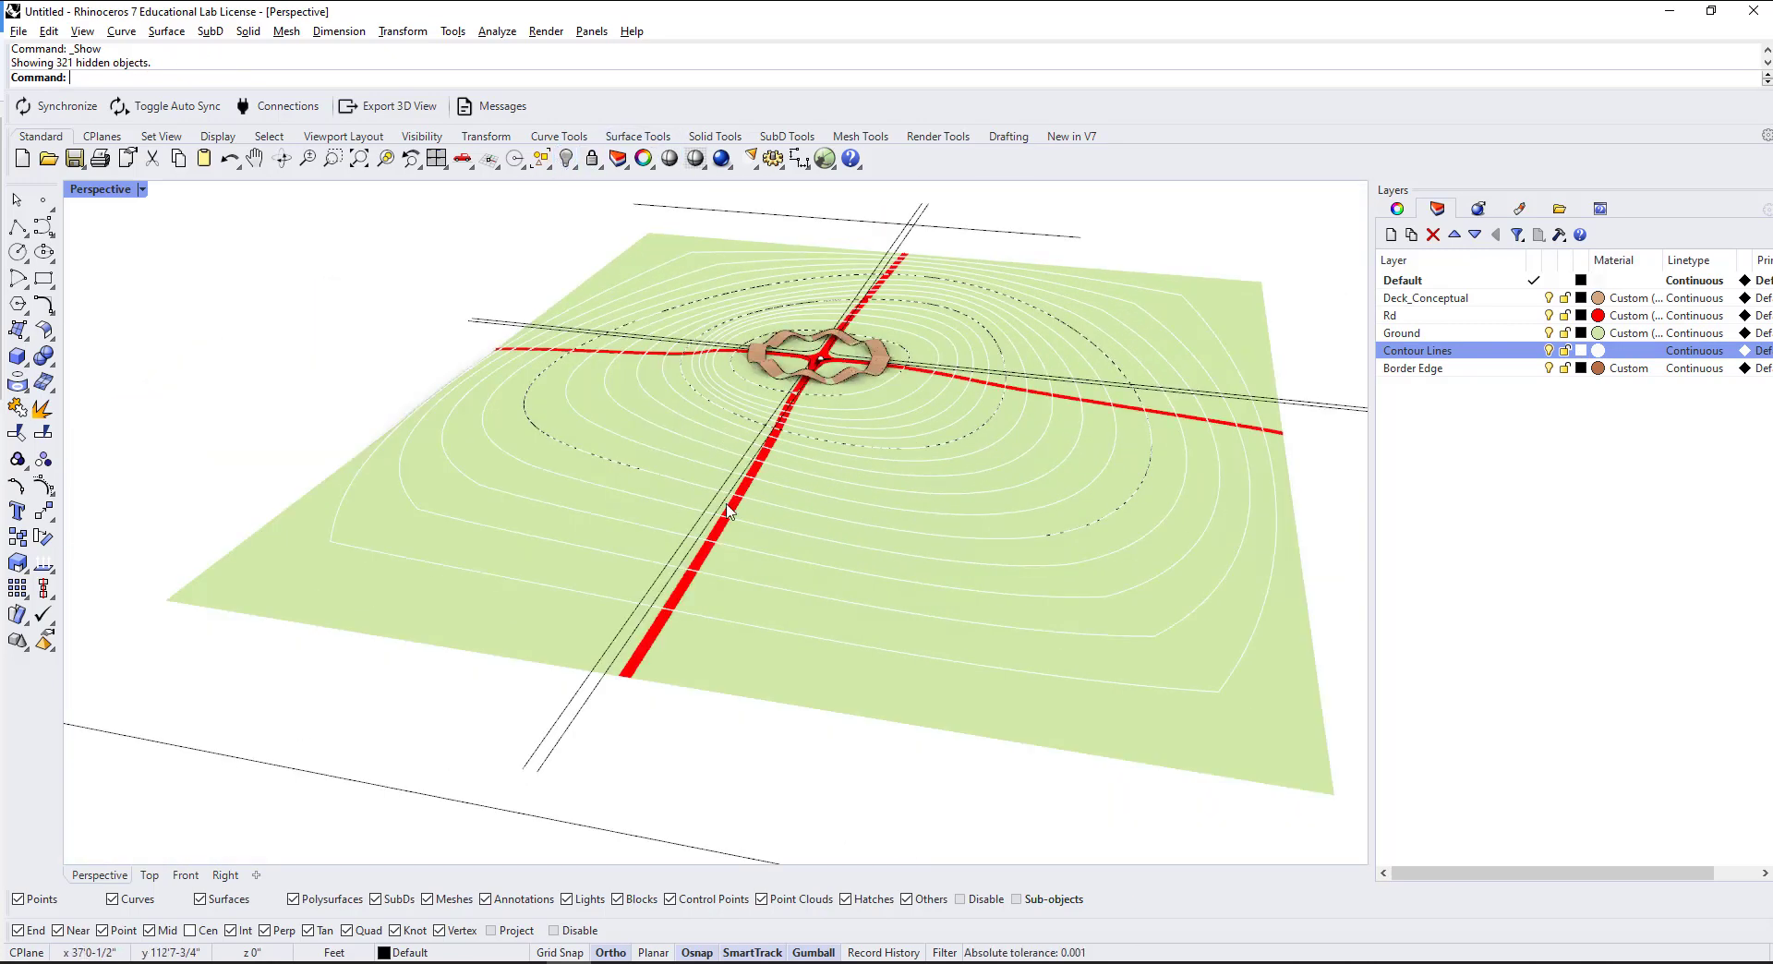
{"action": "right_click_drag", "start_coordinate": [737, 524], "coordinate": [702, 534]}
{"action": "scroll", "coordinate": [1023, 430], "scroll_direction": "up", "scroll_amount": 6}
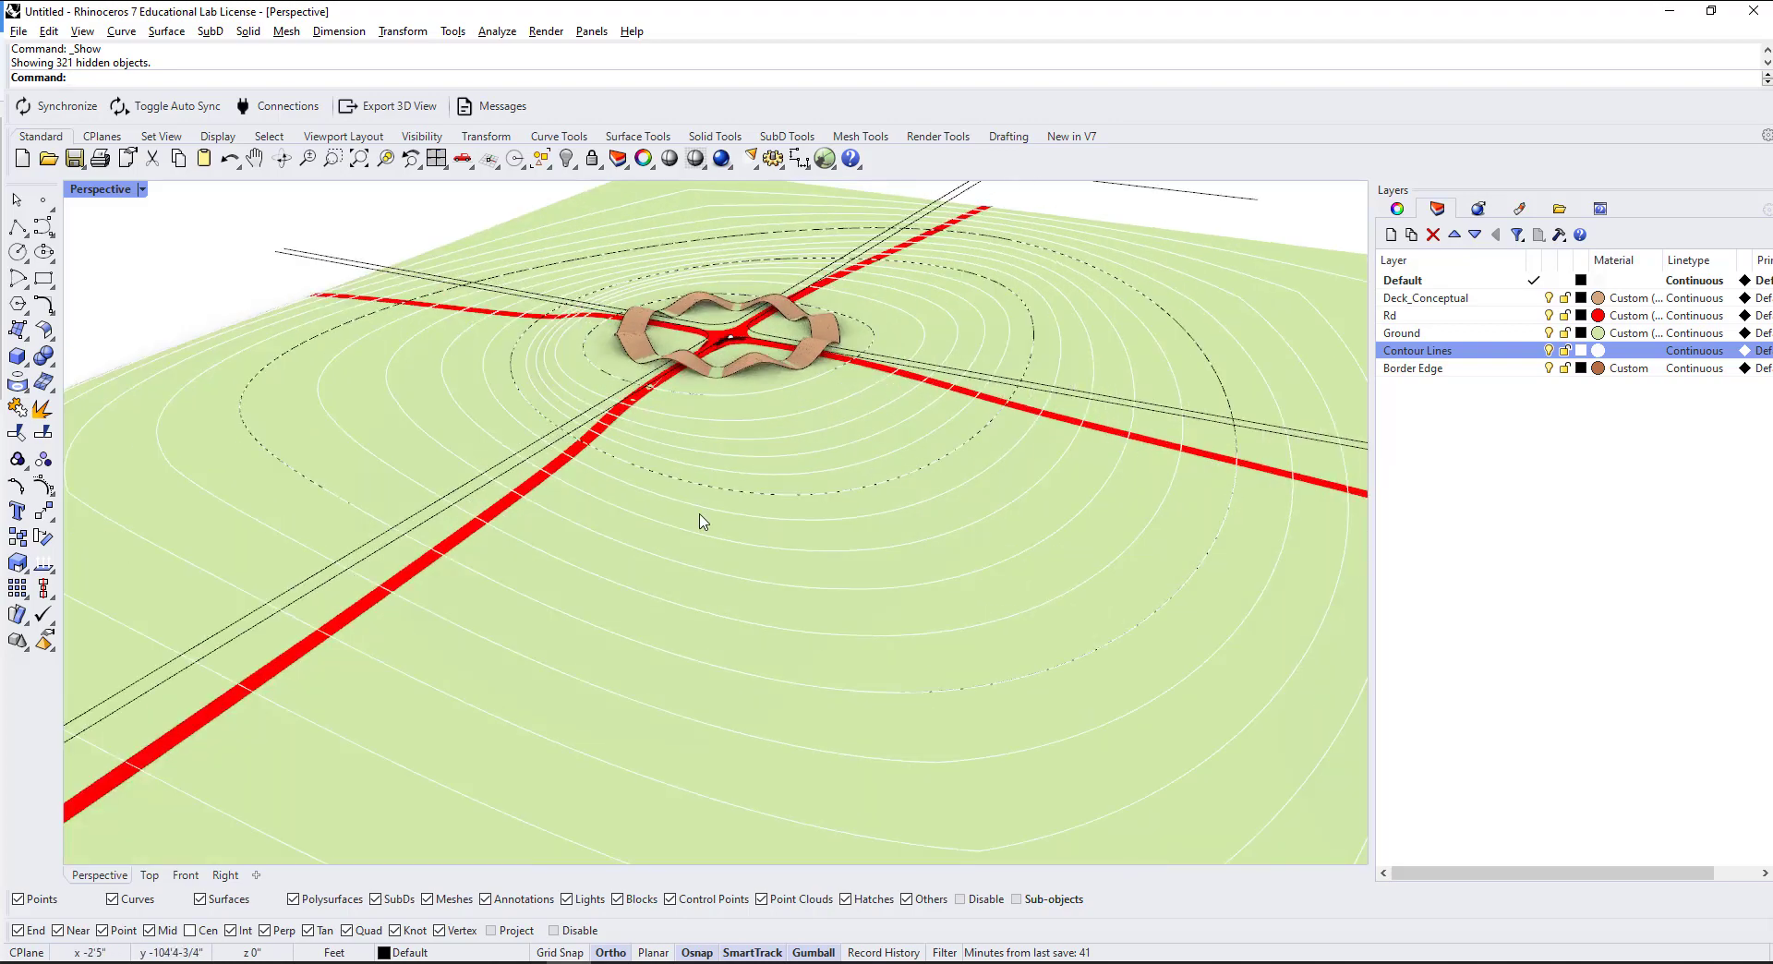
{"action": "scroll", "coordinate": [554, 482], "scroll_direction": "down", "scroll_amount": 4}
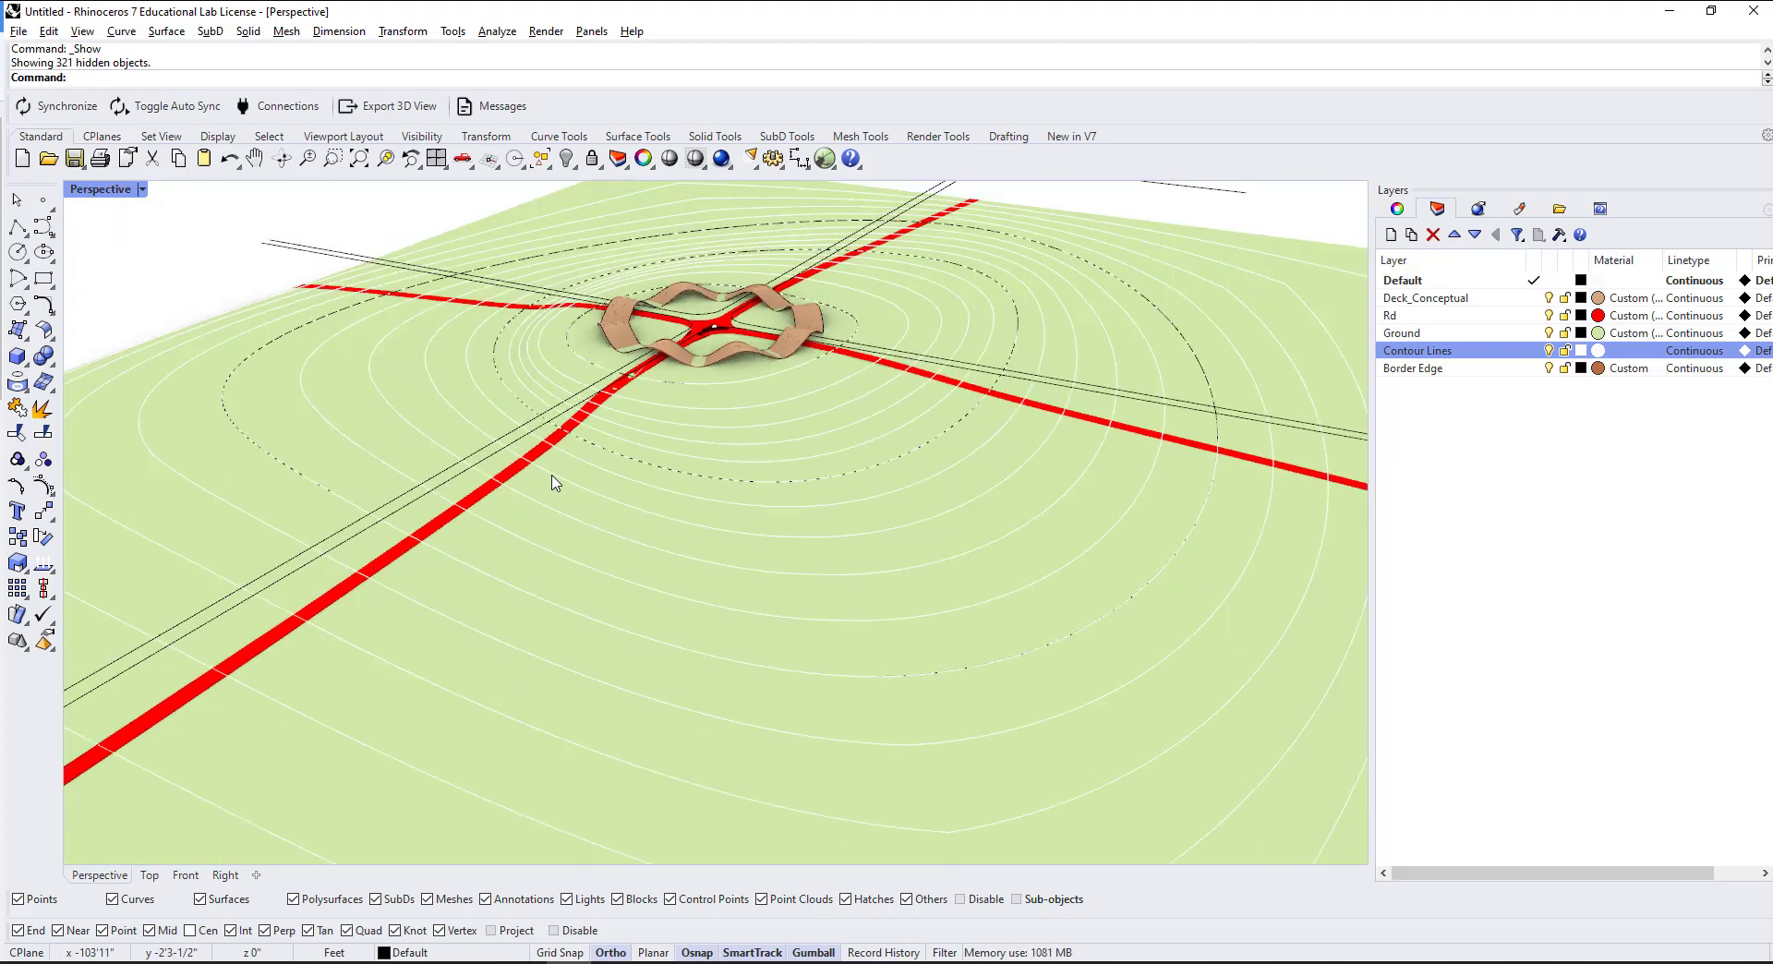
Step: Raise the deck slats and their border edge slightly in the vertical direction above the terrain
{"action": "right_click_drag", "start_coordinate": [811, 545], "coordinate": [724, 346]}
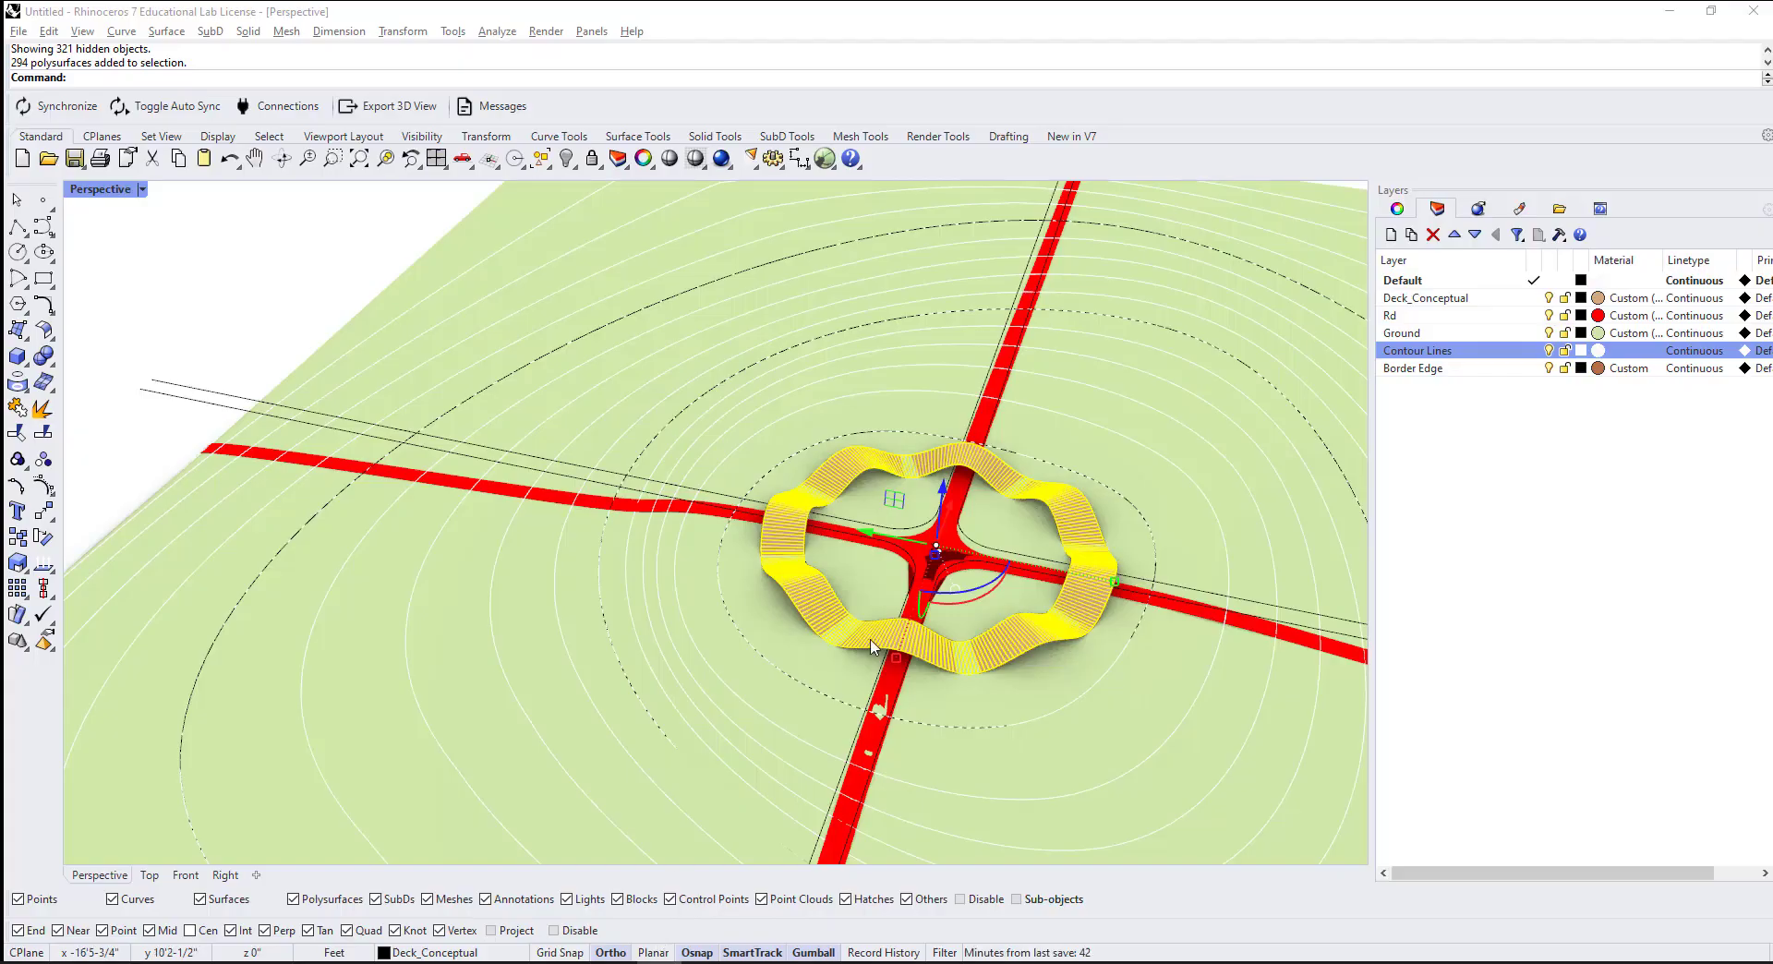
{"action": "scroll", "coordinate": [872, 526], "scroll_direction": "up", "scroll_amount": 5}
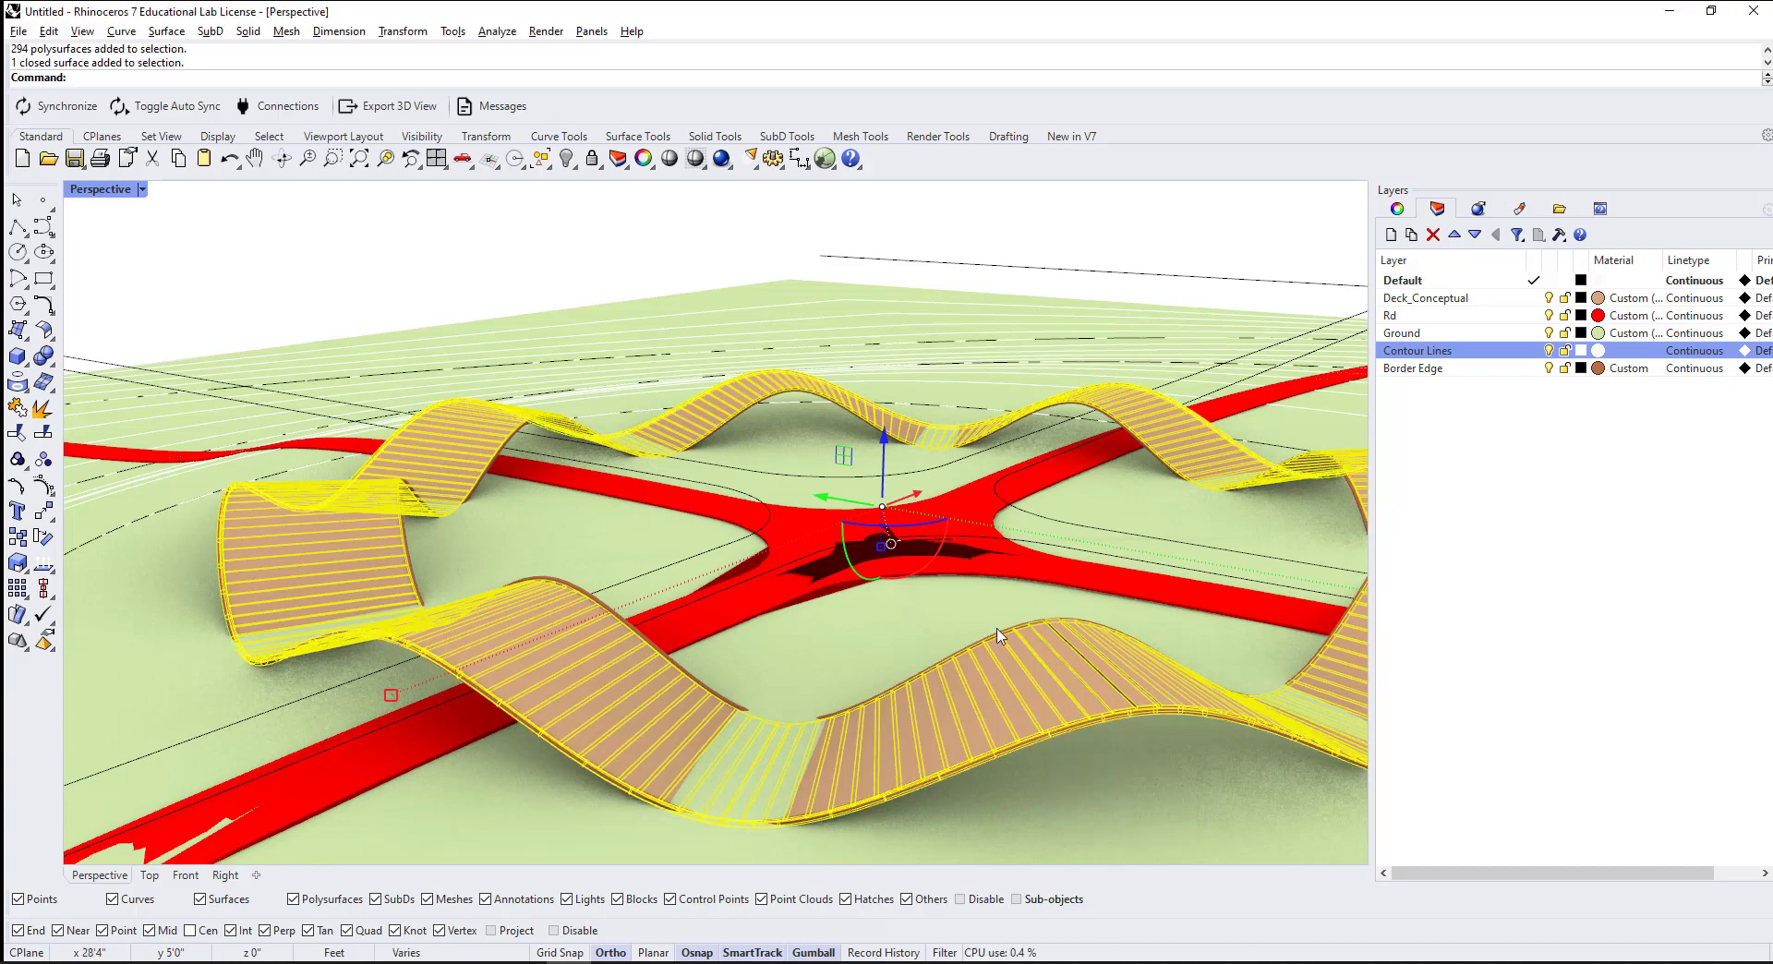
{"action": "left_click_drag", "start_coordinate": [883, 462], "coordinate": [885, 430]}
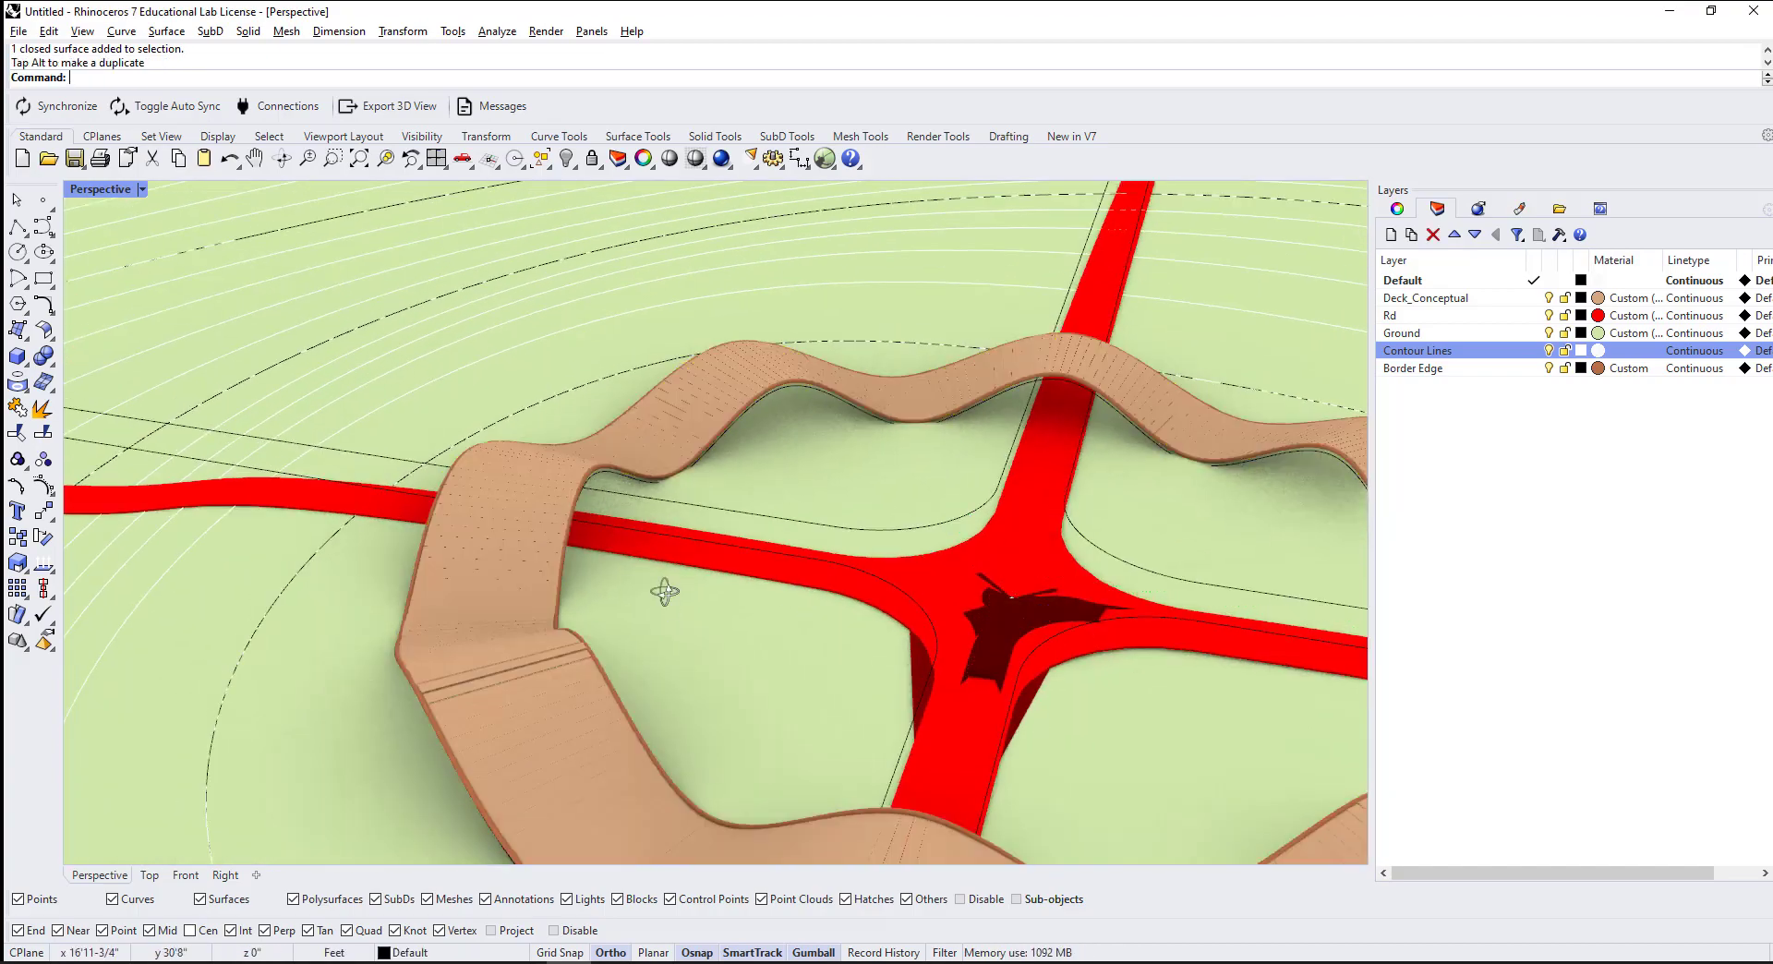
{"action": "right_click_drag", "start_coordinate": [661, 592], "coordinate": [614, 565]}
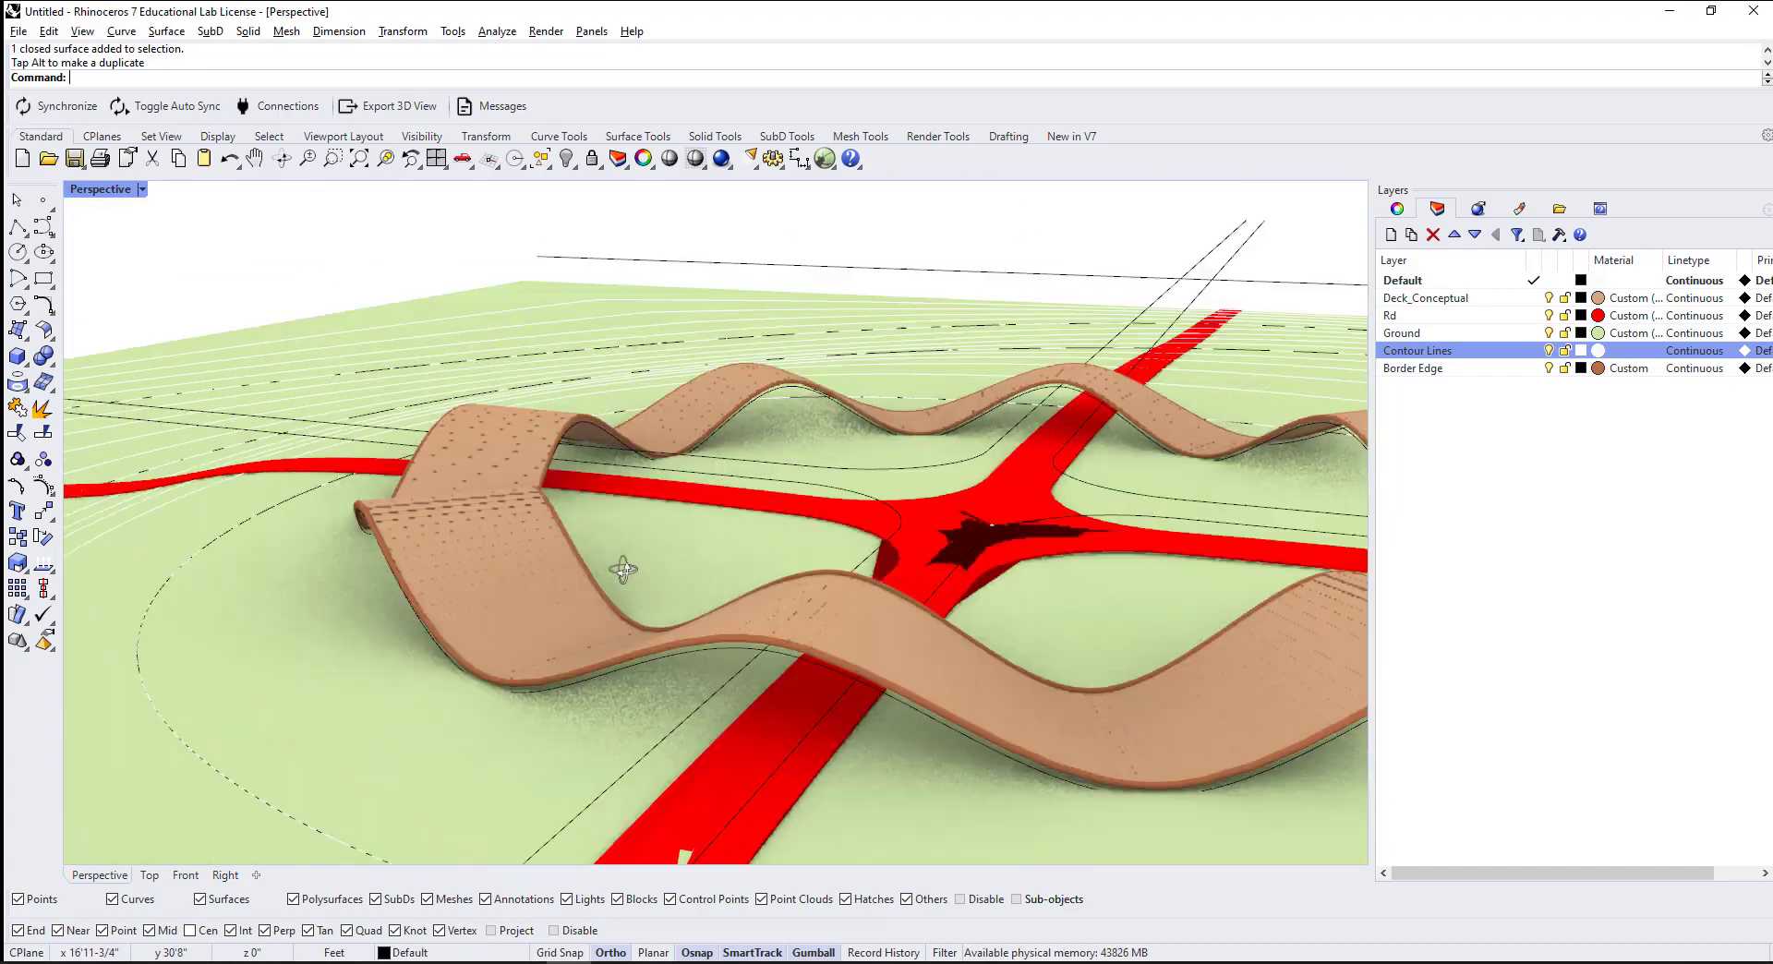
{"action": "scroll", "coordinate": [697, 628], "scroll_direction": "down", "scroll_amount": 5}
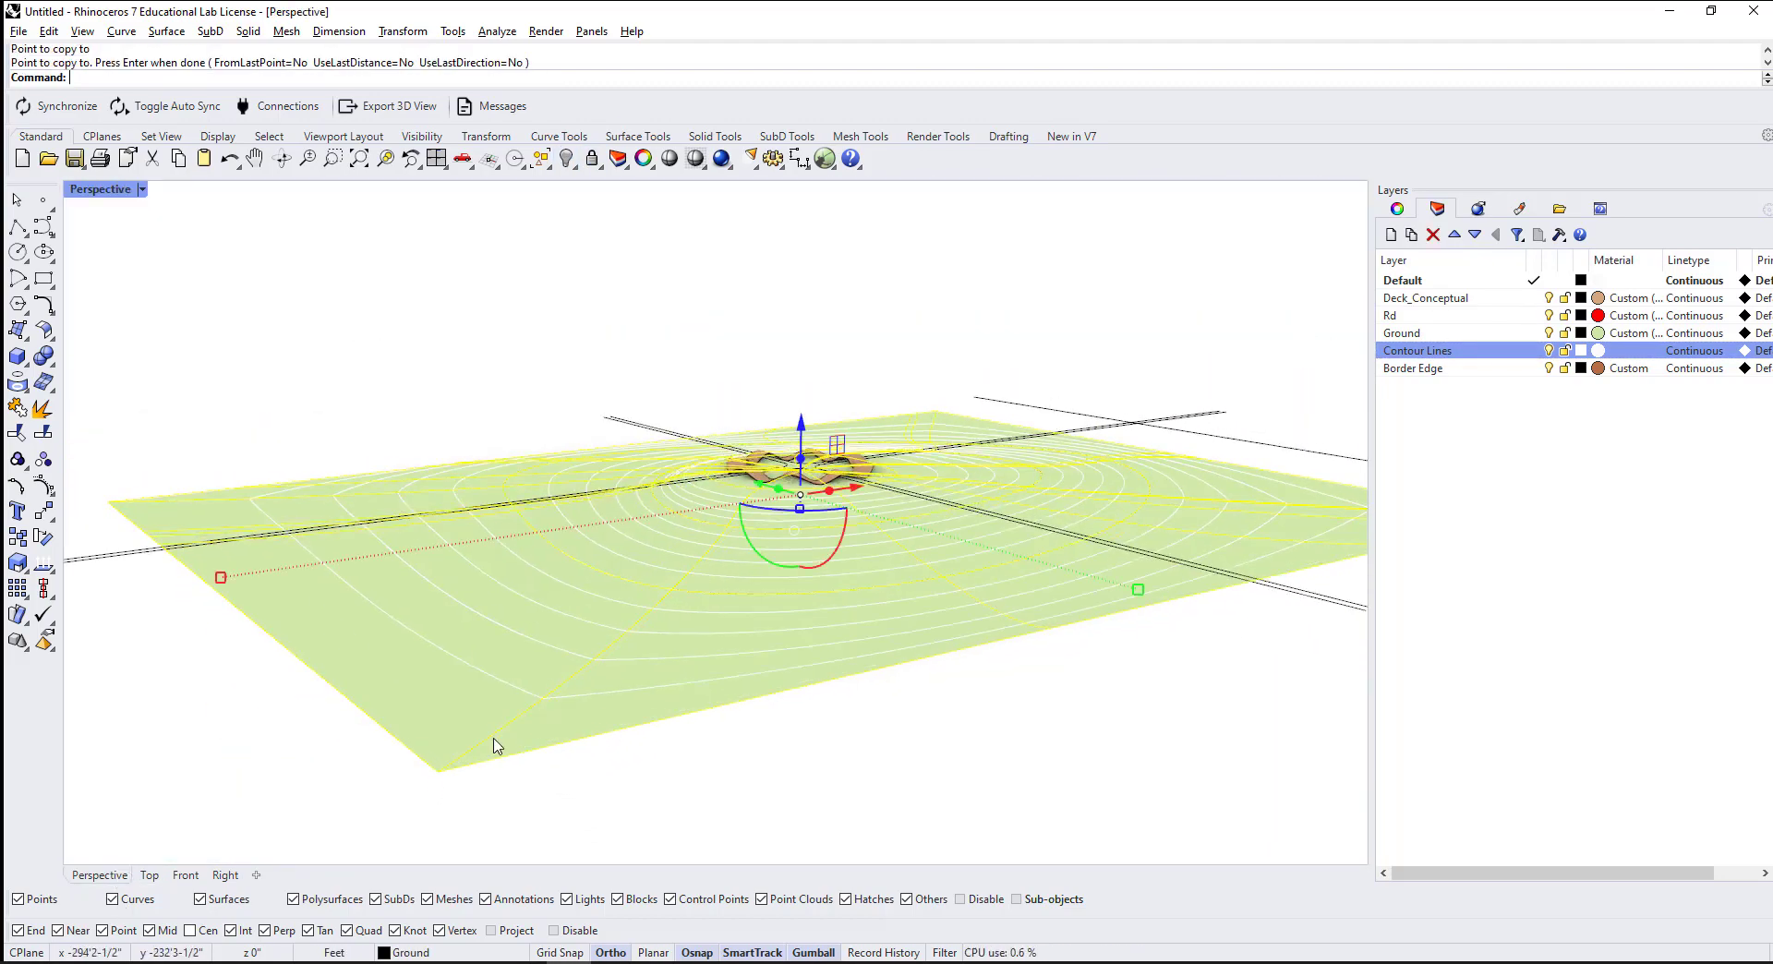
Step: Create a layer named Arrows and put the selected terrain surface on it
{"action": "left_click", "coordinate": [1391, 235]}
{"action": "type", "text": "Arrows"}
{"action": "key", "text": "Return"}
{"action": "right_click", "coordinate": [1441, 368]}
{"action": "left_click", "coordinate": [1516, 804]}
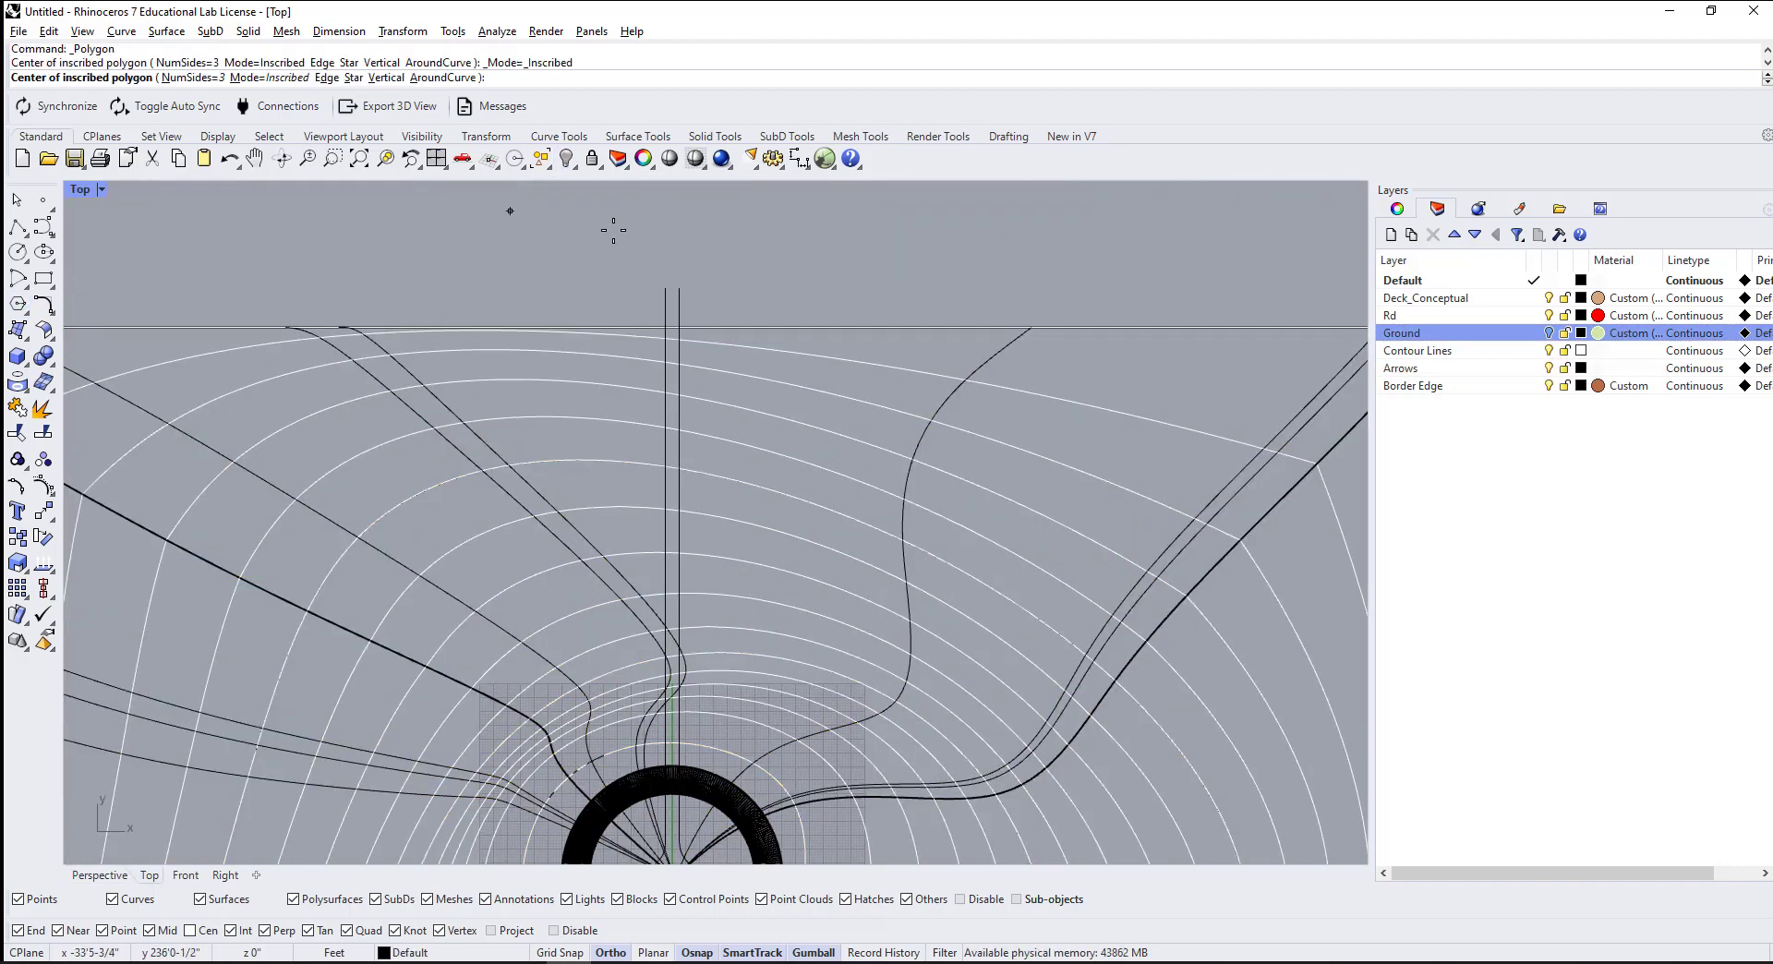
Step: Draw an inscribed three-sided polygon beyond the north end of the straight strip and flatten it by moving its tip toward its base
{"action": "left_click", "coordinate": [606, 231]}
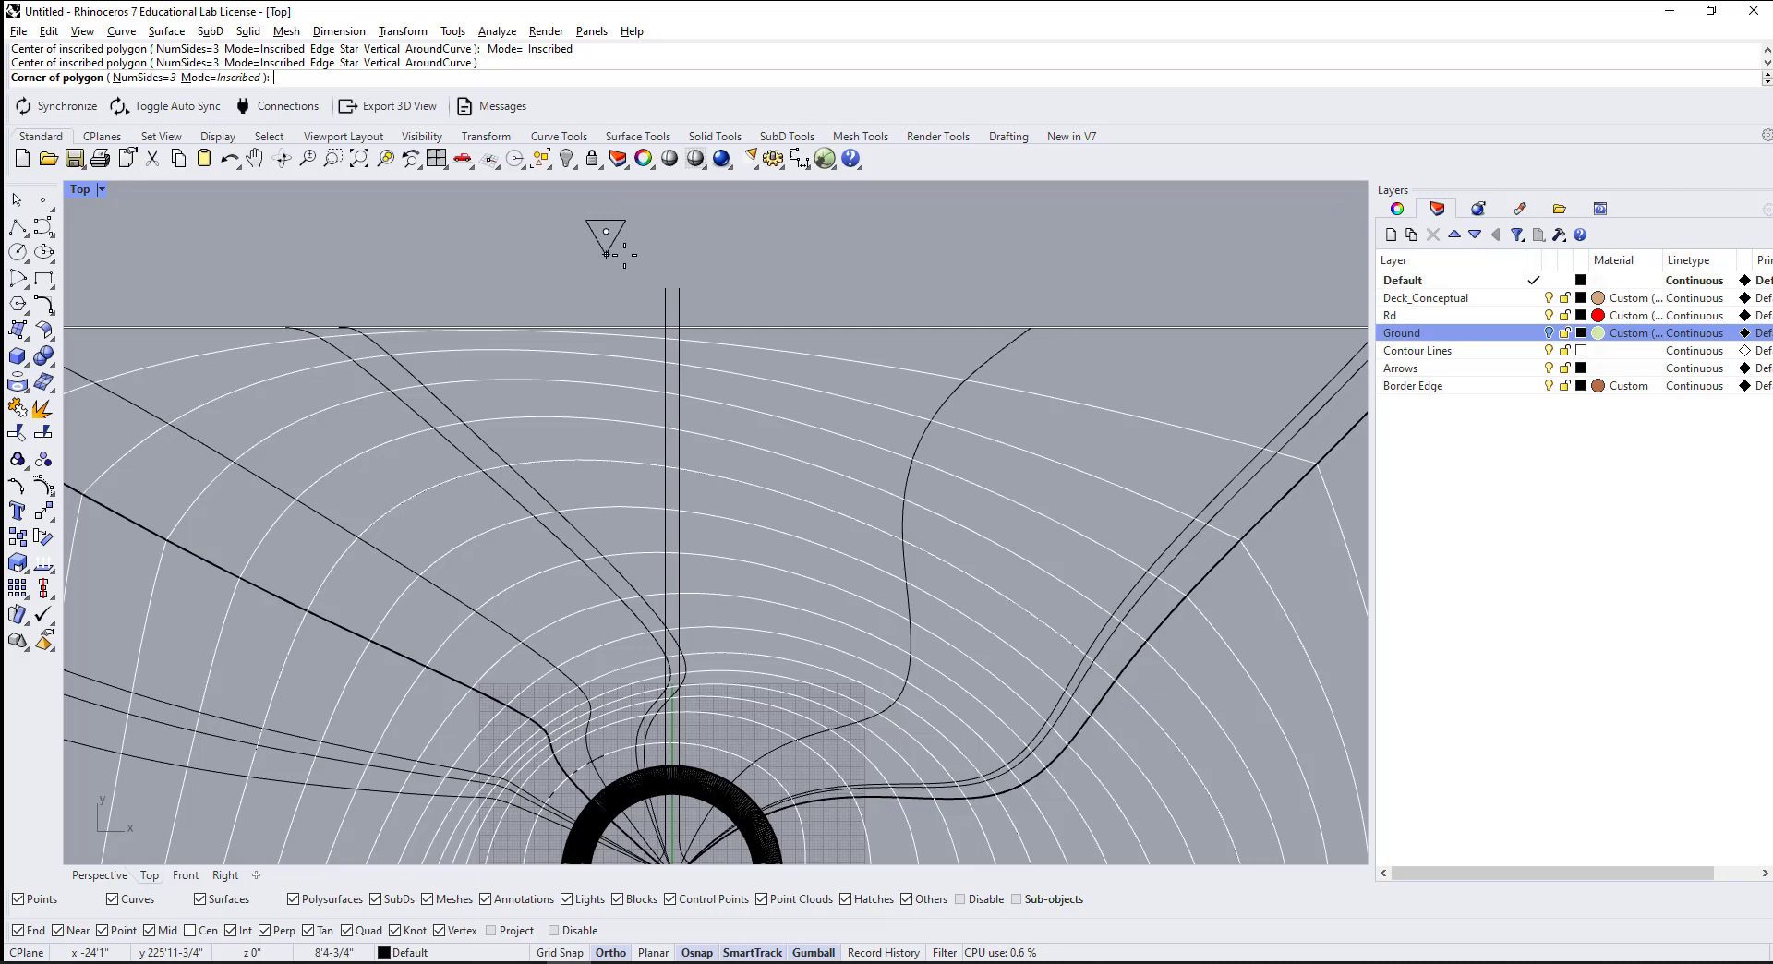
{"action": "left_click", "coordinate": [625, 251]}
{"action": "scroll", "coordinate": [605, 244], "scroll_direction": "up", "scroll_amount": 3}
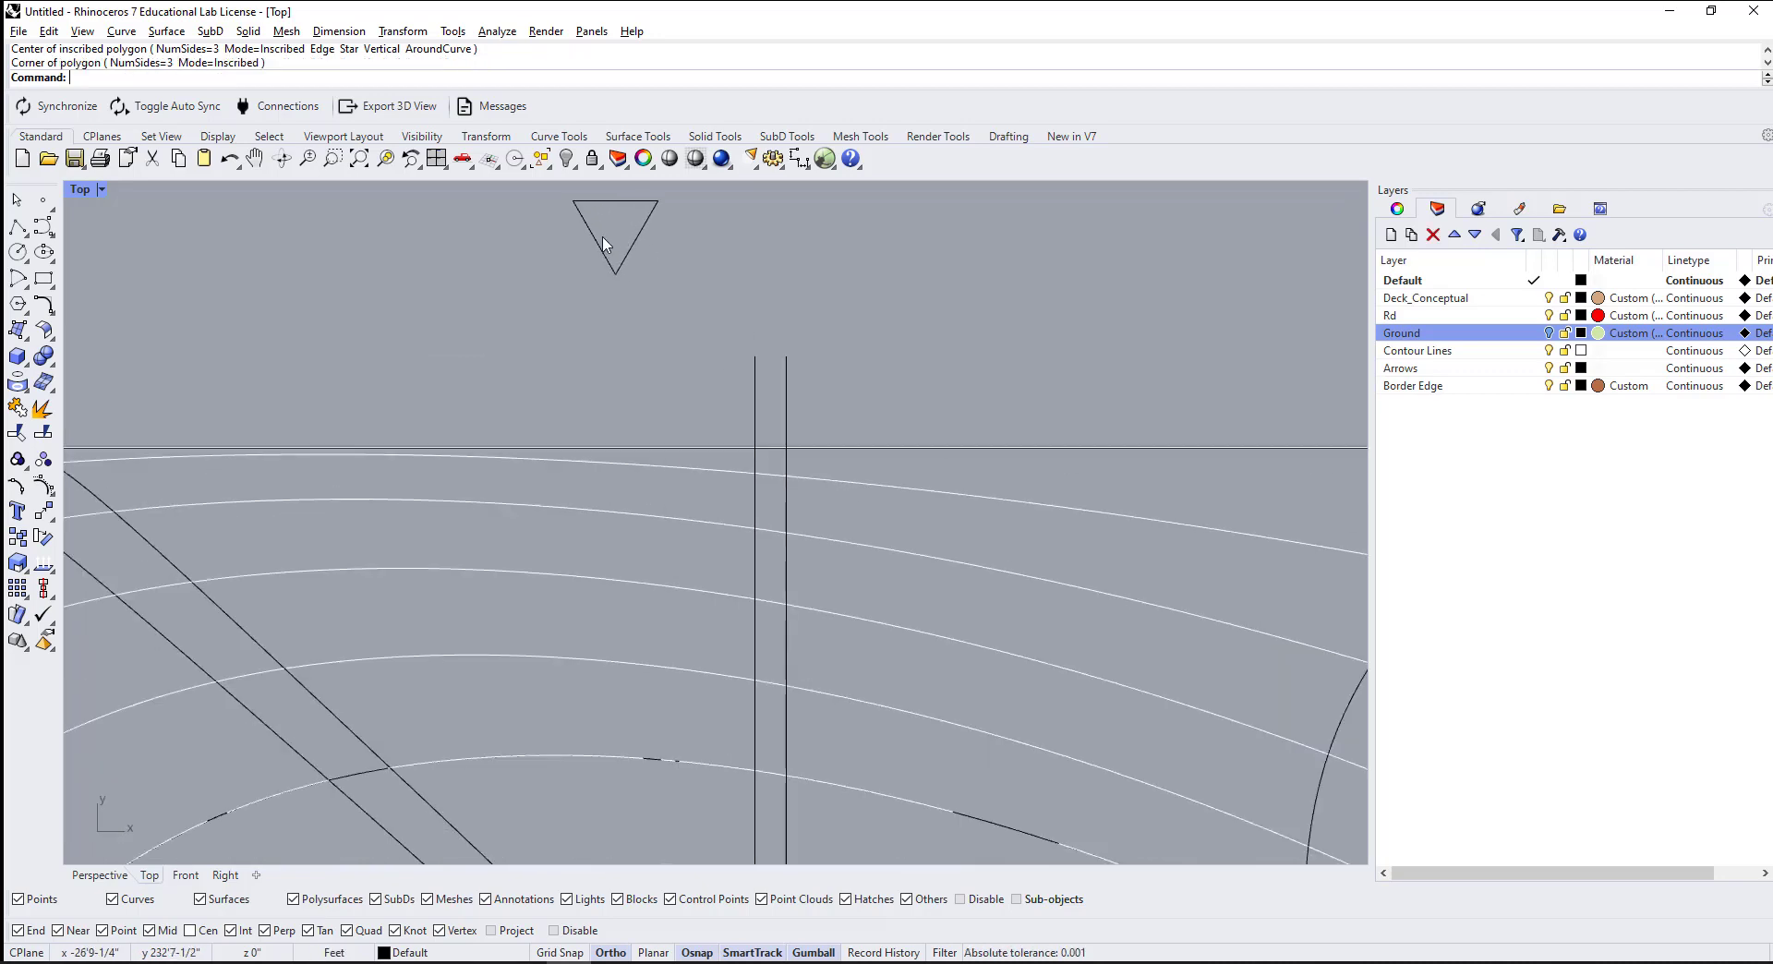
{"action": "left_click", "coordinate": [600, 249]}
{"action": "scroll", "coordinate": [613, 384], "scroll_direction": "up", "scroll_amount": 3}
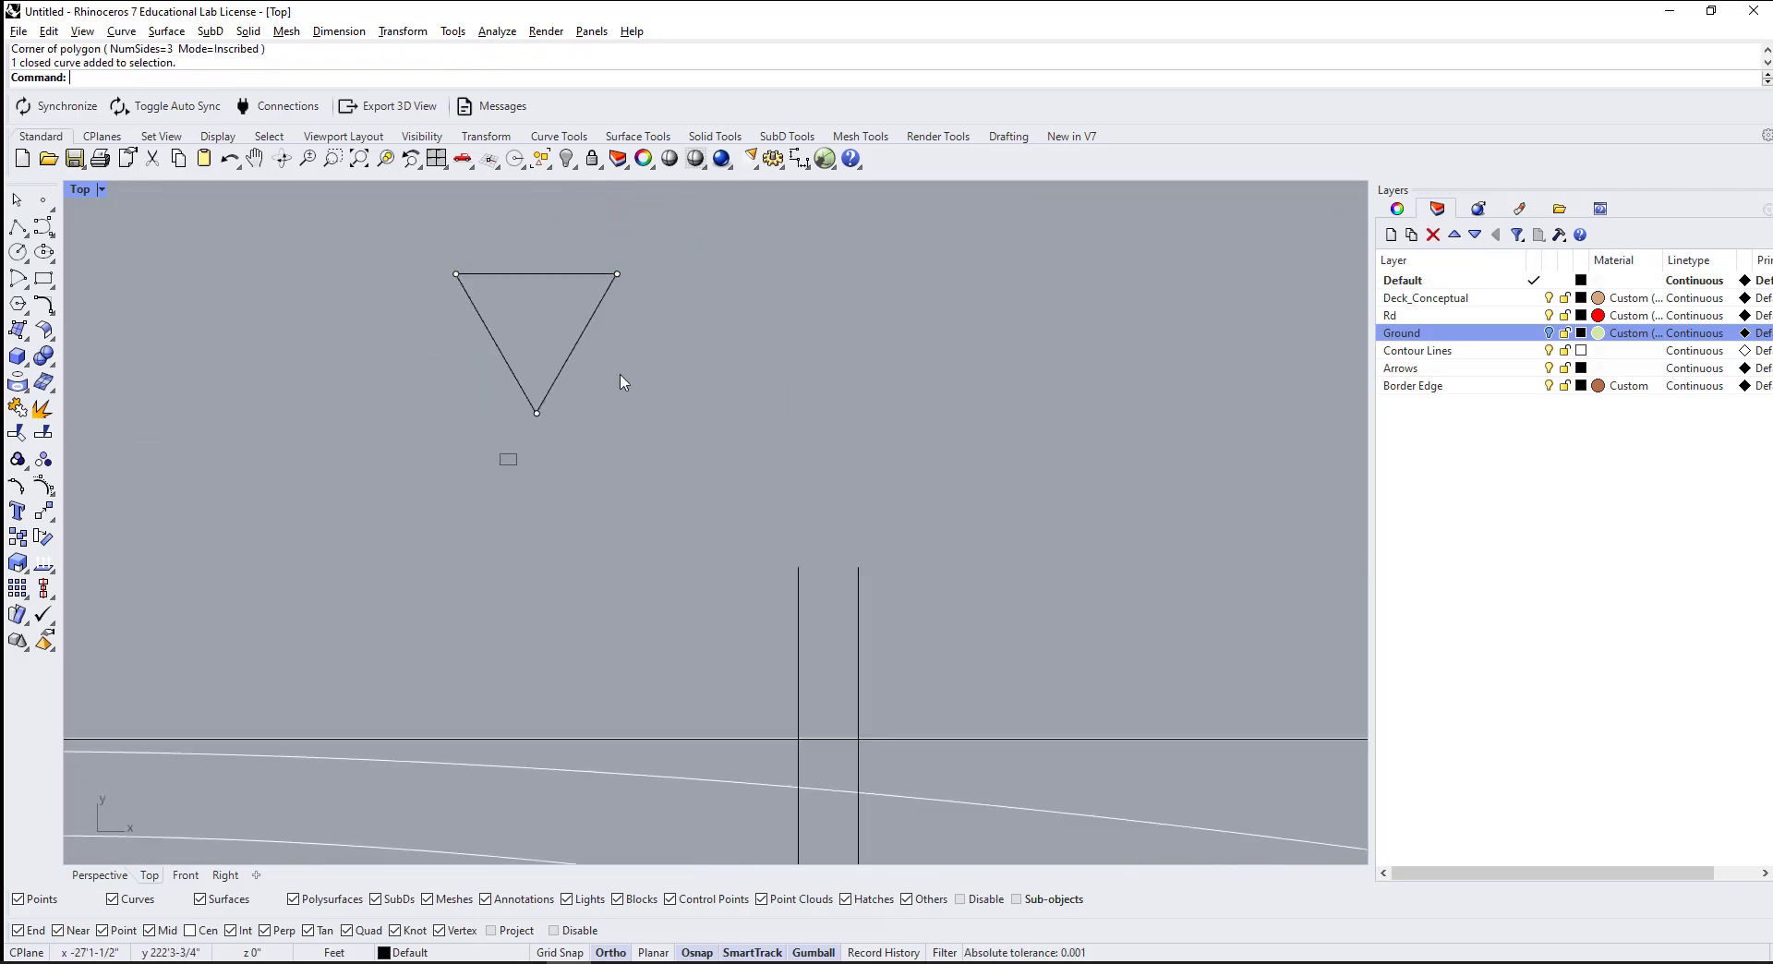
{"action": "left_click", "coordinate": [534, 365]}
{"action": "left_click_drag", "start_coordinate": [539, 341], "coordinate": [543, 278]}
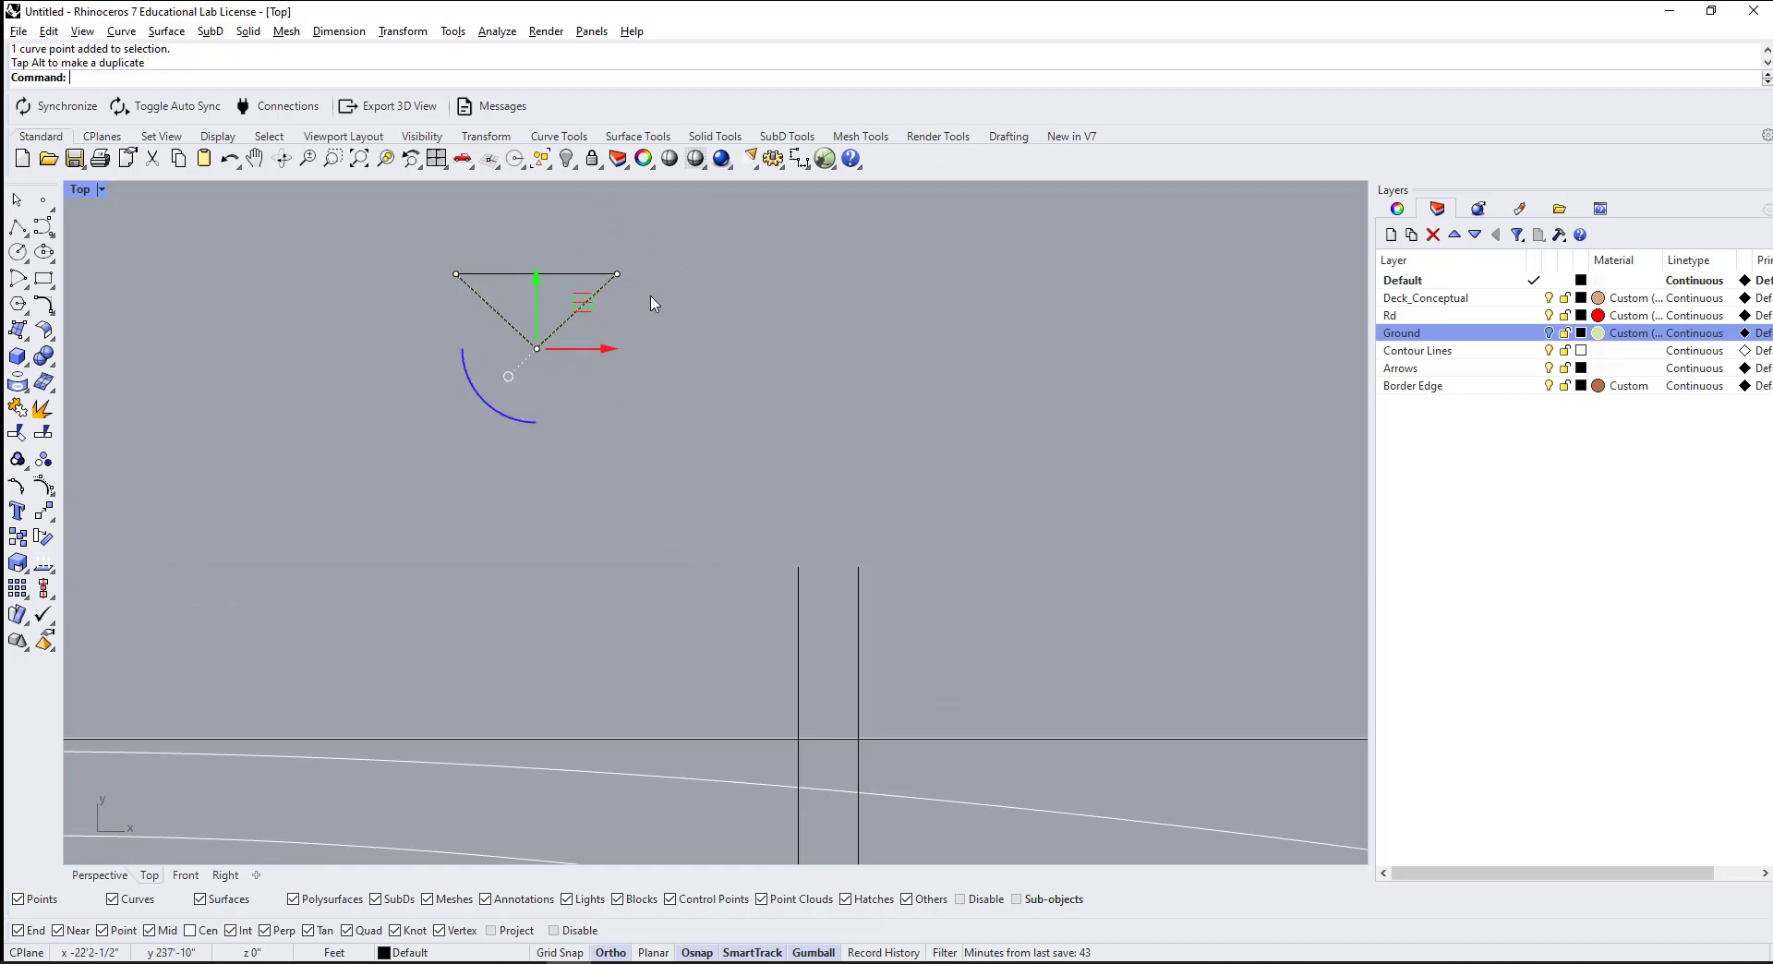
{"action": "left_click_drag", "start_coordinate": [790, 267], "coordinate": [449, 422]}
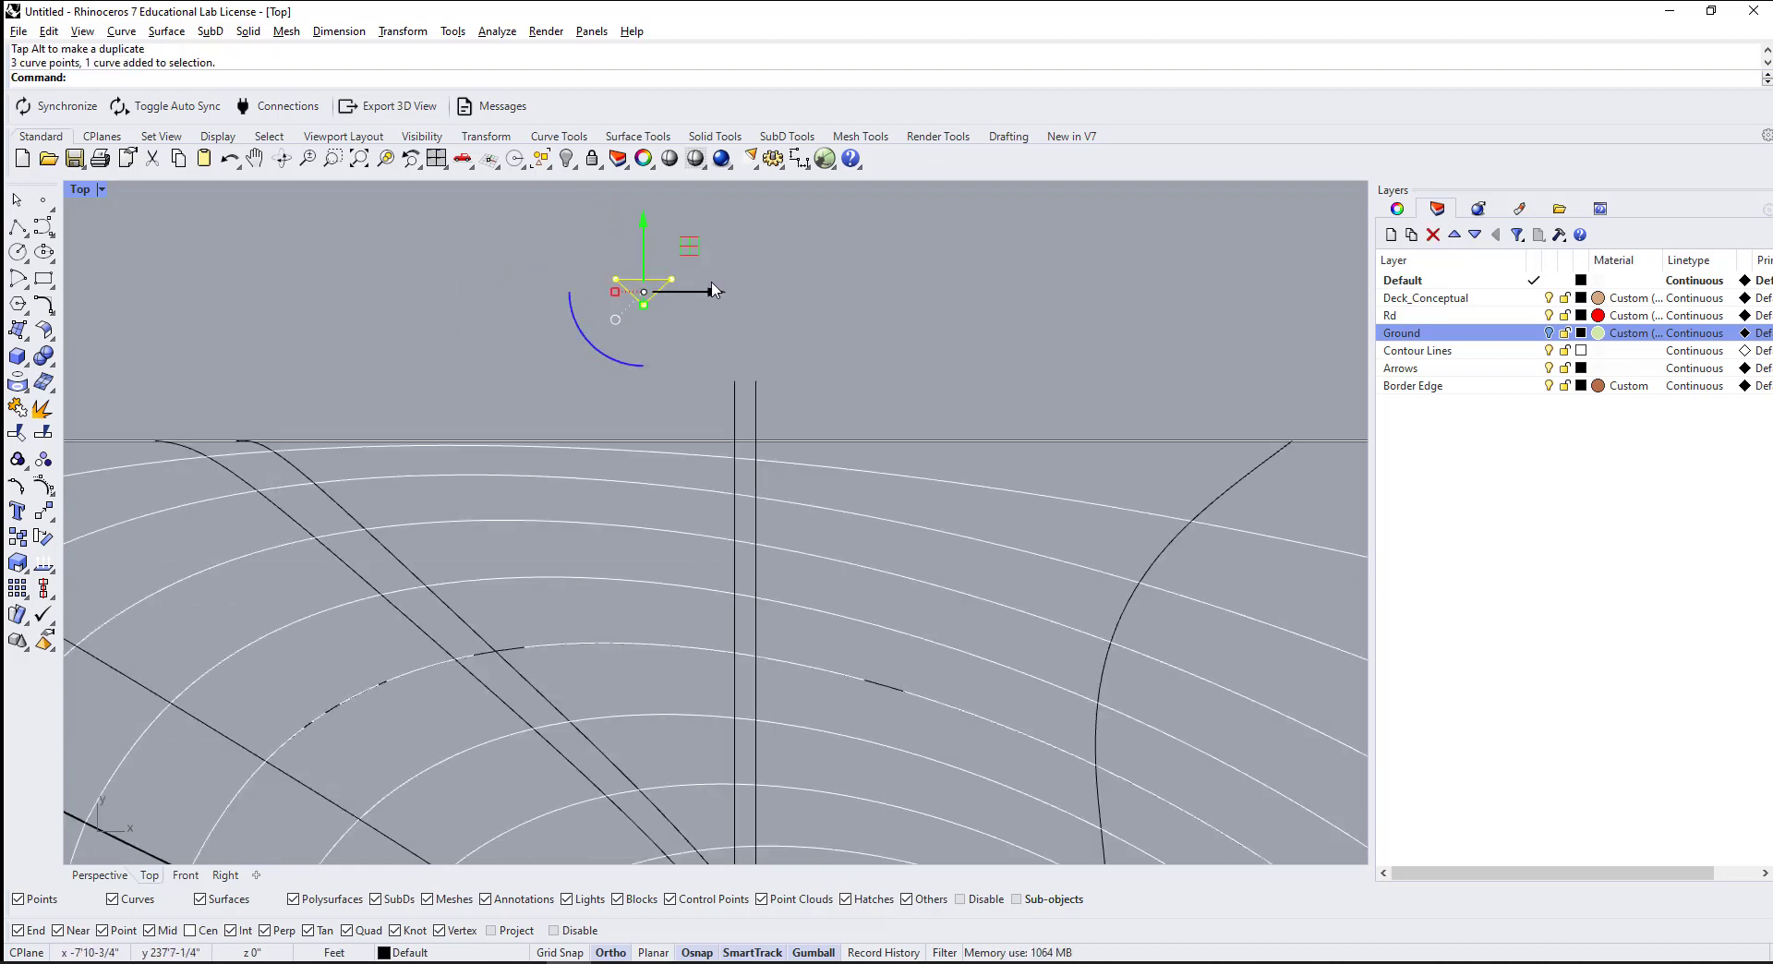
Step: Close the north end of the vertical strip with a line between its two edge lines
{"action": "key", "text": "Return"}
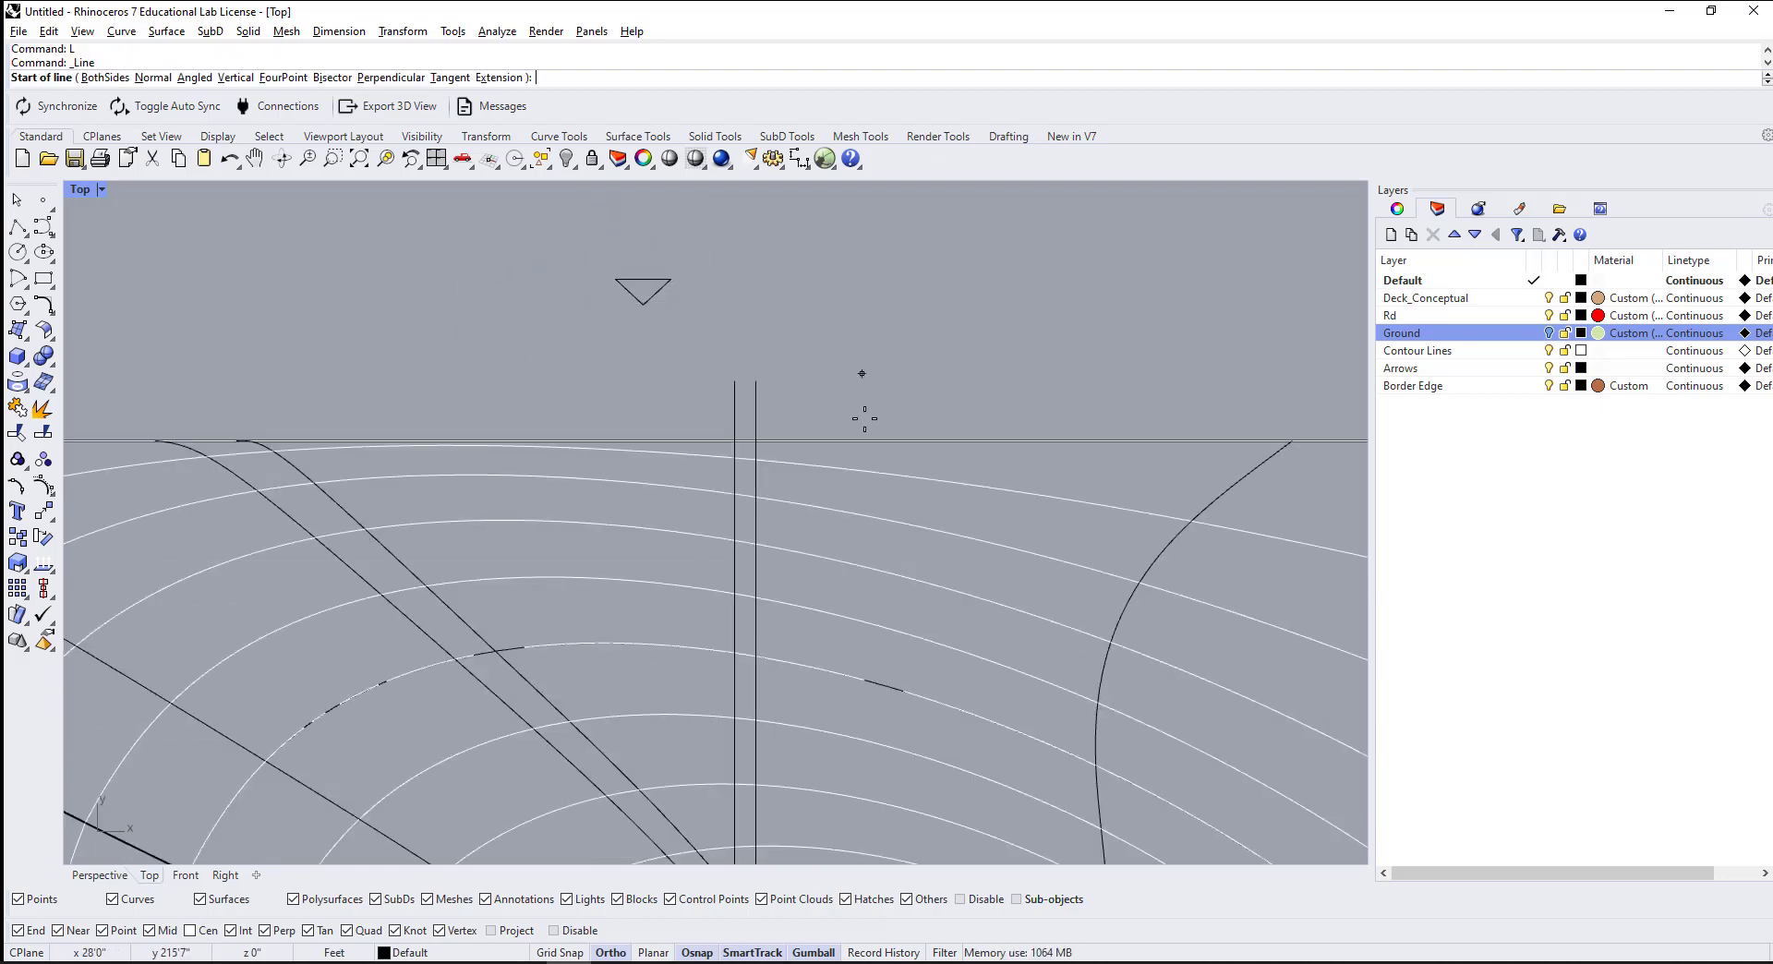
{"action": "scroll", "coordinate": [813, 397], "scroll_direction": "up", "scroll_amount": 3}
{"action": "left_click", "coordinate": [669, 409]}
{"action": "left_click", "coordinate": [717, 409]}
{"action": "scroll", "coordinate": [772, 388], "scroll_direction": "down", "scroll_amount": 10}
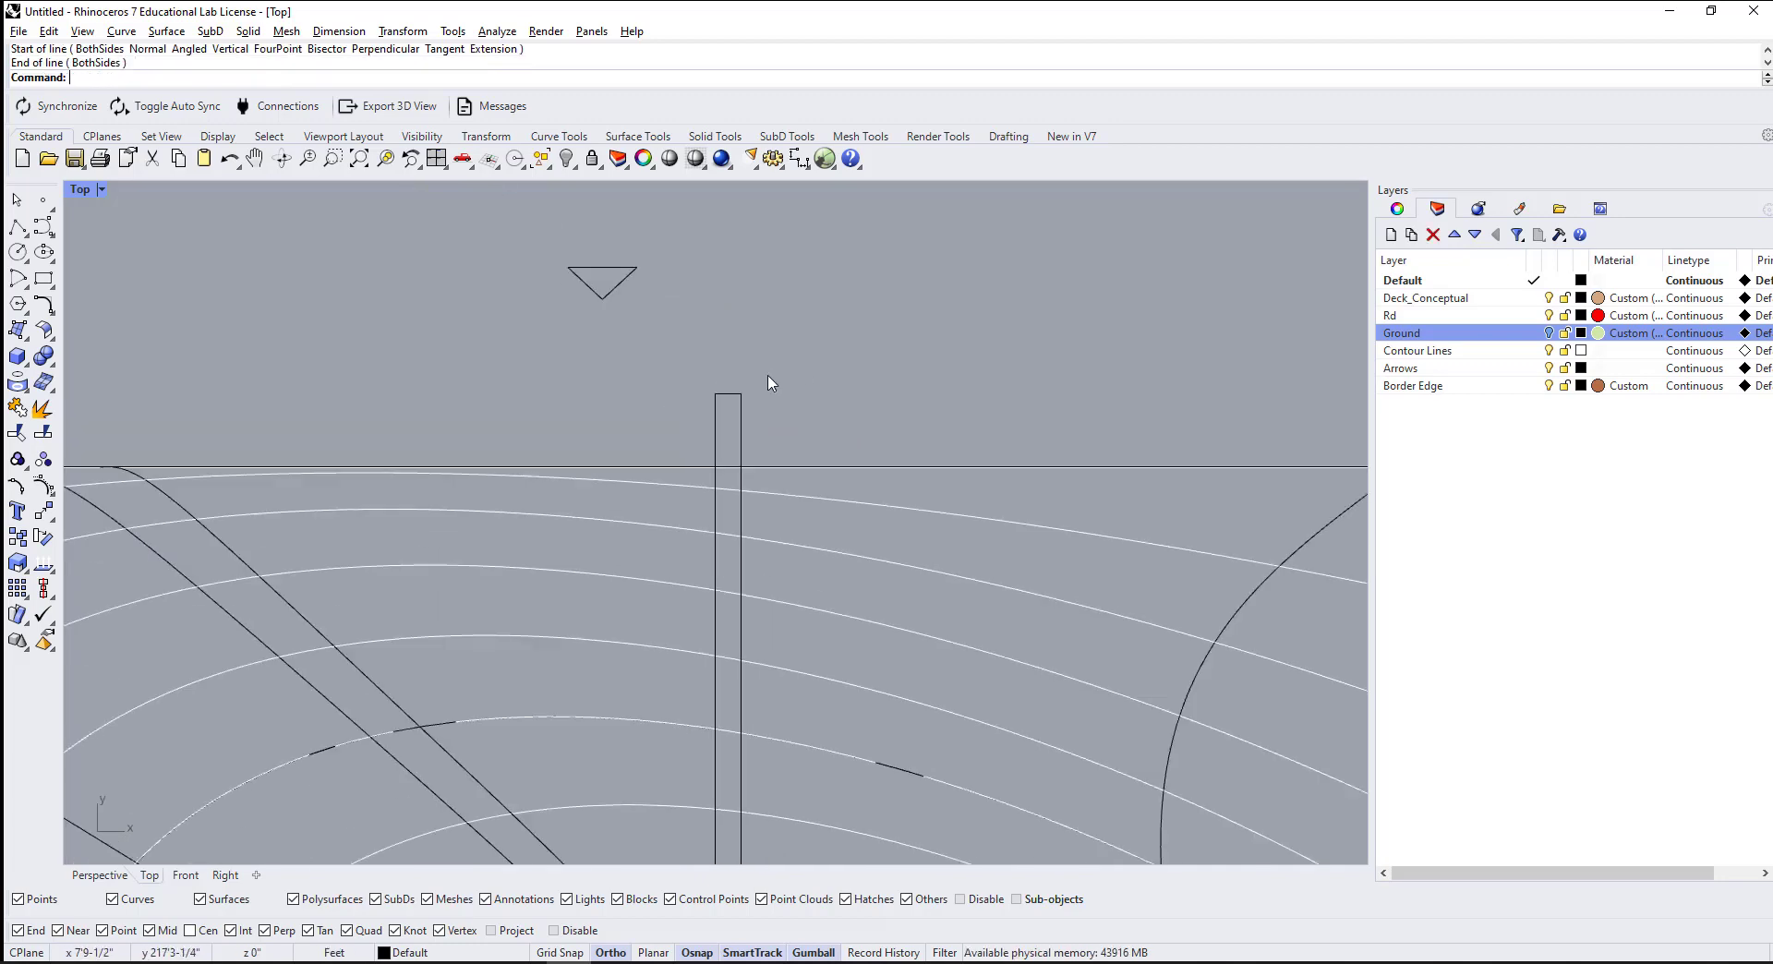
{"action": "scroll", "coordinate": [773, 388], "scroll_direction": "up", "scroll_amount": 3}
Step: Close the south end of the vertical strip with a line between its two edges in the Top view
{"action": "key", "text": "ctrl+Tab"}
{"action": "scroll", "coordinate": [770, 580], "scroll_direction": "down", "scroll_amount": 2}
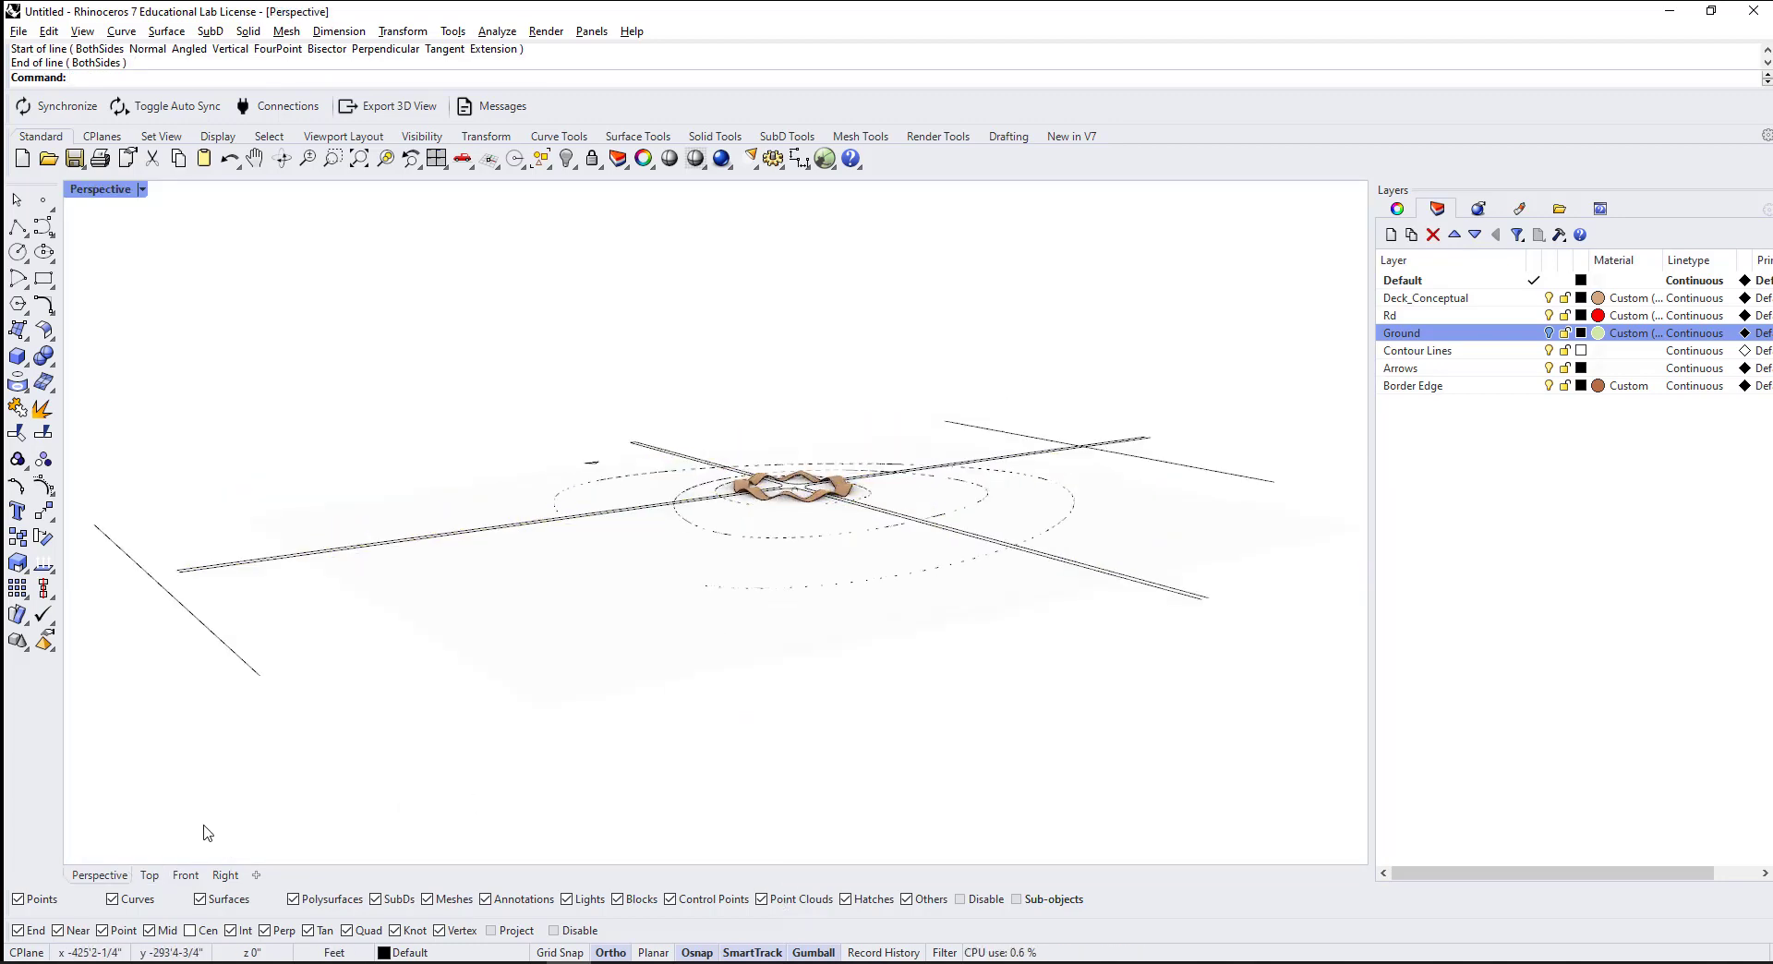
{"action": "left_click", "coordinate": [151, 877]}
{"action": "right_click", "coordinate": [716, 811]}
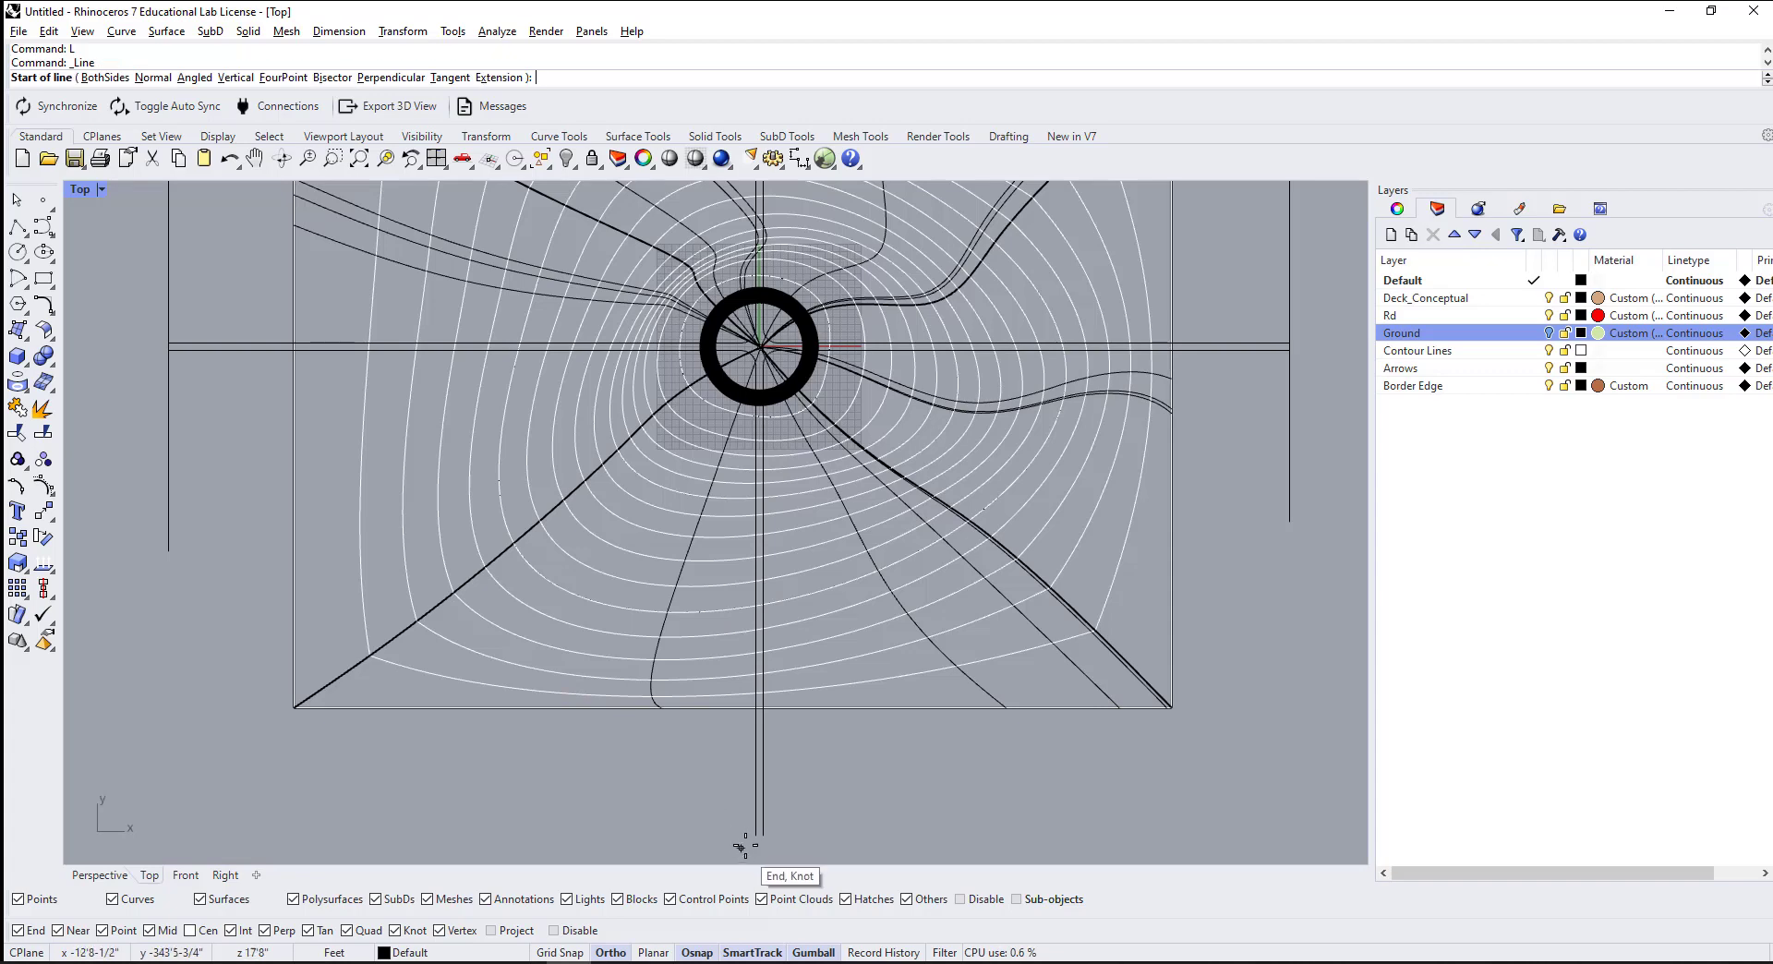
{"action": "left_click", "coordinate": [755, 836]}
{"action": "left_click", "coordinate": [764, 836]}
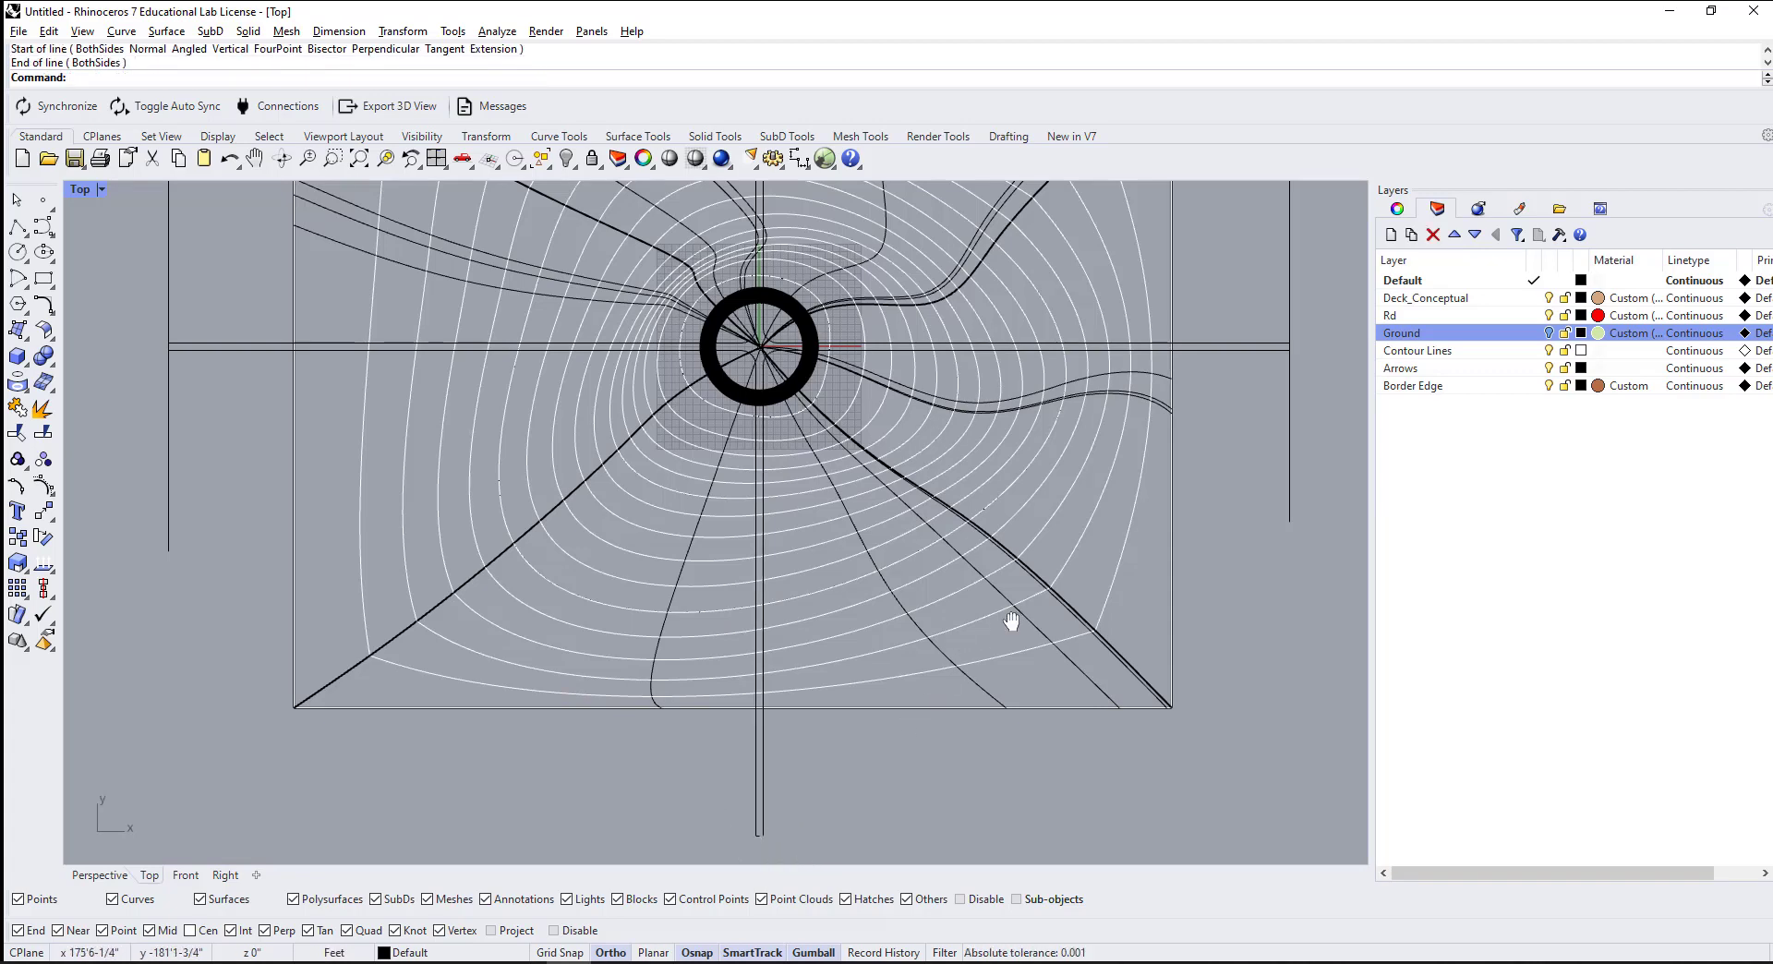
{"action": "scroll", "coordinate": [634, 803], "scroll_direction": "up", "scroll_amount": 5}
{"action": "scroll", "coordinate": [541, 730], "scroll_direction": "down", "scroll_amount": 2}
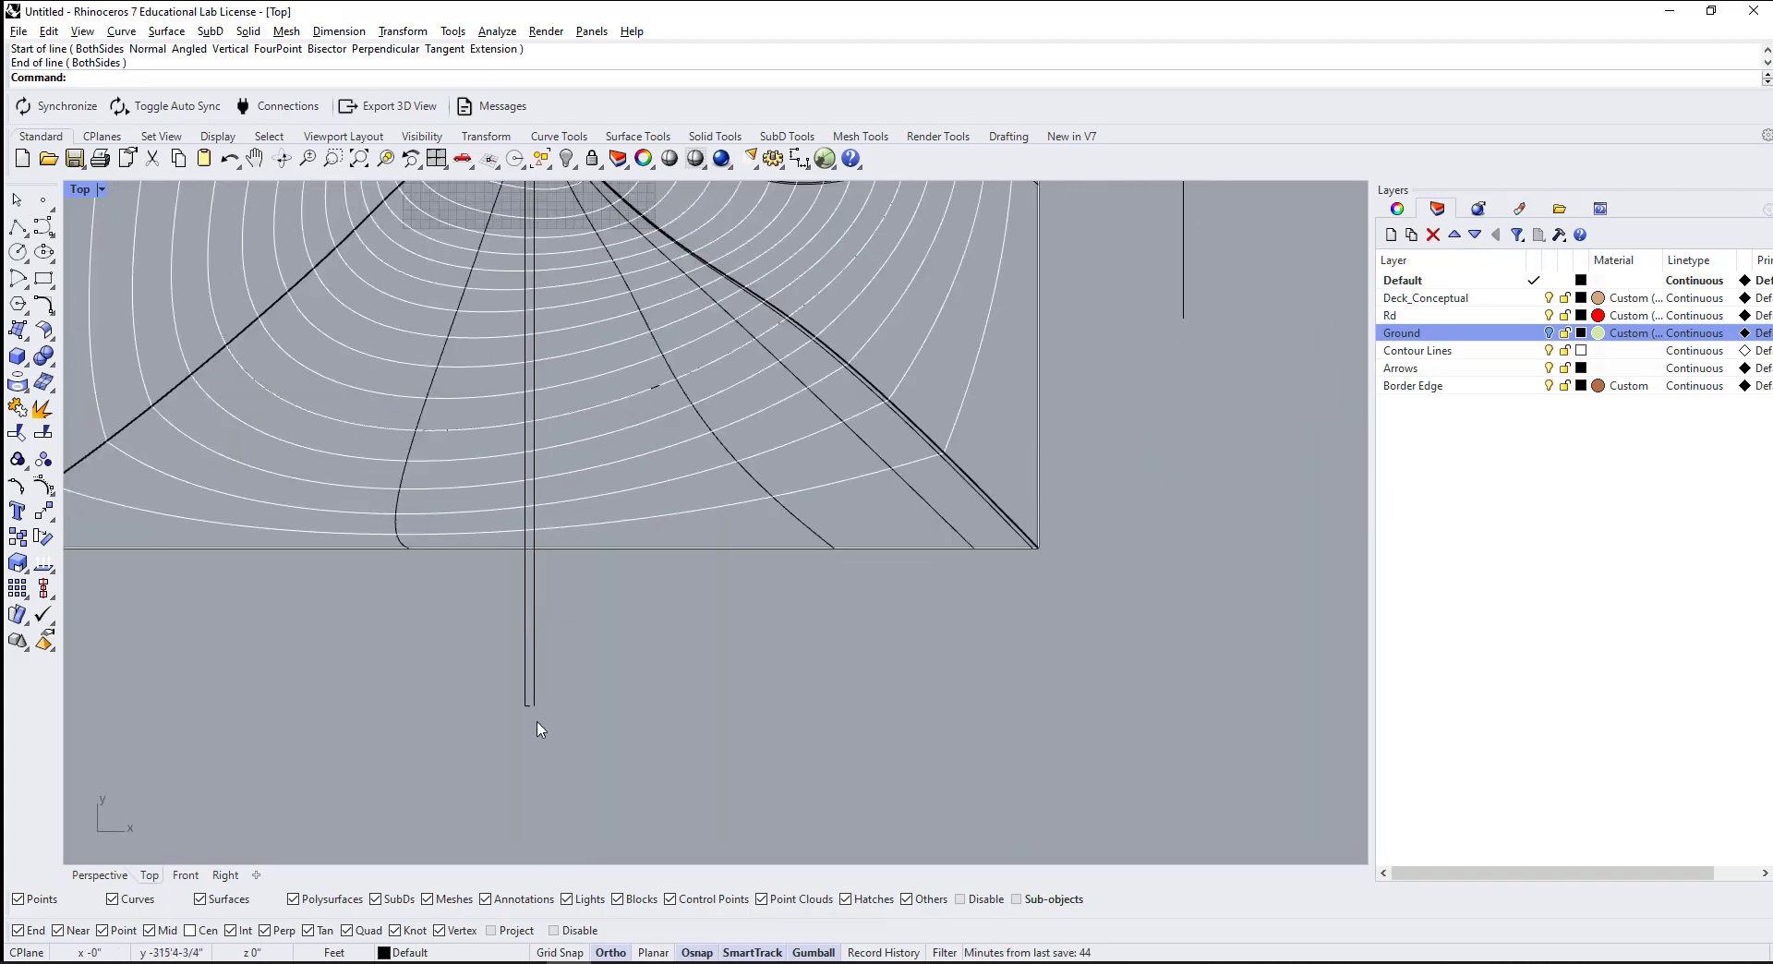
Step: Copy the triangle to the south end of the vertical strip and move it up along the strip as an arrowhead
{"action": "scroll", "coordinate": [535, 721], "scroll_direction": "up", "scroll_amount": 4}
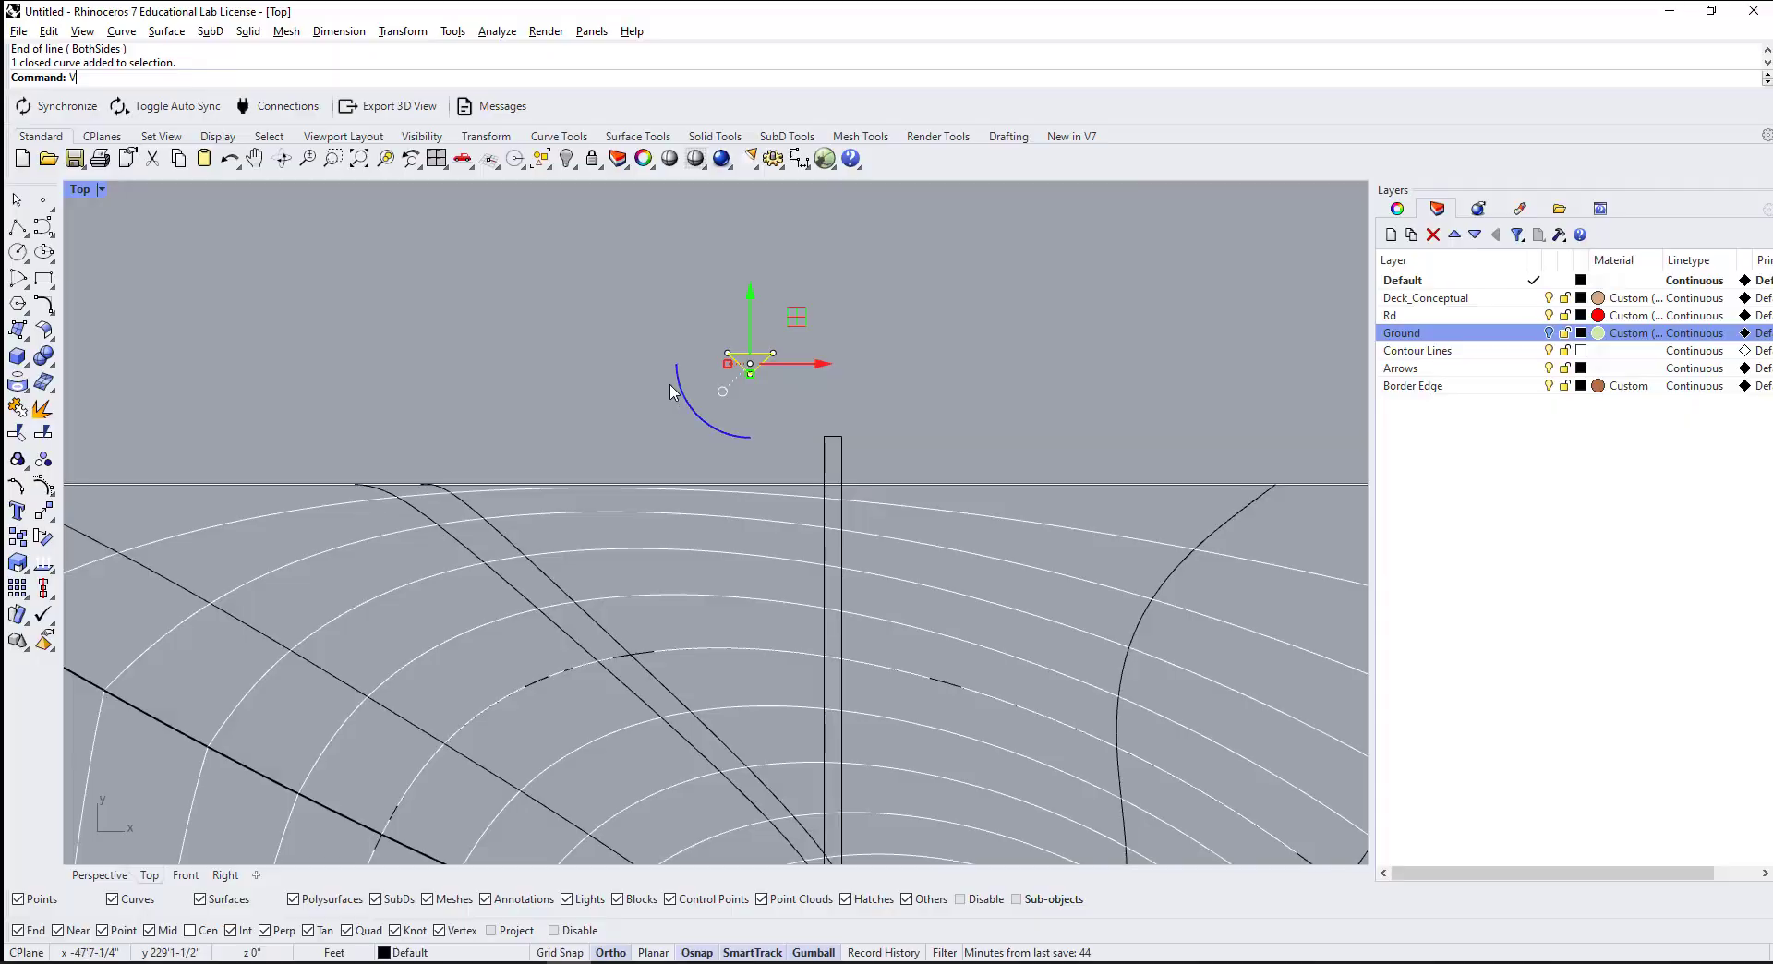
{"action": "type", "text": "CP"}
{"action": "key", "text": "Return"}
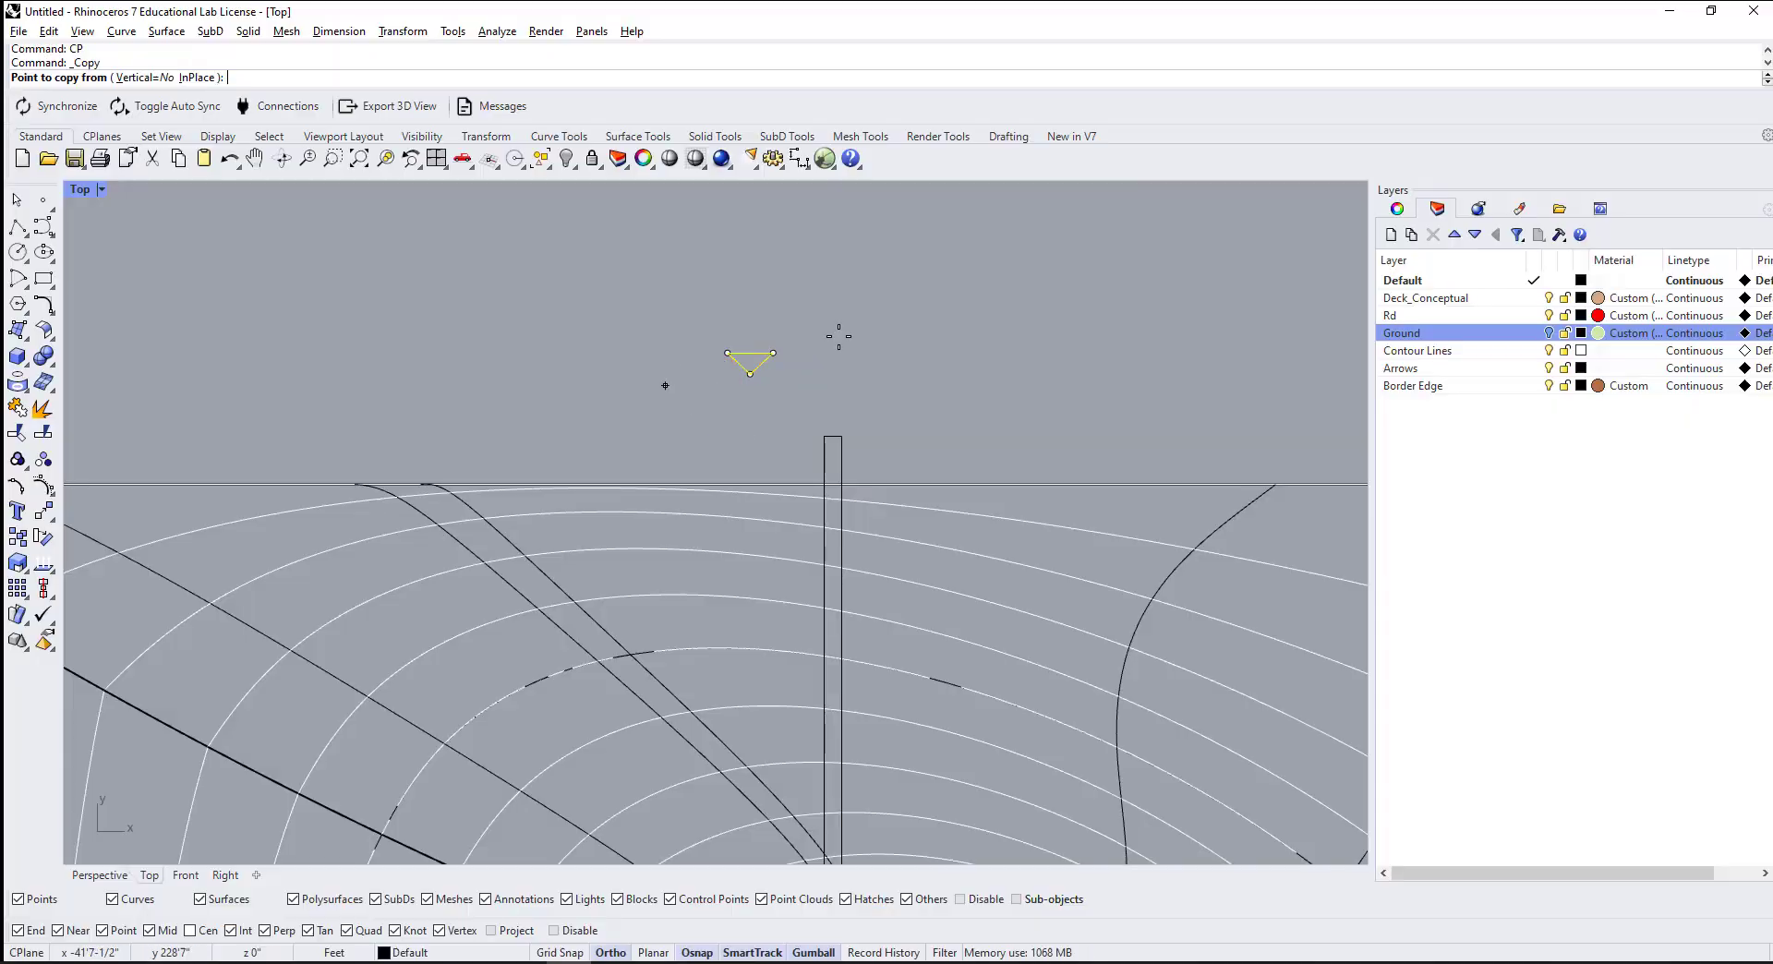
{"action": "scroll", "coordinate": [839, 336], "scroll_direction": "down", "scroll_amount": 5}
{"action": "scroll", "coordinate": [836, 637], "scroll_direction": "up", "scroll_amount": 5}
{"action": "left_click", "coordinate": [839, 640]}
{"action": "scroll", "coordinate": [839, 640], "scroll_direction": "down", "scroll_amount": 4}
{"action": "scroll", "coordinate": [869, 438], "scroll_direction": "up", "scroll_amount": 1}
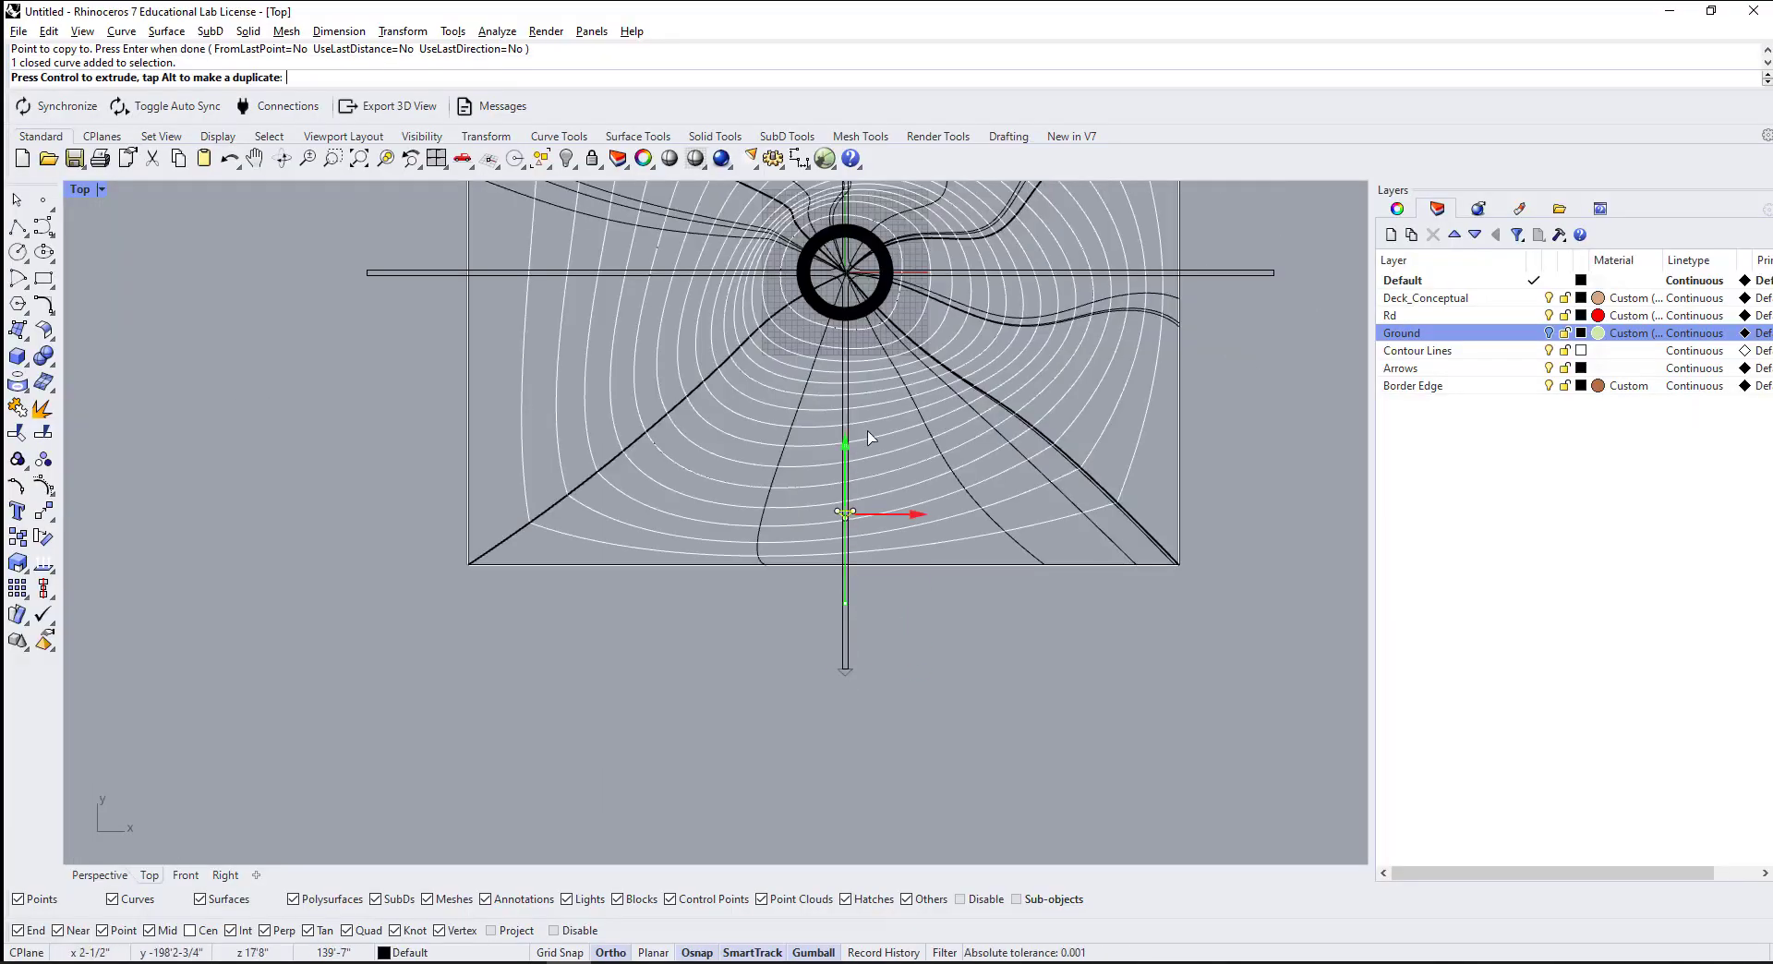
{"action": "scroll", "coordinate": [868, 438], "scroll_direction": "up", "scroll_amount": 3}
{"action": "key", "text": "Return"}
Step: Trim away the south strip lines that extend past the arrowhead's base
{"action": "scroll", "coordinate": [869, 437], "scroll_direction": "up", "scroll_amount": 4}
{"action": "type", "text": "TR"}
{"action": "key", "text": "Return"}
{"action": "scroll", "coordinate": [674, 671], "scroll_direction": "down", "scroll_amount": 5}
{"action": "scroll", "coordinate": [492, 475], "scroll_direction": "up", "scroll_amount": 5}
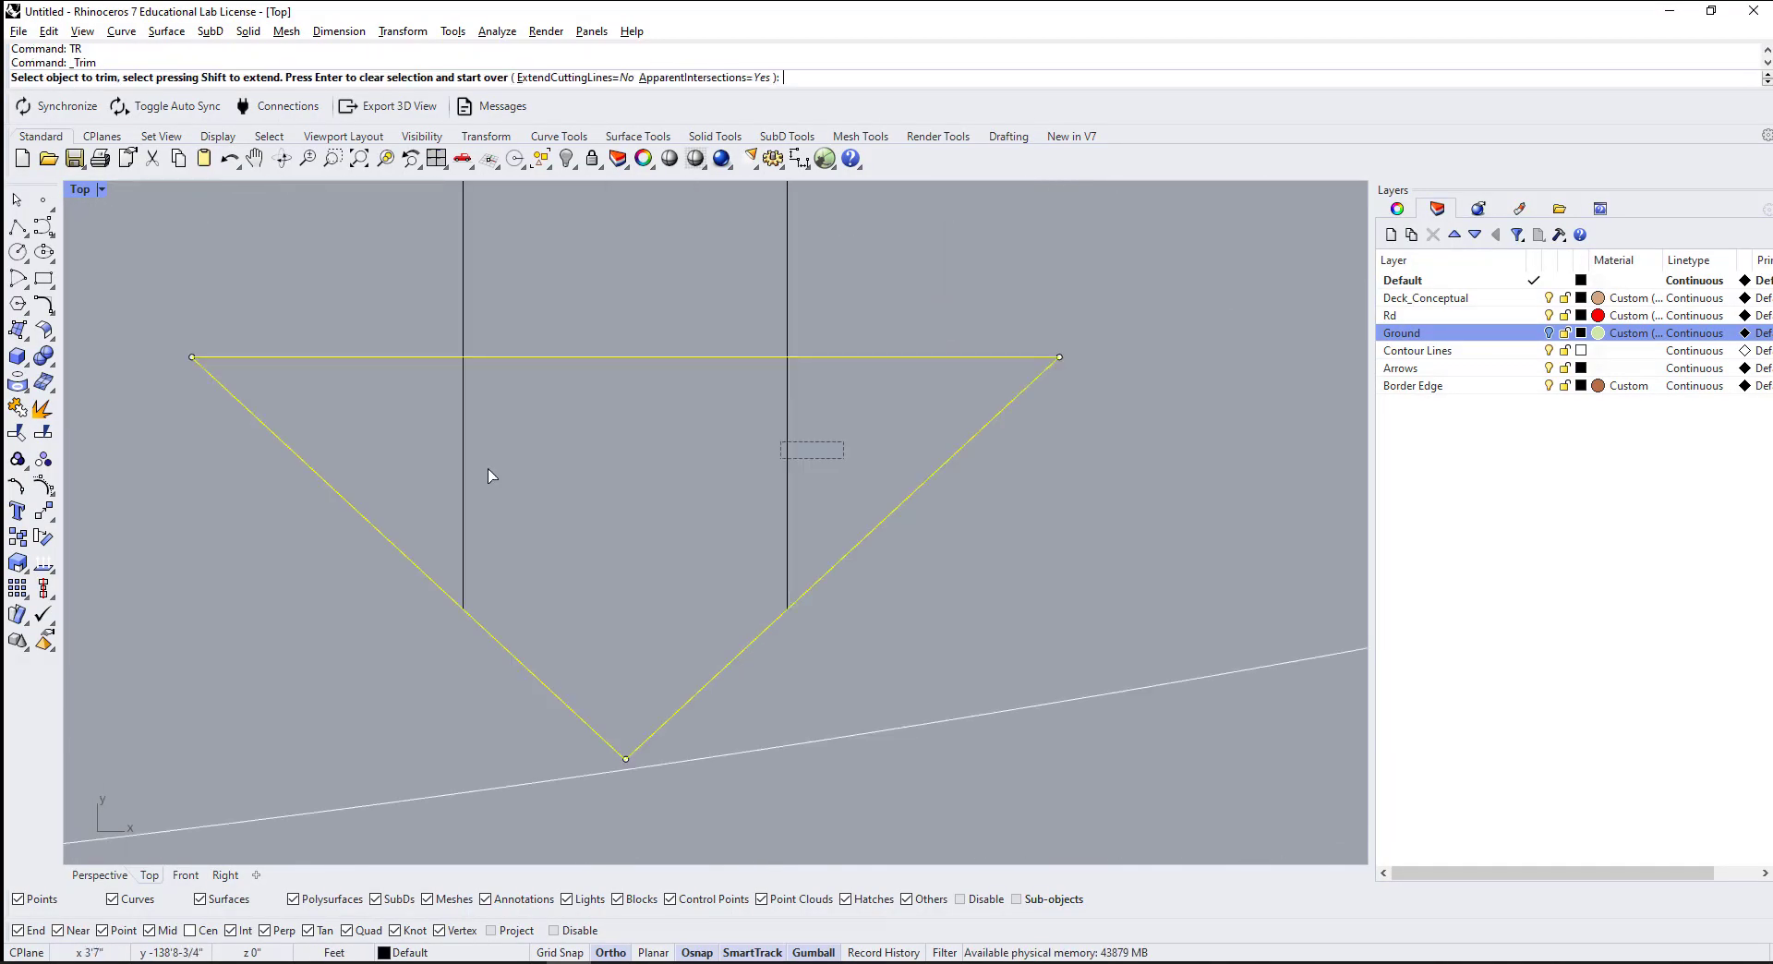
{"action": "scroll", "coordinate": [492, 475], "scroll_direction": "down", "scroll_amount": 5}
{"action": "scroll", "coordinate": [622, 573], "scroll_direction": "up", "scroll_amount": 5}
{"action": "scroll", "coordinate": [542, 601], "scroll_direction": "down", "scroll_amount": 4}
{"action": "left_click", "coordinate": [530, 622]}
{"action": "key", "text": "Return"}
Step: Place rotated copies of the arrowhead on the east and west arms and trim the east arm at its arrowhead
{"action": "scroll", "coordinate": [530, 621], "scroll_direction": "up", "scroll_amount": 4}
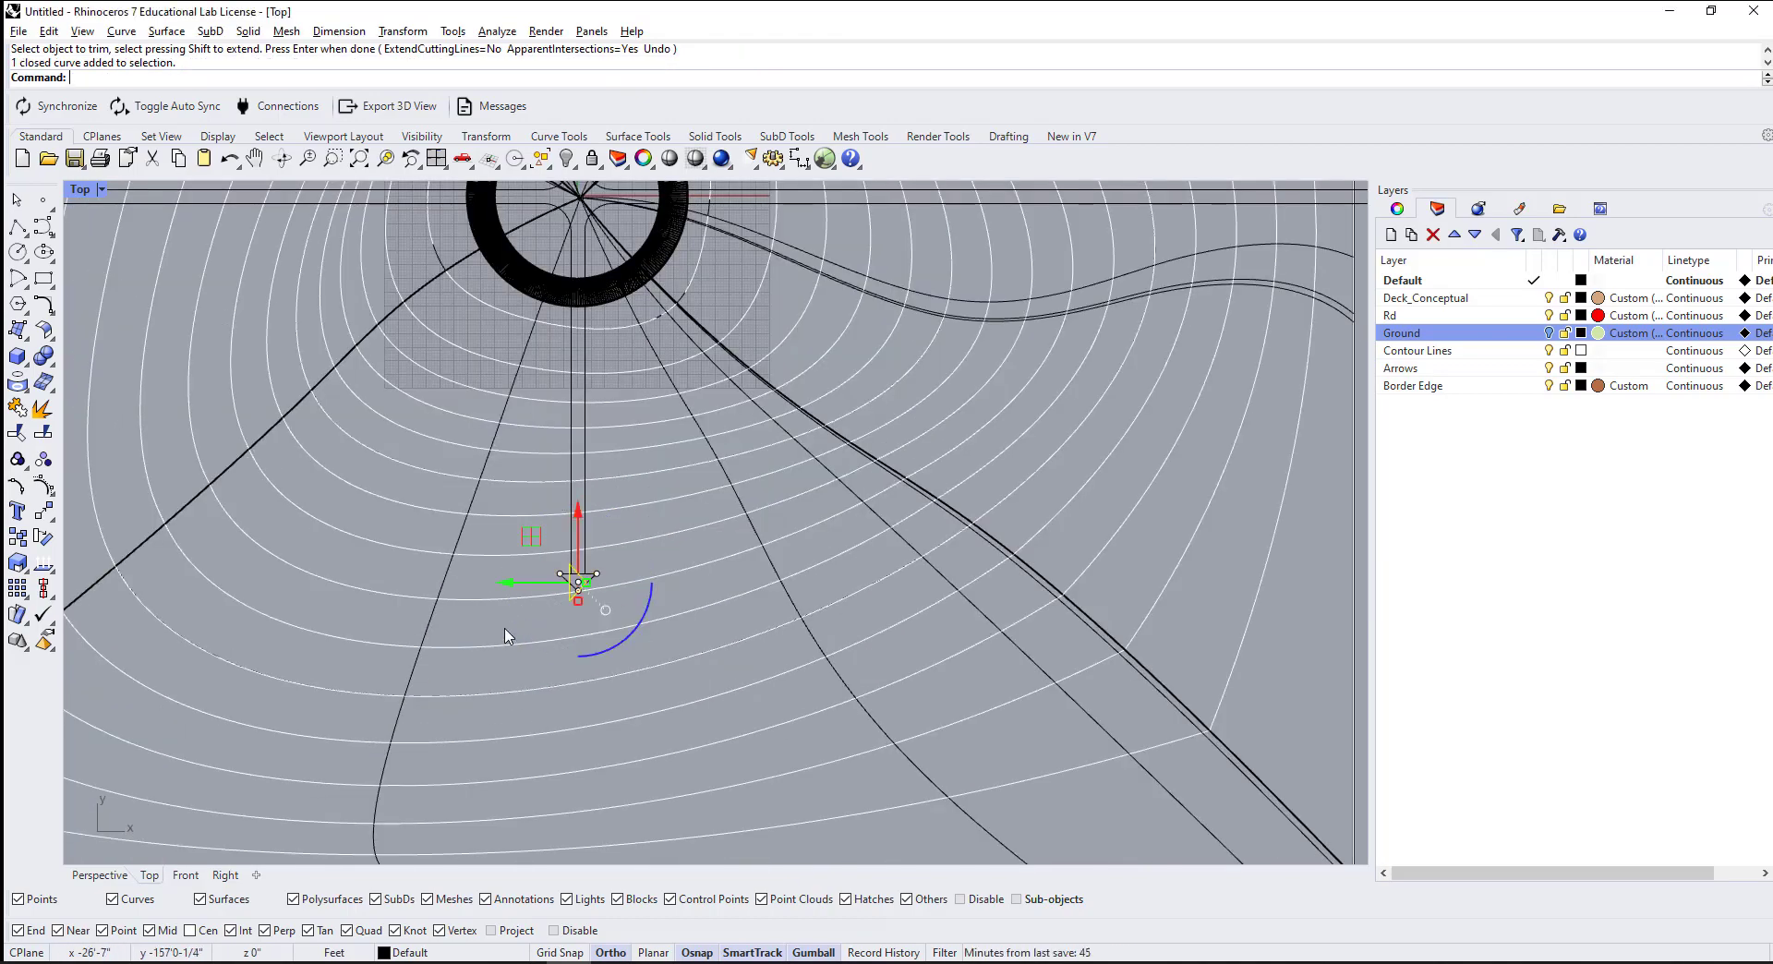
{"action": "scroll", "coordinate": [506, 635], "scroll_direction": "up", "scroll_amount": 4}
{"action": "scroll", "coordinate": [495, 594], "scroll_direction": "down", "scroll_amount": 4}
{"action": "left_click_drag", "start_coordinate": [586, 701], "coordinate": [424, 601]}
{"action": "scroll", "coordinate": [1120, 285], "scroll_direction": "up", "scroll_amount": 4}
{"action": "scroll", "coordinate": [882, 338], "scroll_direction": "down", "scroll_amount": 4}
{"action": "scroll", "coordinate": [812, 369], "scroll_direction": "up", "scroll_amount": 4}
{"action": "scroll", "coordinate": [717, 499], "scroll_direction": "down", "scroll_amount": 5}
{"action": "scroll", "coordinate": [585, 590], "scroll_direction": "up", "scroll_amount": 5}
{"action": "scroll", "coordinate": [515, 487], "scroll_direction": "down", "scroll_amount": 5}
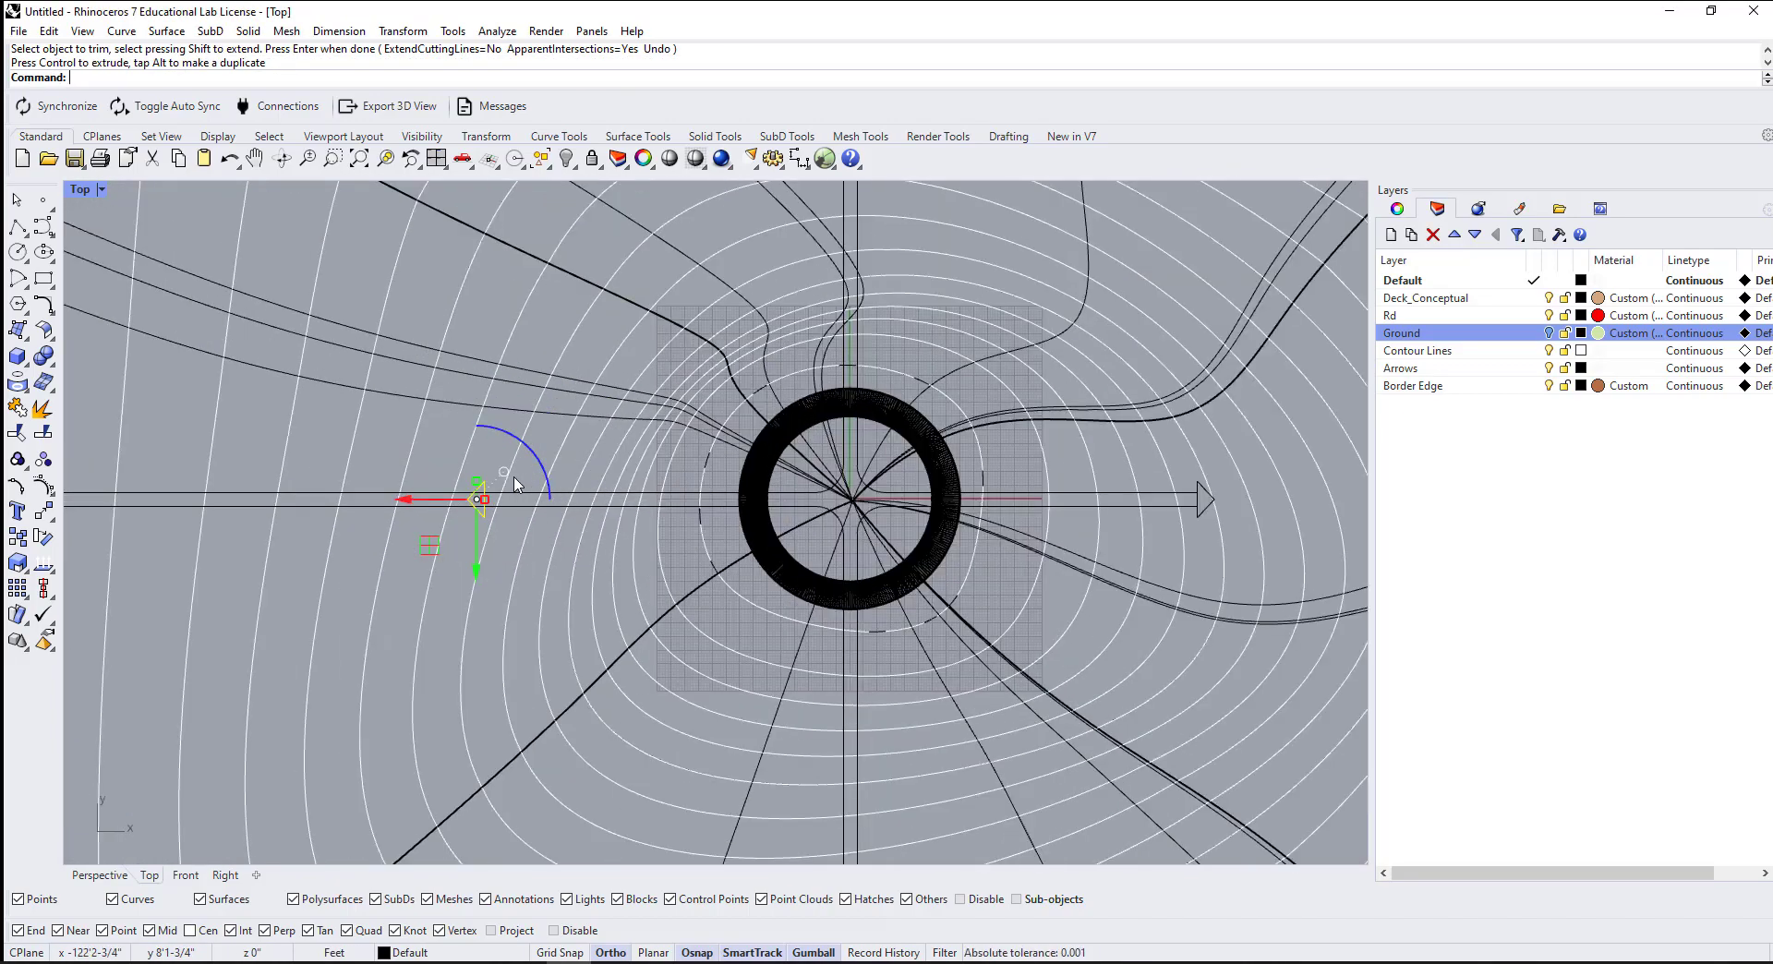
Step: Trim the west arm's lines at the base of its arrowhead
{"action": "type", "text": "tr"}
{"action": "key", "text": "Return"}
{"action": "scroll", "coordinate": [449, 410], "scroll_direction": "up", "scroll_amount": 6}
{"action": "left_click", "coordinate": [450, 413]}
{"action": "scroll", "coordinate": [286, 514], "scroll_direction": "down", "scroll_amount": 5}
{"action": "key", "text": "Return"}
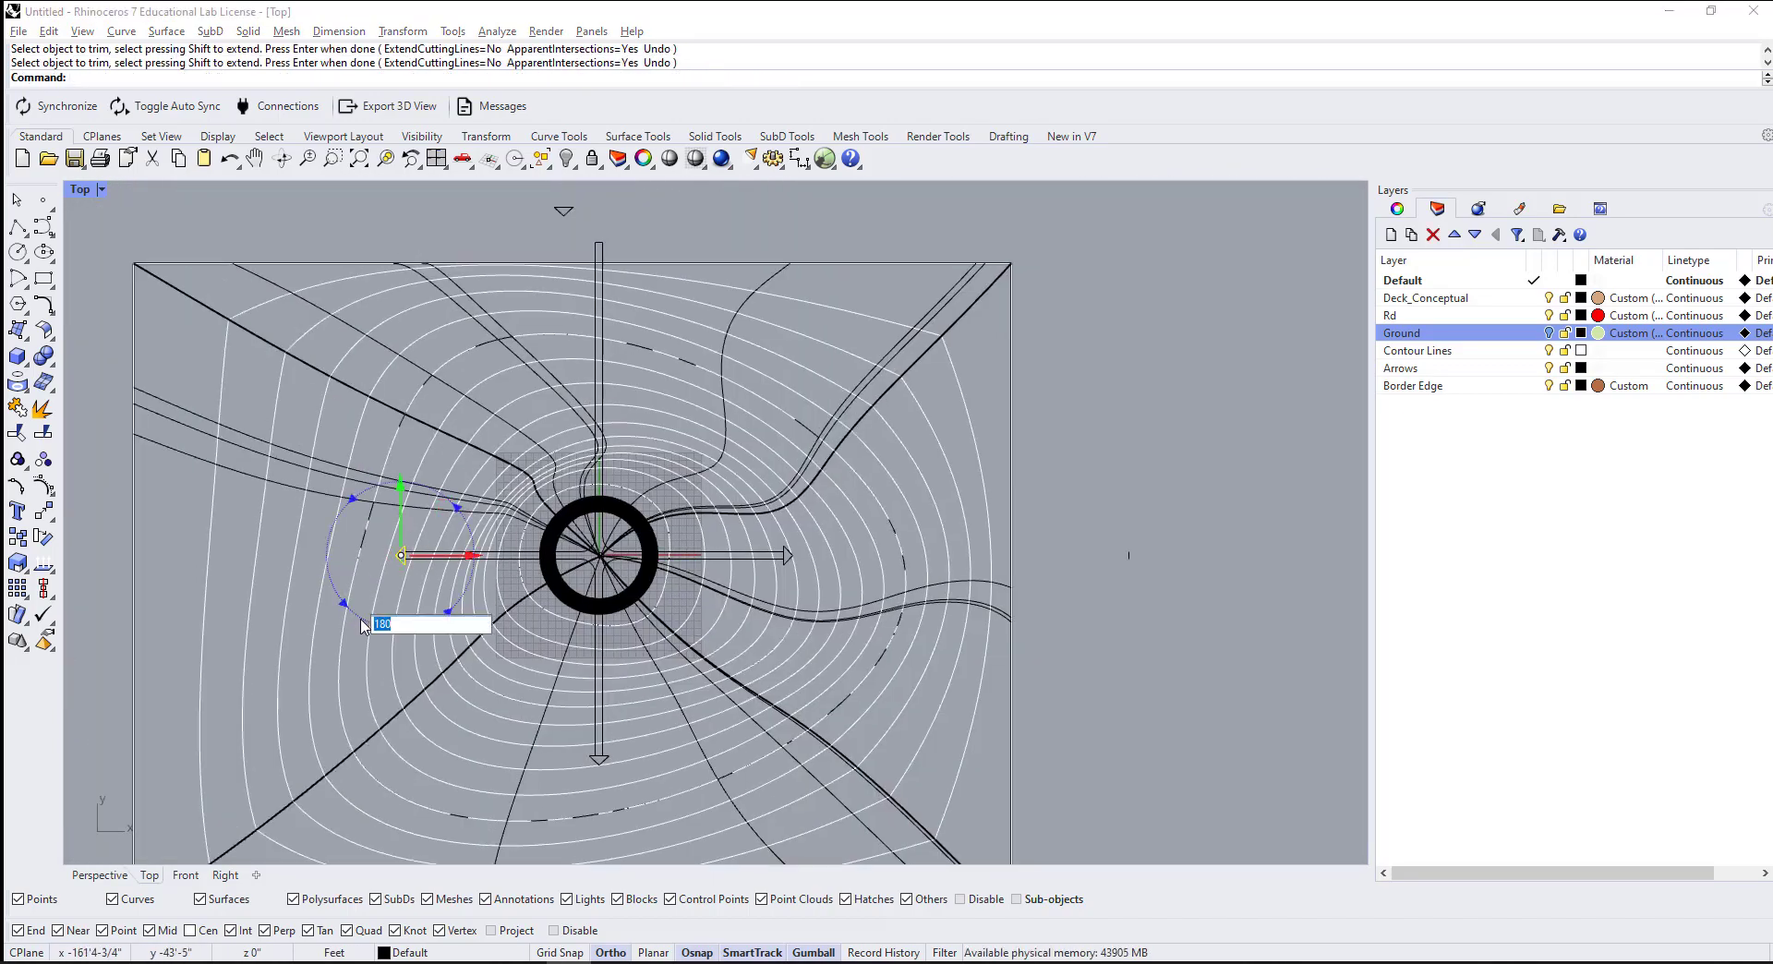
Step: Move a rotated copy of the arrowhead from its base midpoint onto the north arm, pointing north
{"action": "type", "text": "m"}
{"action": "key", "text": "Return"}
{"action": "scroll", "coordinate": [491, 546], "scroll_direction": "up", "scroll_amount": 3}
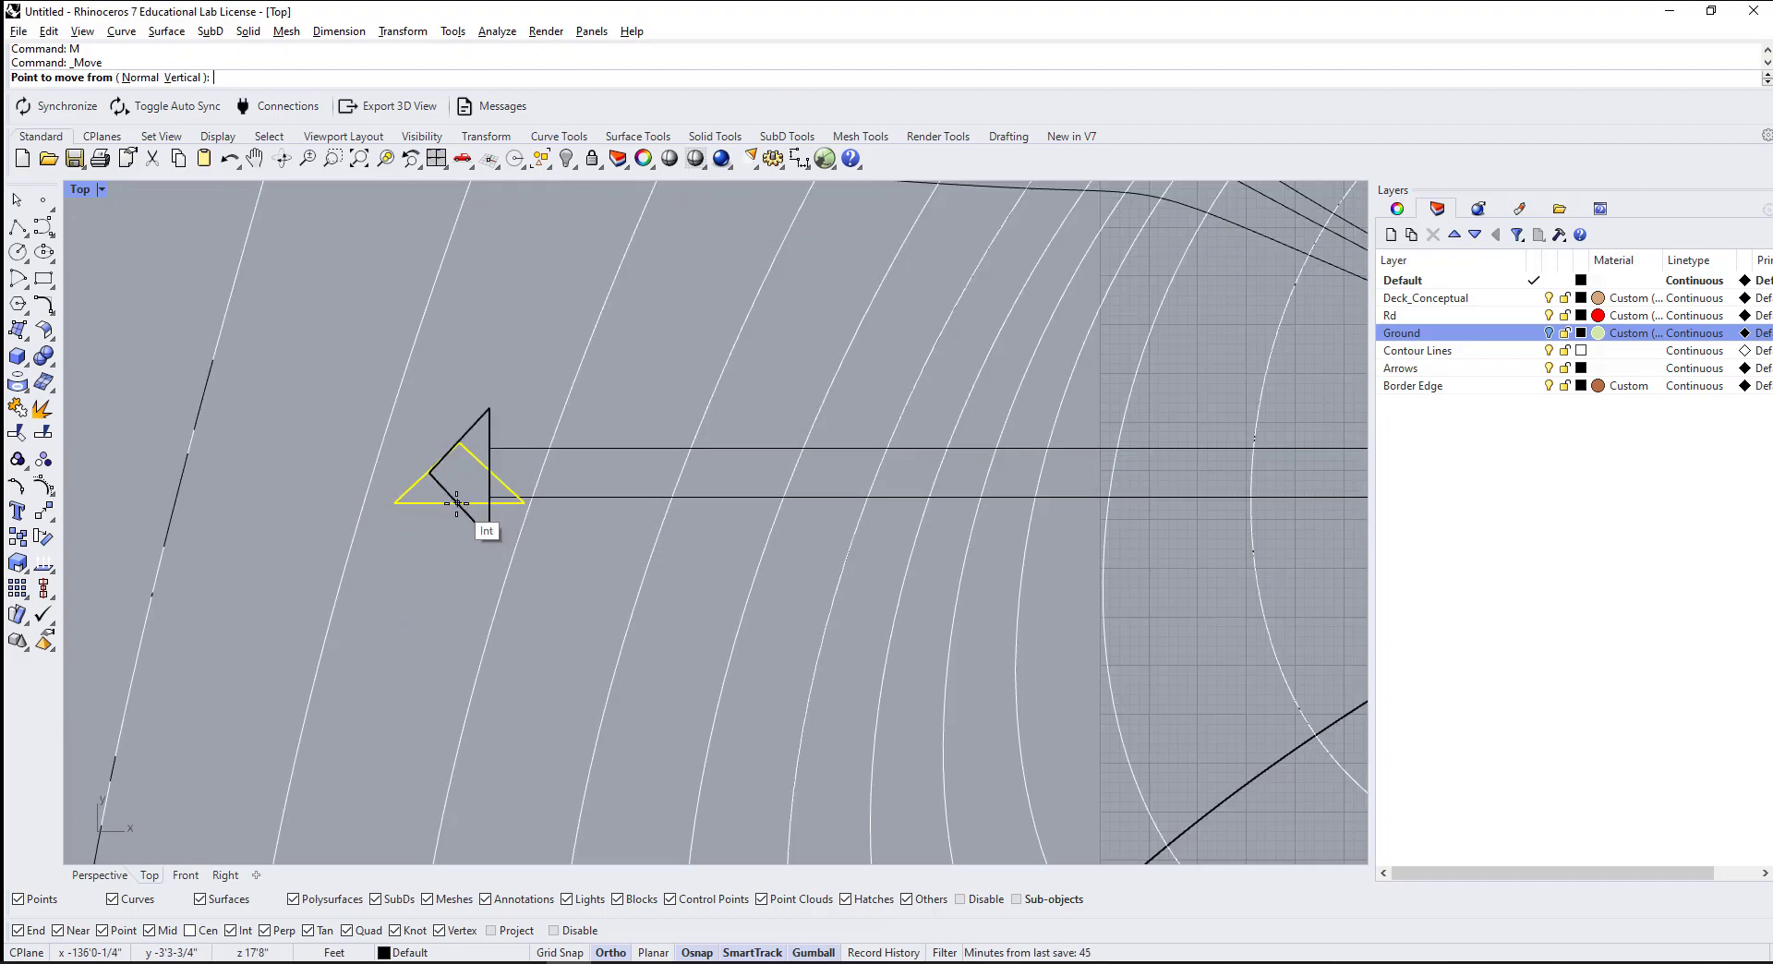
{"action": "left_click", "coordinate": [483, 522]}
{"action": "scroll", "coordinate": [475, 489], "scroll_direction": "down", "scroll_amount": 4}
{"action": "left_click", "coordinate": [476, 490]}
Step: Trim the north arm's lines at the base of its arrowhead
{"action": "type", "text": "tr"}
{"action": "key", "text": "Return"}
{"action": "scroll", "coordinate": [622, 641], "scroll_direction": "up", "scroll_amount": 6}
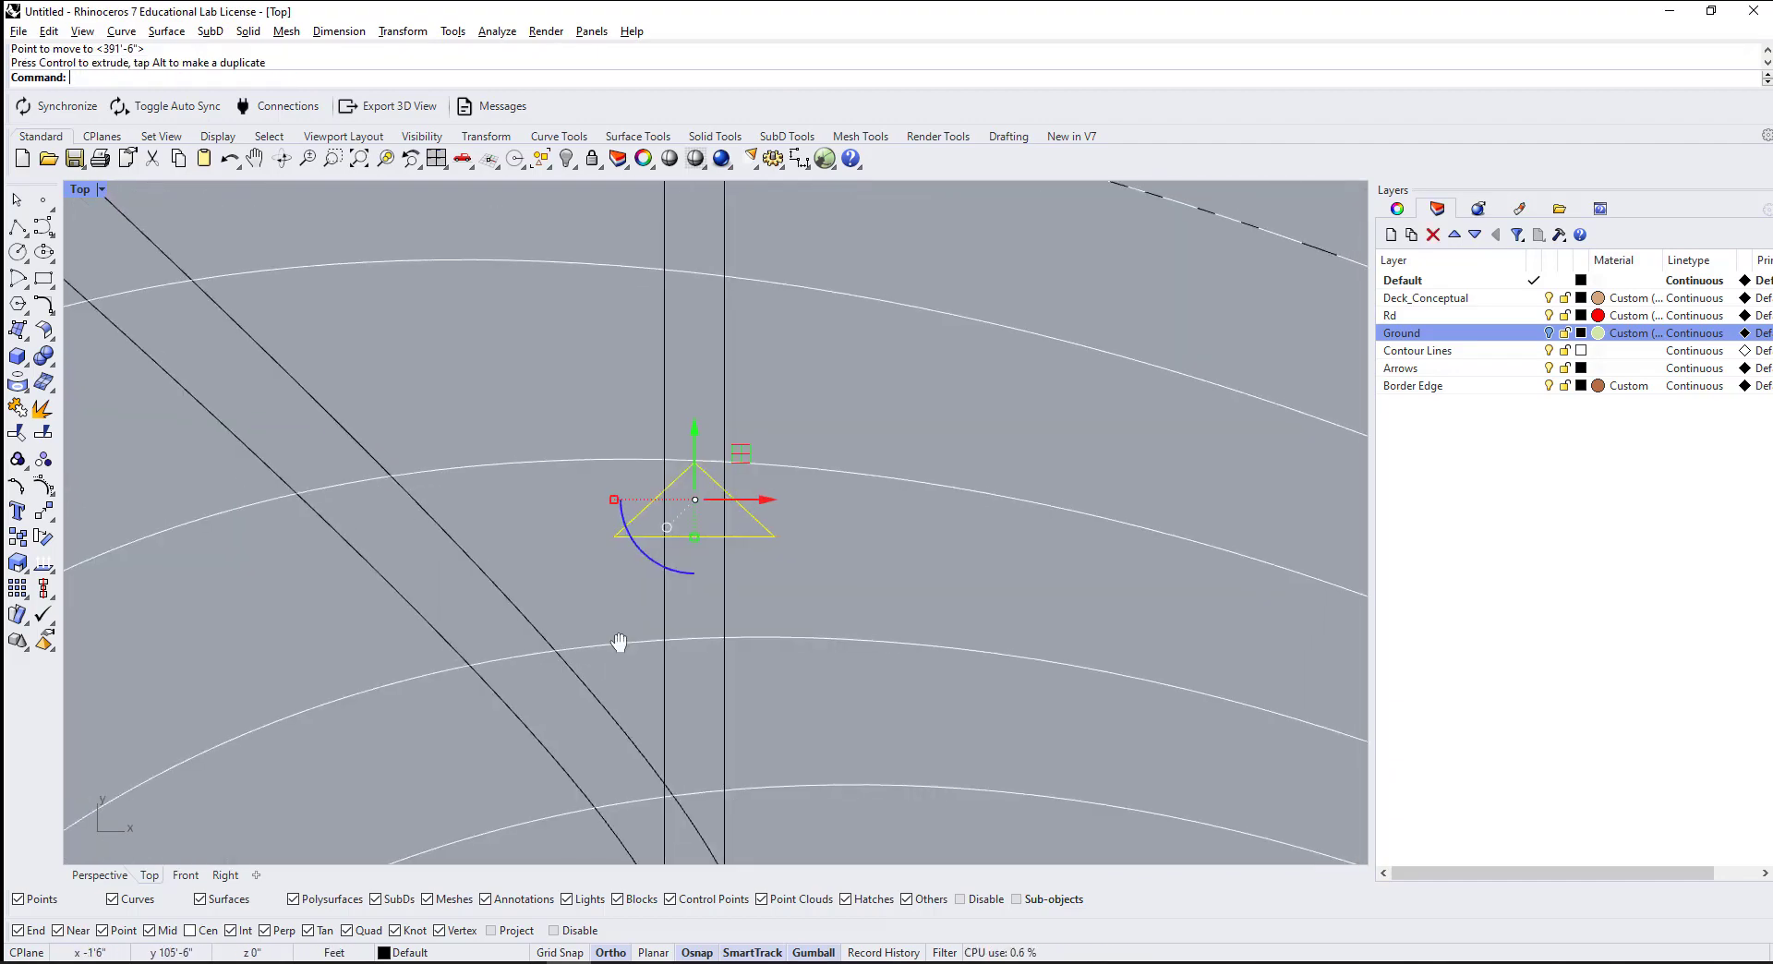
{"action": "key", "text": "Escape"}
{"action": "scroll", "coordinate": [720, 305], "scroll_direction": "down", "scroll_amount": 8}
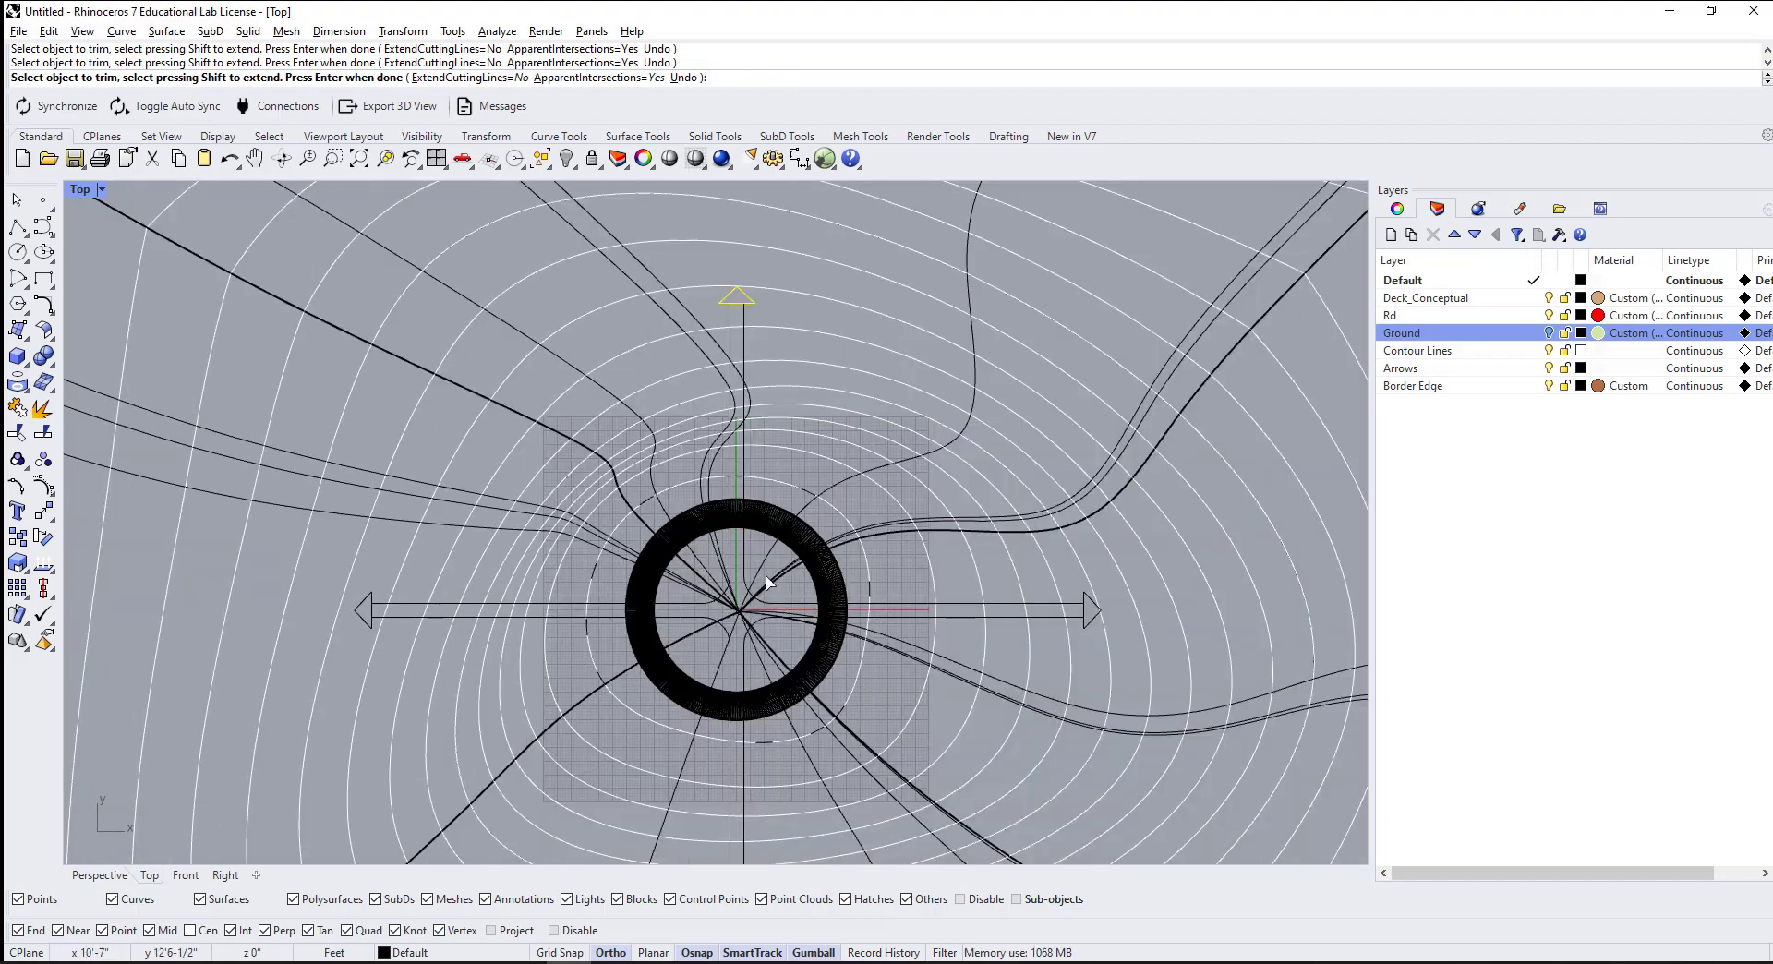
Step: Trim the base segment of the north arrowhead between the two shaft lines
{"action": "type", "text": "f"}
{"action": "key", "text": "Return"}
{"action": "scroll", "coordinate": [634, 363], "scroll_direction": "up", "scroll_amount": 5}
{"action": "key", "text": "Escape"}
{"action": "type", "text": "tr"}
{"action": "key", "text": "Return"}
{"action": "scroll", "coordinate": [673, 364], "scroll_direction": "down", "scroll_amount": 3}
{"action": "left_click", "coordinate": [673, 364]}
{"action": "key", "text": "Return"}
{"action": "scroll", "coordinate": [736, 384], "scroll_direction": "up", "scroll_amount": 4}
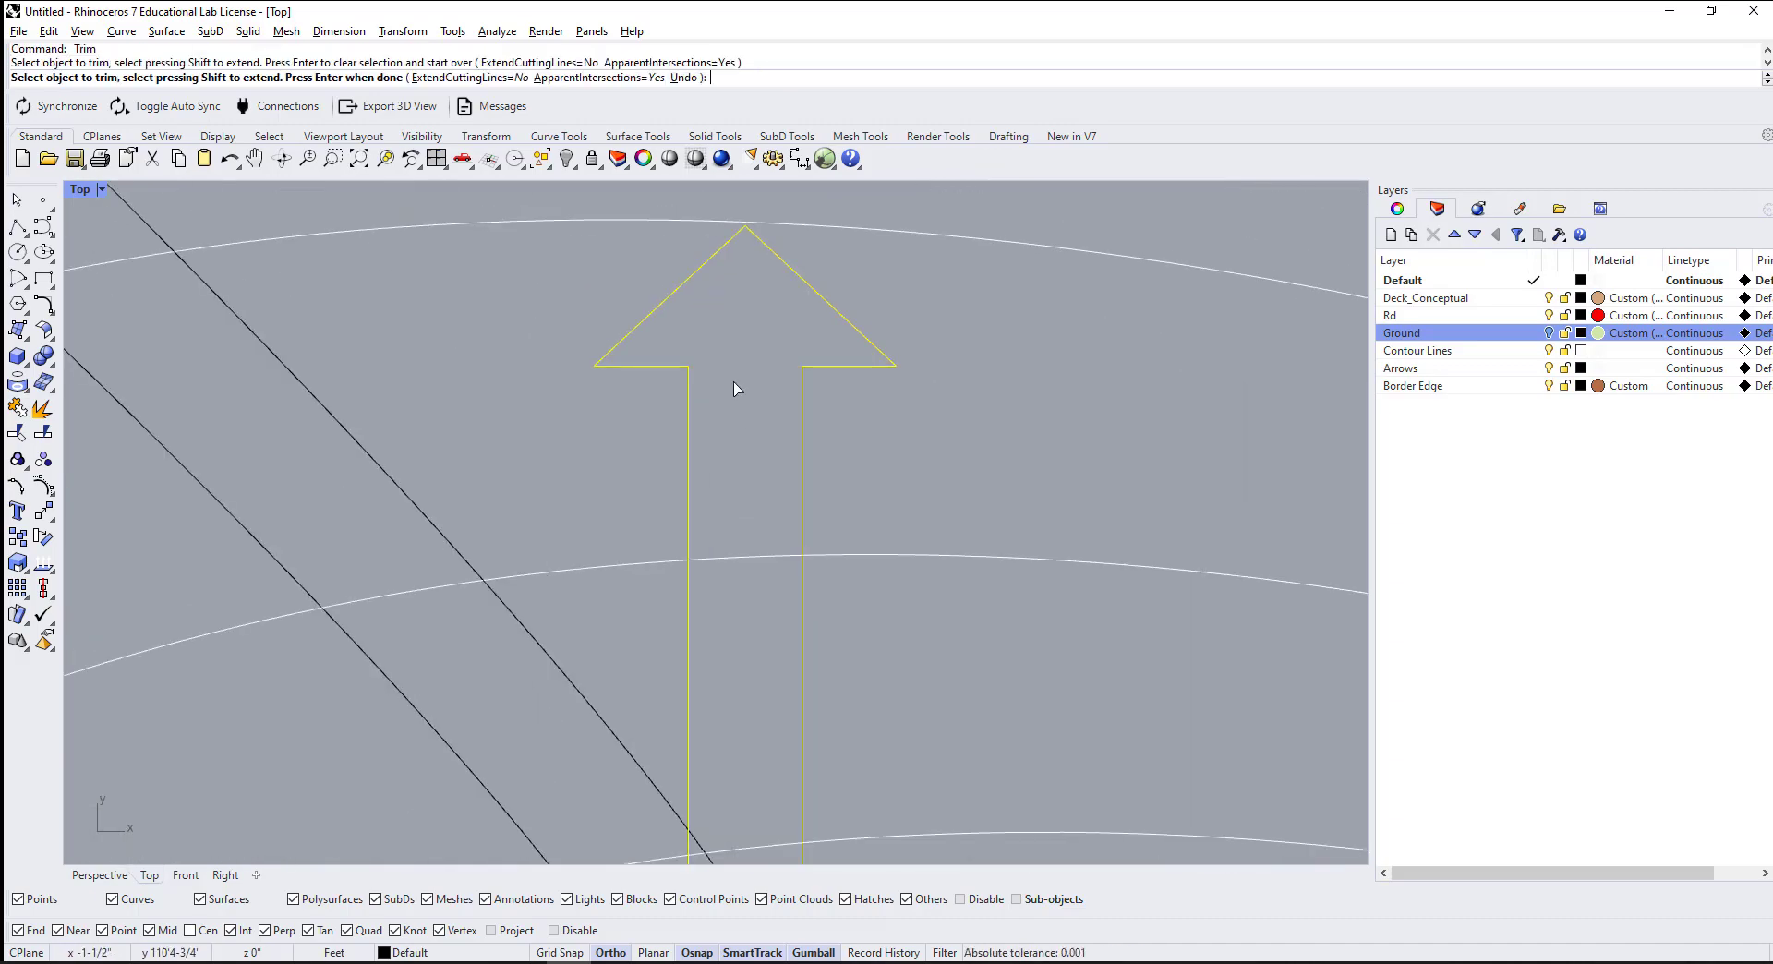
{"action": "key", "text": "Return"}
Step: Trim the base segments inside the shafts of the remaining arrowheads to leave open, continuous arrow outlines
{"action": "left_click", "coordinate": [1094, 587]}
{"action": "key", "text": "Return"}
{"action": "scroll", "coordinate": [1096, 586], "scroll_direction": "down", "scroll_amount": 6}
{"action": "scroll", "coordinate": [772, 546], "scroll_direction": "up", "scroll_amount": 5}
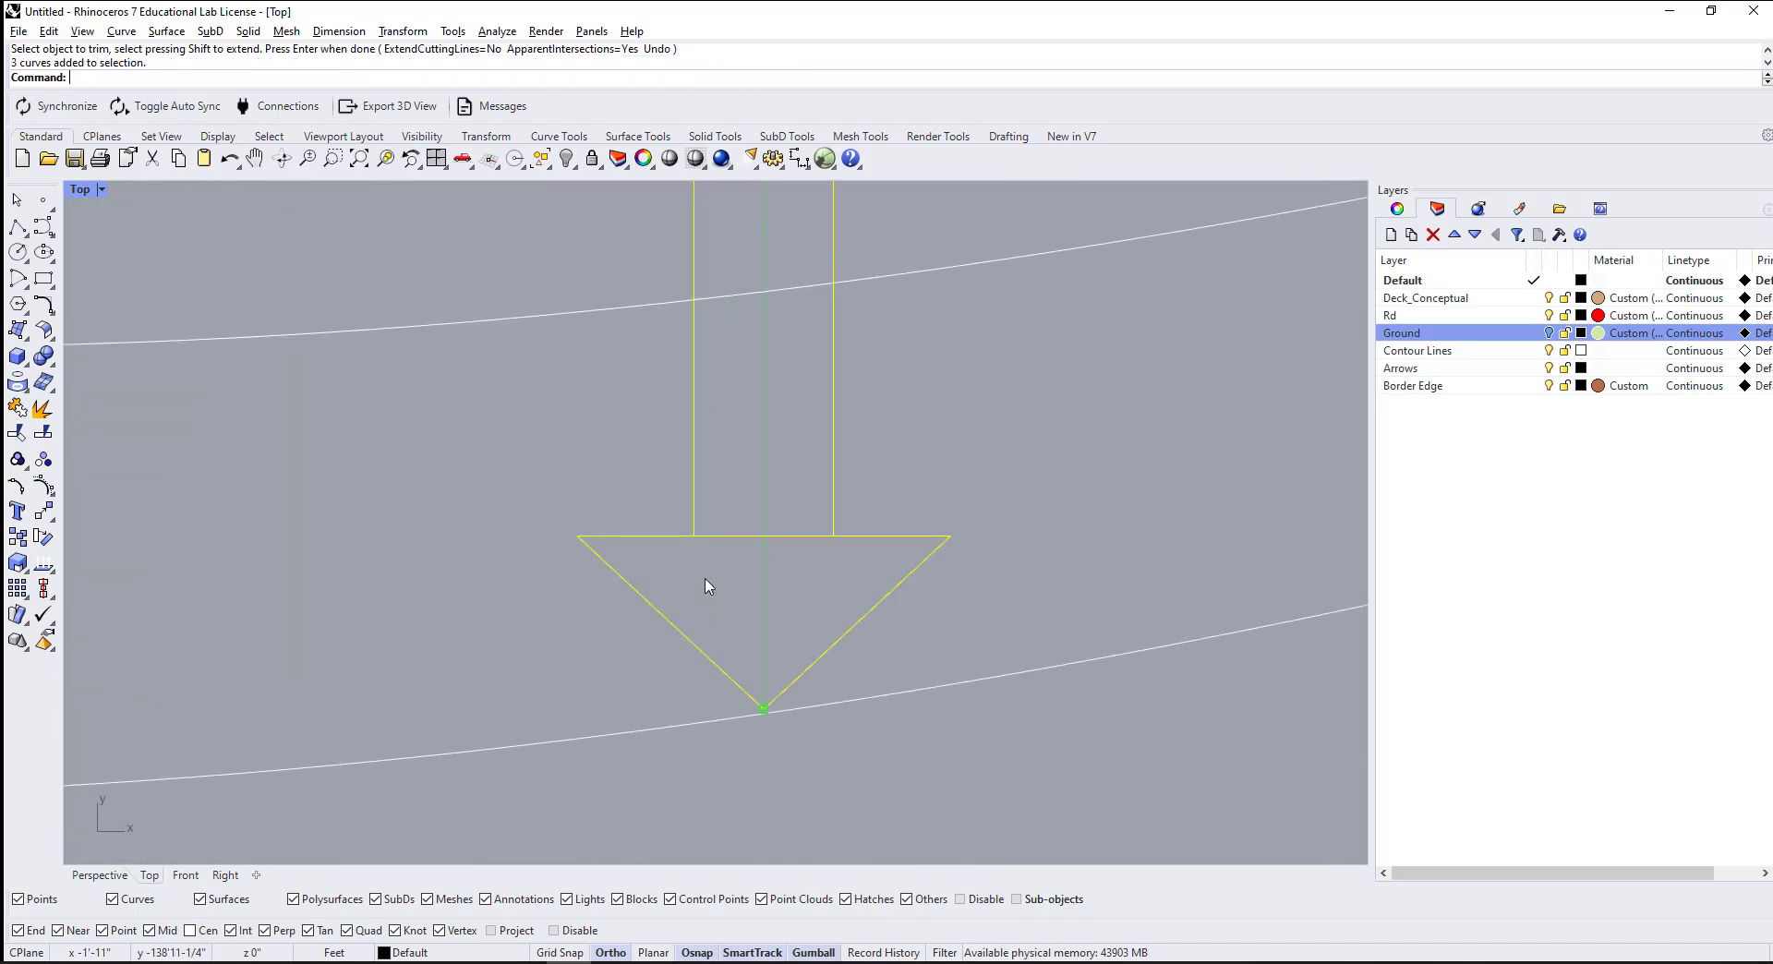
{"action": "scroll", "coordinate": [708, 586], "scroll_direction": "down", "scroll_amount": 2}
{"action": "scroll", "coordinate": [767, 599], "scroll_direction": "up", "scroll_amount": 3}
{"action": "key", "text": "Return"}
{"action": "scroll", "coordinate": [646, 517], "scroll_direction": "down", "scroll_amount": 6}
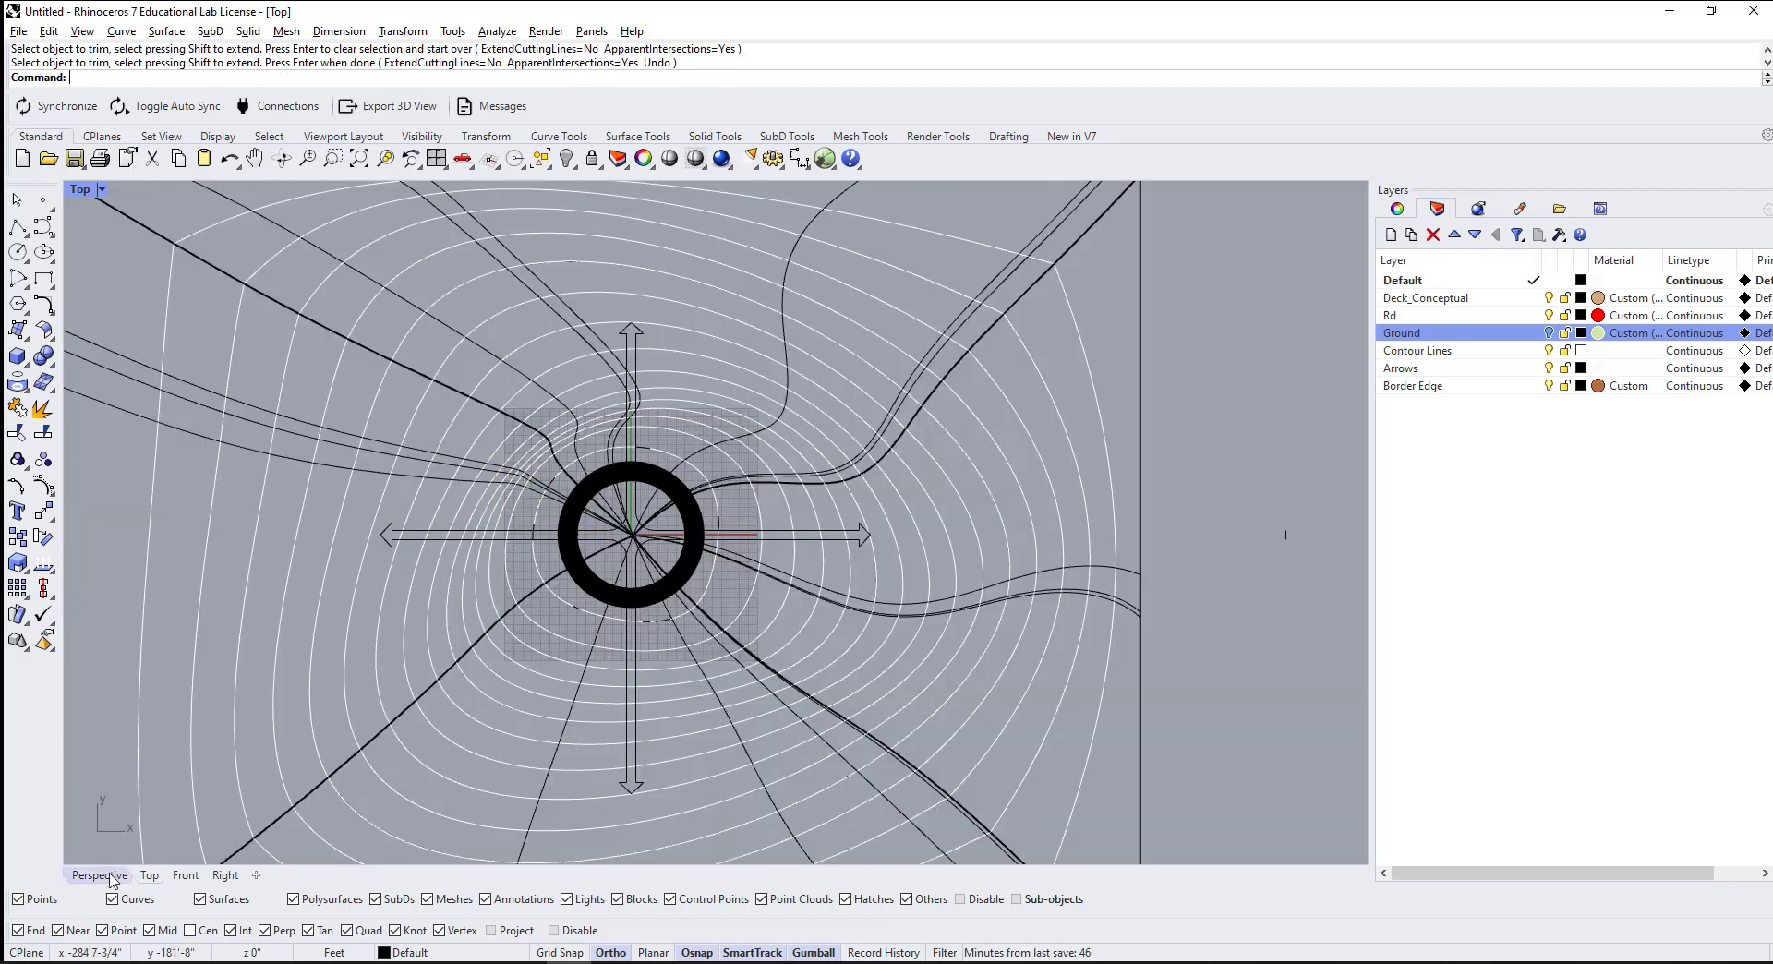
Step: Show the hidden objects in the Perspective view and turn off the Rd layer
{"action": "left_click", "coordinate": [100, 874]}
{"action": "key", "text": "ctrl+alt+h"}
{"action": "scroll", "coordinate": [653, 455], "scroll_direction": "up", "scroll_amount": 4}
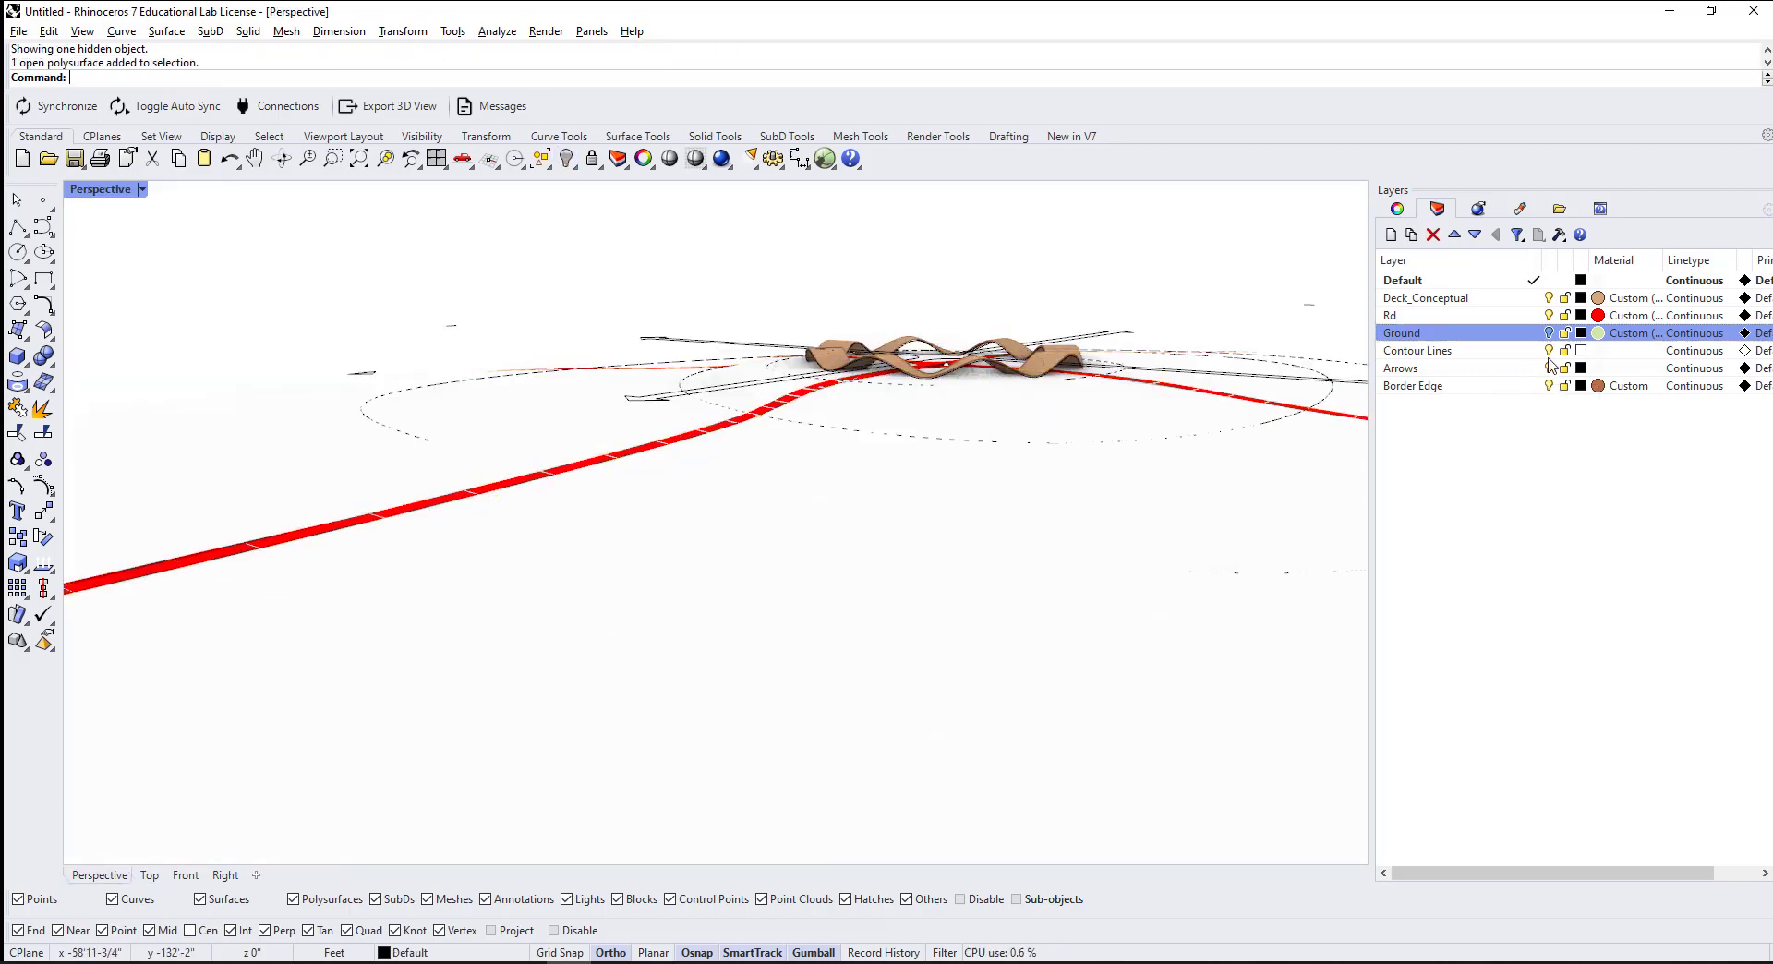
{"action": "scroll", "coordinate": [741, 442], "scroll_direction": "up", "scroll_amount": 2}
{"action": "left_click", "coordinate": [1549, 315]}
{"action": "right_click_drag", "start_coordinate": [601, 336], "coordinate": [598, 462]}
{"action": "left_click", "coordinate": [1434, 372]}
{"action": "right_click", "coordinate": [1433, 371]}
{"action": "left_click", "coordinate": [1505, 659]}
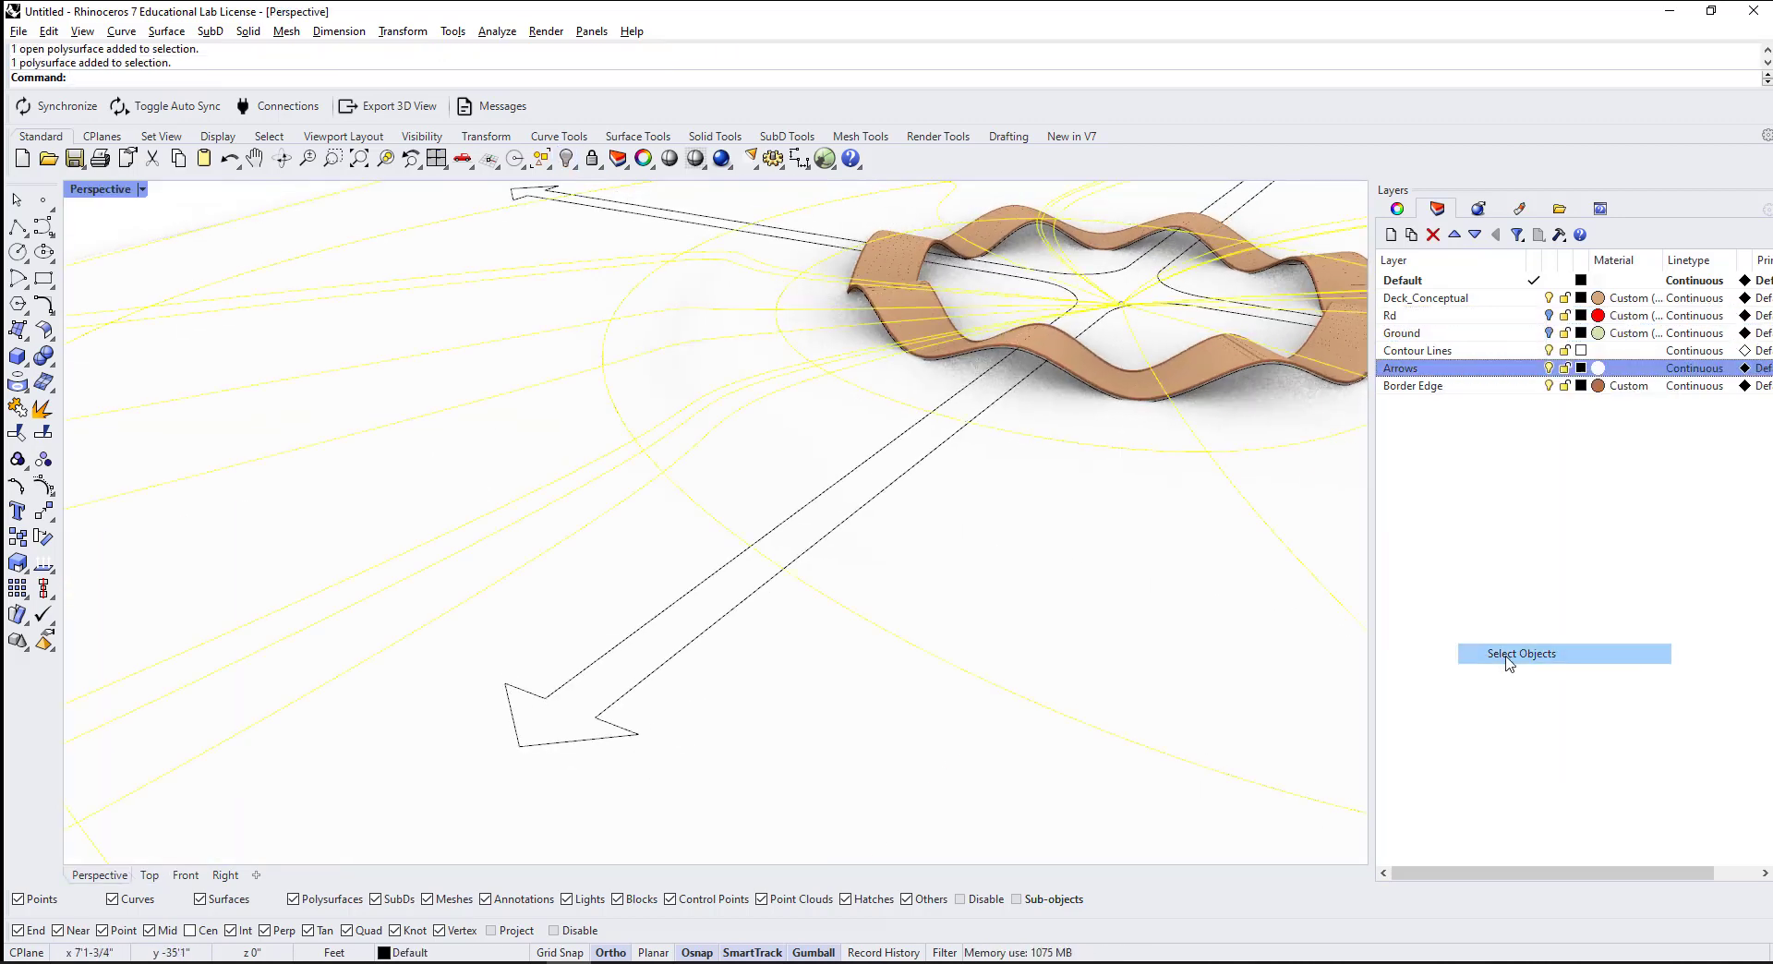
{"action": "left_click", "coordinate": [148, 875]}
{"action": "right_click_drag", "start_coordinate": [933, 564], "coordinate": [951, 602]}
{"action": "key", "text": "Escape"}
{"action": "scroll", "coordinate": [866, 591], "scroll_direction": "up", "scroll_amount": 12}
{"action": "left_click_drag", "start_coordinate": [598, 573], "coordinate": [554, 444]}
{"action": "scroll", "coordinate": [730, 443], "scroll_direction": "down", "scroll_amount": 2}
{"action": "left_click_drag", "start_coordinate": [767, 388], "coordinate": [724, 424], "text": "shift"}
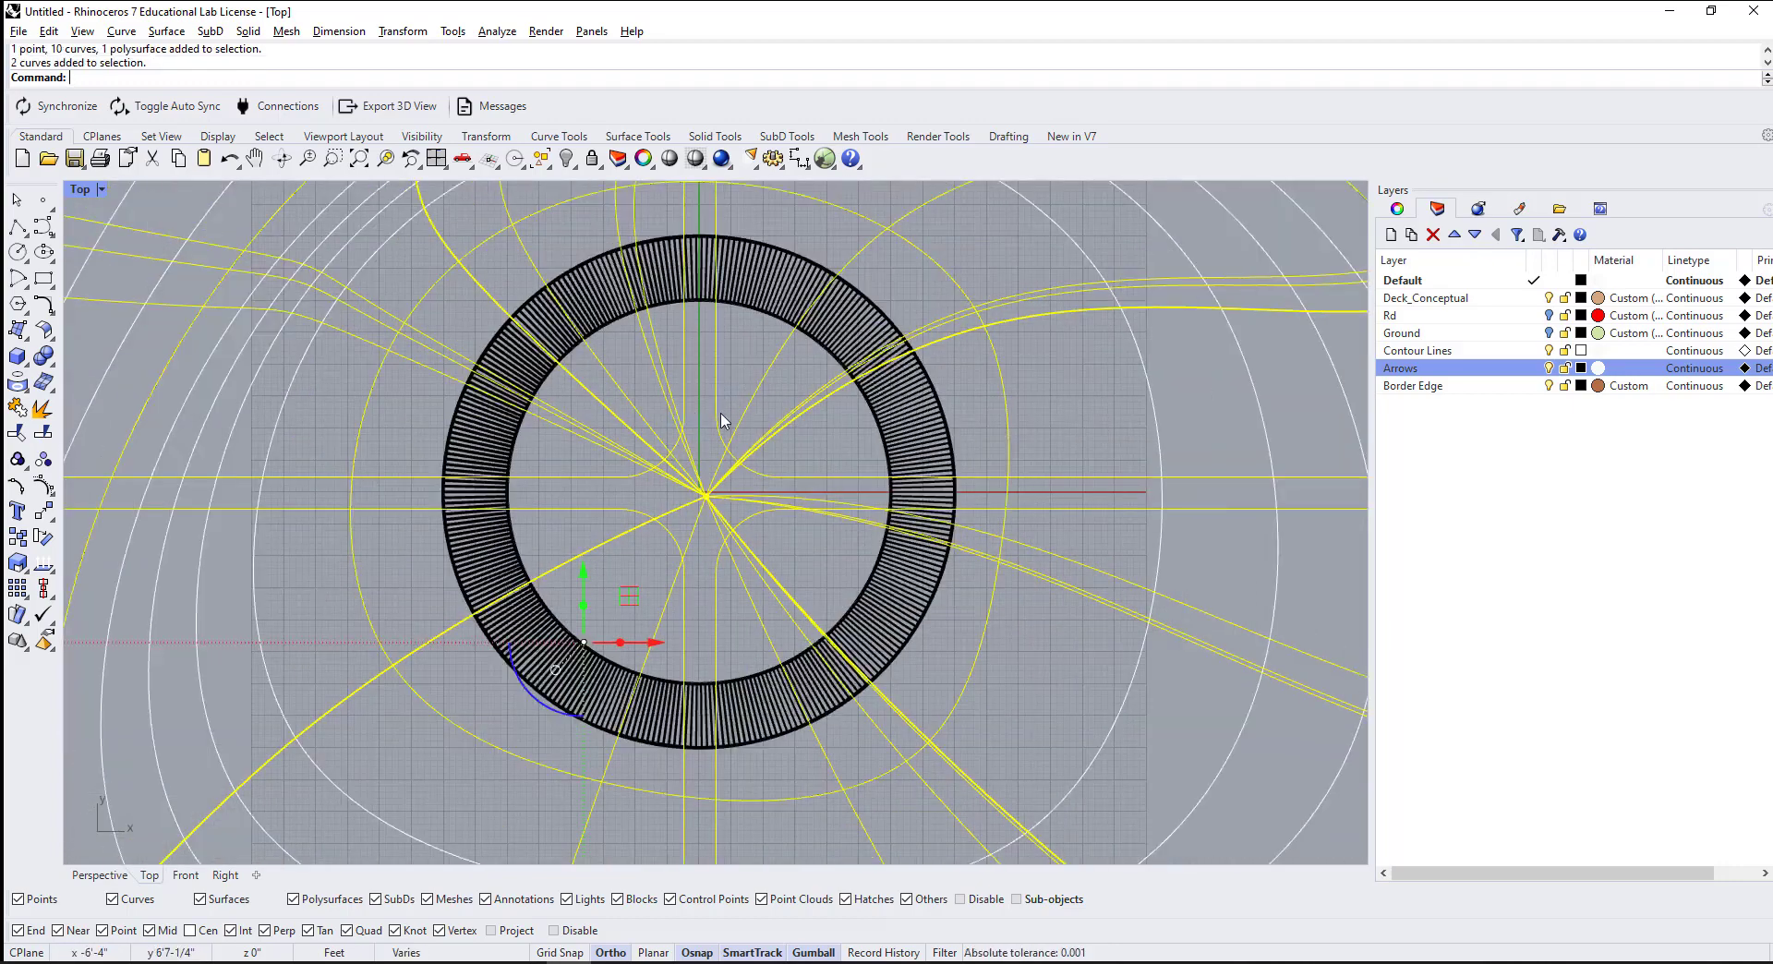
{"action": "right_click_drag", "start_coordinate": [724, 424], "coordinate": [702, 859]}
{"action": "left_click_drag", "start_coordinate": [748, 341], "coordinate": [665, 453], "text": "shift"}
{"action": "key", "text": "Escape"}
Step: With the Contour Lines layer turned off, join all segments of the four-way arrow outline into one closed curve
{"action": "scroll", "coordinate": [695, 438], "scroll_direction": "down", "scroll_amount": 5}
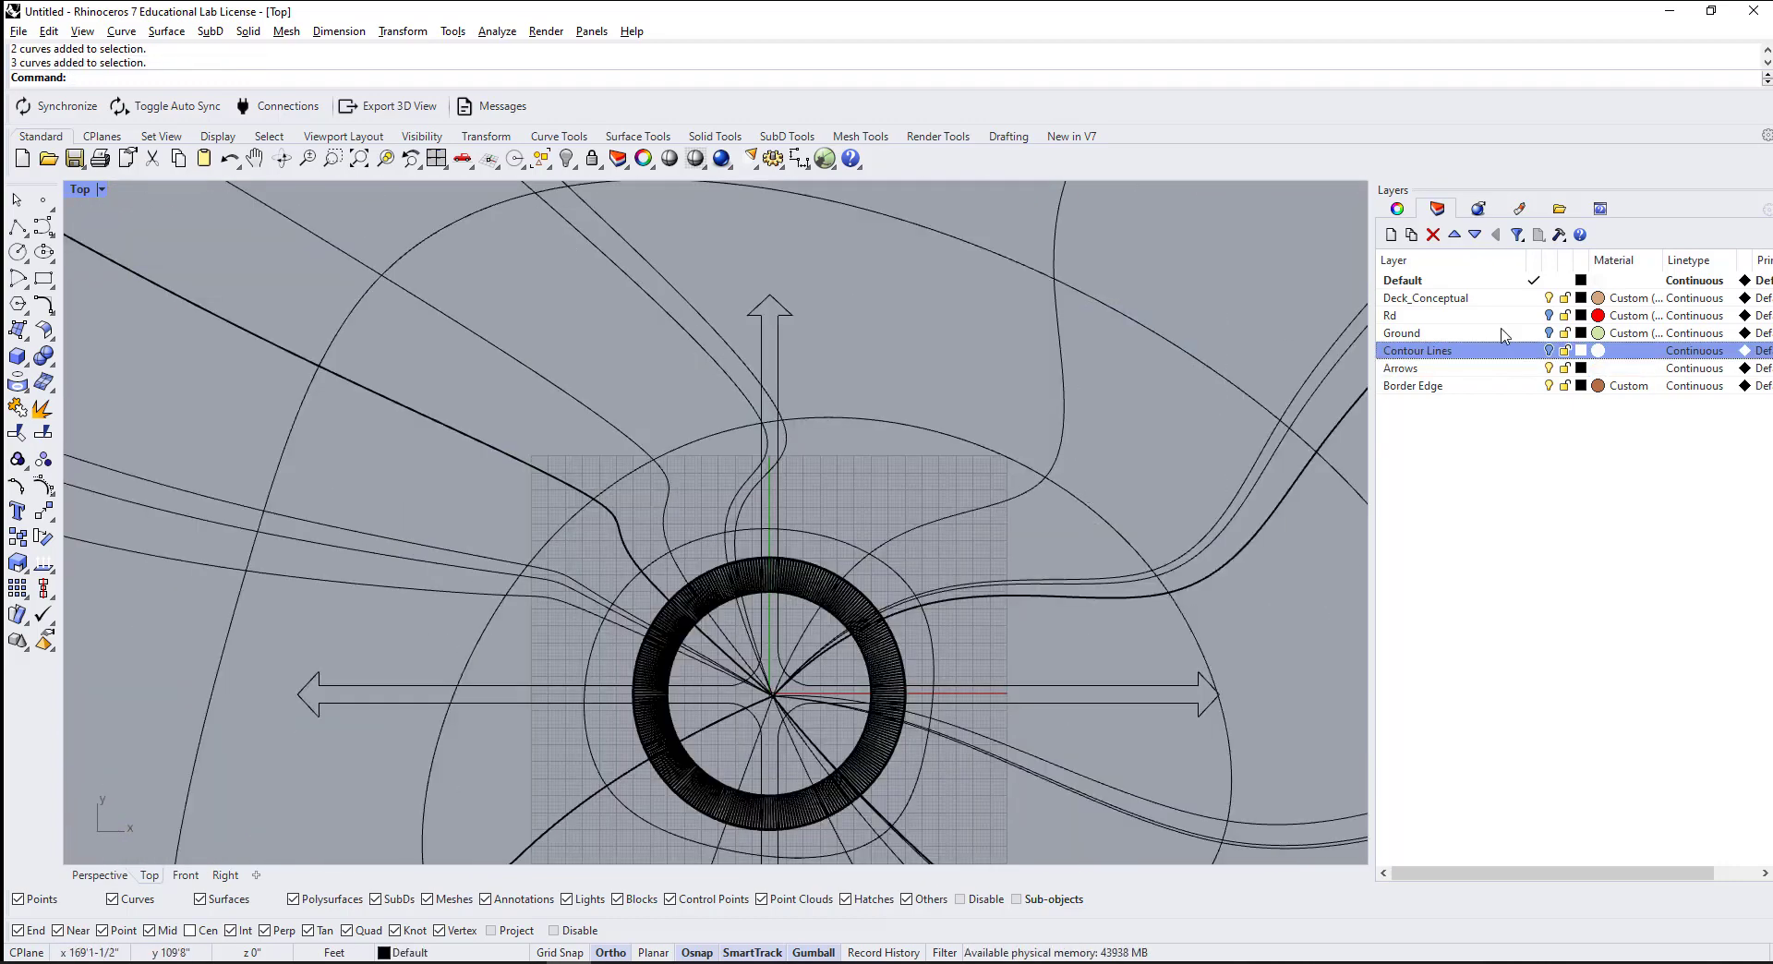
{"action": "right_click_drag", "start_coordinate": [933, 812], "coordinate": [637, 628]}
{"action": "left_click", "coordinate": [646, 503]}
{"action": "left_click", "coordinate": [647, 523], "text": "shift"}
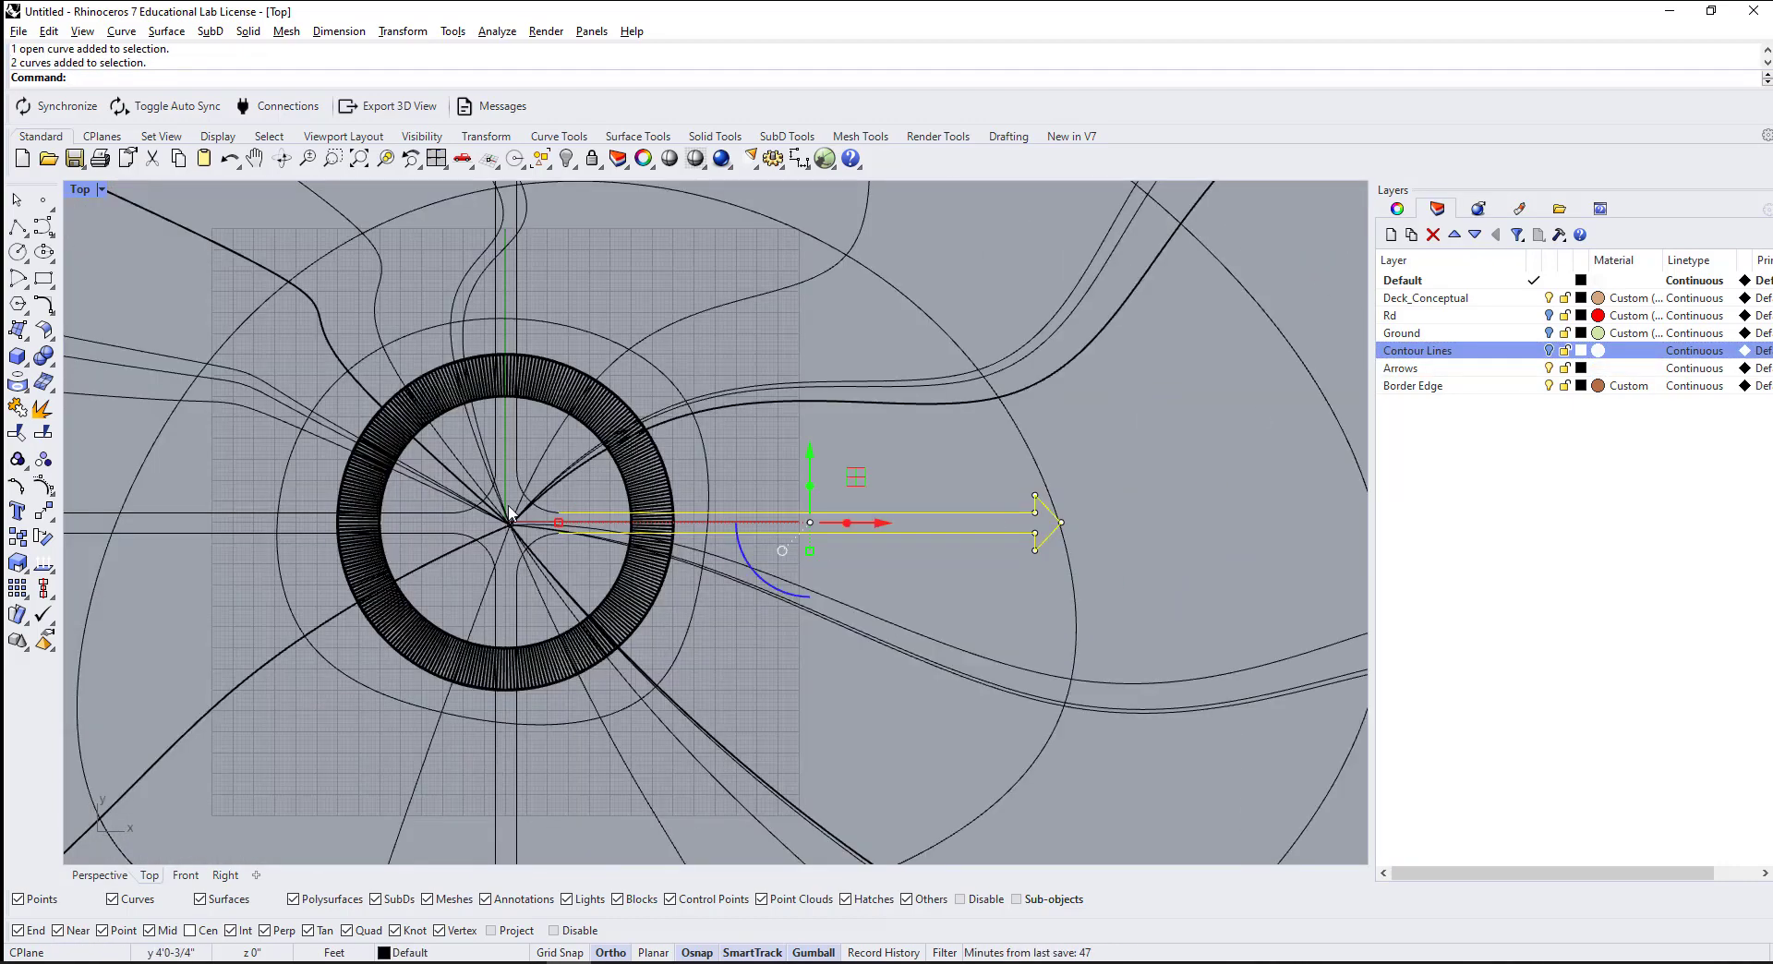
{"action": "scroll", "coordinate": [518, 495], "scroll_direction": "up", "scroll_amount": 8}
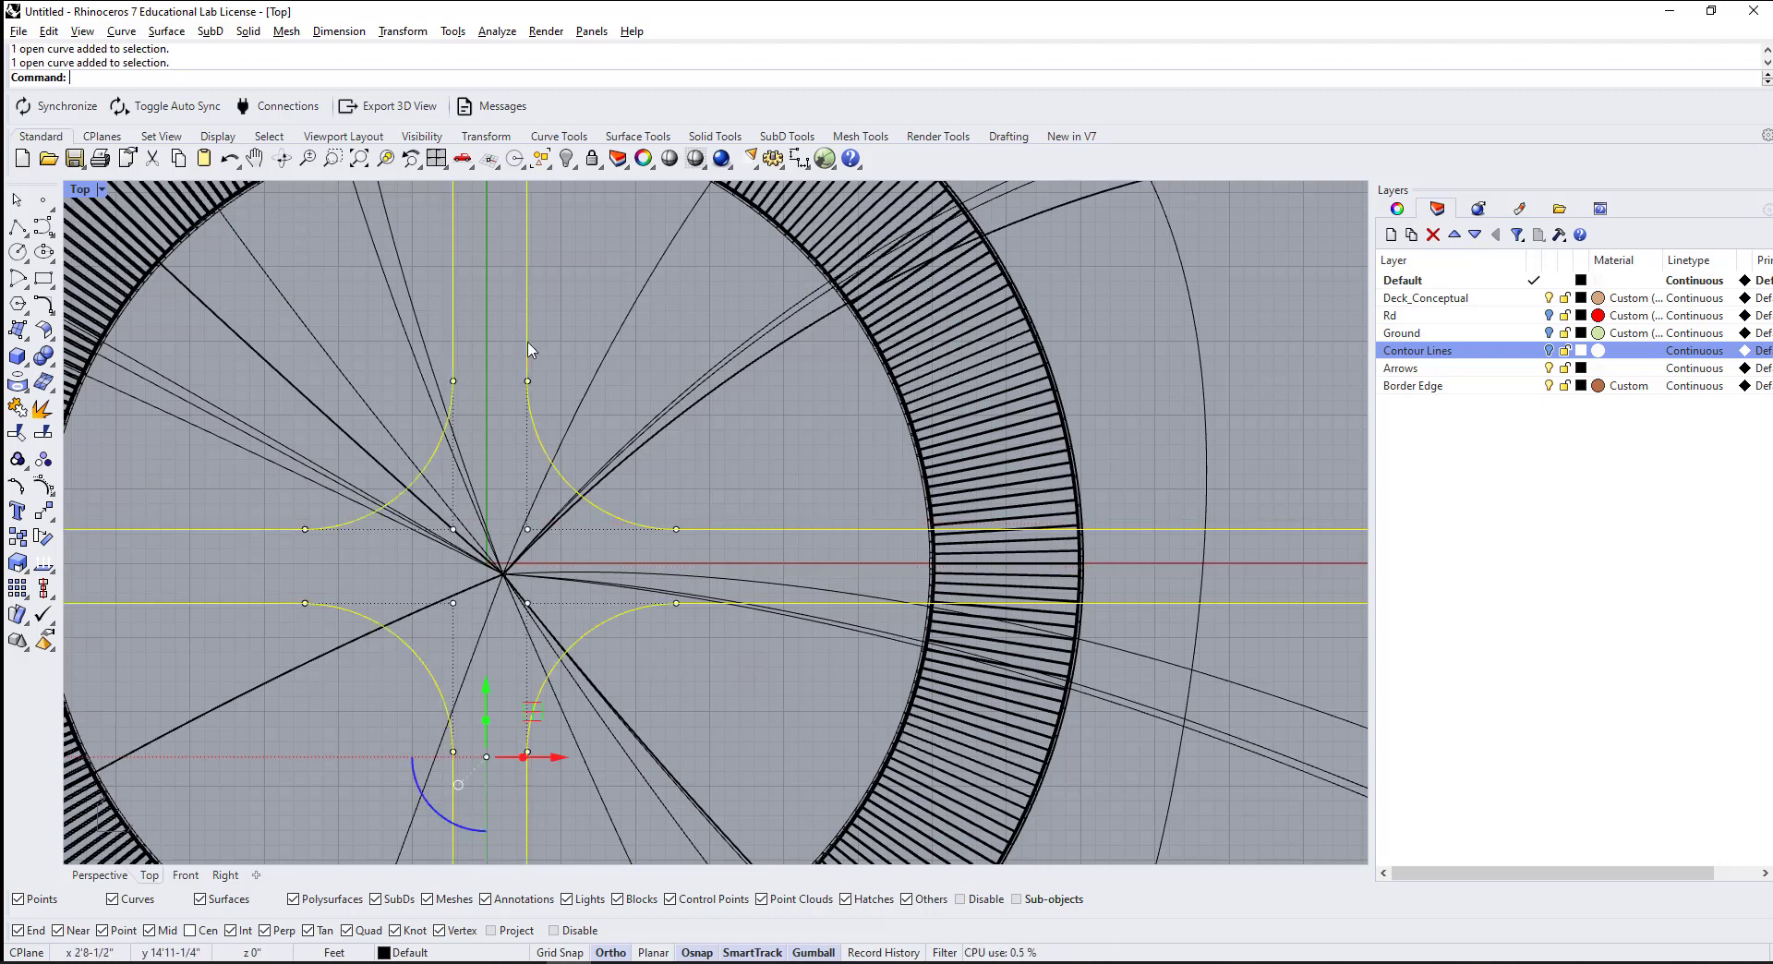
{"action": "scroll", "coordinate": [828, 701], "scroll_direction": "down", "scroll_amount": 2}
{"action": "scroll", "coordinate": [653, 332], "scroll_direction": "down", "scroll_amount": 5}
{"action": "scroll", "coordinate": [641, 256], "scroll_direction": "up", "scroll_amount": 6}
{"action": "key", "text": "ctrl+j"}
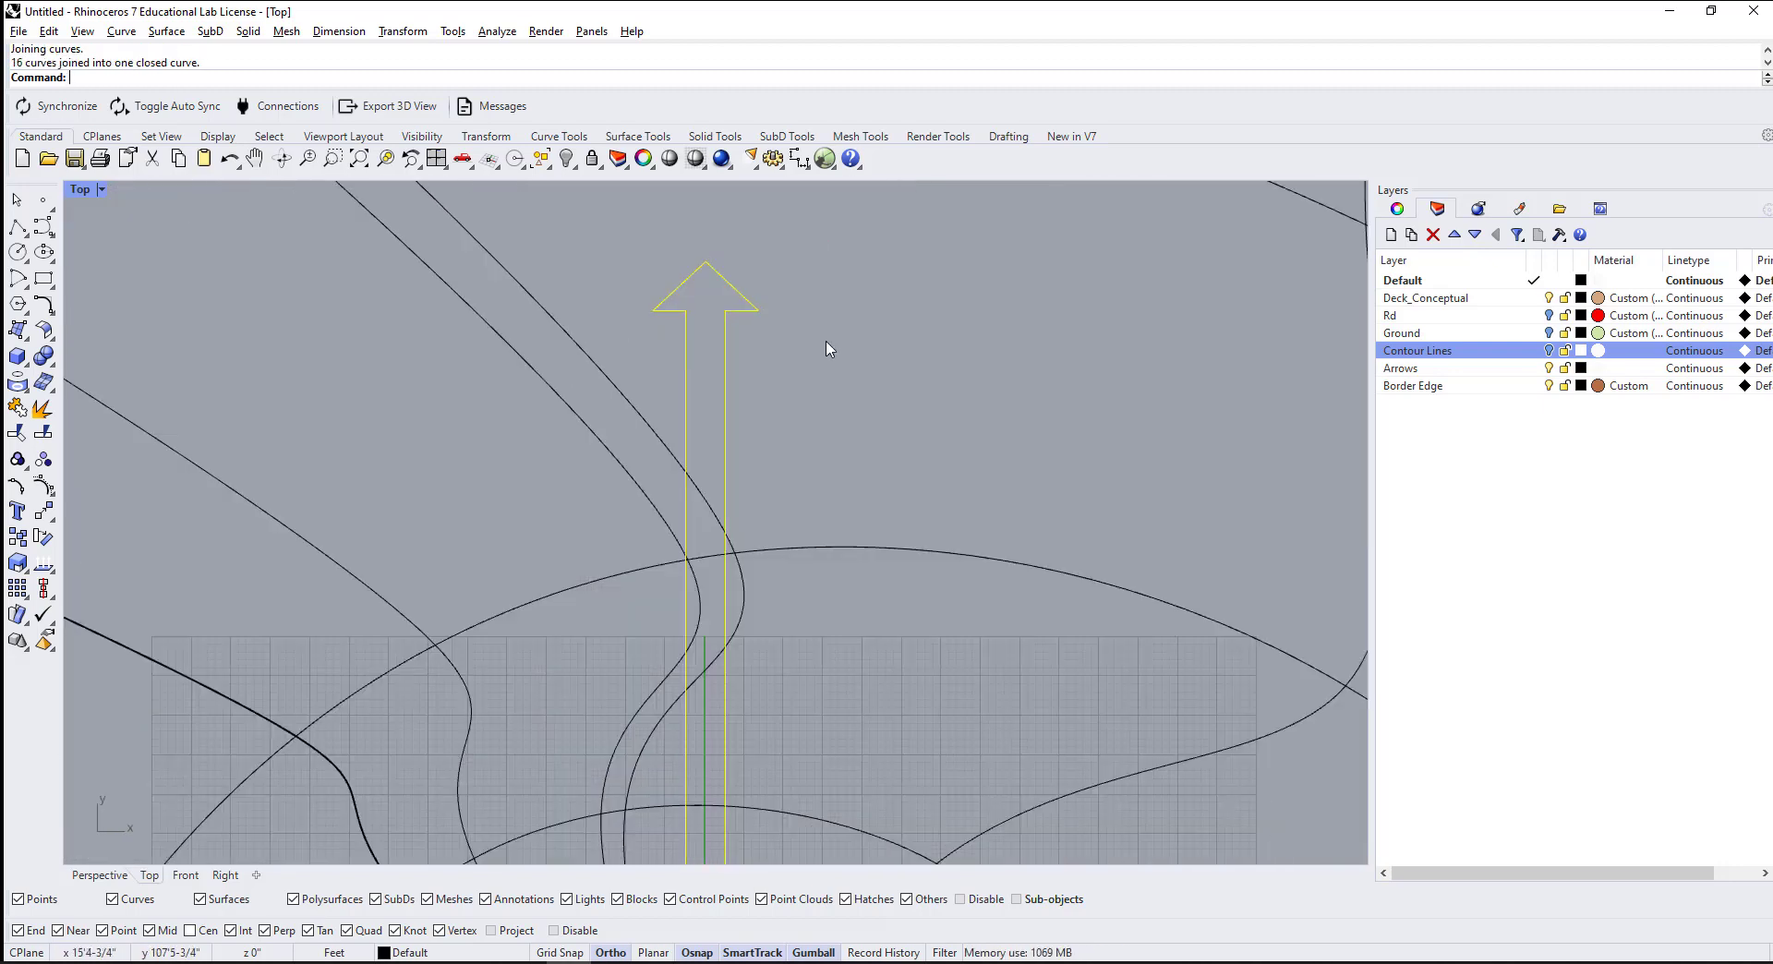
Step: Trim the Arrows terrain surface with the closed outline, keeping only the four-way arrow shape
{"action": "scroll", "coordinate": [1080, 494], "scroll_direction": "down", "scroll_amount": 4}
{"action": "scroll", "coordinate": [1048, 524], "scroll_direction": "up", "scroll_amount": 2}
{"action": "type", "text": "trim"}
{"action": "key", "text": "Return"}
{"action": "left_click", "coordinate": [100, 875]}
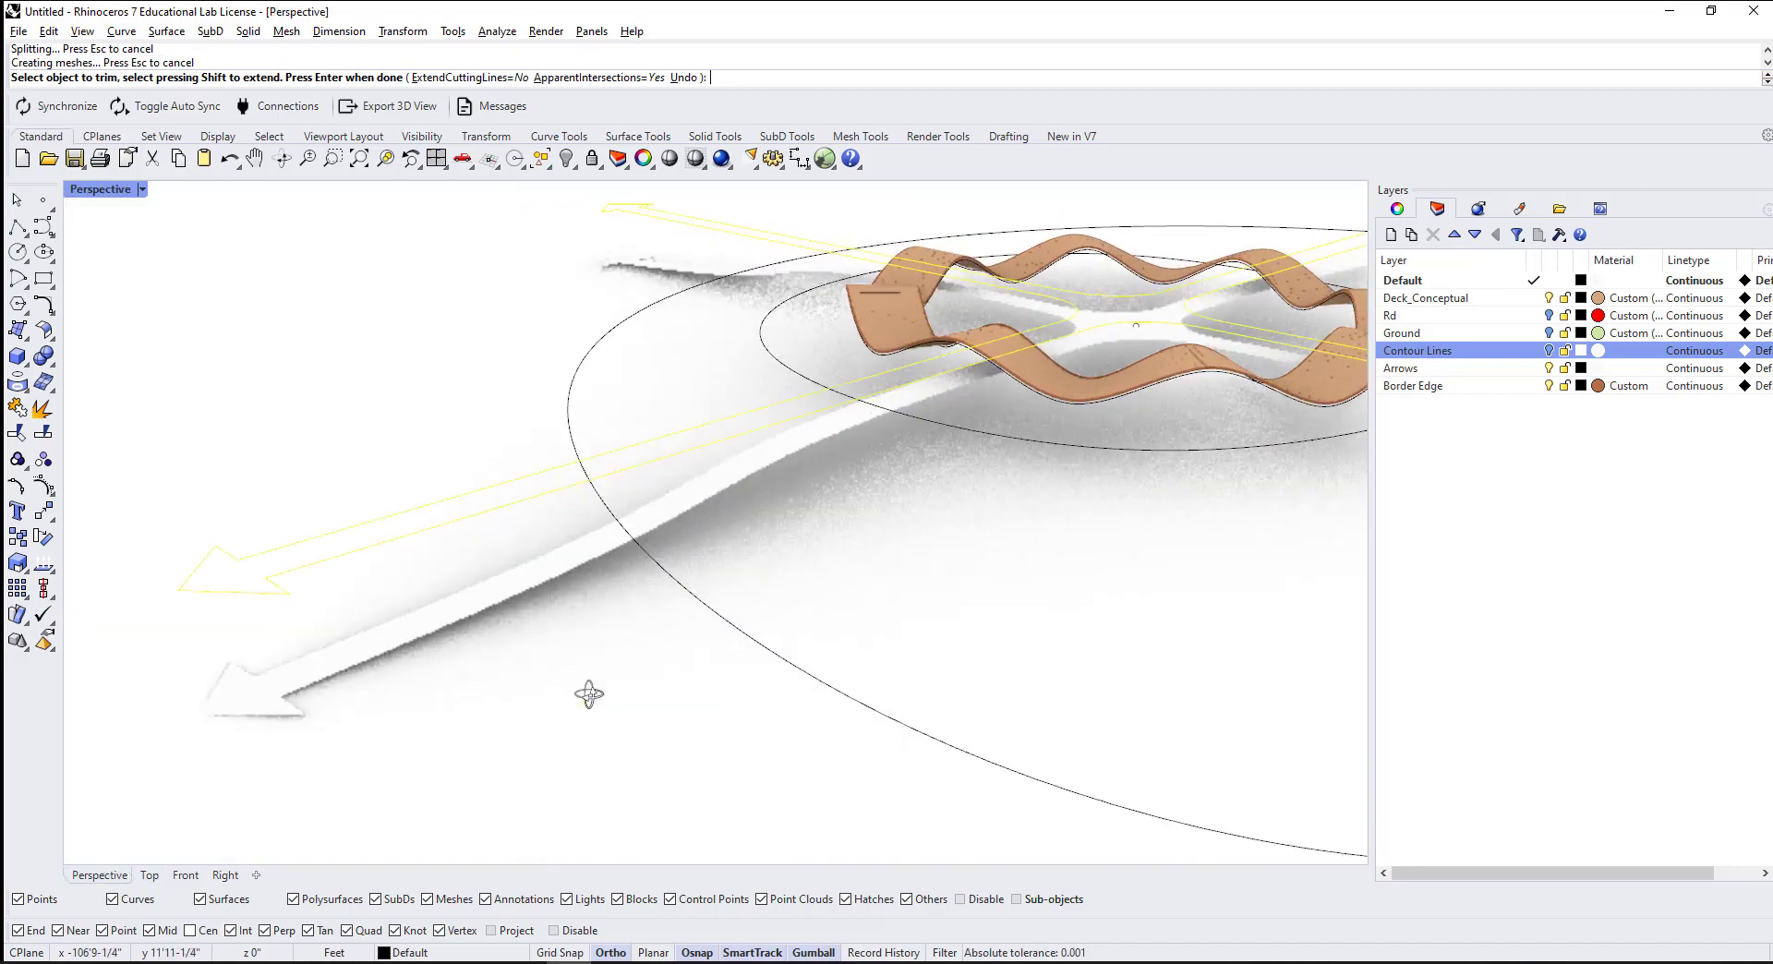
{"action": "scroll", "coordinate": [590, 696], "scroll_direction": "down", "scroll_amount": 5}
{"action": "key", "text": "Return"}
Step: Raise the trimmed four-way arrow surface vertically
{"action": "scroll", "coordinate": [701, 591], "scroll_direction": "up", "scroll_amount": 4}
{"action": "left_click", "coordinate": [785, 462]}
{"action": "left_click_drag", "start_coordinate": [1092, 382], "coordinate": [1097, 319]}
{"action": "scroll", "coordinate": [1203, 294], "scroll_direction": "down", "scroll_amount": 5}
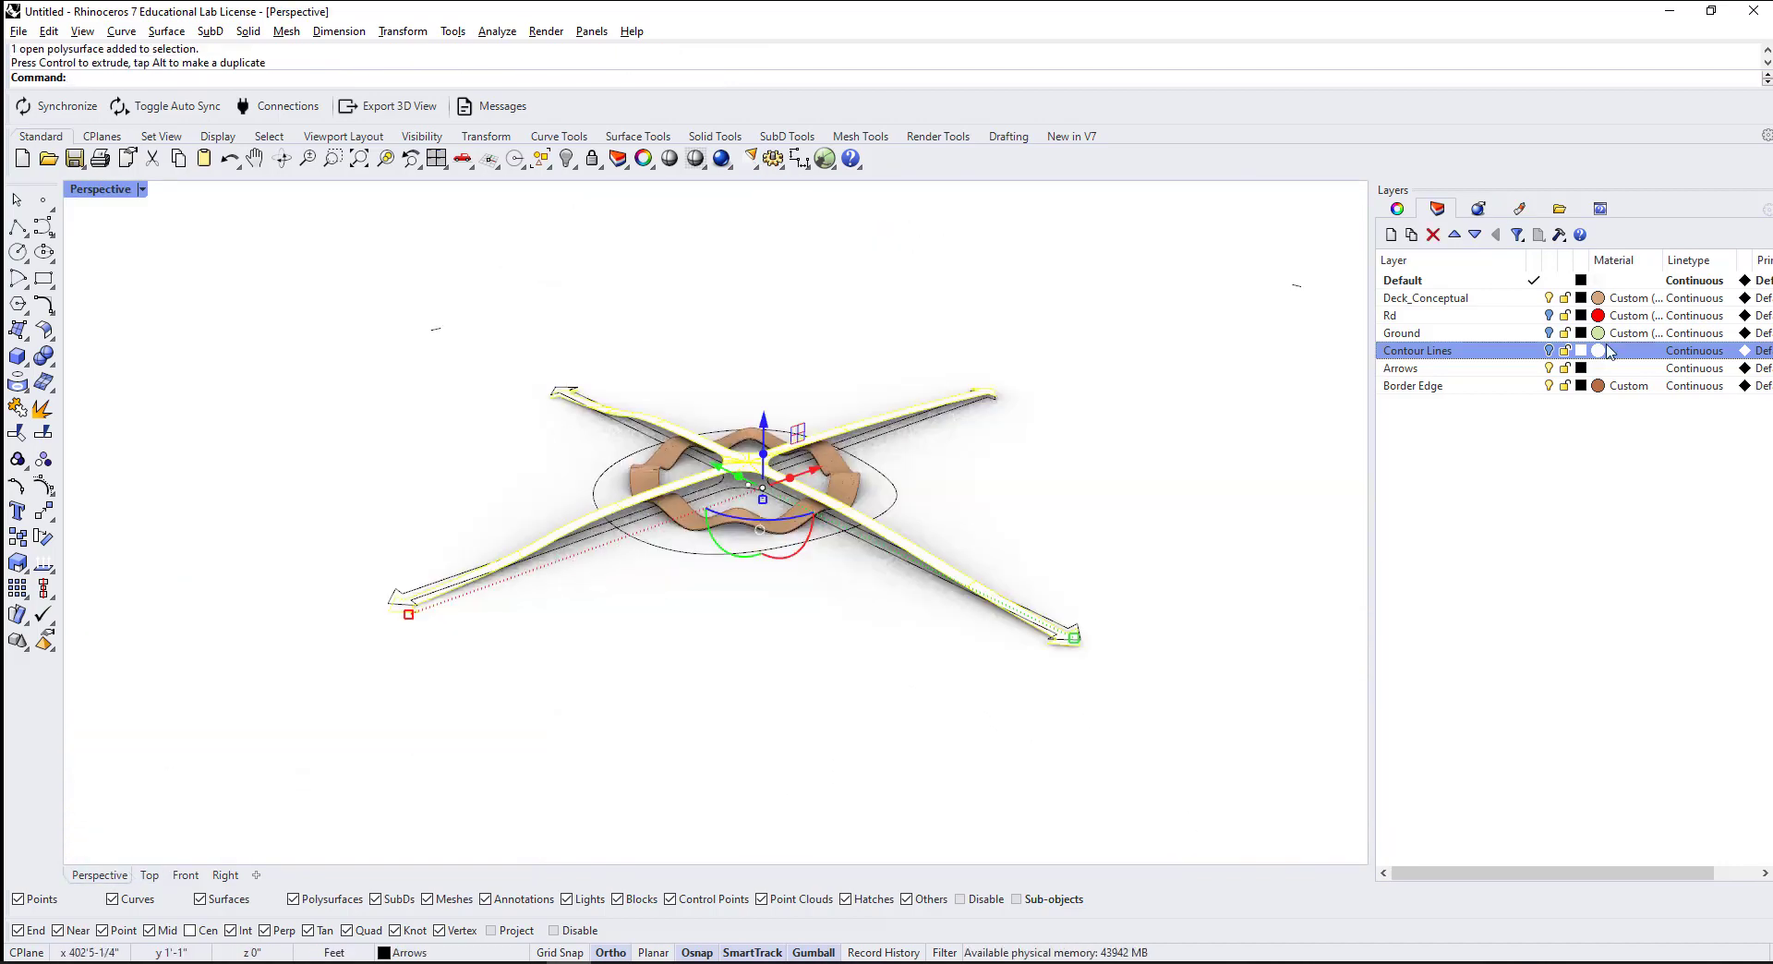
Step: Turn on the Ground and Contour Lines layers, adjust the four-way arrow surface's height over the terrain, and inspect it around the ring deck
{"action": "left_click", "coordinate": [1549, 332]}
{"action": "key", "text": "Escape"}
{"action": "scroll", "coordinate": [804, 723], "scroll_direction": "up", "scroll_amount": 2}
{"action": "left_click", "coordinate": [741, 514]}
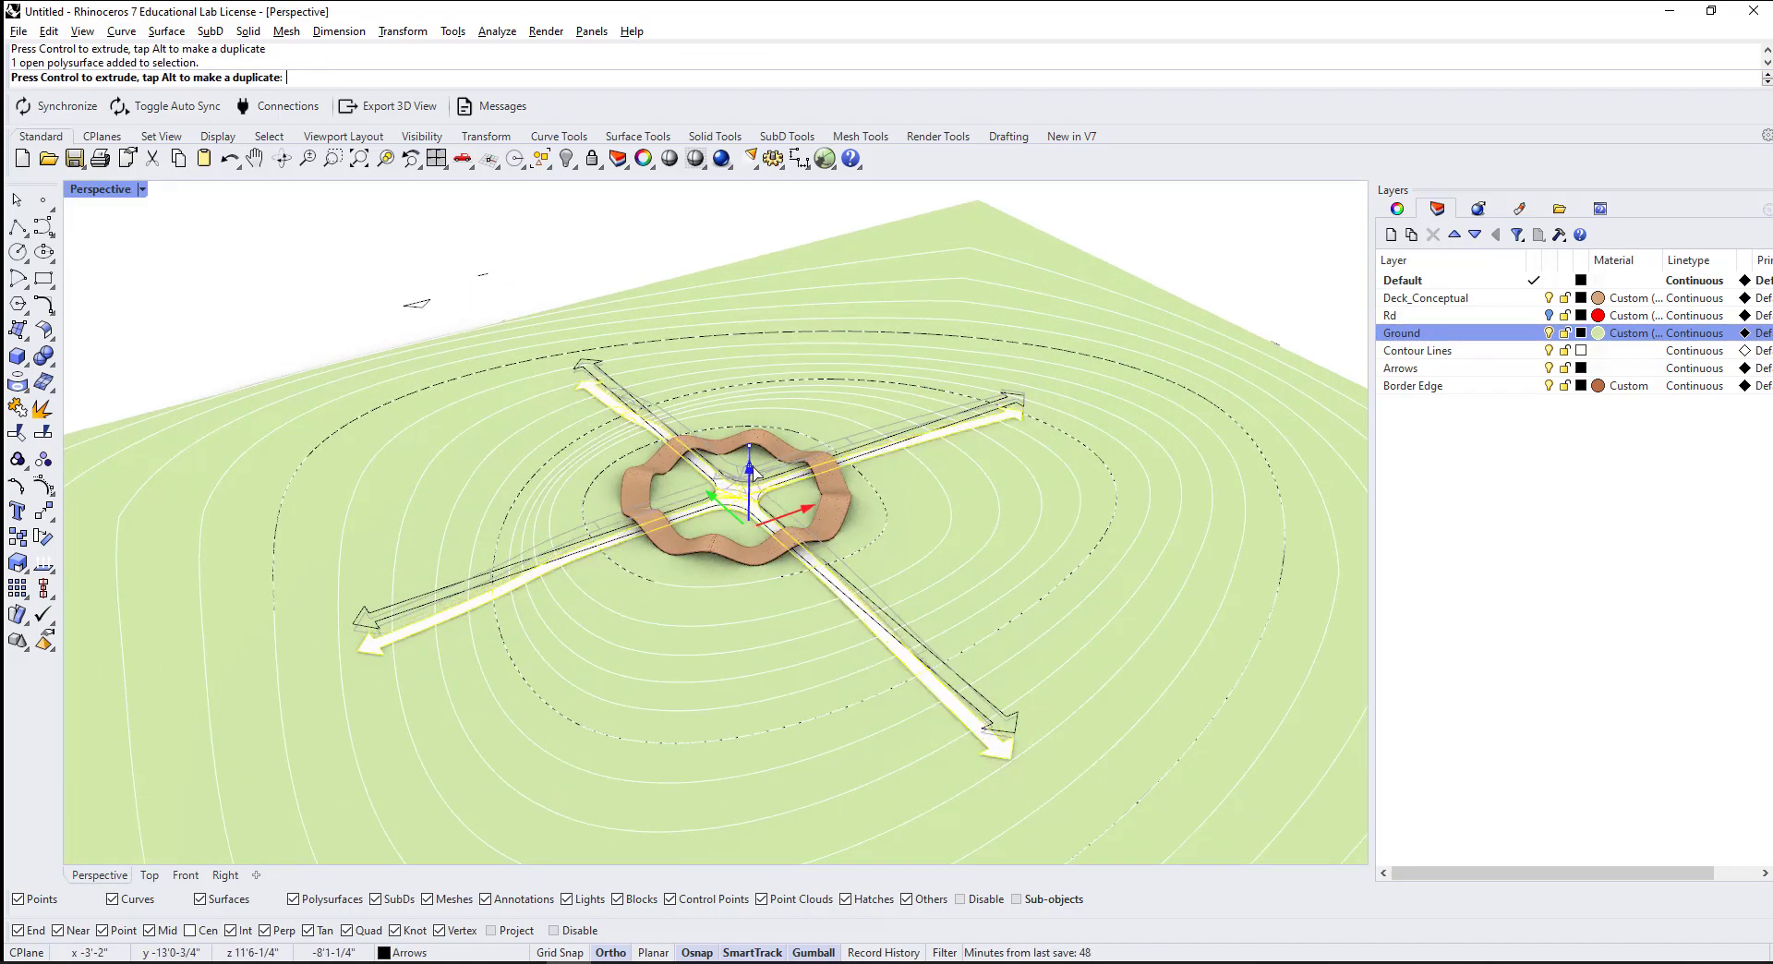
{"action": "key", "text": "Escape"}
{"action": "right_click_drag", "start_coordinate": [680, 693], "coordinate": [848, 514]}
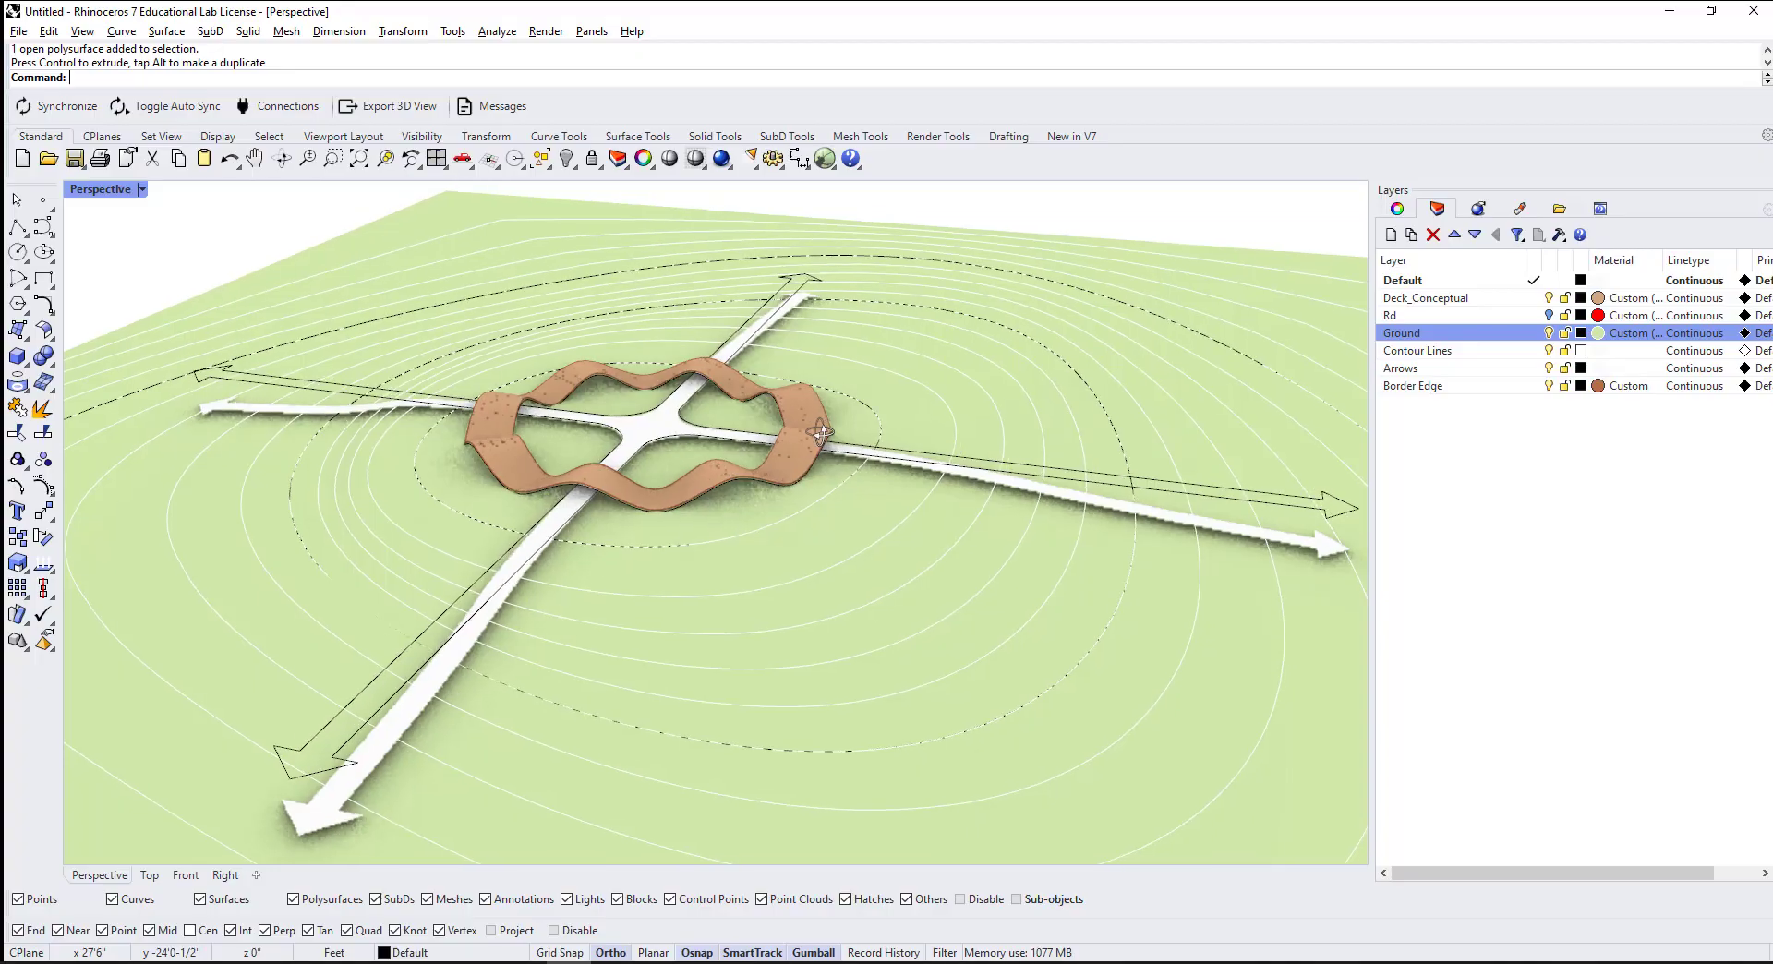
{"action": "right_click_drag", "start_coordinate": [702, 480], "coordinate": [707, 530]}
{"action": "scroll", "coordinate": [723, 487], "scroll_direction": "up", "scroll_amount": 3}
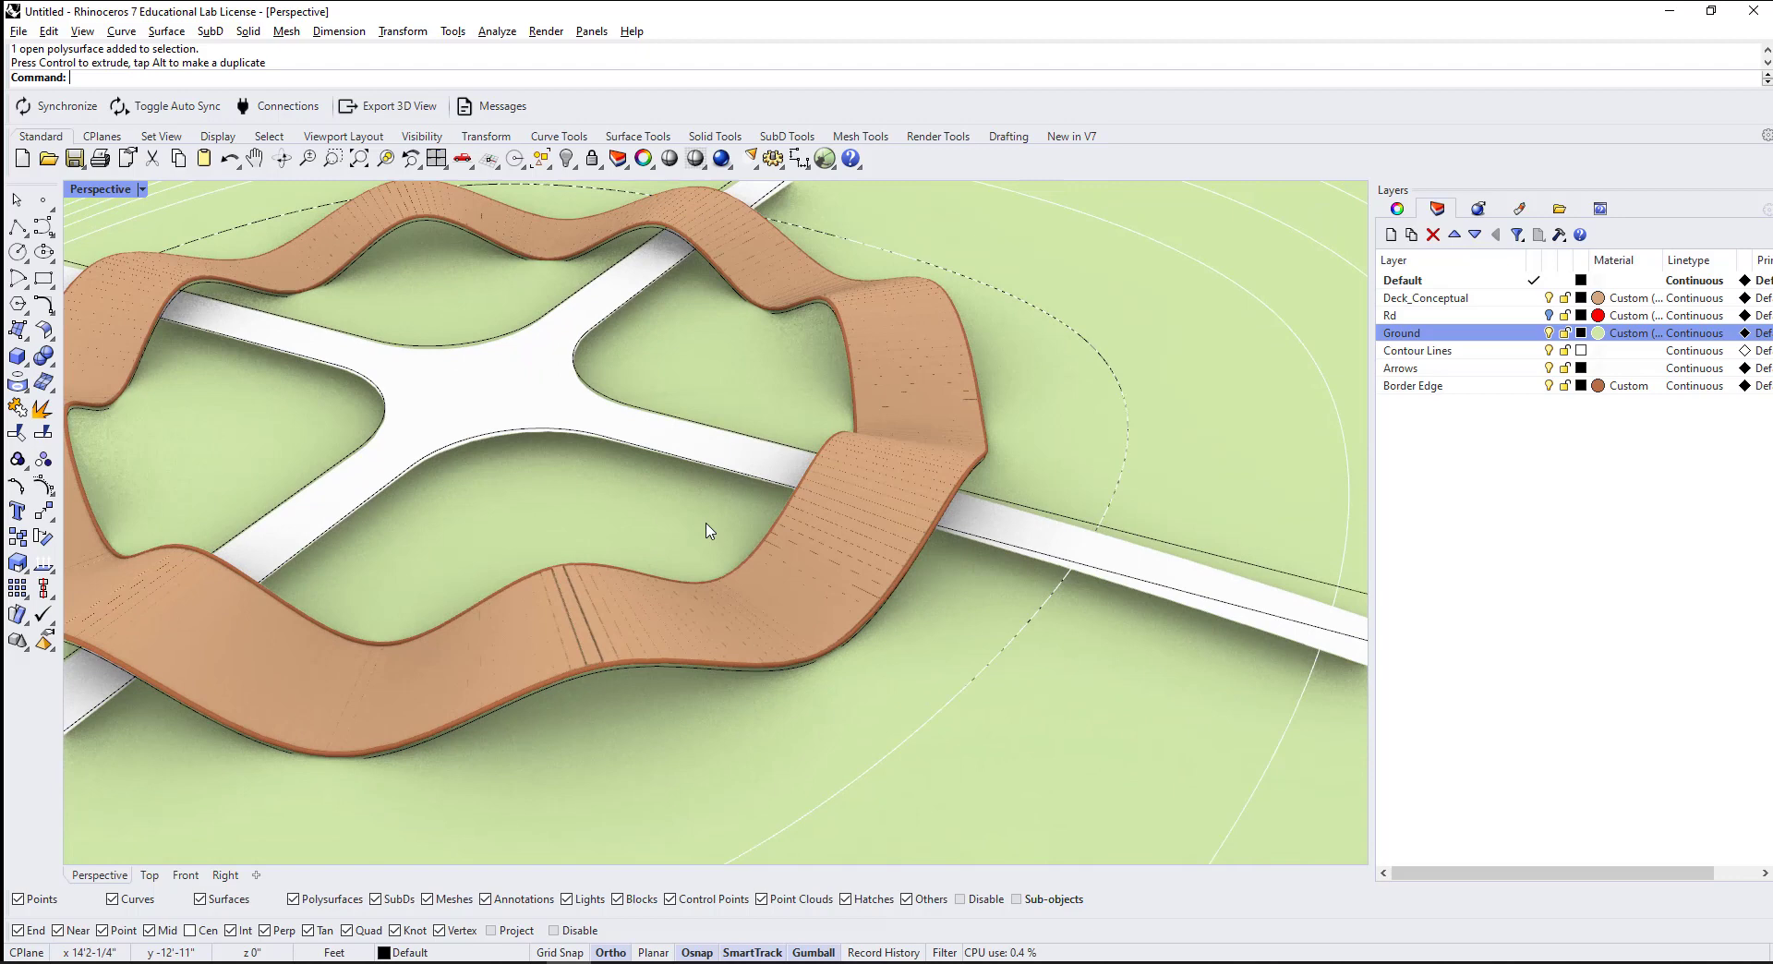
{"action": "scroll", "coordinate": [752, 529], "scroll_direction": "down", "scroll_amount": 5}
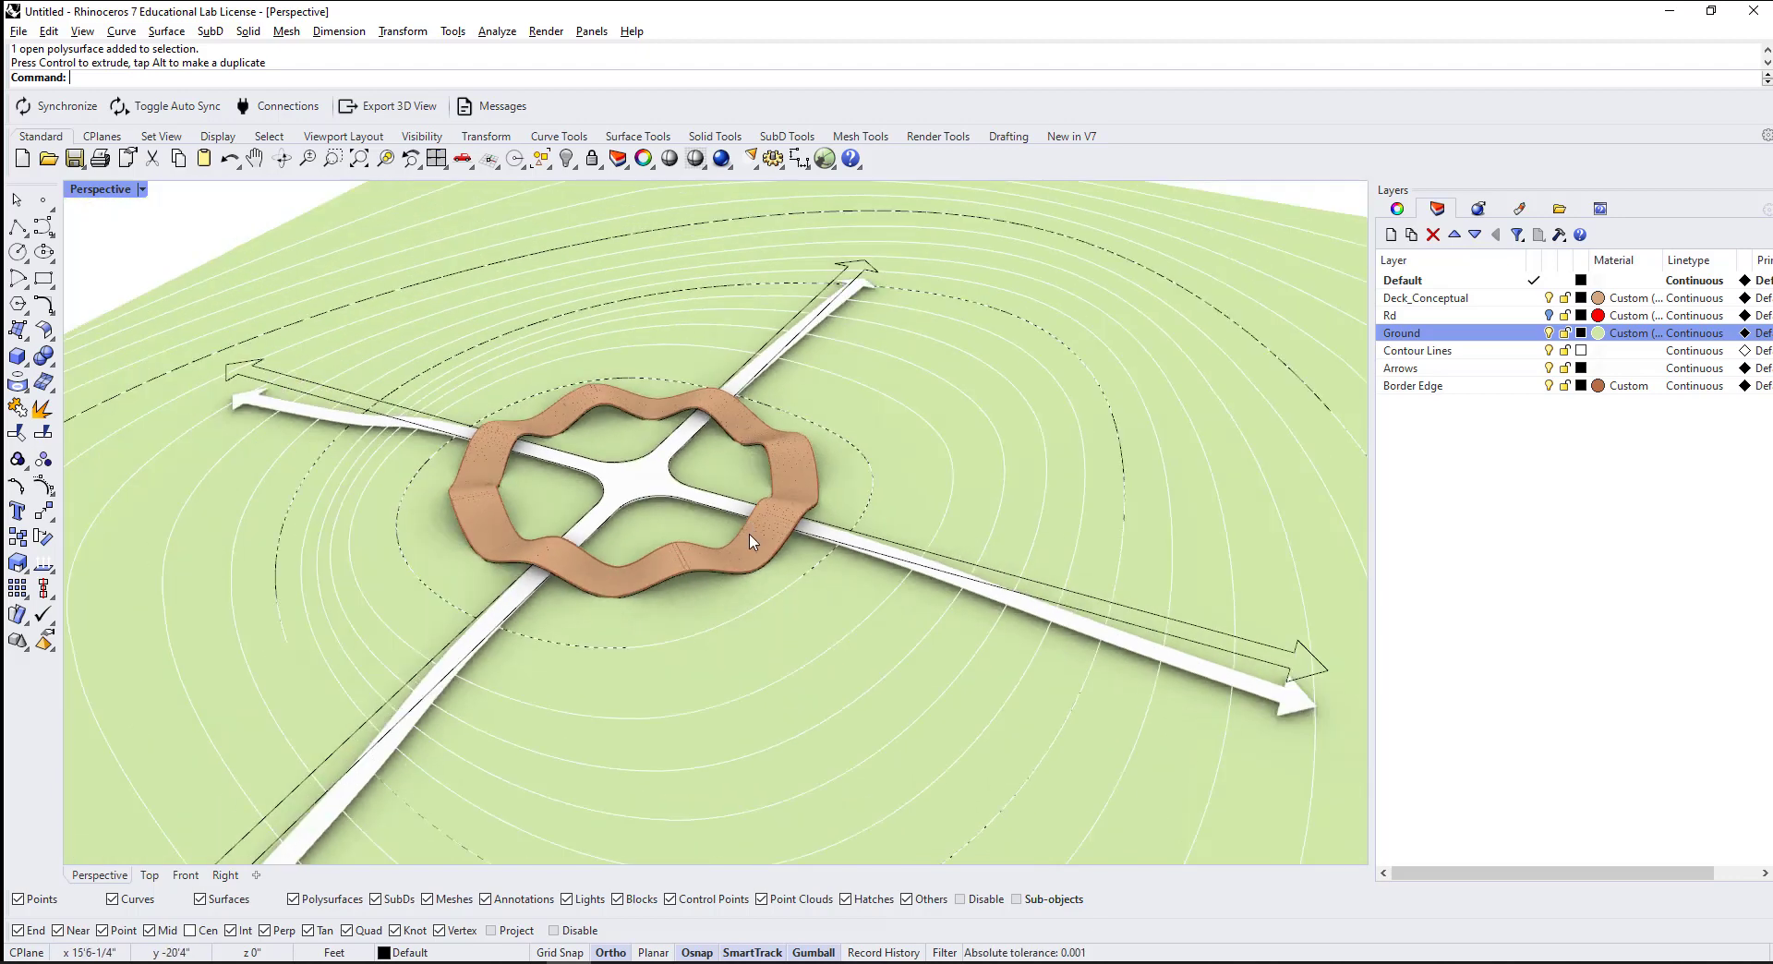
{"action": "right_click_drag", "start_coordinate": [731, 563], "coordinate": [755, 545]}
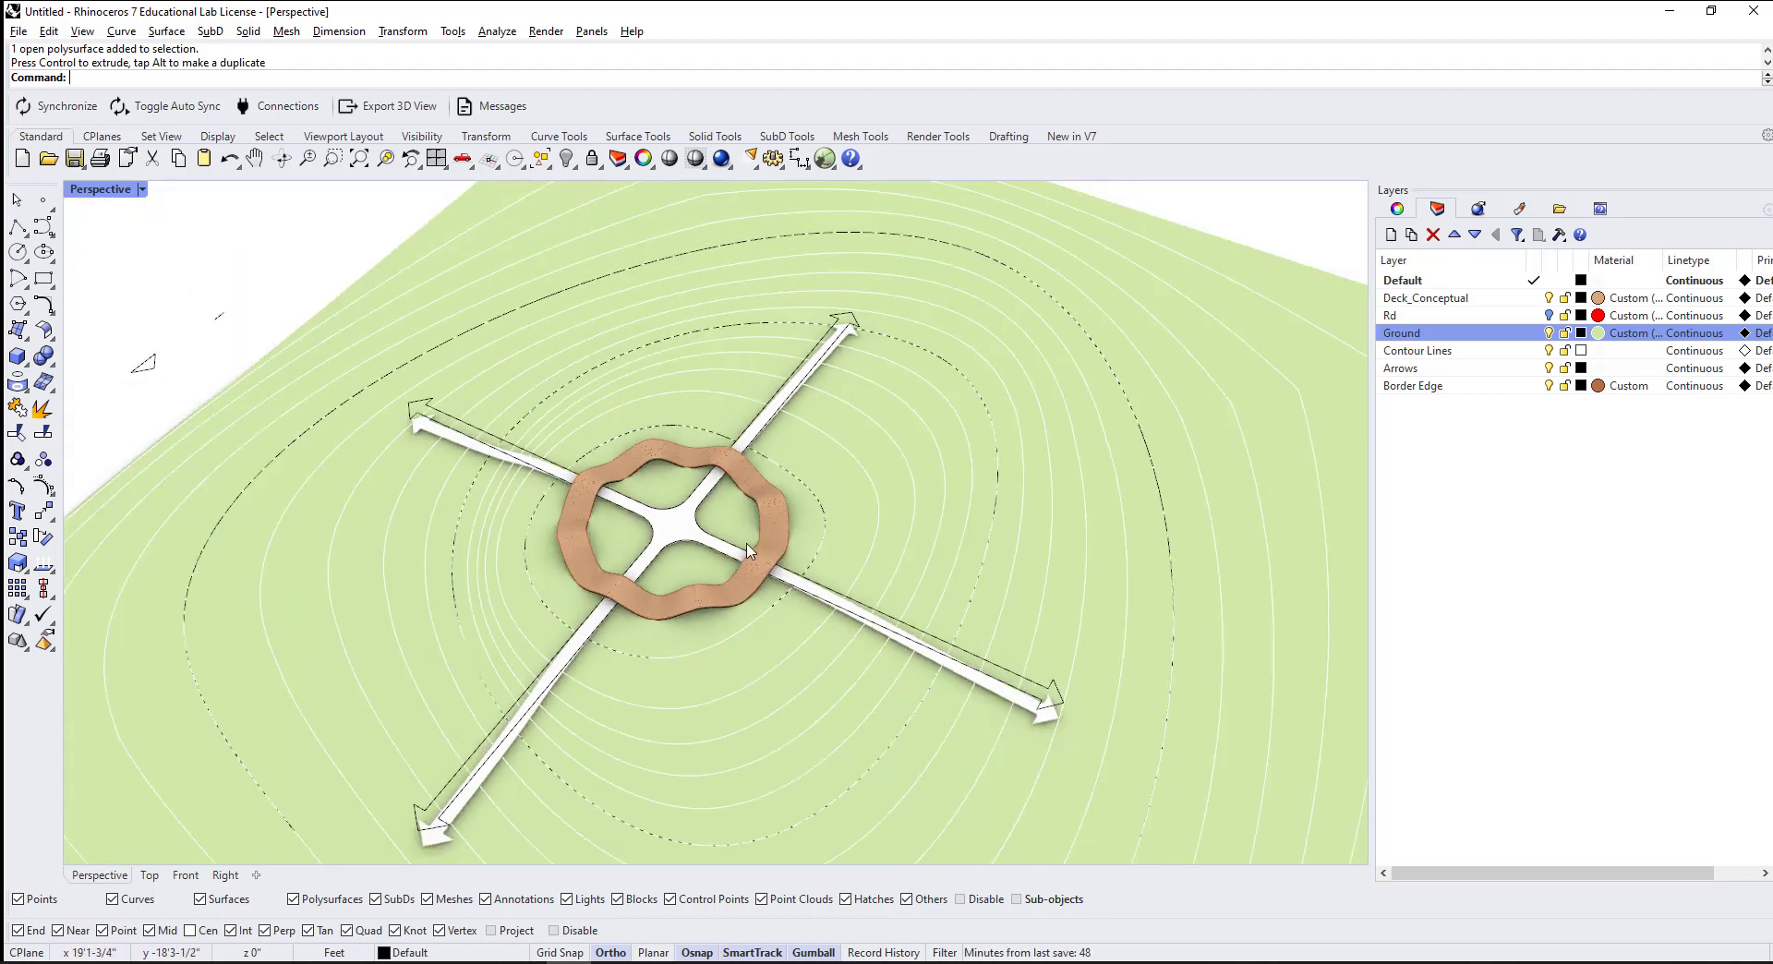
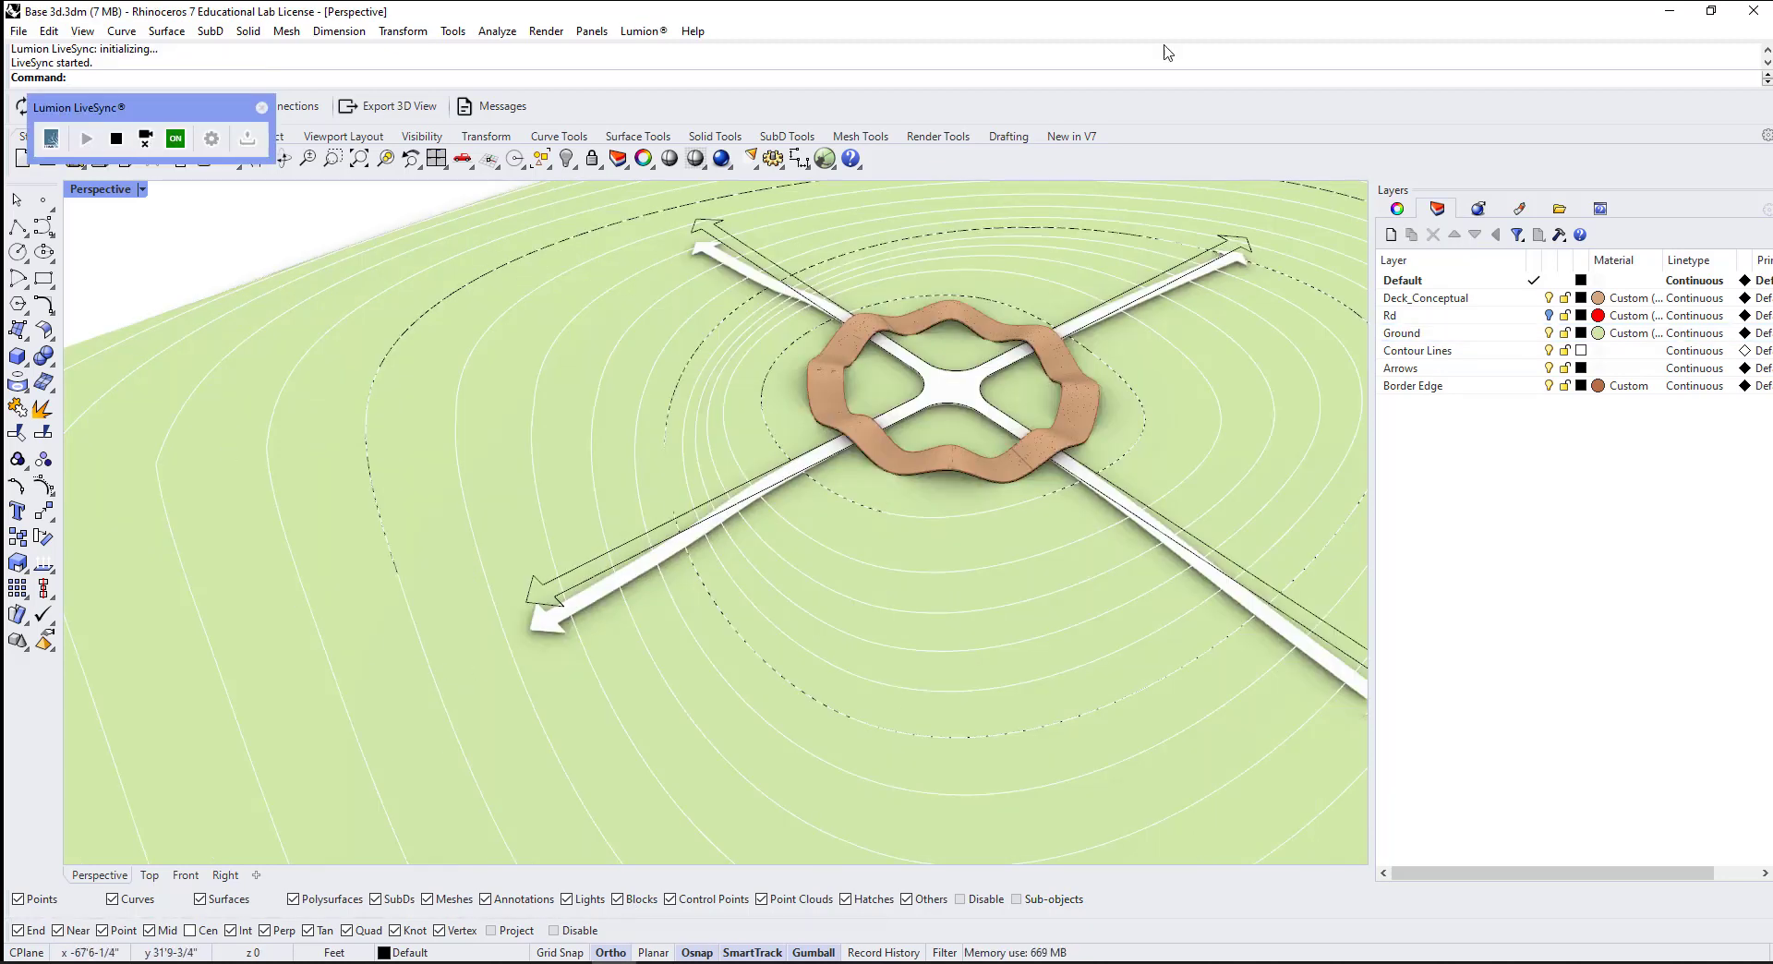
Step: Switch to Lumion and save the project as Stylized_Lumion in the folder C:\Projects\Stylized Render 2023
{"action": "left_click", "coordinate": [1670, 13]}
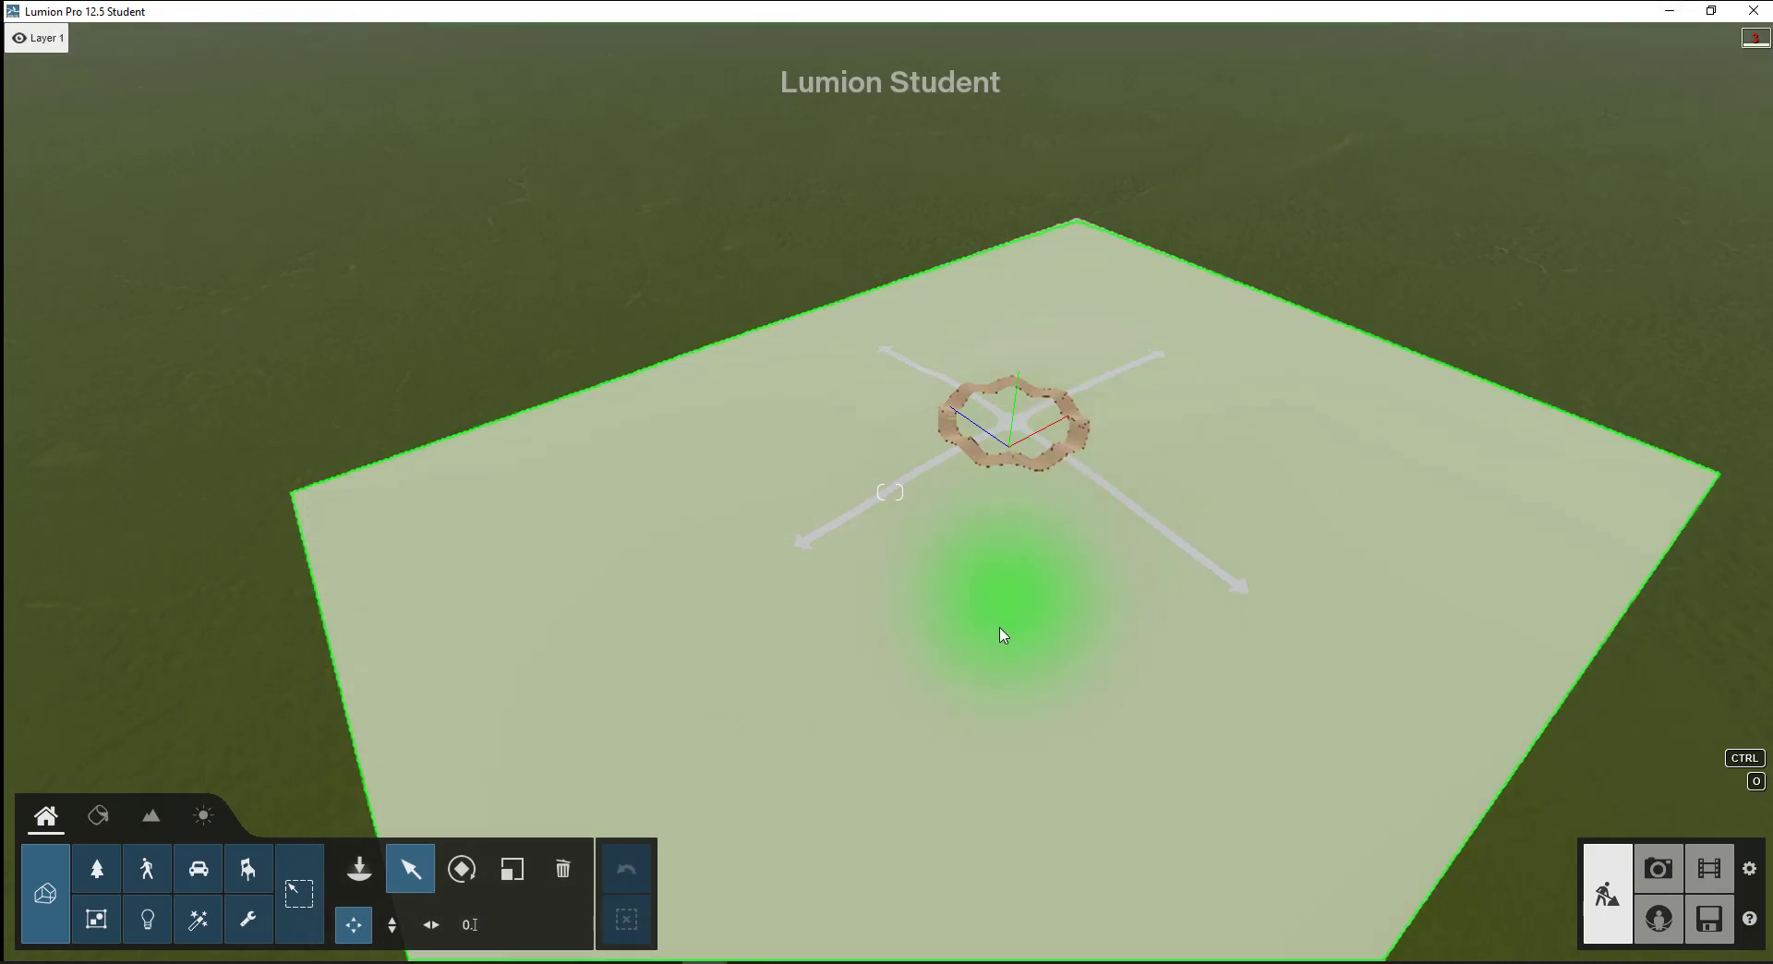
{"action": "right_click_drag", "start_coordinate": [1003, 629], "coordinate": [1163, 573]}
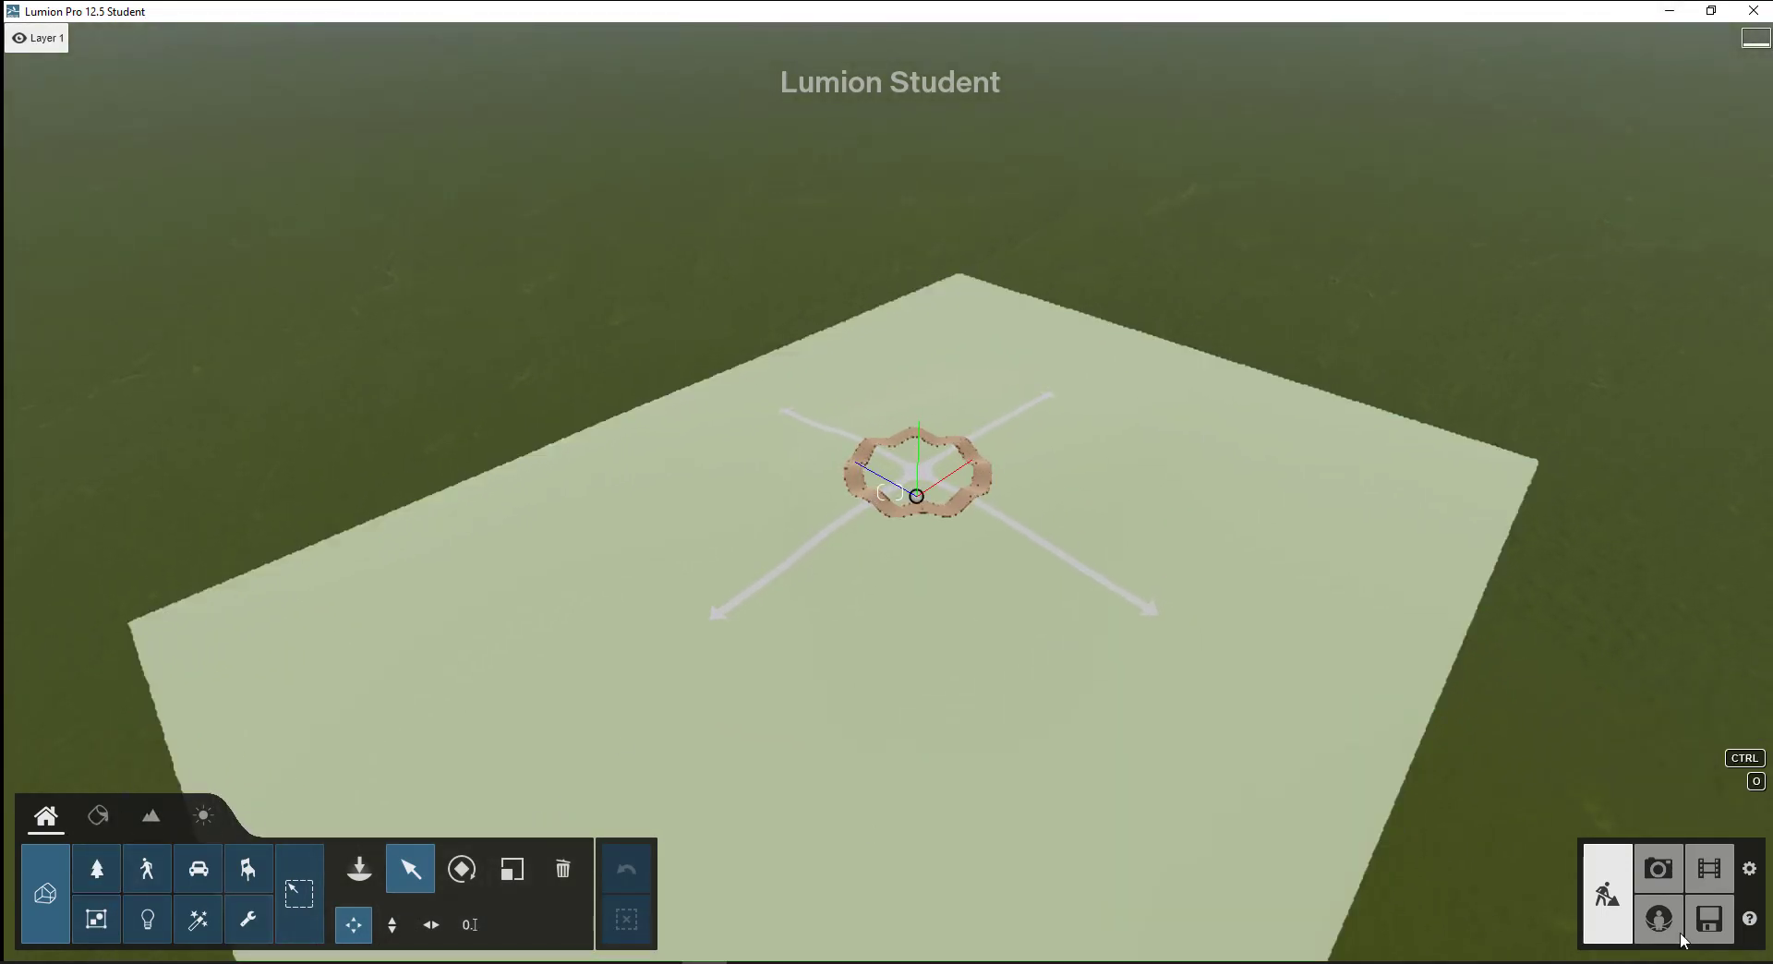
{"action": "left_click", "coordinate": [1710, 919]}
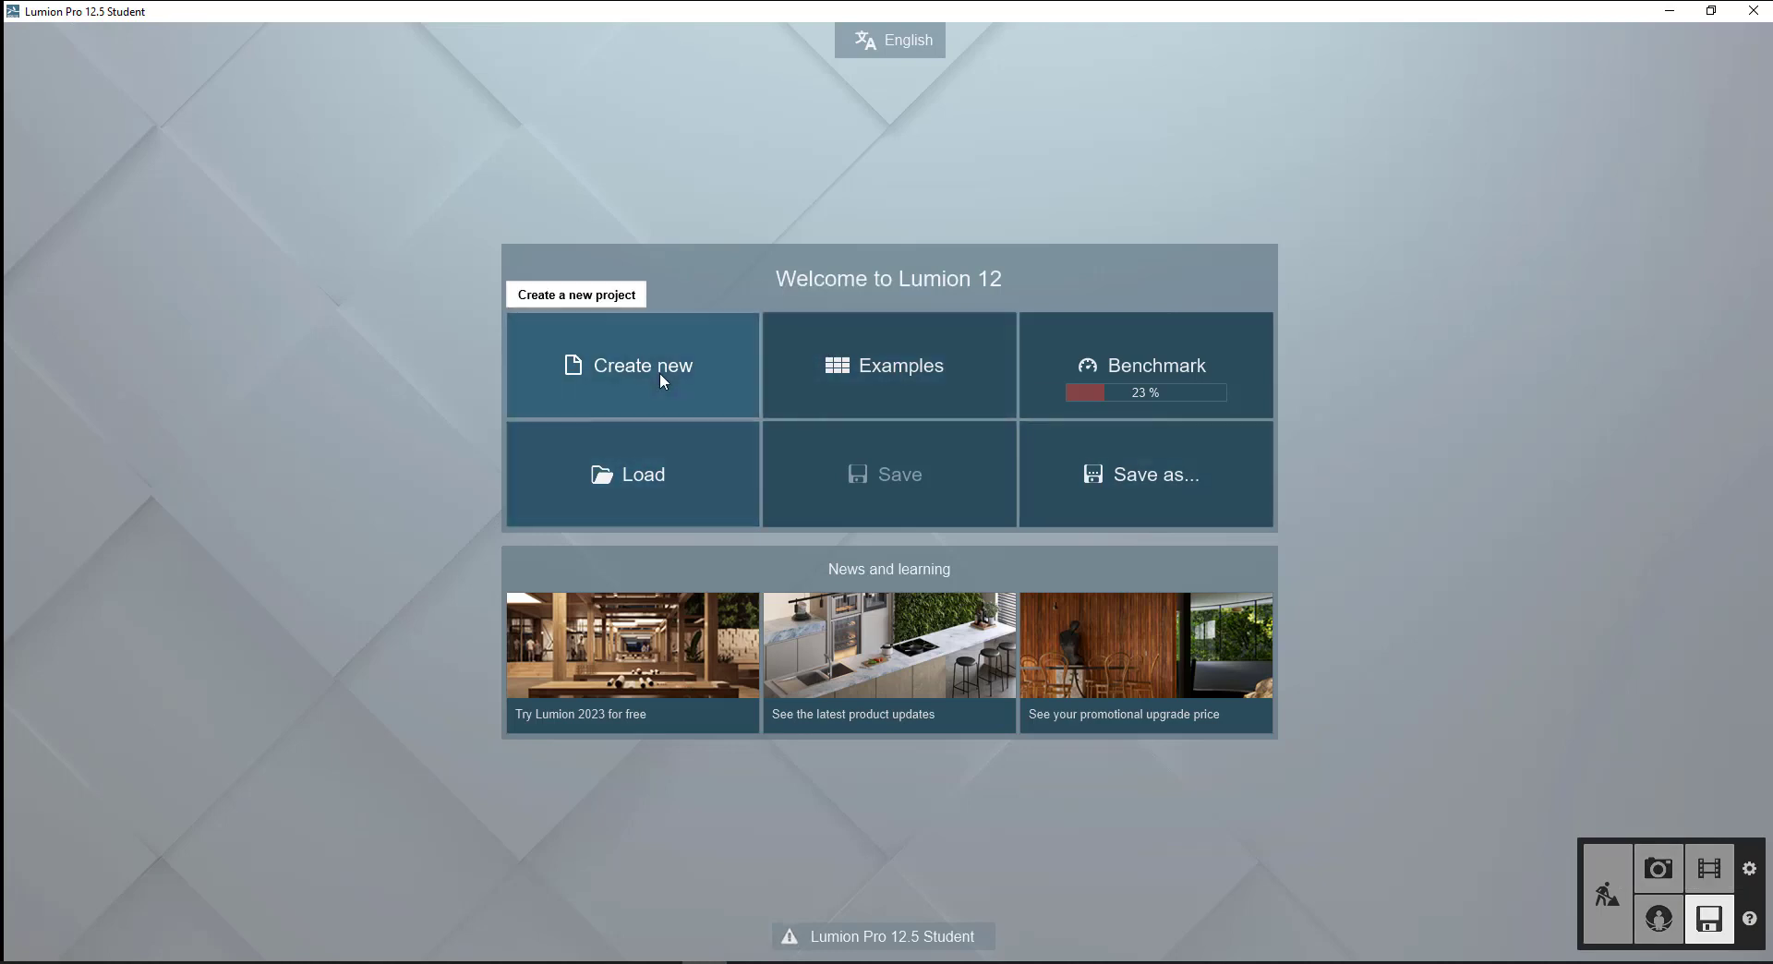
{"action": "left_click", "coordinate": [1117, 473]}
{"action": "left_click", "coordinate": [80, 395]}
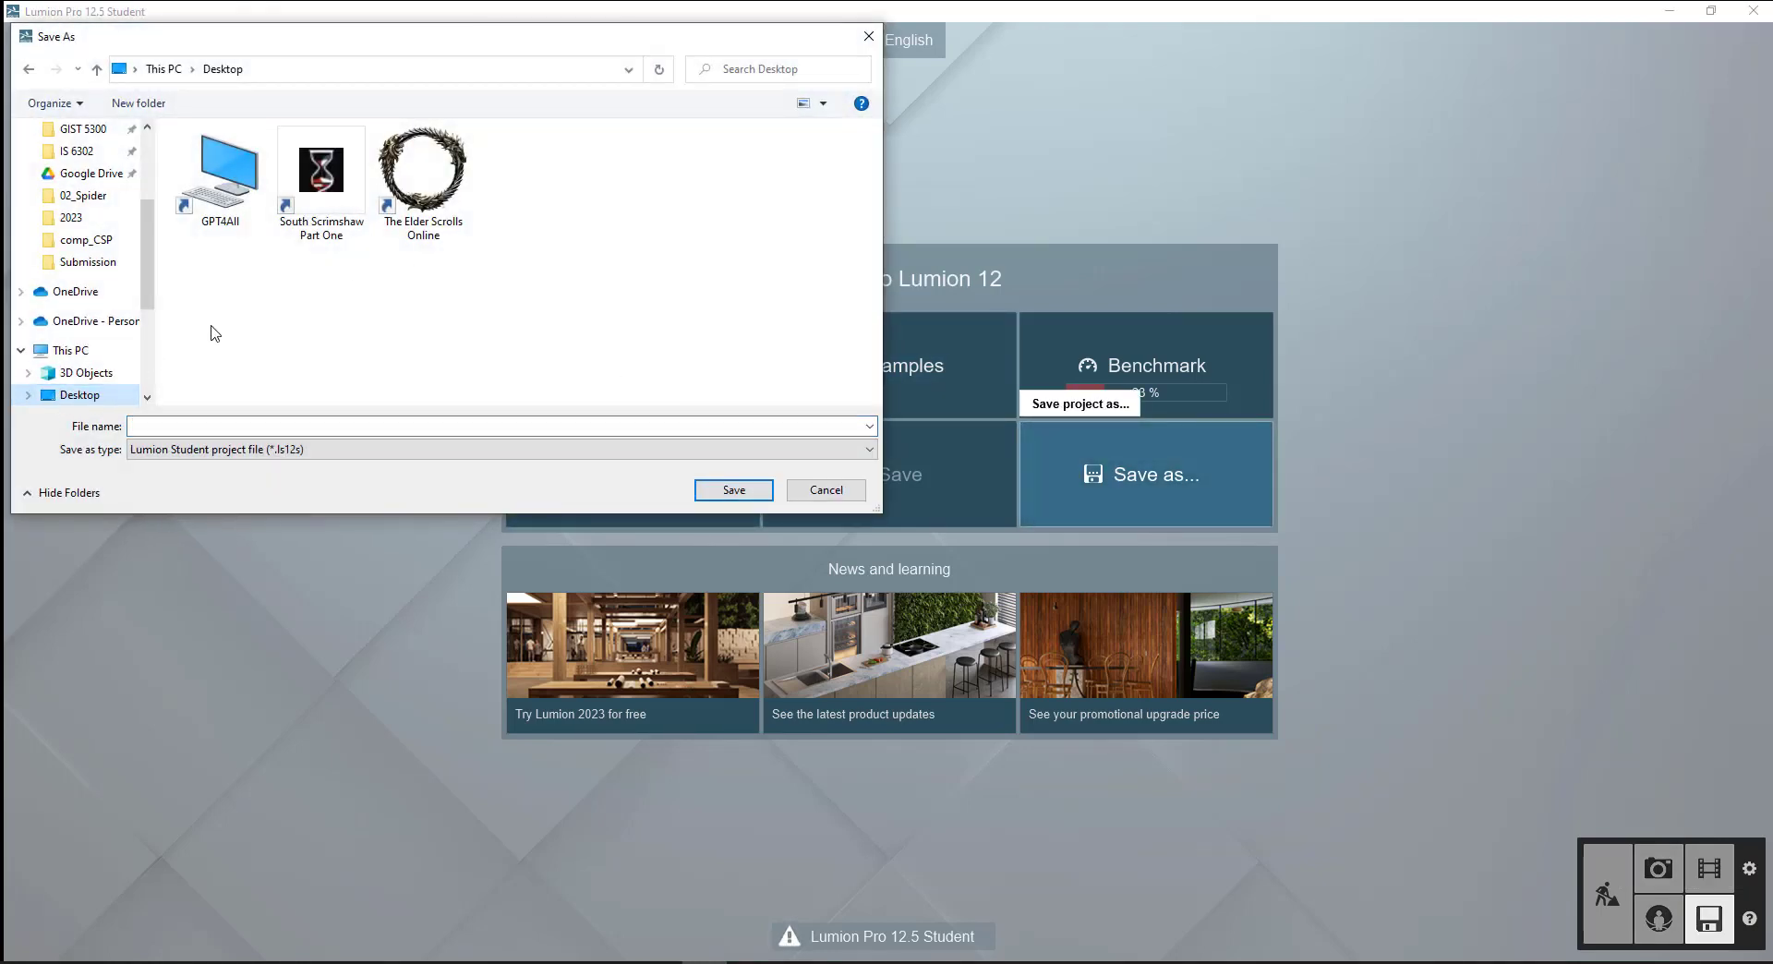
{"action": "left_click", "coordinate": [97, 351]}
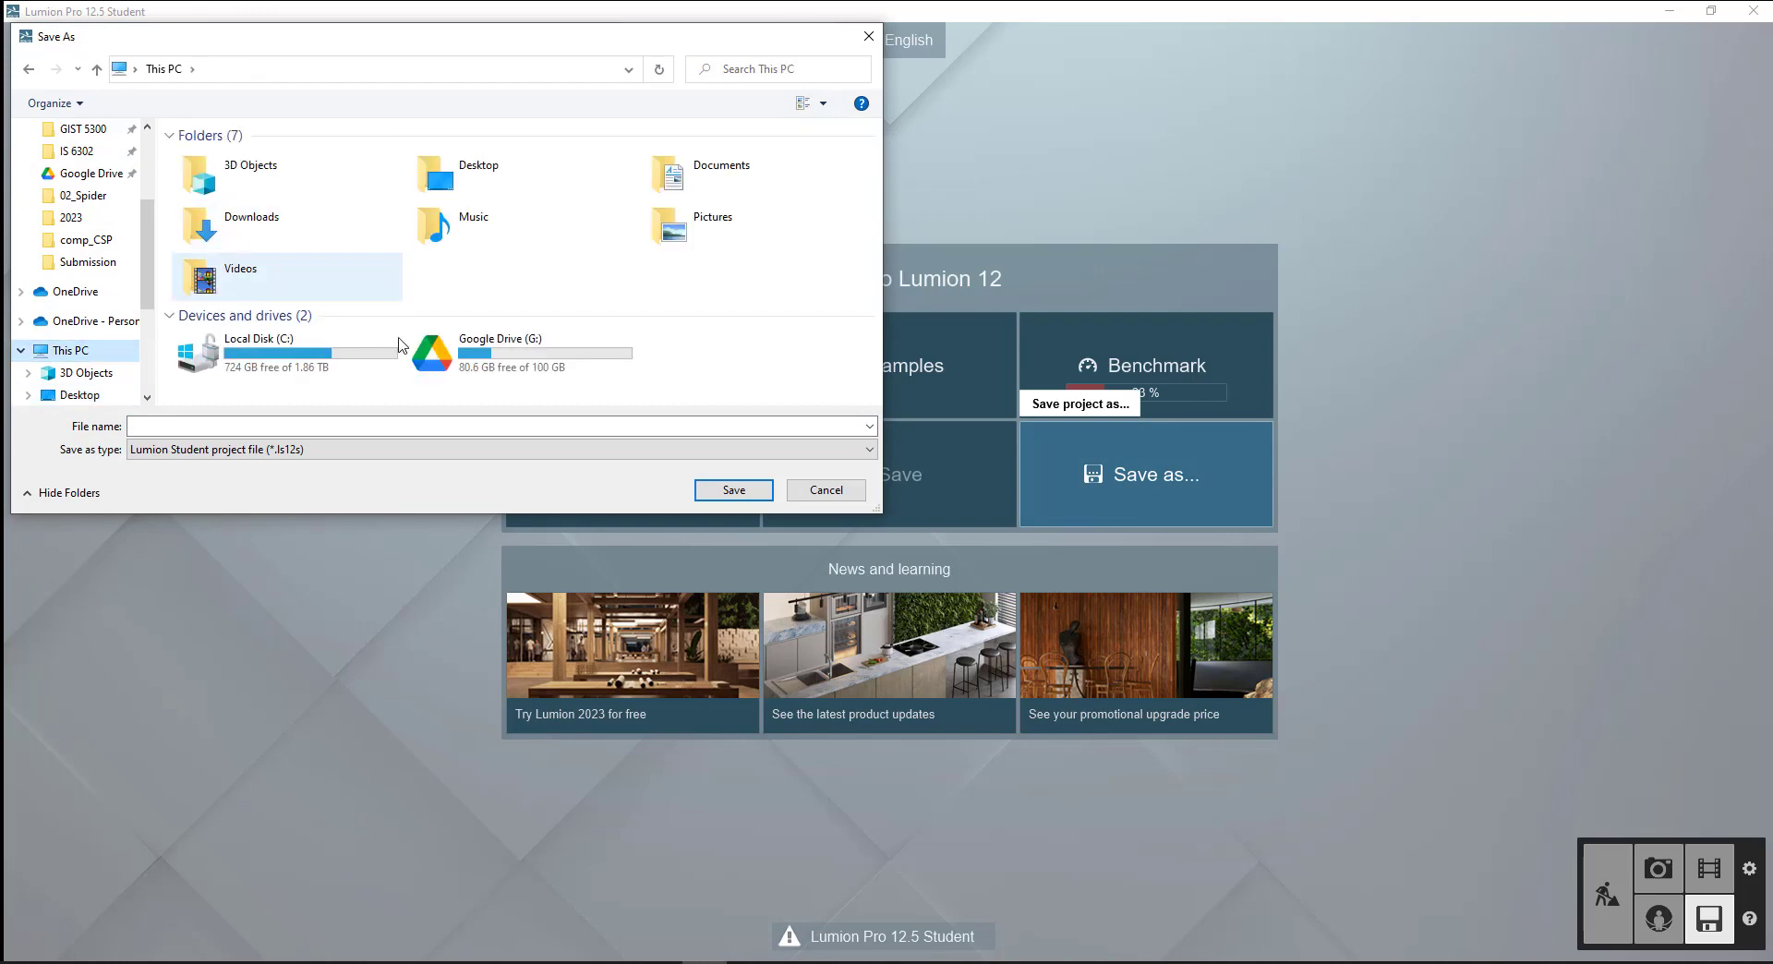
{"action": "left_click", "coordinate": [314, 363]}
{"action": "double_click", "coordinate": [315, 363]}
{"action": "key", "text": "p"}
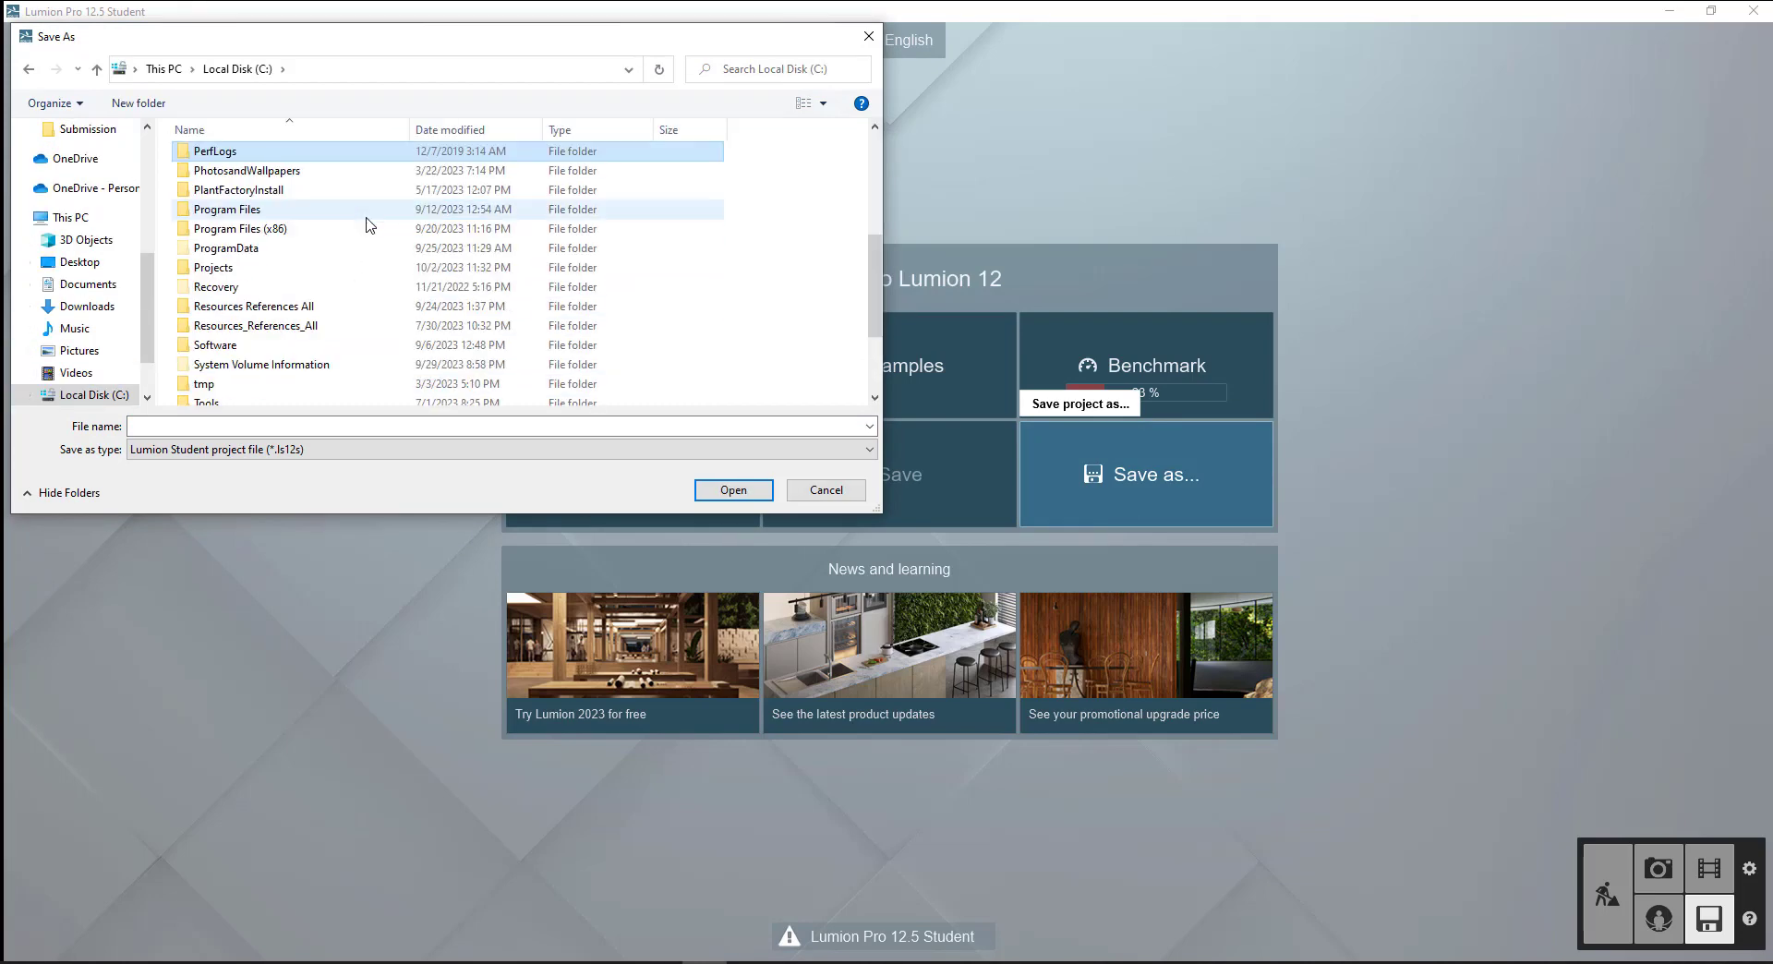
{"action": "double_click", "coordinate": [314, 267]}
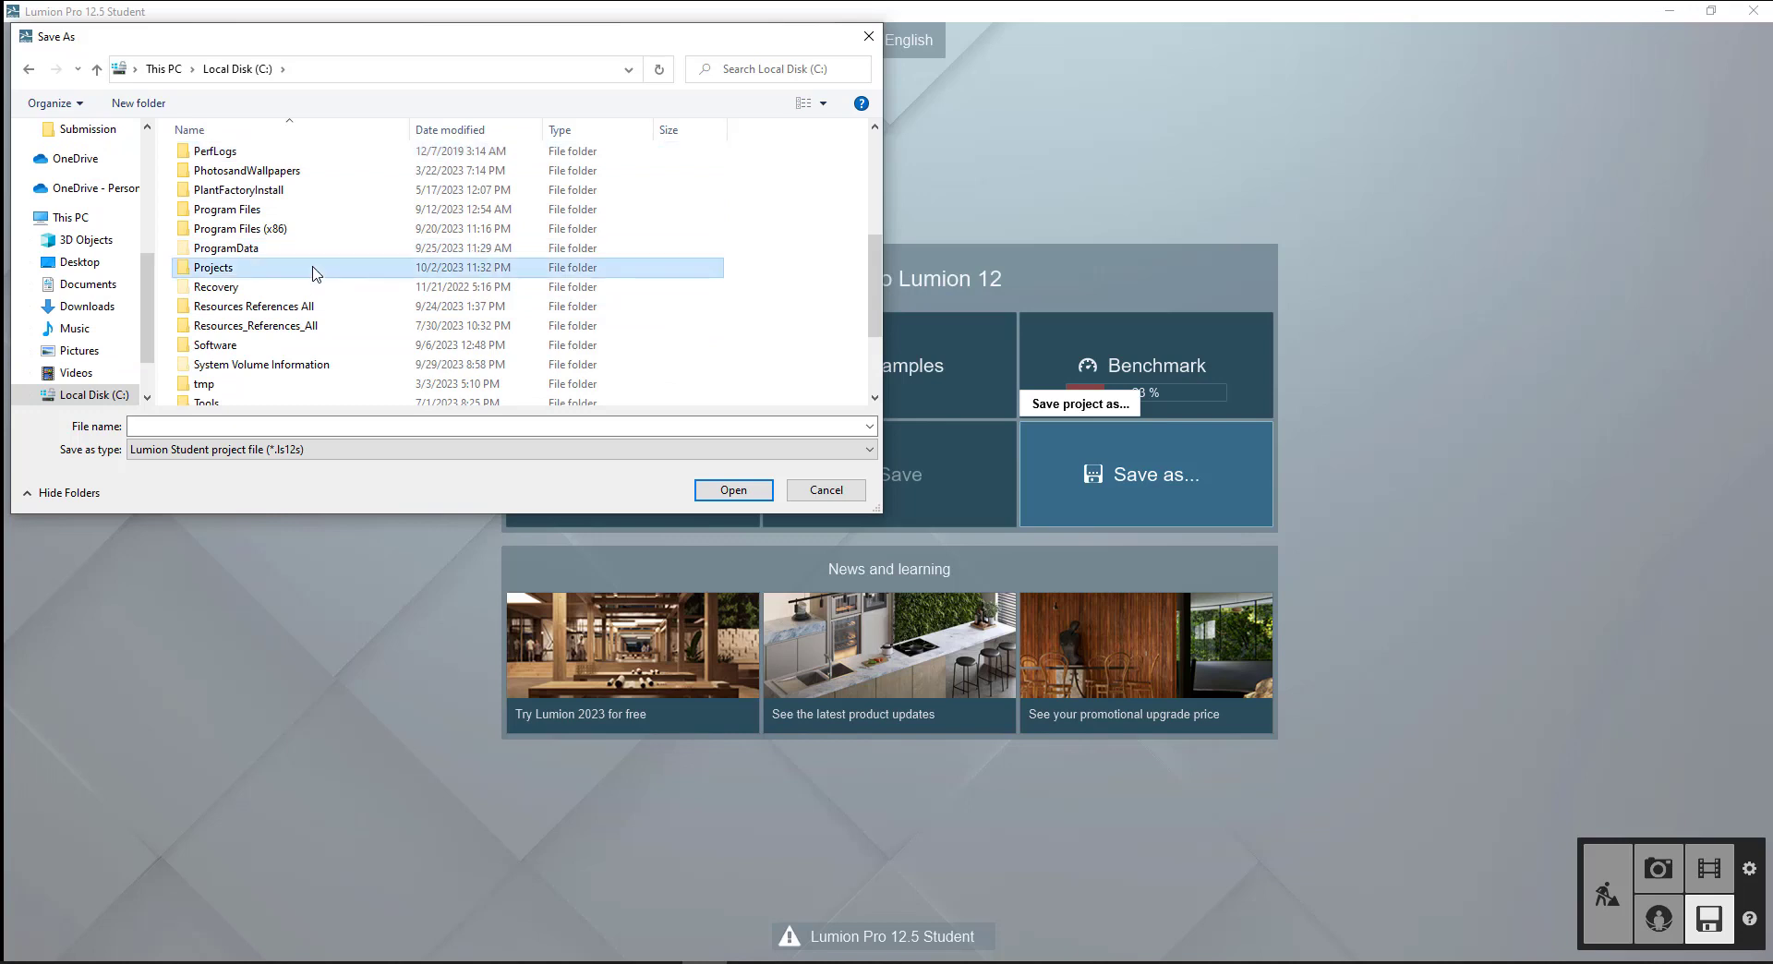
{"action": "double_click", "coordinate": [297, 157]}
{"action": "left_click", "coordinate": [260, 425]}
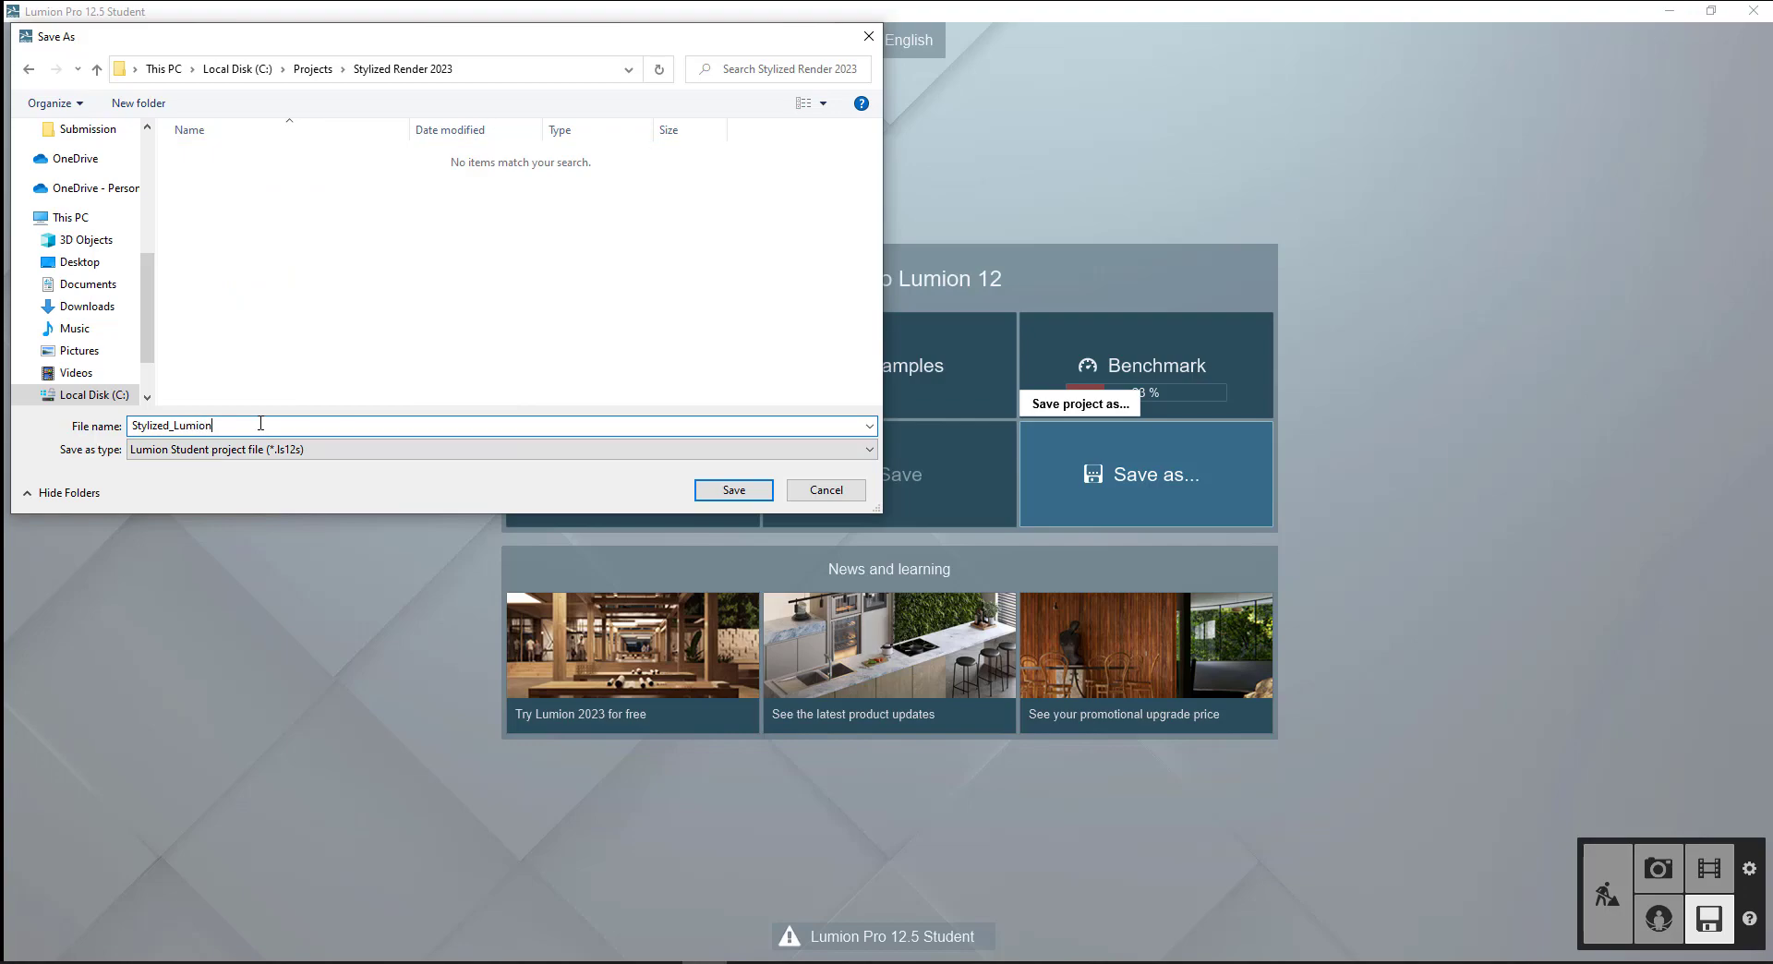
{"action": "key", "text": "Return"}
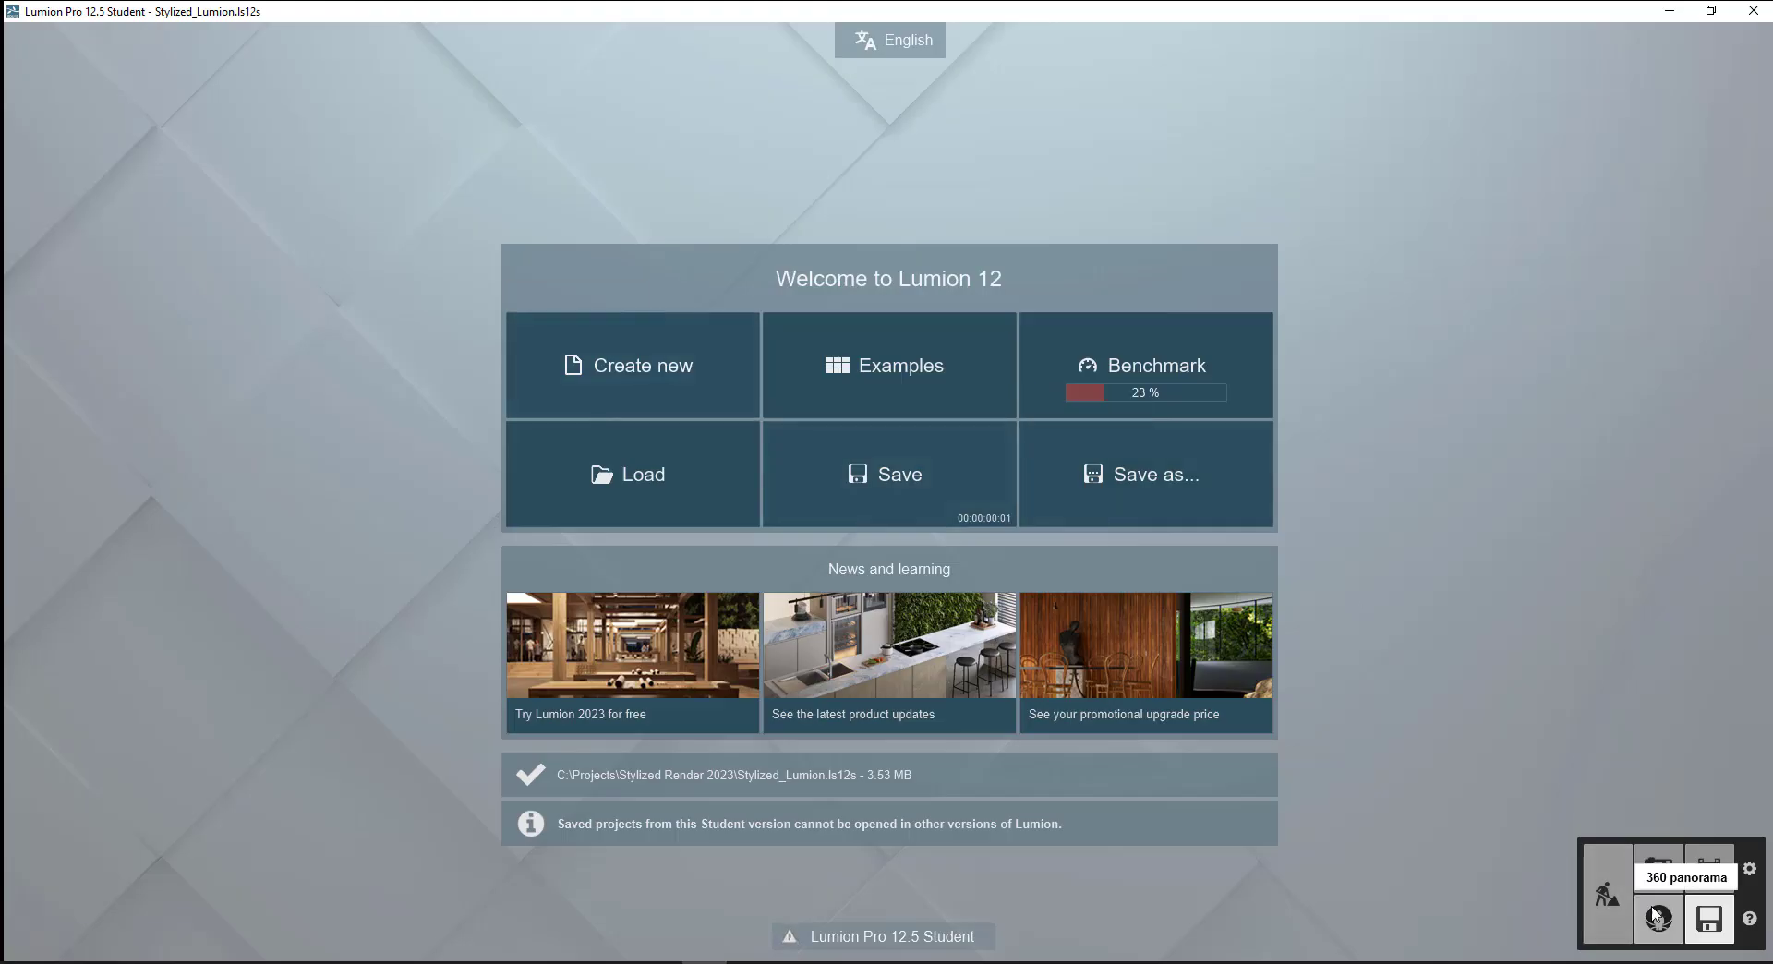
Step: Return to build mode and view the ring deck up close and from farther back with its circulation arrows
{"action": "left_click", "coordinate": [1607, 894]}
{"action": "key", "text": "w"}
{"action": "key", "text": "e"}
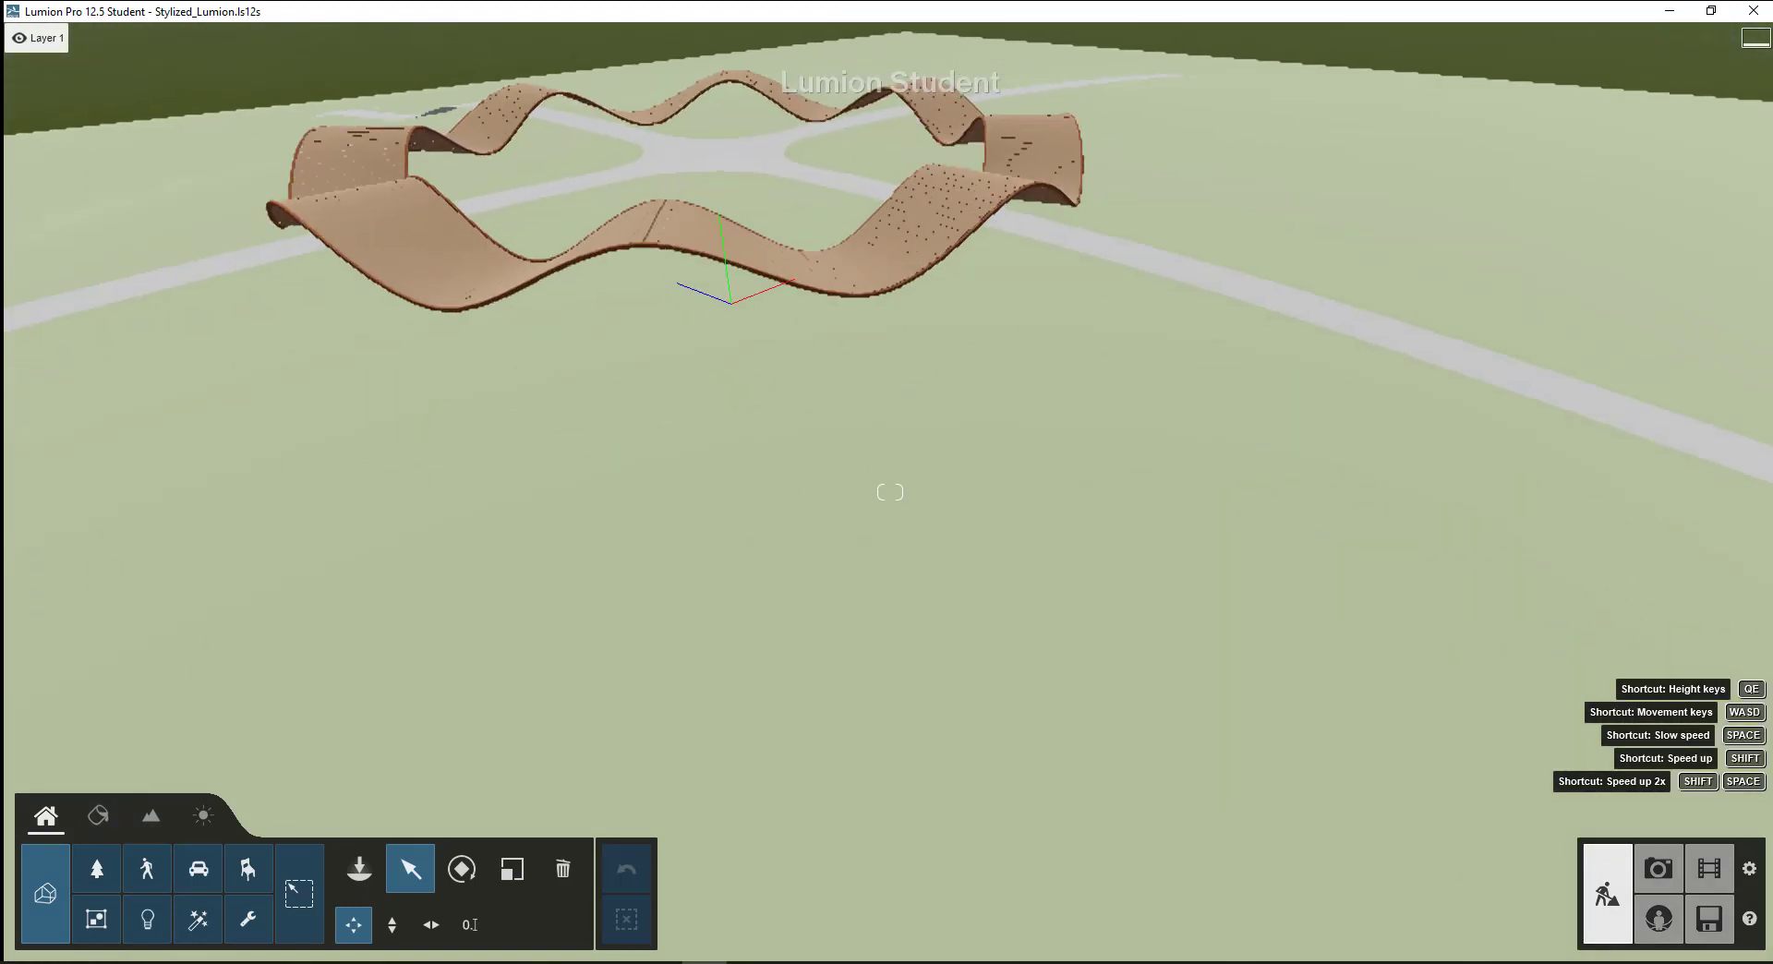
{"action": "key", "text": "s"}
{"action": "mouse_move", "coordinate": [890, 492]}
{"action": "right_mouse_down"}
{"action": "mouse_move", "coordinate": [865, 591]}
{"action": "mouse_move", "coordinate": [890, 517]}
{"action": "right_mouse_up"}
{"action": "key", "text": "s"}
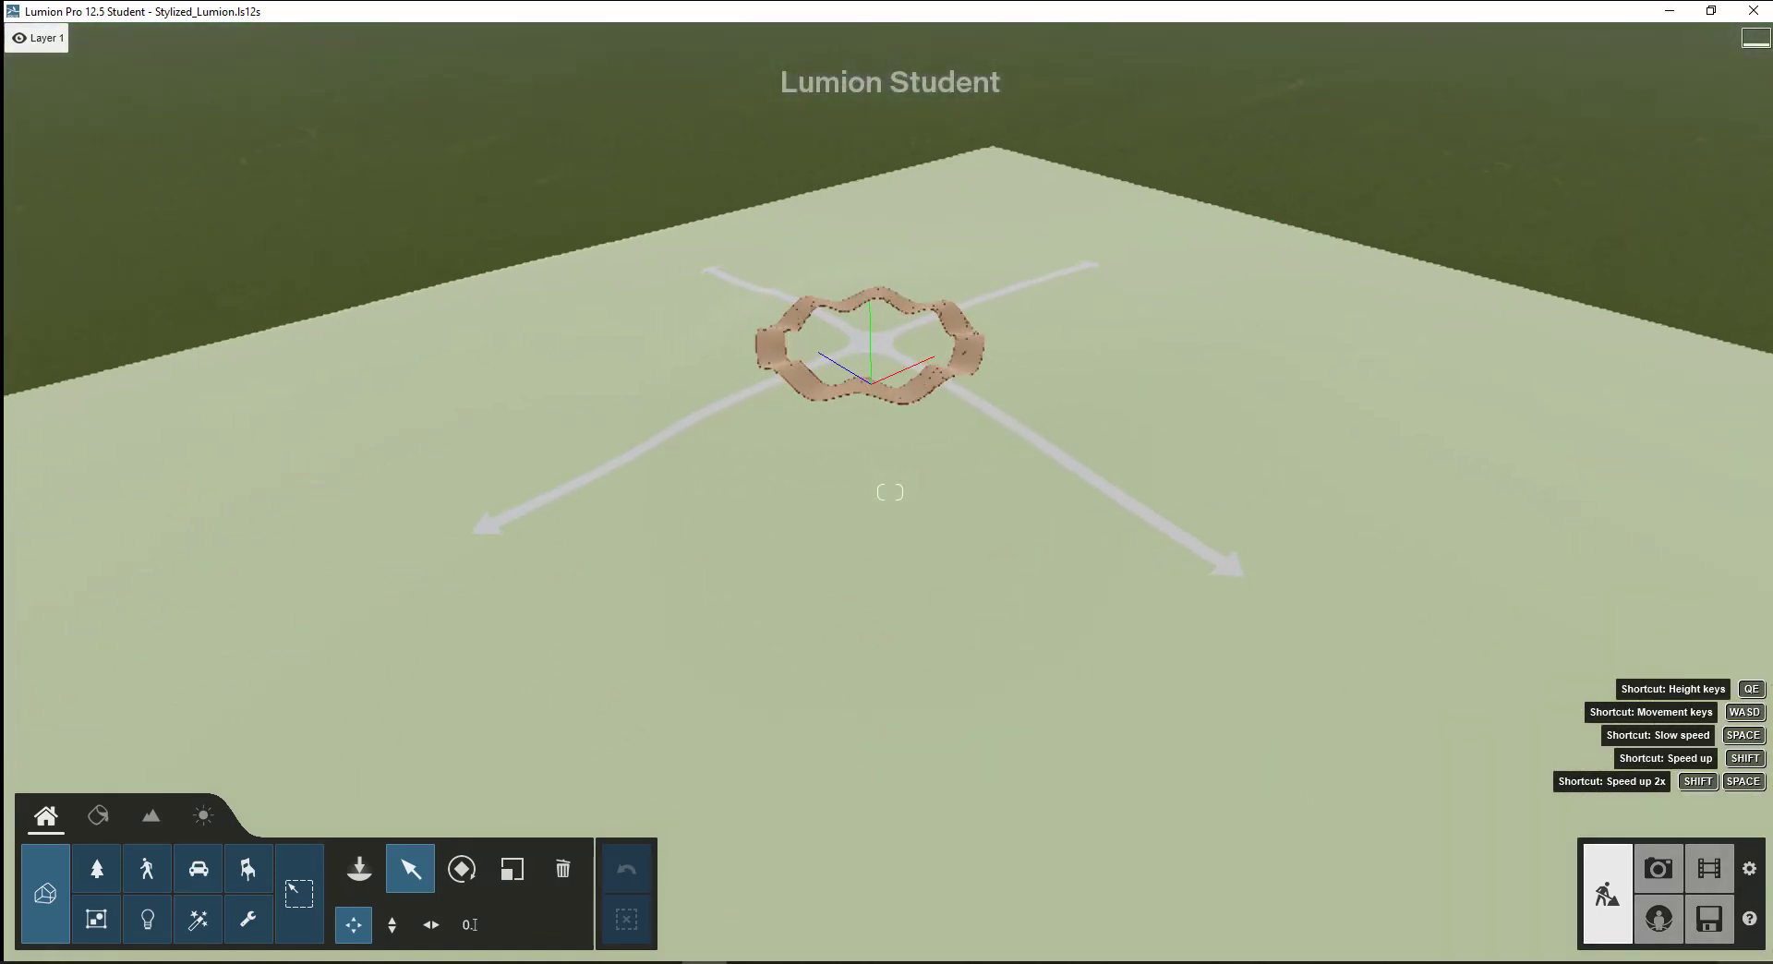
Step: Go to photo mode, add the Orthographic View effect to the photo and enable it
{"action": "left_click", "coordinate": [1699, 924]}
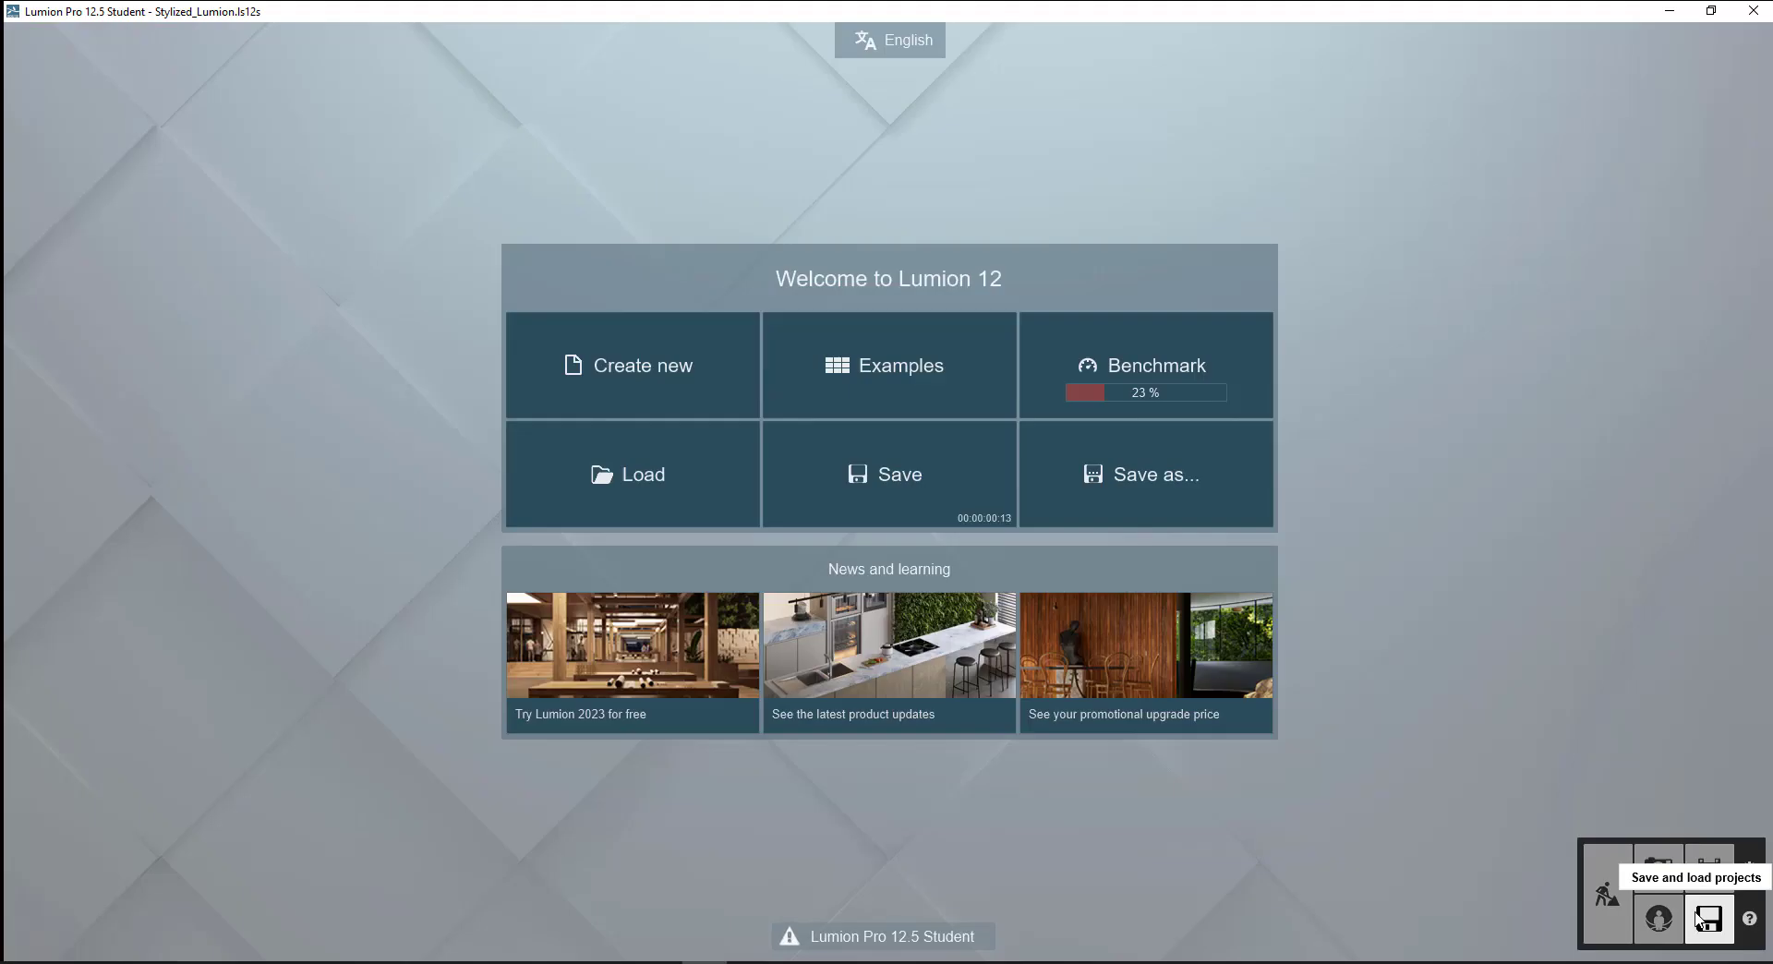
{"action": "left_click", "coordinate": [1659, 868]}
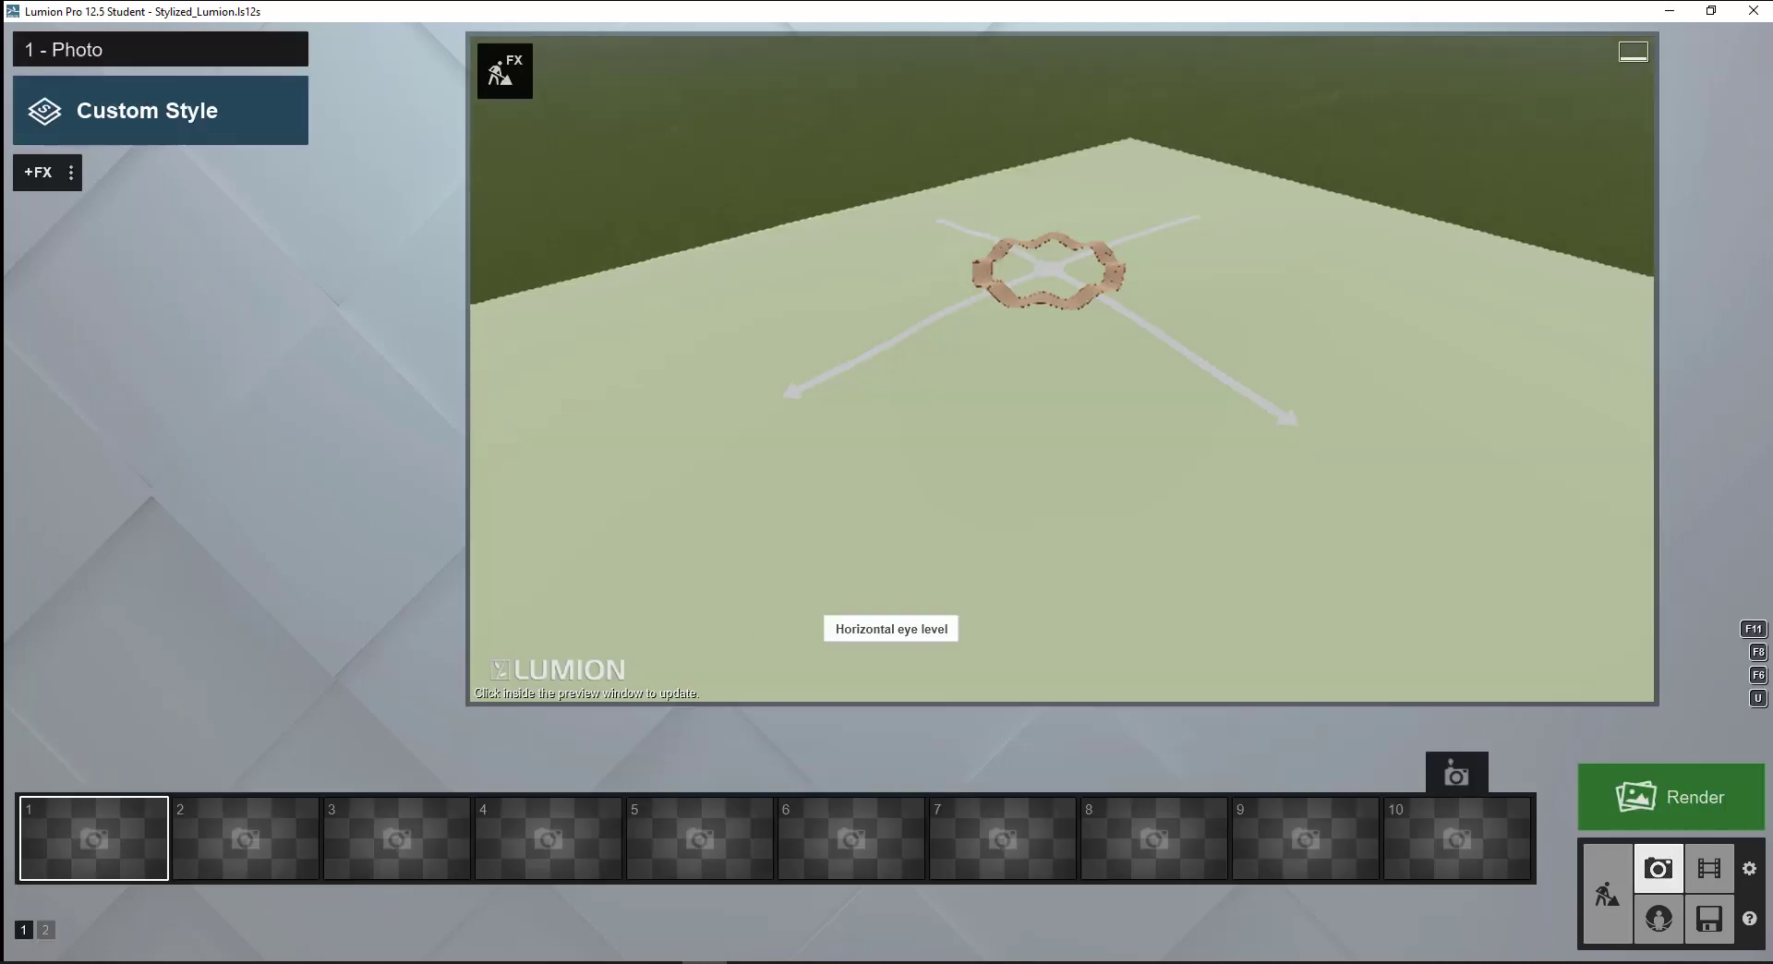
{"action": "left_click", "coordinate": [38, 171]}
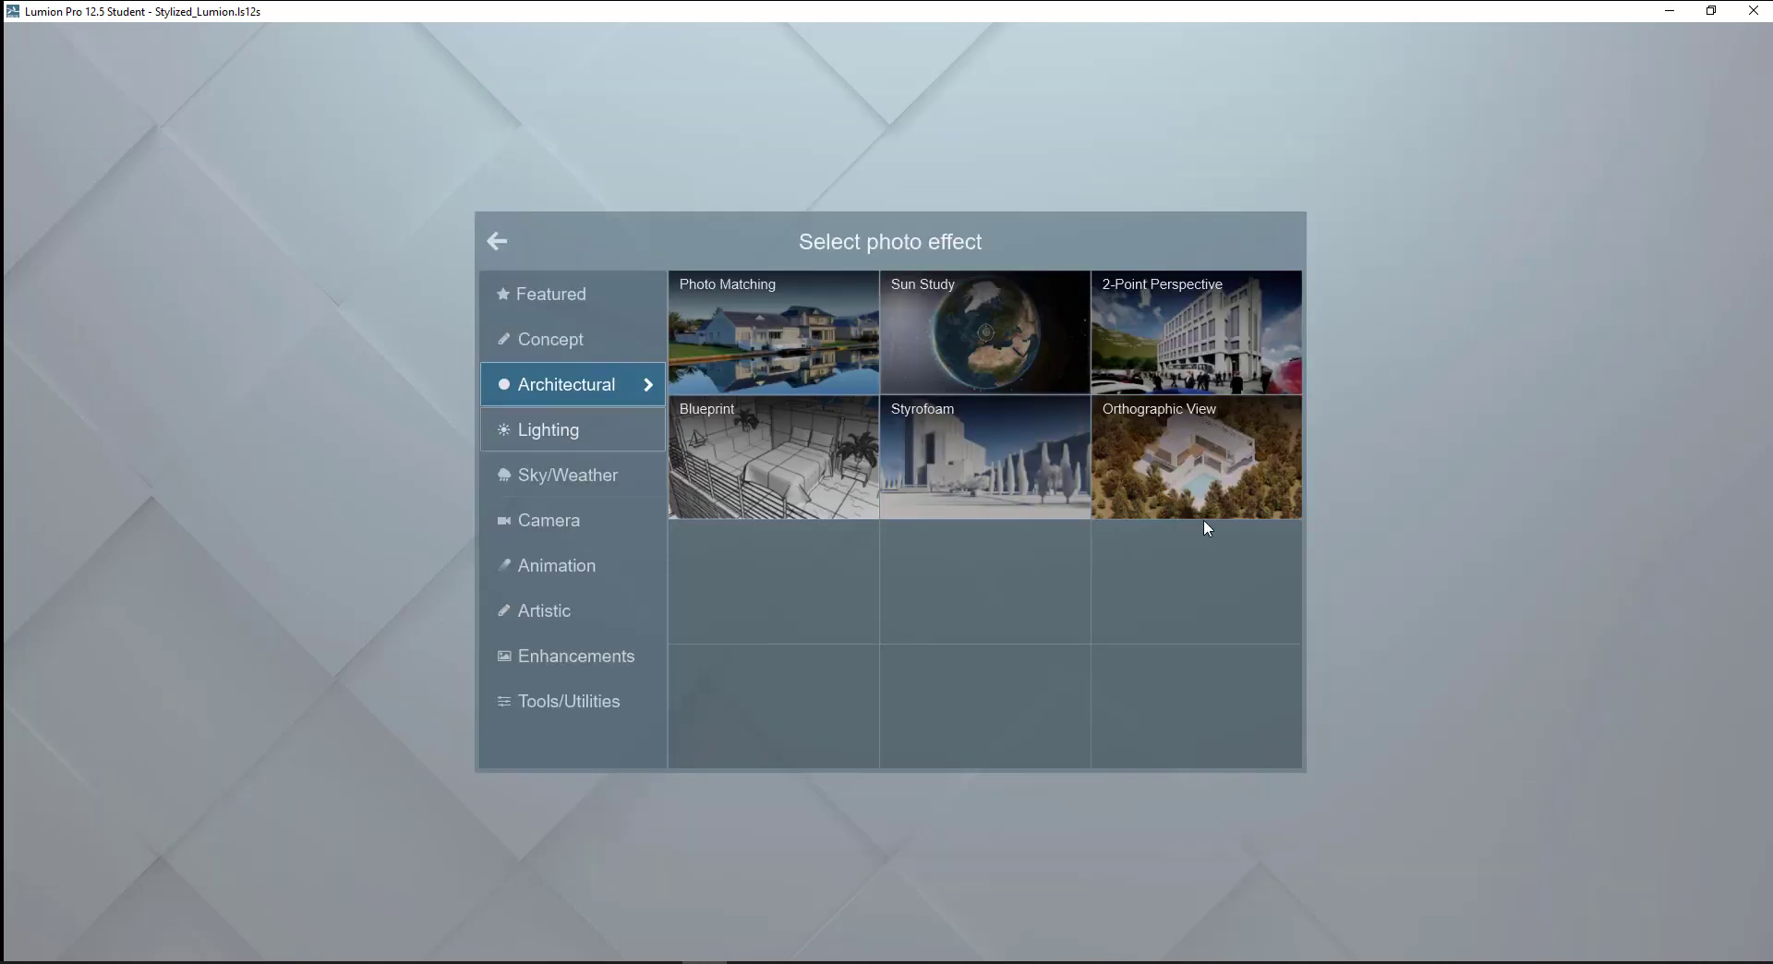
{"action": "left_click", "coordinate": [1190, 474]}
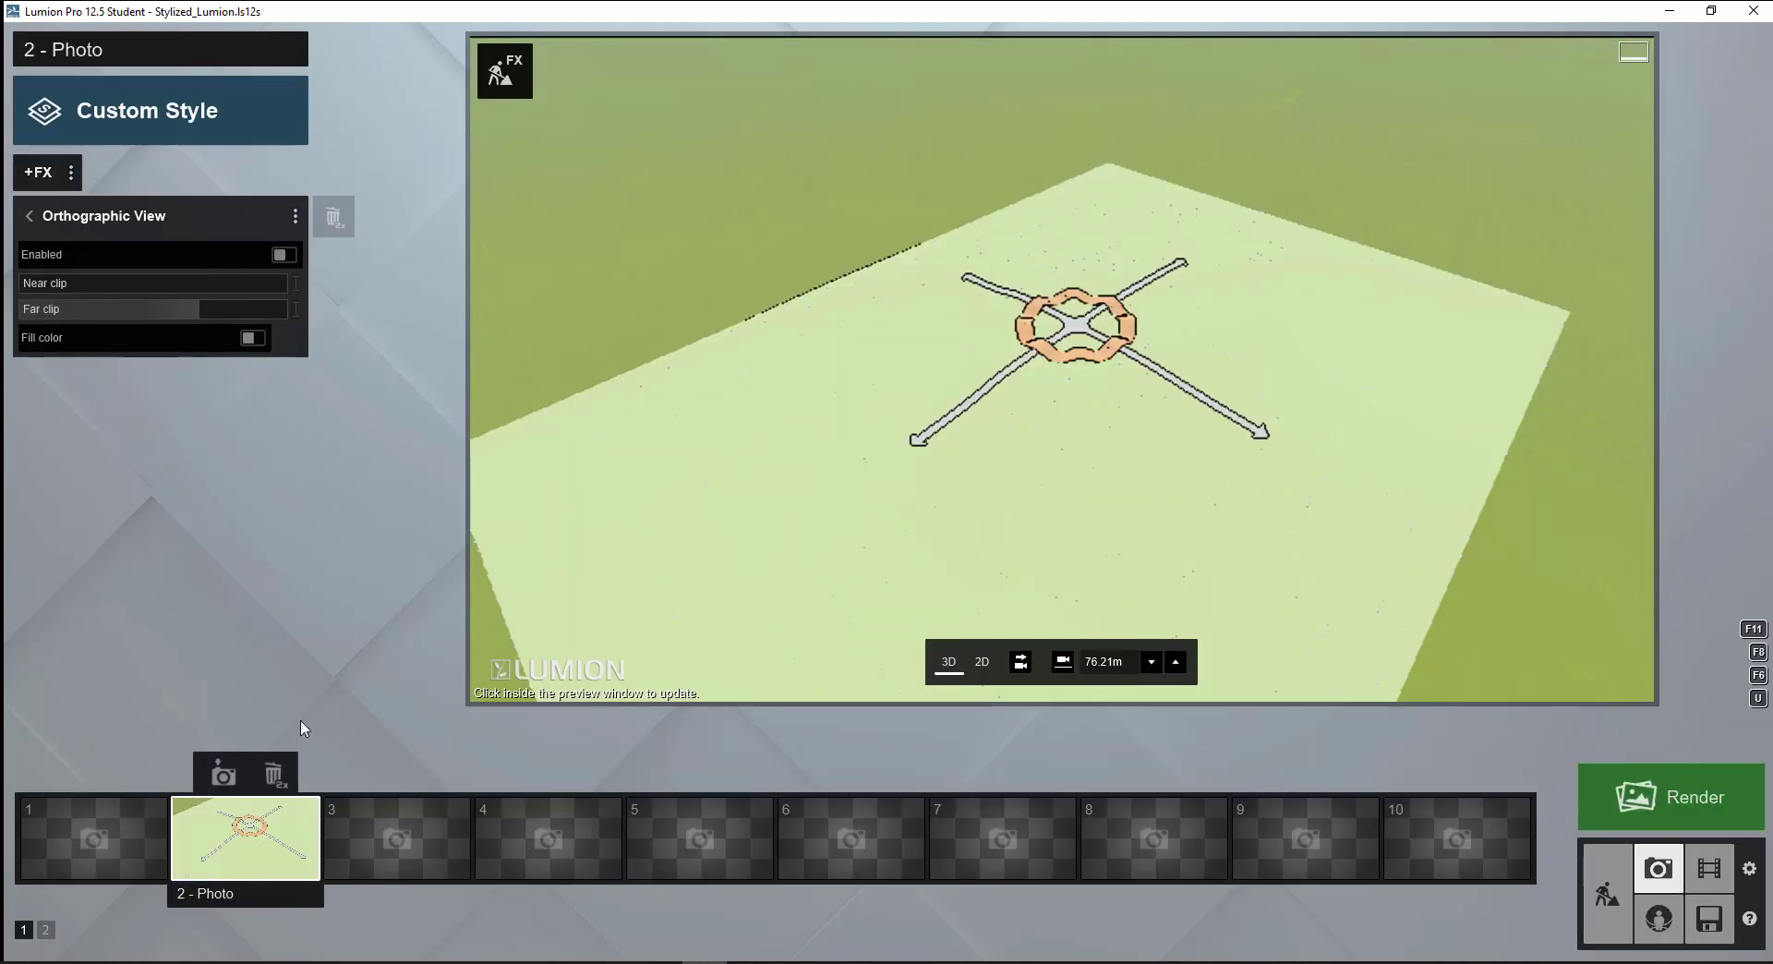
{"action": "left_click", "coordinate": [289, 256]}
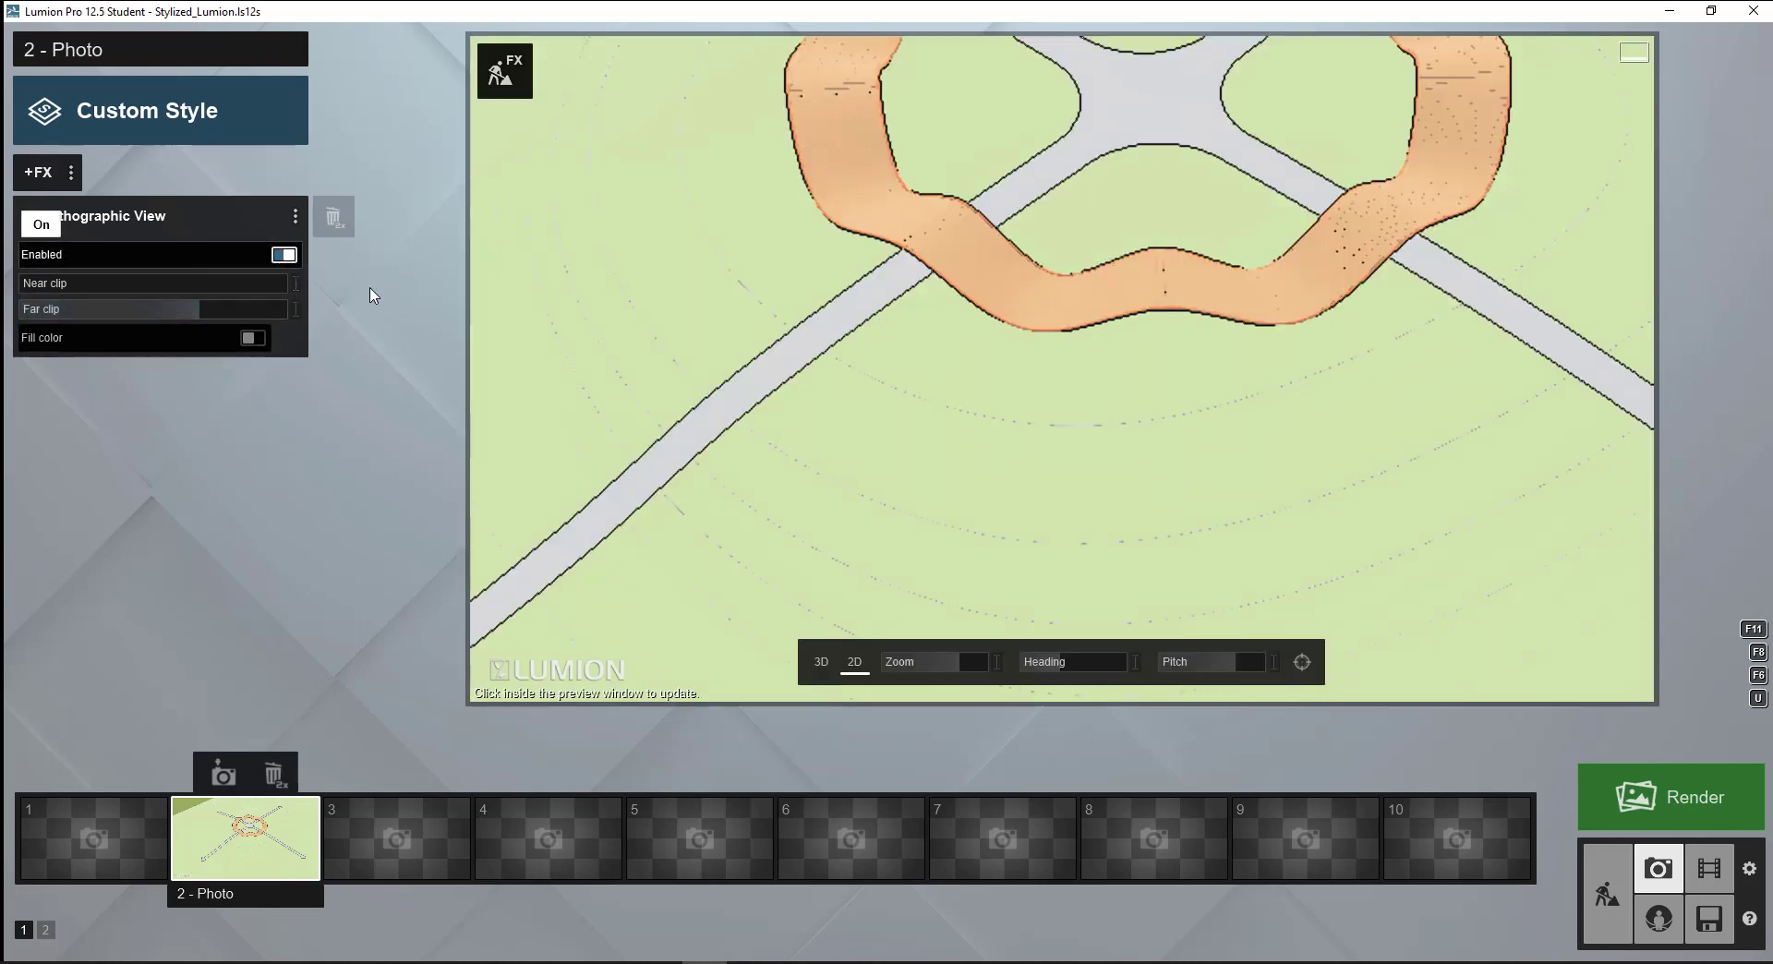
Step: Reframe the orthographic photo preview as an angled view from above, zoomed out until the whole terrain fits
{"action": "right_click_drag", "start_coordinate": [1261, 445], "coordinate": [1223, 446]}
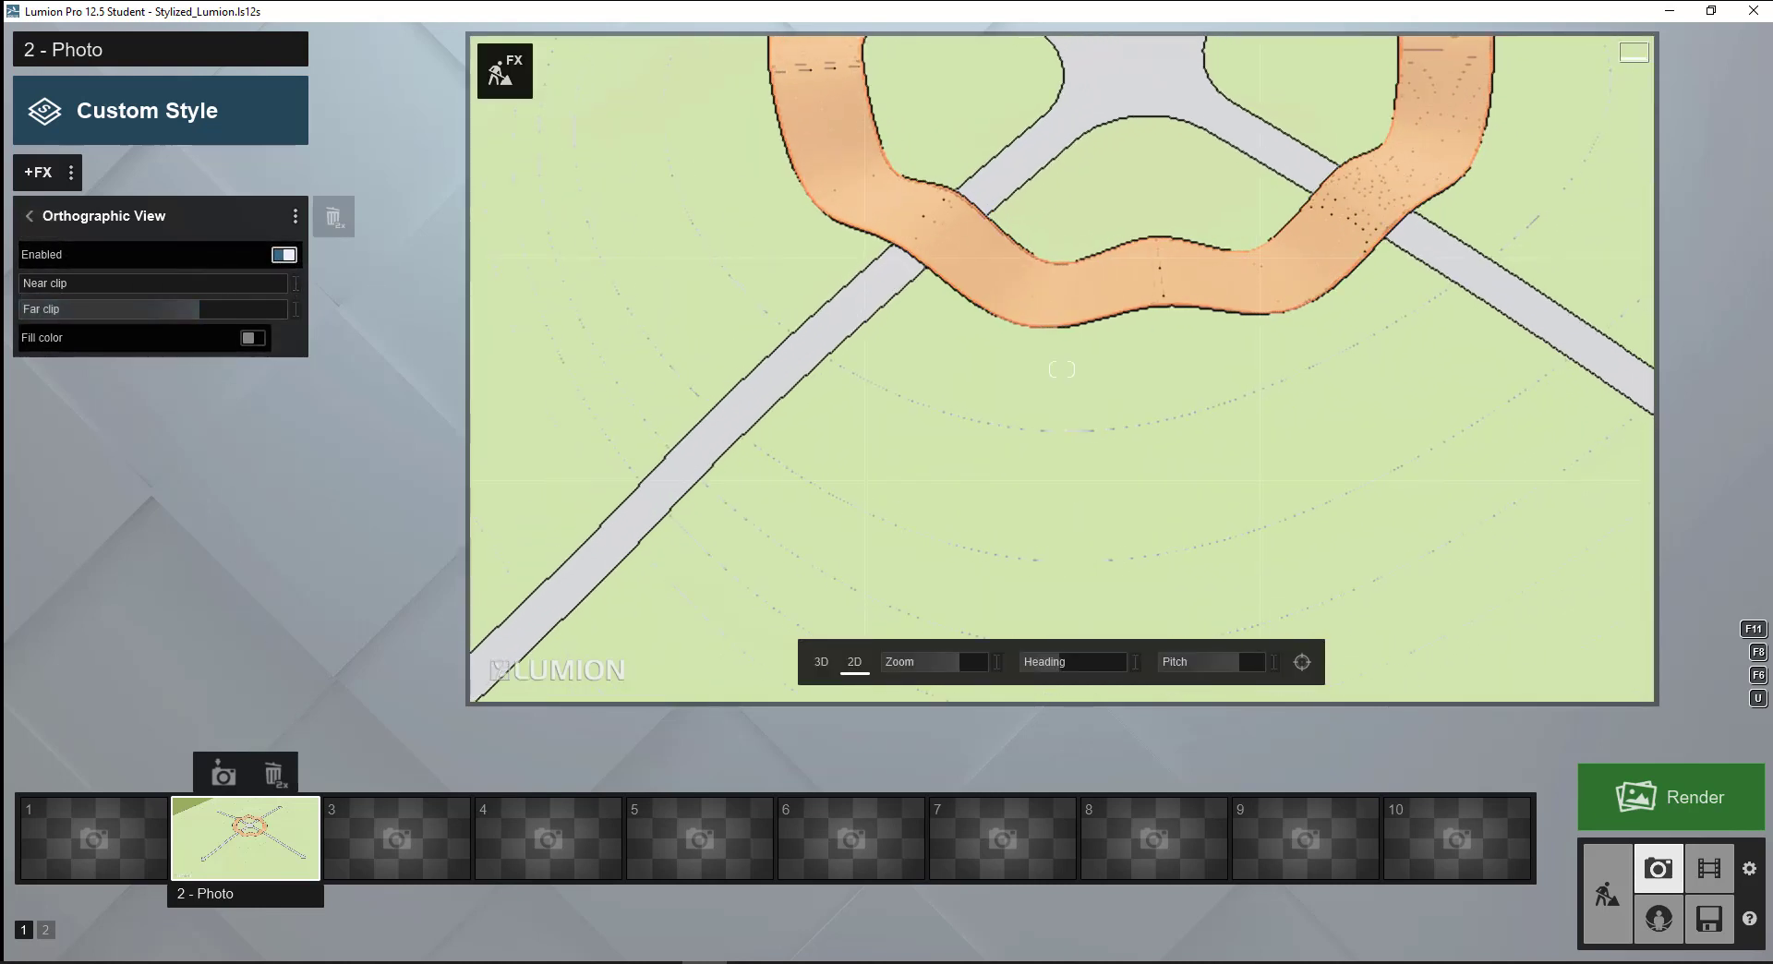
{"action": "key", "text": "s"}
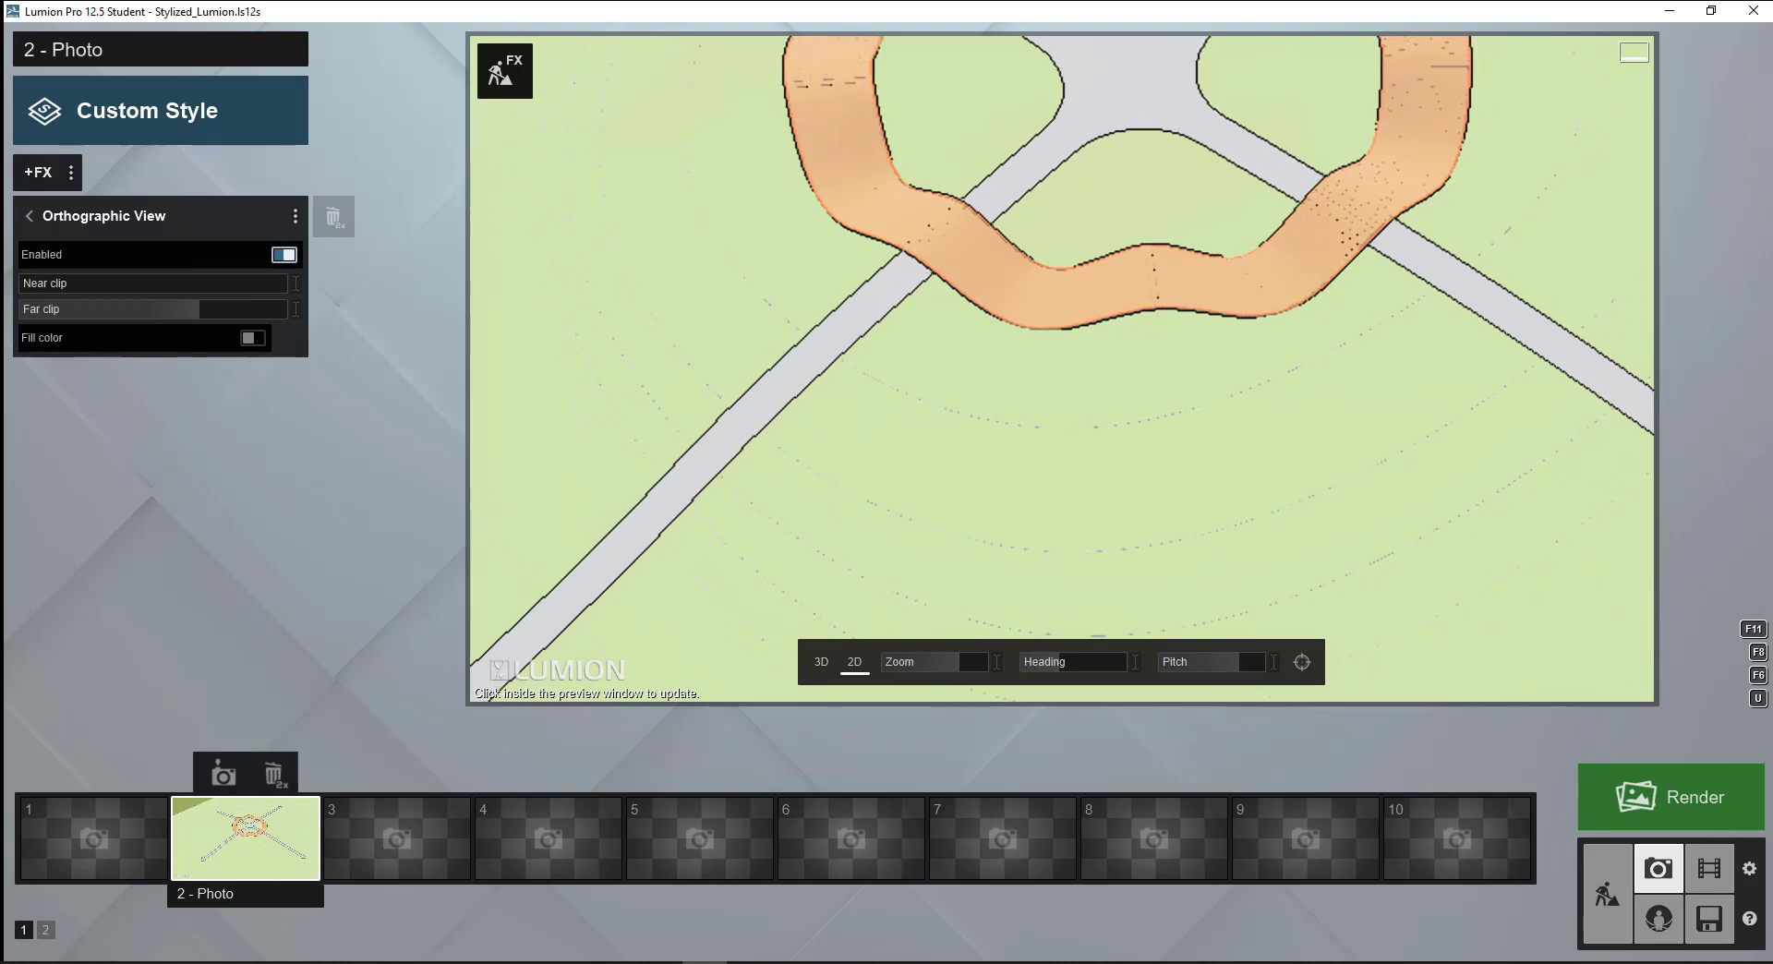
{"action": "key", "text": "s"}
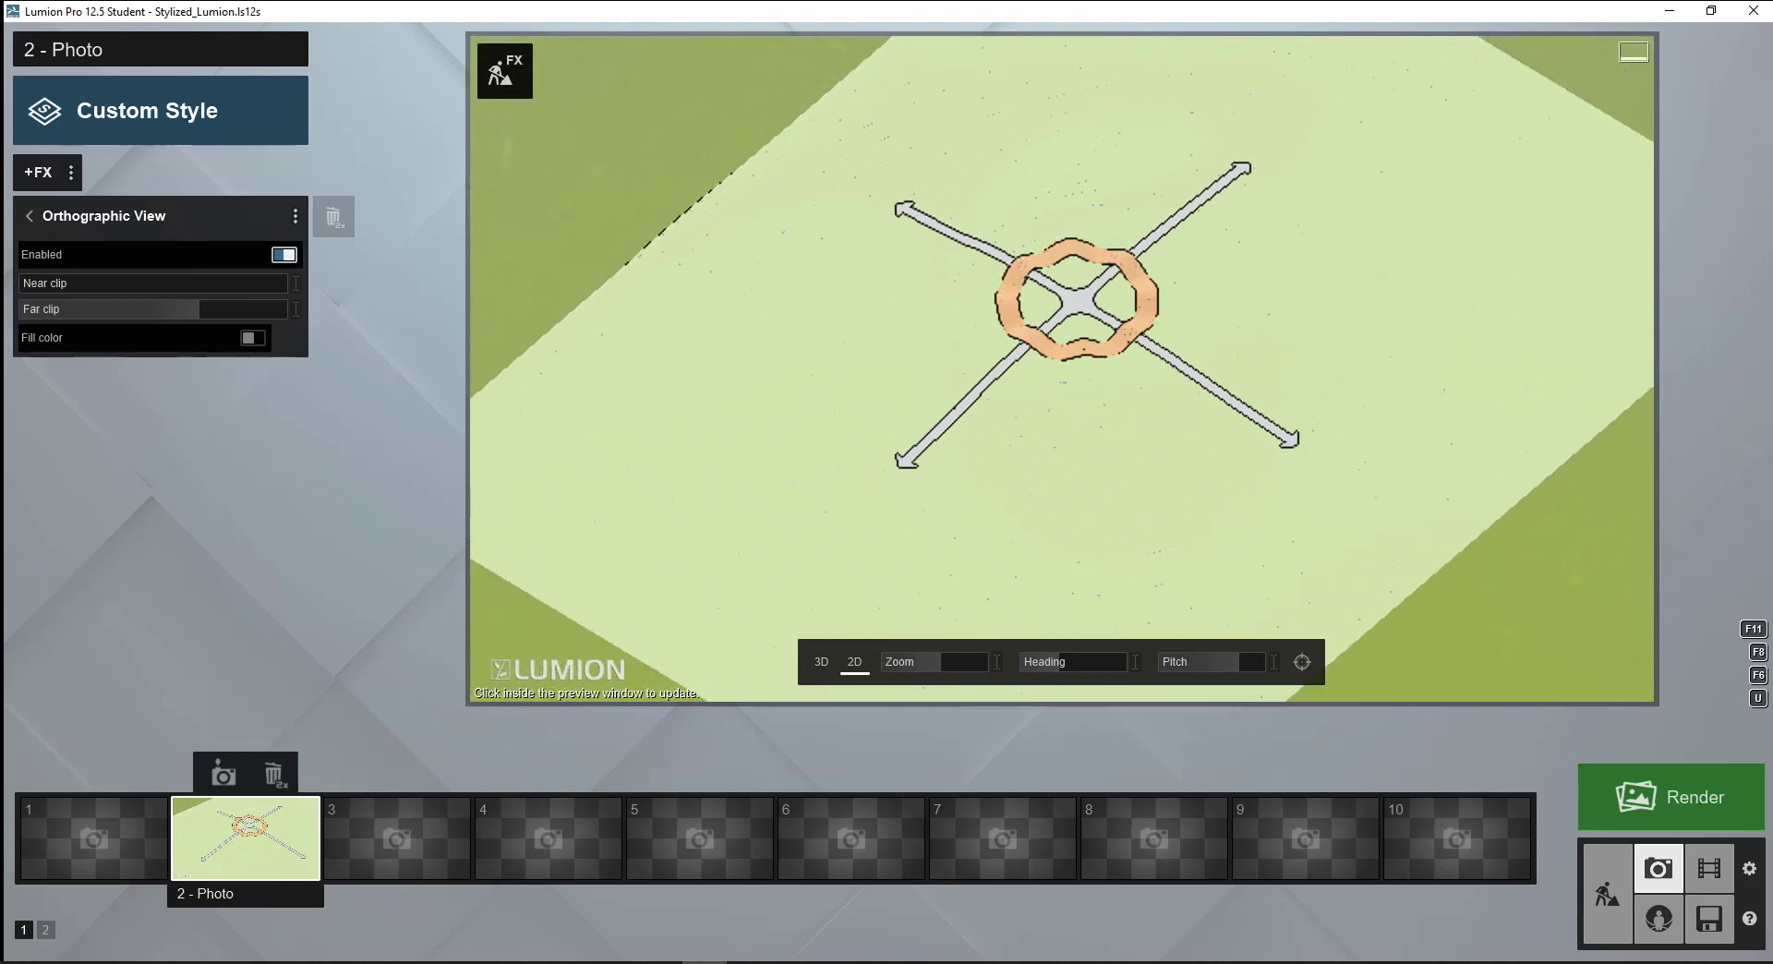
{"action": "key", "text": "s"}
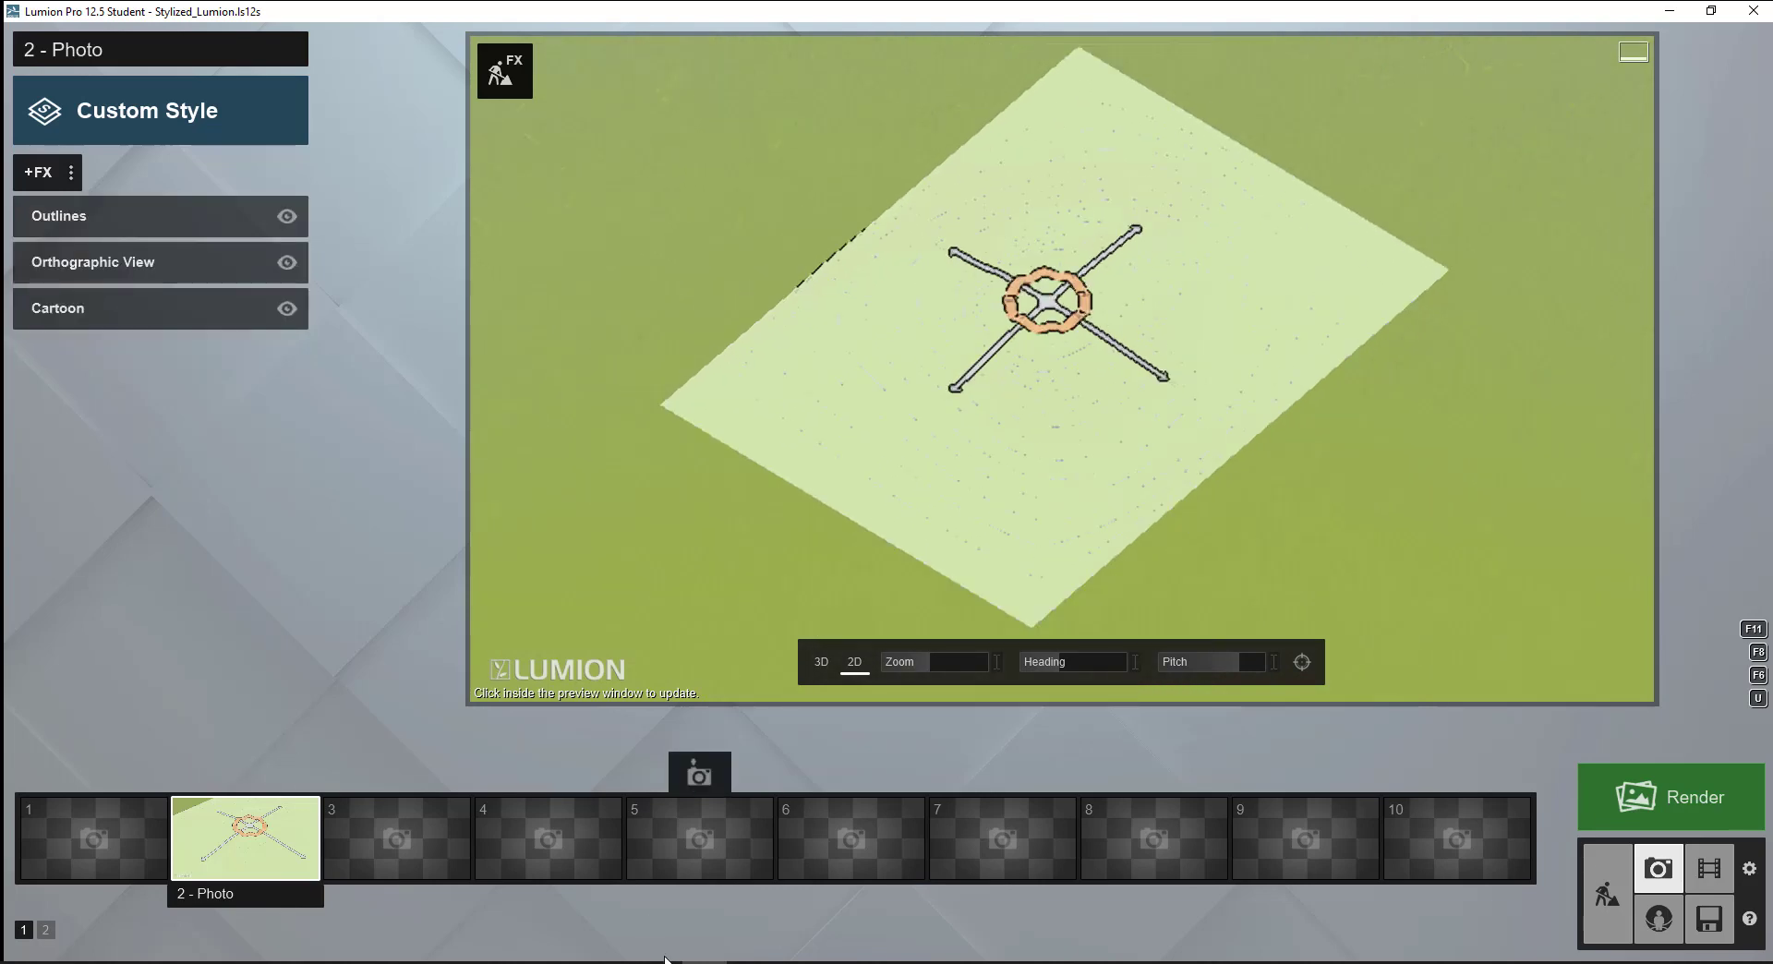
Step: Switch to Rhino and turn off the Arrows, Deck_Conceptual and Border Edge layers, keeping Rd off
{"action": "key", "text": "alt+Tab"}
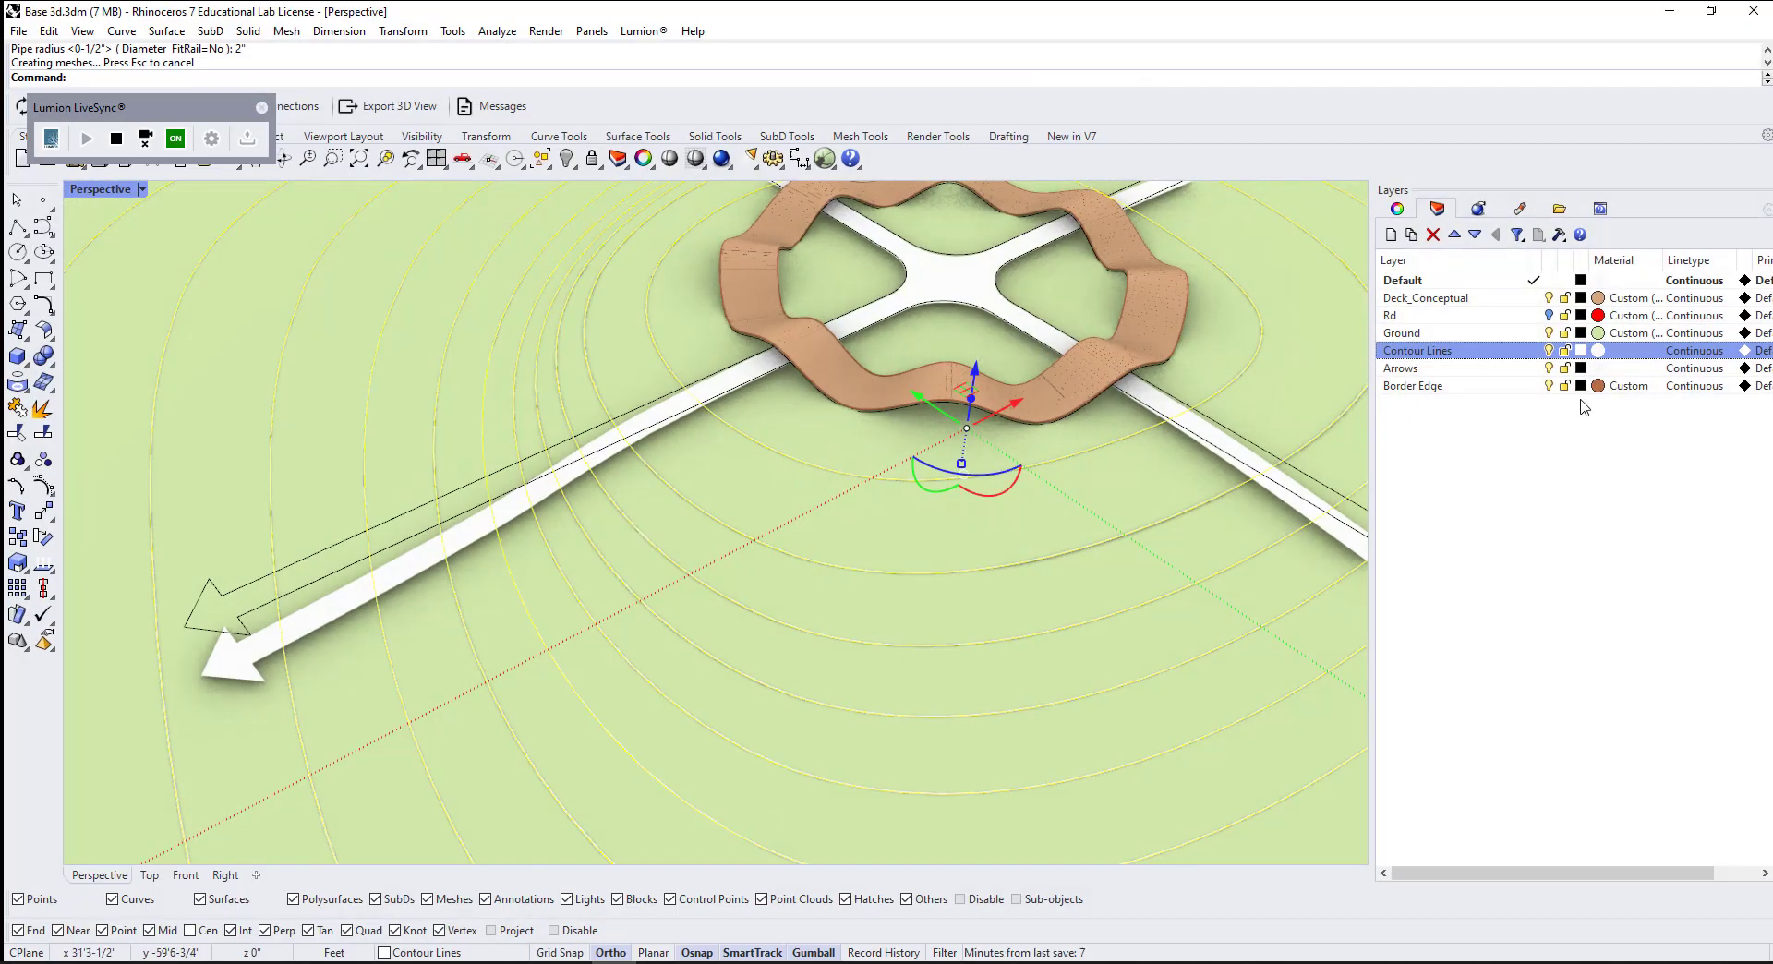
{"action": "left_click", "coordinate": [1551, 369]}
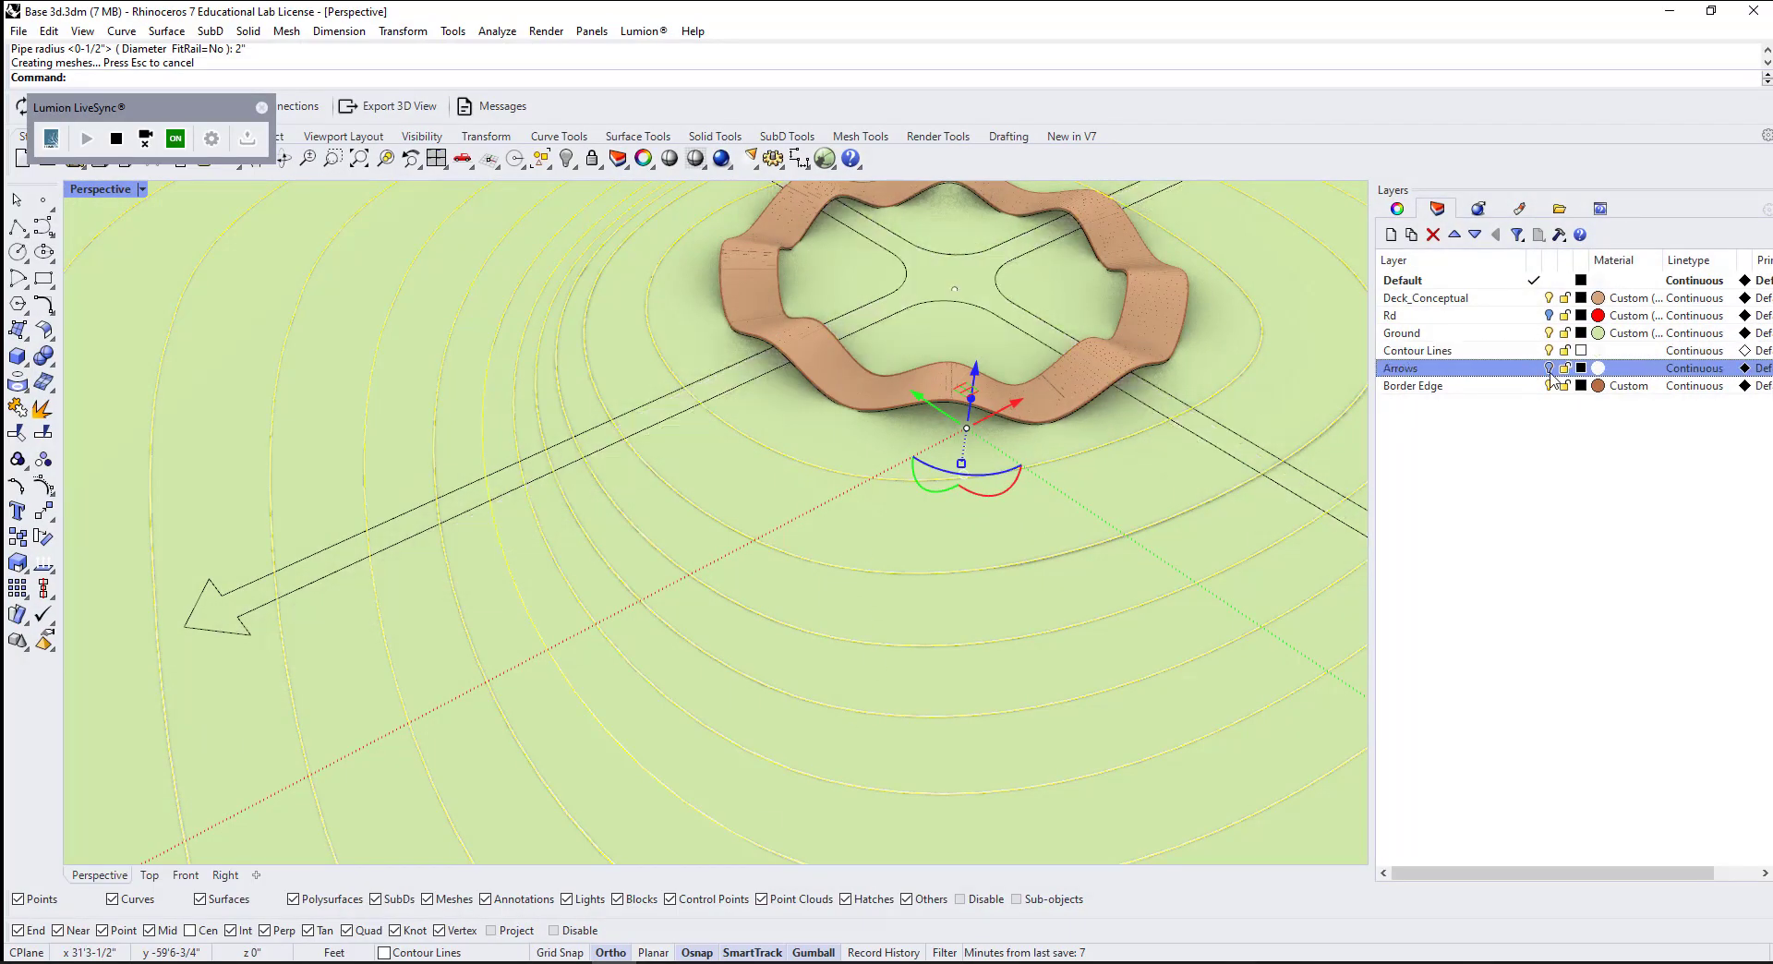
{"action": "left_click", "coordinate": [1549, 297]}
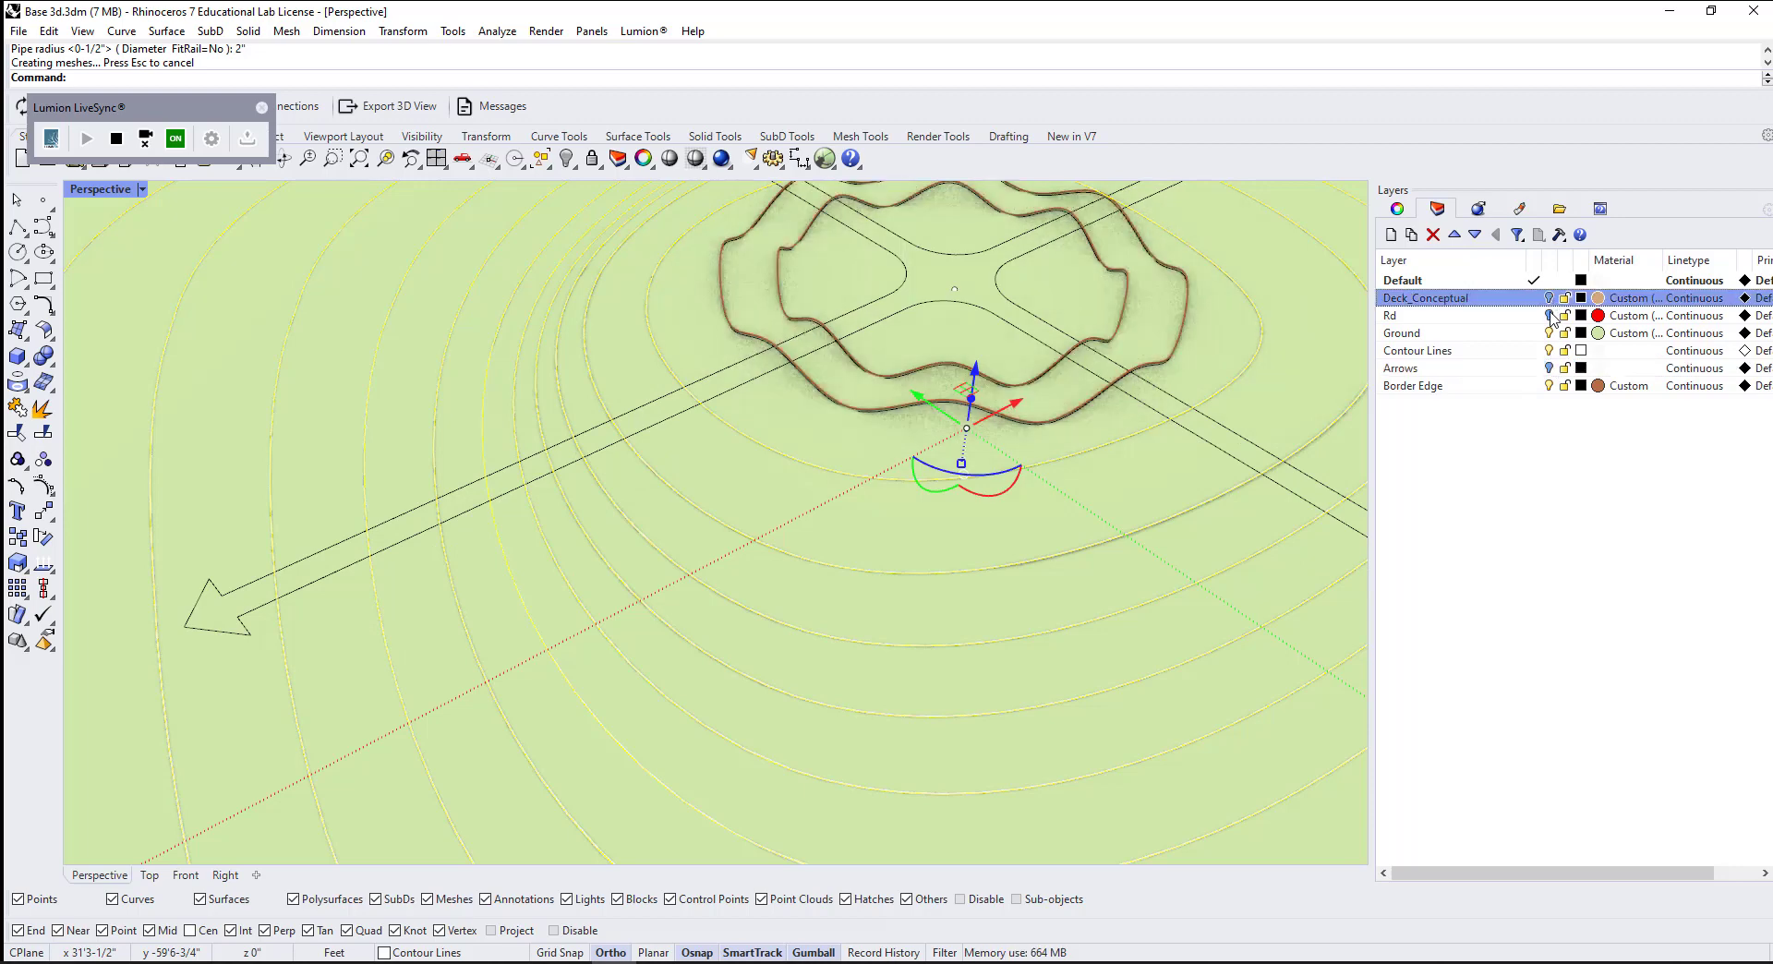
{"action": "left_click", "coordinate": [1549, 315]}
{"action": "left_click", "coordinate": [1550, 315]}
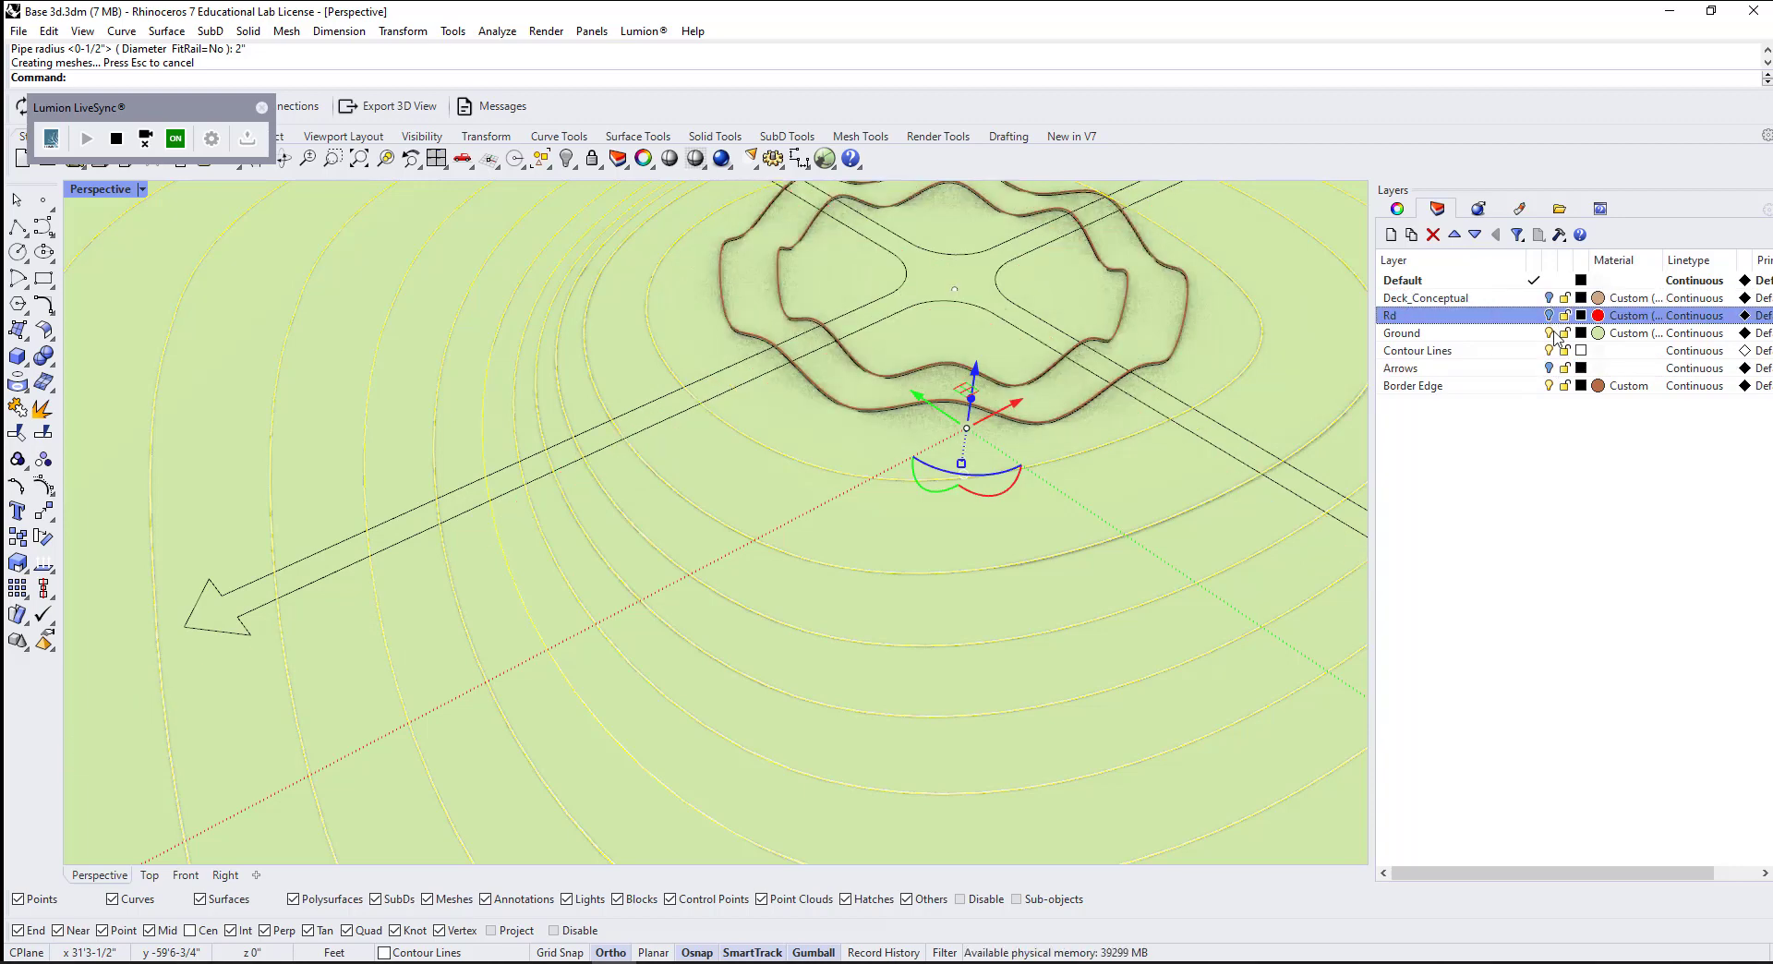
{"action": "left_click", "coordinate": [1550, 386]}
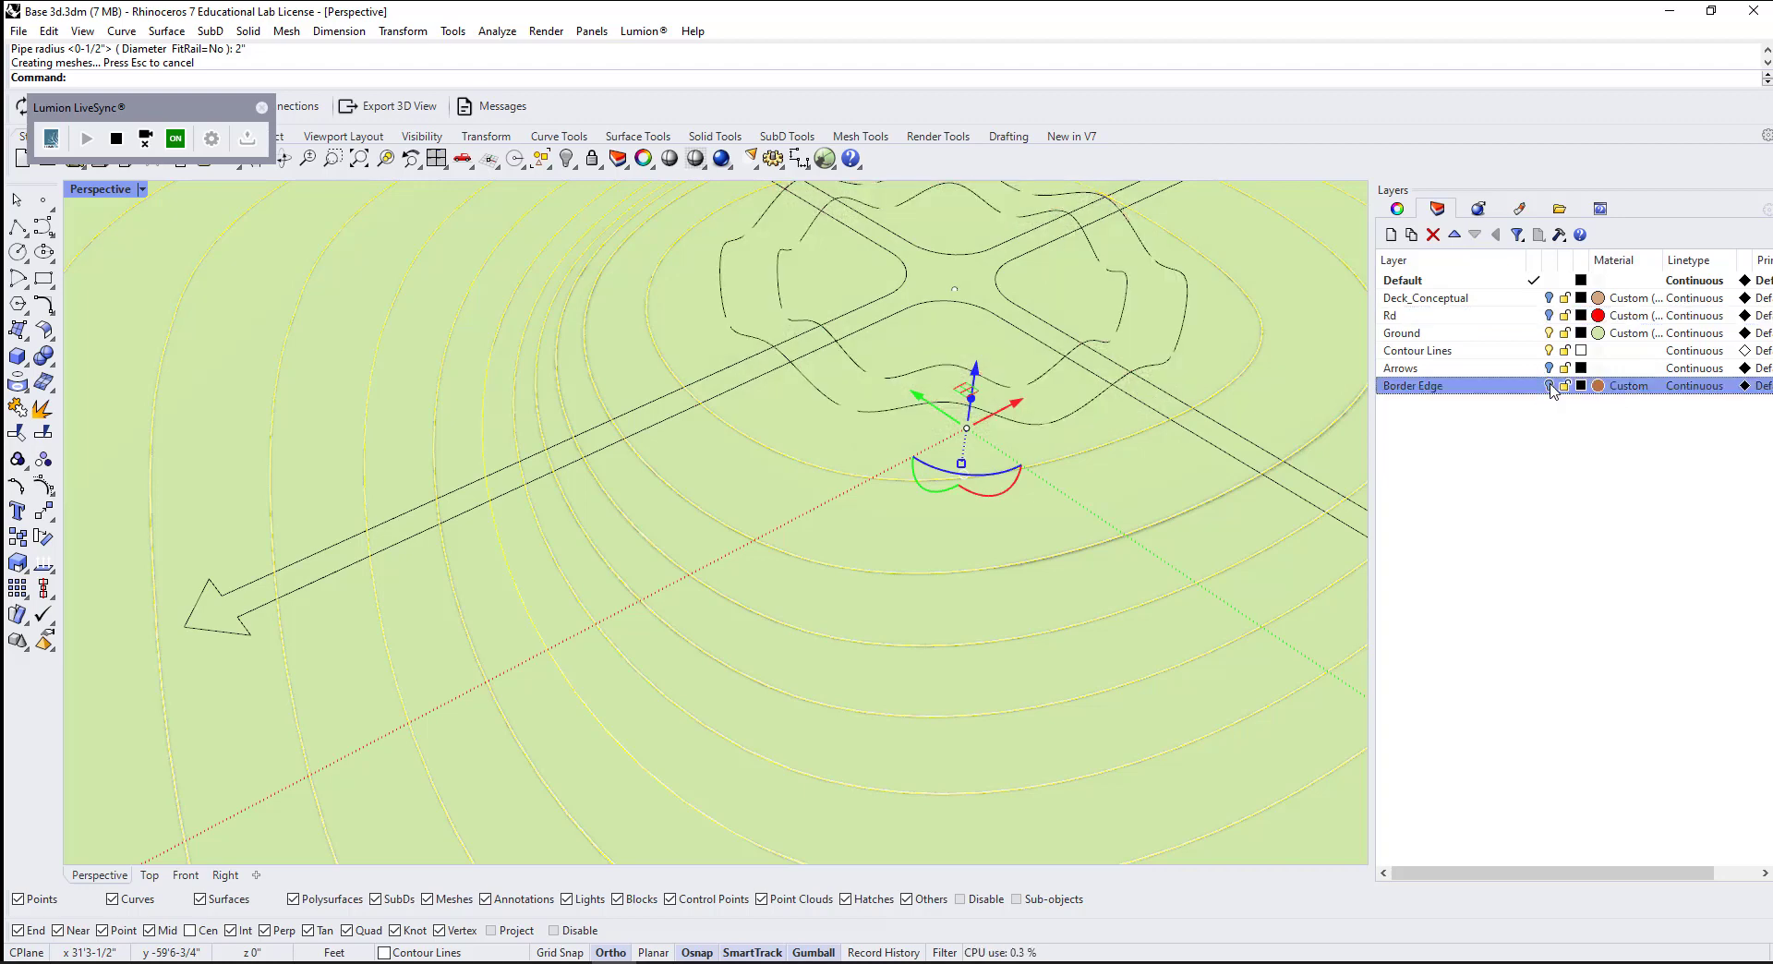
Step: Make Contour Lines the current layer, turn off the Default layer, and switch back to Lumion with only terrain and contours shown
{"action": "left_click", "coordinate": [1536, 351]}
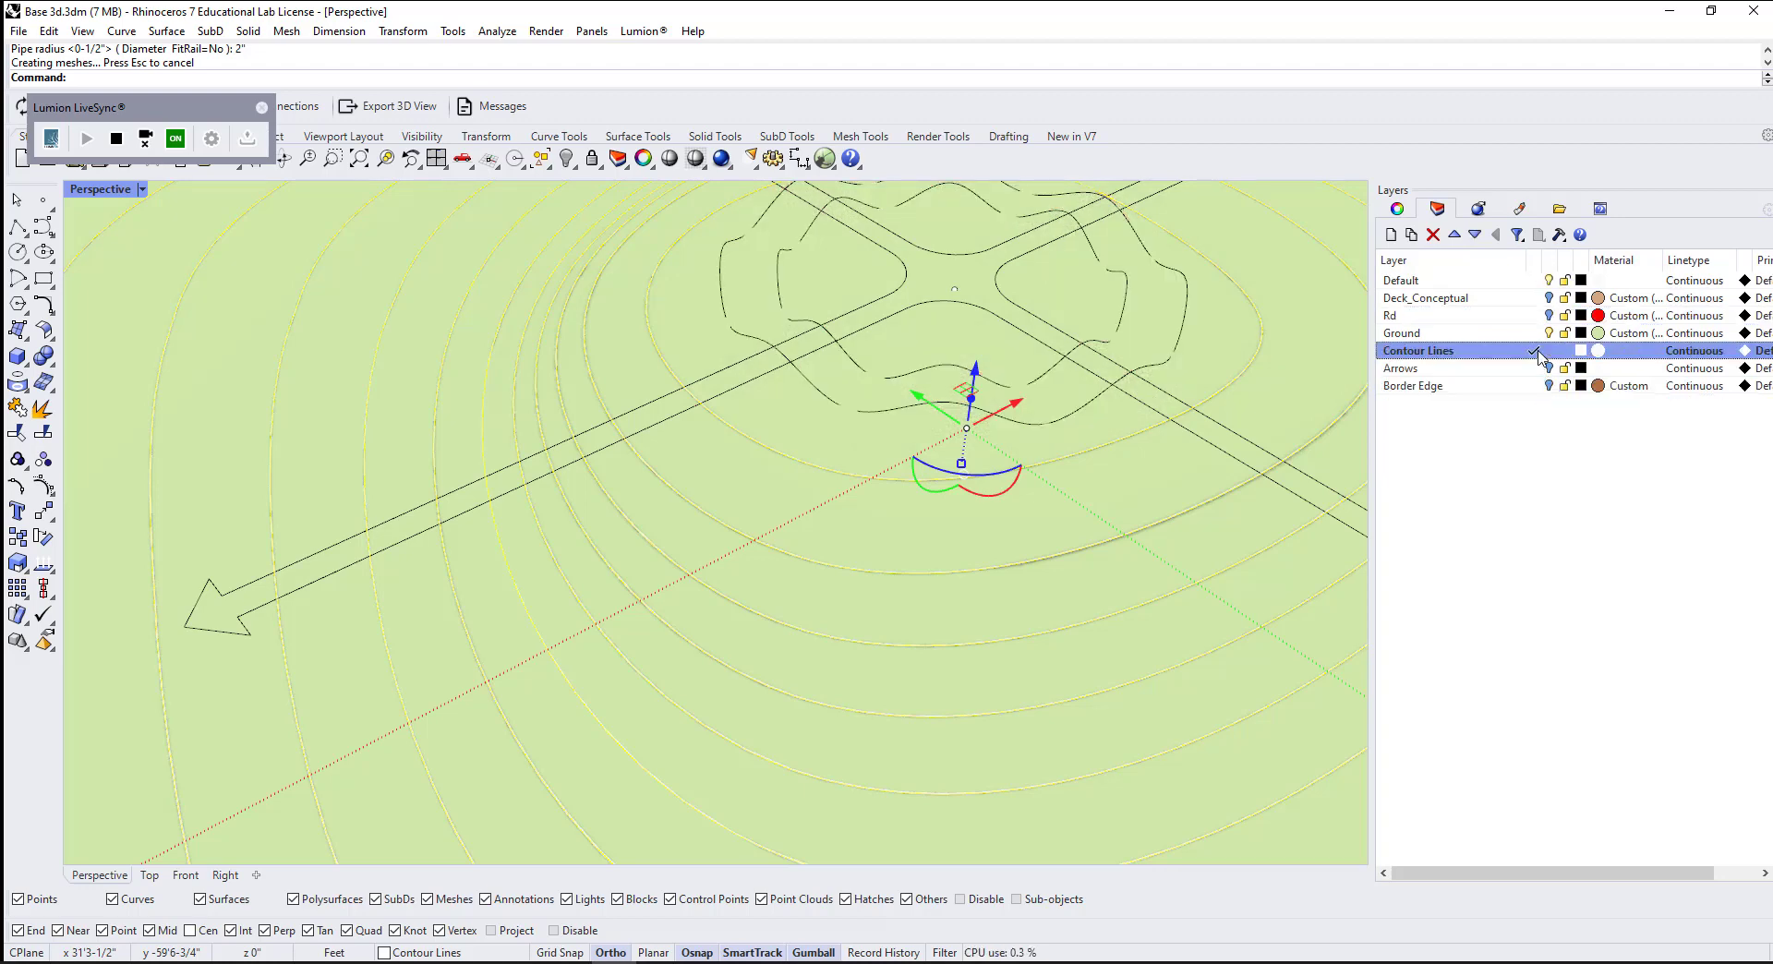
{"action": "left_click", "coordinate": [1549, 280]}
{"action": "scroll", "coordinate": [606, 487], "scroll_direction": "down", "scroll_amount": 5}
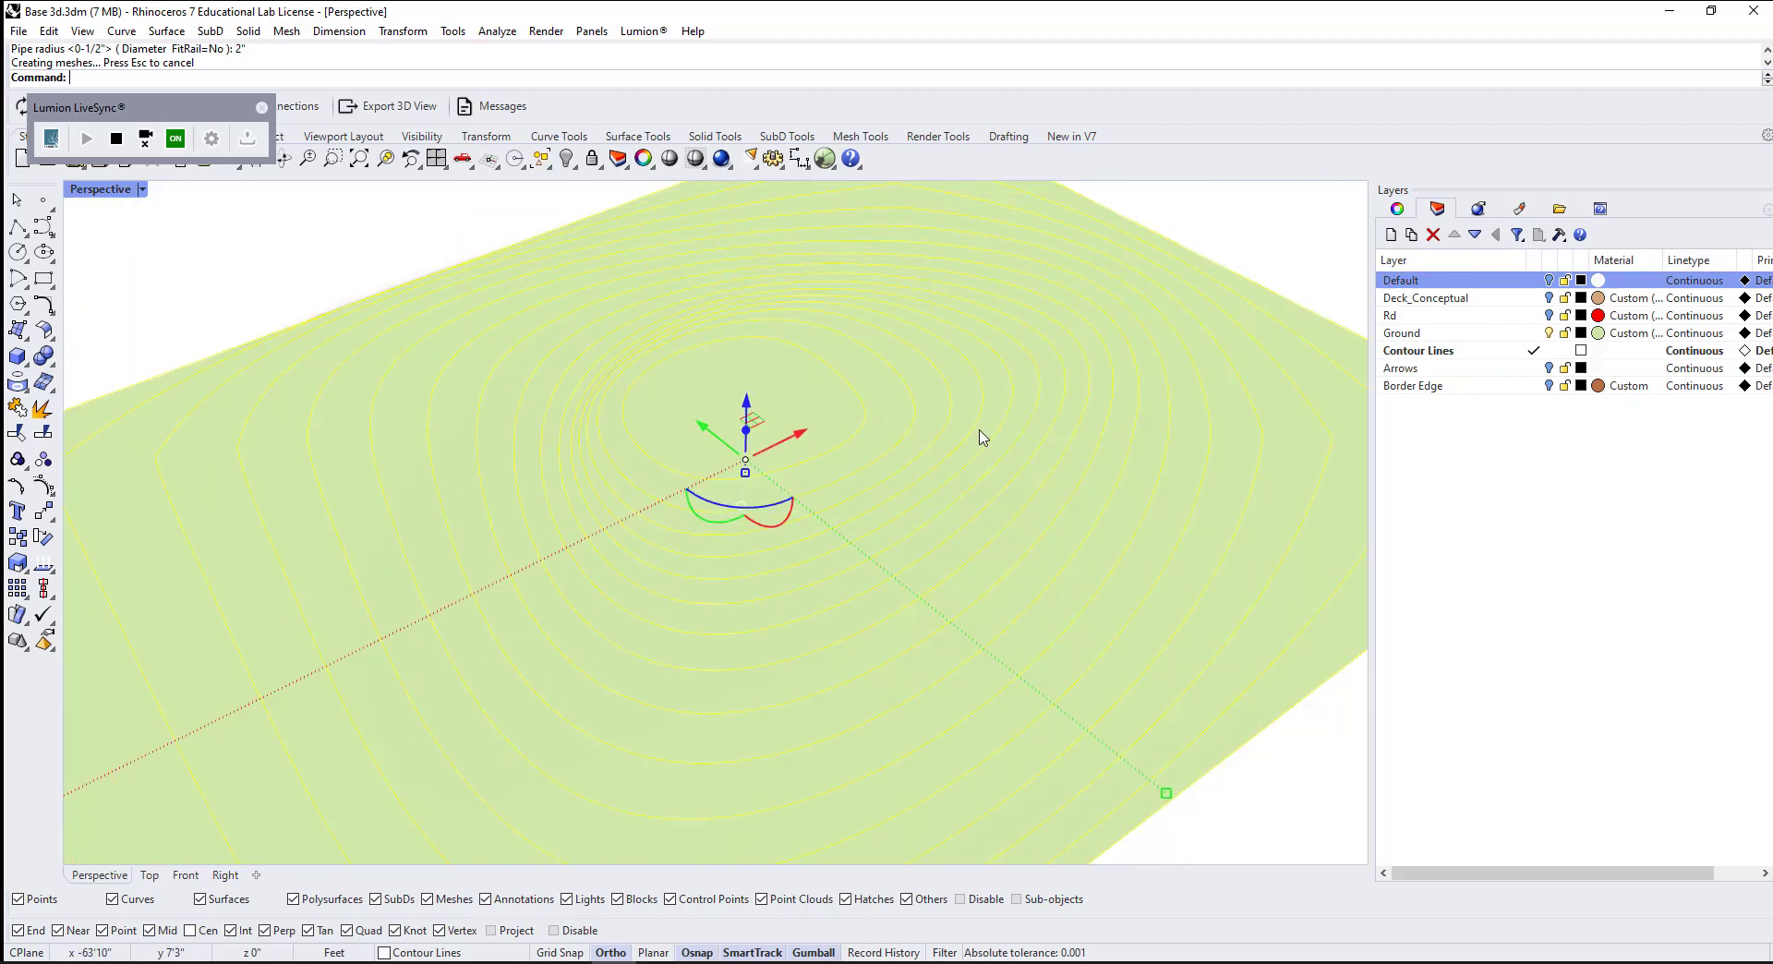
{"action": "scroll", "coordinate": [1297, 263], "scroll_direction": "down", "scroll_amount": 3}
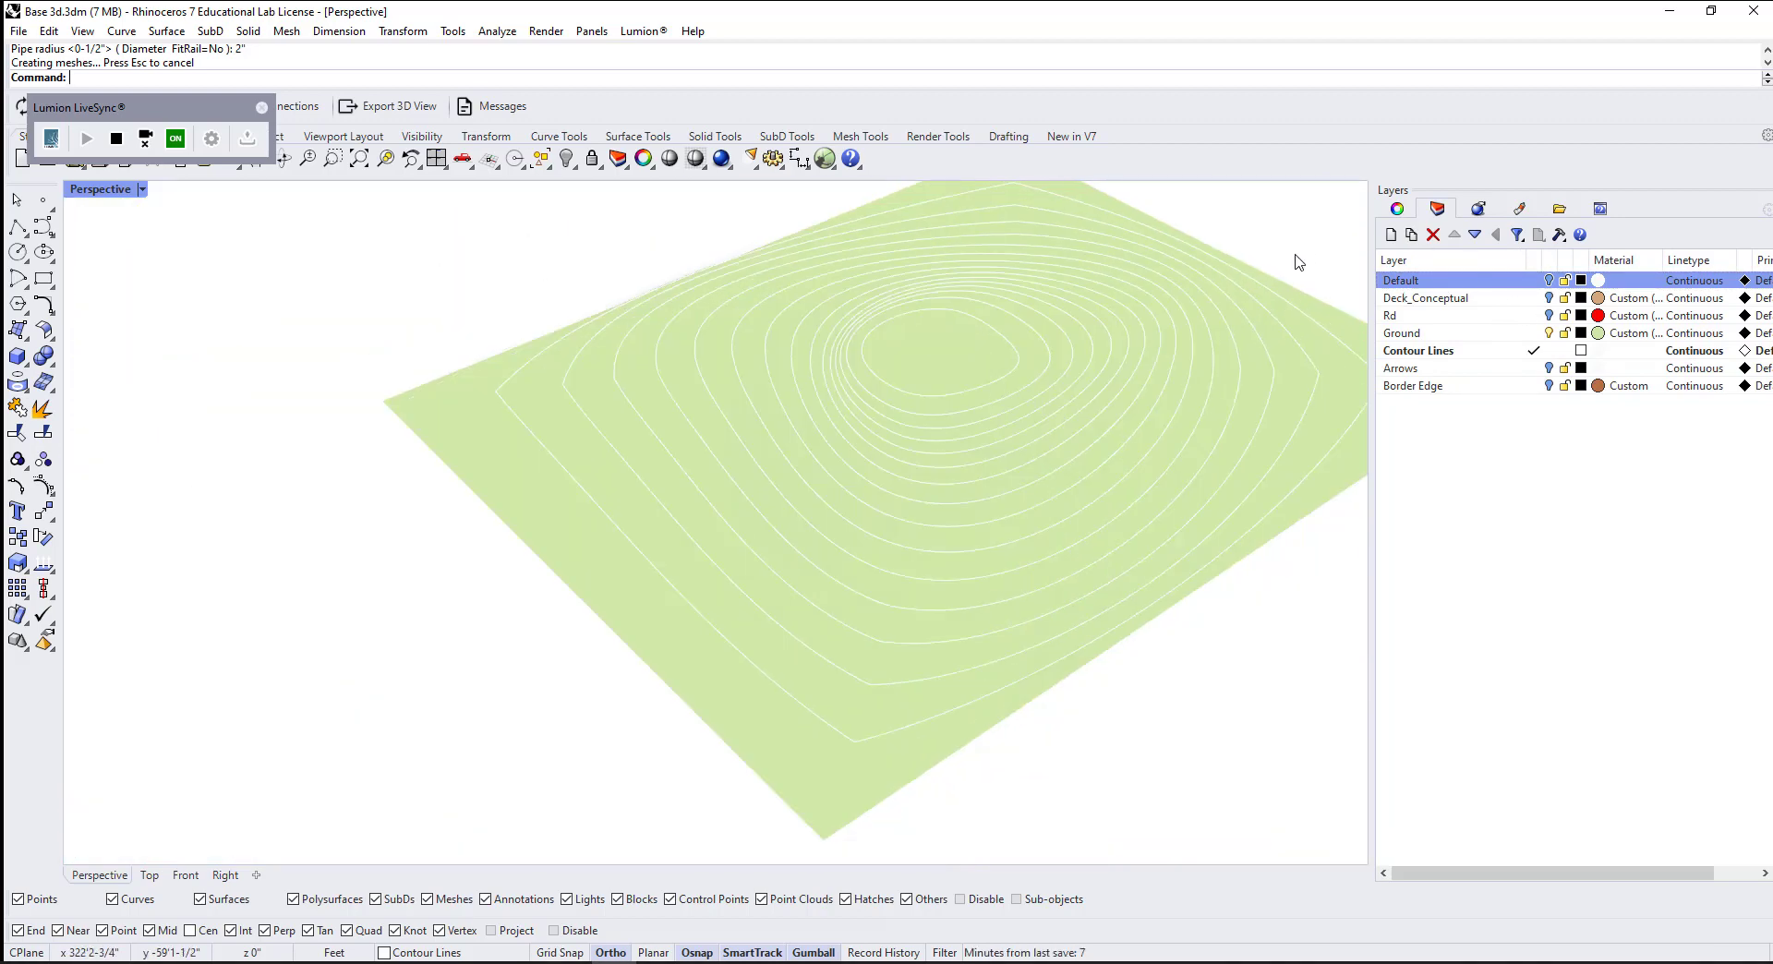
{"action": "left_click", "coordinate": [1674, 13]}
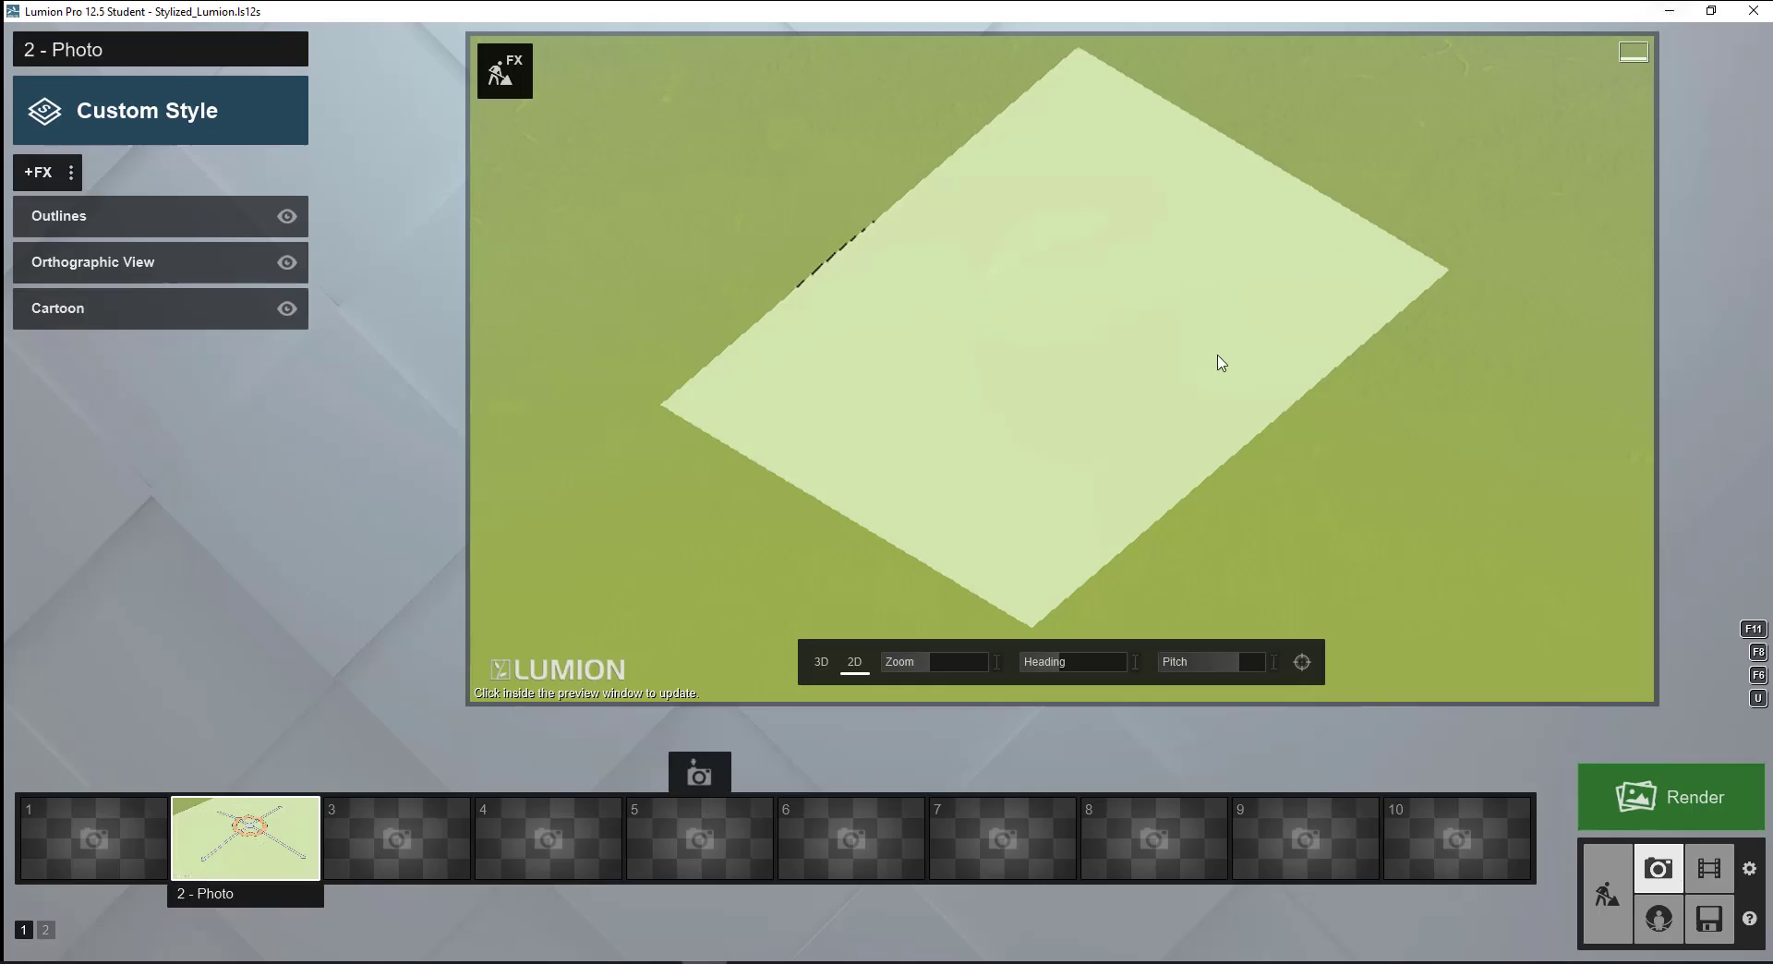
Step: Refresh the photo preview and adjust the Cartoon effect's outline width and outline transparency
{"action": "left_click", "coordinate": [1202, 382]}
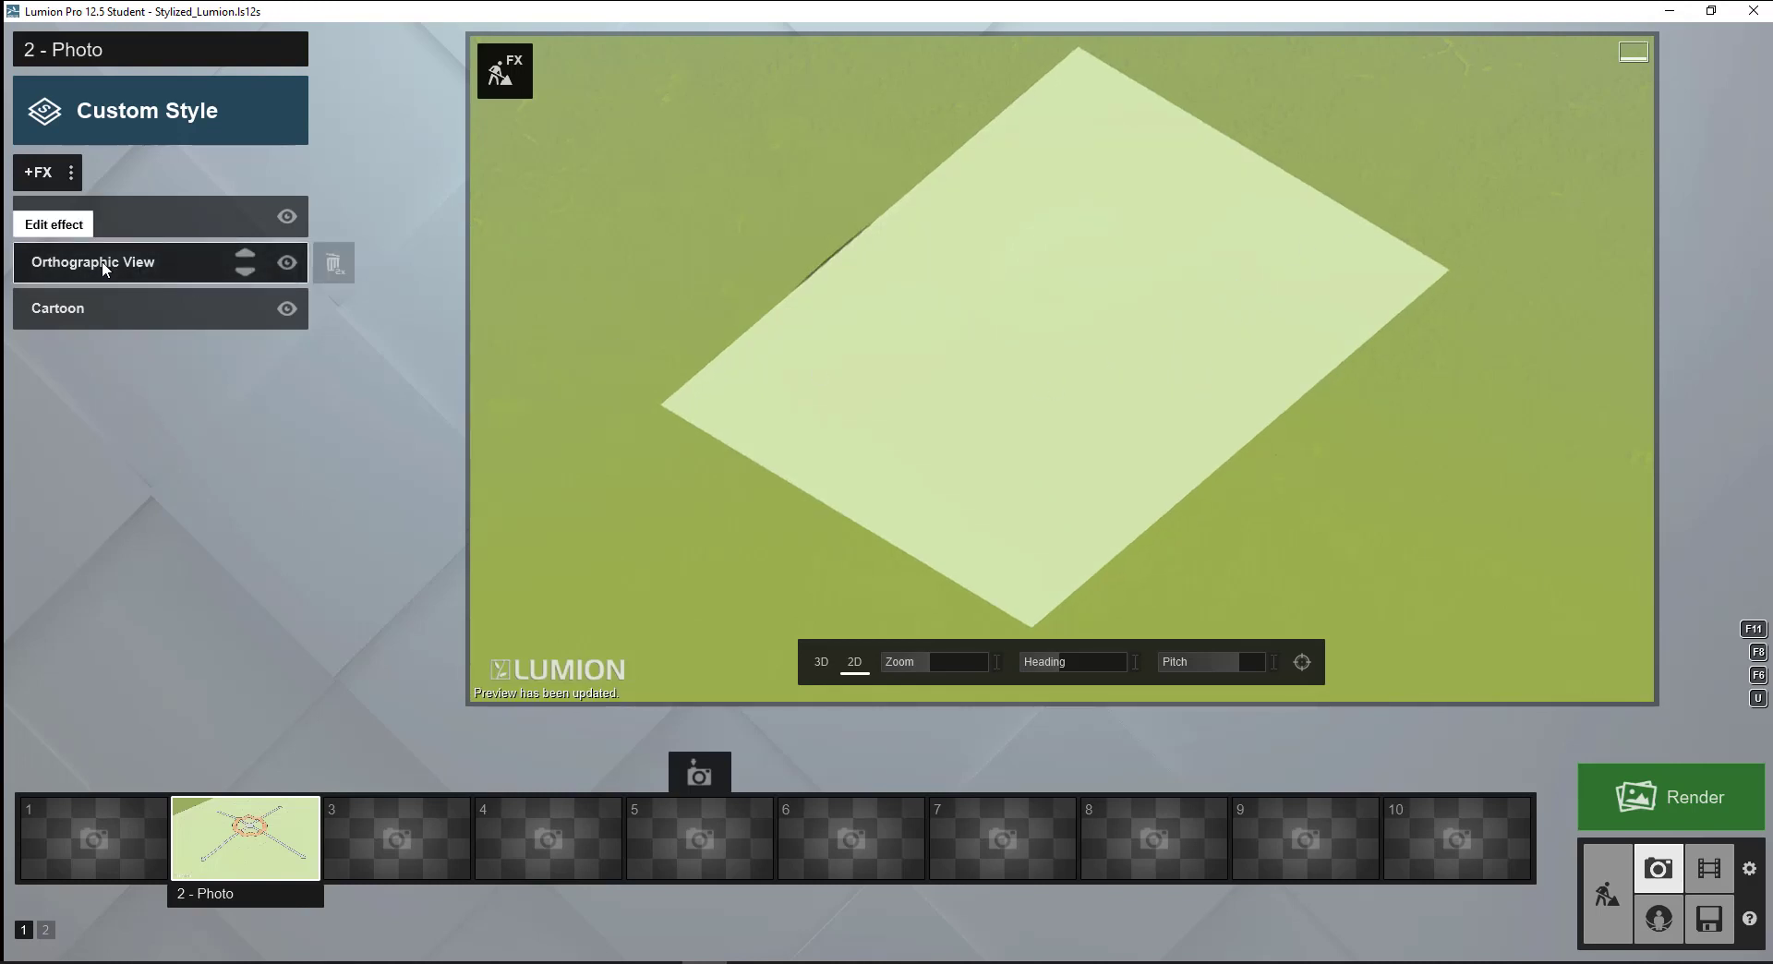
{"action": "left_click", "coordinate": [92, 307]}
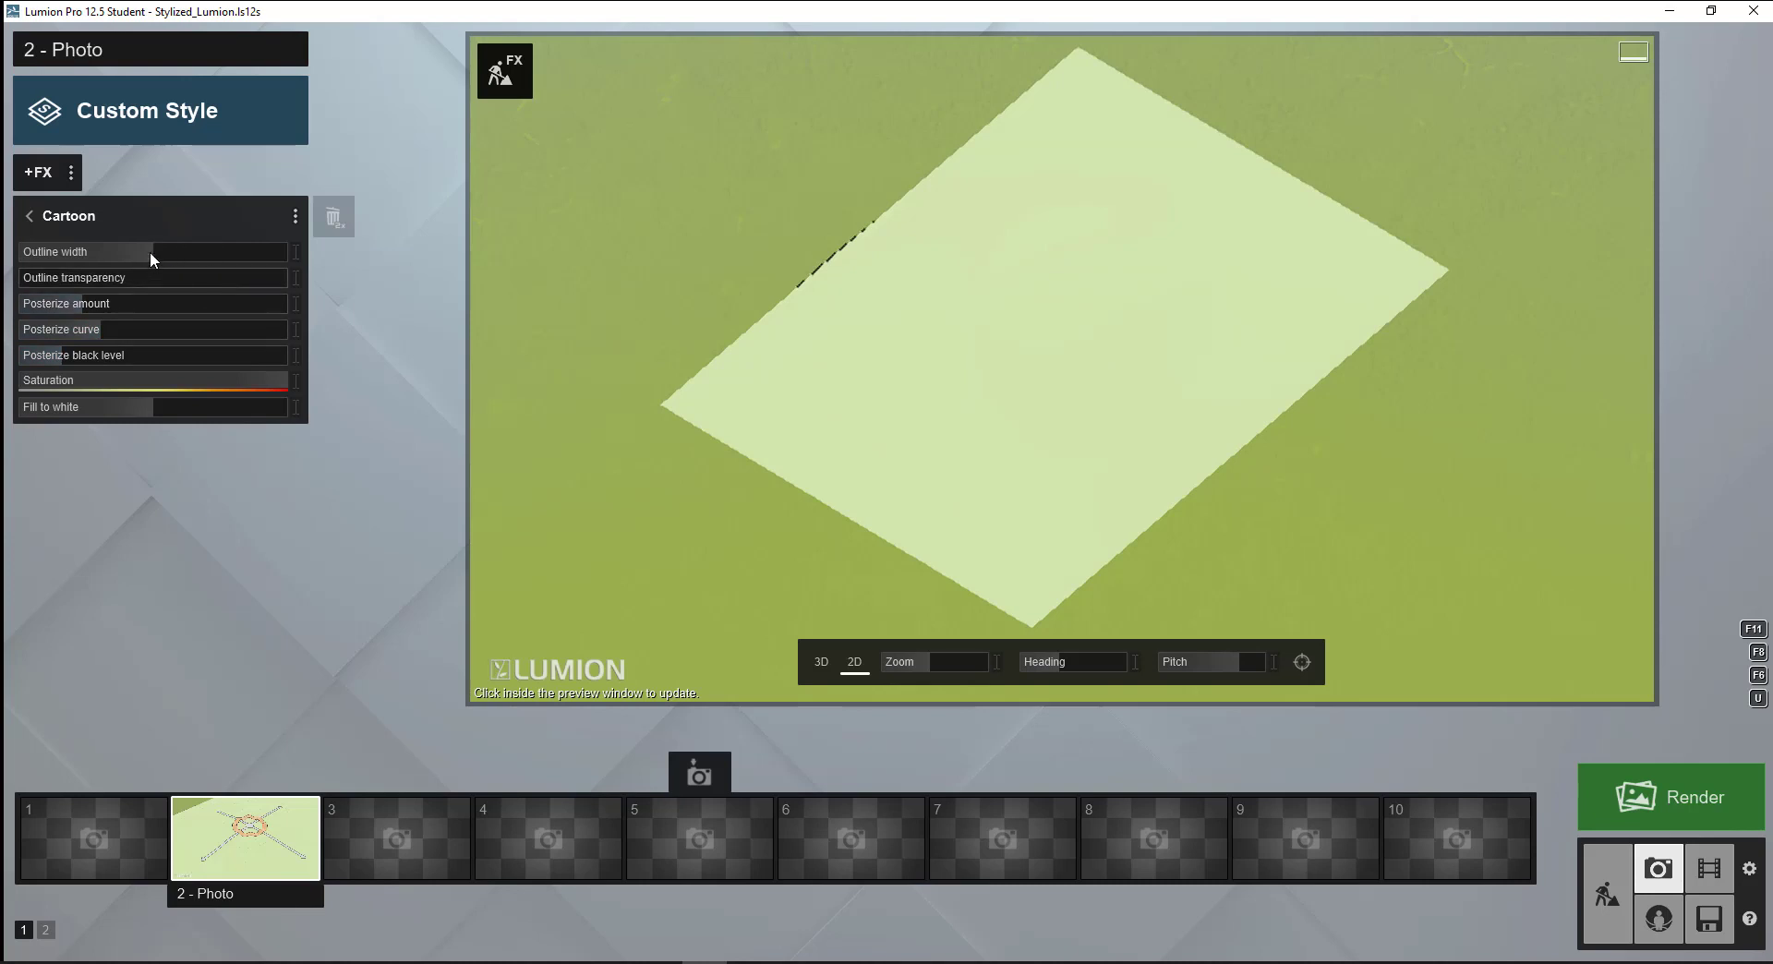
{"action": "left_click_drag", "start_coordinate": [150, 252], "coordinate": [319, 268]}
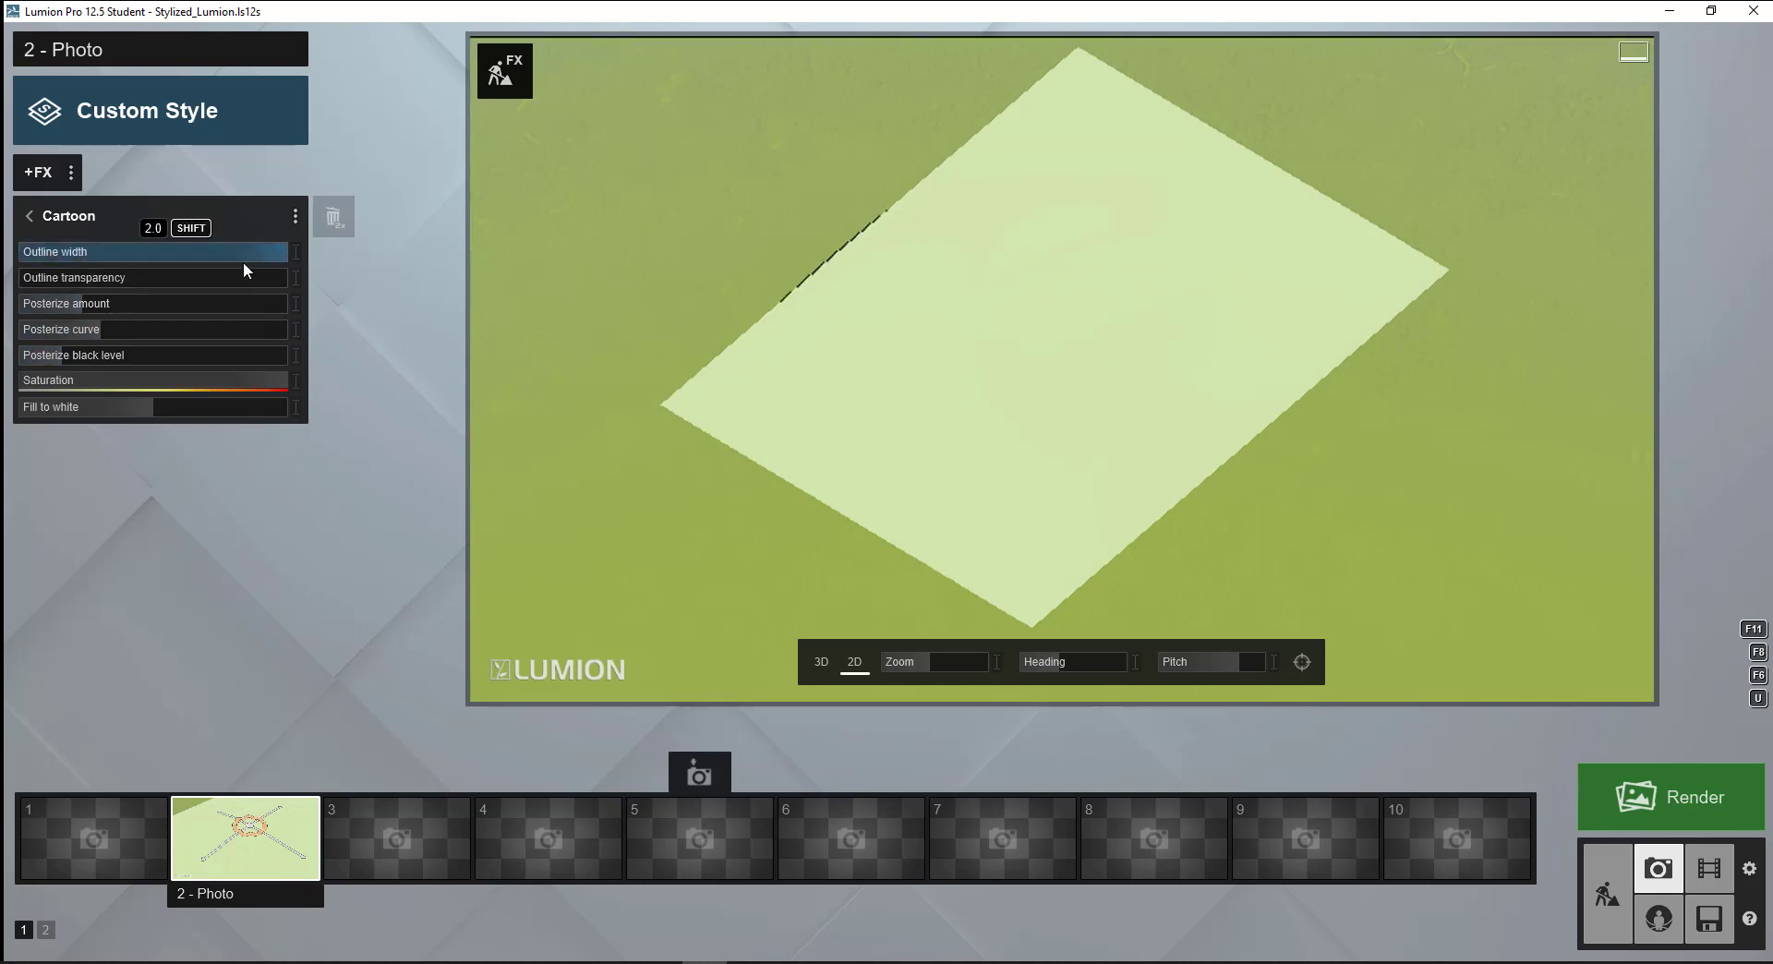
{"action": "left_click_drag", "start_coordinate": [123, 258], "coordinate": [37, 275]}
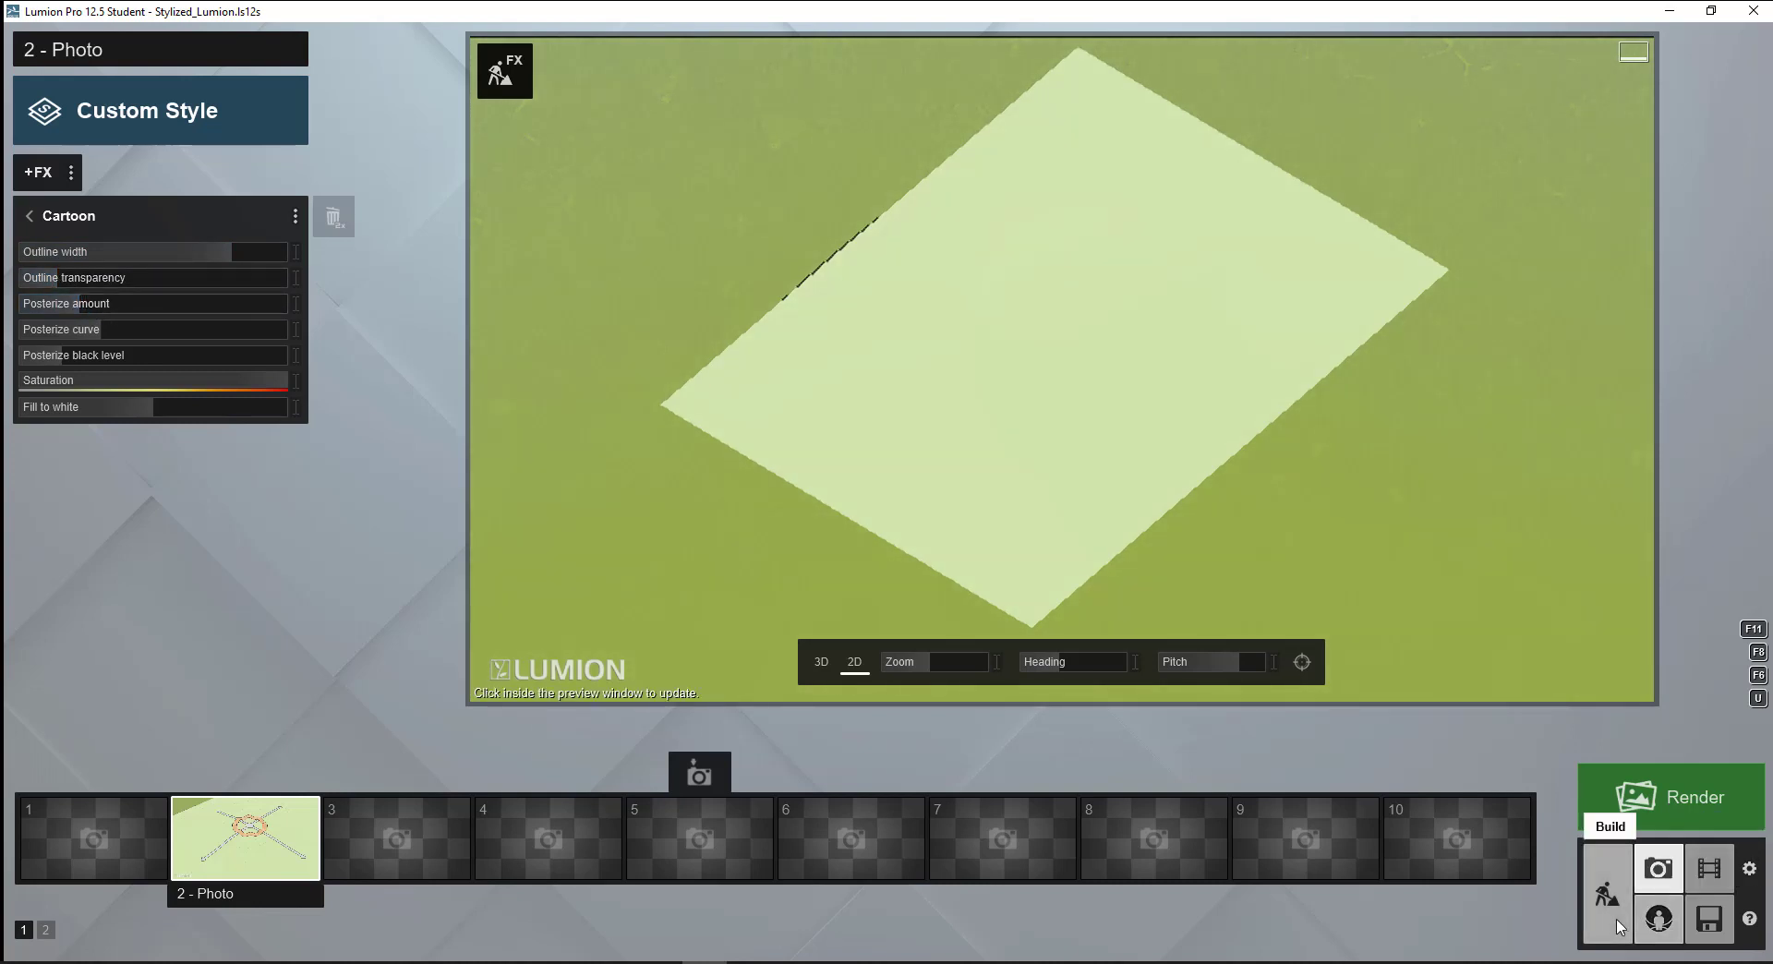
Step: Return to build mode, switch to Rhino and turn the Default layer with the piped contours back on
{"action": "left_click", "coordinate": [1607, 894]}
{"action": "right_click_drag", "start_coordinate": [1023, 515], "coordinate": [1019, 609]}
{"action": "left_click", "coordinate": [614, 962]}
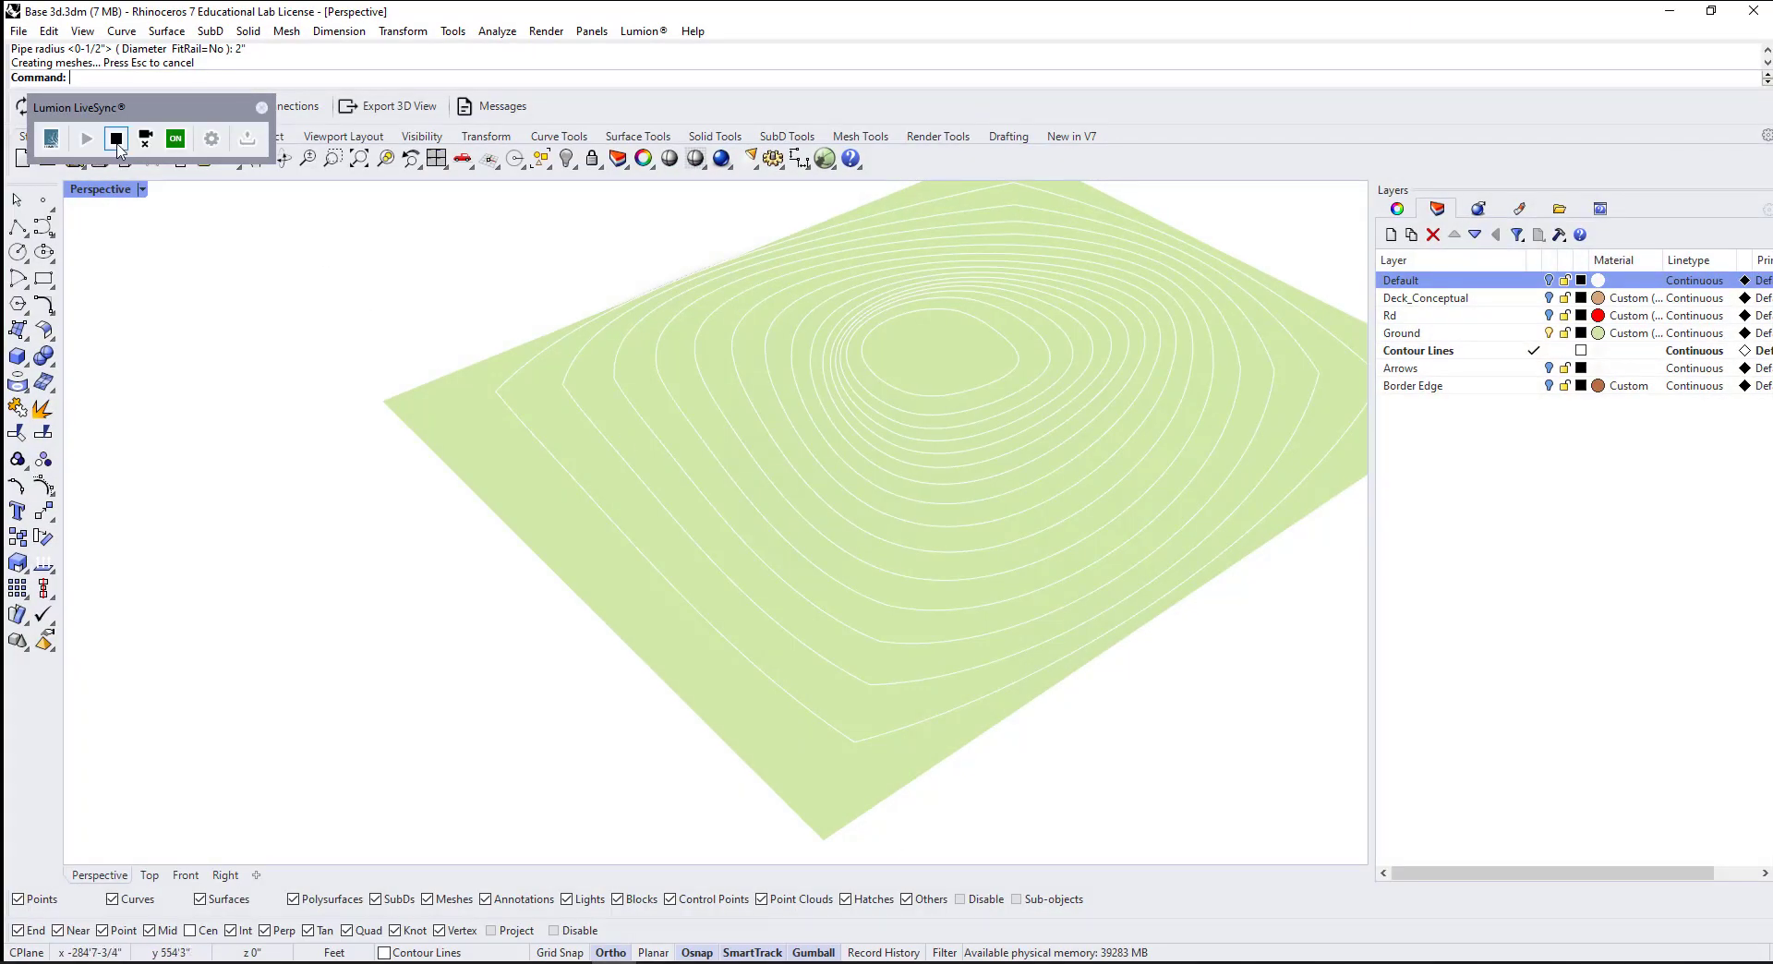
{"action": "scroll", "coordinate": [998, 594], "scroll_direction": "up", "scroll_amount": 5}
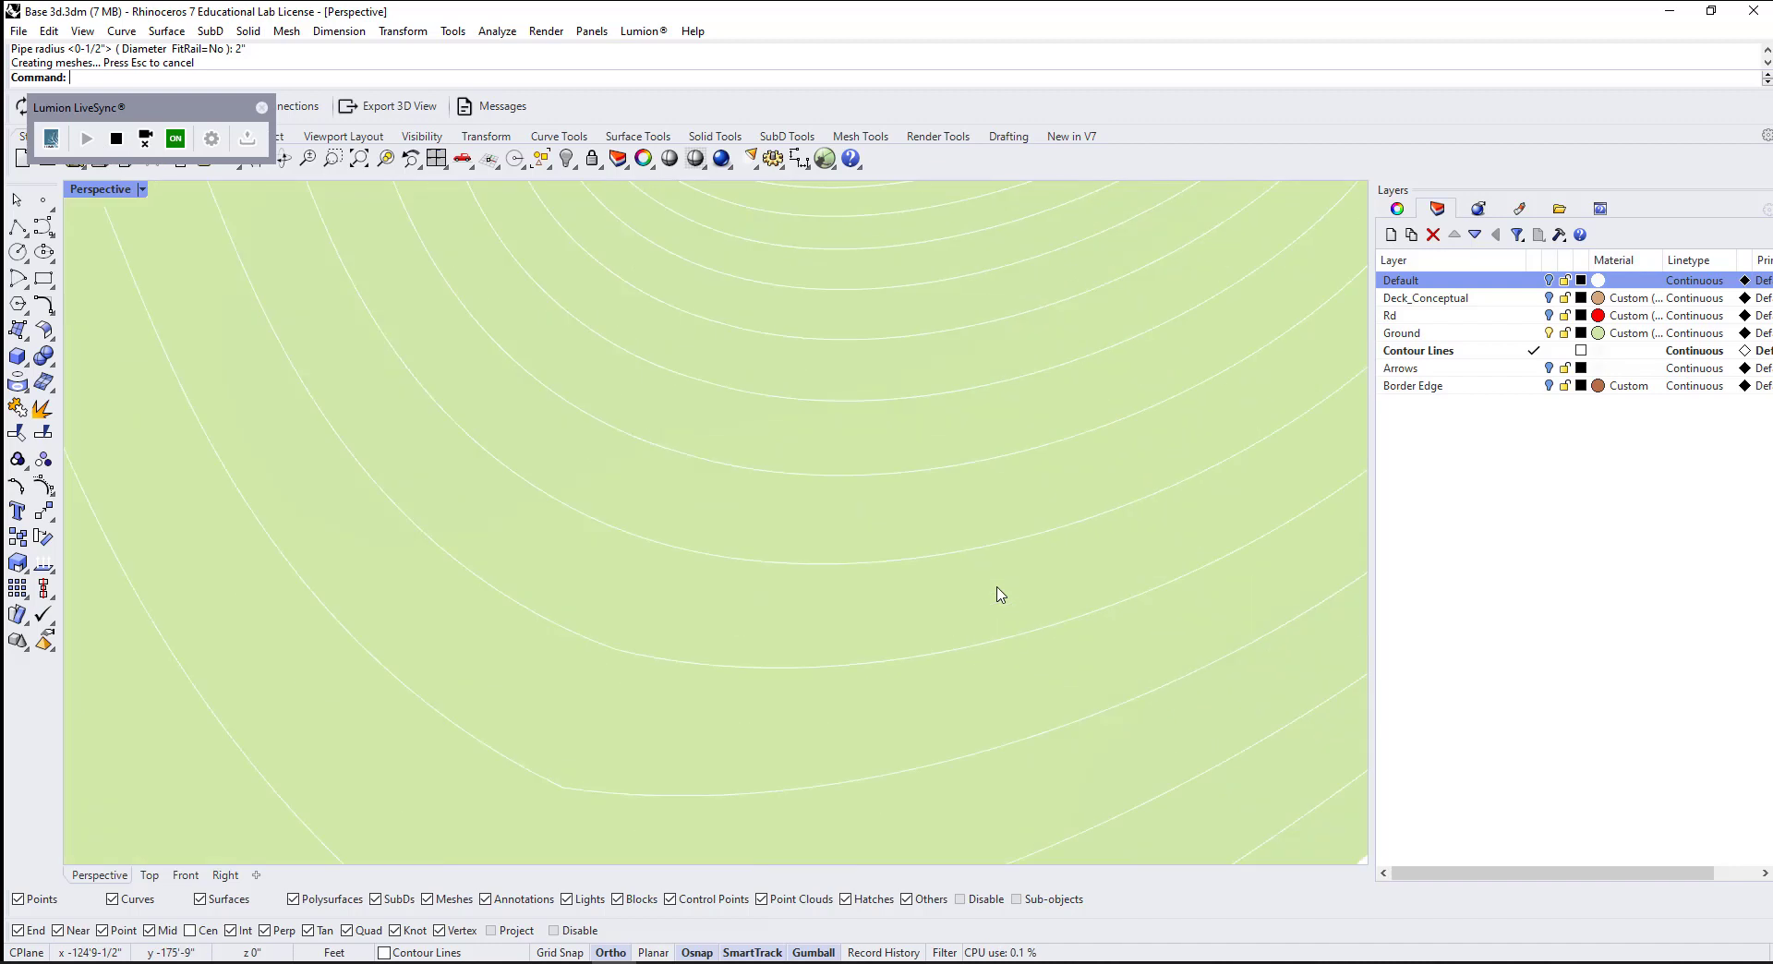
{"action": "left_click", "coordinate": [1487, 354]}
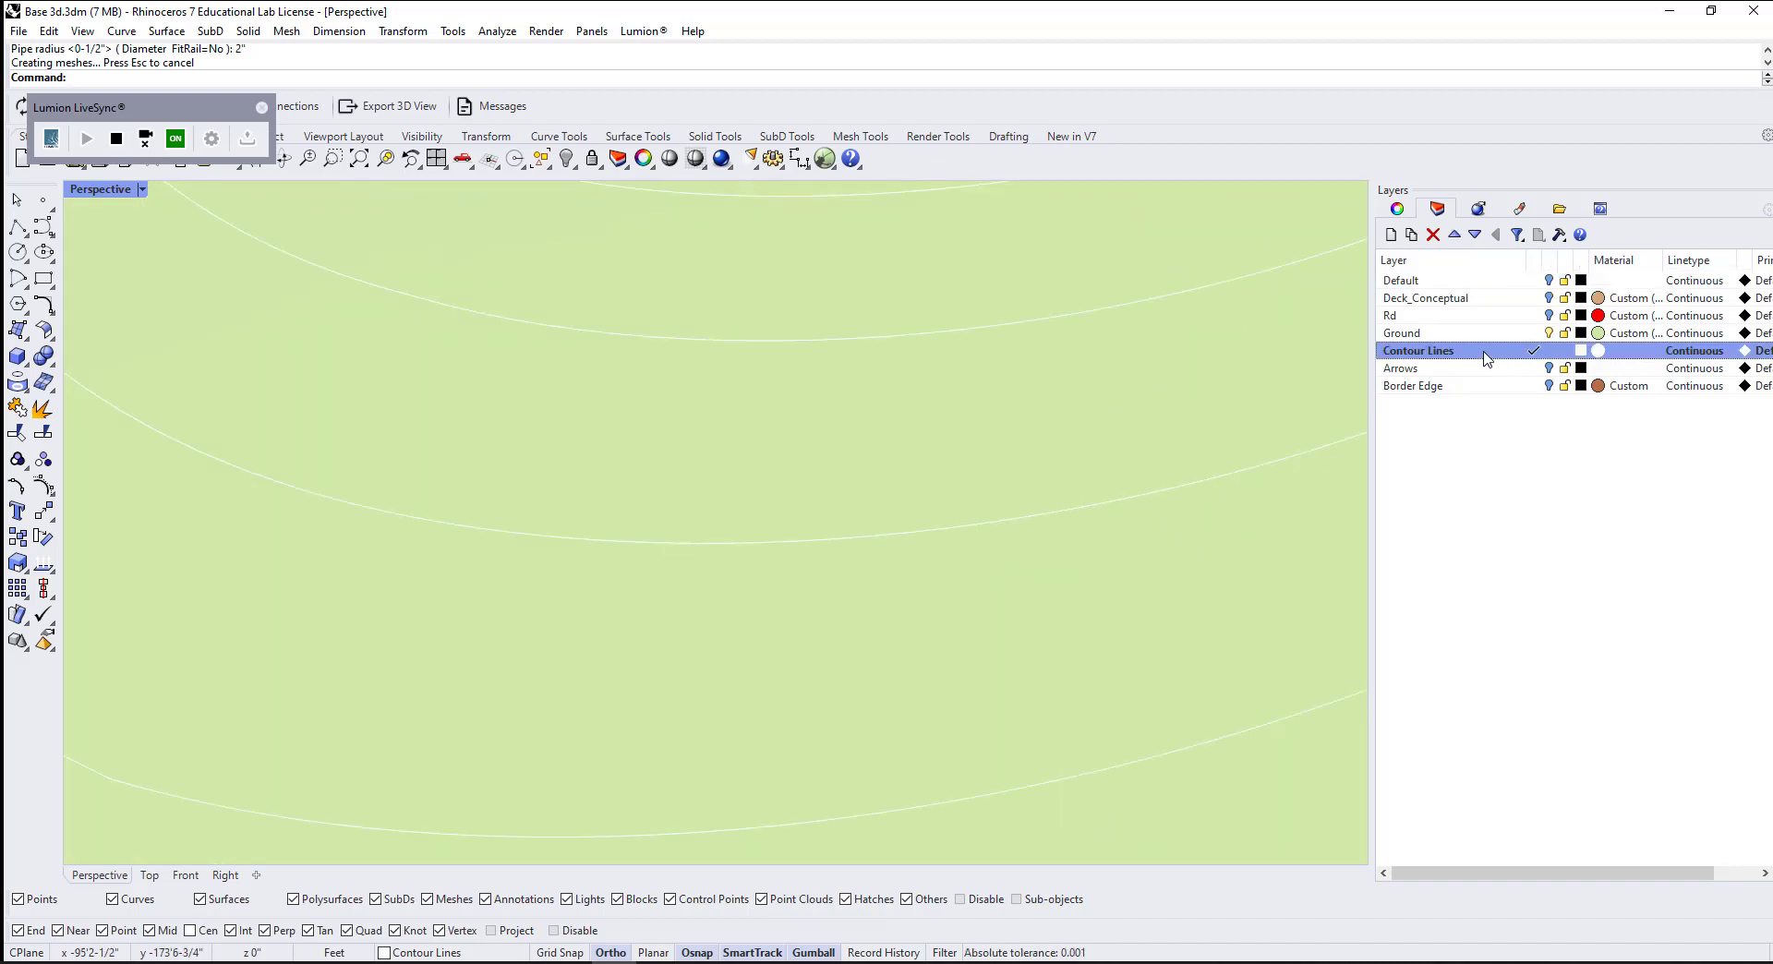
{"action": "left_click", "coordinate": [1549, 284]}
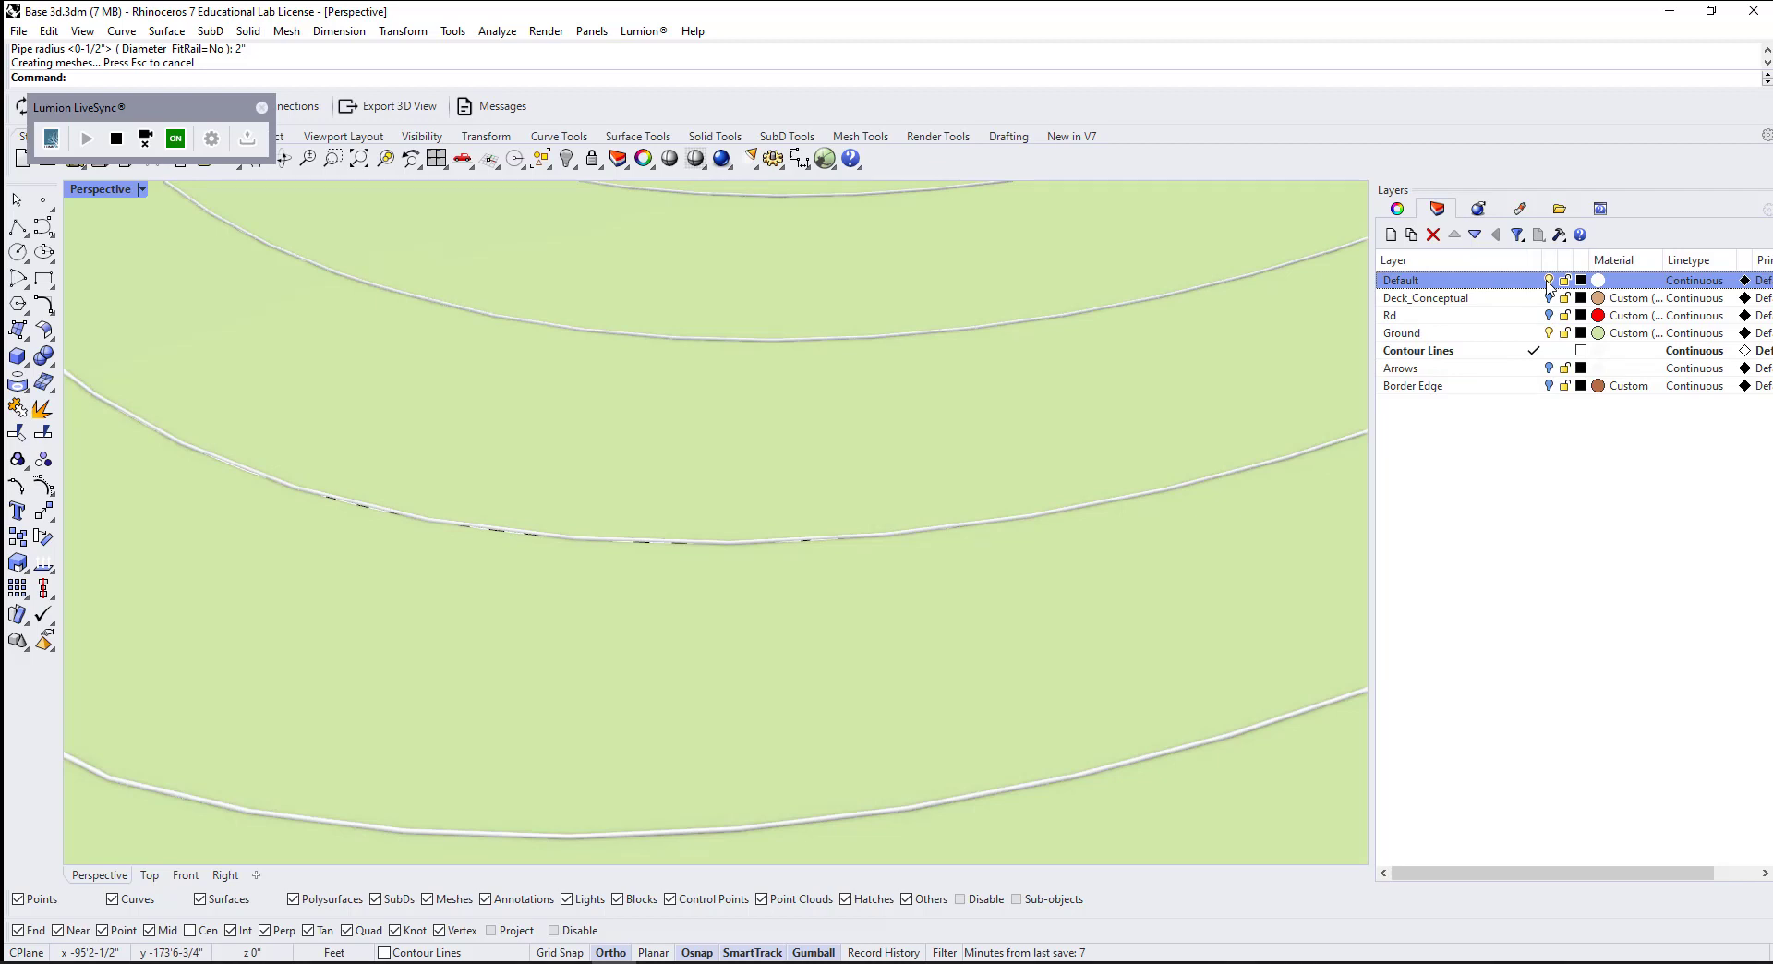
Step: Select all visible curves in the model with SelCrv
{"action": "left_click", "coordinate": [551, 168]}
{"action": "left_click", "coordinate": [658, 277]}
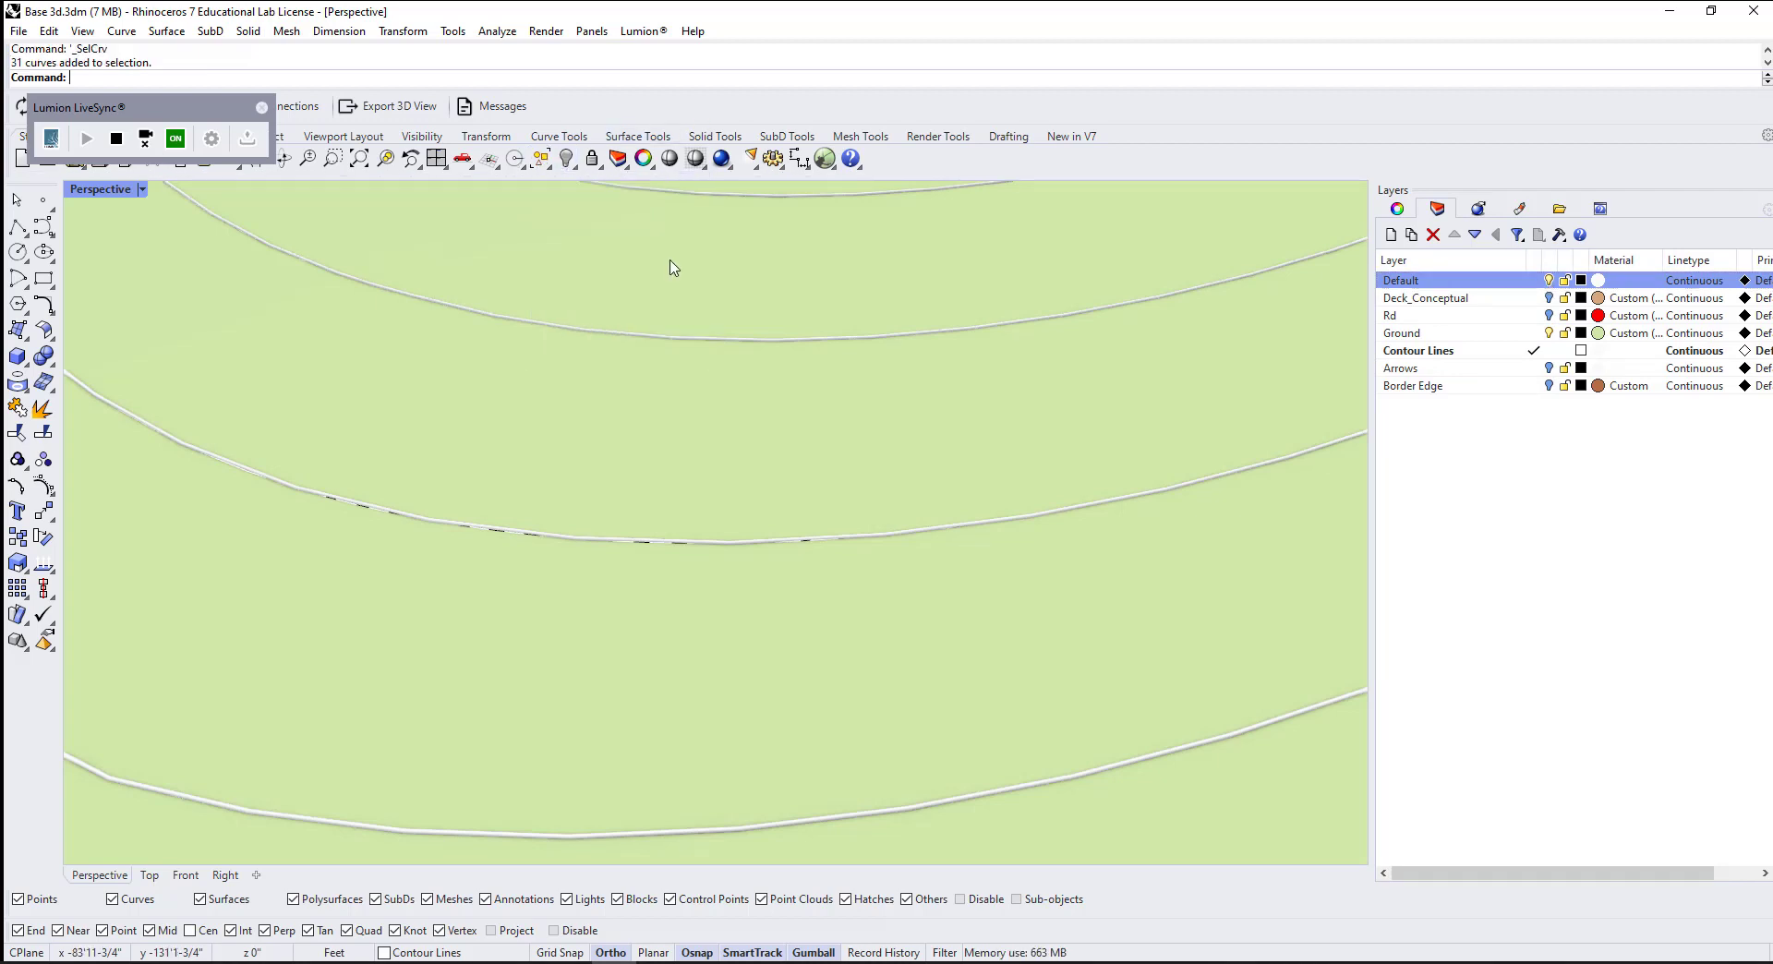
Step: Hide the selected contour curves in Rhino, then switch to Lumion and enter Photo mode
{"action": "left_click", "coordinate": [567, 160]}
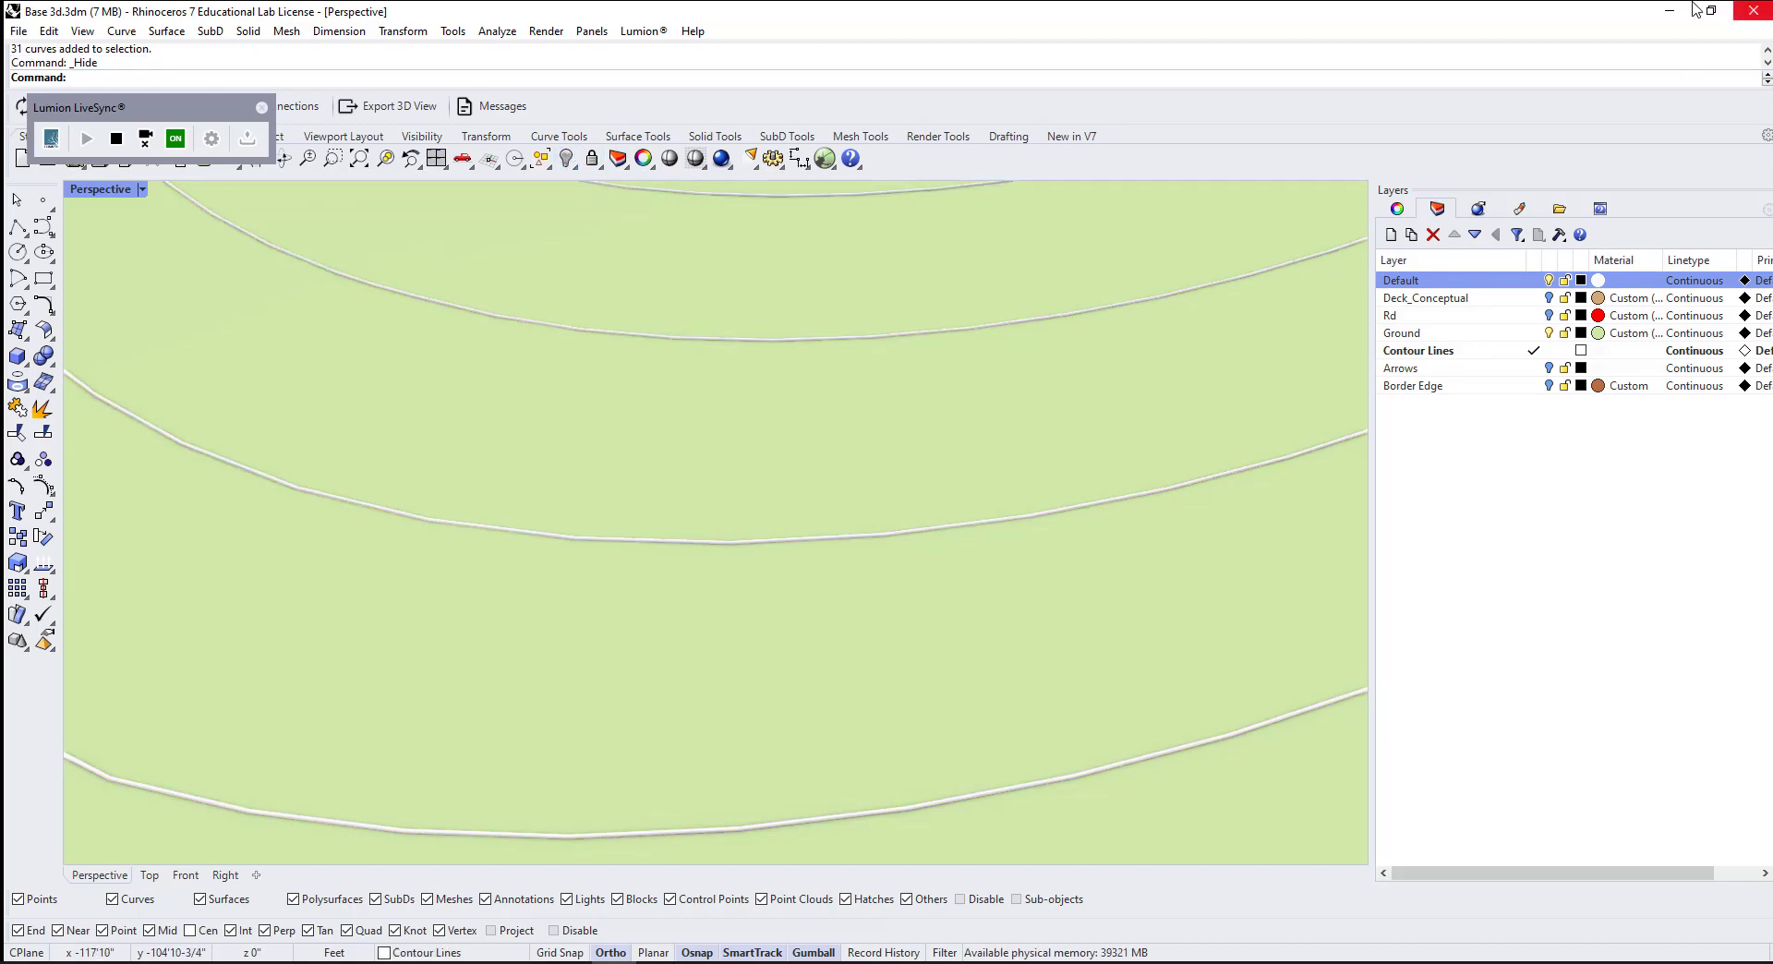
{"action": "left_click", "coordinate": [1690, 10]}
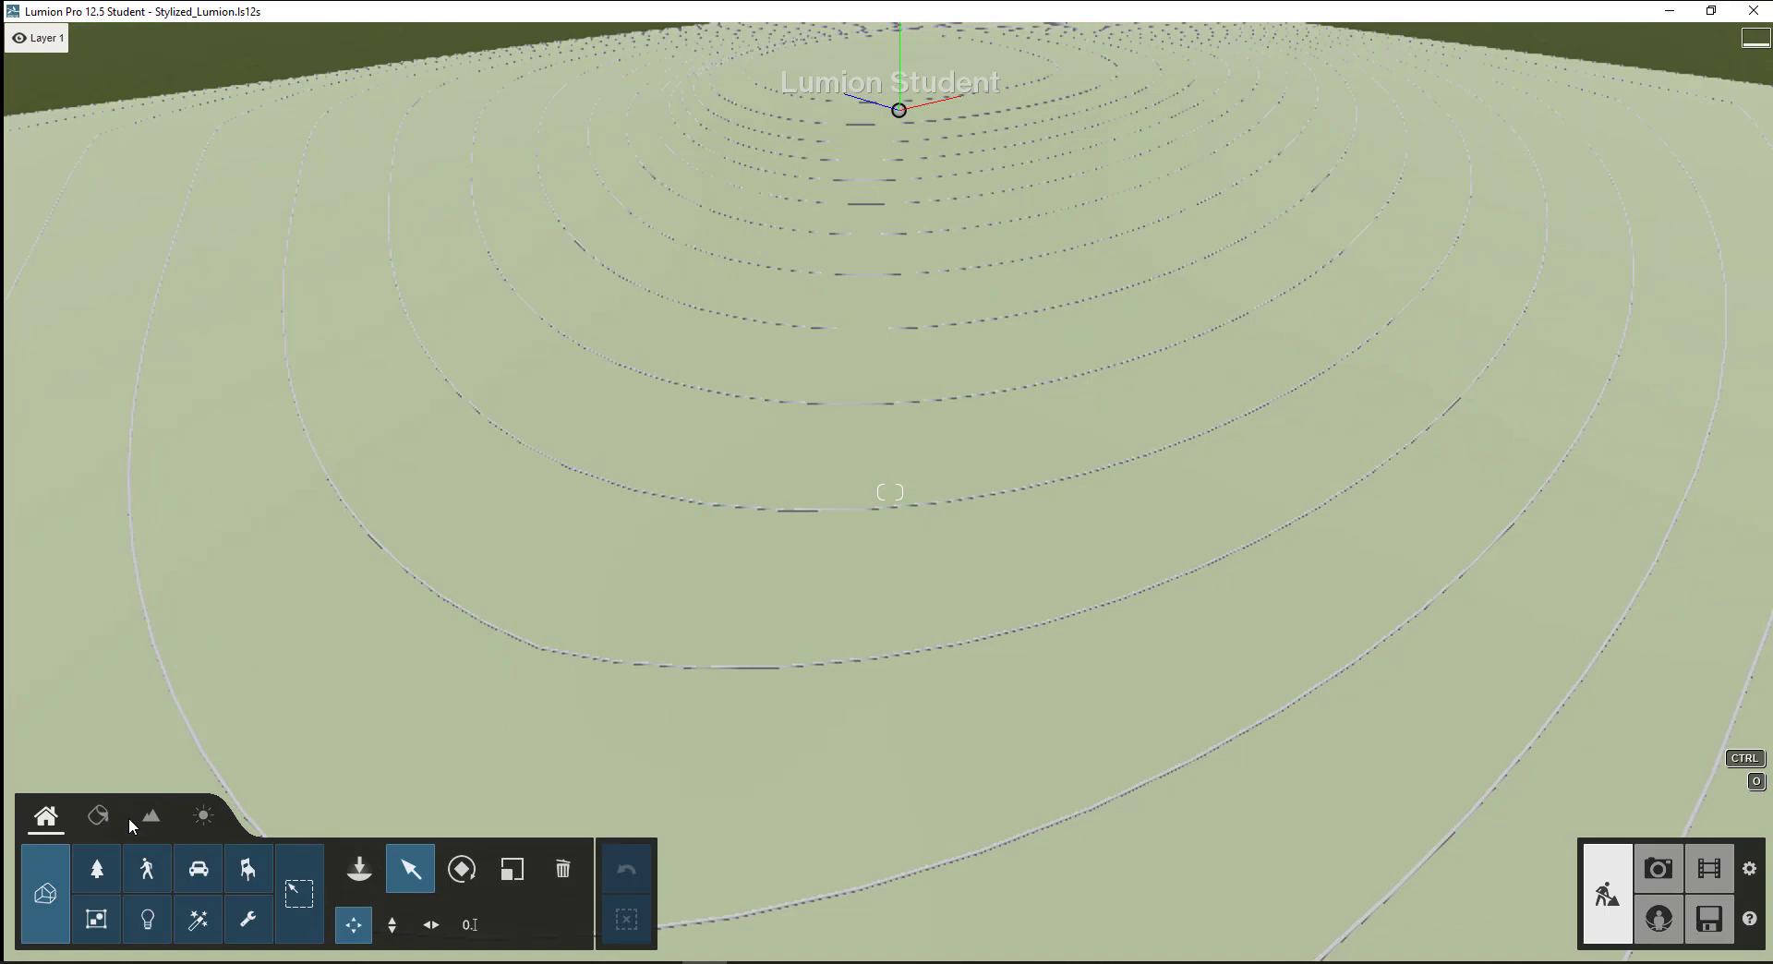
{"action": "left_click", "coordinate": [1658, 868]}
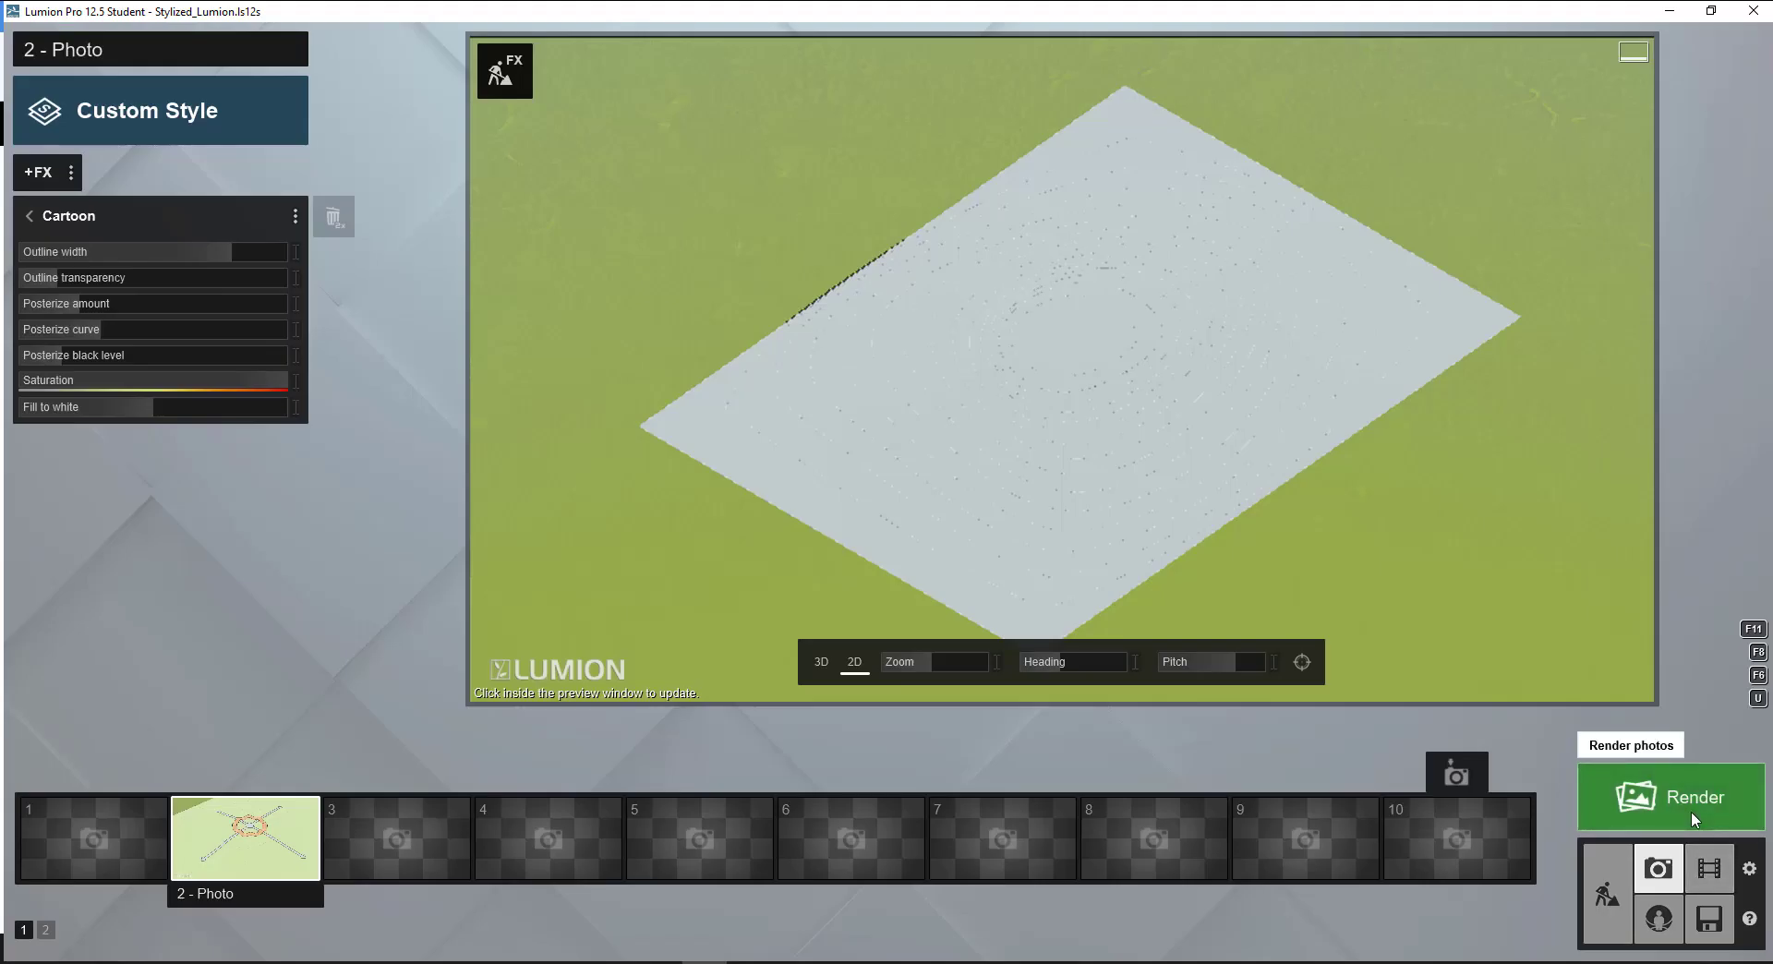
Step: Render photo 2 at Print size, 3840x2160, with an additional material ID map, and save it as 01
{"action": "left_click", "coordinate": [1692, 810]}
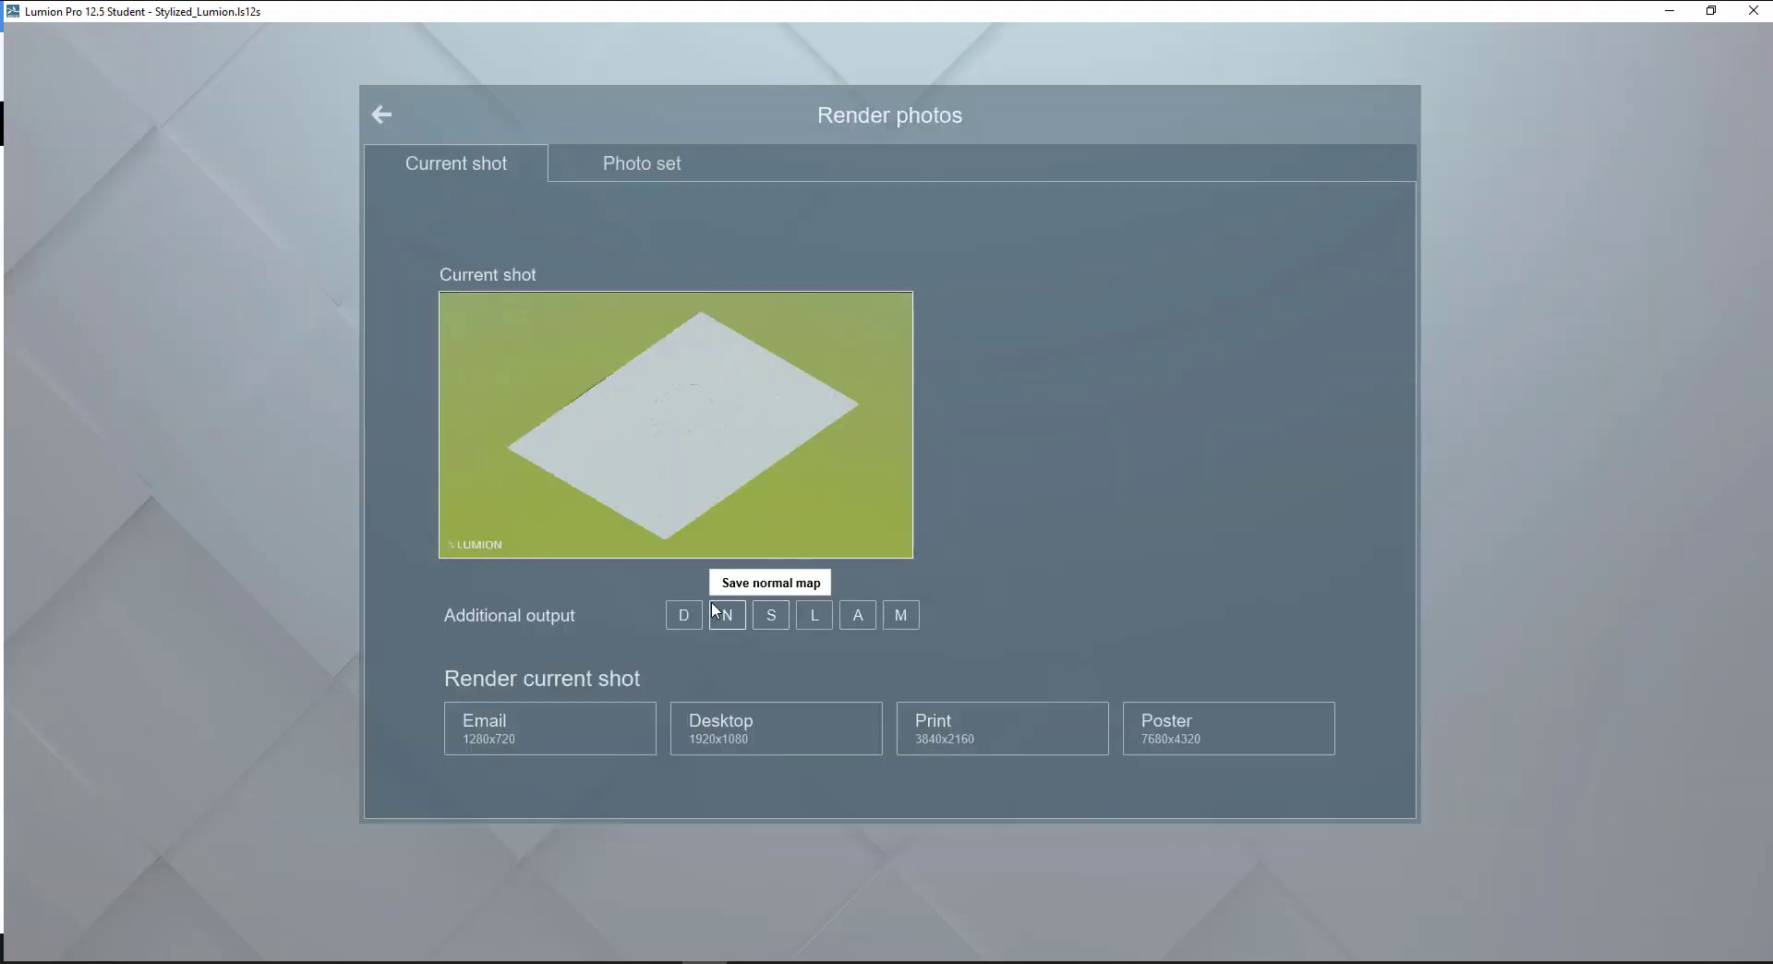
{"action": "left_click", "coordinate": [901, 613]}
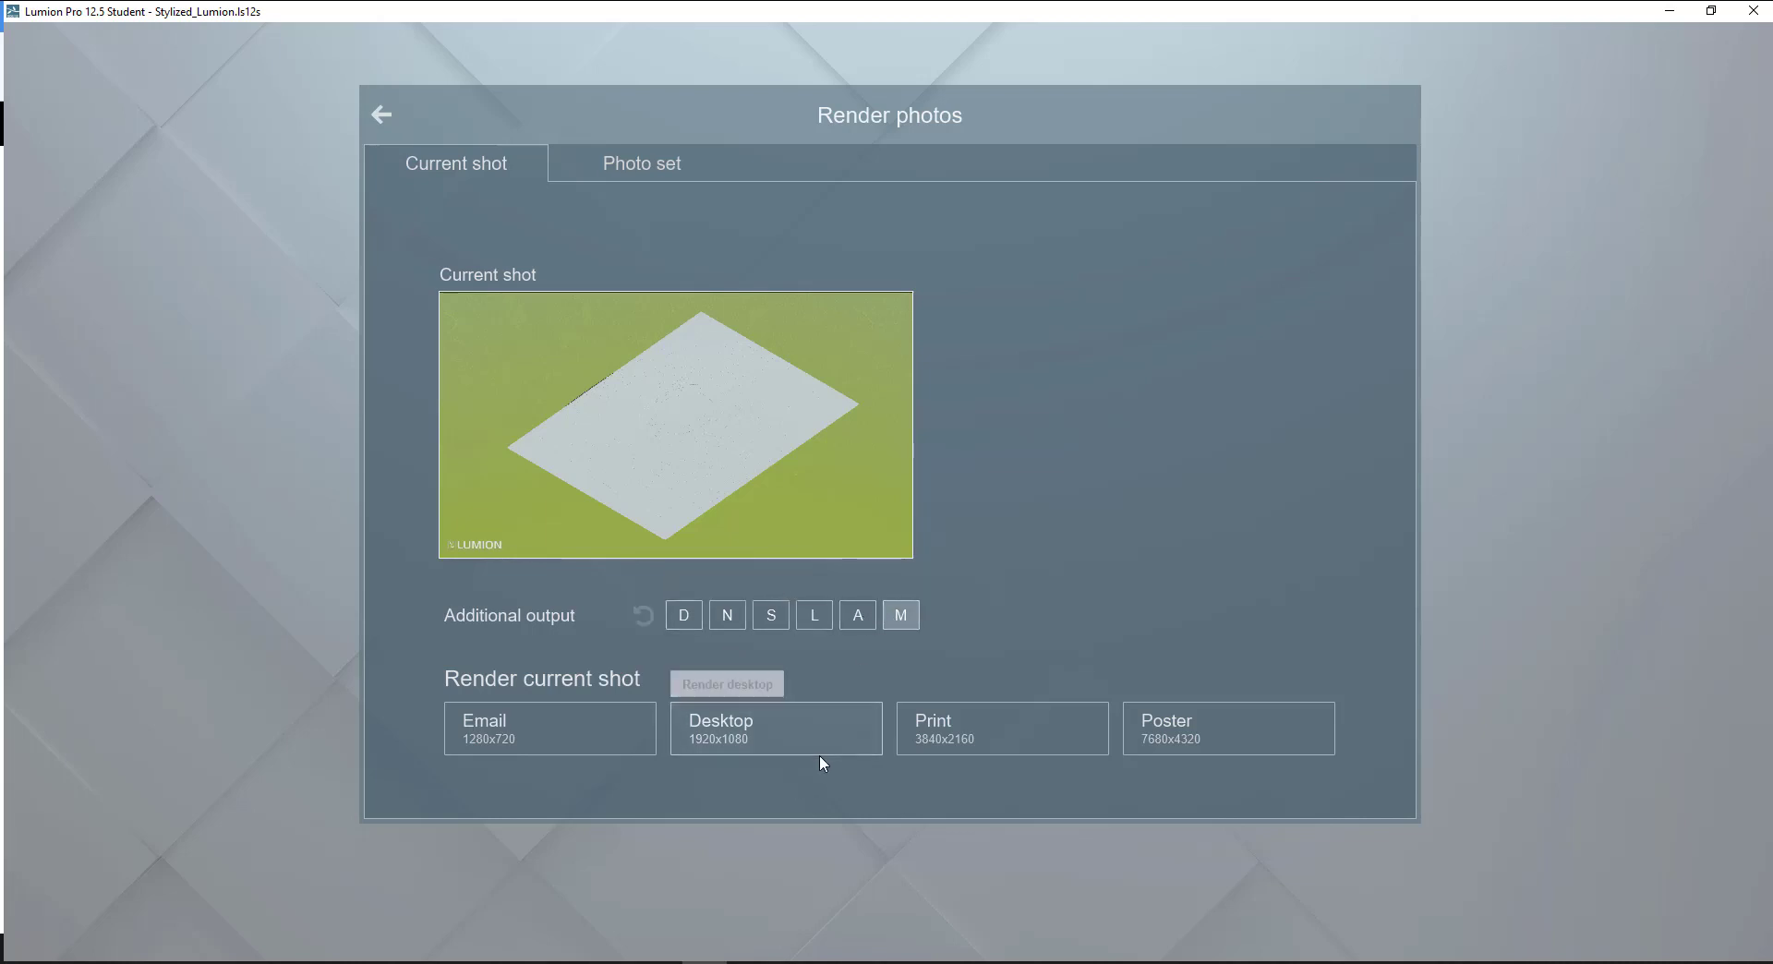
{"action": "left_click", "coordinate": [1022, 731]}
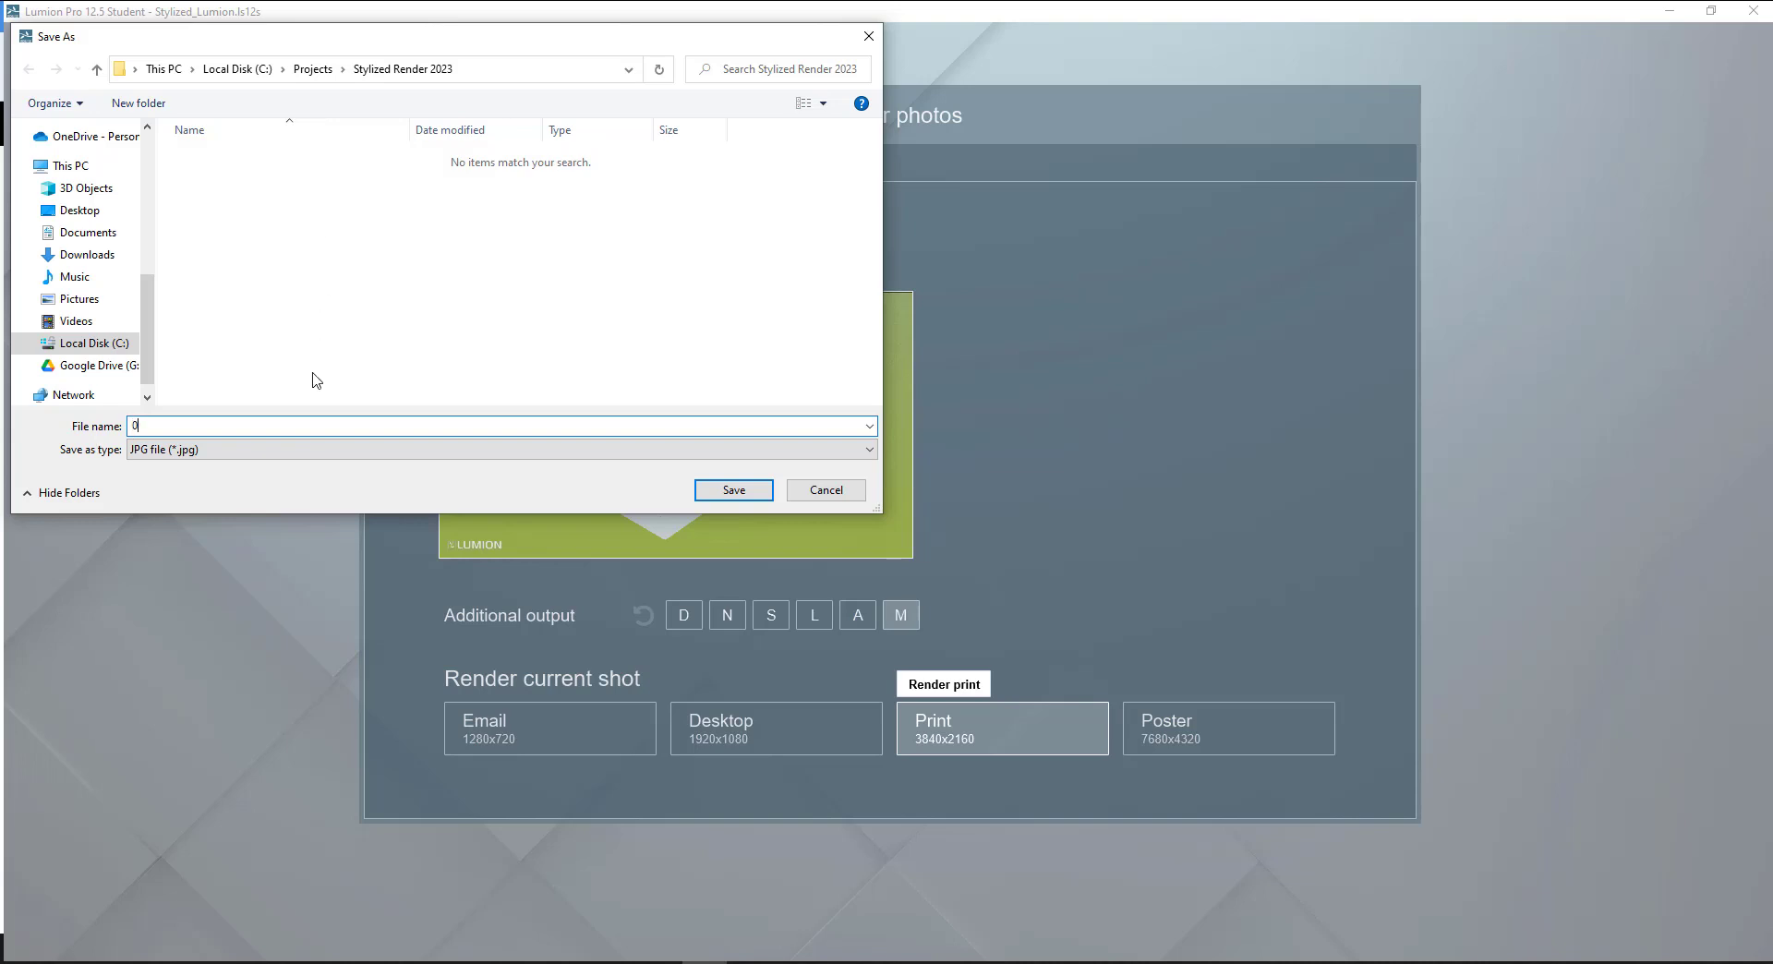
{"action": "type", "text": "01"}
{"action": "key", "text": "Return"}
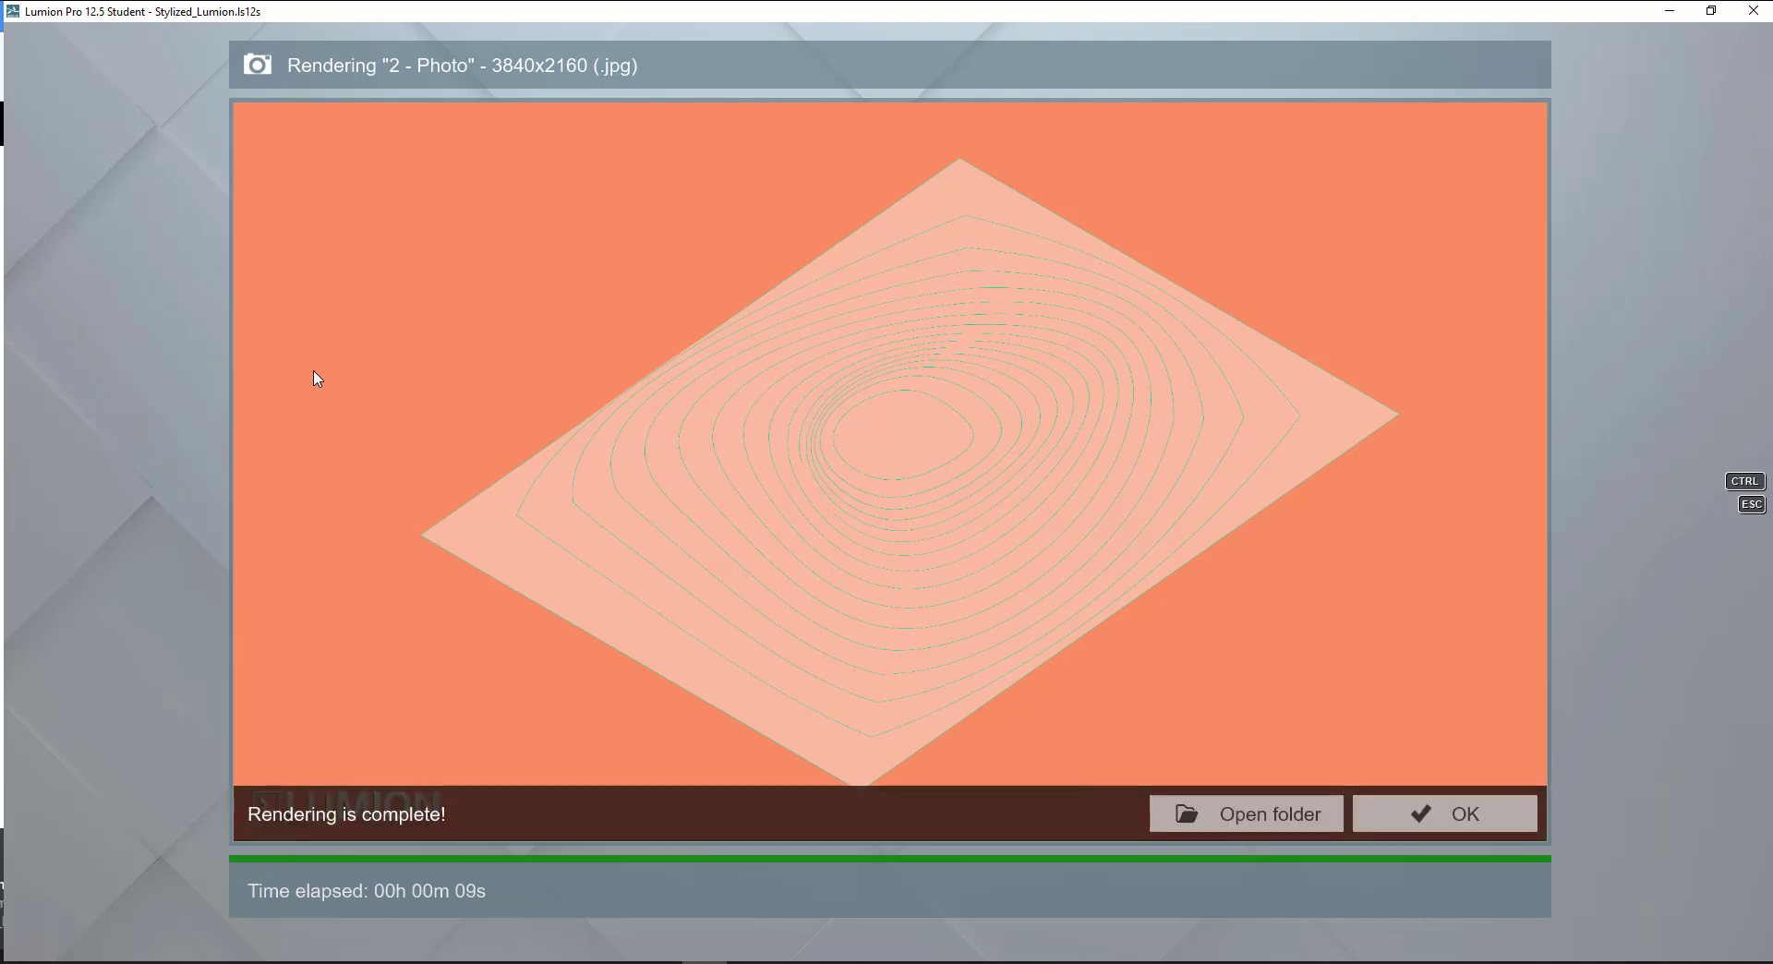
{"action": "left_click", "coordinate": [1481, 825]}
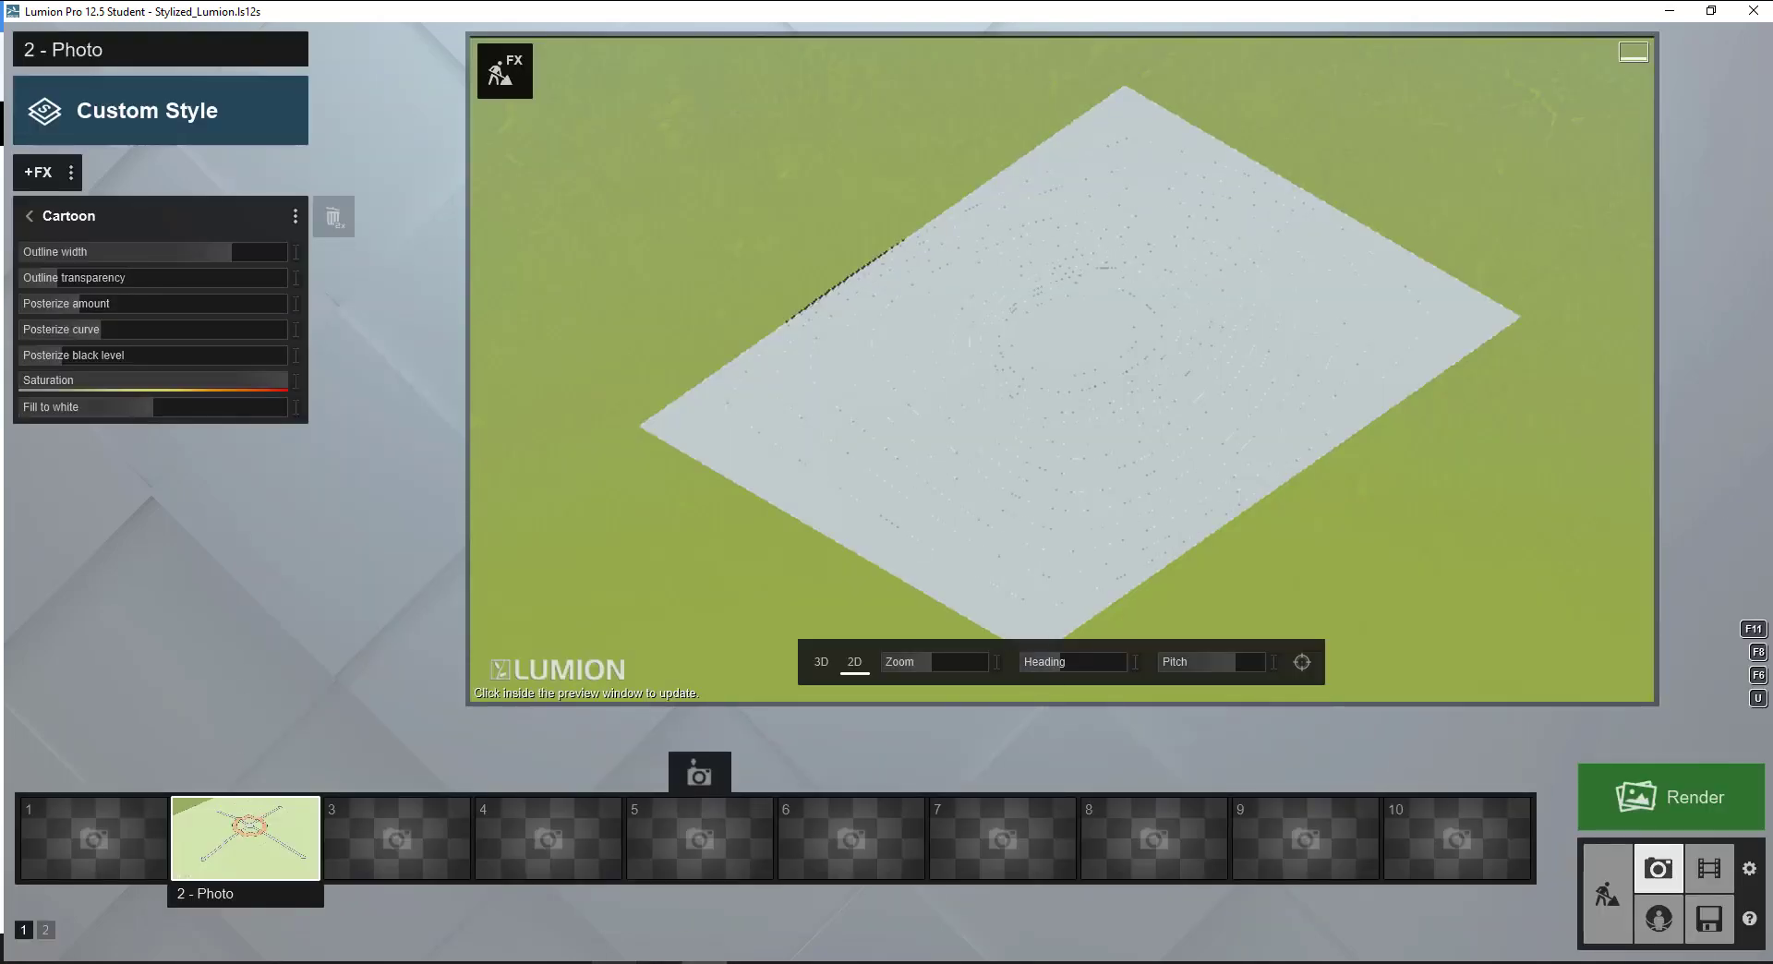
Step: Switch to Rhino, turn on the Arrows layer over the ground, and return to Lumion
{"action": "left_click", "coordinate": [611, 894]}
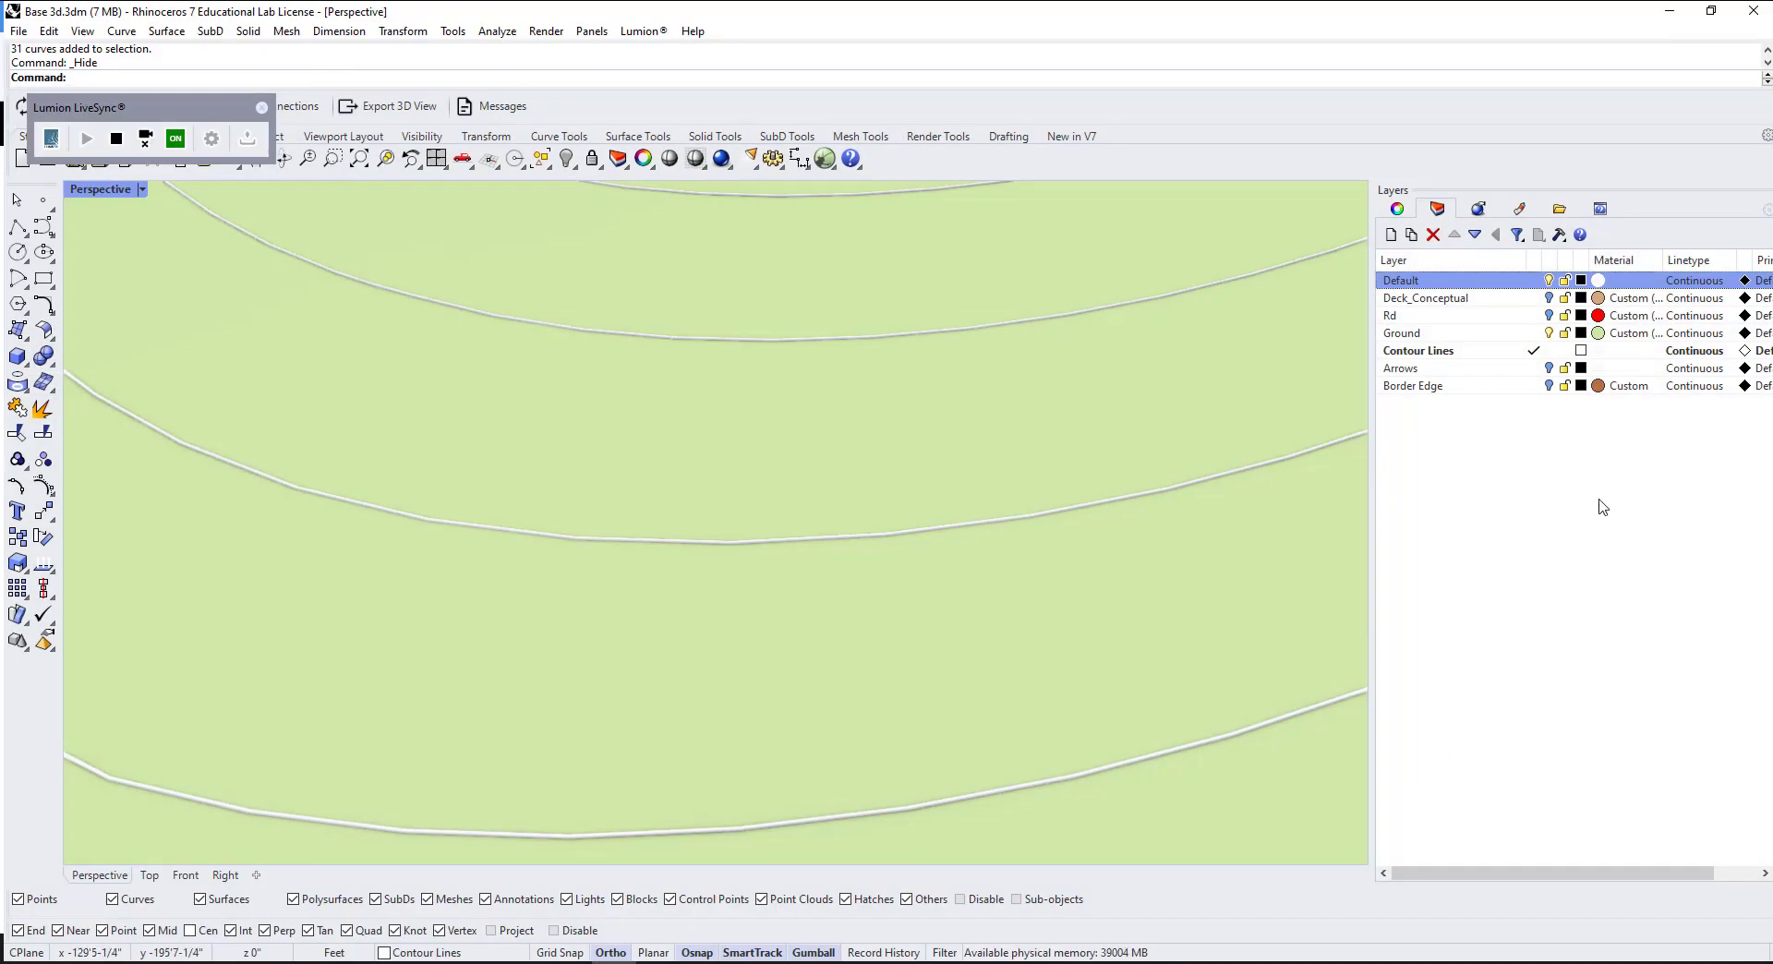
{"action": "scroll", "coordinate": [602, 605], "scroll_direction": "down", "scroll_amount": 5}
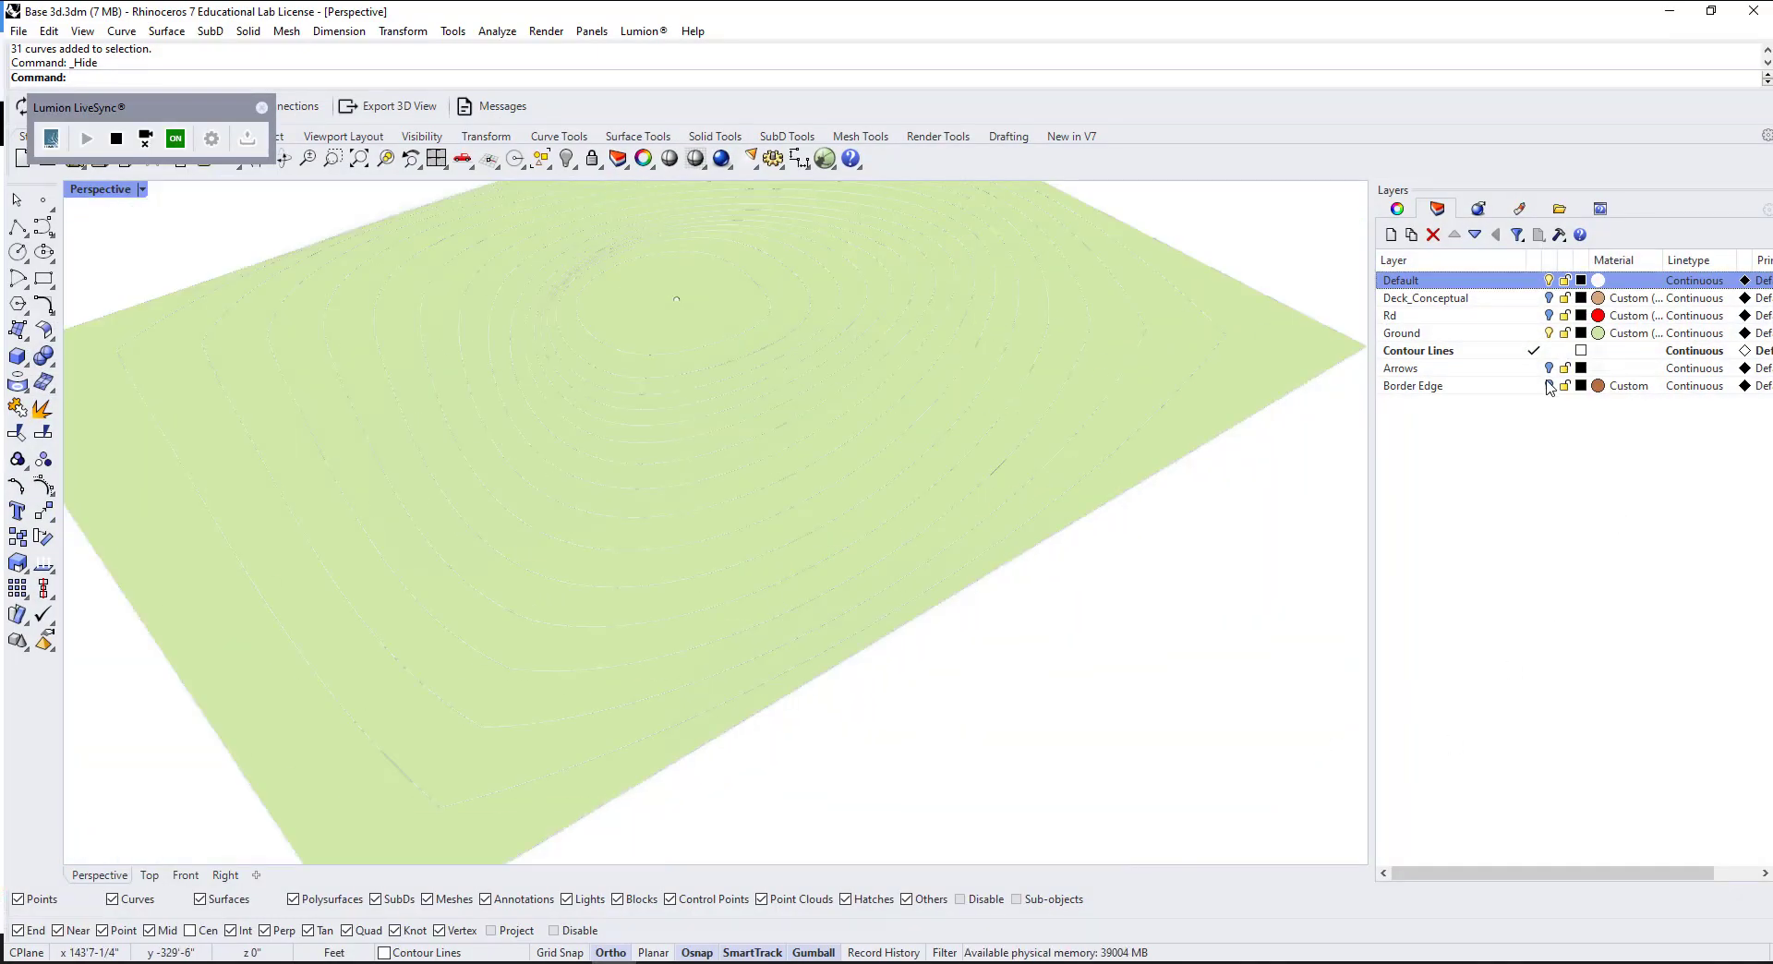
{"action": "left_click", "coordinate": [1552, 368]}
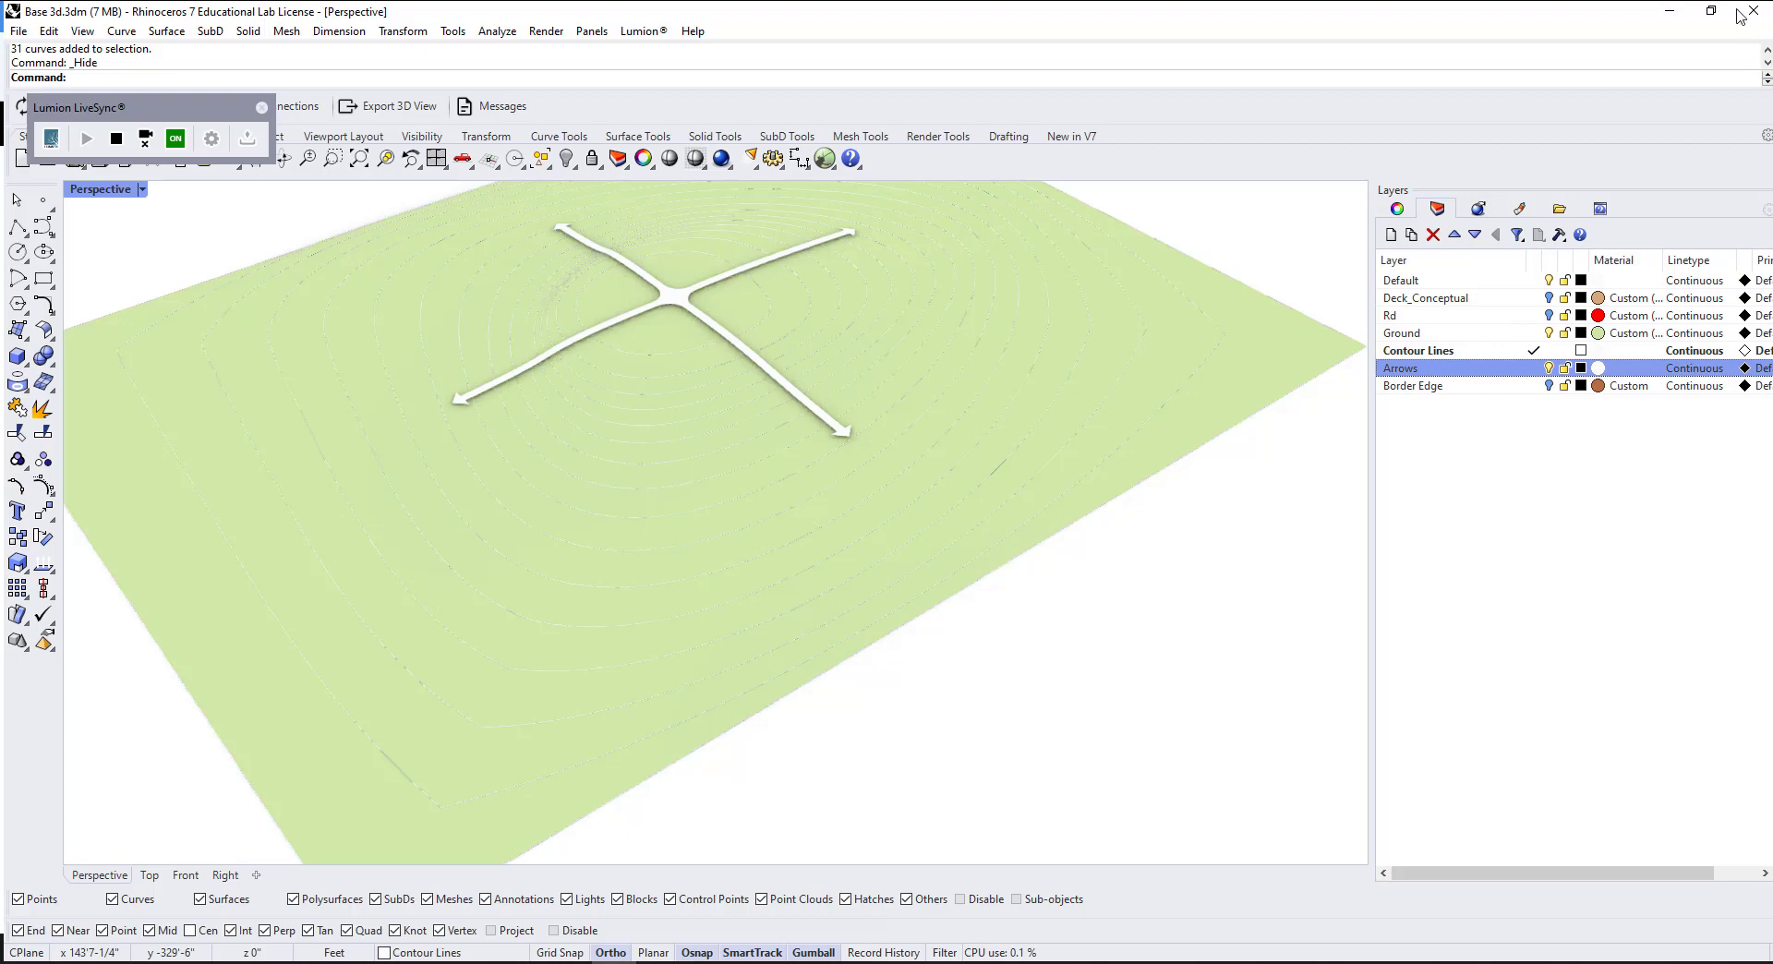
{"action": "left_click", "coordinate": [1675, 11]}
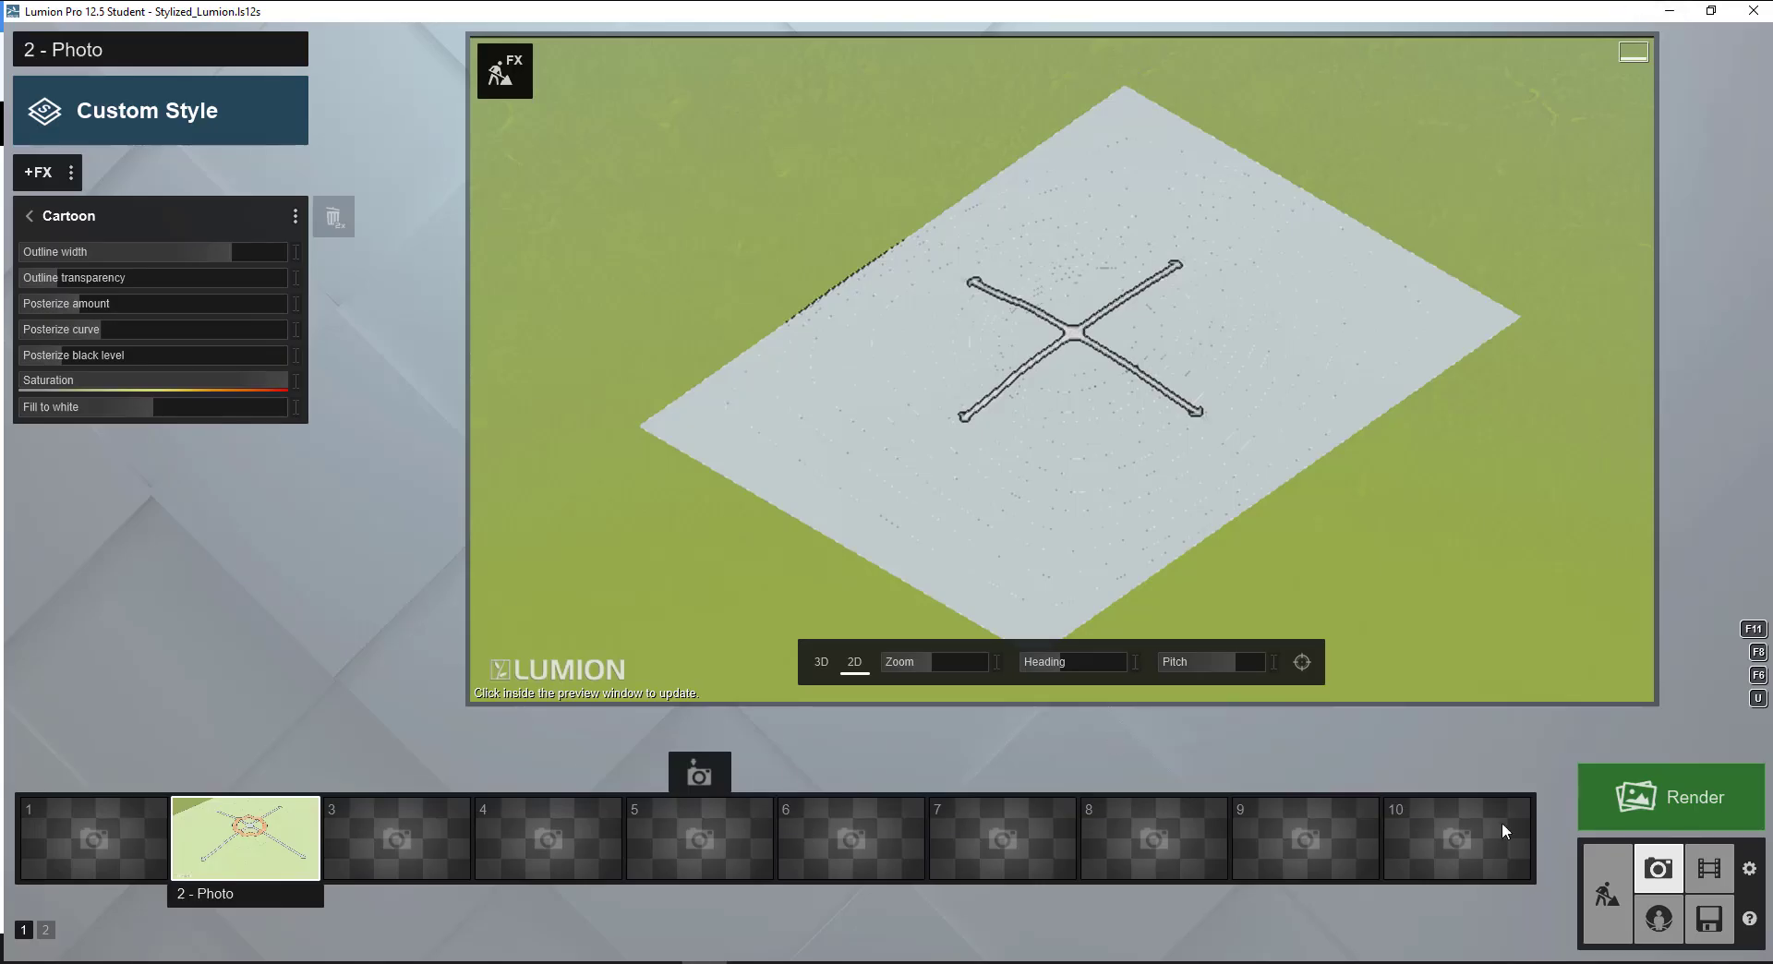
Step: Render photo 2 with the arrows at Print size, 3840x2160, and save it as 02
{"action": "left_click", "coordinate": [1714, 809]}
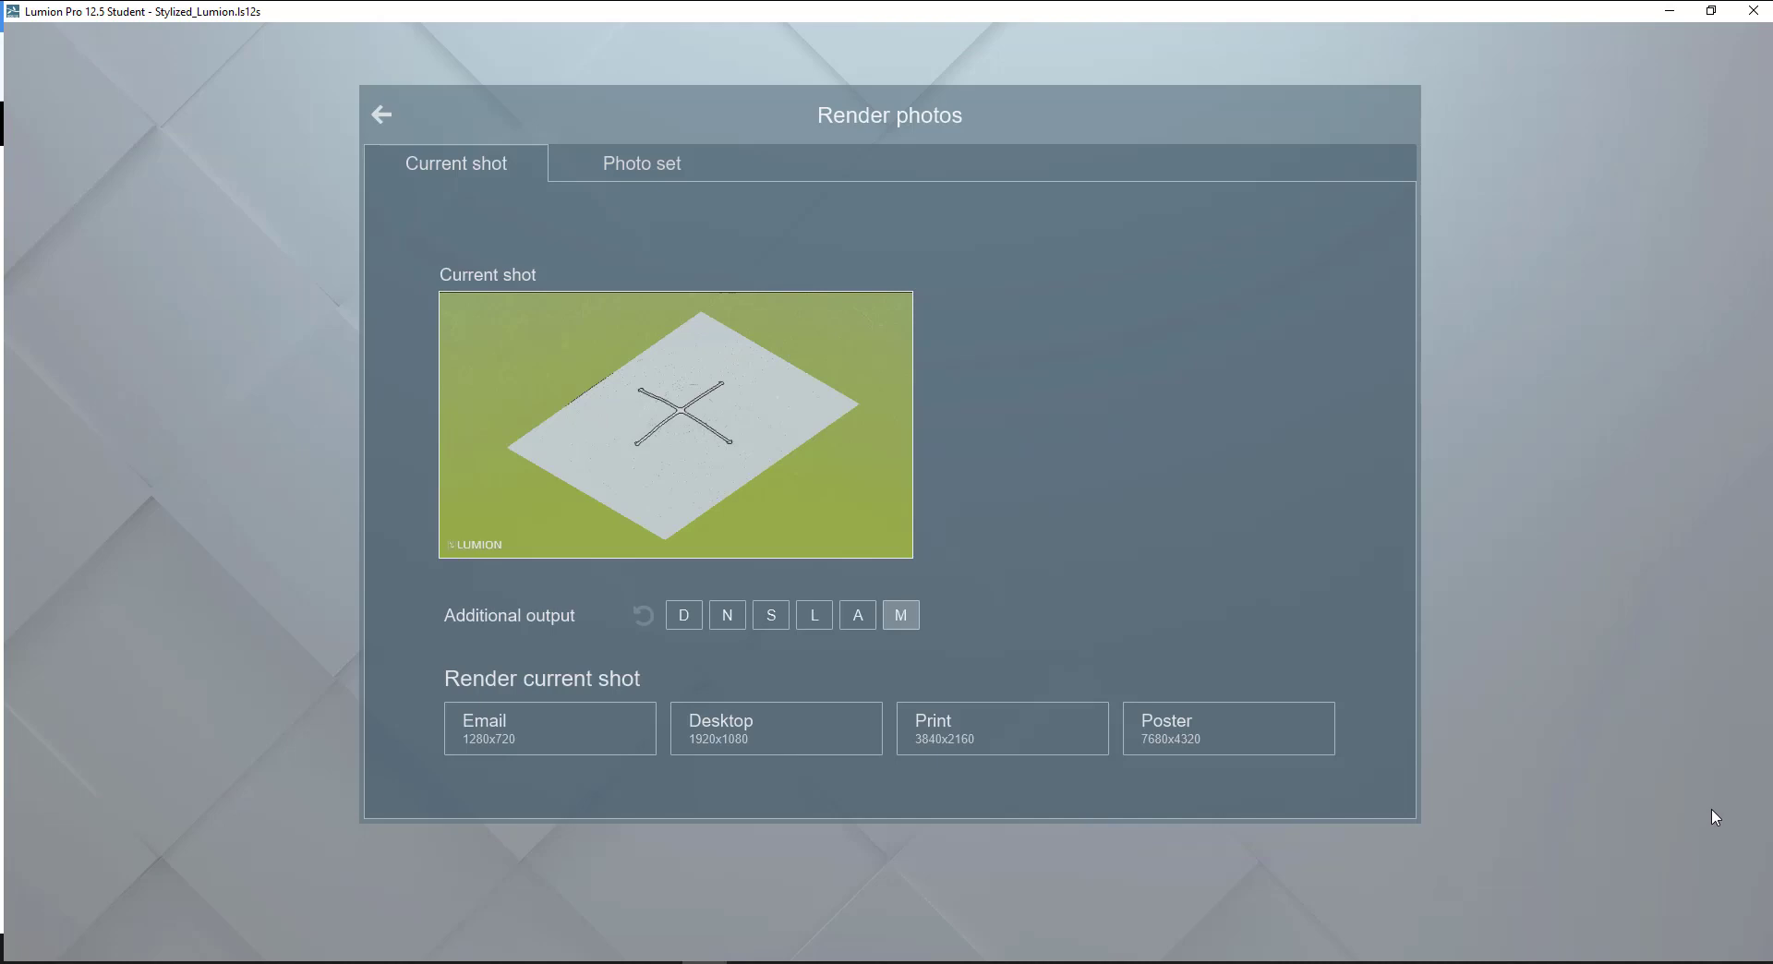
{"action": "left_click", "coordinate": [972, 744]}
{"action": "type", "text": "02"}
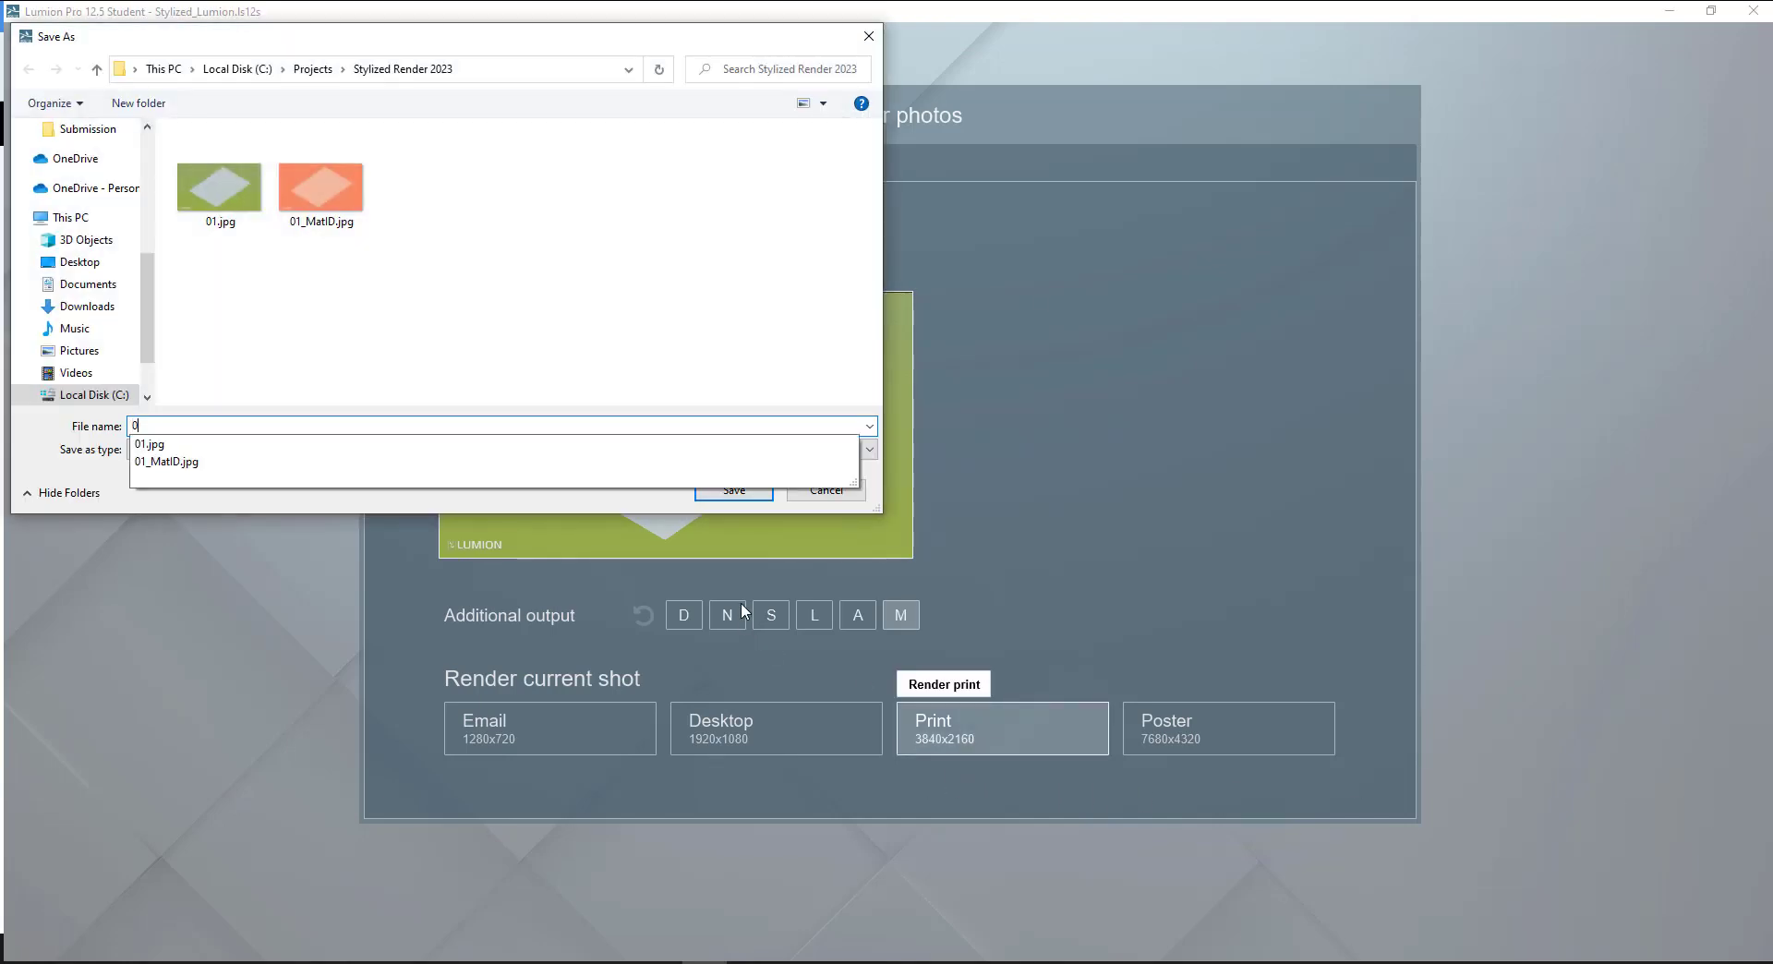
{"action": "left_click", "coordinate": [716, 491]}
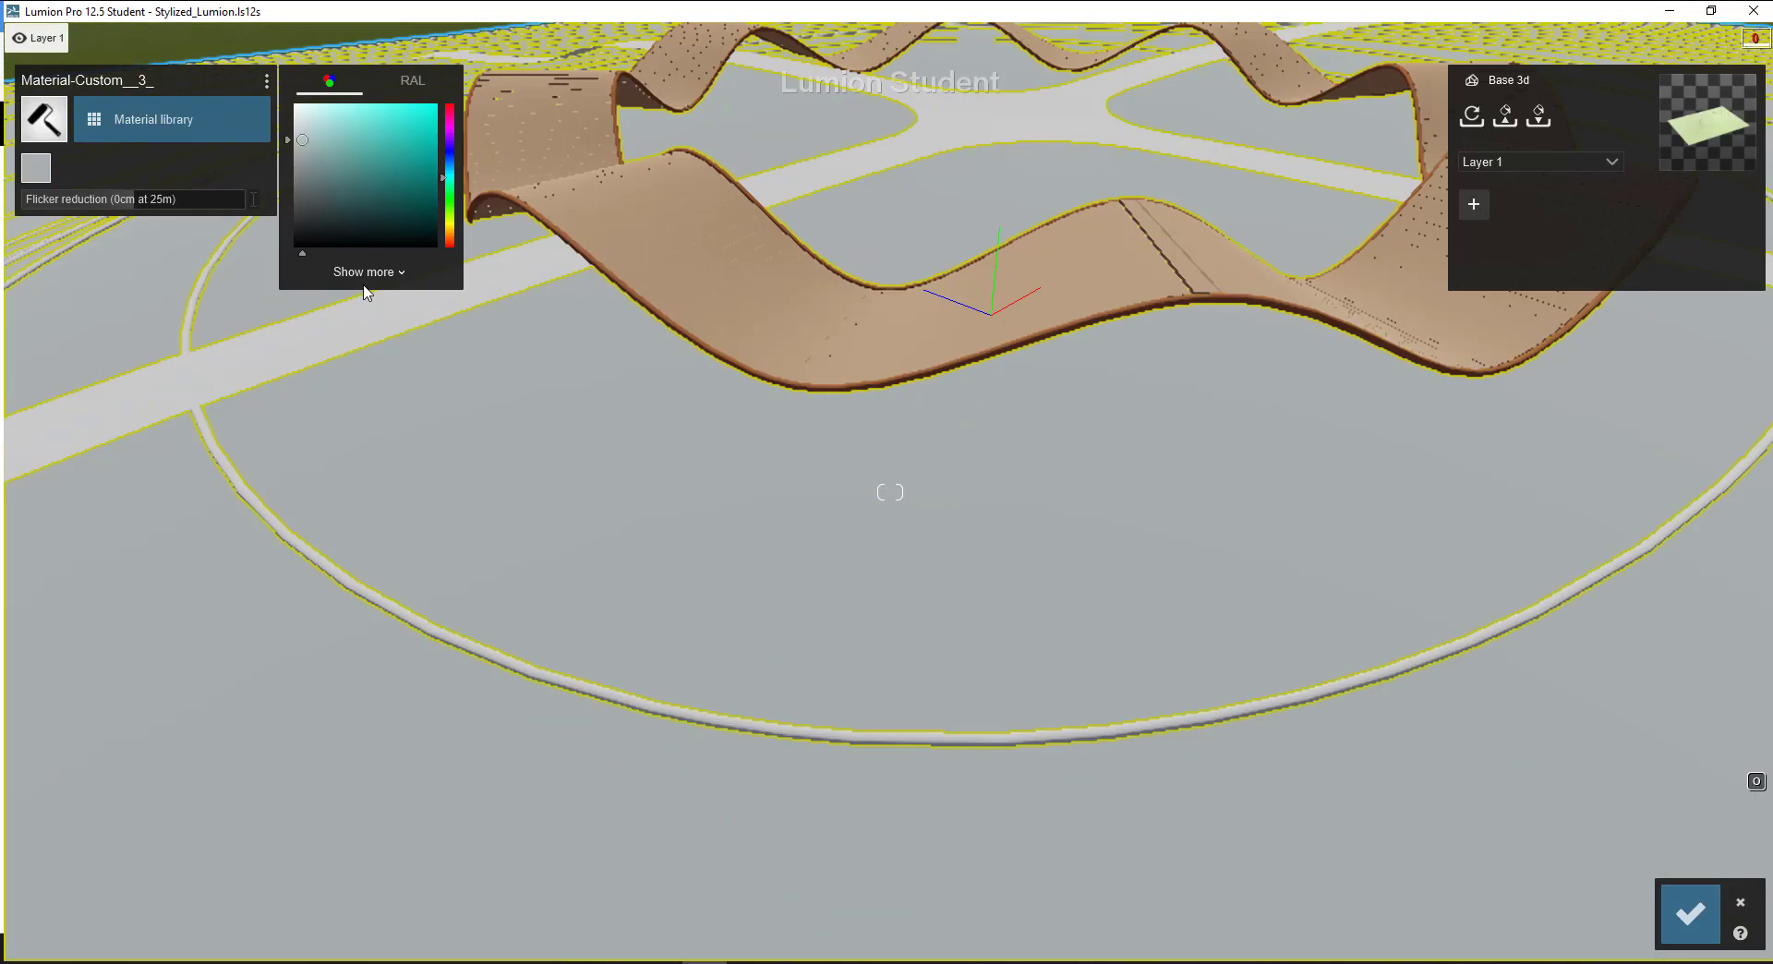
Step: Expand the additional colour settings of Material-Custom__3_
{"action": "left_click", "coordinate": [364, 272]}
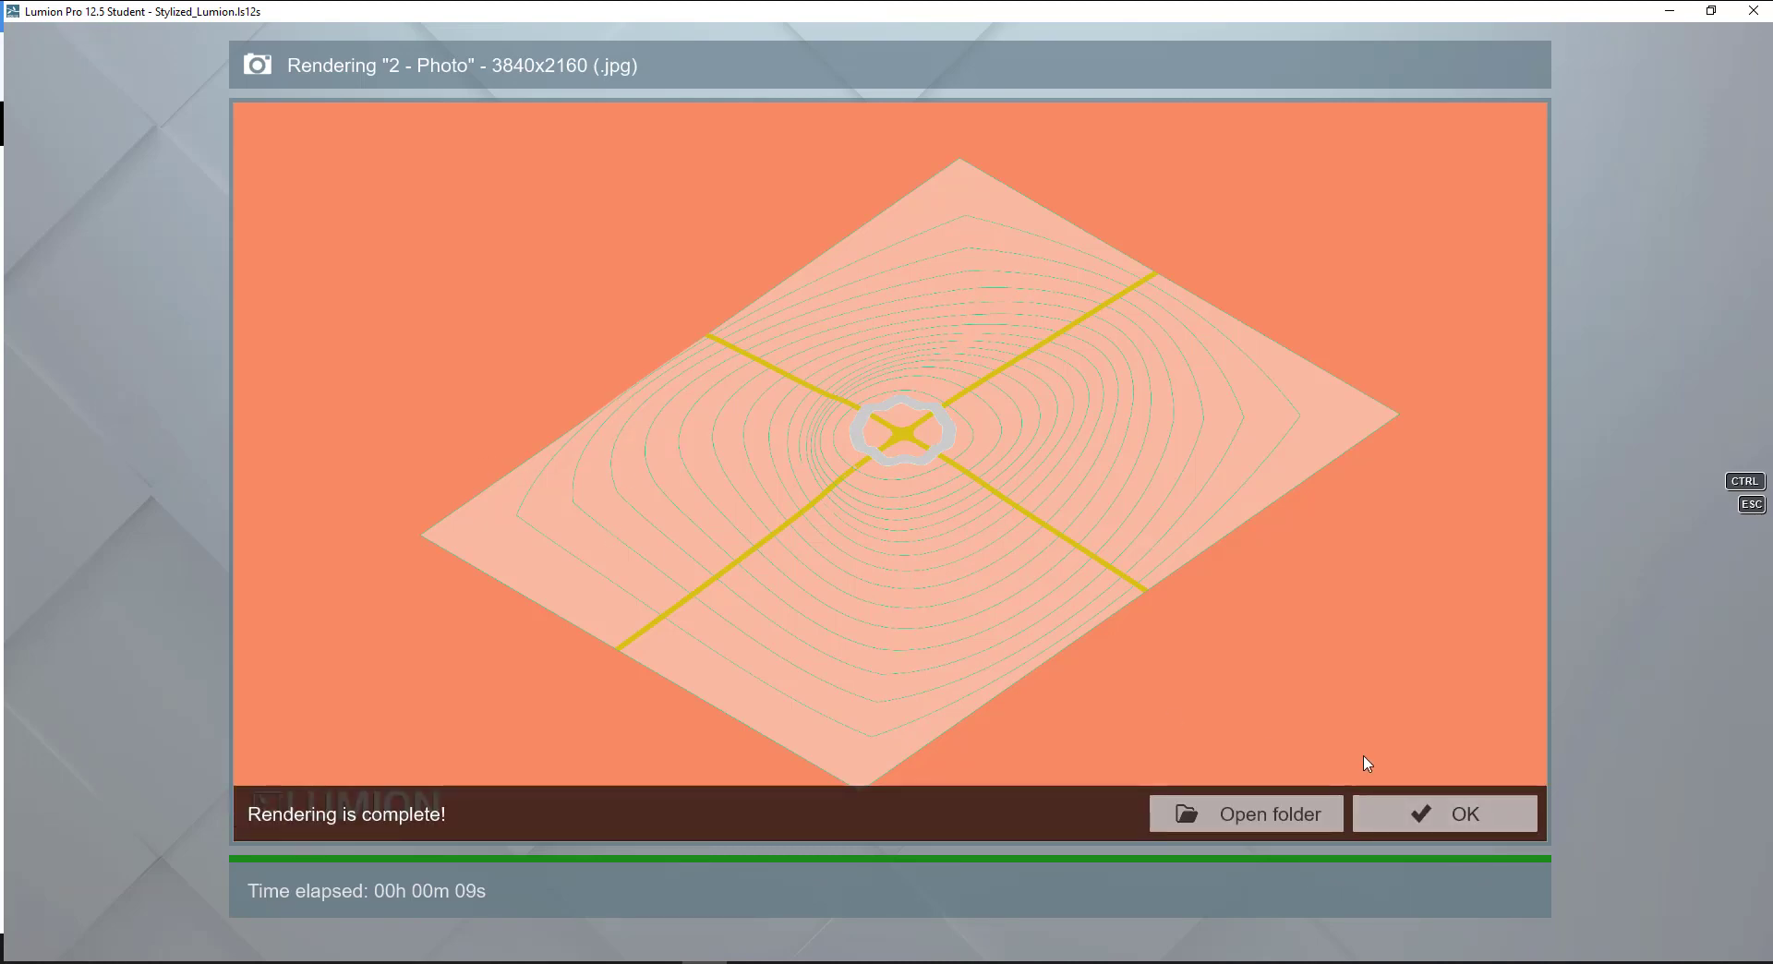
Step: Close the finished render and store a low view beneath the wavy deck, about 0.53 m high, as photo 3
{"action": "left_click", "coordinate": [1444, 816]}
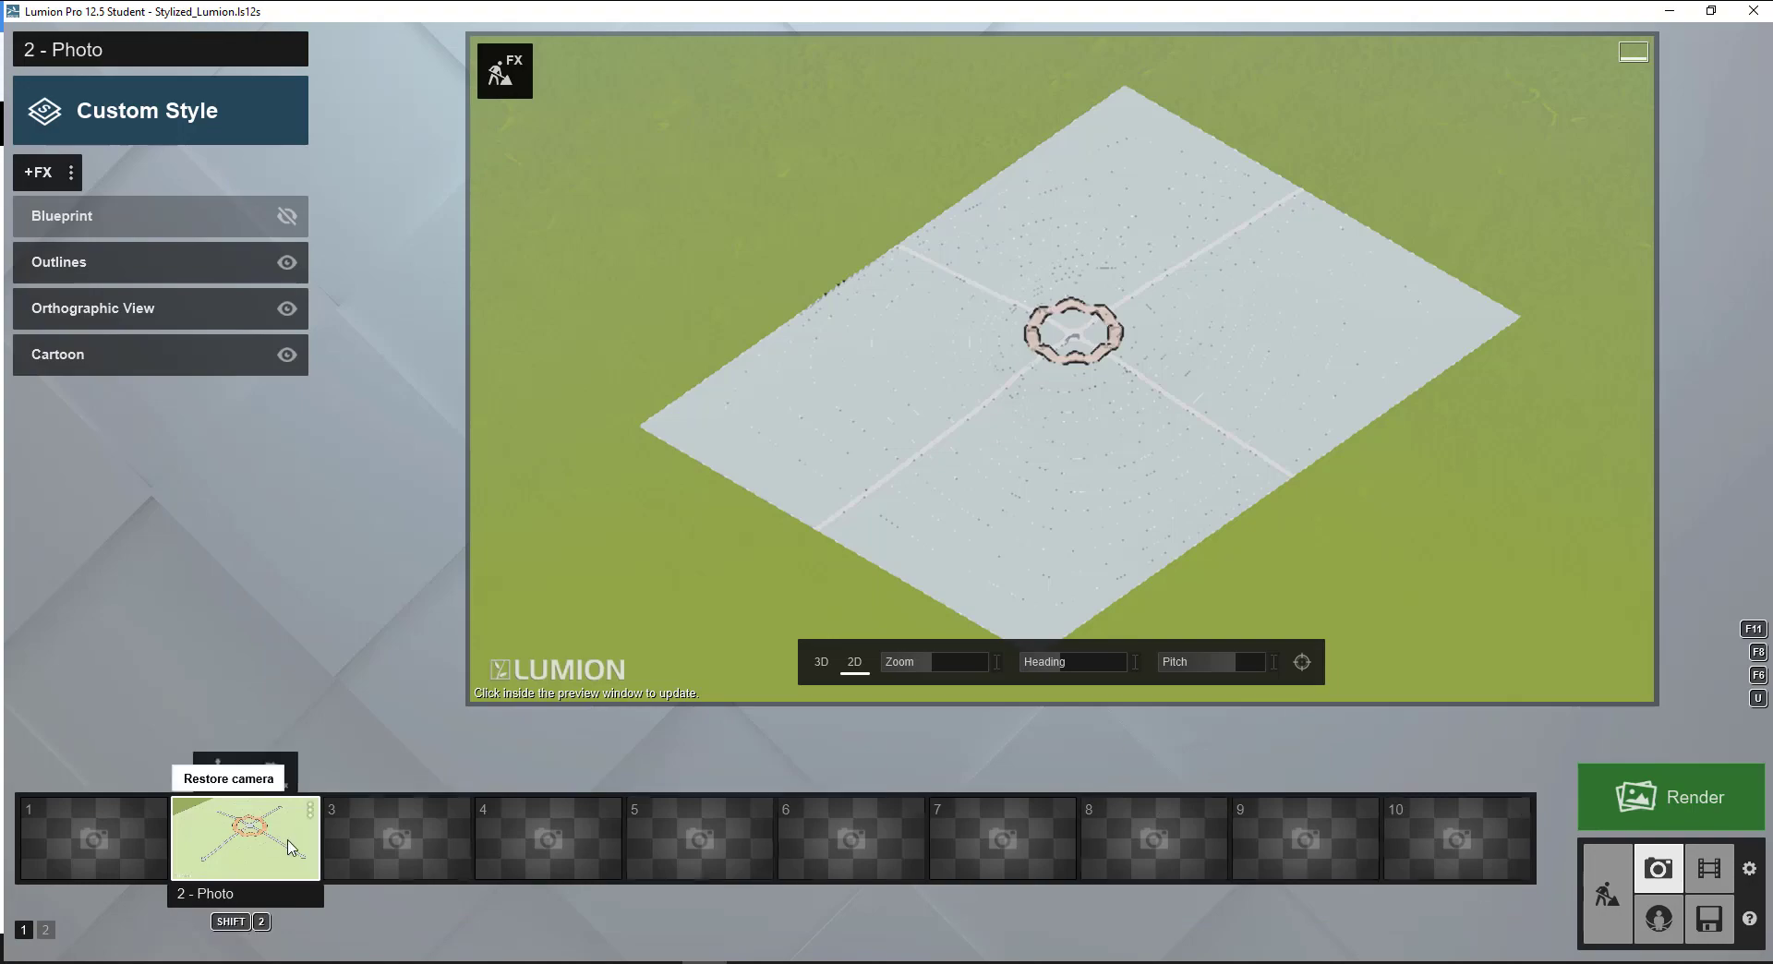
{"action": "left_click", "coordinate": [412, 857]}
{"action": "scroll", "coordinate": [1062, 369], "scroll_direction": "up", "scroll_amount": 6}
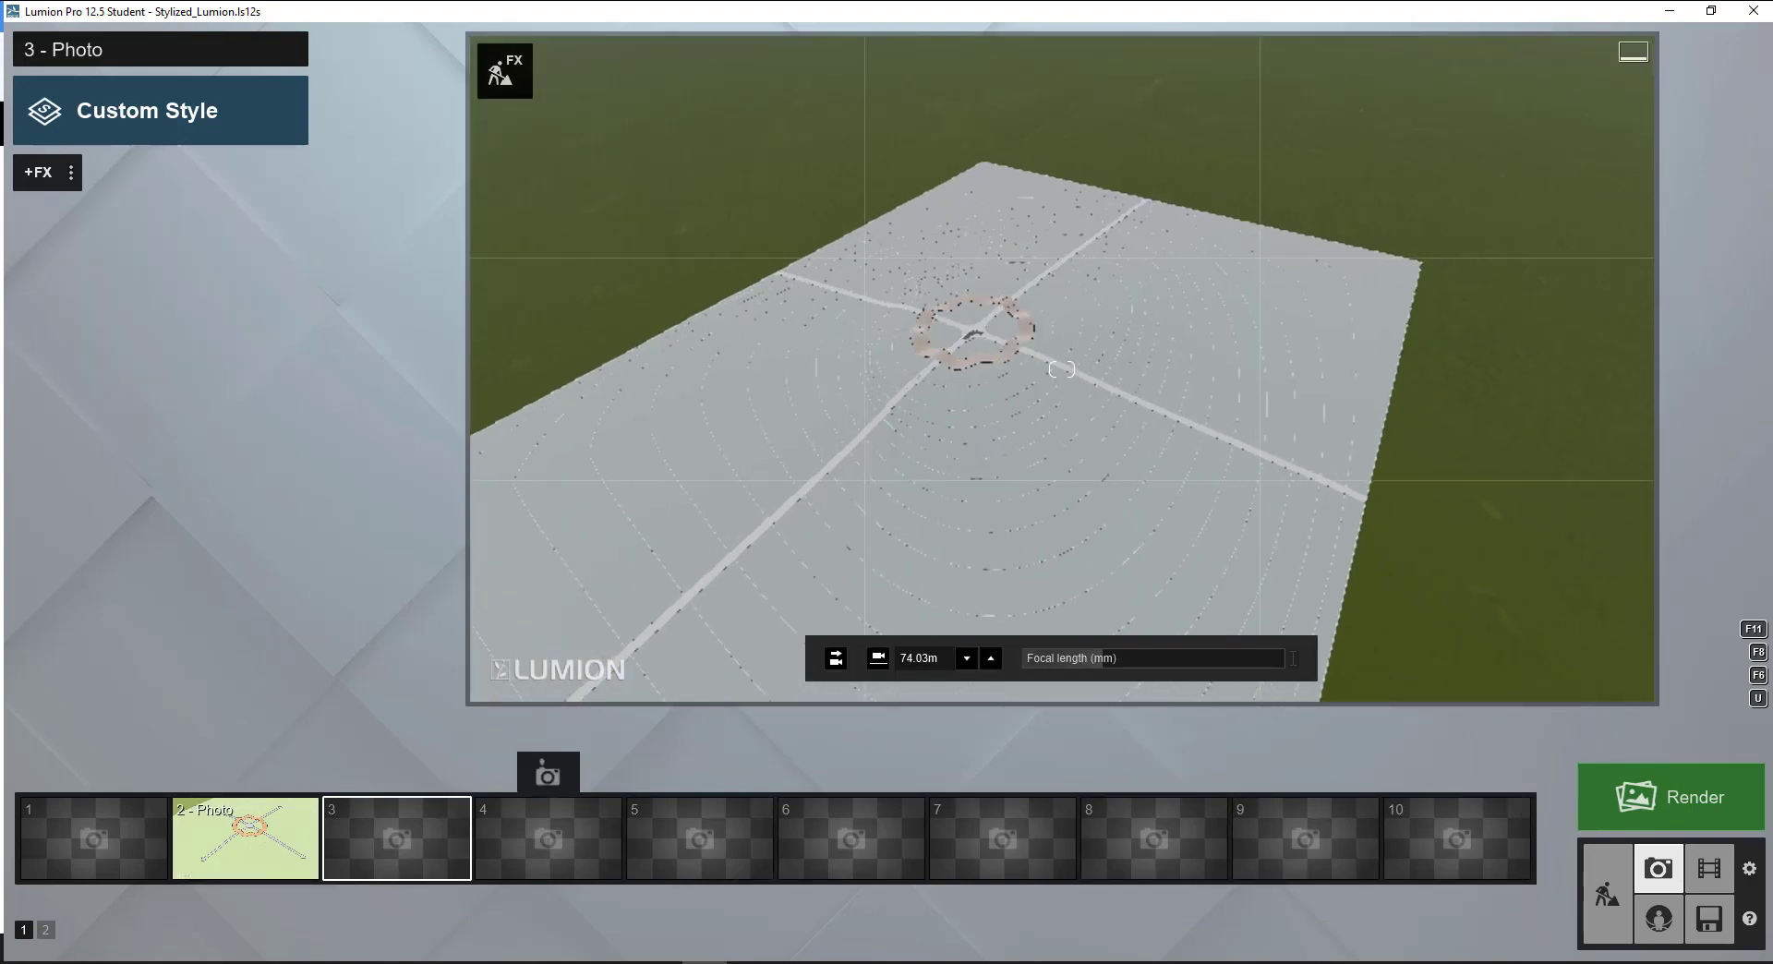
{"action": "scroll", "coordinate": [1062, 369], "scroll_direction": "up", "scroll_amount": 5}
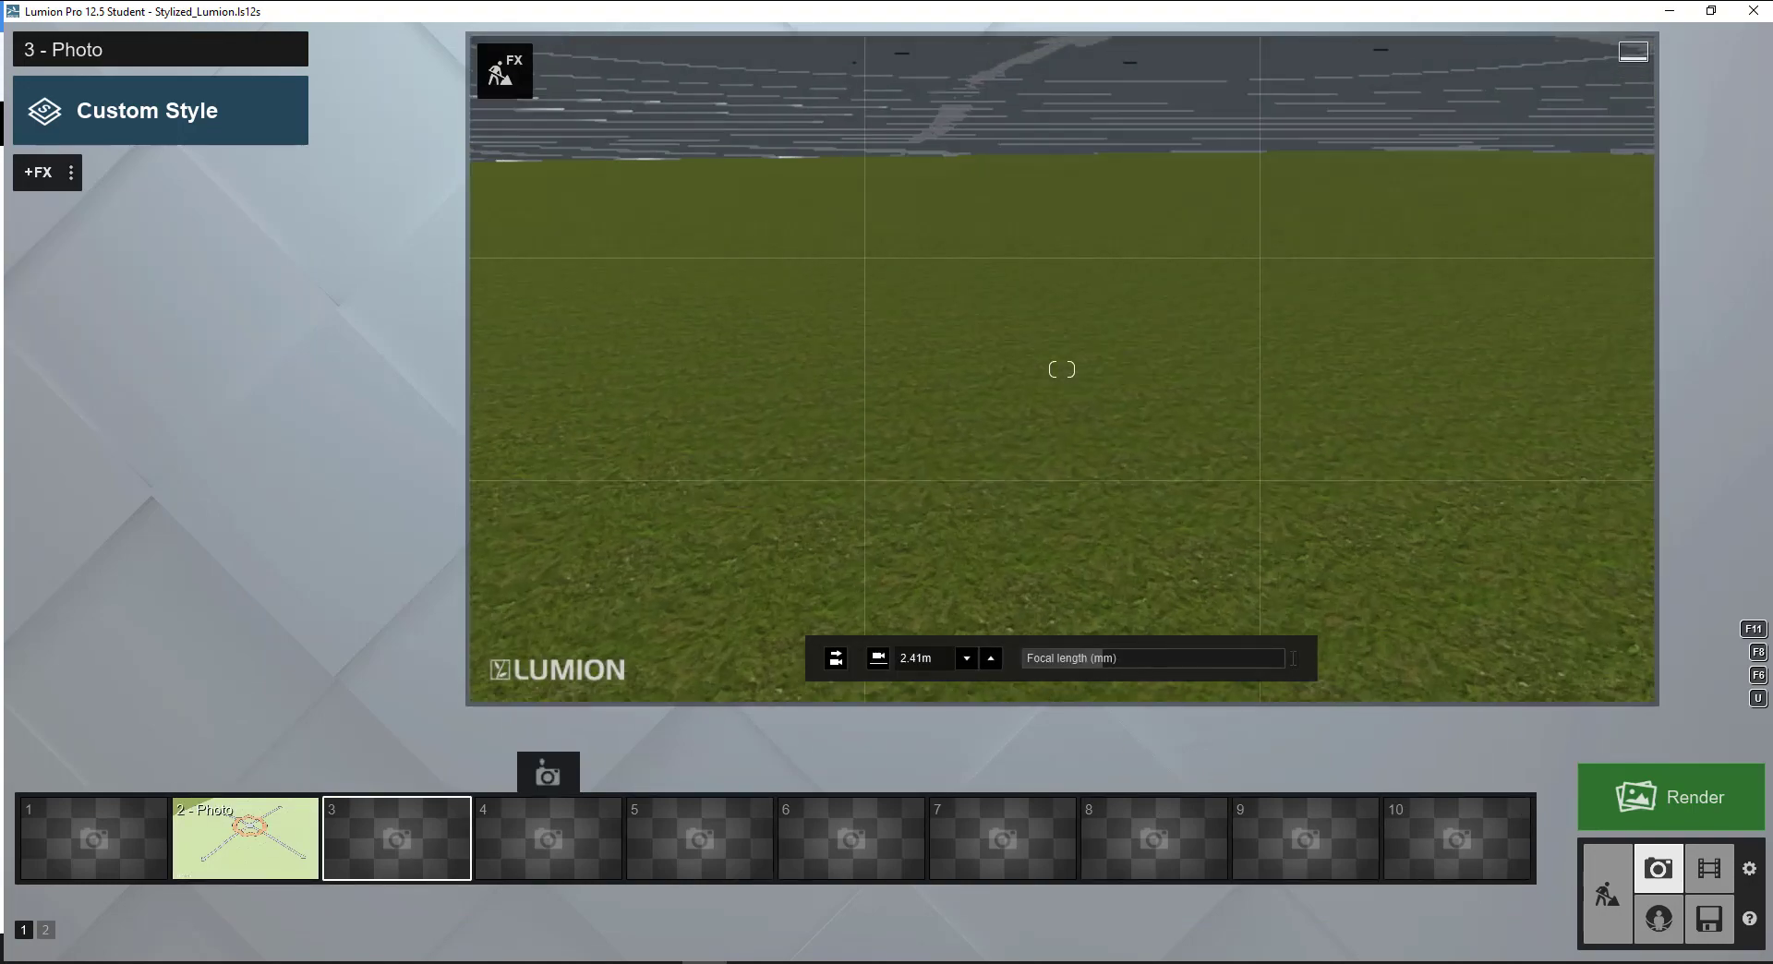
{"action": "scroll", "coordinate": [1062, 369], "scroll_direction": "up", "scroll_amount": 5}
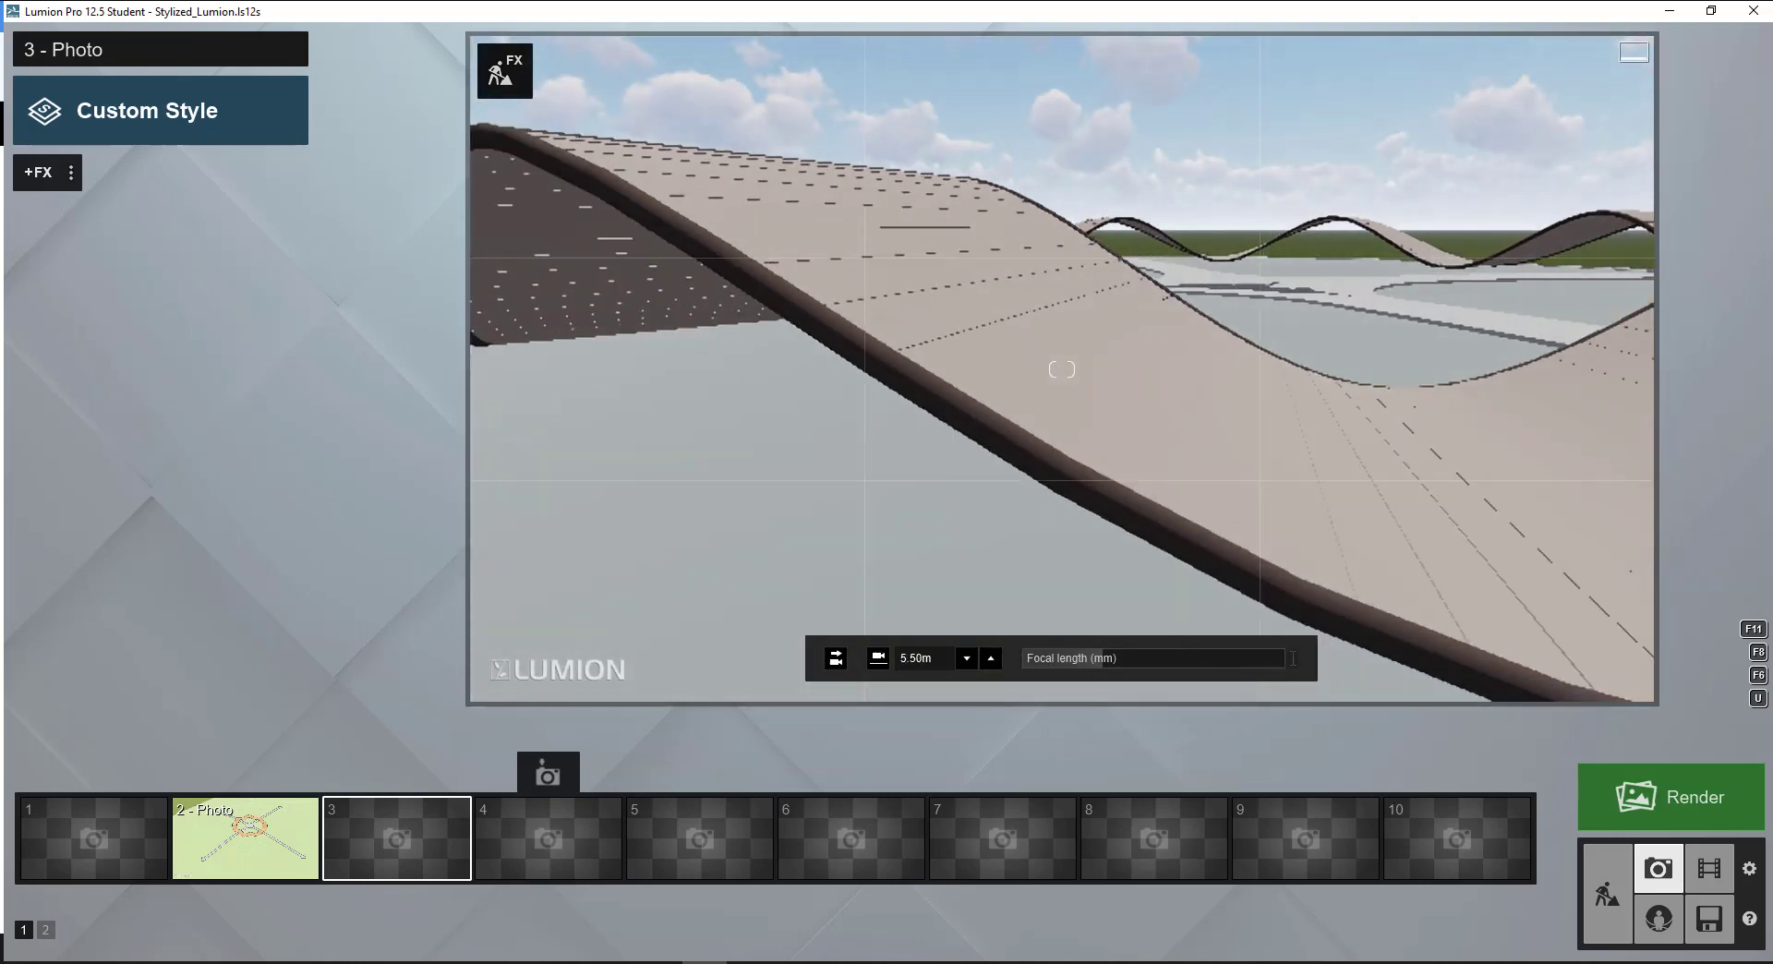
{"action": "right_click_drag", "start_coordinate": [1062, 369], "coordinate": [1062, 370]}
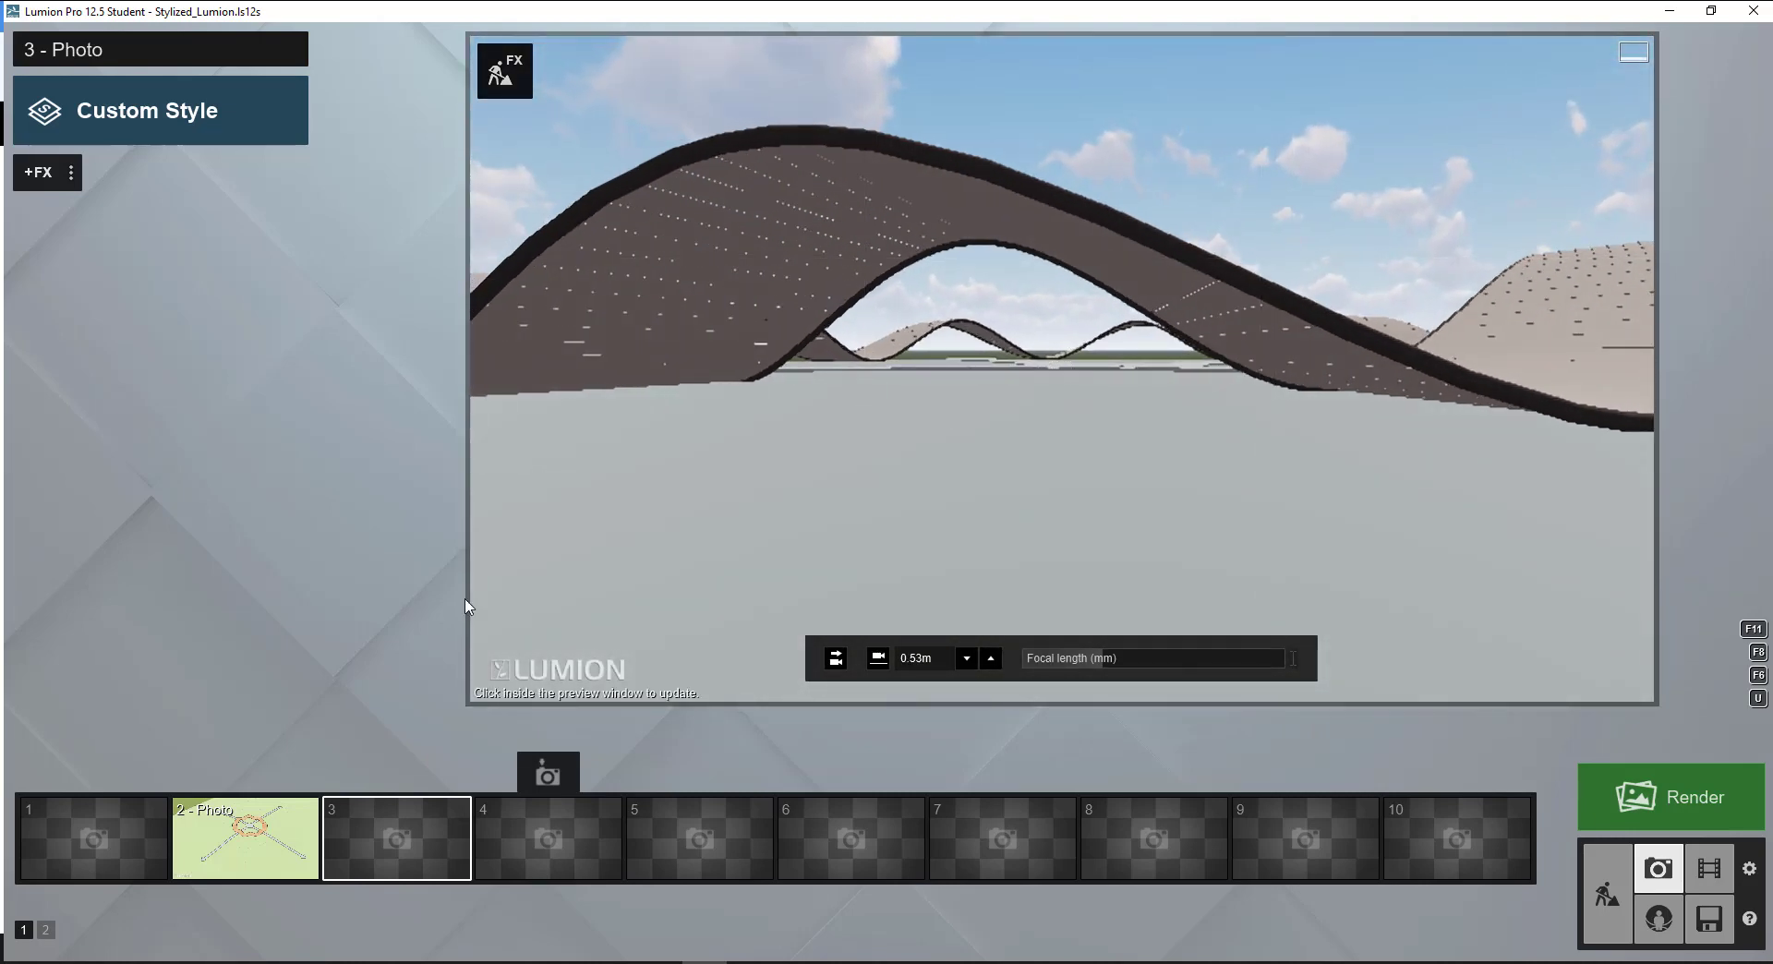
{"action": "left_click", "coordinate": [397, 774]}
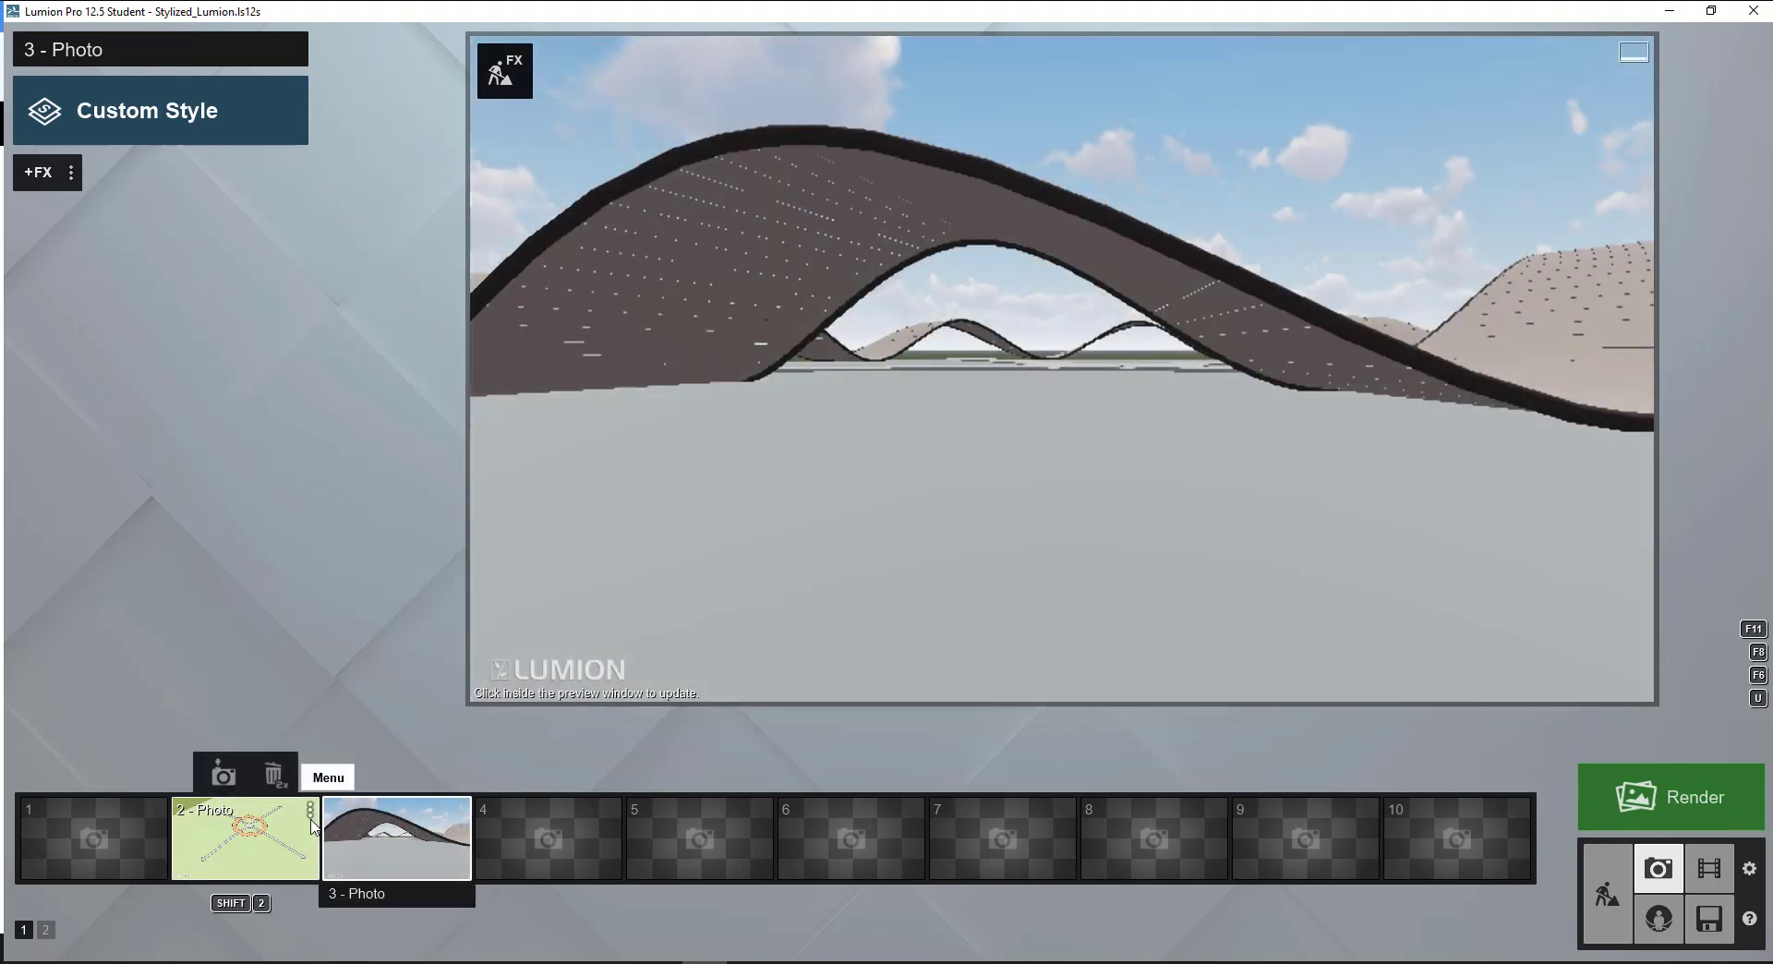
Step: Copy the effect list from photo 2 to photo 3 and disable its Orthographic View effect
{"action": "left_click", "coordinate": [311, 818]}
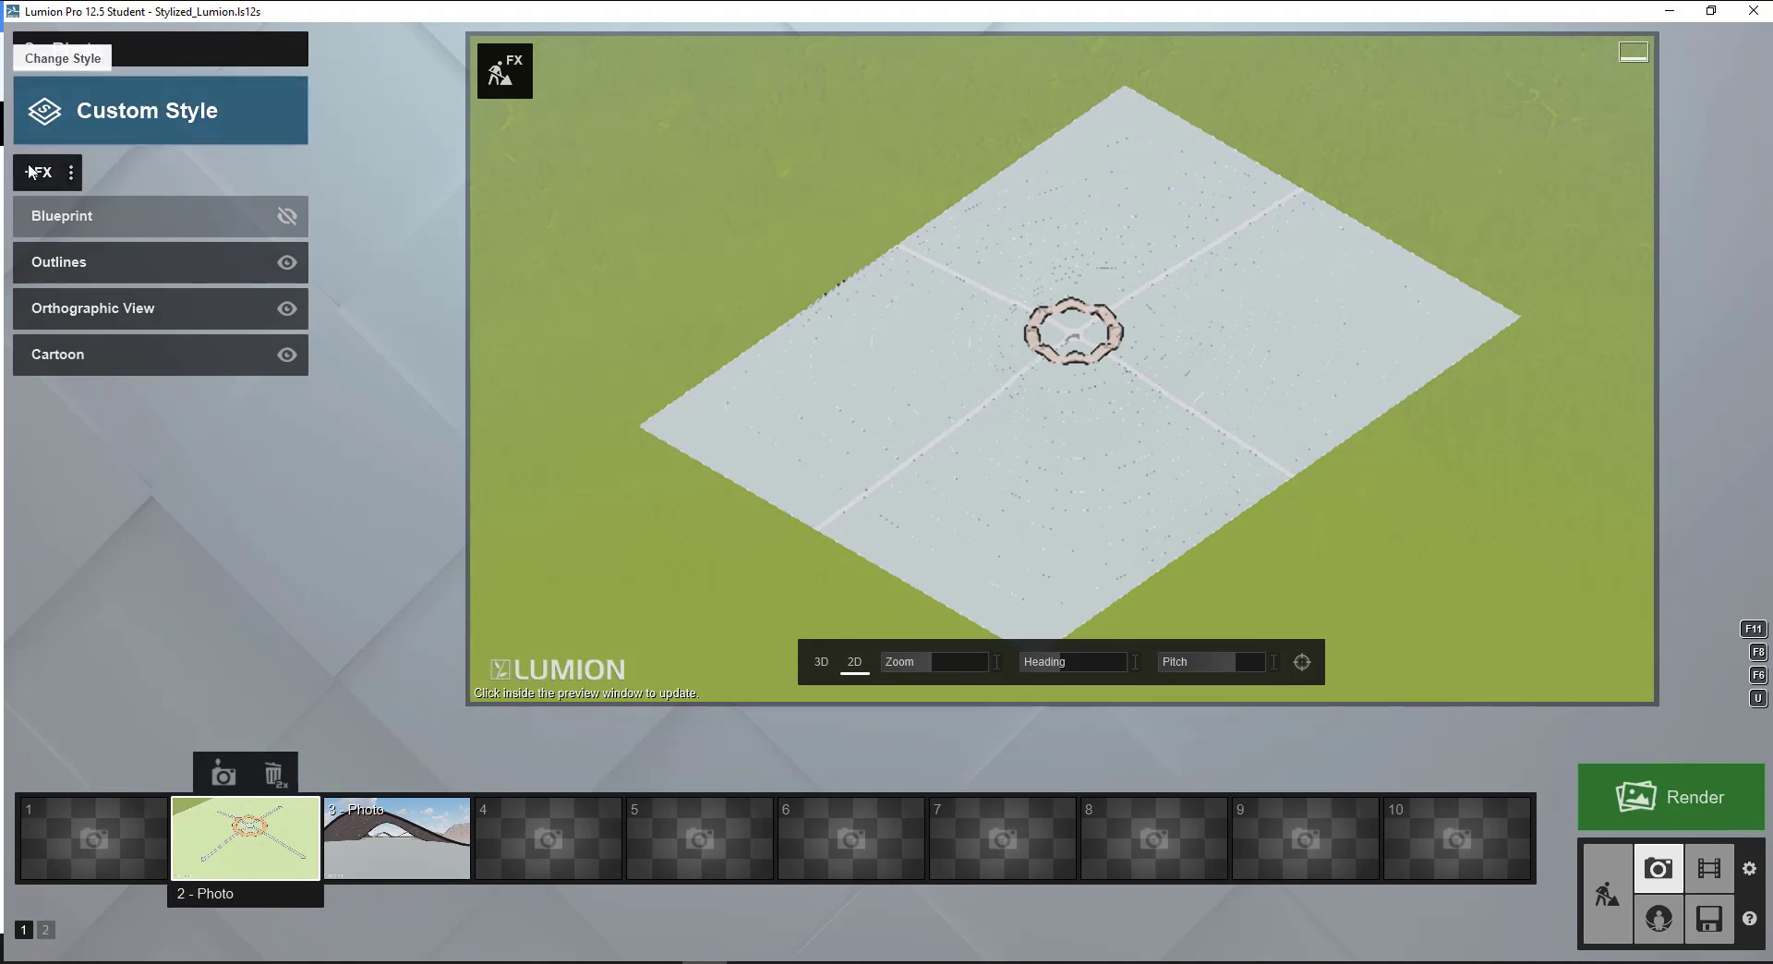
{"action": "left_click", "coordinate": [71, 173]}
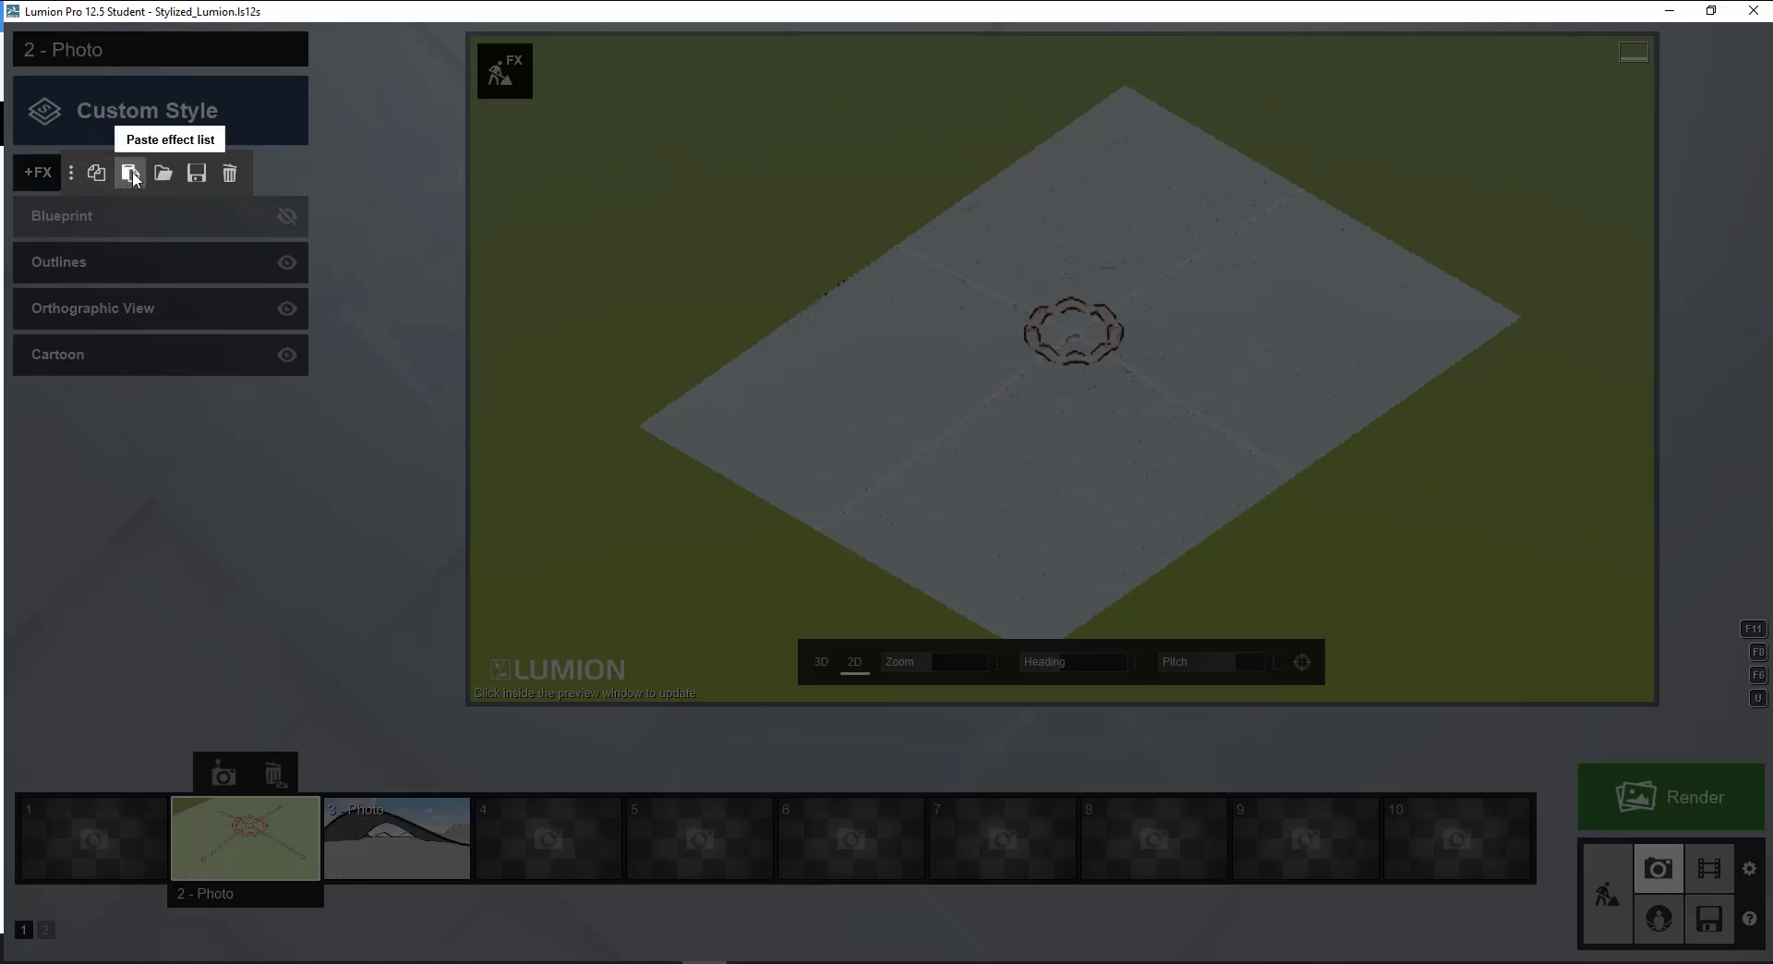
{"action": "left_click", "coordinate": [96, 173]}
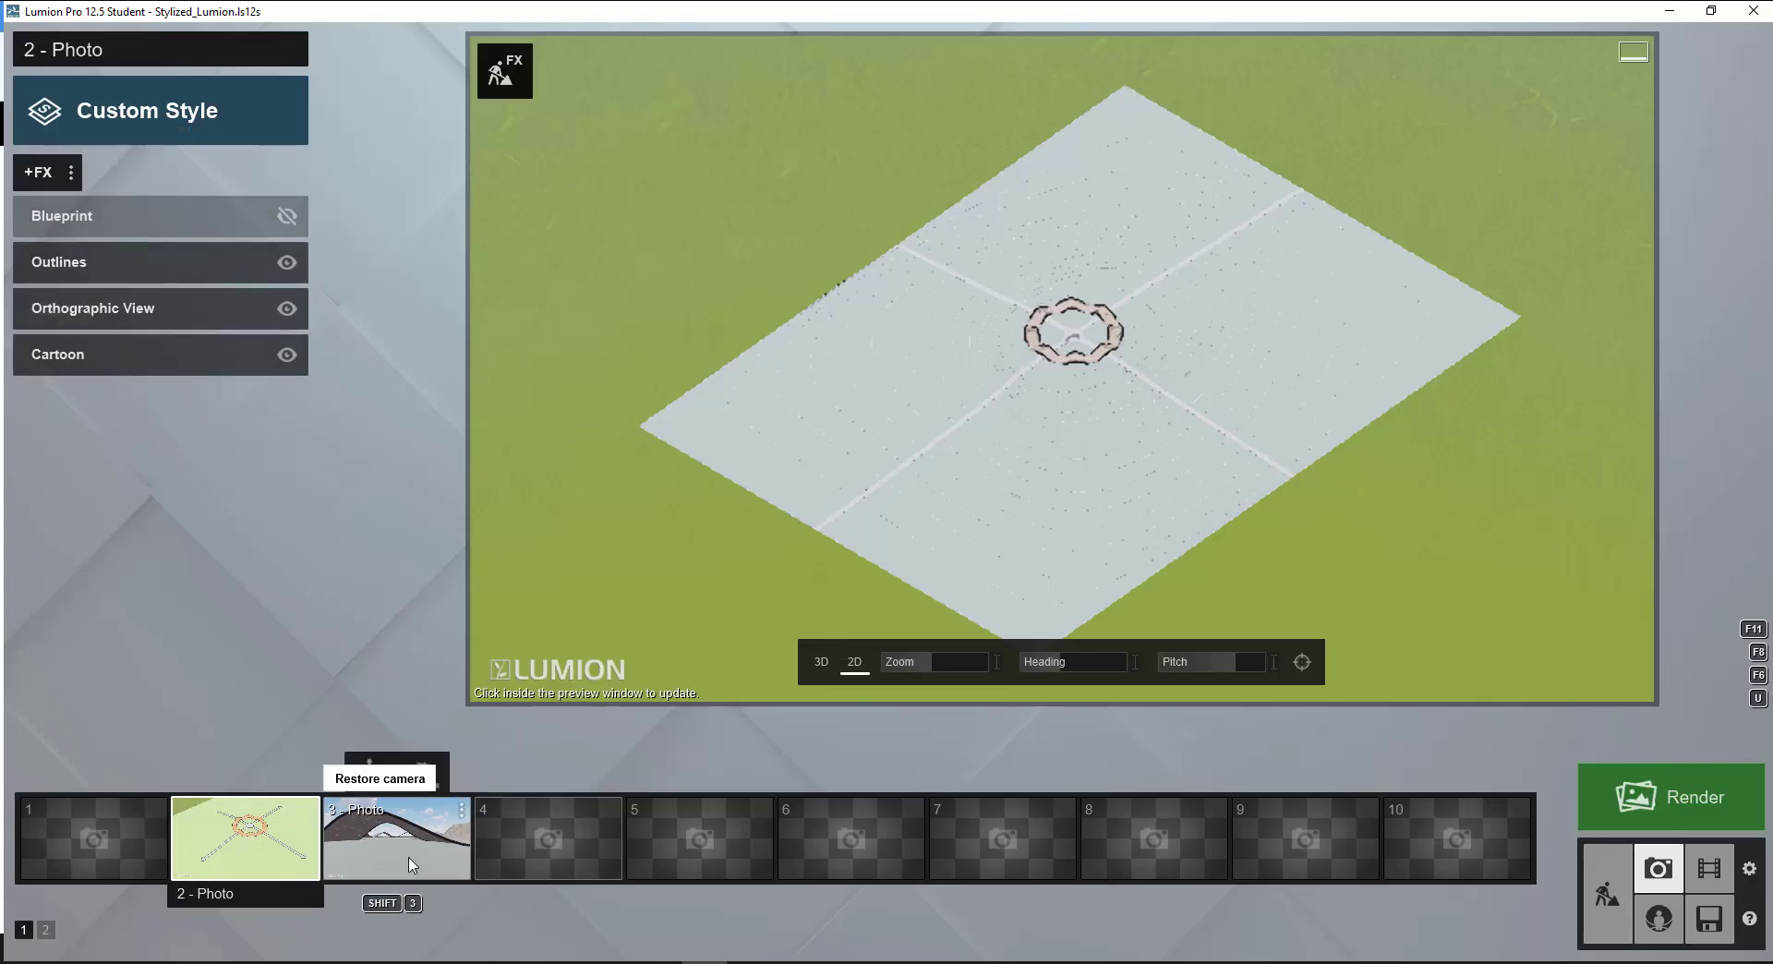
{"action": "left_click", "coordinate": [397, 836]}
{"action": "left_click", "coordinate": [72, 173]}
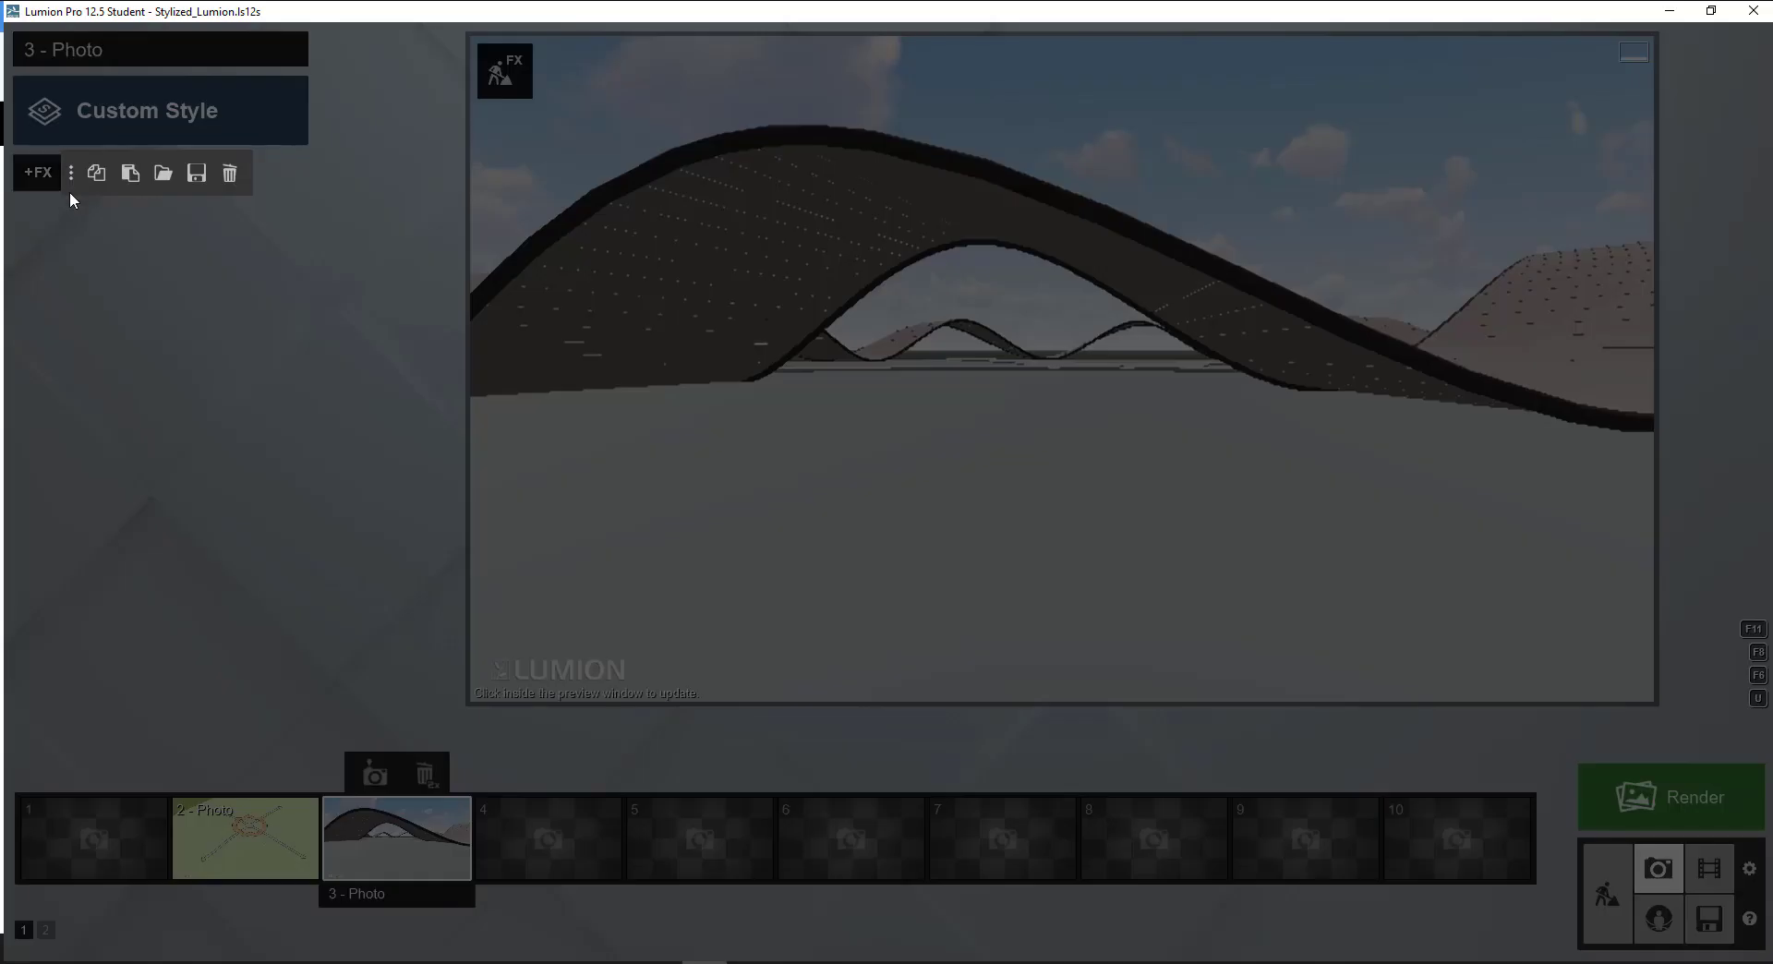
{"action": "left_click", "coordinate": [137, 176]}
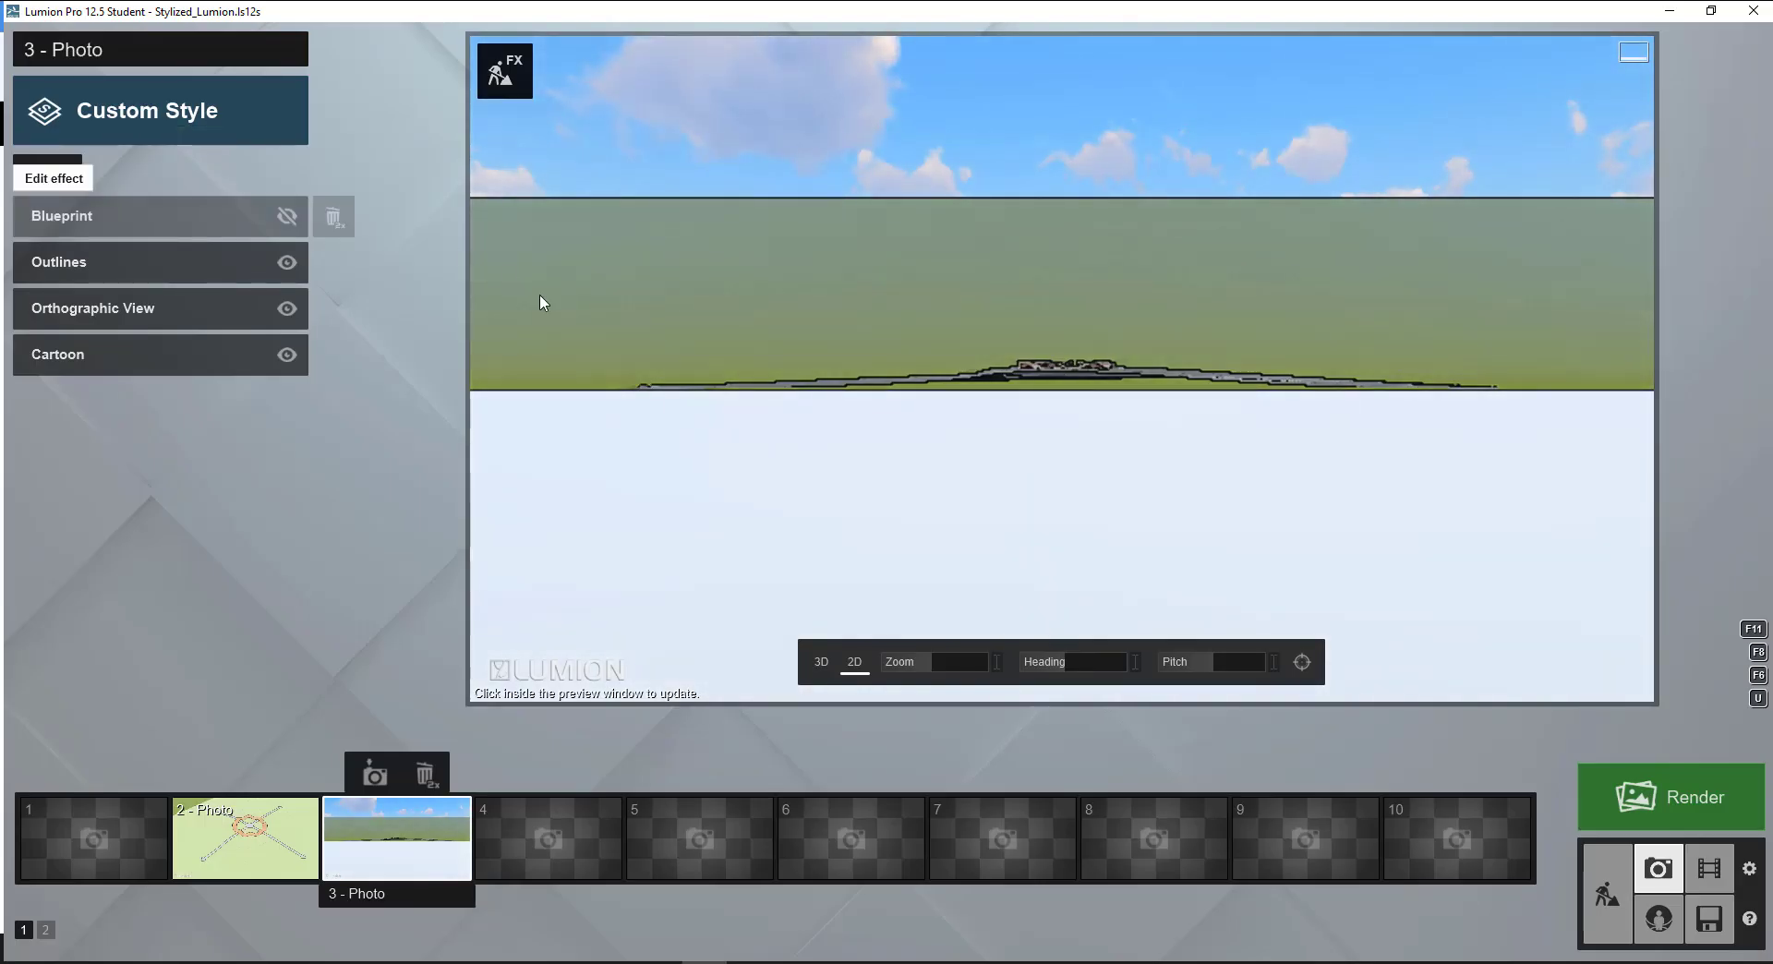
{"action": "left_click", "coordinate": [287, 312]}
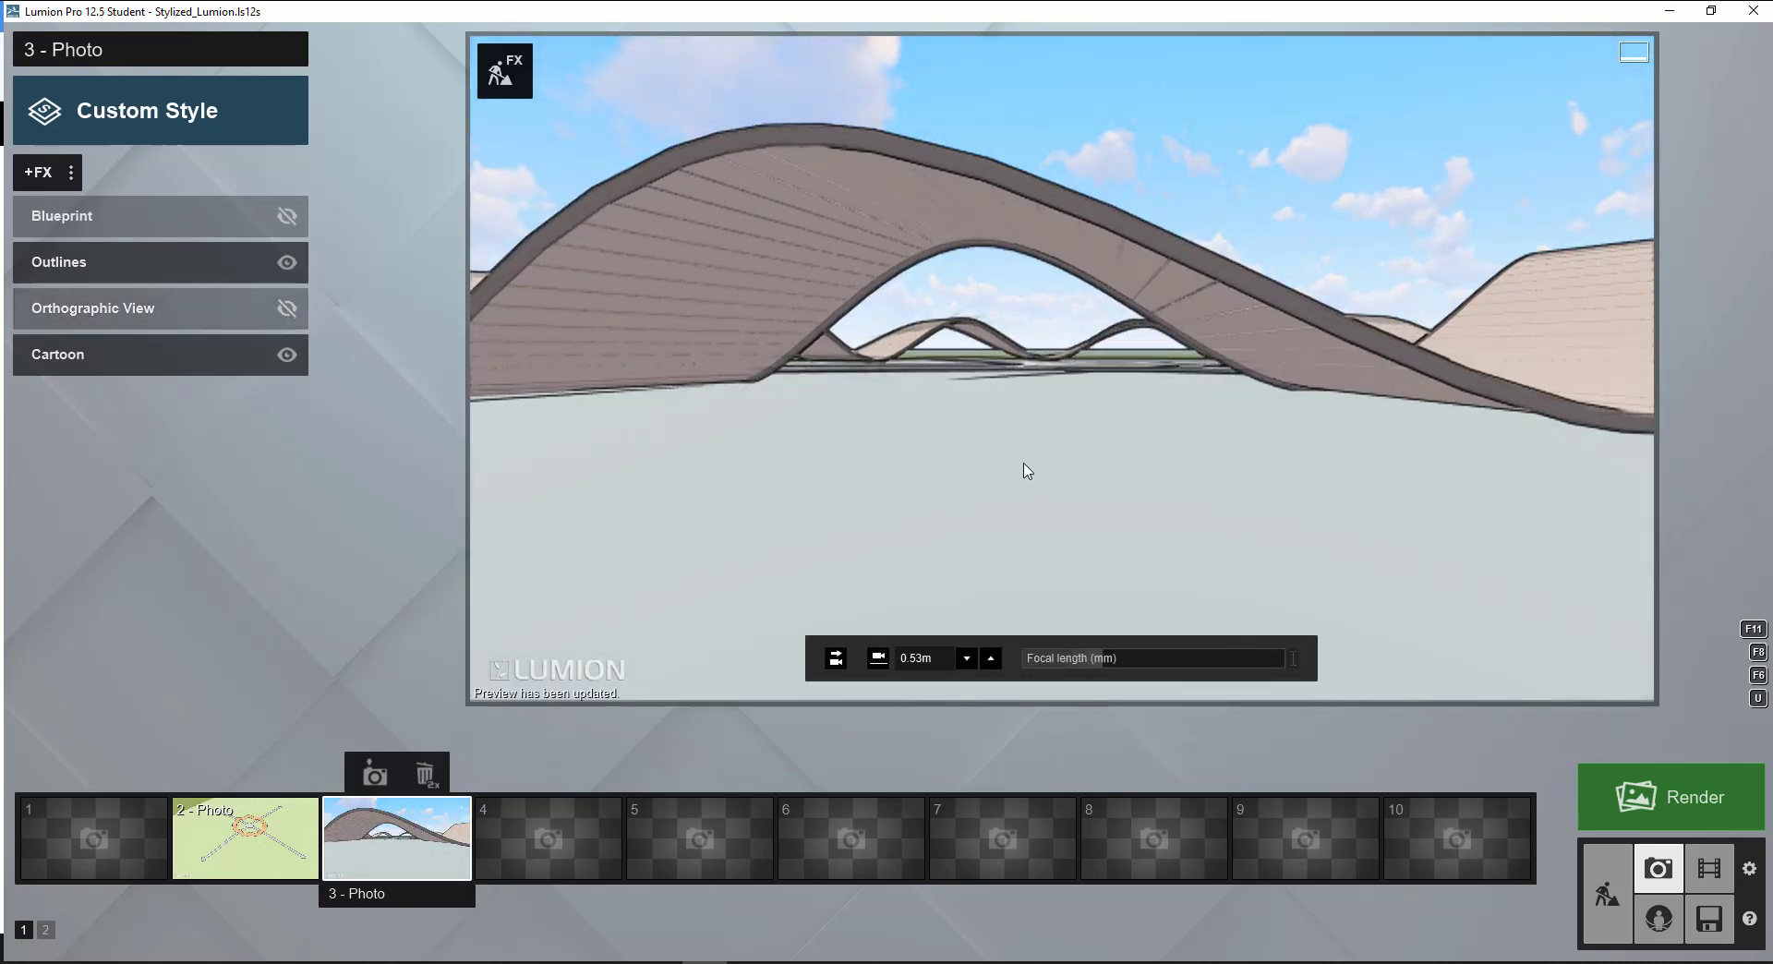
Step: Store a raised view looking down along the wavy deck, about 4.17 m high, as photo 4
{"action": "right_click_drag", "start_coordinate": [1096, 452], "coordinate": [1062, 369]}
{"action": "key", "text": "w"}
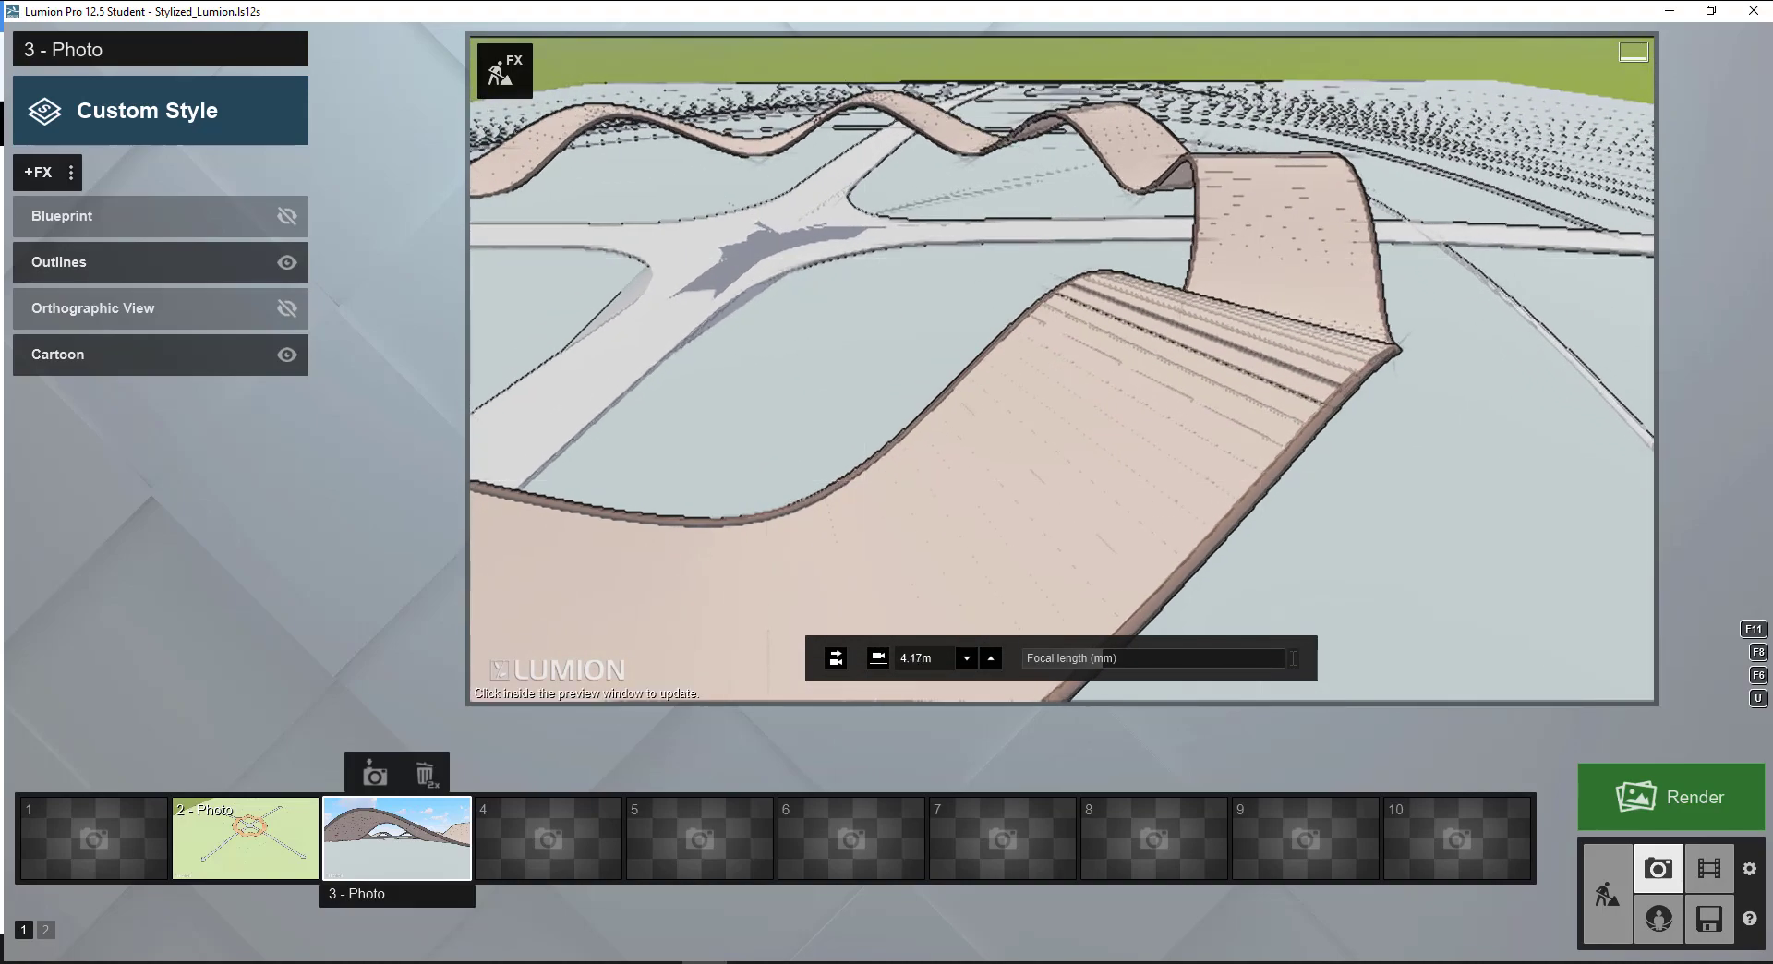
{"action": "left_click", "coordinate": [547, 776]}
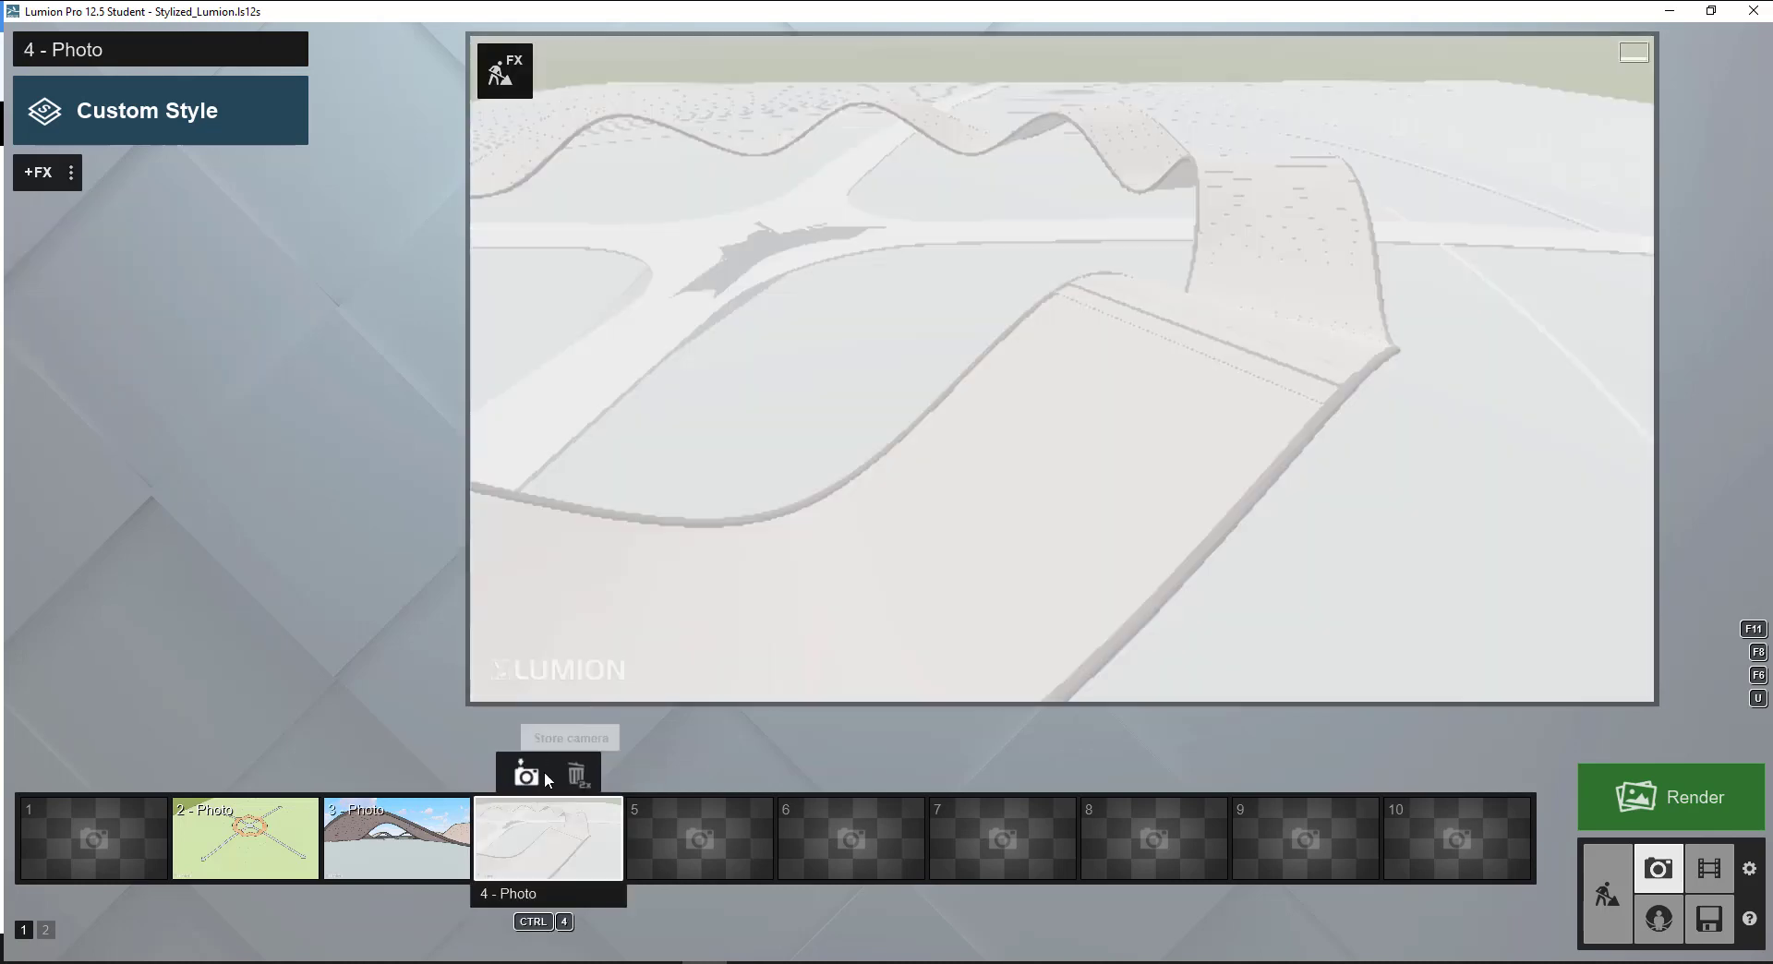
Step: Store a near-ground view from the path towards the wavy deck, about 0.42 m high, as photo 5
{"action": "right_click_drag", "start_coordinate": [1026, 526], "coordinate": [1025, 527]}
{"action": "key", "text": "e"}
{"action": "key", "text": "e"}
{"action": "key", "text": "q"}
{"action": "right_click_drag", "start_coordinate": [1062, 369], "coordinate": [1062, 370]}
{"action": "left_click", "coordinate": [1314, 356]}
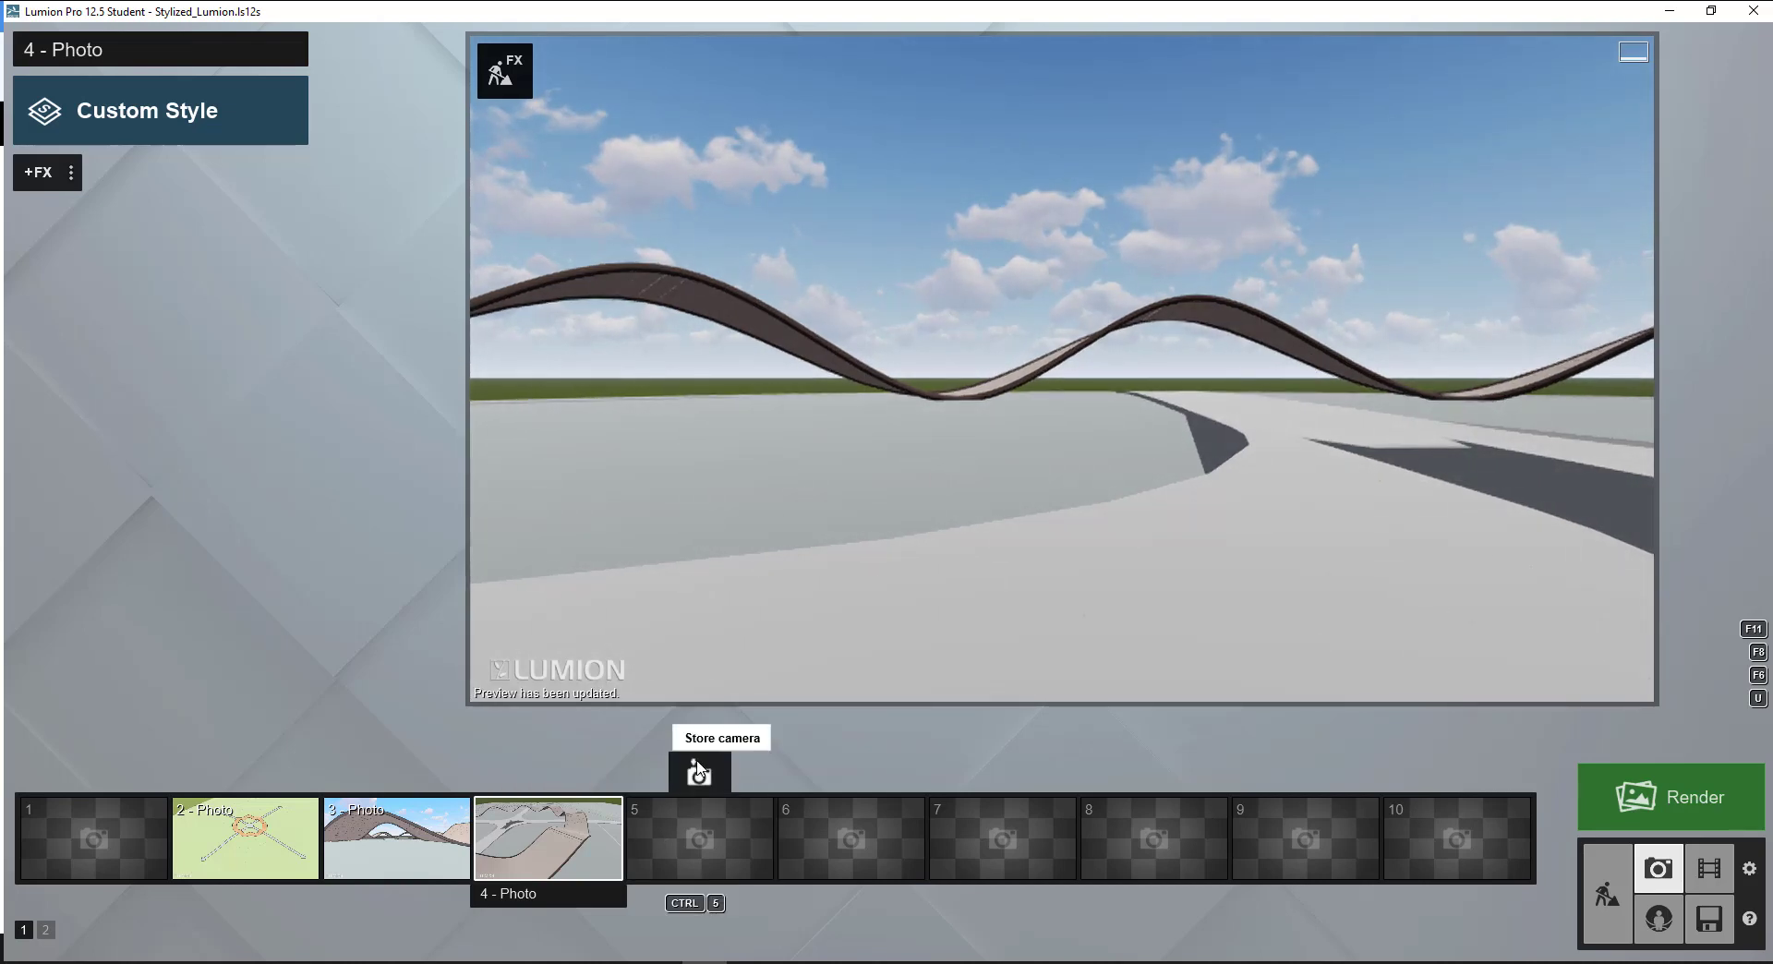
{"action": "left_click", "coordinate": [695, 768]}
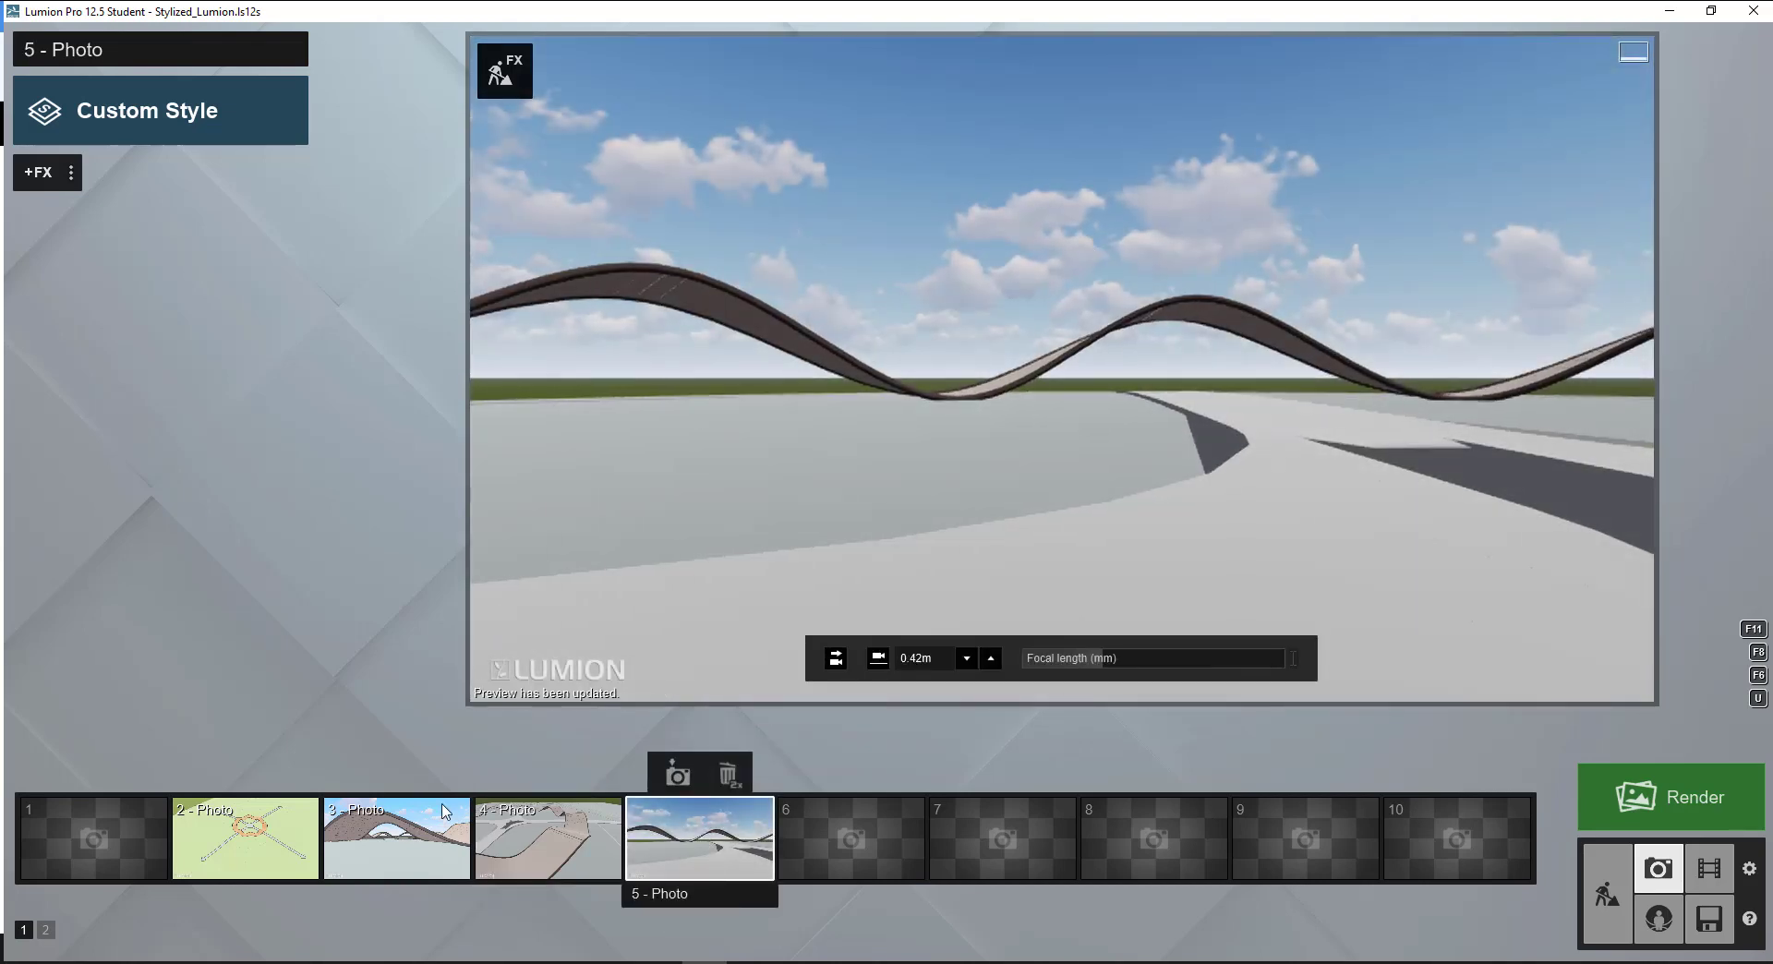
Step: Compare stored photos 3 and 4, then slightly increase the focal length of photo 3
{"action": "left_click", "coordinate": [440, 854]}
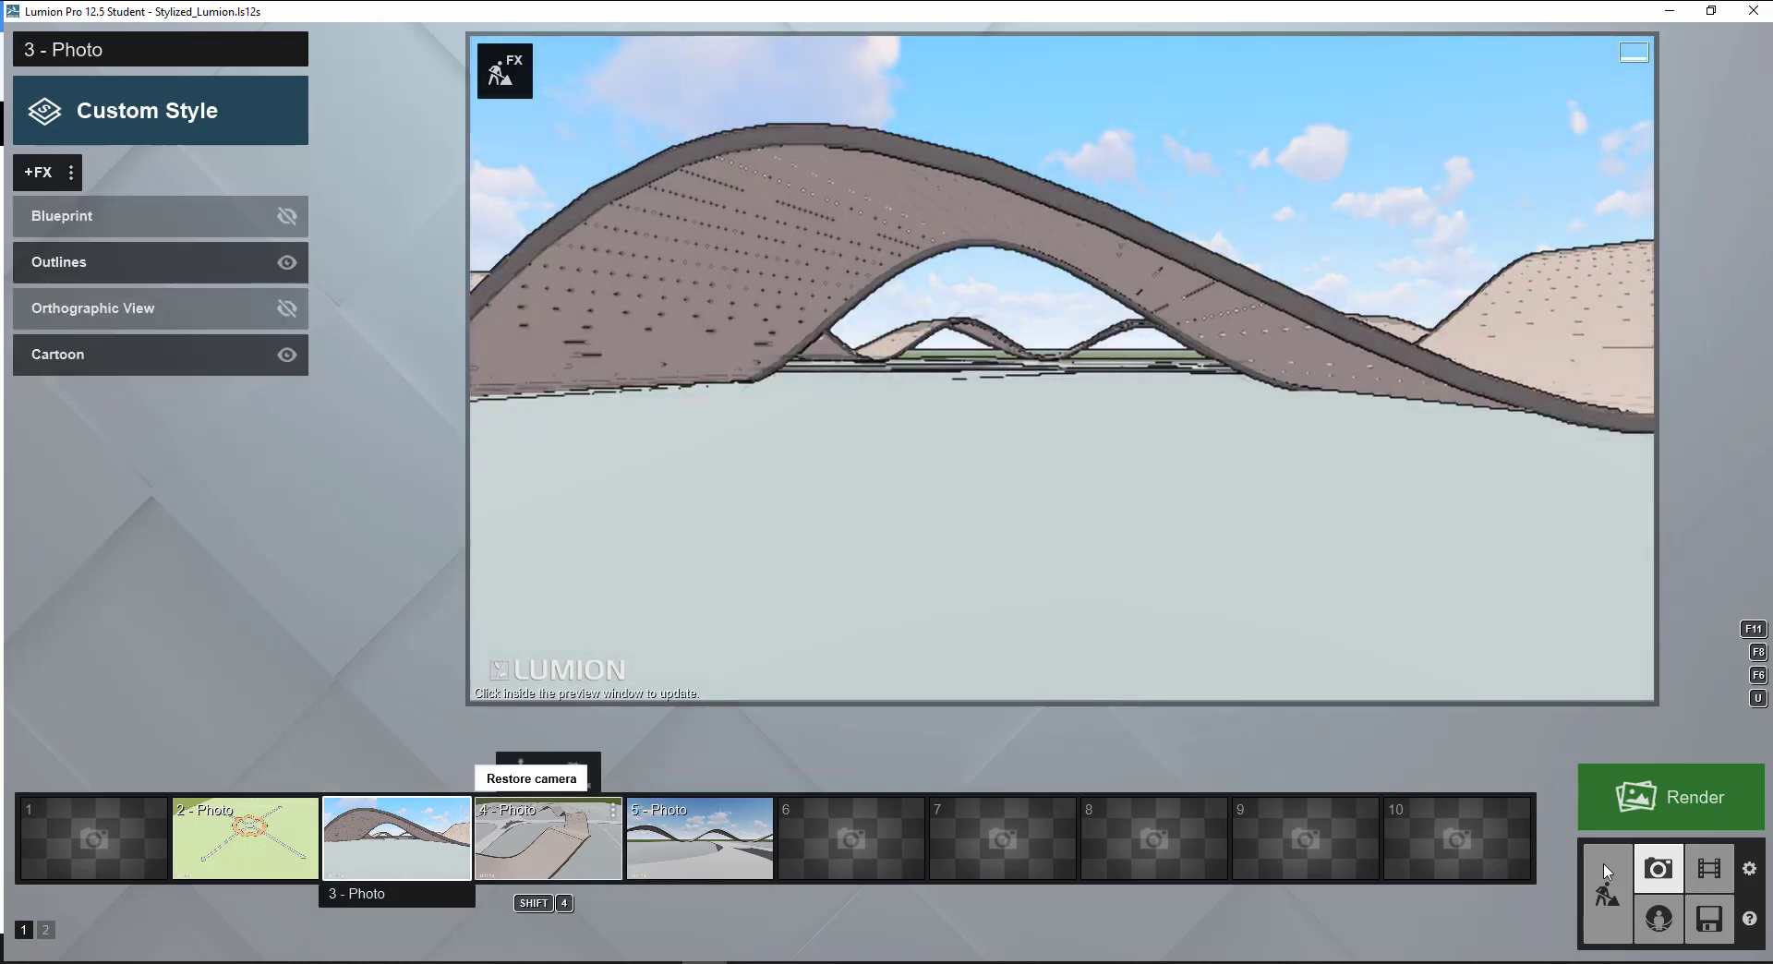
{"action": "left_click", "coordinate": [591, 855]}
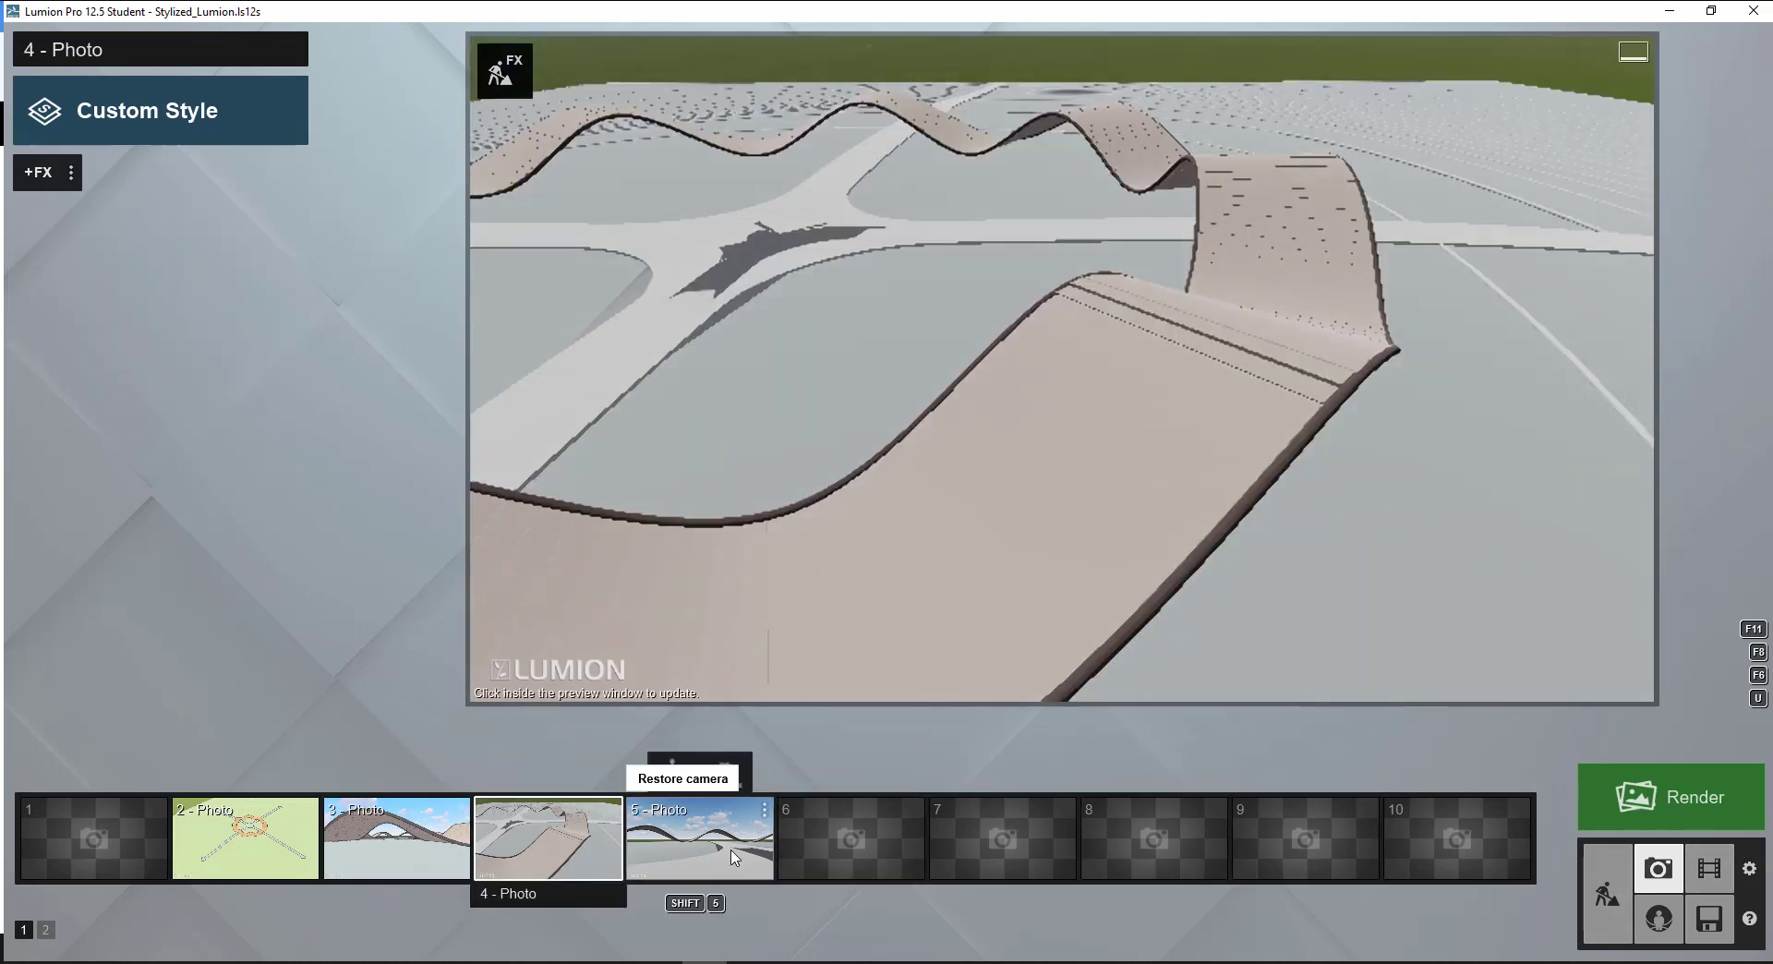
{"action": "left_click", "coordinate": [407, 850]}
{"action": "left_click_drag", "start_coordinate": [1105, 659], "coordinate": [1127, 658]}
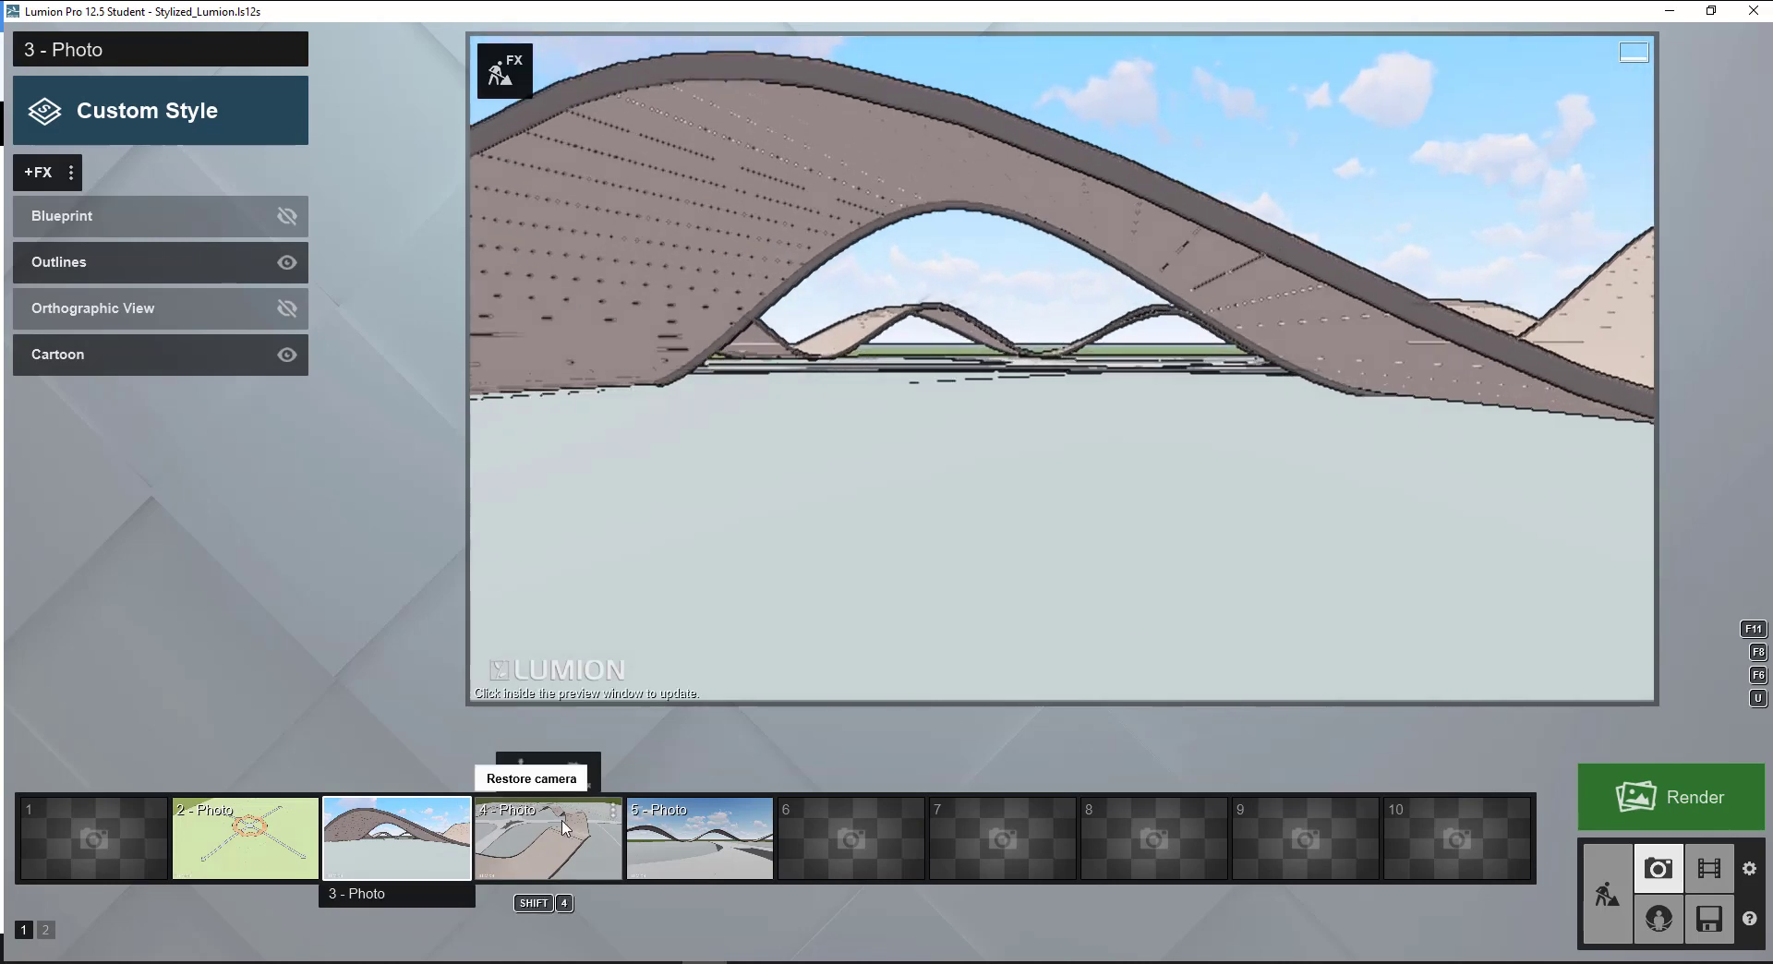
{"action": "left_click", "coordinate": [566, 828]}
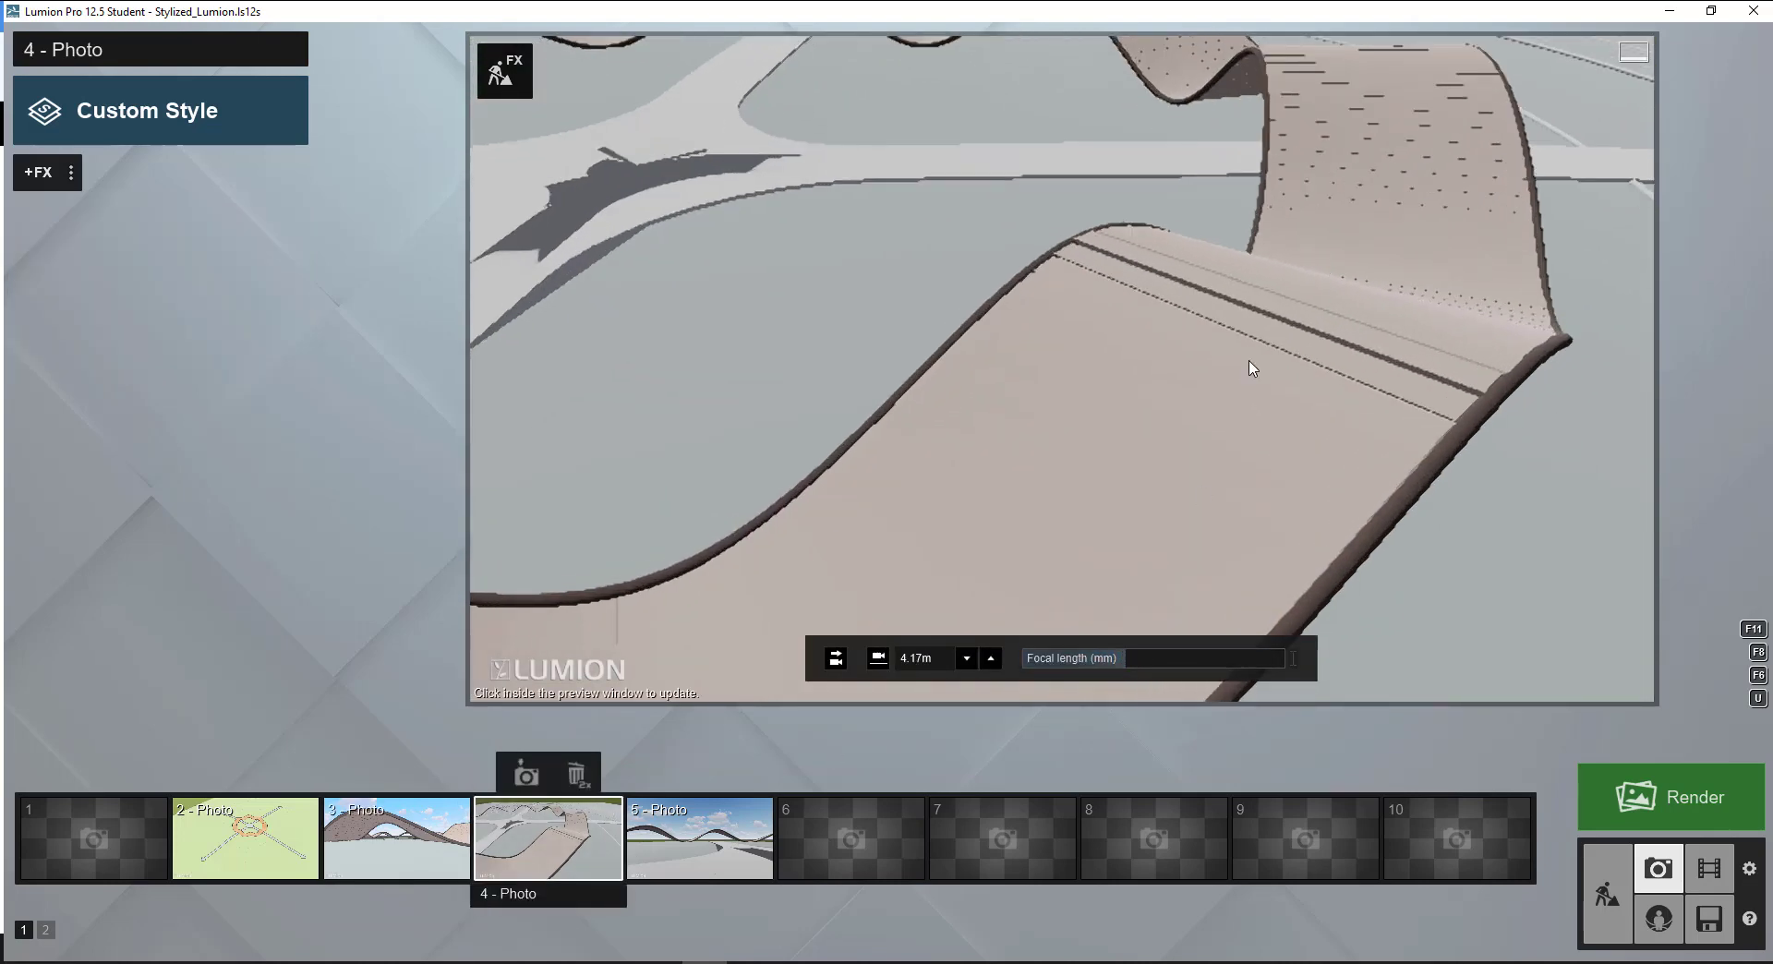
{"action": "right_click_drag", "start_coordinate": [1250, 368], "coordinate": [1164, 398]}
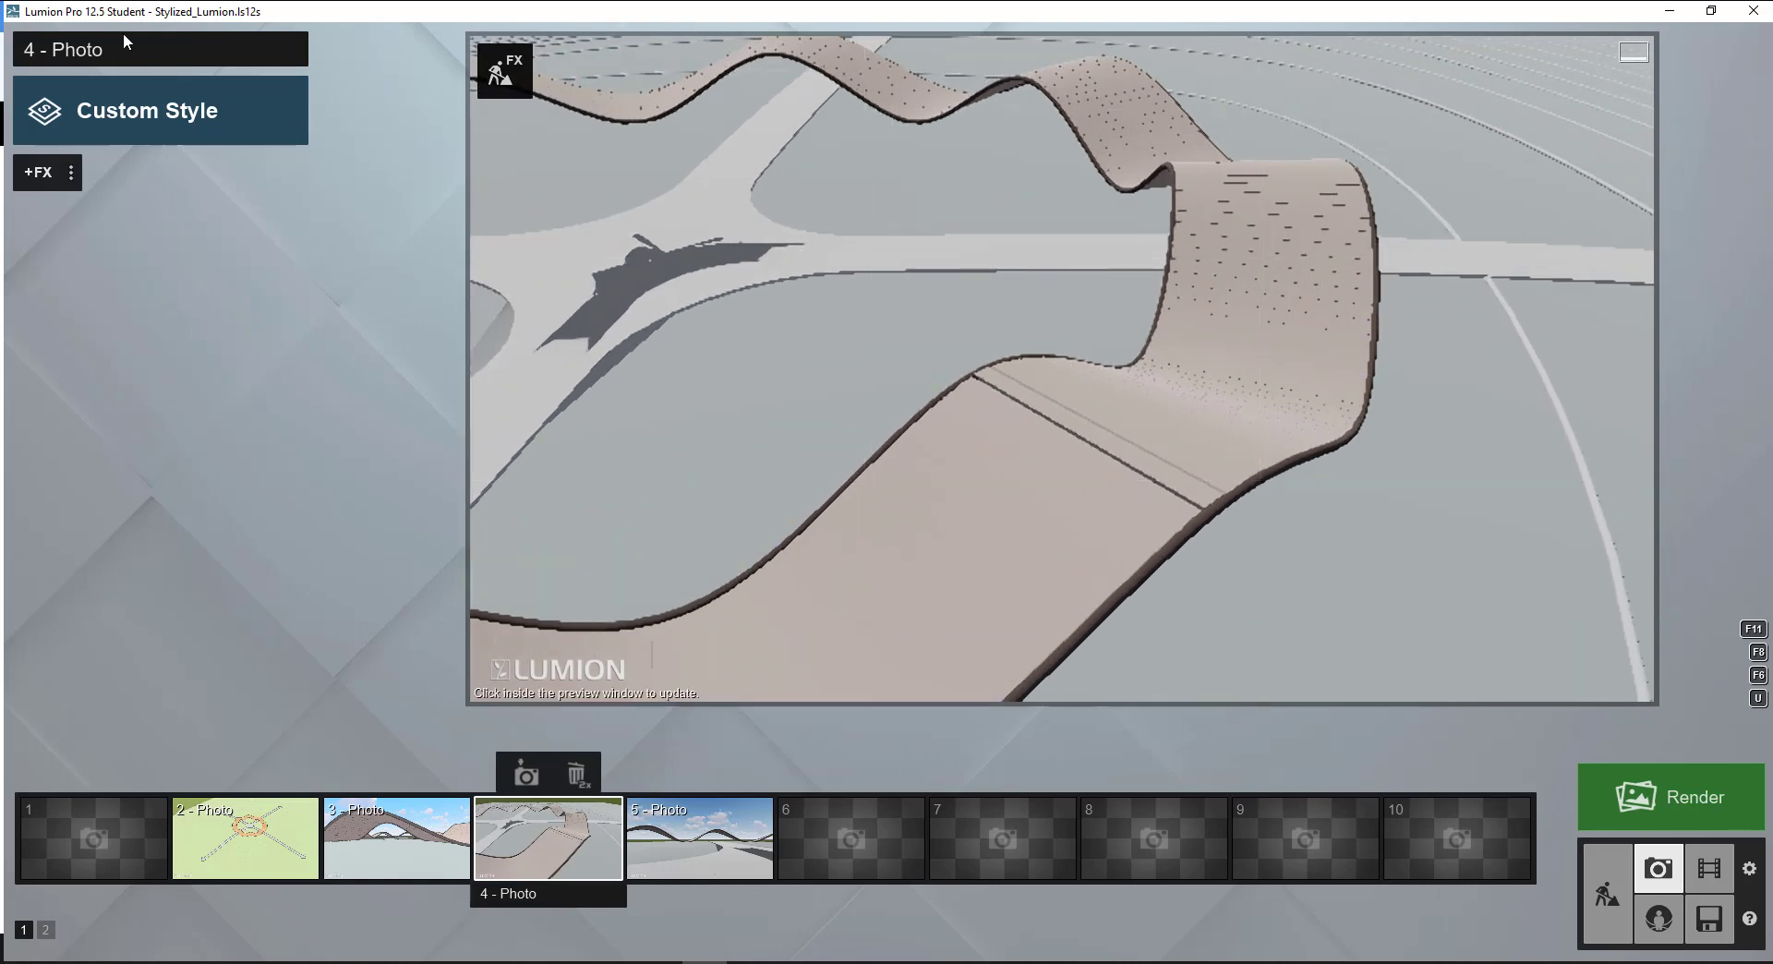
{"action": "left_click", "coordinate": [48, 178]}
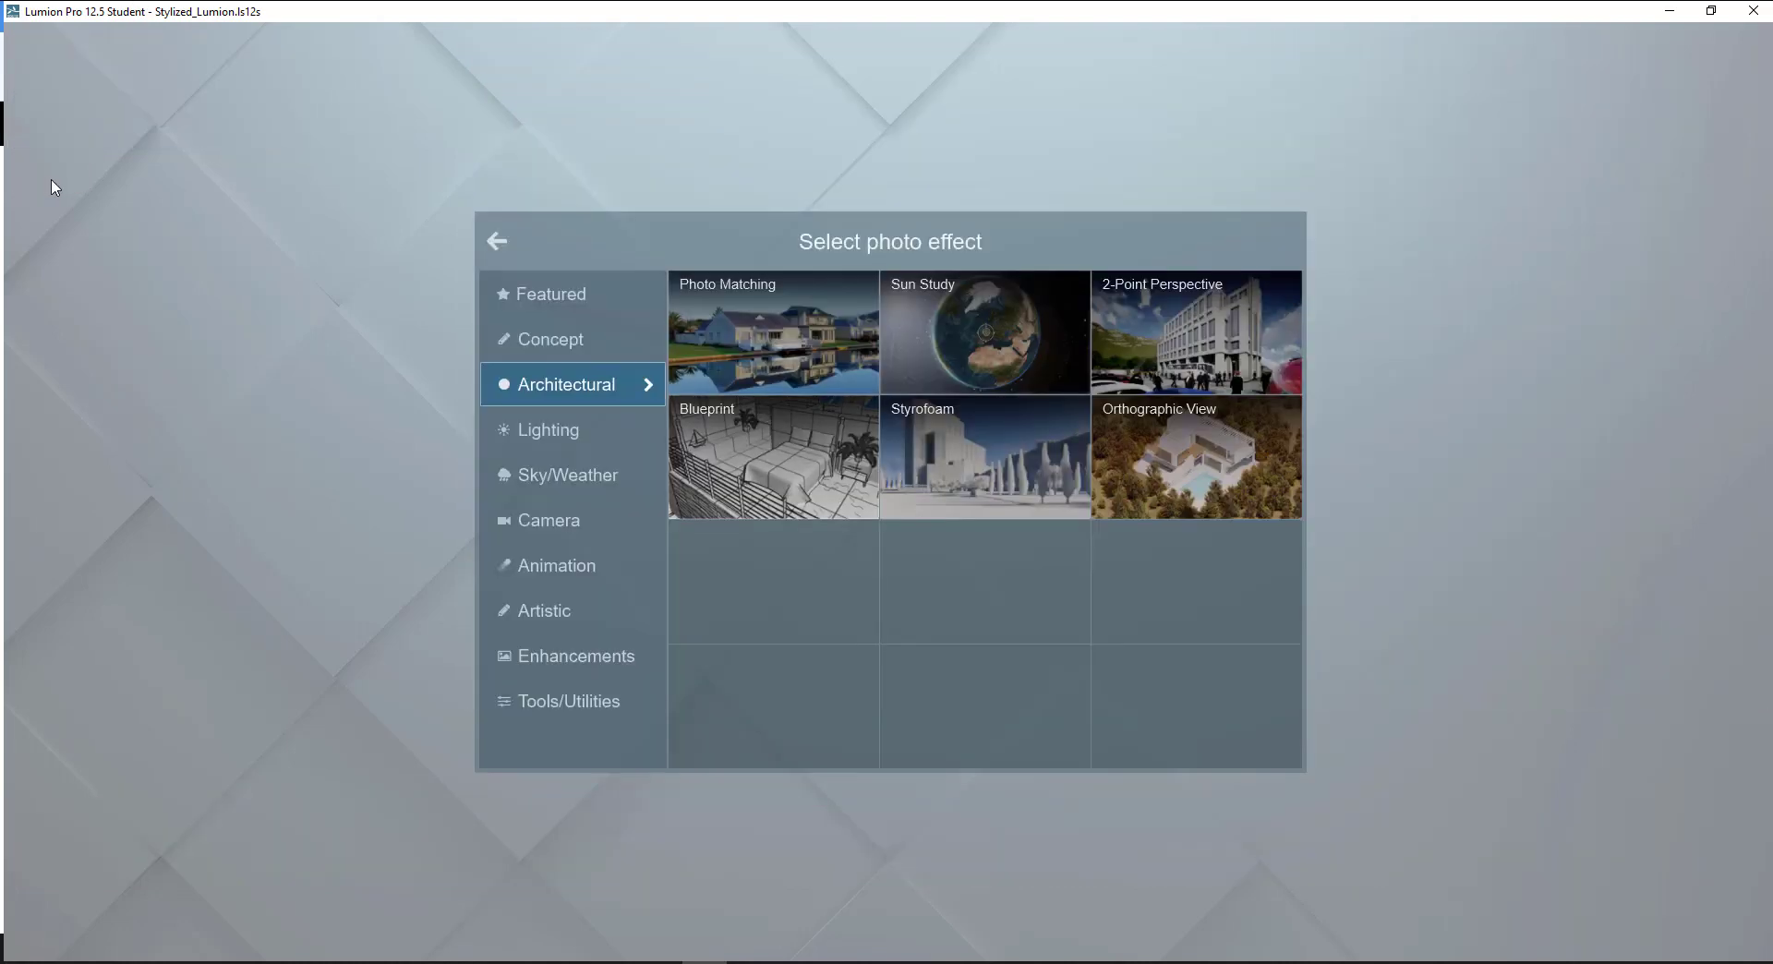
{"action": "left_click", "coordinate": [375, 338]}
{"action": "left_click", "coordinate": [398, 855]}
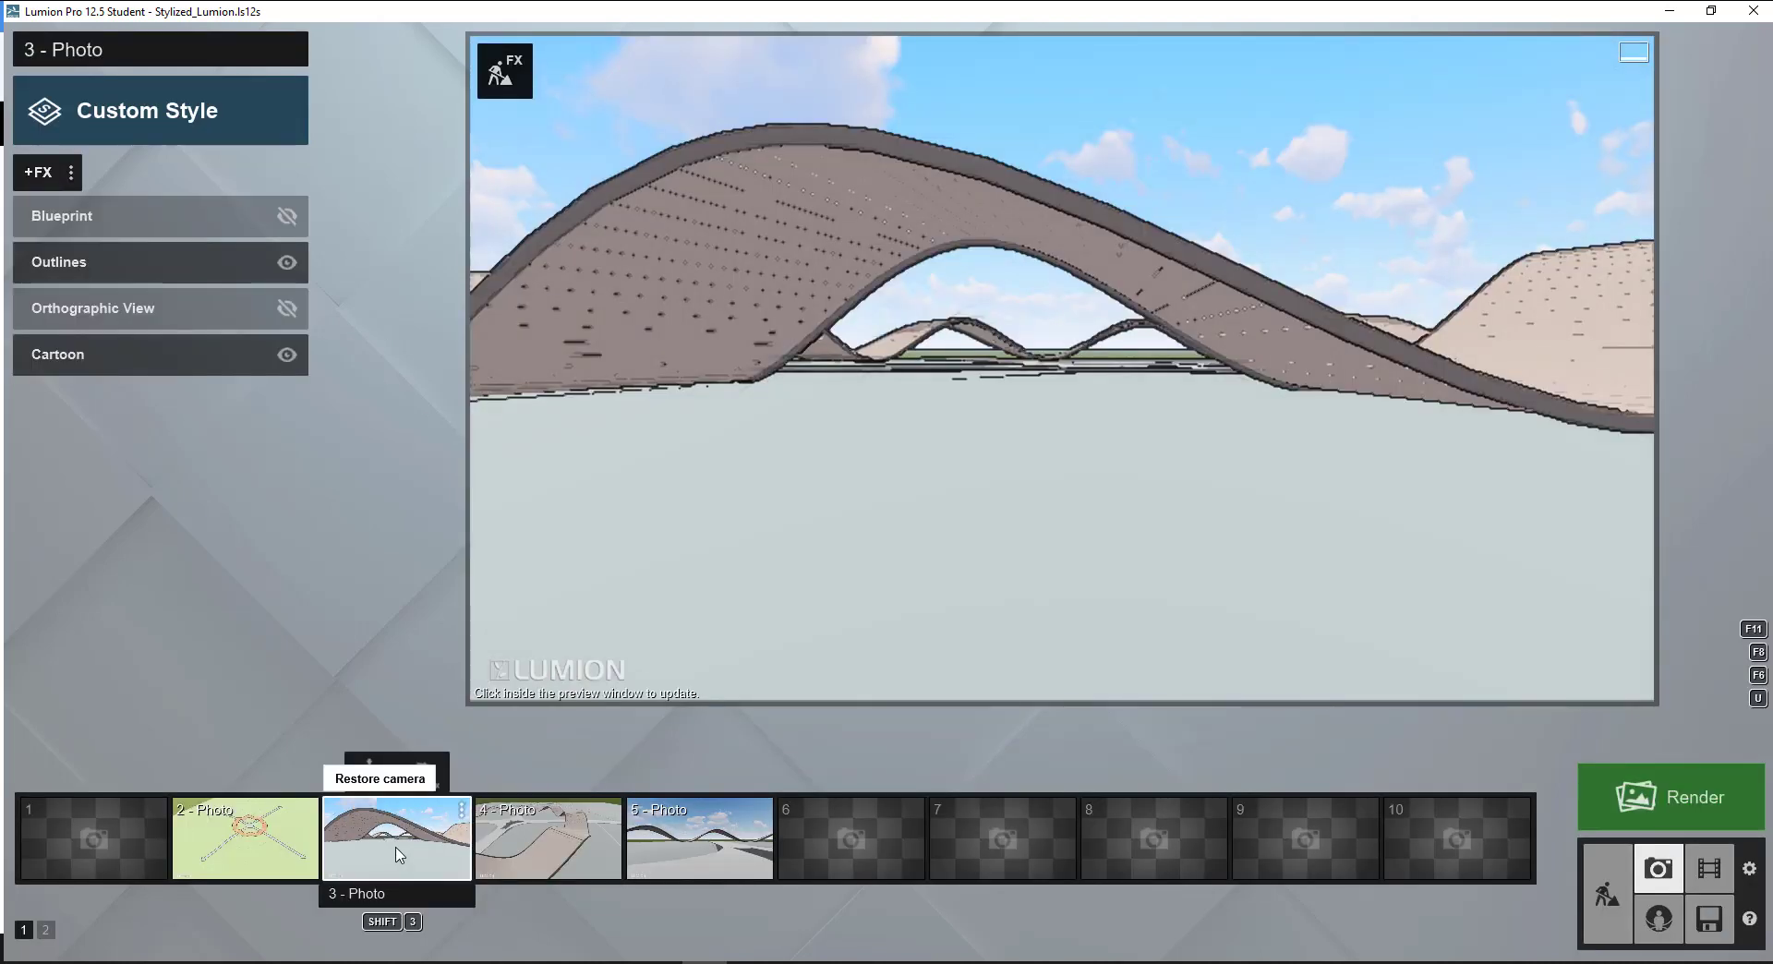
{"action": "left_click", "coordinate": [504, 859]}
{"action": "left_click", "coordinate": [454, 859]}
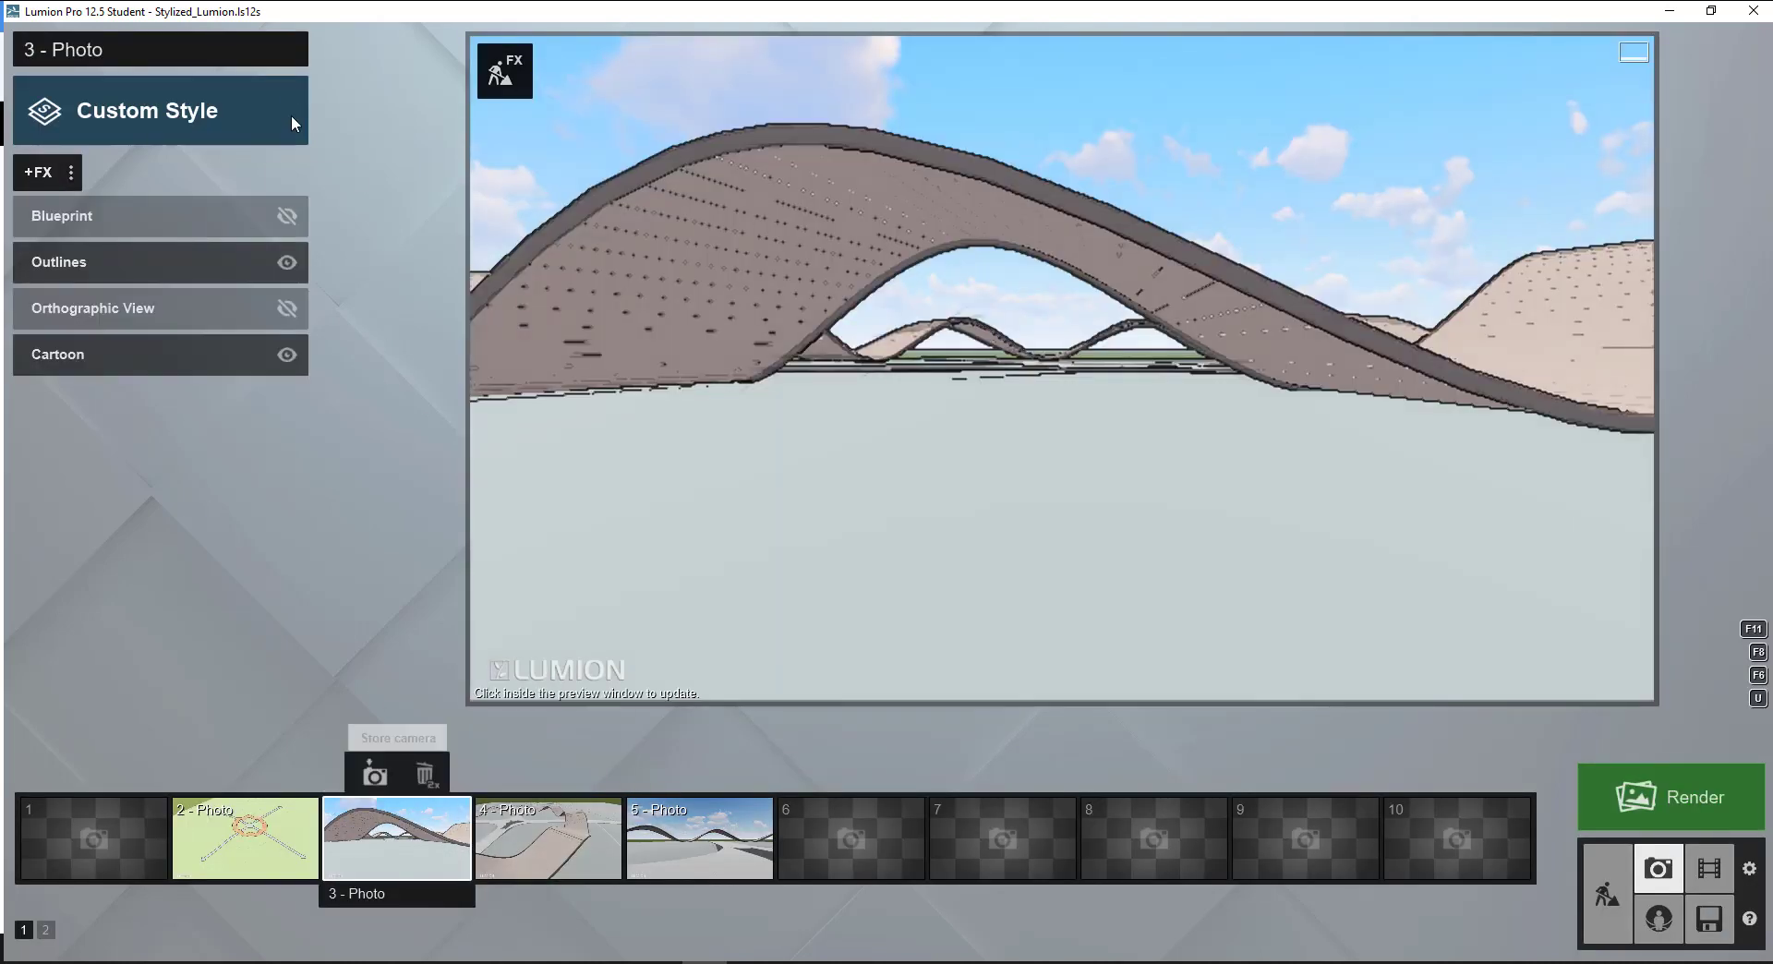
{"action": "left_click", "coordinate": [548, 841]}
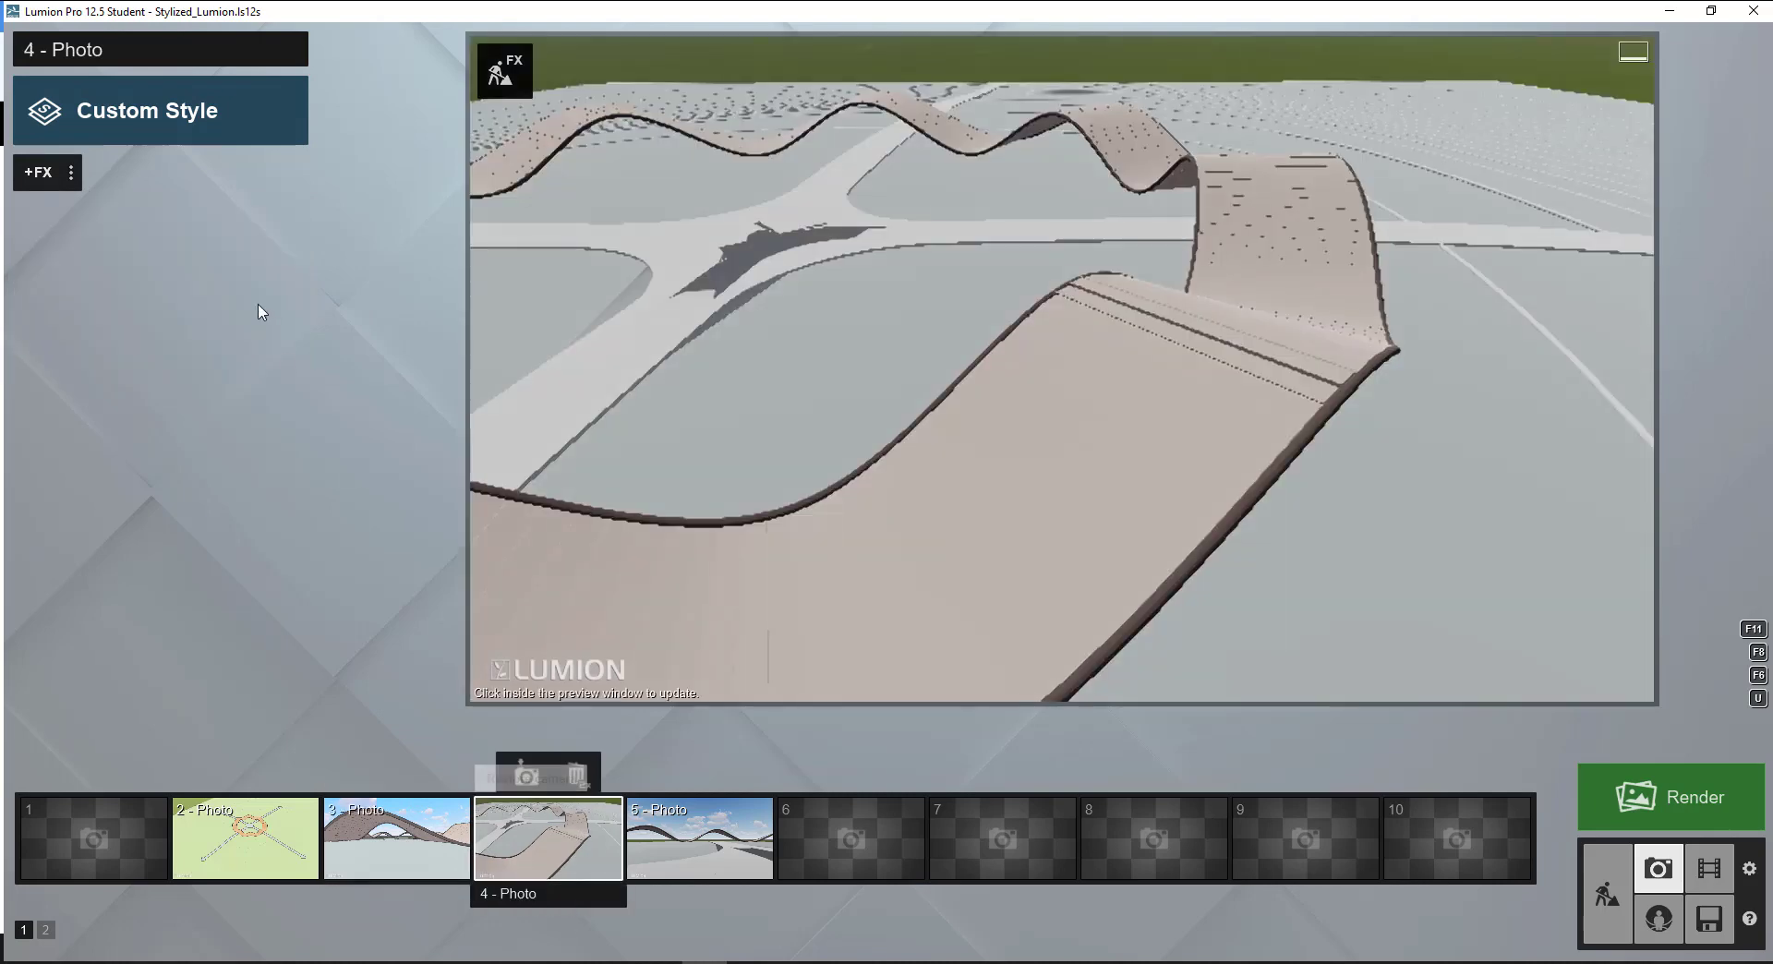
Step: Copy the effect list from photo 3 and paste it onto photos 4 and 5
{"action": "left_click", "coordinate": [393, 836]}
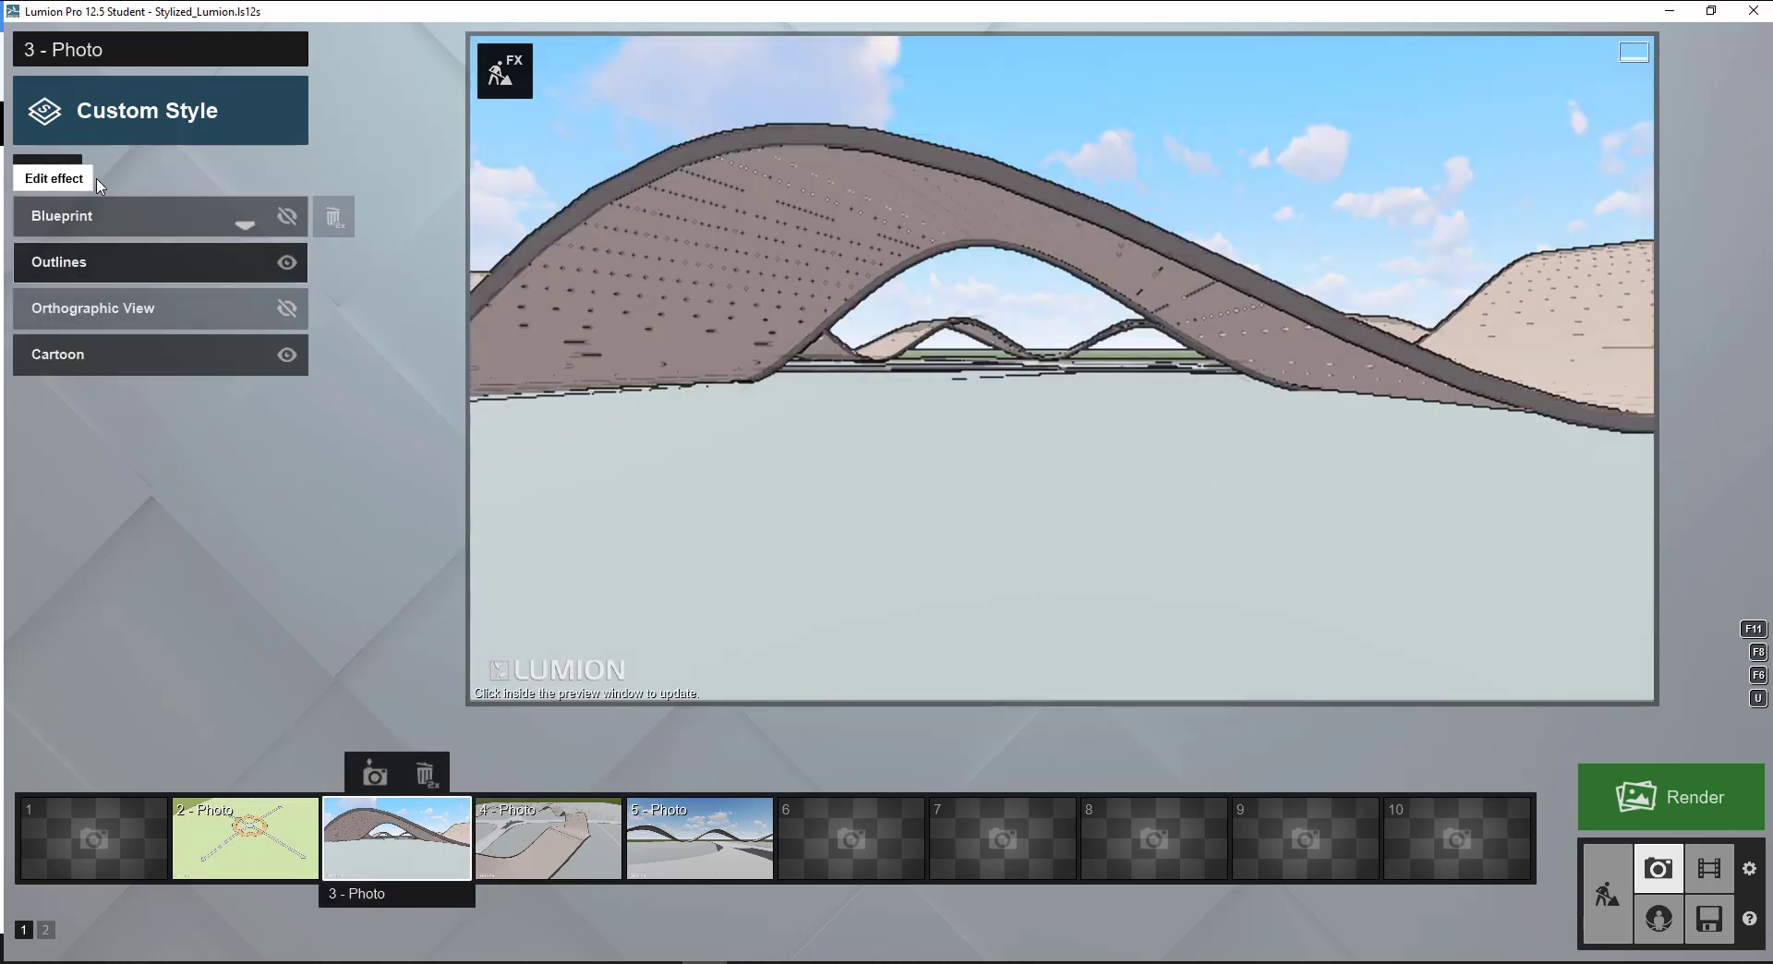
{"action": "left_click", "coordinate": [74, 174]}
{"action": "left_click", "coordinate": [99, 174]}
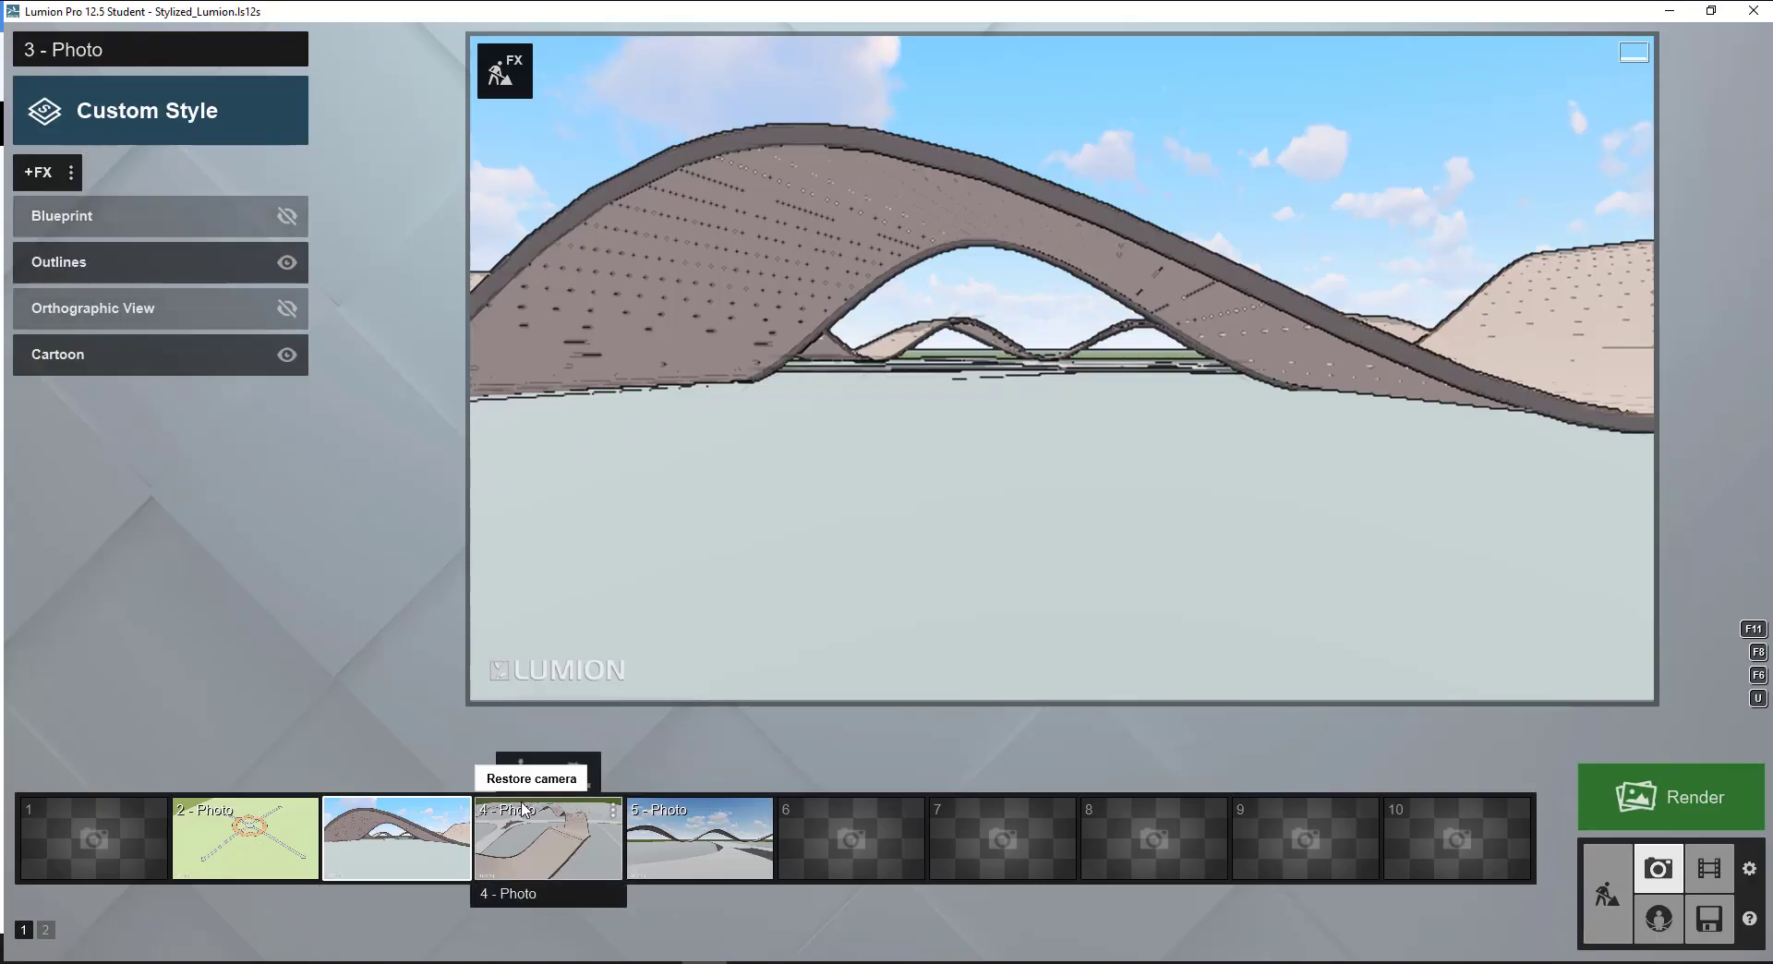
{"action": "left_click", "coordinate": [545, 836]}
{"action": "left_click", "coordinate": [77, 174]}
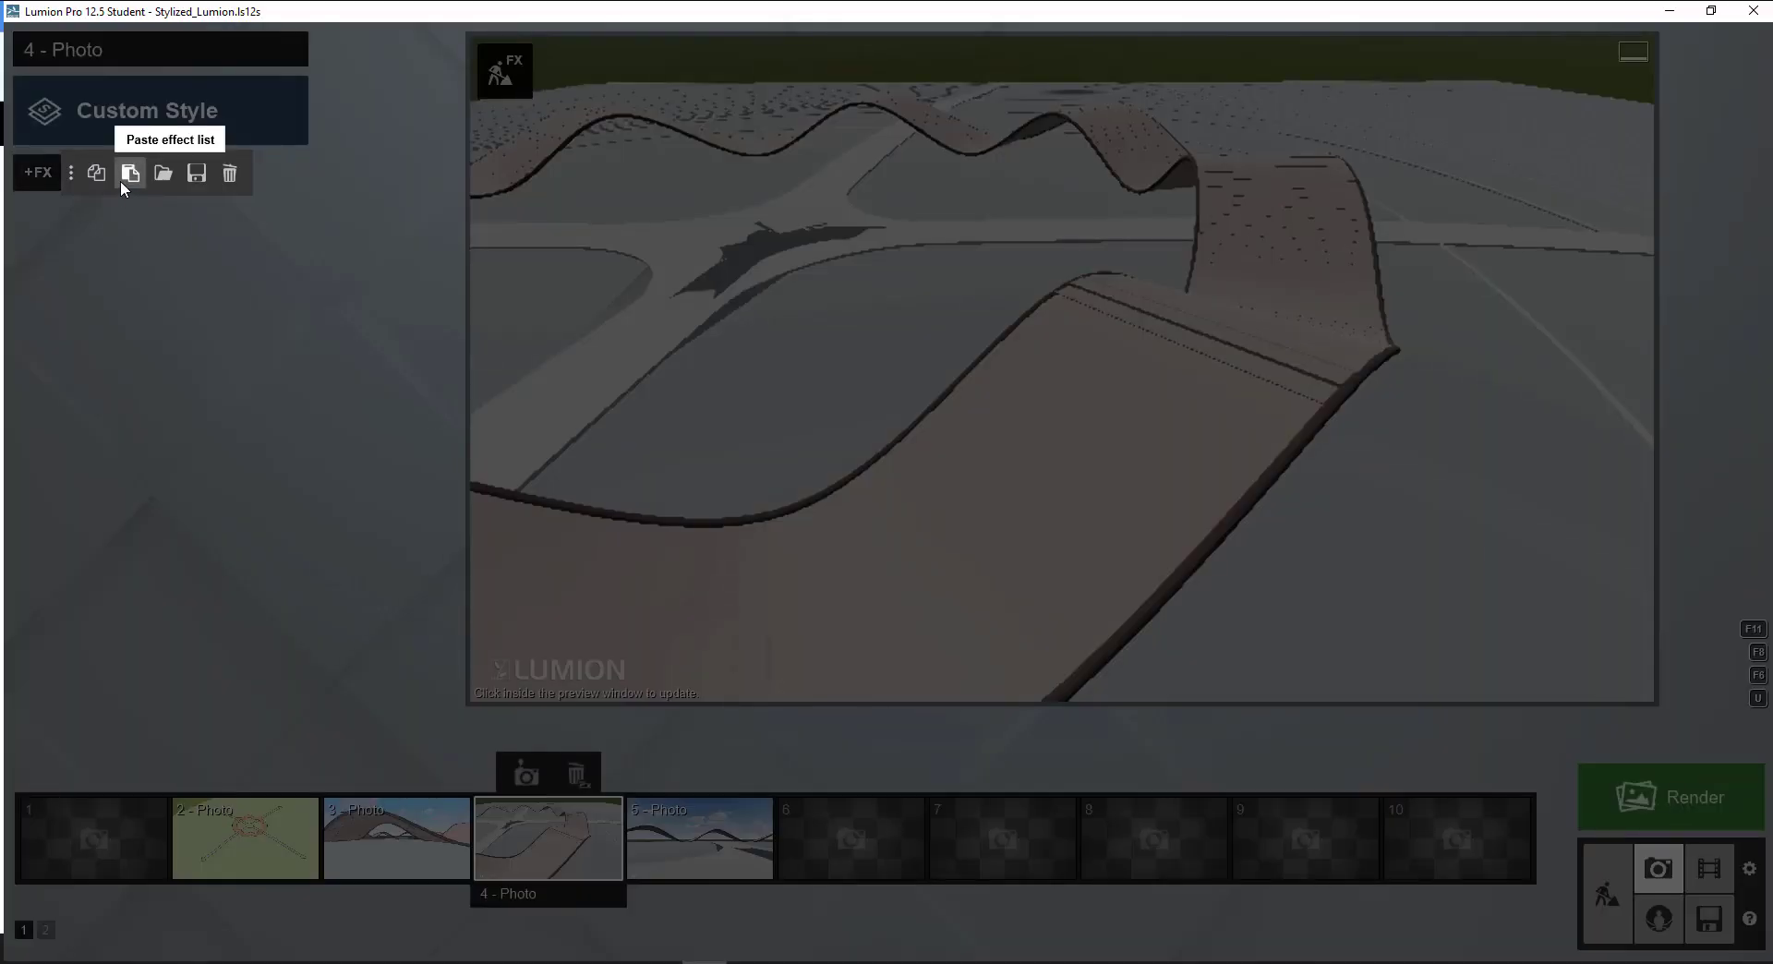
{"action": "left_click", "coordinate": [129, 177]}
{"action": "left_click", "coordinate": [637, 814]}
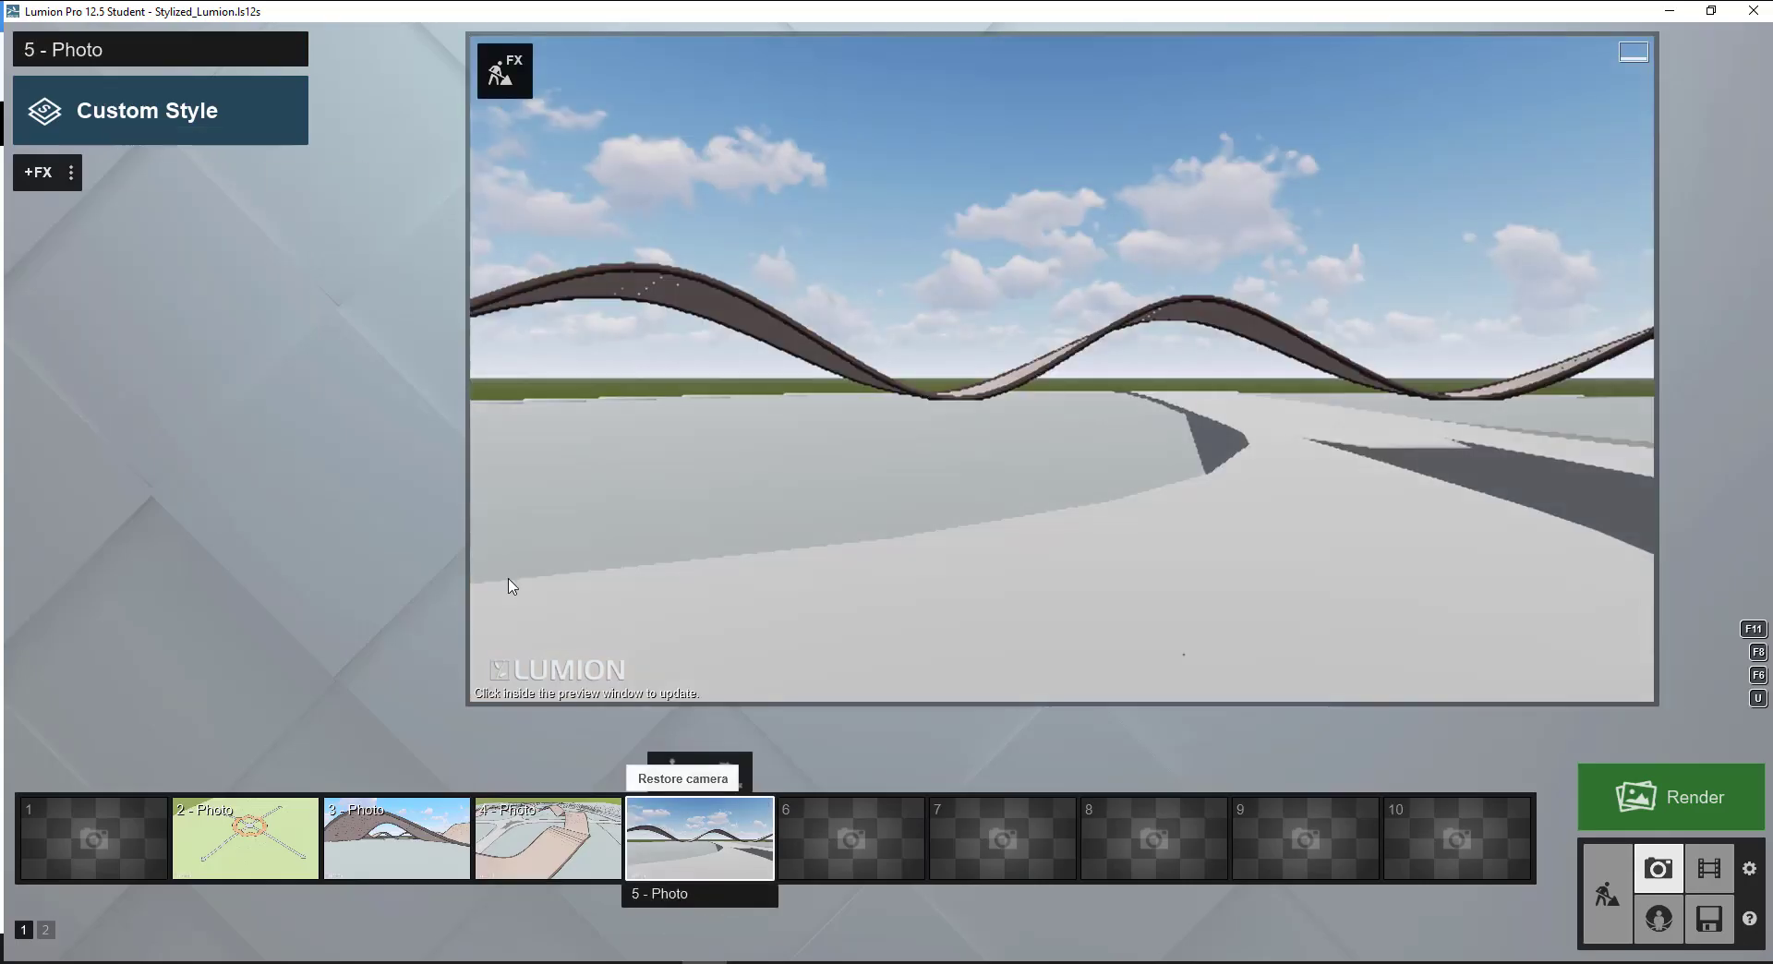
{"action": "left_click", "coordinate": [71, 171]}
{"action": "left_click", "coordinate": [129, 175]}
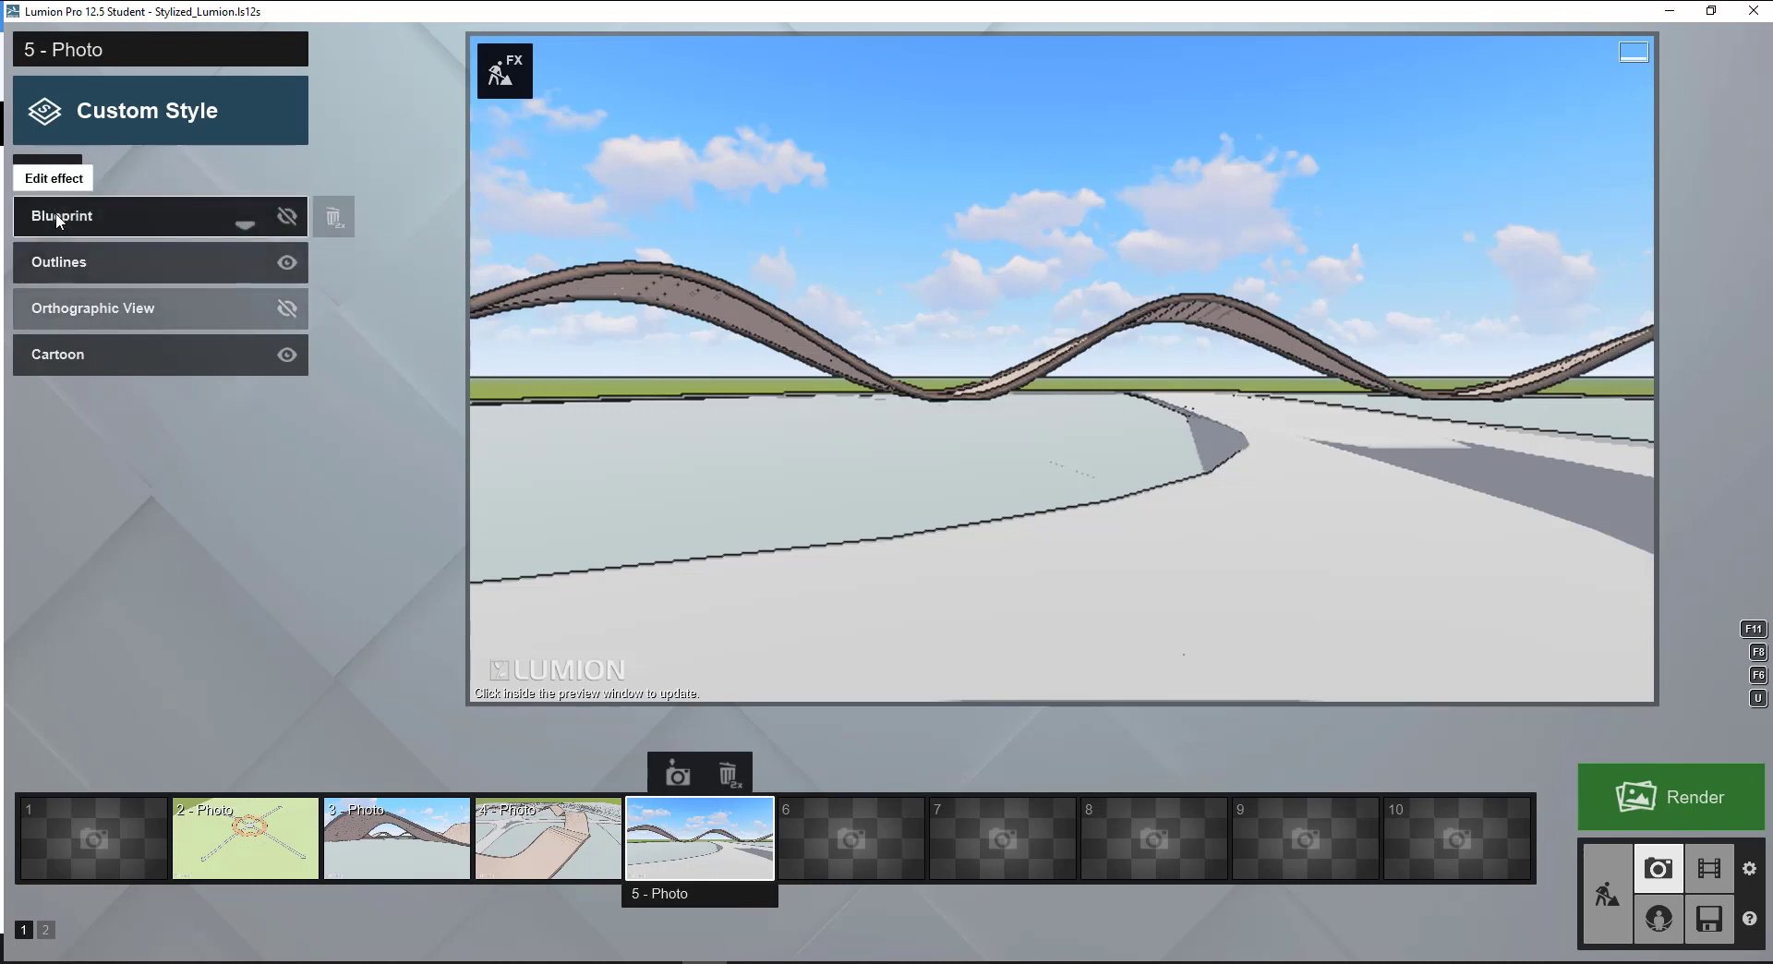
Step: Try the Sun Study effect on photo 5 with an earlier hour, and remove the effect
{"action": "left_click", "coordinate": [46, 166]}
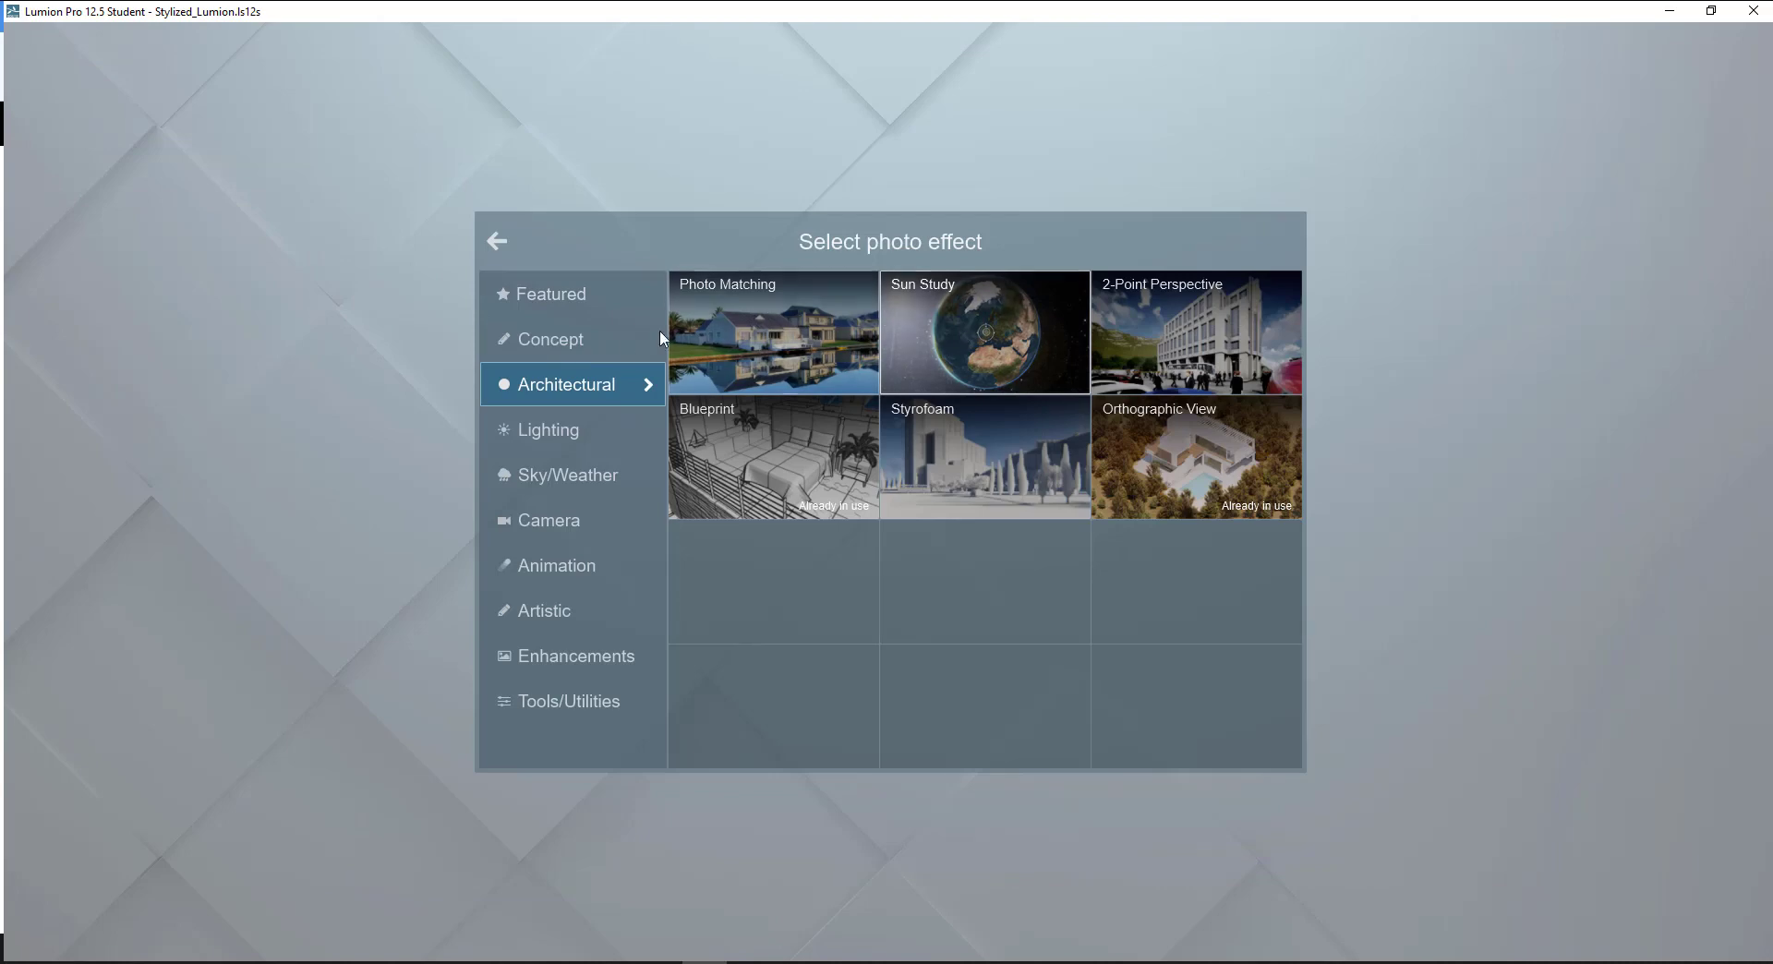
{"action": "left_click", "coordinate": [1034, 358]}
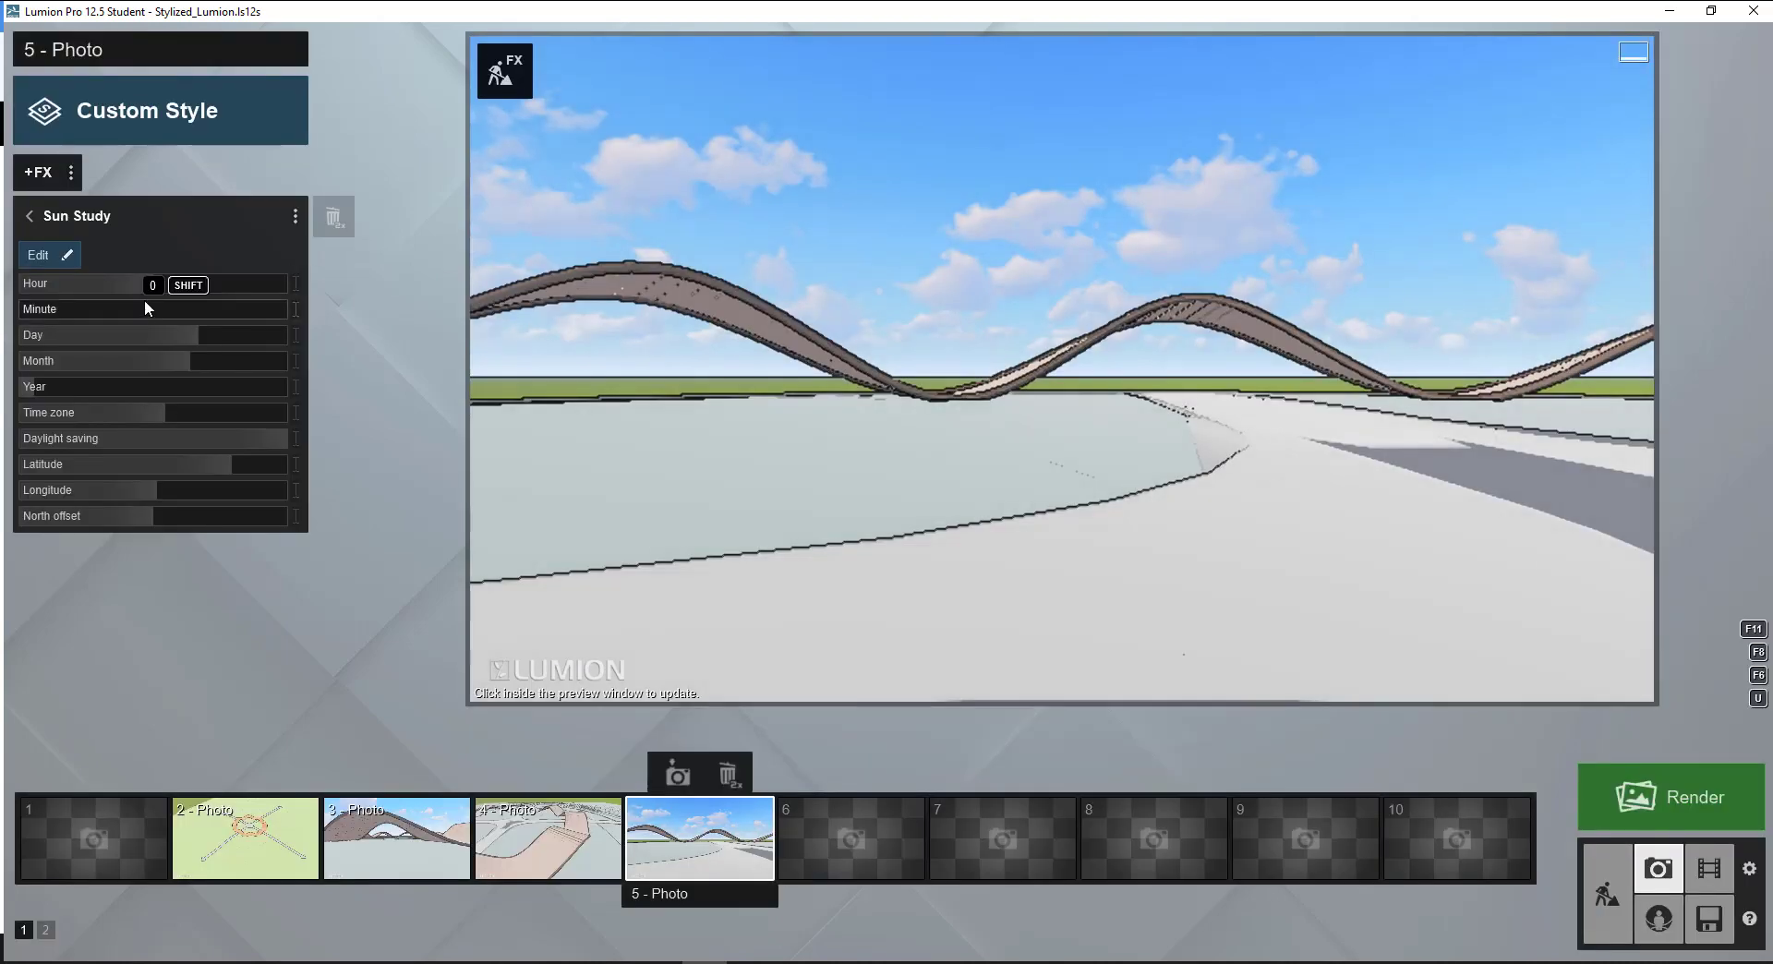
{"action": "mouse_move", "coordinate": [146, 288]}
{"action": "left_mouse_down"}
{"action": "mouse_move", "coordinate": [214, 288]}
{"action": "mouse_move", "coordinate": [113, 283]}
{"action": "mouse_move", "coordinate": [131, 283]}
{"action": "left_mouse_up"}
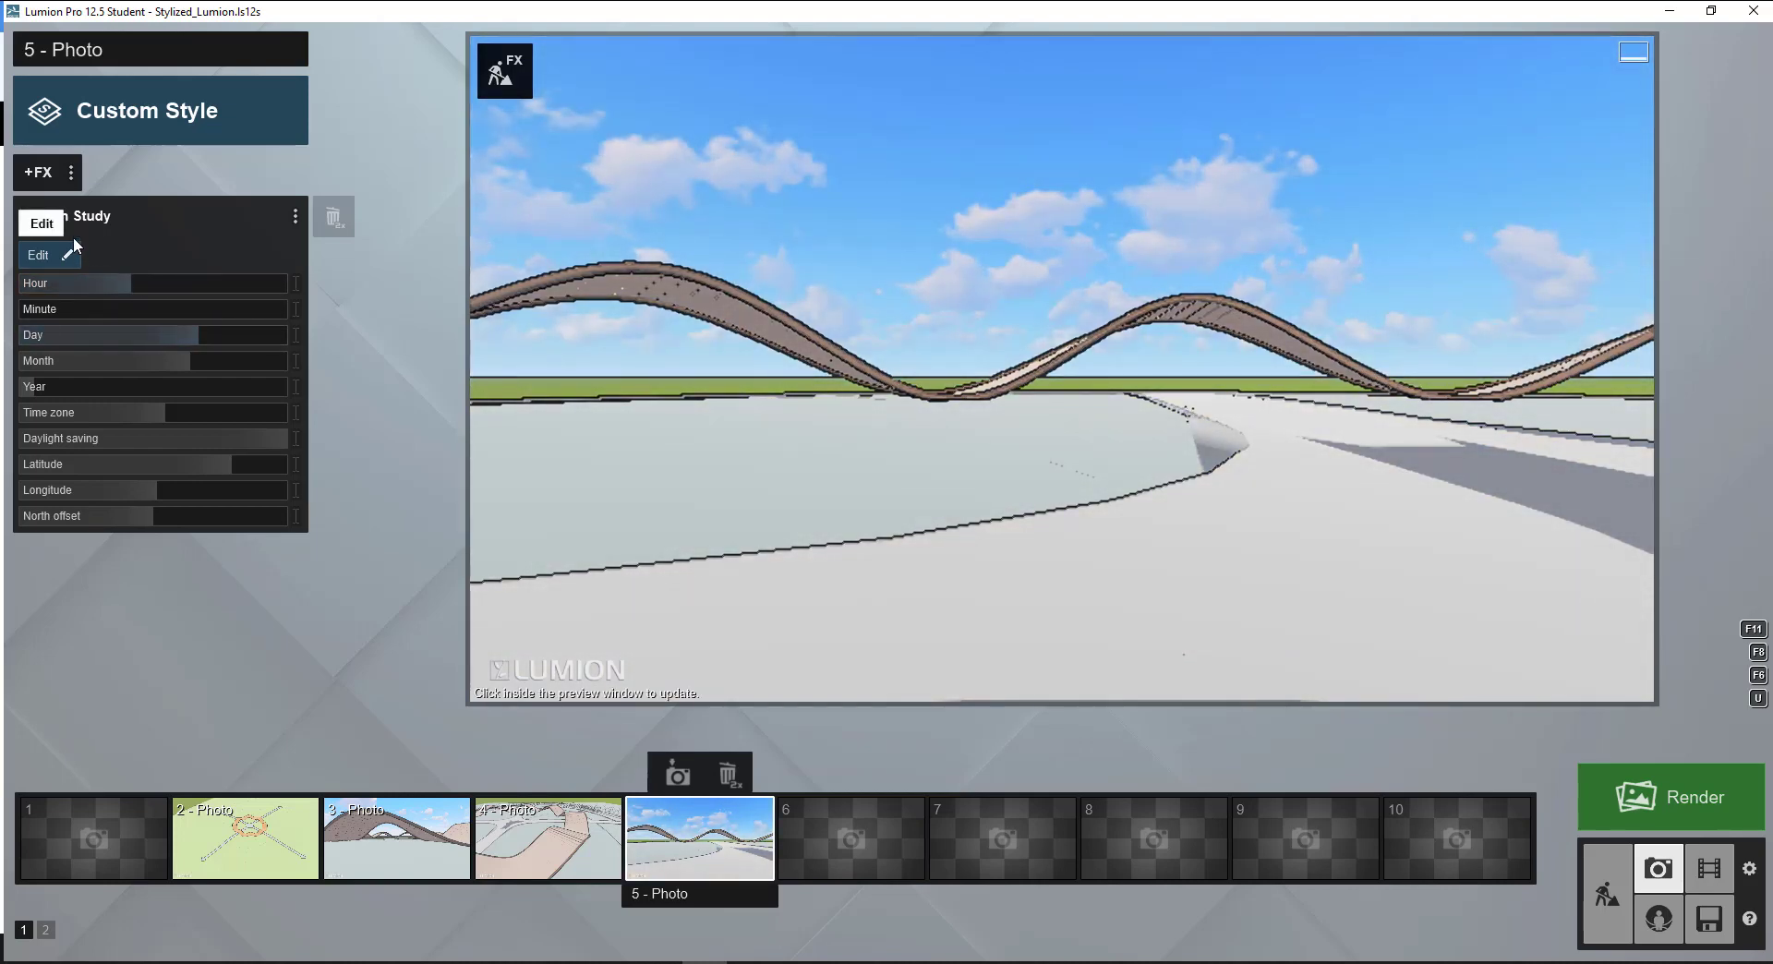
{"action": "double_click", "coordinate": [334, 218]}
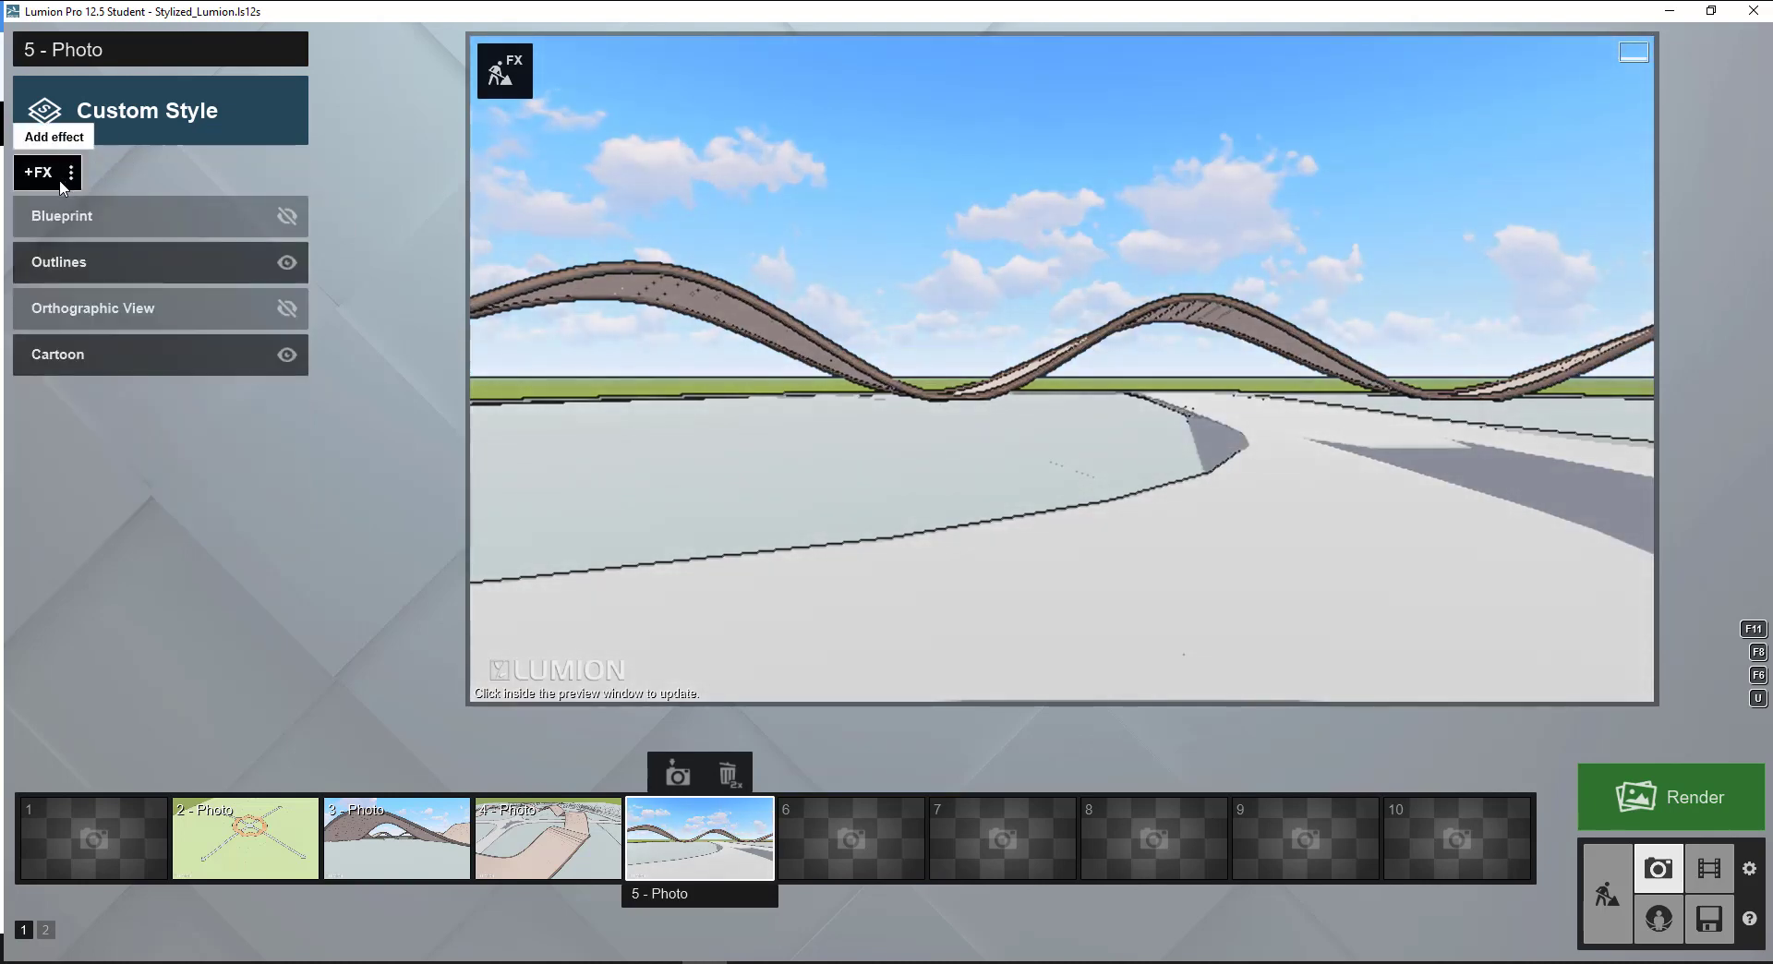
Step: Add the Sun lighting effect to photo 5 and reduce its sun height, sun heading and sun brightness slightly
{"action": "left_click", "coordinate": [65, 174]}
{"action": "left_click", "coordinate": [558, 299]}
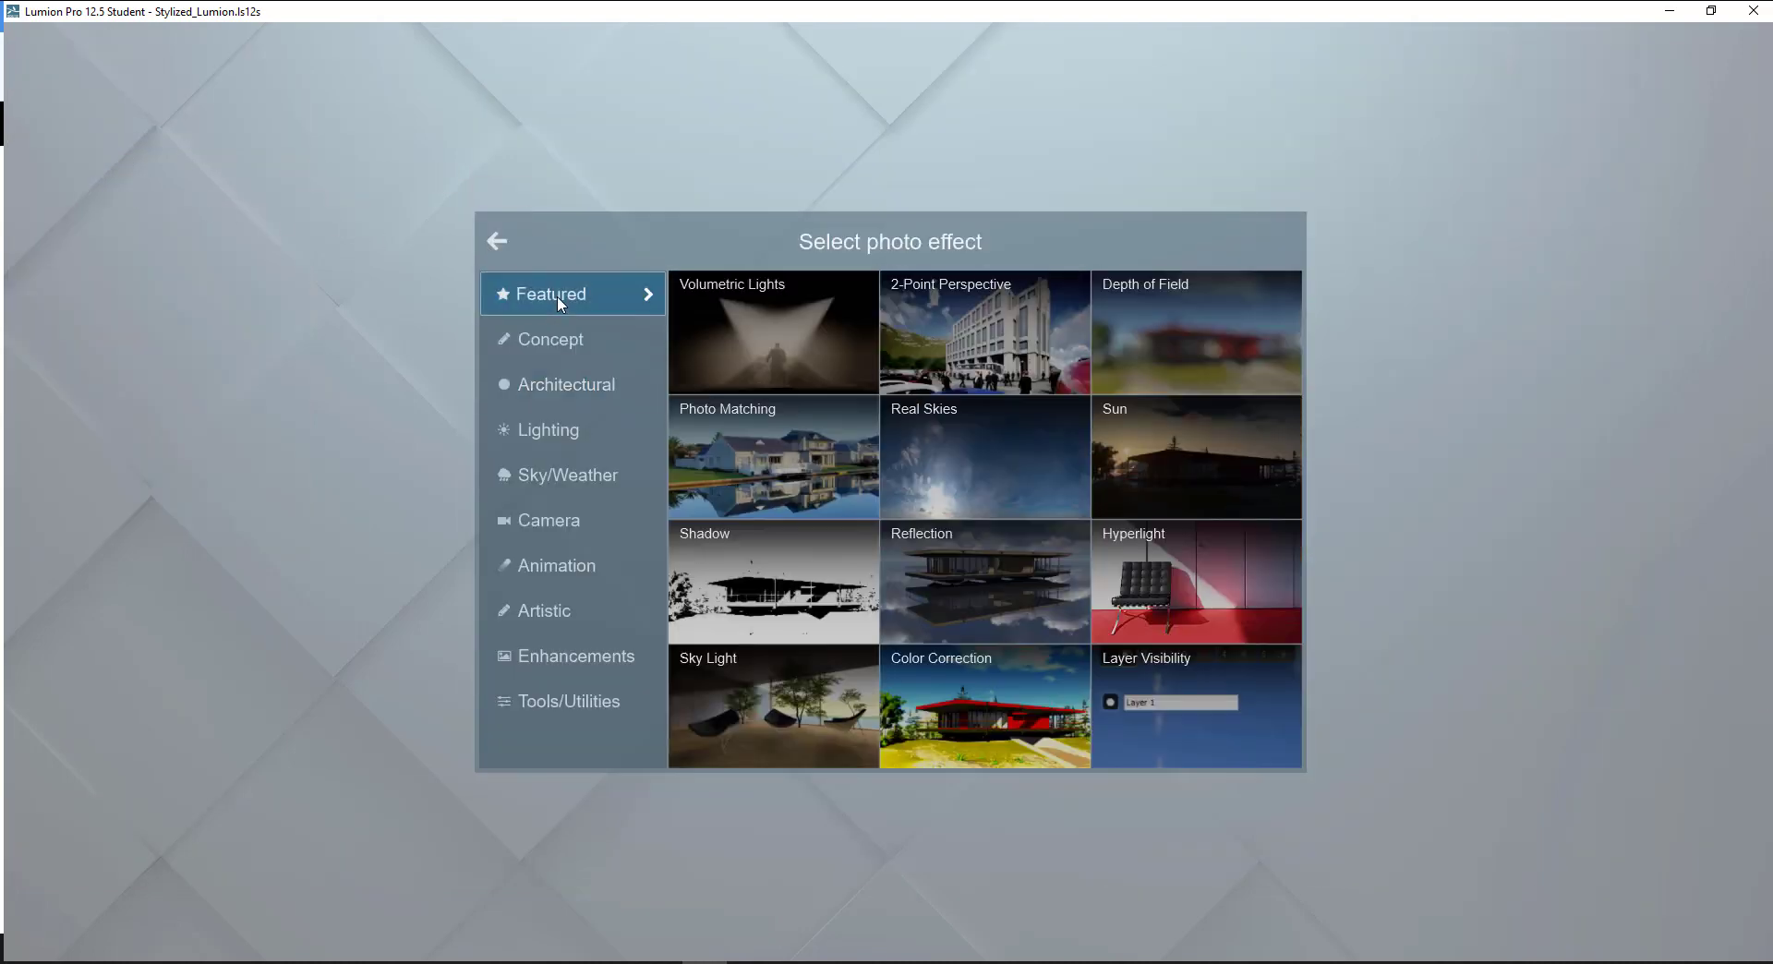
{"action": "left_click", "coordinate": [578, 455]}
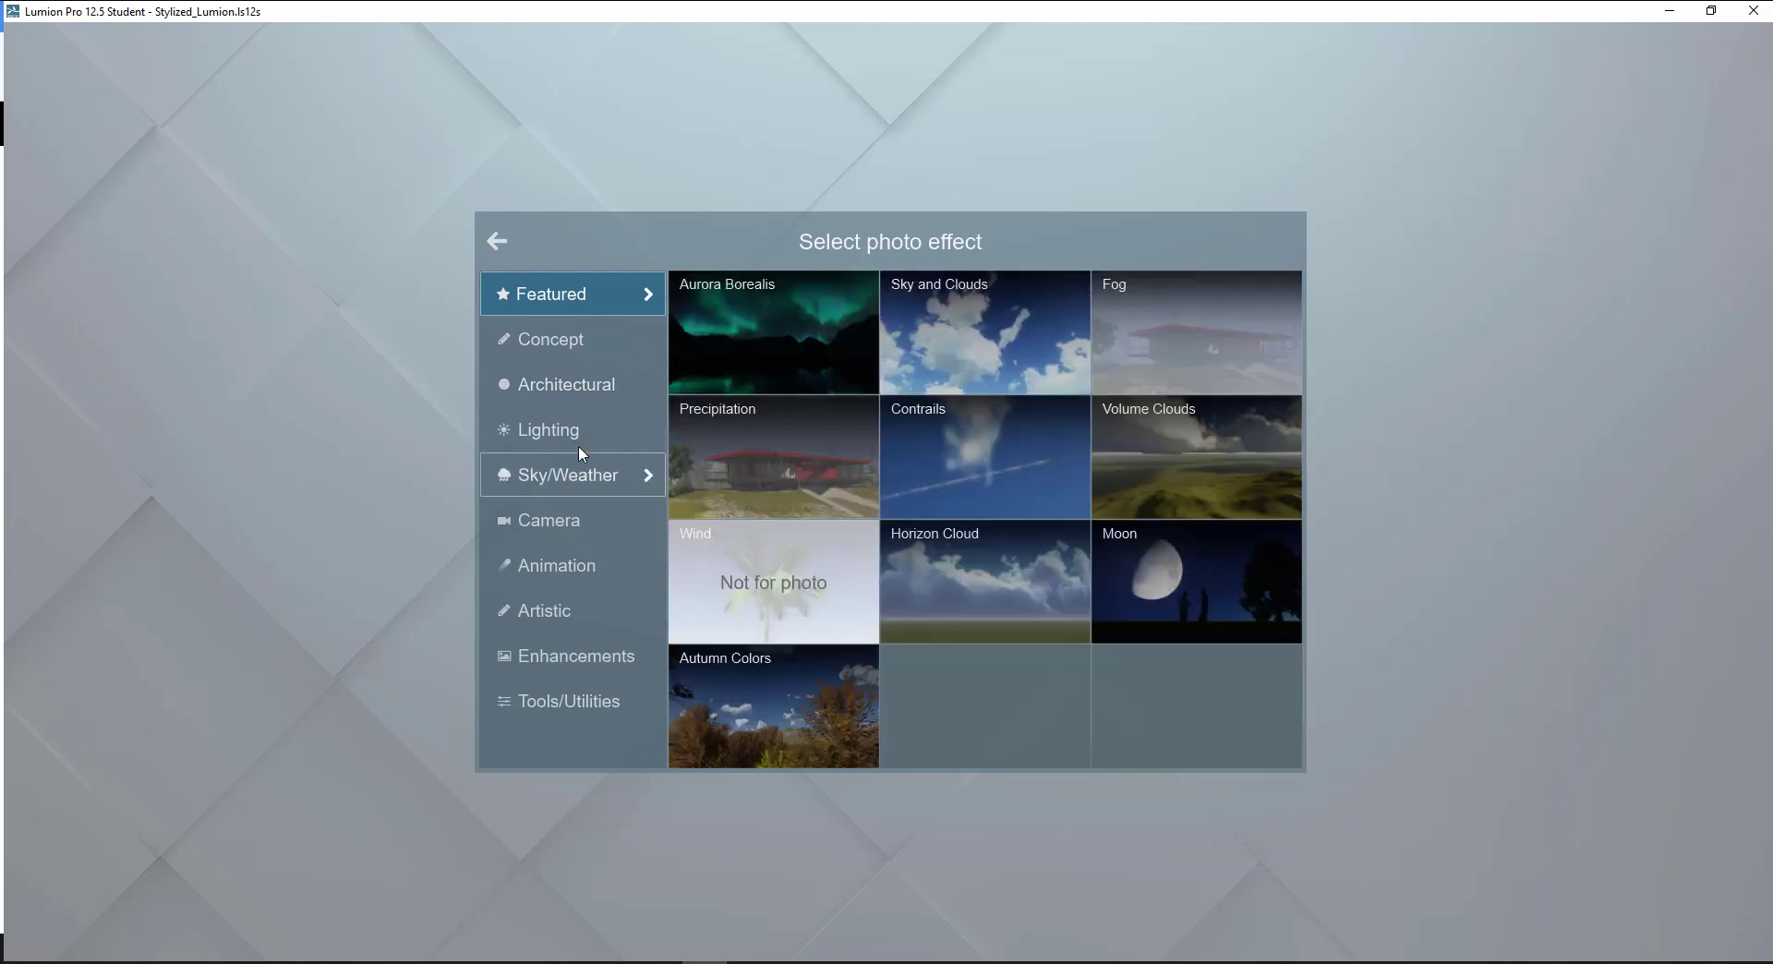
{"action": "left_click", "coordinate": [578, 442]}
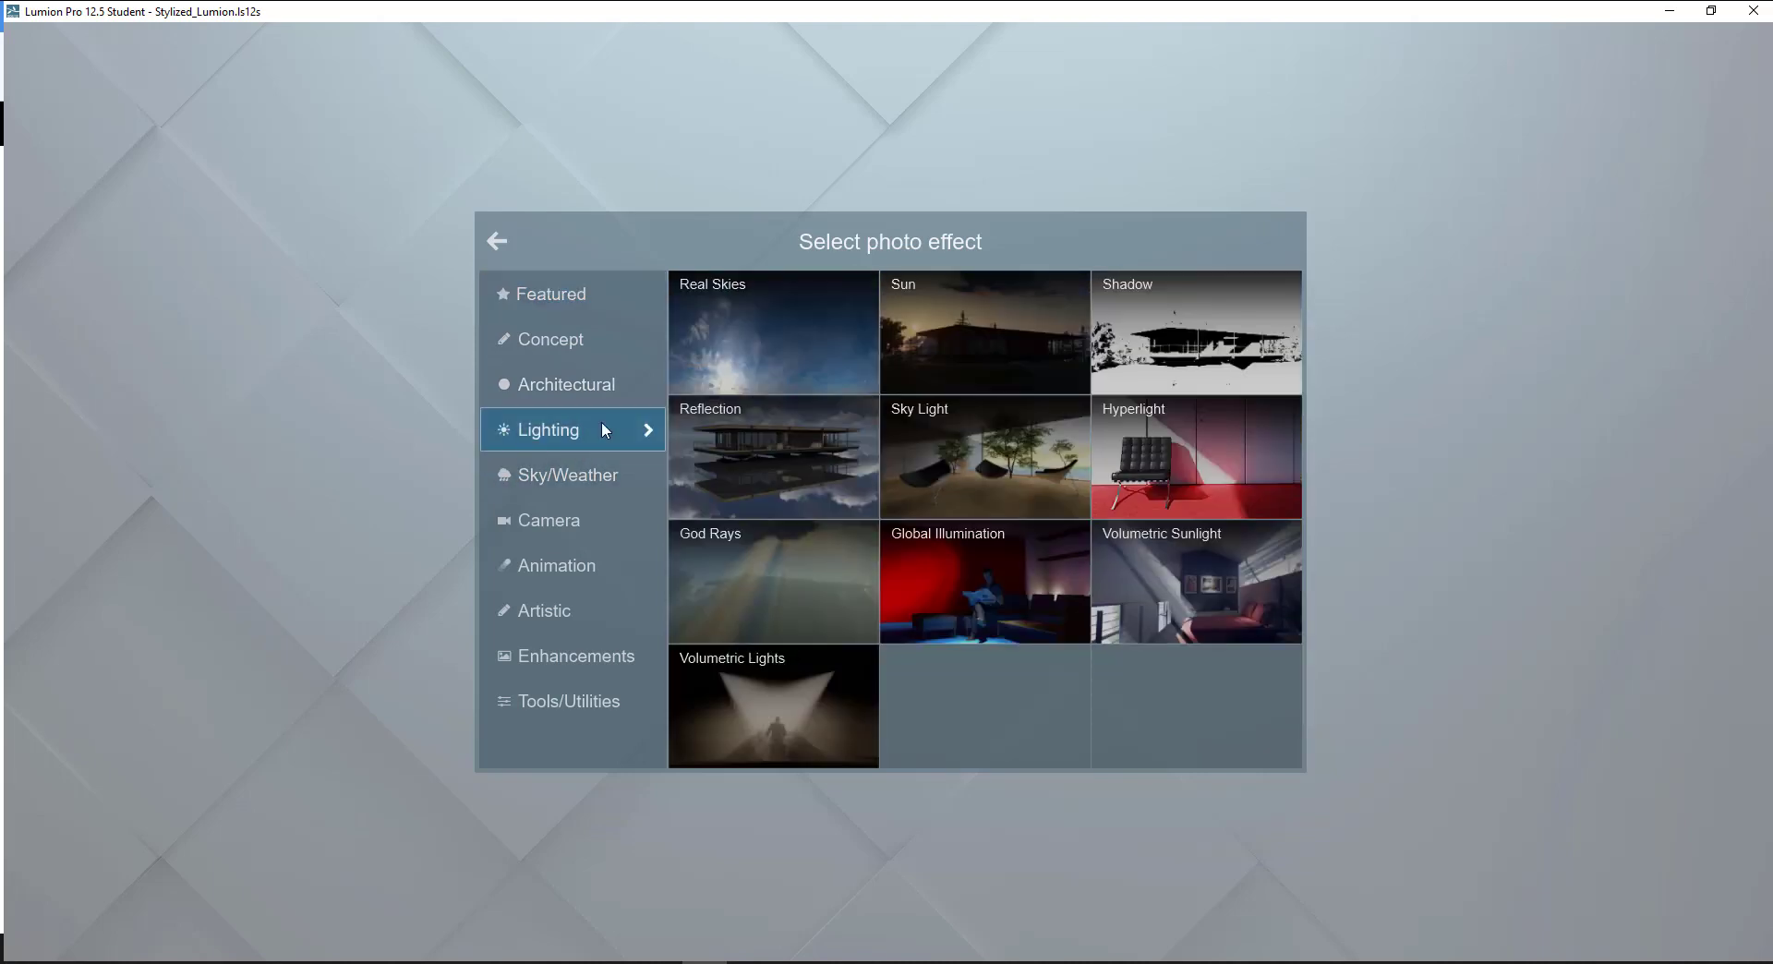
{"action": "left_click", "coordinate": [957, 345]}
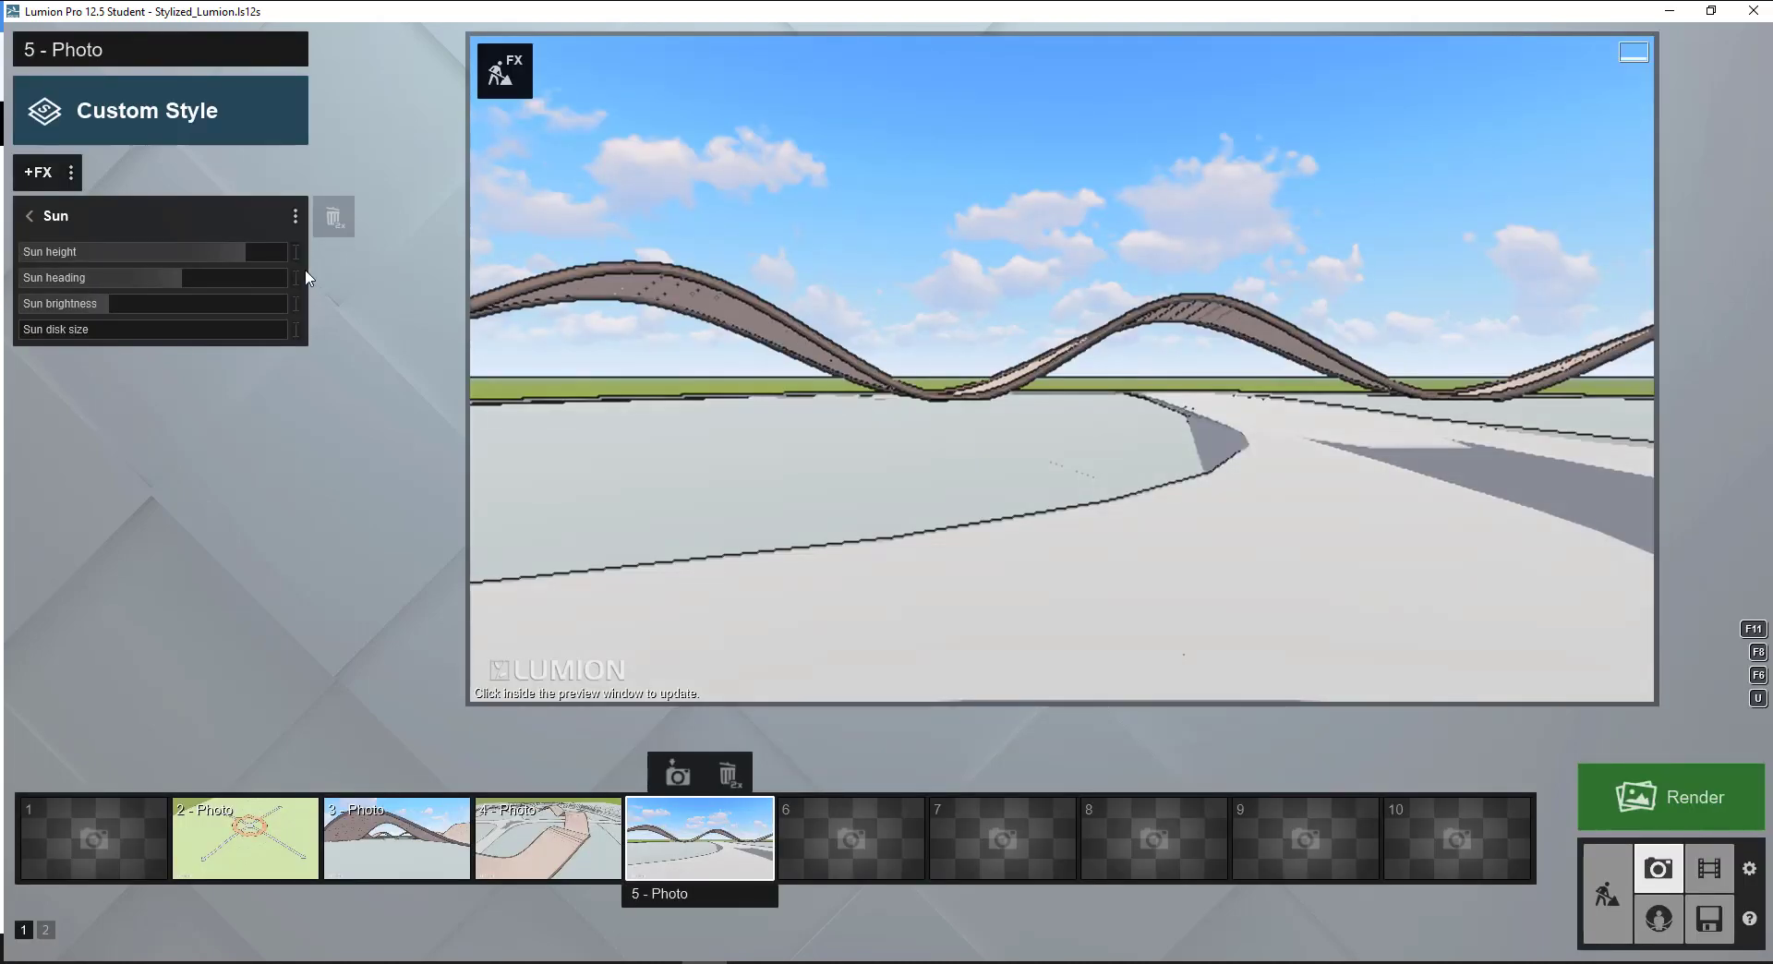
{"action": "left_click_drag", "start_coordinate": [246, 253], "coordinate": [129, 278]}
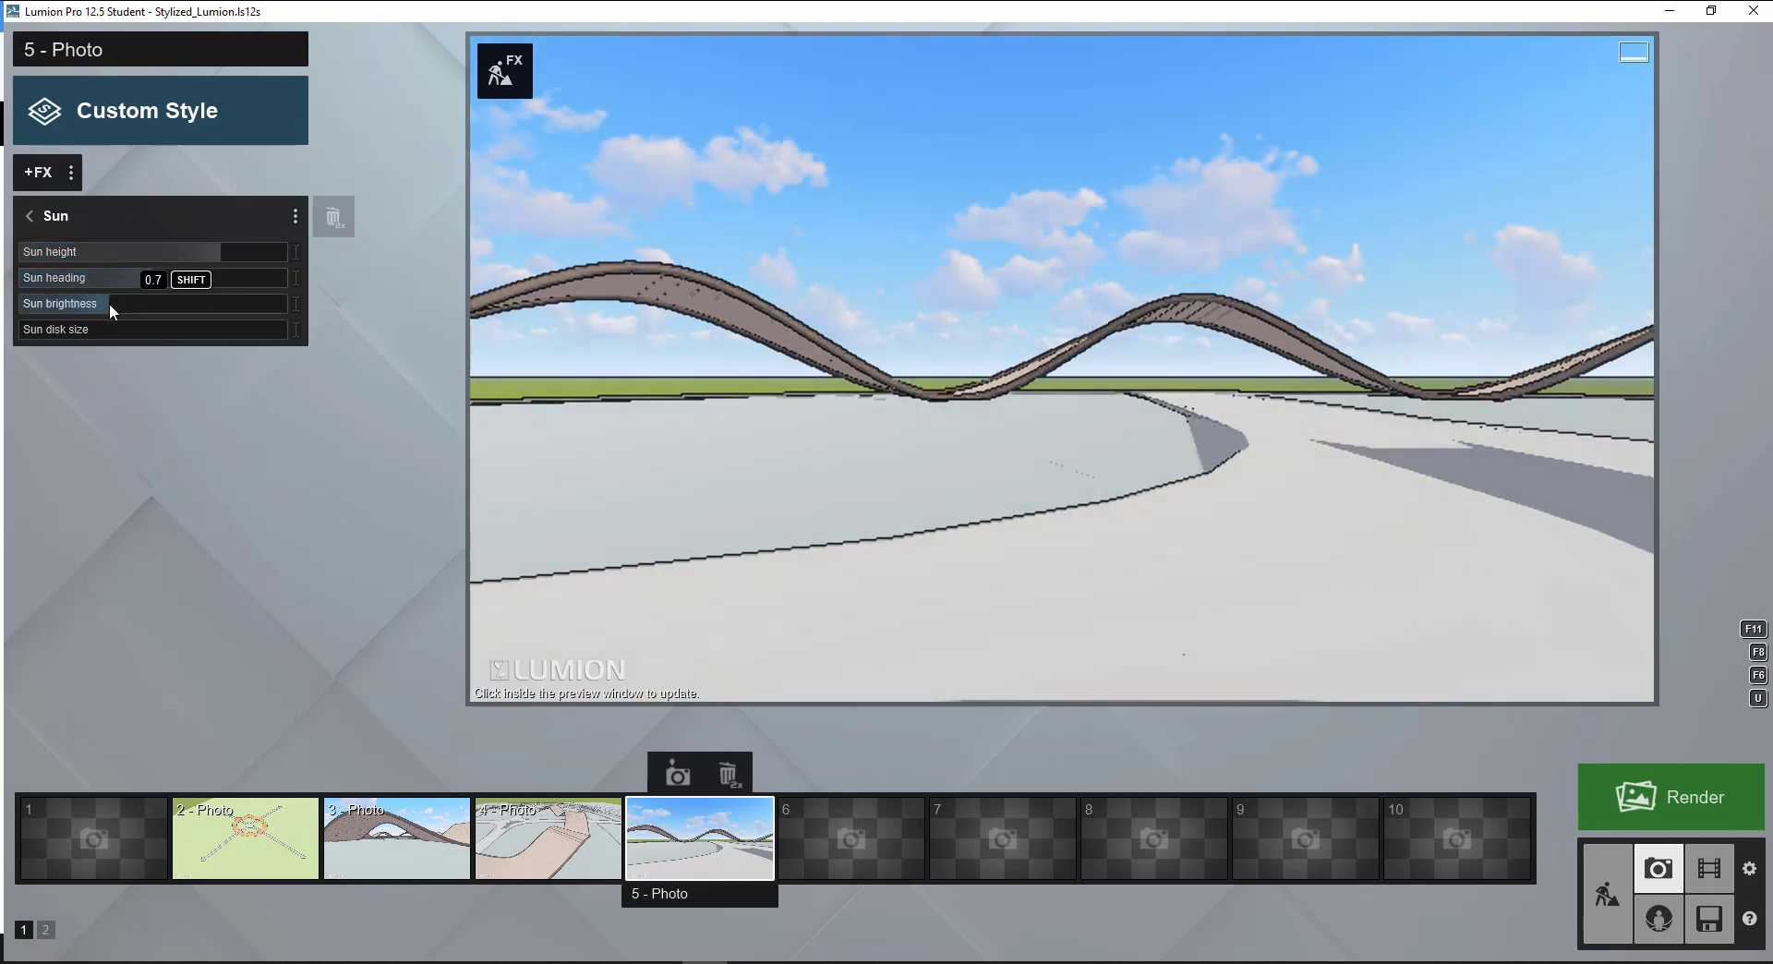
{"action": "left_click", "coordinate": [102, 301]}
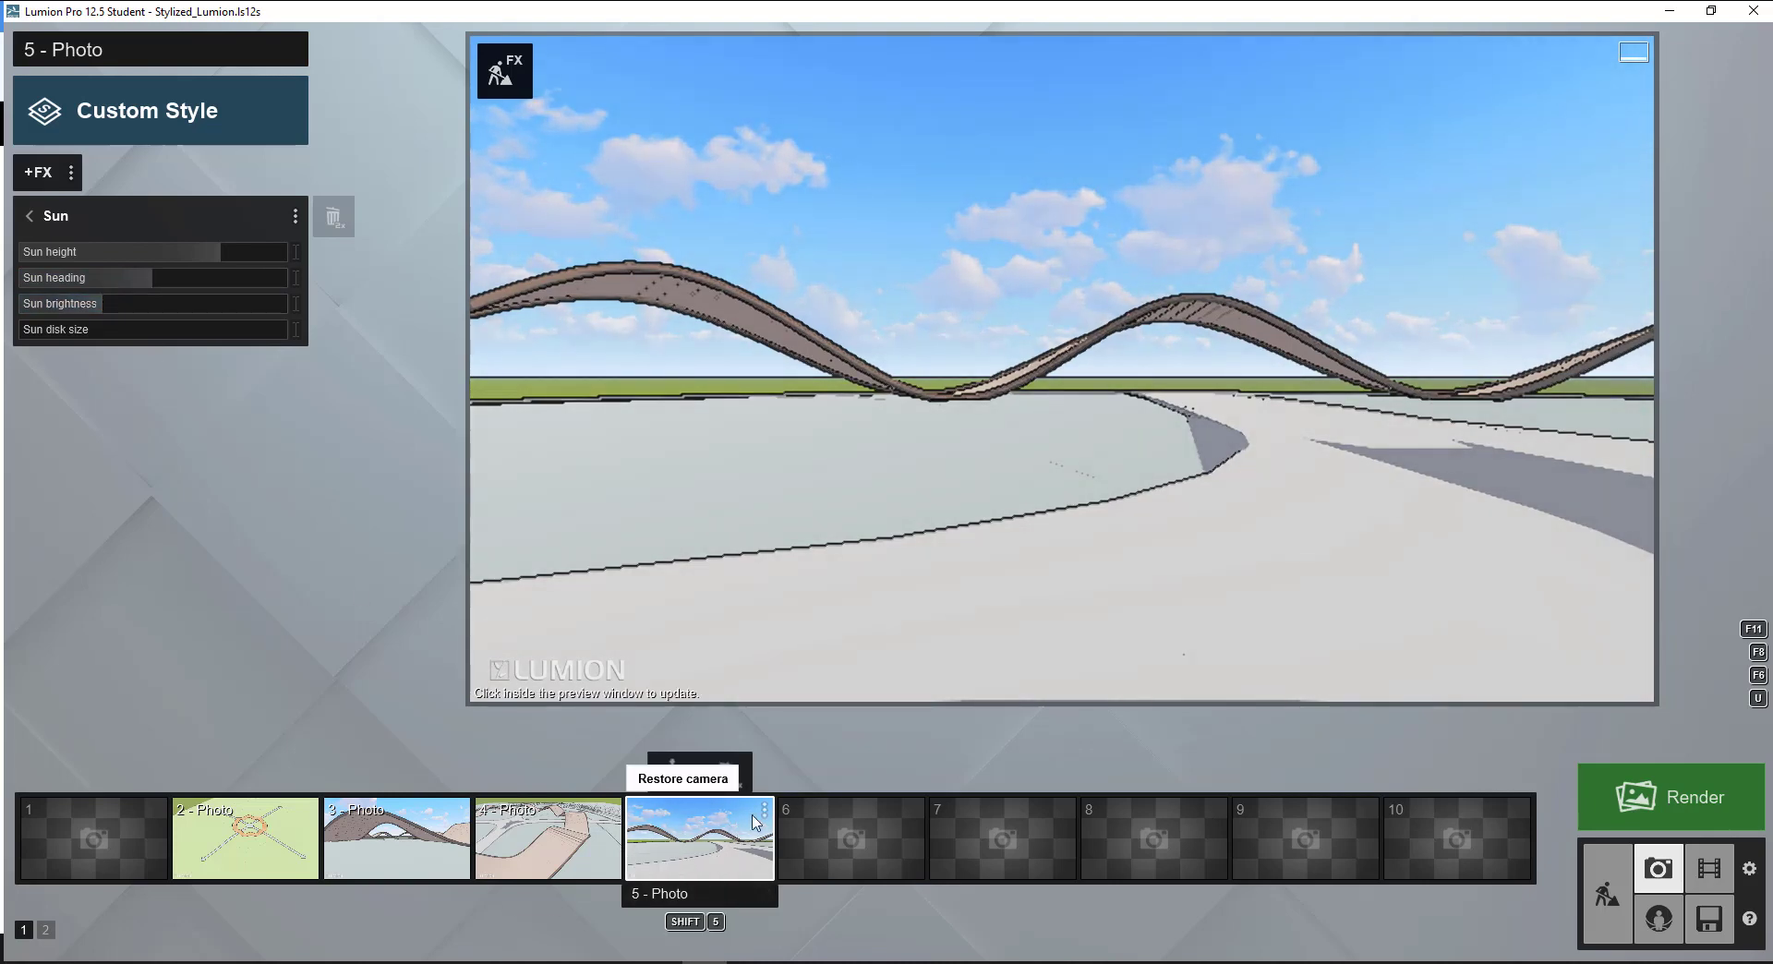
Step: Render photos 3, 4 and 5 as a set at Print size 3840x2160 with sky alpha and material ID outputs, saved as Close-up
{"action": "left_click", "coordinate": [1681, 797]}
{"action": "left_click", "coordinate": [647, 164]}
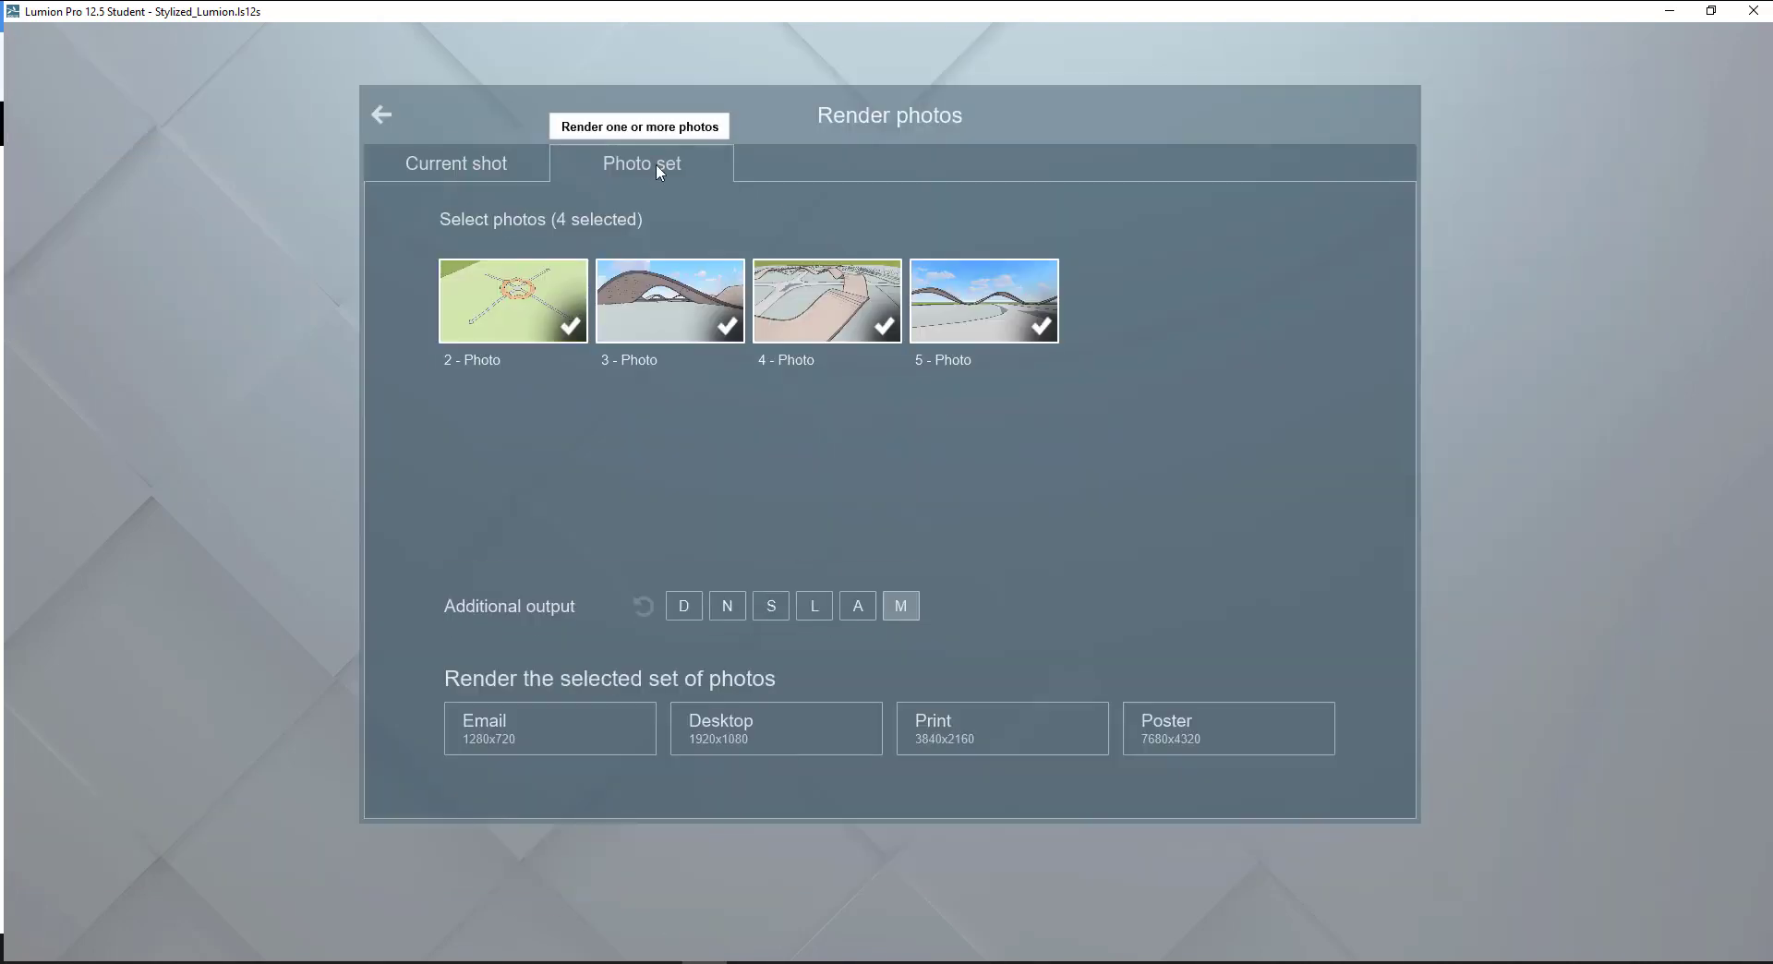
{"action": "left_click", "coordinate": [570, 338]}
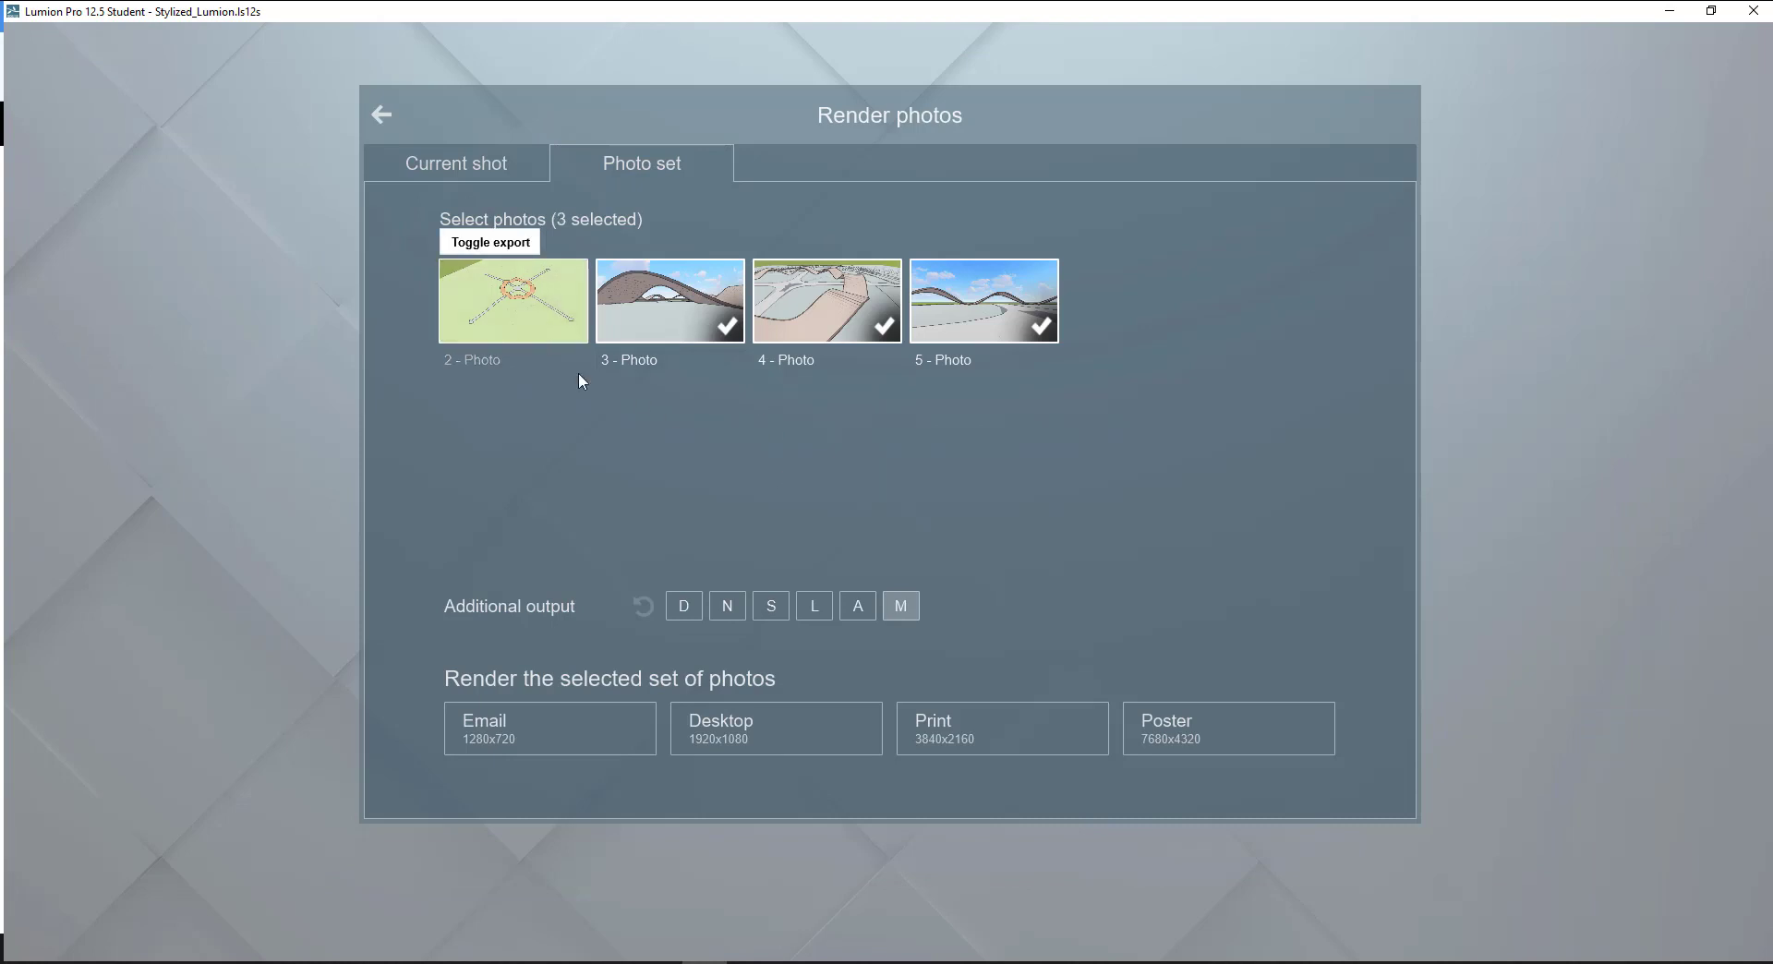
{"action": "left_click", "coordinate": [866, 612]}
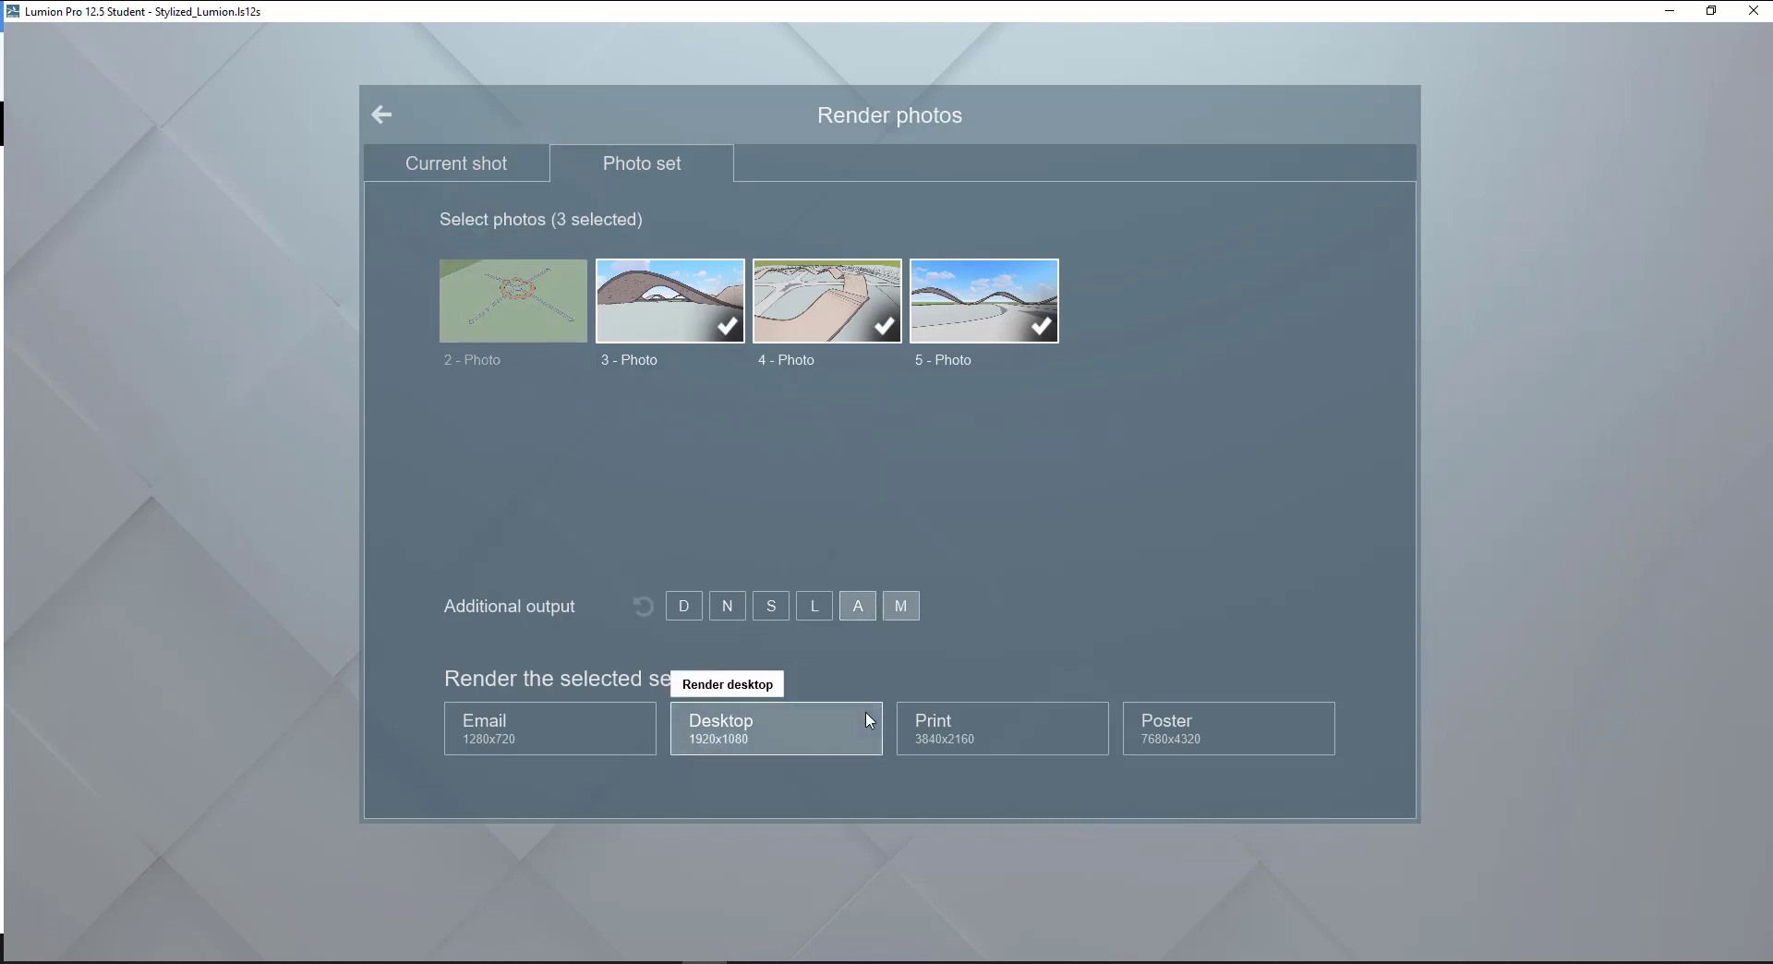
{"action": "left_click", "coordinate": [982, 741]}
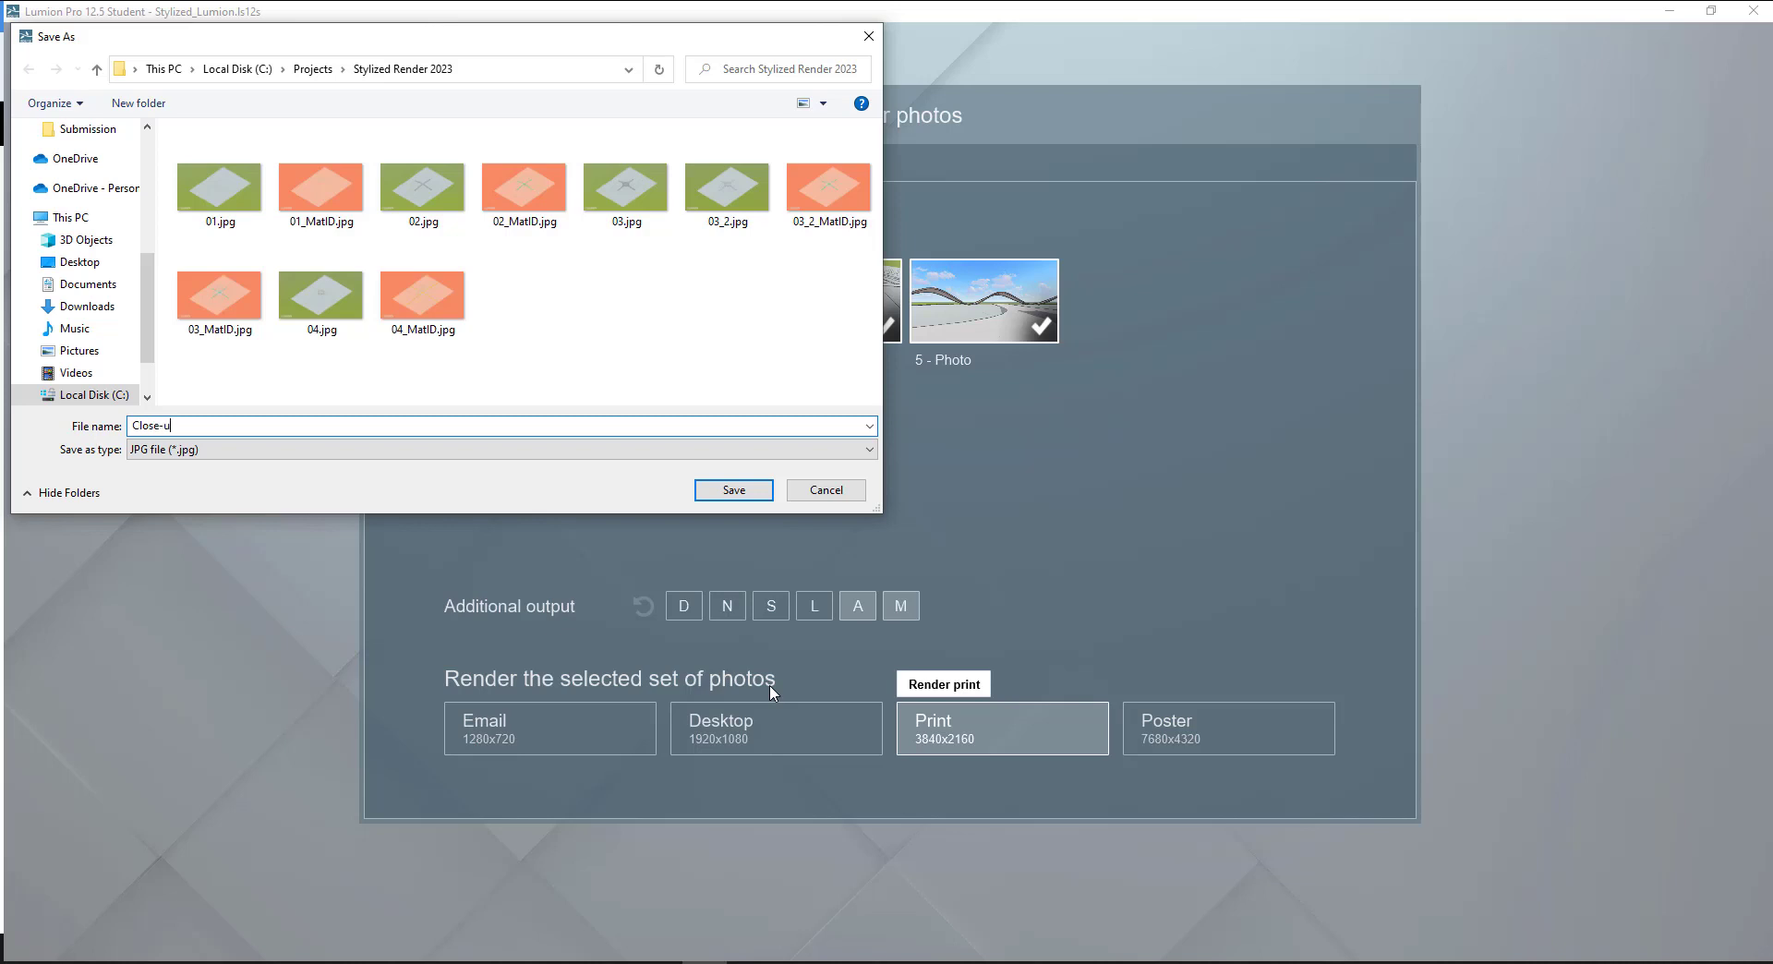
{"action": "key", "text": "Return"}
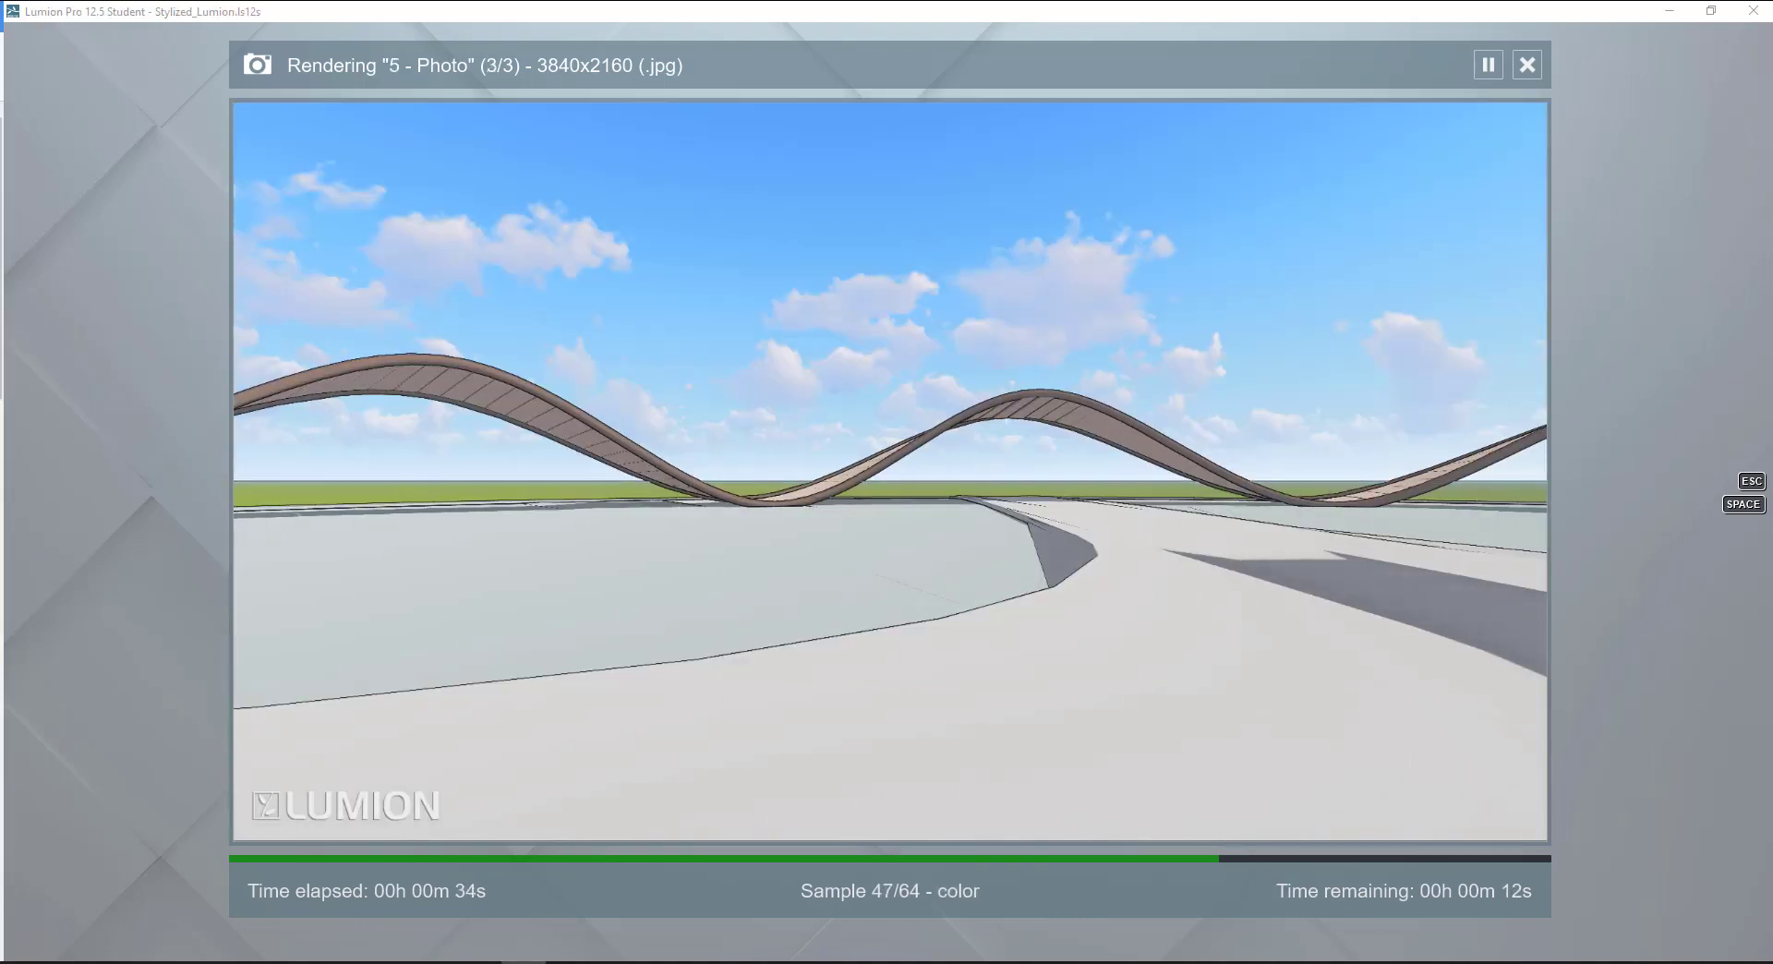
Step: Open the render output folder and examine the rendered images 01.jpg and 04.jpg
{"action": "key", "text": "ctrl"}
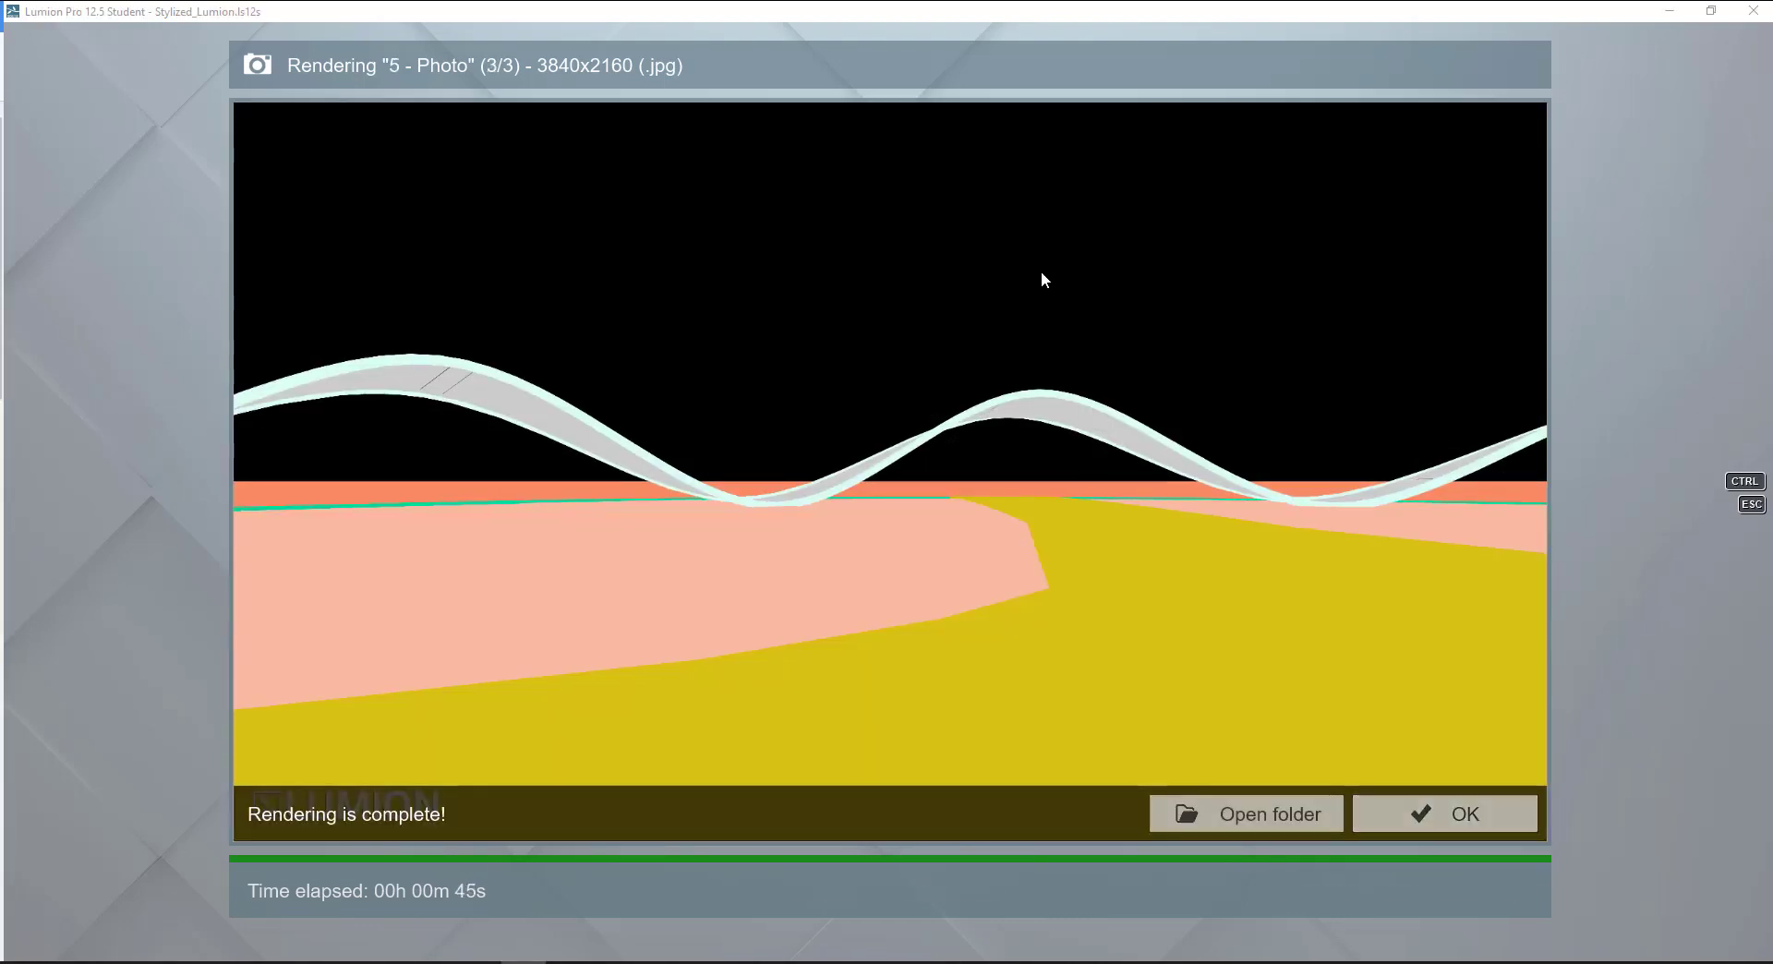
{"action": "left_click", "coordinate": [1247, 814]}
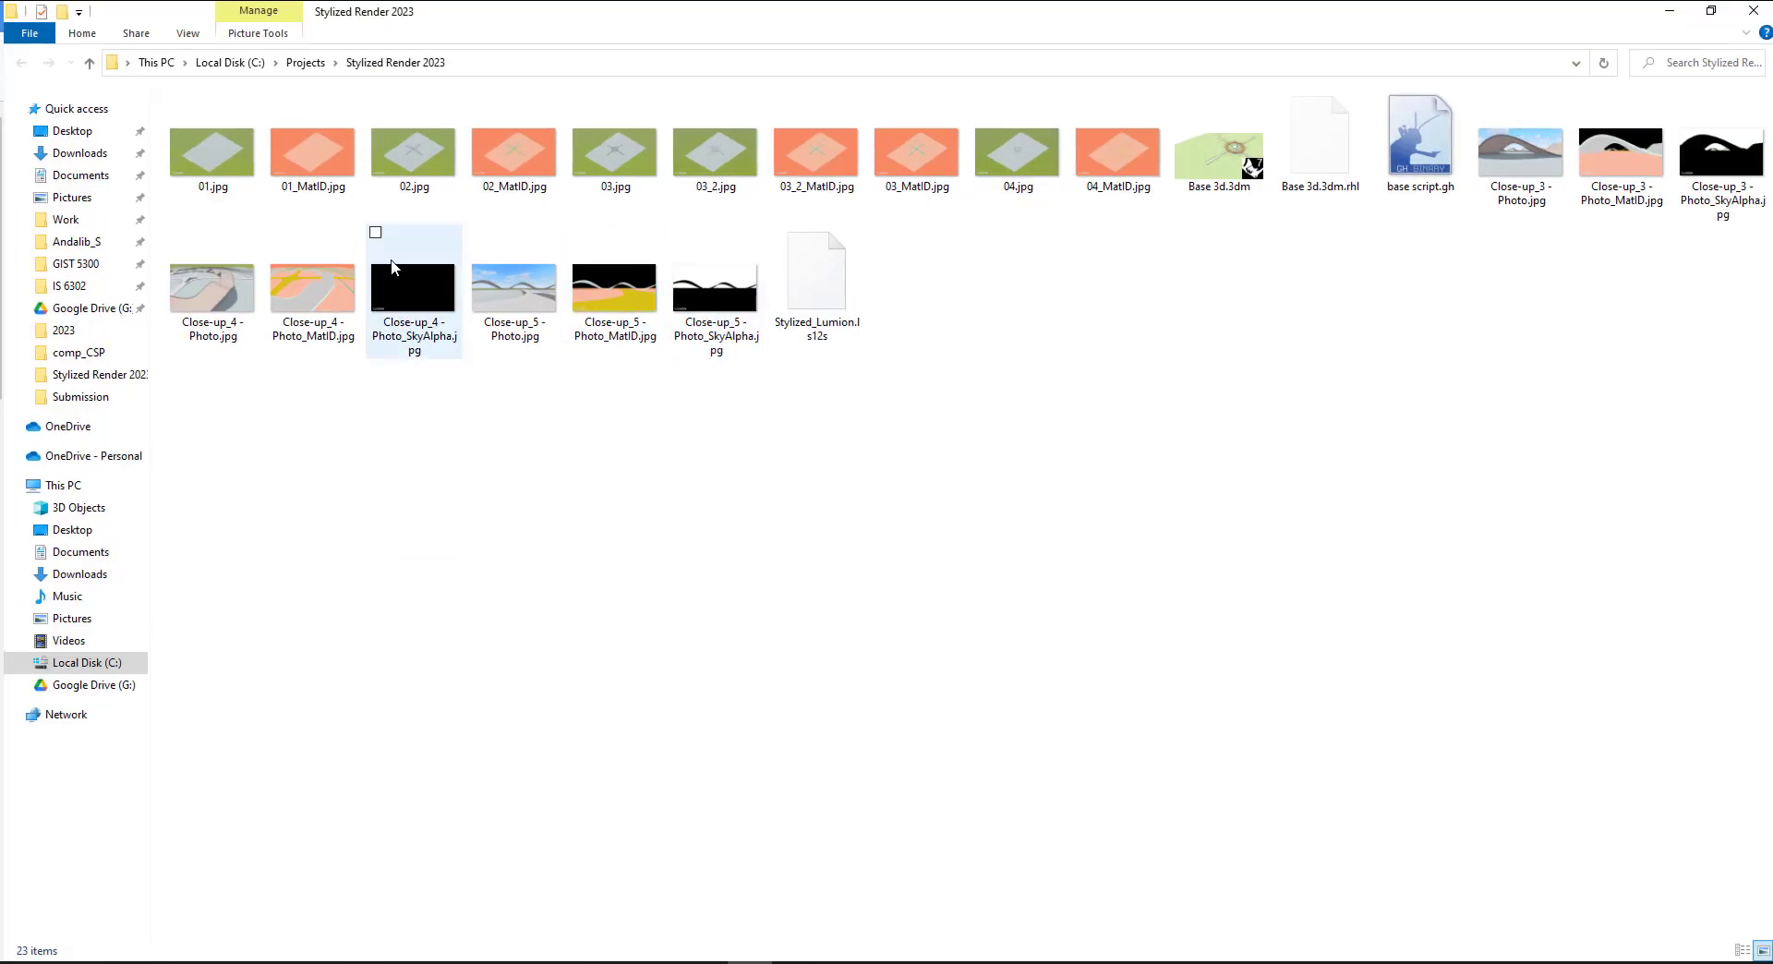
{"action": "double_click", "coordinate": [222, 162]}
{"action": "key", "text": "alt+F4"}
{"action": "mouse_move", "coordinate": [614, 963]}
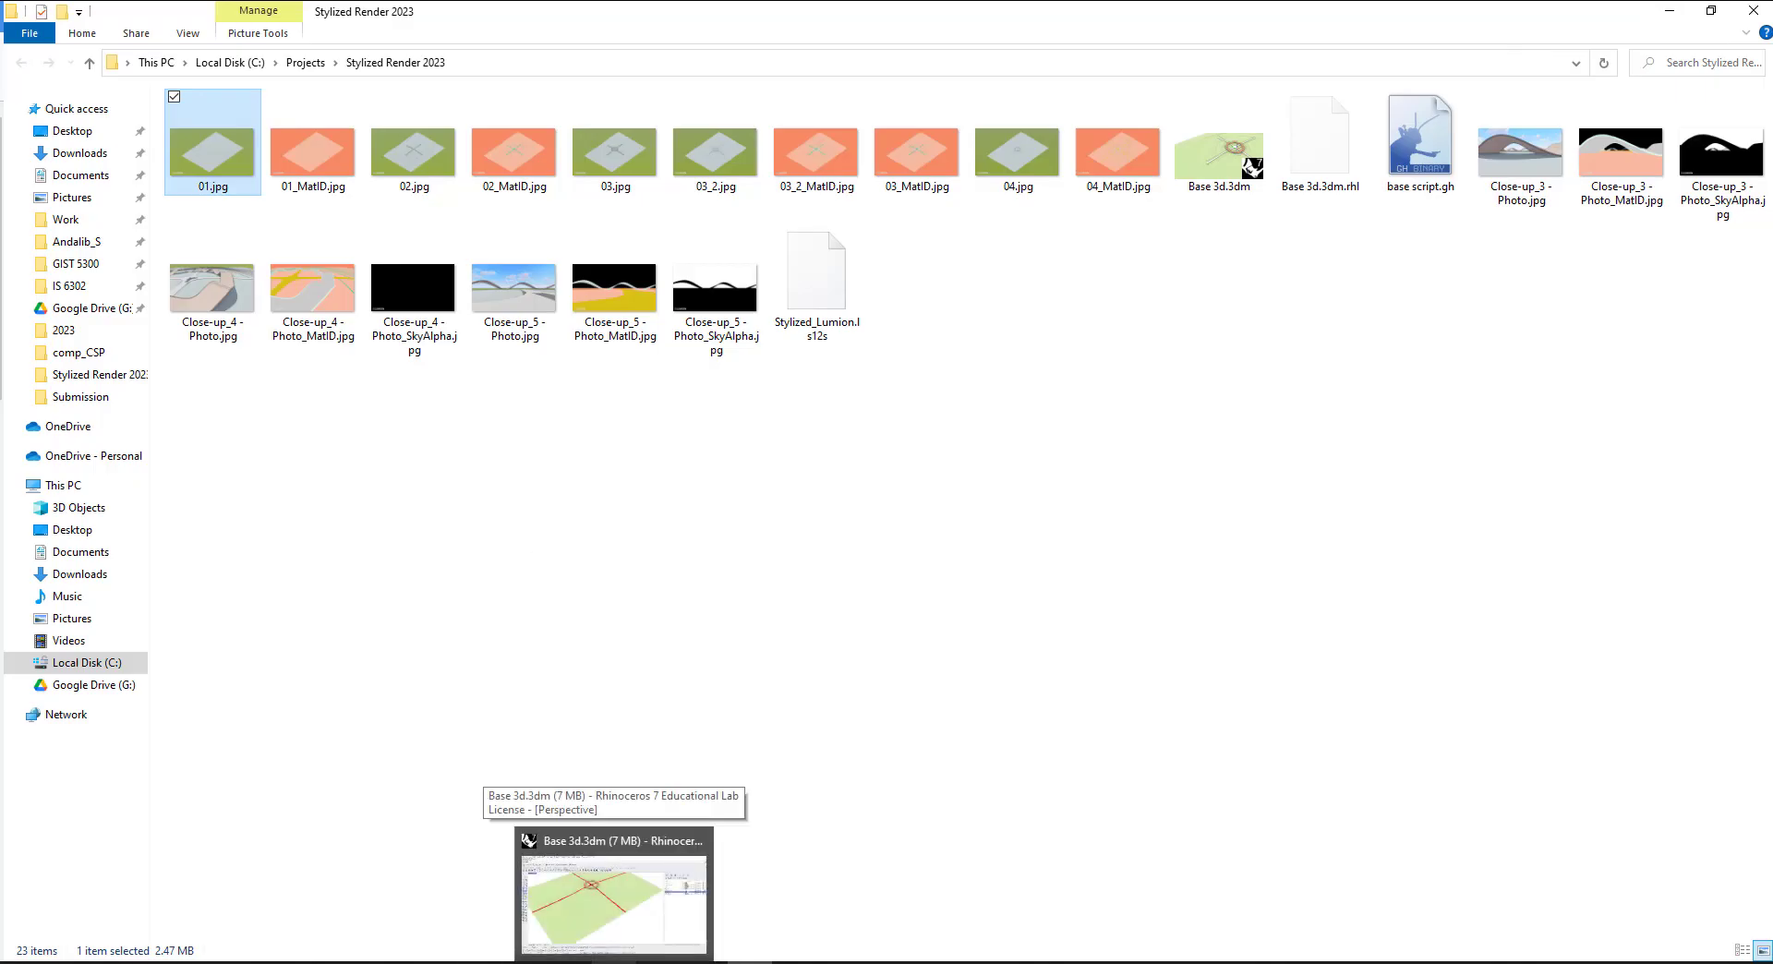
{"action": "double_click", "coordinate": [1017, 153]}
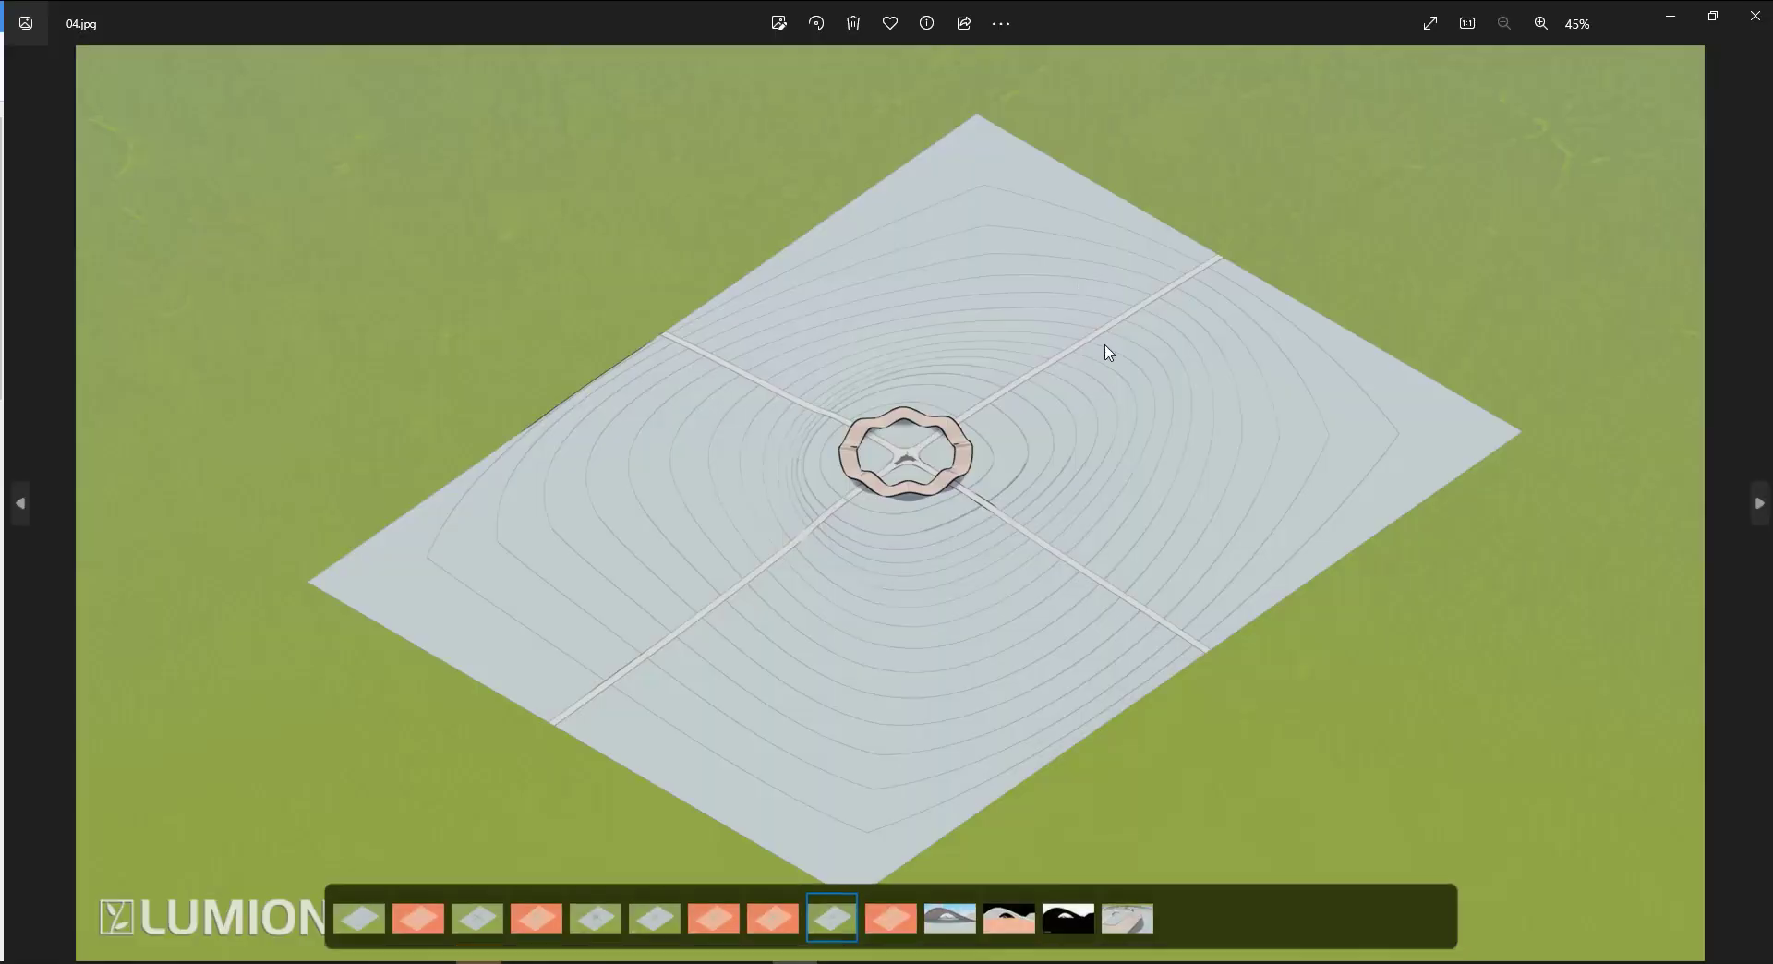
{"action": "key", "text": "alt+F4"}
Step: Launch Adobe Photoshop 2022 and open 01.jpg from the Stylized Render 2023 folder in it
{"action": "key", "text": "super"}
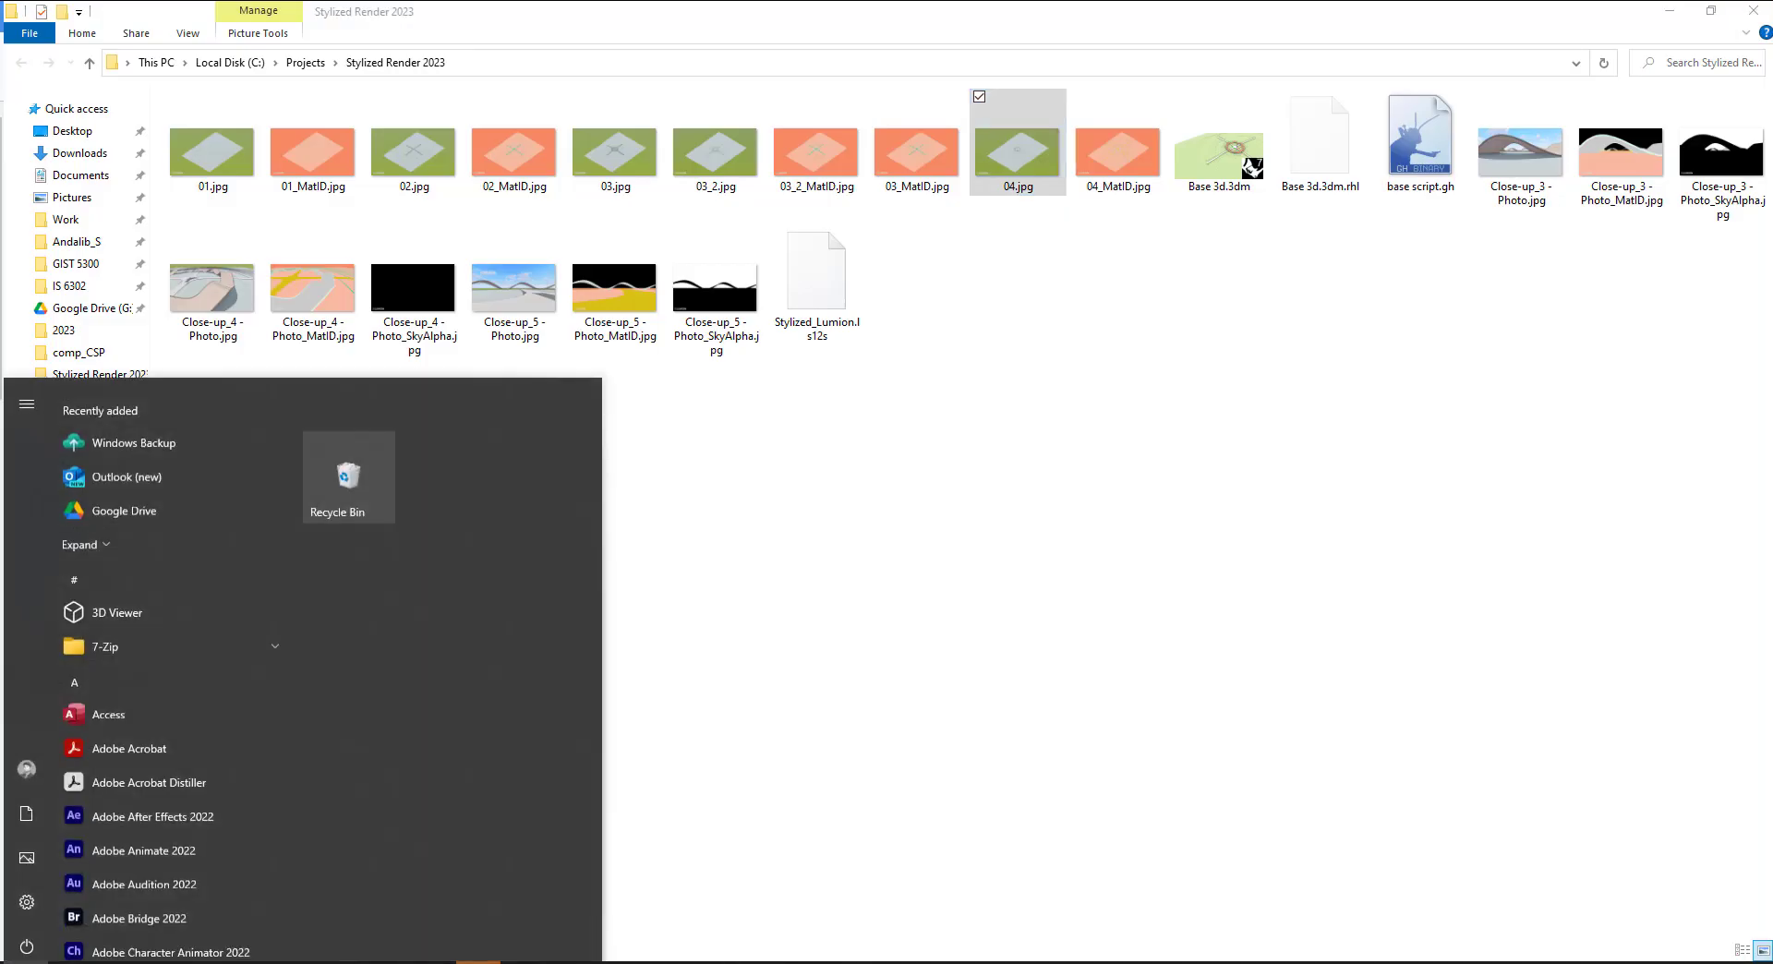
{"action": "type", "text": "photo"}
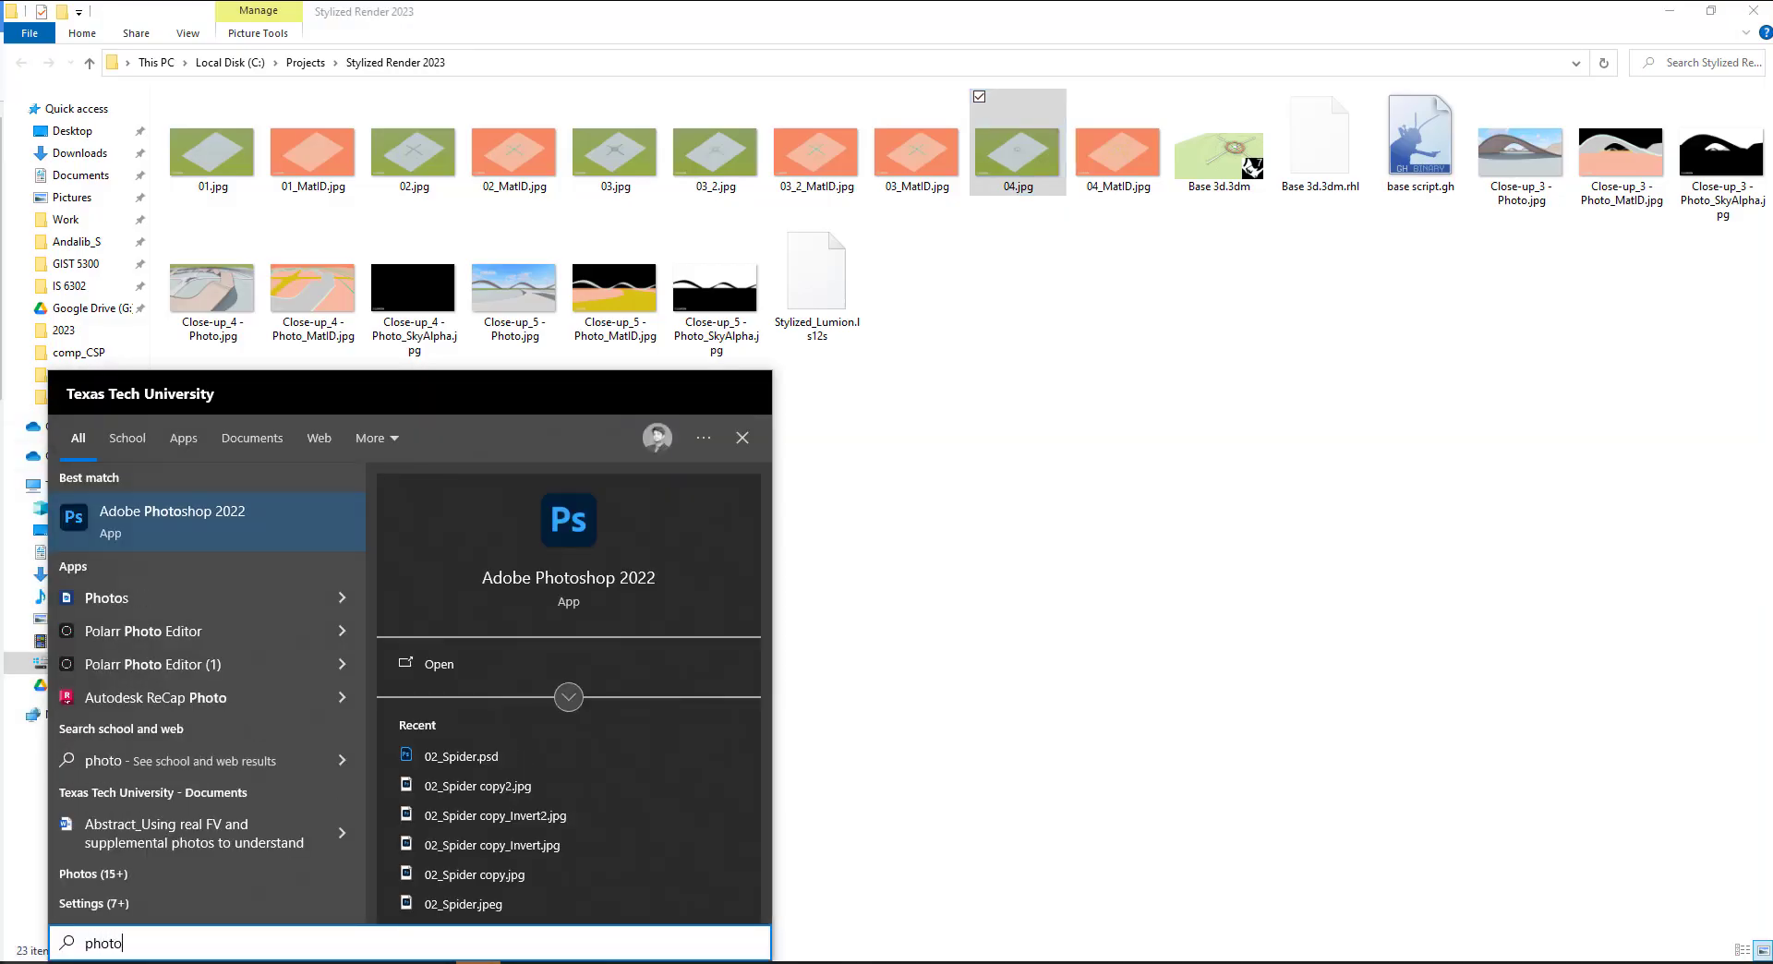
{"action": "left_click", "coordinate": [188, 519]}
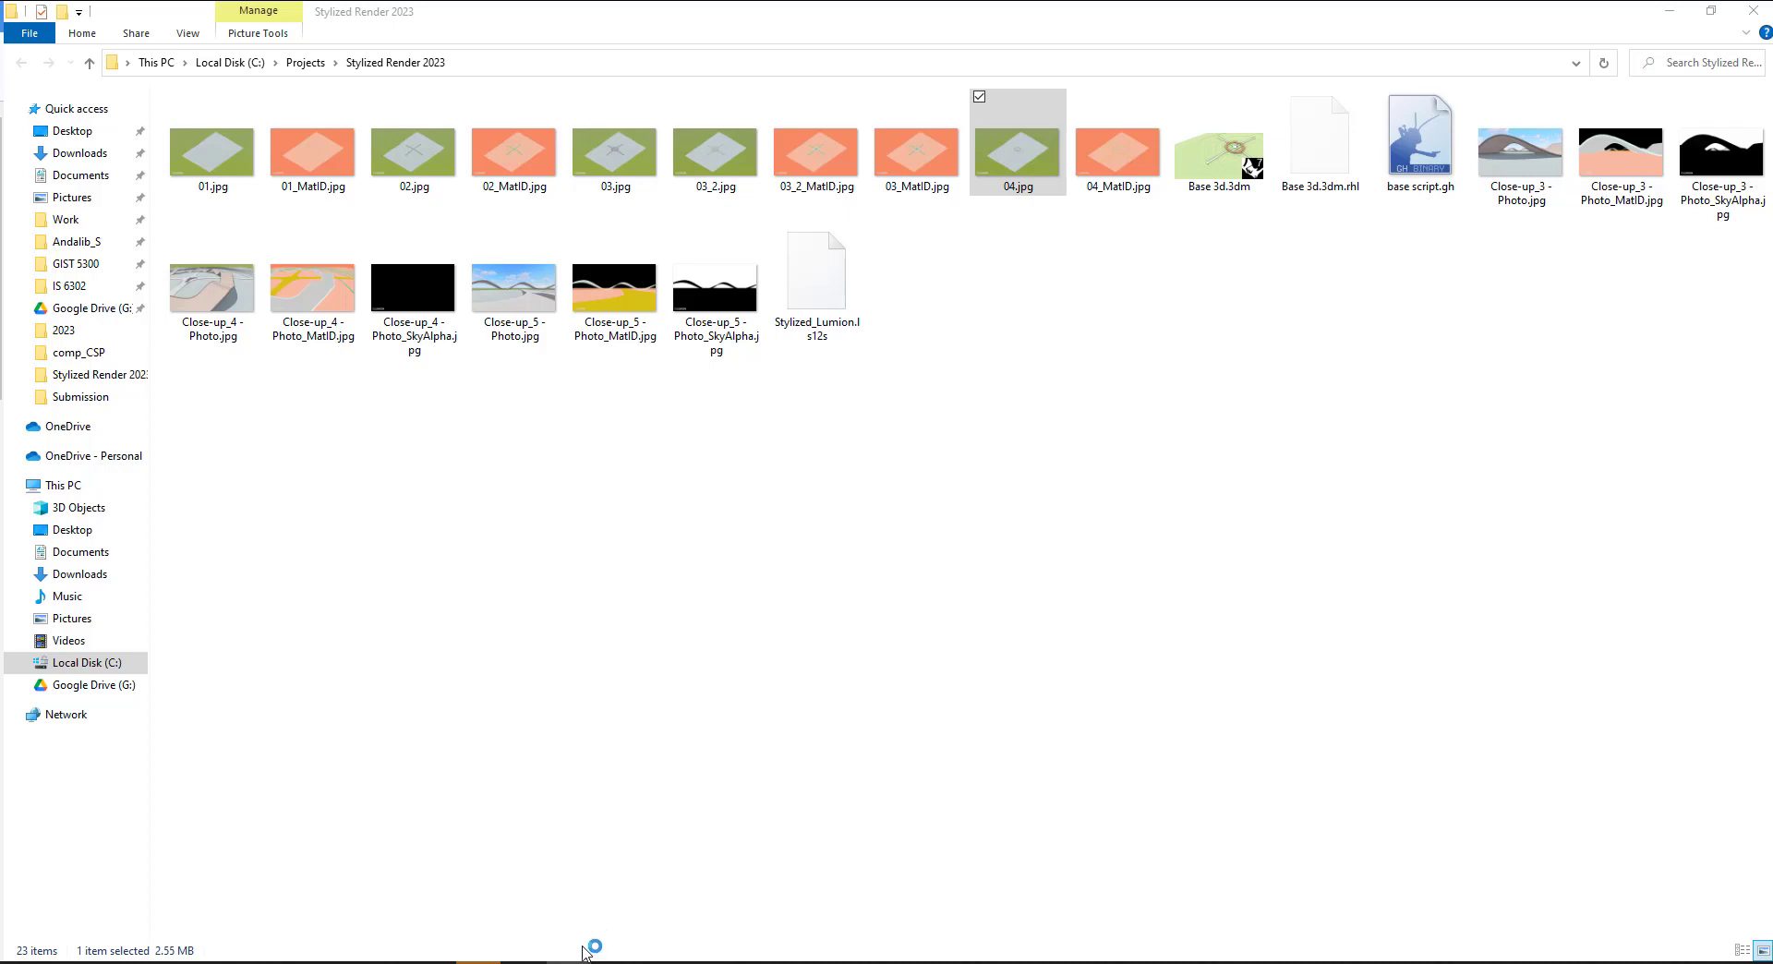
{"action": "left_click_drag", "start_coordinate": [0, 346], "coordinate": [1176, 5]}
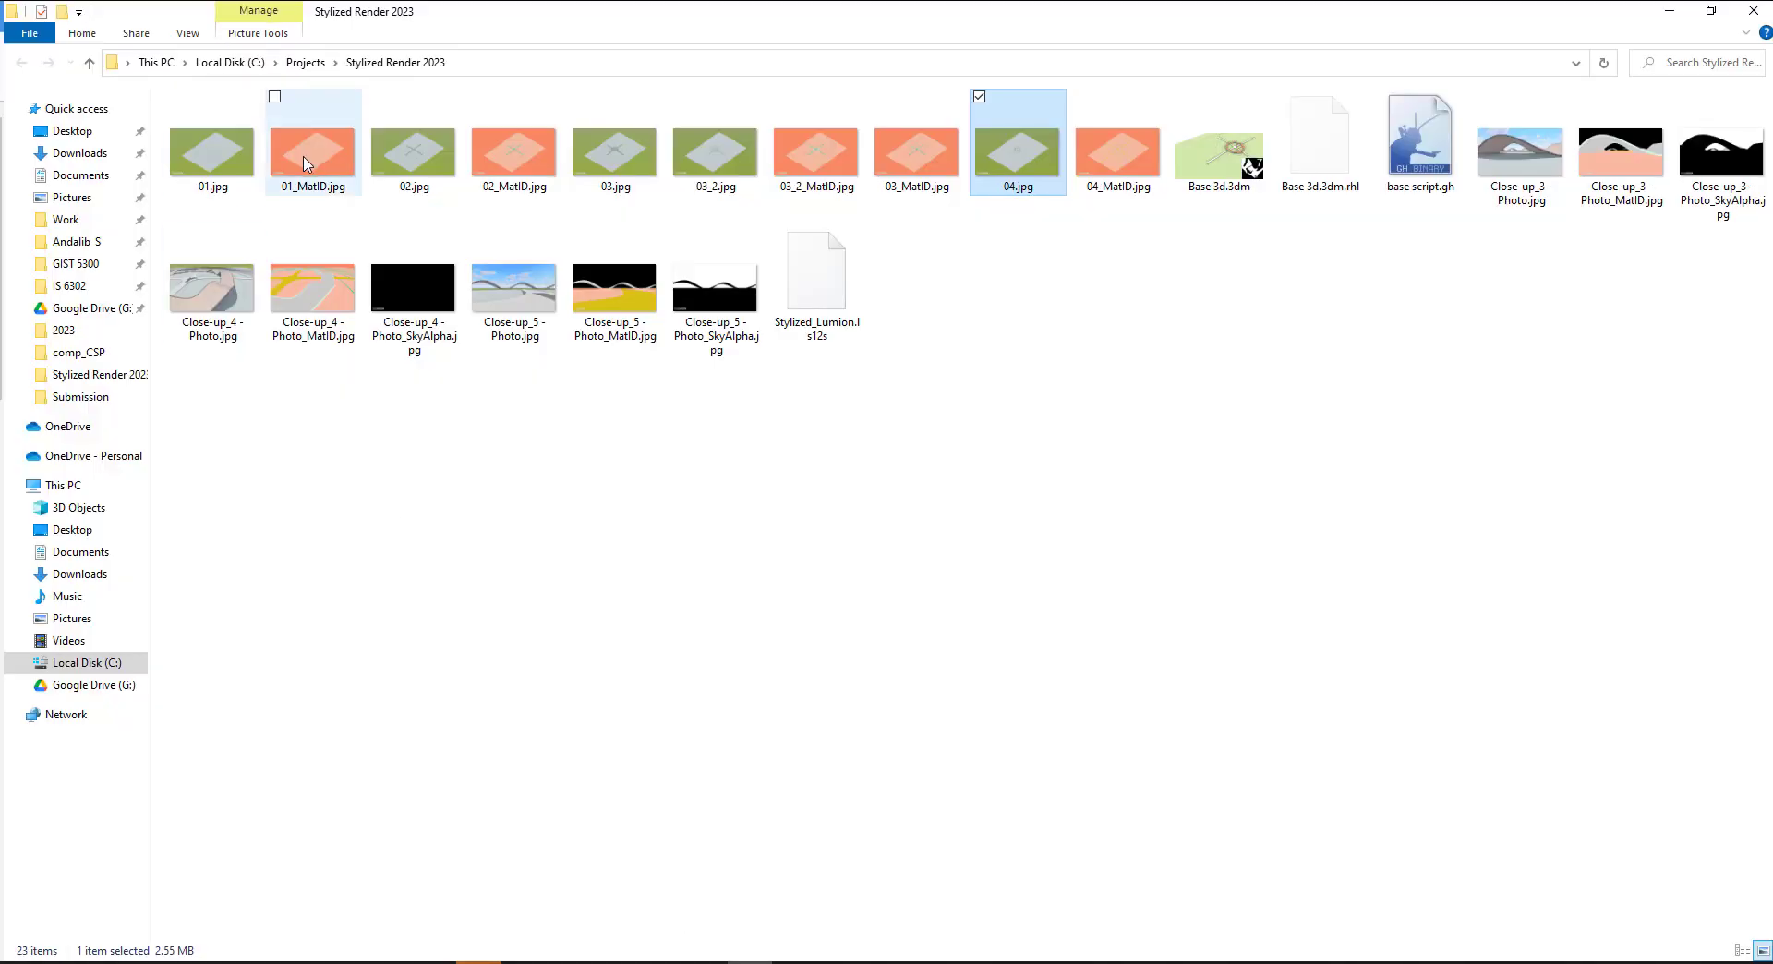
{"action": "left_click_drag", "start_coordinate": [305, 164], "coordinate": [727, 502]}
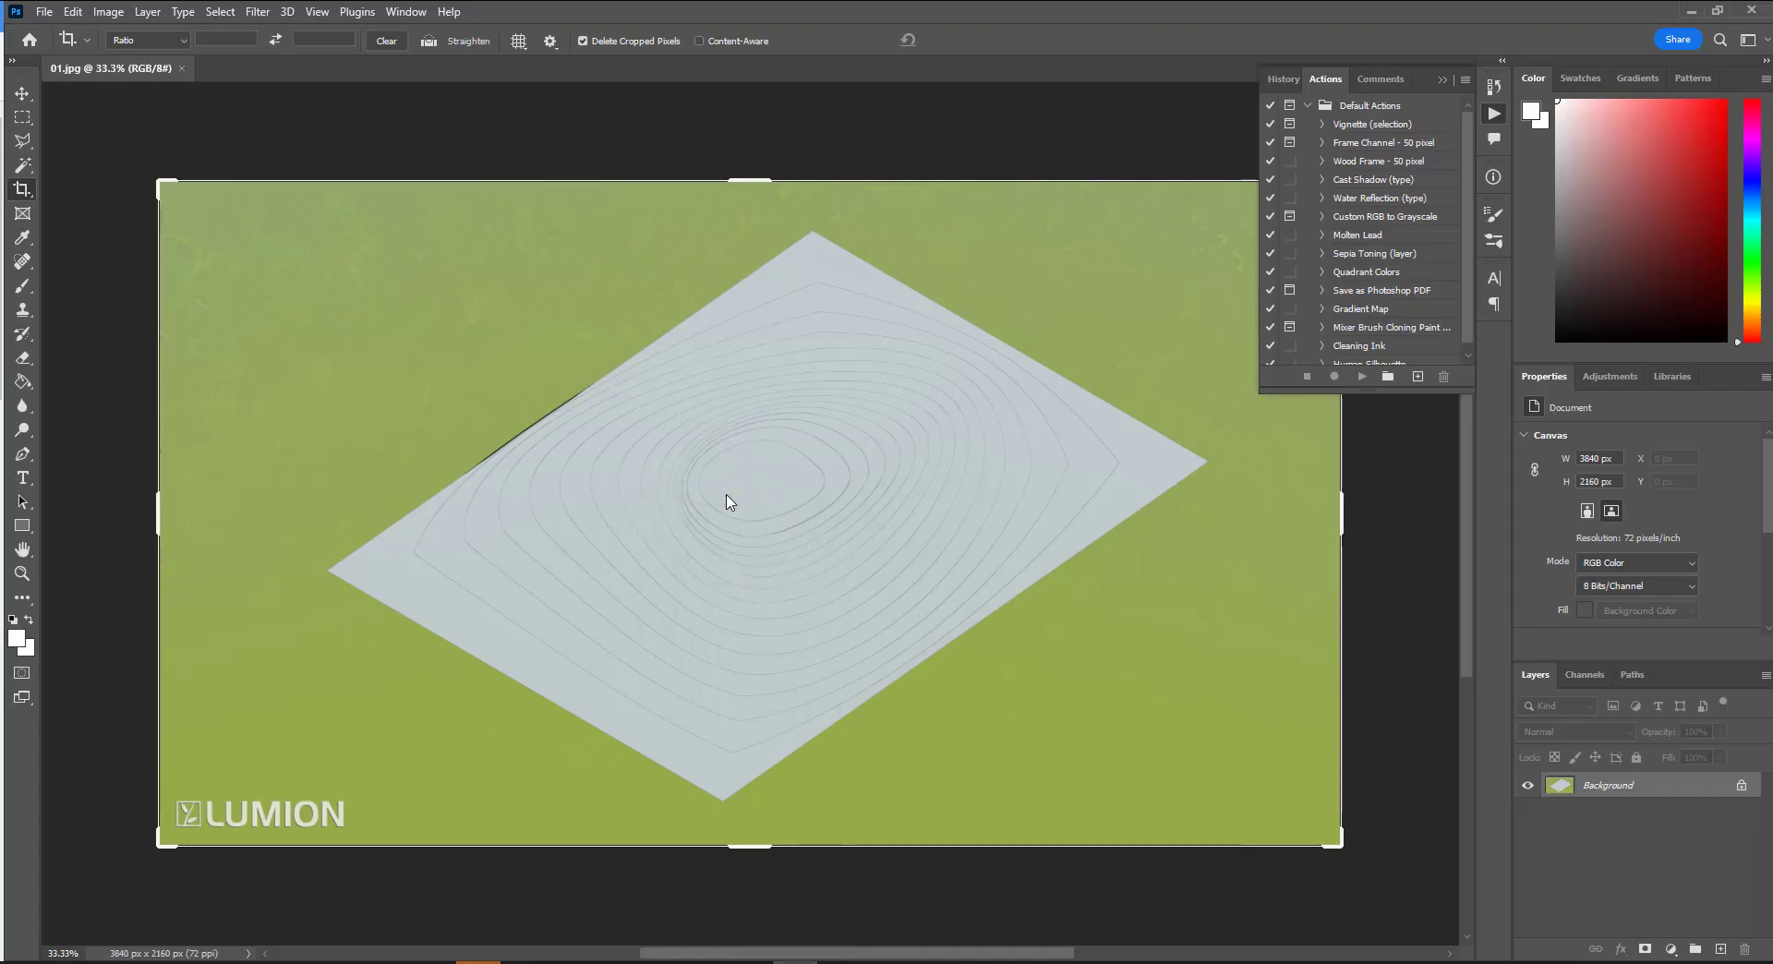
Step: Select the orange background of the 01_MatID layer by sampling it with Color Range
{"action": "left_click", "coordinate": [24, 96]}
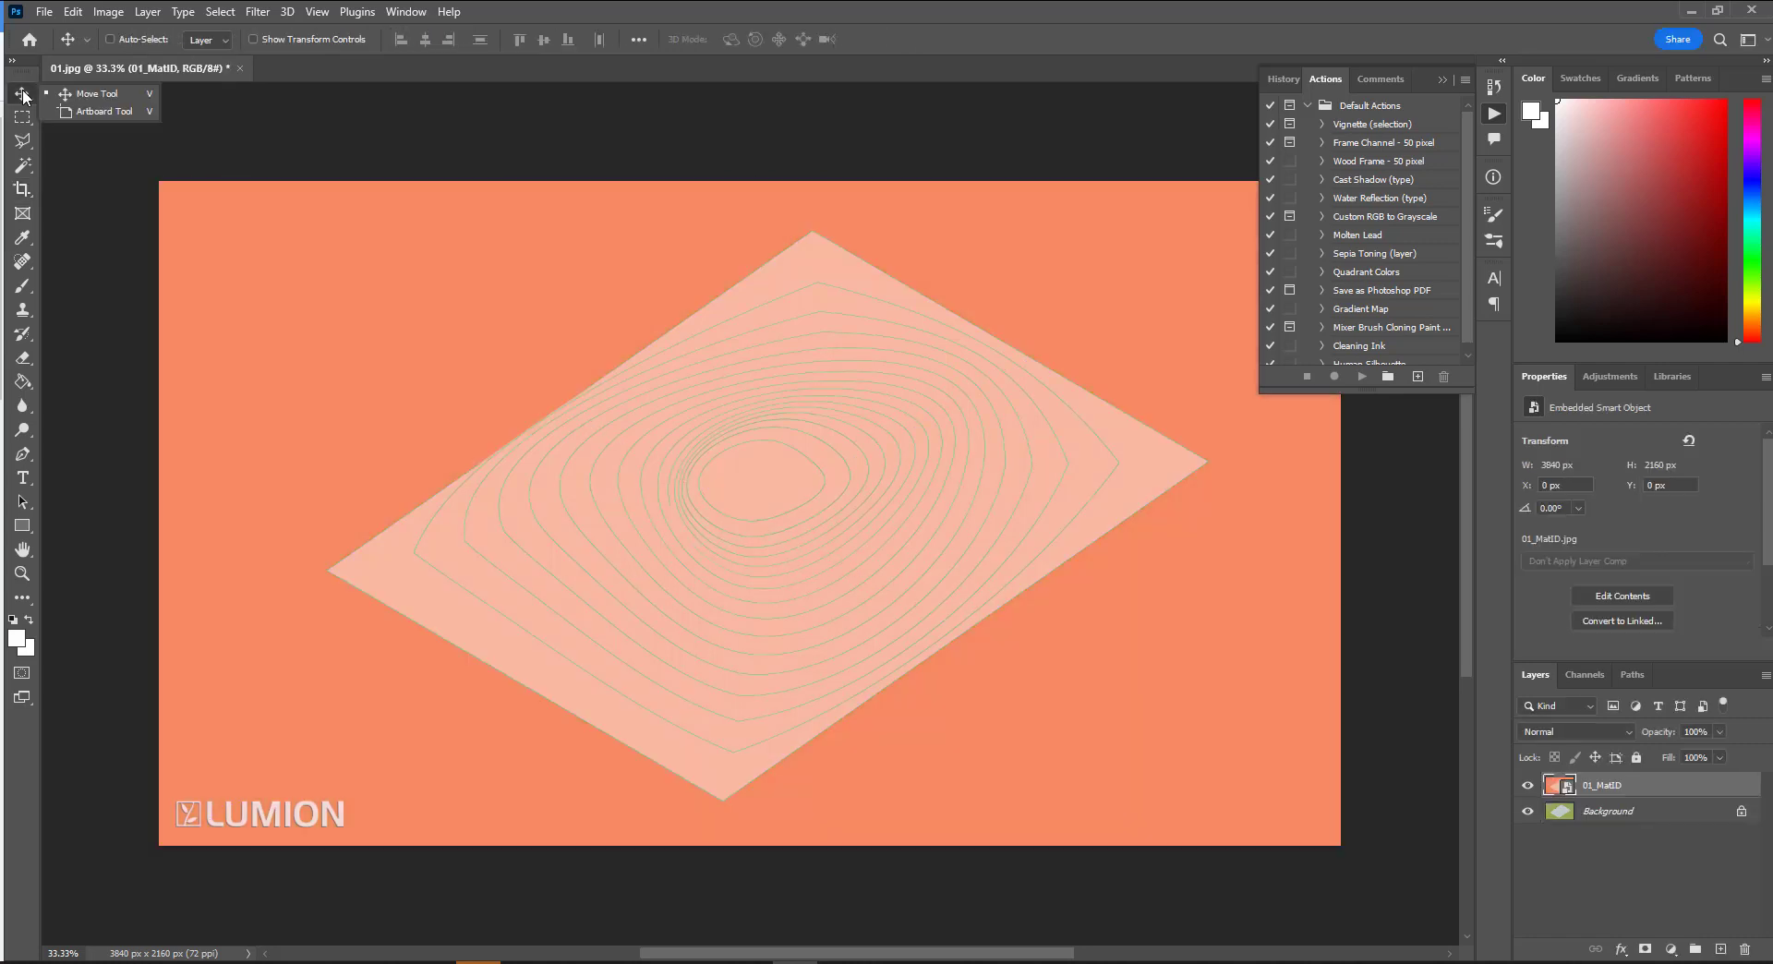
{"action": "mouse_move", "coordinate": [424, 491]}
{"action": "left_mouse_down"}
{"action": "mouse_move", "coordinate": [463, 495]}
{"action": "mouse_move", "coordinate": [418, 484]}
{"action": "left_mouse_up"}
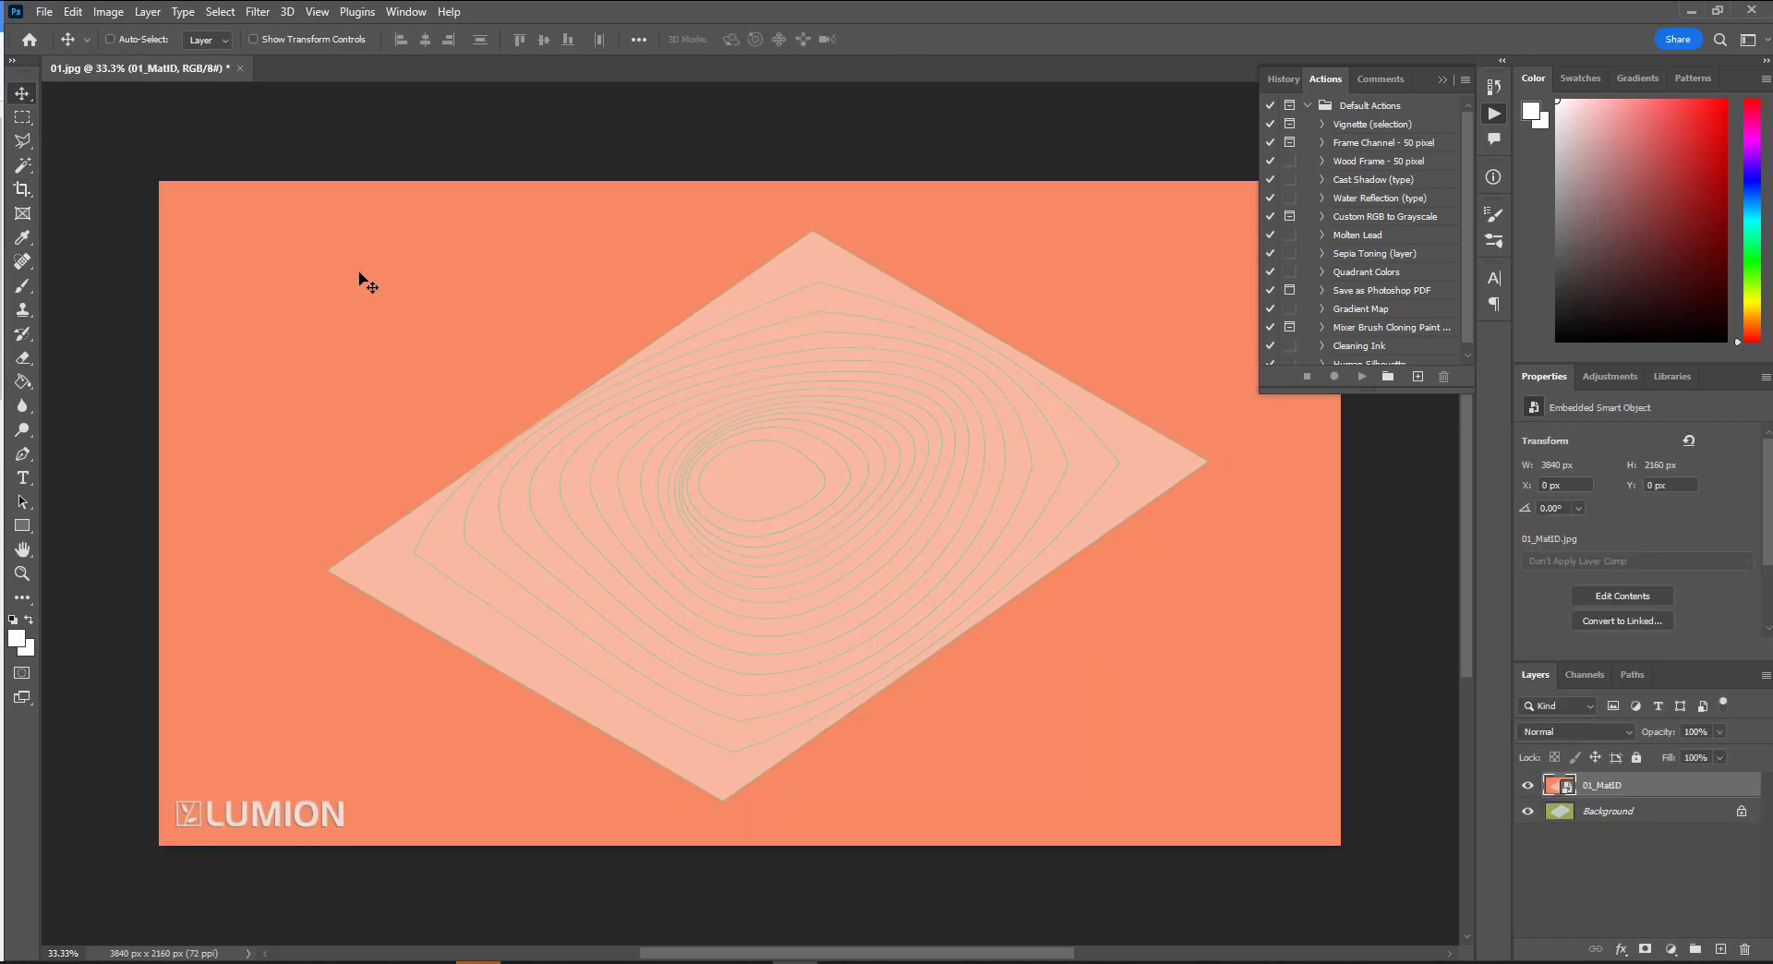
{"action": "left_click", "coordinate": [220, 12]}
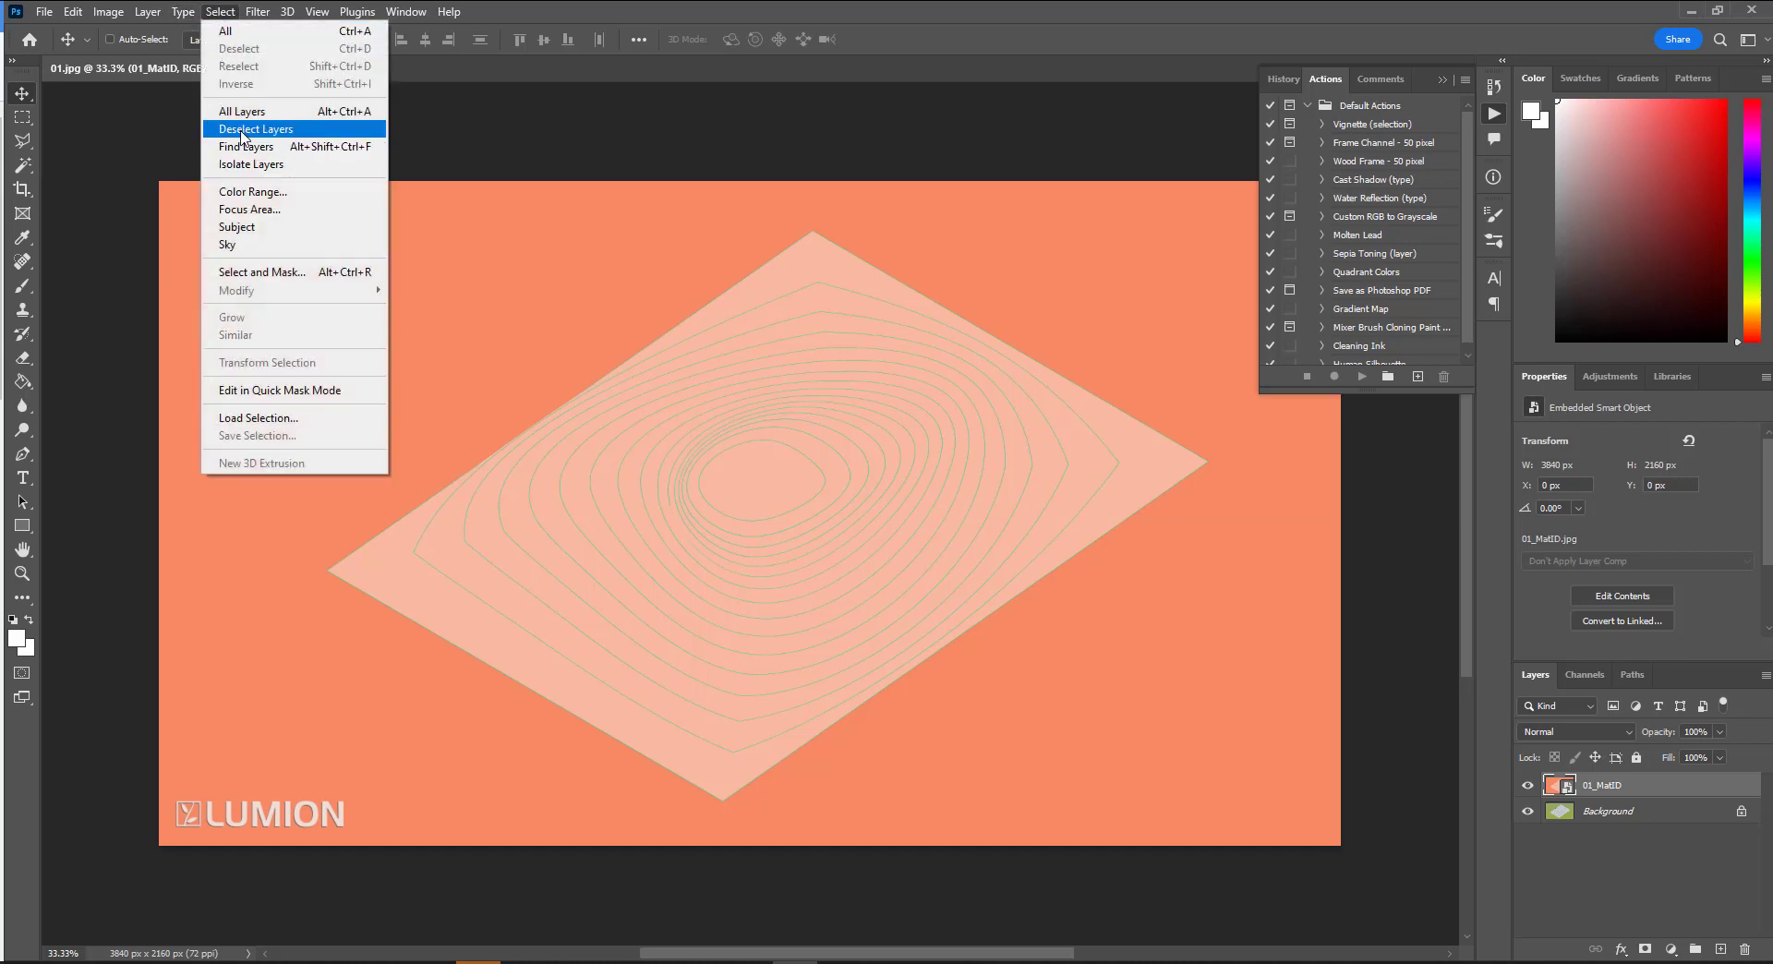
{"action": "left_click", "coordinate": [249, 192]}
{"action": "left_click", "coordinate": [288, 332]}
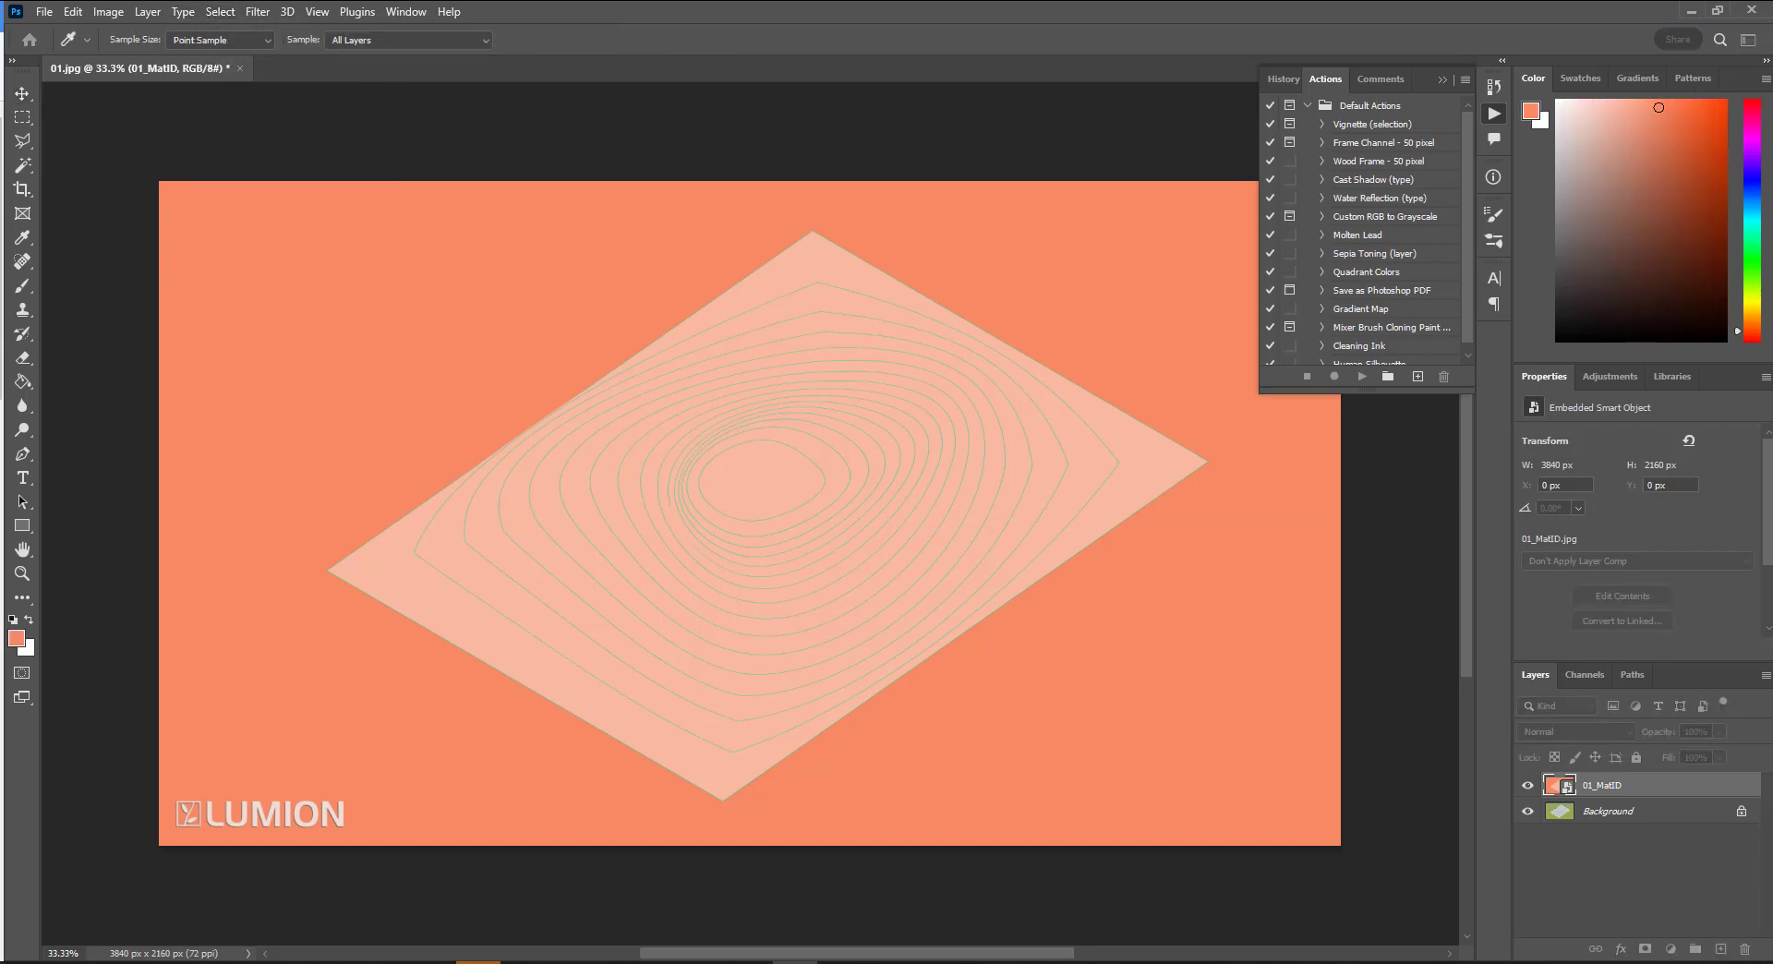
{"action": "key", "text": "Return"}
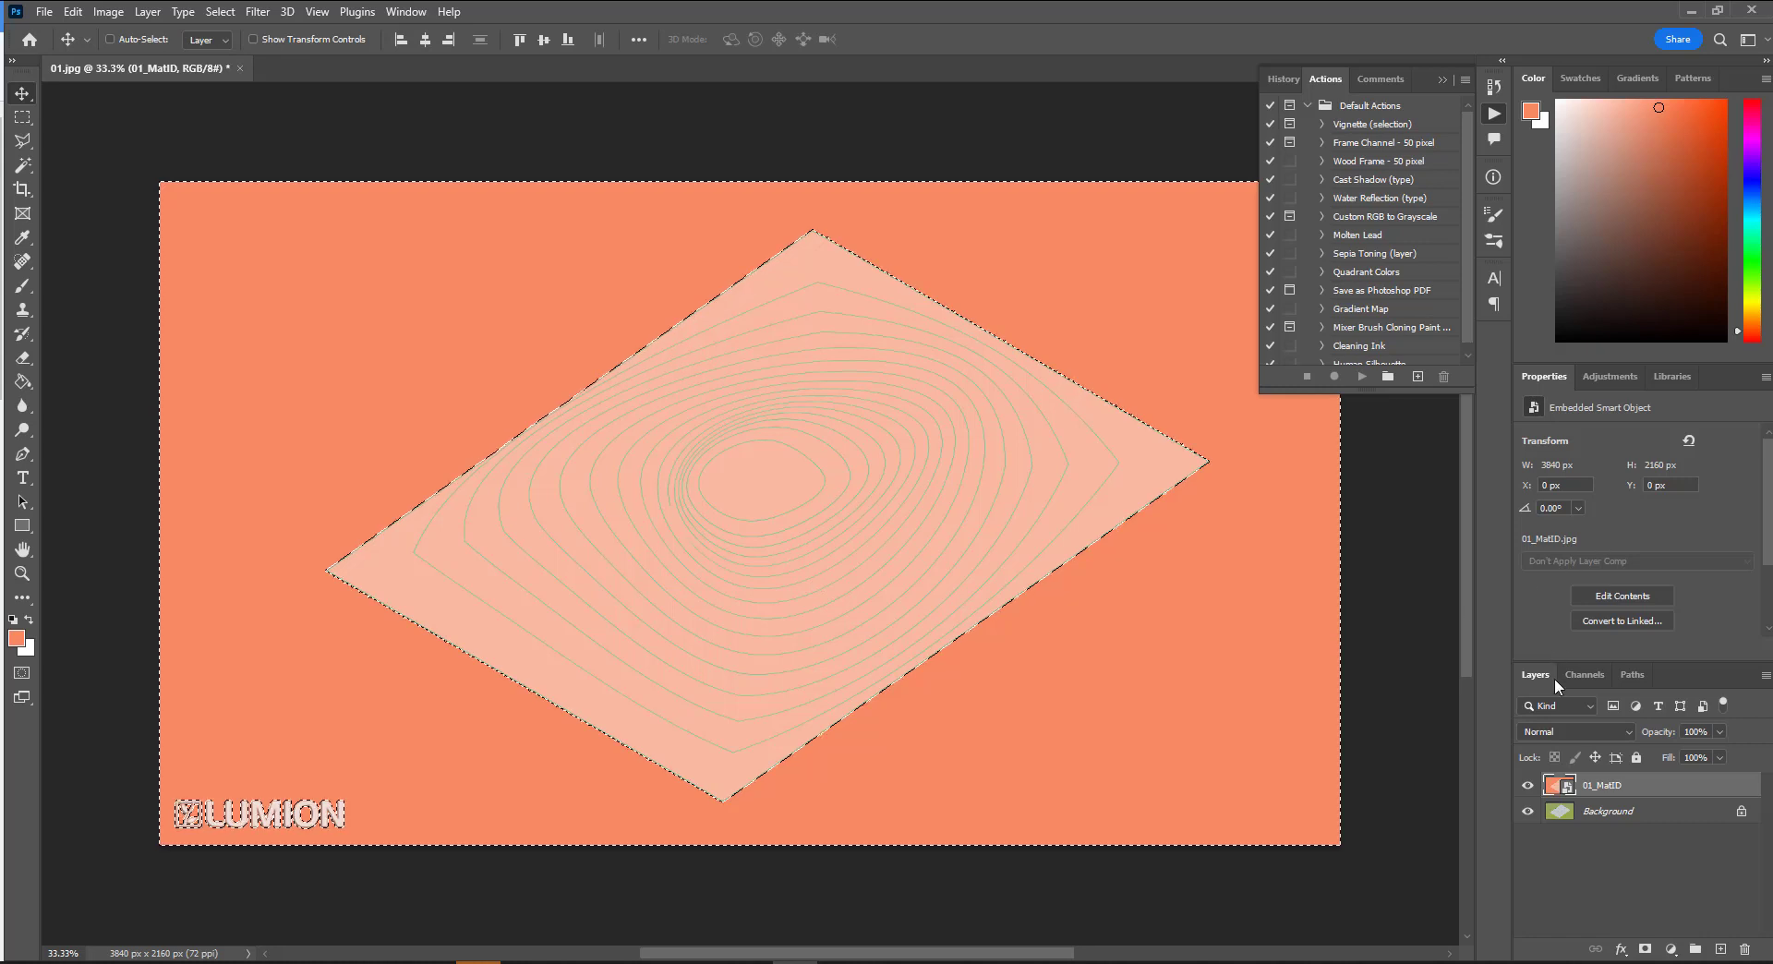
Step: Hide the 01_MatID layer, unlock the Background layer, and delete its selected area around the terrain
{"action": "left_click", "coordinate": [1527, 785]}
{"action": "left_click", "coordinate": [1635, 812]}
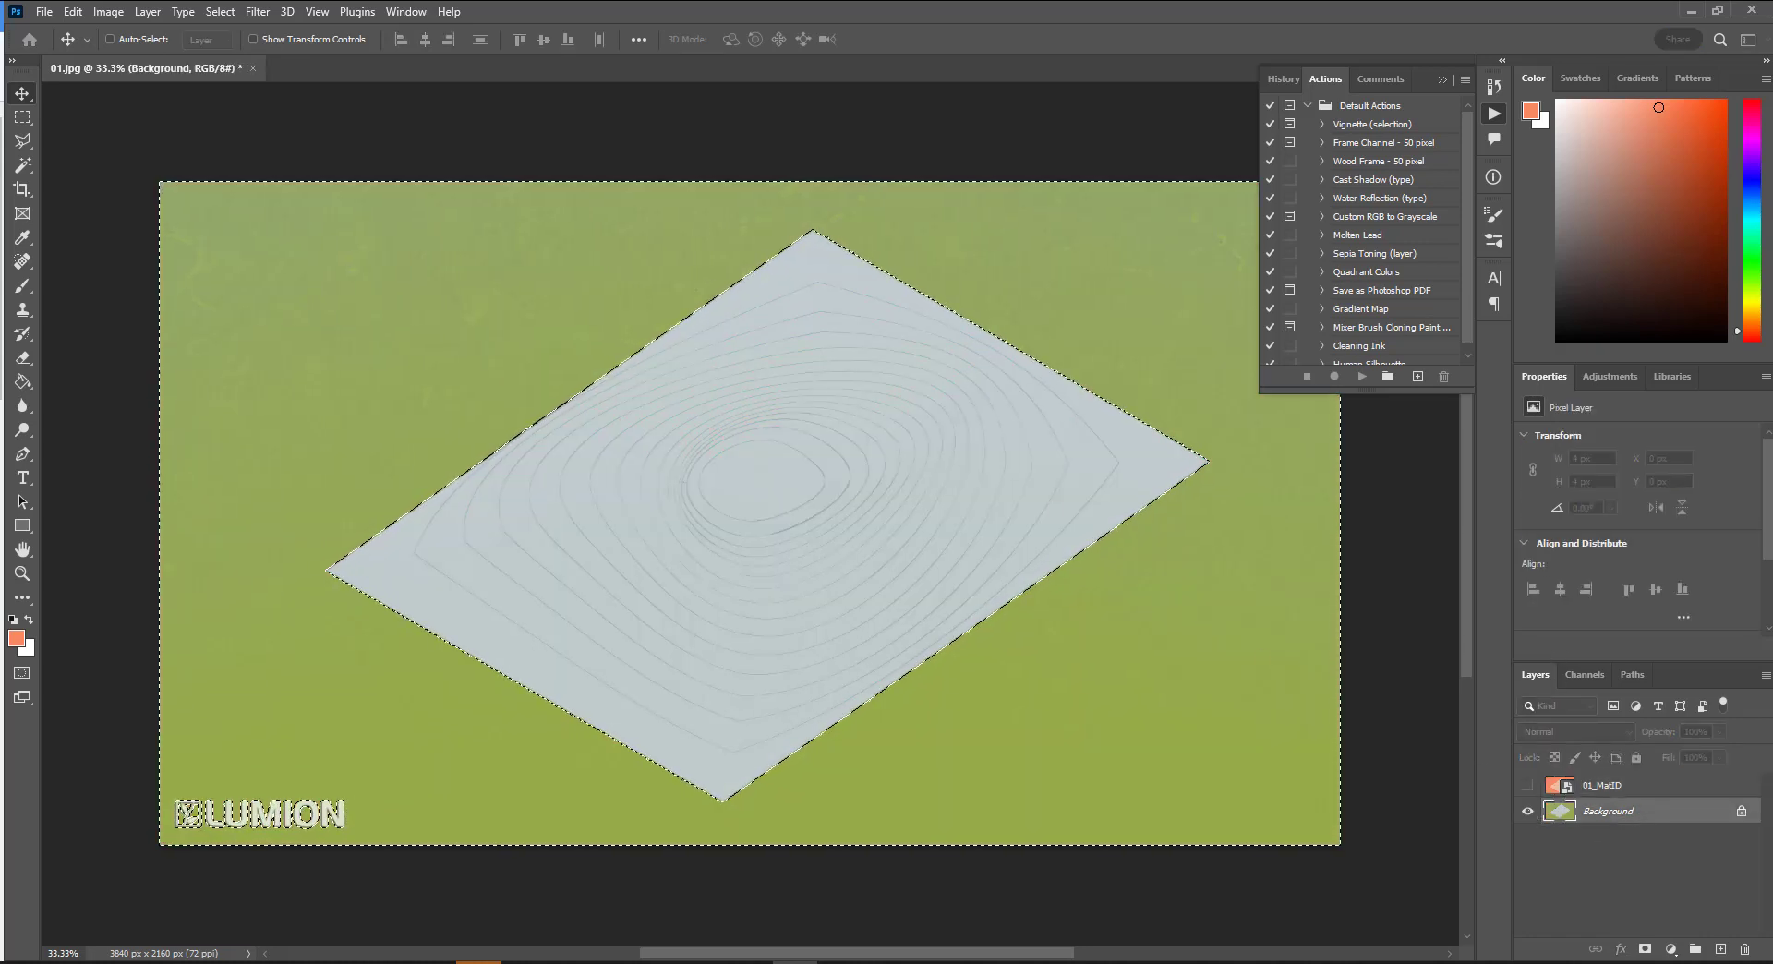
{"action": "double_click", "coordinate": [1638, 818]}
{"action": "left_click", "coordinate": [989, 399]}
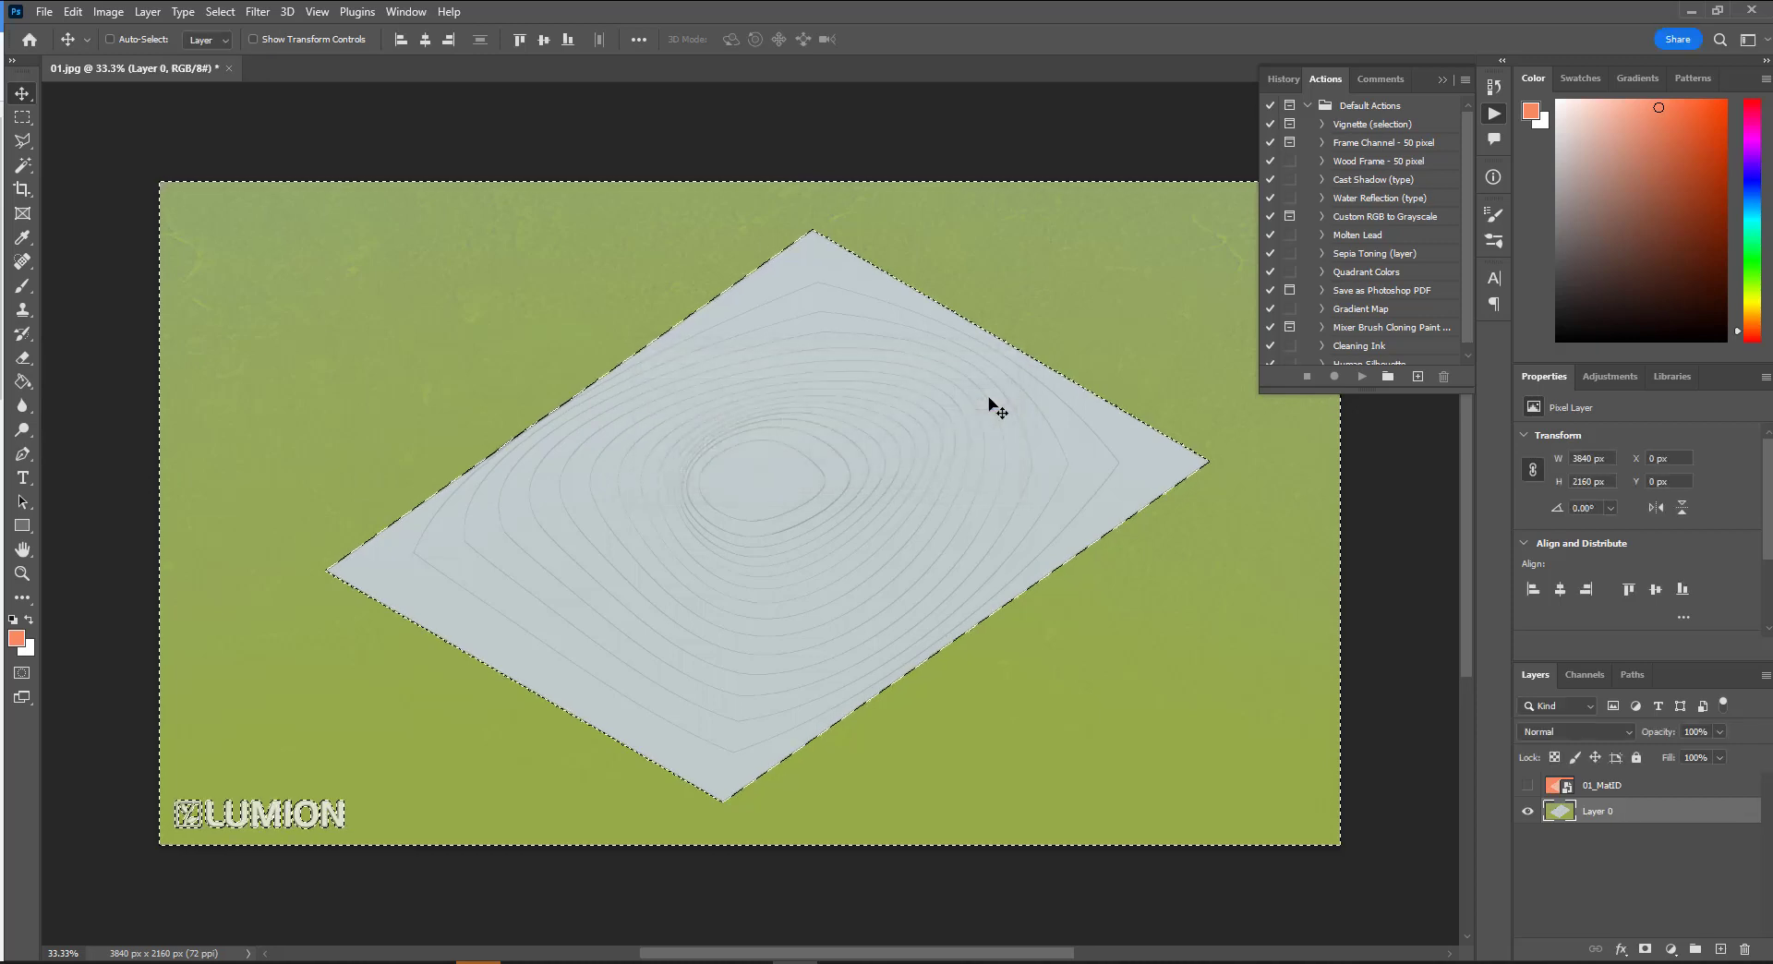
{"action": "key", "text": "Delete"}
{"action": "key", "text": "ctrl+d"}
Step: Delete the remaining LUMION watermark outline from Layer 0 with a rectangular selection and clear the selection
{"action": "key", "text": "m"}
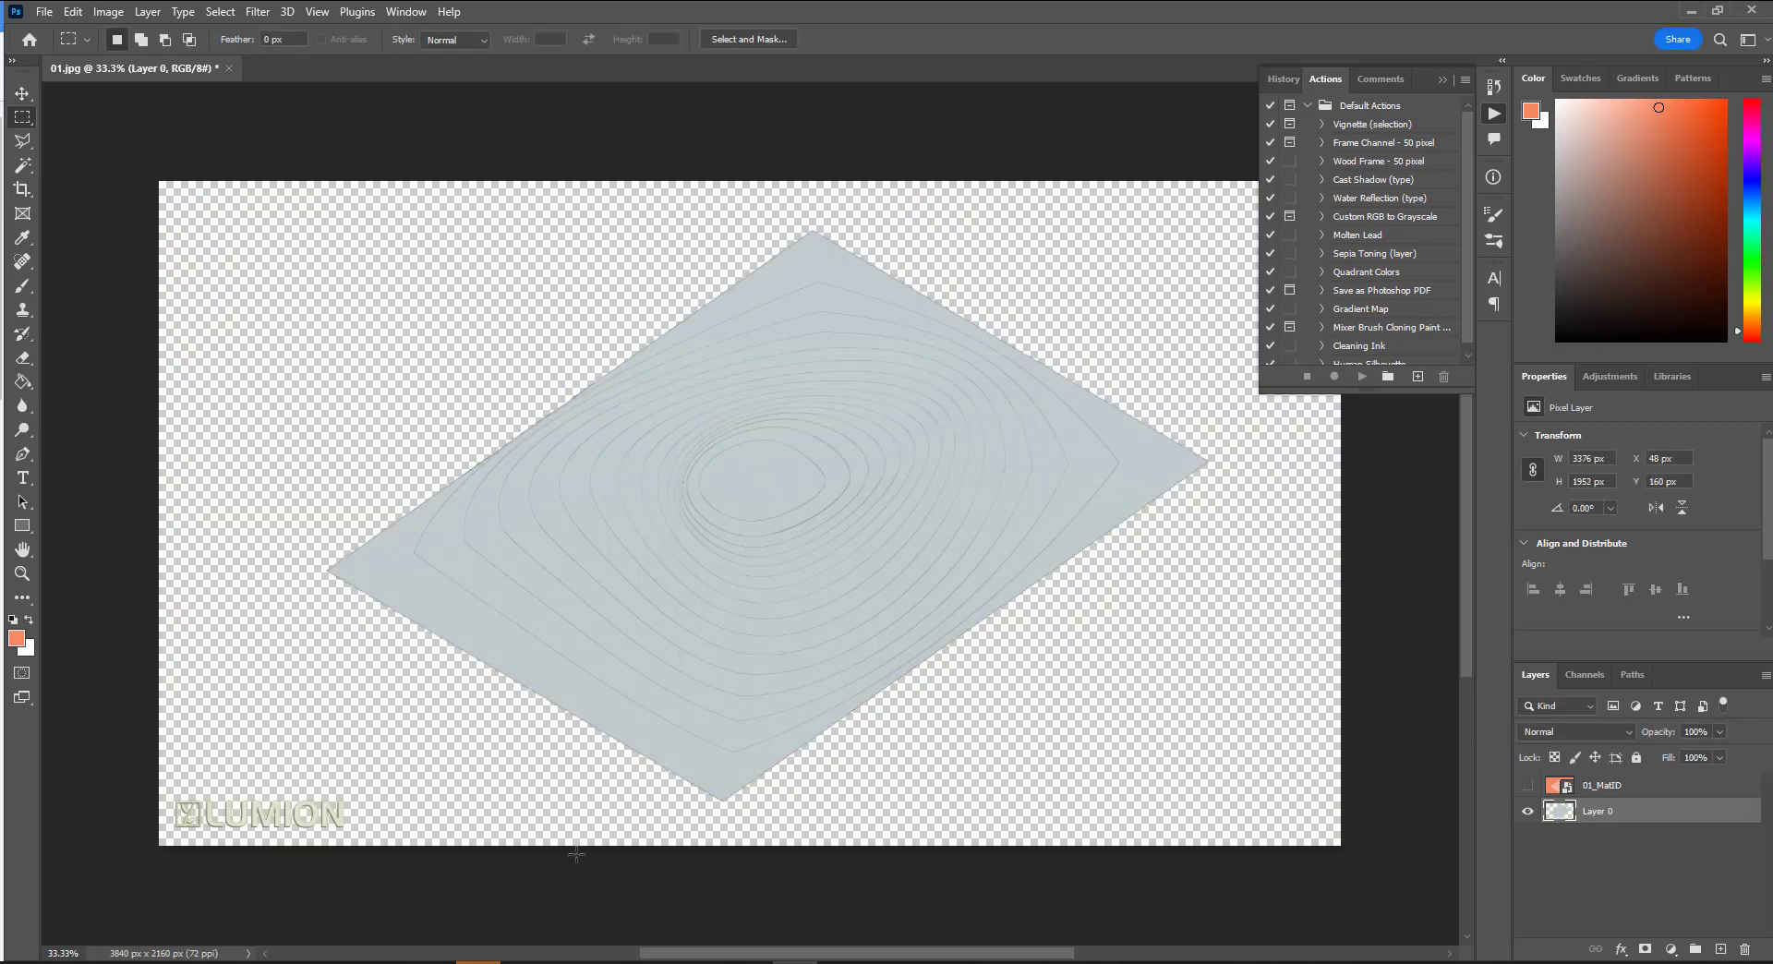
{"action": "mouse_move", "coordinate": [477, 758]}
{"action": "left_mouse_down"}
{"action": "mouse_move", "coordinate": [714, 757]}
{"action": "mouse_move", "coordinate": [395, 846]}
{"action": "left_mouse_up"}
{"action": "key", "text": "Delete"}
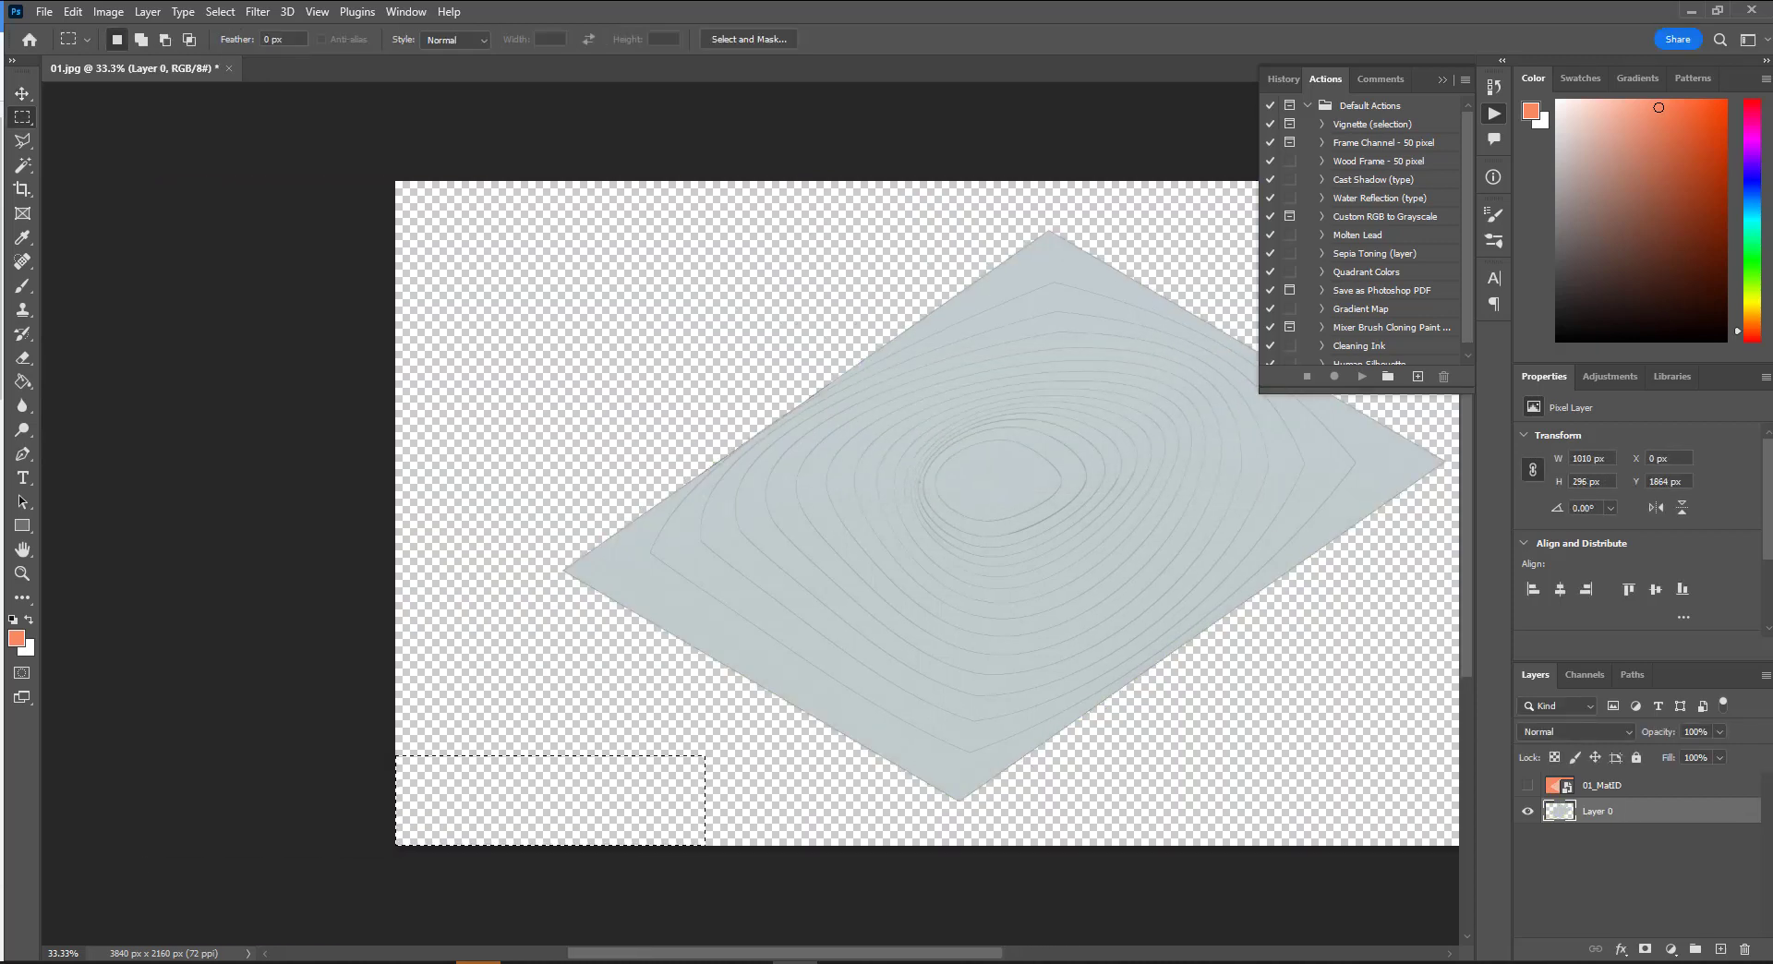
{"action": "key", "text": "ctrl+d"}
{"action": "scroll", "coordinate": [658, 686], "scroll_direction": "down", "scroll_amount": 3, "text": "alt"}
{"action": "scroll", "coordinate": [1068, 667], "scroll_direction": "up", "scroll_amount": 2, "text": "alt"}
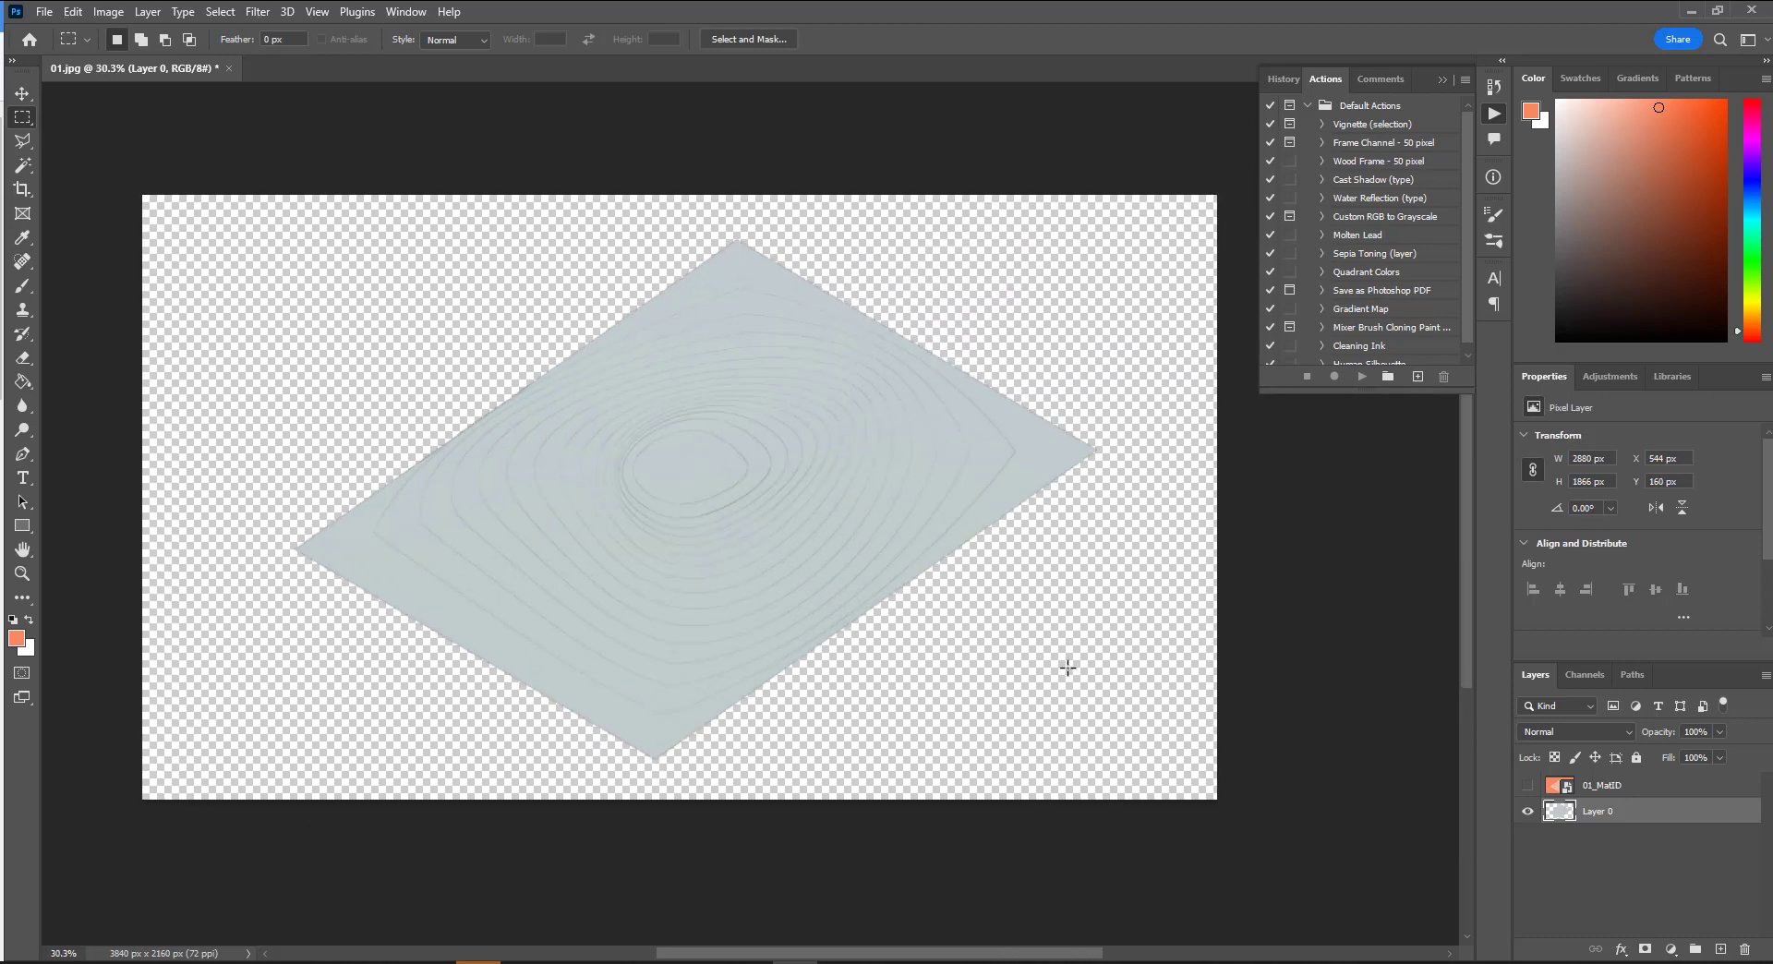
Step: Apply a Posterize adjustment with 4 levels to the terrain on Layer 0 and inspect the result up close
{"action": "left_click", "coordinate": [107, 12]}
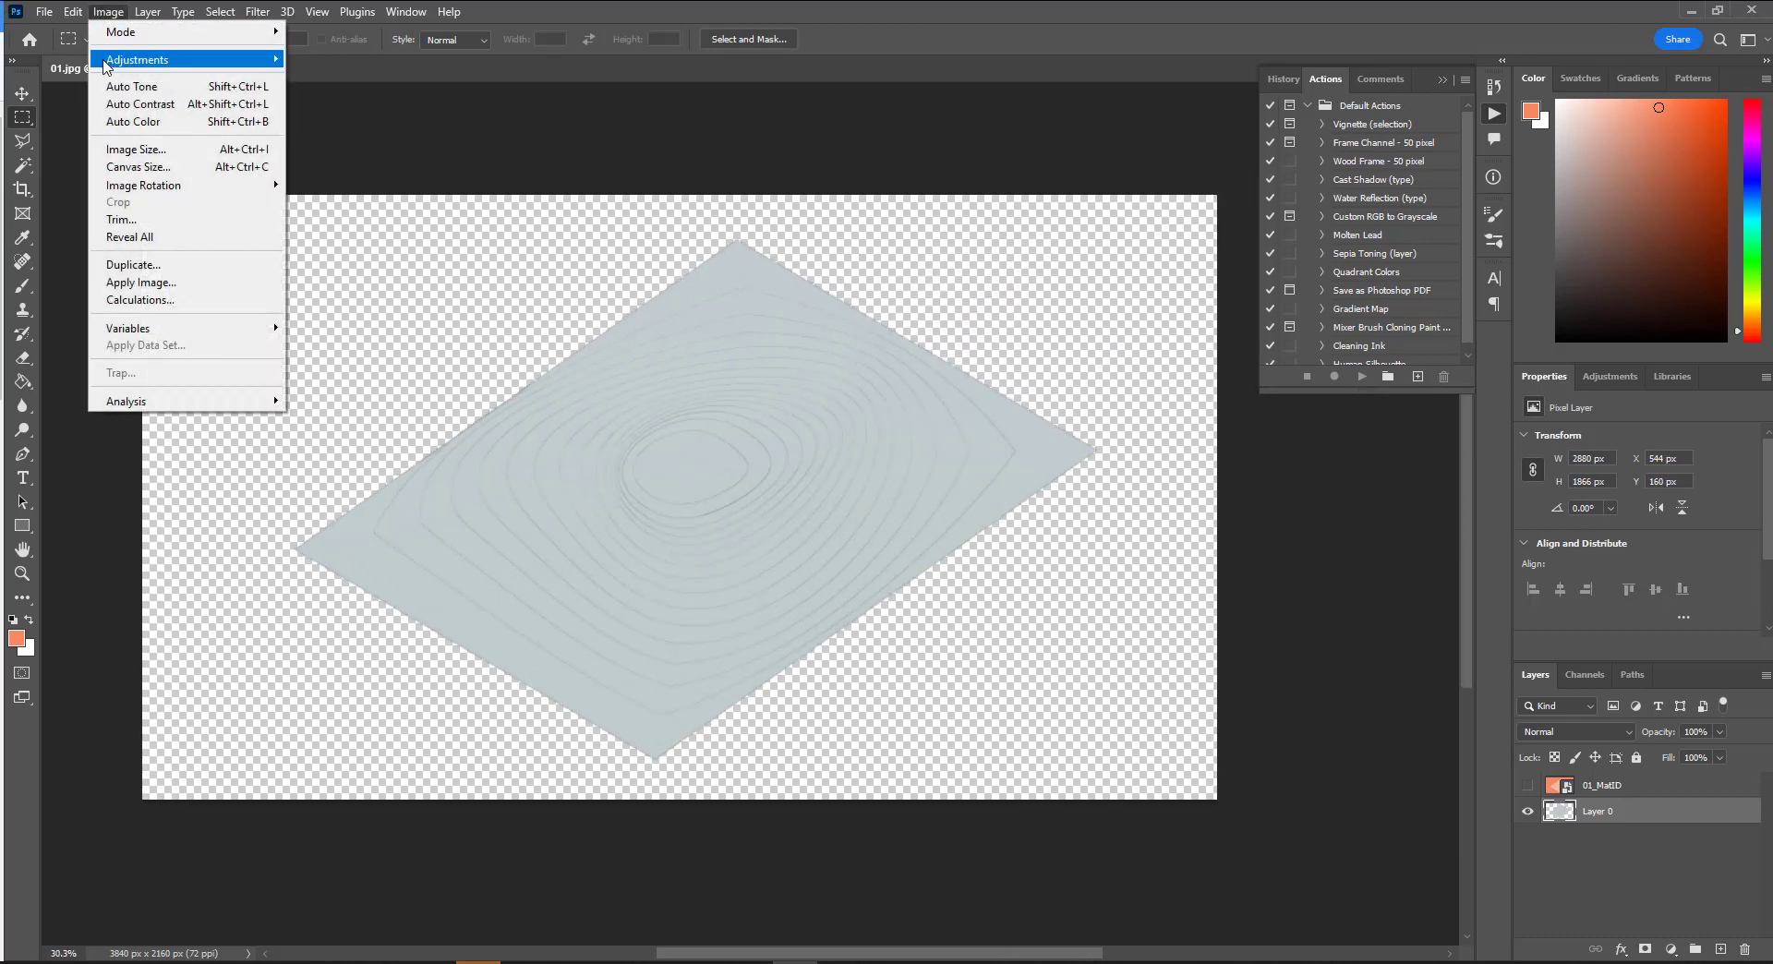
{"action": "mouse_move", "coordinate": [185, 59]}
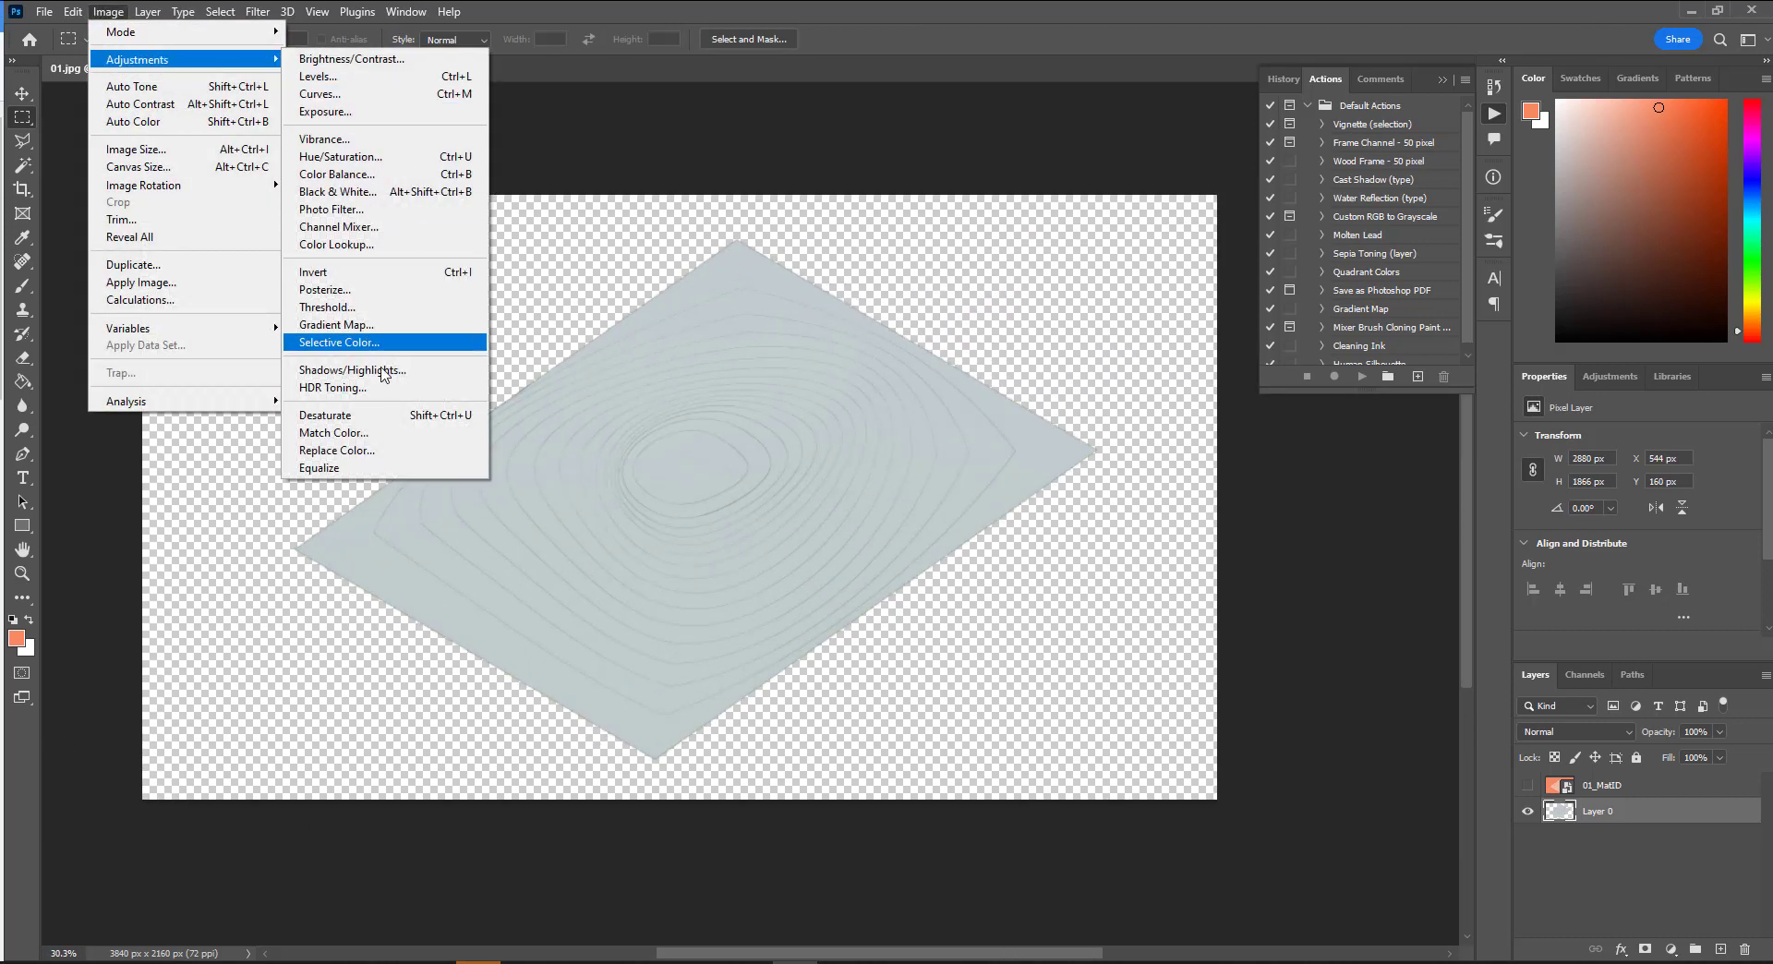
{"action": "left_click", "coordinate": [362, 289]}
{"action": "left_click", "coordinate": [724, 312]}
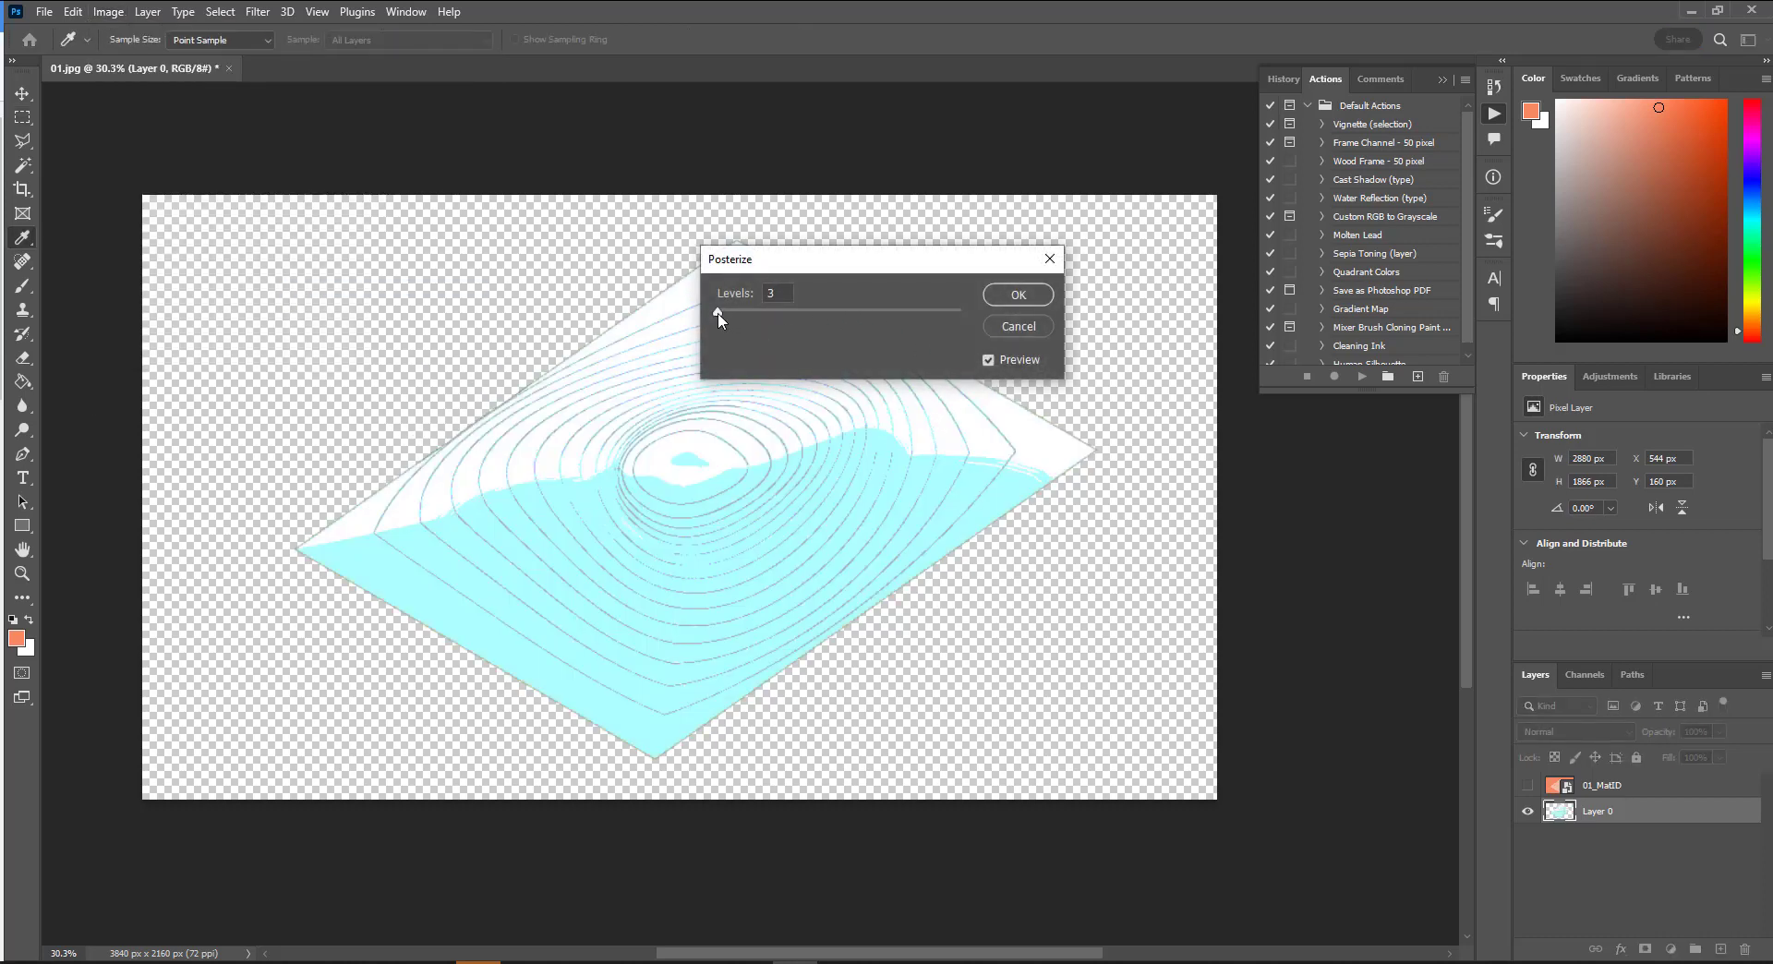
{"action": "left_click_drag", "start_coordinate": [725, 315], "coordinate": [727, 315]}
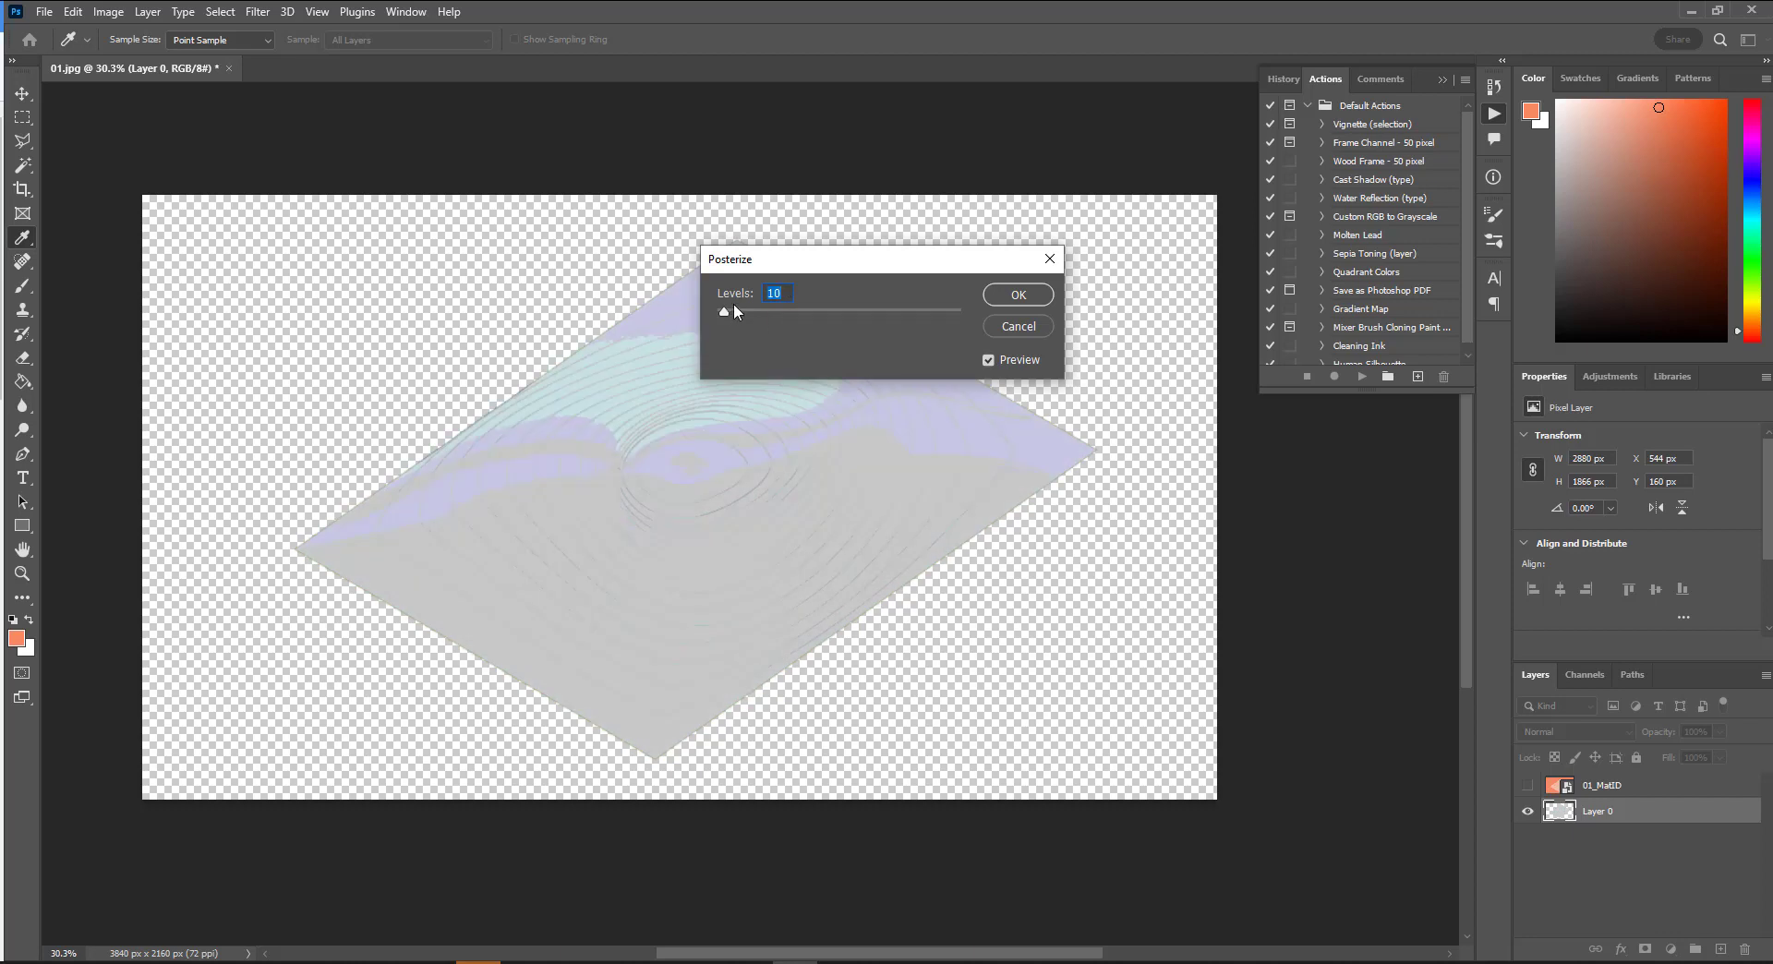
{"action": "left_click_drag", "start_coordinate": [722, 313], "coordinate": [721, 314]}
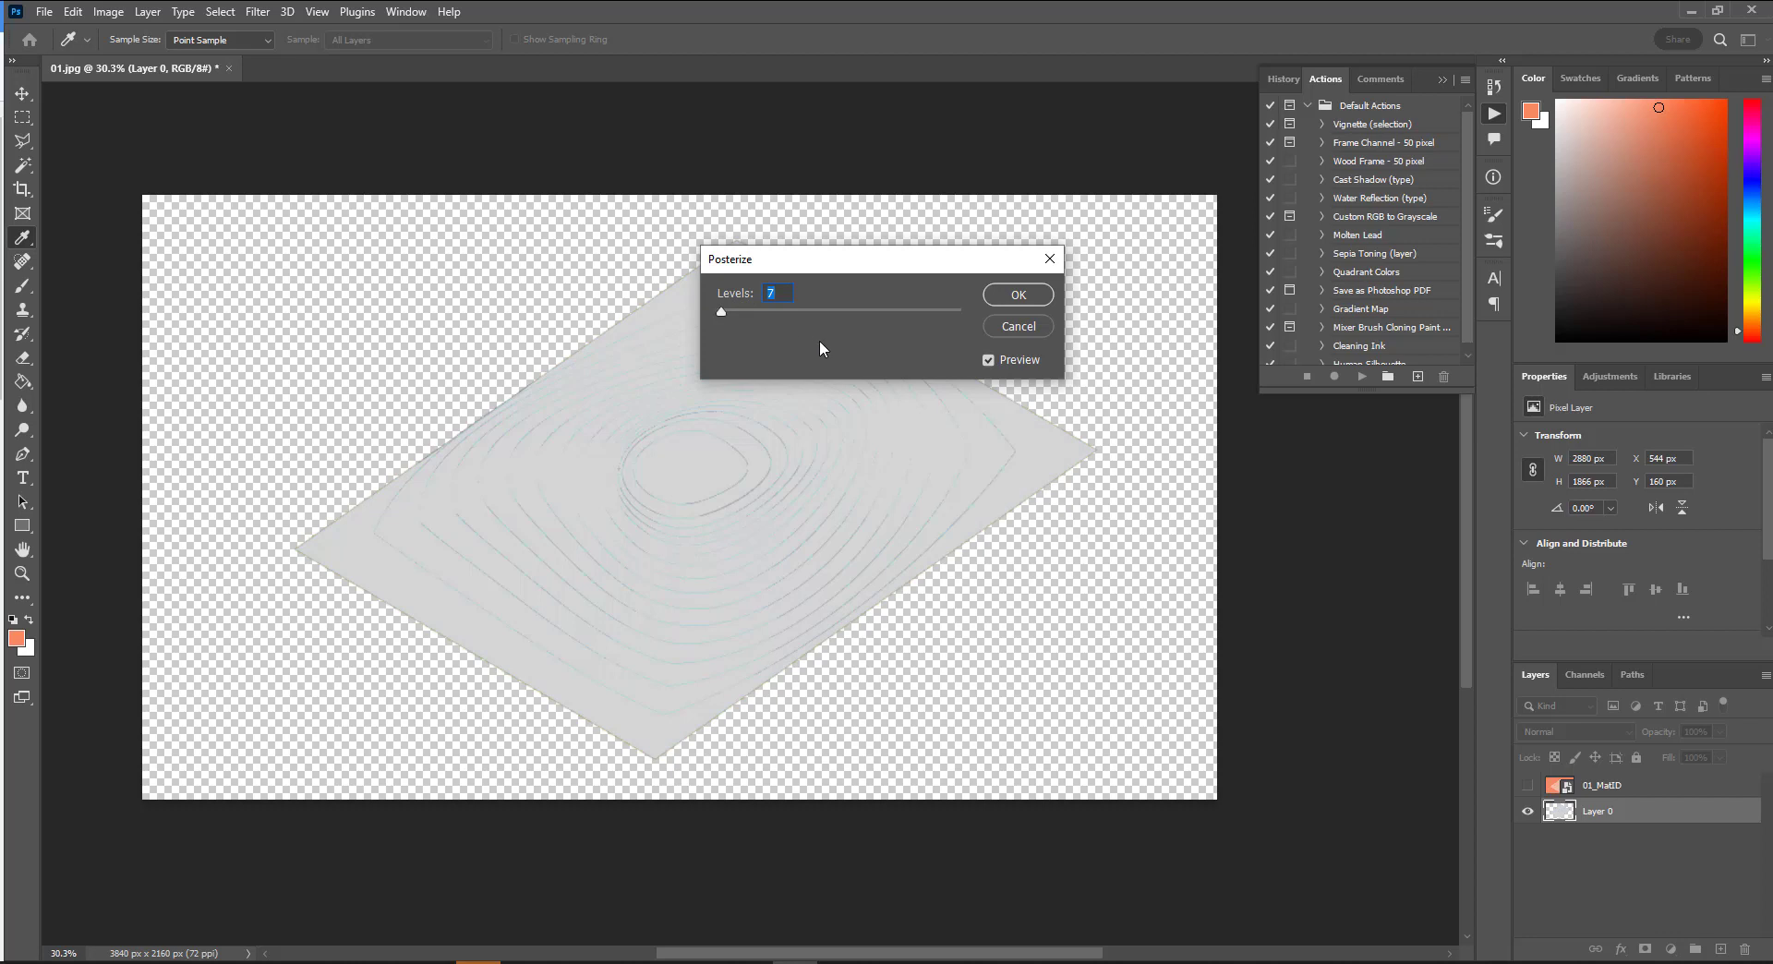
{"action": "type", "text": "6"}
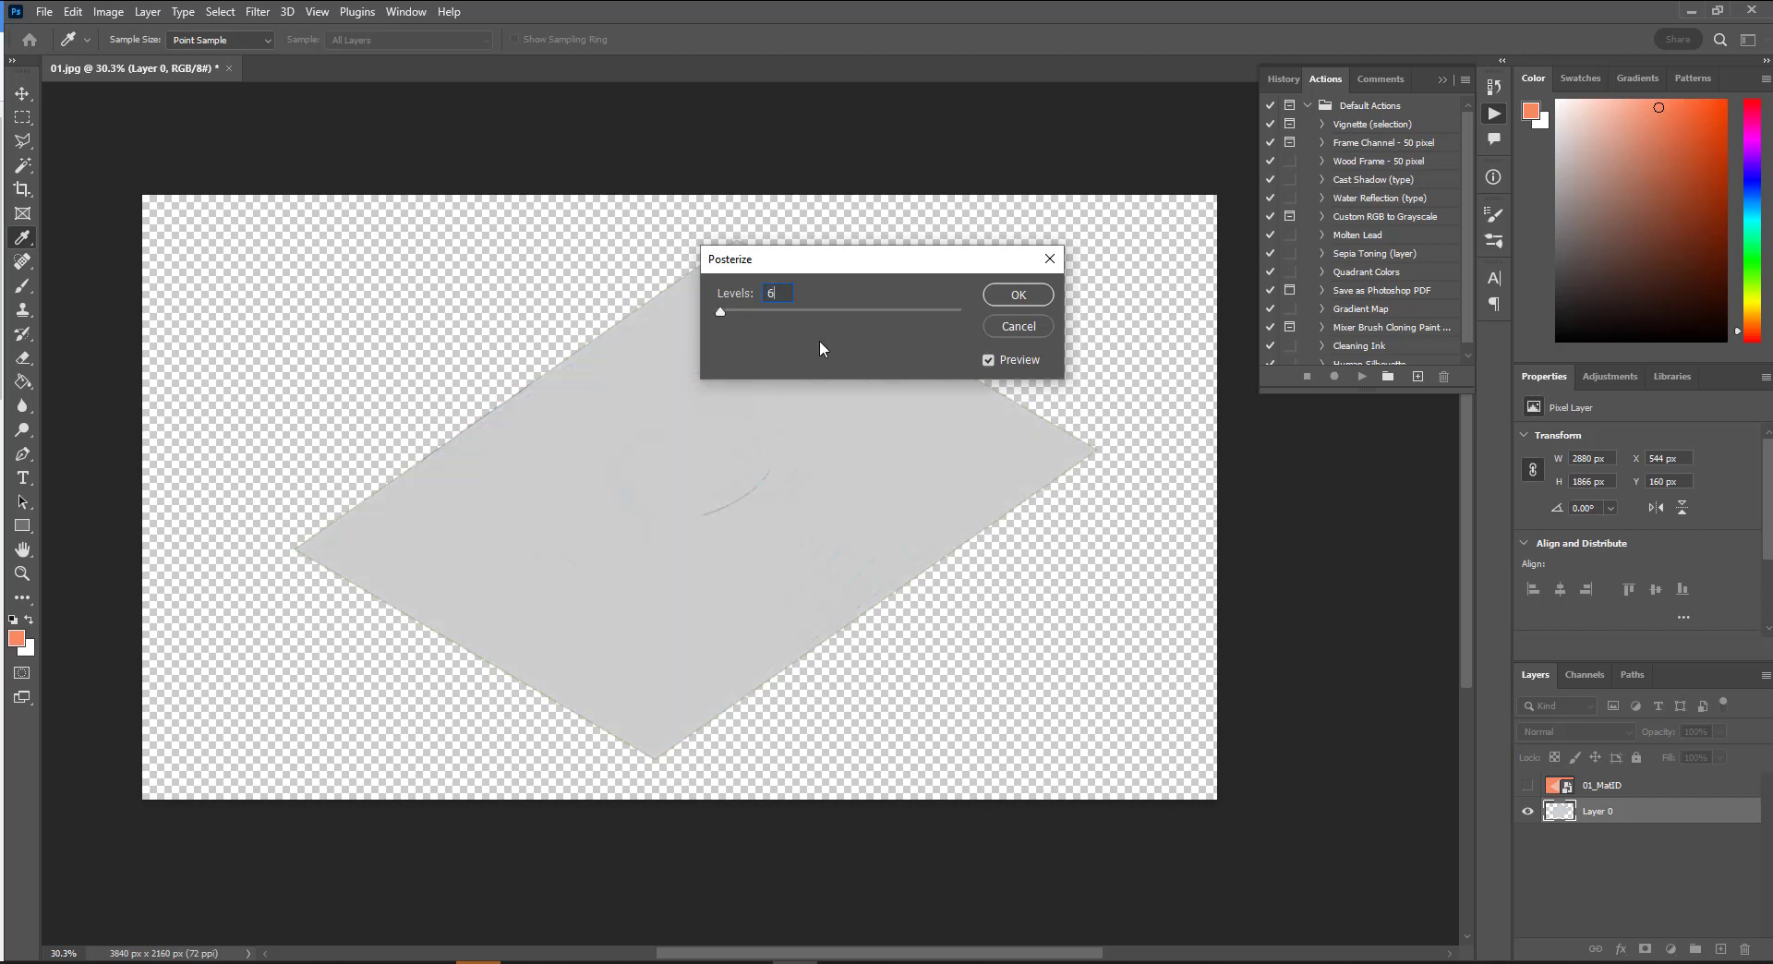
{"action": "type", "text": "4"}
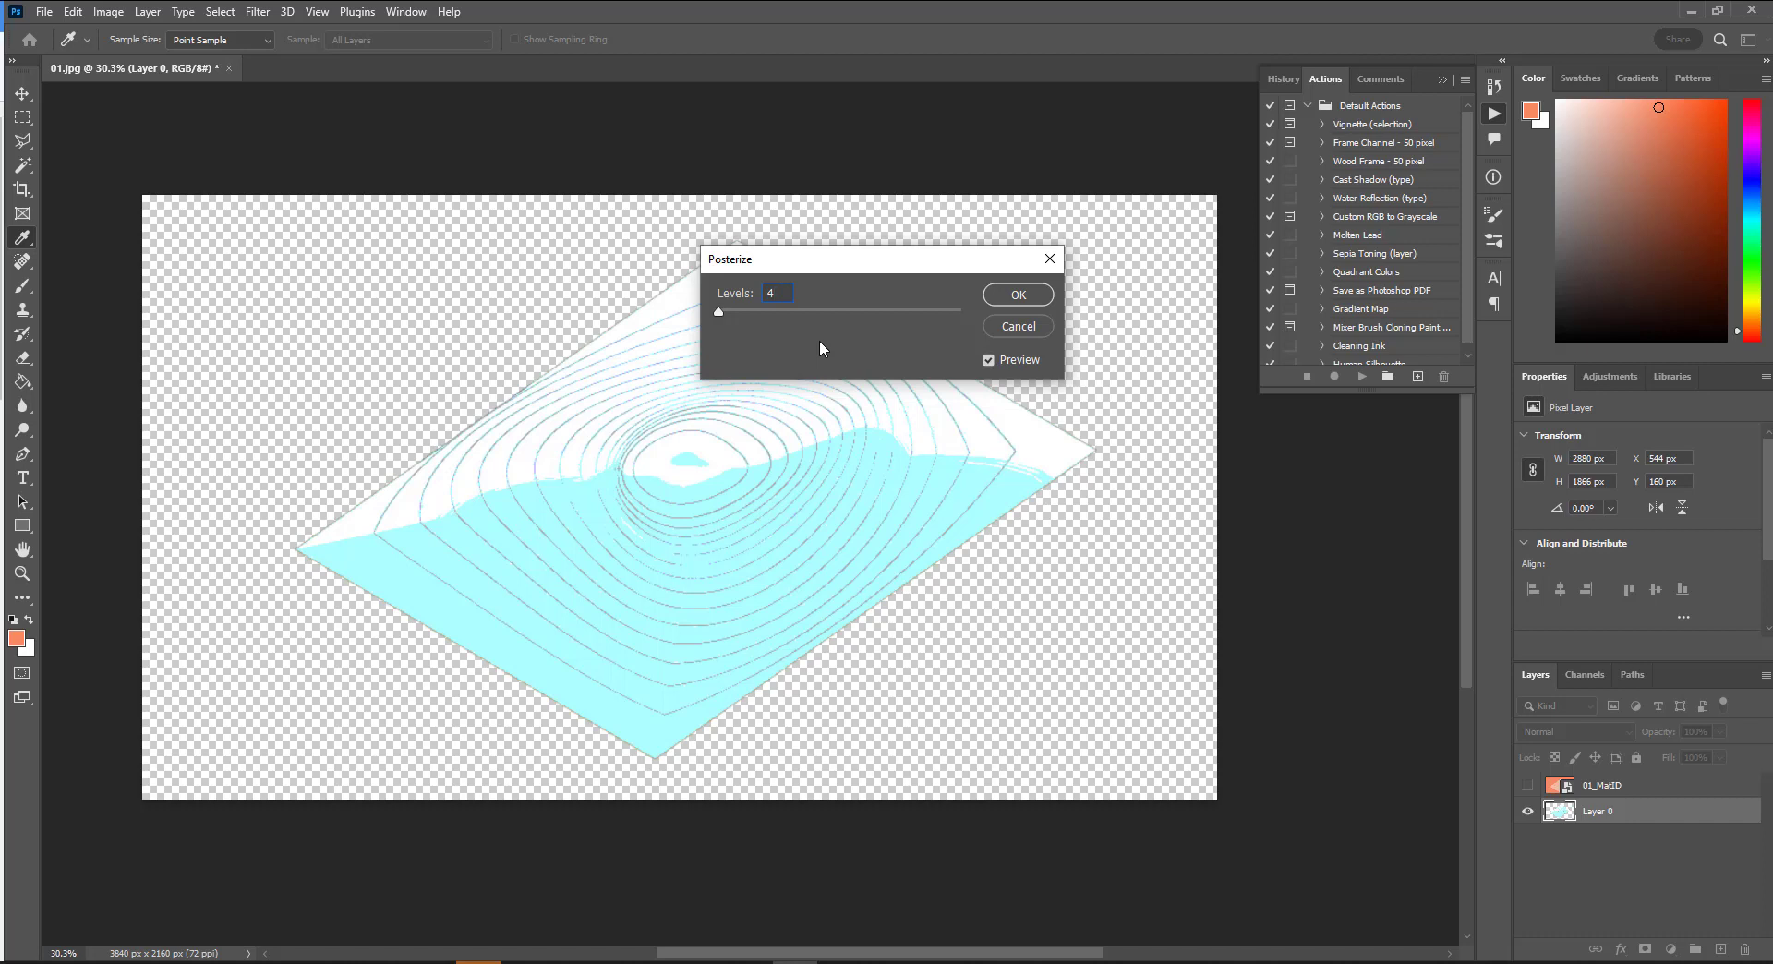
{"action": "left_click", "coordinate": [997, 294]}
{"action": "key", "text": "m"}
{"action": "scroll", "coordinate": [844, 499], "scroll_direction": "up", "scroll_amount": 10, "text": "alt"}
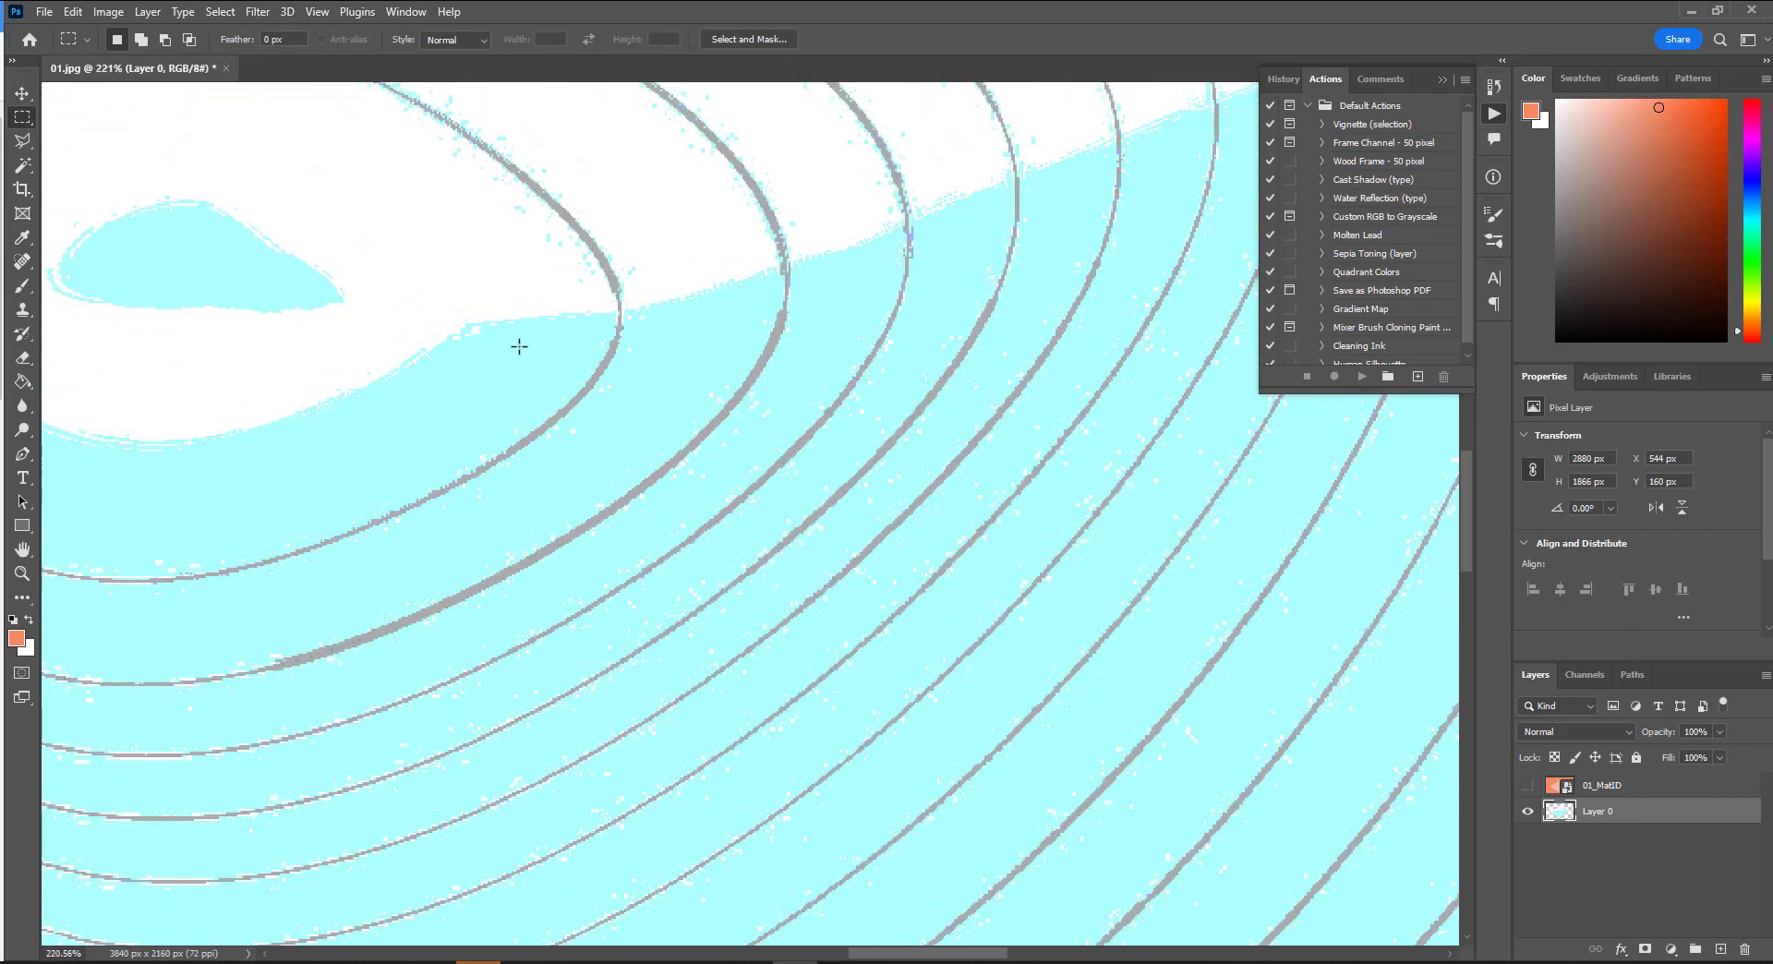
{"action": "scroll", "coordinate": [747, 489], "scroll_direction": "down", "scroll_amount": 8, "text": "alt"}
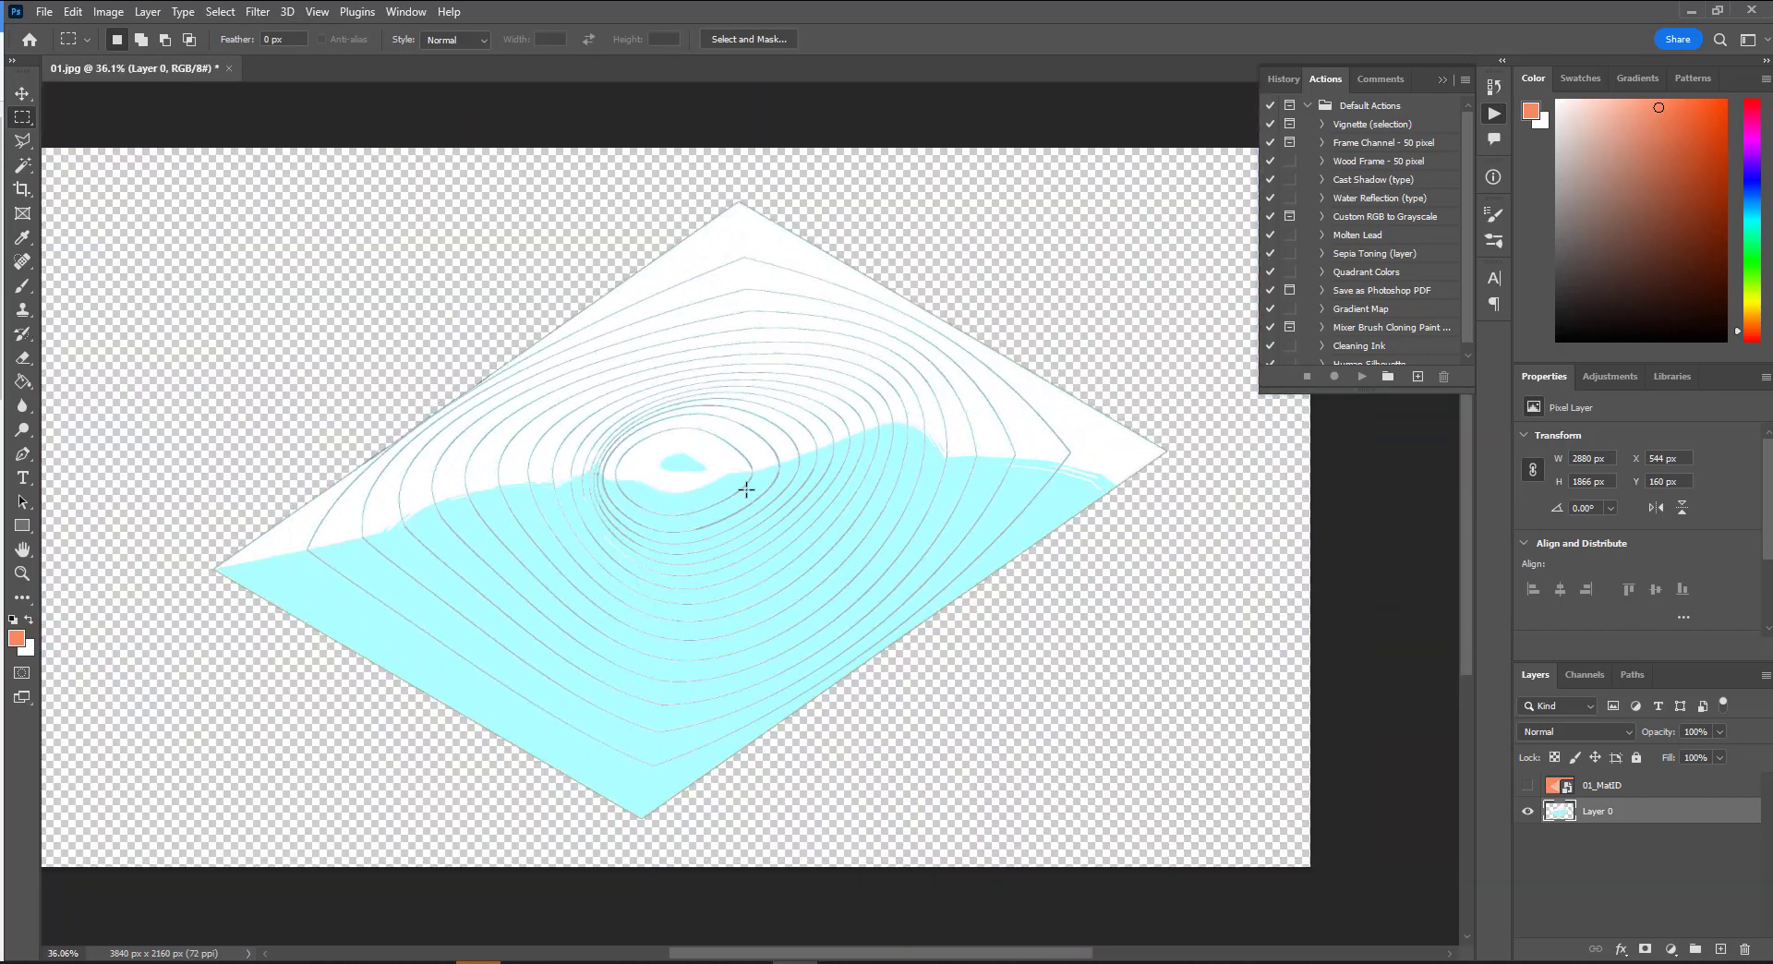
Step: Save a copy of the image in PNG format as 01 copy.png in the Stylized Render 2023 folder
{"action": "key", "text": "ctrl+alt+s"}
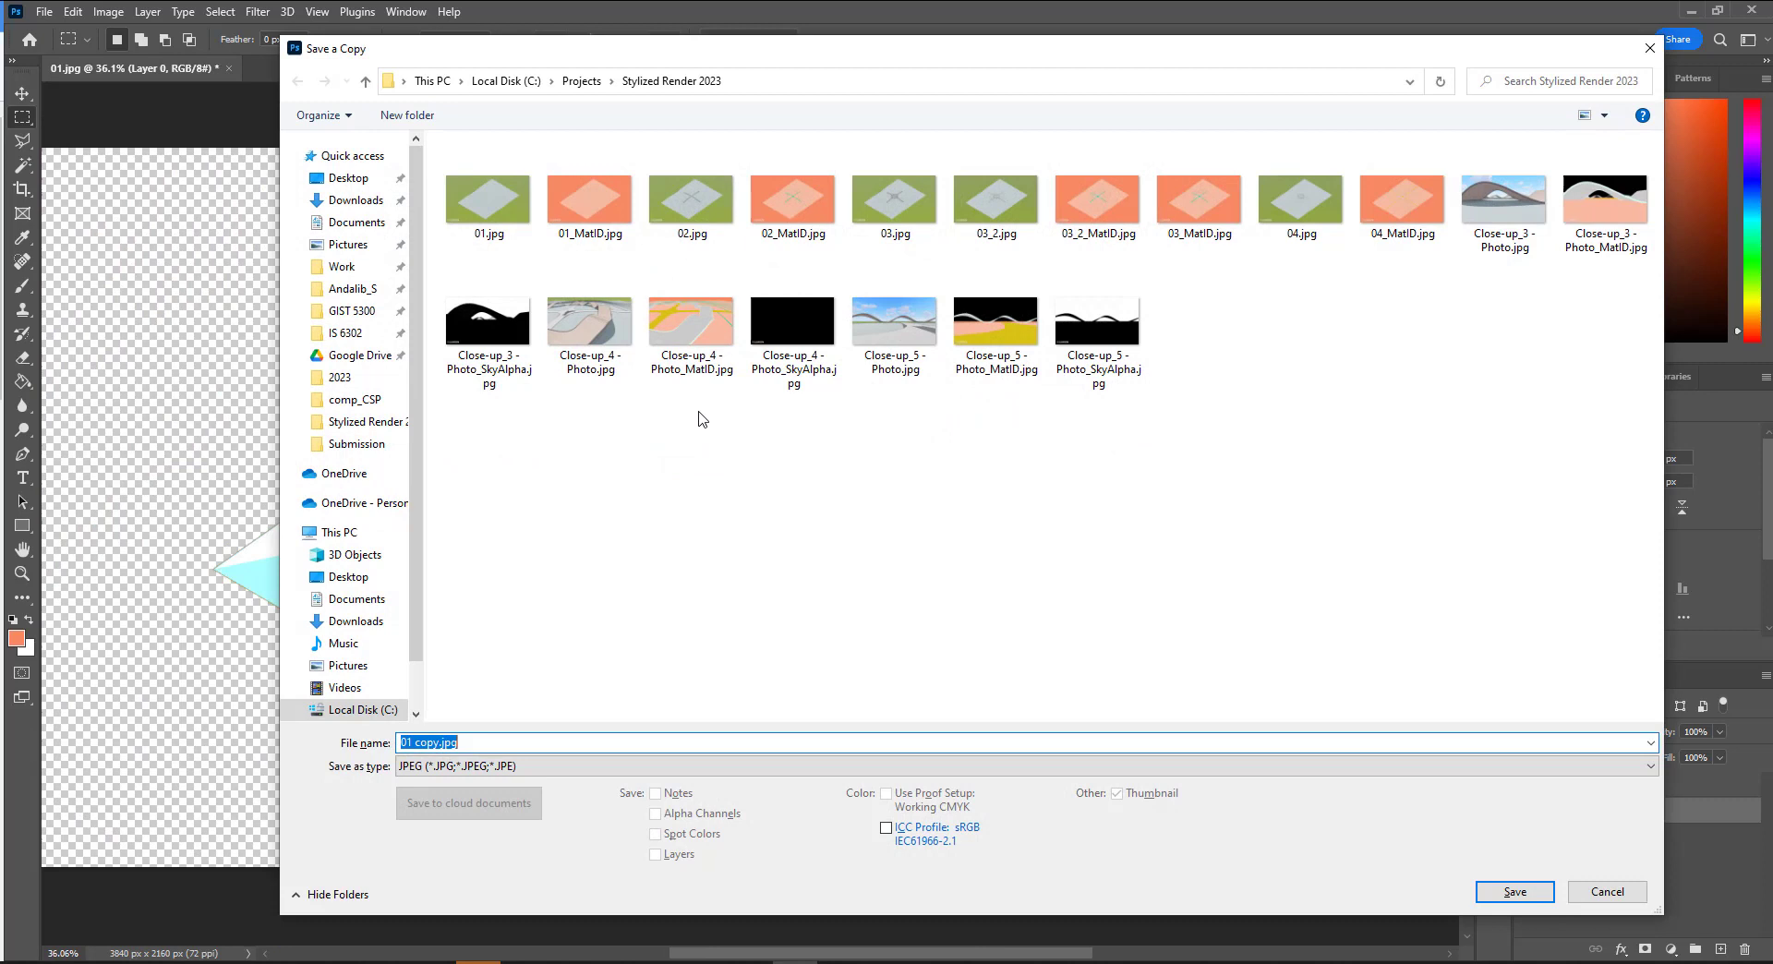
{"action": "left_click", "coordinate": [494, 766]}
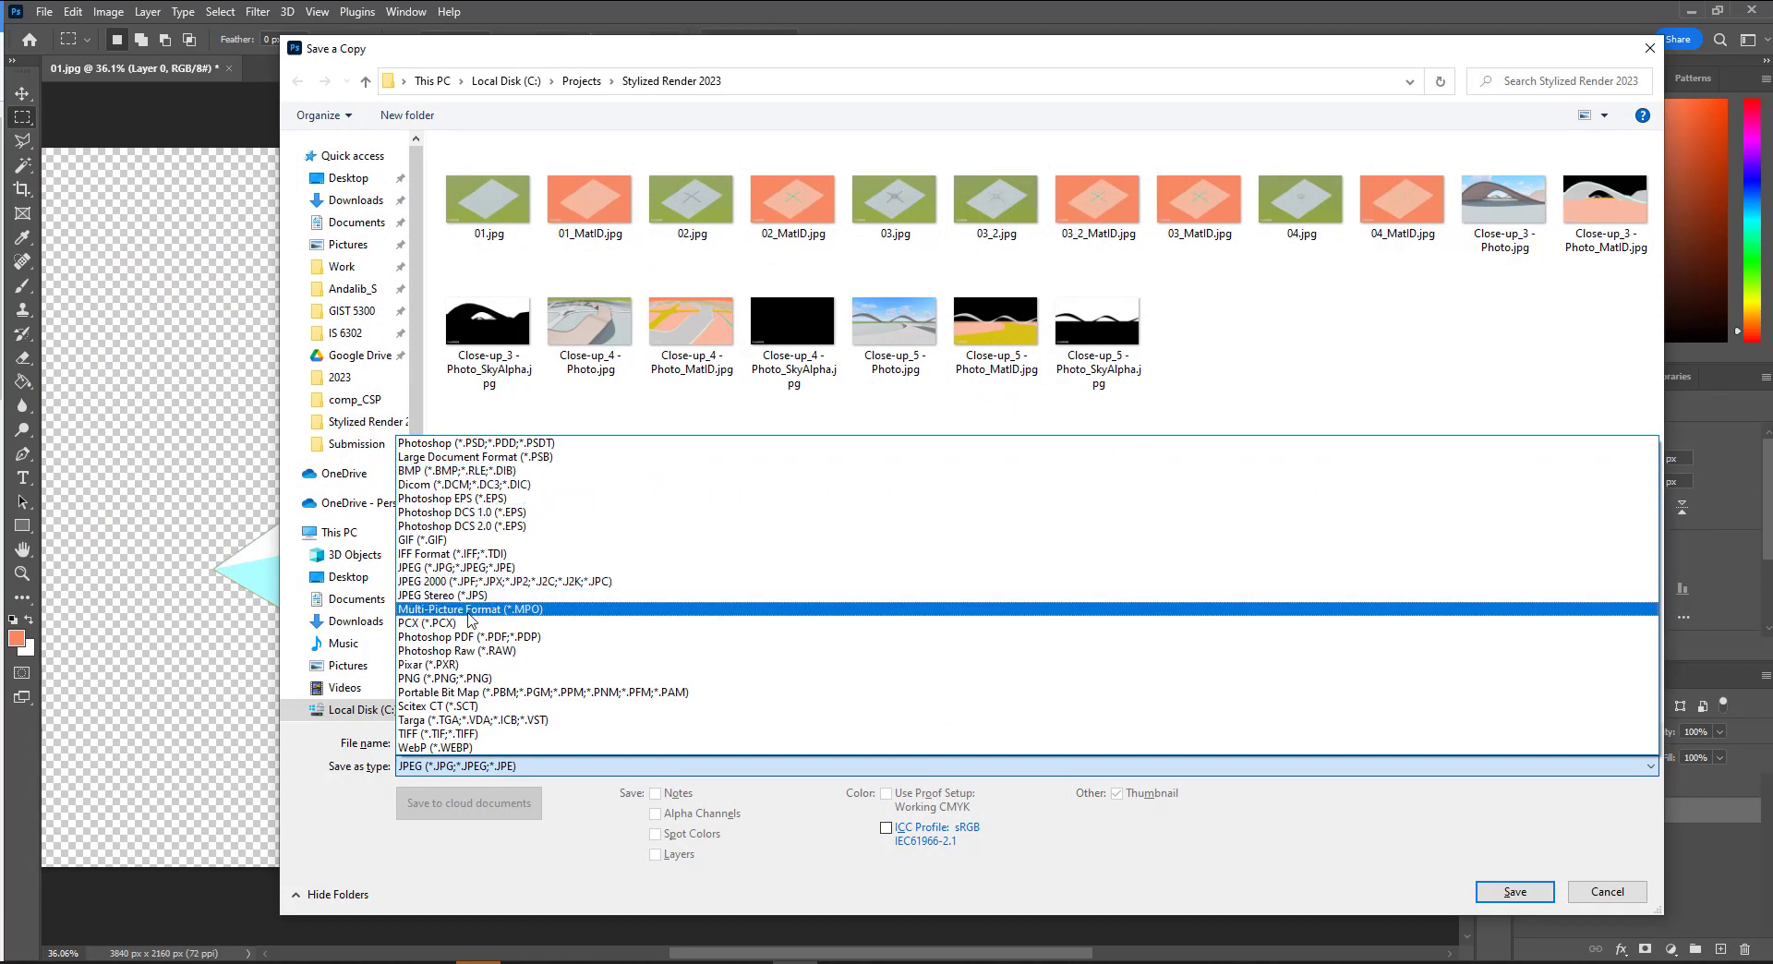
{"action": "left_click", "coordinate": [459, 679]}
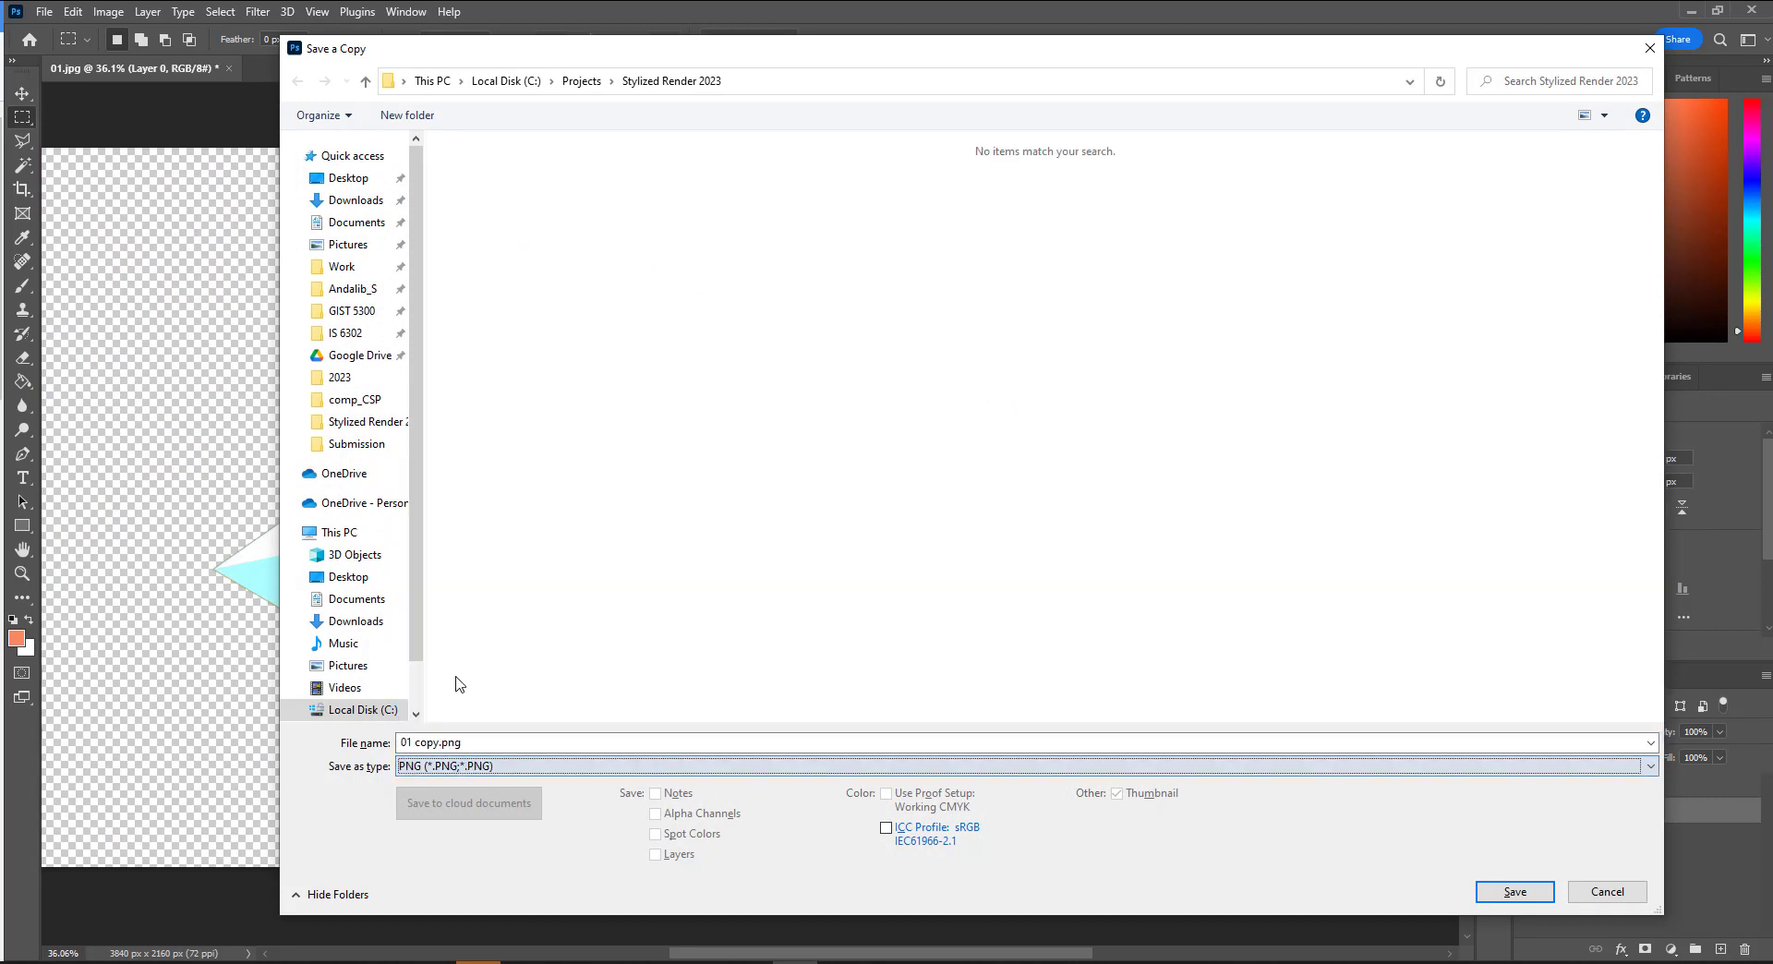
{"action": "left_click", "coordinate": [1509, 894]}
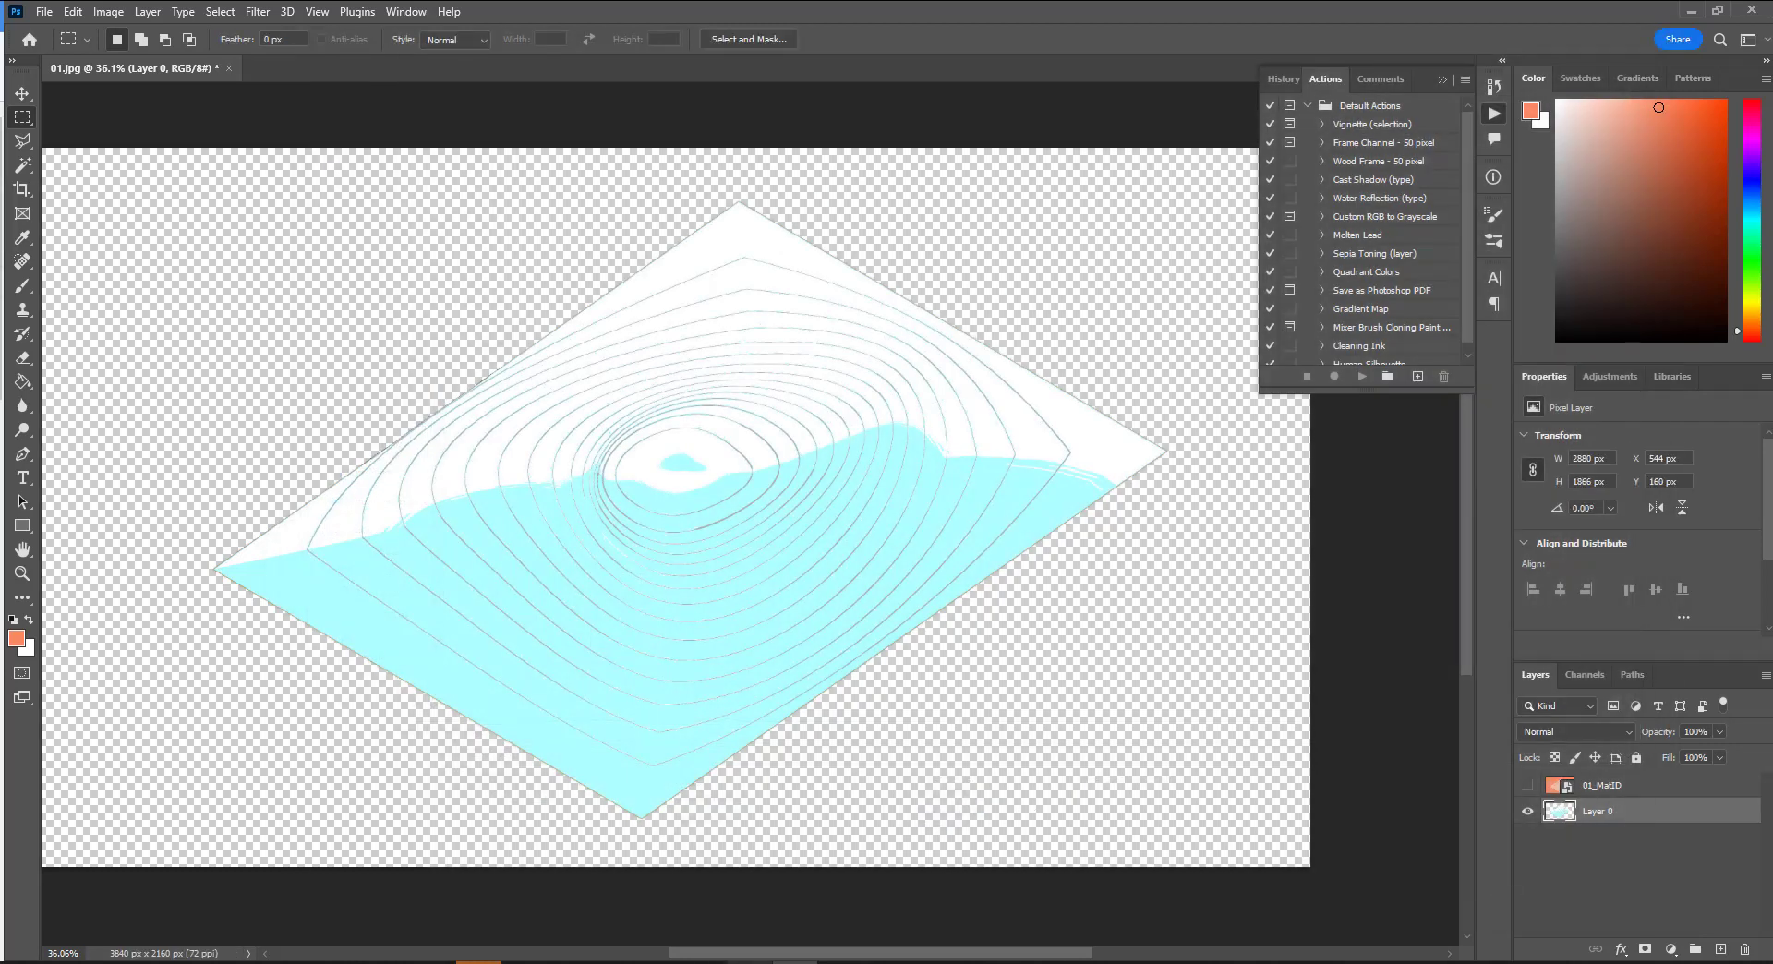
Step: Switch to File Explorer and open 02.jpg from the Stylized Render 2023 folder in Photoshop
{"action": "key", "text": "alt+Tab"}
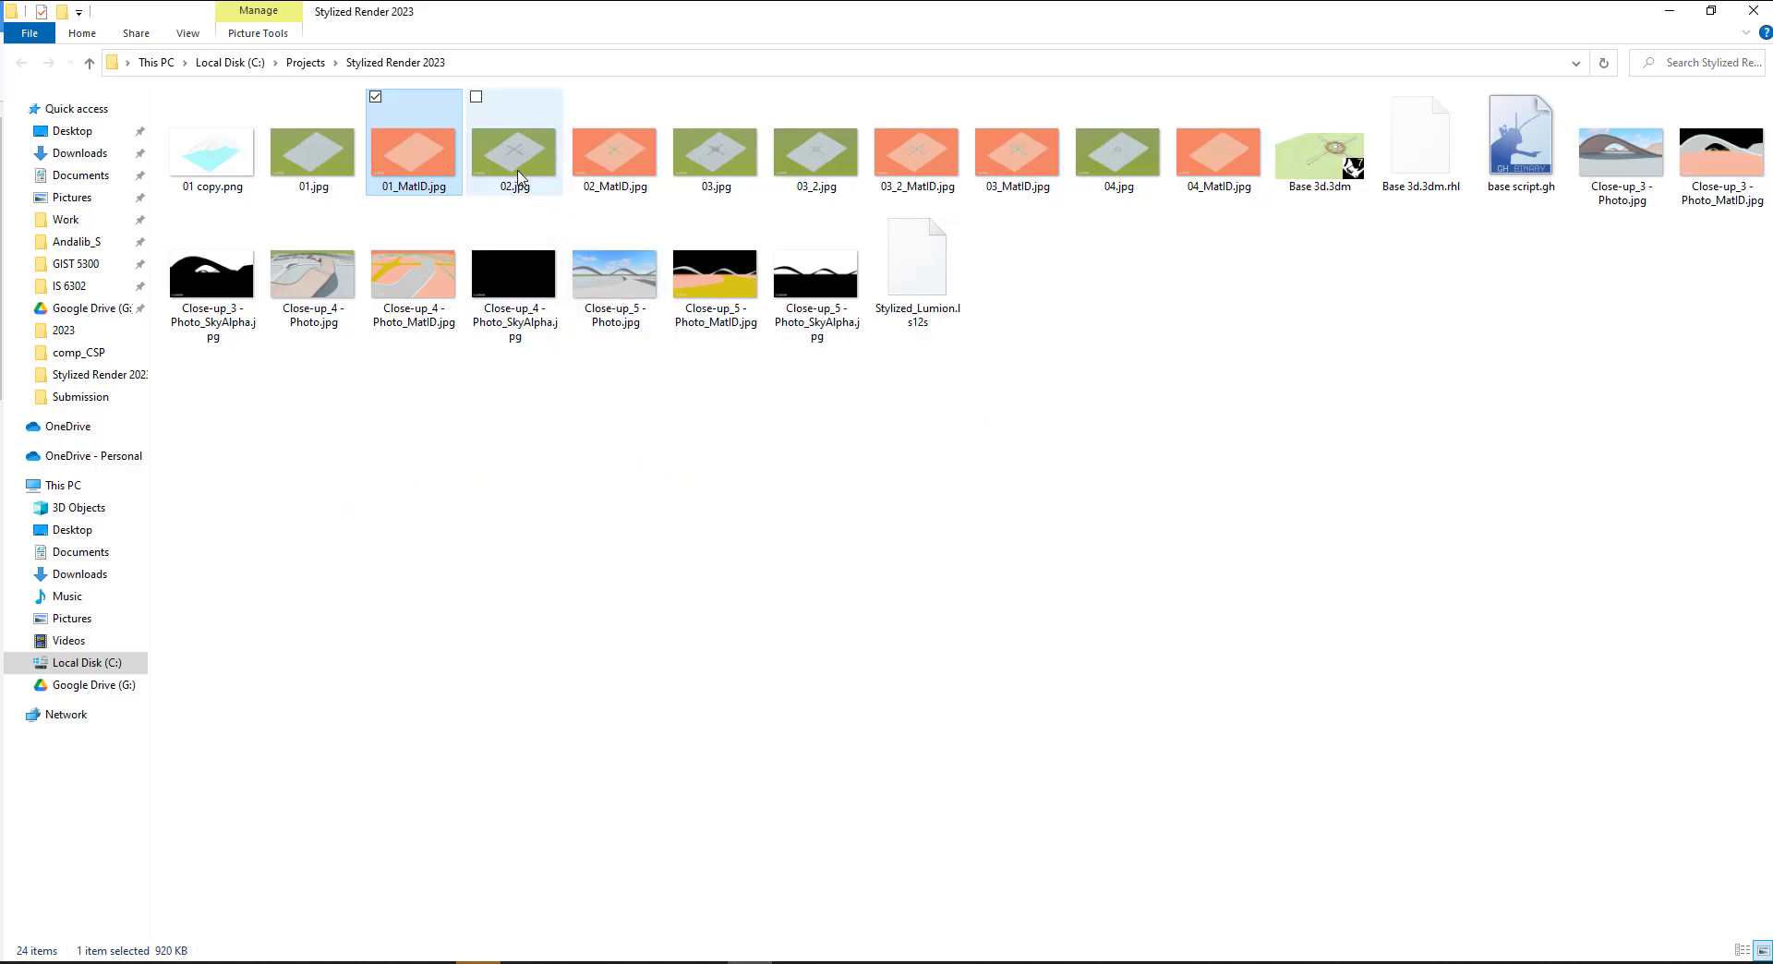
{"action": "left_click_drag", "start_coordinate": [513, 153], "coordinate": [1021, 19]}
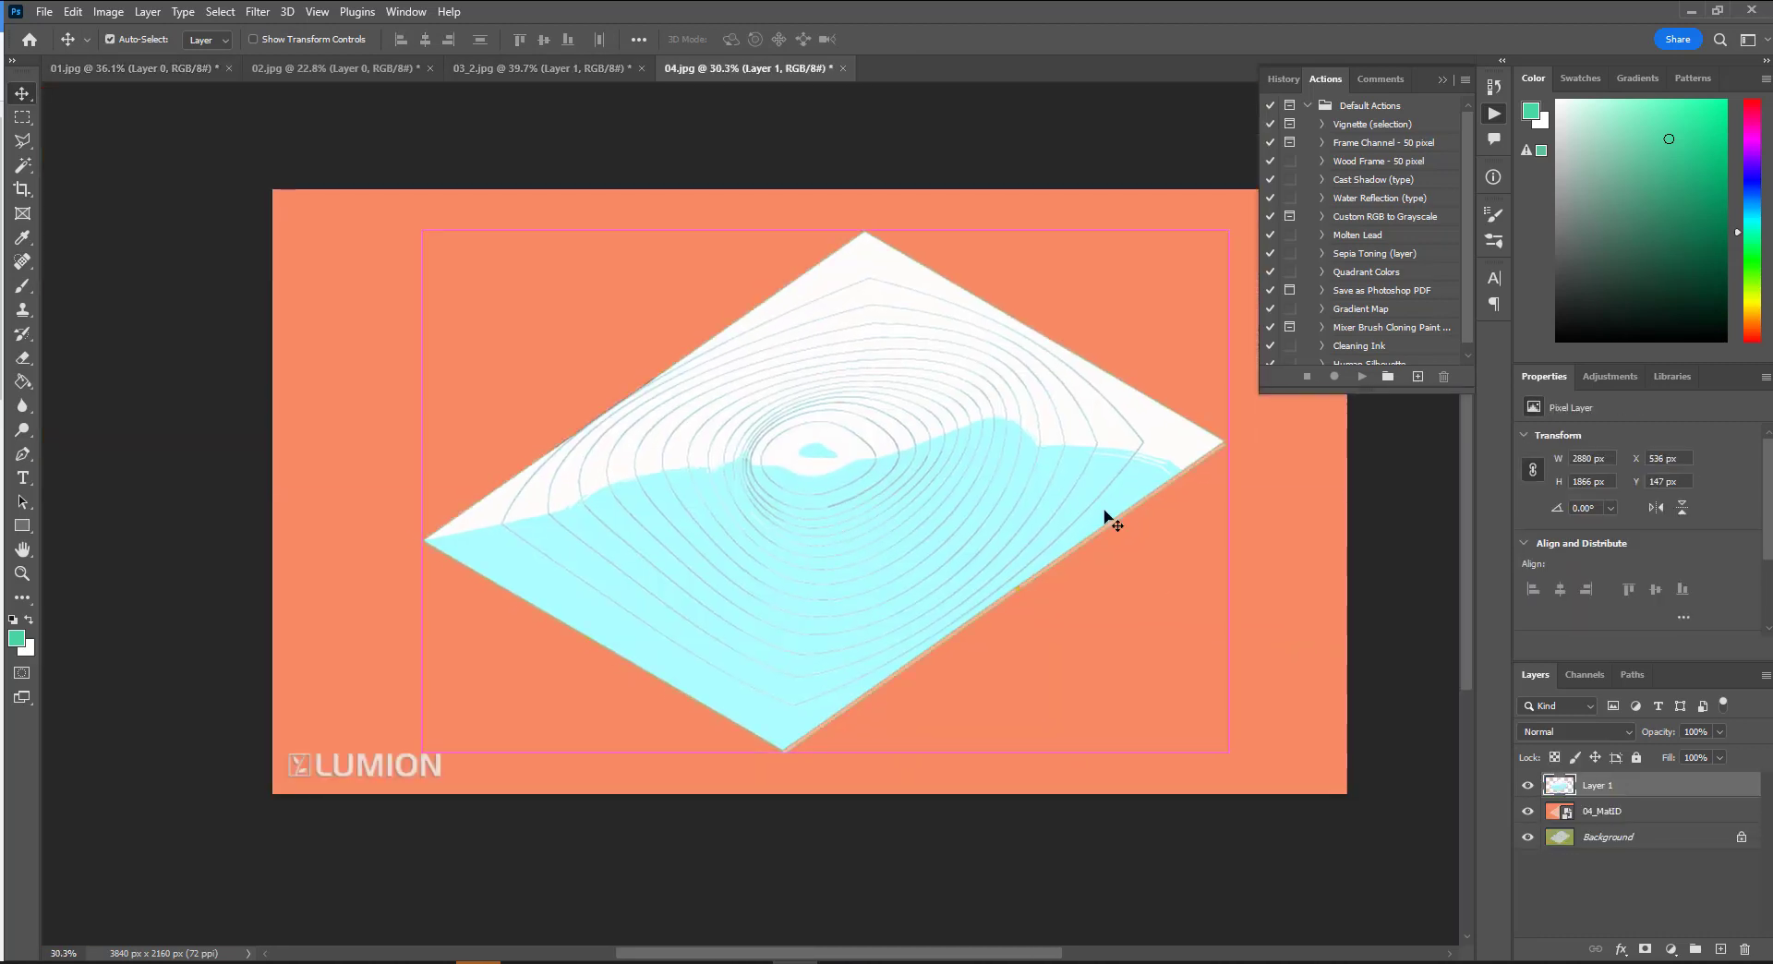
Step: Paint white over the stray black pixels at the central path crossing on Layer 2 of 04.jpg
{"action": "left_click", "coordinate": [980, 399]}
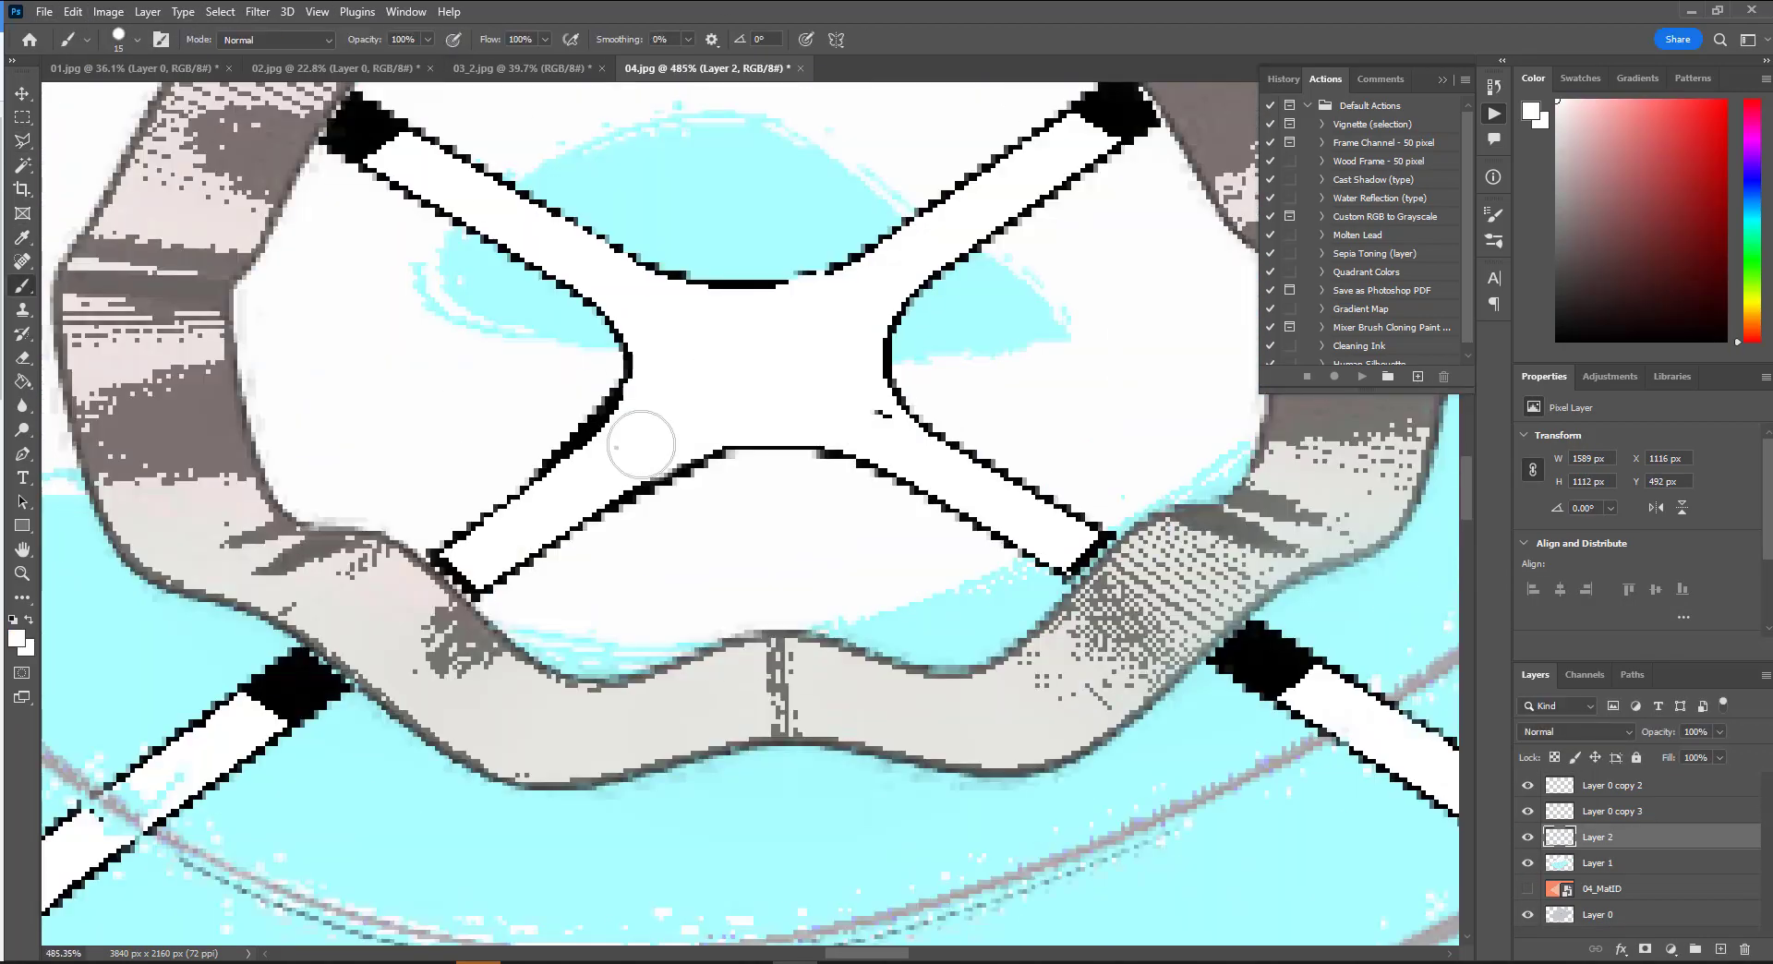
{"action": "left_click_drag", "start_coordinate": [641, 444], "coordinate": [832, 370]}
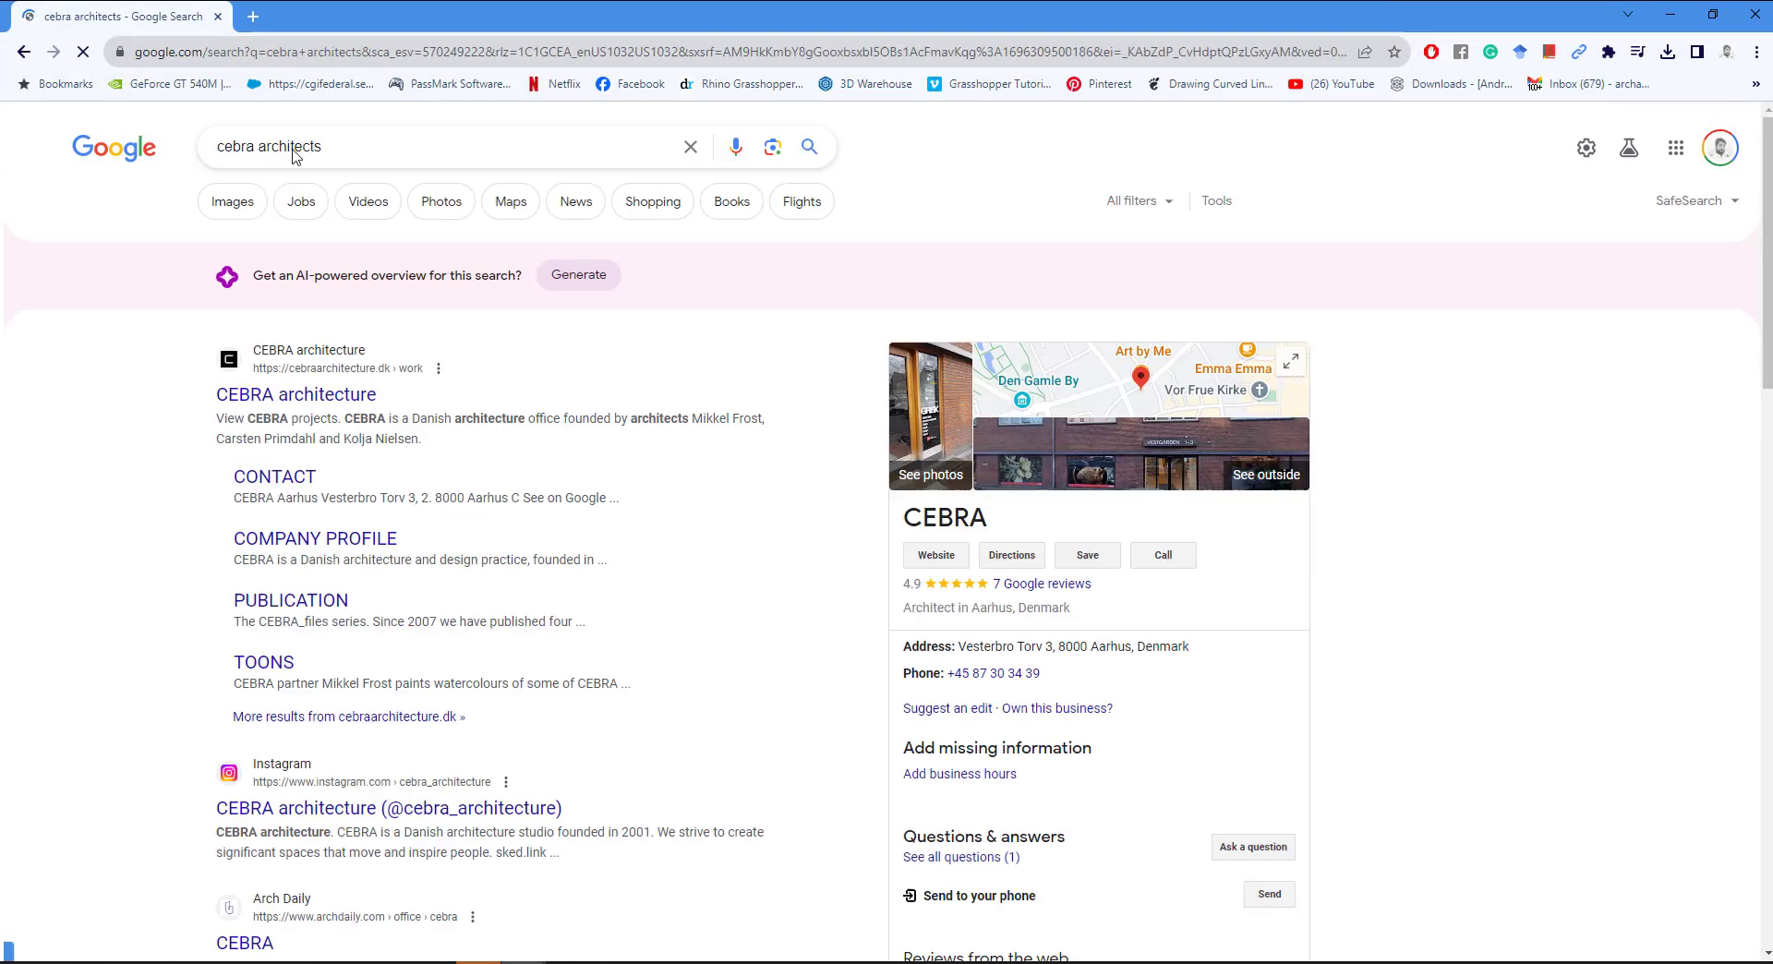
Step: Browse Google image results for cebra architects in the browser, previewing the GELLERUP street, blue waterfront, green courtyard and looped-building sketches as style references
{"action": "left_click", "coordinate": [233, 201]}
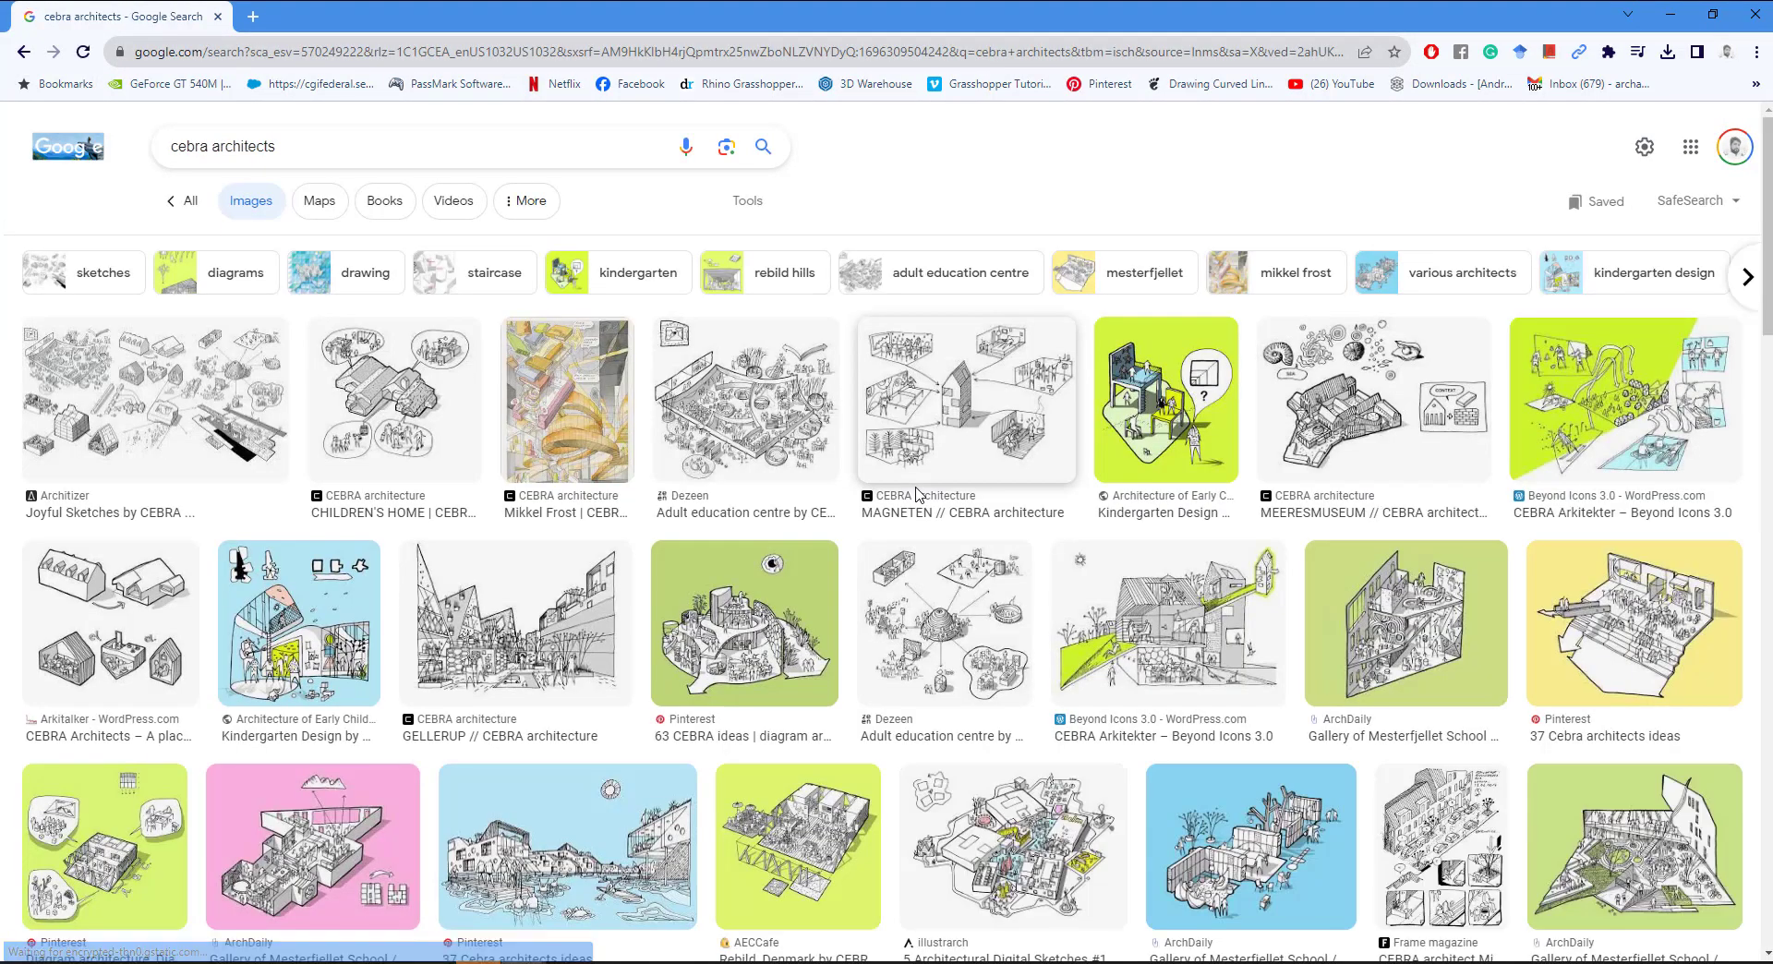
{"action": "scroll", "coordinate": [919, 496], "scroll_direction": "down", "scroll_amount": 1}
{"action": "scroll", "coordinate": [917, 496], "scroll_direction": "down", "scroll_amount": 1}
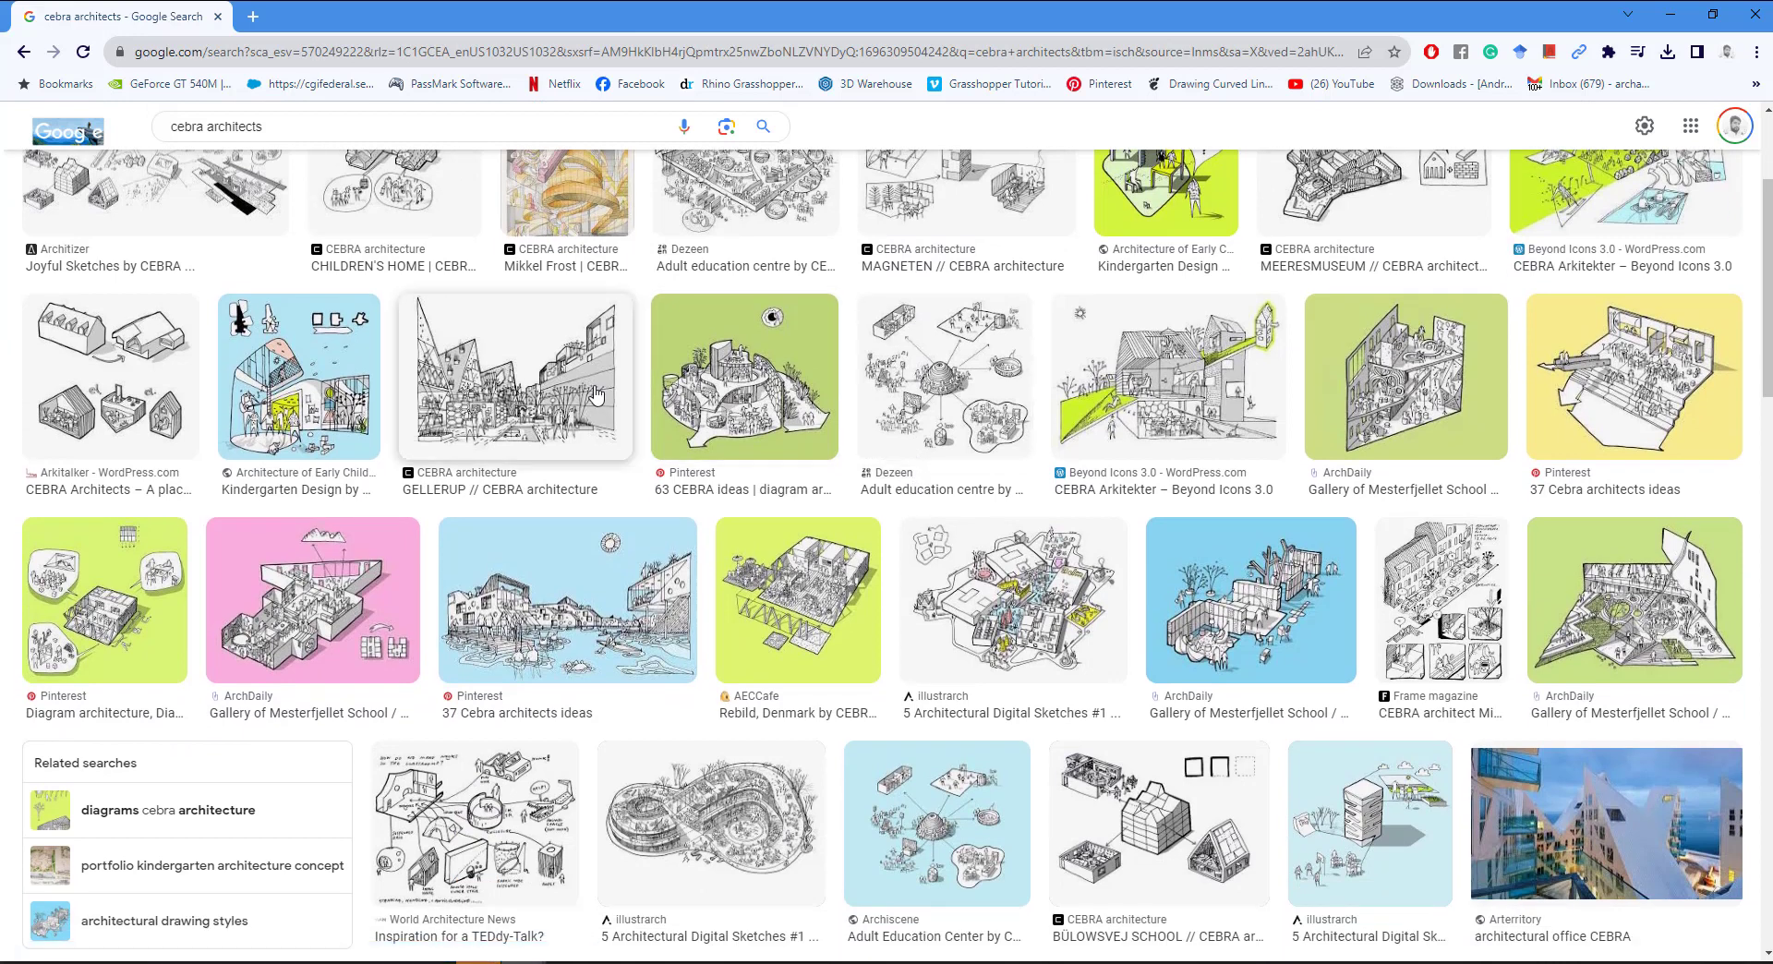
{"action": "left_click", "coordinate": [453, 416]}
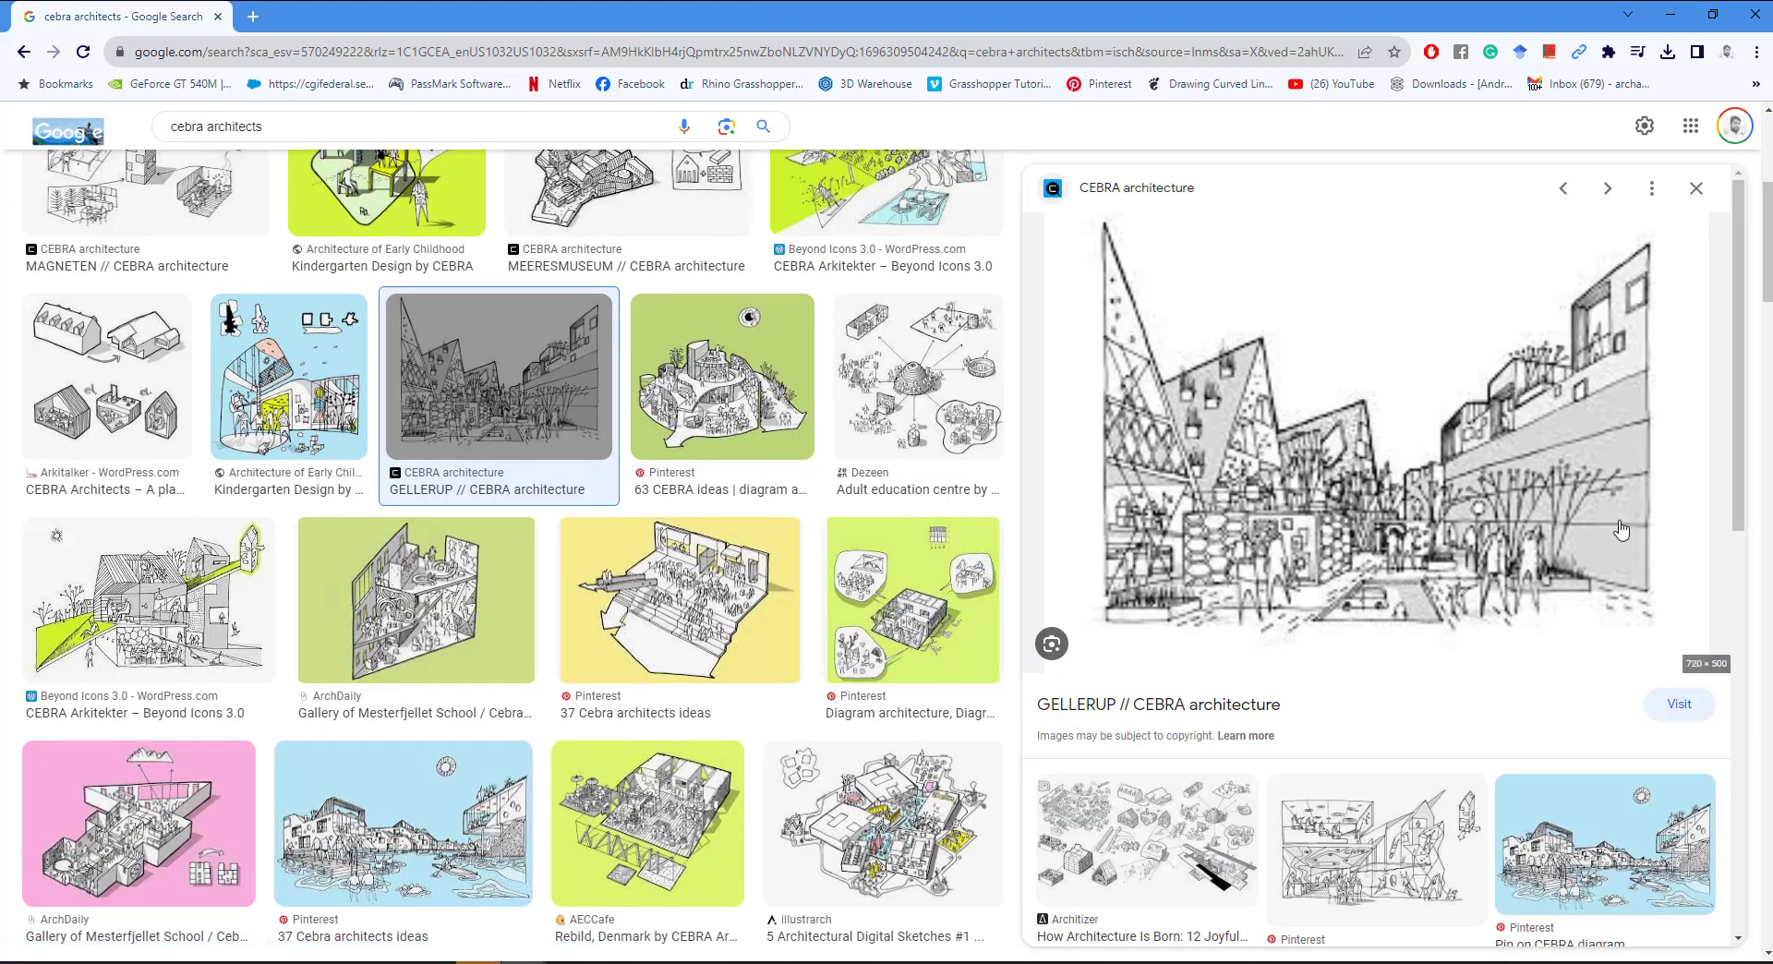
{"action": "left_click", "coordinate": [1588, 874]}
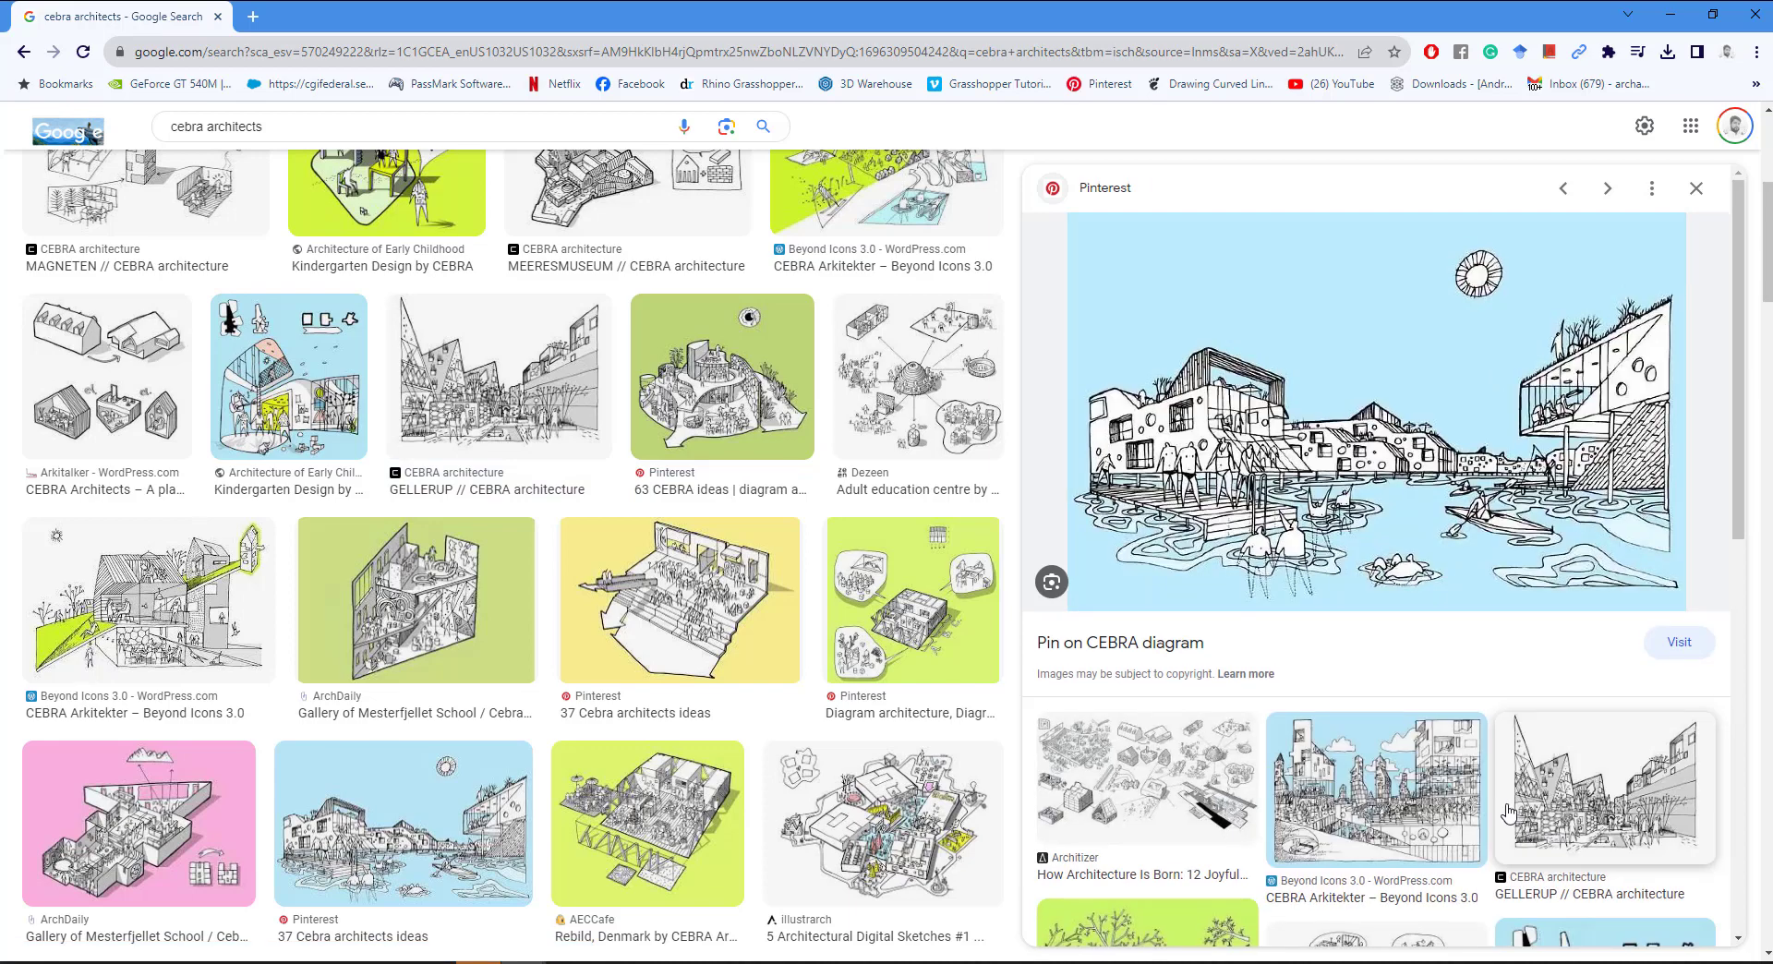
{"action": "scroll", "coordinate": [783, 755], "scroll_direction": "down", "scroll_amount": 5}
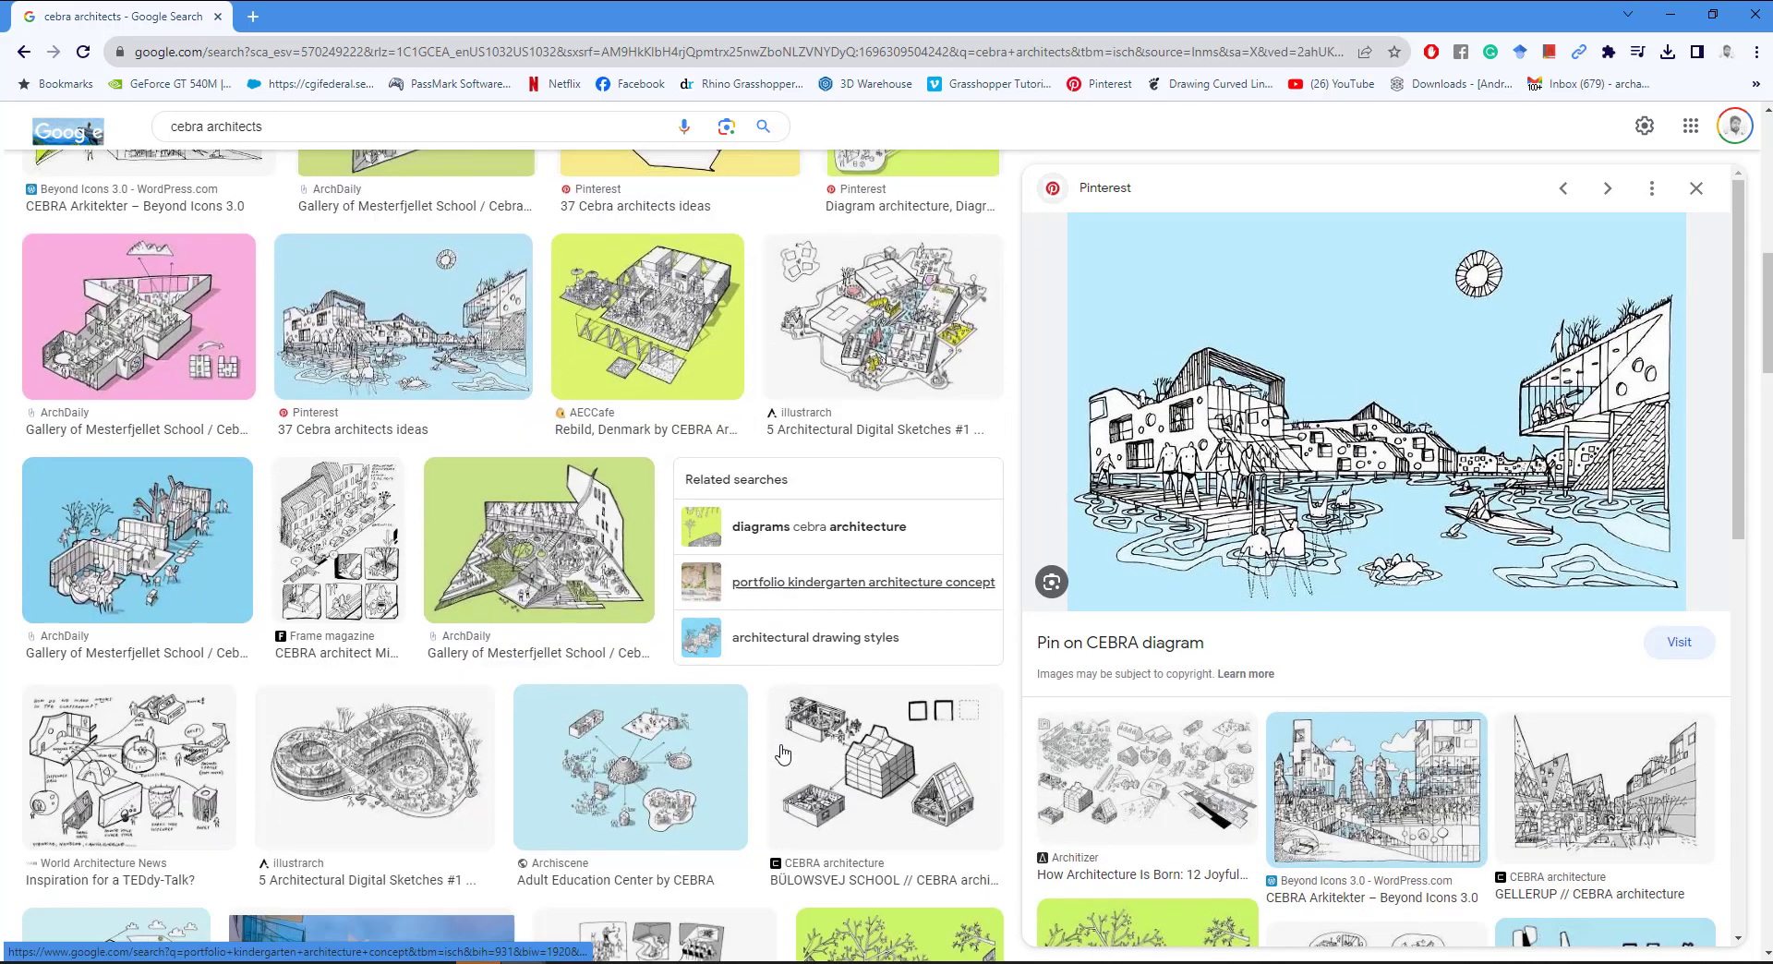
{"action": "scroll", "coordinate": [783, 755], "scroll_direction": "down", "scroll_amount": 2}
{"action": "scroll", "coordinate": [802, 646], "scroll_direction": "down", "scroll_amount": 3}
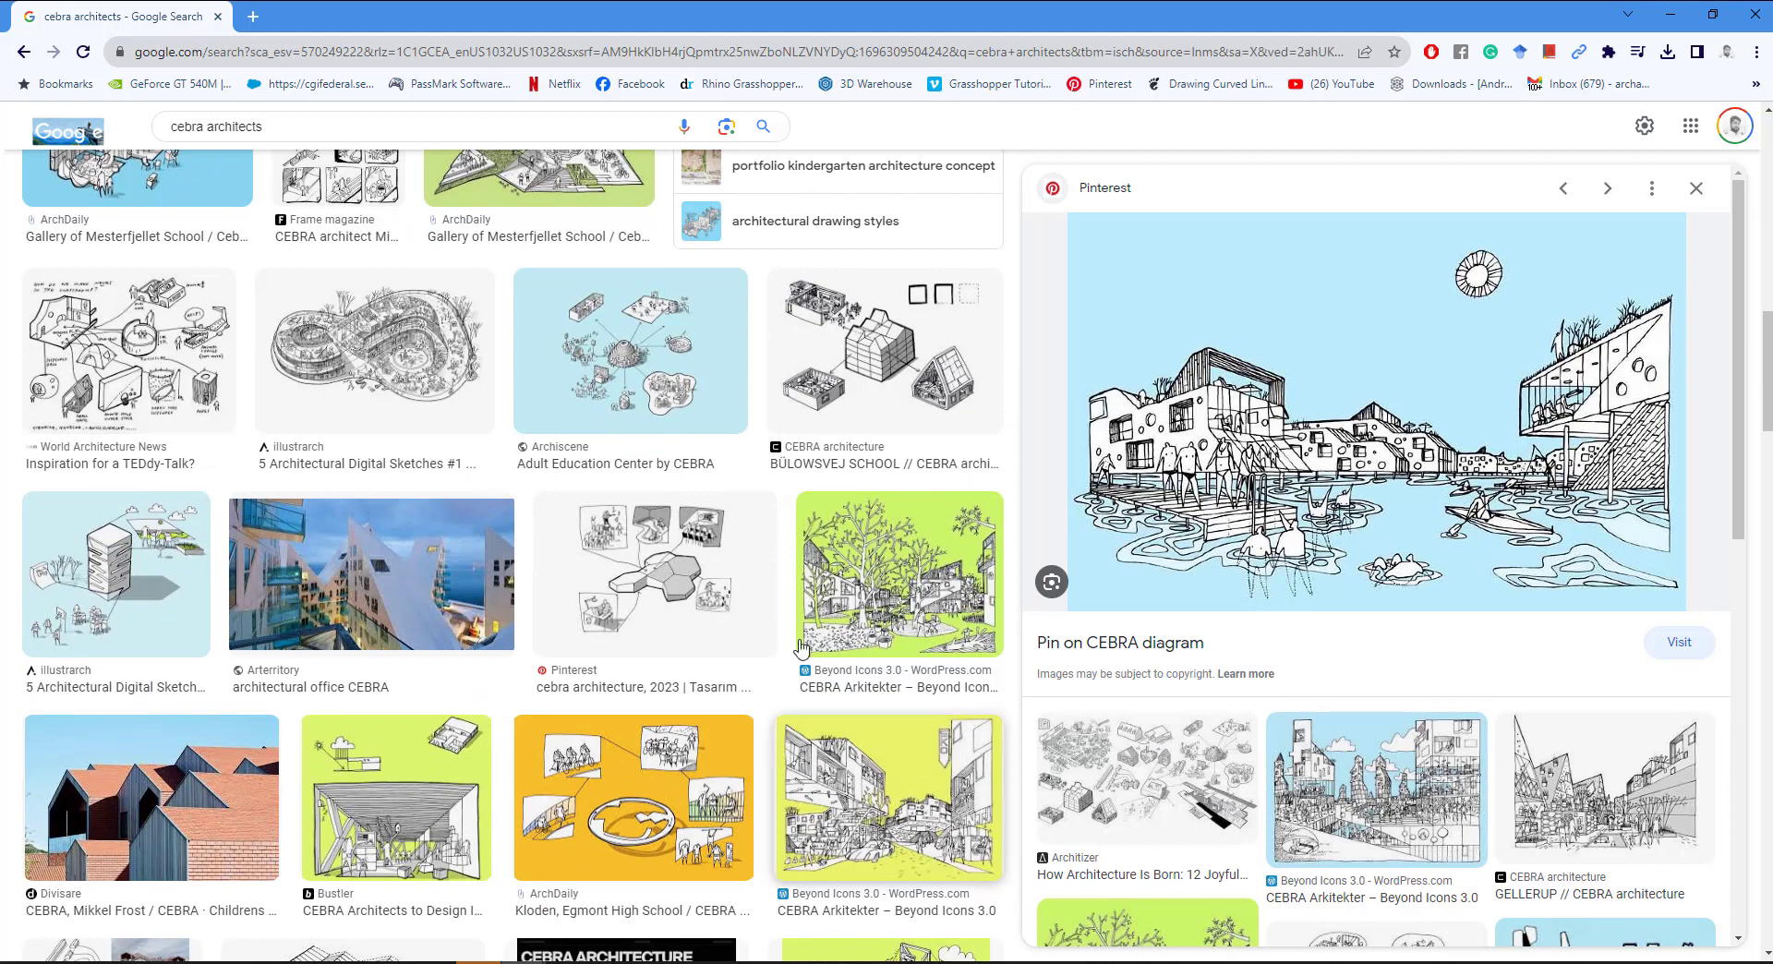
{"action": "left_click", "coordinate": [906, 601]}
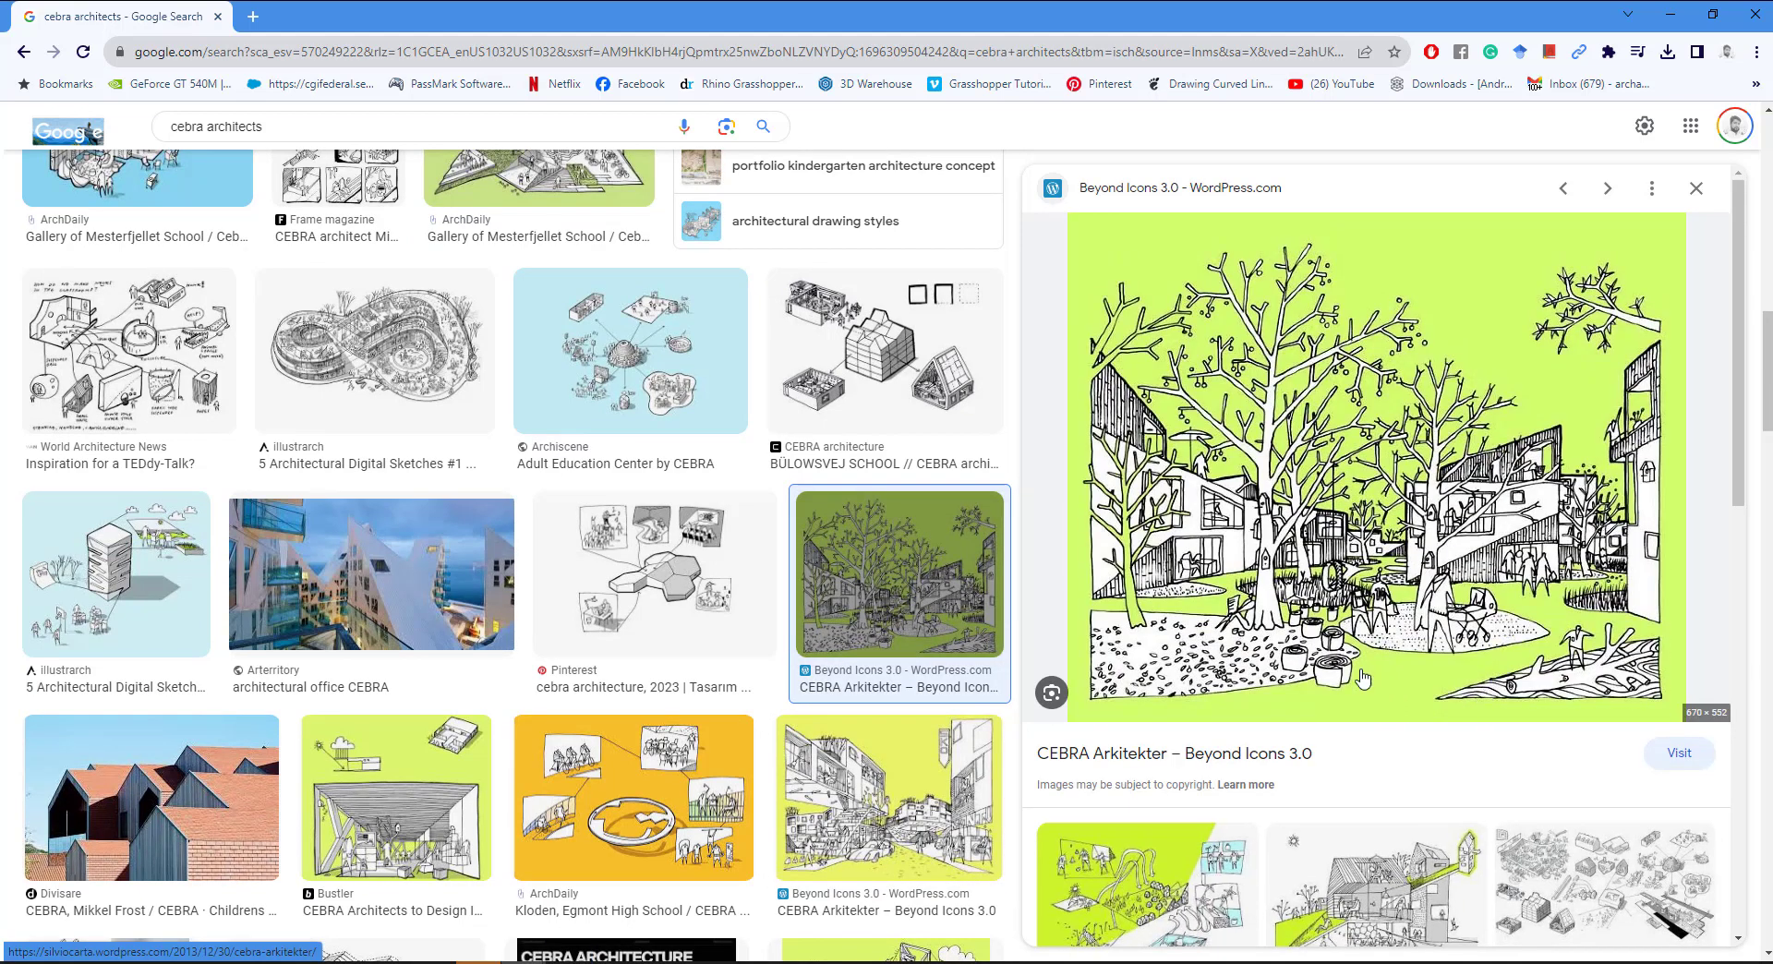
{"action": "left_click", "coordinate": [374, 351]}
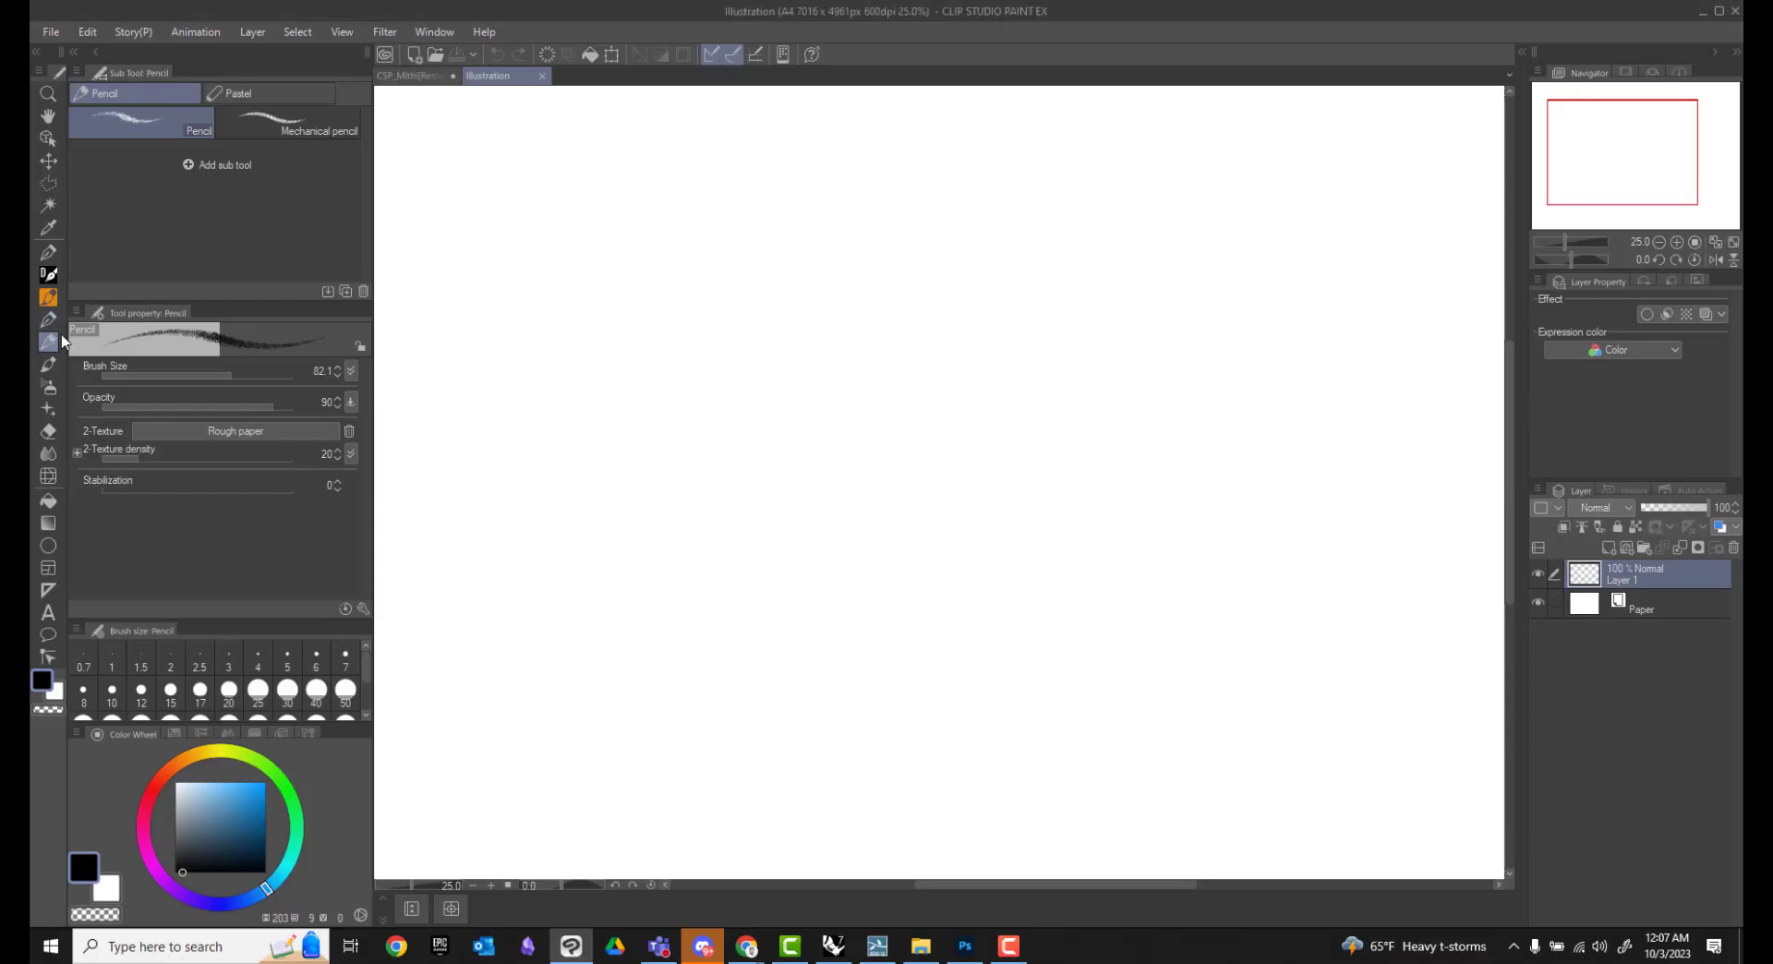
Step: Sketch three children in pencil on Layer 1: a crawling child, a girl with two pigtails, and a leaping child
{"action": "mouse_move", "coordinate": [738, 476]}
{"action": "left_mouse_down"}
{"action": "mouse_move", "coordinate": [702, 554]}
{"action": "mouse_move", "coordinate": [942, 434]}
{"action": "left_mouse_up"}
{"action": "left_click_drag", "start_coordinate": [1006, 480], "coordinate": [755, 526]}
{"action": "left_click_drag", "start_coordinate": [683, 561], "coordinate": [707, 549]}
{"action": "mouse_move", "coordinate": [995, 565]}
{"action": "left_mouse_down"}
{"action": "mouse_move", "coordinate": [966, 649]}
{"action": "mouse_move", "coordinate": [763, 779]}
{"action": "left_mouse_up"}
{"action": "mouse_move", "coordinate": [986, 511]}
{"action": "left_mouse_down"}
{"action": "mouse_move", "coordinate": [1077, 523]}
{"action": "mouse_move", "coordinate": [1112, 695]}
{"action": "left_mouse_up"}
{"action": "mouse_move", "coordinate": [1039, 408]}
{"action": "left_mouse_down"}
{"action": "mouse_move", "coordinate": [1156, 342]}
{"action": "mouse_move", "coordinate": [1136, 374]}
{"action": "left_mouse_up"}
{"action": "left_click_drag", "start_coordinate": [1071, 547], "coordinate": [1160, 525]}
{"action": "left_click_drag", "start_coordinate": [1014, 744], "coordinate": [981, 757]}
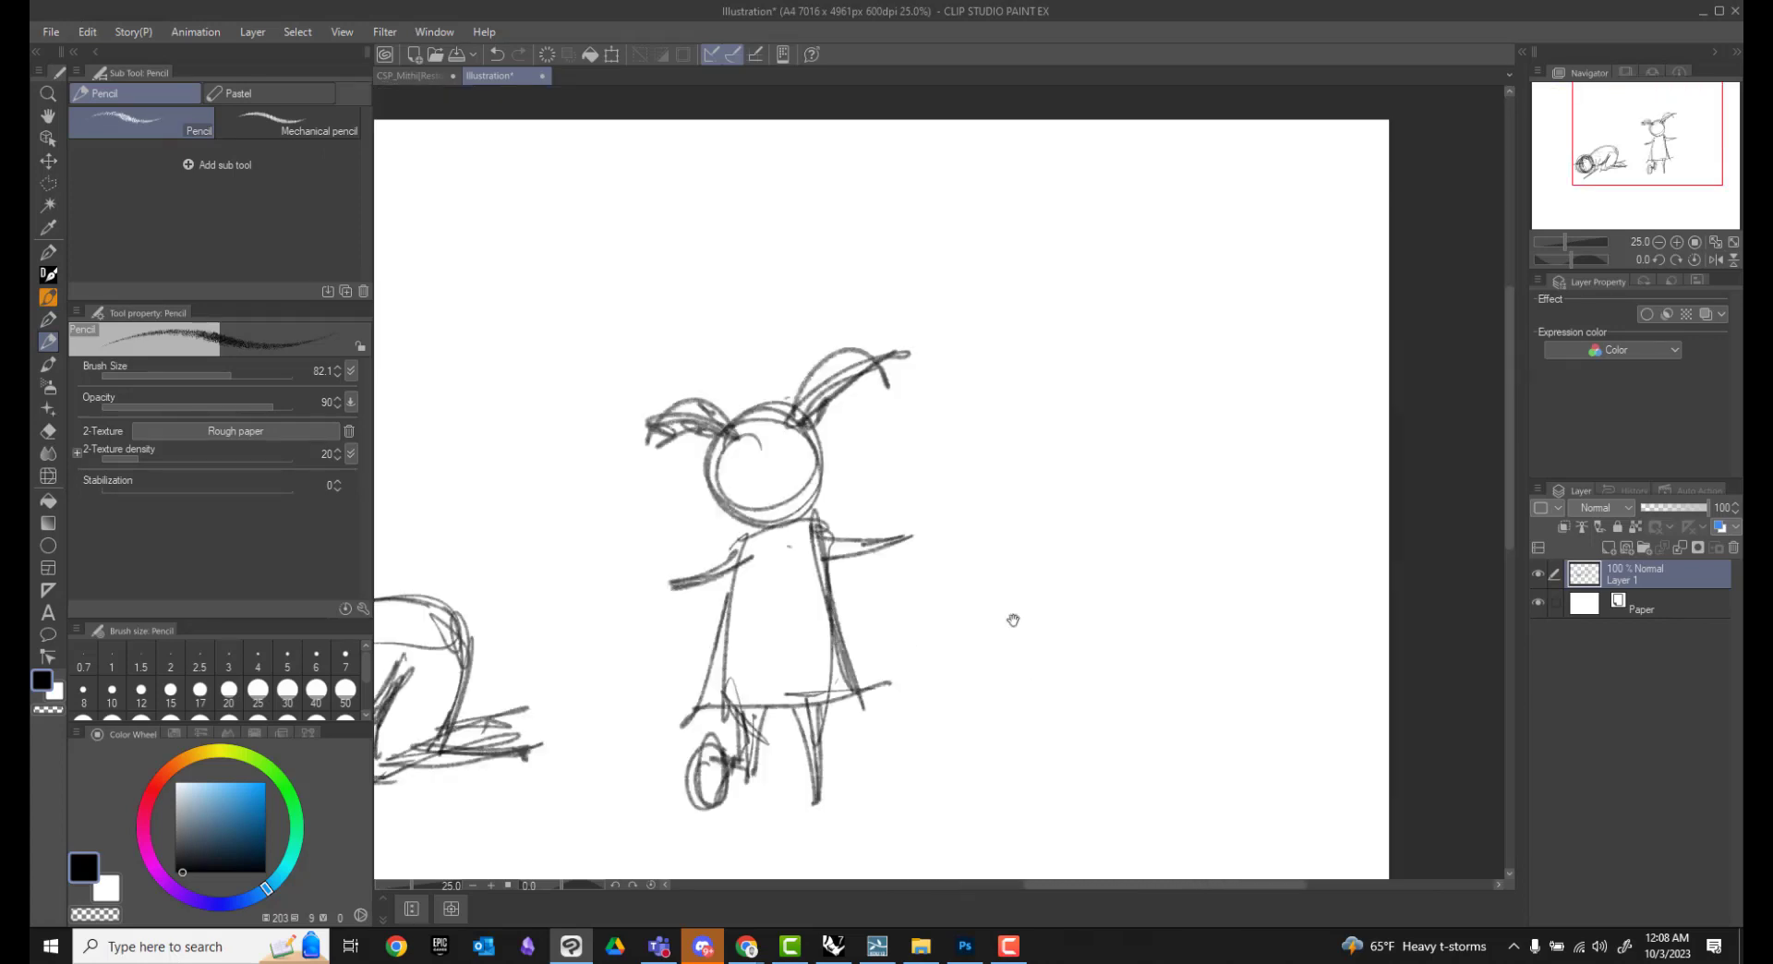
{"action": "mouse_move", "coordinate": [1200, 397]}
{"action": "left_mouse_down"}
{"action": "mouse_move", "coordinate": [1154, 646]}
{"action": "mouse_move", "coordinate": [1256, 360]}
{"action": "left_mouse_up"}
Step: Add a new layer for inking and lower the opacity of the Layer 1 sketch to 30%
{"action": "left_click", "coordinate": [1609, 547]}
{"action": "left_click", "coordinate": [1644, 602]}
{"action": "left_click_drag", "start_coordinate": [1704, 507], "coordinate": [1662, 512]}
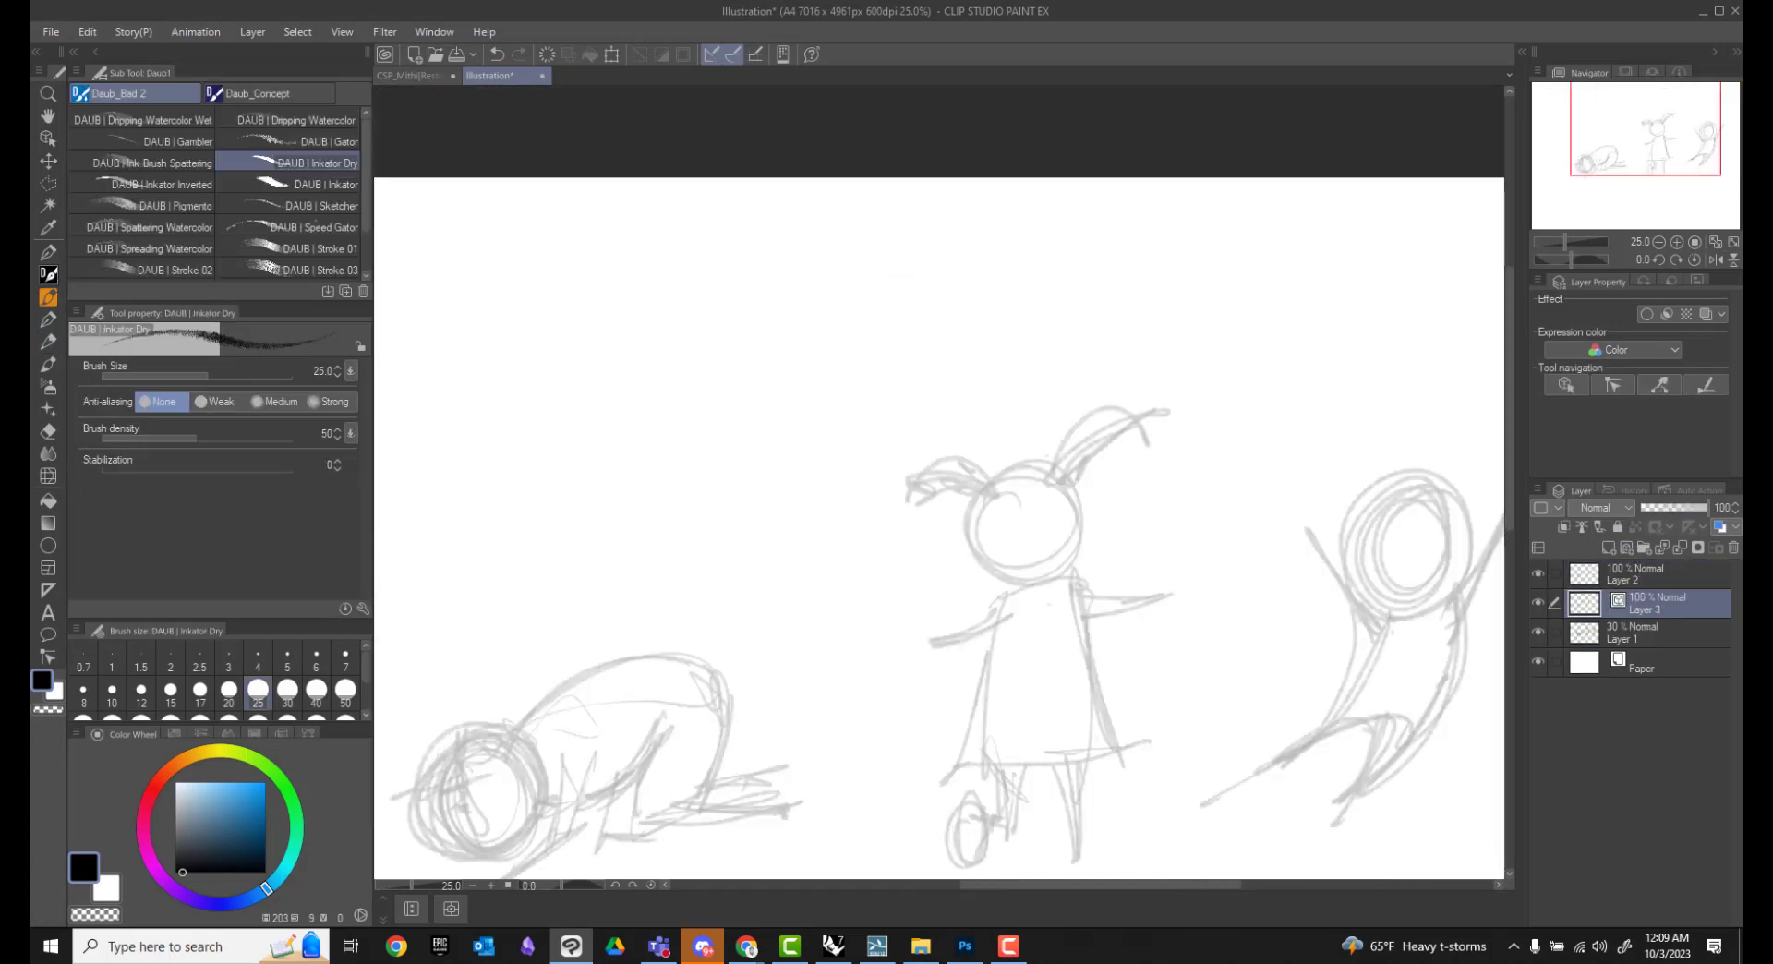
Step: Ink the pigtailed girl on vector Layer 3 with the DAUB Inkator Dry brush at size 170
{"action": "left_click_drag", "start_coordinate": [1152, 422], "coordinate": [1069, 476]}
{"action": "left_click_drag", "start_coordinate": [1055, 466], "coordinate": [988, 488]}
{"action": "left_click_drag", "start_coordinate": [987, 488], "coordinate": [970, 500]}
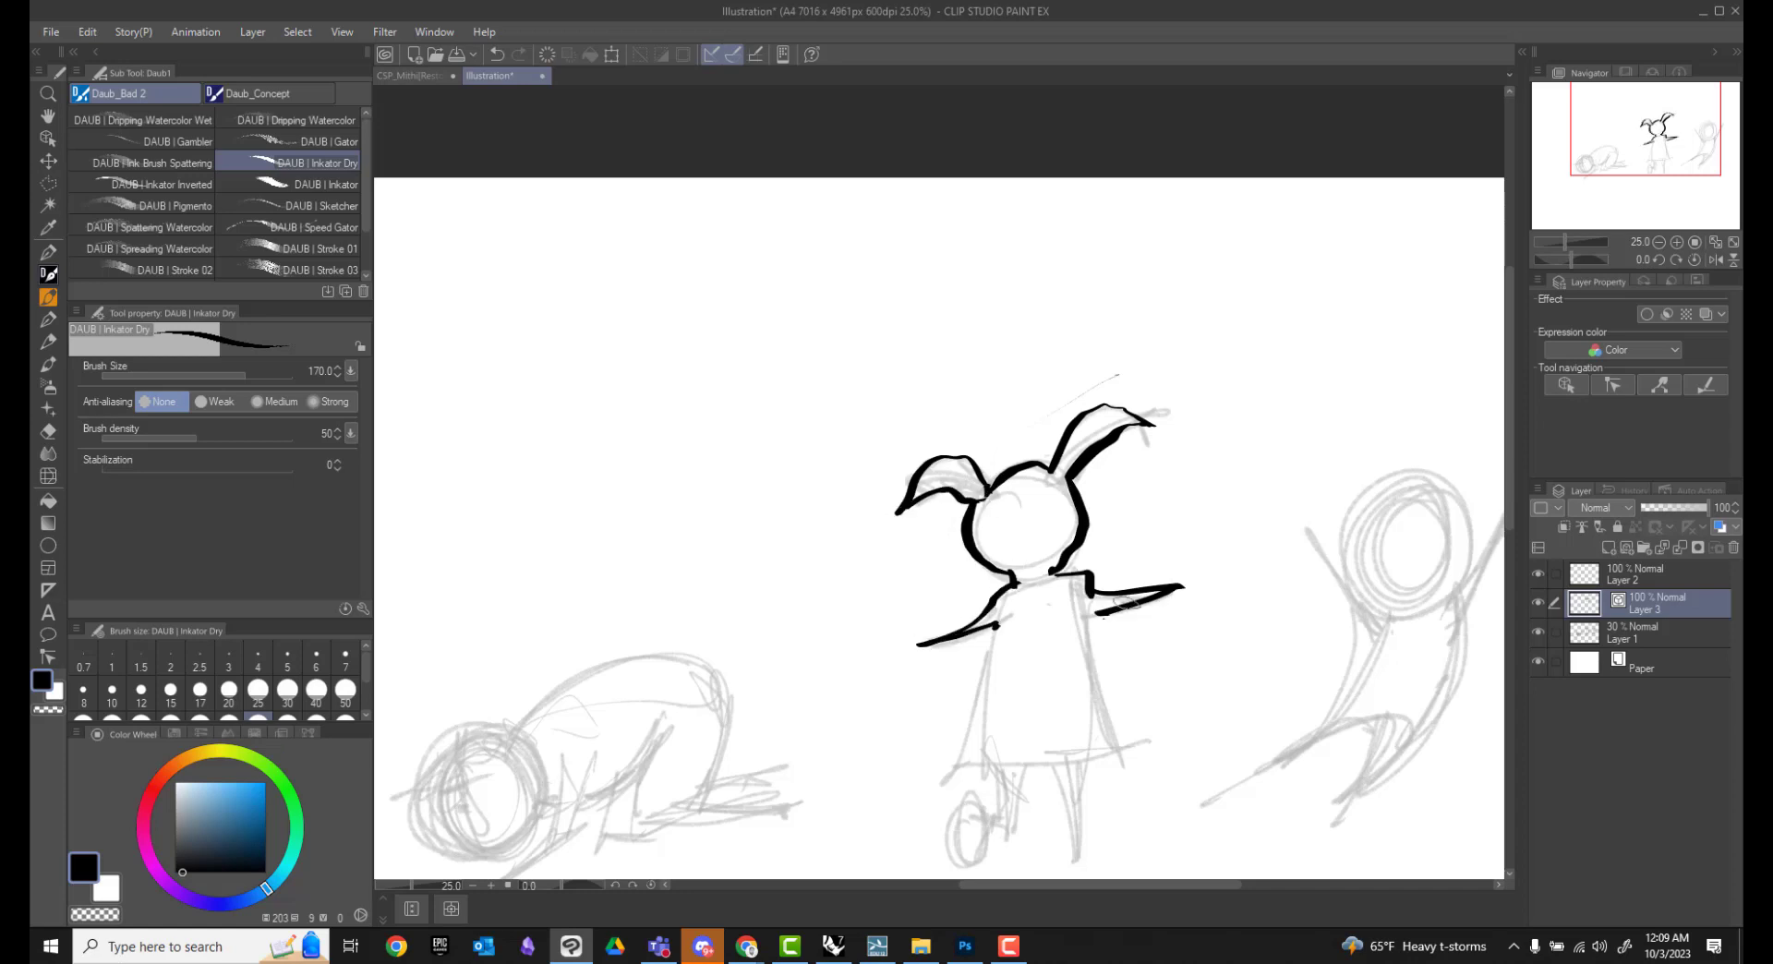
{"action": "left_click_drag", "start_coordinate": [961, 804], "coordinate": [972, 864]}
{"action": "left_click_drag", "start_coordinate": [1007, 776], "coordinate": [1072, 831]}
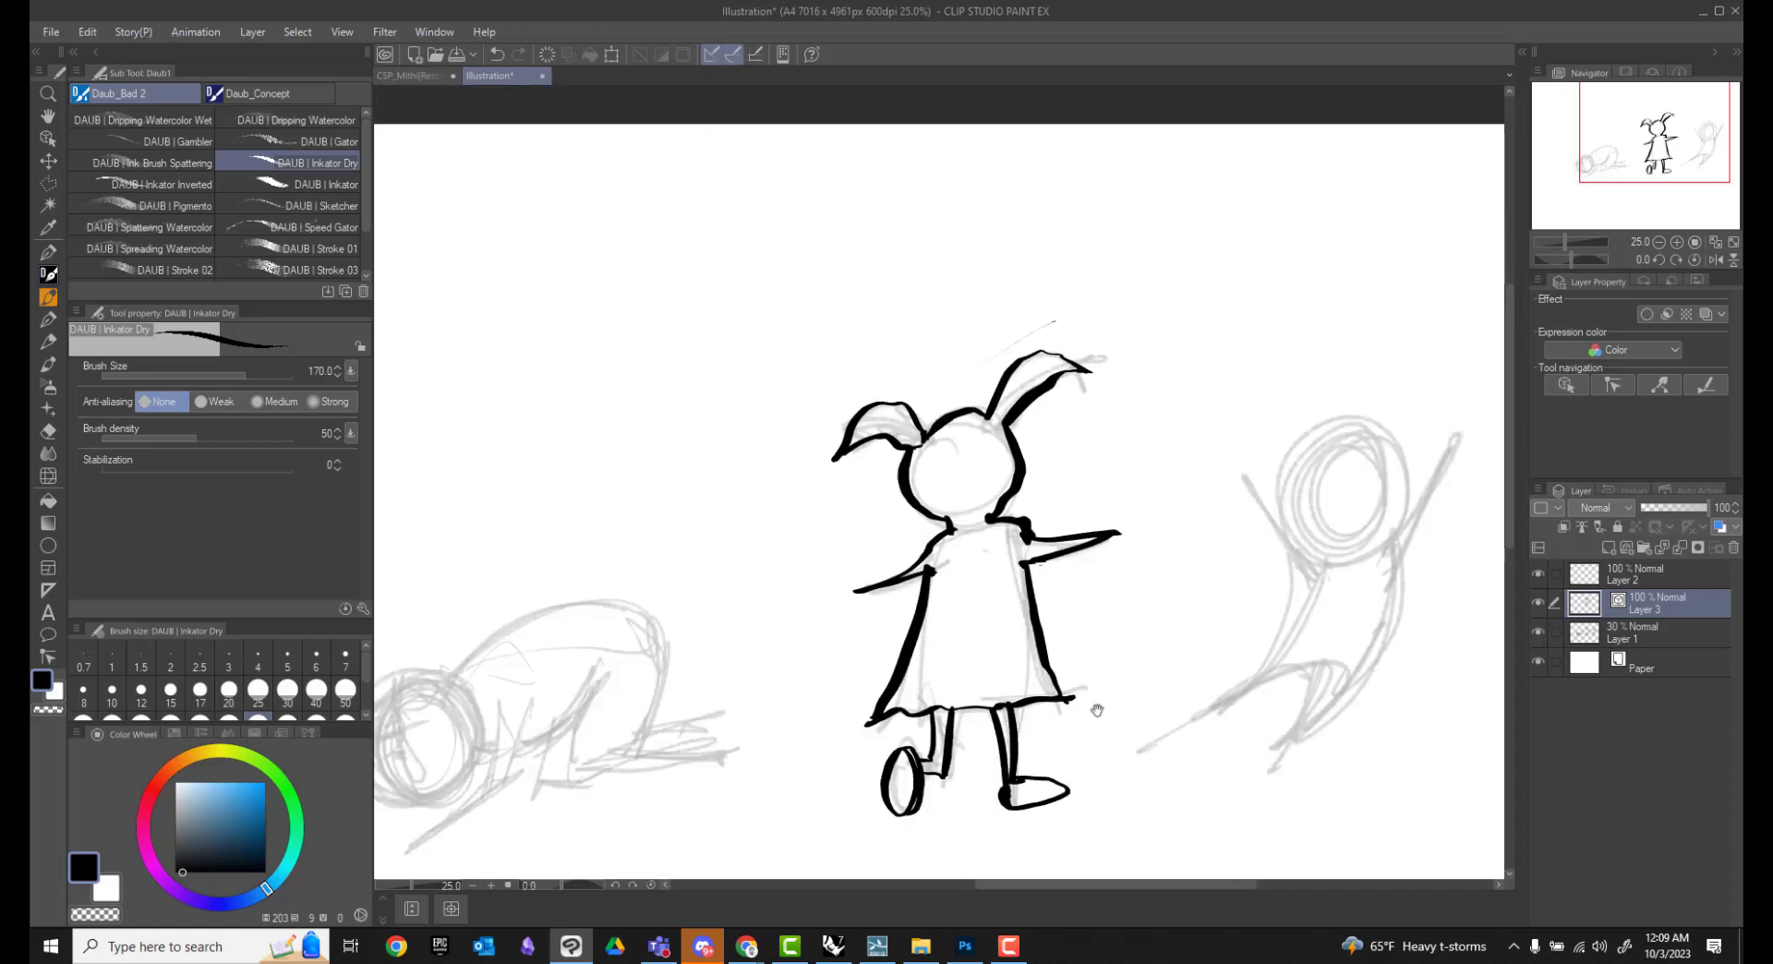
{"action": "key", "text": "e"}
Step: Ink the leaping child's head, raised arms, body and legs on vector Layer 4
{"action": "left_click_drag", "start_coordinate": [986, 458], "coordinate": [985, 460]}
{"action": "left_click_drag", "start_coordinate": [960, 577], "coordinate": [804, 785]}
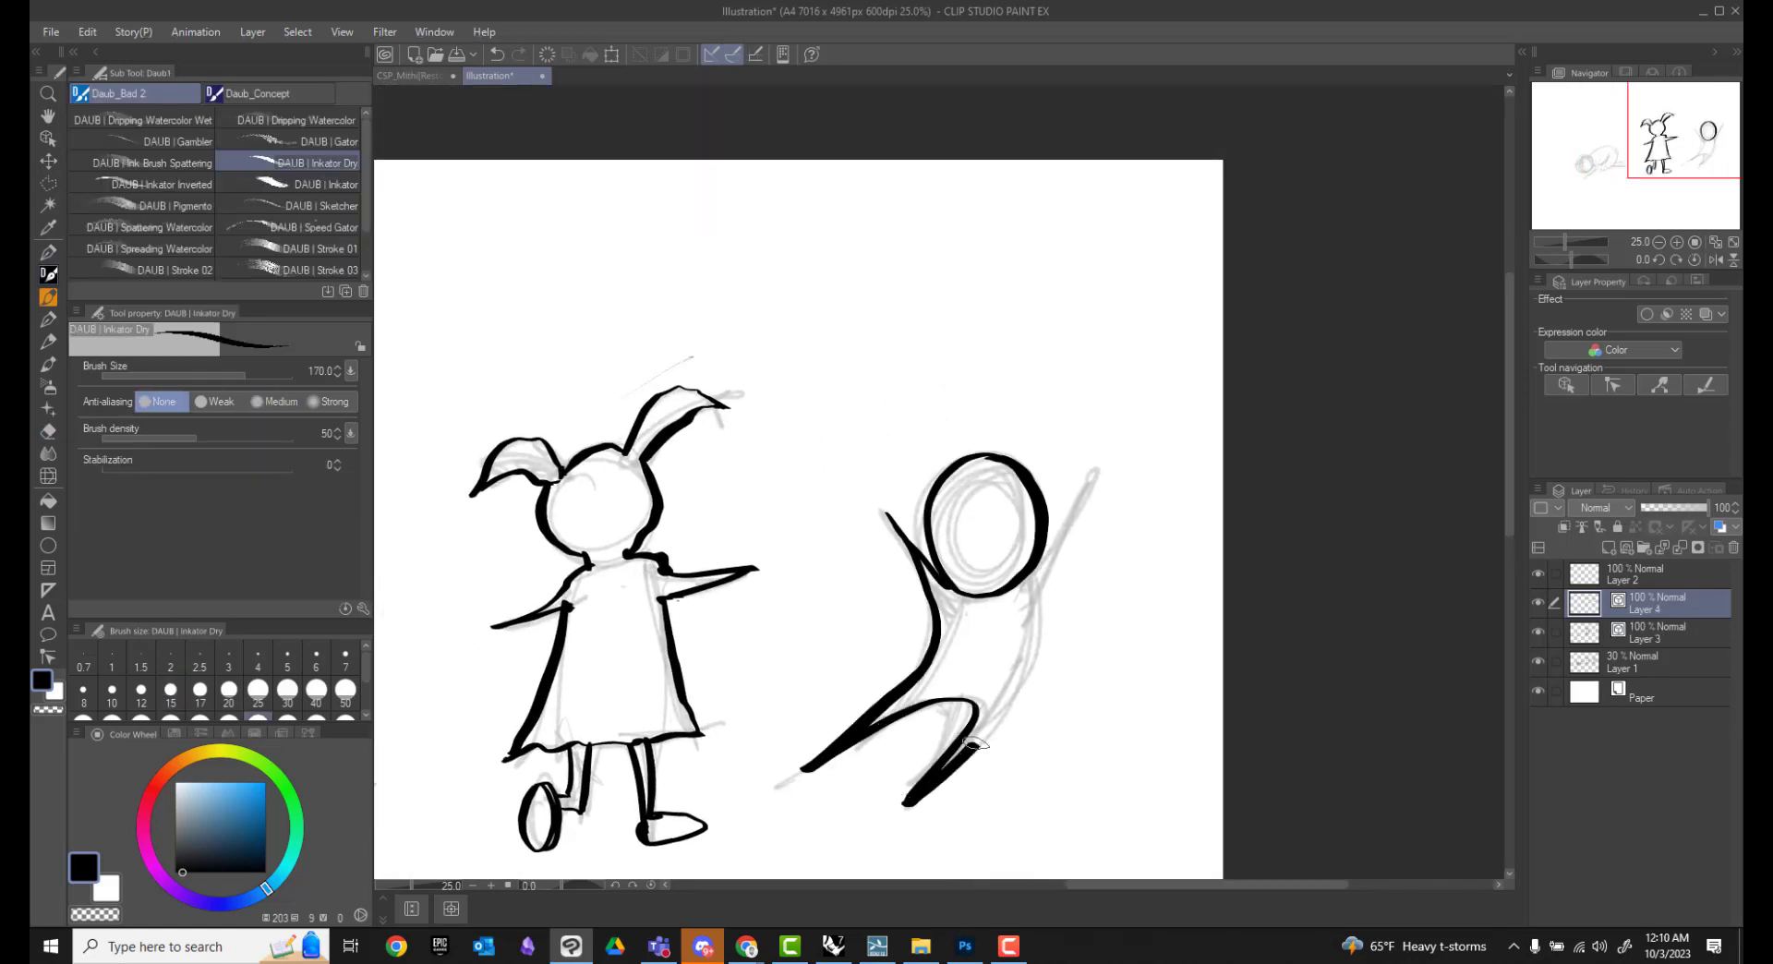
{"action": "left_click_drag", "start_coordinate": [1095, 471], "coordinate": [1025, 739]}
Step: Ink the crawling child's head, back, arms and legs on vector Layer 5 with the DAUB Inkator Dry brush
{"action": "mouse_move", "coordinate": [519, 727]}
{"action": "left_mouse_down"}
{"action": "mouse_move", "coordinate": [768, 662]}
{"action": "mouse_move", "coordinate": [1207, 621]}
{"action": "left_mouse_up"}
{"action": "key", "text": "b"}
{"action": "left_click_drag", "start_coordinate": [785, 591], "coordinate": [748, 711]}
{"action": "left_click_drag", "start_coordinate": [923, 600], "coordinate": [979, 679]}
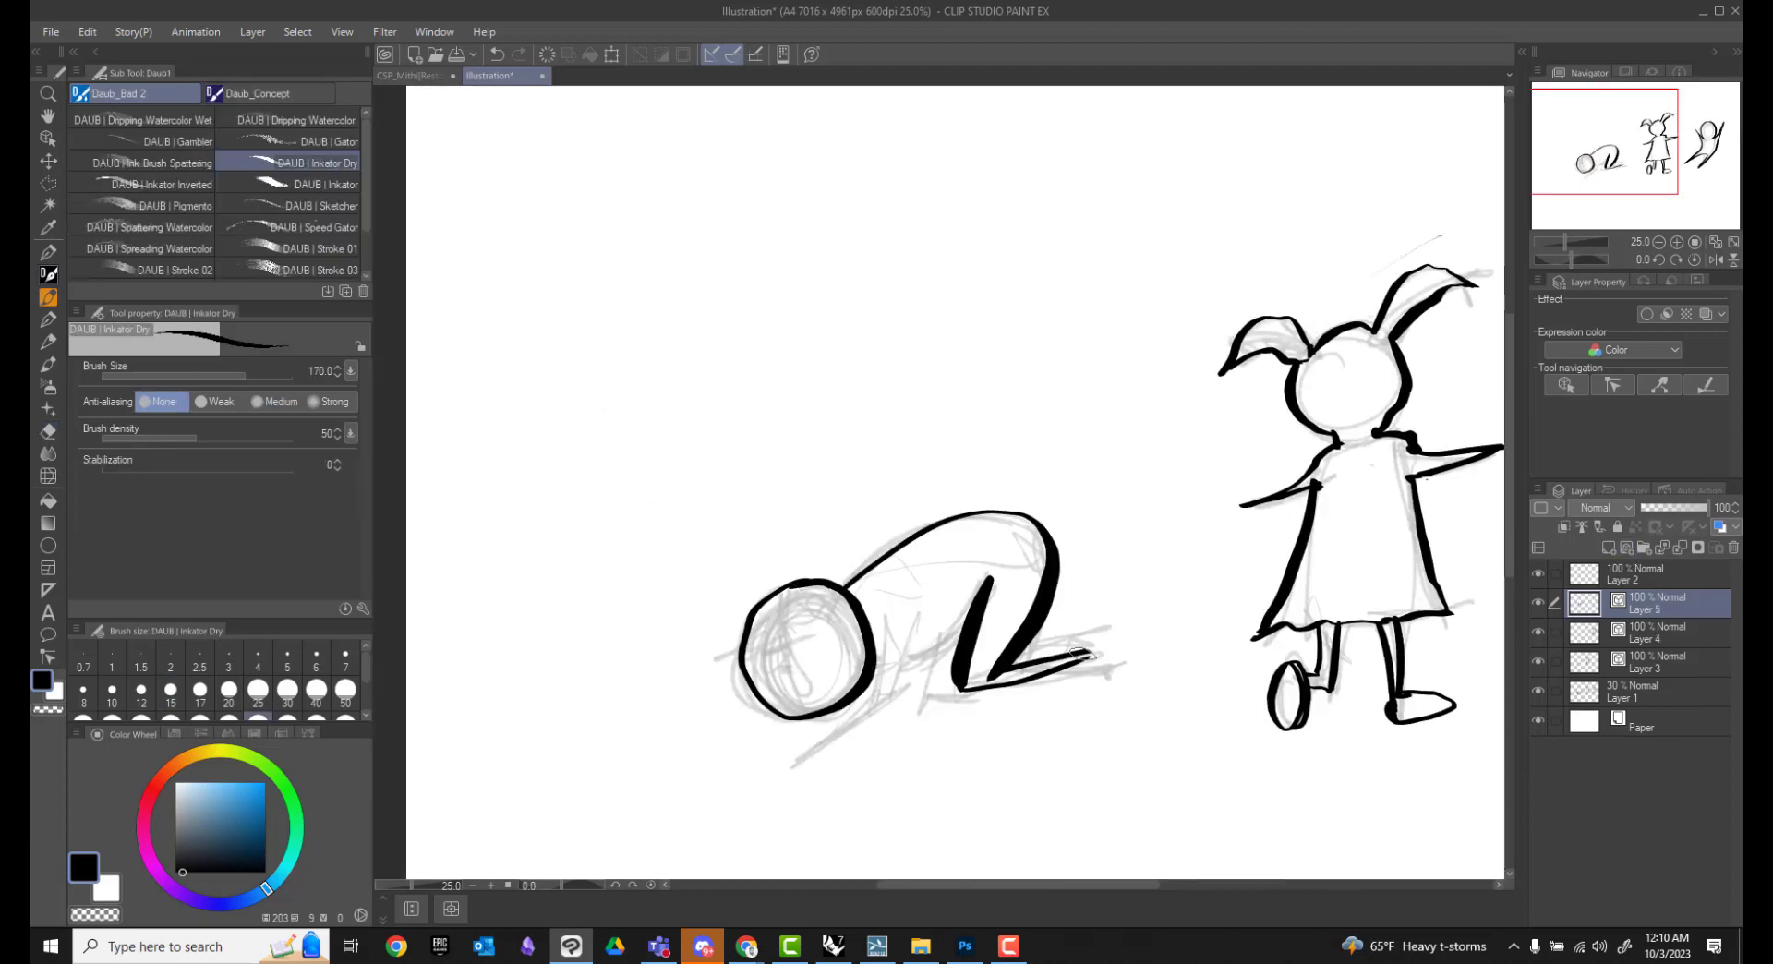
{"action": "mouse_move", "coordinate": [869, 628]}
{"action": "left_mouse_down"}
{"action": "mouse_move", "coordinate": [813, 748]}
{"action": "mouse_move", "coordinate": [1030, 661]}
{"action": "left_mouse_up"}
{"action": "left_click_drag", "start_coordinate": [1018, 713], "coordinate": [791, 768]}
Step: Hide Layers 5, 4, 3 and 1, and make Layer 2 the active layer
{"action": "left_click", "coordinate": [1538, 602]}
{"action": "left_click", "coordinate": [1538, 631]}
{"action": "left_click", "coordinate": [1537, 662]}
{"action": "left_click", "coordinate": [1538, 690]}
{"action": "left_click", "coordinate": [1653, 574]}
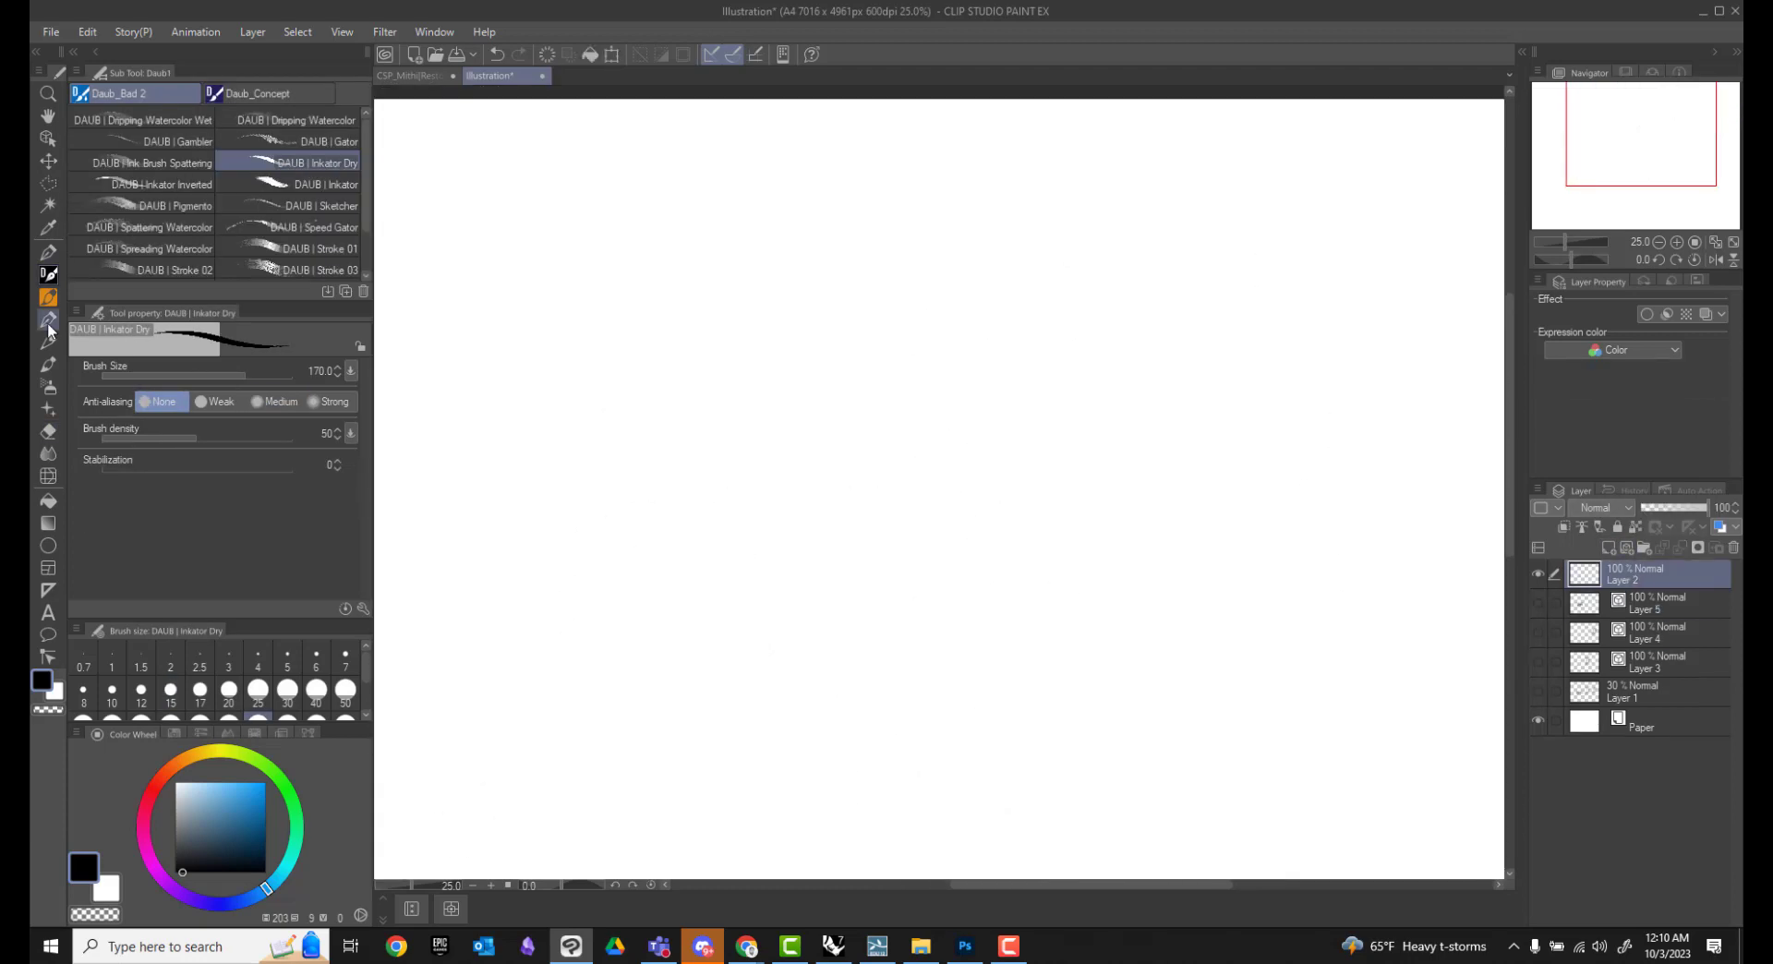
Step: Sketch a child with raised arms and windblown hair in pencil on Layer 2, near the upper middle of the canvas
{"action": "key", "text": "p"}
{"action": "scroll", "coordinate": [871, 463], "scroll_direction": "up", "scroll_amount": 2}
{"action": "left_click_drag", "start_coordinate": [960, 297], "coordinate": [923, 425]}
{"action": "left_click_drag", "start_coordinate": [993, 347], "coordinate": [1166, 305]}
{"action": "left_click_drag", "start_coordinate": [1071, 323], "coordinate": [988, 388]}
{"action": "left_click_drag", "start_coordinate": [822, 353], "coordinate": [910, 460]}
{"action": "left_click_drag", "start_coordinate": [895, 443], "coordinate": [901, 600]}
{"action": "left_click_drag", "start_coordinate": [986, 416], "coordinate": [980, 508]}
{"action": "left_click_drag", "start_coordinate": [886, 521], "coordinate": [993, 498]}
{"action": "left_click_drag", "start_coordinate": [891, 564], "coordinate": [987, 549]}
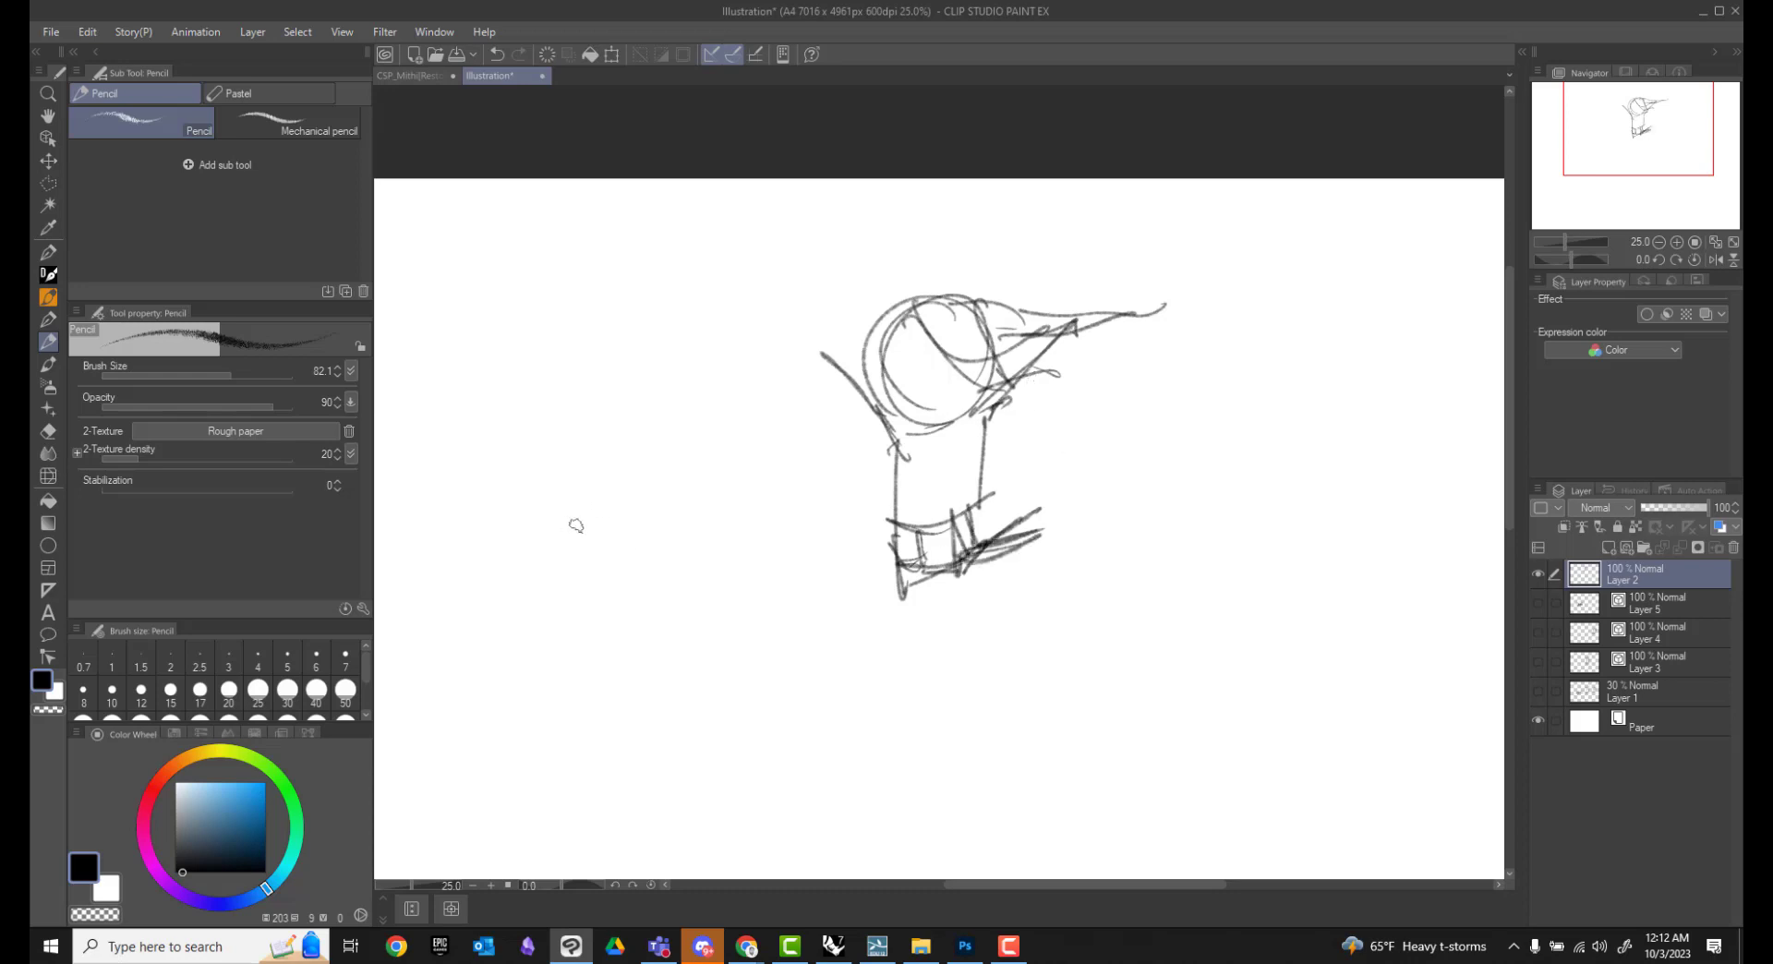
Step: Sketch a standing child beside the first figure on Layer 2 and reinforce the outlines of the raised-arm child
{"action": "left_click_drag", "start_coordinate": [576, 526], "coordinate": [554, 554]}
{"action": "left_click_drag", "start_coordinate": [558, 591], "coordinate": [545, 743]}
{"action": "left_click_drag", "start_coordinate": [626, 552], "coordinate": [647, 665]}
{"action": "left_click_drag", "start_coordinate": [550, 545], "coordinate": [479, 572]}
{"action": "left_click_drag", "start_coordinate": [565, 688], "coordinate": [660, 748]}
{"action": "left_click_drag", "start_coordinate": [545, 739], "coordinate": [568, 748]}
{"action": "left_click_drag", "start_coordinate": [591, 453], "coordinate": [536, 554]}
{"action": "left_click_drag", "start_coordinate": [988, 406], "coordinate": [991, 506]}
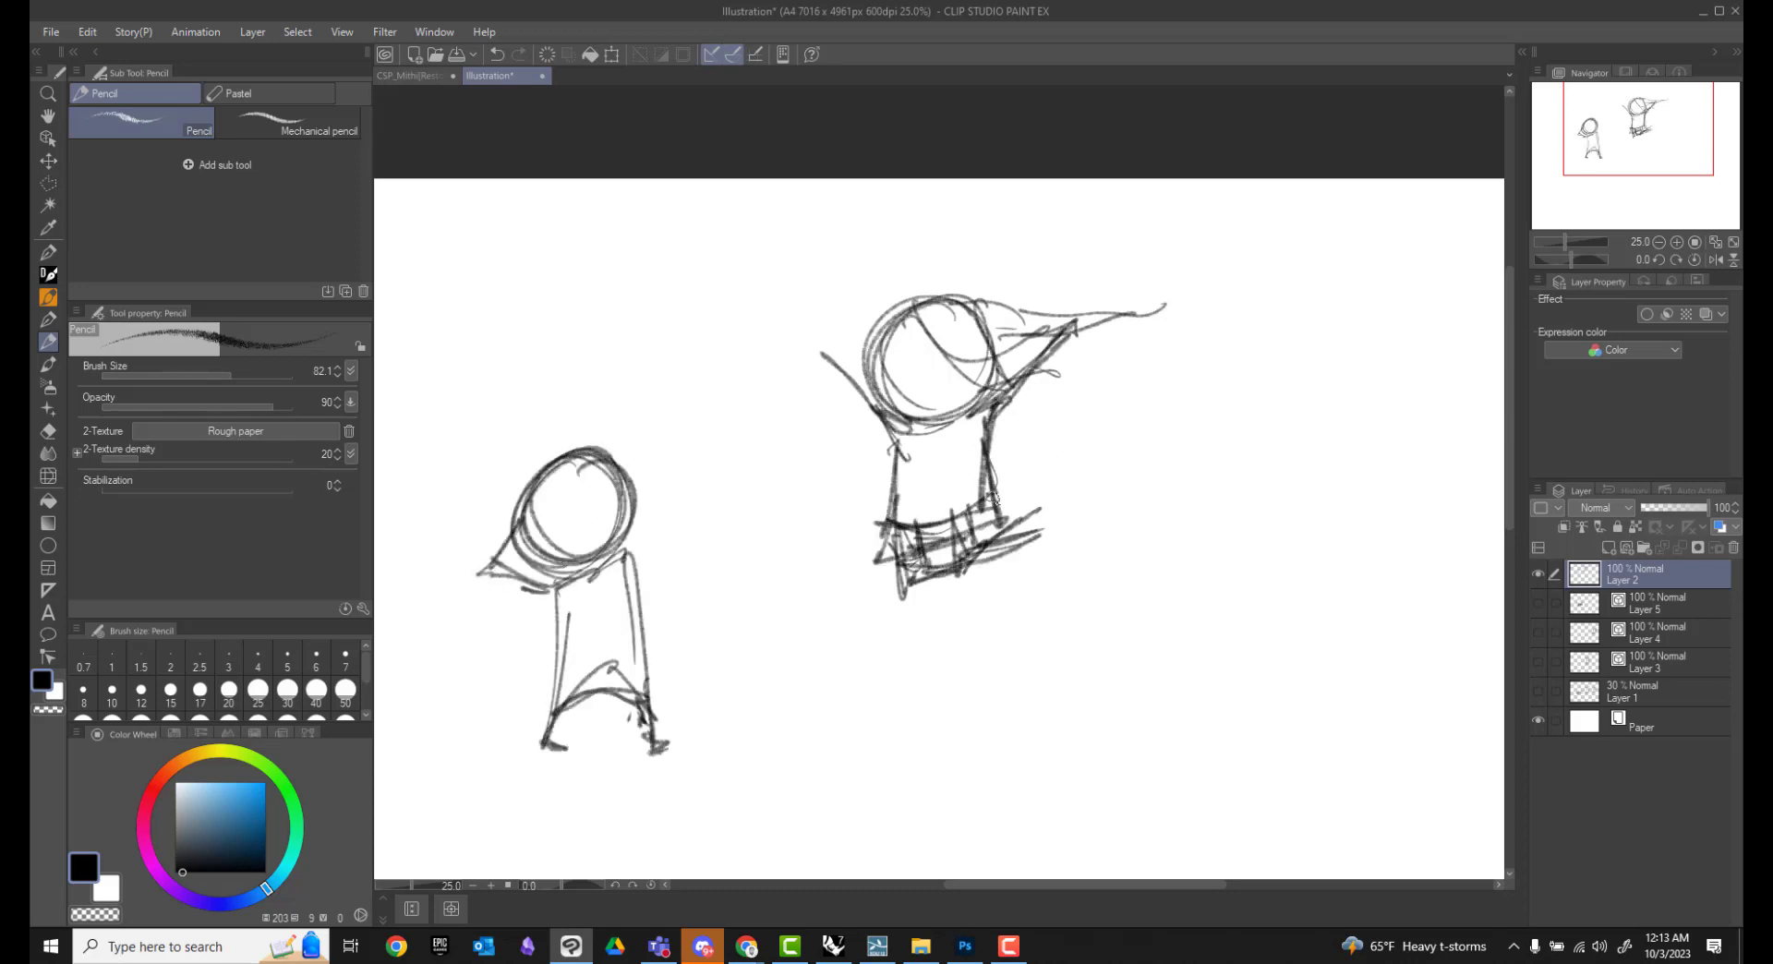
Step: Sketch a third, leaping child with long pointed hair on Layer 2, opposite the standing child
{"action": "mouse_move", "coordinate": [1279, 496]}
{"action": "left_mouse_down"}
{"action": "mouse_move", "coordinate": [1272, 598]}
{"action": "mouse_move", "coordinate": [1400, 359]}
{"action": "left_mouse_up"}
{"action": "left_click_drag", "start_coordinate": [1224, 543], "coordinate": [1100, 757]}
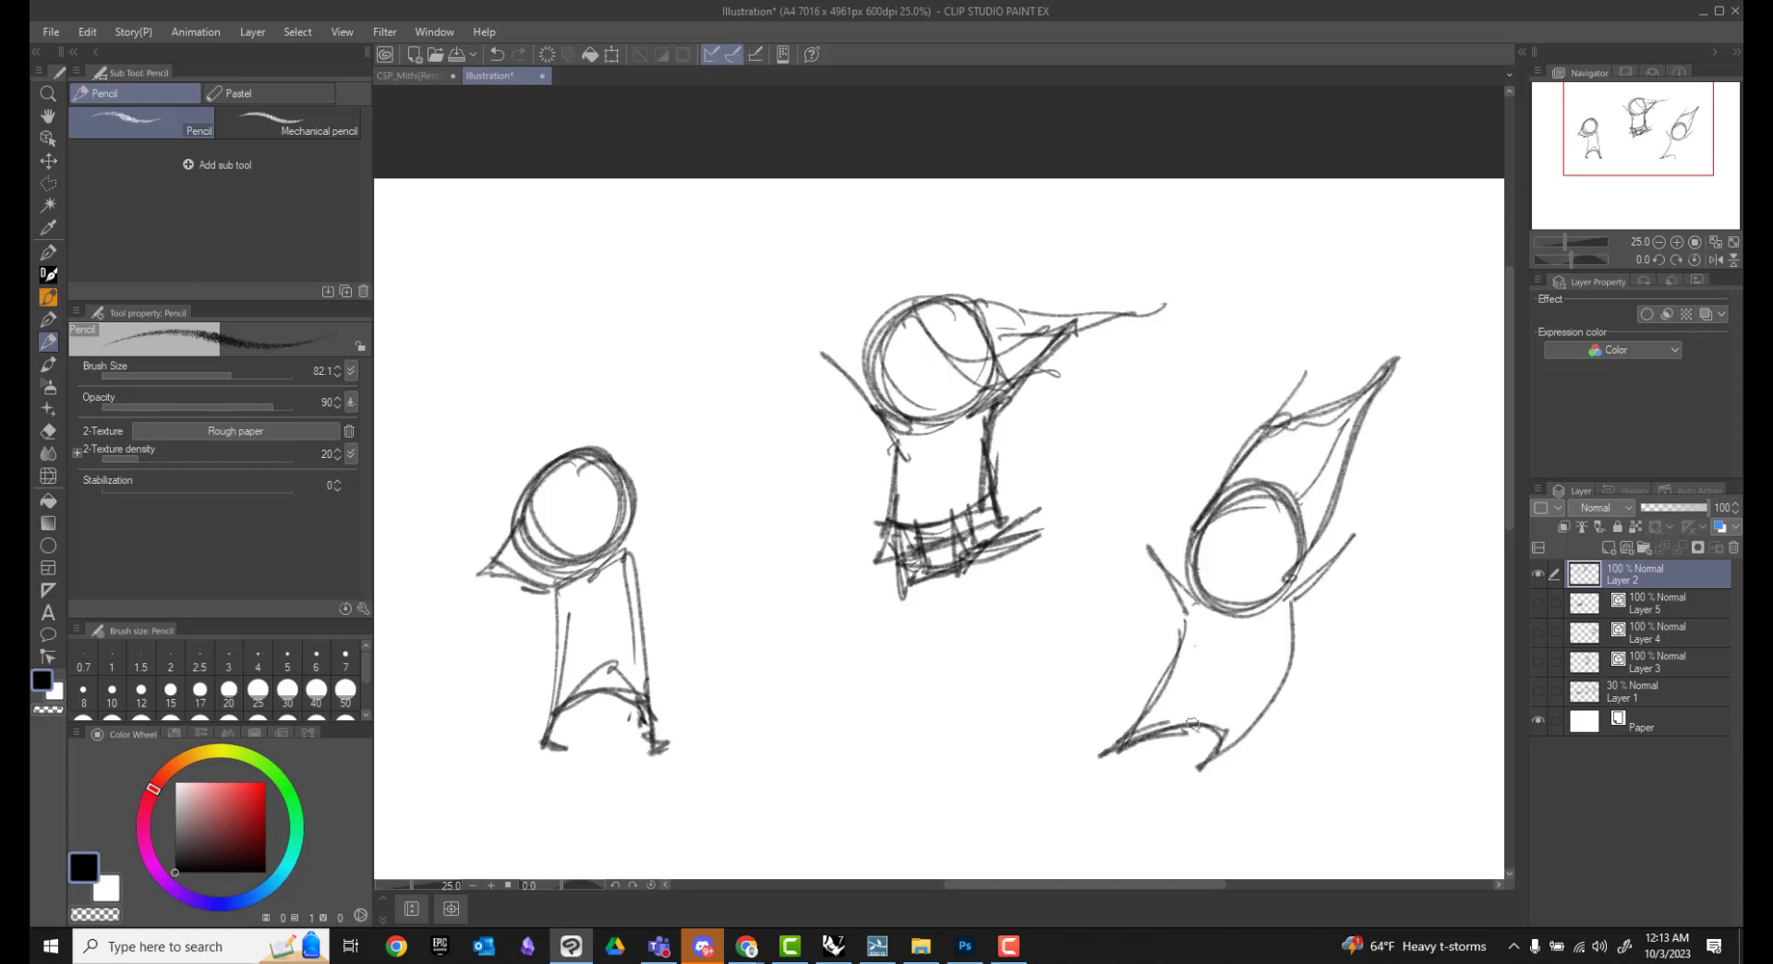
{"action": "left_click_drag", "start_coordinate": [1205, 717], "coordinate": [1187, 774]}
Step: Add vector Layer 6, lower Layer 2's opacity to 36%, and choose the DAUB Inkator Dry brush
{"action": "left_click", "coordinate": [1609, 548]}
{"action": "left_click_drag", "start_coordinate": [1707, 507], "coordinate": [1653, 507]}
{"action": "left_click", "coordinate": [48, 274]}
{"action": "left_click", "coordinate": [314, 162]}
{"action": "left_click", "coordinate": [1663, 574]}
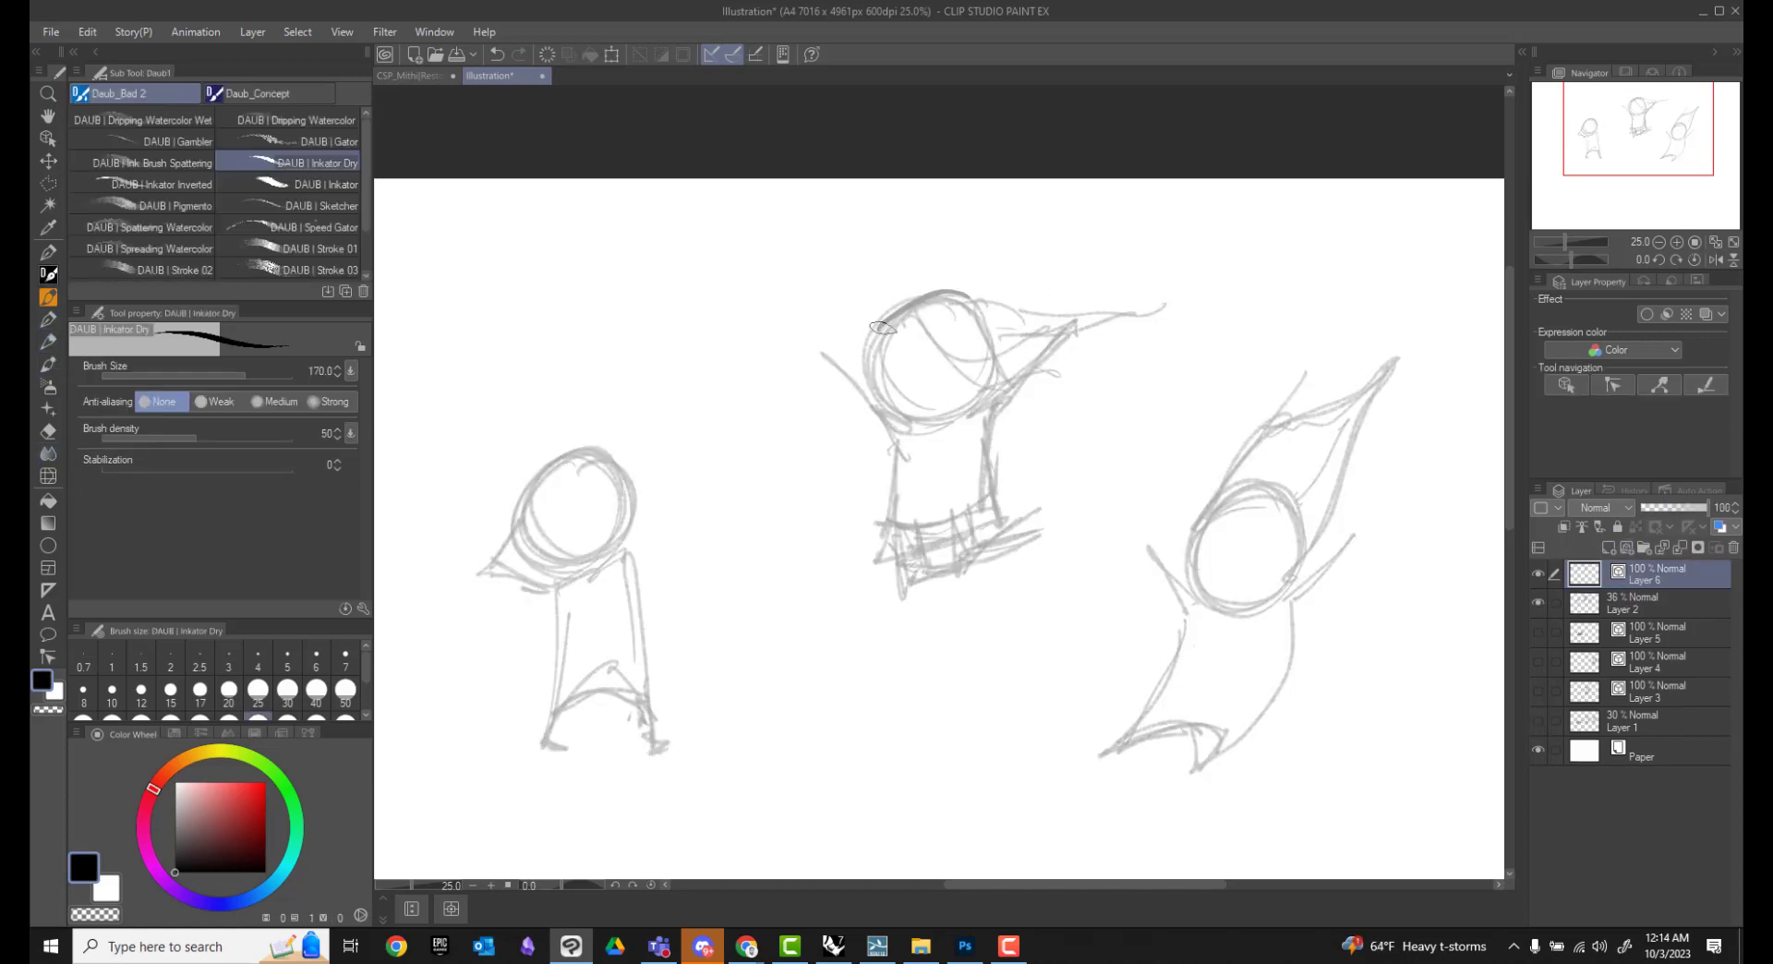
Step: Ink the raised-arm child's head, windblown hair, arms, dress and feet on Layer 6
{"action": "left_click_drag", "start_coordinate": [873, 328], "coordinate": [1159, 305]}
{"action": "left_click_drag", "start_coordinate": [910, 325], "coordinate": [1062, 333]}
{"action": "left_click_drag", "start_coordinate": [820, 347], "coordinate": [868, 584]}
{"action": "left_click_drag", "start_coordinate": [1062, 333], "coordinate": [1020, 545]}
{"action": "left_click_drag", "start_coordinate": [926, 554], "coordinate": [927, 587]}
Step: Ink the leaping child with pointed hair and the standing child on Layer 6
{"action": "left_click_drag", "start_coordinate": [1256, 545], "coordinate": [1393, 356]}
{"action": "mouse_move", "coordinate": [1201, 554]}
{"action": "left_mouse_down"}
{"action": "mouse_move", "coordinate": [1279, 533]}
{"action": "mouse_move", "coordinate": [1080, 762]}
{"action": "left_mouse_up"}
{"action": "left_click_drag", "start_coordinate": [1348, 535], "coordinate": [1182, 804]}
{"action": "left_click_drag", "start_coordinate": [577, 439], "coordinate": [513, 572]}
{"action": "left_click_drag", "start_coordinate": [535, 647], "coordinate": [531, 765]}
{"action": "left_click_drag", "start_coordinate": [536, 582], "coordinate": [624, 554]}
Step: Erase the overlapping head lines of the inked figures, and hide Layer 2 and the Paper layer
{"action": "key", "text": "e"}
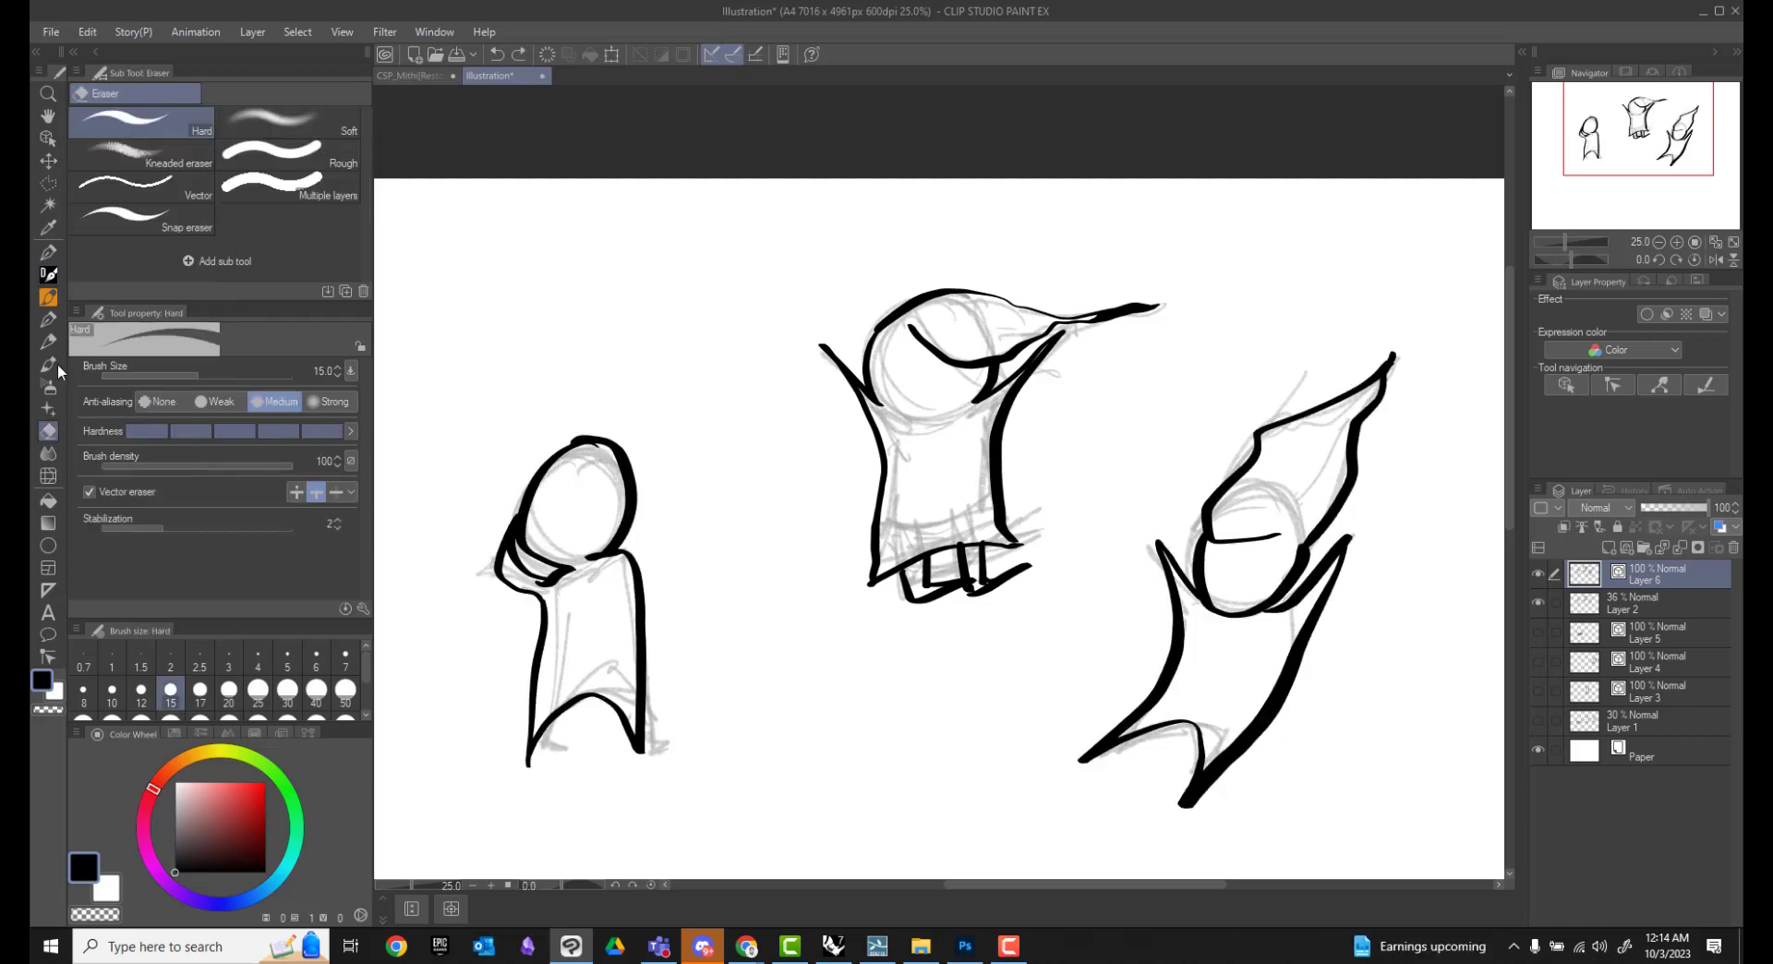
{"action": "left_click", "coordinate": [1538, 602]}
{"action": "left_click", "coordinate": [1538, 750]}
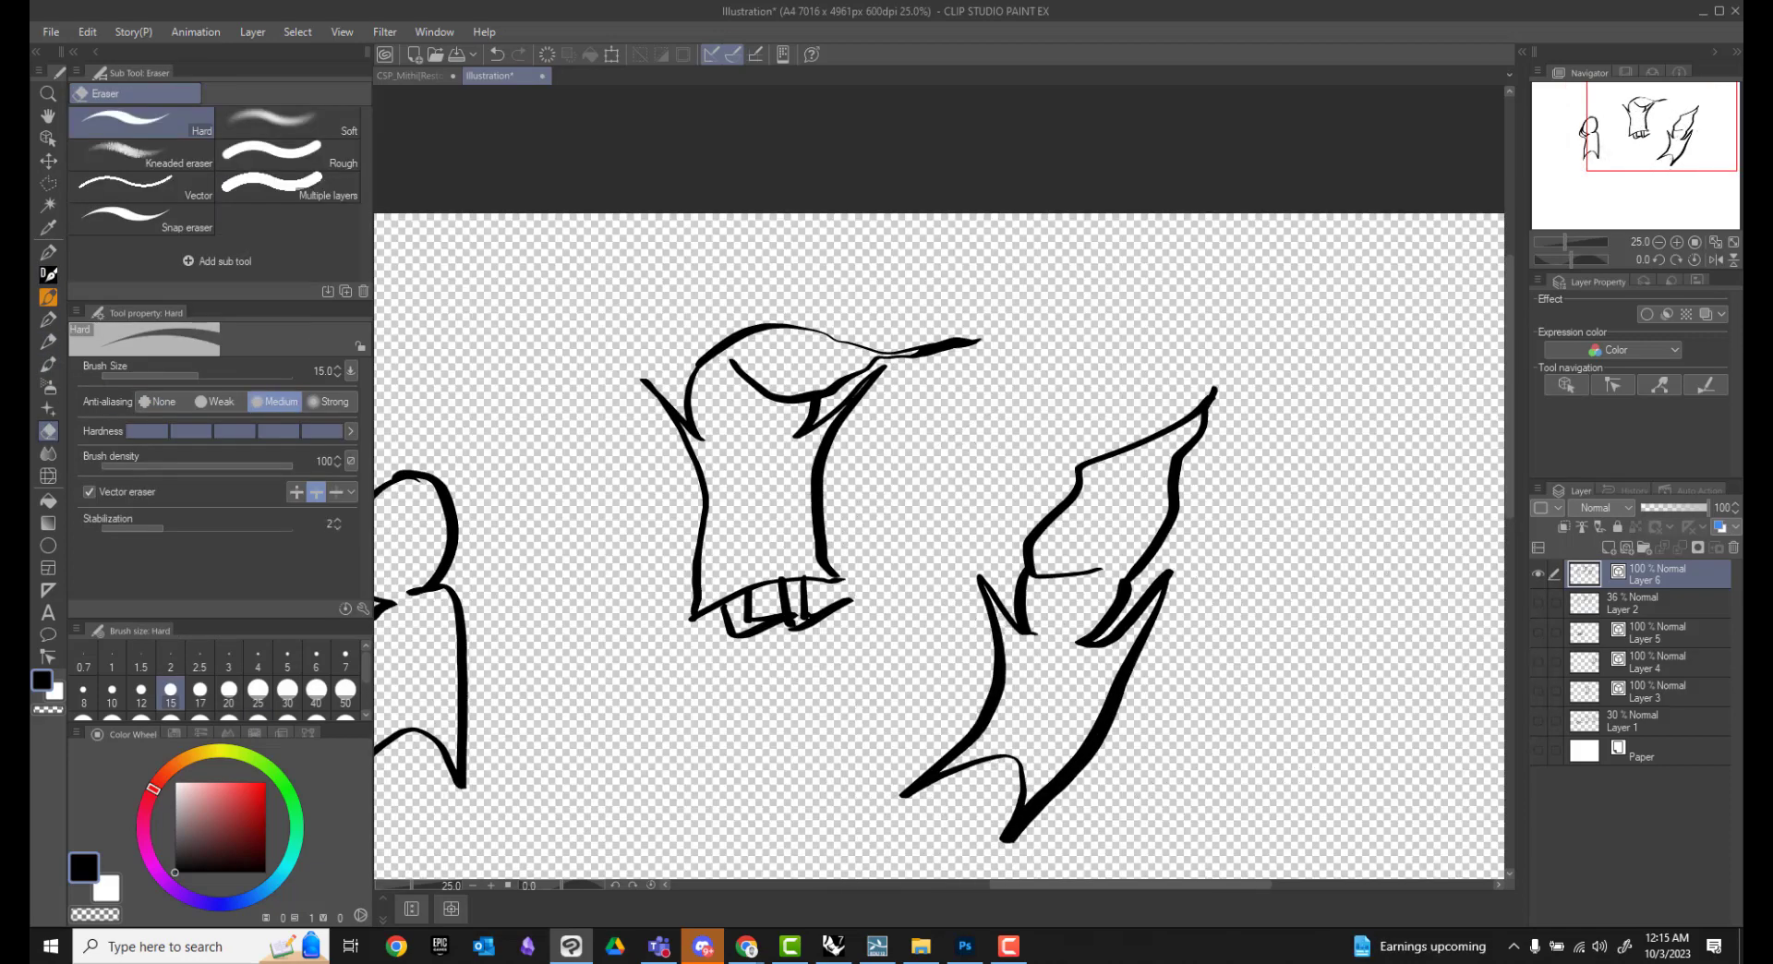
Step: Fill the three inked figures with white on a new Layer 7 beneath Layer 6
{"action": "scroll", "coordinate": [1300, 563], "scroll_direction": "down", "scroll_amount": 2}
{"action": "key", "text": "g"}
{"action": "left_click", "coordinate": [176, 784]}
{"action": "key", "text": "ctrl+shift+n"}
{"action": "left_click", "coordinate": [1051, 524]}
{"action": "left_click", "coordinate": [1191, 563]}
{"action": "left_click_drag", "start_coordinate": [1201, 647], "coordinate": [1066, 682]}
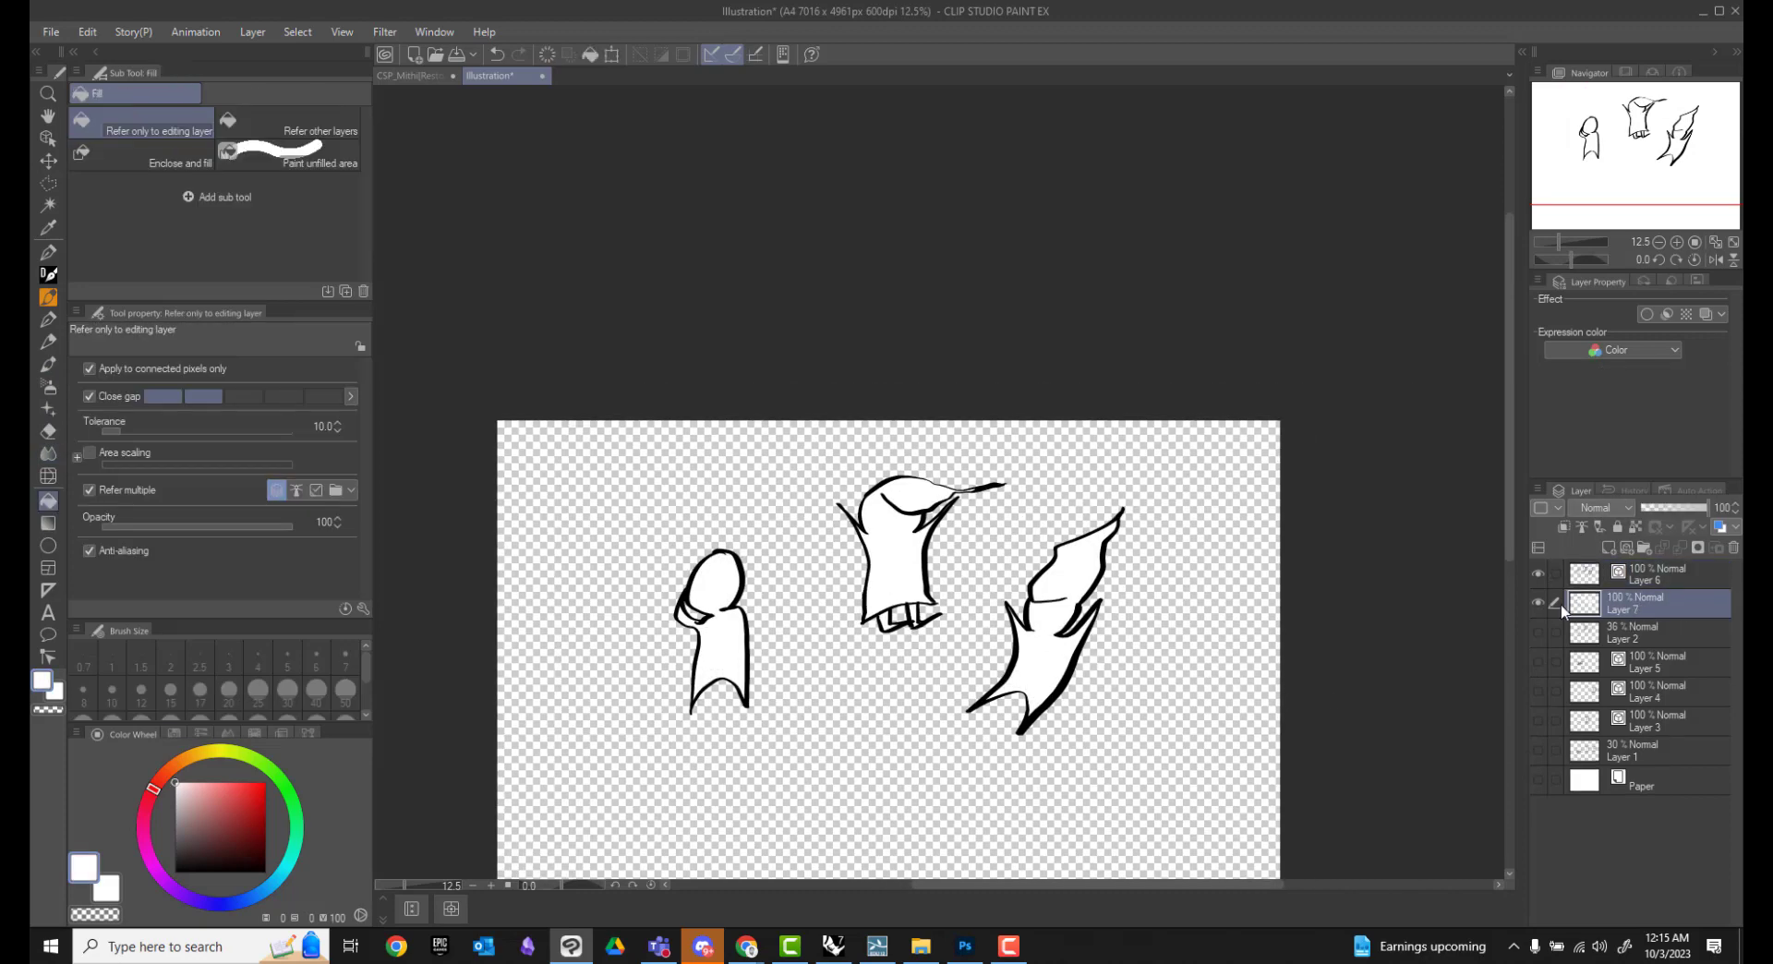
Step: Show Layers 5, 4 and 3, hide Layers 6 and 7, and make Layer 1 the active layer
{"action": "left_click_drag", "start_coordinate": [1538, 662], "coordinate": [1538, 720]}
{"action": "left_click_drag", "start_coordinate": [1538, 574], "coordinate": [1537, 602]}
{"action": "left_click", "coordinate": [1644, 750]}
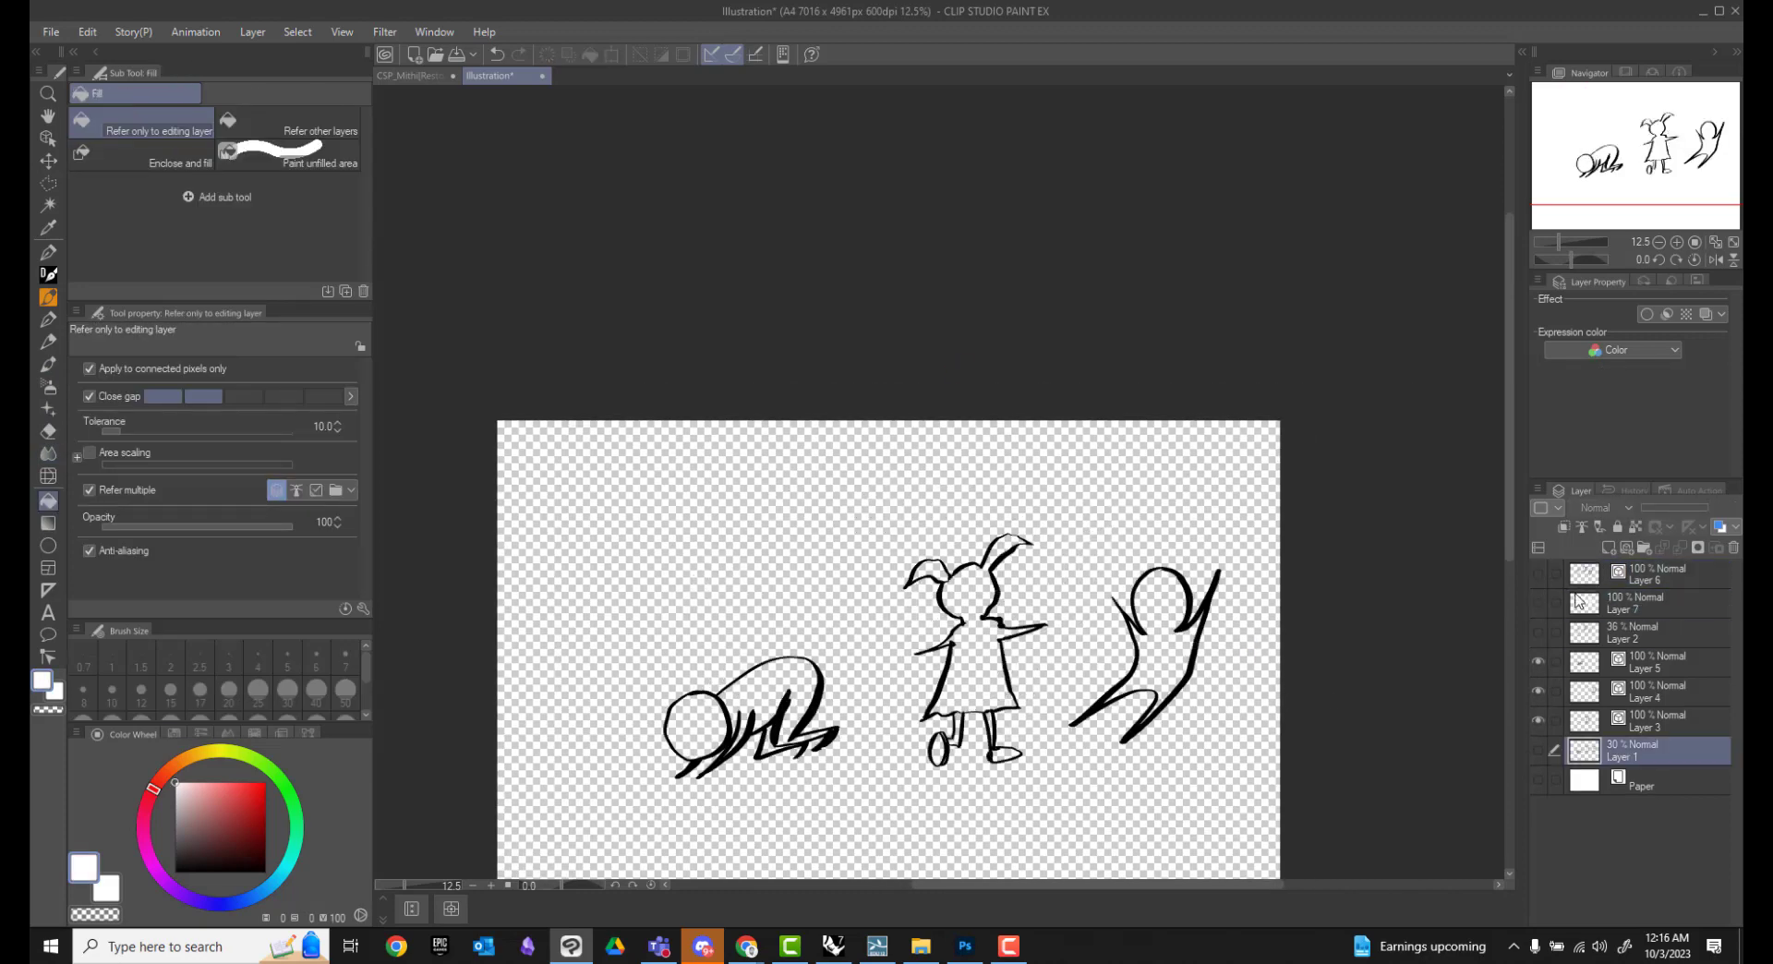
Step: Fill the crawling child, pigtailed girl and leaping child with white on a new Layer 8 beneath their ink layers
{"action": "key", "text": "ctrl+shift+n"}
{"action": "left_click", "coordinate": [715, 717]}
{"action": "left_click", "coordinate": [969, 665]}
{"action": "left_click", "coordinate": [1009, 717]}
{"action": "left_click", "coordinate": [1187, 644]}
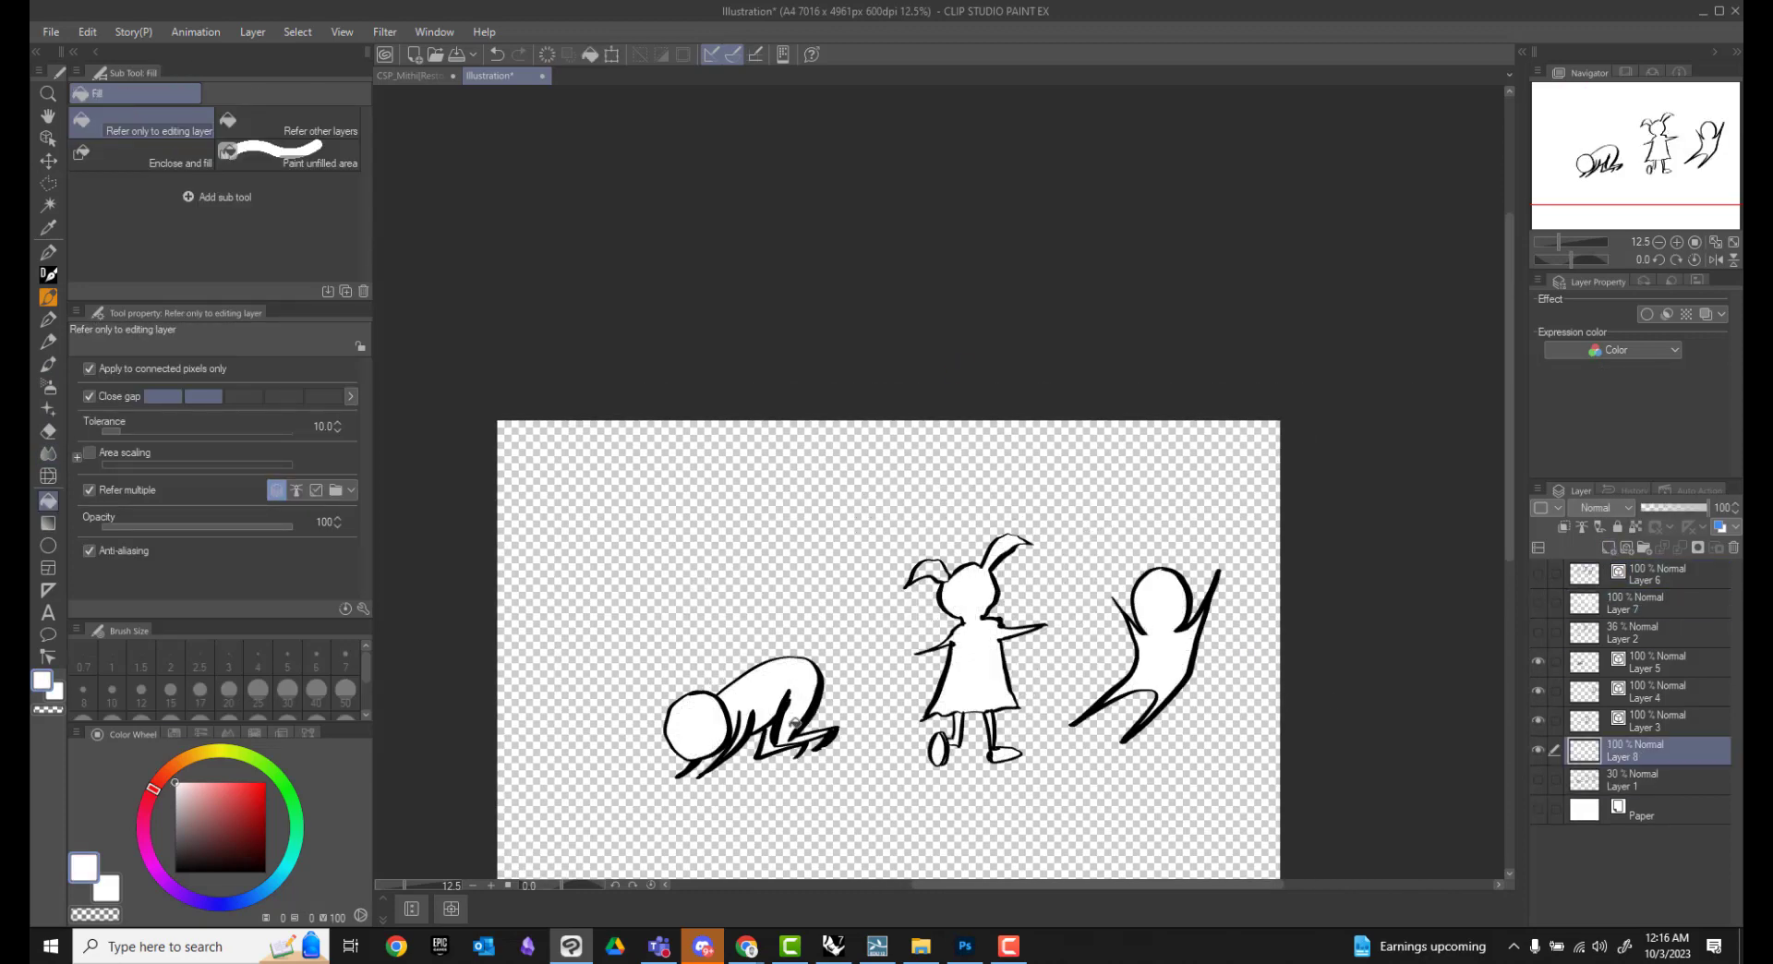
Step: Export the visible figures as a PNG named 01 into a new Kids Png folder inside Stylized Render 2023
{"action": "left_click", "coordinate": [51, 31]}
{"action": "left_click", "coordinate": [388, 388]}
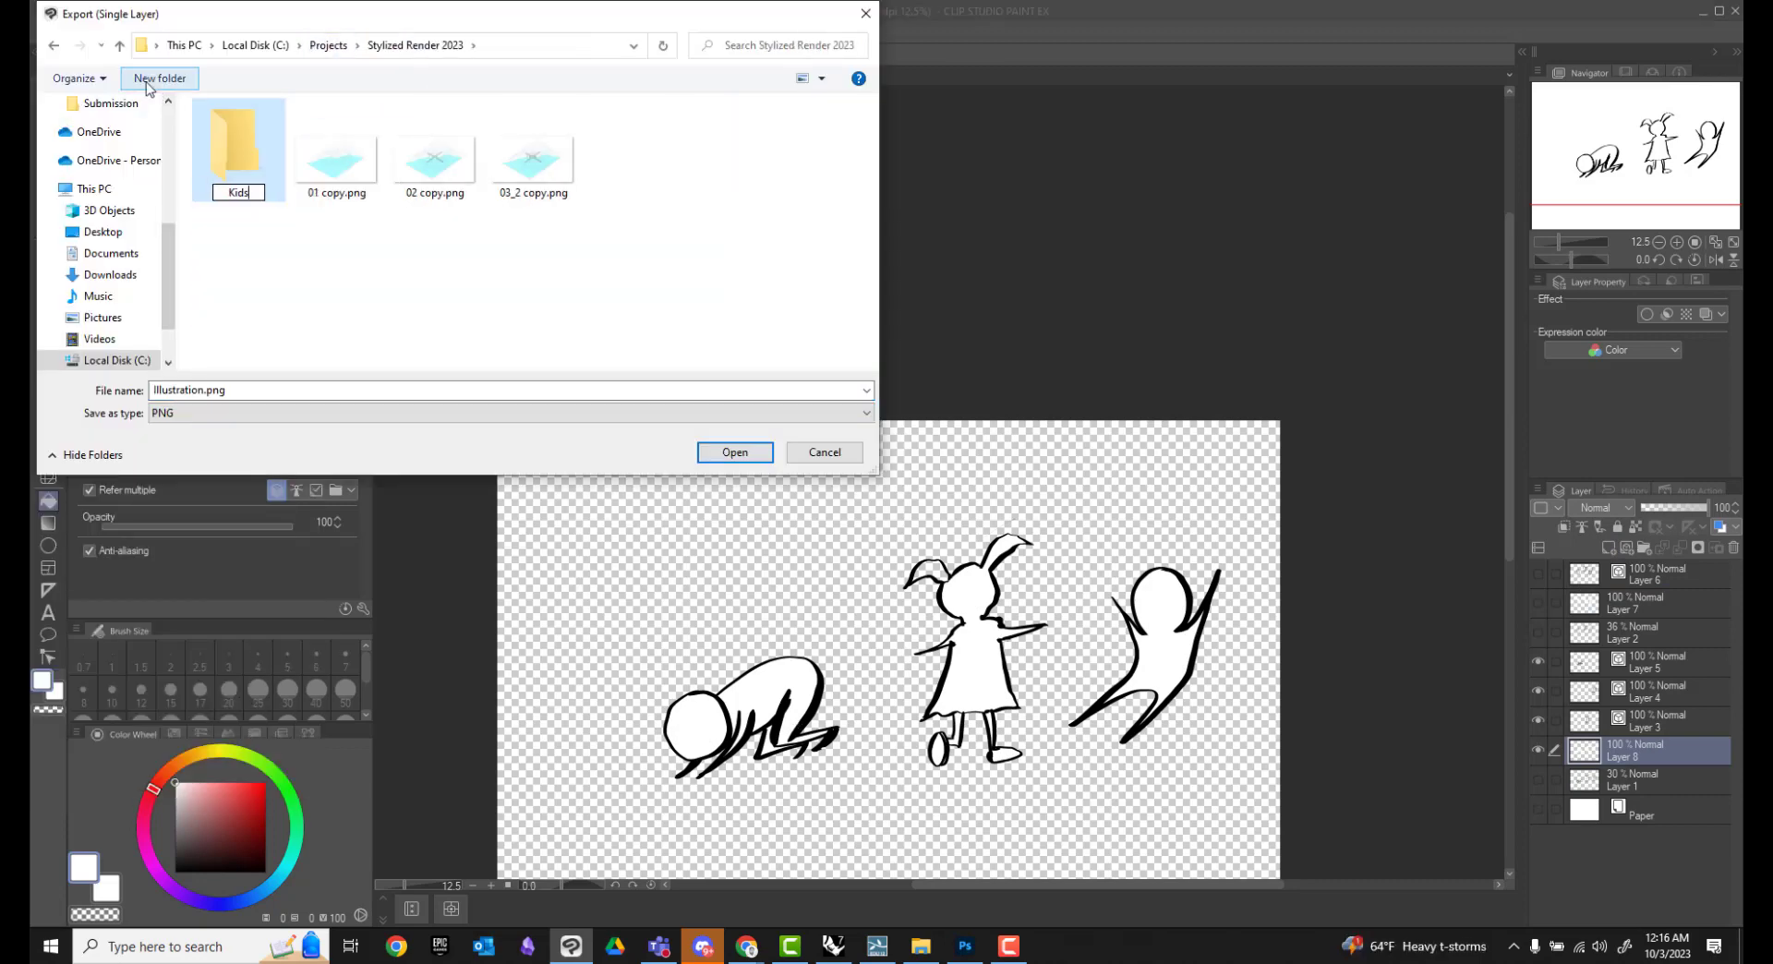
{"action": "double_click", "coordinate": [231, 143]}
{"action": "type", "text": "01"}
{"action": "left_click", "coordinate": [735, 452]}
Step: Show Layers 6 and 7 instead of Layers 3, 4, 5 and 8, and export the second group of figures as a PNG
{"action": "scroll", "coordinate": [1272, 624], "scroll_direction": "up", "scroll_amount": 1}
{"action": "left_click_drag", "start_coordinate": [1537, 573], "coordinate": [1538, 602]}
{"action": "left_click_drag", "start_coordinate": [1538, 661], "coordinate": [1538, 750]}
{"action": "left_click", "coordinate": [51, 32]}
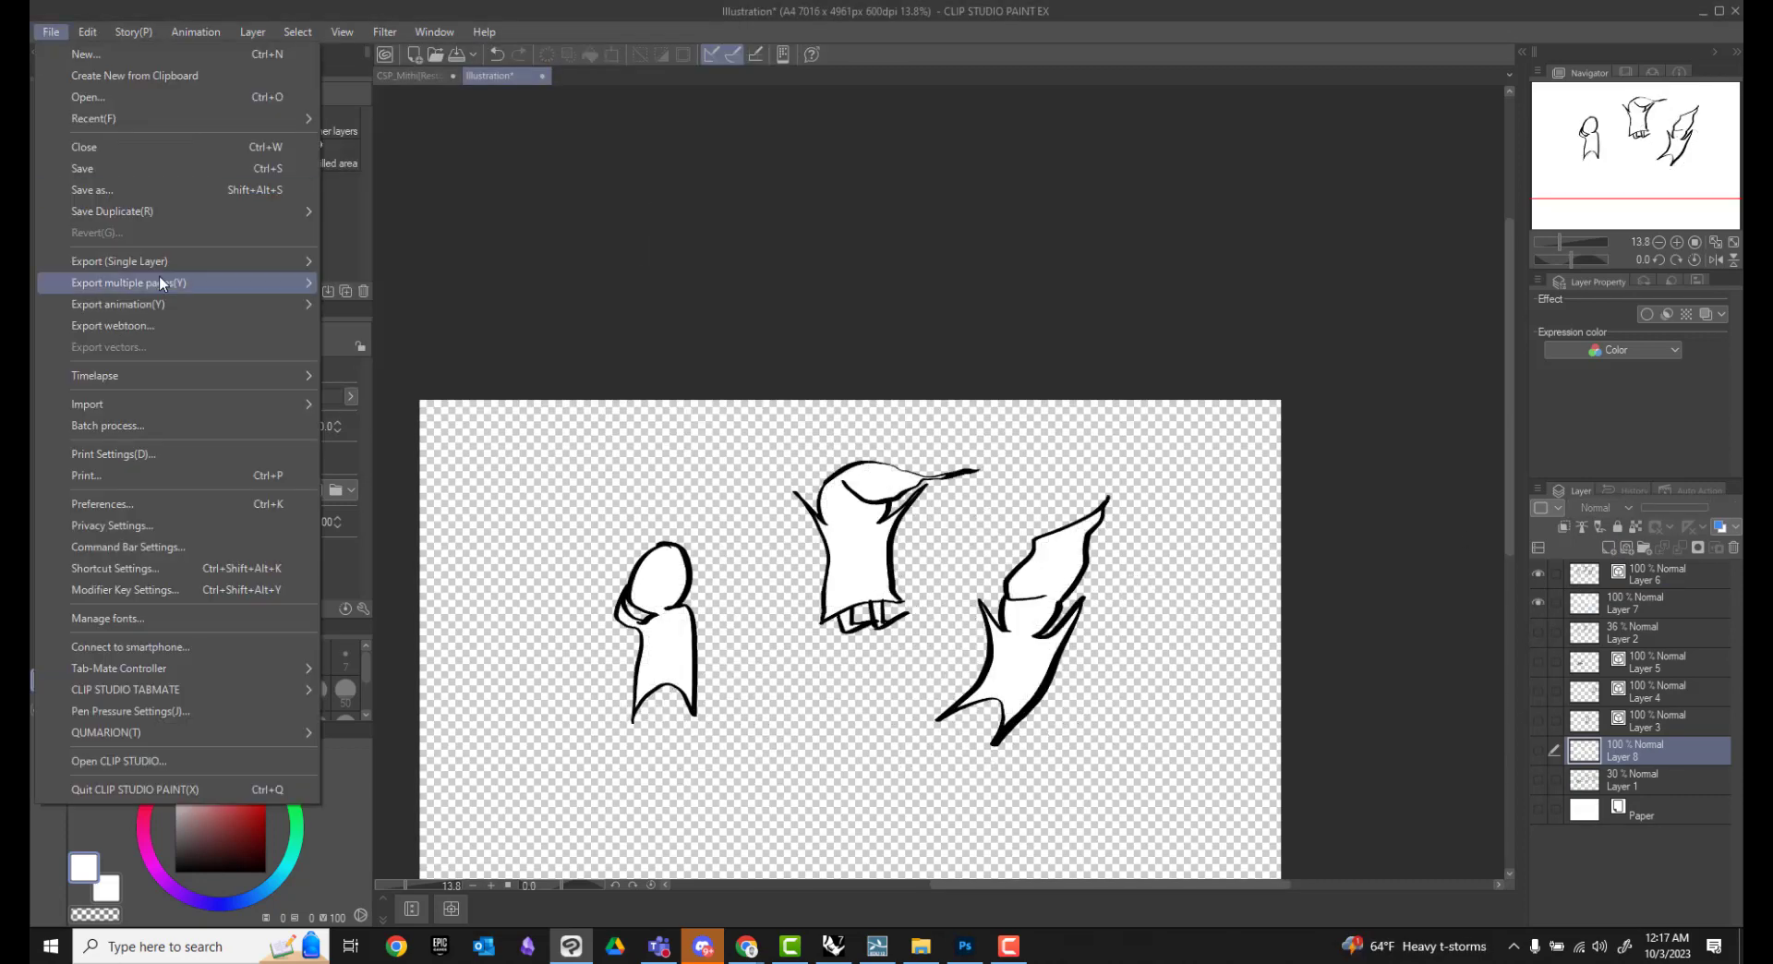
{"action": "mouse_move", "coordinate": [163, 259]}
{"action": "left_click", "coordinate": [389, 307]}
{"action": "key", "text": "Return"}
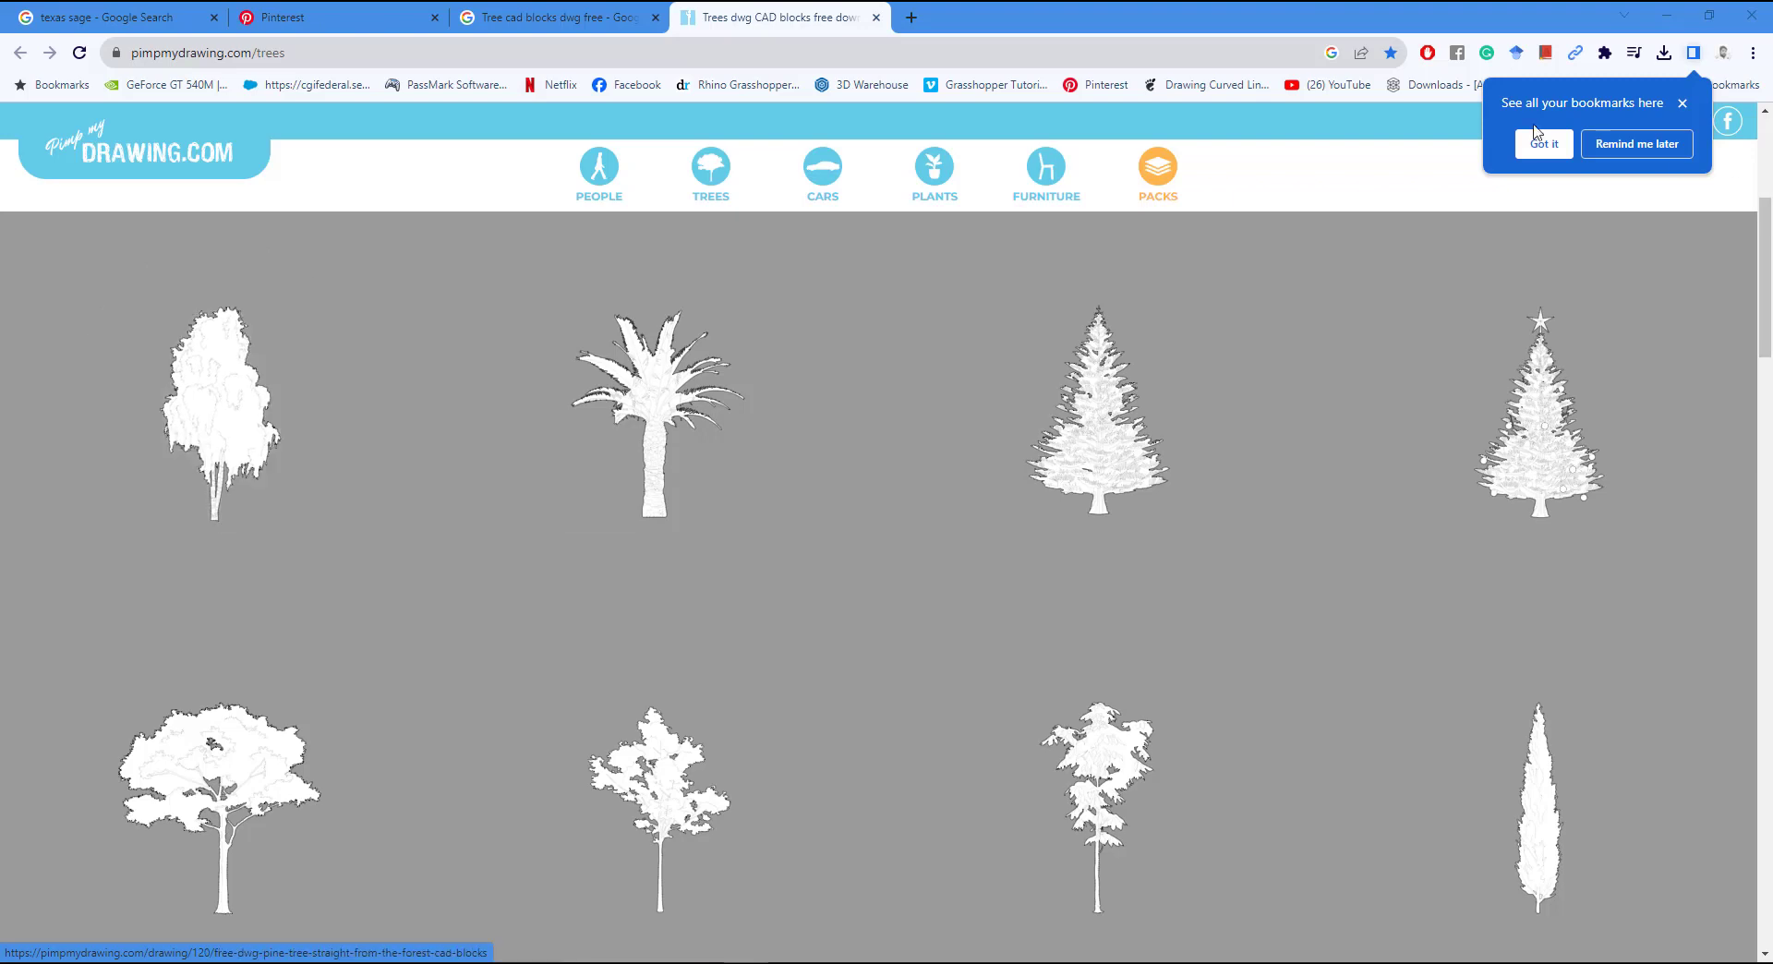
Step: Start downloading the lush birch drawing in AI format from pimpmydrawing.com in the browser, and browse to C:\Projects\Stylized Render 2023
{"action": "left_click", "coordinate": [1543, 145]}
{"action": "mouse_move", "coordinate": [159, 499]}
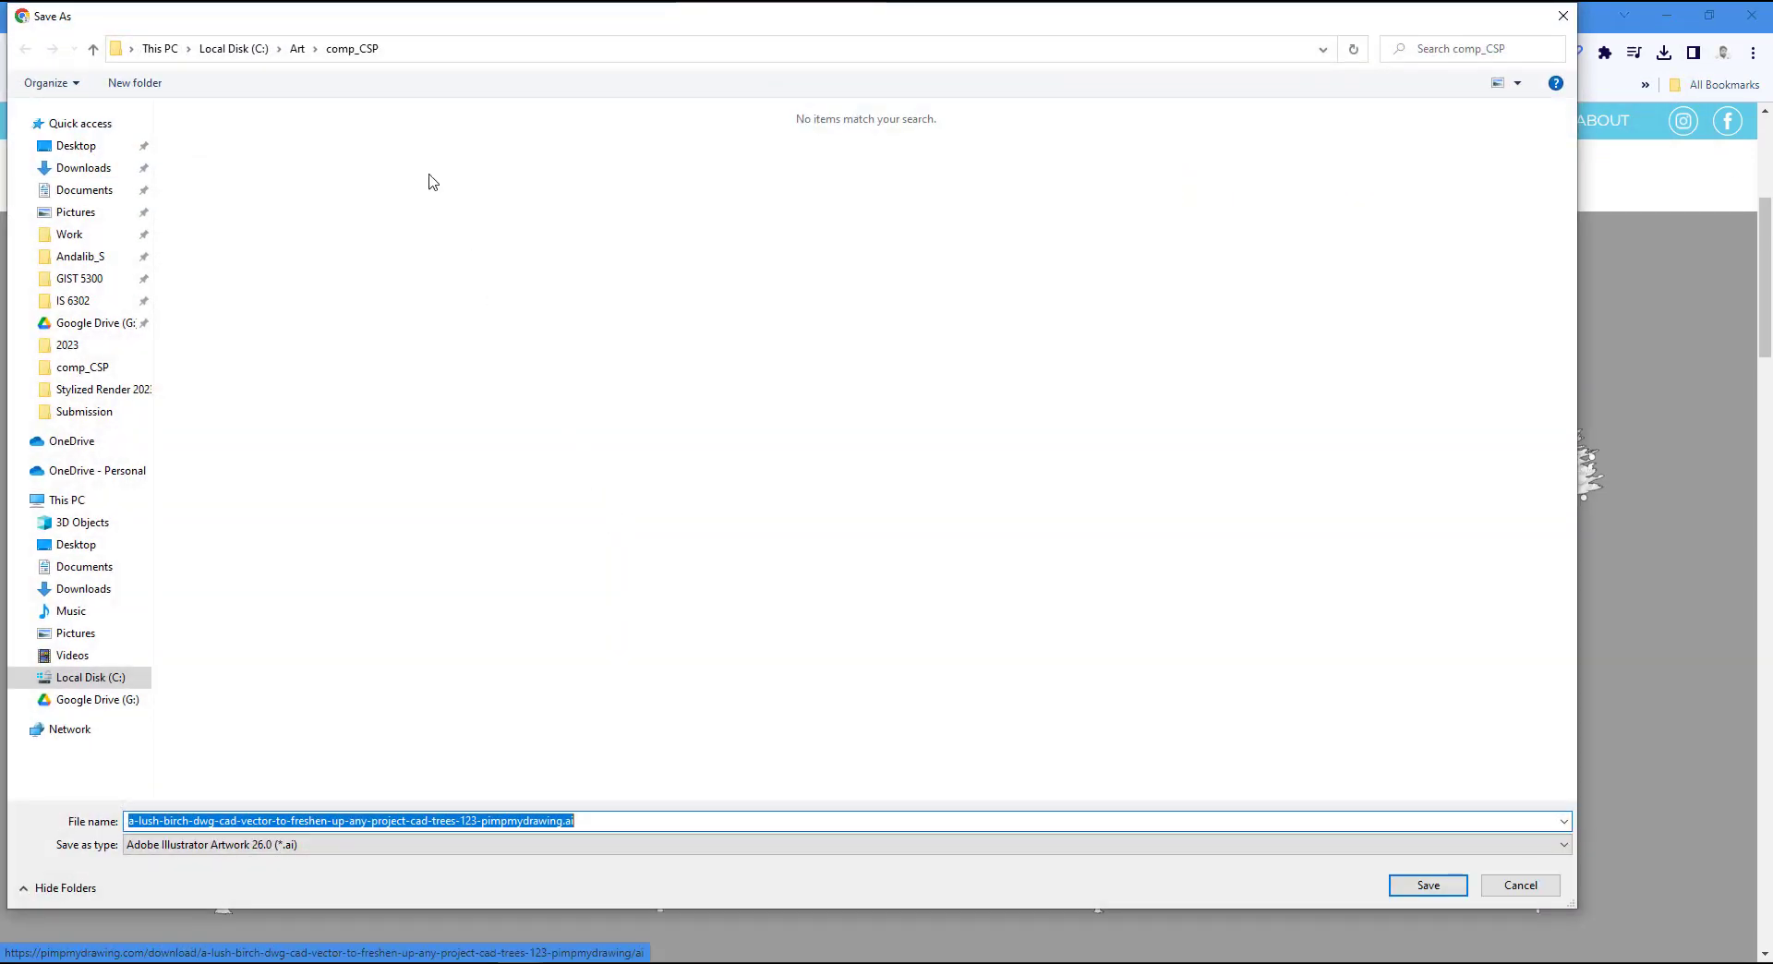
{"action": "left_click", "coordinate": [231, 53]}
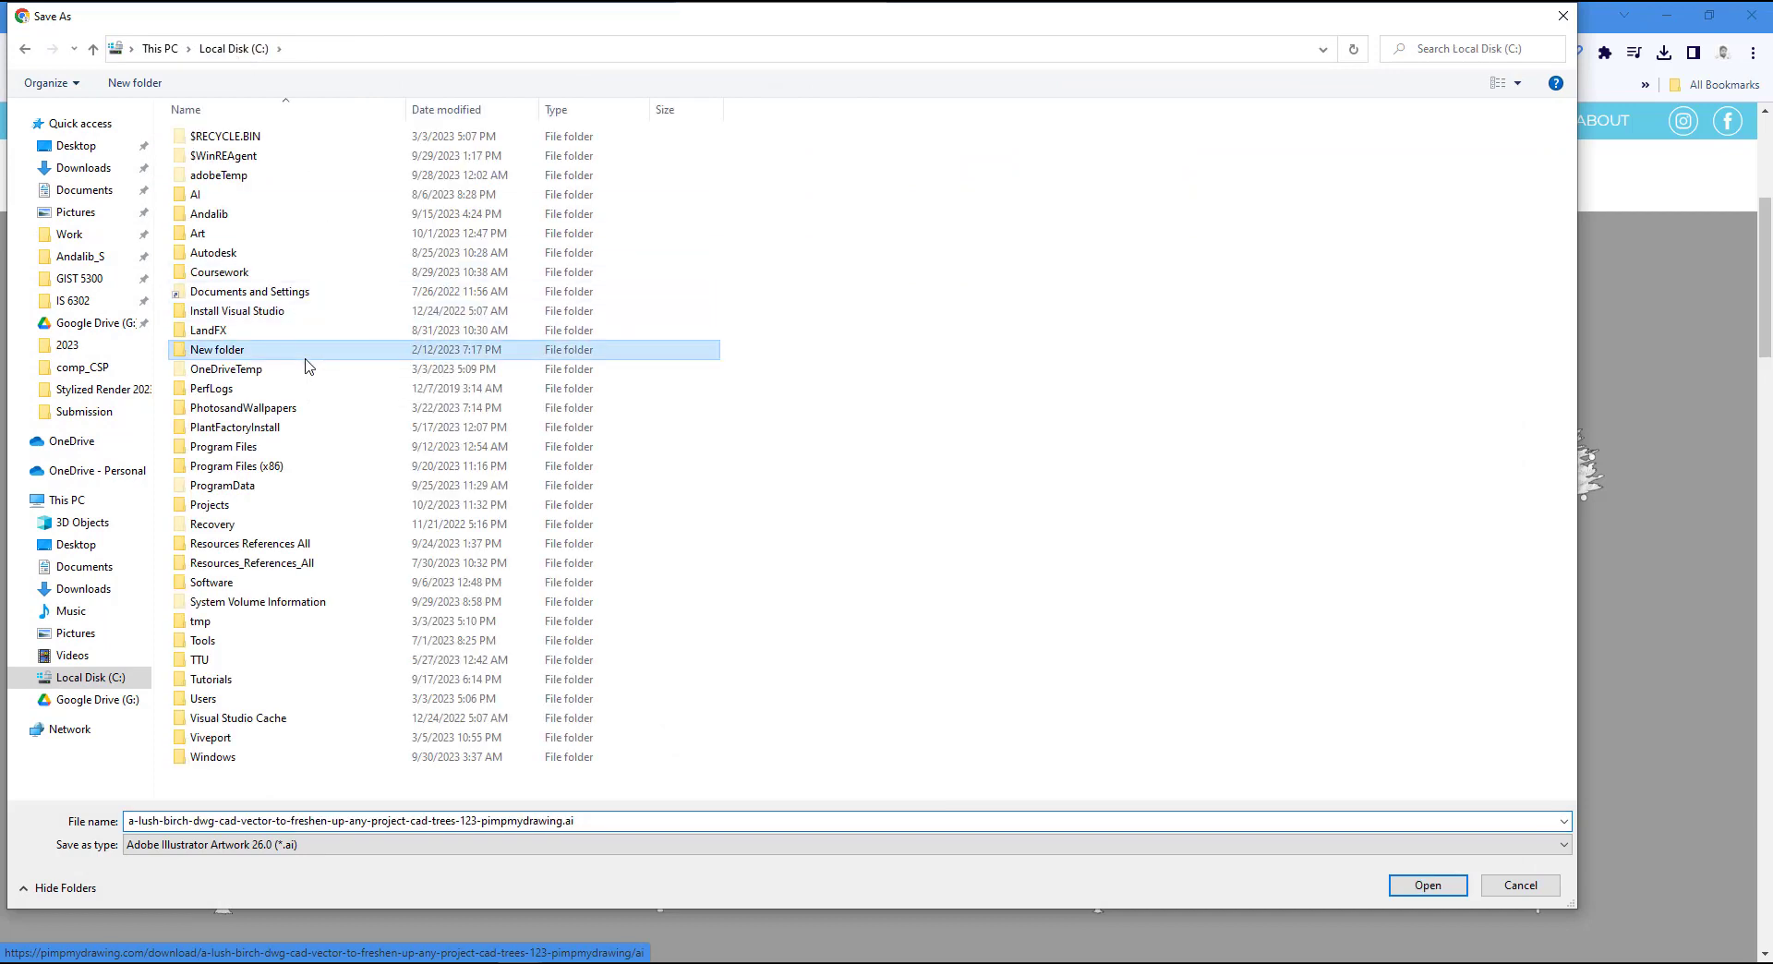
{"action": "key", "text": "p"}
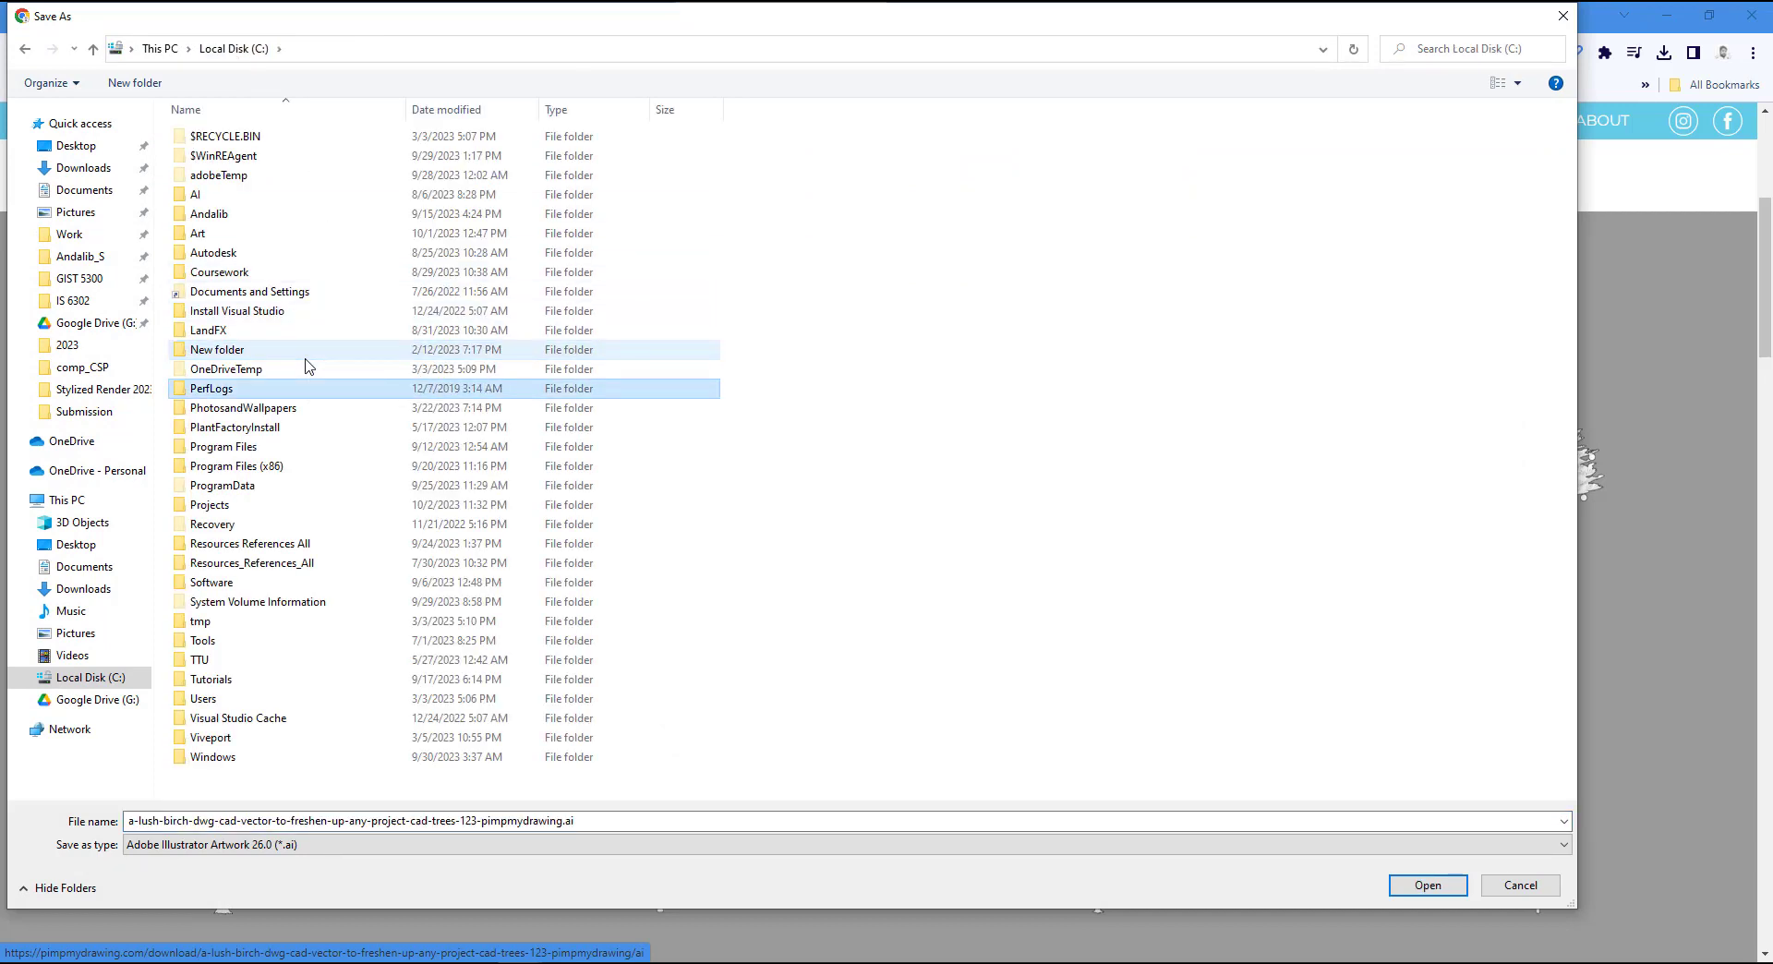
{"action": "double_click", "coordinate": [226, 506]}
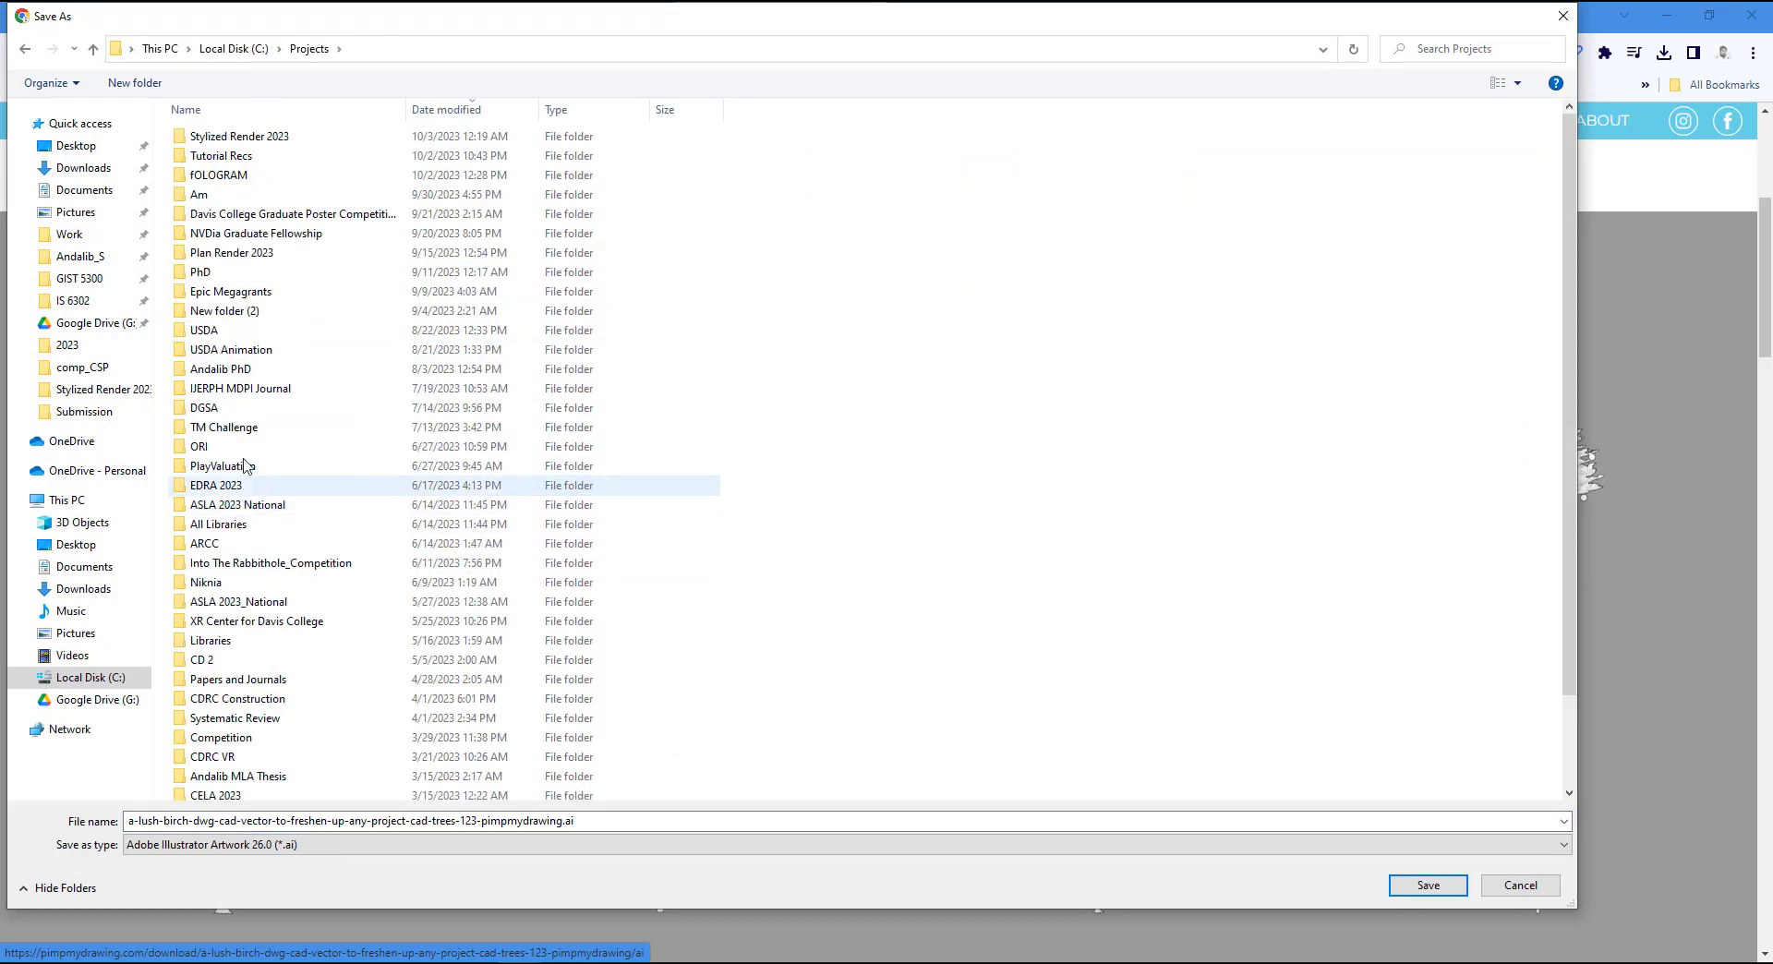
{"action": "double_click", "coordinate": [282, 139]}
Step: Create a Trees folder inside Stylized Render 2023 and save the birch AI file in it
{"action": "left_click", "coordinate": [135, 82]}
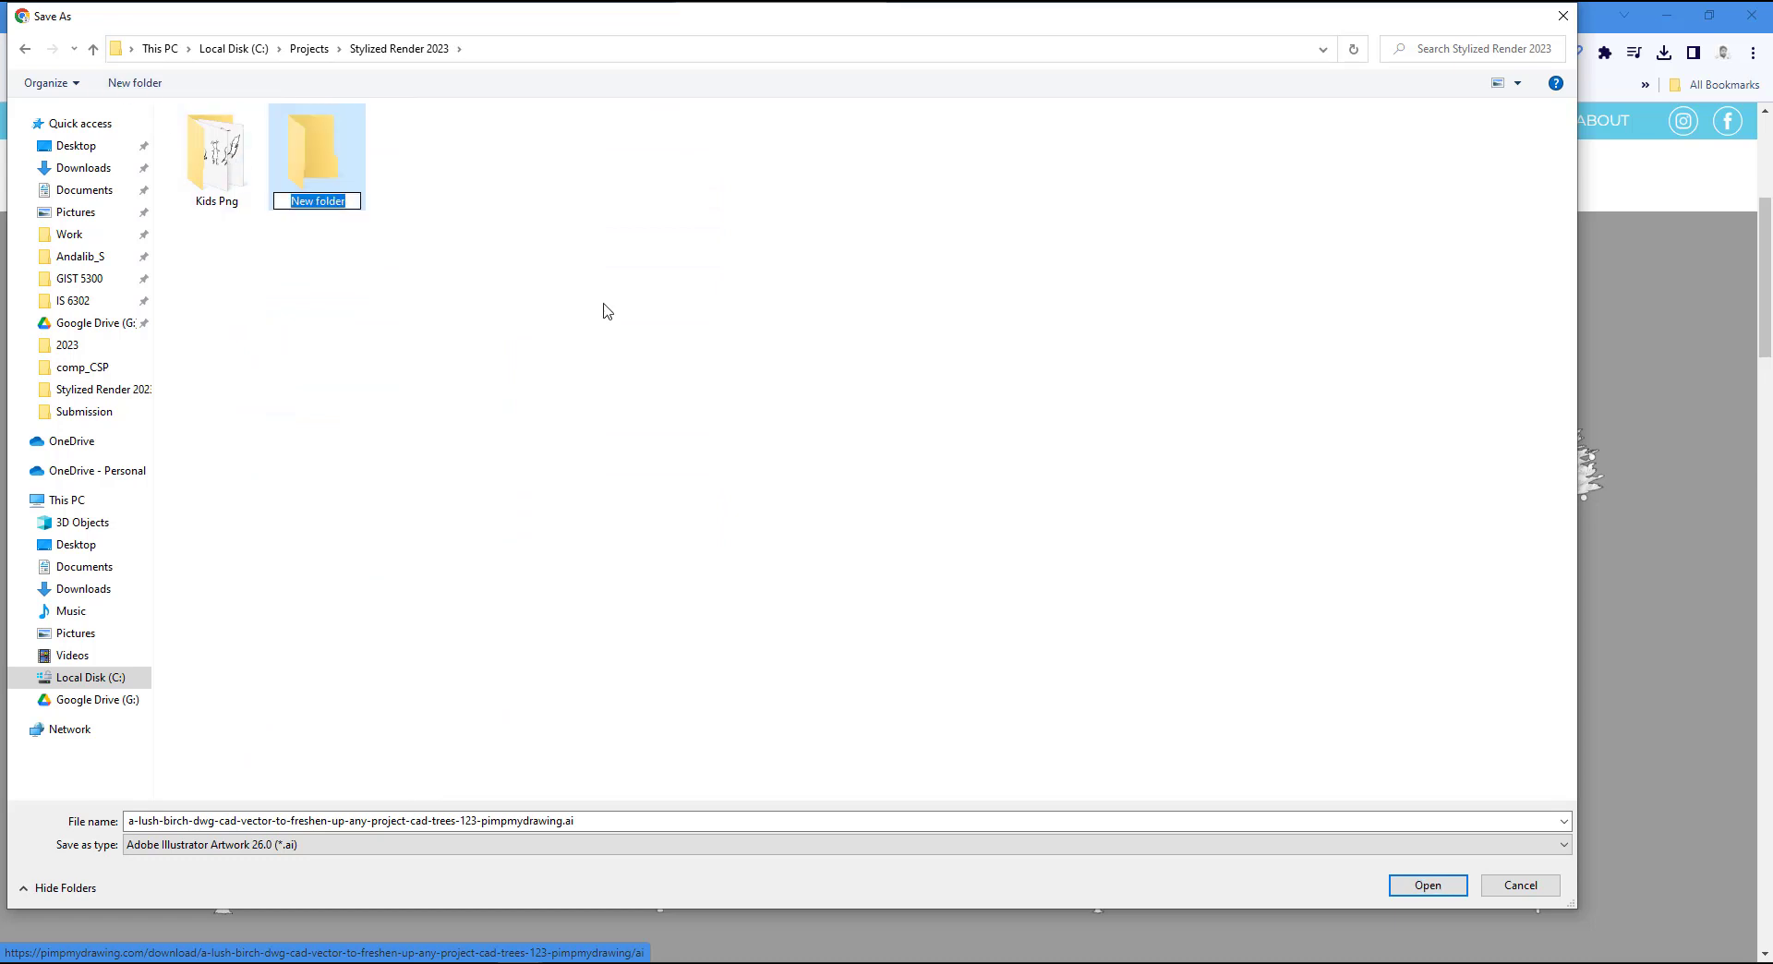
{"action": "key", "text": "Return"}
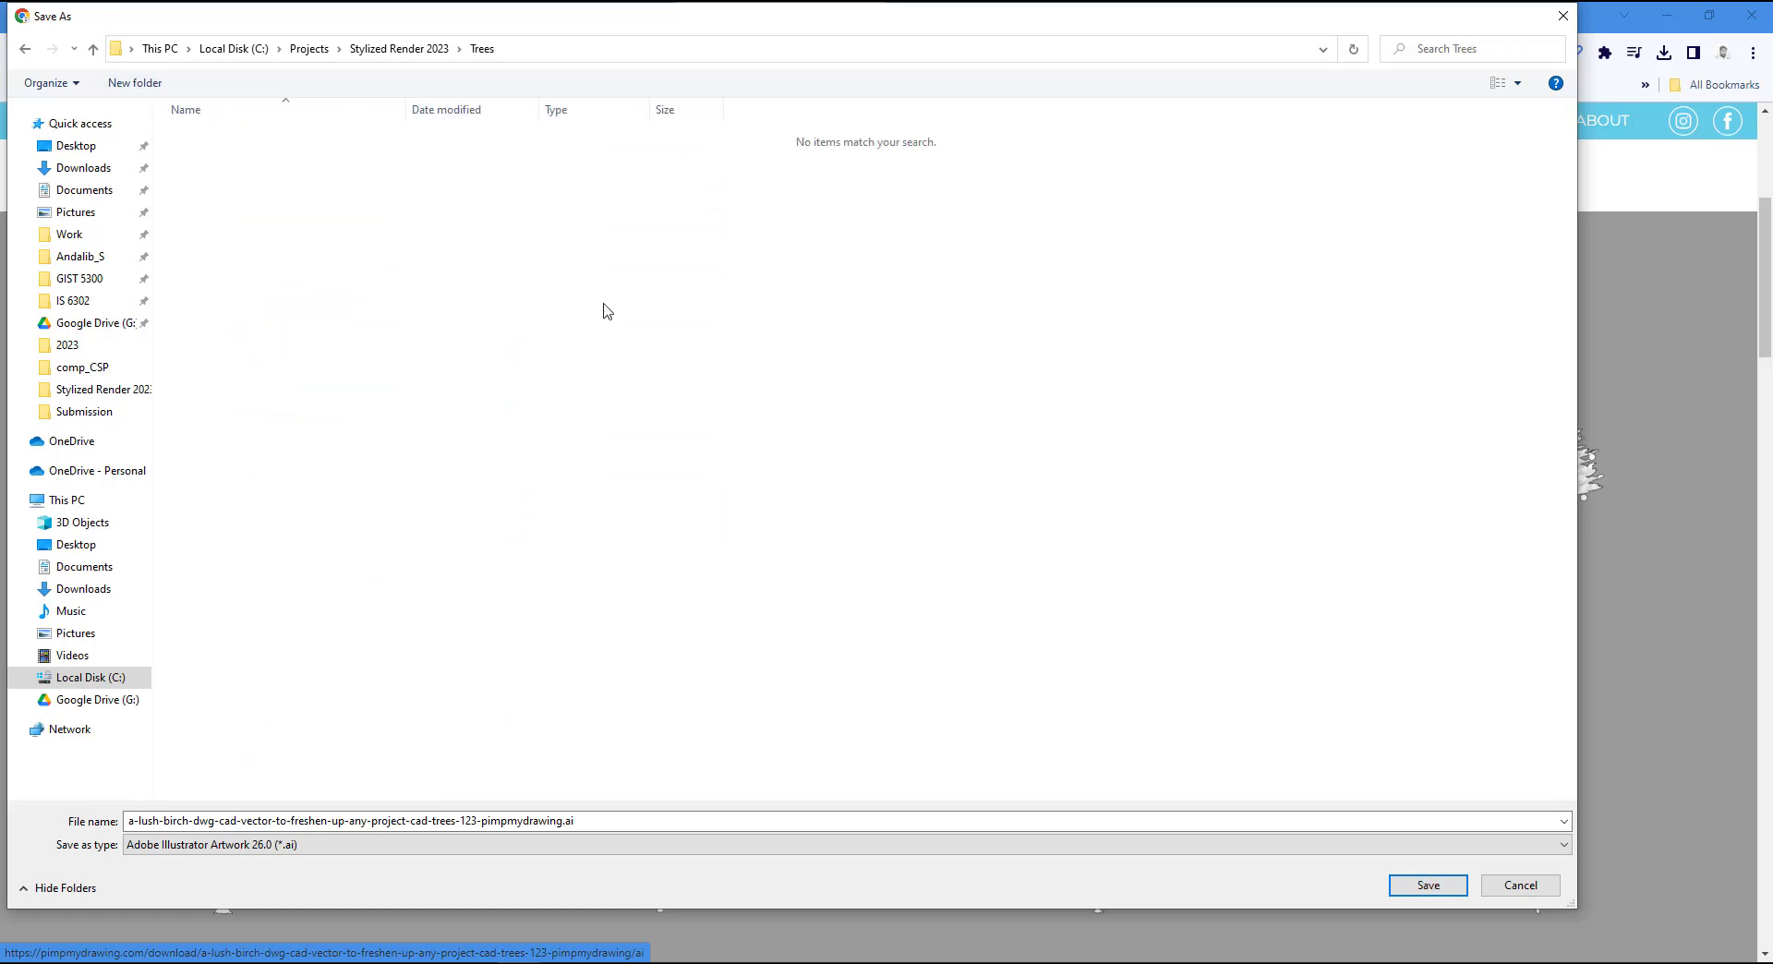
{"action": "left_click", "coordinate": [1452, 887]}
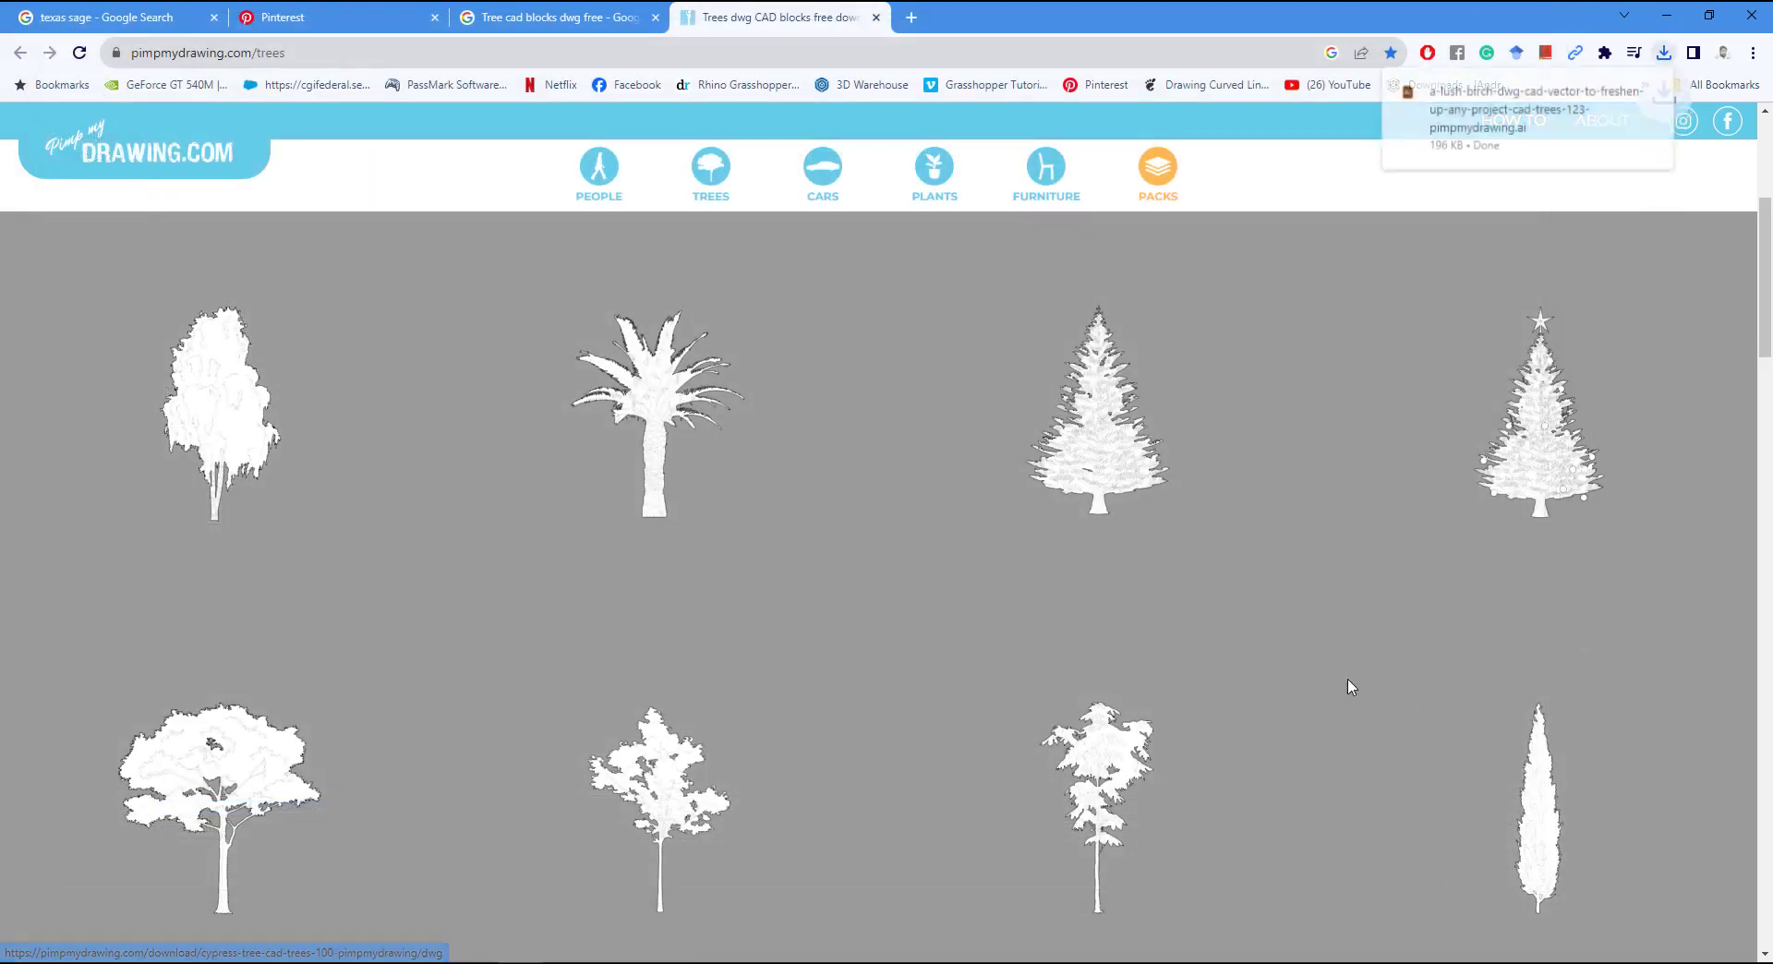
Step: Download the cypress tree drawing in AI format into the Trees folder
{"action": "scroll", "coordinate": [1306, 613], "scroll_direction": "down", "scroll_amount": 4}
{"action": "mouse_move", "coordinate": [1474, 606]}
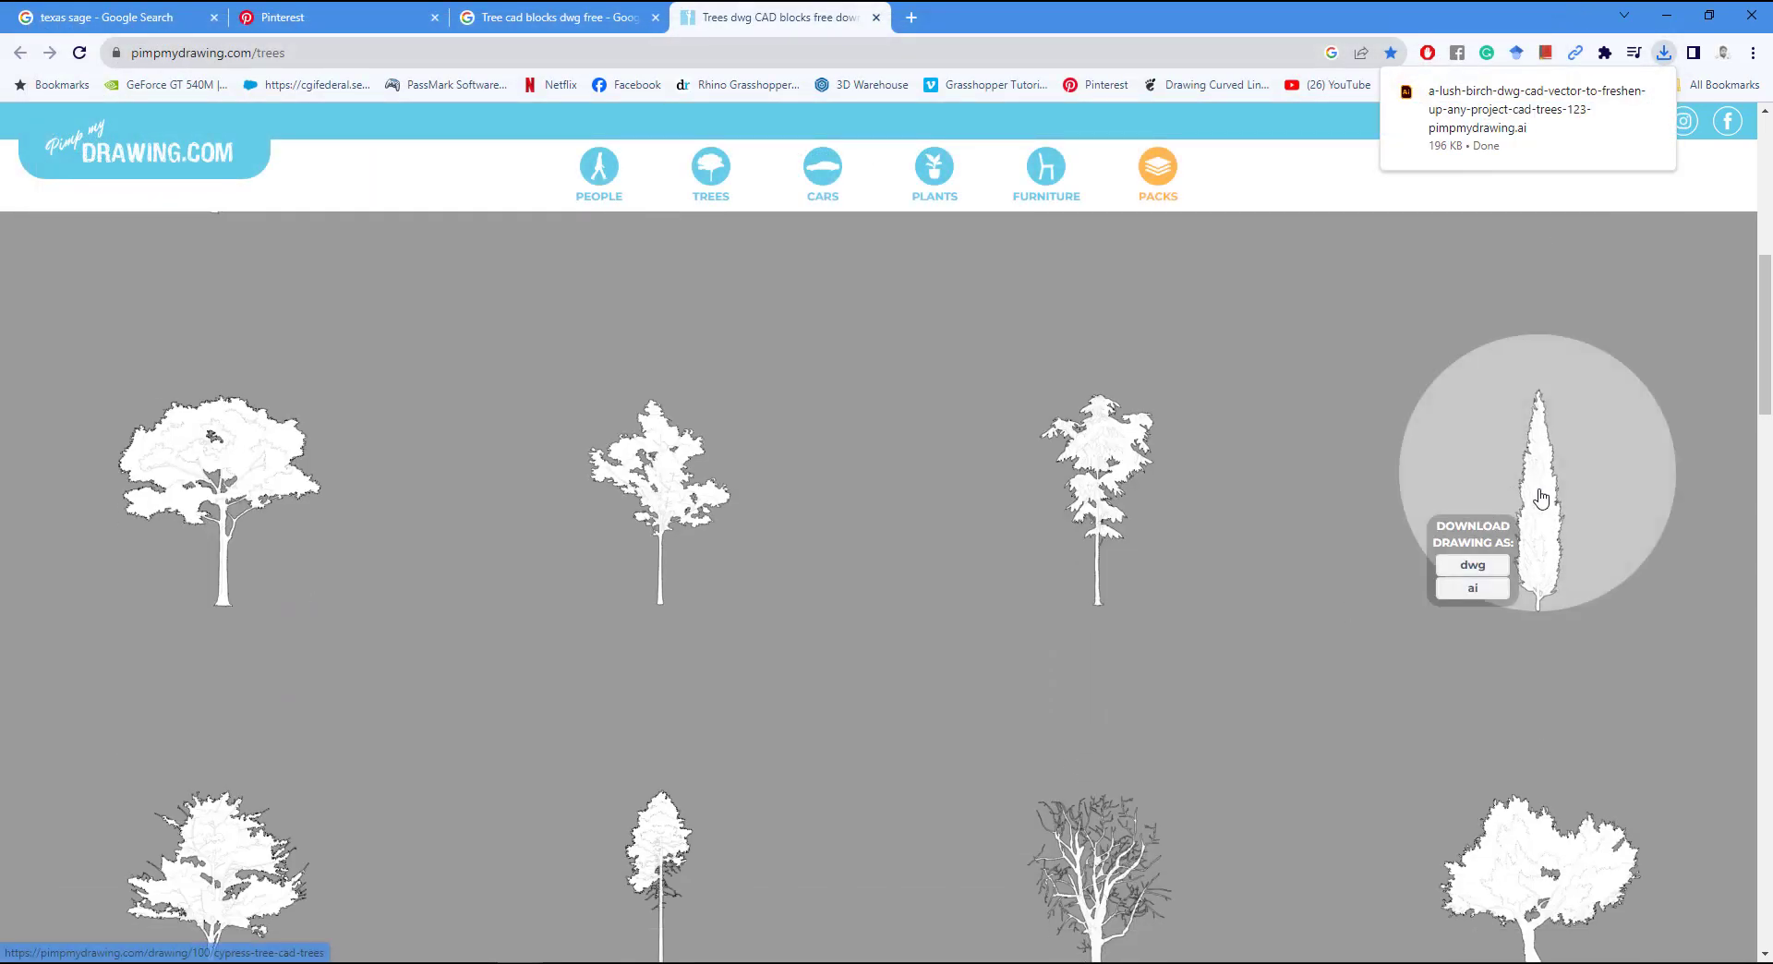
{"action": "left_click", "coordinate": [1474, 588]}
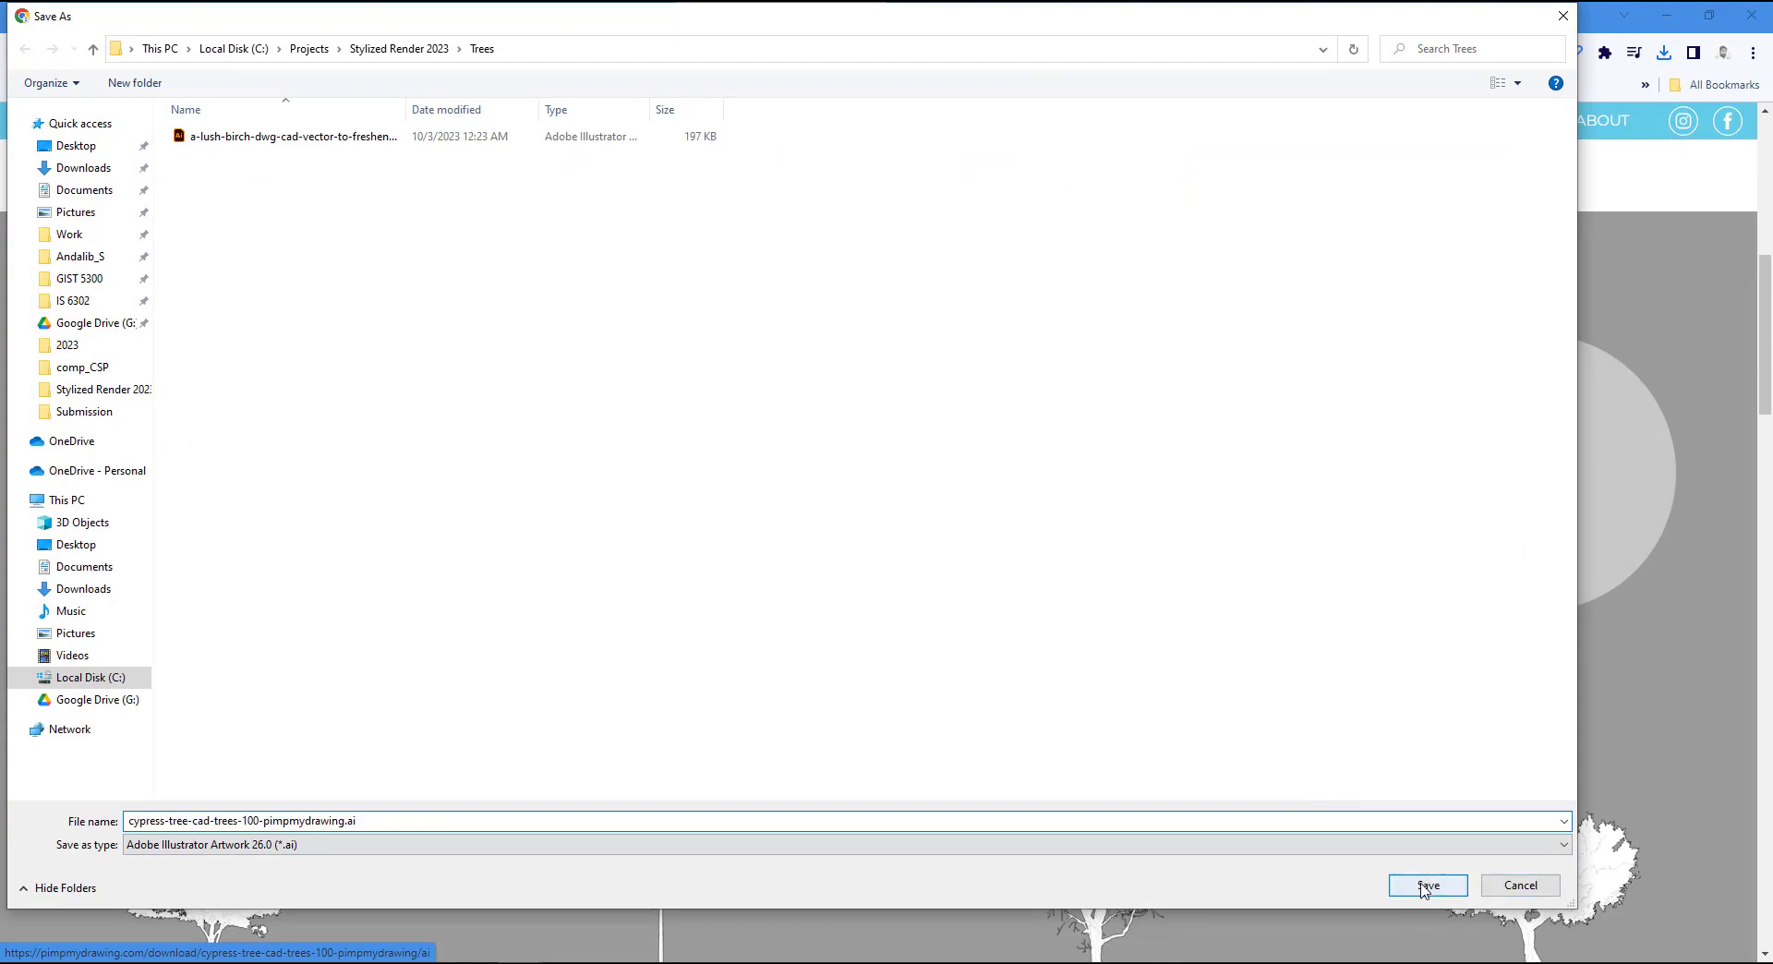
{"action": "left_click", "coordinate": [1427, 885]}
Step: Download the apricot tree drawing in AI format
{"action": "mouse_move", "coordinate": [1204, 808]}
{"action": "scroll", "coordinate": [1205, 808], "scroll_direction": "down", "scroll_amount": 4}
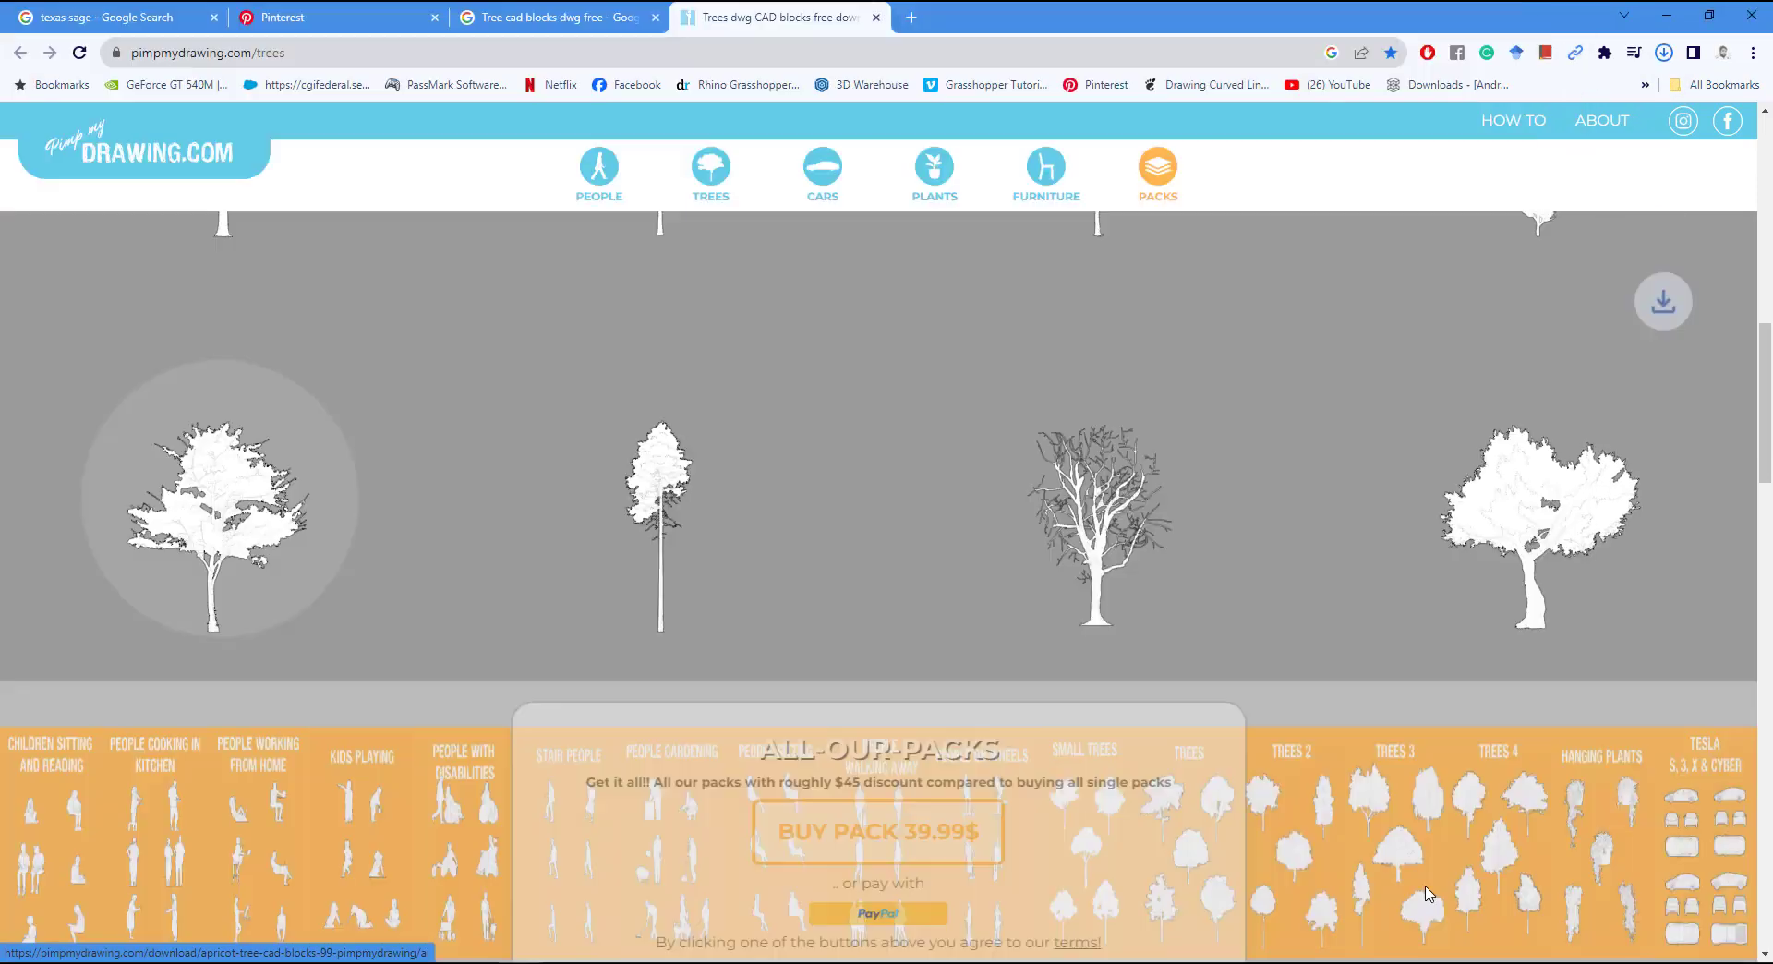
{"action": "left_click", "coordinate": [156, 614]}
{"action": "left_click", "coordinate": [1413, 887]}
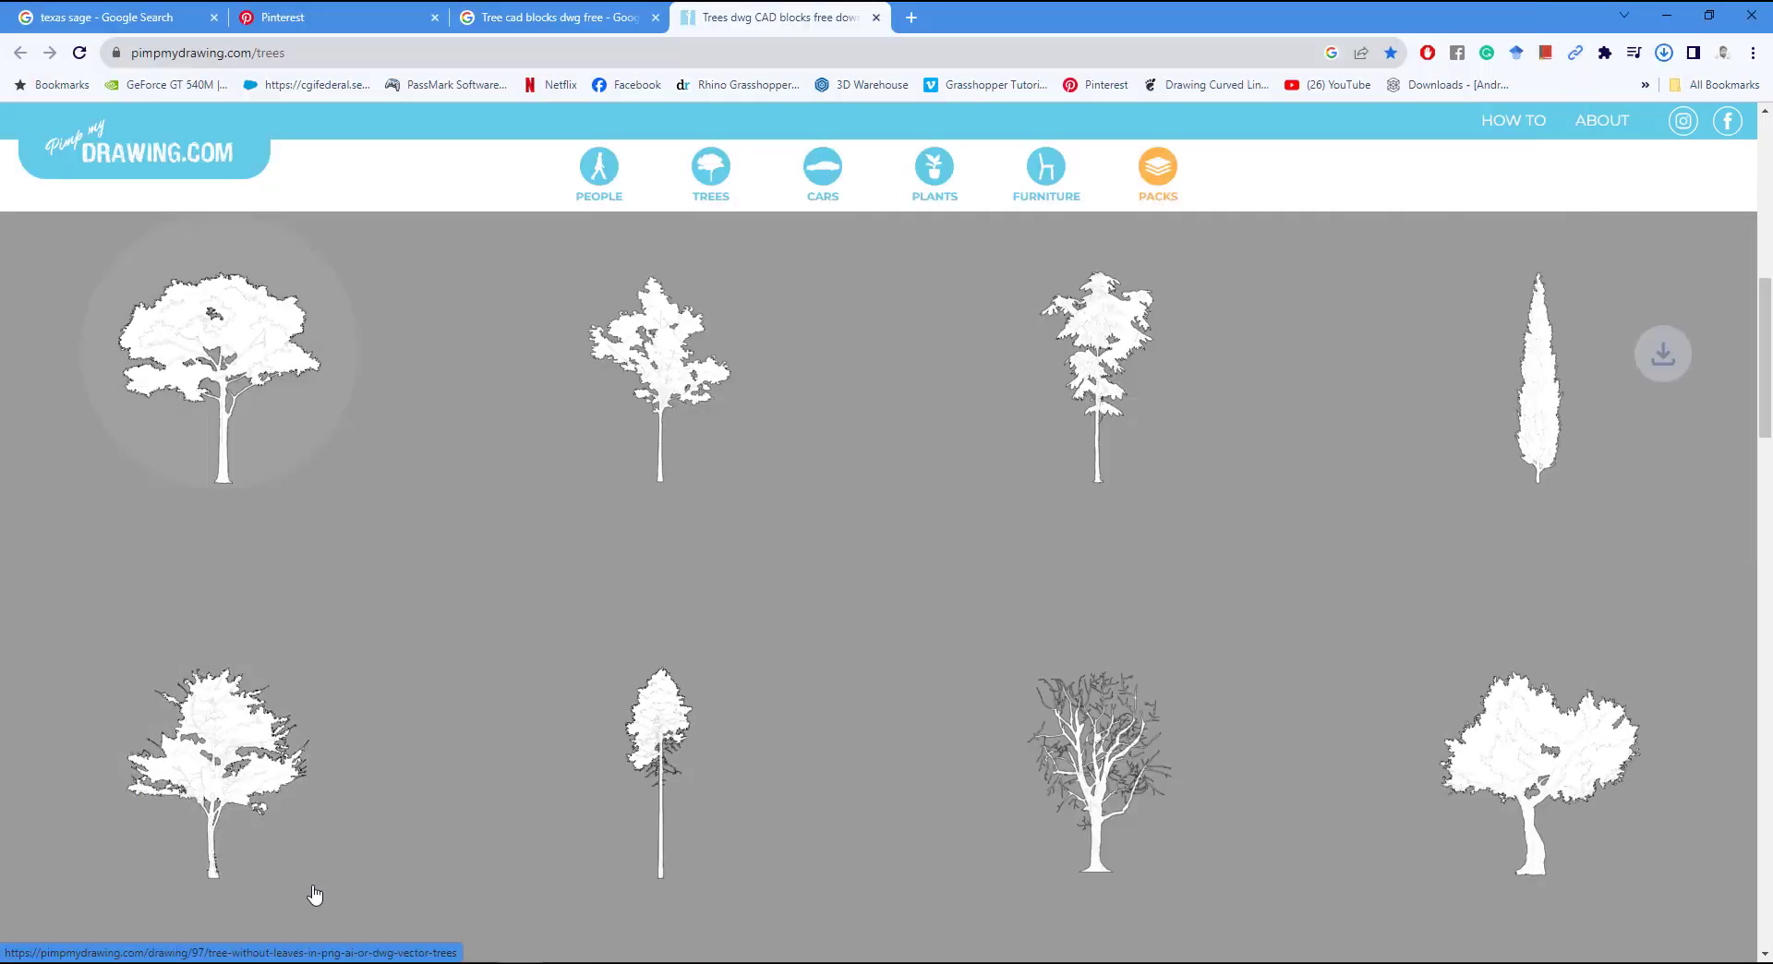
Step: Download the potted plant at the end of the first row of the Plants page in AI format
{"action": "scroll", "coordinate": [1459, 794], "scroll_direction": "down", "scroll_amount": 5}
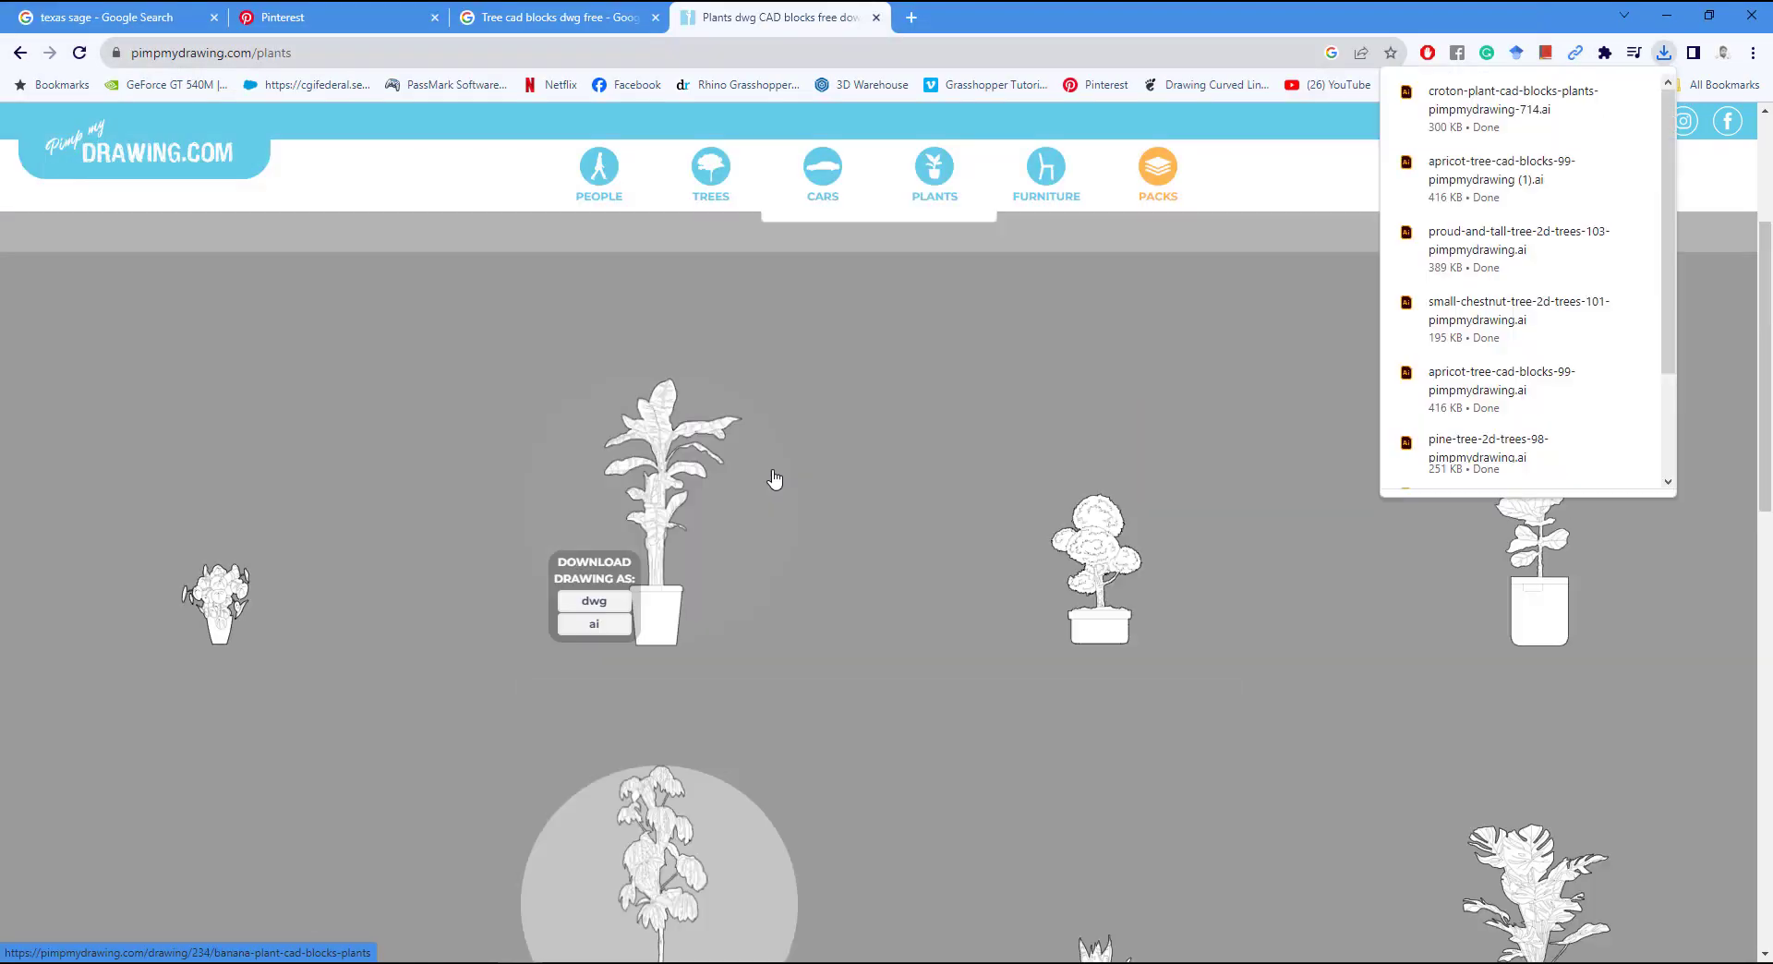
{"action": "left_click", "coordinate": [1472, 616]}
{"action": "left_click", "coordinate": [1437, 893]}
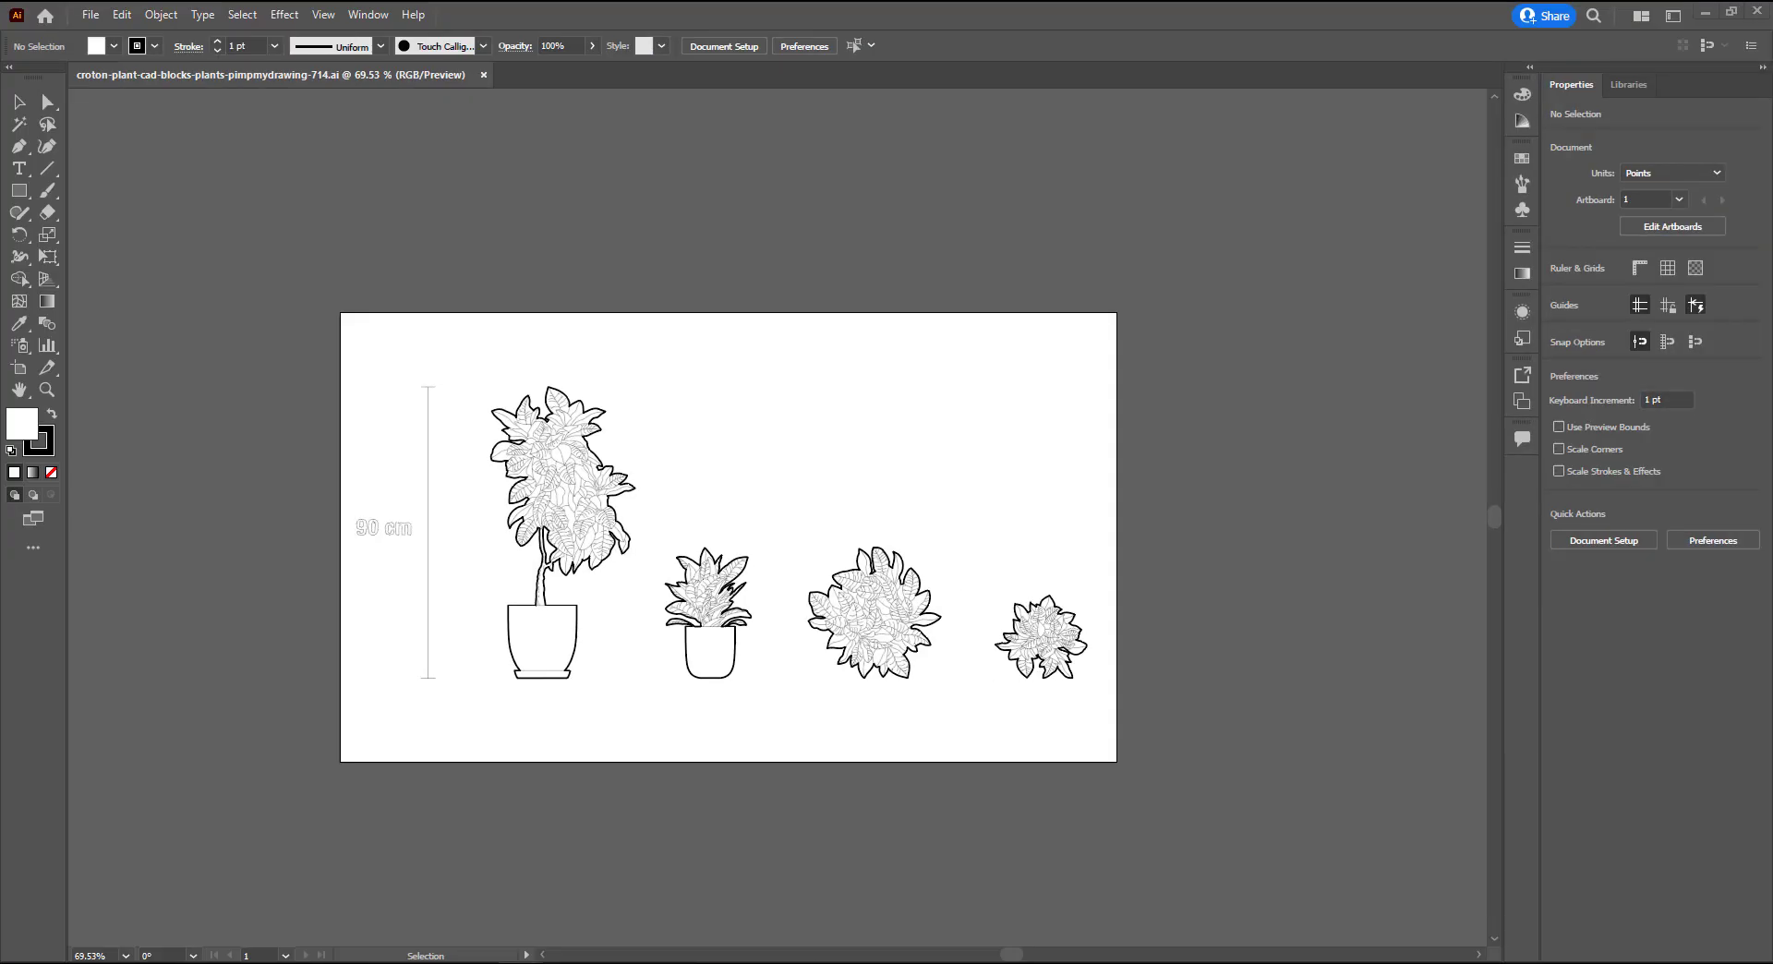
Step: Switch to Illustrator and delete the pot beneath the small potted plant in the croton plant drawing
{"action": "scroll", "coordinate": [822, 615], "scroll_direction": "up", "scroll_amount": 4, "text": "alt"}
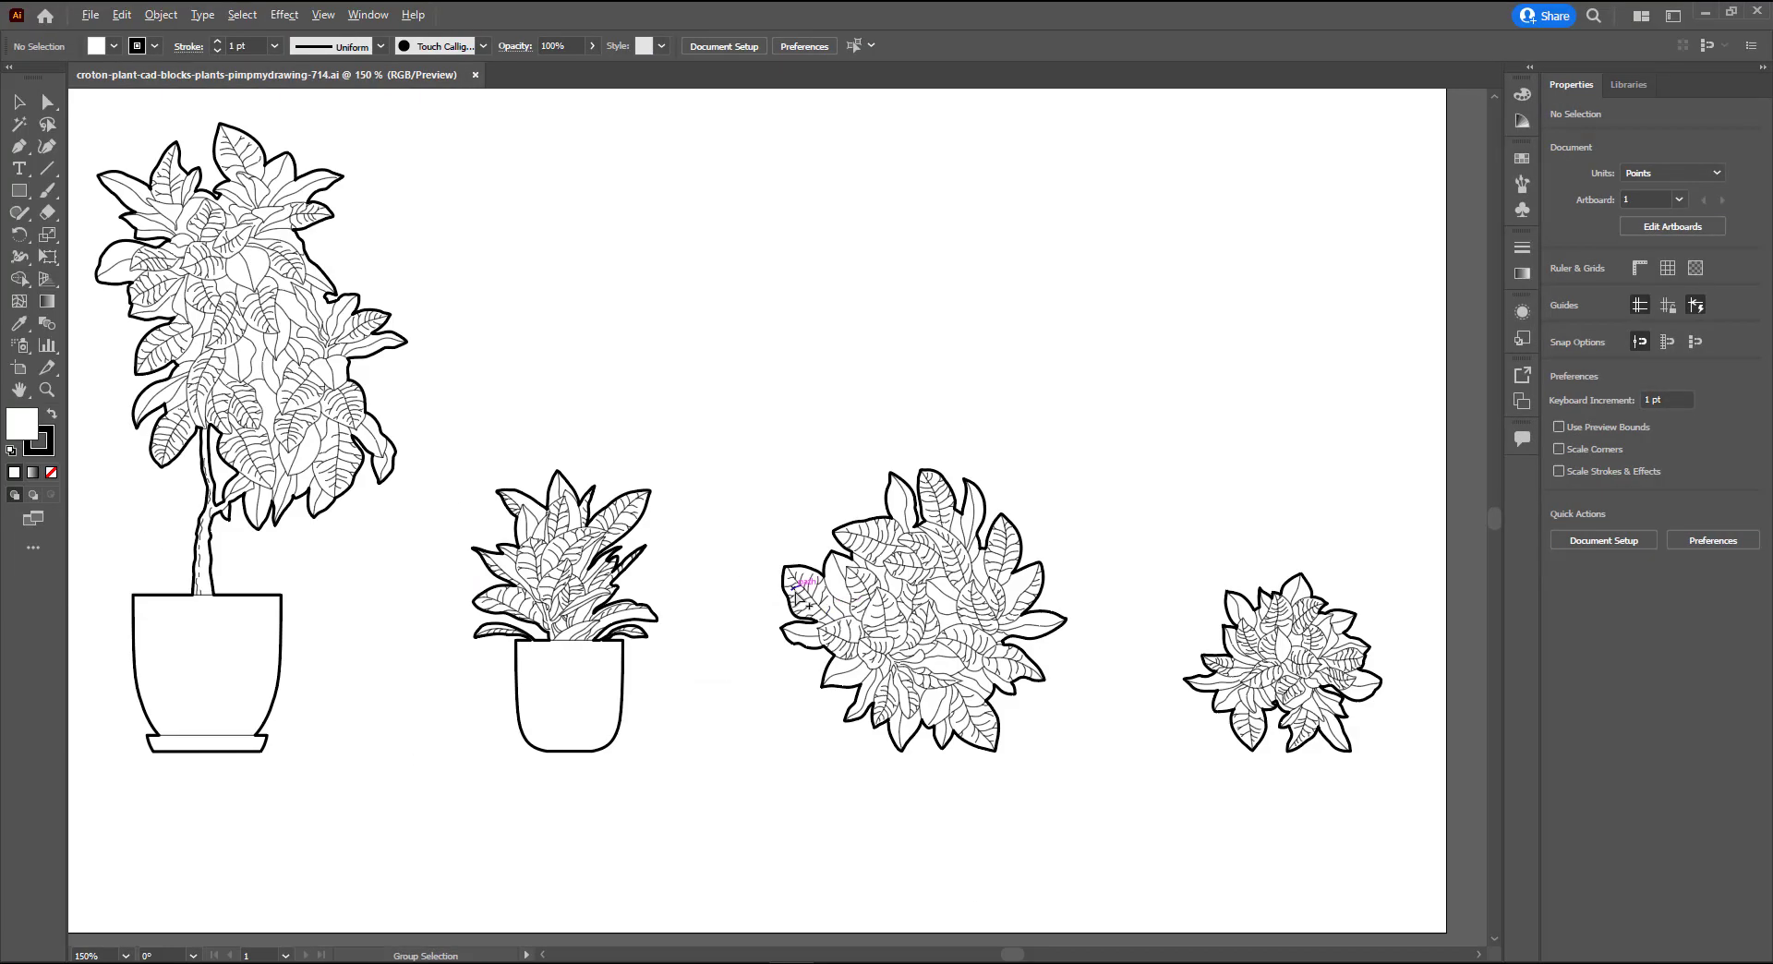
{"action": "left_click", "coordinate": [633, 673]}
{"action": "key", "text": "a"}
{"action": "left_click", "coordinate": [707, 672]}
{"action": "key", "text": "Delete"}
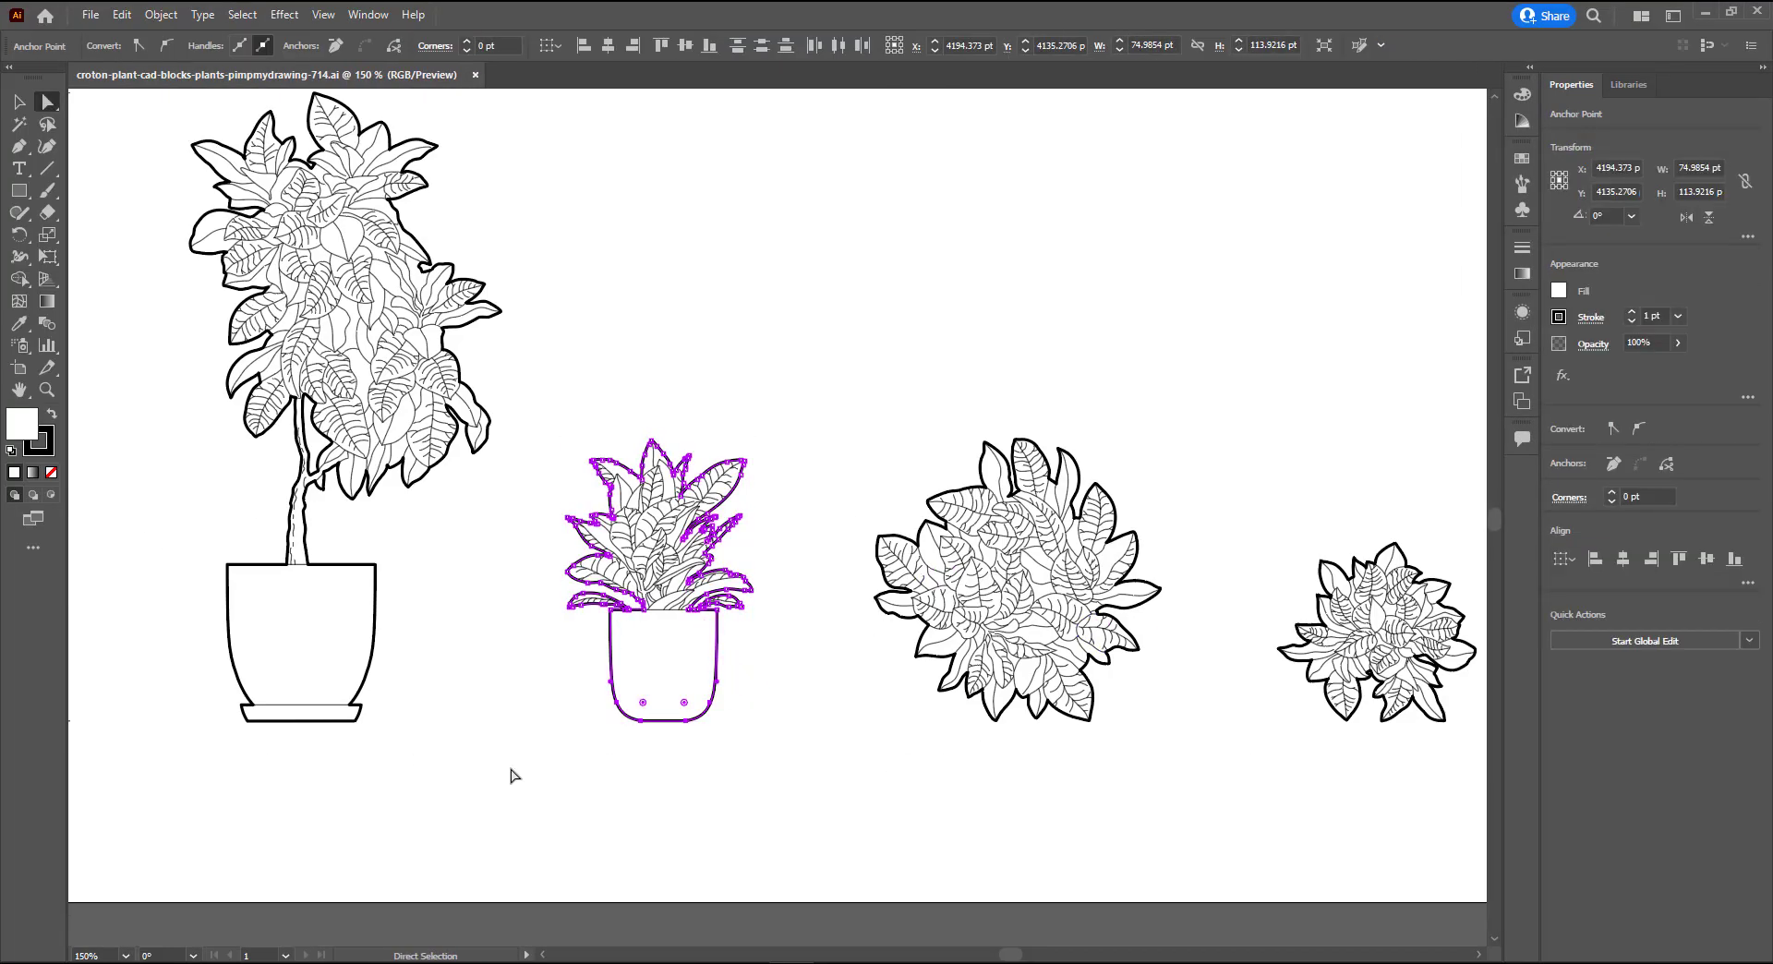
{"action": "scroll", "coordinate": [688, 620], "scroll_direction": "up", "scroll_amount": 4, "text": "alt"}
{"action": "key", "text": "v"}
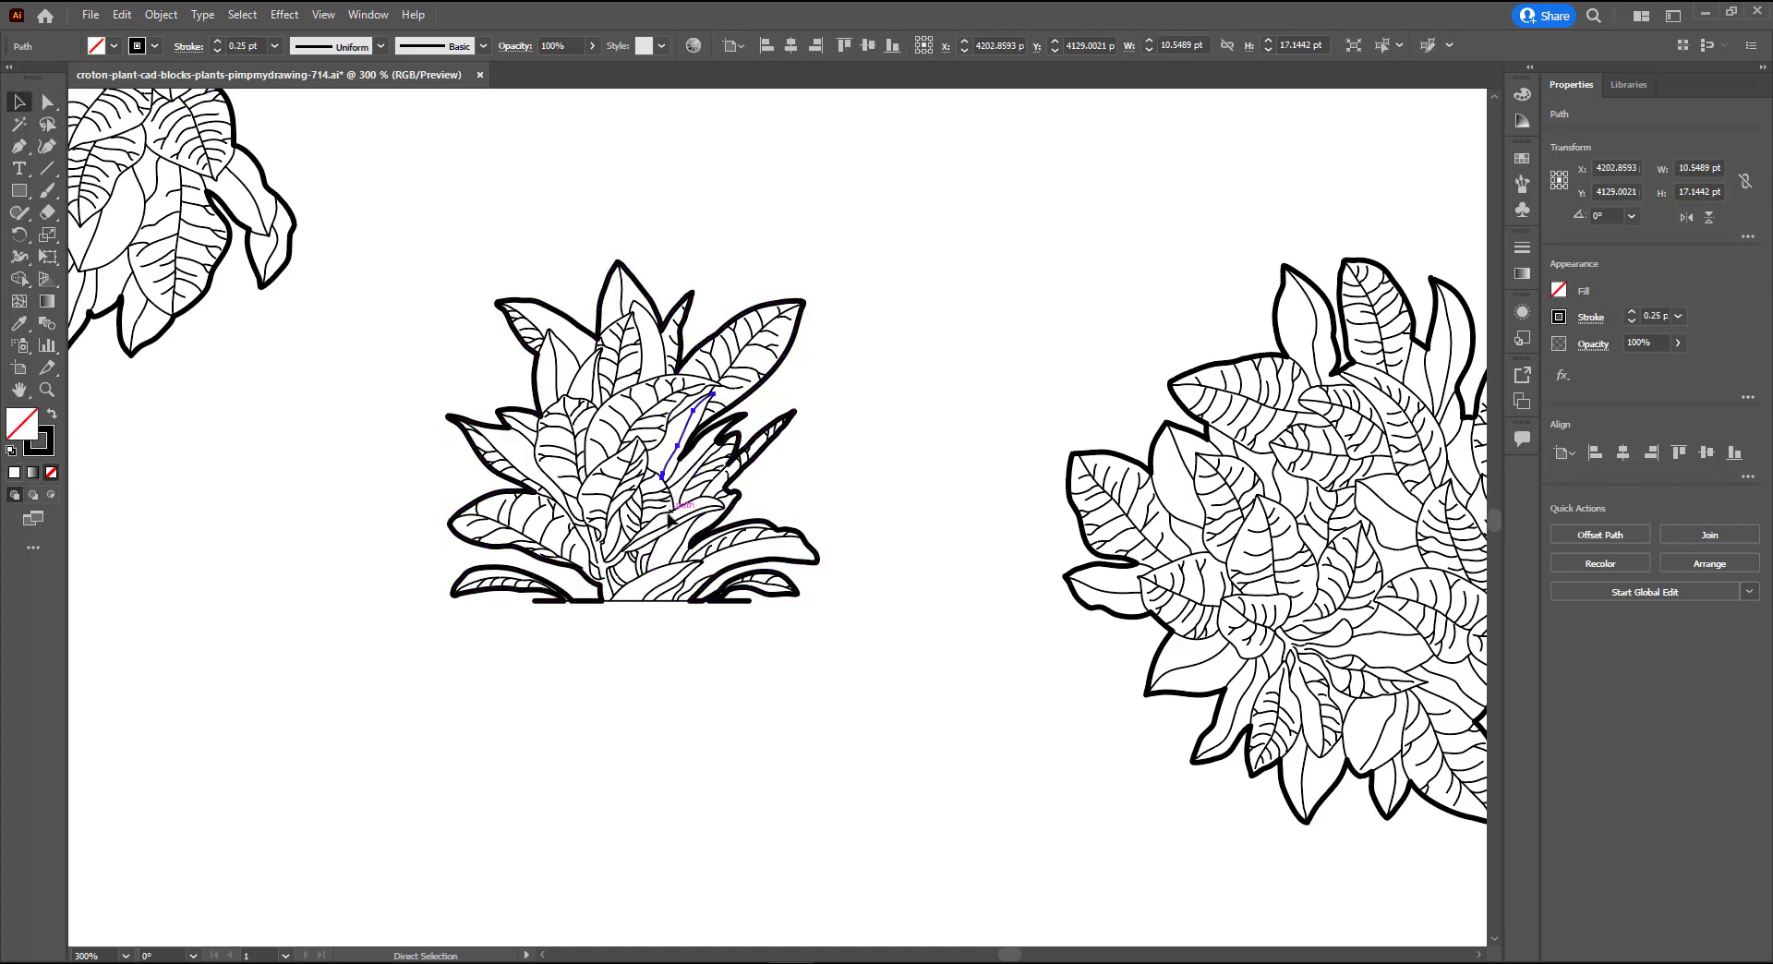
Step: Move the thick outline up away from the small croton plant's line work and close its open base with the Pen tool
{"action": "left_click_drag", "start_coordinate": [970, 238], "coordinate": [414, 697]}
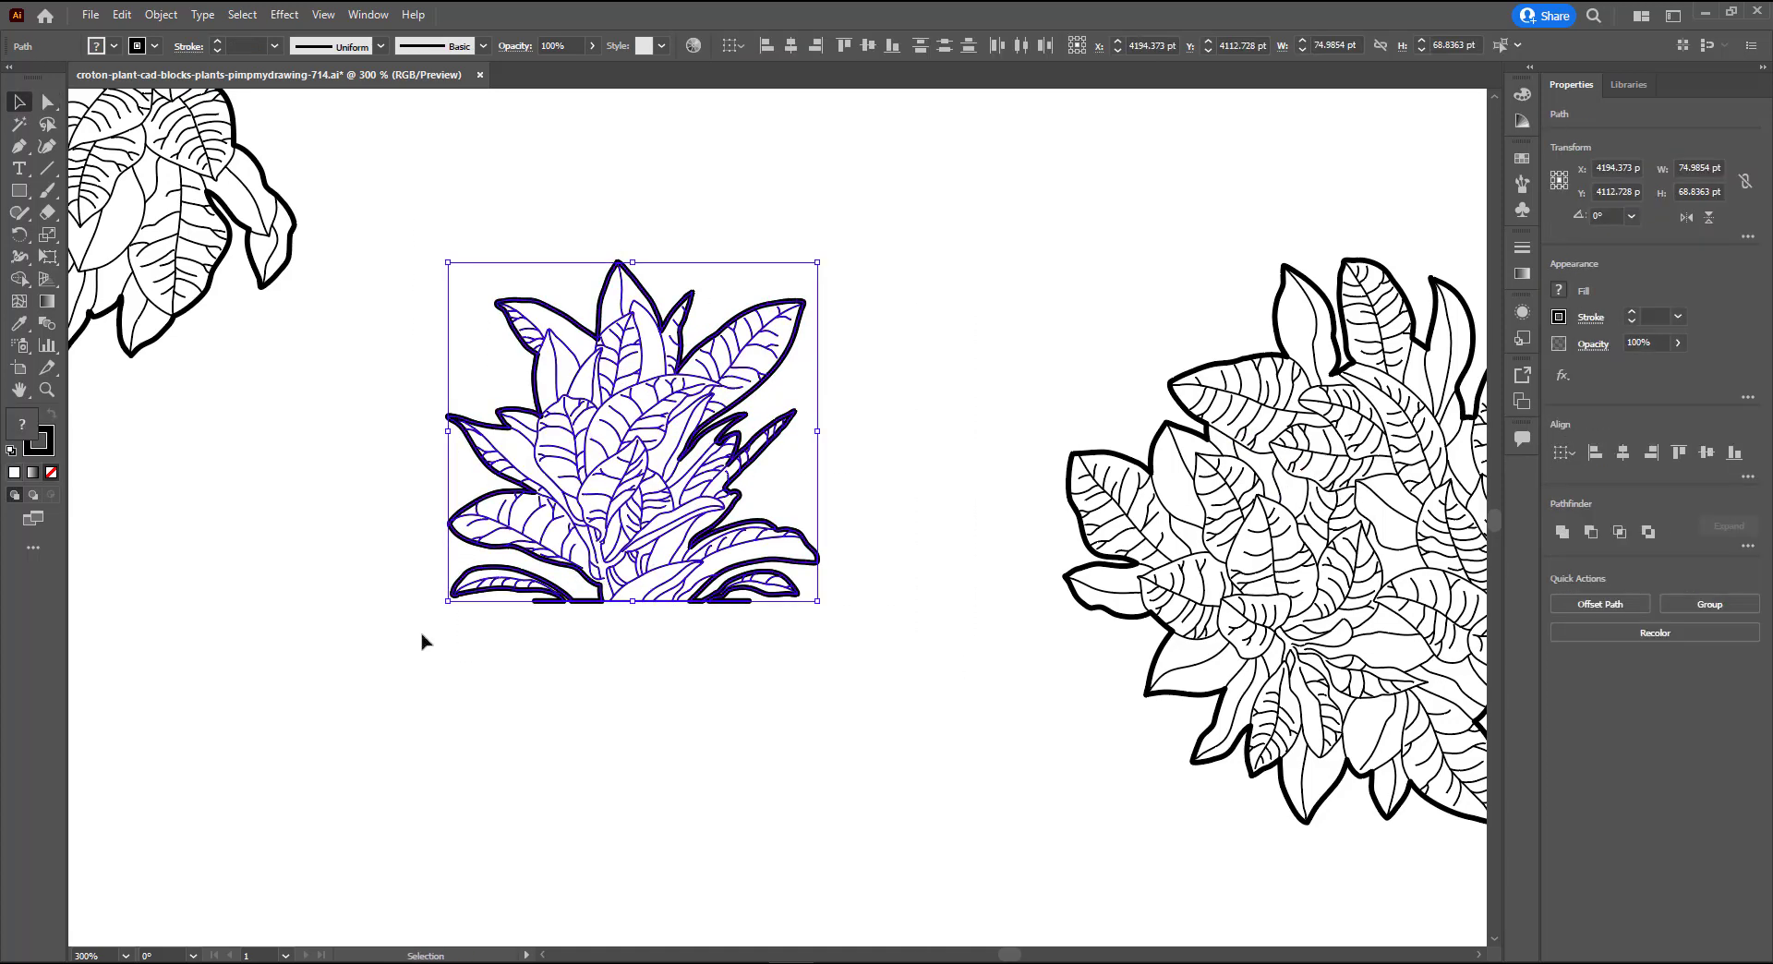
{"action": "left_click", "coordinate": [811, 544]}
{"action": "scroll", "coordinate": [702, 620], "scroll_direction": "up", "scroll_amount": 5, "text": "alt"}
{"action": "scroll", "coordinate": [702, 621], "scroll_direction": "down", "scroll_amount": 4, "text": "alt"}
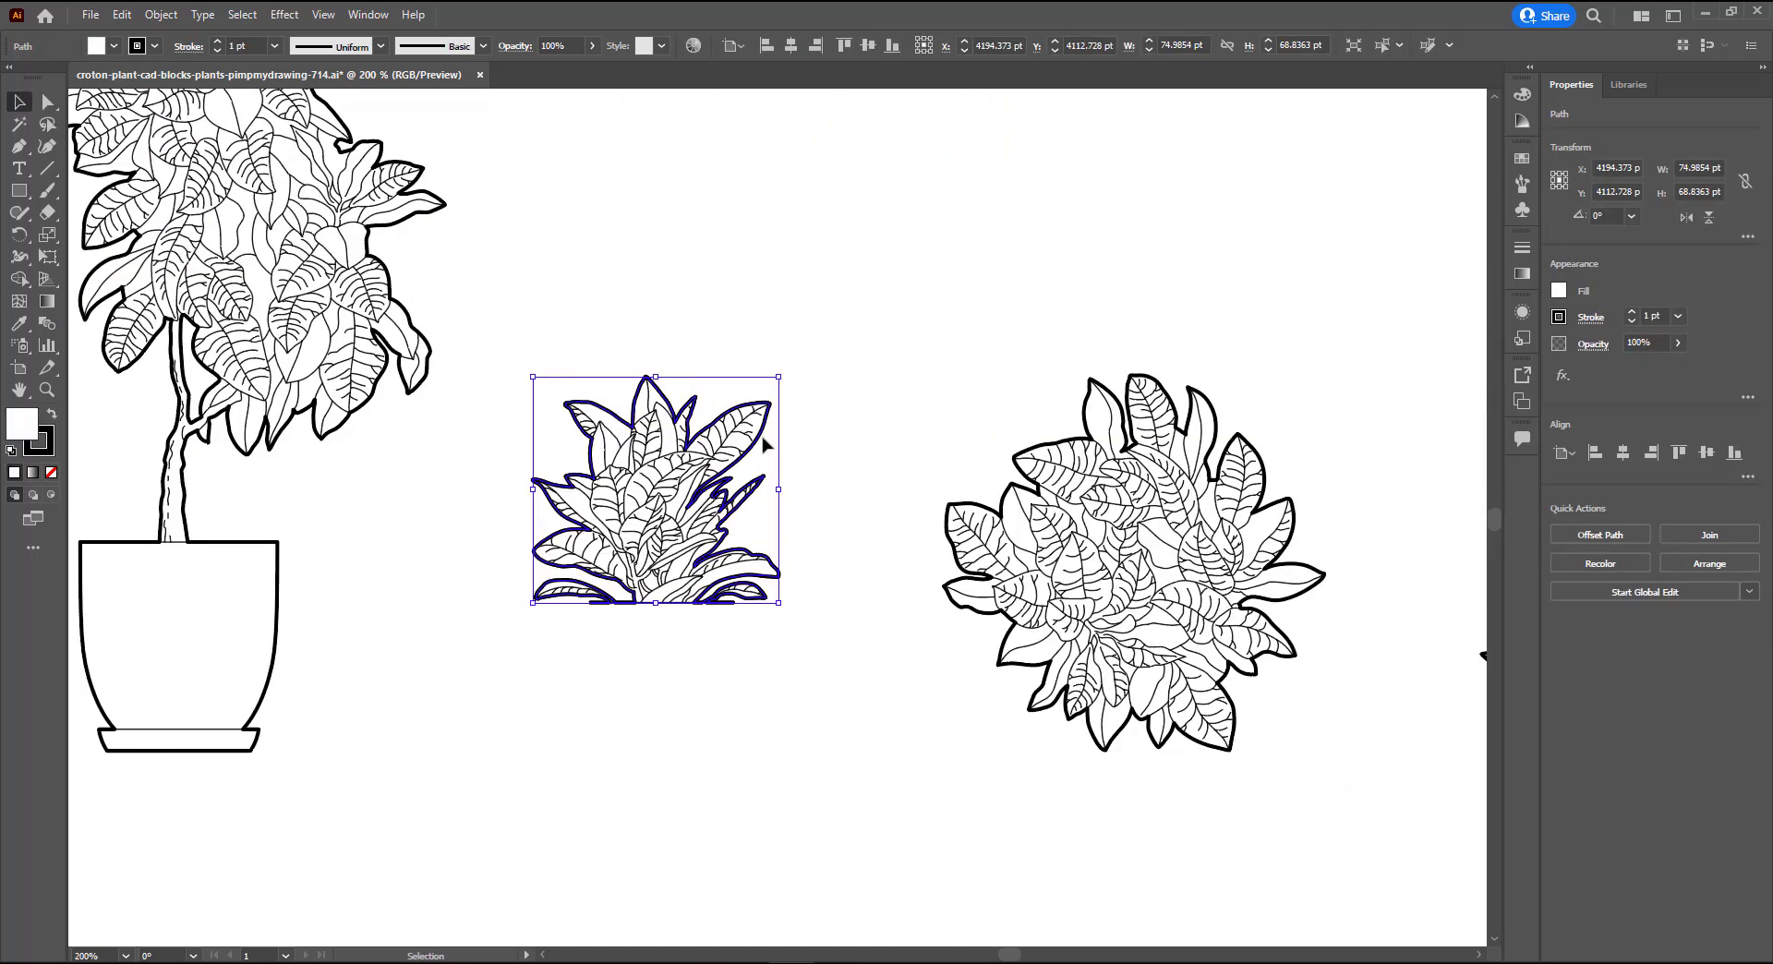
{"action": "left_click_drag", "start_coordinate": [763, 436], "coordinate": [903, 284]}
{"action": "scroll", "coordinate": [736, 456], "scroll_direction": "up", "scroll_amount": 5, "text": "alt"}
{"action": "key", "text": "p"}
{"action": "left_click", "coordinate": [685, 400]}
{"action": "scroll", "coordinate": [693, 483], "scroll_direction": "down", "scroll_amount": 5, "text": "alt"}
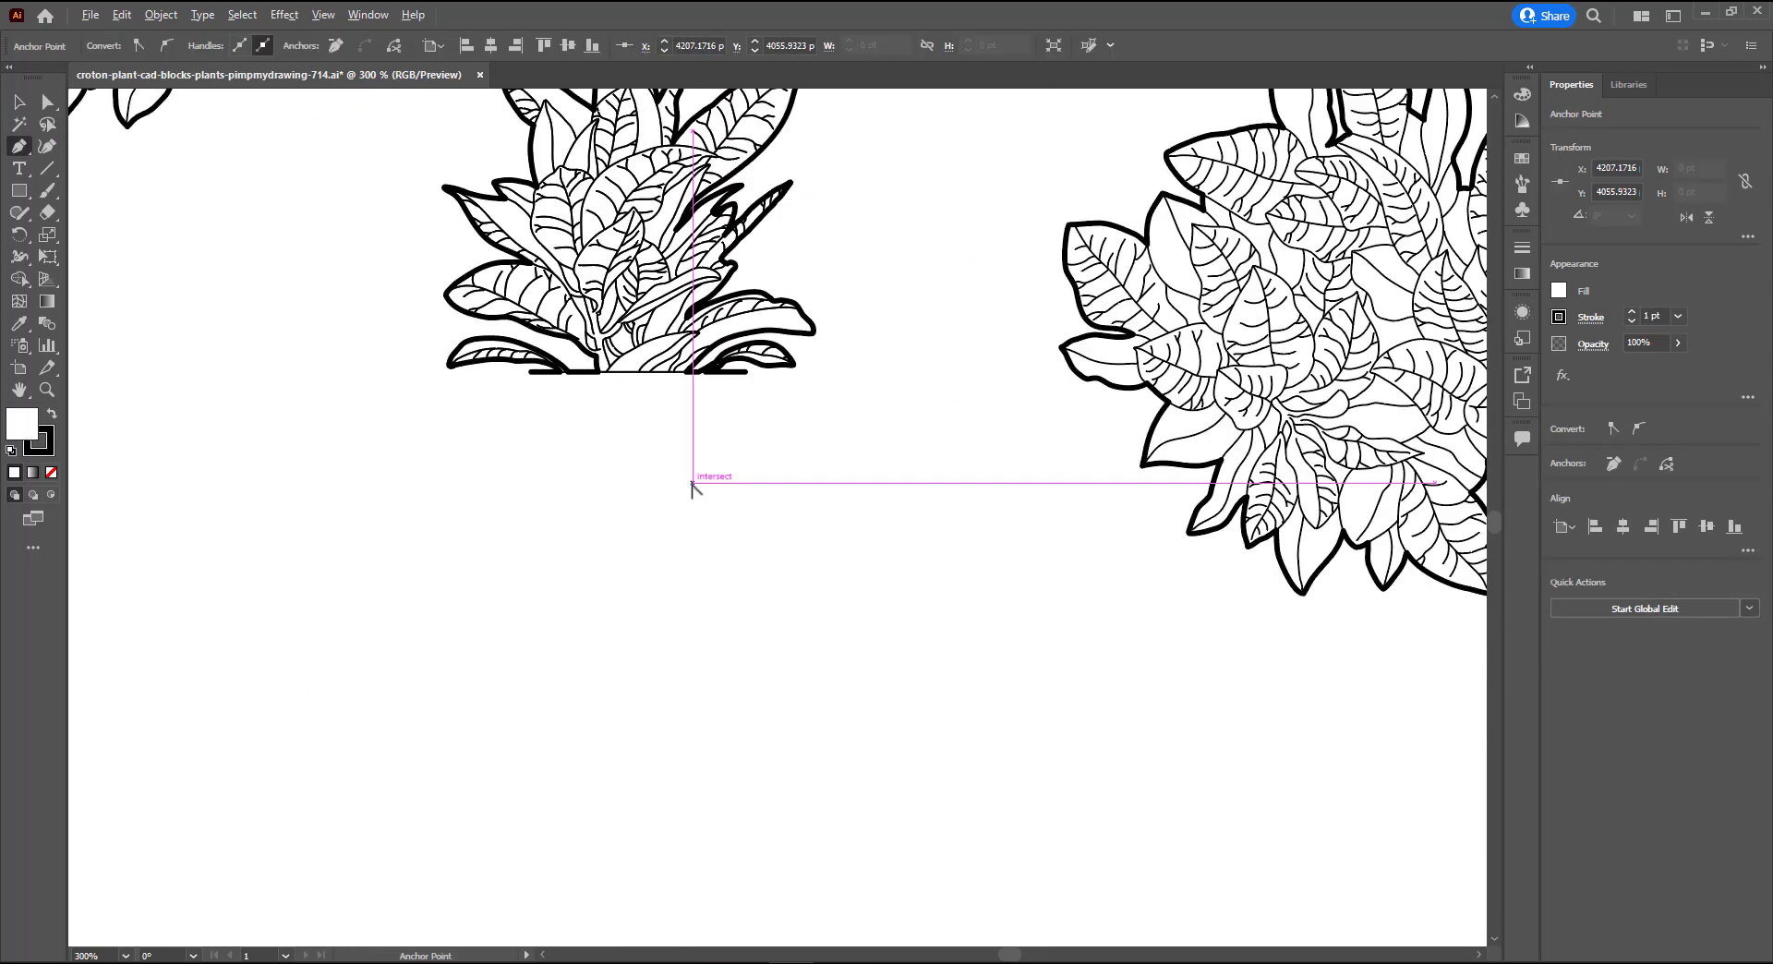
{"action": "key", "text": "v"}
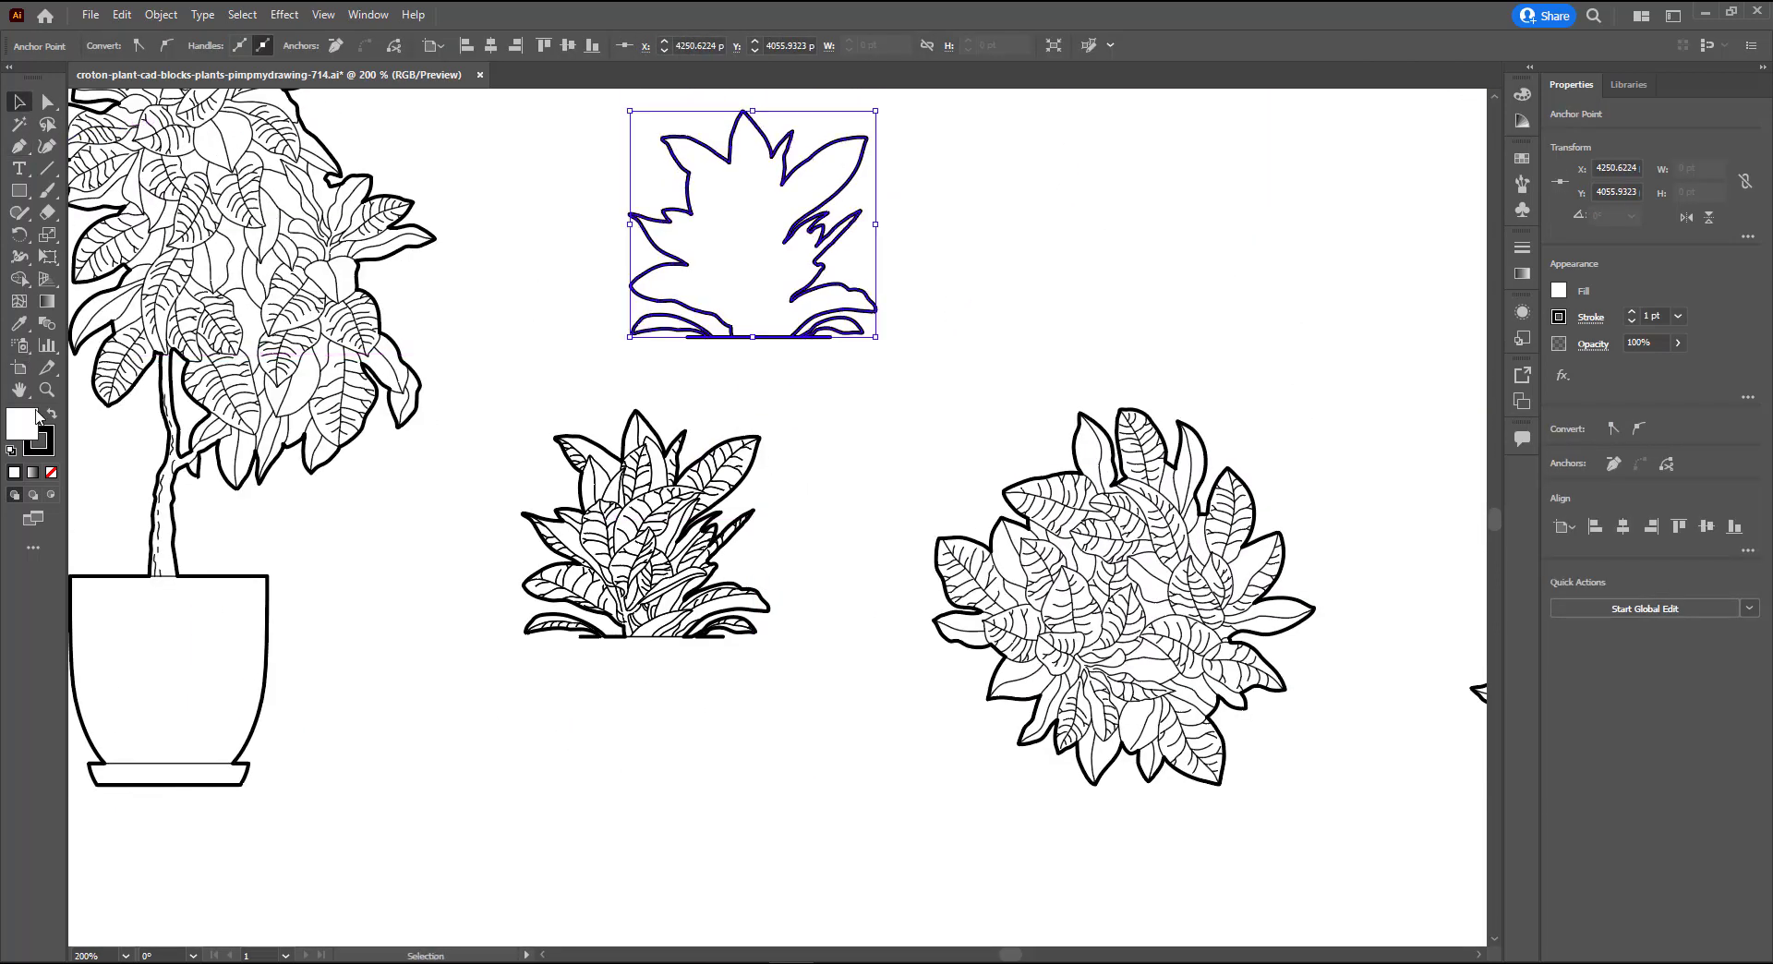
Step: Fill the detached outline with olive green and place it back in line with the plant's leaf drawing
{"action": "double_click", "coordinate": [37, 414]}
{"action": "left_click", "coordinate": [912, 551]}
{"action": "left_click", "coordinate": [784, 459]}
{"action": "left_click", "coordinate": [1077, 376]}
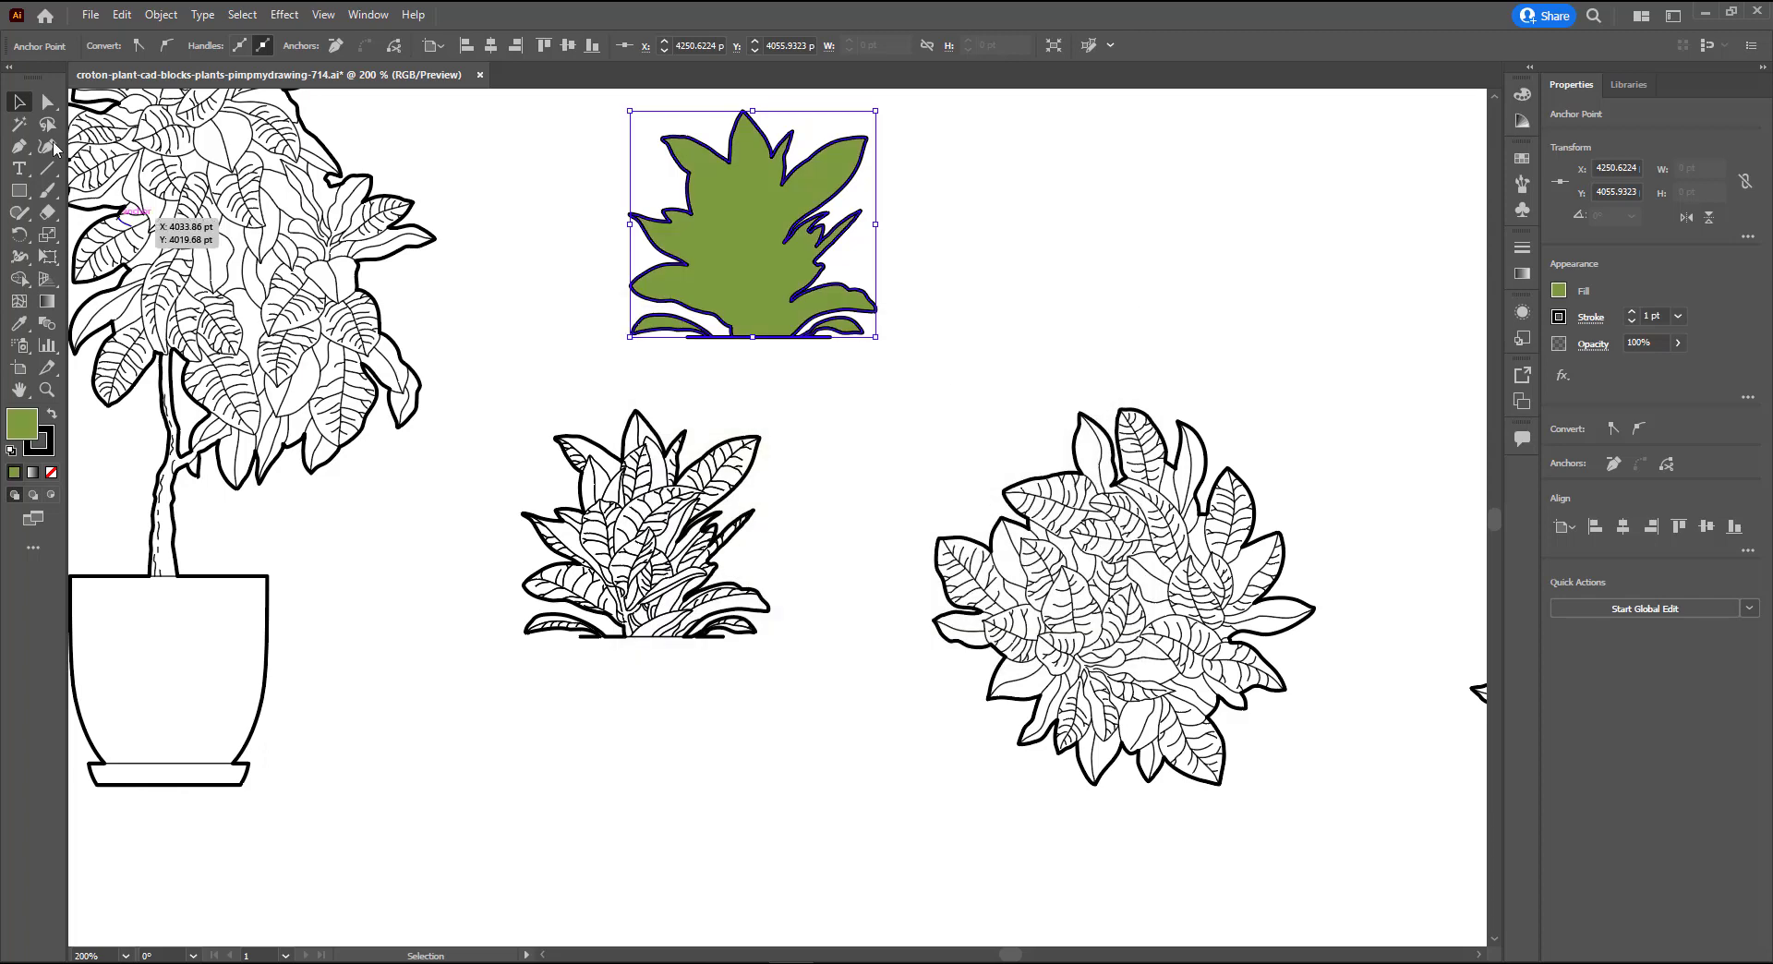
{"action": "left_click_drag", "start_coordinate": [739, 222], "coordinate": [672, 517]}
{"action": "scroll", "coordinate": [628, 434], "scroll_direction": "up", "scroll_amount": 6, "text": "alt"}
{"action": "left_click_drag", "start_coordinate": [792, 565], "coordinate": [792, 541]}
Step: Set the stroke weight of the croton plant's outline to 0.5 pt
{"action": "left_click", "coordinate": [914, 512], "text": "shift"}
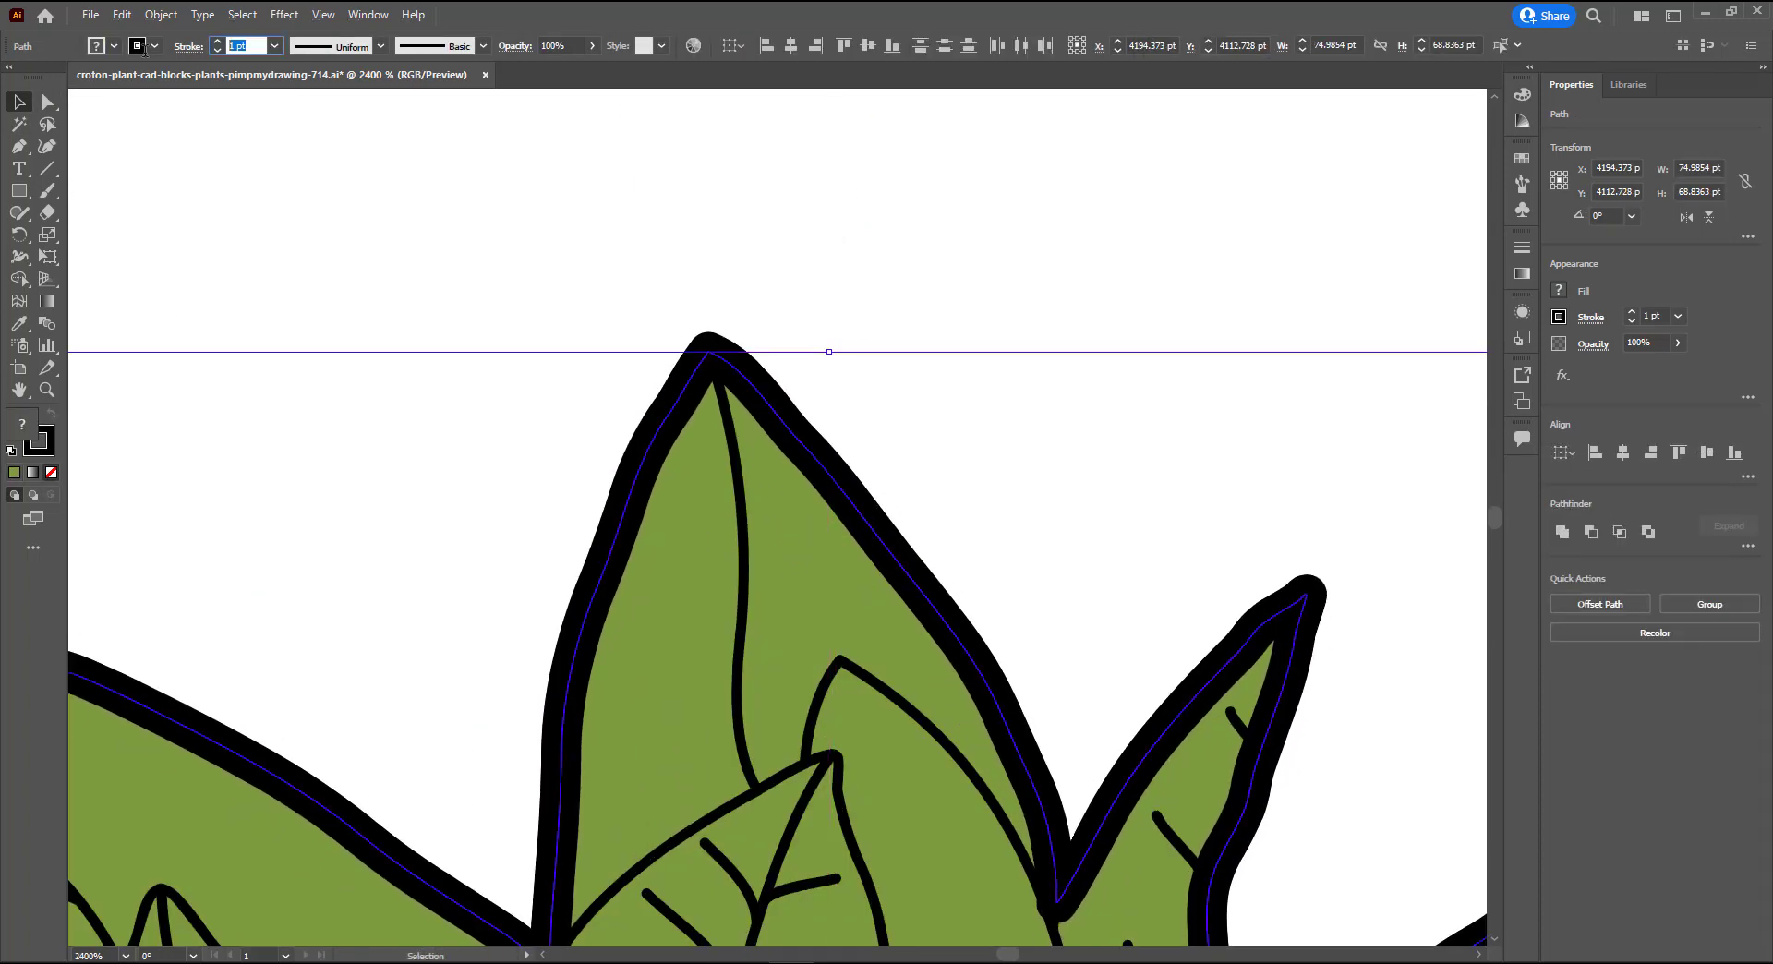
{"action": "type", "text": "0.5"}
{"action": "key", "text": "Return"}
{"action": "left_click", "coordinate": [827, 326]}
{"action": "scroll", "coordinate": [825, 325], "scroll_direction": "down", "scroll_amount": 6, "text": "alt"}
Step: Export the whole green plant as a 4x PNG asset to the Trees folder
{"action": "left_click_drag", "start_coordinate": [1103, 277], "coordinate": [637, 825]}
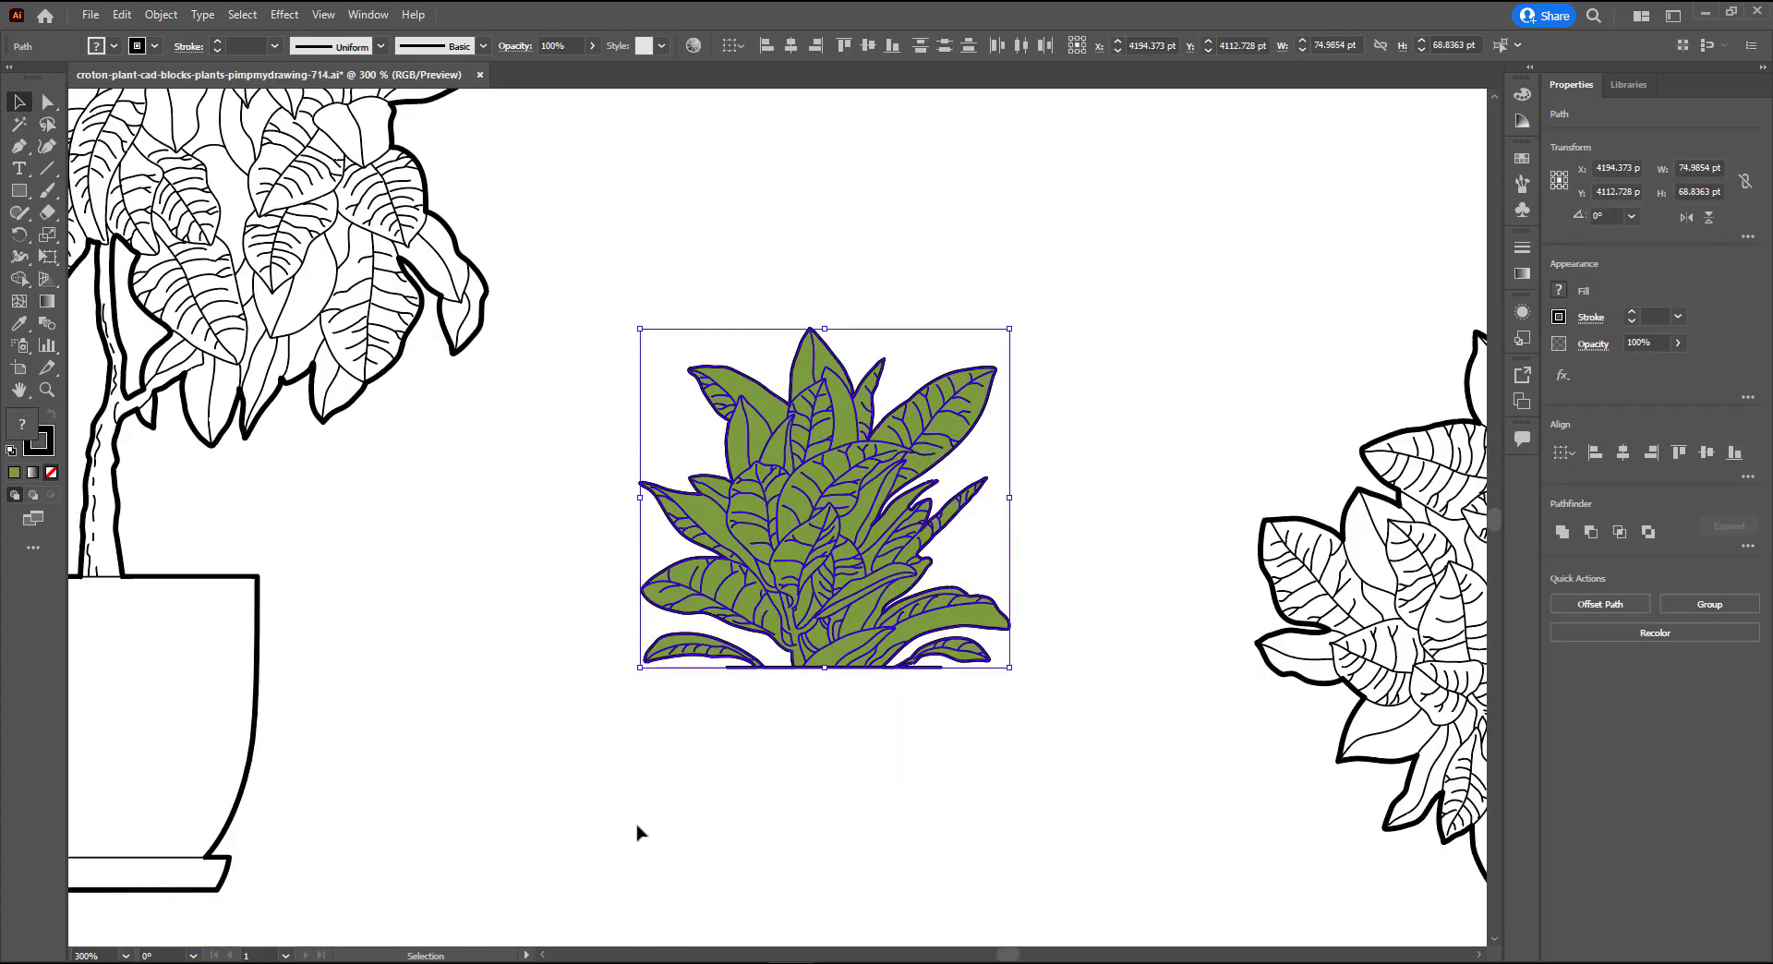
{"action": "left_click", "coordinate": [90, 15]}
{"action": "left_click", "coordinate": [169, 395]}
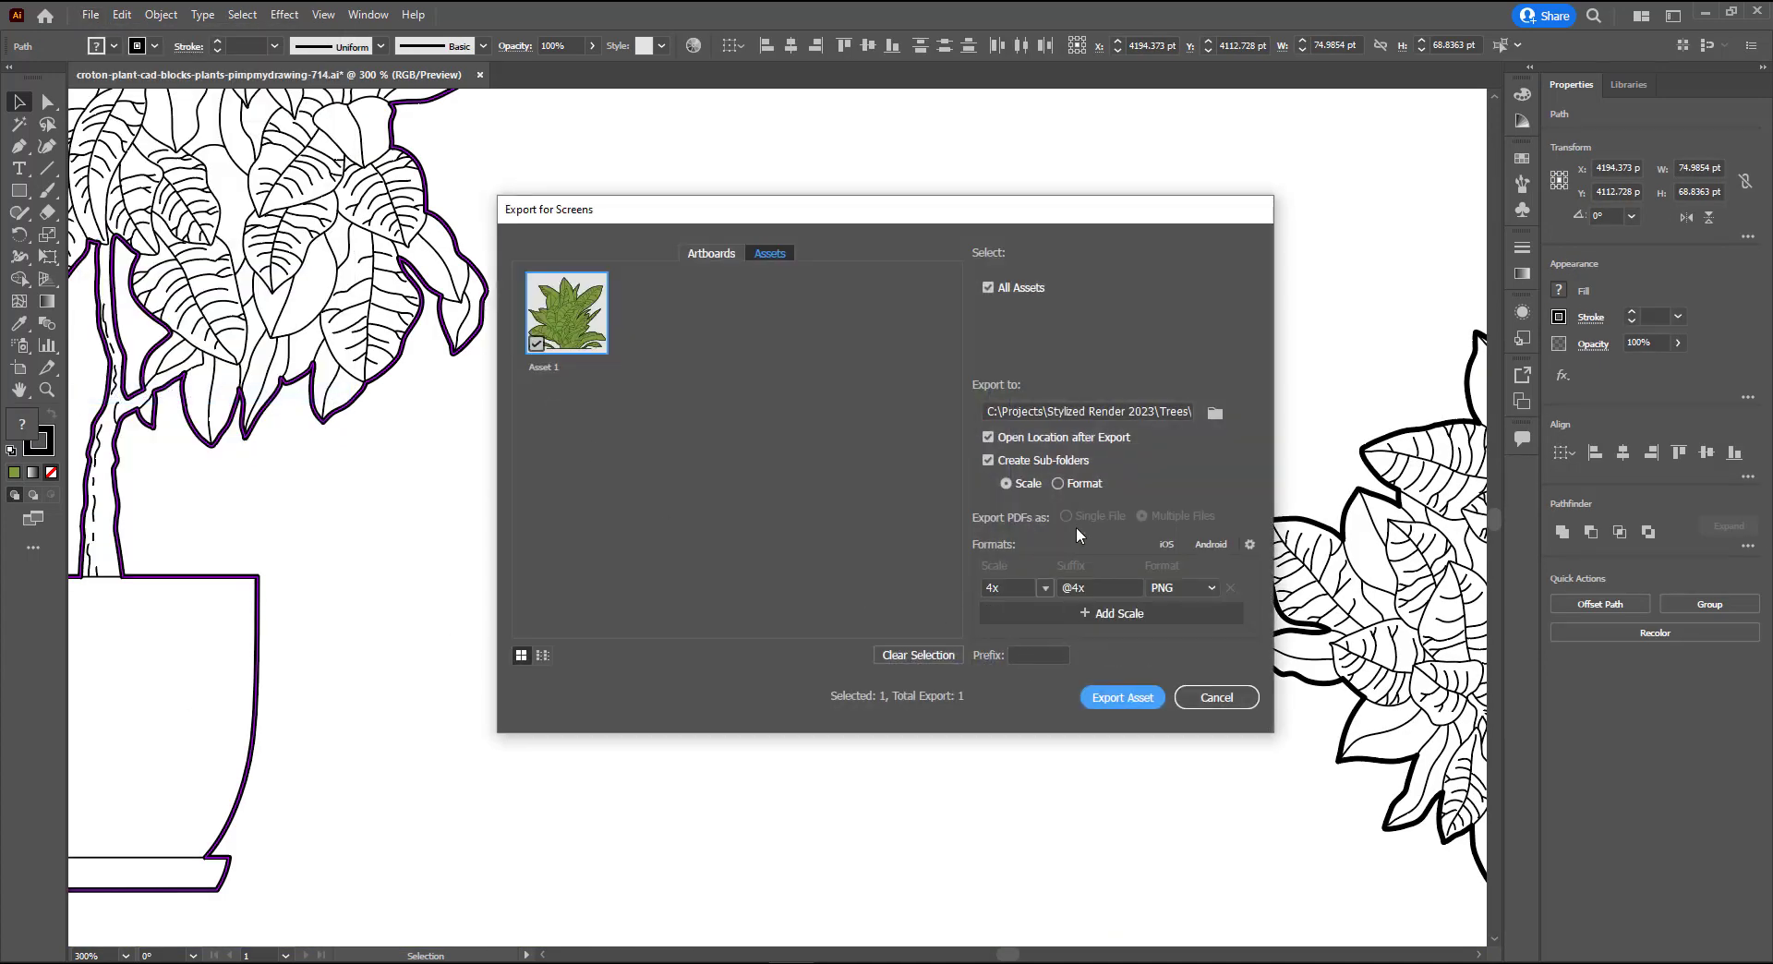
{"action": "left_click", "coordinate": [1126, 700]}
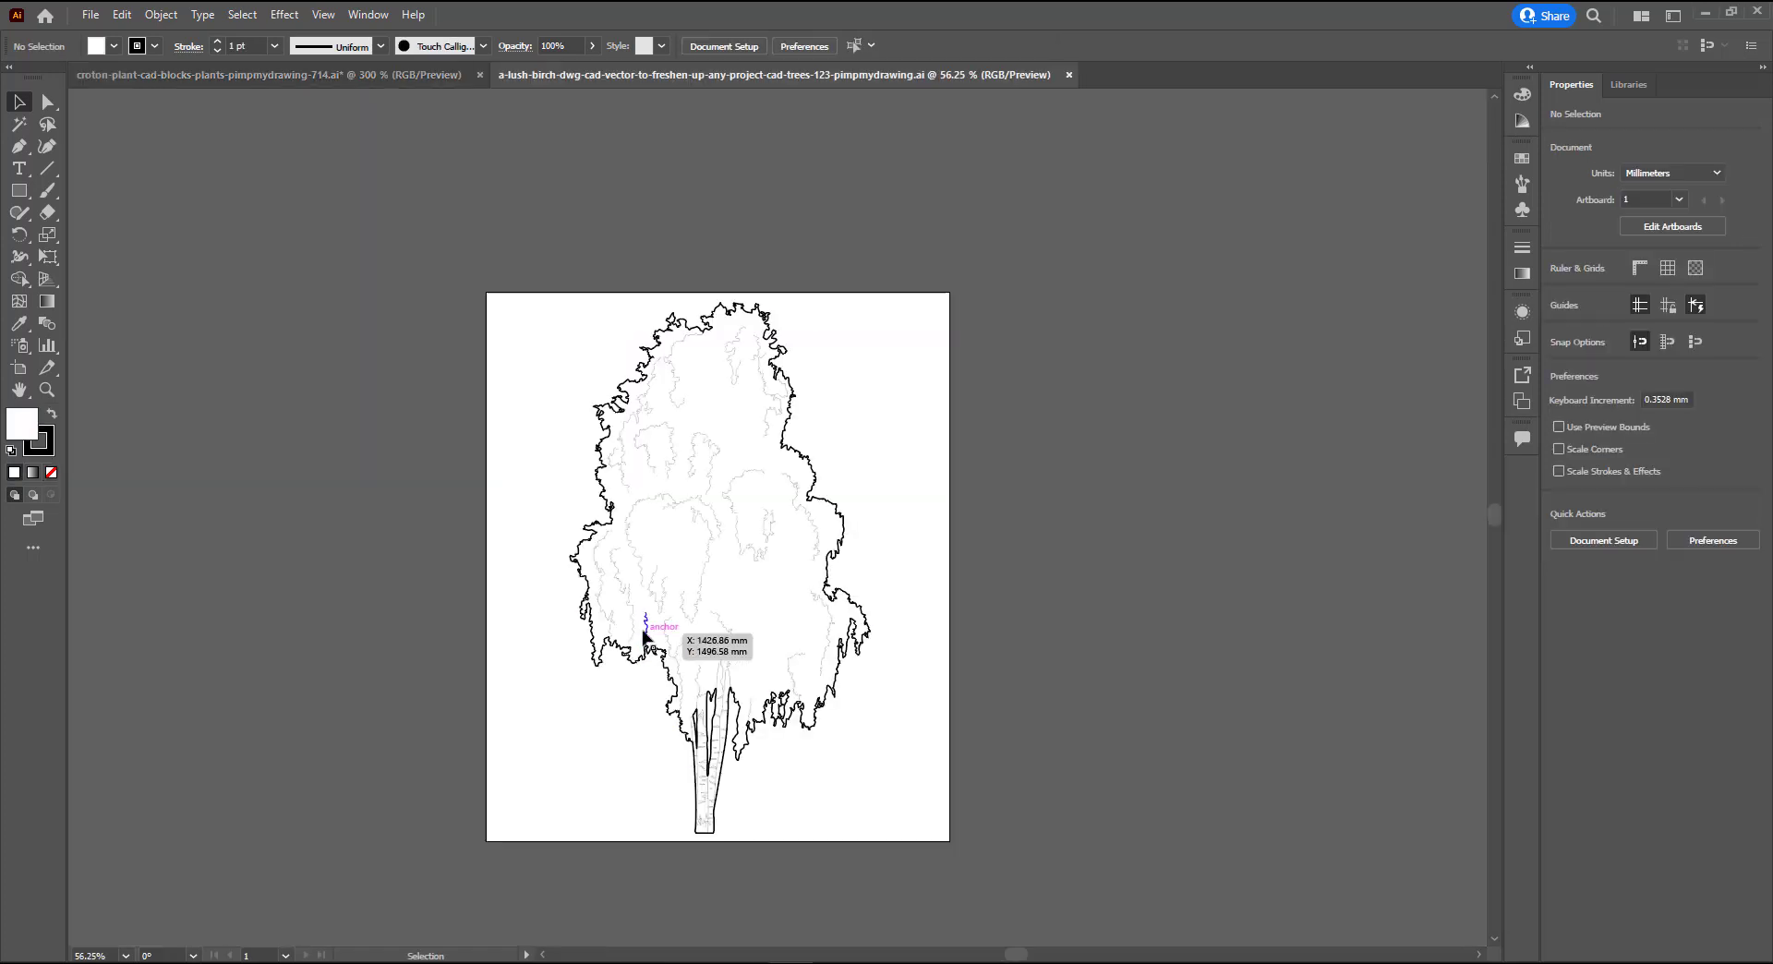
Step: Choose the Live Paint Bucket in the lush birch drawing and set its fill colour to orange E29840
{"action": "scroll", "coordinate": [779, 783], "scroll_direction": "up", "scroll_amount": 3, "text": "alt"}
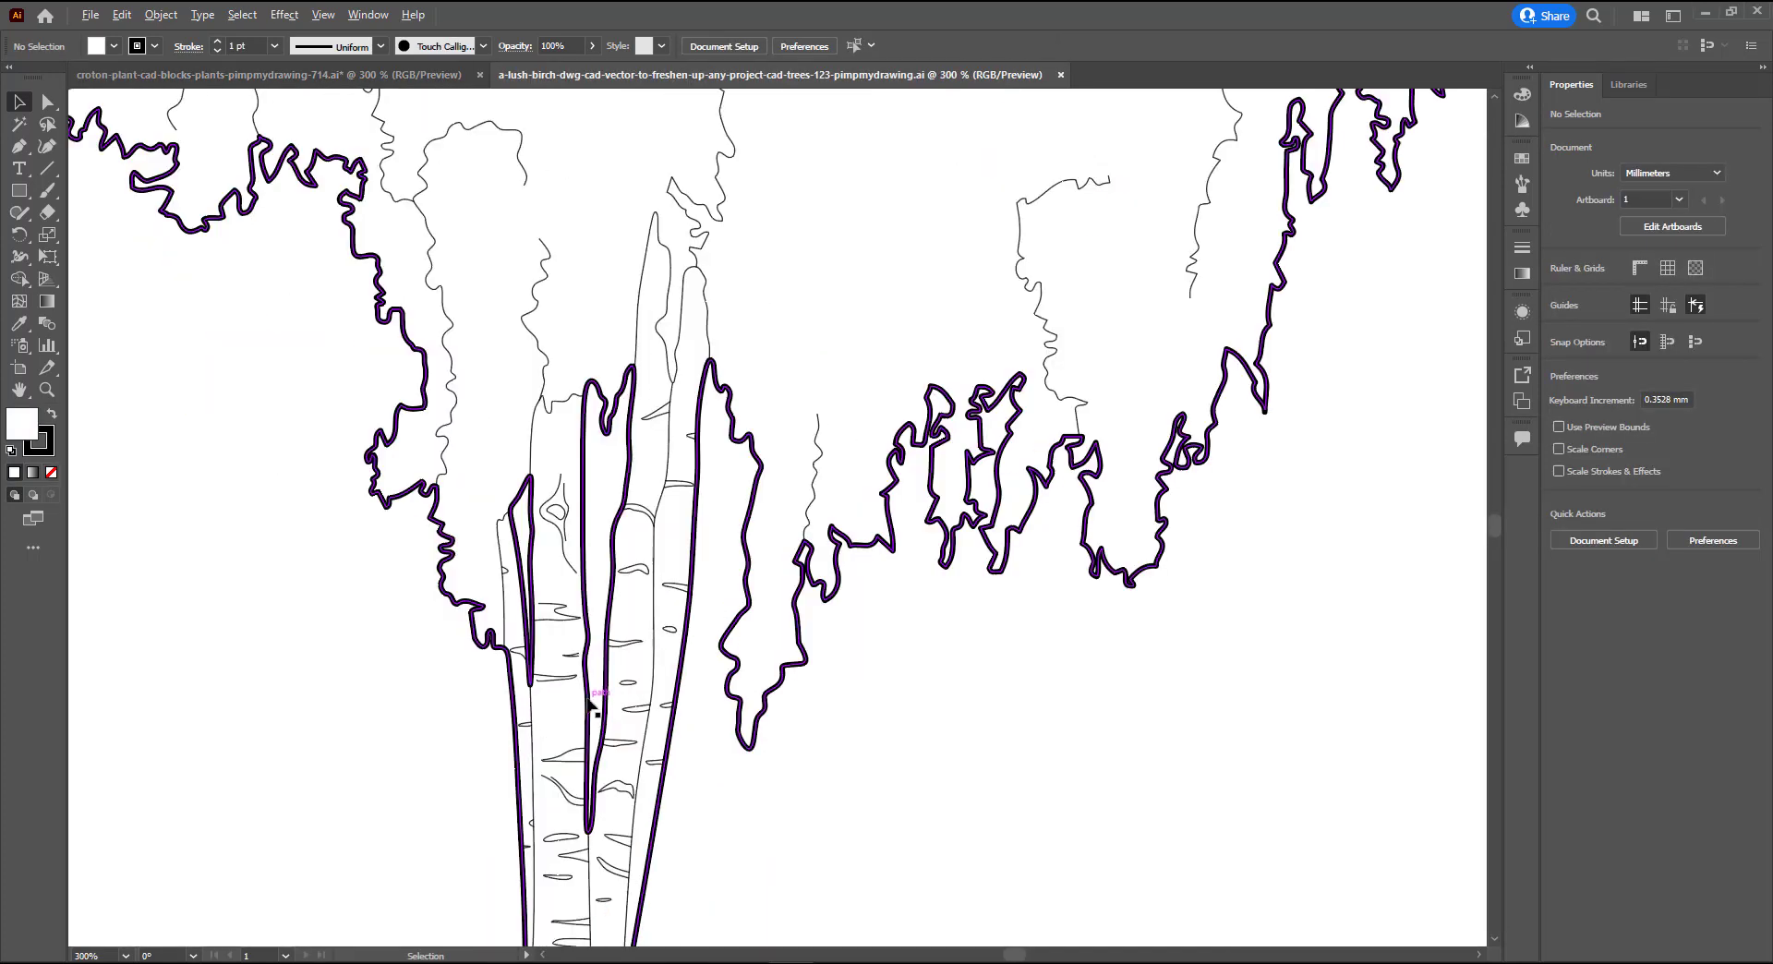
{"action": "scroll", "coordinate": [704, 580], "scroll_direction": "down", "scroll_amount": 2, "text": "alt"}
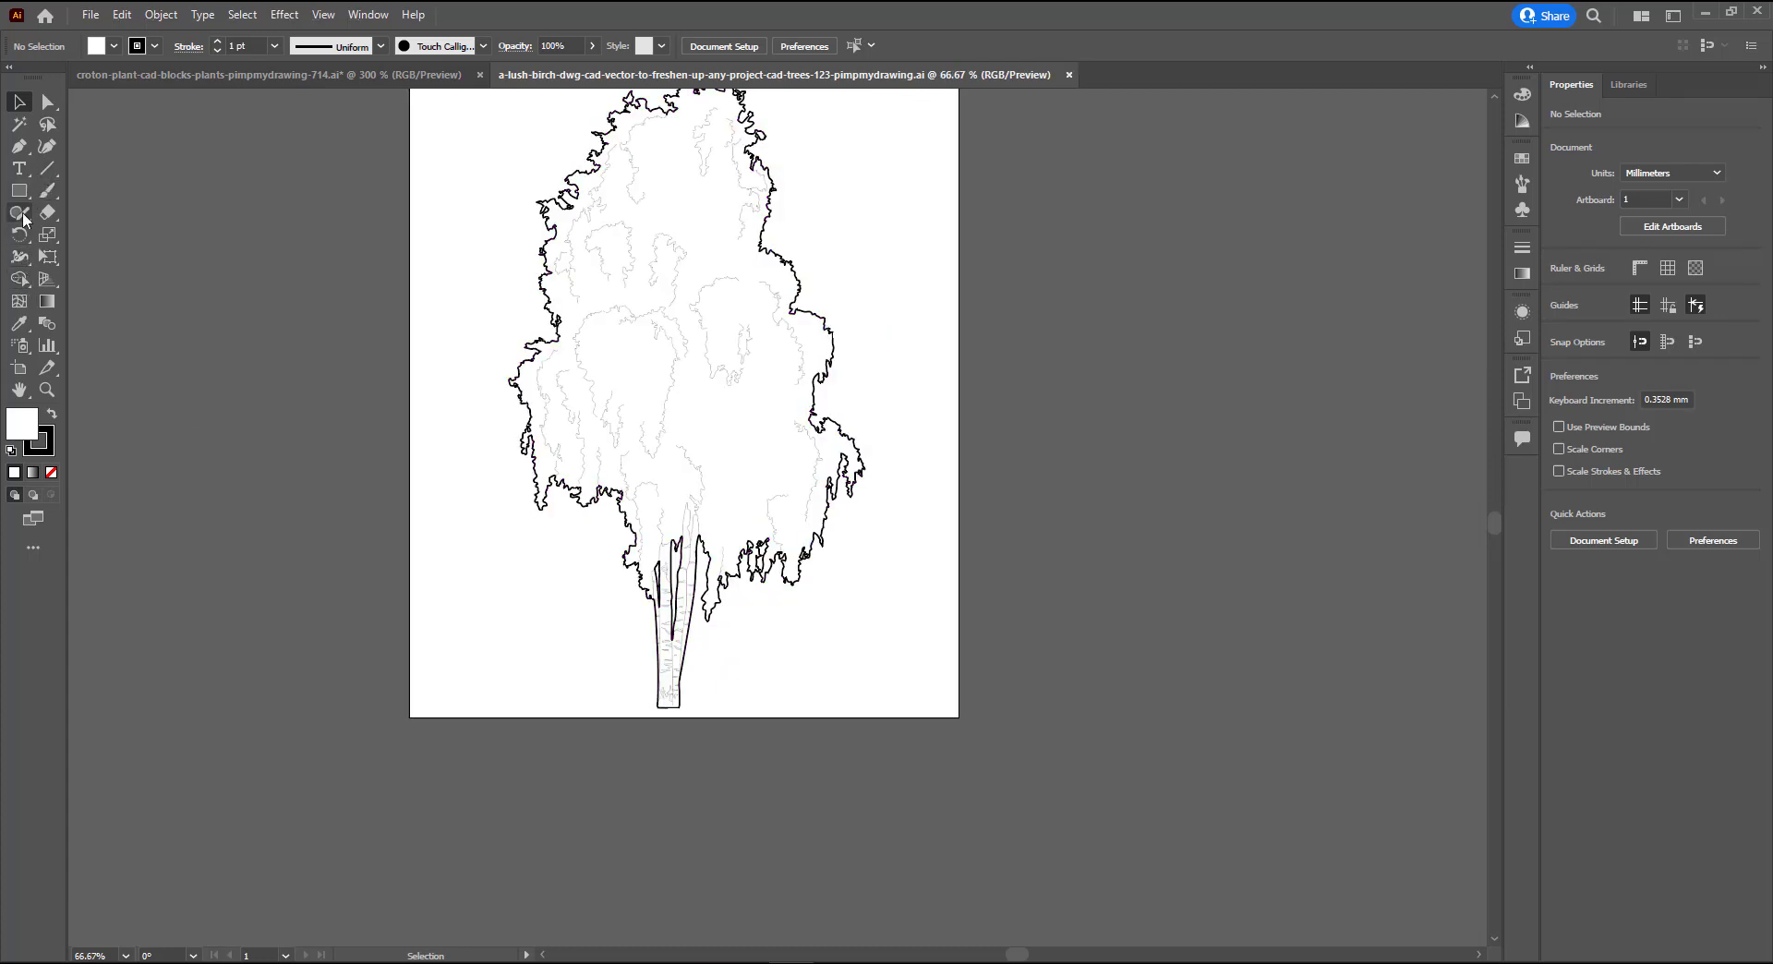
{"action": "left_click_drag", "start_coordinate": [24, 286], "coordinate": [79, 306]}
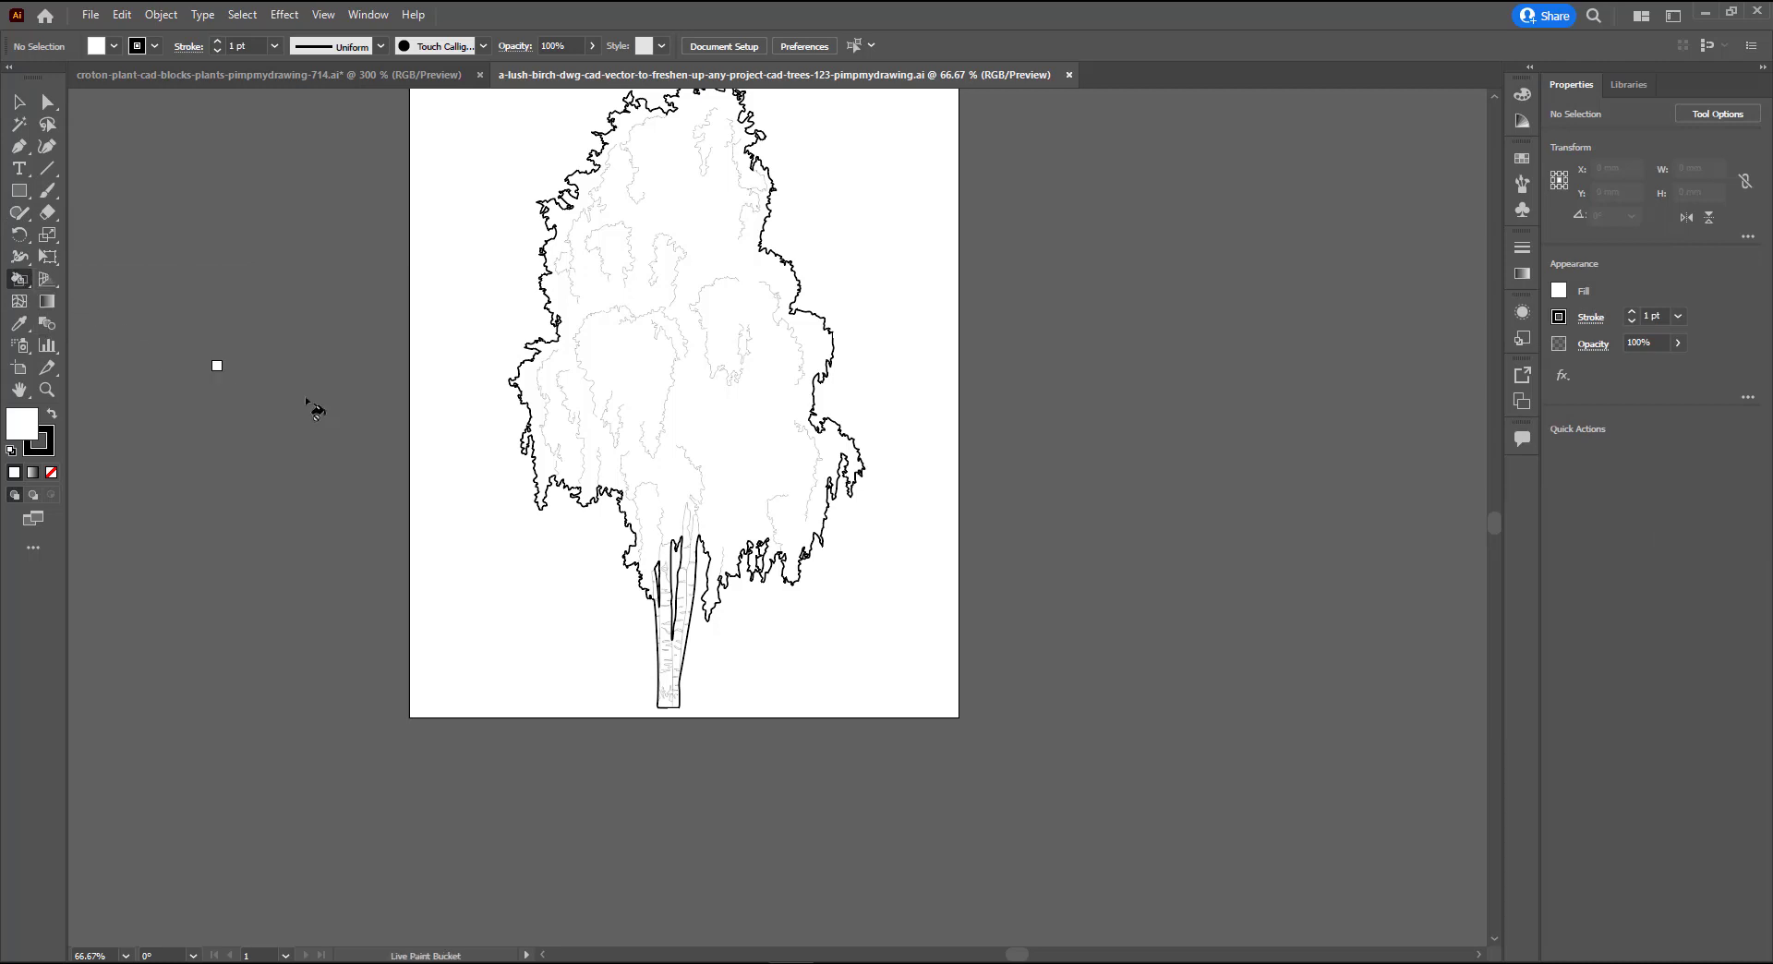
{"action": "double_click", "coordinate": [22, 425]}
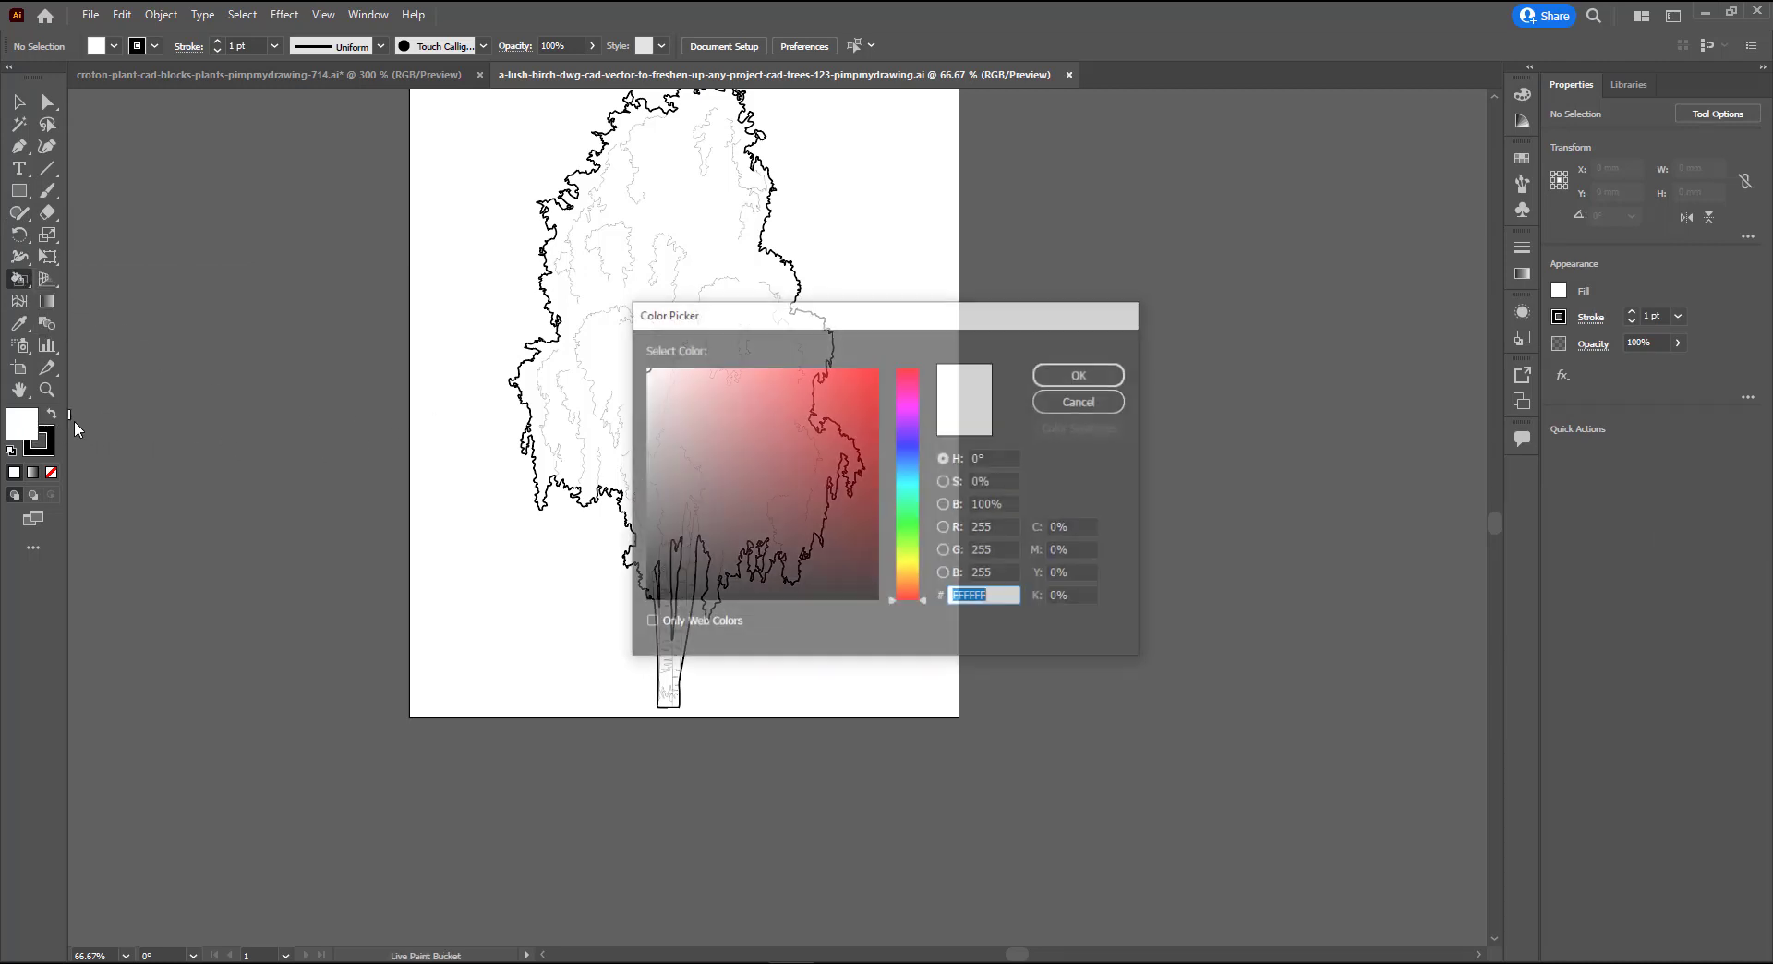
{"action": "left_click", "coordinate": [917, 584]}
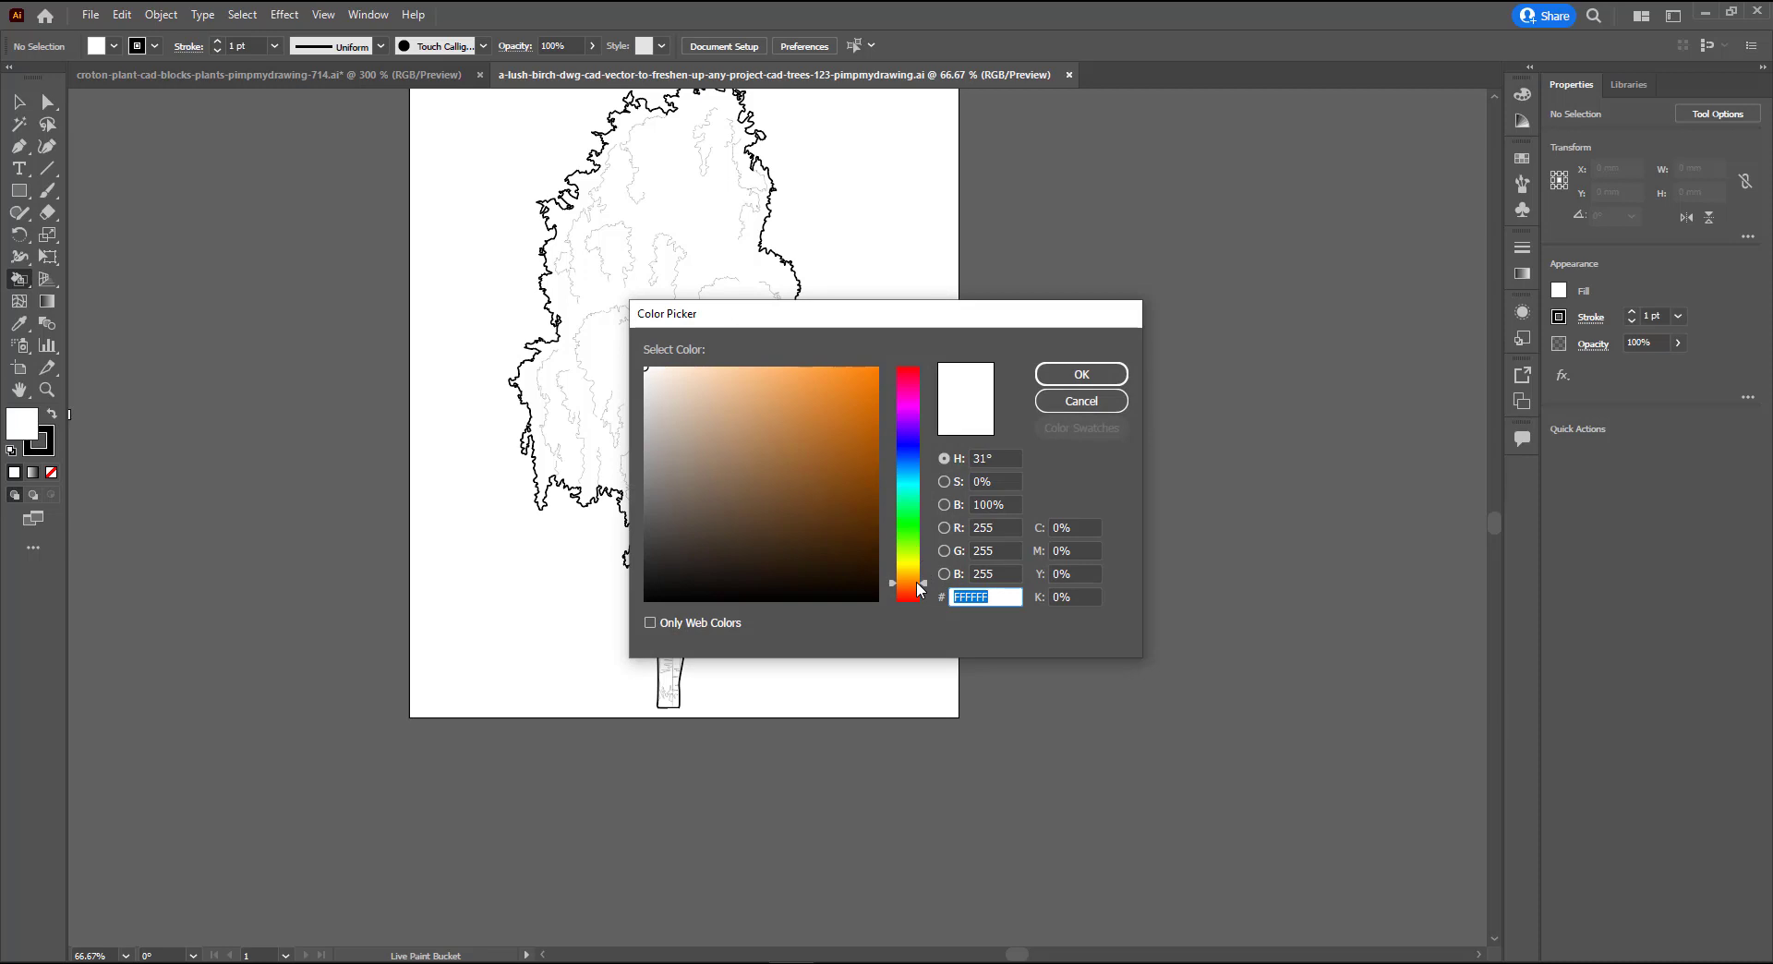
{"action": "left_click", "coordinate": [813, 393]}
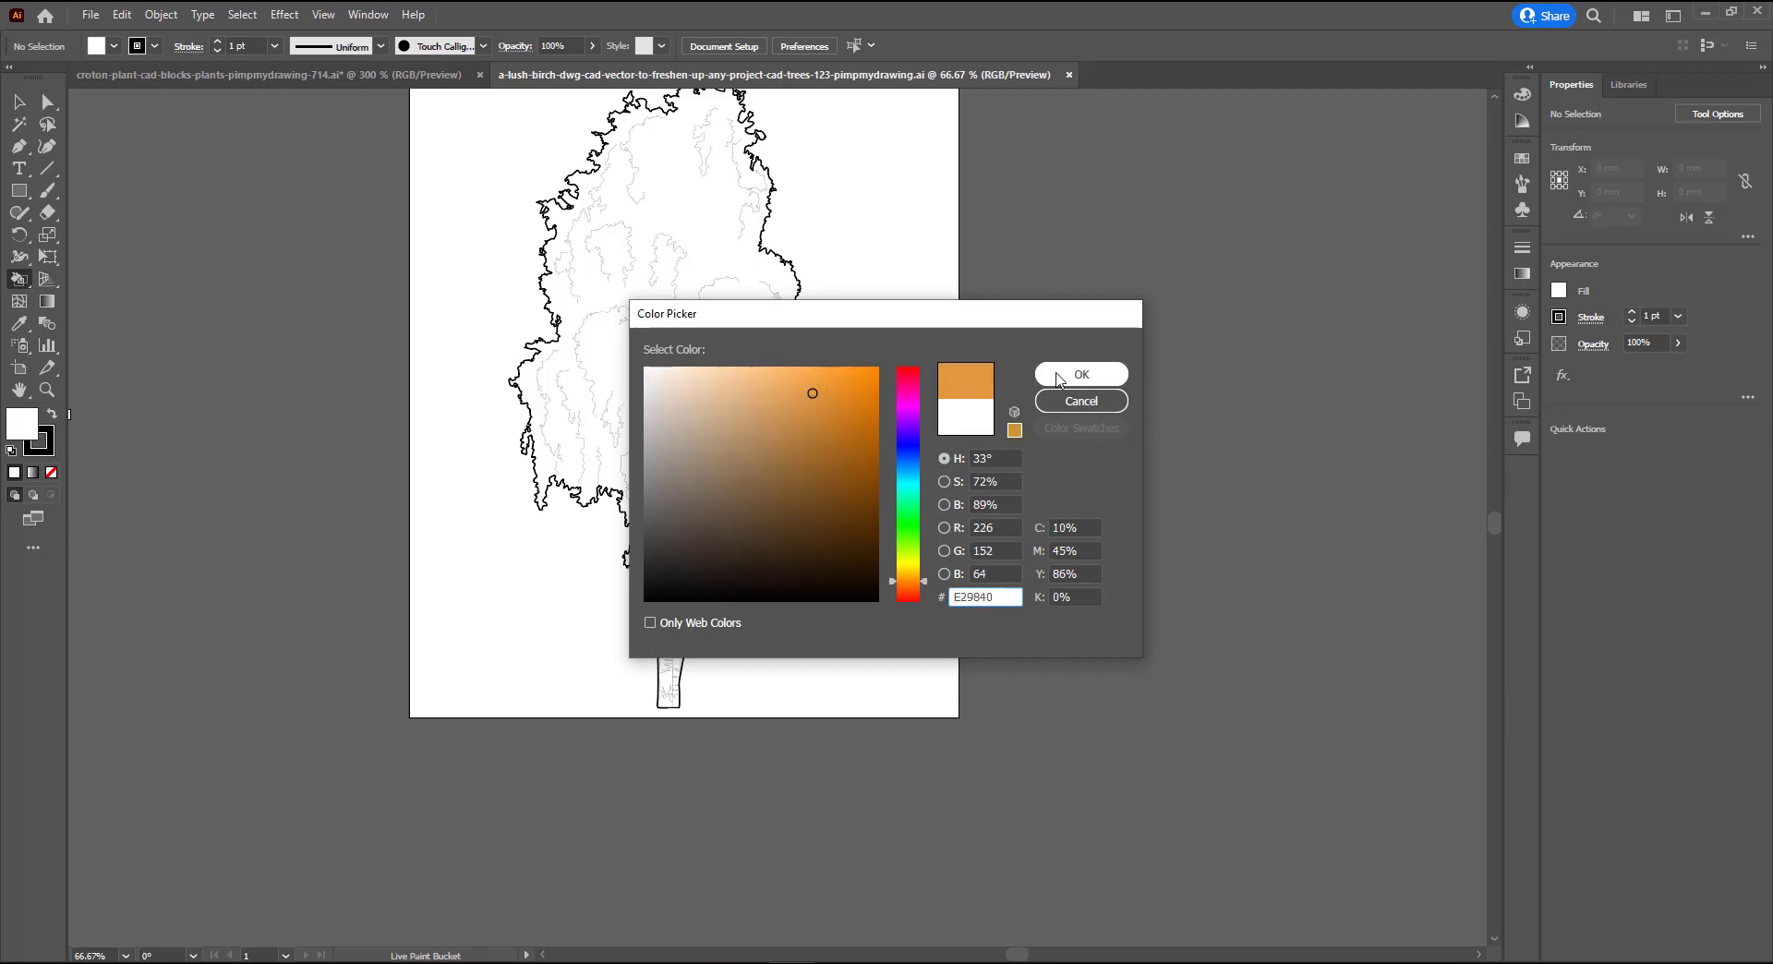
{"action": "left_click", "coordinate": [1082, 375]}
Step: Set the stroke to none and the Live Paint Bucket's fill to a light tan brown
{"action": "left_click", "coordinate": [49, 454]}
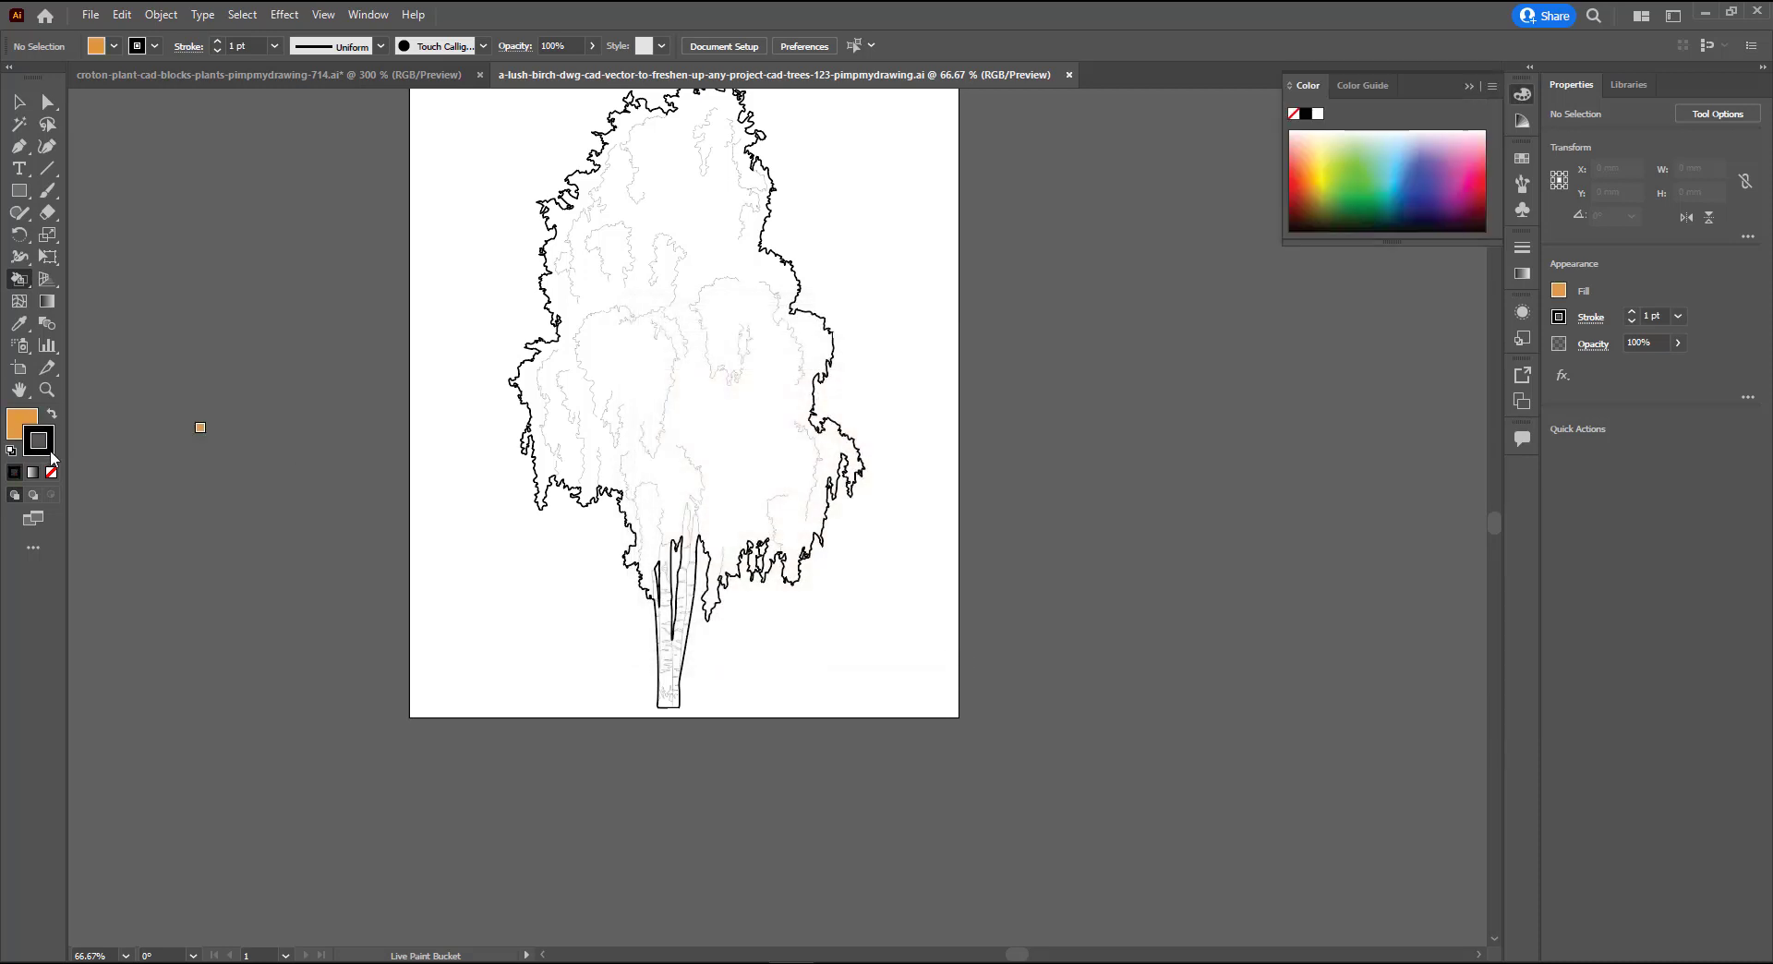
{"action": "left_click", "coordinate": [51, 473]}
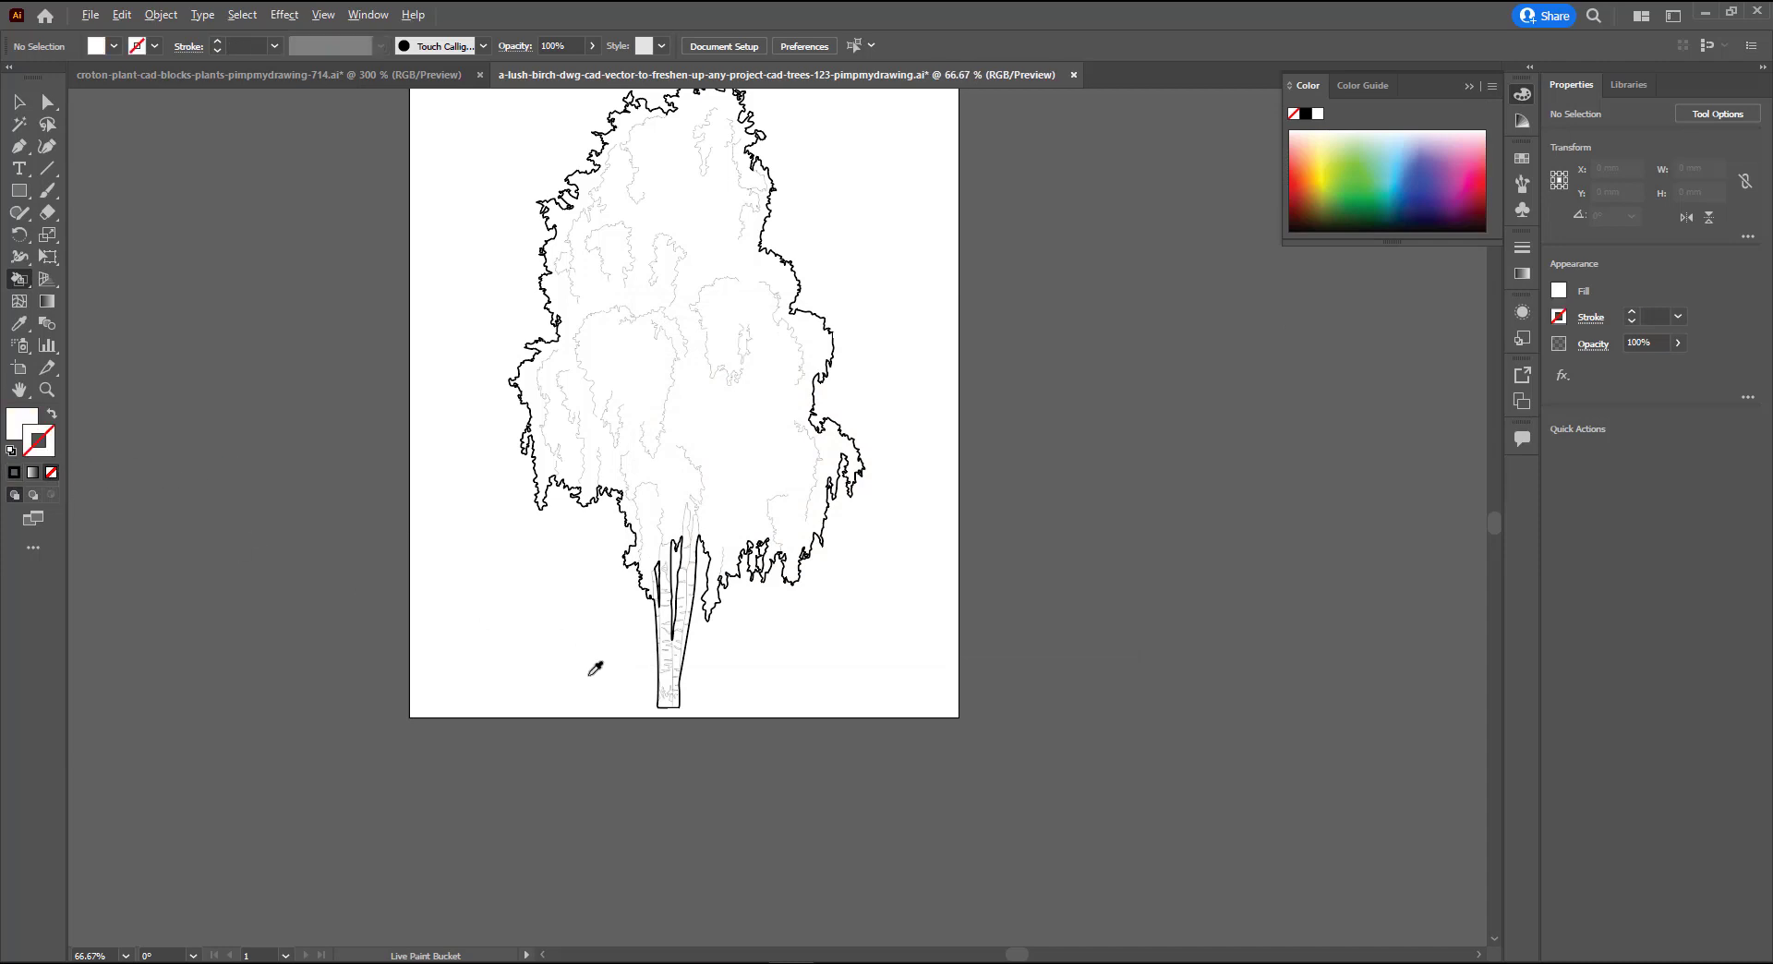
{"action": "double_click", "coordinate": [18, 426]}
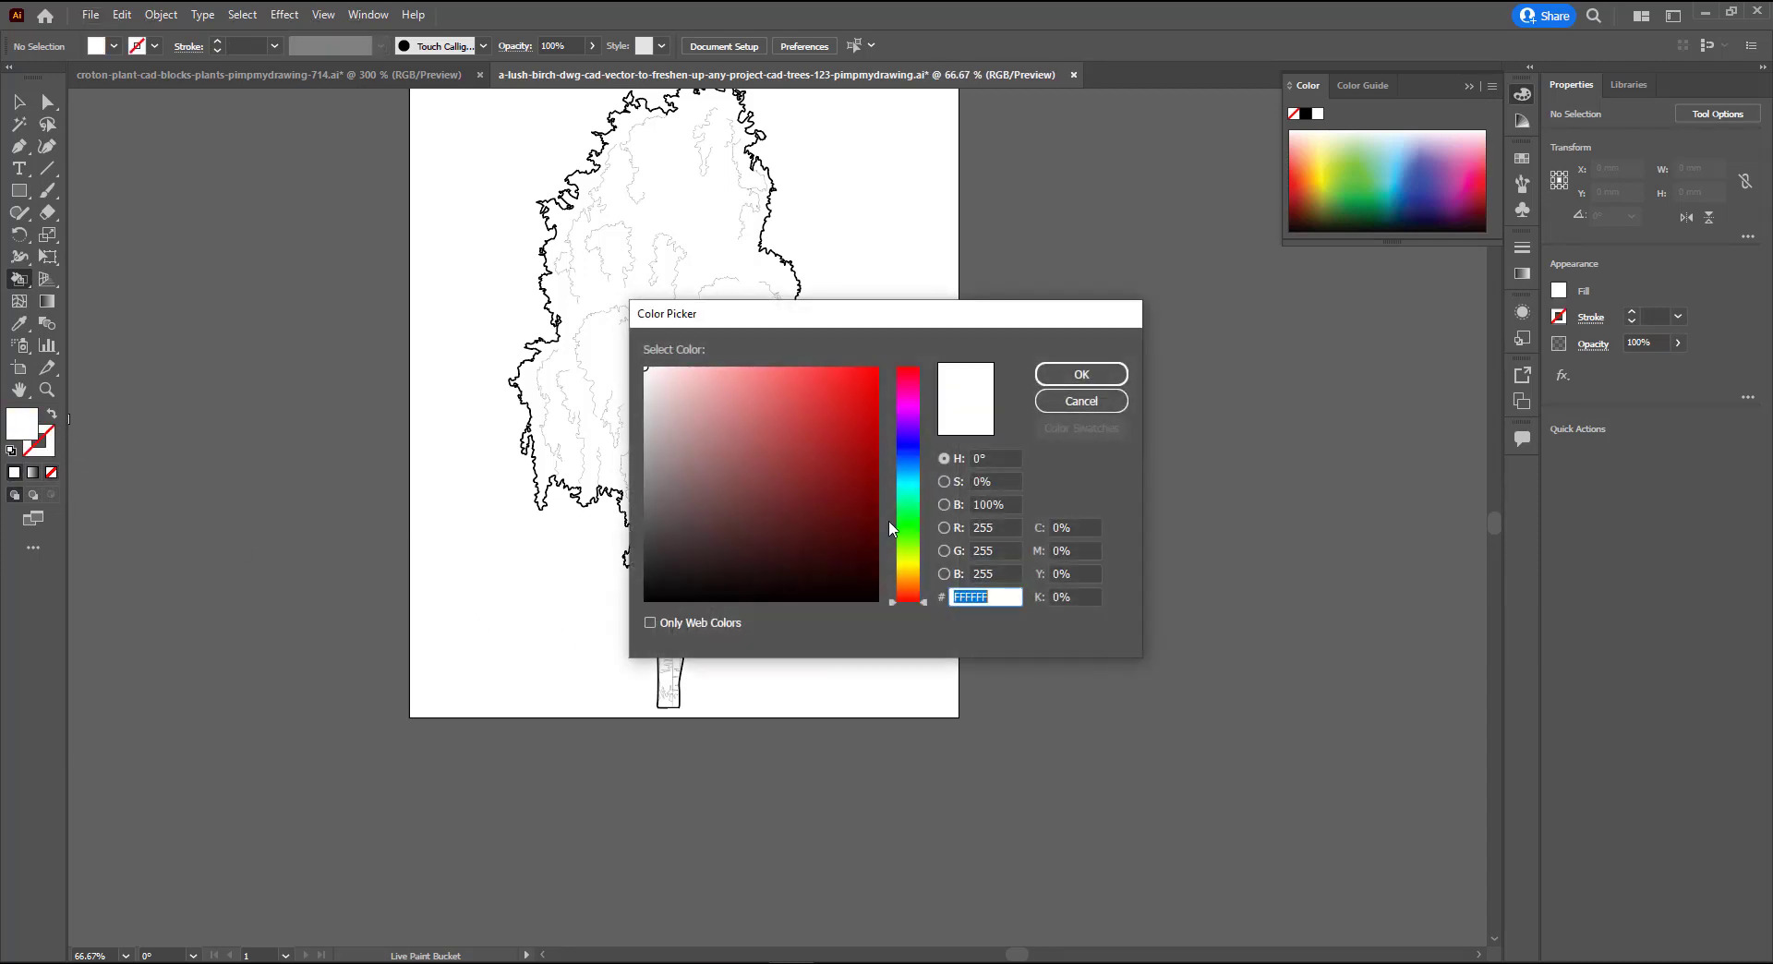
{"action": "left_click_drag", "start_coordinate": [907, 575], "coordinate": [905, 554]}
{"action": "left_click", "coordinate": [774, 410]}
{"action": "left_click", "coordinate": [1062, 379]}
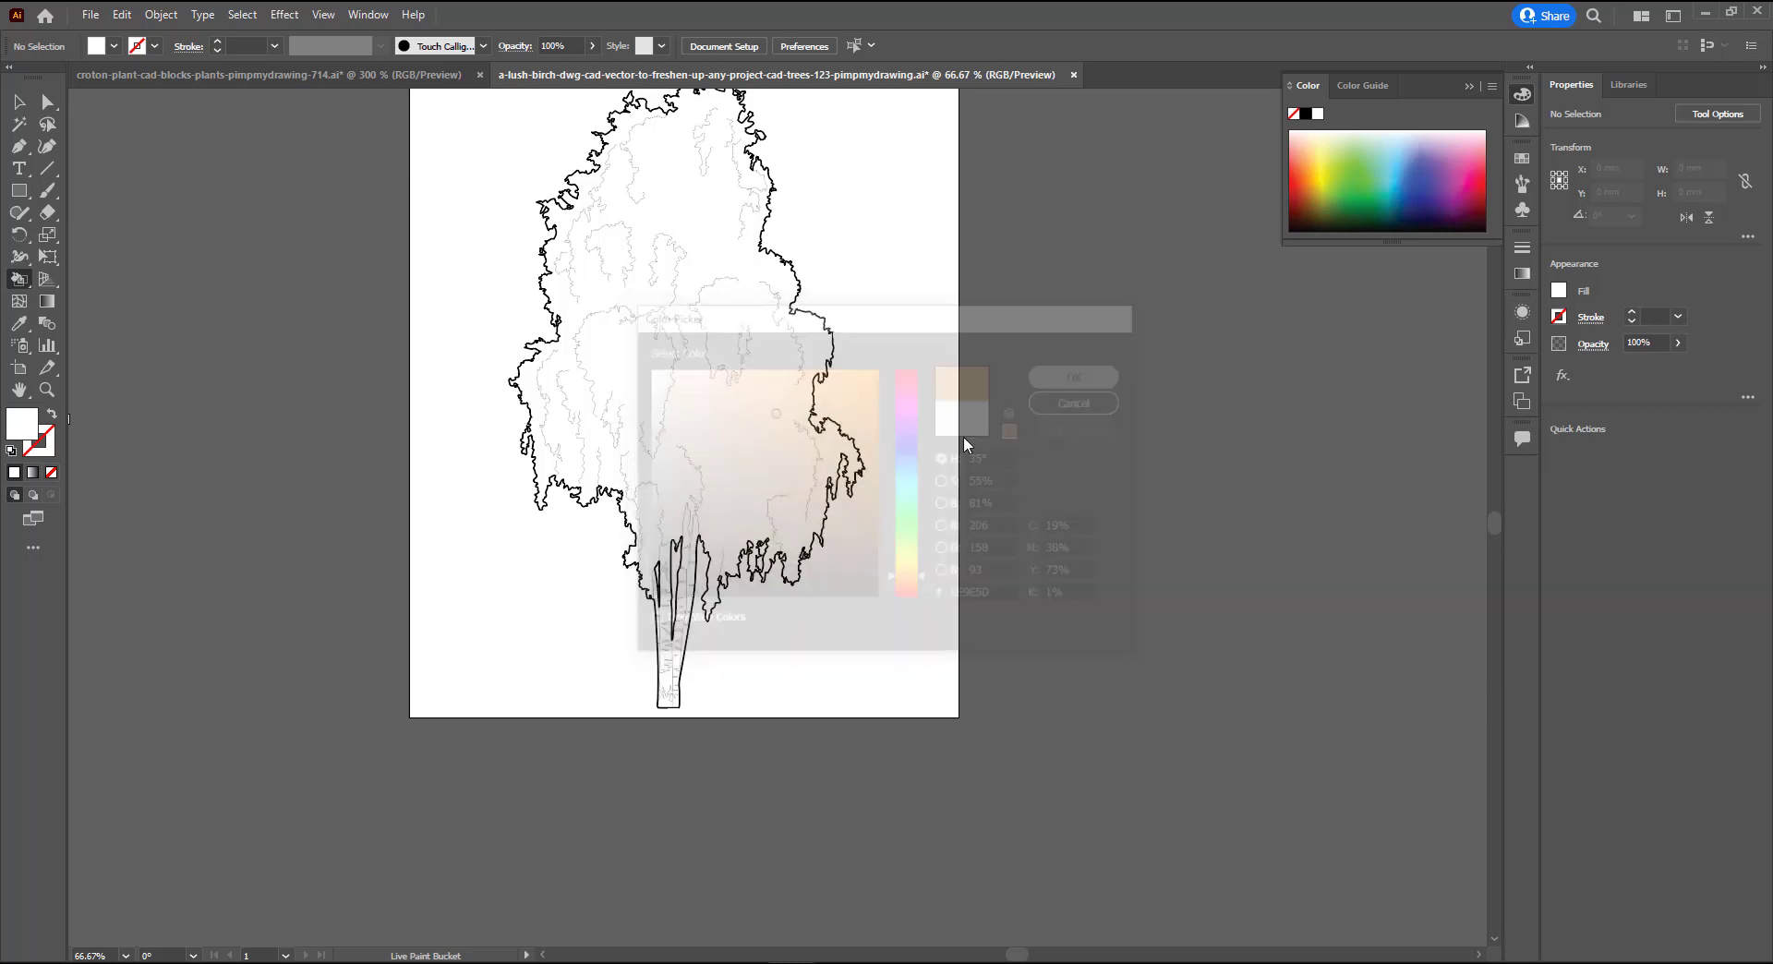
Step: Duplicate the entire birch drawing to the empty area beside the artboard
{"action": "scroll", "coordinate": [707, 647], "scroll_direction": "up", "scroll_amount": 6, "text": "alt"}
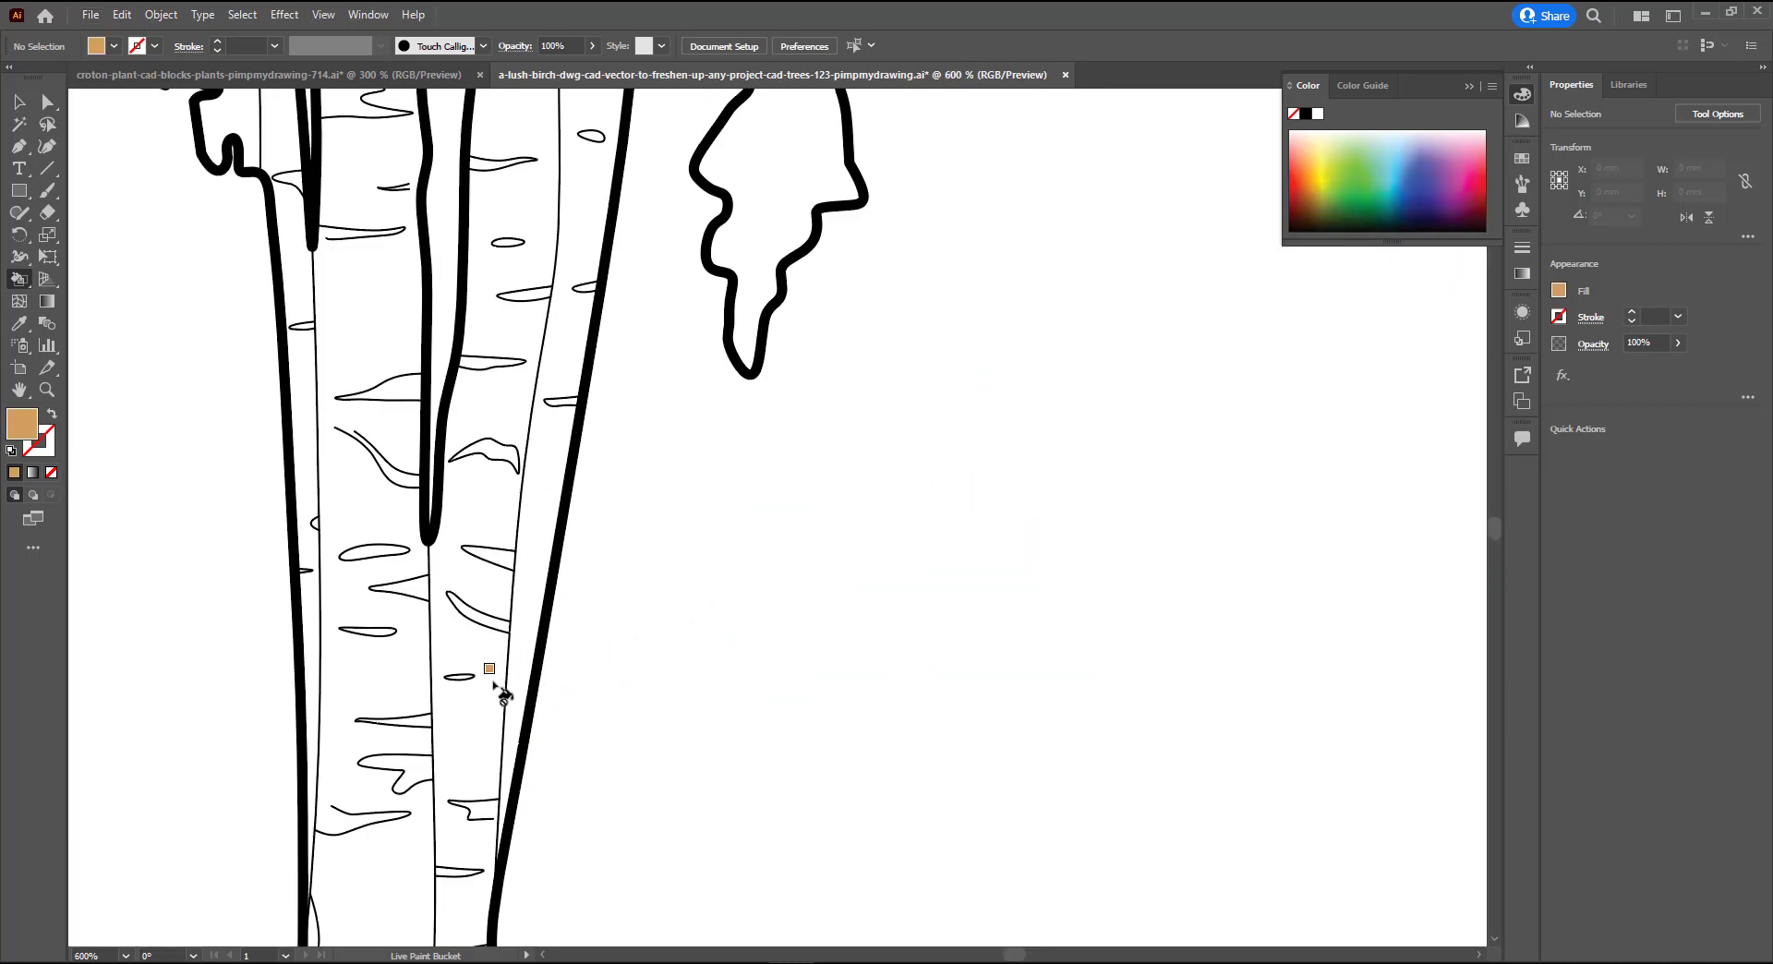
{"action": "scroll", "coordinate": [550, 665], "scroll_direction": "down", "scroll_amount": 5, "text": "alt"}
{"action": "key", "text": "v"}
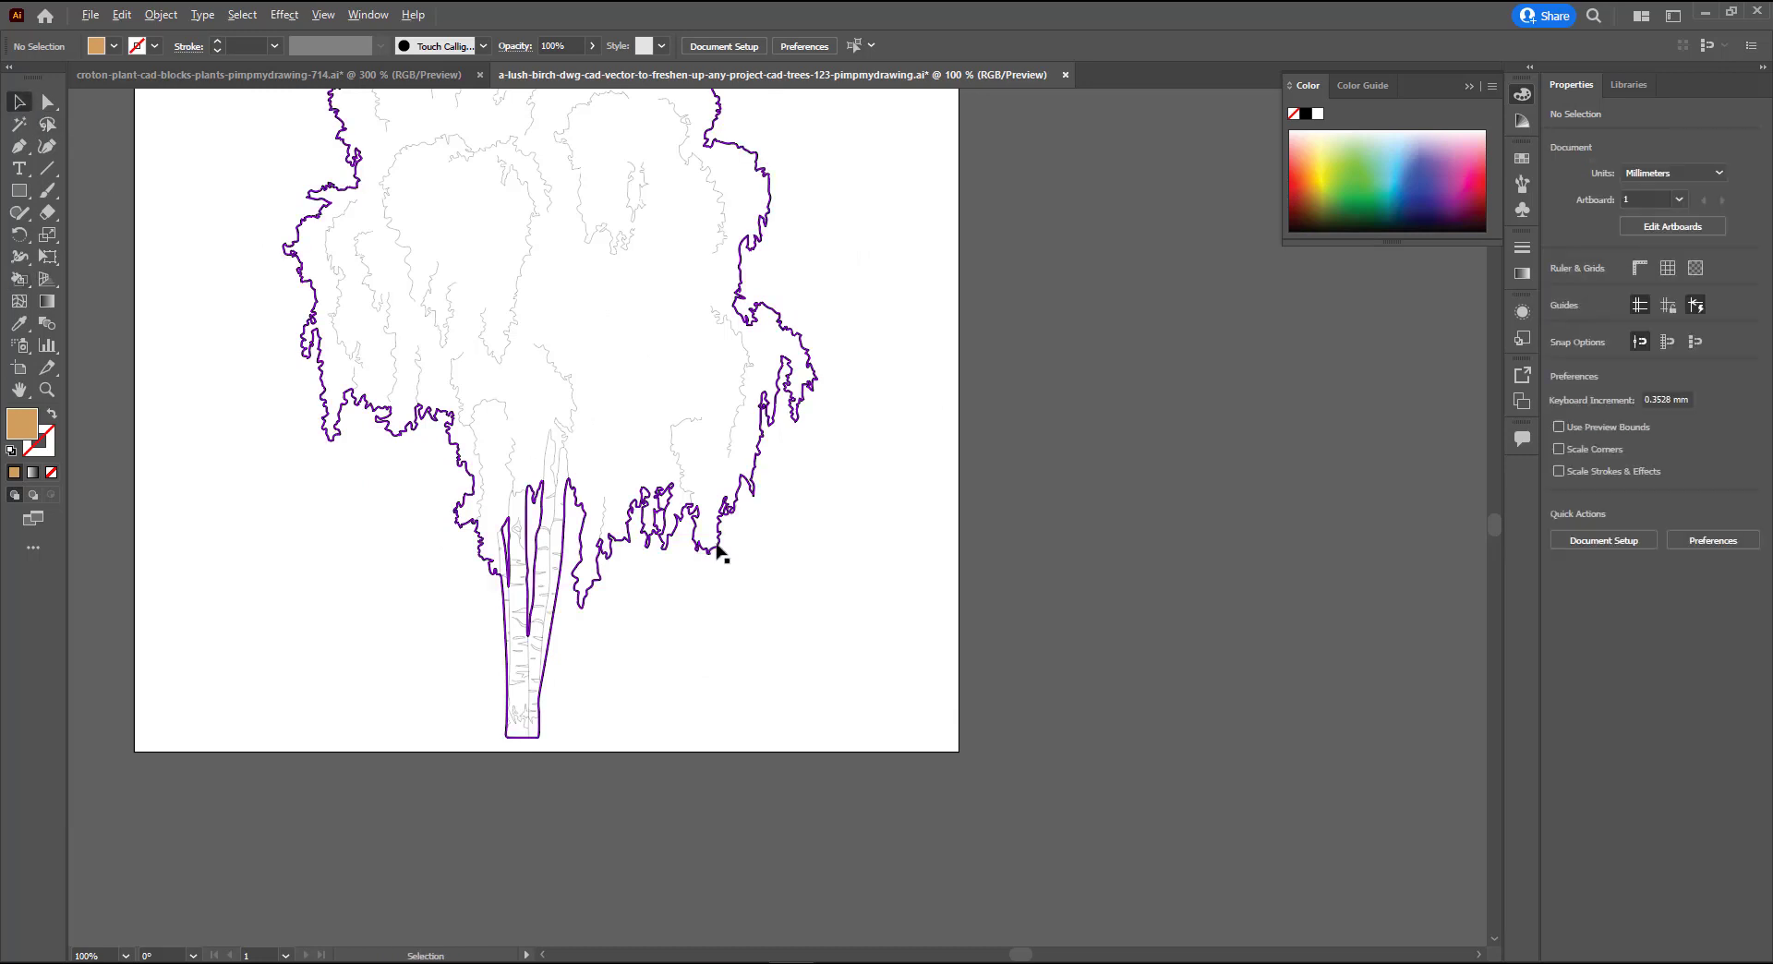
{"action": "scroll", "coordinate": [812, 567], "scroll_direction": "down", "scroll_amount": 2, "text": "alt"}
{"action": "key", "text": "ctrl+a"}
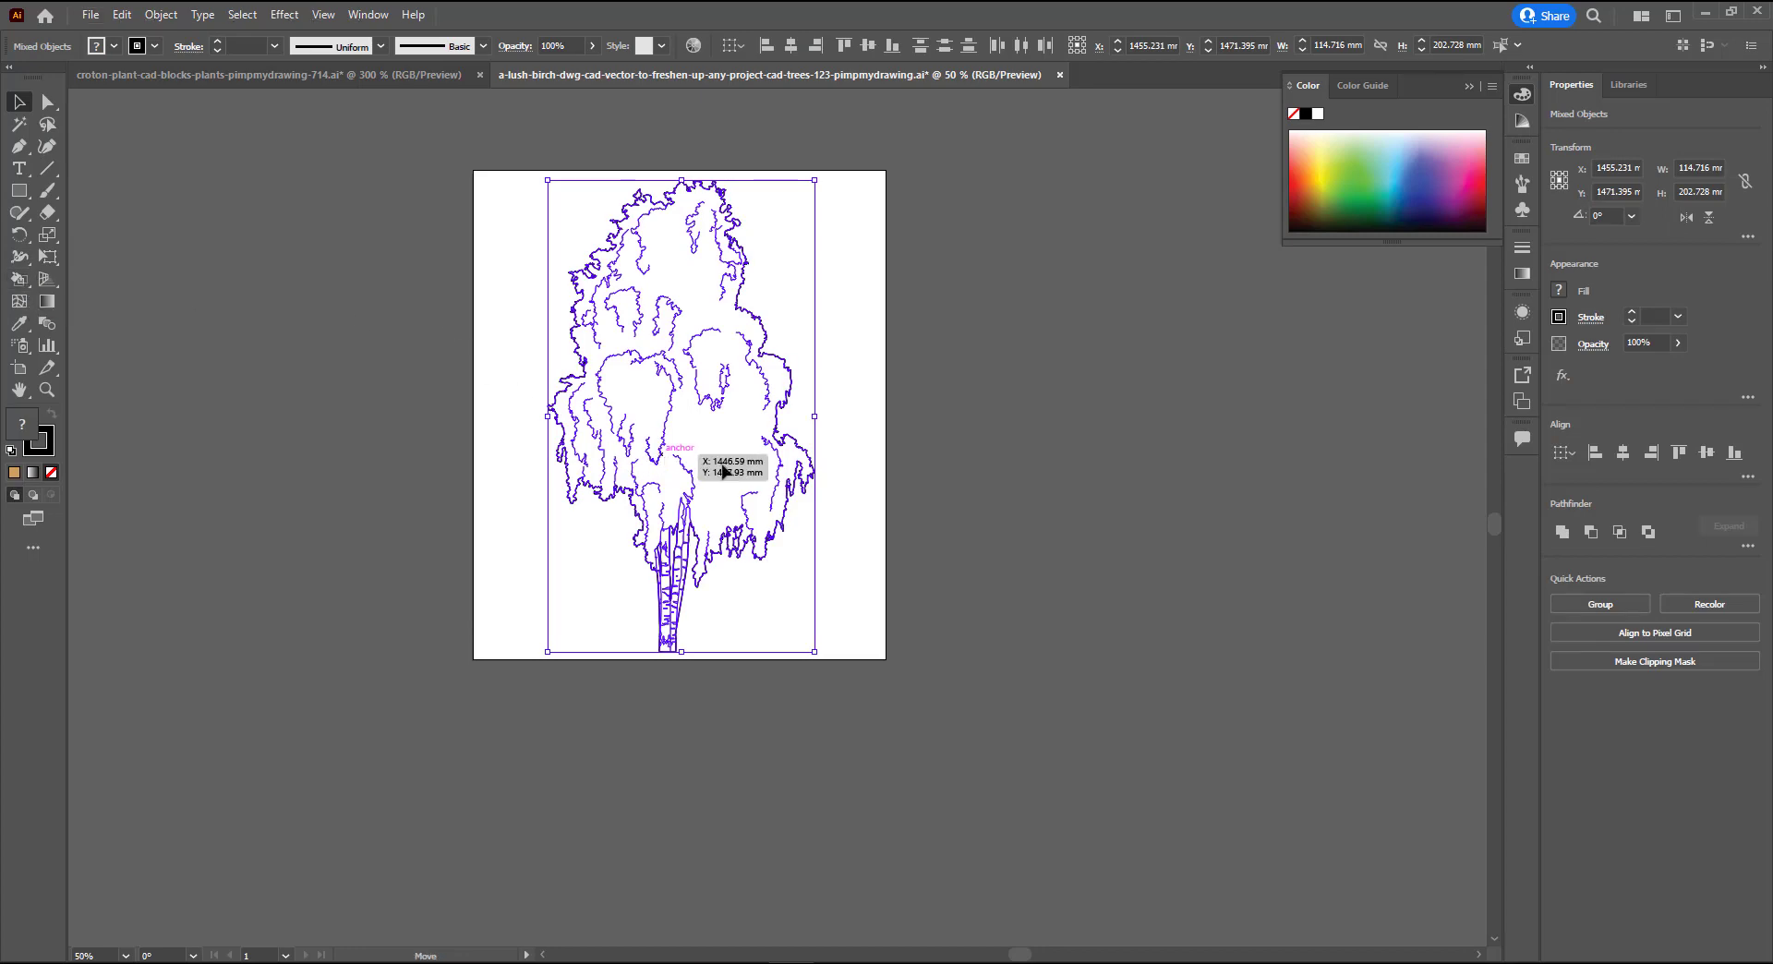
{"action": "left_click_drag", "start_coordinate": [724, 472], "coordinate": [1150, 466], "text": "alt"}
{"action": "scroll", "coordinate": [1200, 554], "scroll_direction": "up", "scroll_amount": 2, "text": "alt"}
{"action": "left_click_drag", "start_coordinate": [1057, 309], "coordinate": [963, 348]}
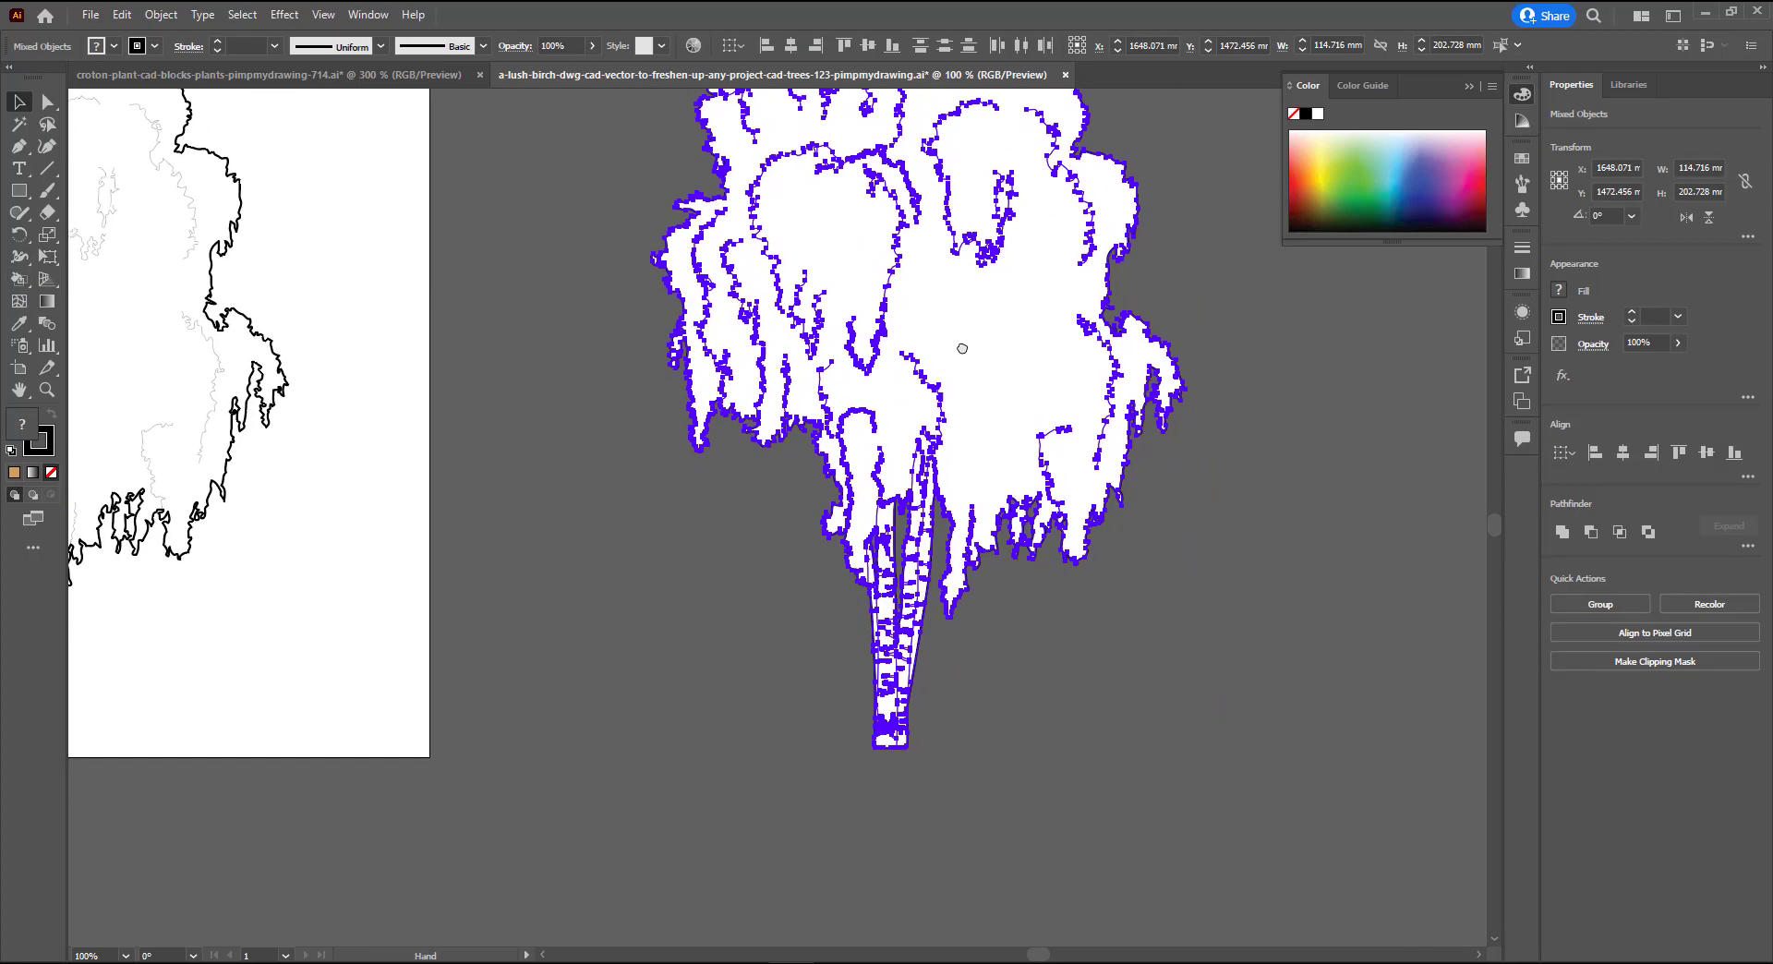
Step: Fill the upper sections of the duplicated birch's right stem with tan using the Live Paint Bucket
{"action": "left_click", "coordinate": [22, 284]}
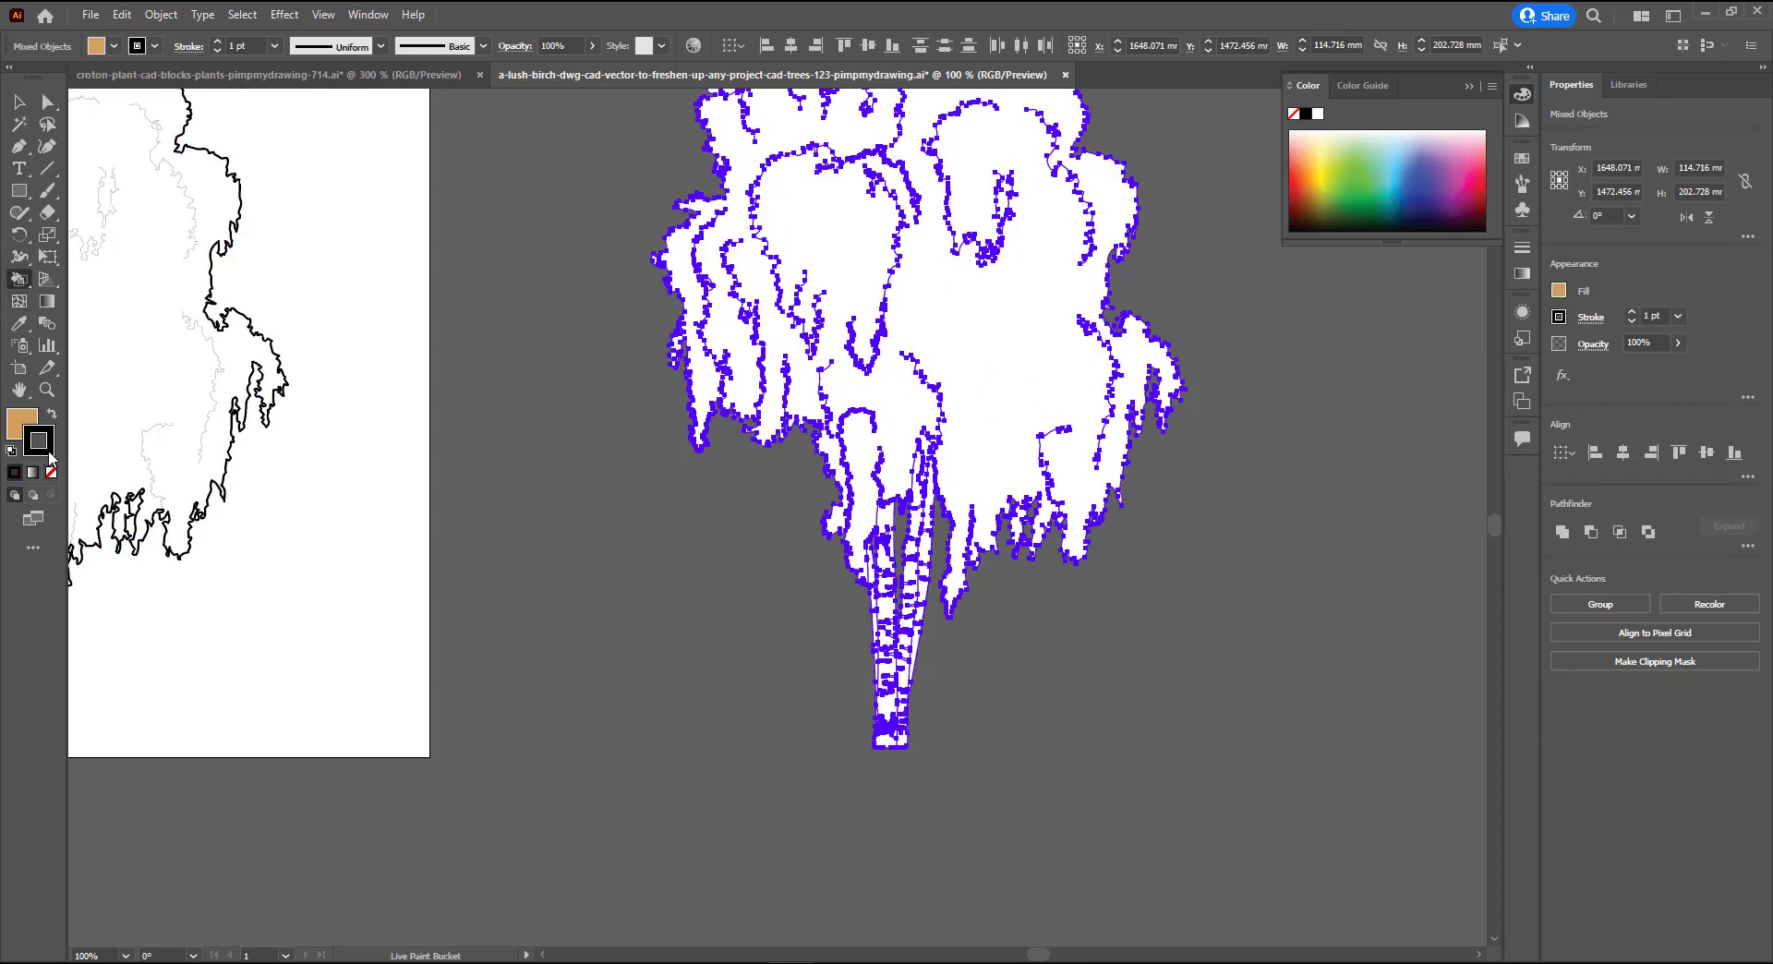
{"action": "scroll", "coordinate": [868, 574], "scroll_direction": "up", "scroll_amount": 3, "text": "alt"}
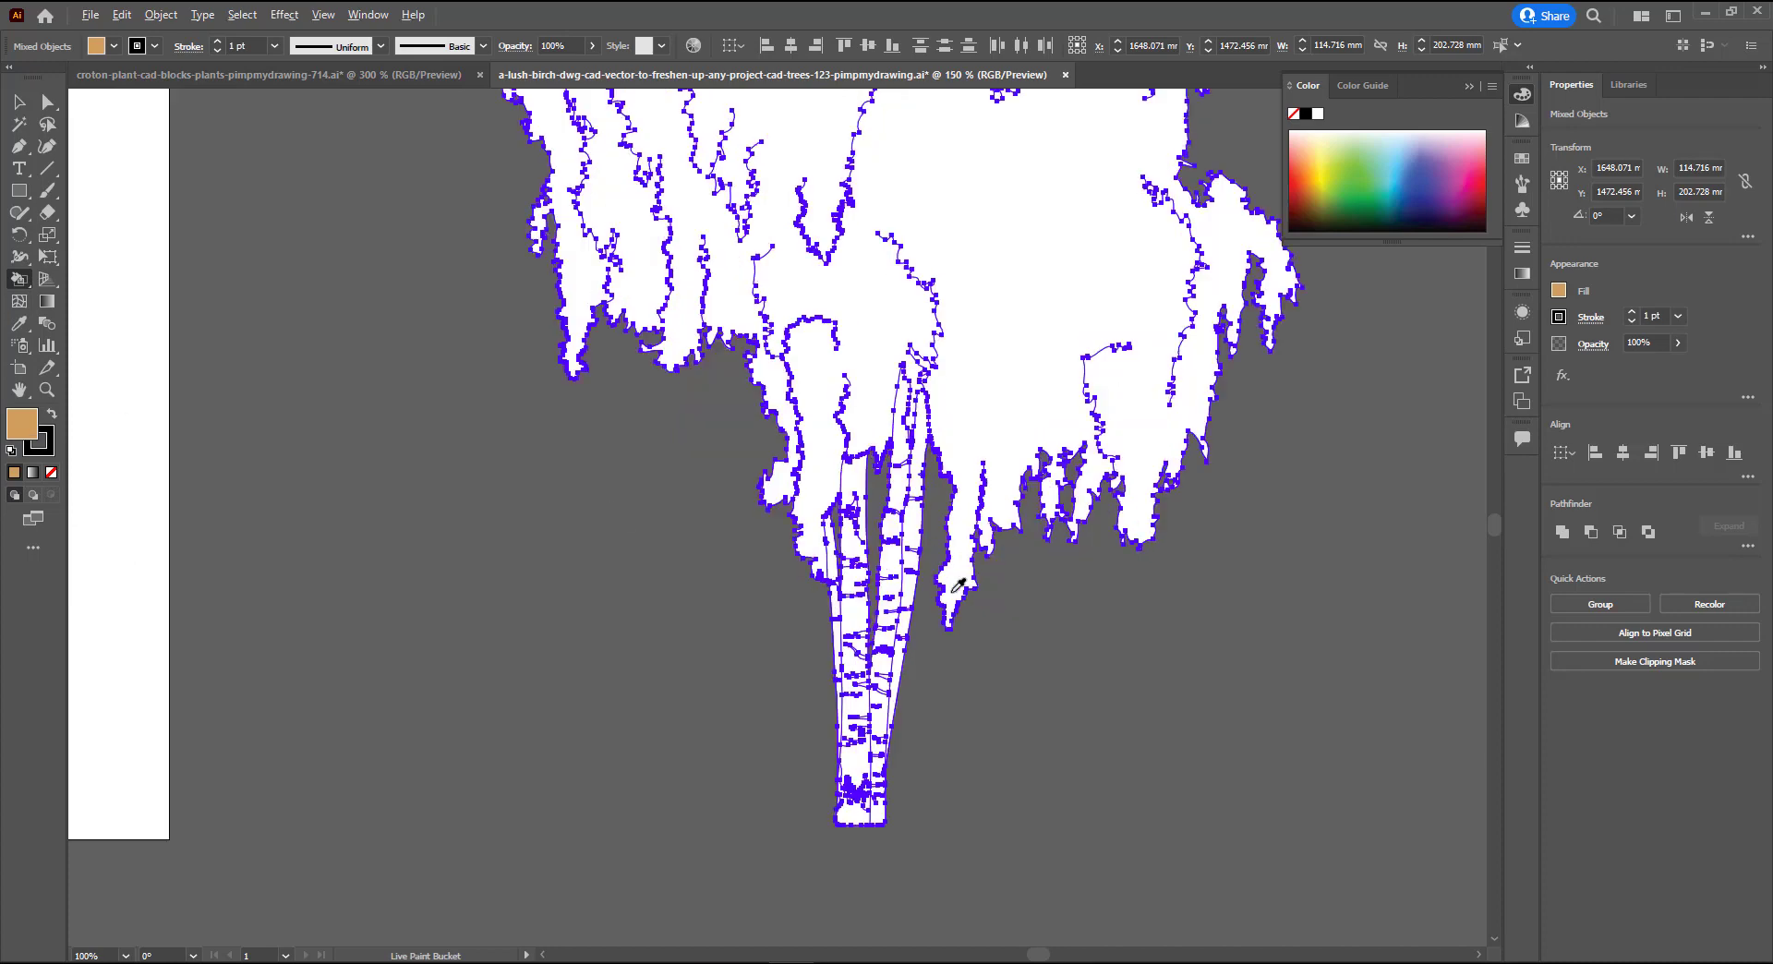
{"action": "left_click", "coordinate": [848, 528]}
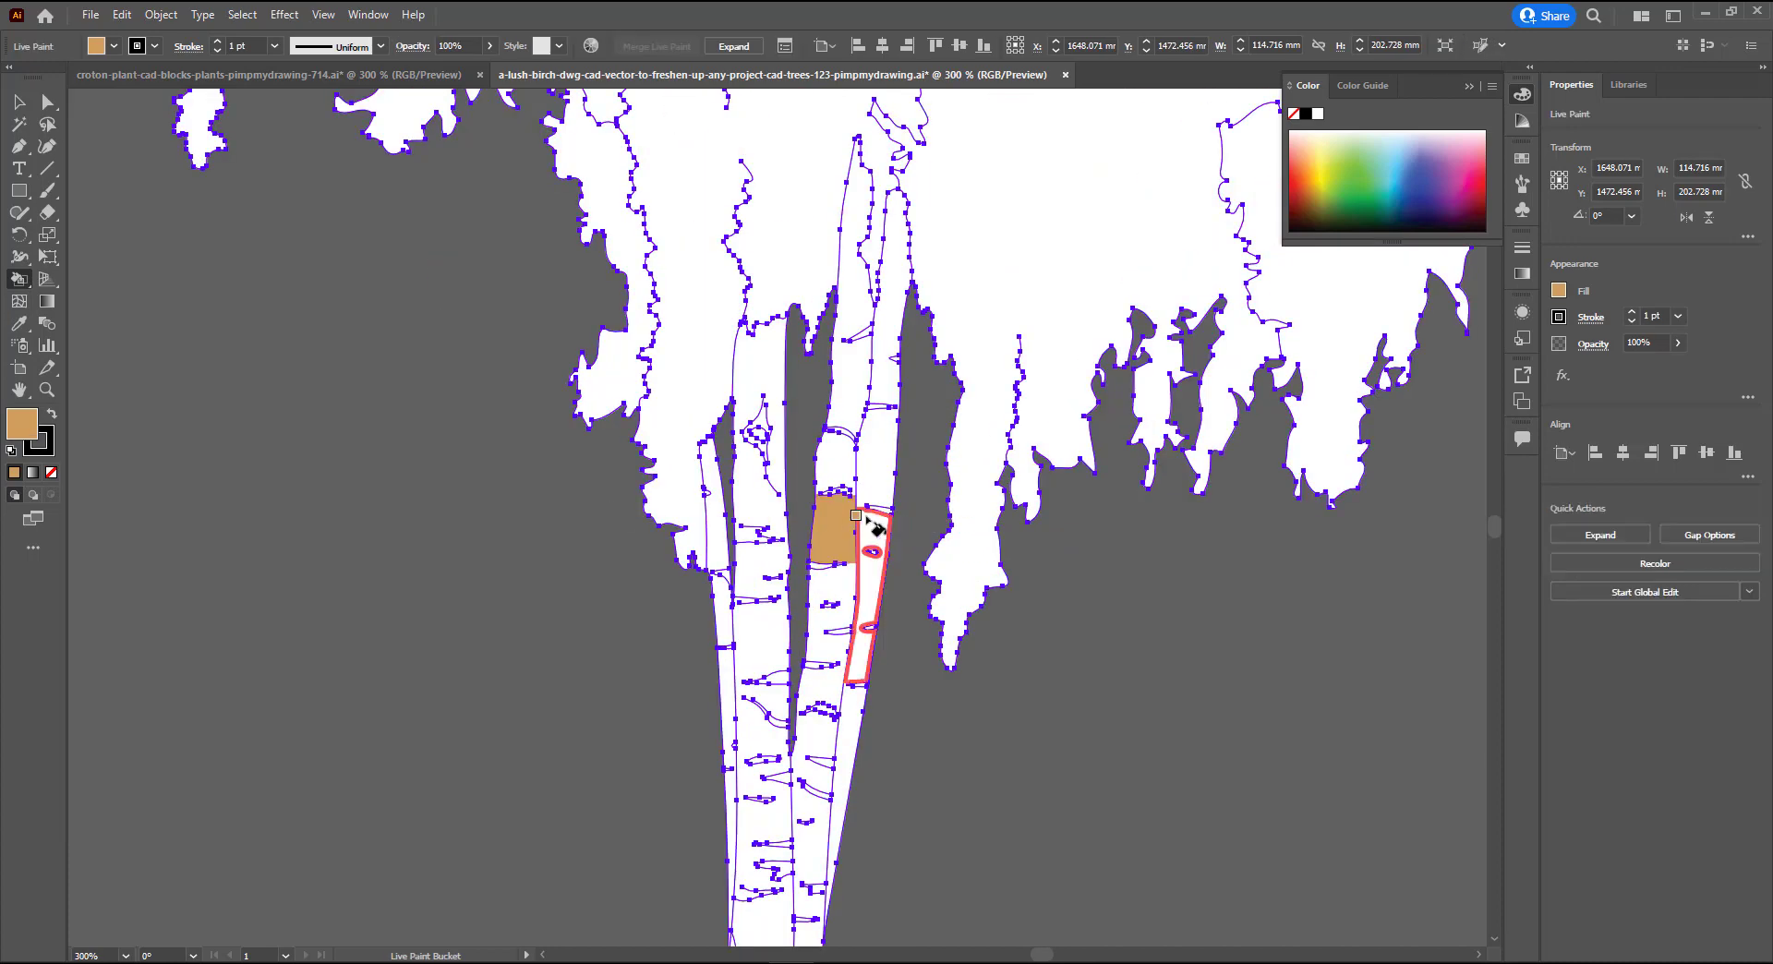
{"action": "left_click", "coordinate": [837, 466]}
{"action": "left_click", "coordinate": [859, 388]}
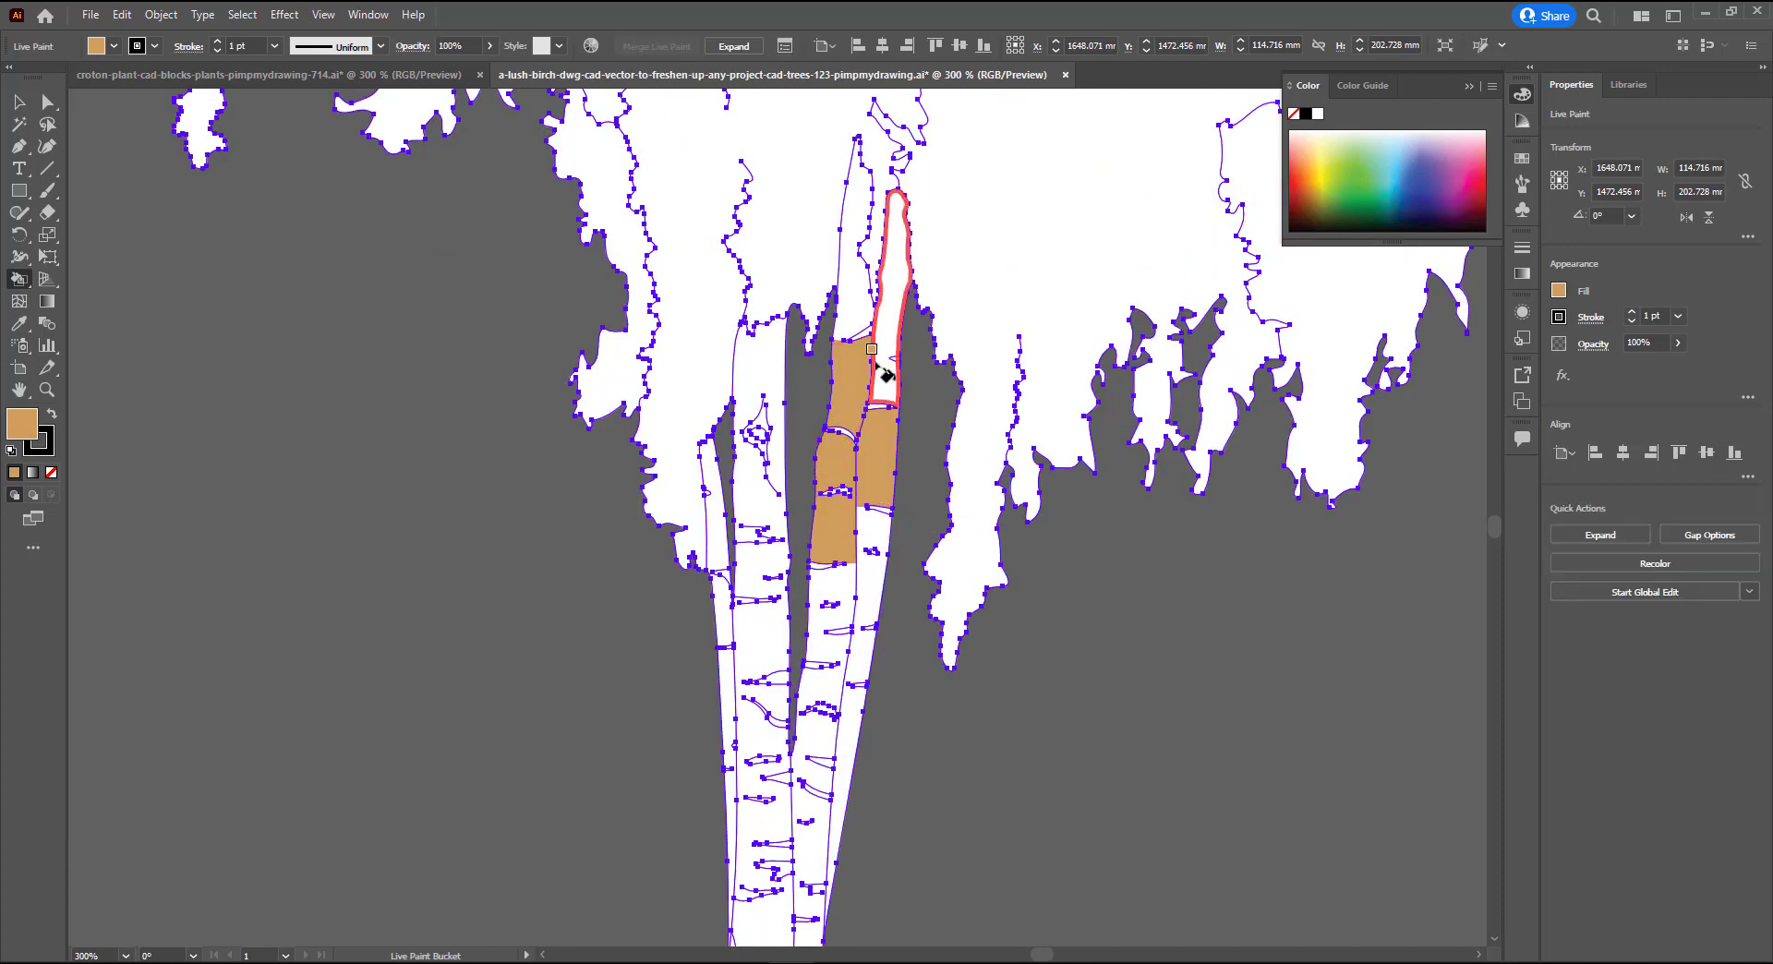
{"action": "left_click", "coordinate": [887, 361]}
{"action": "left_click", "coordinate": [847, 296]}
Step: Fill the left stem of the duplicated birch and the narrow strip beside it with the tan paint
{"action": "left_click", "coordinate": [750, 390]}
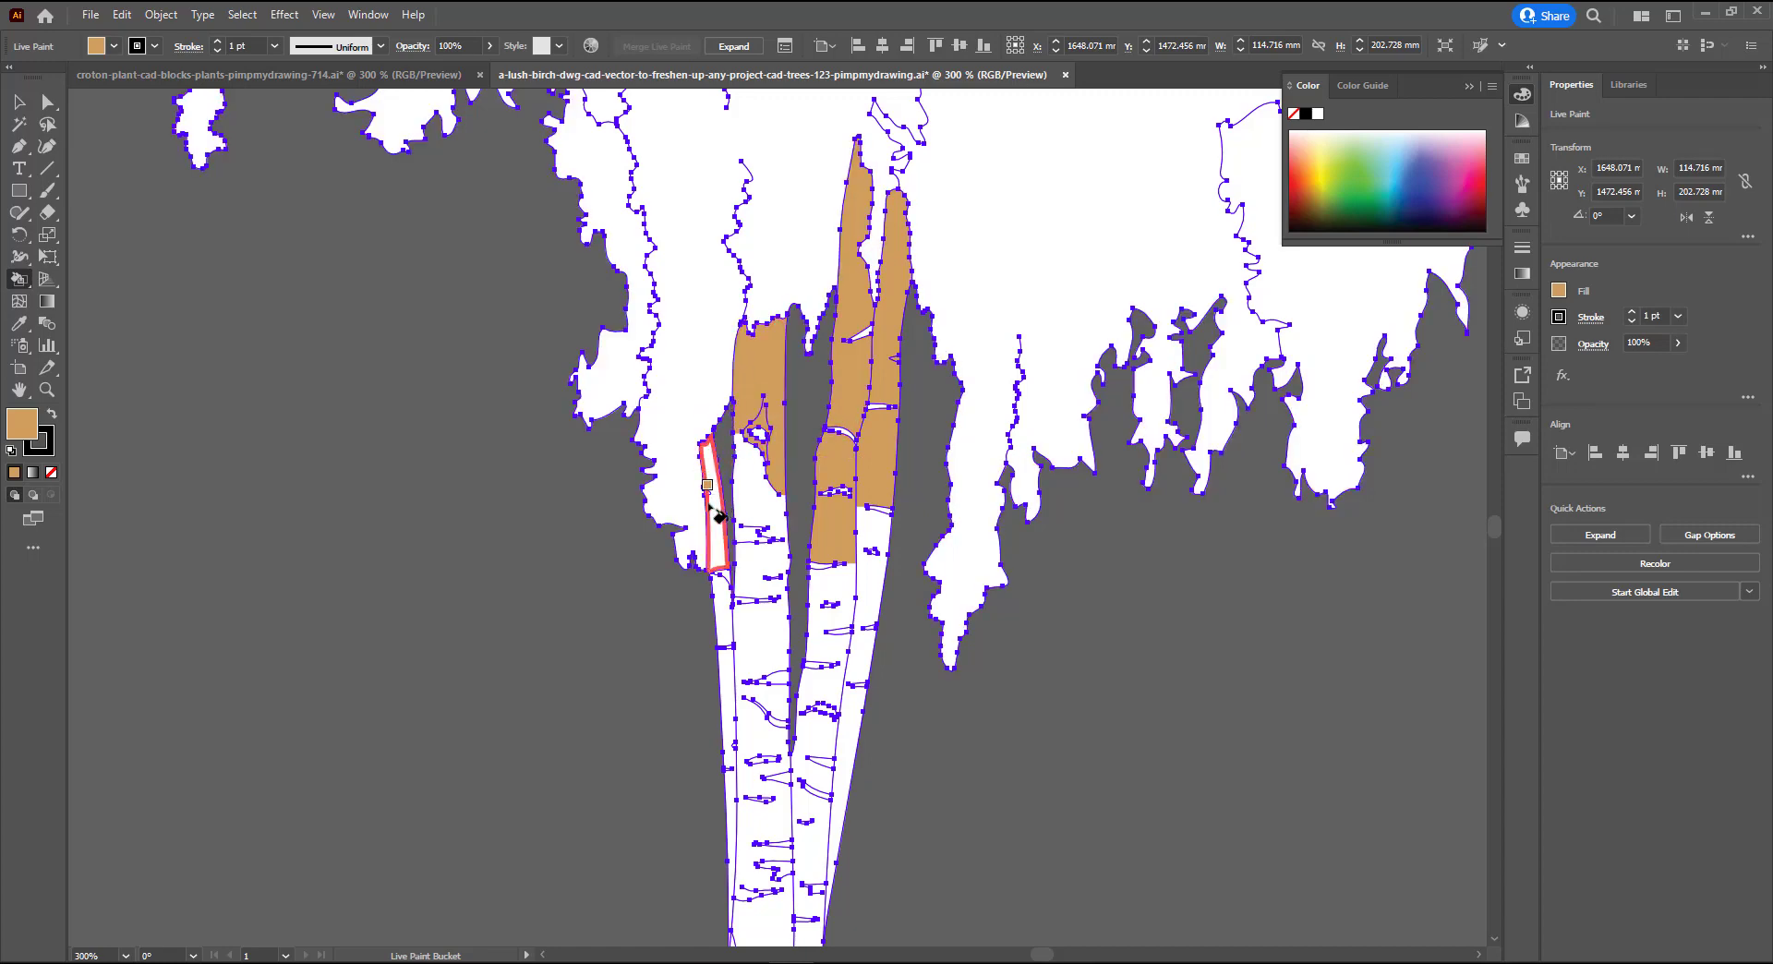
{"action": "left_click", "coordinate": [714, 503]}
{"action": "left_click", "coordinate": [759, 577]}
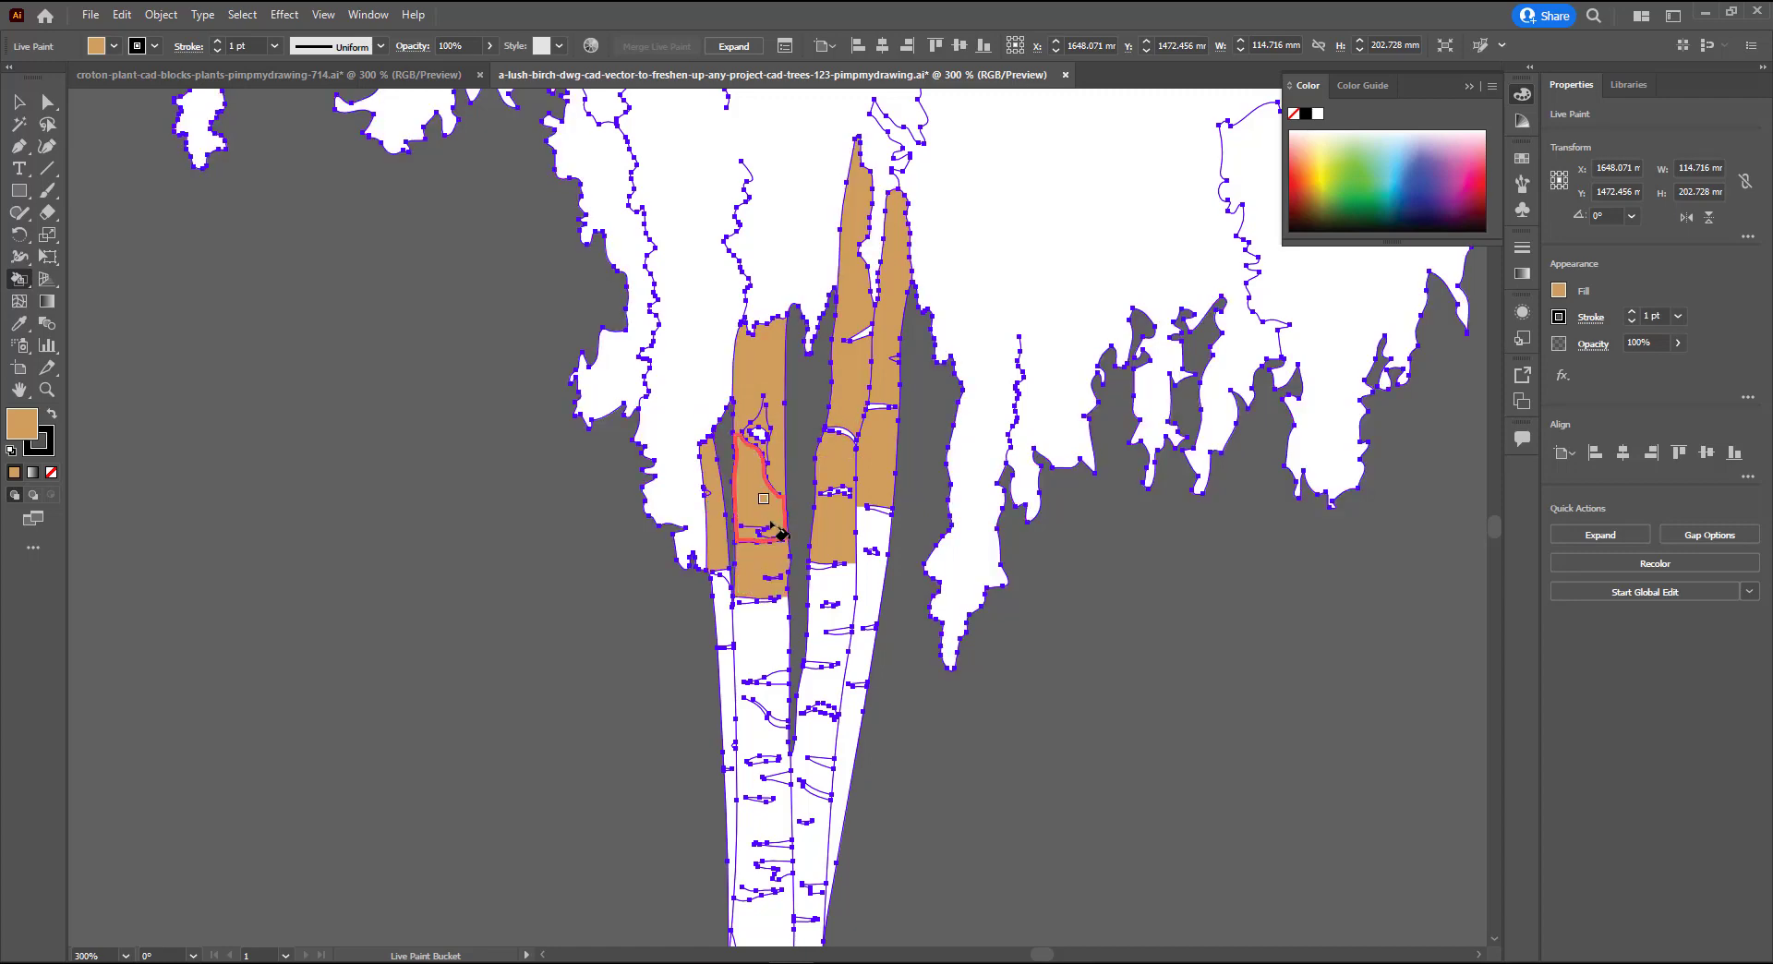
{"action": "left_click", "coordinate": [739, 638]}
{"action": "left_click", "coordinate": [725, 667]}
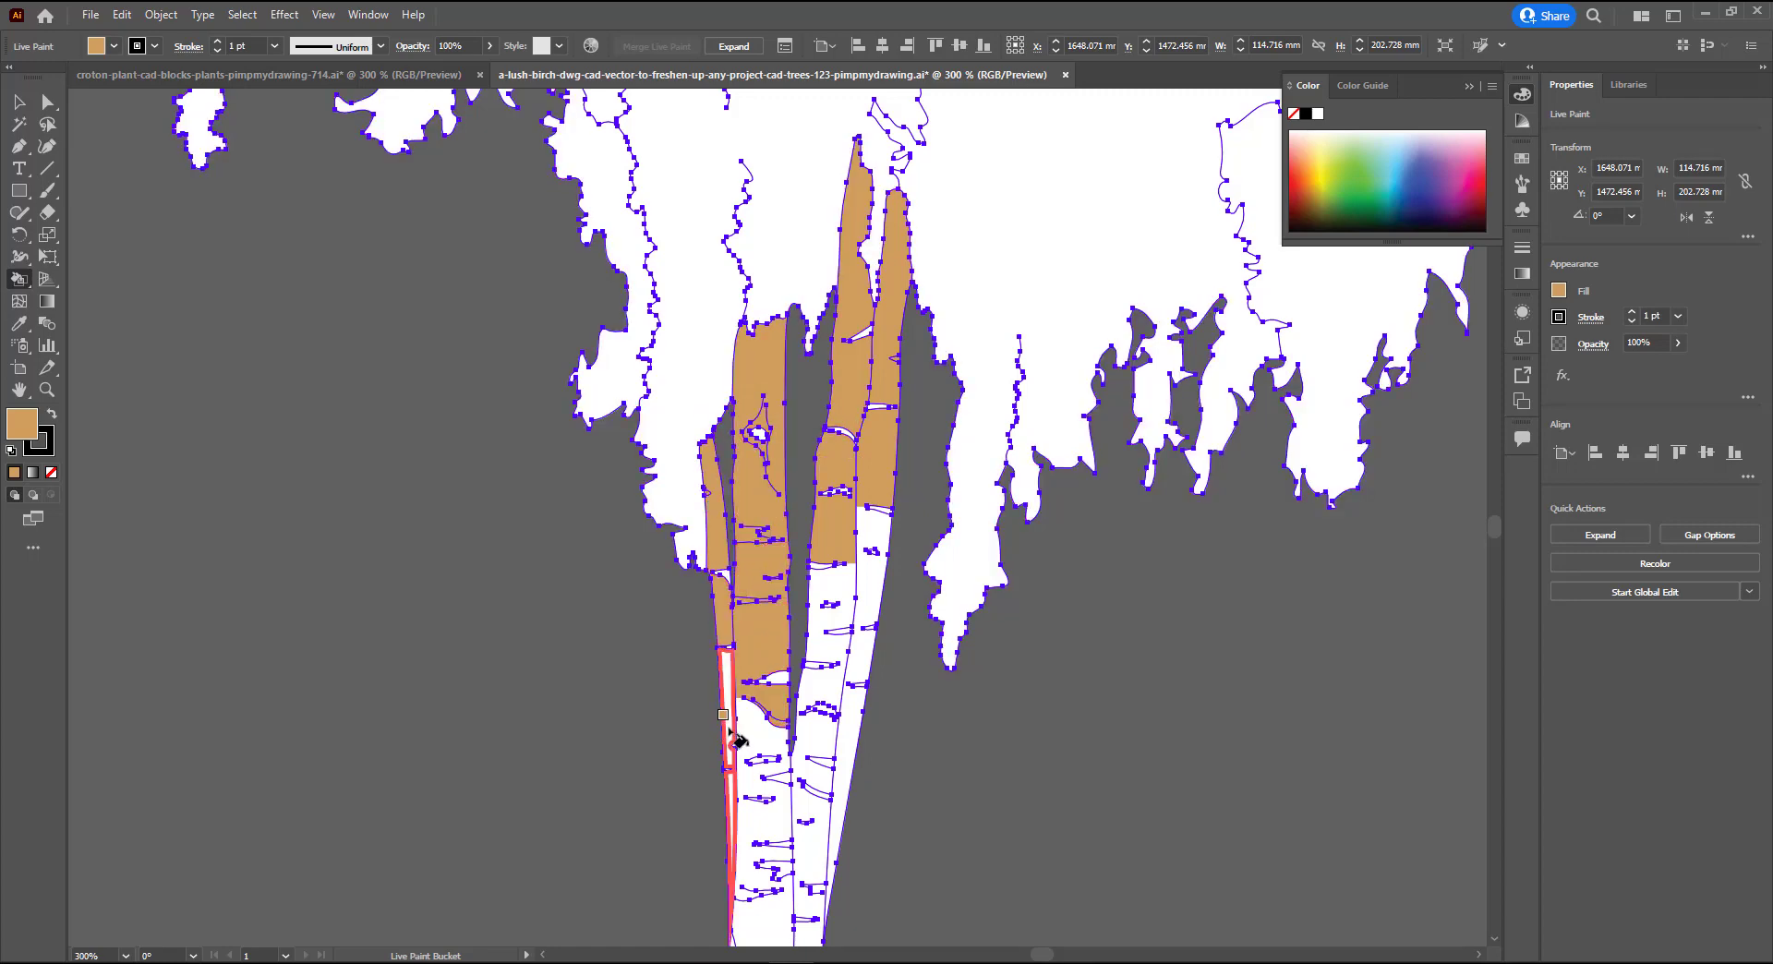
{"action": "left_click", "coordinate": [751, 732]}
Step: Paint the lower sections of the duplicated birch's trunk tan, down to its base
{"action": "left_click", "coordinate": [842, 621]}
{"action": "left_click", "coordinate": [812, 731]}
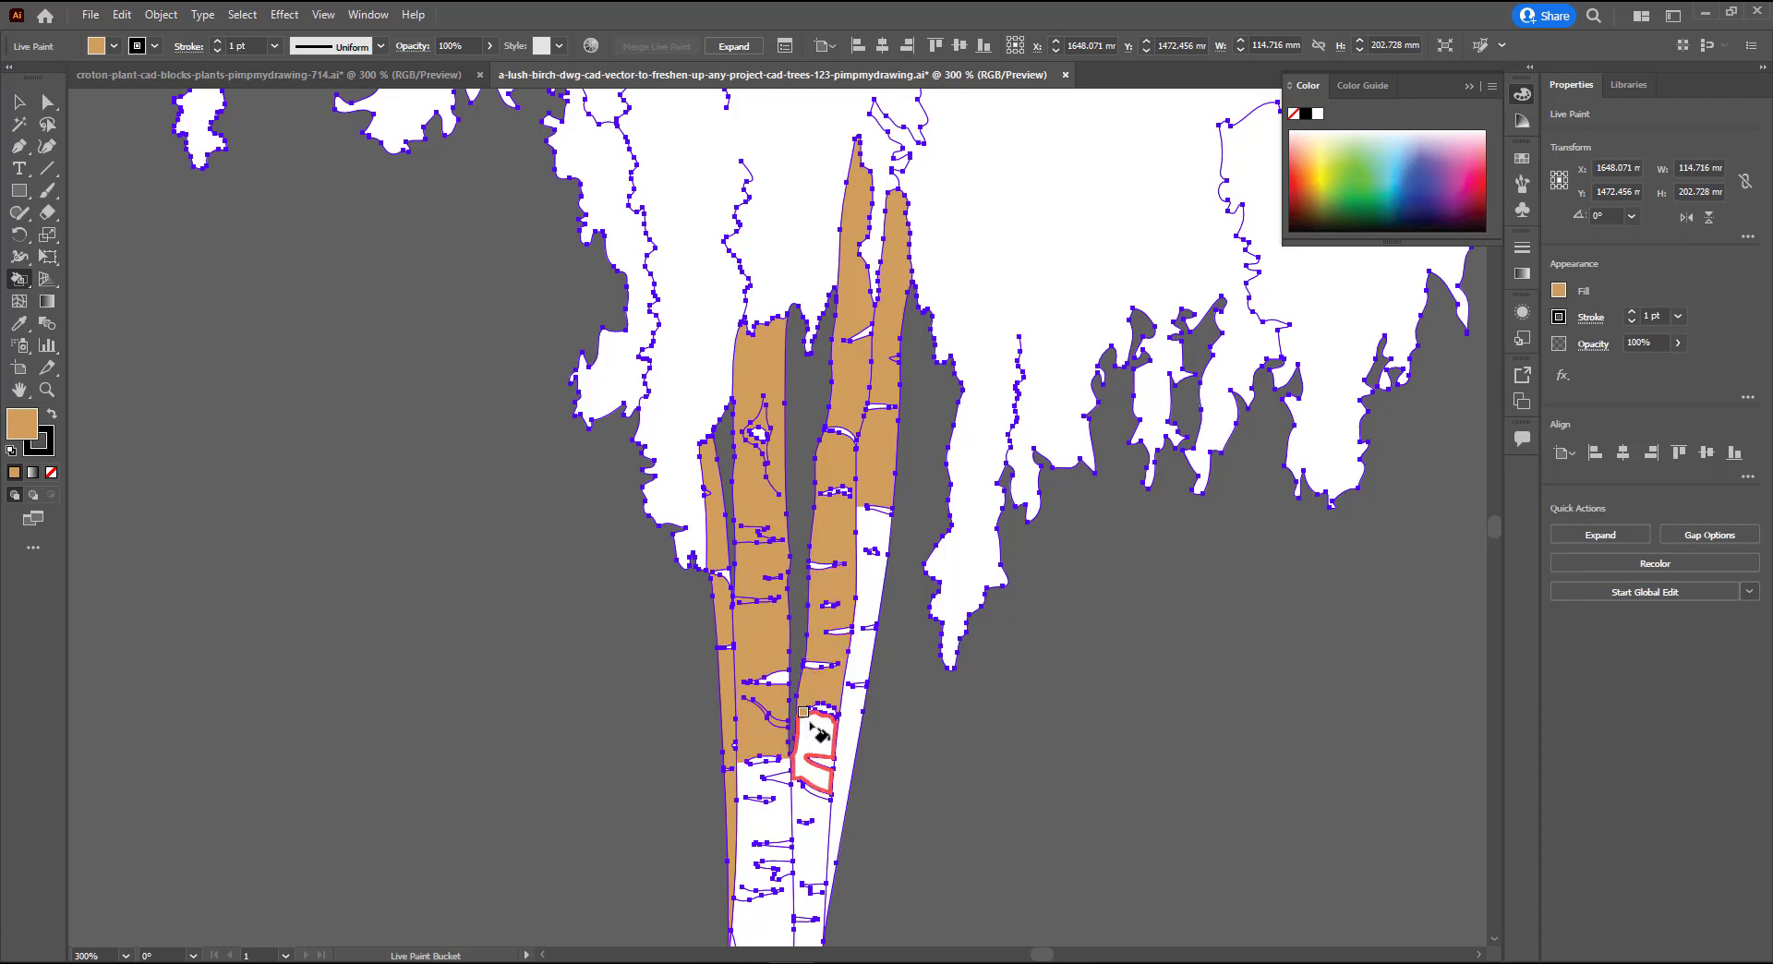
{"action": "left_click_drag", "start_coordinate": [820, 884], "coordinate": [887, 605]}
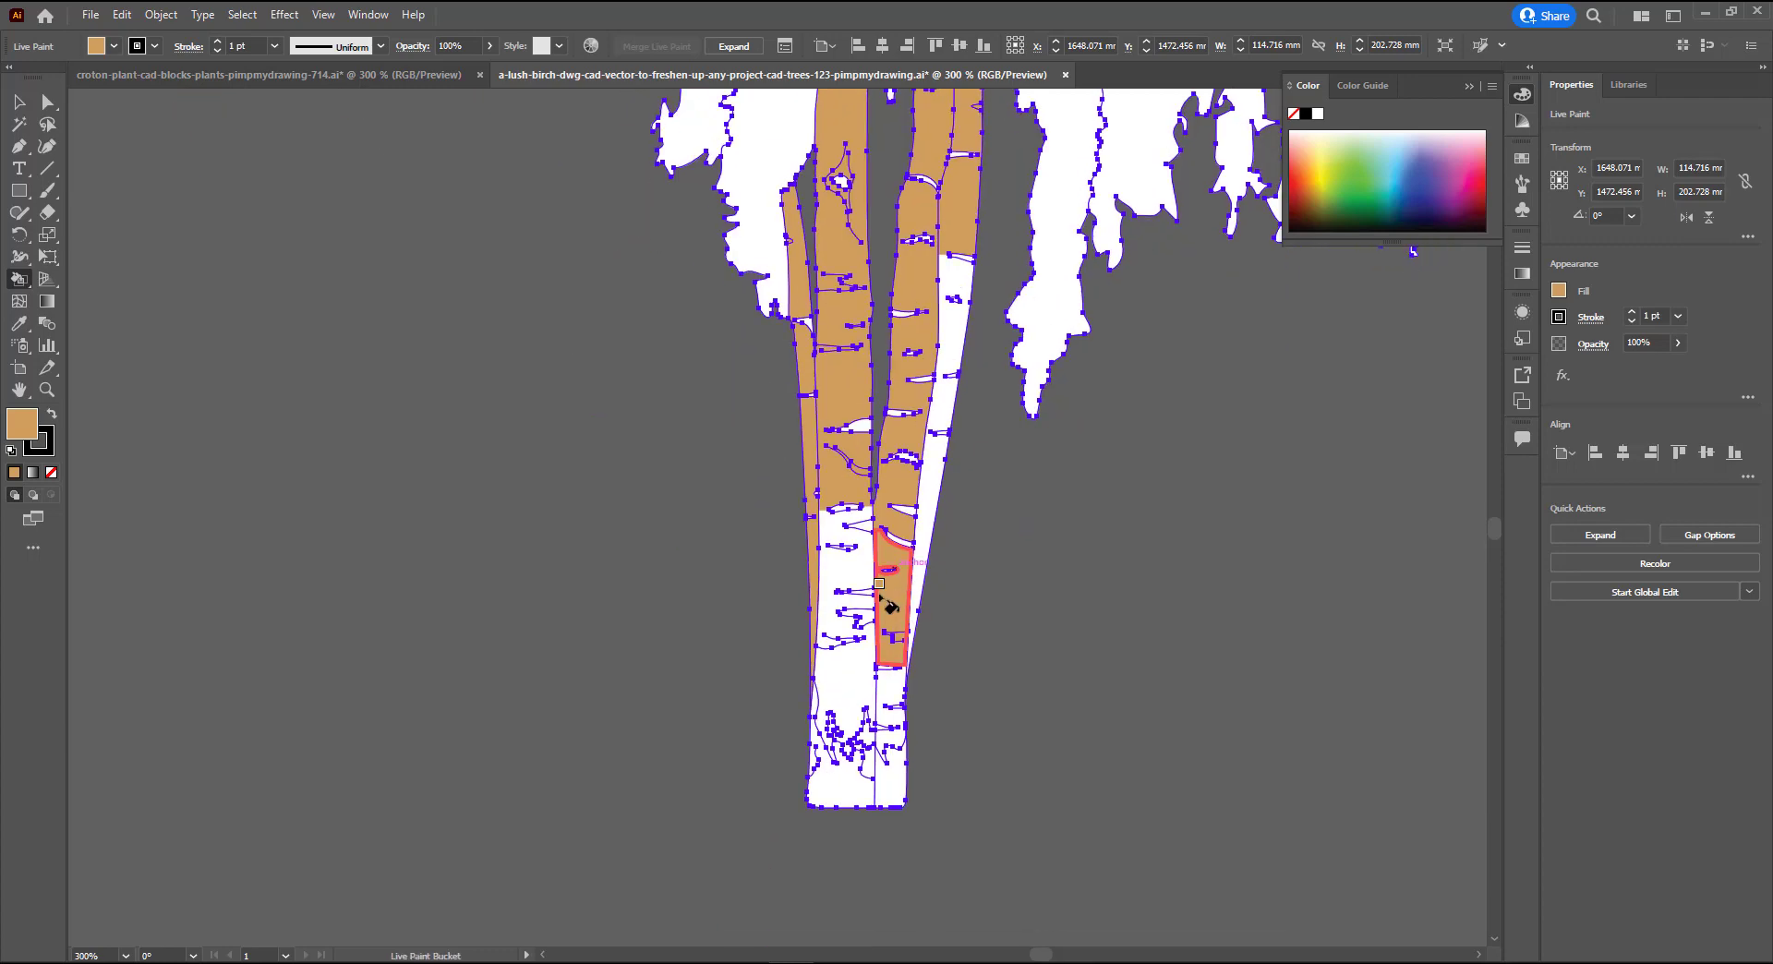
{"action": "left_click", "coordinate": [859, 591]}
{"action": "left_click", "coordinate": [836, 702]}
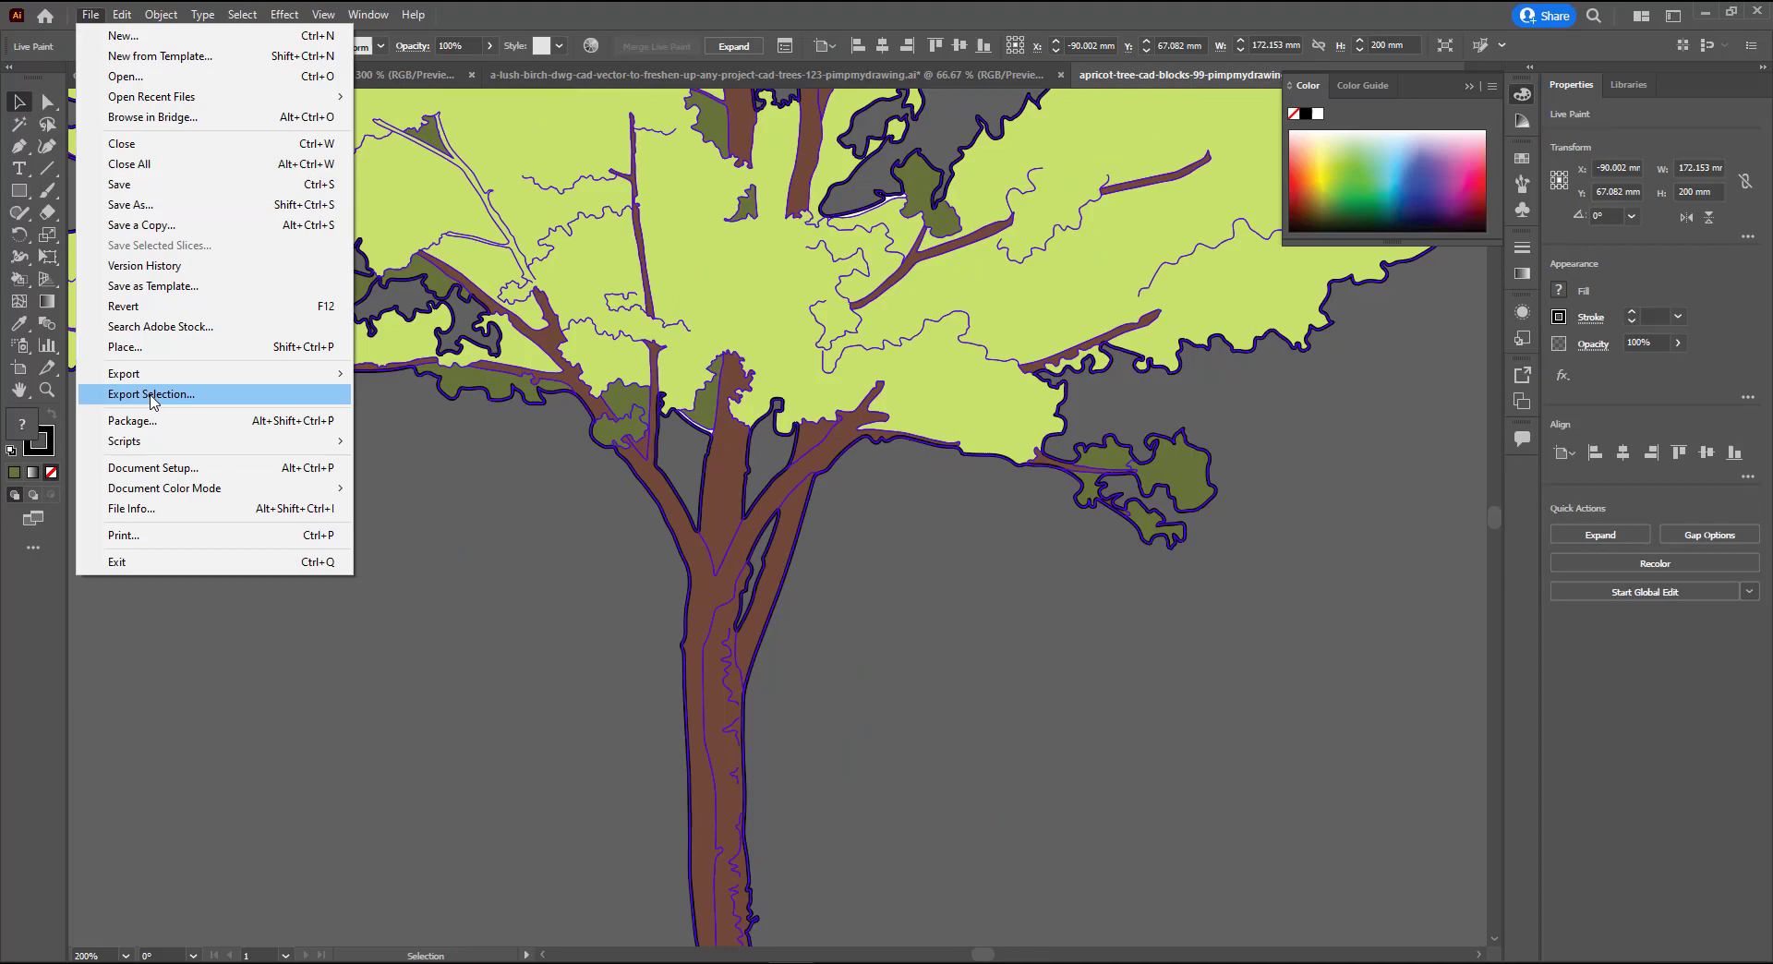
Step: Export the coloured apricot tree from Illustrator, place Apricot@4x in Photoshop's 04.jpg and bring its layer to the top
{"action": "left_click", "coordinate": [166, 388]}
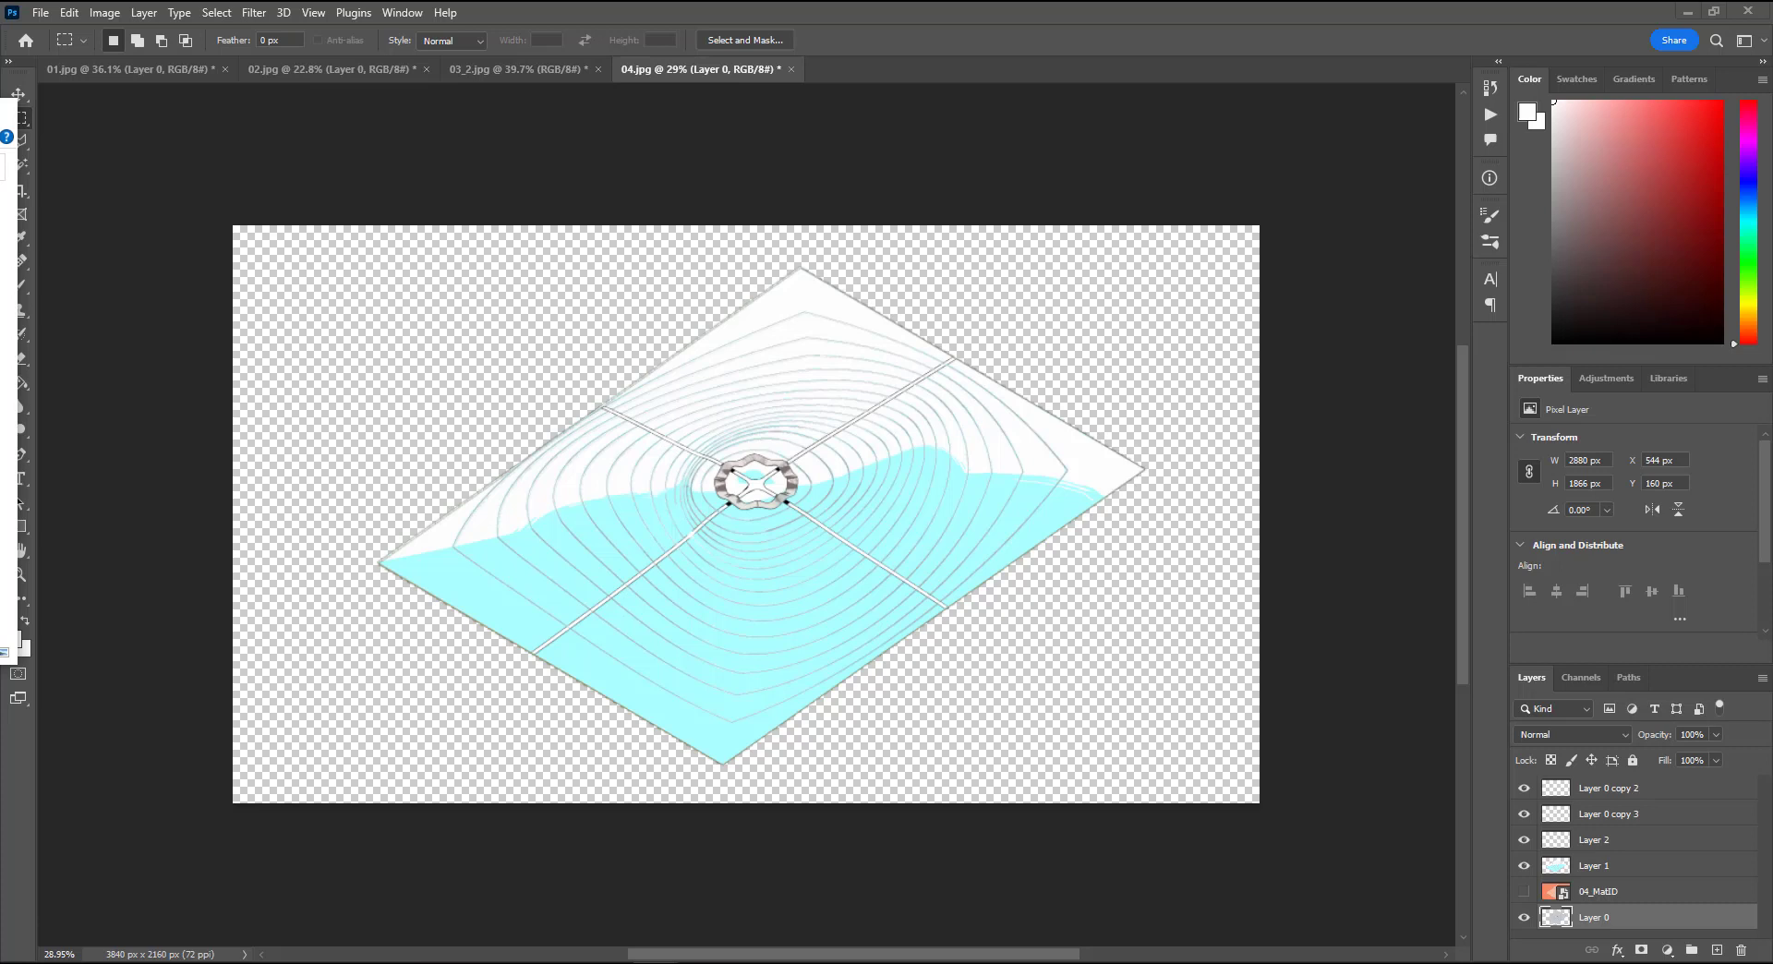
{"action": "left_click_drag", "start_coordinate": [298, 606], "coordinate": [718, 649]}
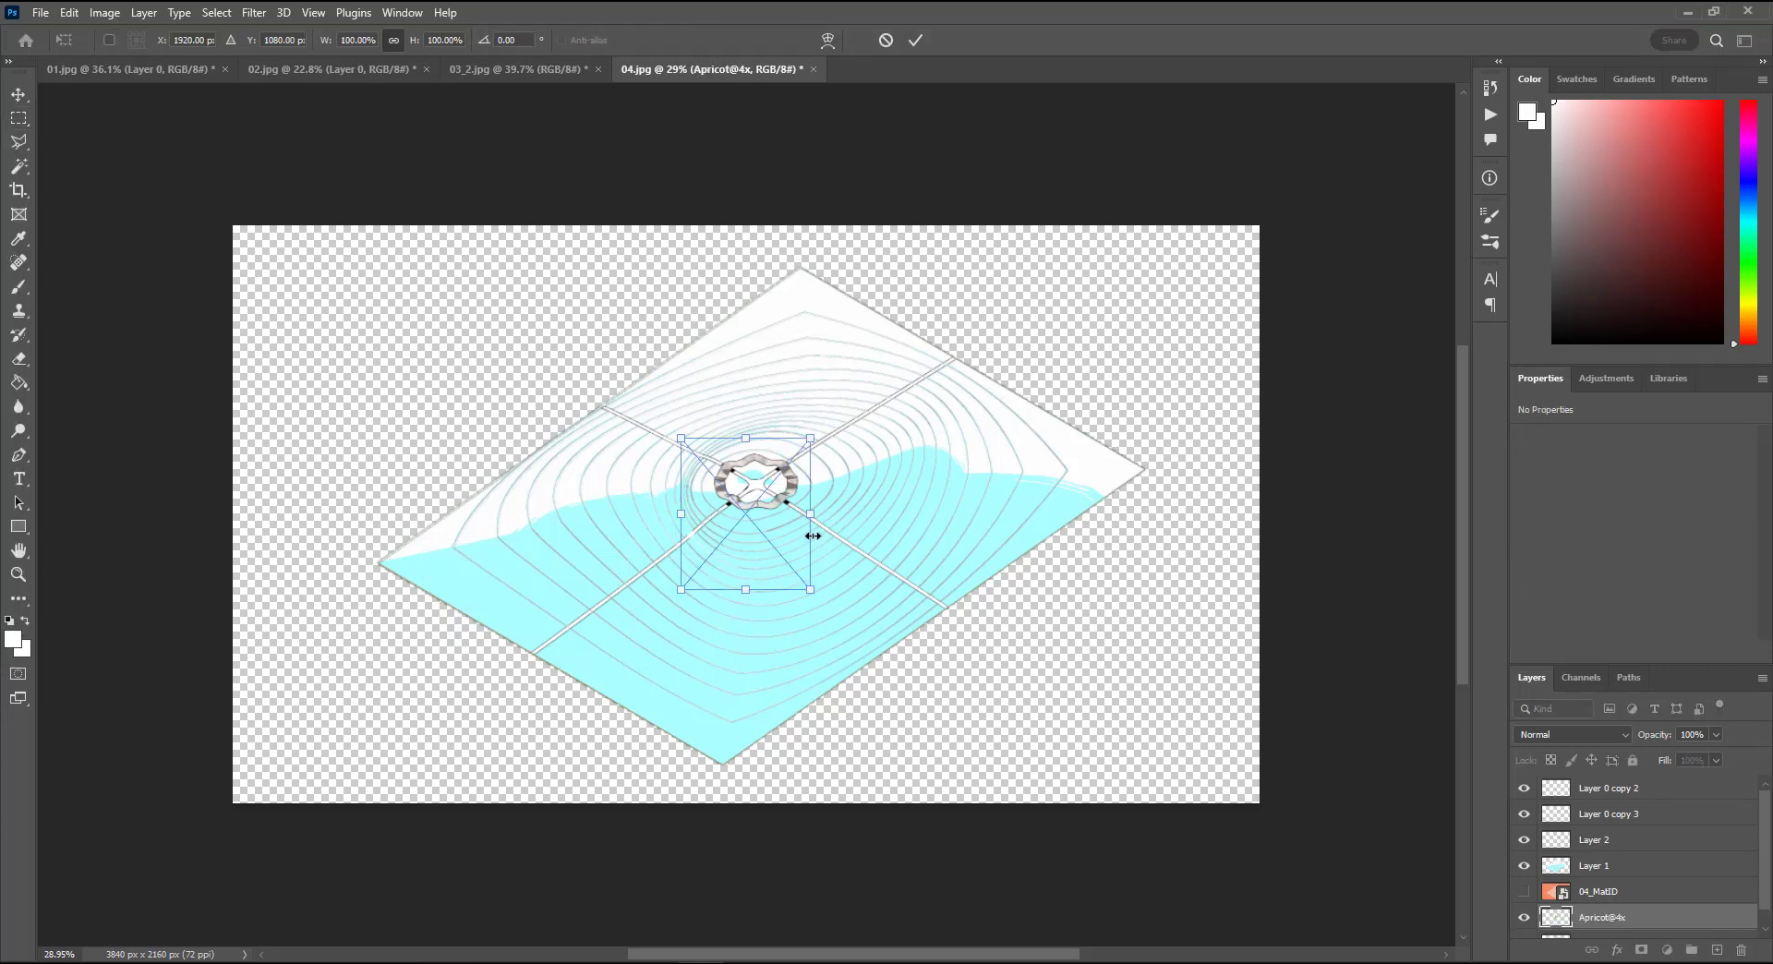
{"action": "key", "text": "Return"}
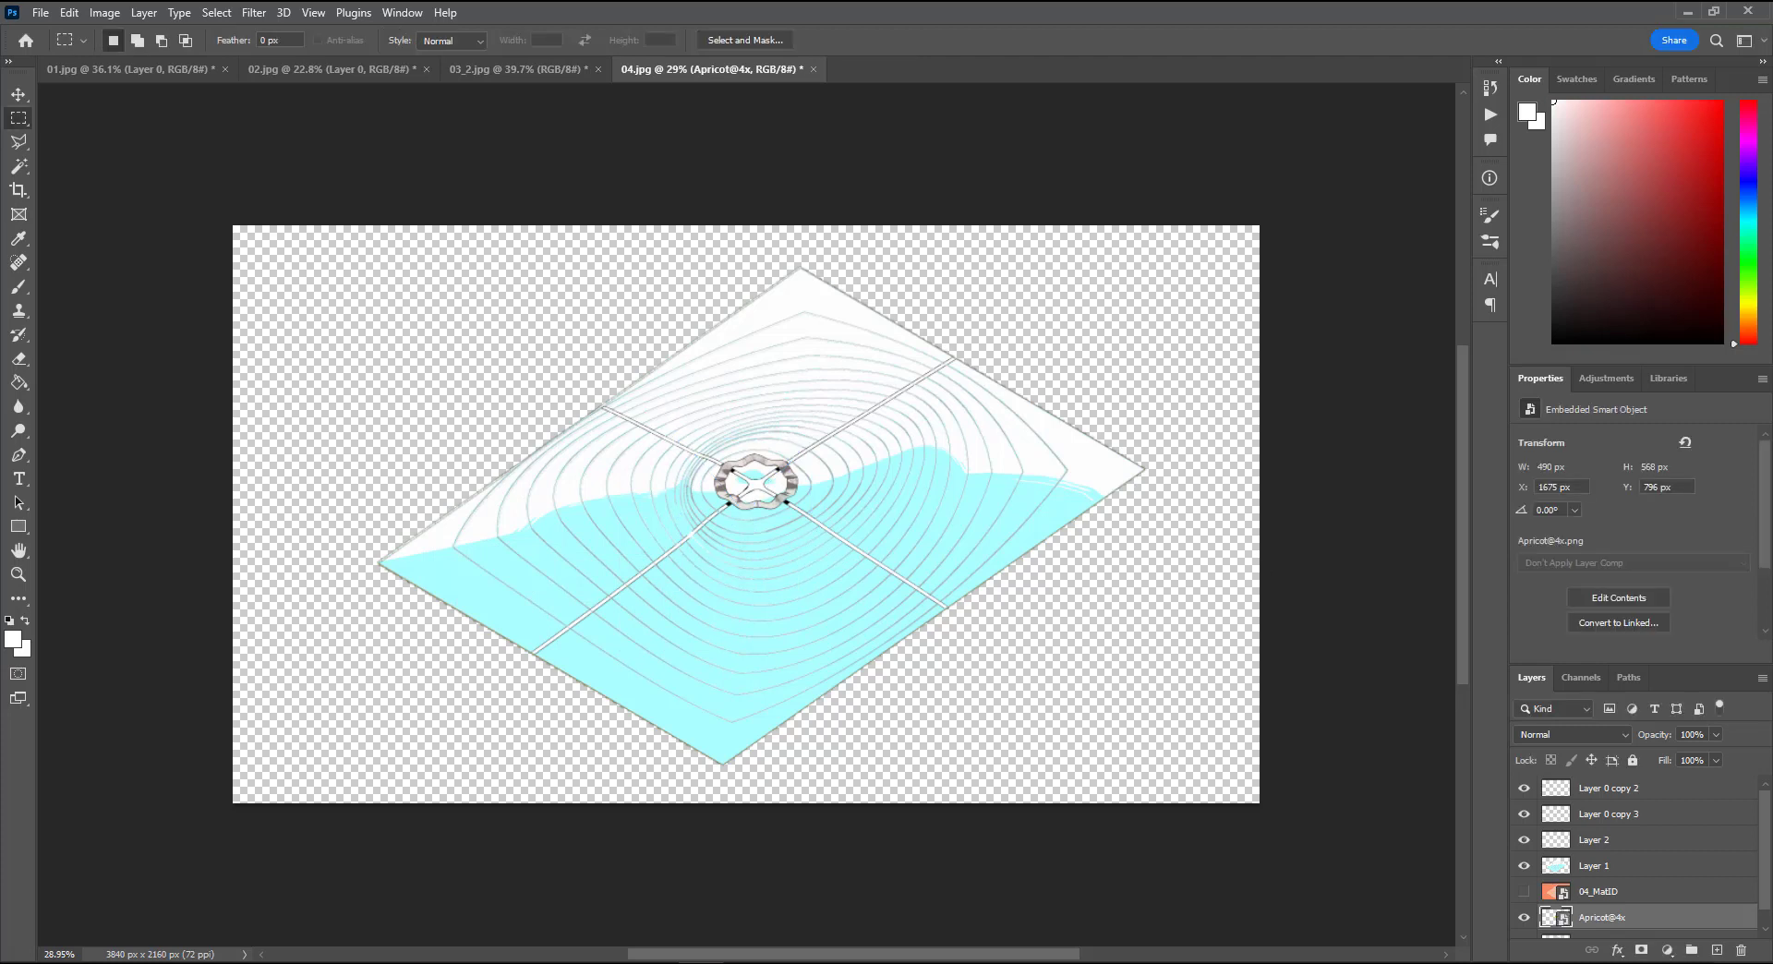
{"action": "left_click_drag", "start_coordinate": [1688, 926], "coordinate": [1684, 785]}
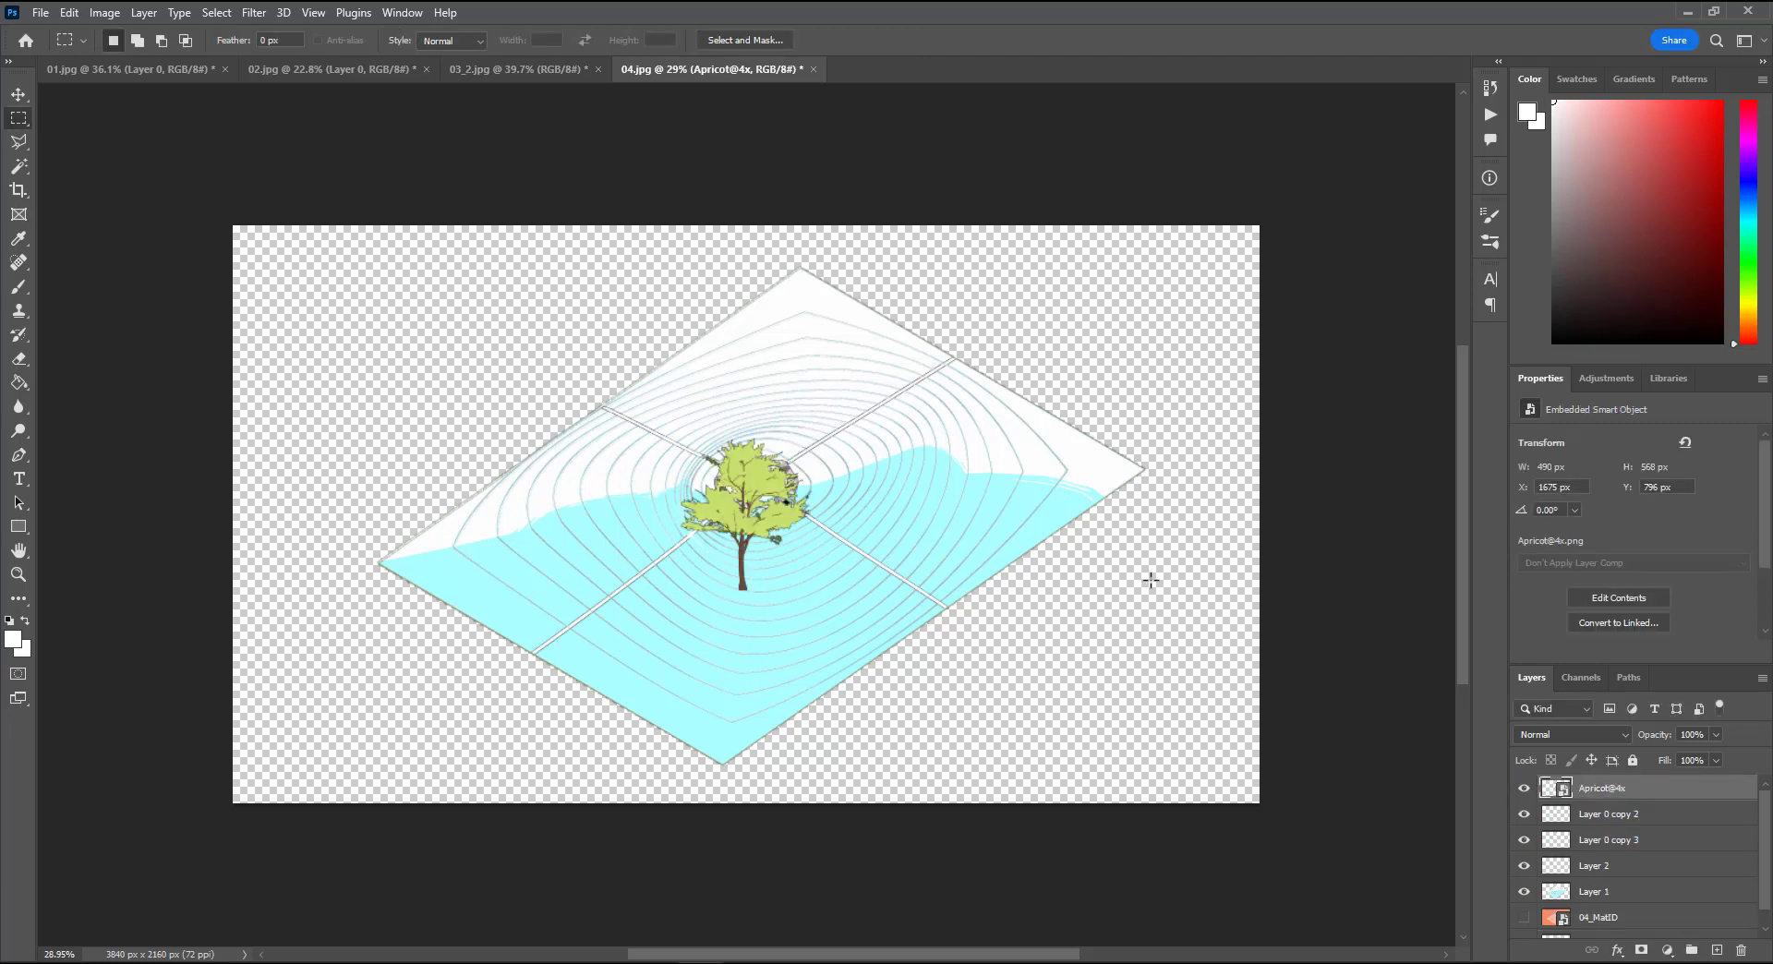
Step: Move the apricot tree to the back of the wavy ring and reorder its layer directly beneath Layer 2
{"action": "scroll", "coordinate": [822, 447], "scroll_direction": "up", "scroll_amount": 1, "text": "alt"}
{"action": "scroll", "coordinate": [822, 447], "scroll_direction": "up", "scroll_amount": 7, "text": "alt"}
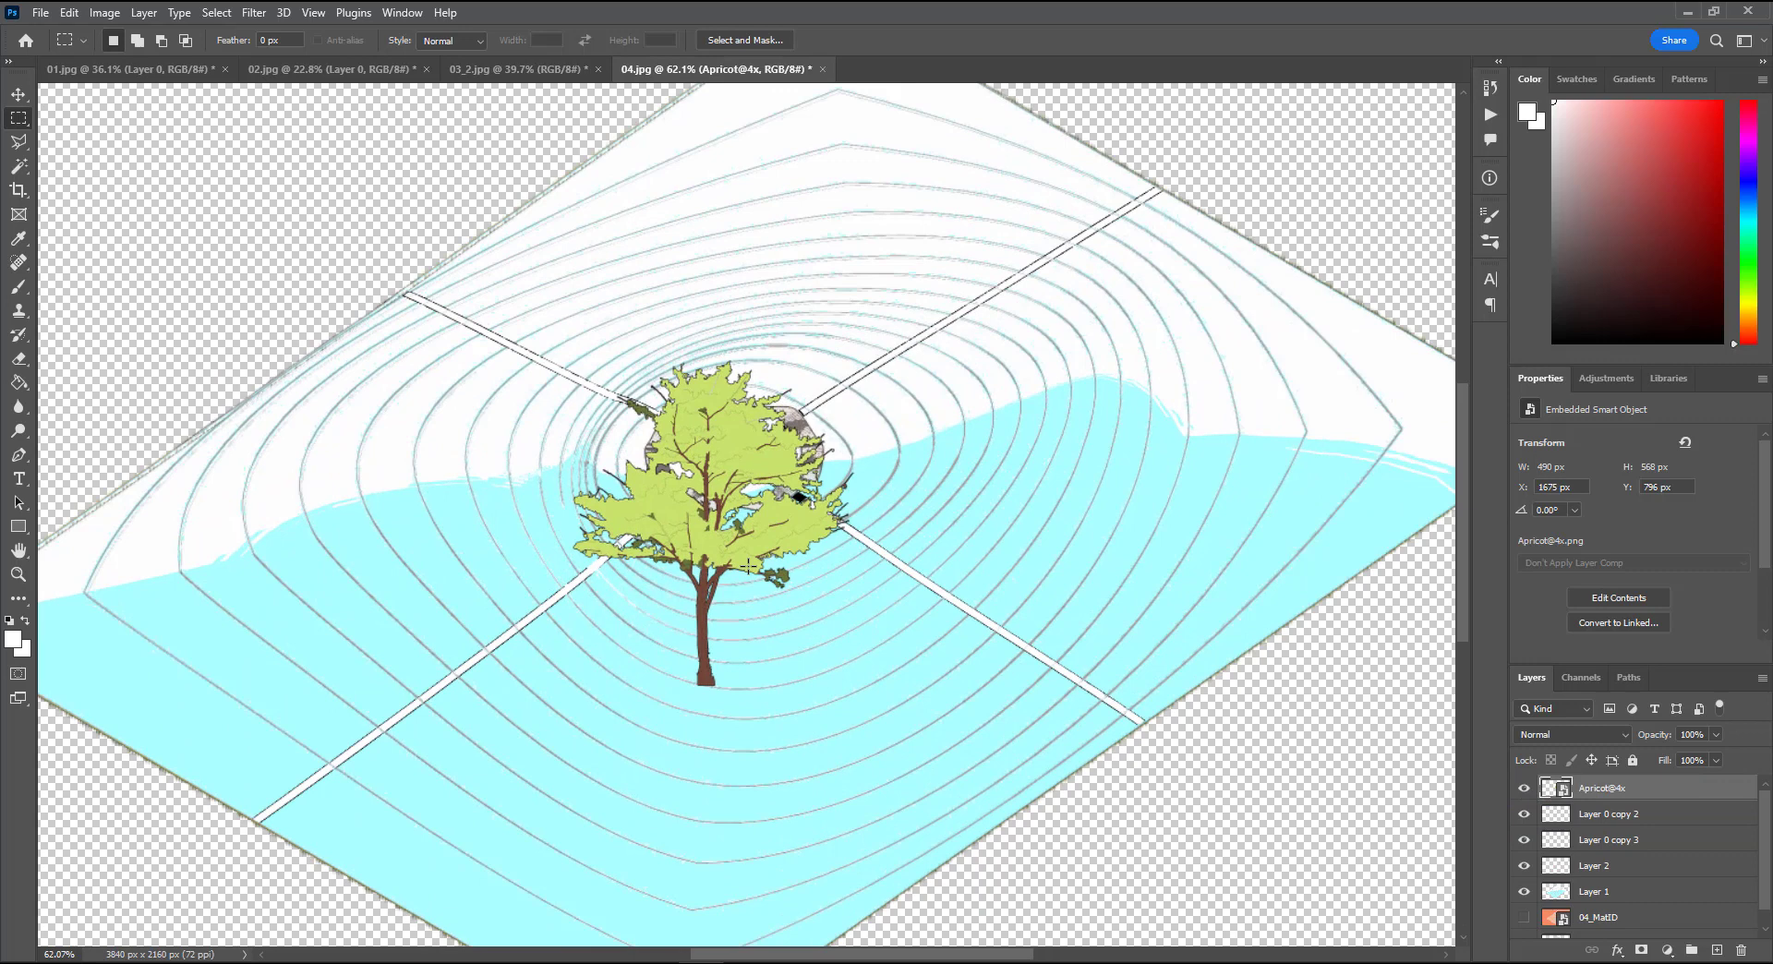
{"action": "key", "text": "v"}
{"action": "left_click_drag", "start_coordinate": [748, 565], "coordinate": [768, 301]}
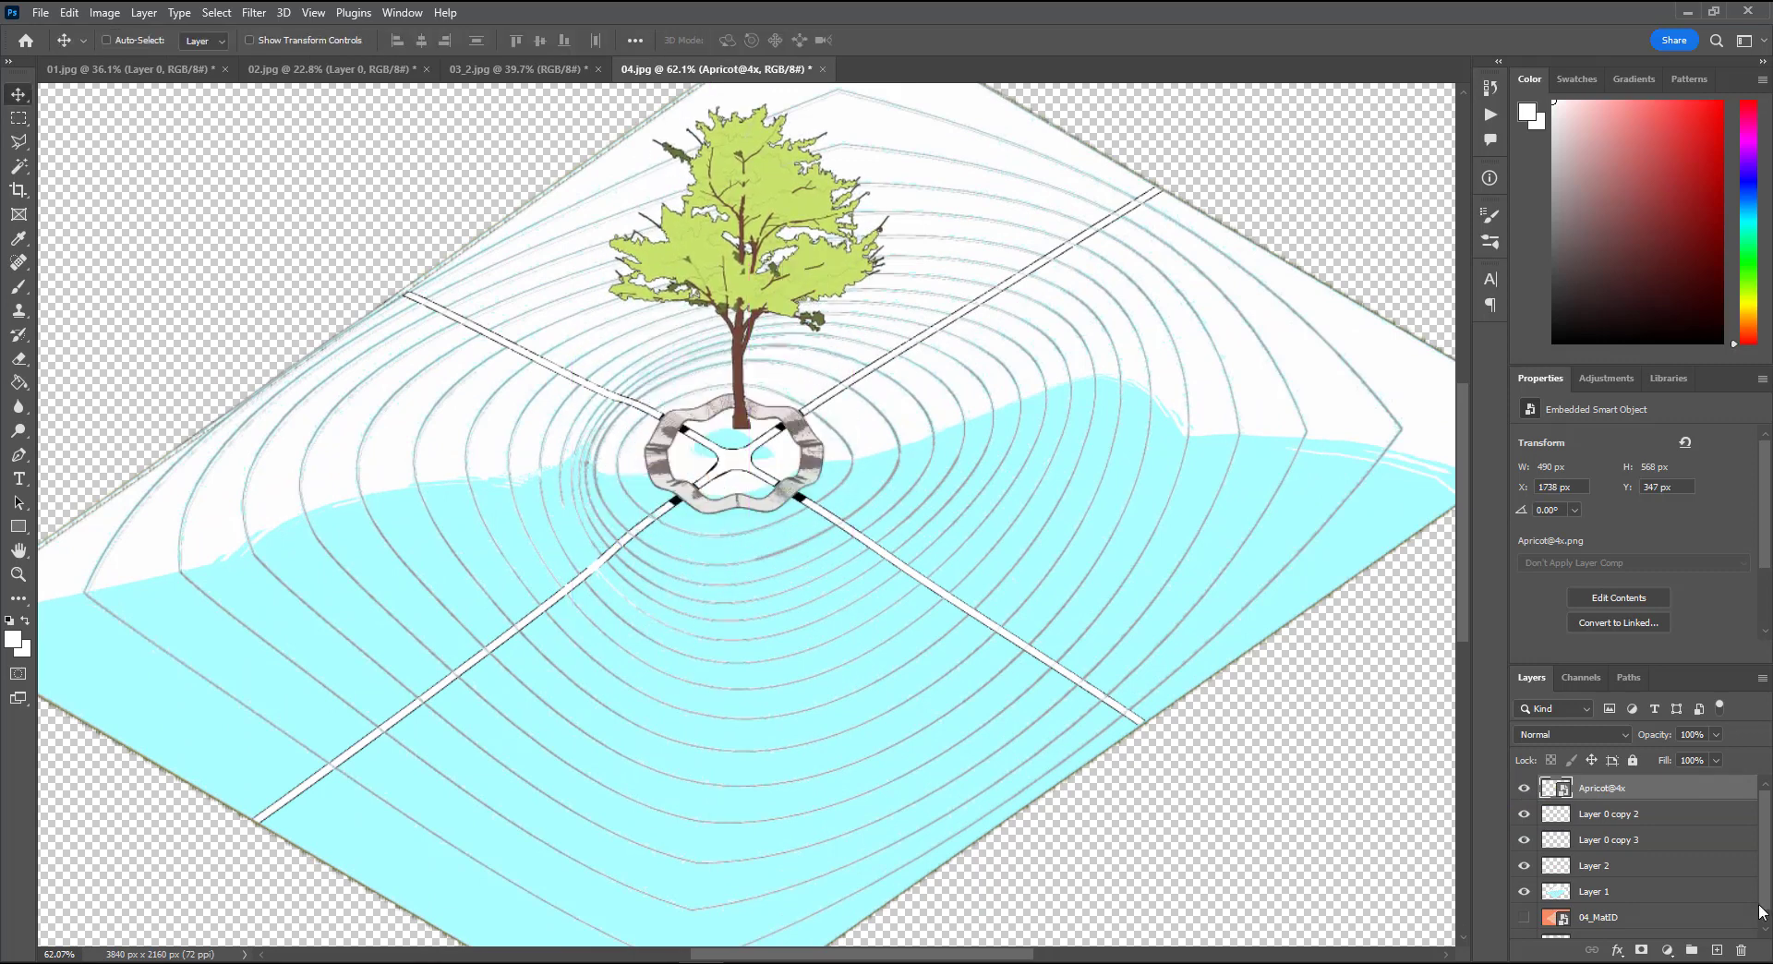
{"action": "left_click_drag", "start_coordinate": [1663, 795], "coordinate": [1653, 878]}
{"action": "key", "text": "ctrl"}
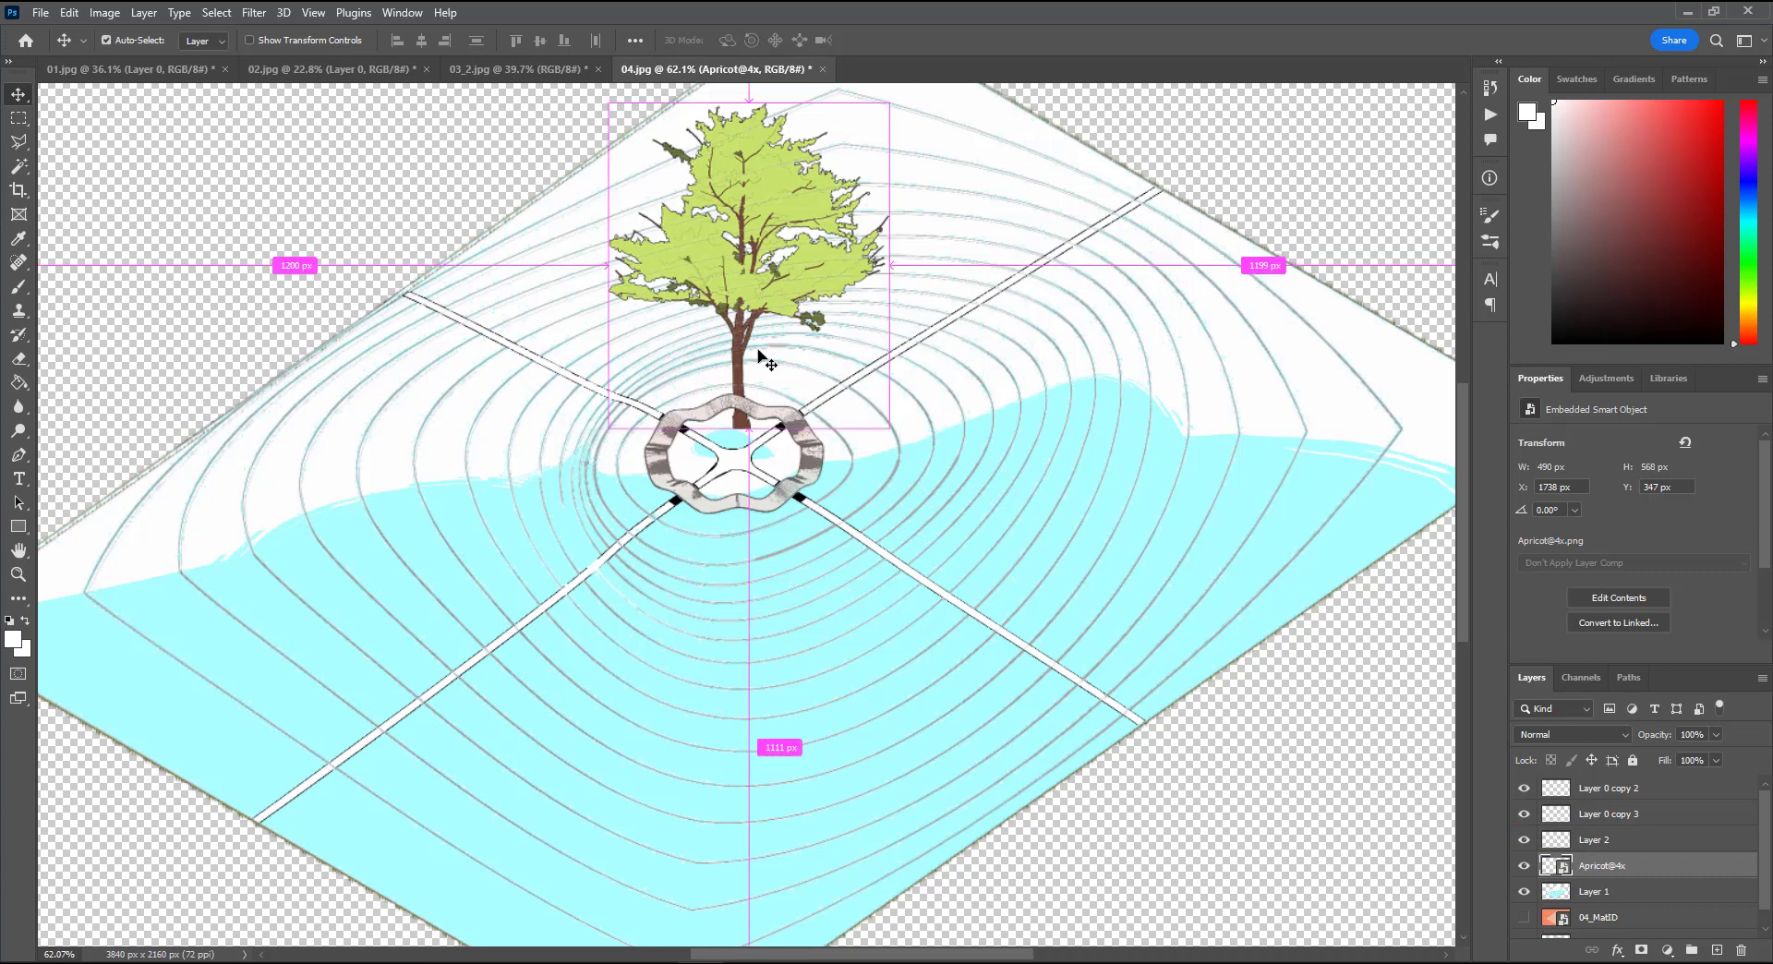
Step: Scale the apricot tree to about 48.7% and set its trunk just behind the ring's back edge
{"action": "key", "text": "ctrl+t"}
{"action": "left_click_drag", "start_coordinate": [750, 103], "coordinate": [749, 271]}
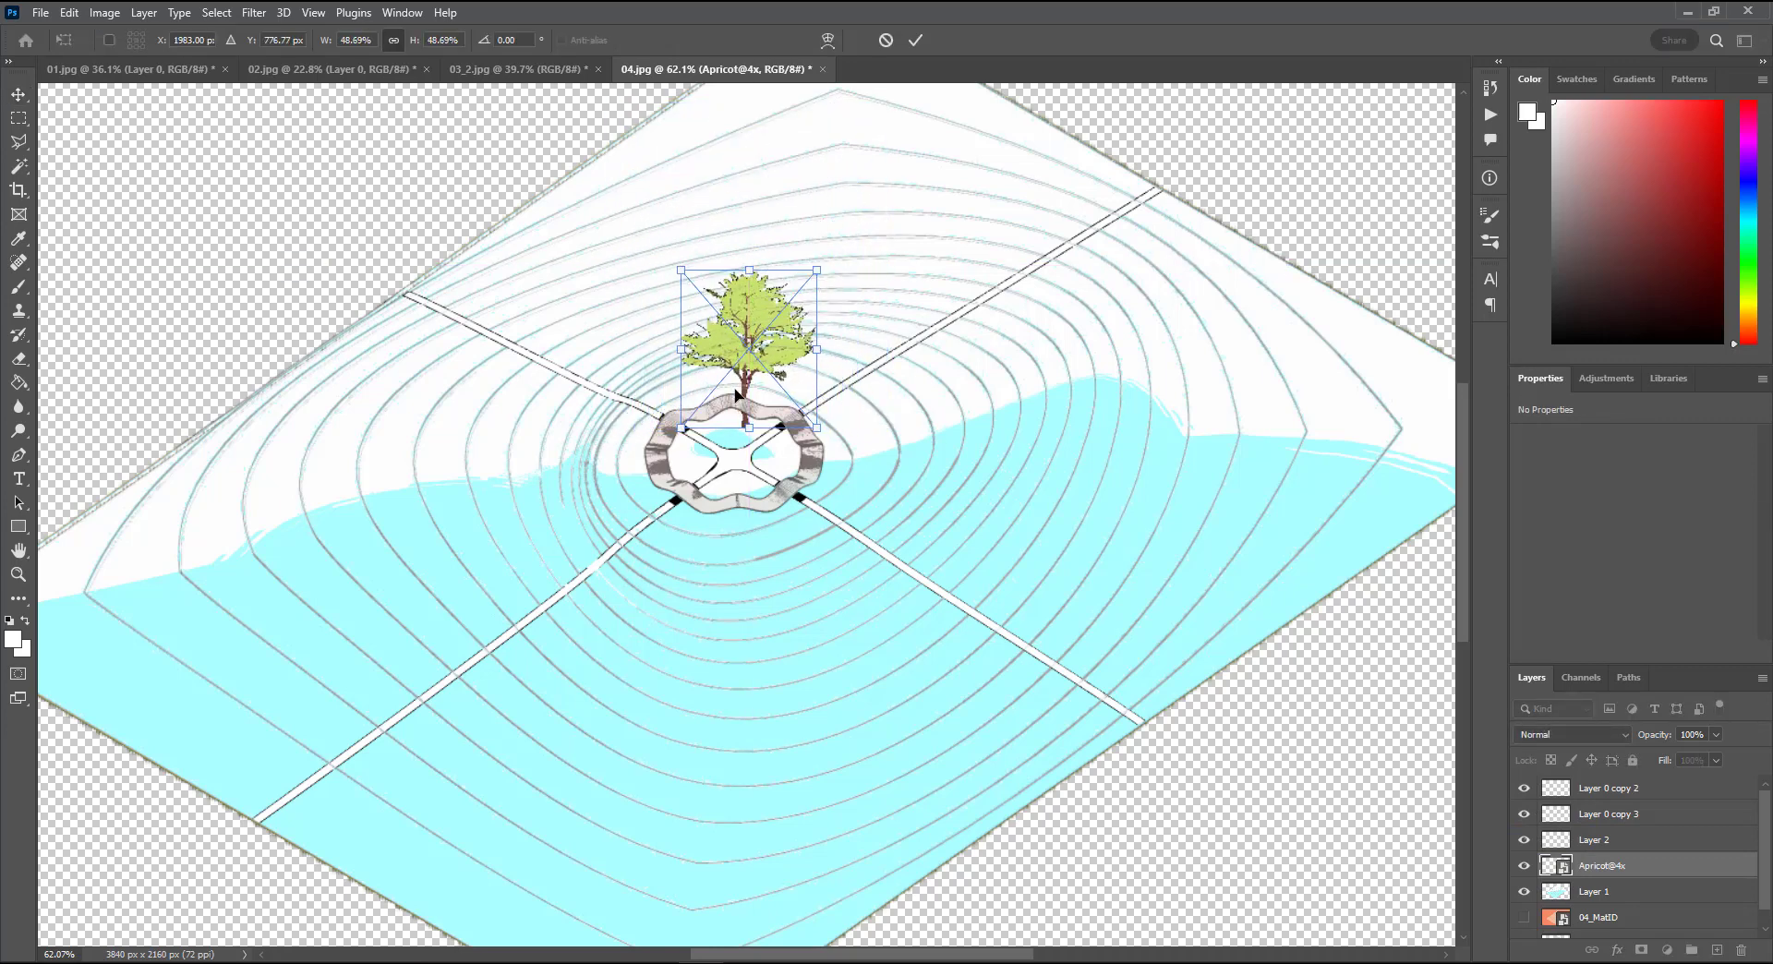
{"action": "key", "text": "Return"}
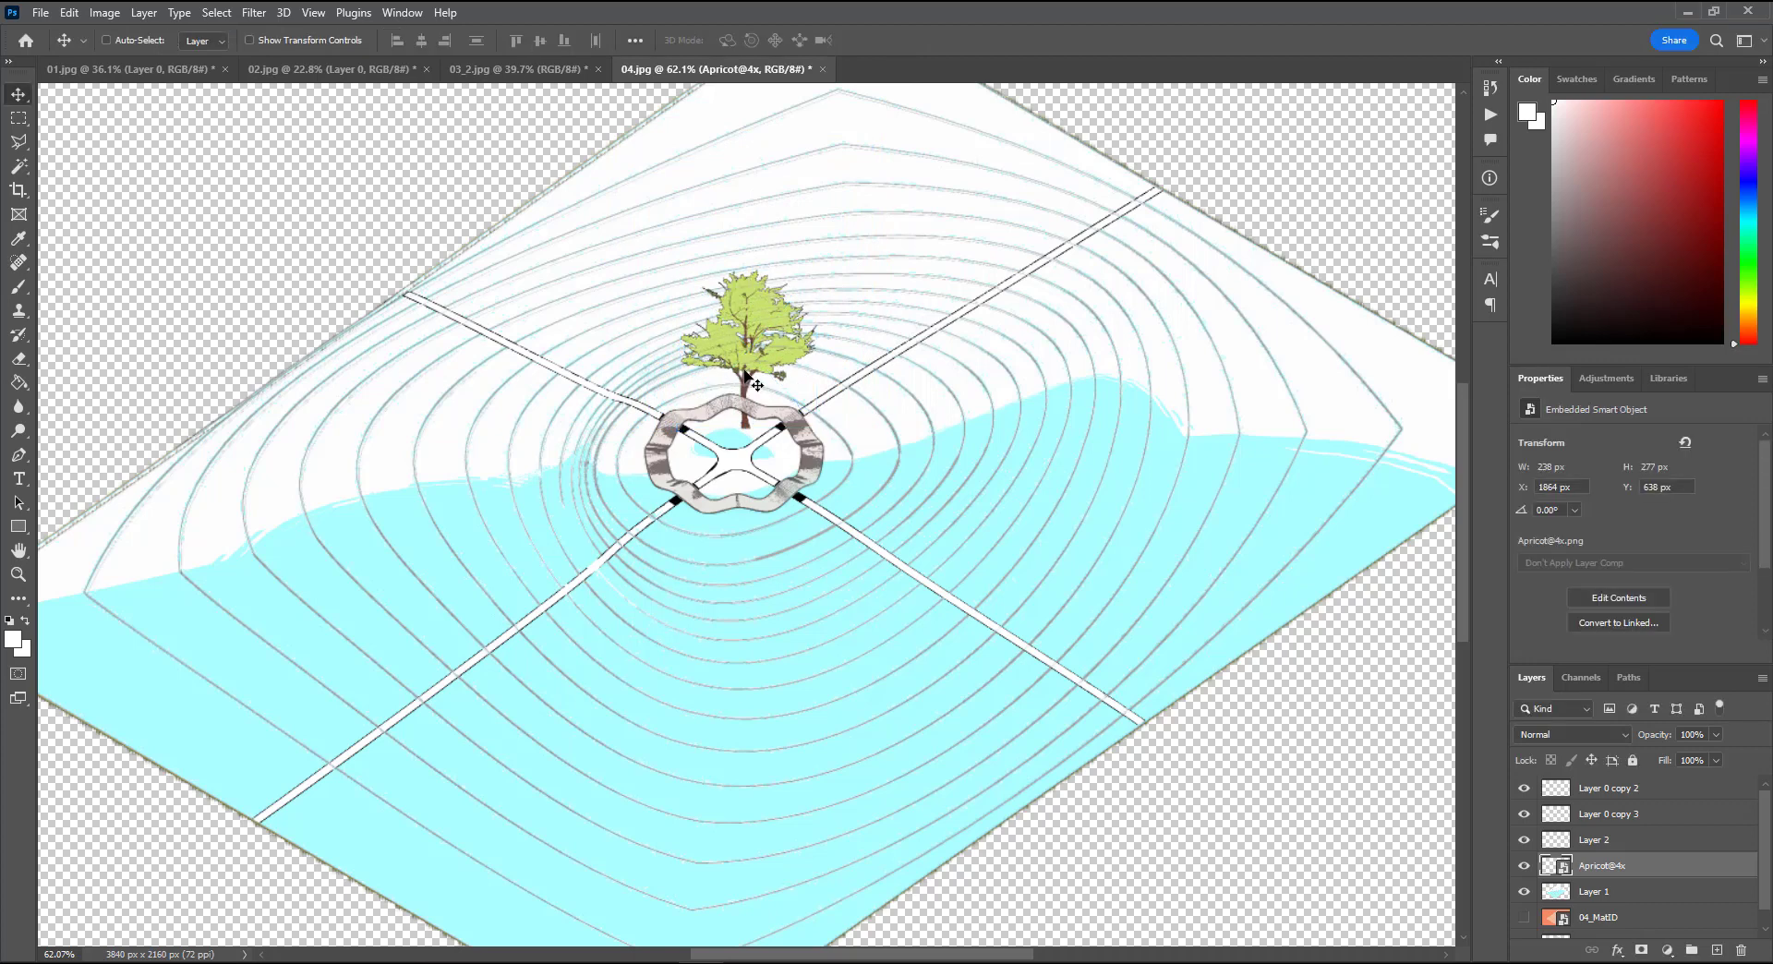
{"action": "mouse_move", "coordinate": [746, 374]}
{"action": "left_mouse_down"}
{"action": "mouse_move", "coordinate": [764, 333]}
{"action": "mouse_move", "coordinate": [764, 354]}
{"action": "left_mouse_up"}
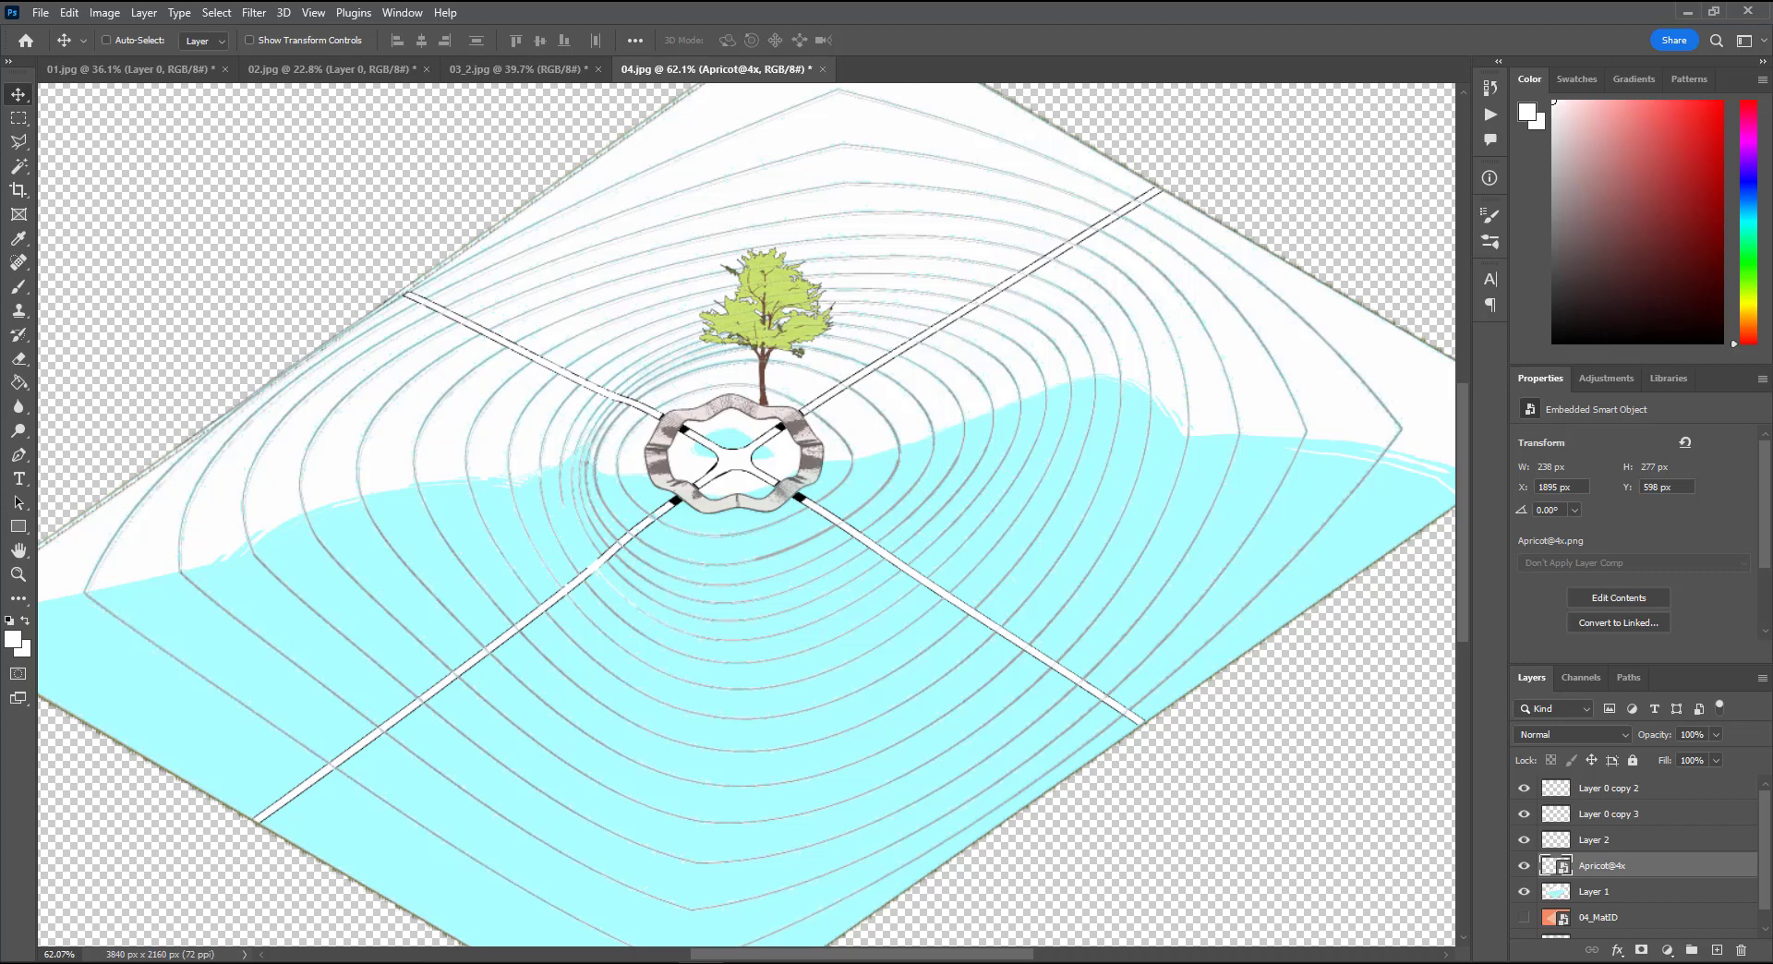
Step: Place the Asset 1@4x plant image at the front edge of the ring, near the front-left walkway
{"action": "left_click_drag", "start_coordinate": [37, 480], "coordinate": [746, 515]}
{"action": "scroll", "coordinate": [775, 536], "scroll_direction": "up", "scroll_amount": 5, "text": "alt"}
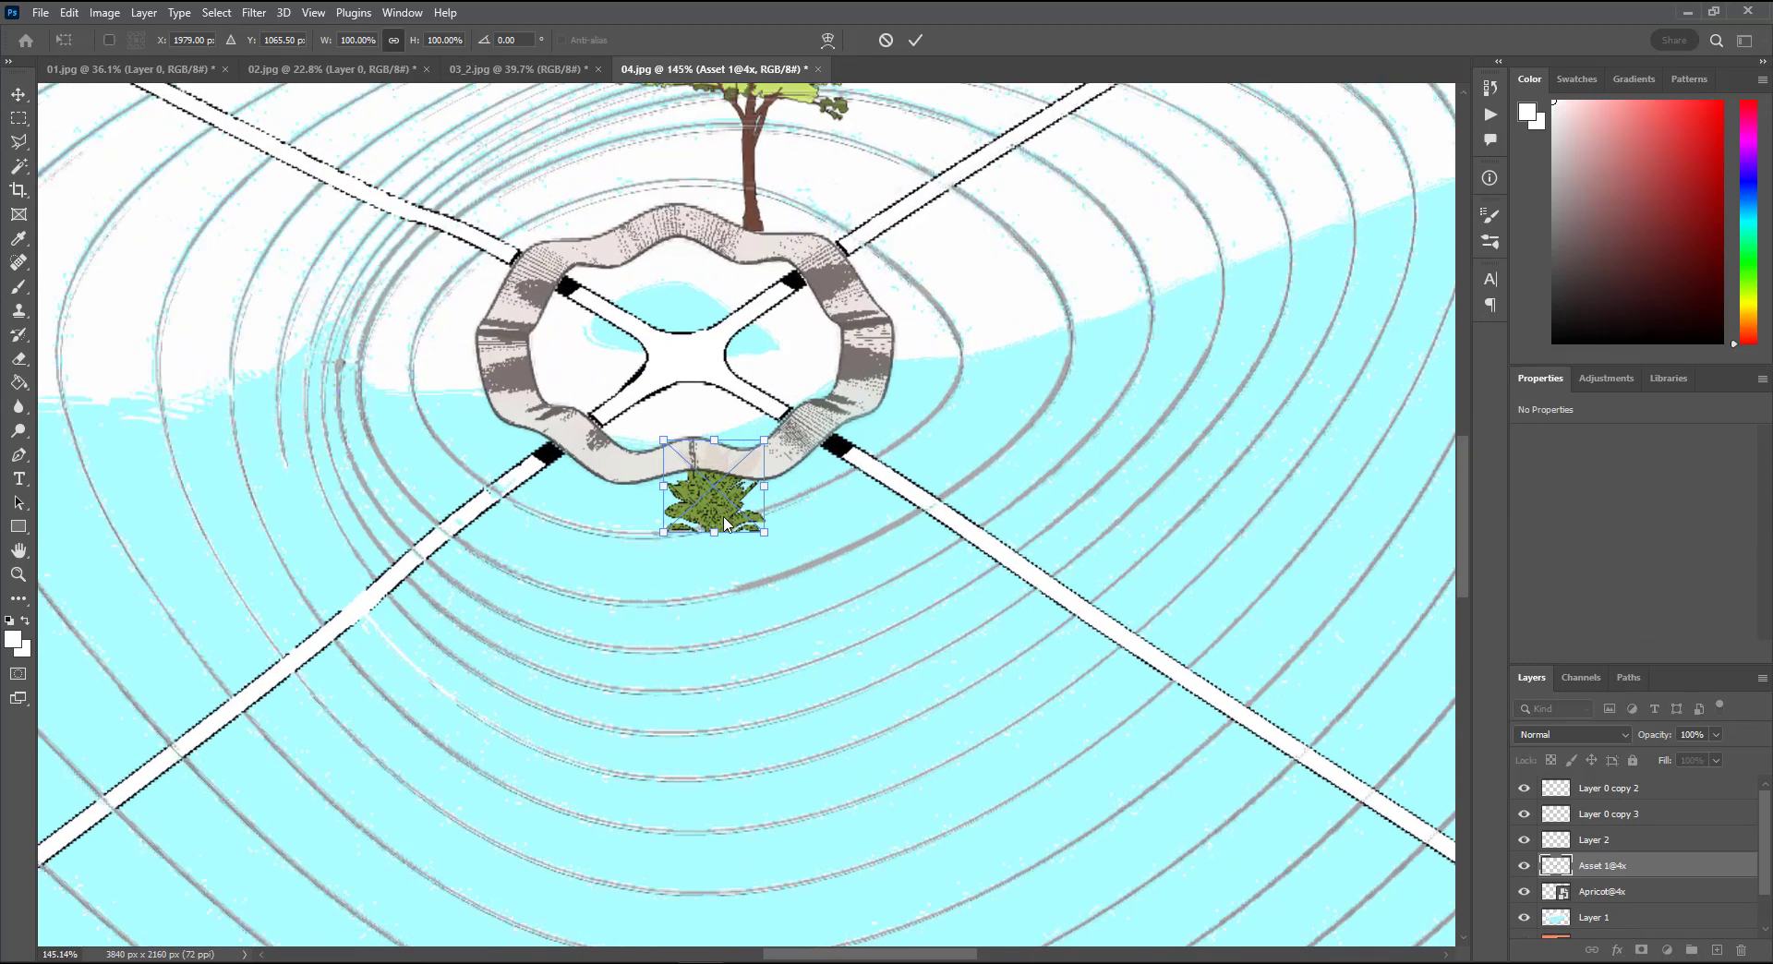
{"action": "left_click_drag", "start_coordinate": [725, 492], "coordinate": [628, 488]}
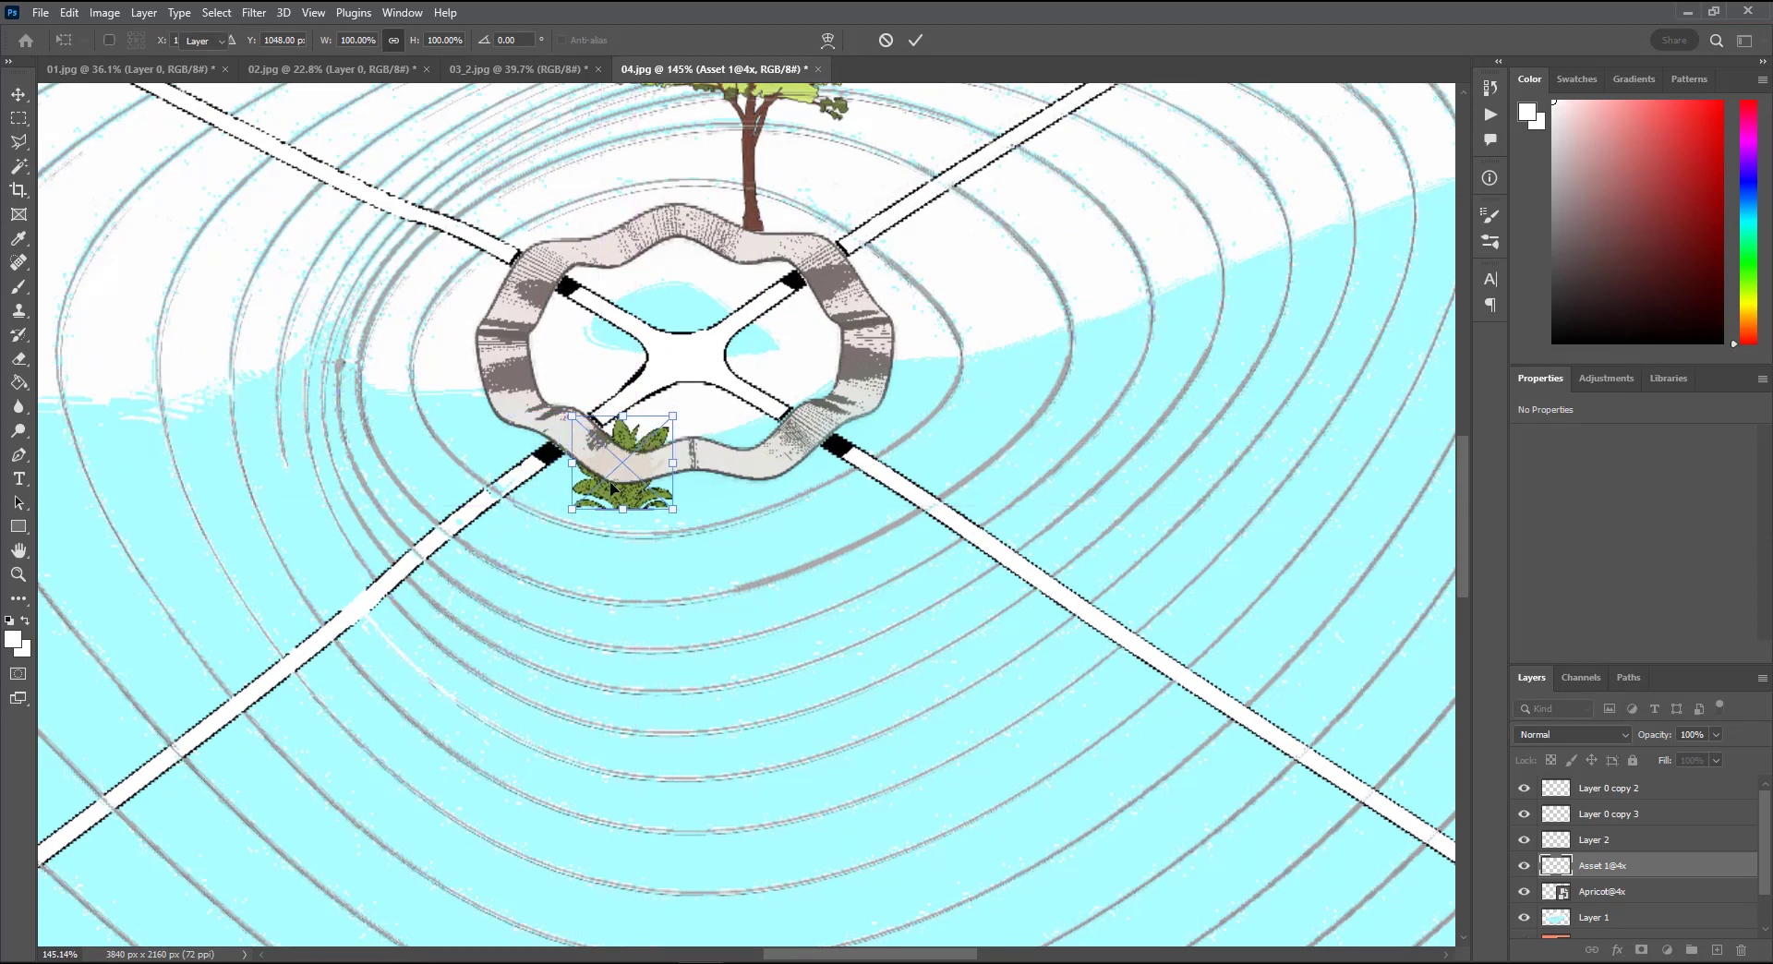
{"action": "key", "text": "Return"}
Step: Bring the Asset 1@4x plant layer to the top of the stack and shrink the plant slightly
{"action": "left_click_drag", "start_coordinate": [1644, 873], "coordinate": [1653, 789]}
{"action": "key", "text": "ctrl+t"}
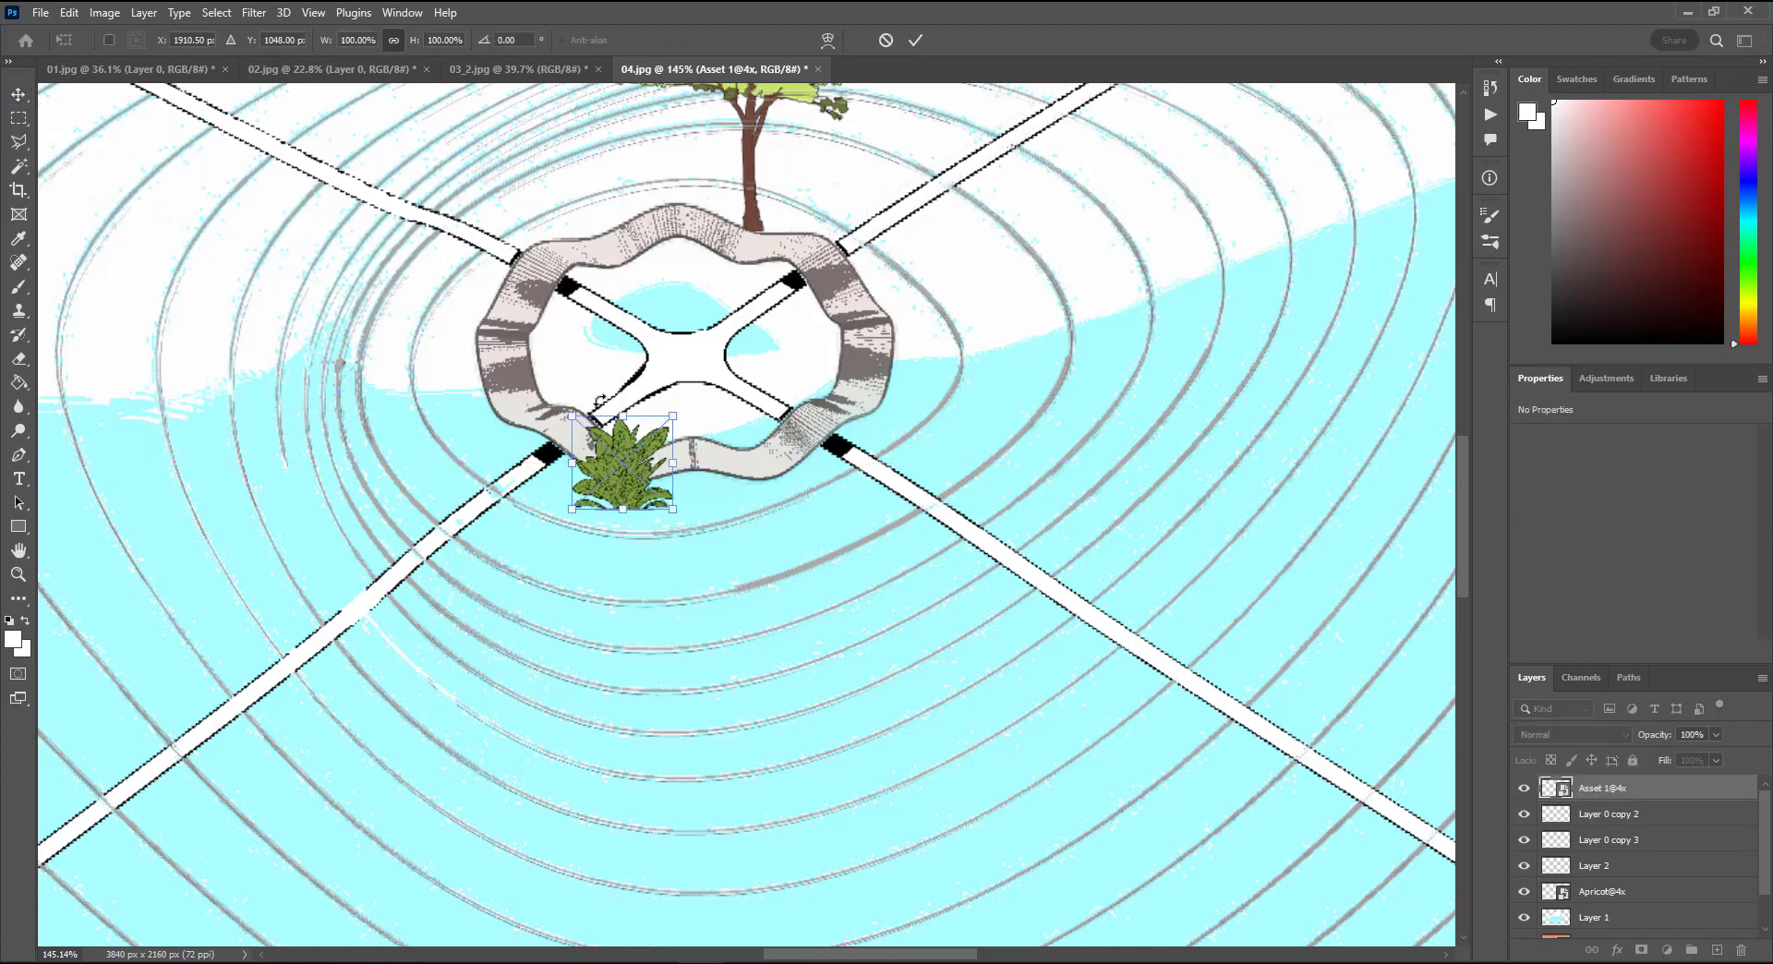
{"action": "left_click_drag", "start_coordinate": [622, 416], "coordinate": [623, 447]}
{"action": "key", "text": "Return"}
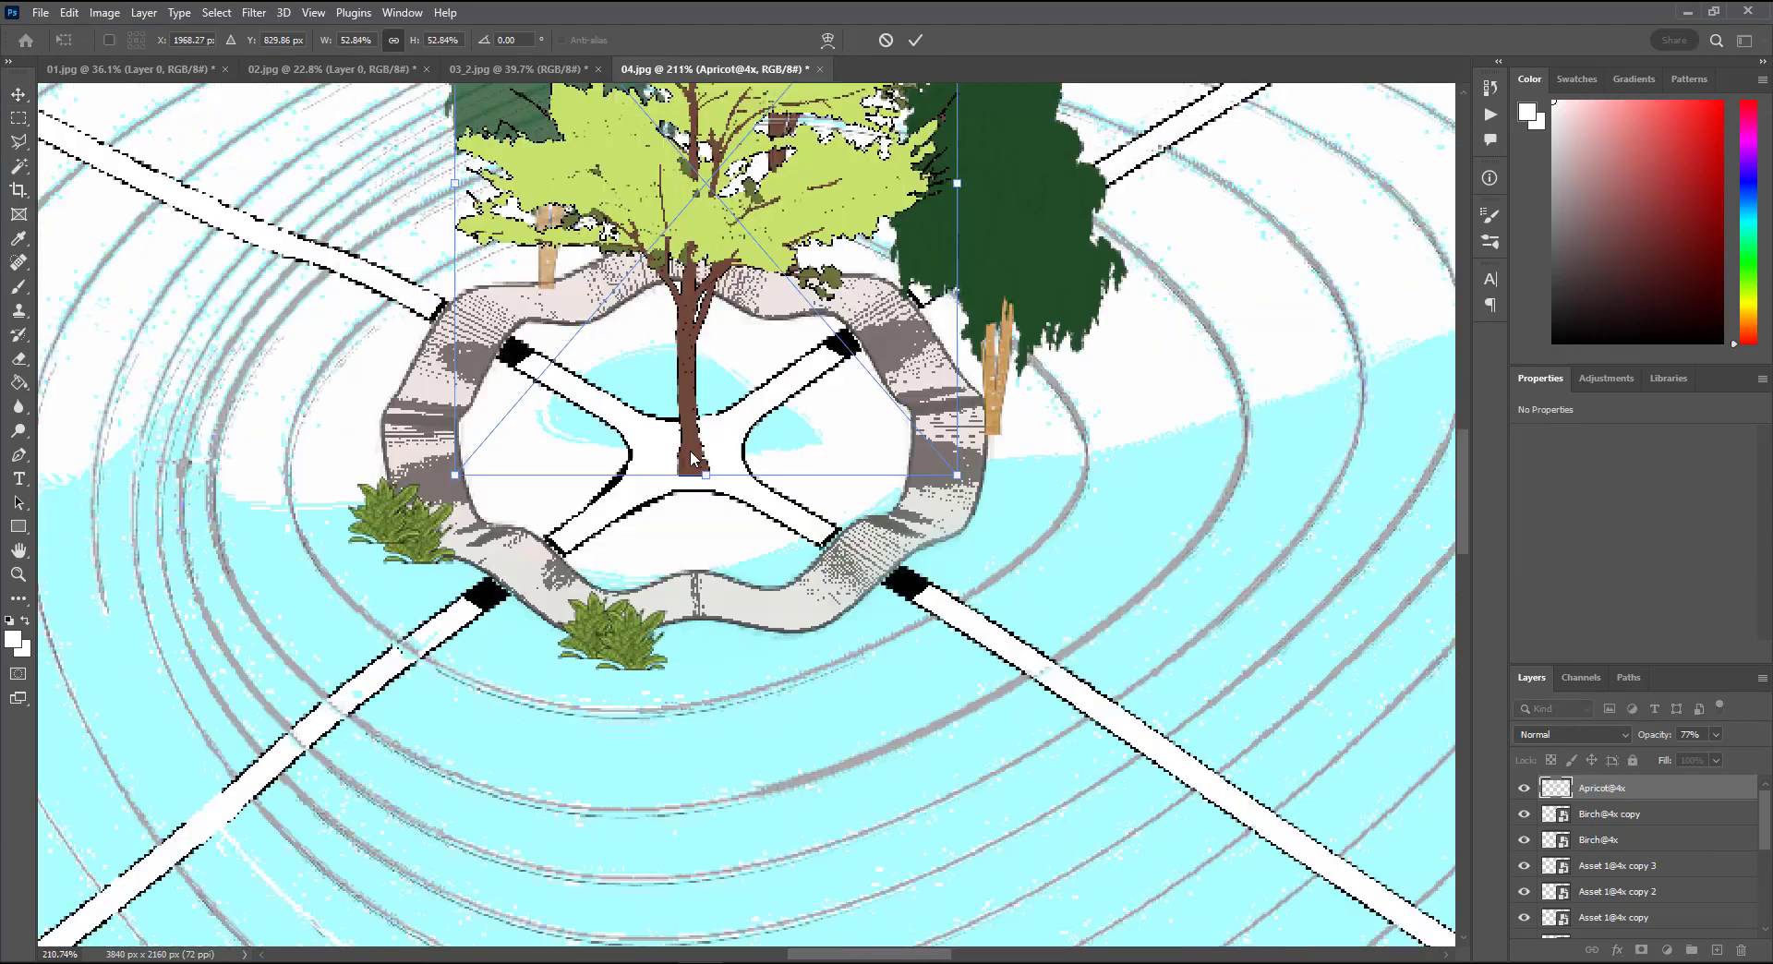
{"action": "key", "text": "b"}
{"action": "left_click", "coordinate": [134, 39]}
{"action": "key", "text": "Escape"}
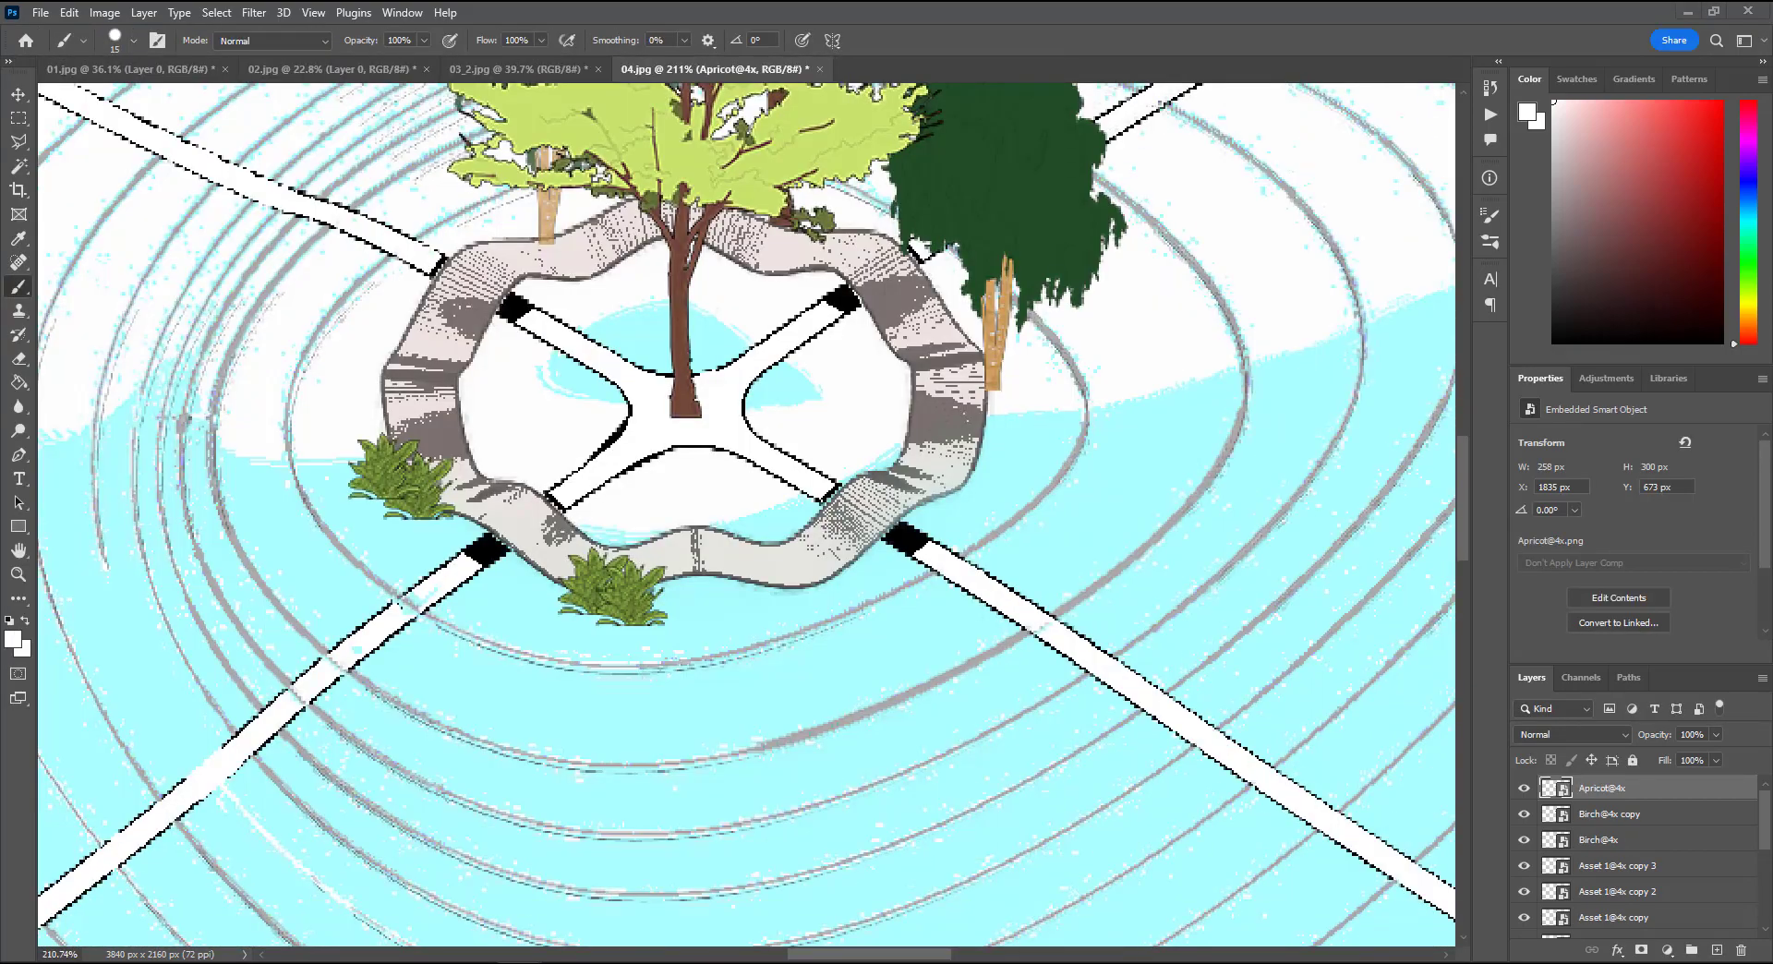
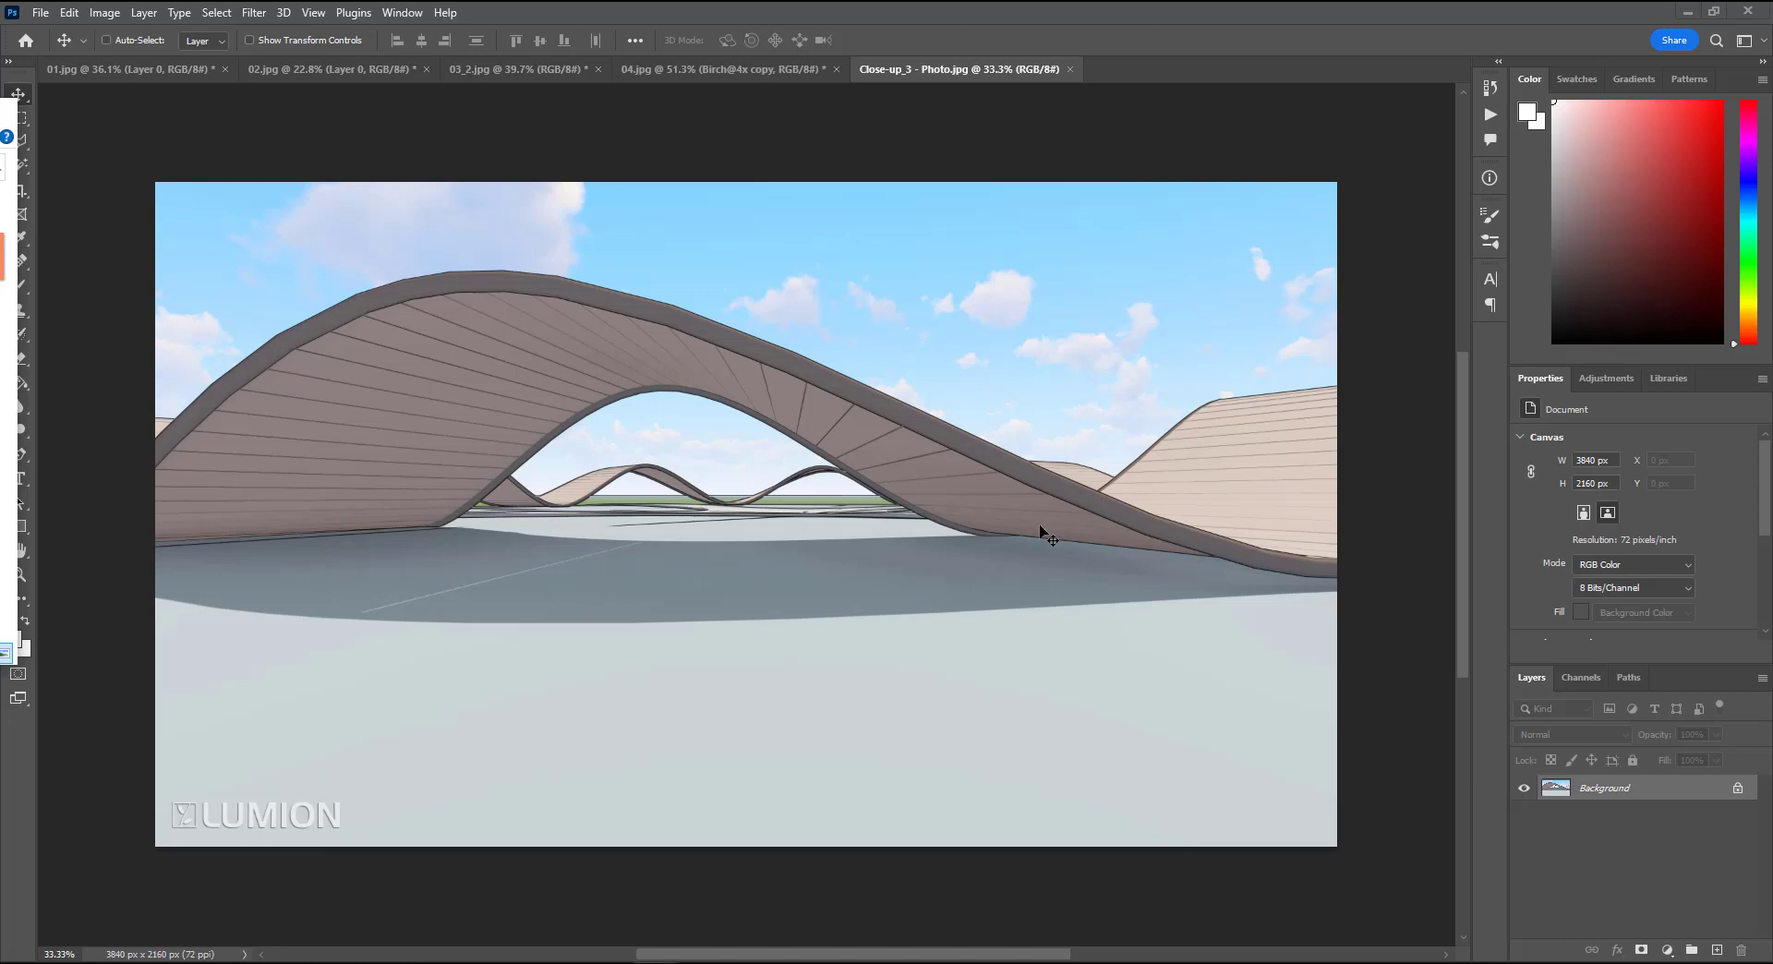
Step: Place the Close-up_3 MatID and SkyAlpha images over the close-up render and convert its locked background to a regular layer
{"action": "left_click_drag", "start_coordinate": [9, 462], "coordinate": [721, 524]}
{"action": "key", "text": "Return"}
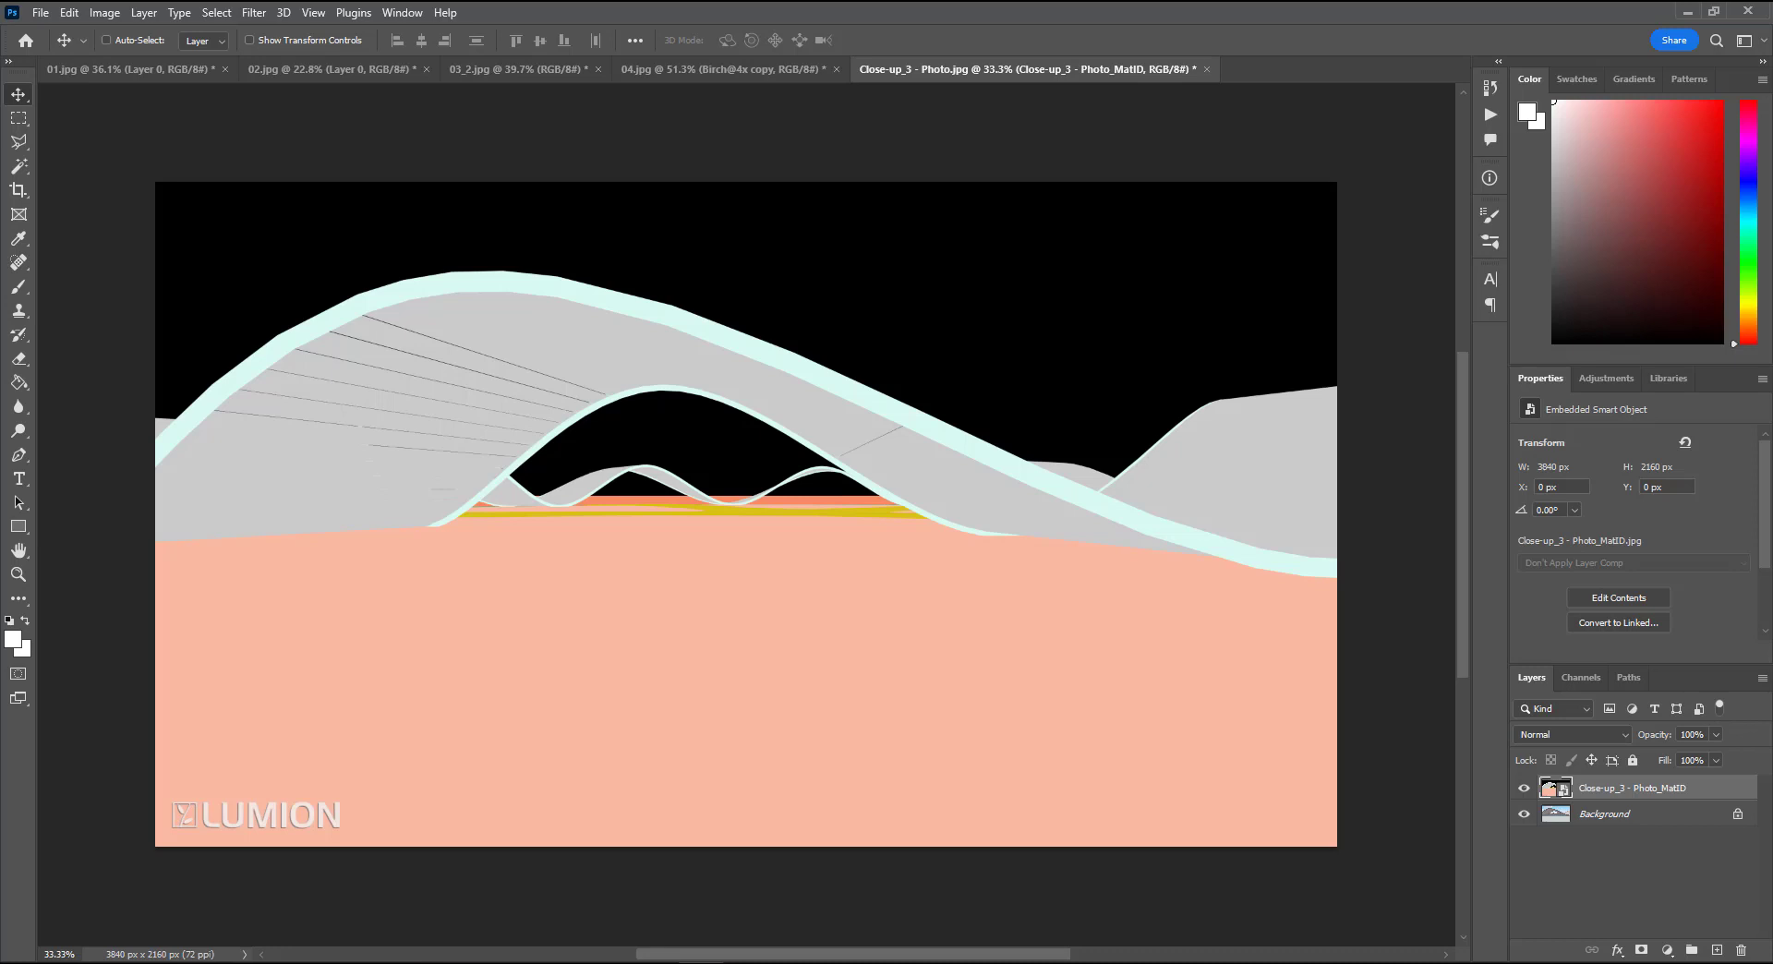
{"action": "left_click_drag", "start_coordinate": [9, 517], "coordinate": [312, 637]}
{"action": "key", "text": "Return"}
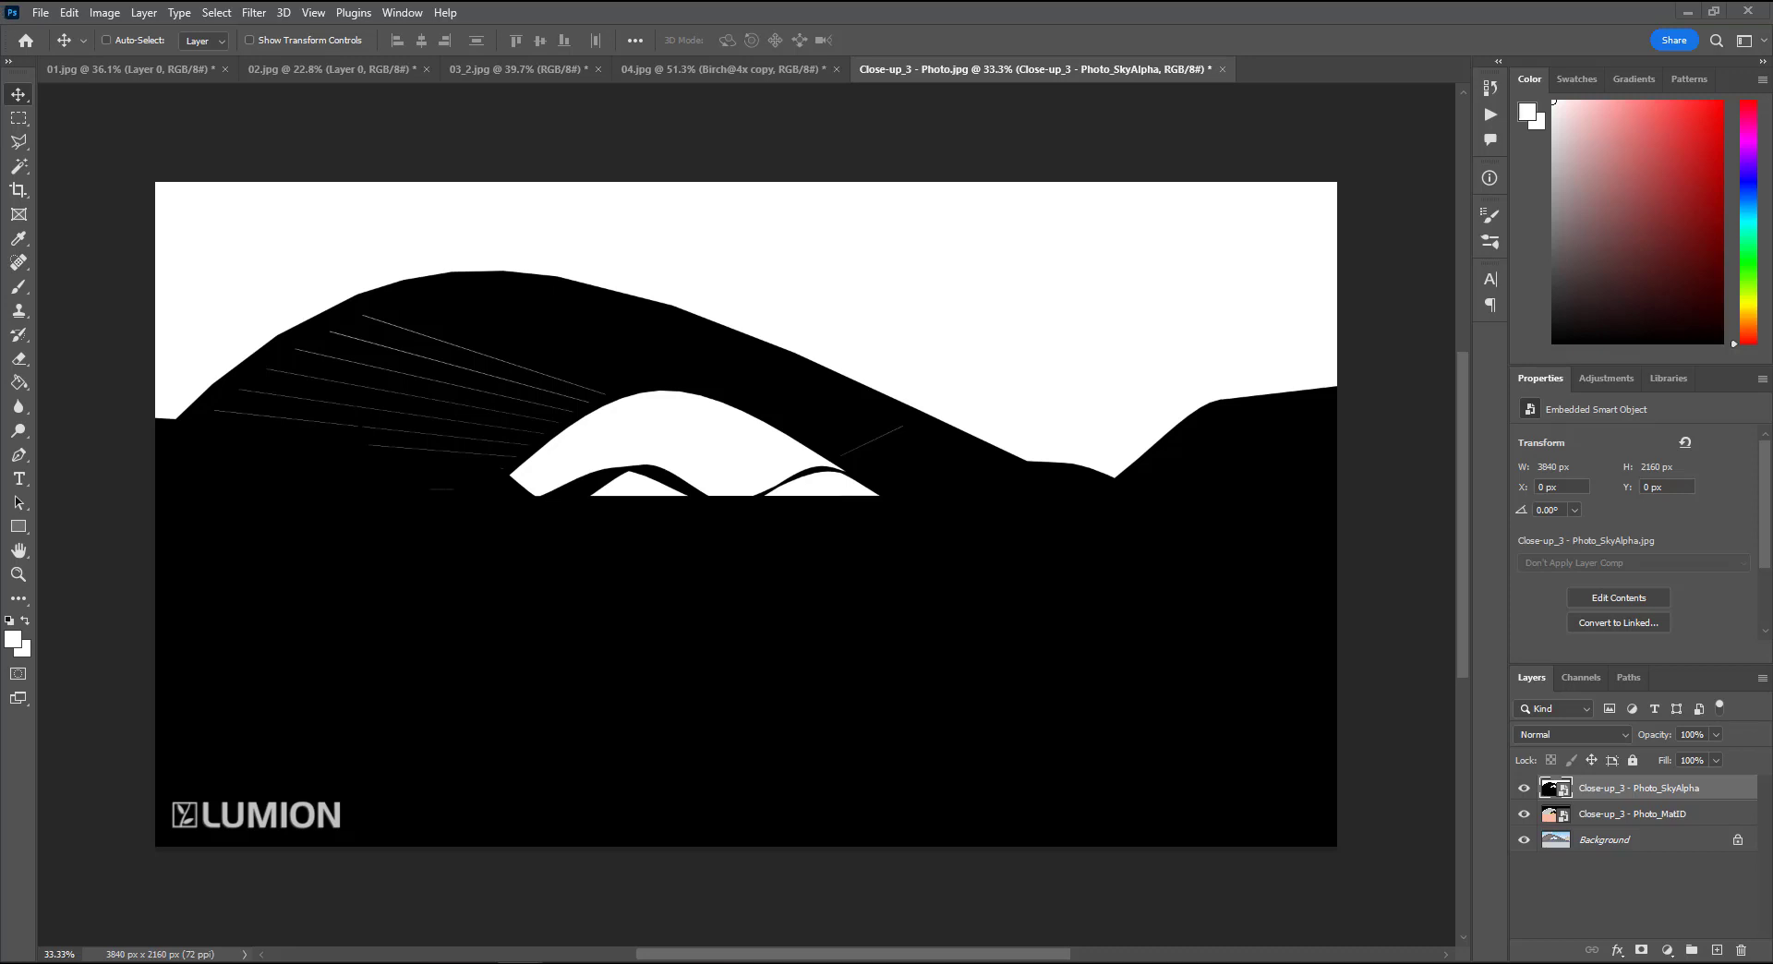
{"action": "double_click", "coordinate": [1591, 842]}
{"action": "key", "text": "Return"}
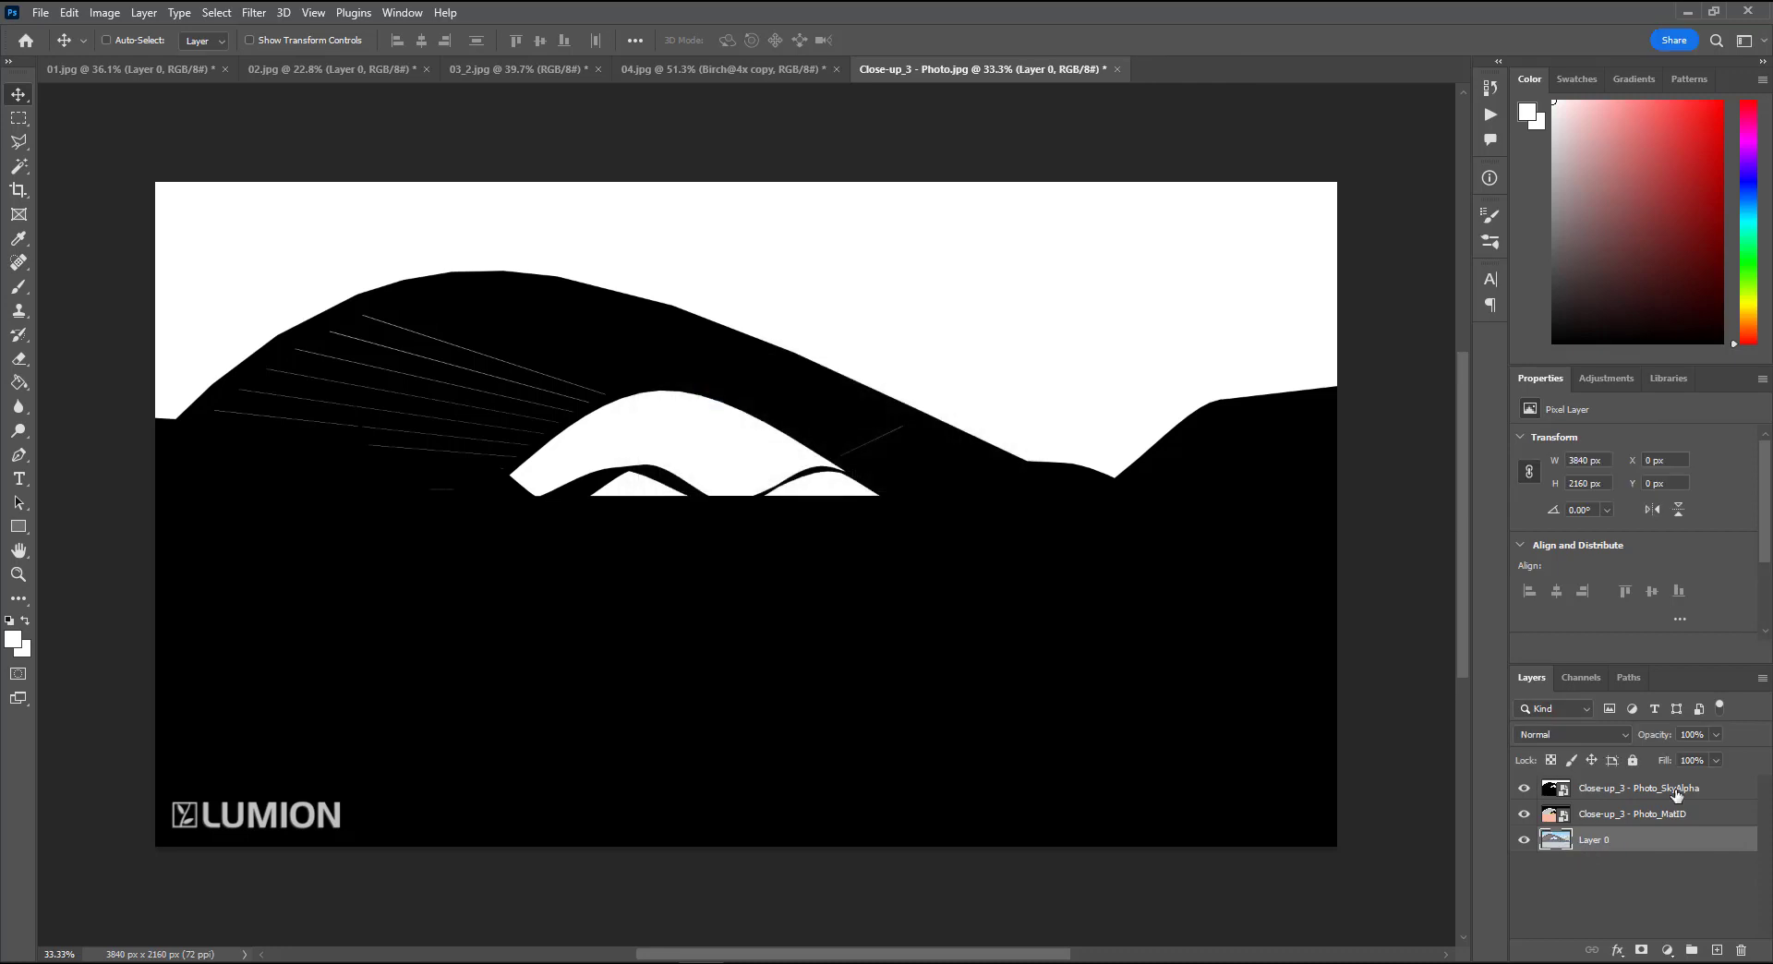
Step: Select the white sky area of the SkyAlpha layer with Color Range
{"action": "left_click", "coordinate": [1688, 787]}
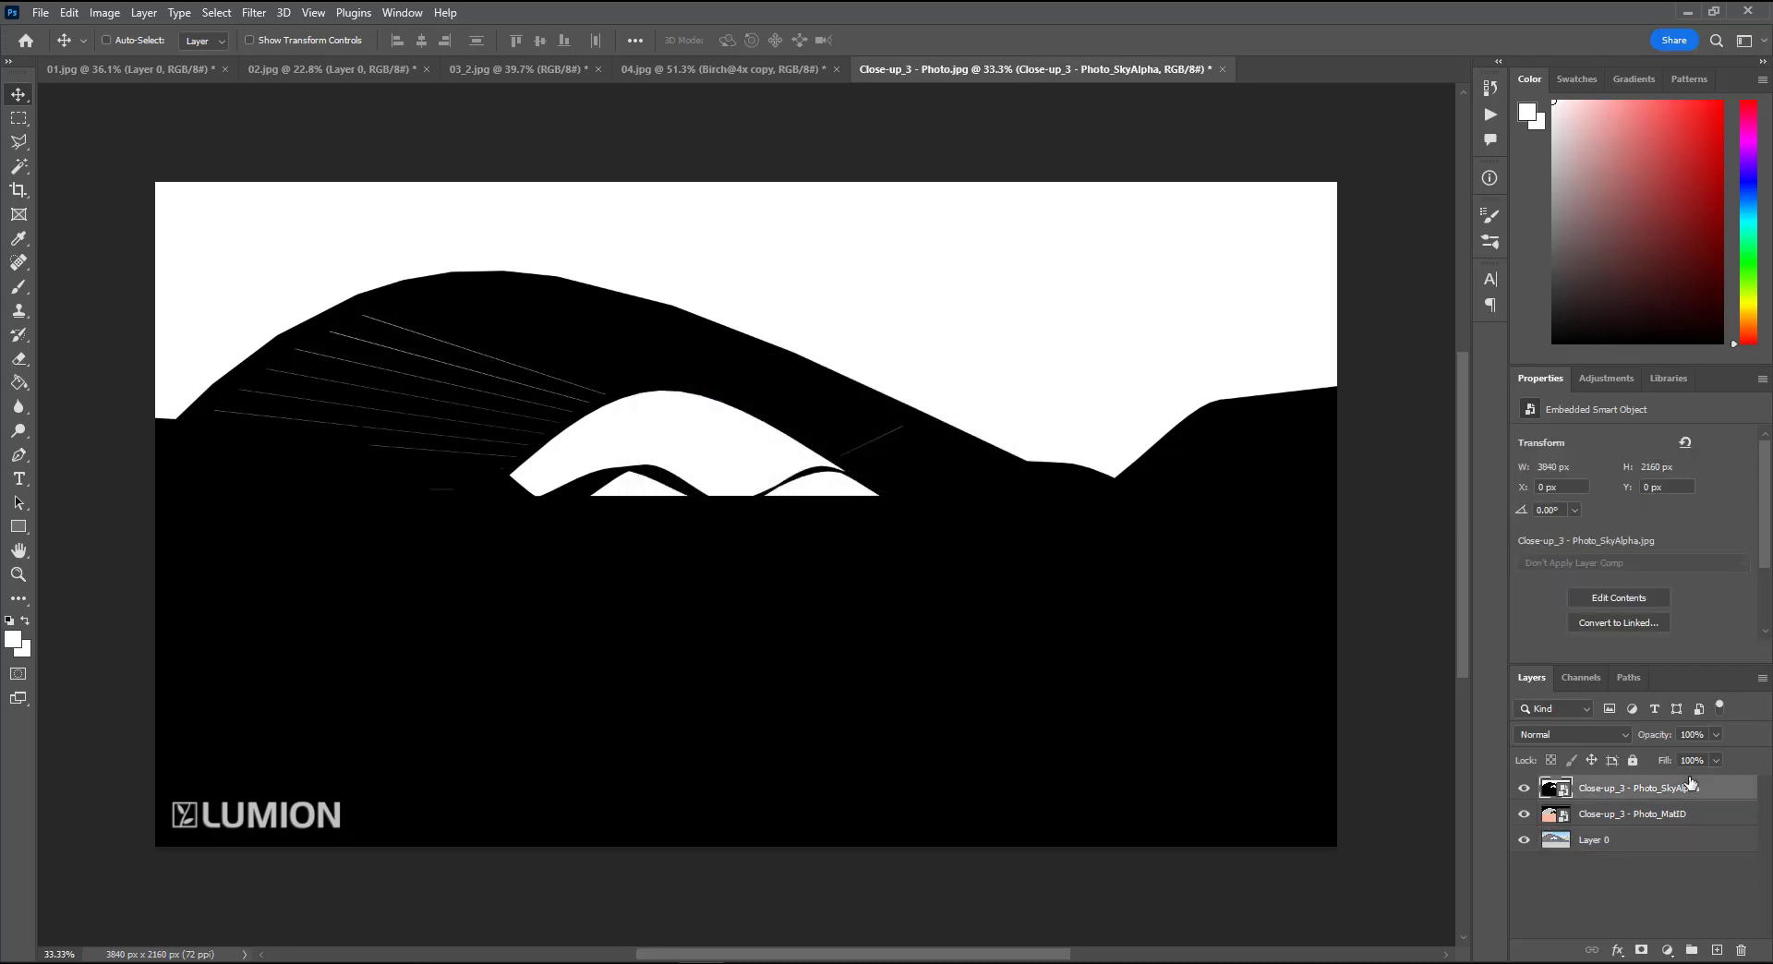
{"action": "left_click", "coordinate": [211, 13]}
{"action": "left_click", "coordinate": [242, 185]}
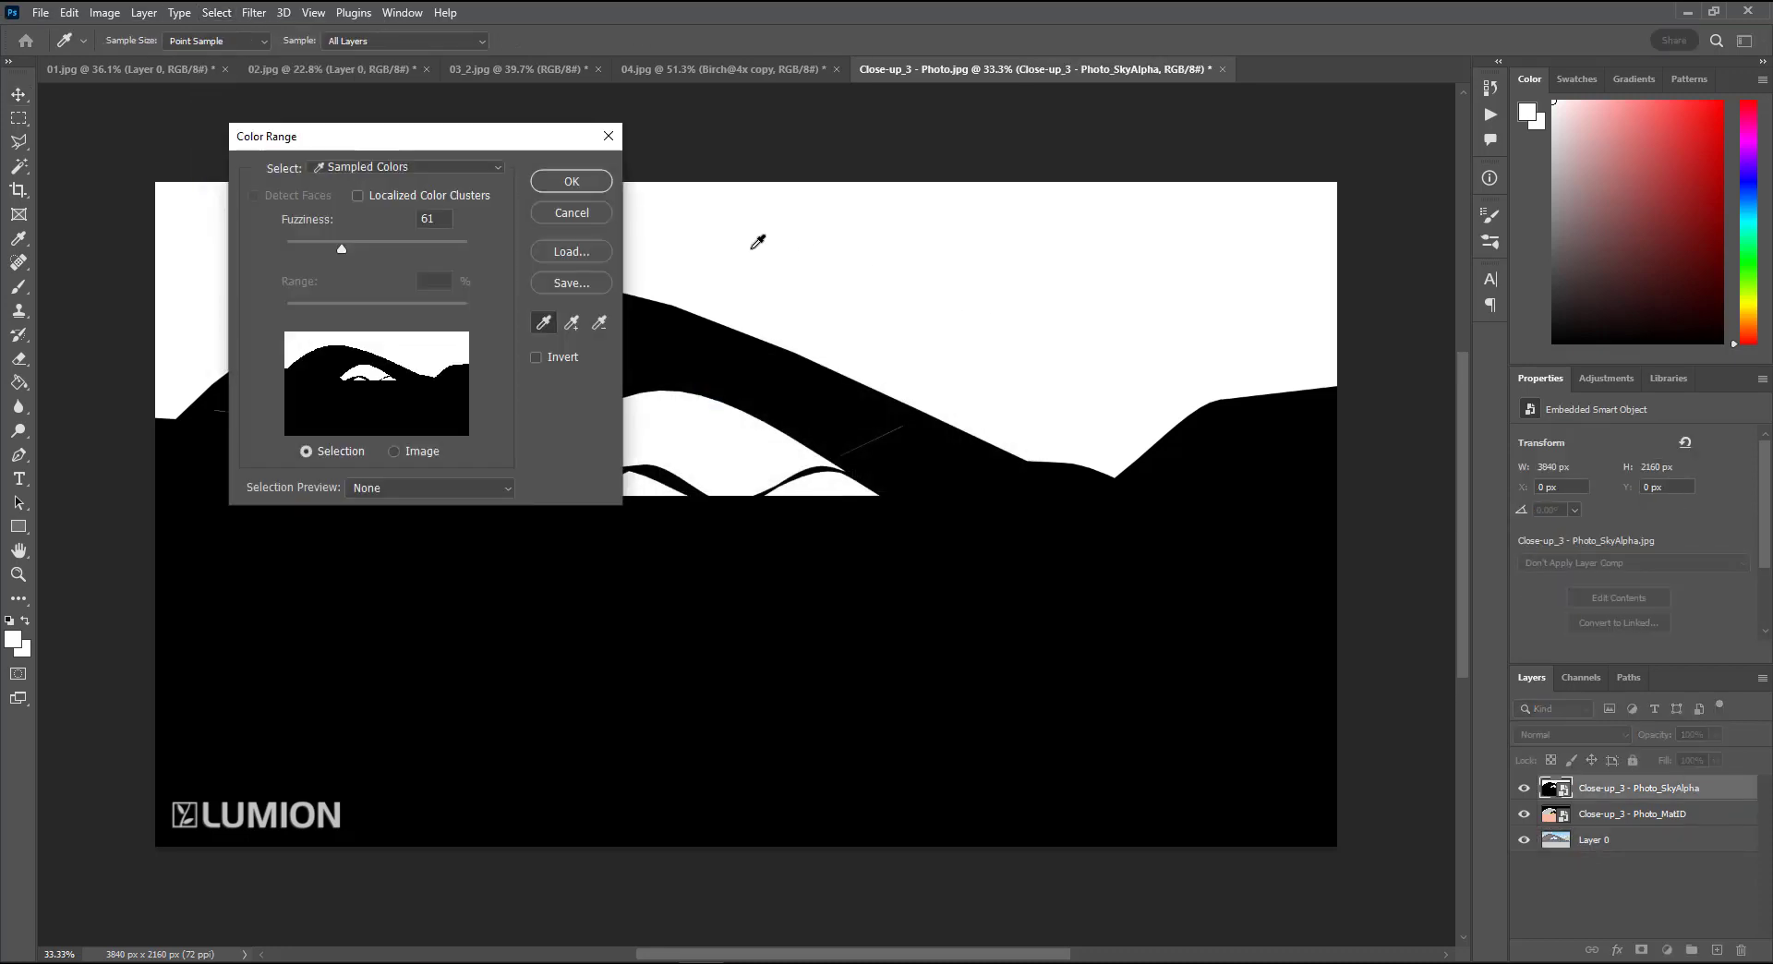
{"action": "left_click", "coordinate": [585, 184]}
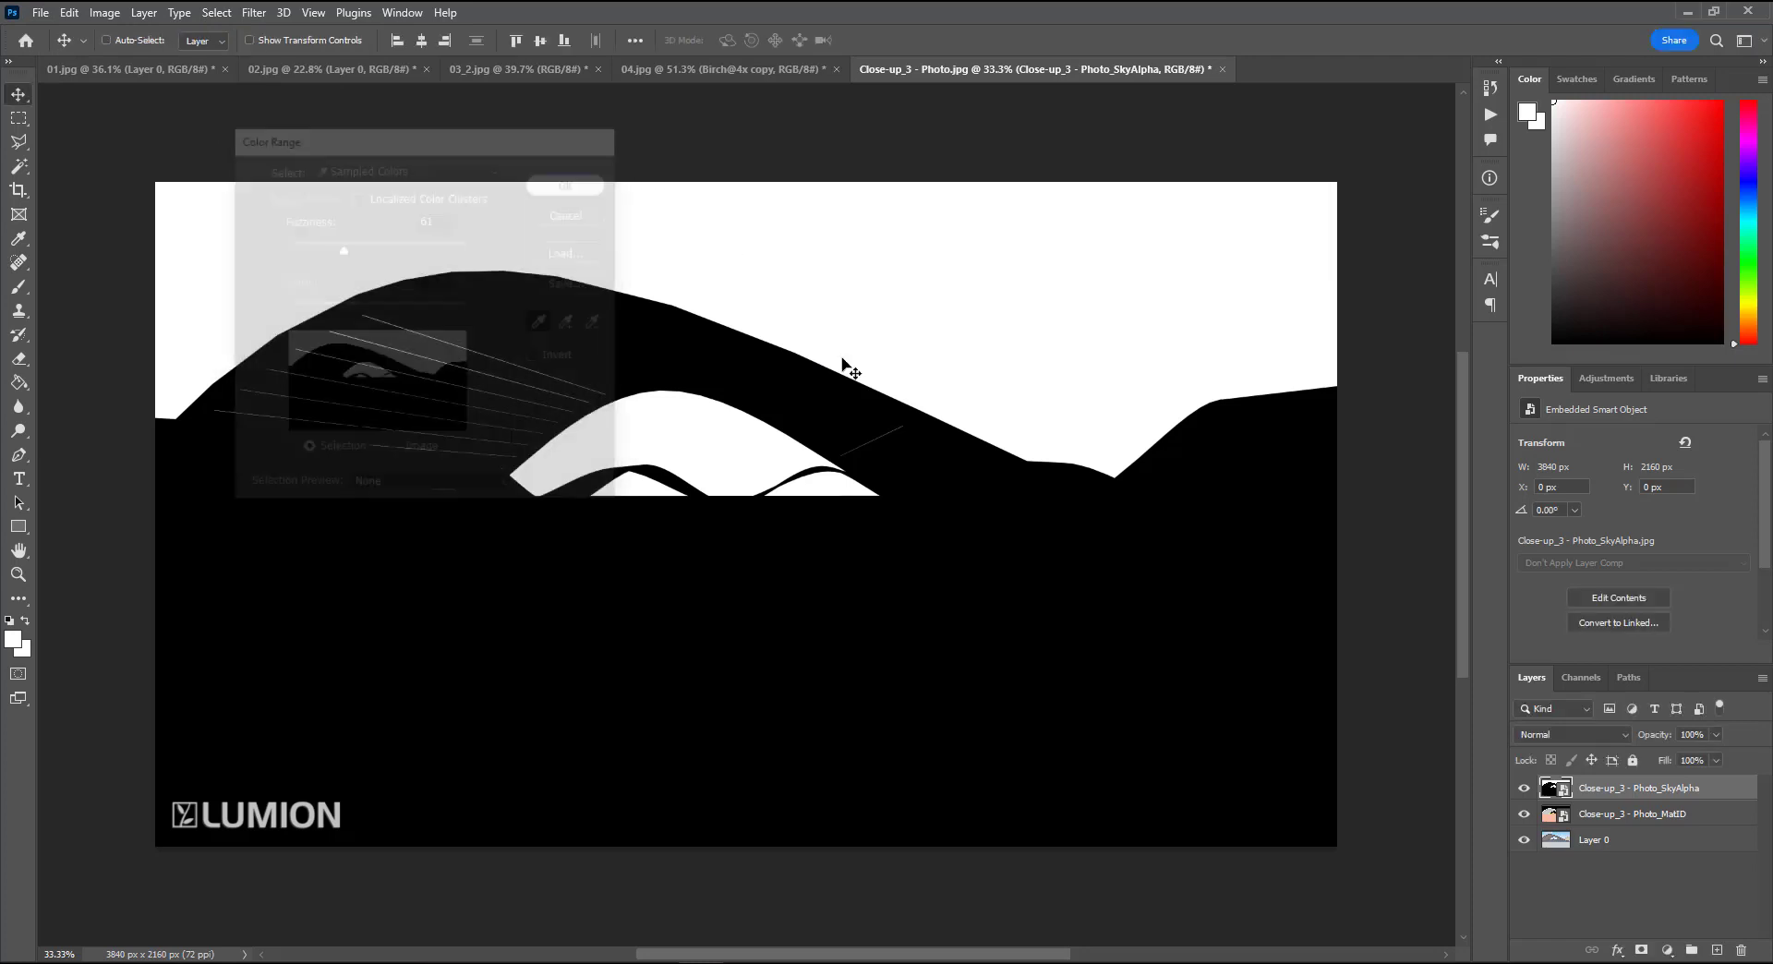
Step: Hide the SkyAlpha and MatID layers, and delete the selected sky from the render on Layer 0
{"action": "left_click", "coordinate": [1629, 842]}
{"action": "left_click", "coordinate": [1524, 788]}
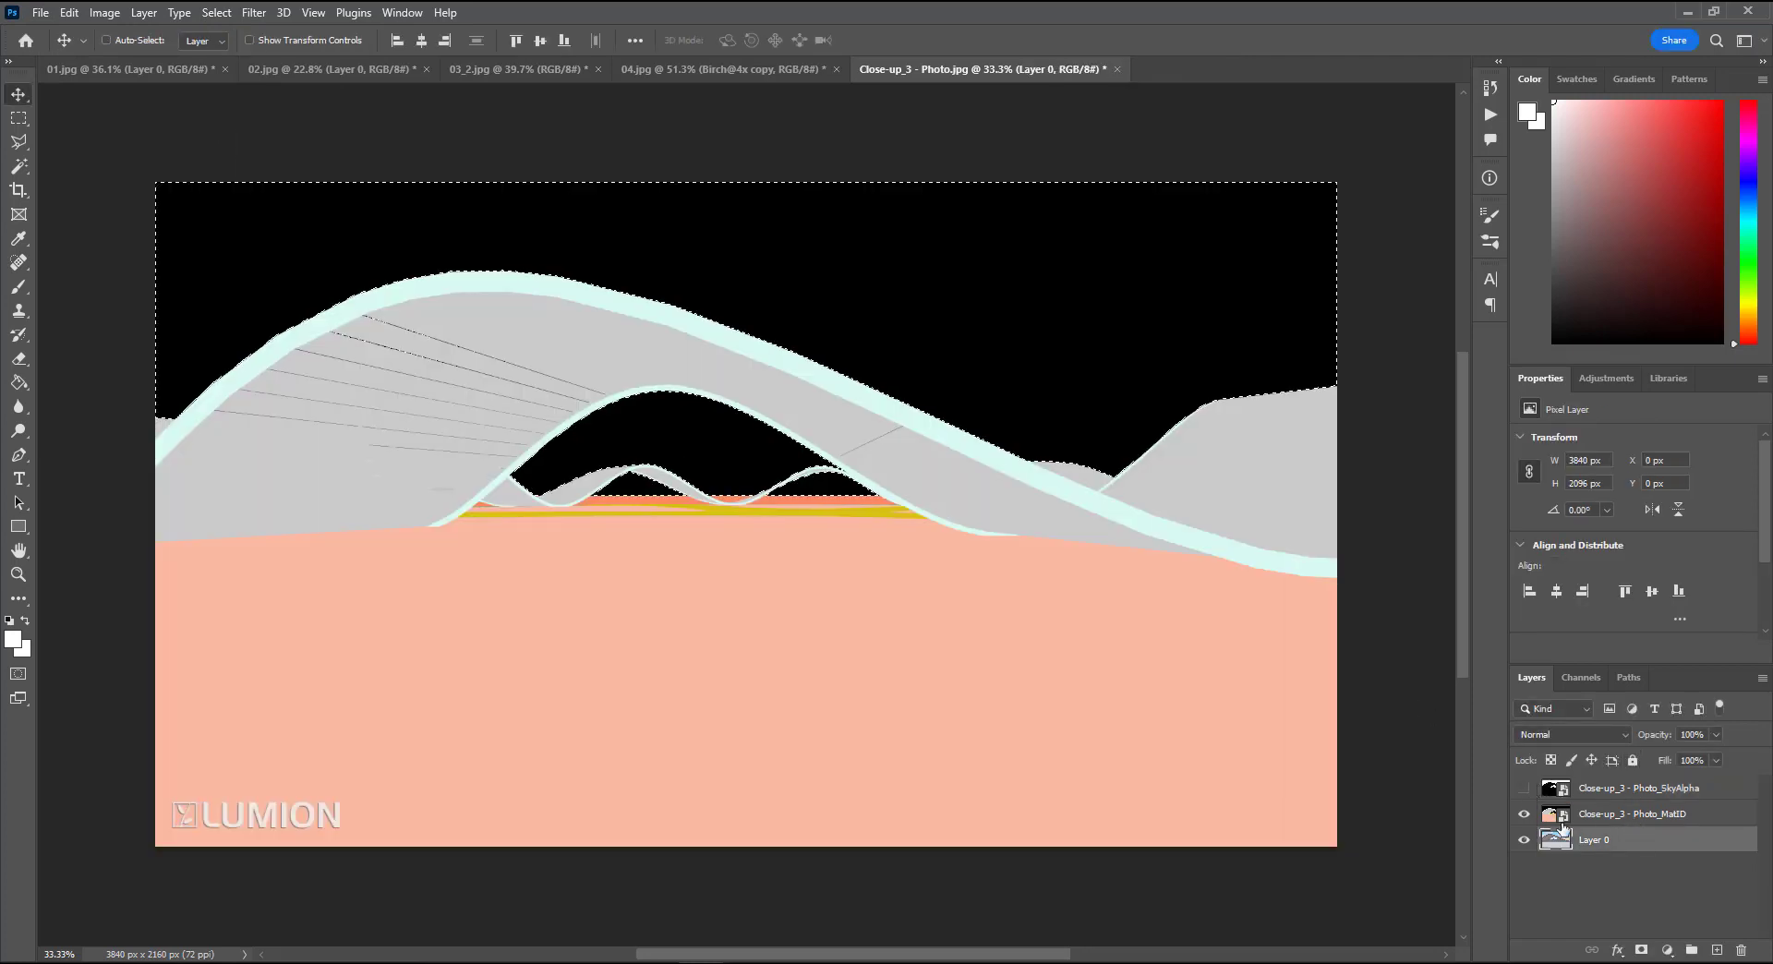
{"action": "left_click", "coordinate": [1524, 814]}
{"action": "key", "text": "Delete"}
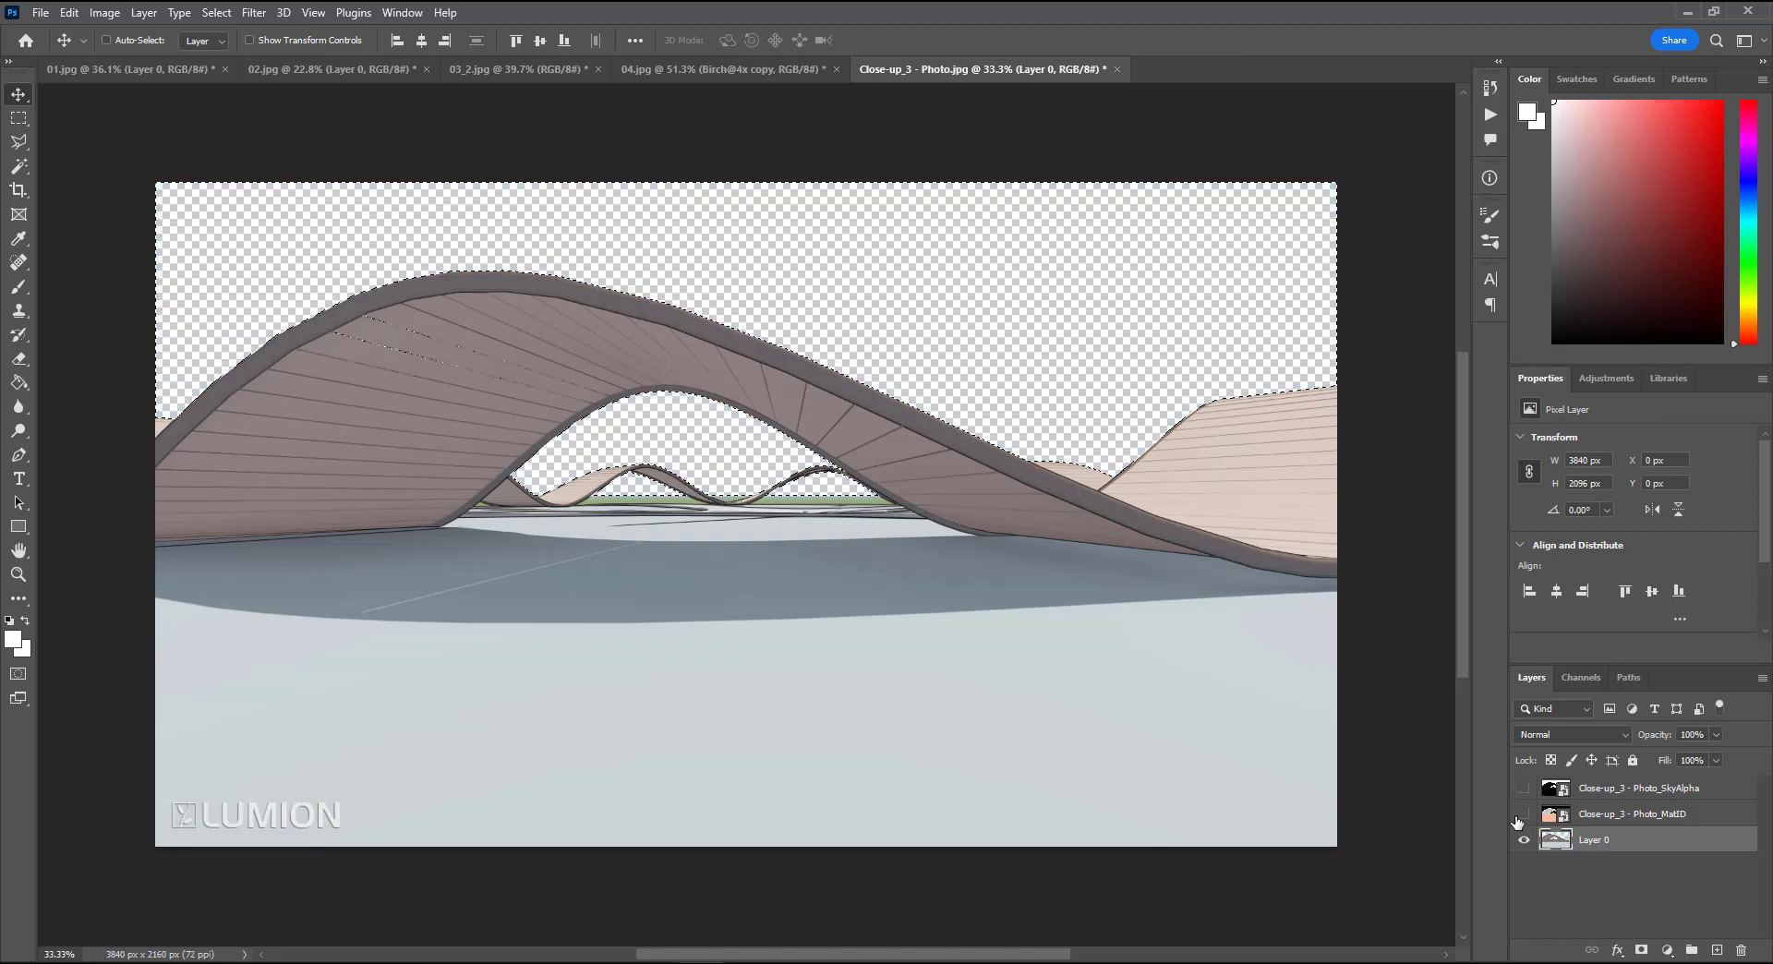
{"action": "key", "text": "ctrl+d"}
Step: Add a new empty layer beneath the close-up render layer
{"action": "scroll", "coordinate": [978, 647], "scroll_direction": "down", "scroll_amount": 1, "text": "alt"}
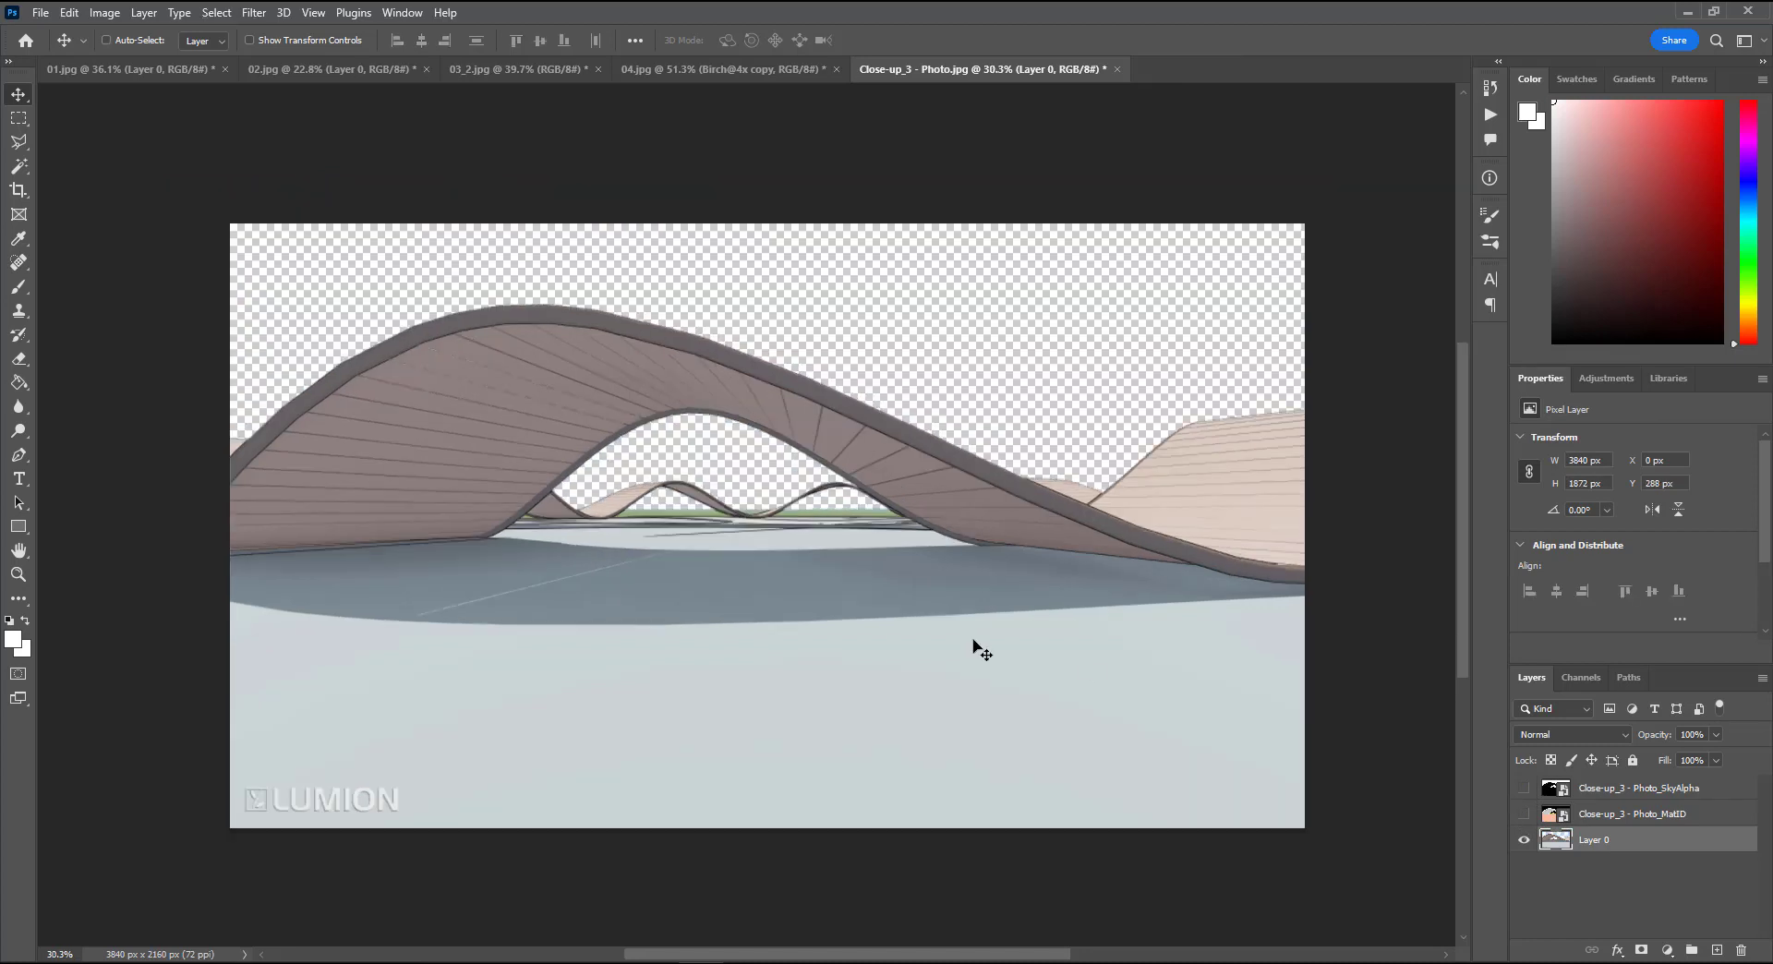
{"action": "left_click", "coordinate": [1718, 949]}
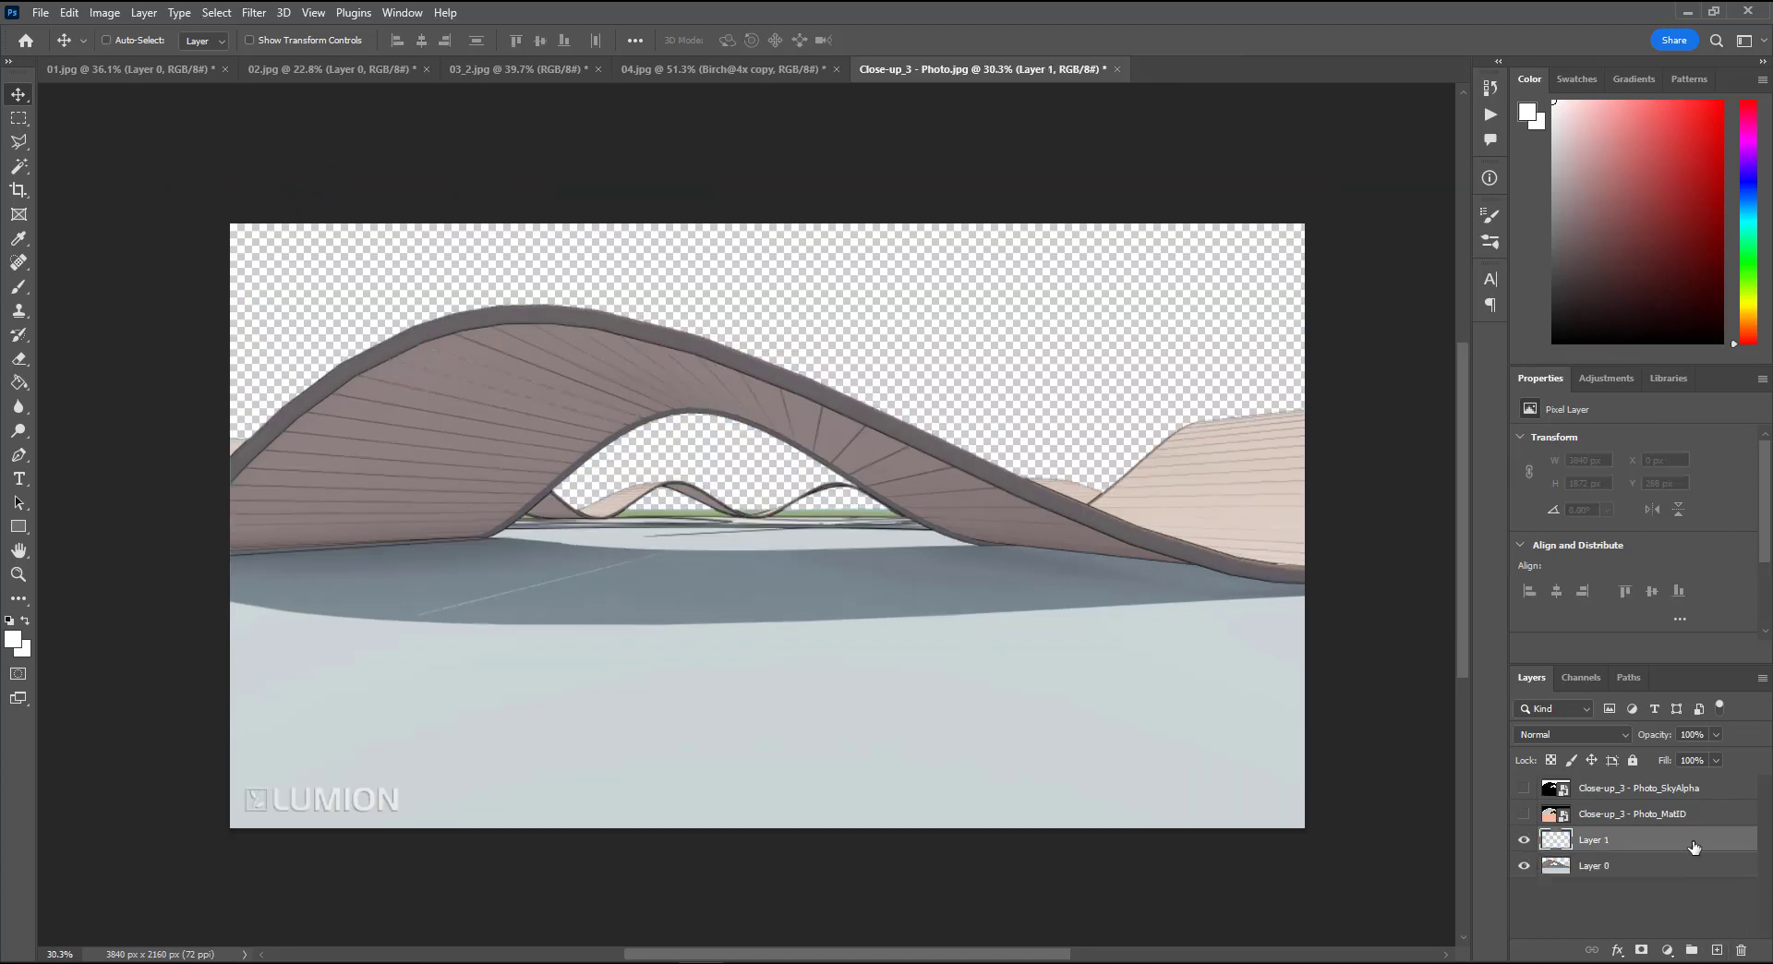
{"action": "left_click_drag", "start_coordinate": [1690, 843], "coordinate": [1682, 877]}
Step: Switch to the Gradient tool and choose the first gradient preset in the Basics group
{"action": "key", "text": "g"}
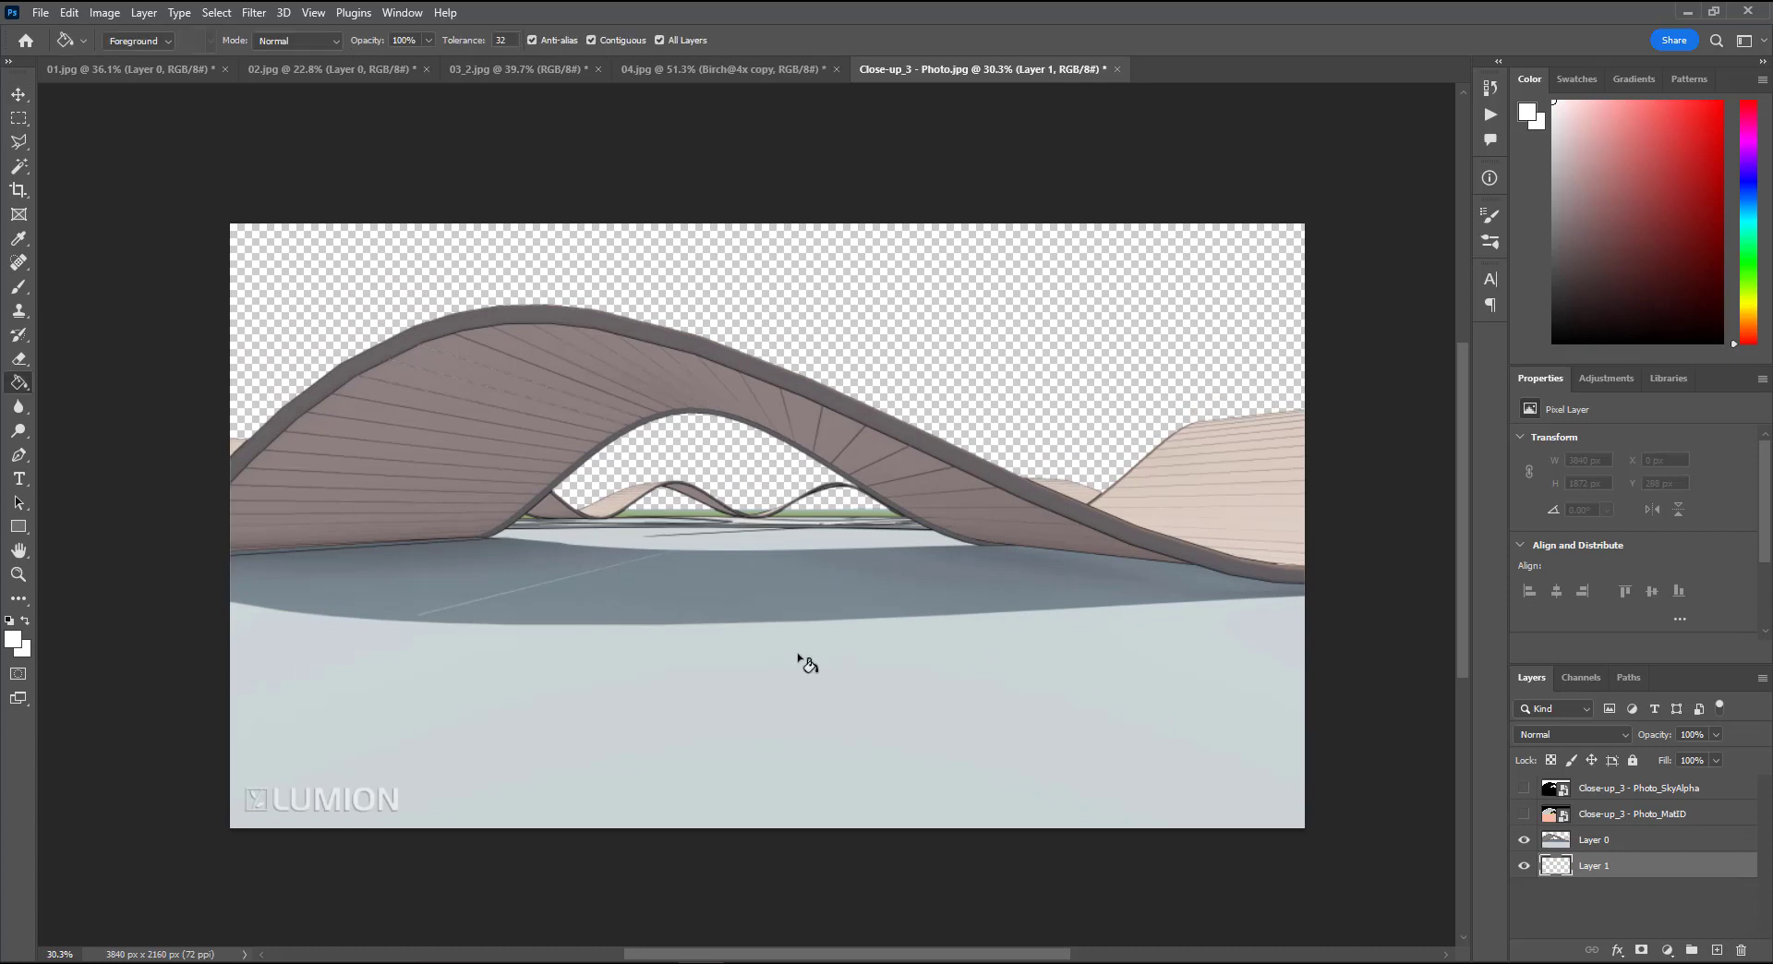
{"action": "right_click", "coordinate": [18, 383]}
{"action": "left_click", "coordinate": [92, 382]}
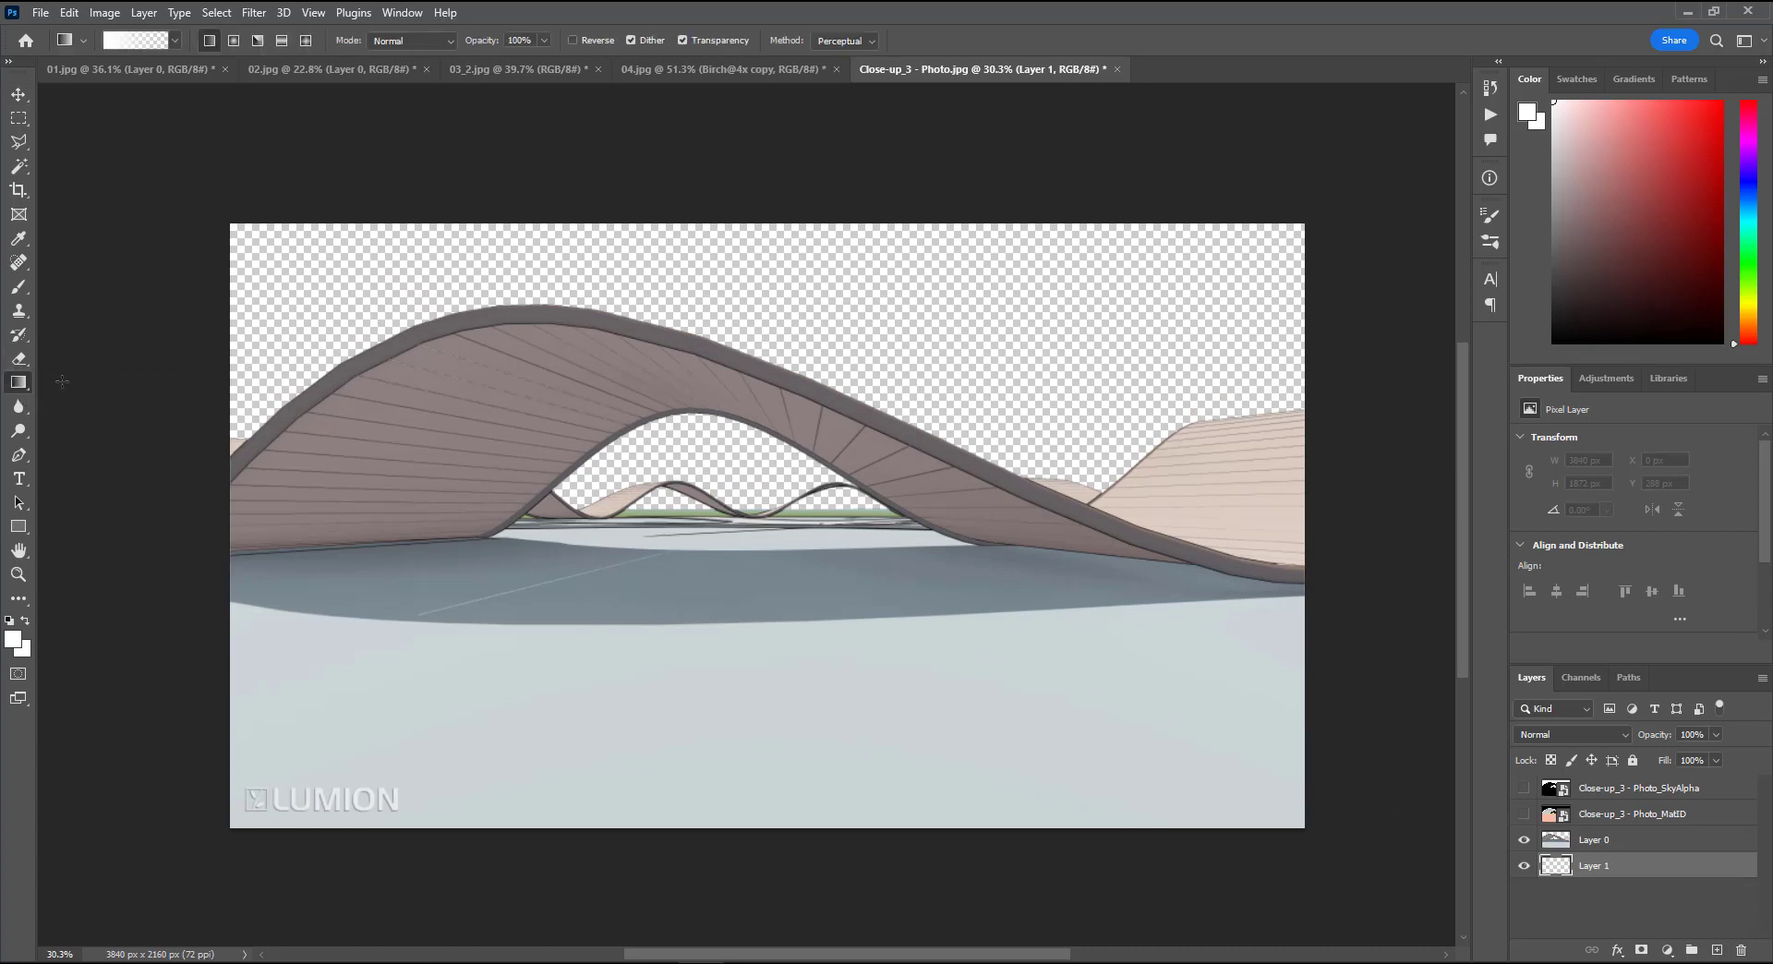
{"action": "left_click", "coordinate": [172, 42]}
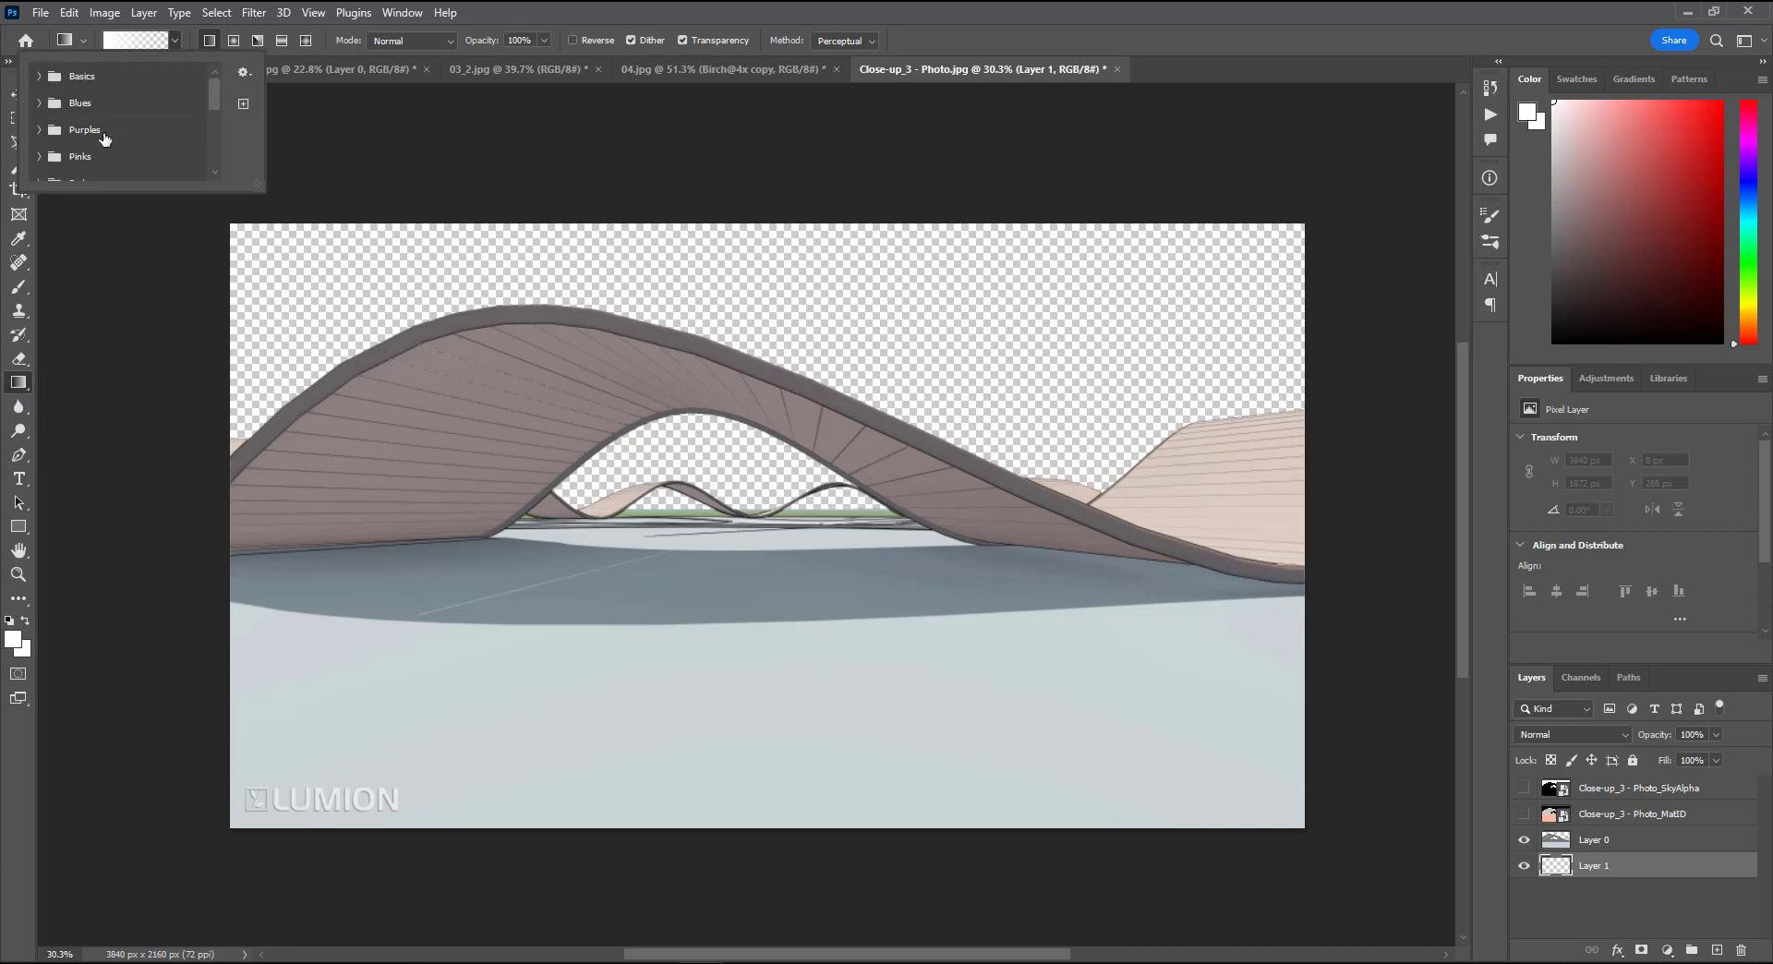
{"action": "left_click", "coordinate": [38, 104]}
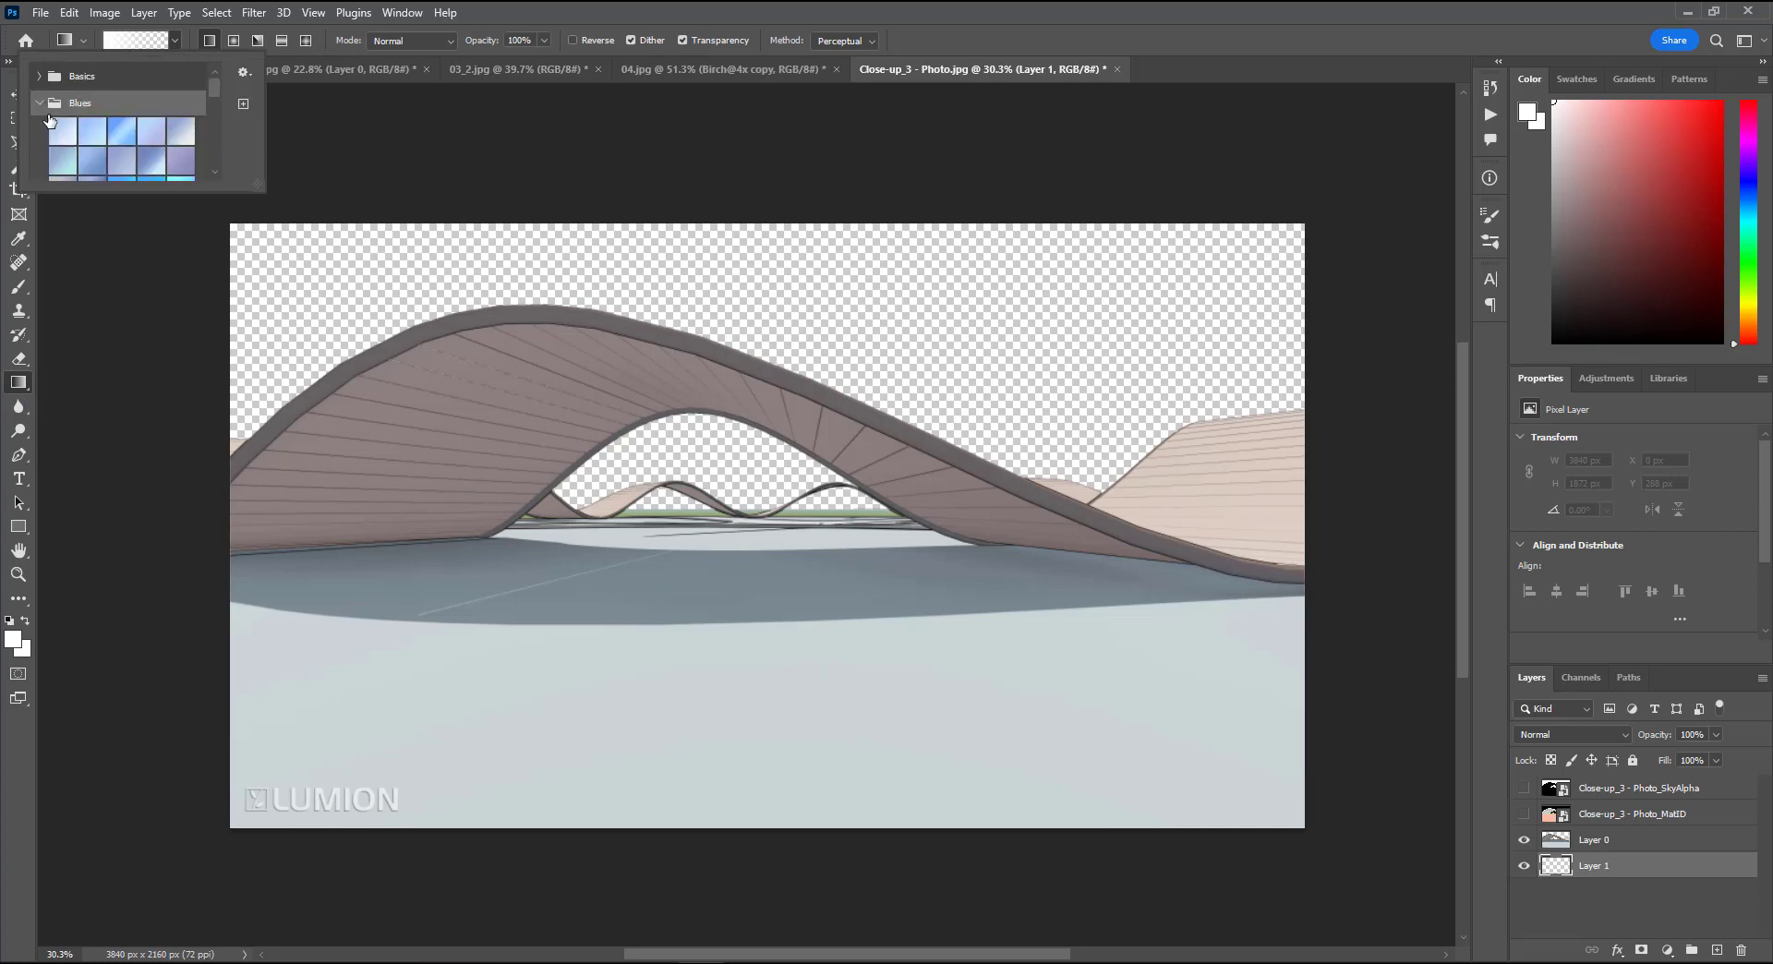
{"action": "left_click", "coordinate": [39, 78]}
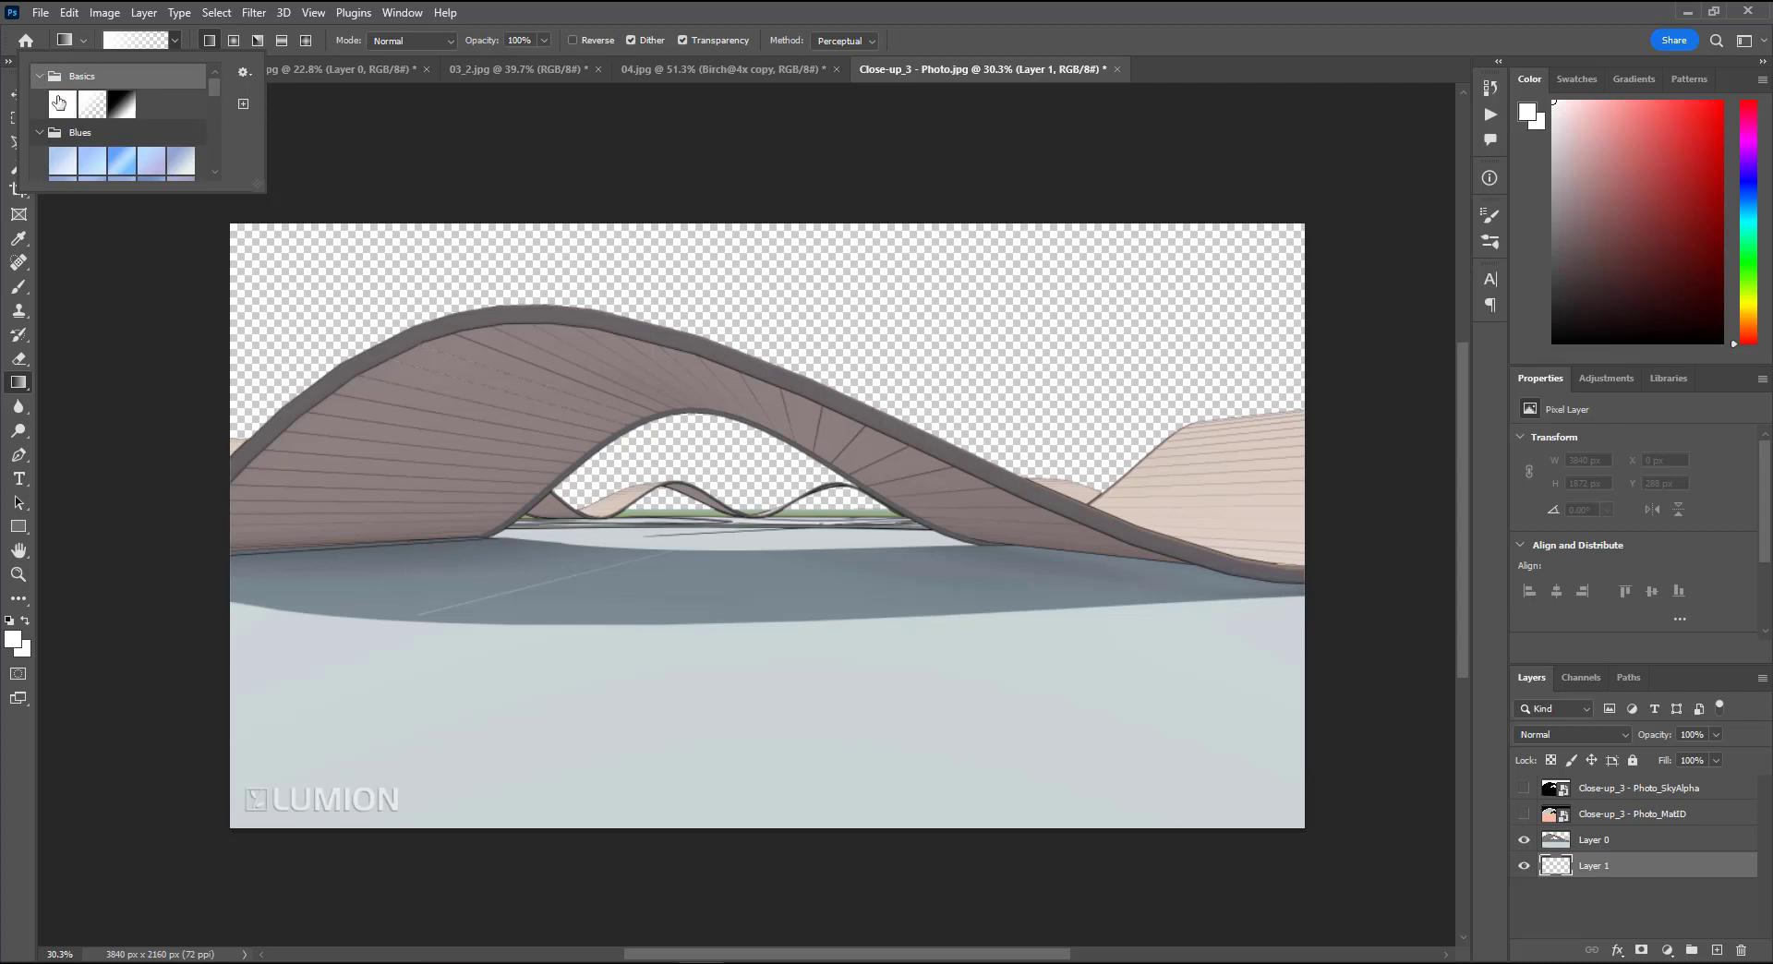
{"action": "left_click", "coordinate": [63, 105]}
{"action": "left_click", "coordinate": [5, 655]}
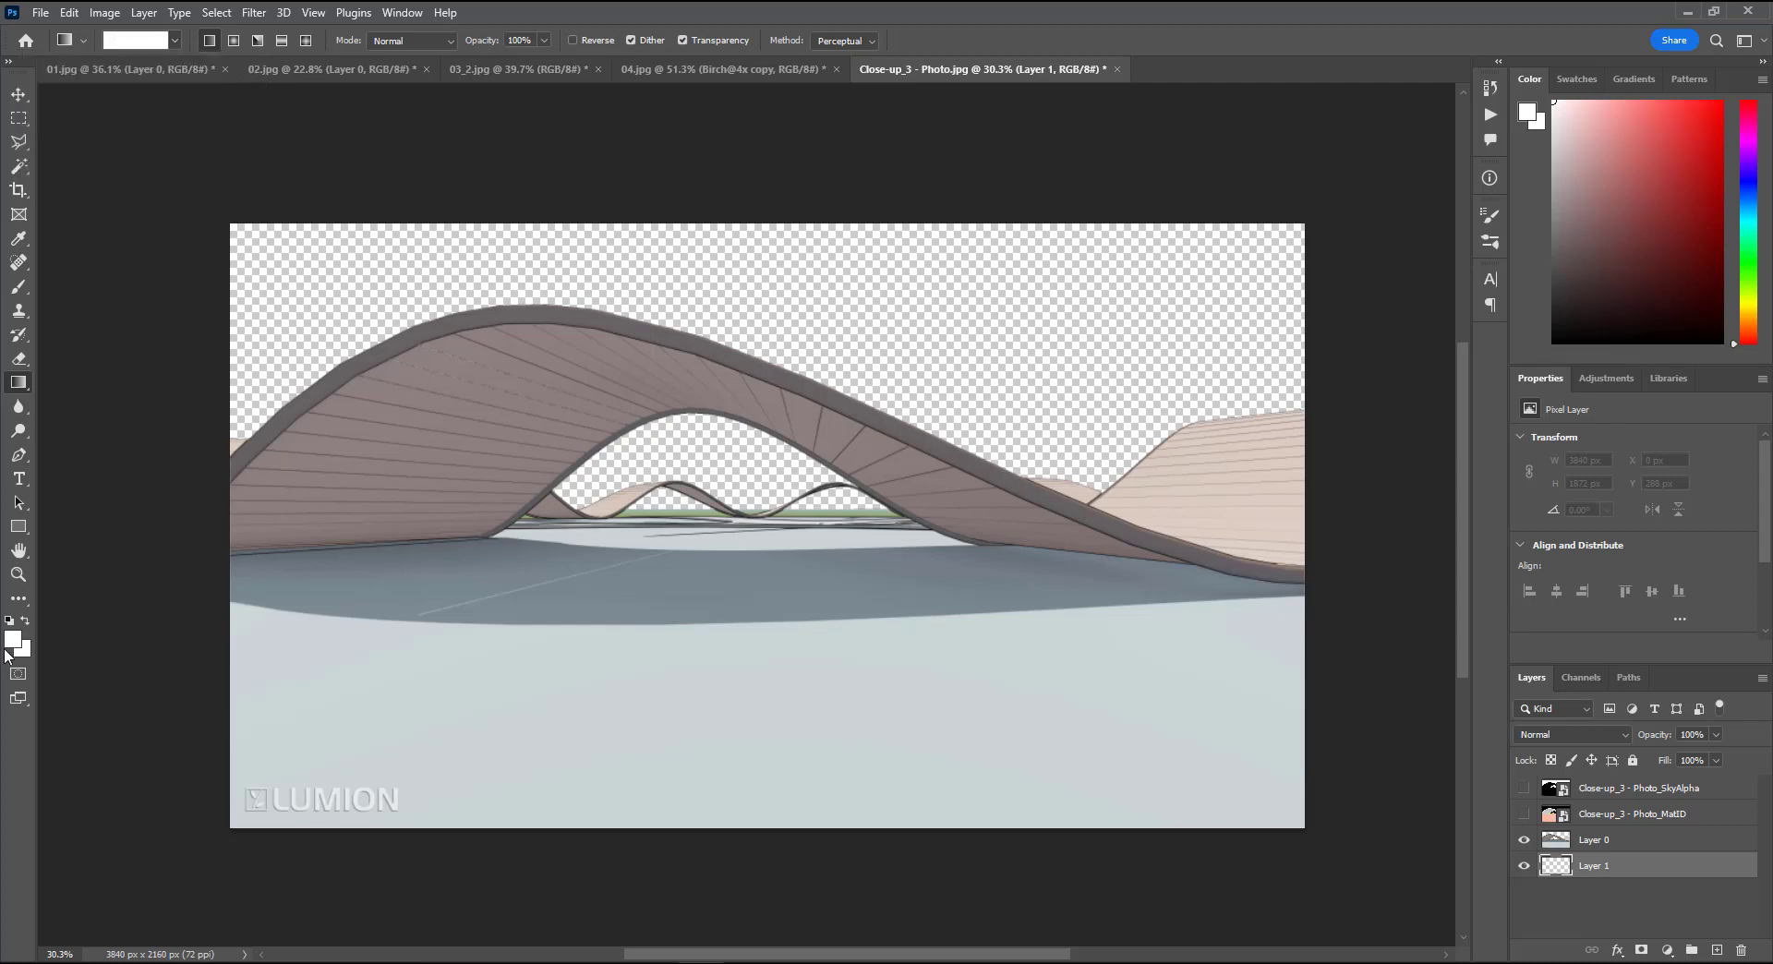
{"action": "left_click", "coordinate": [11, 639]}
{"action": "left_click", "coordinate": [960, 703]}
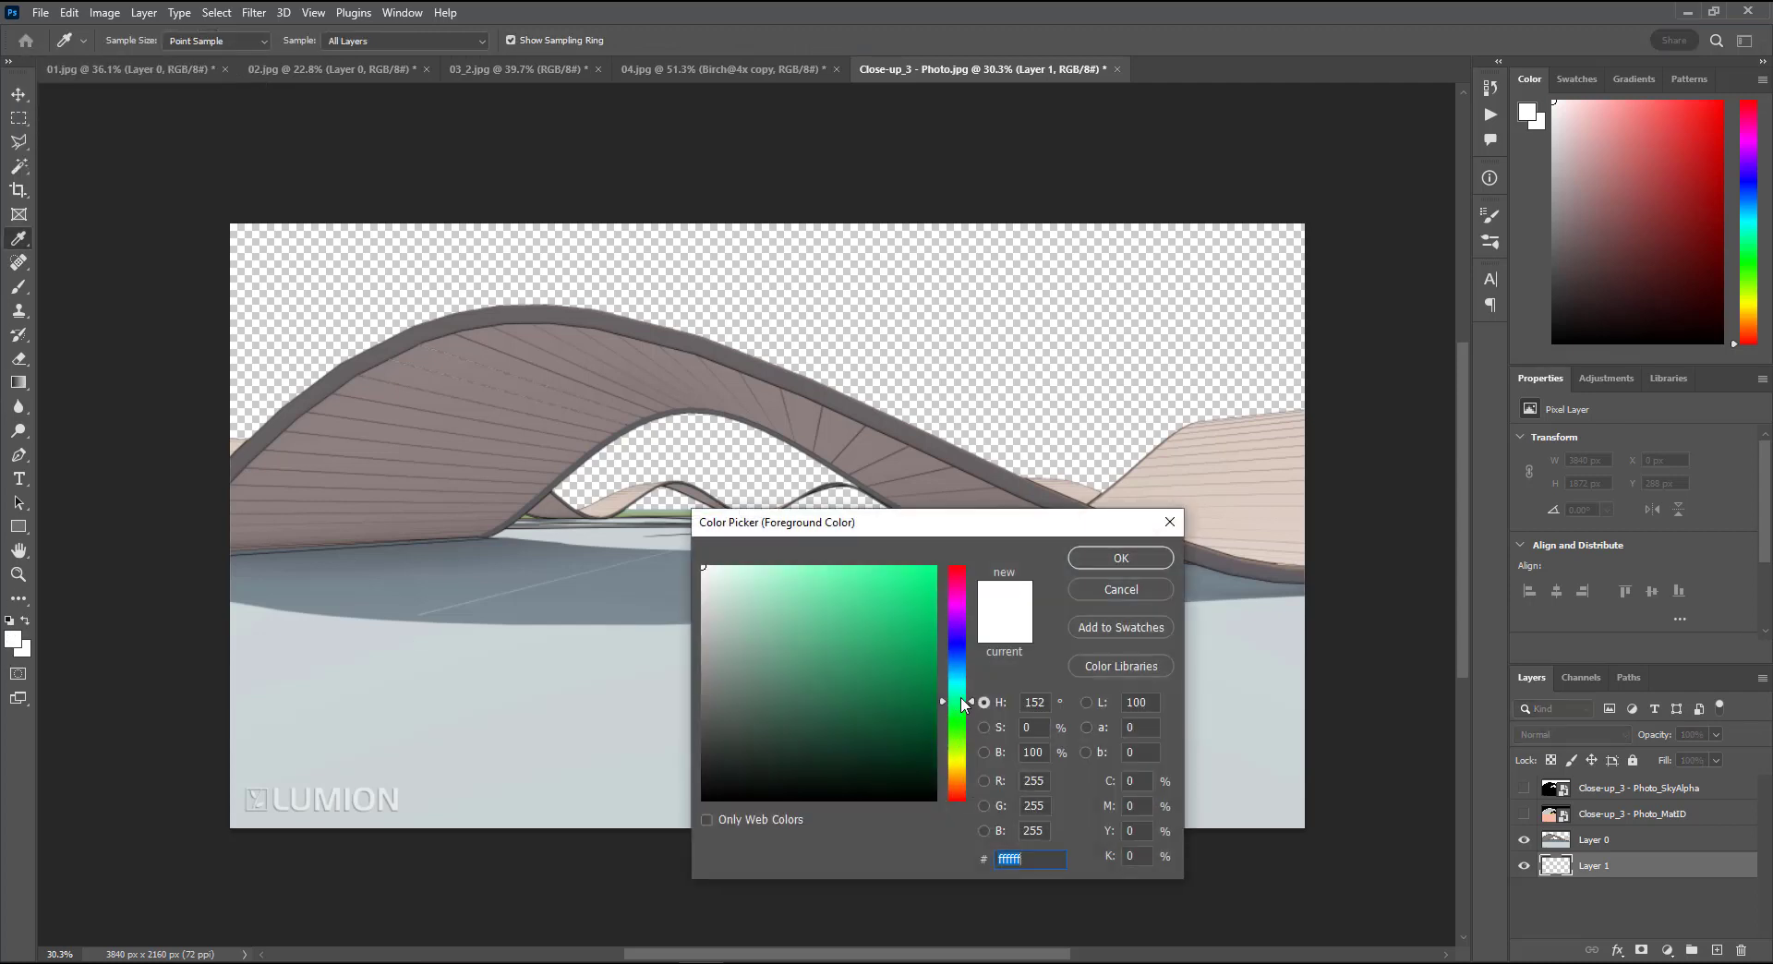
{"action": "left_click", "coordinate": [834, 612]}
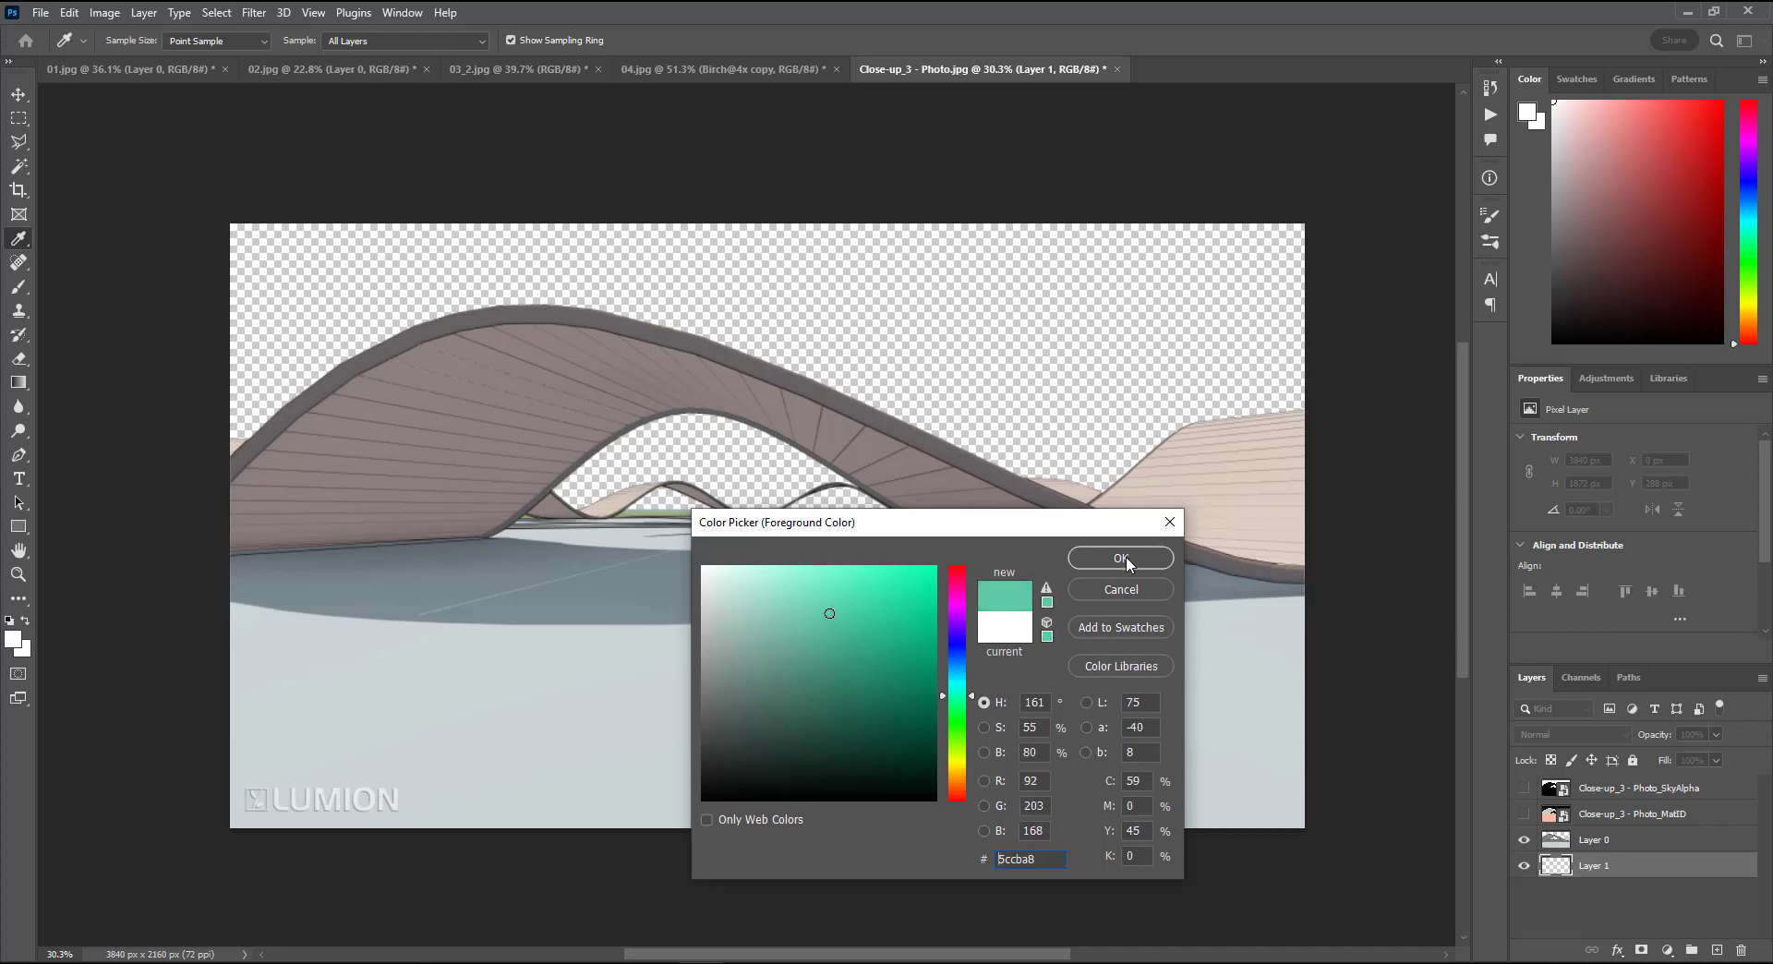
{"action": "left_click", "coordinate": [1136, 588]}
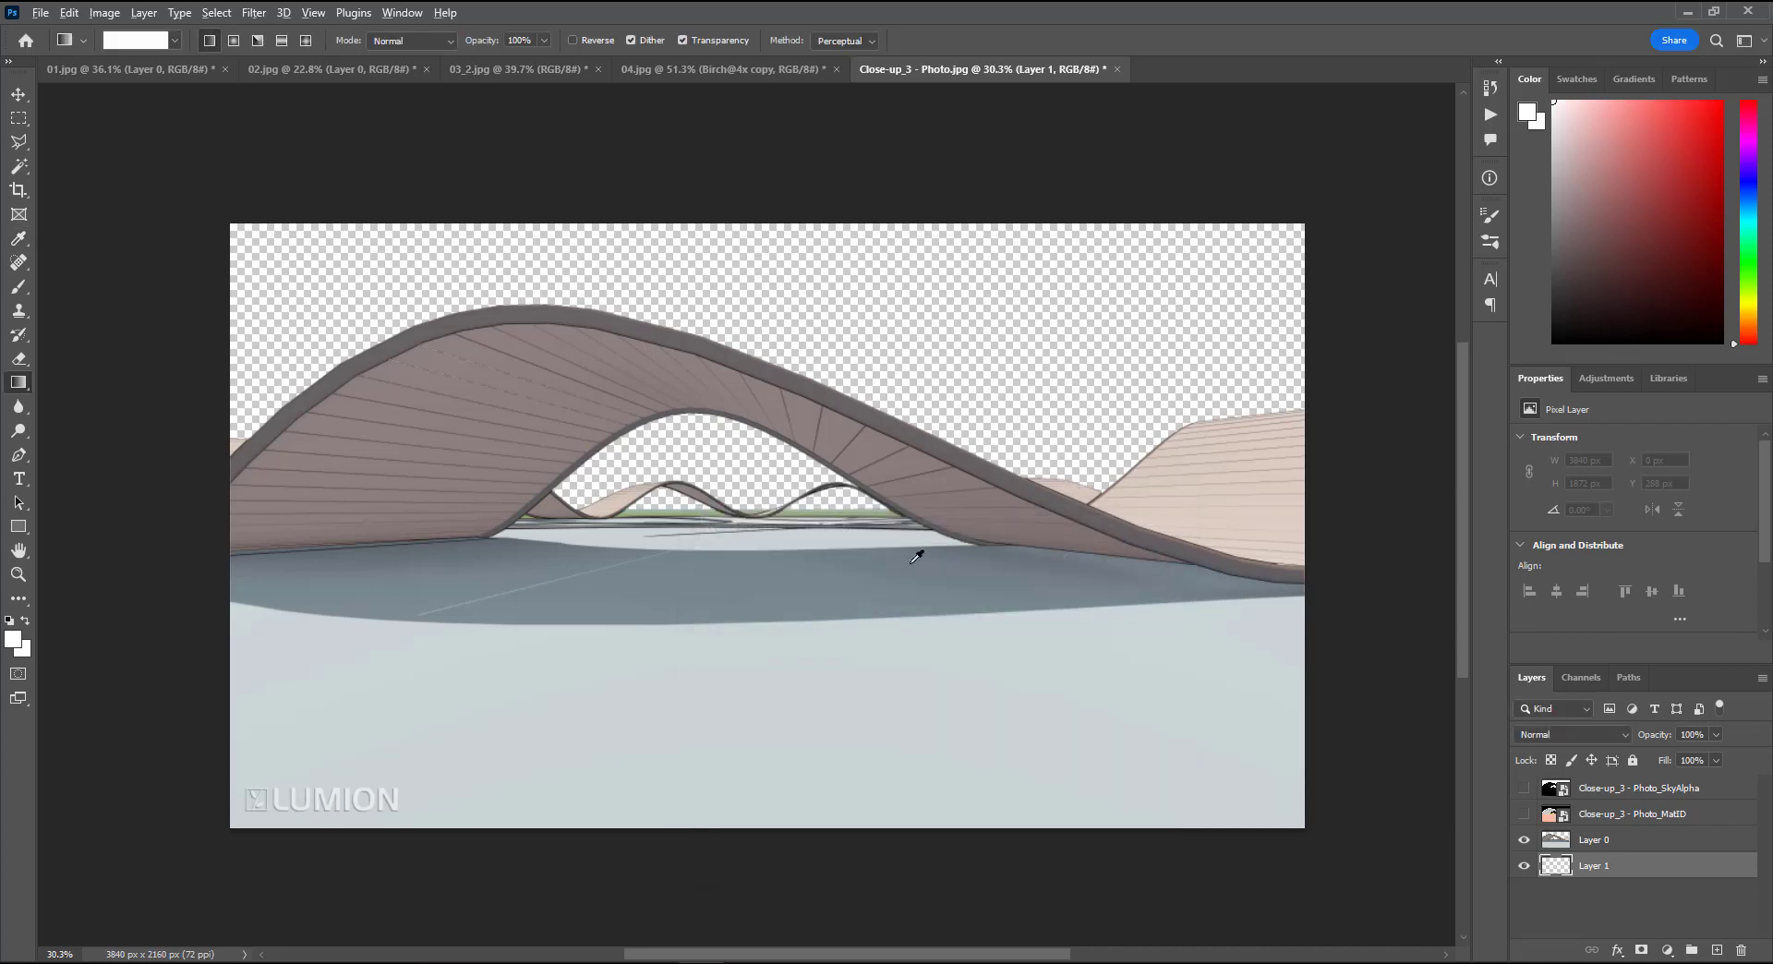
Step: Extend the close-up image's canvas upward with the Crop tool to a height of about 3246 px
{"action": "scroll", "coordinate": [917, 557], "scroll_direction": "down", "scroll_amount": 1, "text": "alt"}
{"action": "key", "text": "c"}
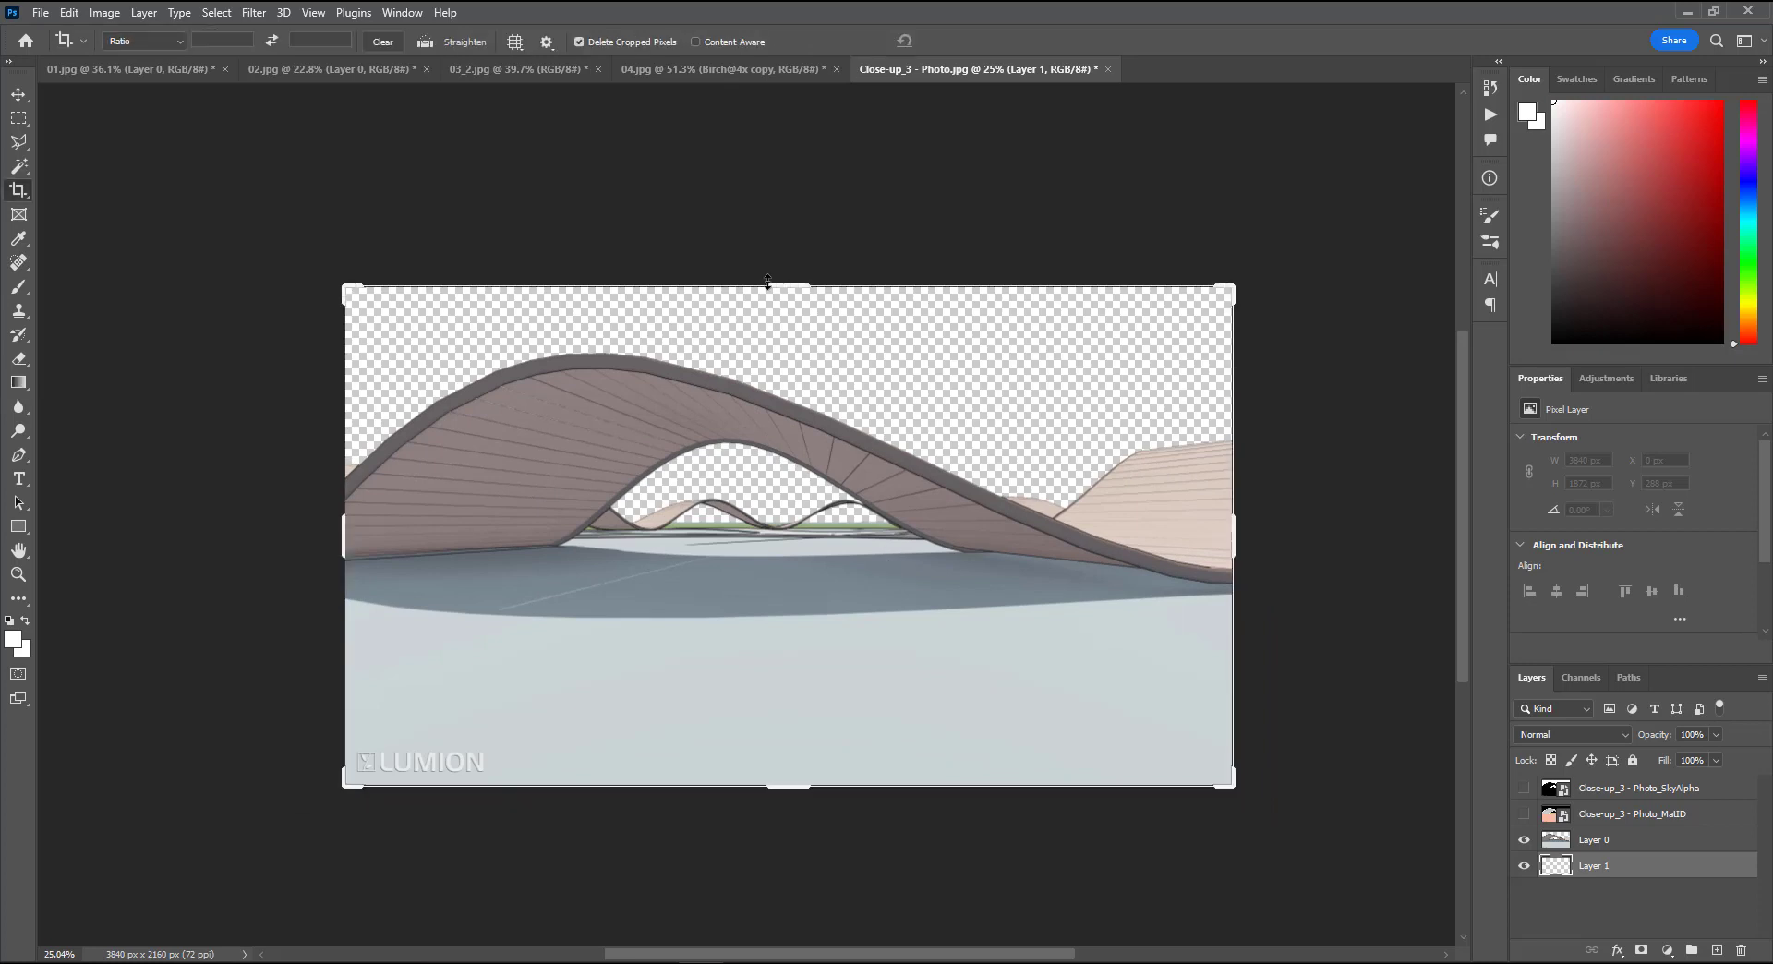
{"action": "left_click_drag", "start_coordinate": [789, 292], "coordinate": [806, 166]}
{"action": "key", "text": "Return"}
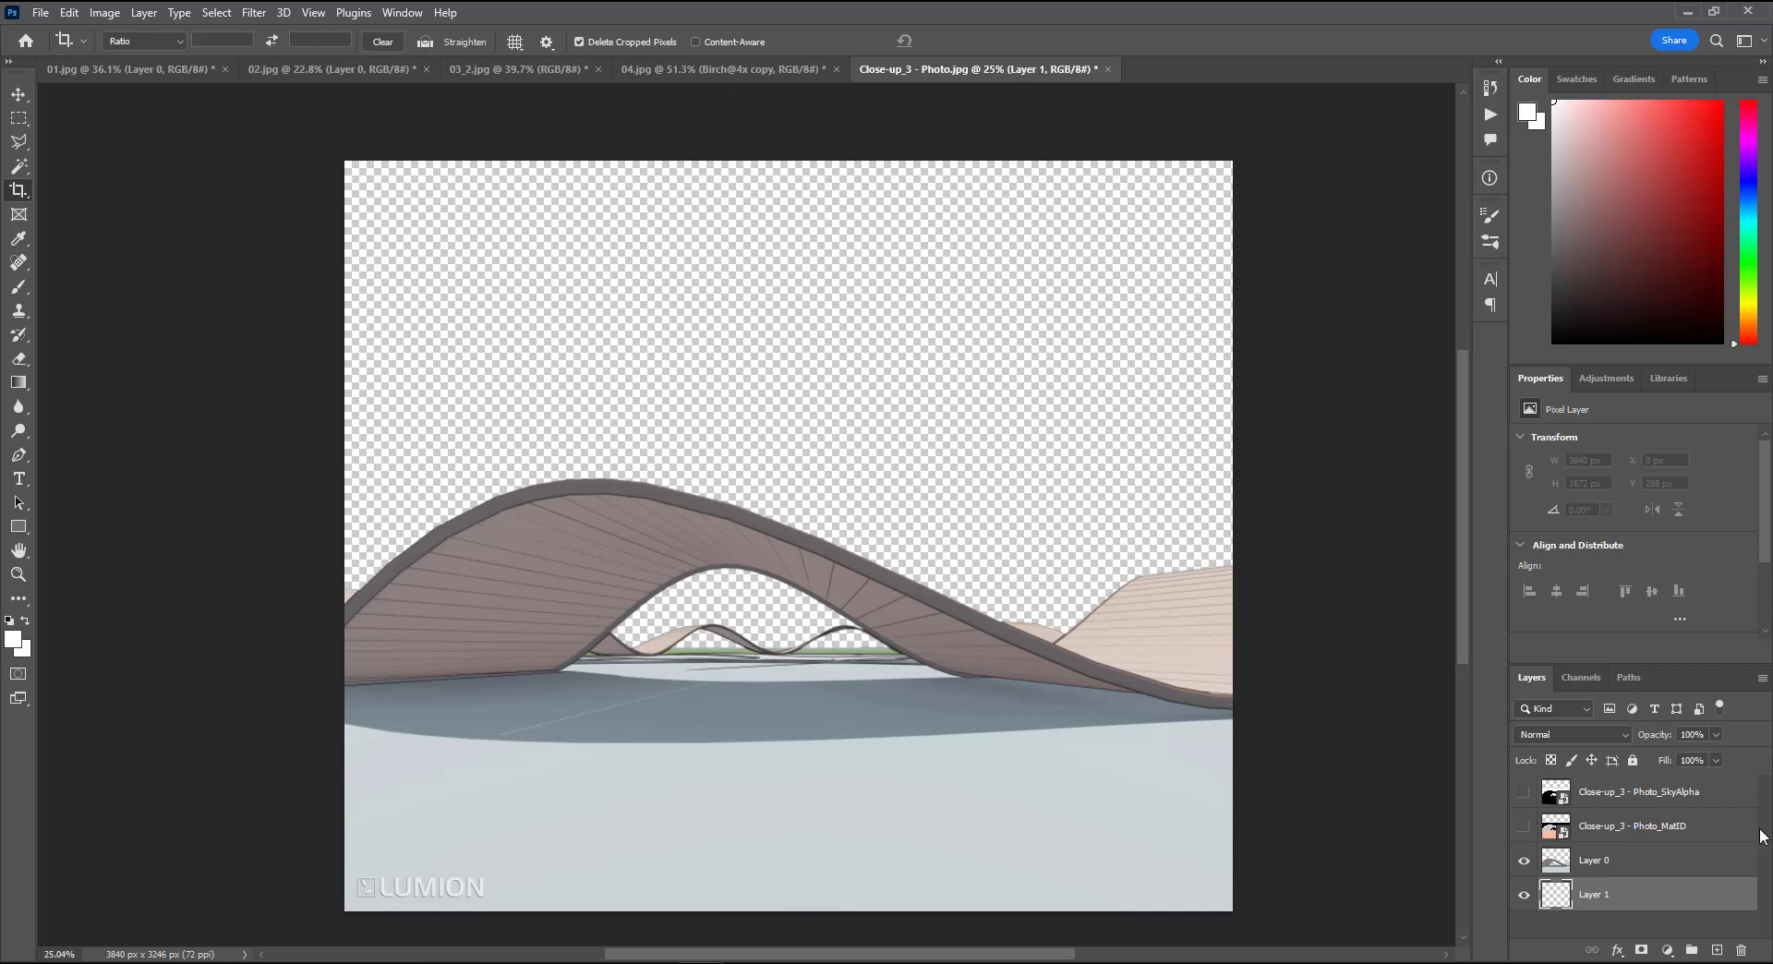
Step: Create a new blank document 1000 px wide and 1000 px high with a white background
{"action": "key", "text": "b"}
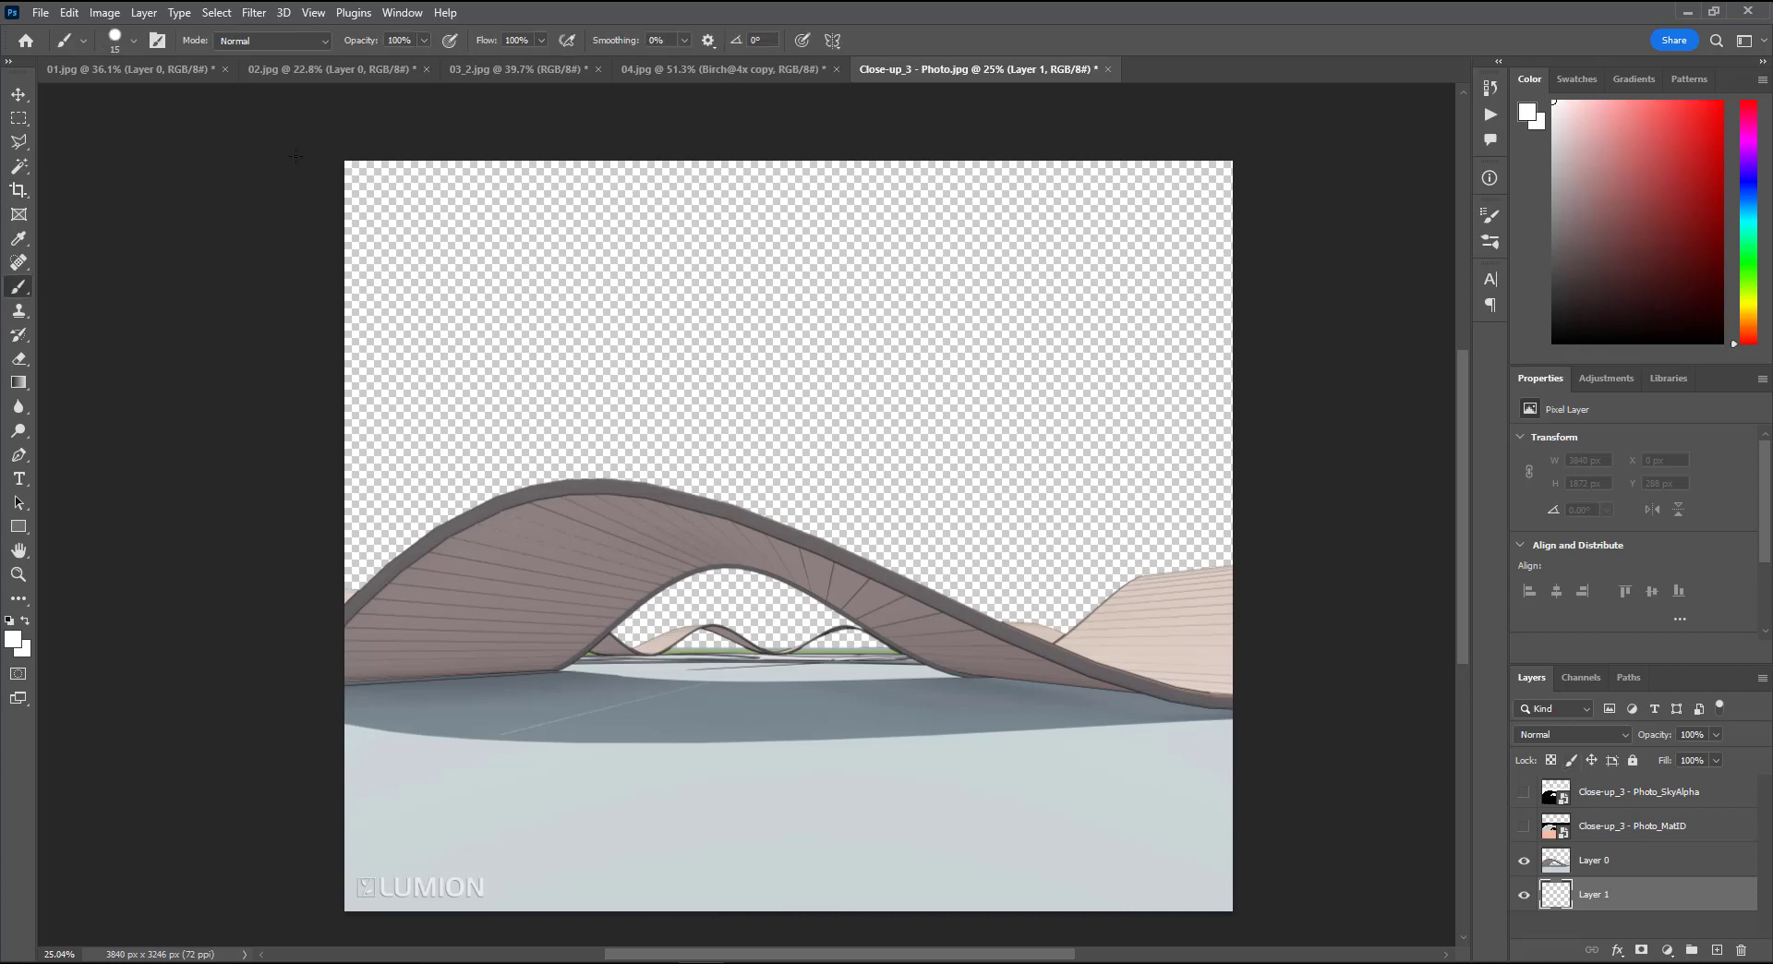
{"action": "left_click", "coordinate": [40, 12]}
{"action": "left_click", "coordinate": [65, 29]}
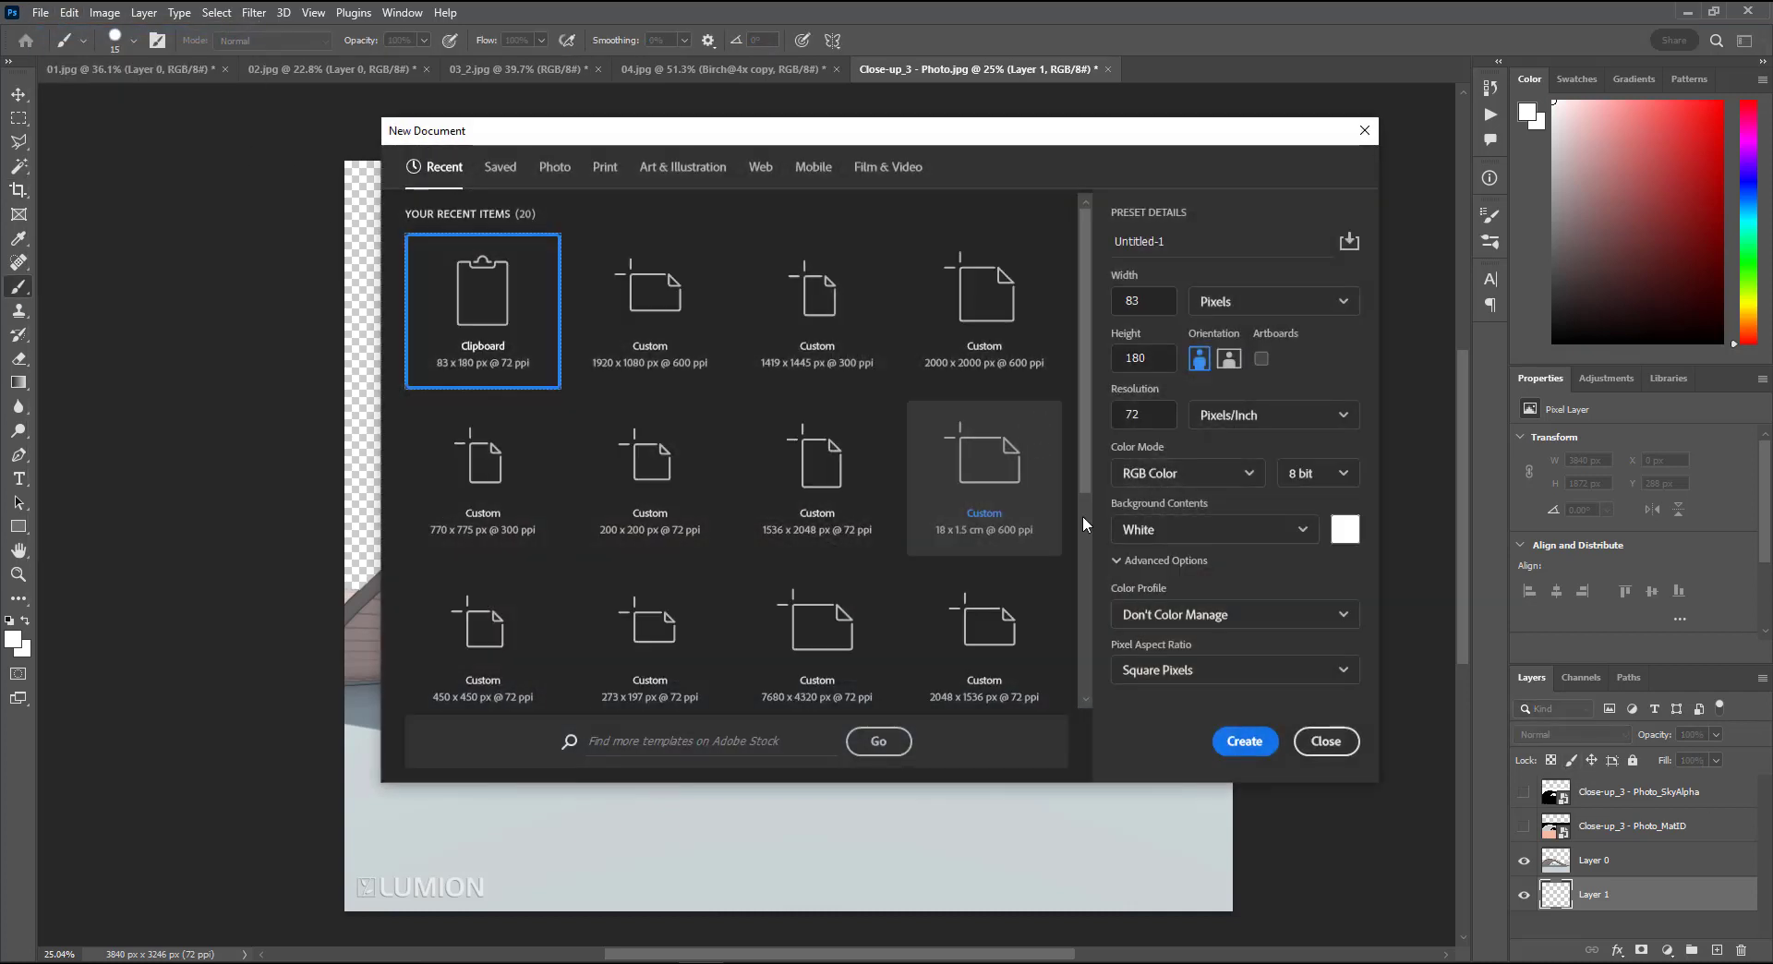
{"action": "left_click", "coordinate": [1160, 310]}
{"action": "type", "text": "1"}
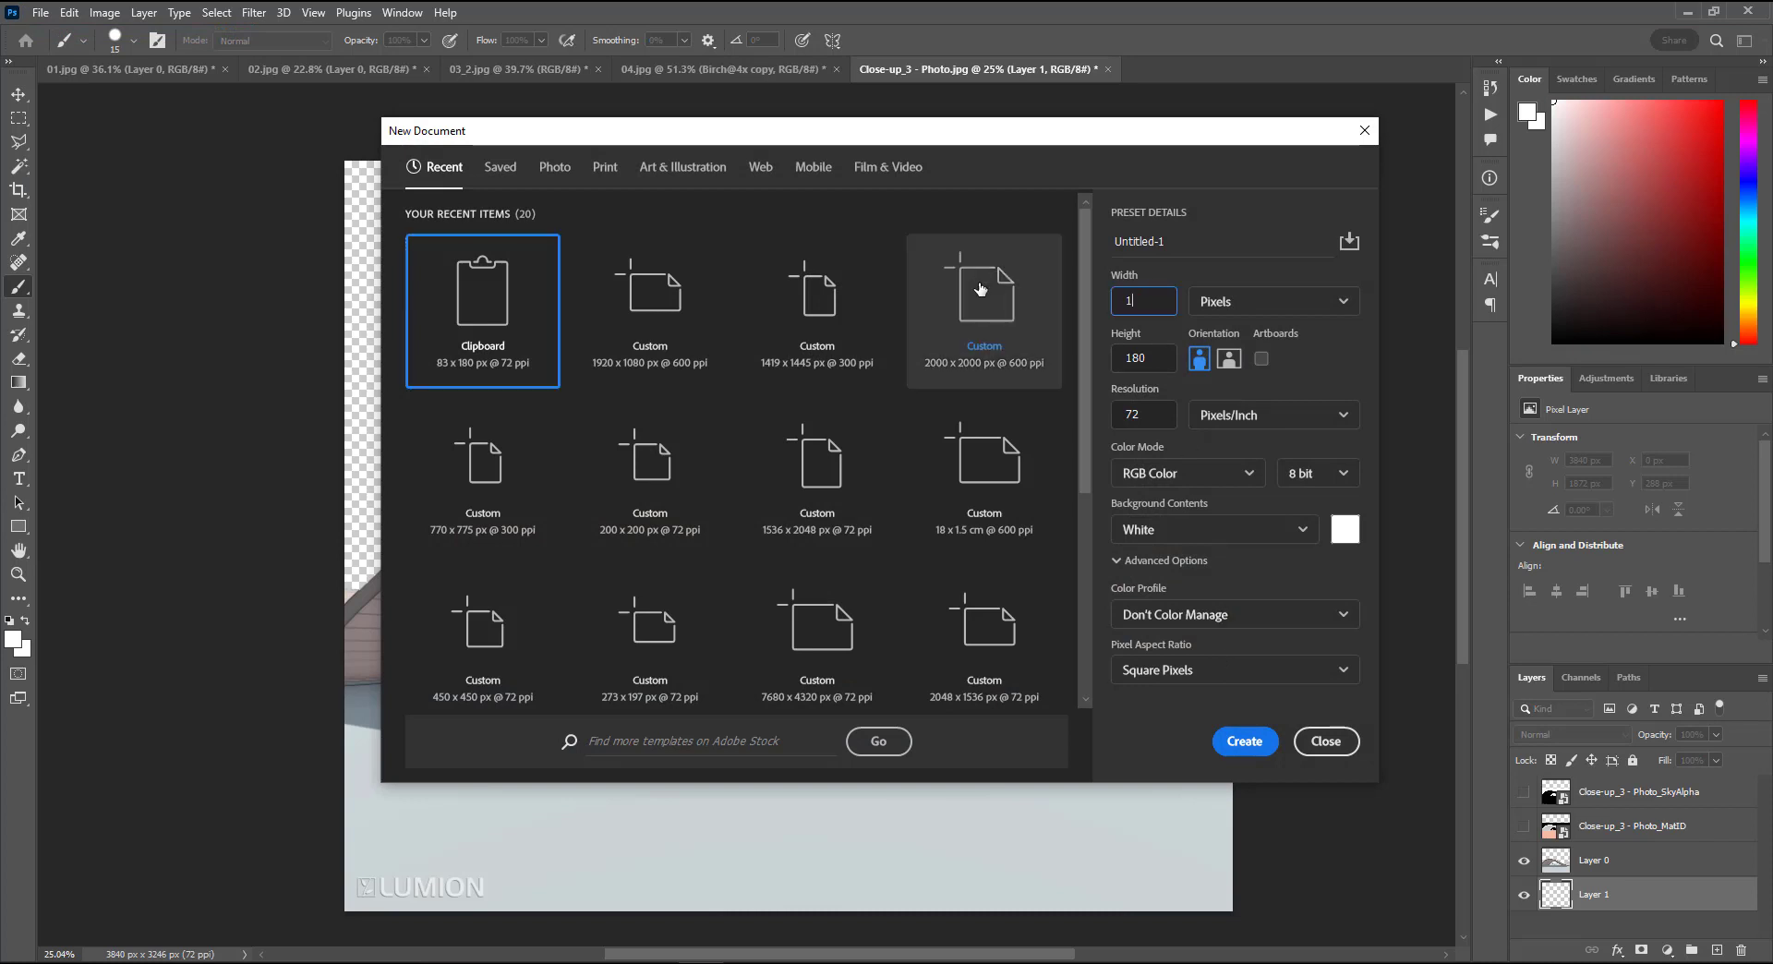
{"action": "type", "text": "000"}
{"action": "key", "text": "Tab"}
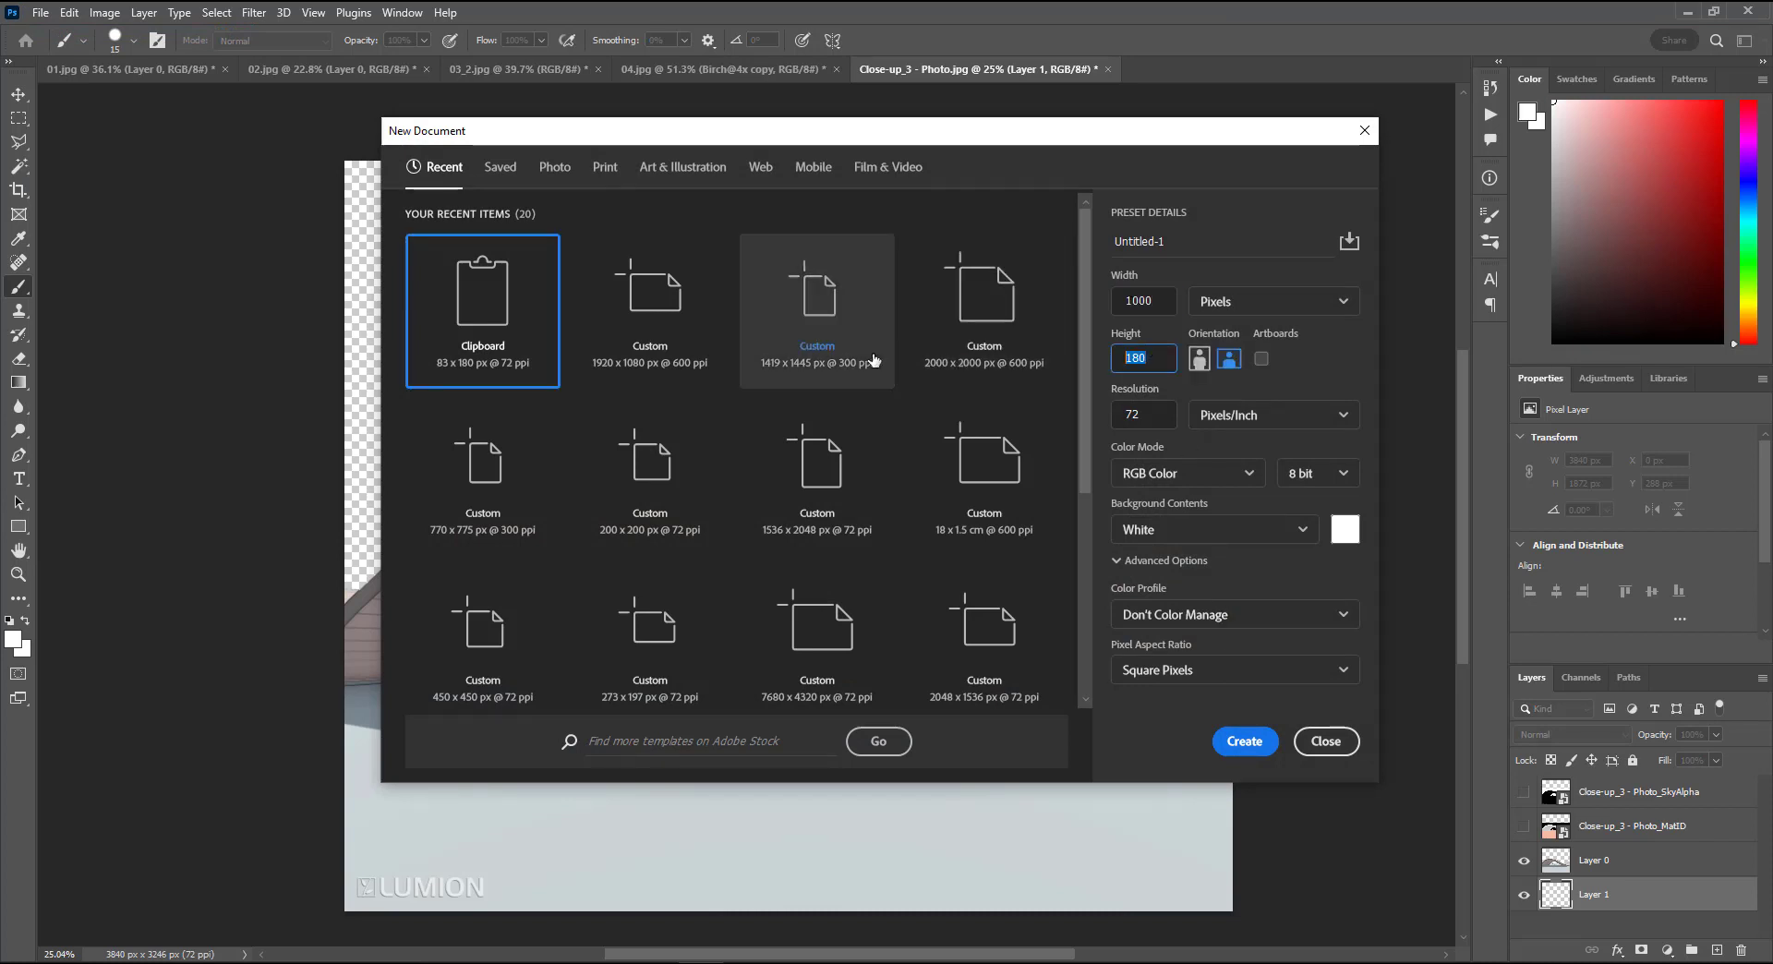
{"action": "type", "text": "1000"}
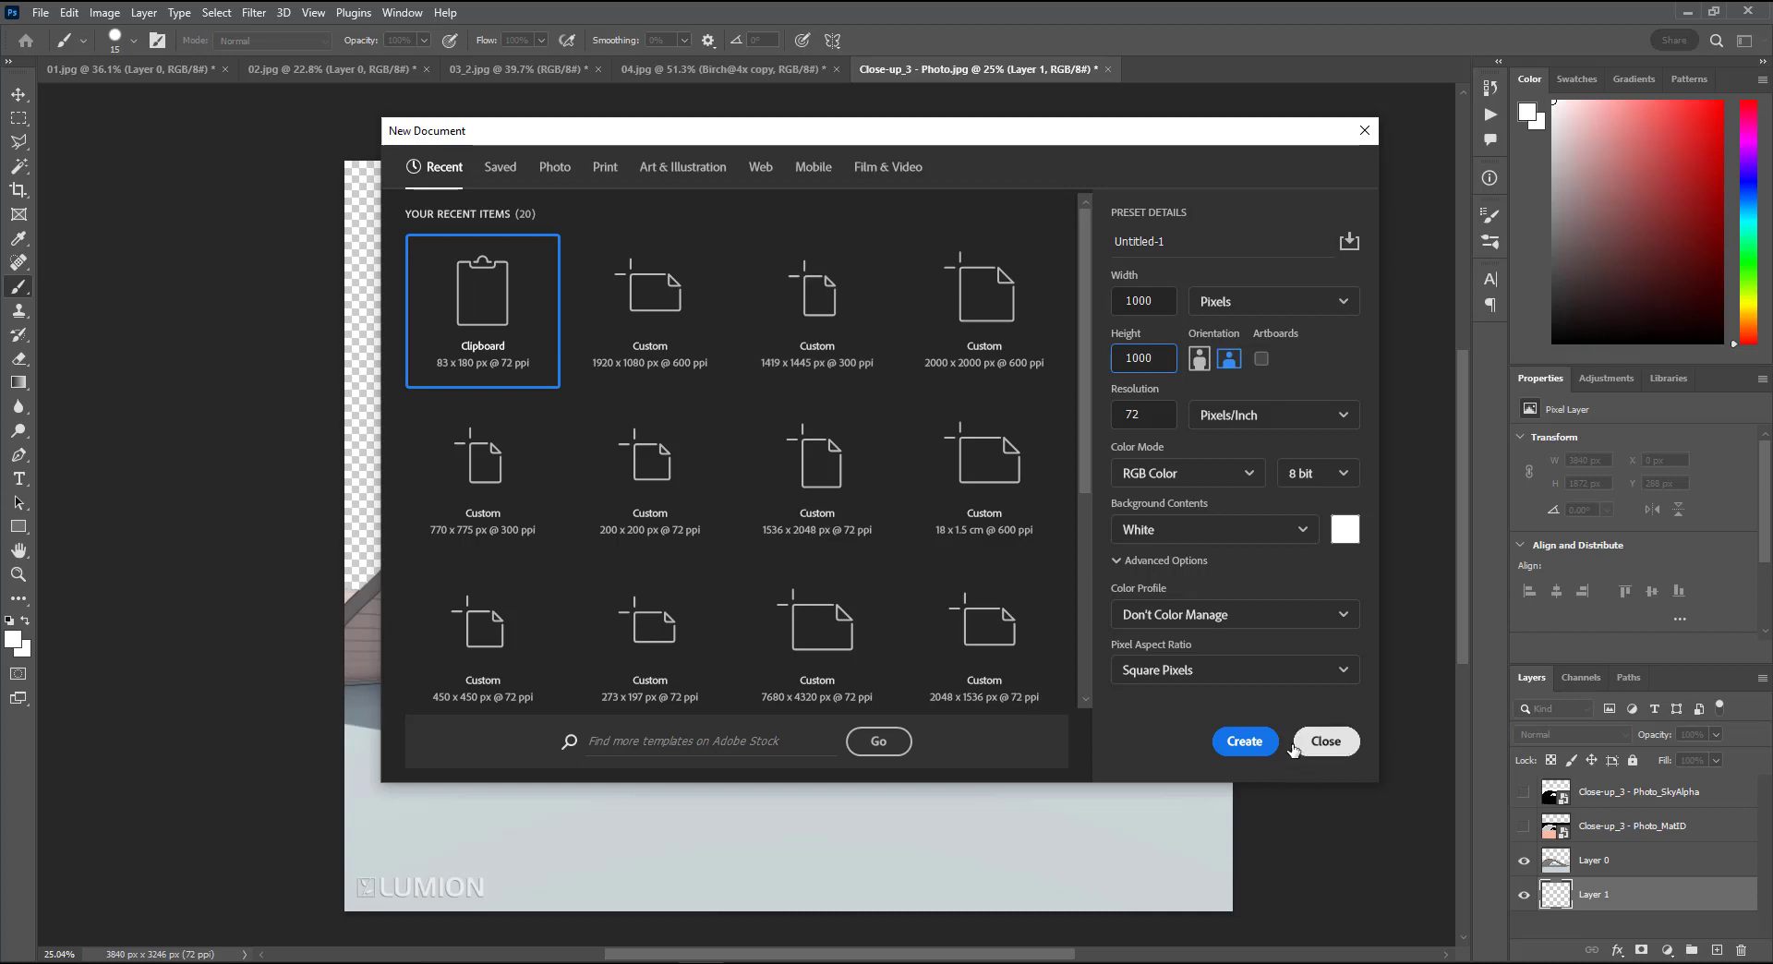
{"action": "left_click", "coordinate": [1249, 744]}
Step: Draw a thin black vertical line over the full height of the white canvas by filling a narrow marquee selection
{"action": "key", "text": "m"}
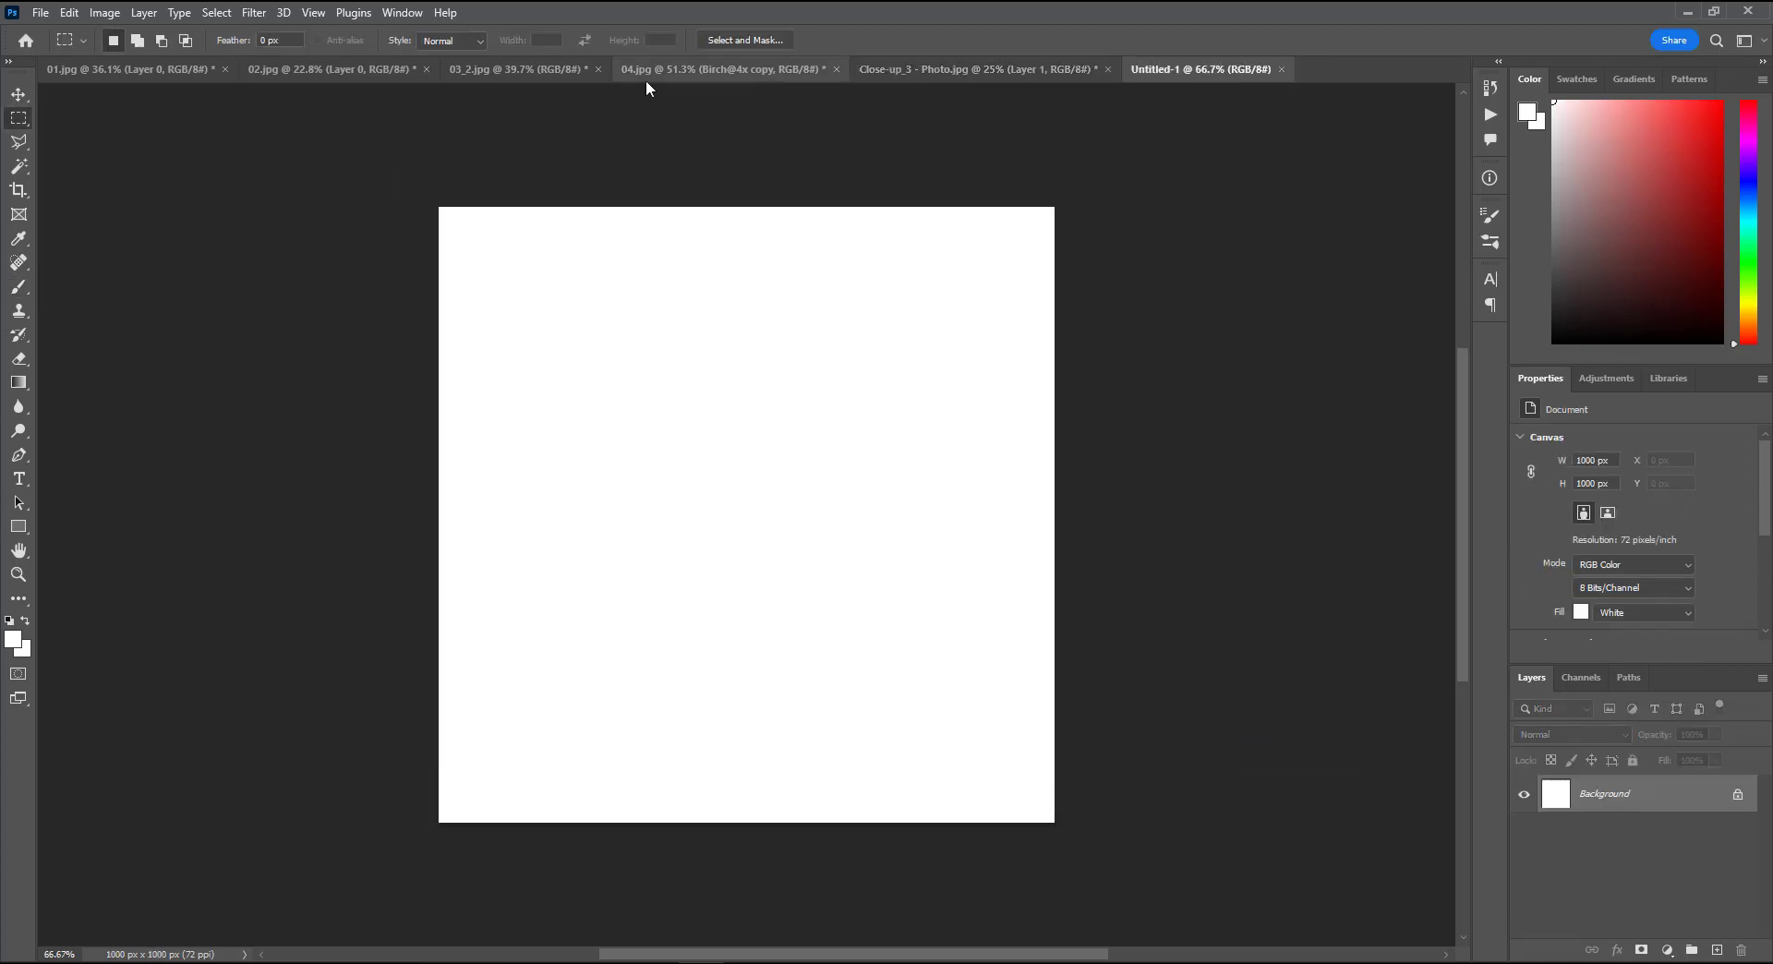
{"action": "mouse_move", "coordinate": [633, 184]}
{"action": "left_mouse_down"}
{"action": "mouse_move", "coordinate": [585, 776]}
{"action": "mouse_move", "coordinate": [607, 916]}
{"action": "mouse_move", "coordinate": [630, 924]}
{"action": "left_mouse_up"}
{"action": "key", "text": "d"}
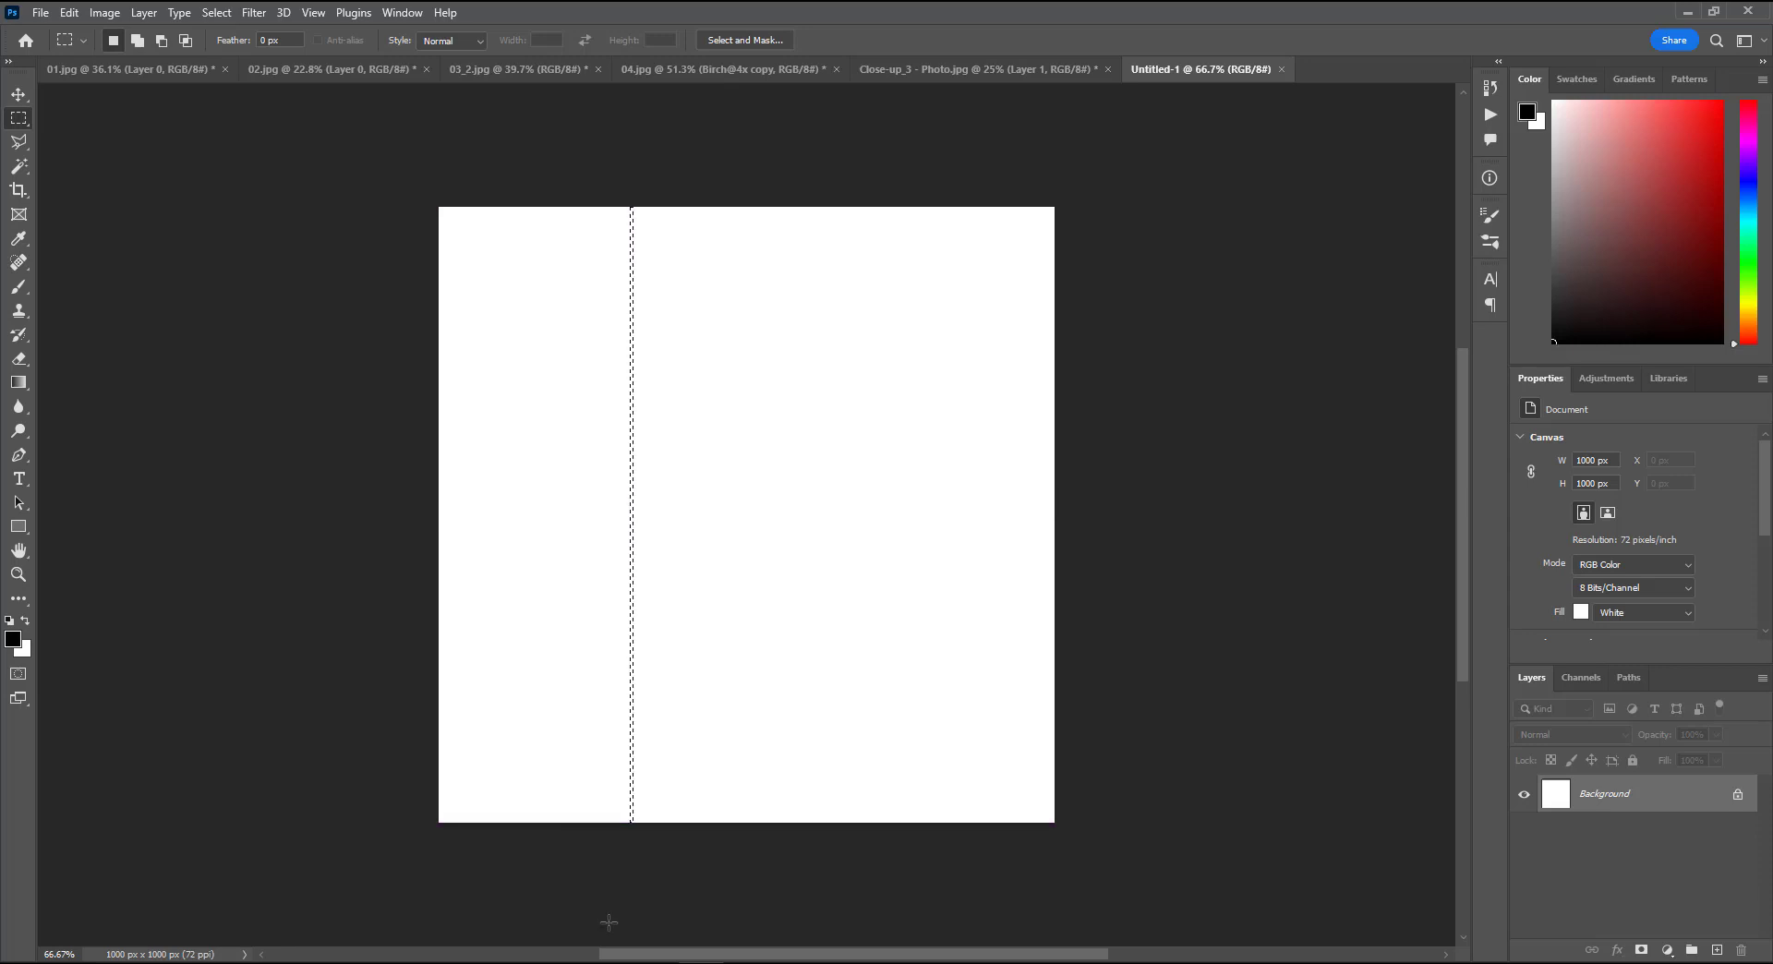
{"action": "key", "text": "alt+BackSpace"}
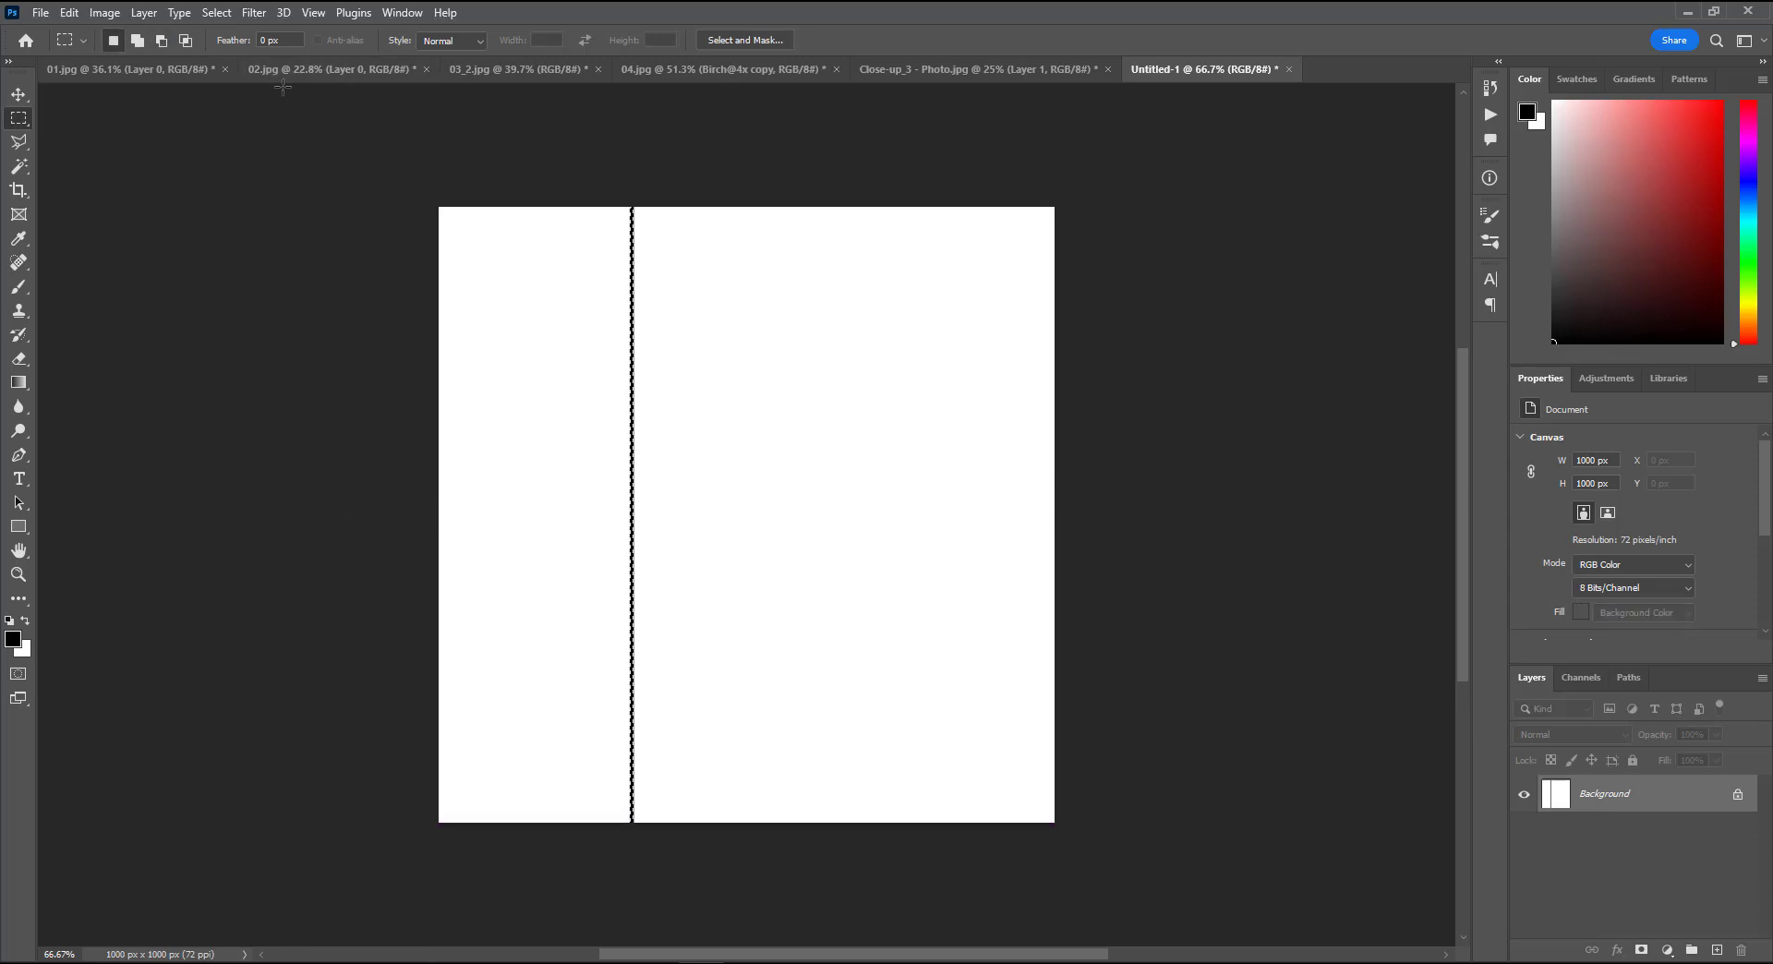
{"action": "key", "text": "ctrl+z"}
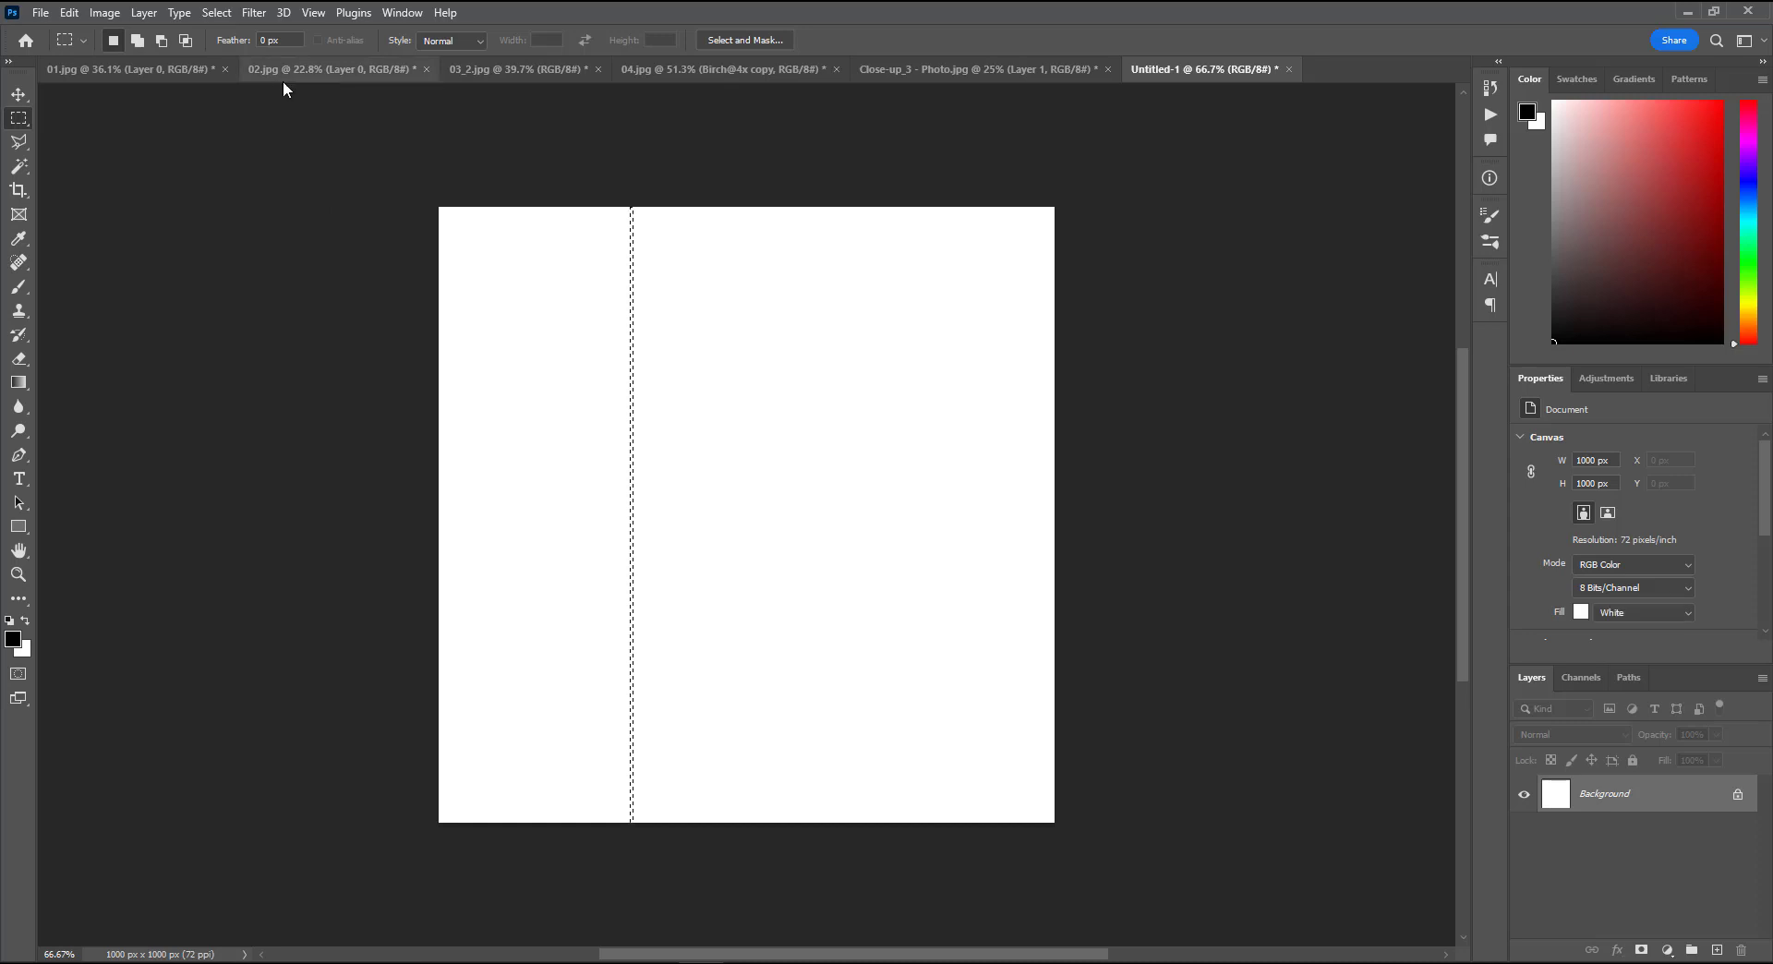
{"action": "key", "text": "ctrl+d"}
{"action": "left_click_drag", "start_coordinate": [655, 173], "coordinate": [655, 926]}
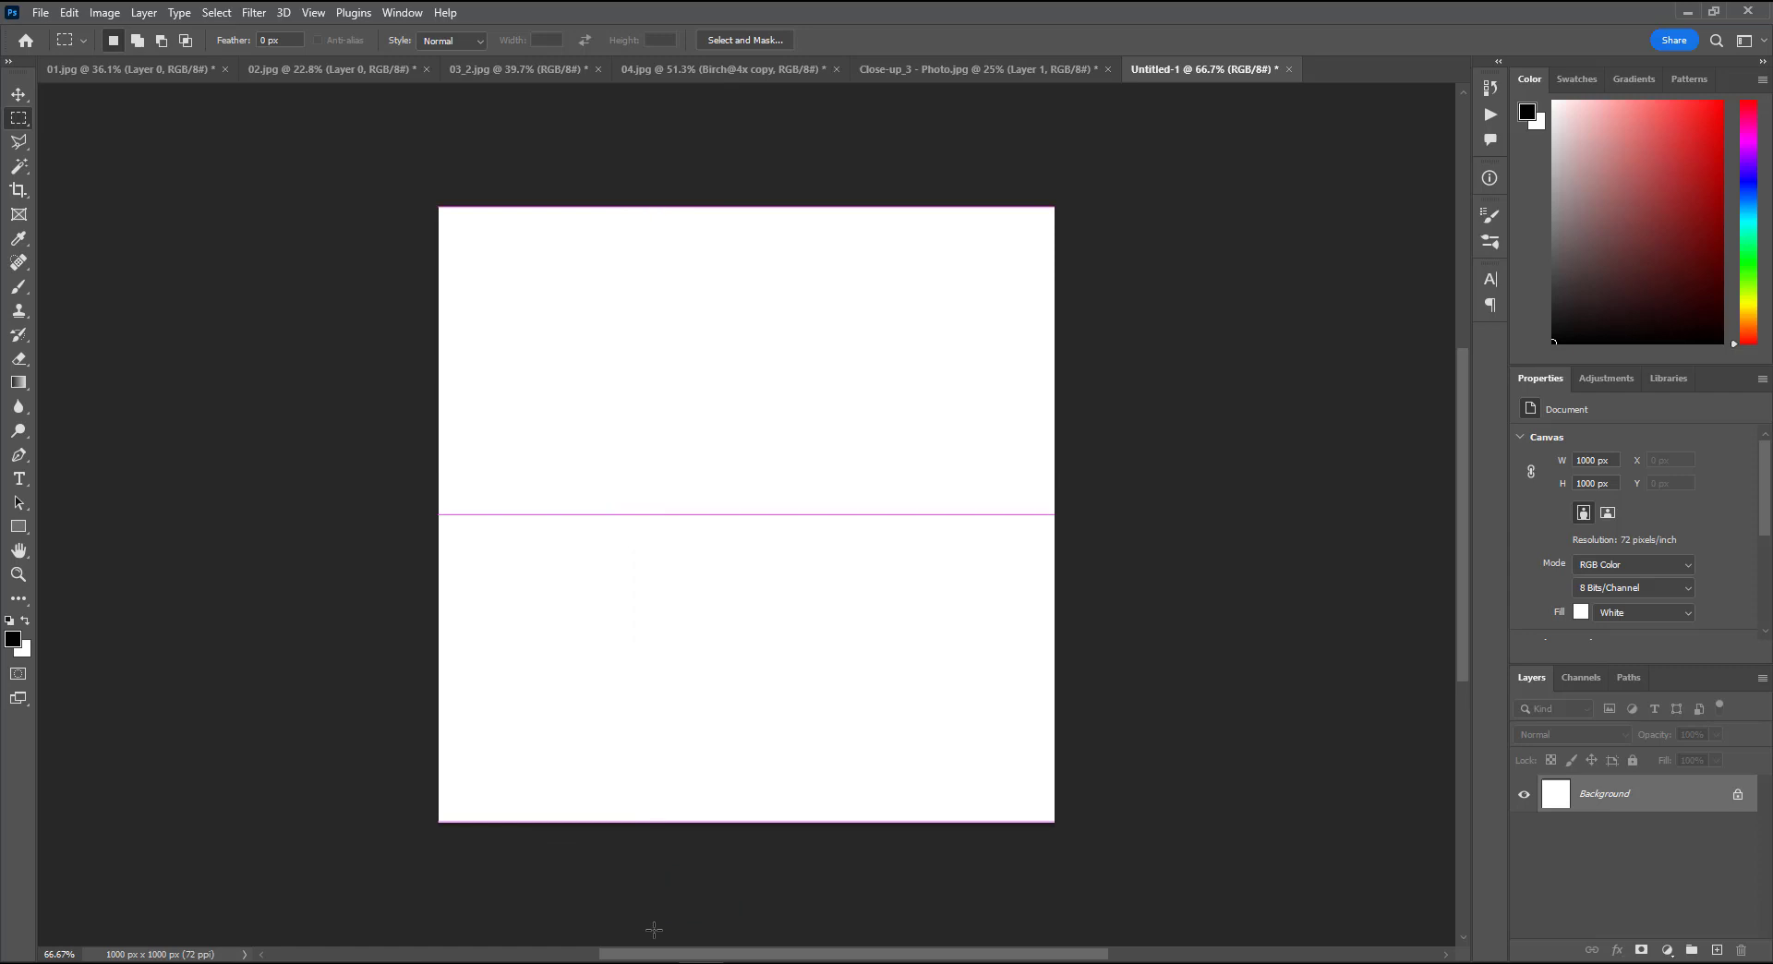
{"action": "key", "text": "ctrl+semicolon"}
{"action": "key", "text": "alt+BackSpace"}
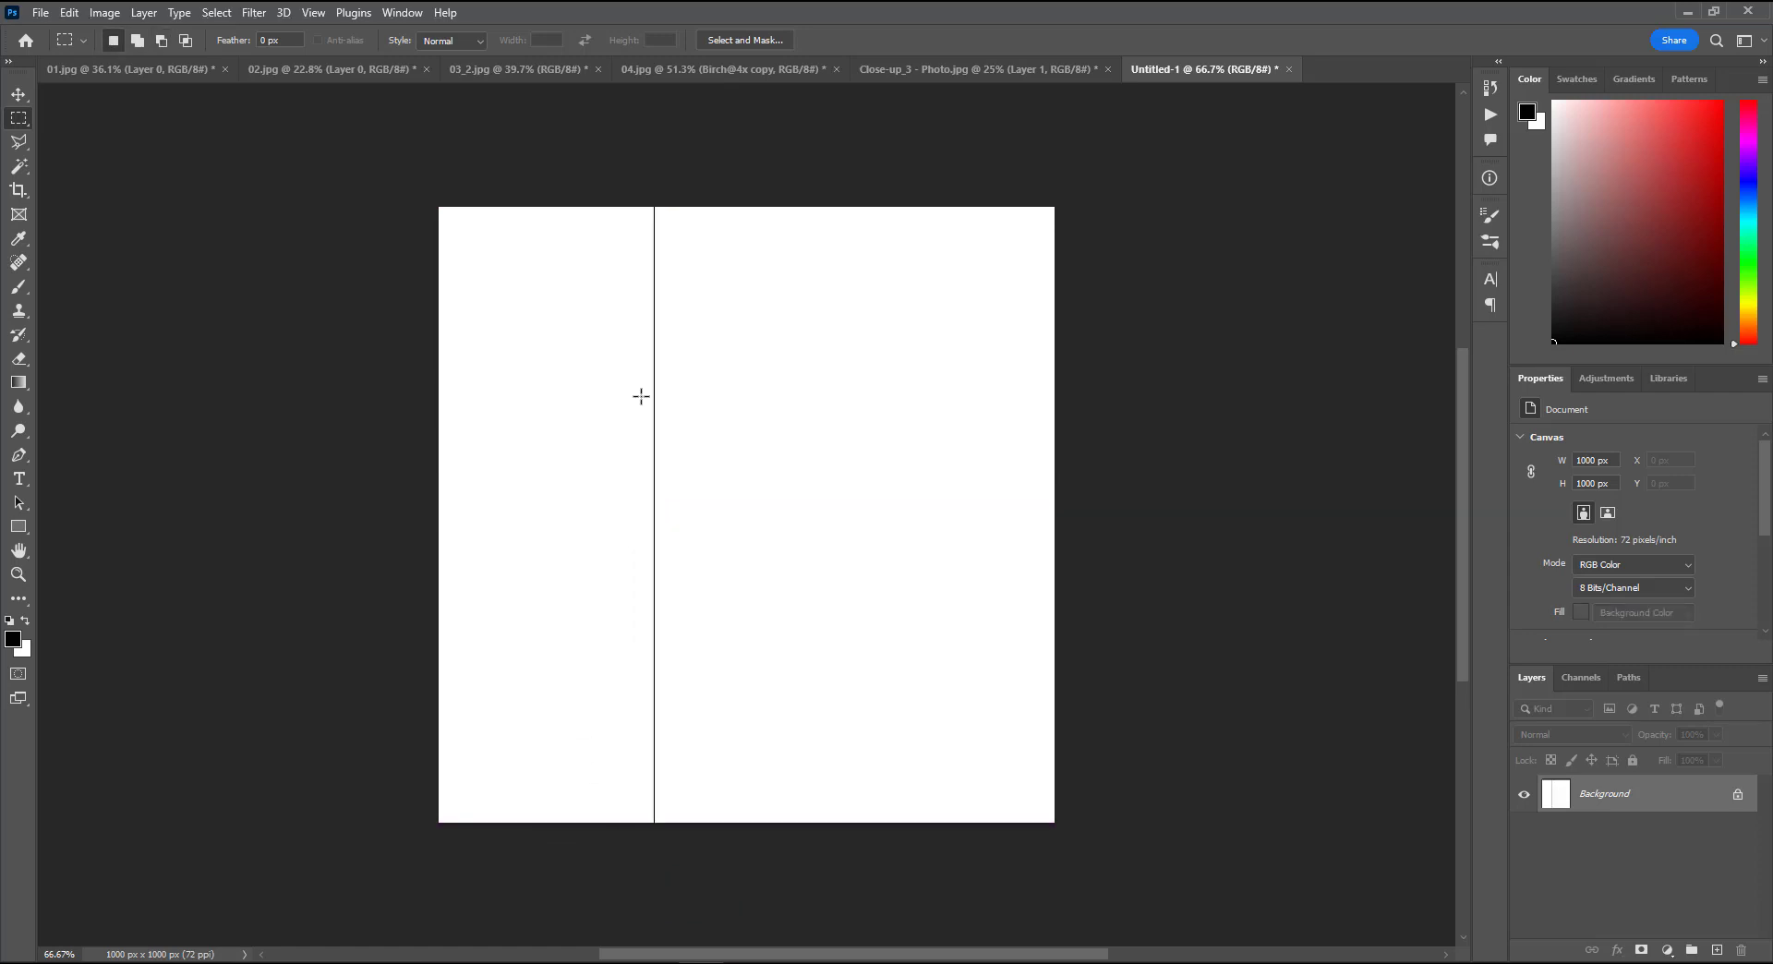
Step: Define the vertical line as a brush preset named "vertical brush"
{"action": "left_click", "coordinate": [61, 16]}
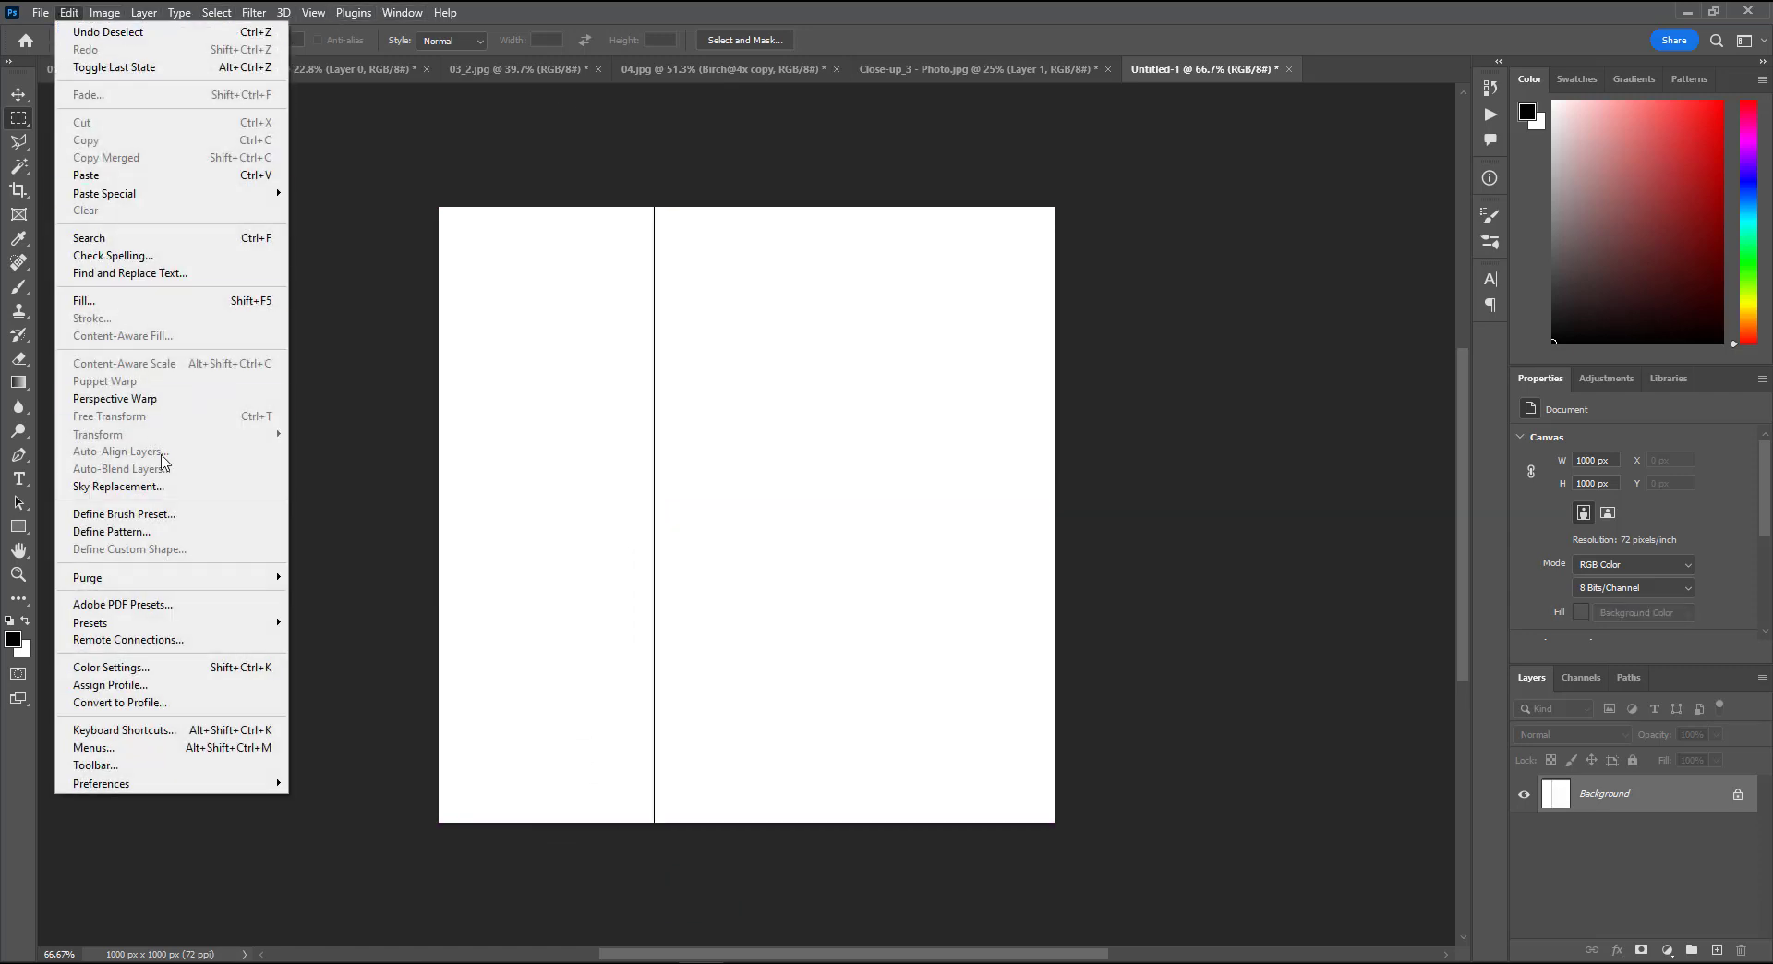
{"action": "left_click", "coordinate": [152, 532]}
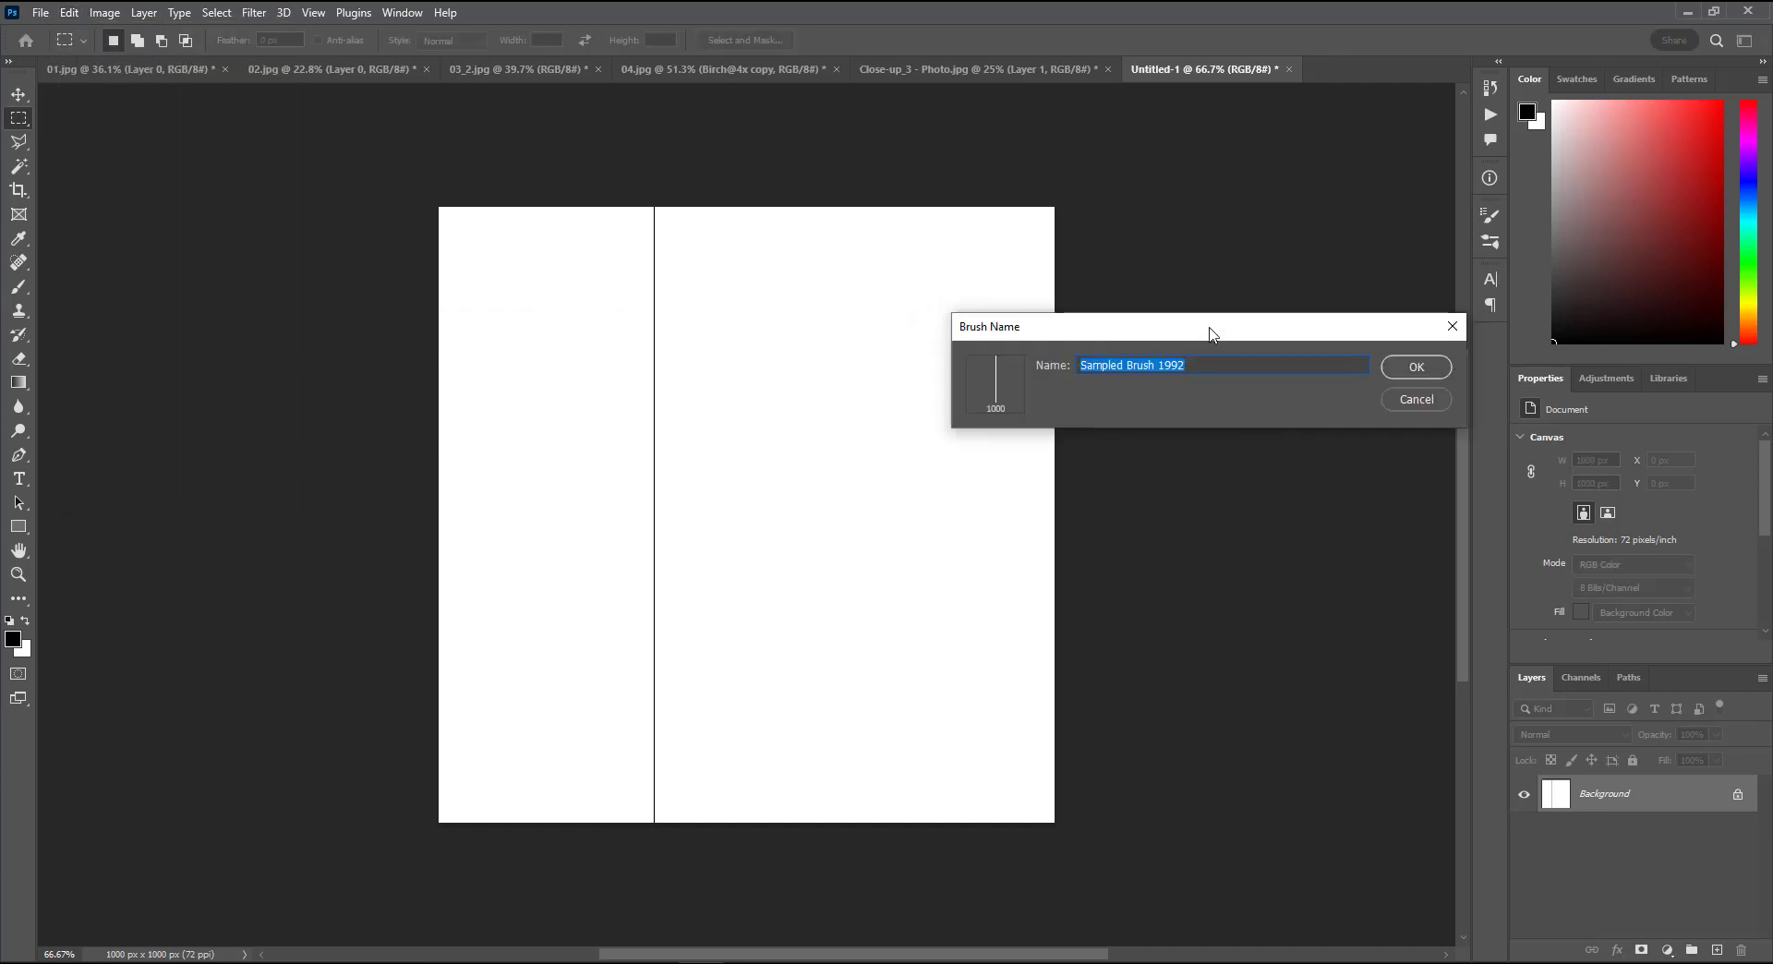
{"action": "left_click_drag", "start_coordinate": [1205, 325], "coordinate": [1166, 342]}
{"action": "type", "text": "vertica"}
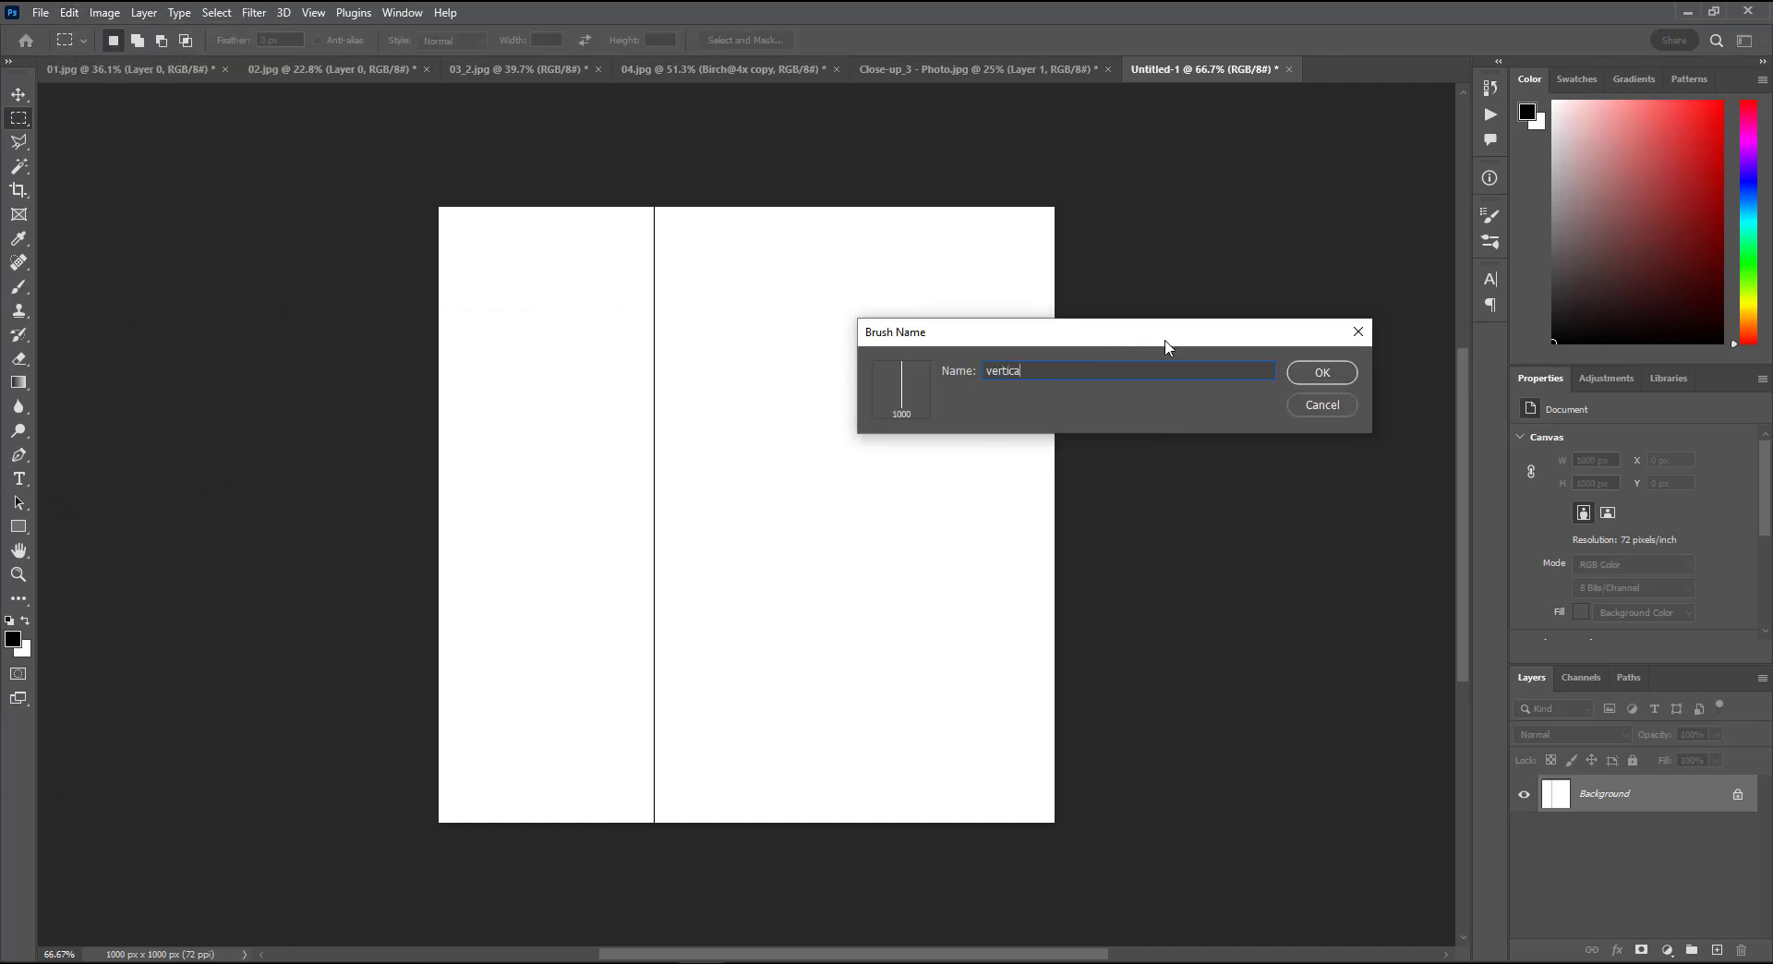
{"action": "type", "text": "l brush"}
{"action": "key", "text": "Return"}
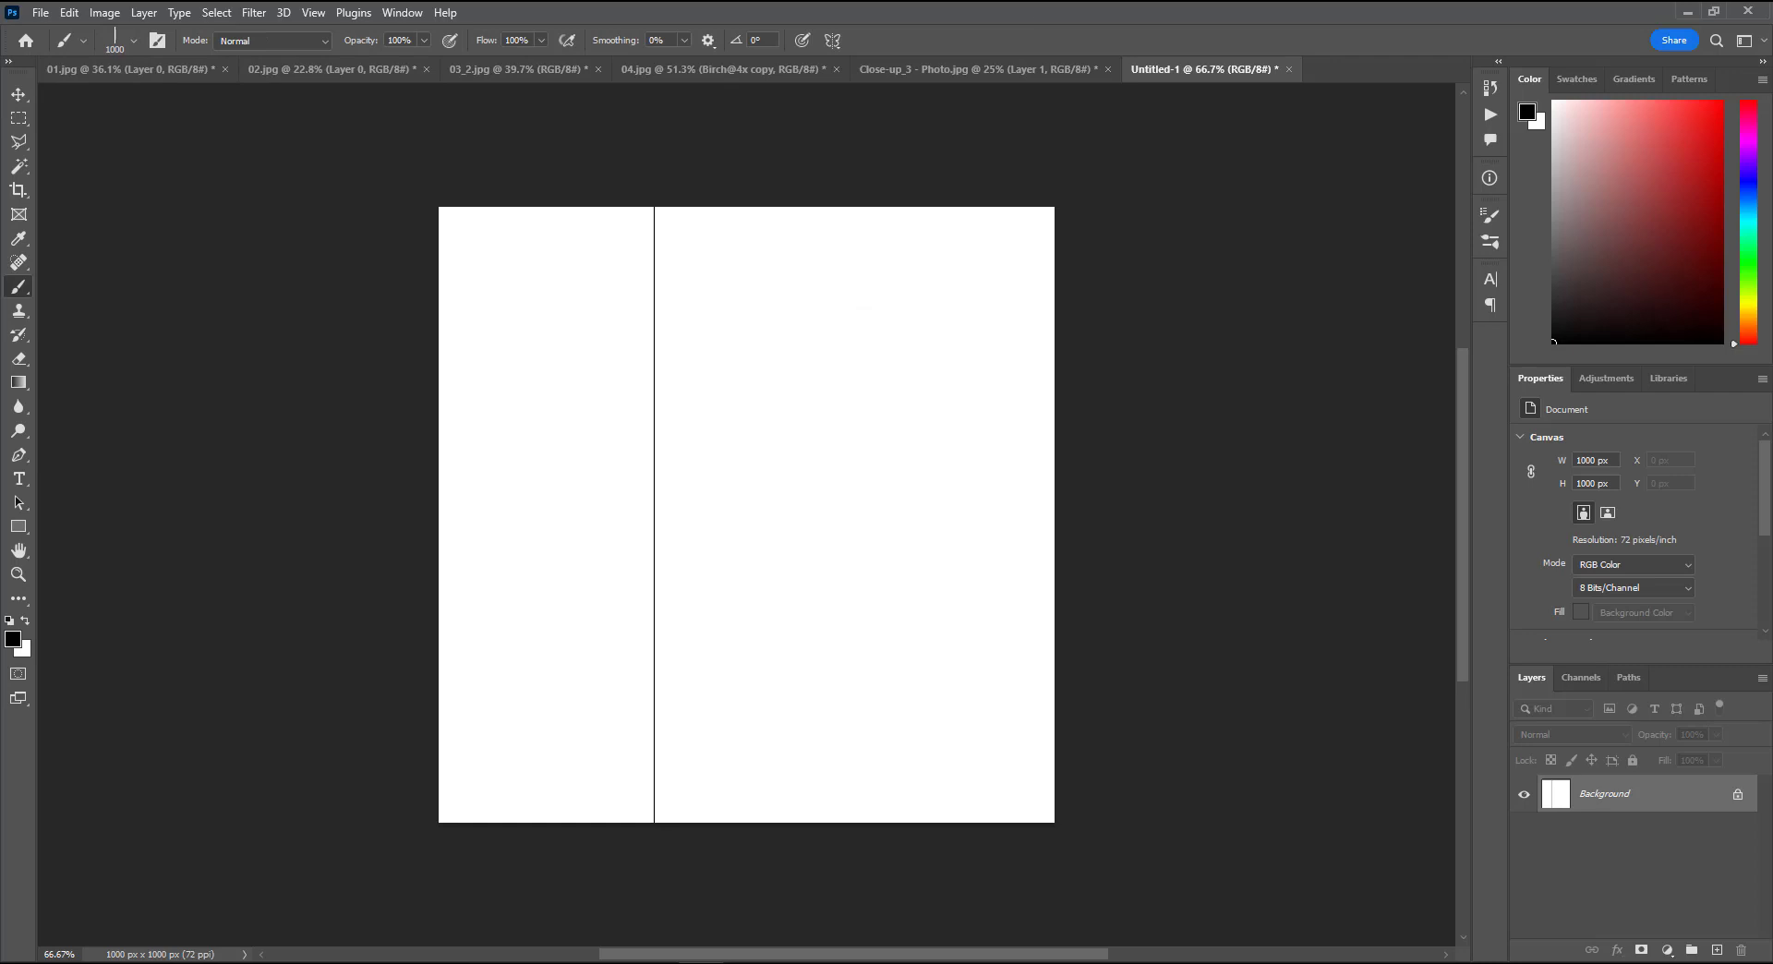
Step: Set the line brush's spacing to 347%, trying it with horizontal strokes on the blank document and undoing them
{"action": "key", "text": "F5"}
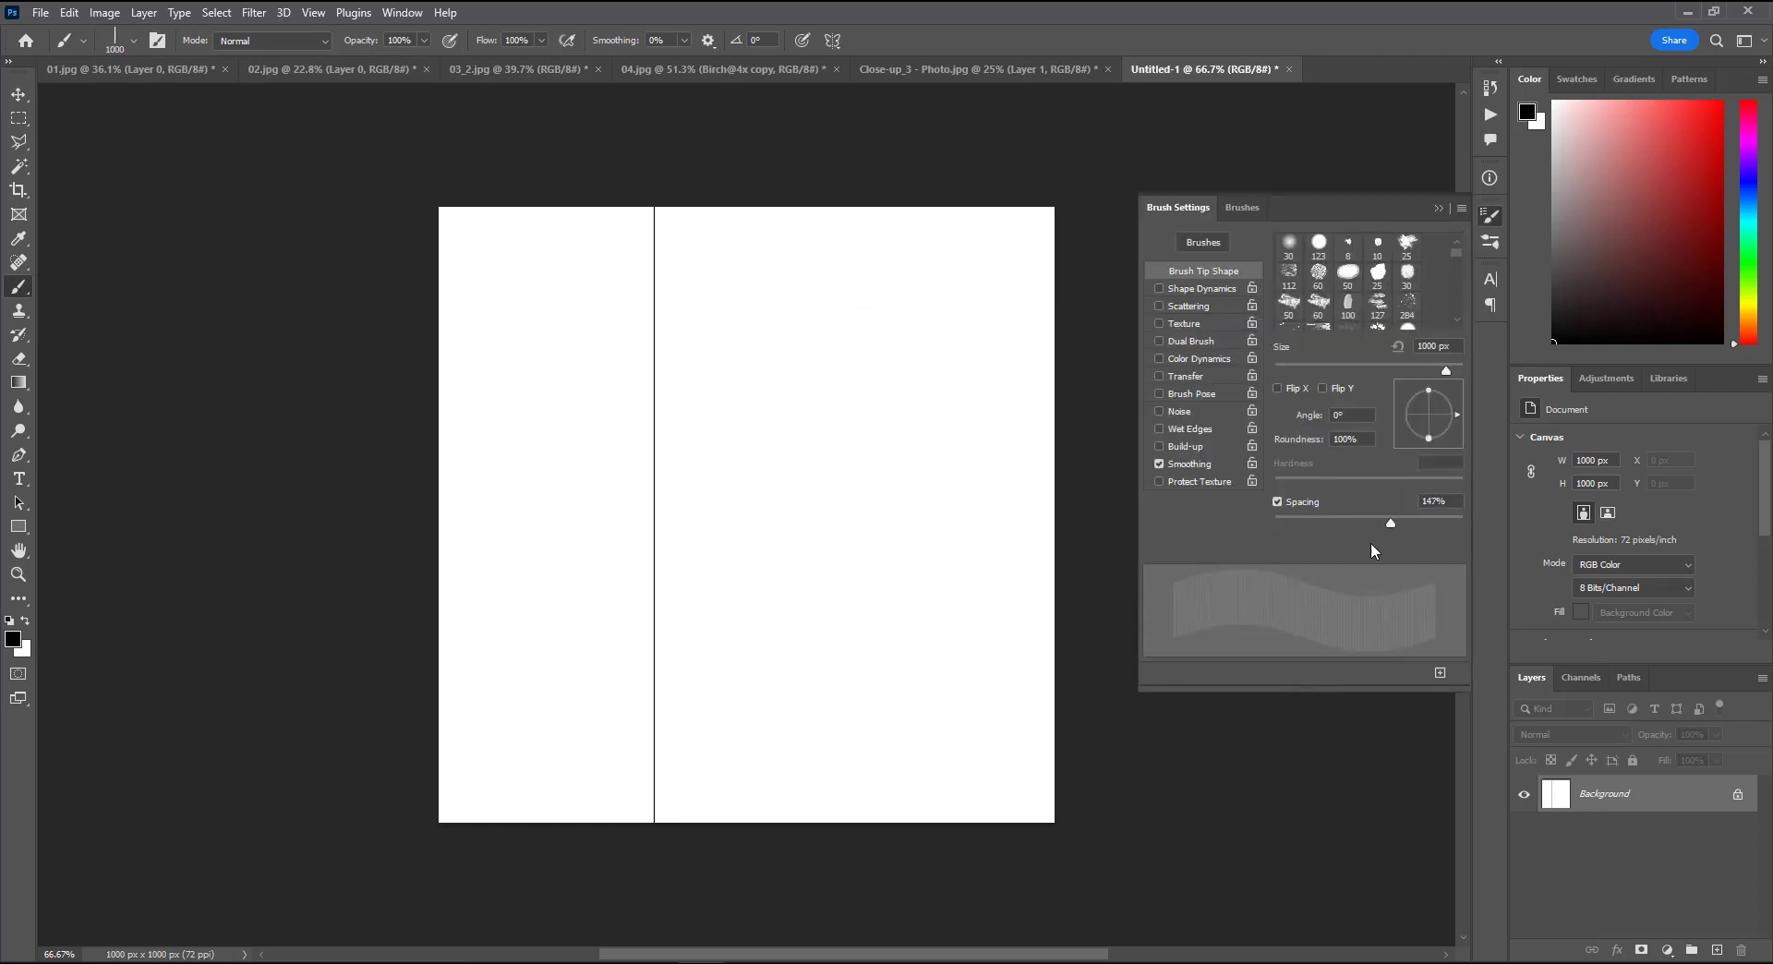
{"action": "left_click_drag", "start_coordinate": [545, 515], "coordinate": [919, 540]}
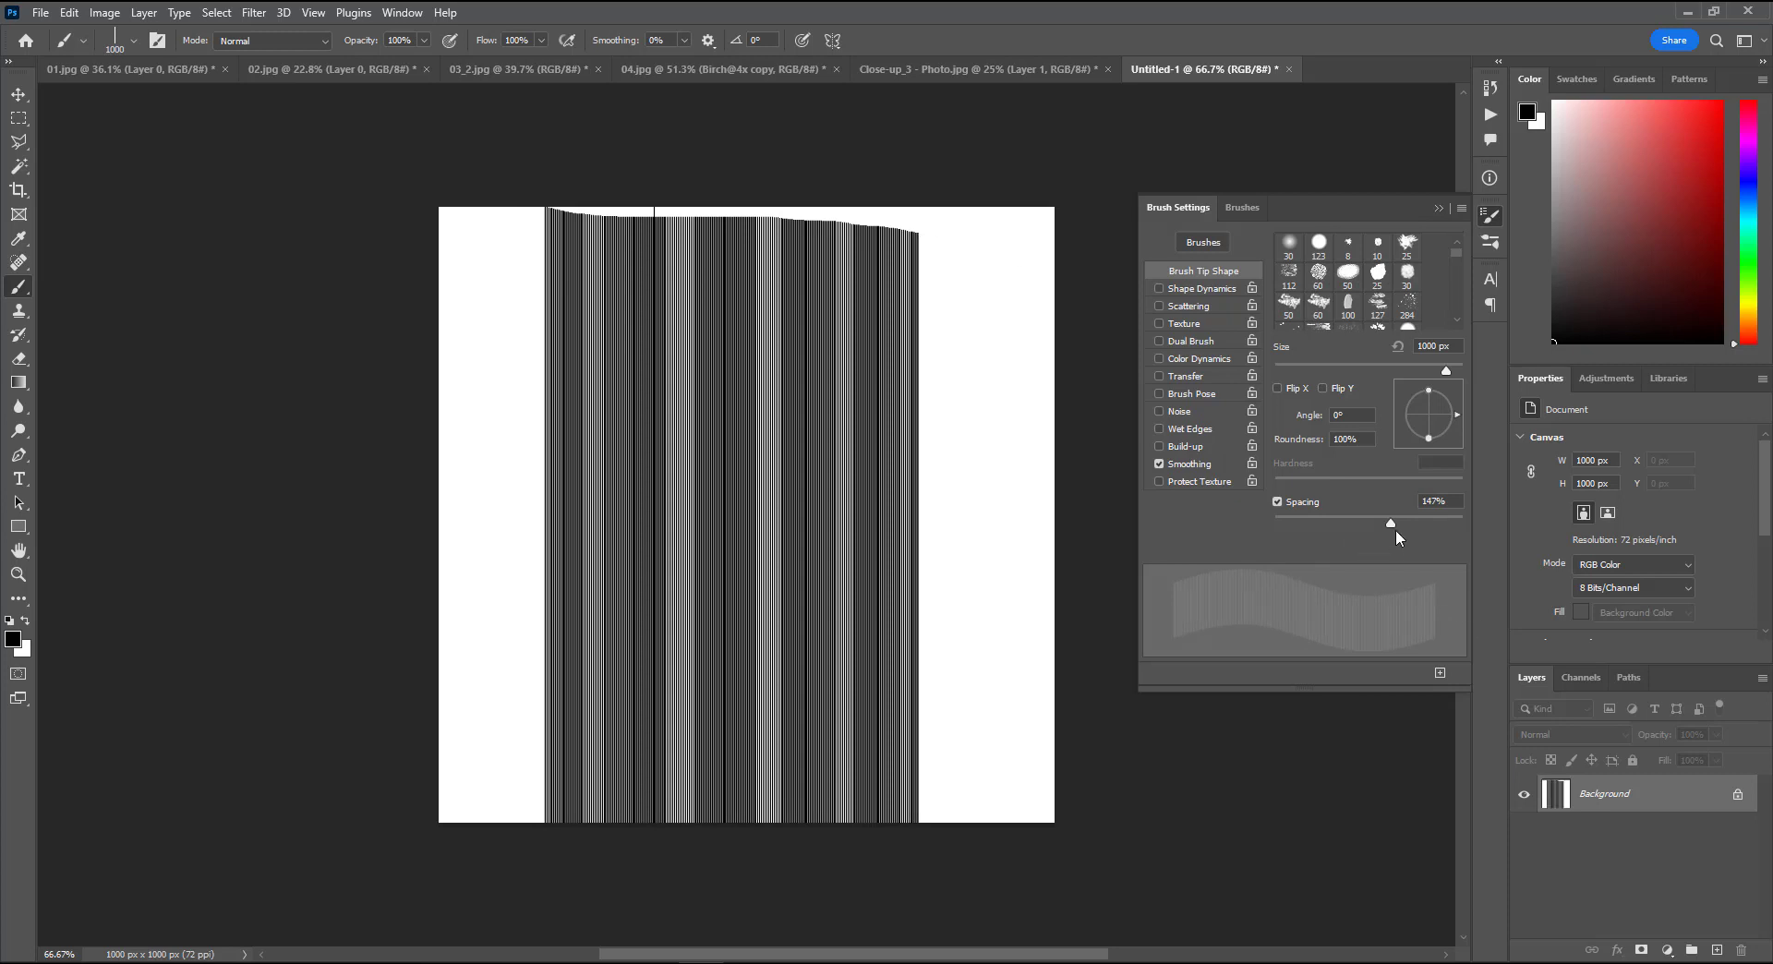
{"action": "key", "text": "ctrl+z"}
{"action": "left_click_drag", "start_coordinate": [444, 518], "coordinate": [932, 531]}
{"action": "key", "text": "ctrl+z"}
Step: In the Close-up_3 document, paint a curved band of white vertical lines across the sky on Layer 1 with the brush at 1700 px
{"action": "left_click", "coordinate": [140, 71]}
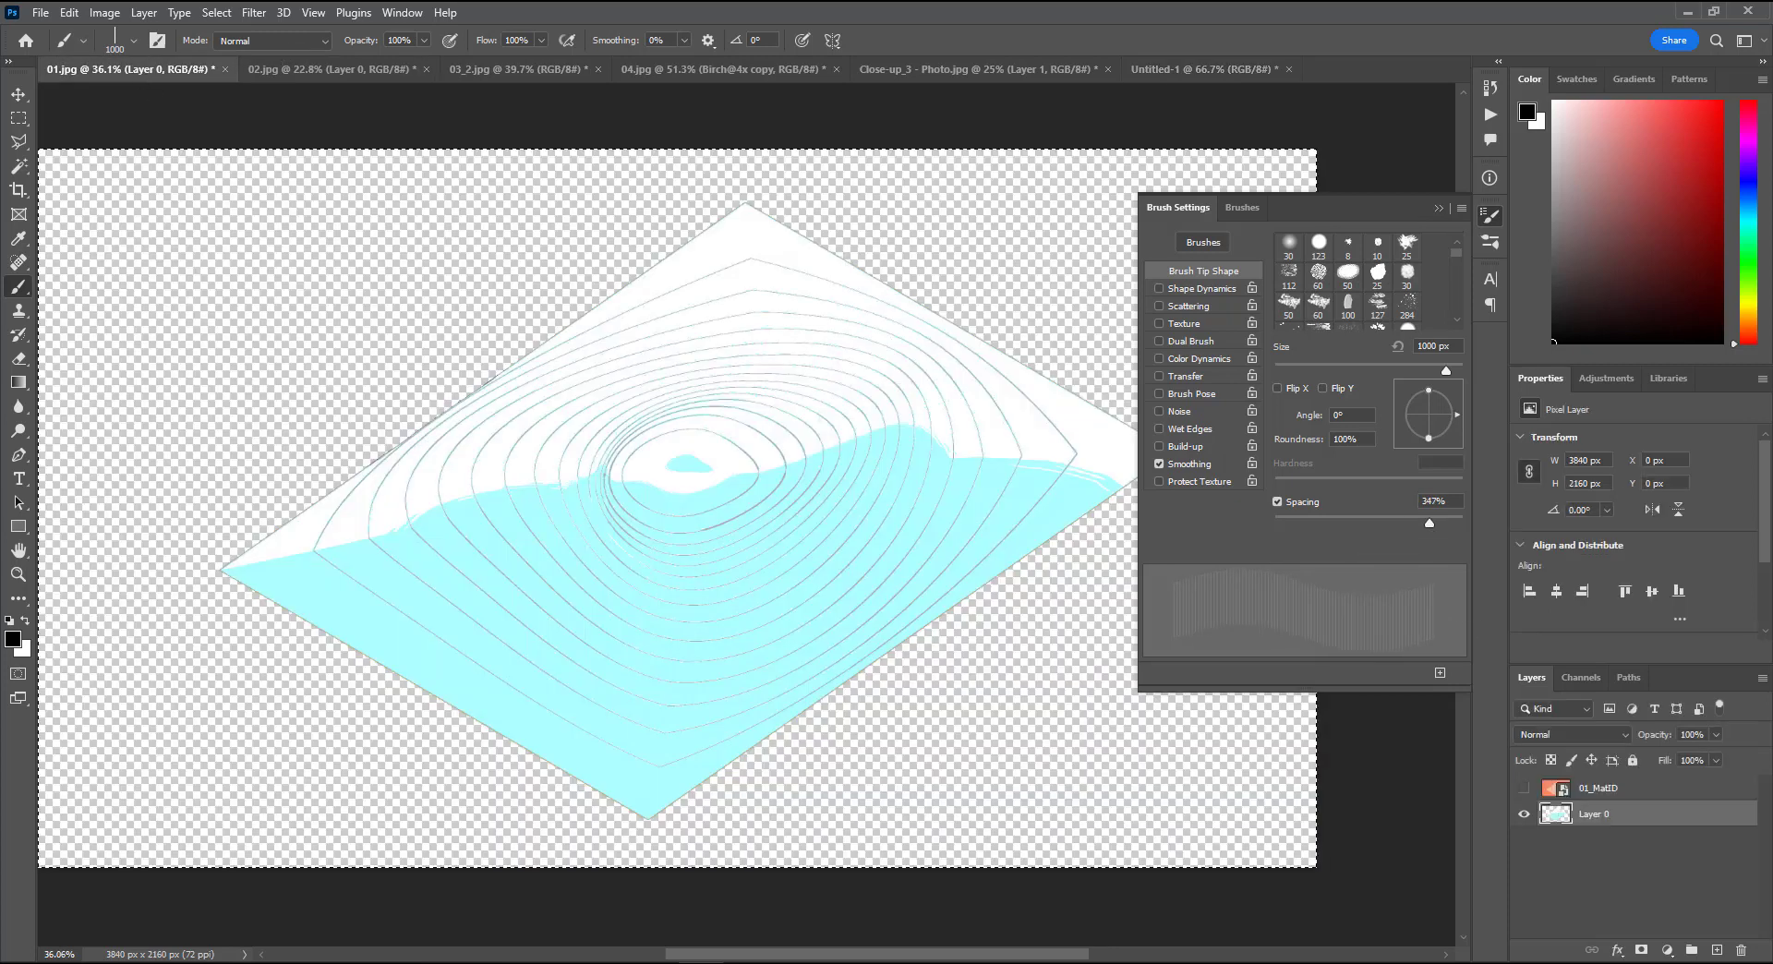
{"action": "left_click", "coordinate": [1046, 72]}
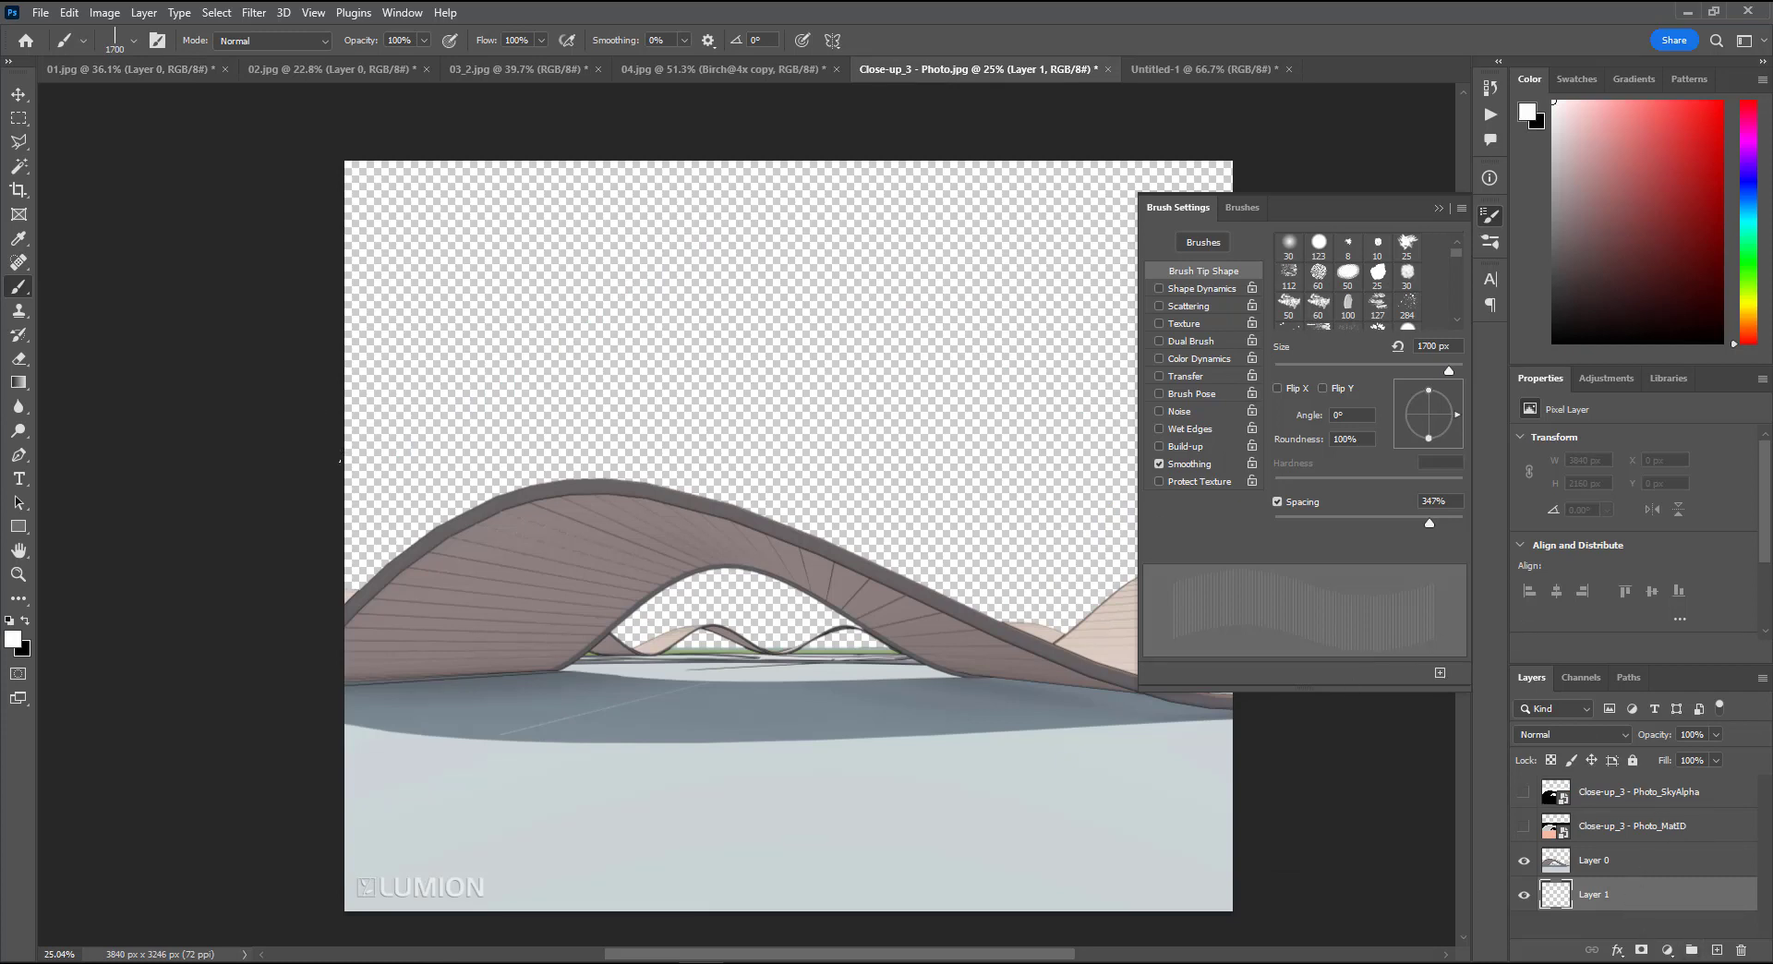
{"action": "mouse_move", "coordinate": [349, 443]}
{"action": "left_mouse_down"}
{"action": "mouse_move", "coordinate": [521, 430]}
{"action": "mouse_move", "coordinate": [1158, 538]}
{"action": "left_mouse_up"}
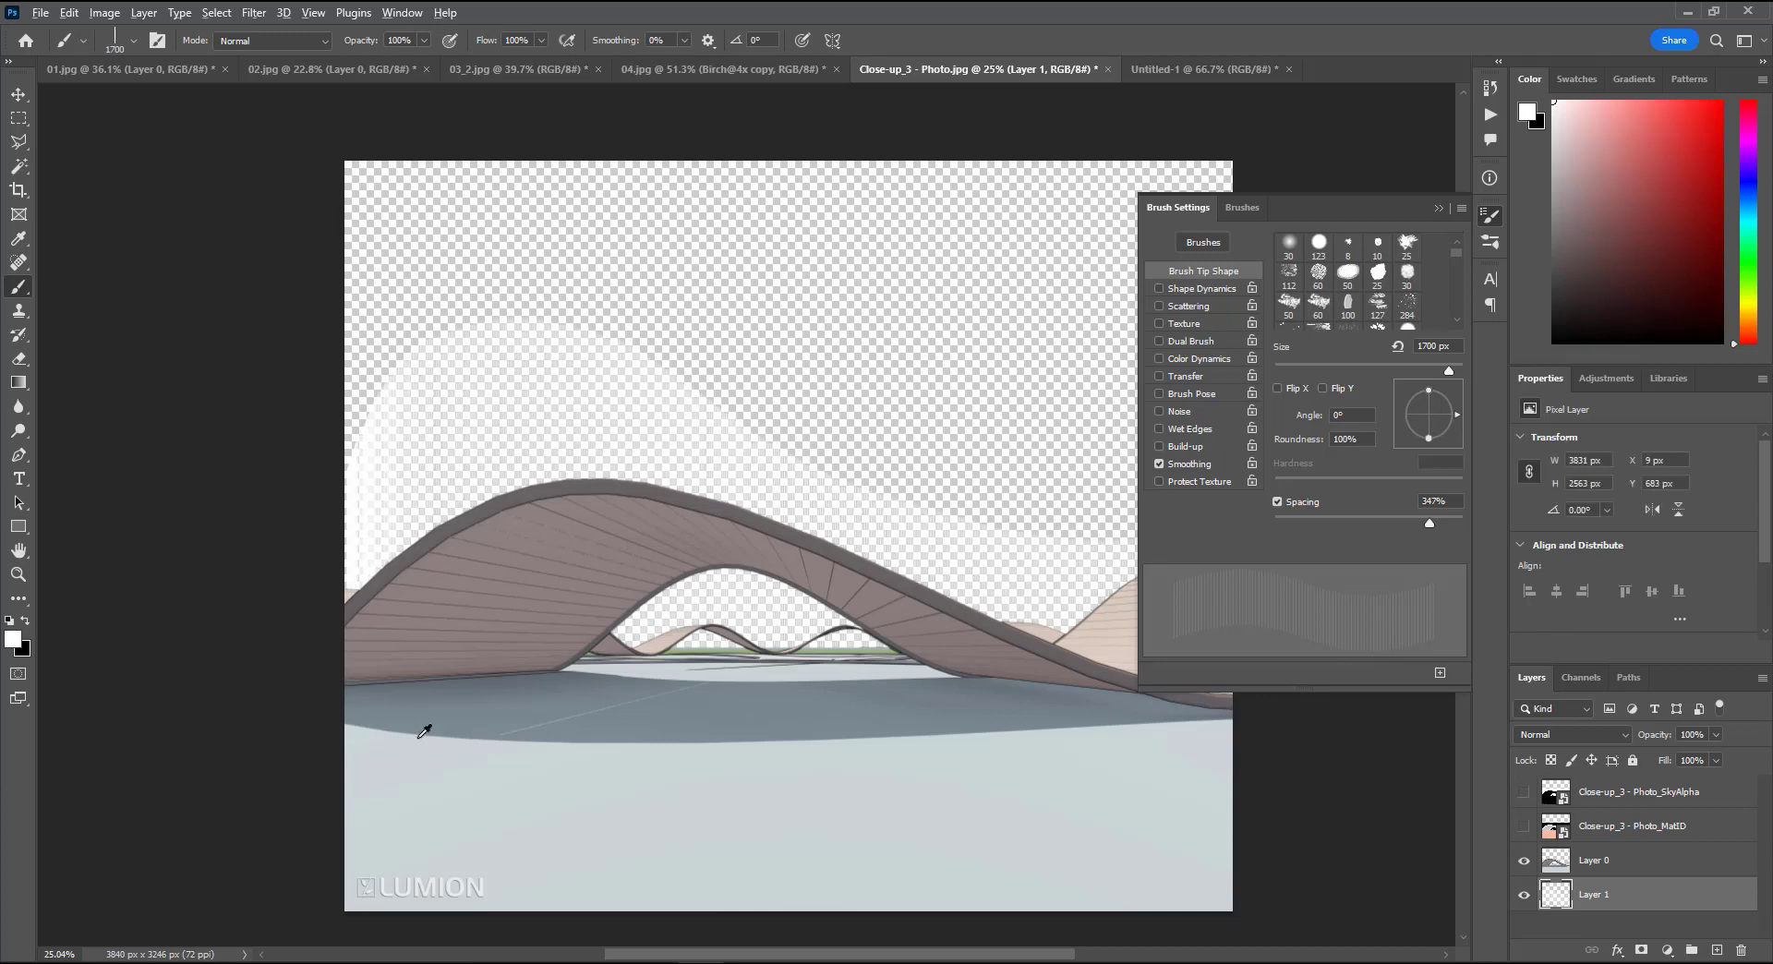
{"action": "scroll", "coordinate": [425, 731], "scroll_direction": "down", "scroll_amount": 2, "text": "alt"}
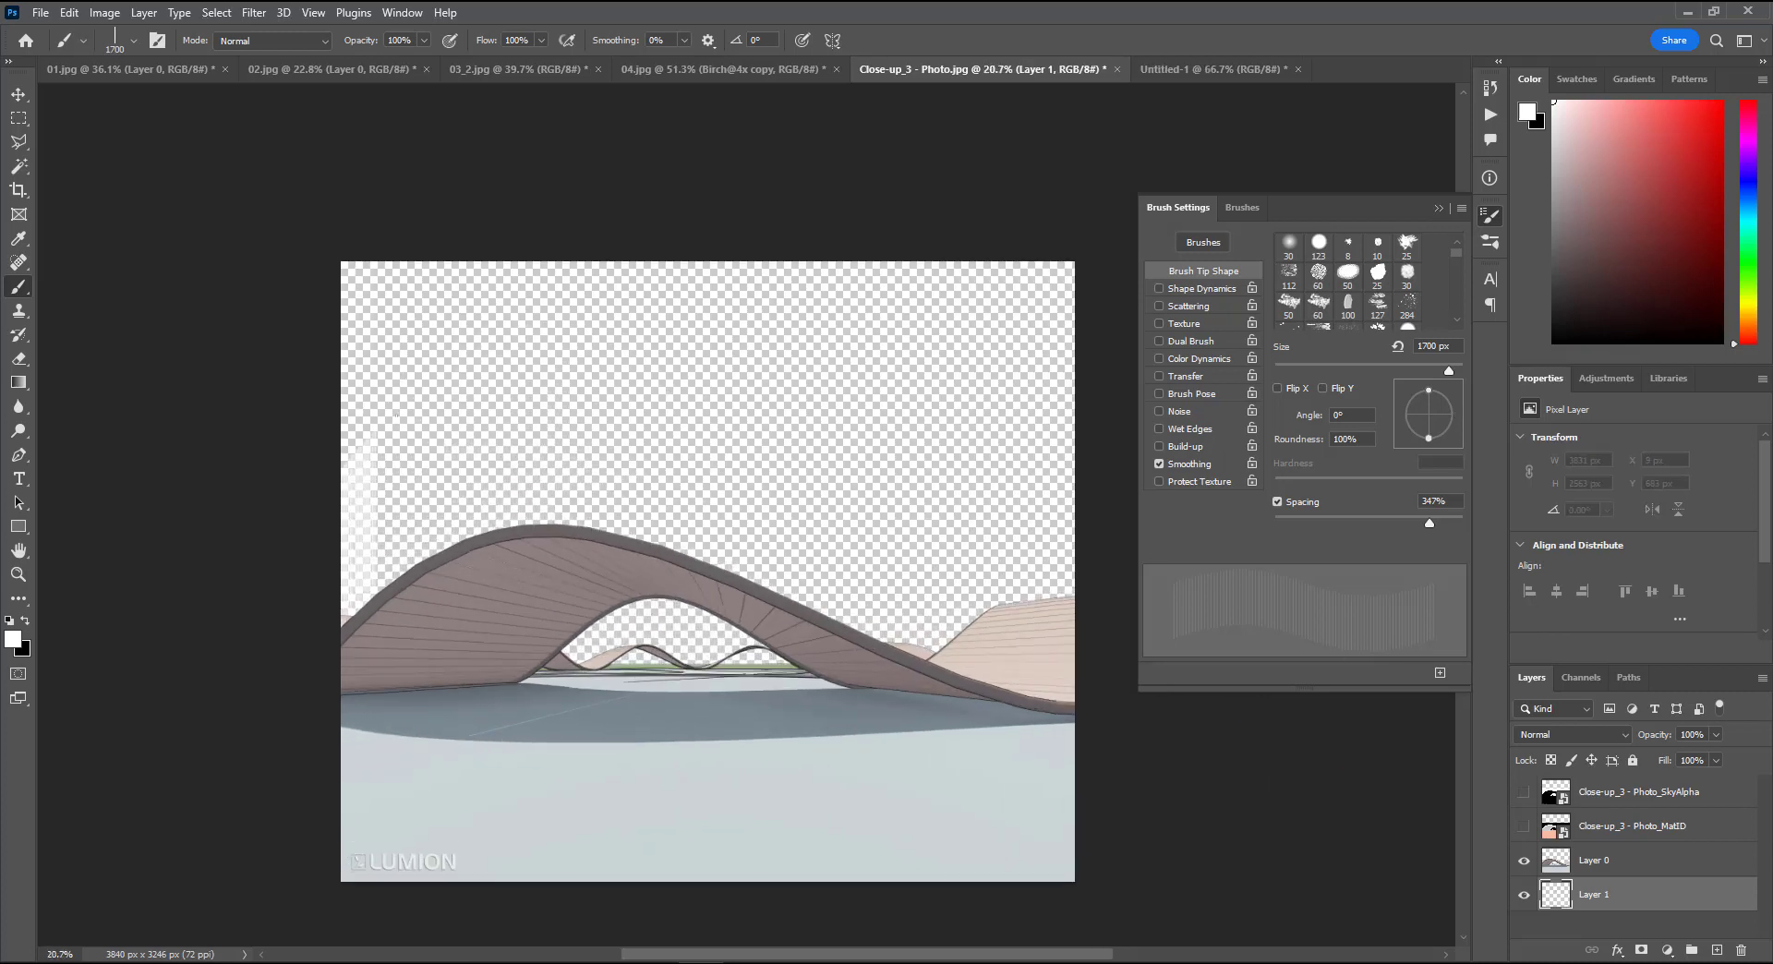
{"action": "mouse_move", "coordinate": [365, 434]}
{"action": "left_mouse_down"}
{"action": "mouse_move", "coordinate": [841, 453]}
{"action": "mouse_move", "coordinate": [1108, 489]}
{"action": "left_mouse_up"}
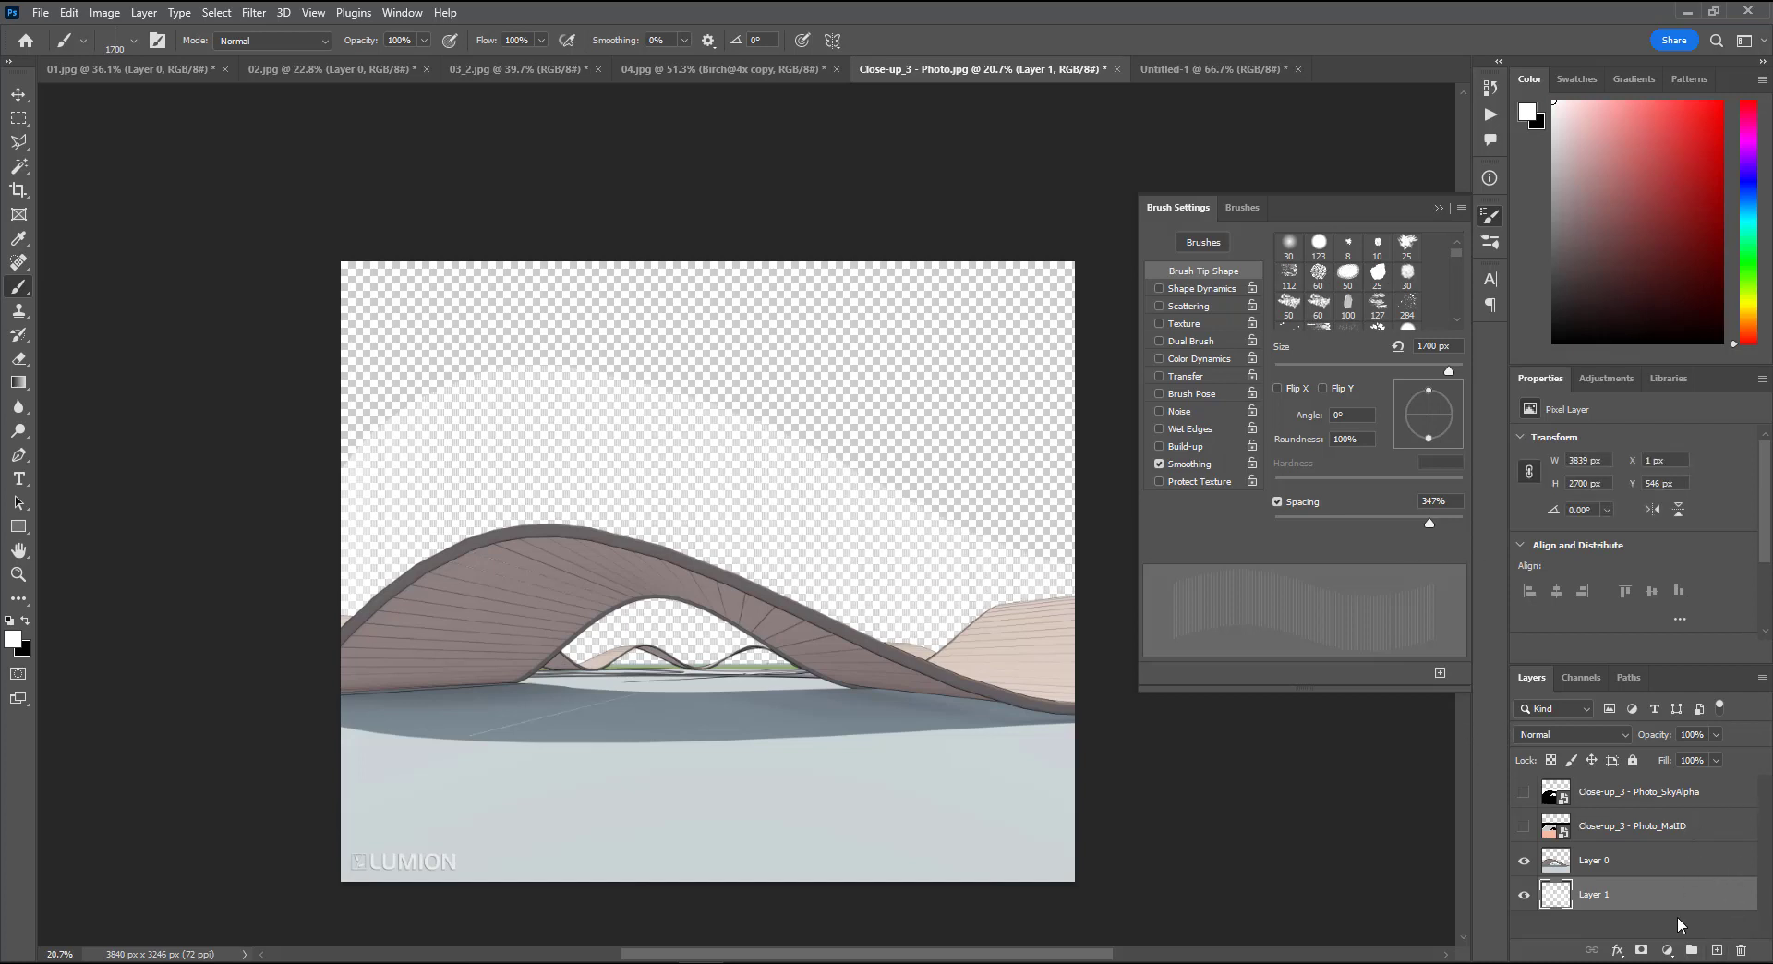
Step: Add a new layer beneath Layer 1 and fill it with dark blue
{"action": "left_click", "coordinate": [1679, 926]}
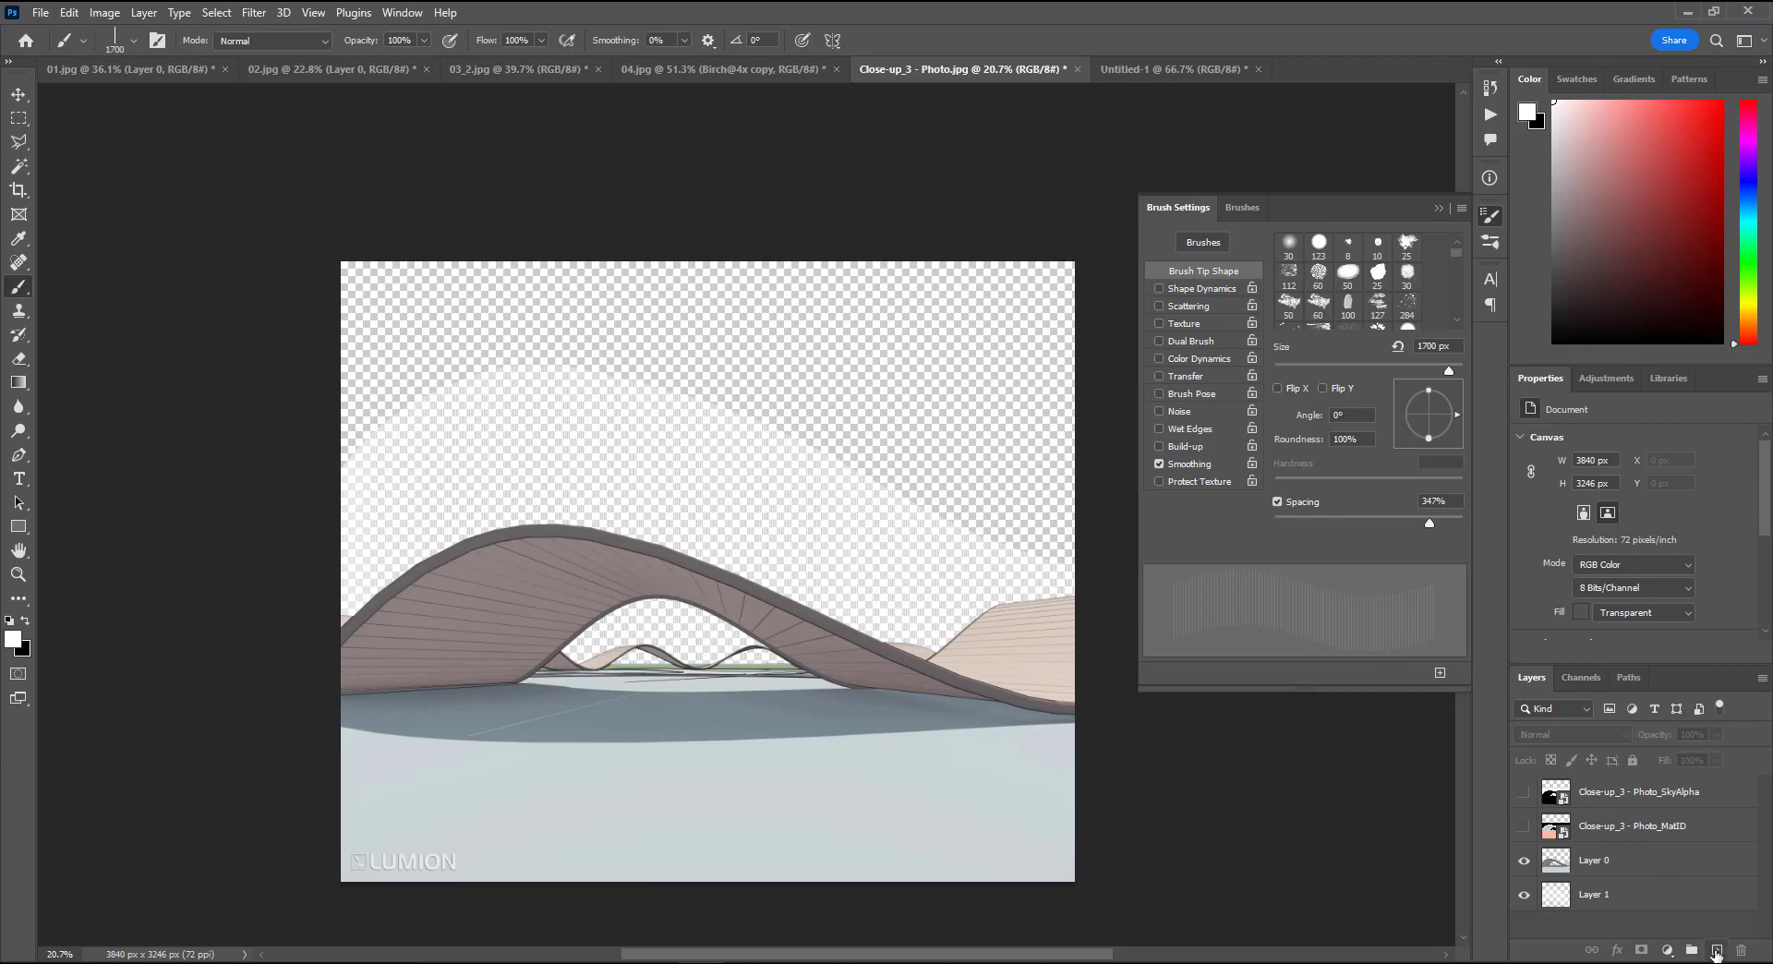
{"action": "left_click", "coordinate": [1716, 950]}
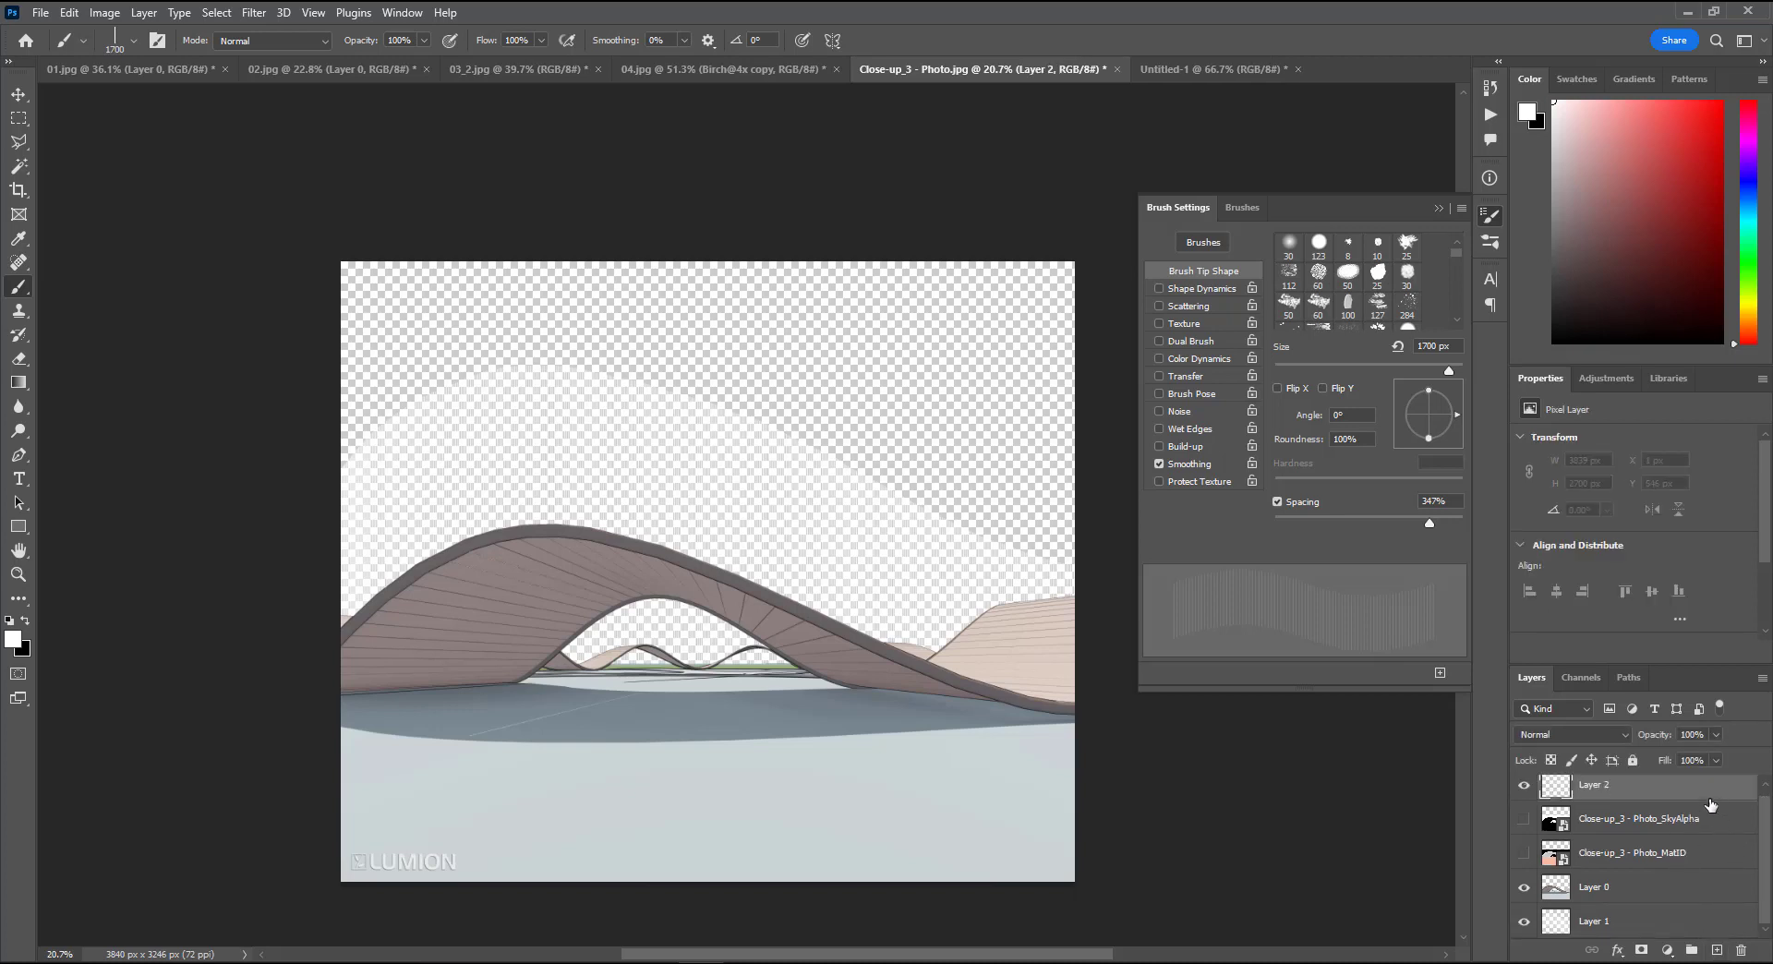
{"action": "left_click_drag", "start_coordinate": [1701, 791], "coordinate": [1648, 881]}
{"action": "left_click", "coordinate": [1665, 920]}
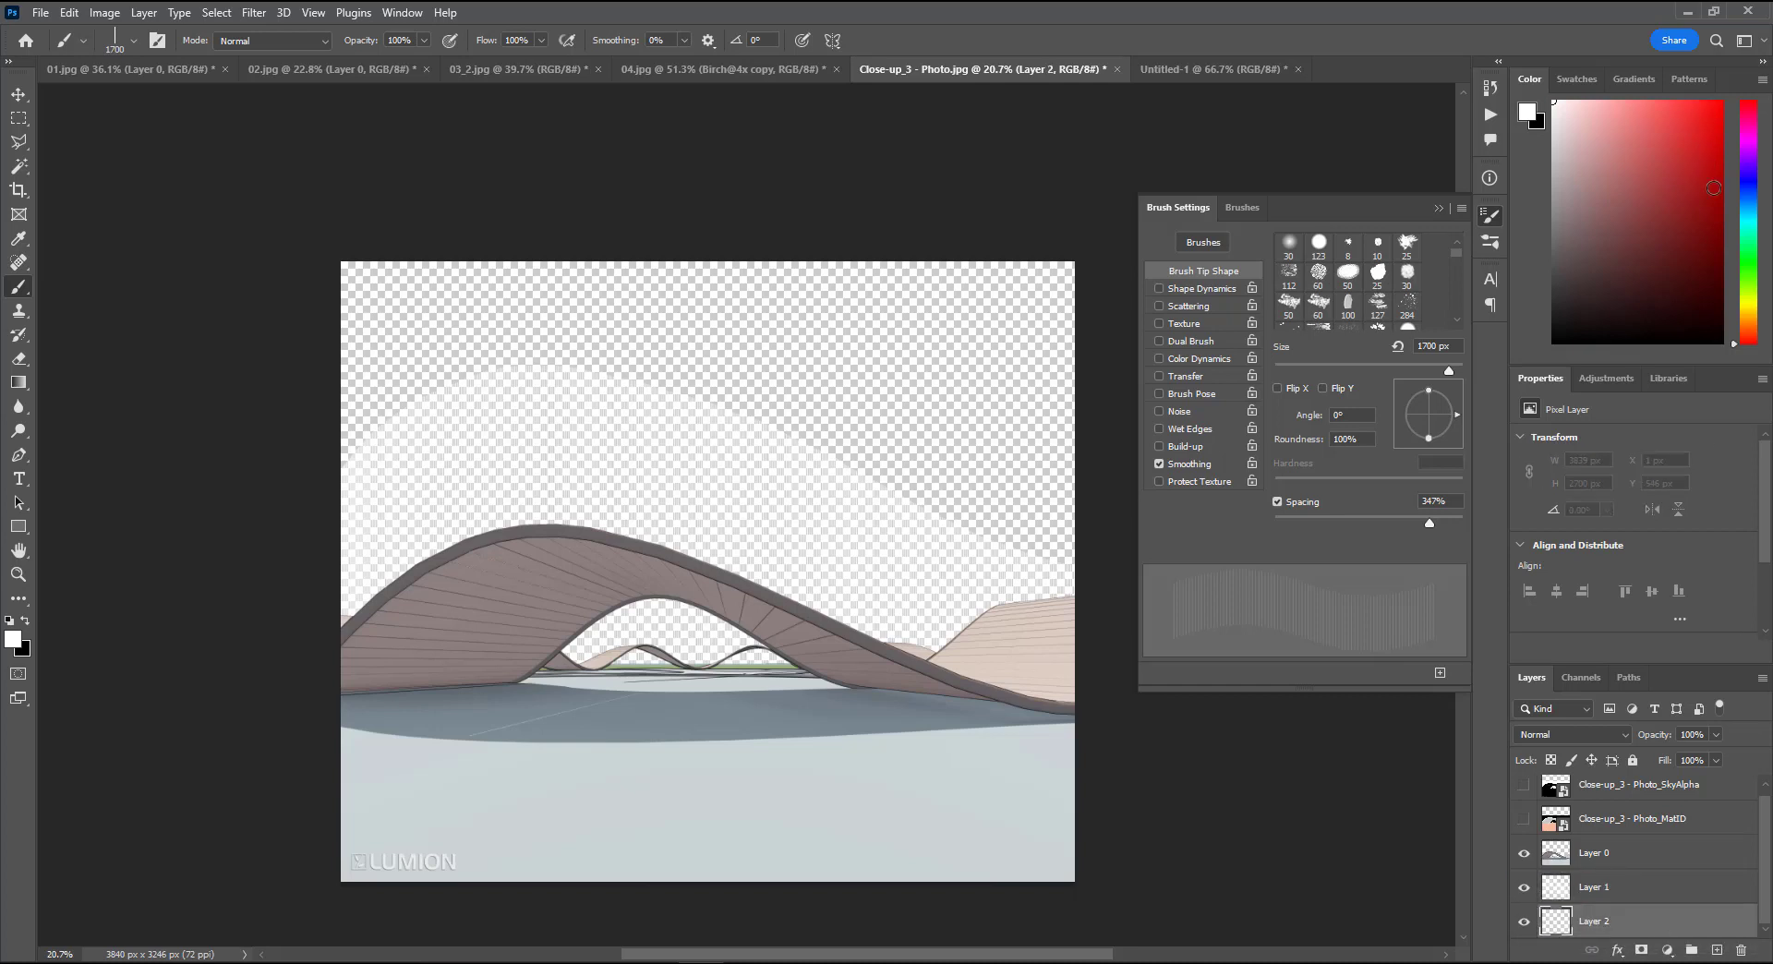
{"action": "left_click", "coordinate": [1750, 194]}
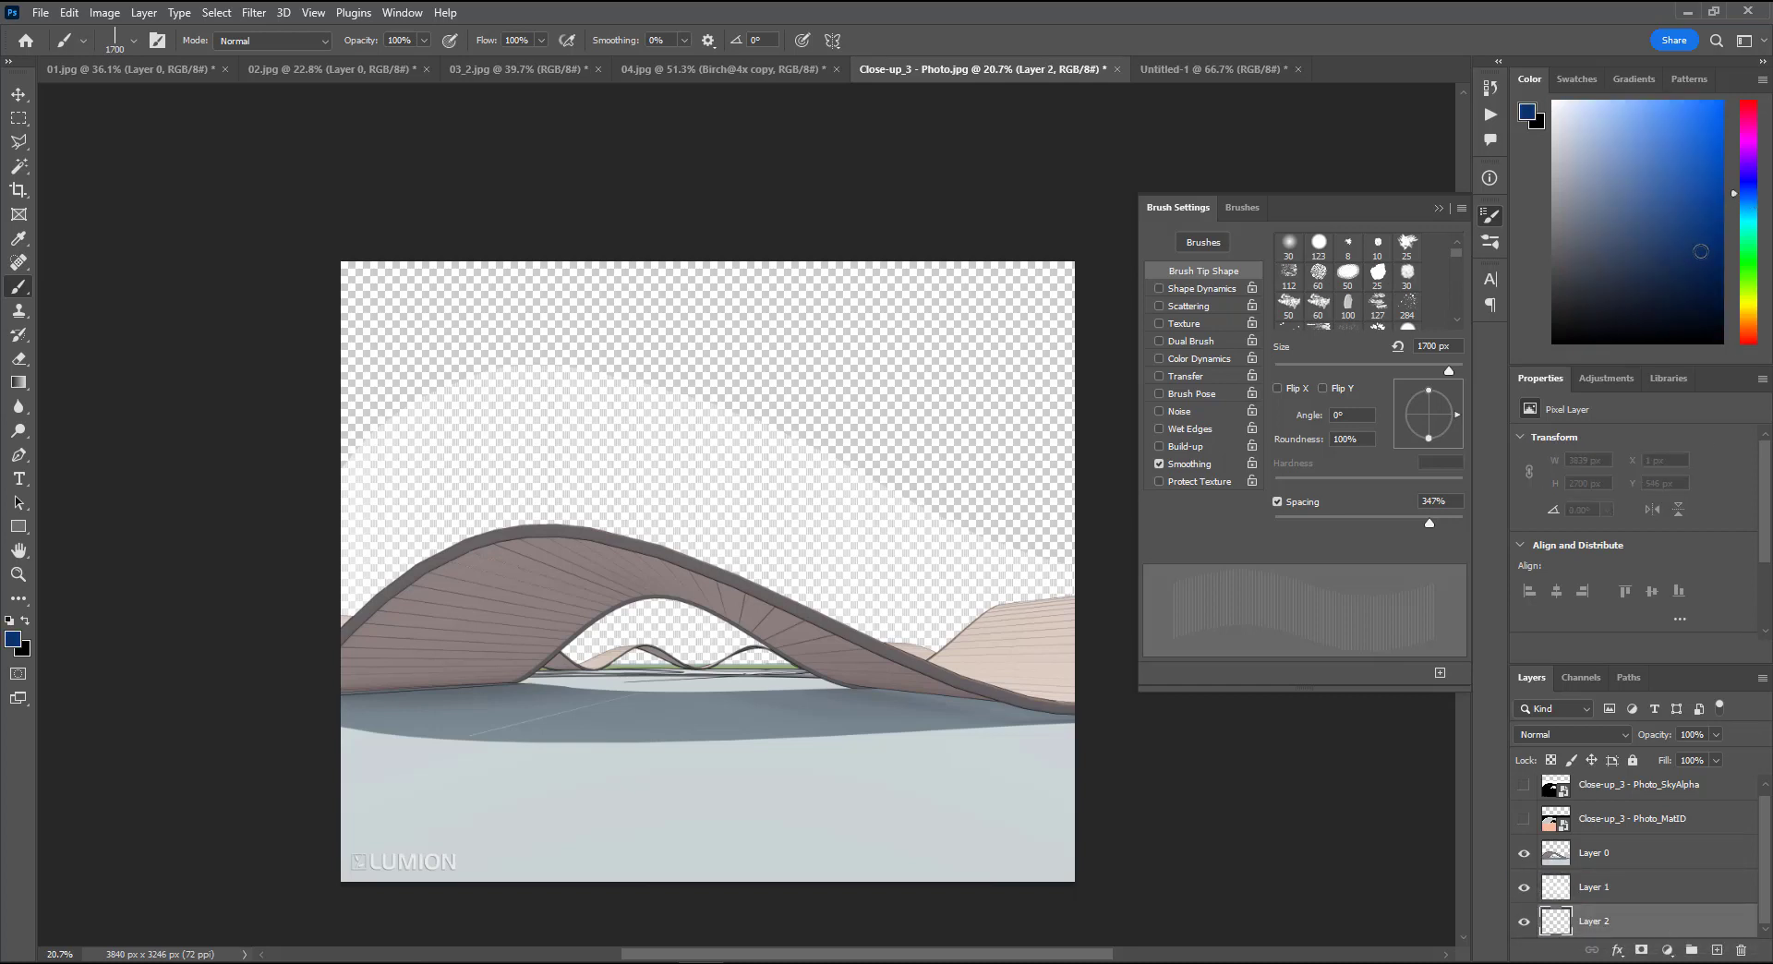
{"action": "key", "text": "alt+BackSpace"}
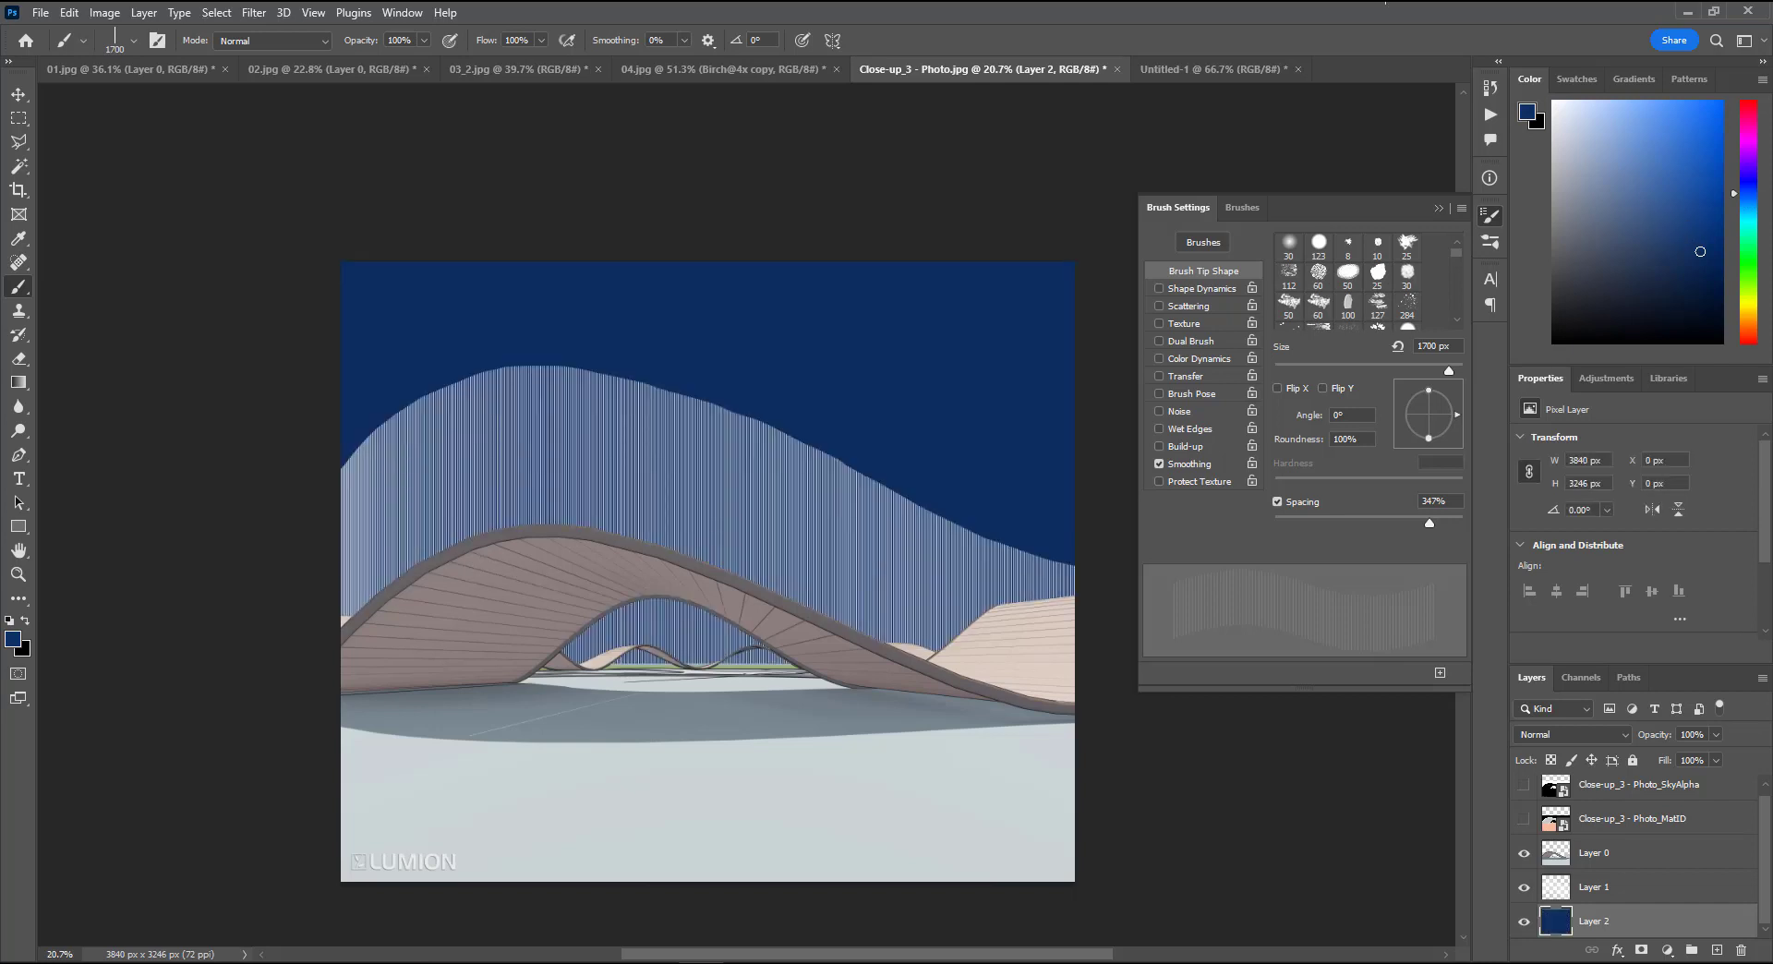
Step: Clear the painted vertical lines from Layer 1 and make white the foreground colour
{"action": "left_click", "coordinate": [1650, 891]}
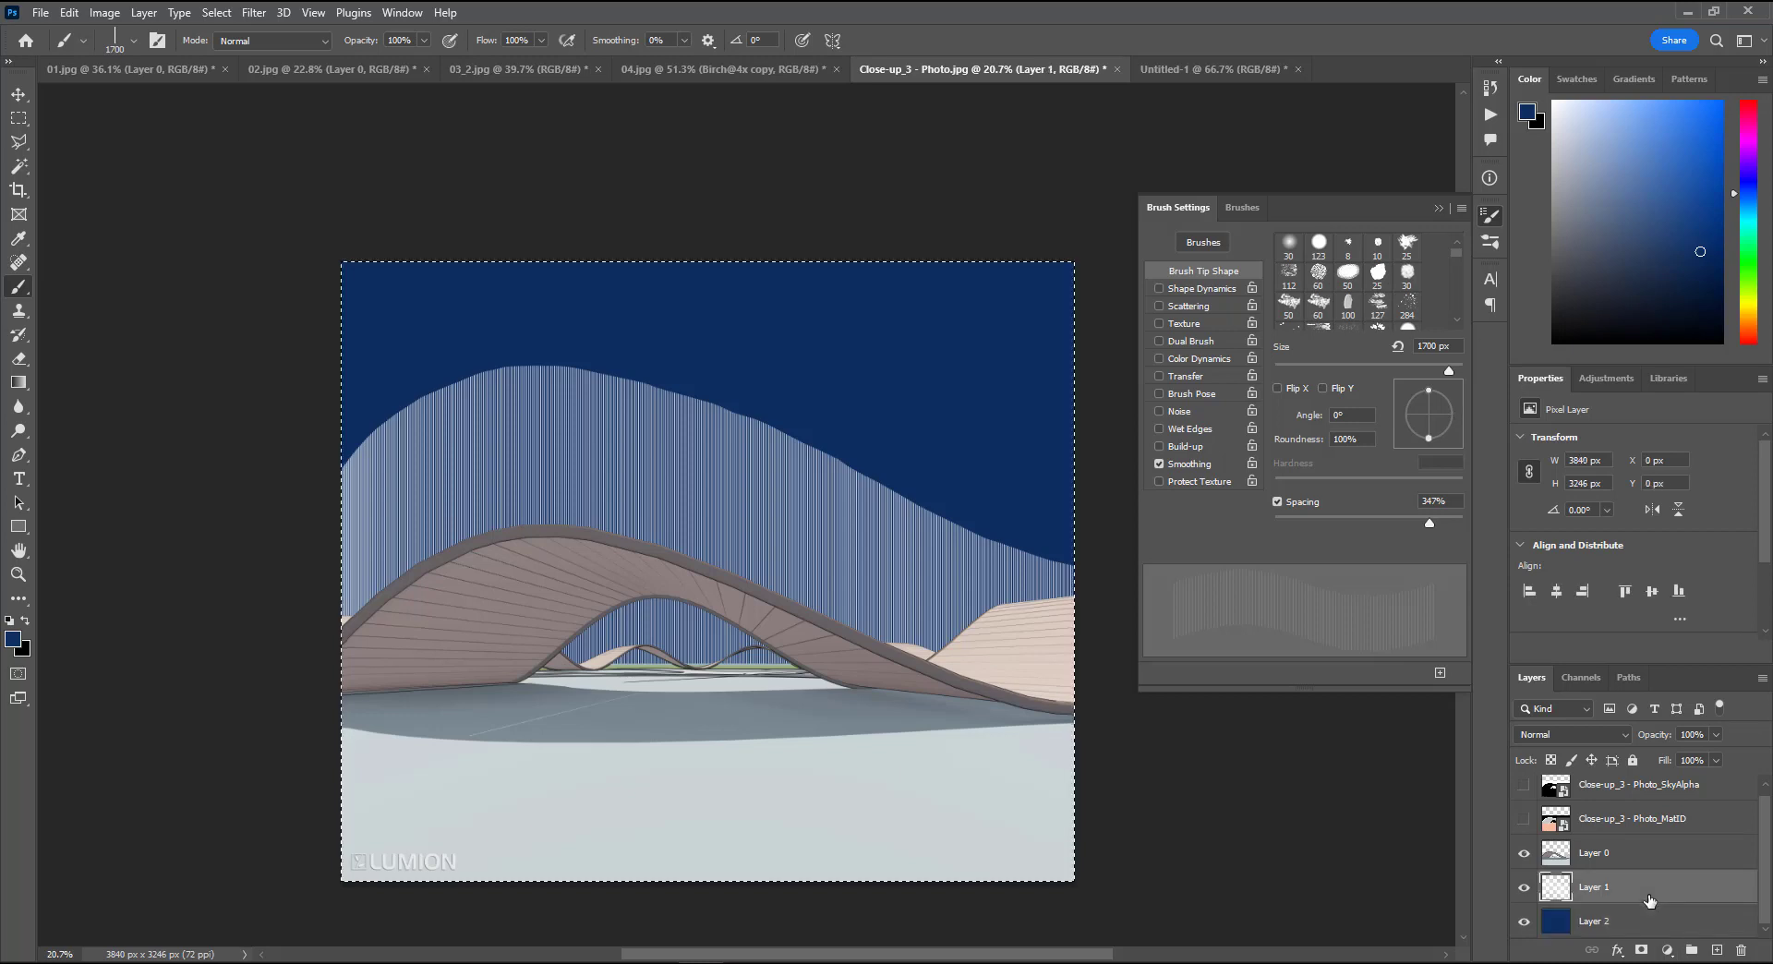
{"action": "key", "text": "ctrl+z"}
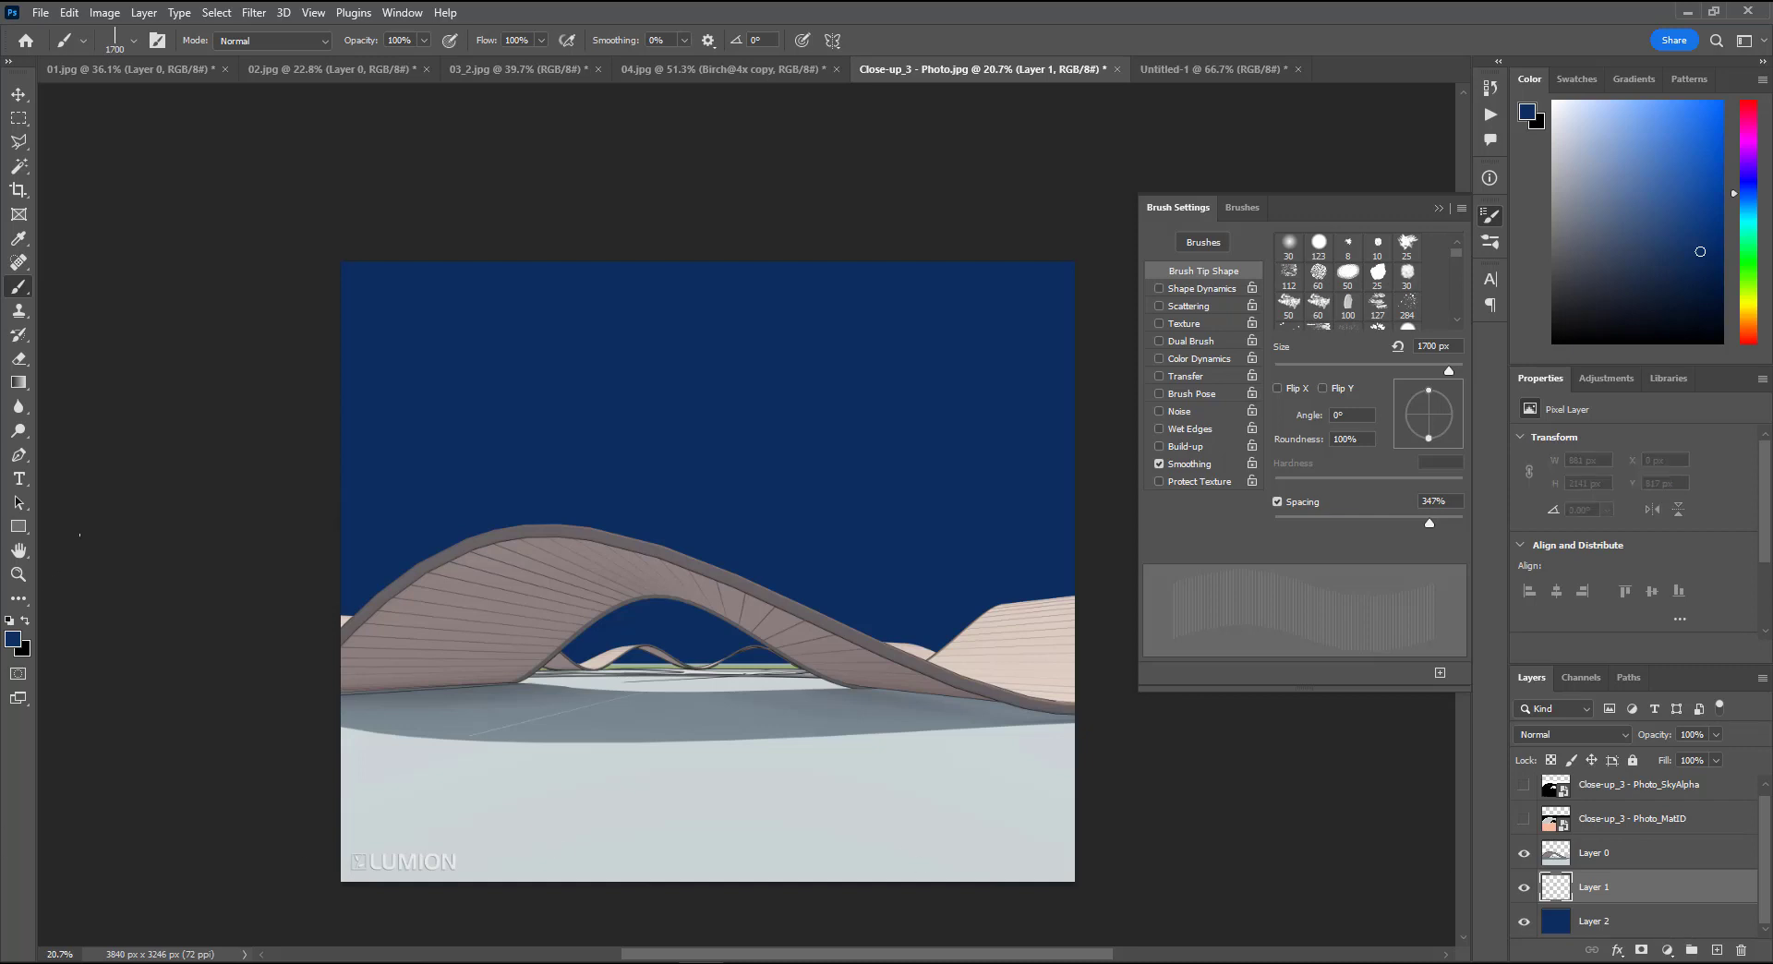
{"action": "key", "text": "d"}
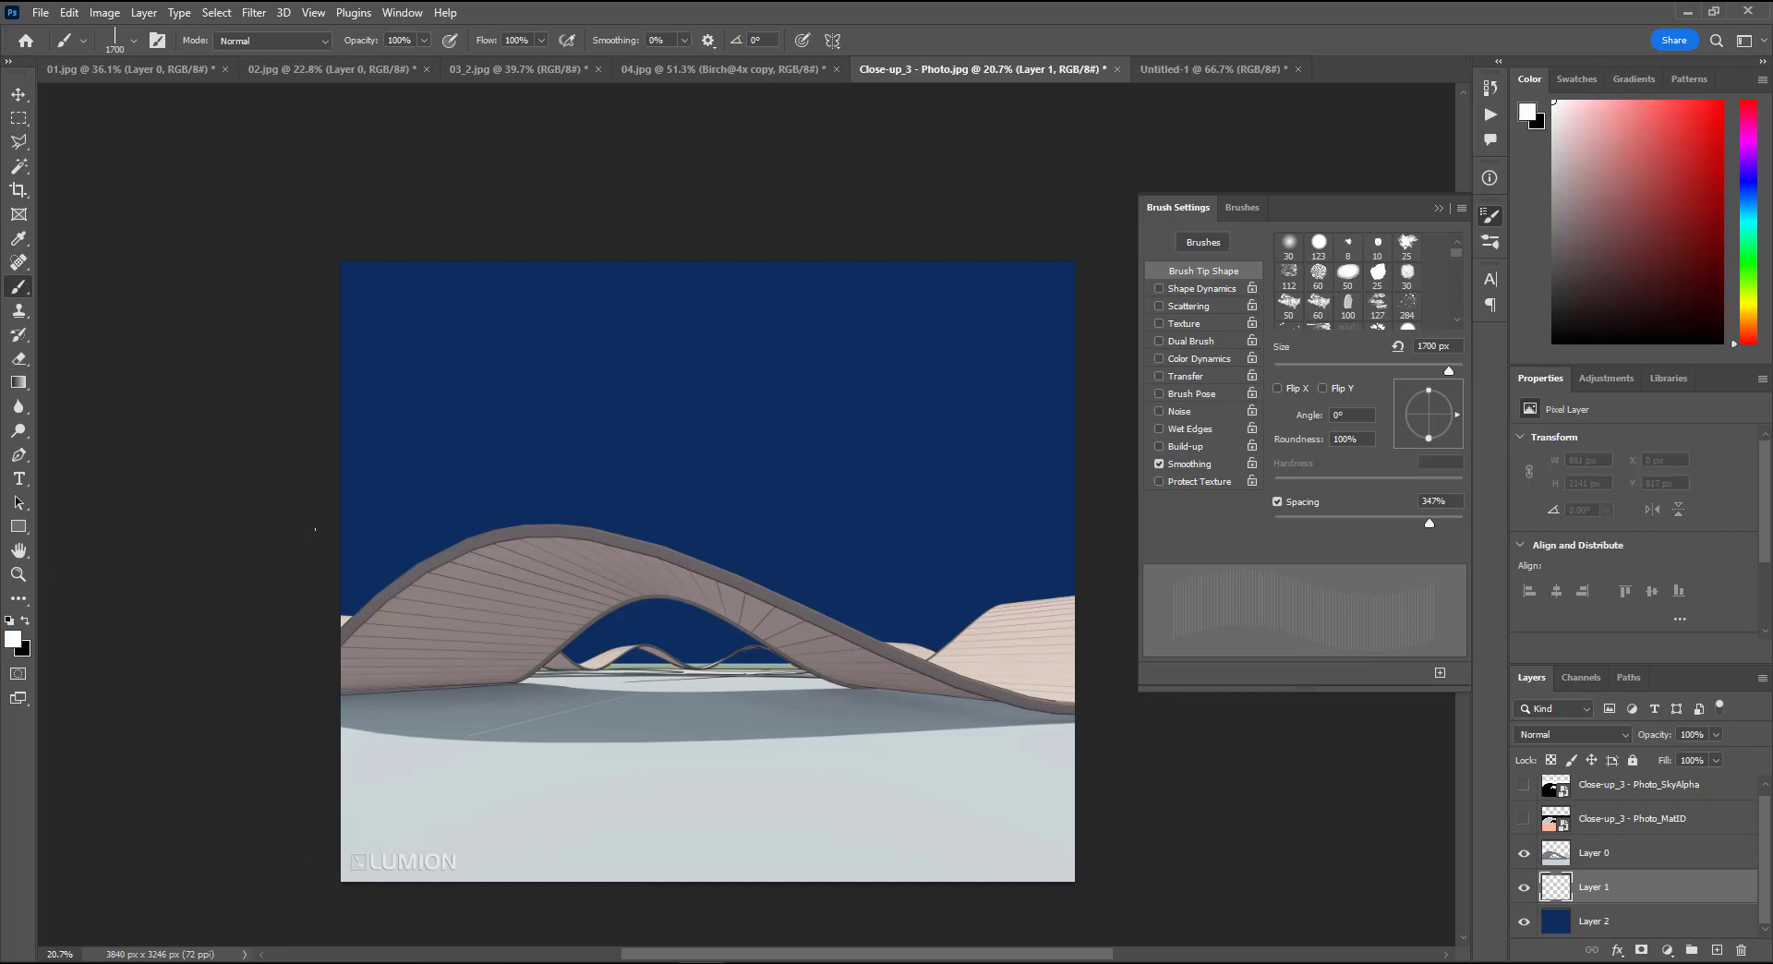
Step: Raise the line brush's smoothing to 100%, trying it with curved strokes across the sky on Layer 1 and undoing them
{"action": "left_click_drag", "start_coordinate": [315, 530], "coordinate": [1227, 519]}
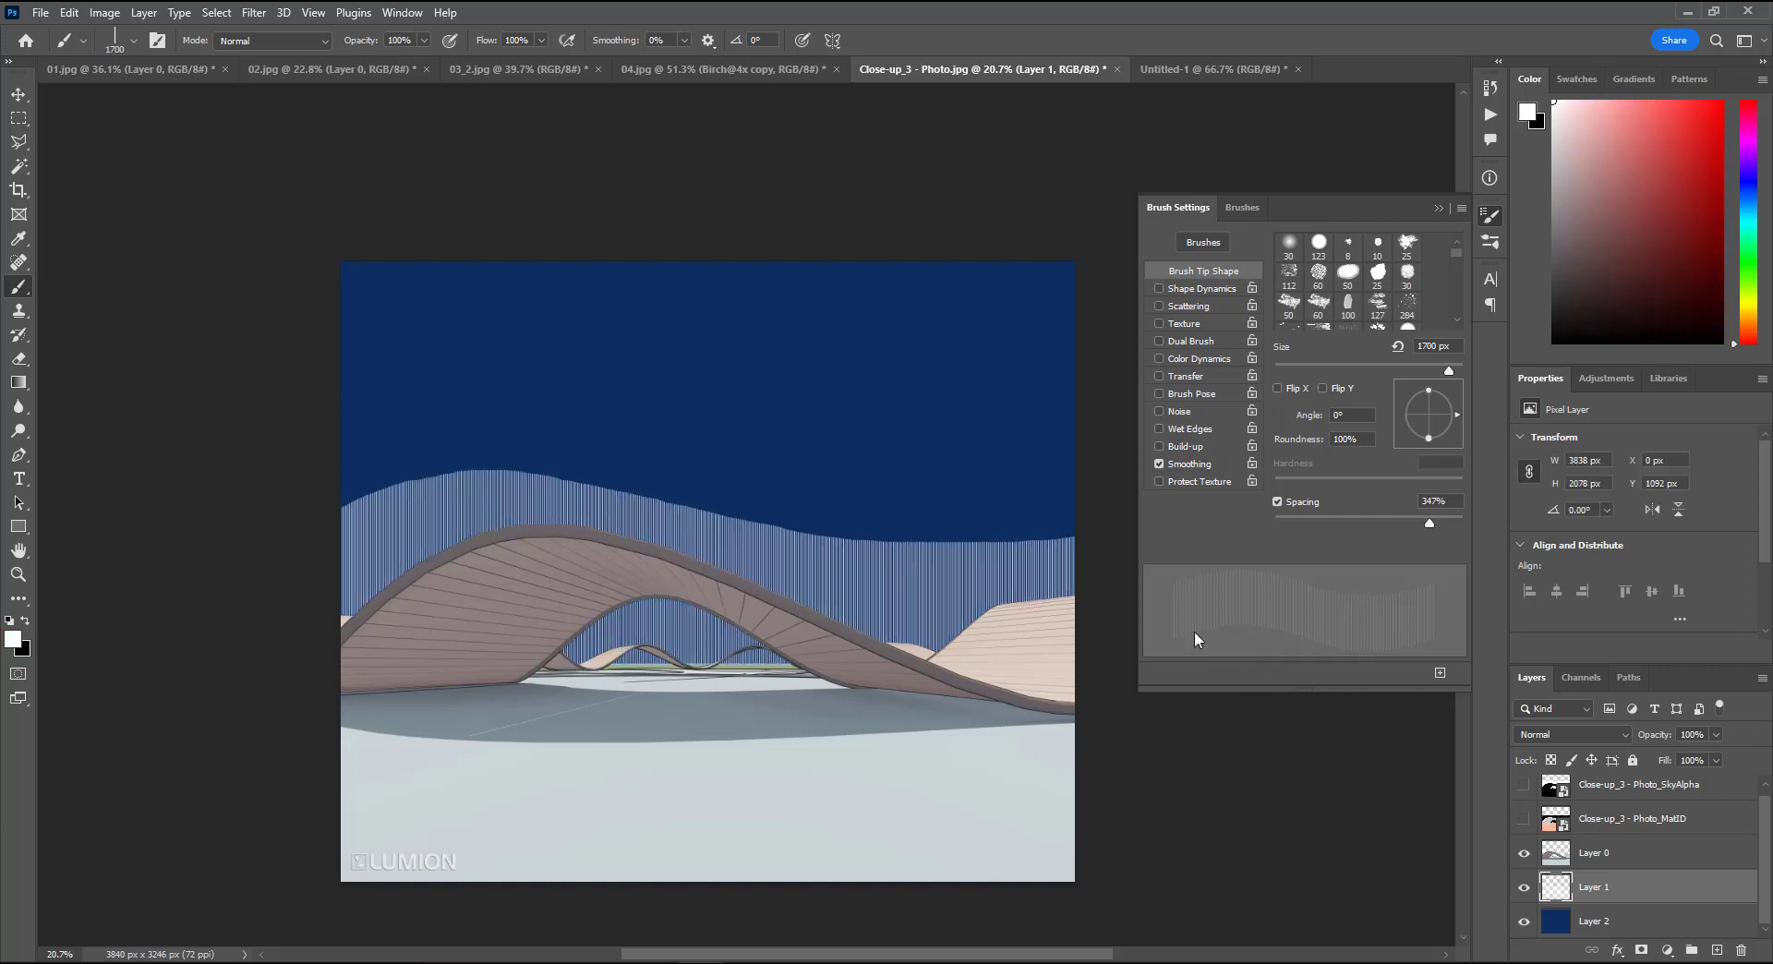
{"action": "key", "text": "ctrl+z"}
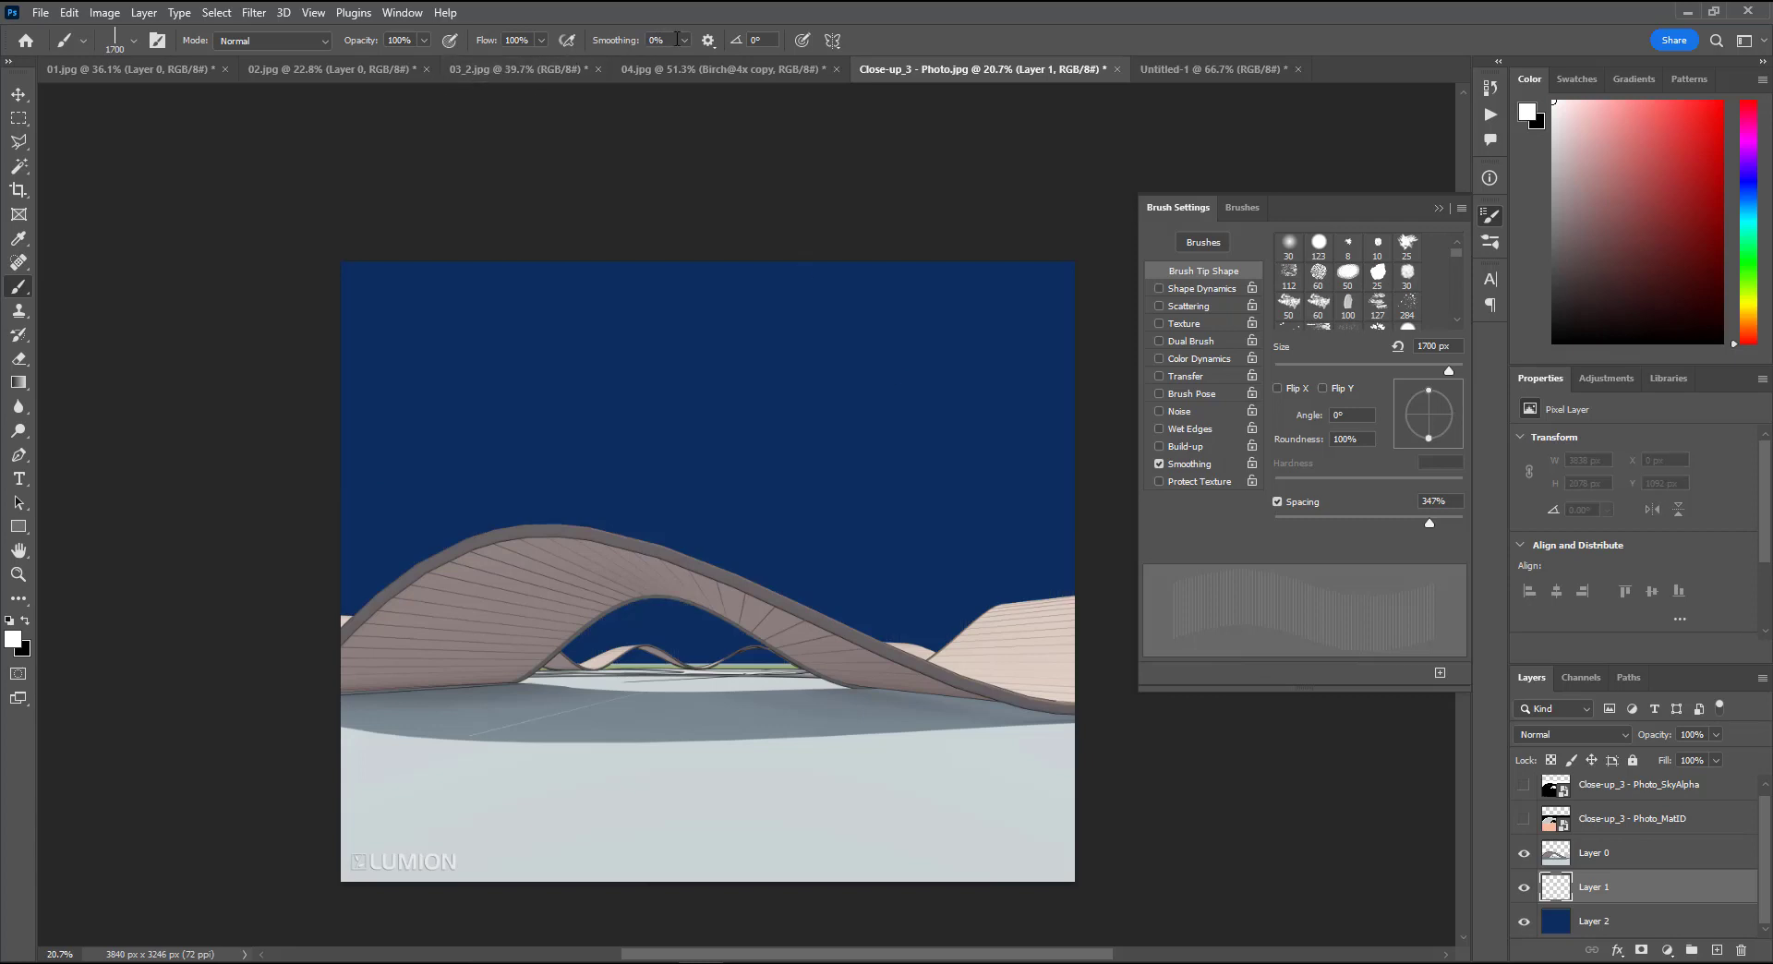
{"action": "left_click", "coordinate": [684, 41]}
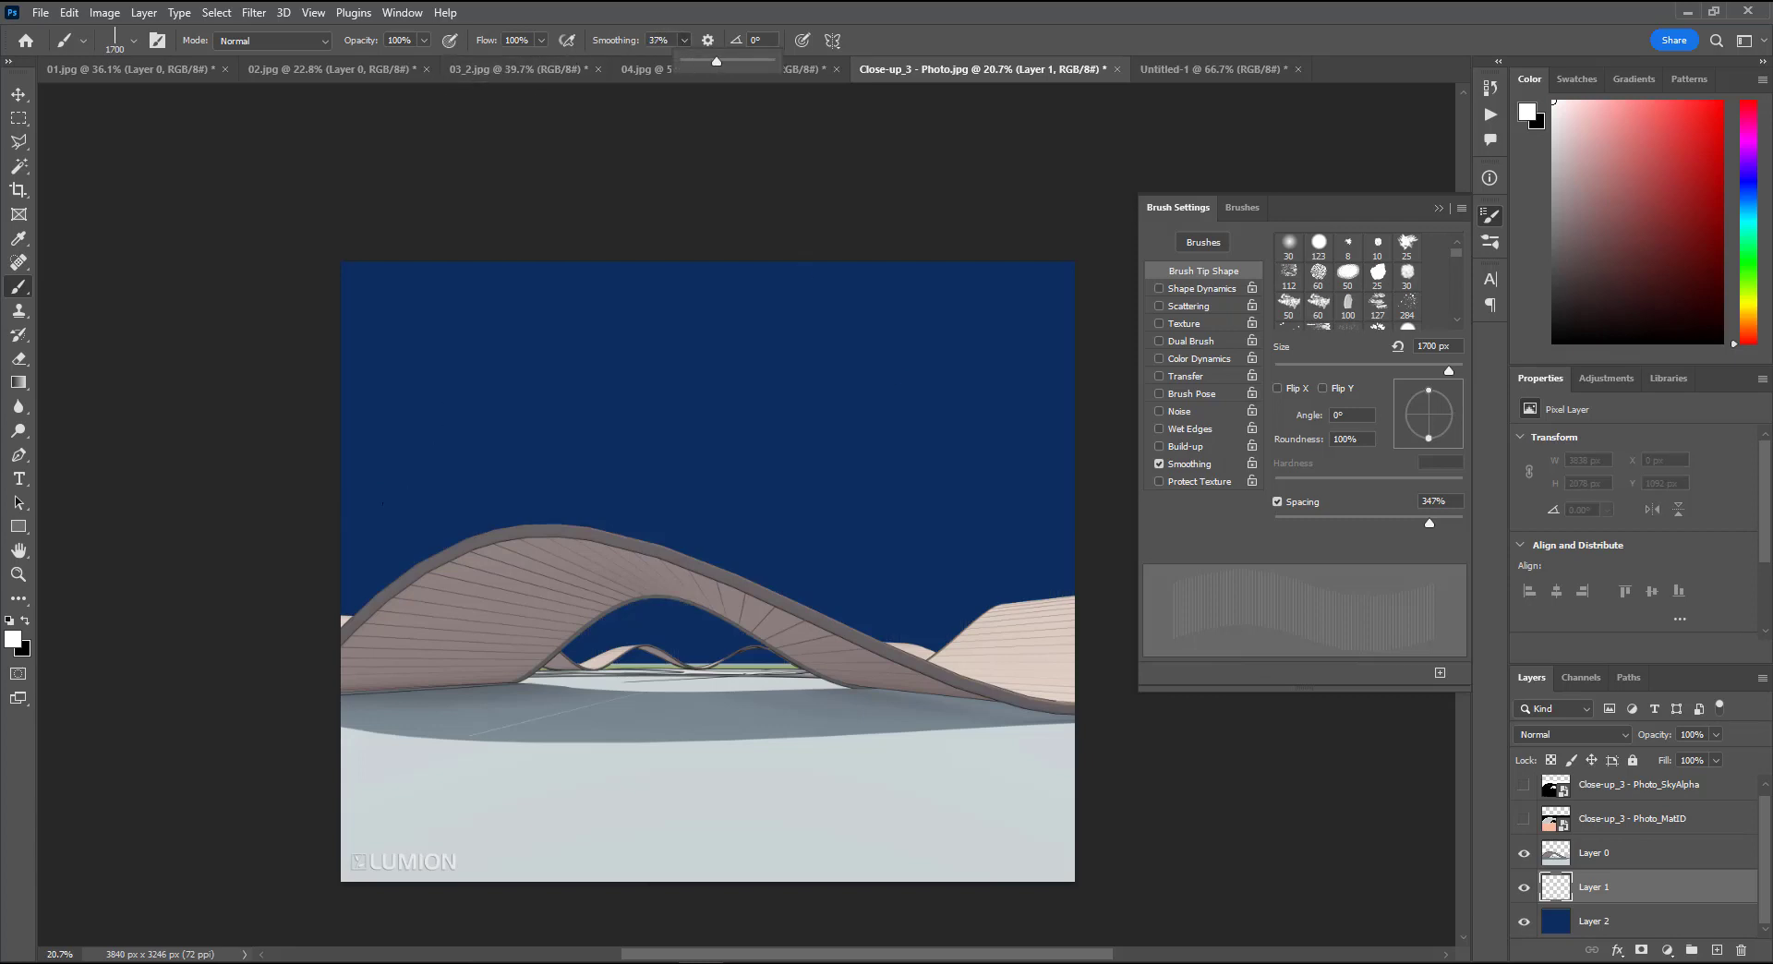
{"action": "mouse_move", "coordinate": [306, 565]}
{"action": "left_mouse_down"}
{"action": "mouse_move", "coordinate": [407, 523]}
{"action": "mouse_move", "coordinate": [618, 500]}
{"action": "mouse_move", "coordinate": [1145, 565]}
{"action": "left_mouse_up"}
{"action": "key", "text": "ctrl+z"}
{"action": "mouse_move", "coordinate": [323, 573]}
{"action": "left_mouse_down"}
{"action": "mouse_move", "coordinate": [591, 536]}
{"action": "mouse_move", "coordinate": [1154, 565]}
{"action": "left_mouse_up"}
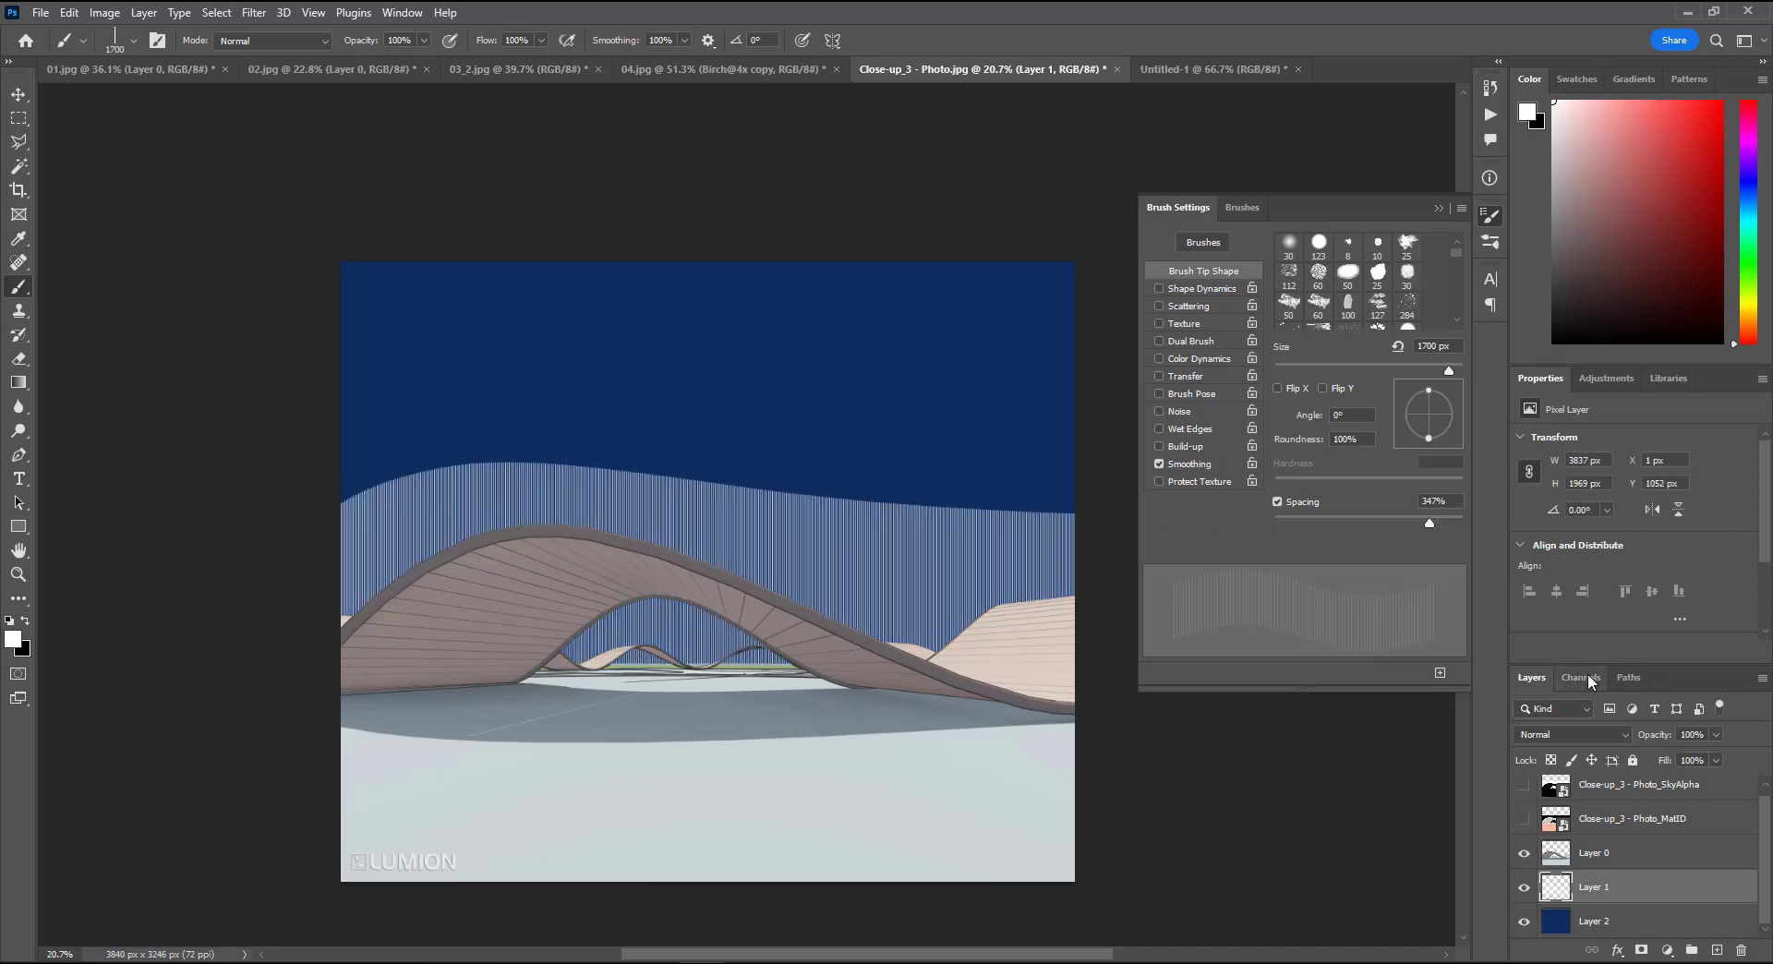
{"action": "scroll", "coordinate": [467, 527], "scroll_direction": "up", "scroll_amount": 5, "text": "alt"}
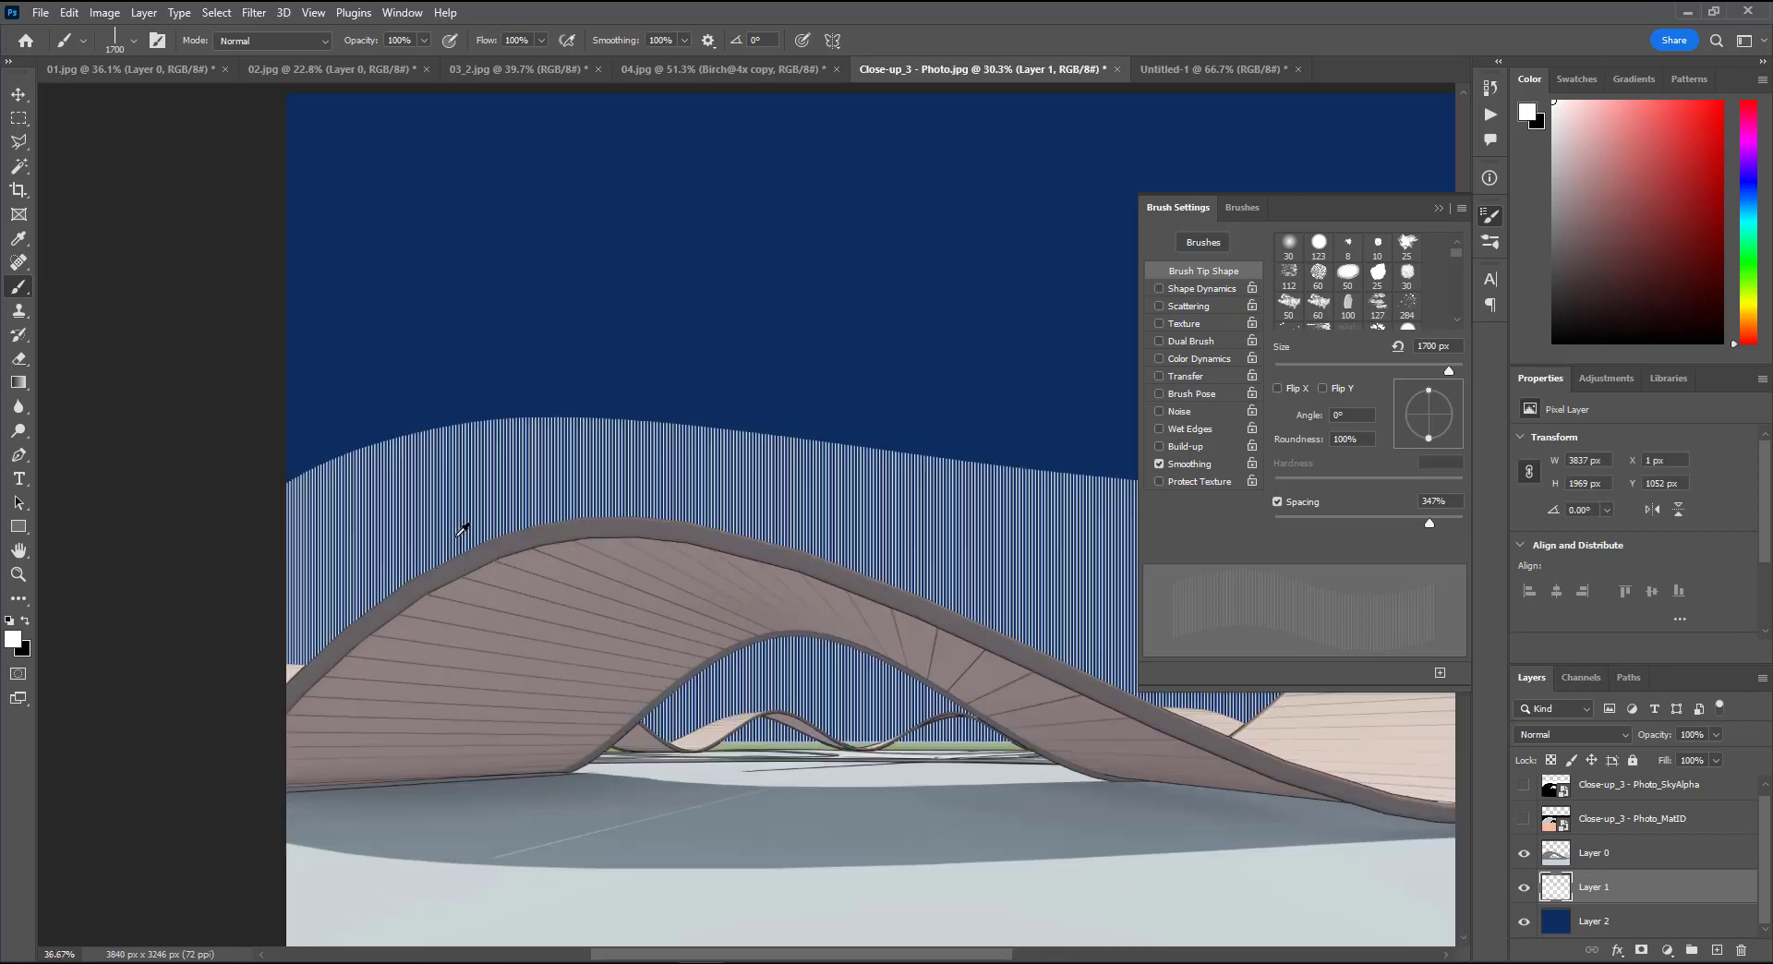
{"action": "scroll", "coordinate": [623, 528], "scroll_direction": "down", "scroll_amount": 4, "text": "alt"}
{"action": "key", "text": "ctrl+z"}
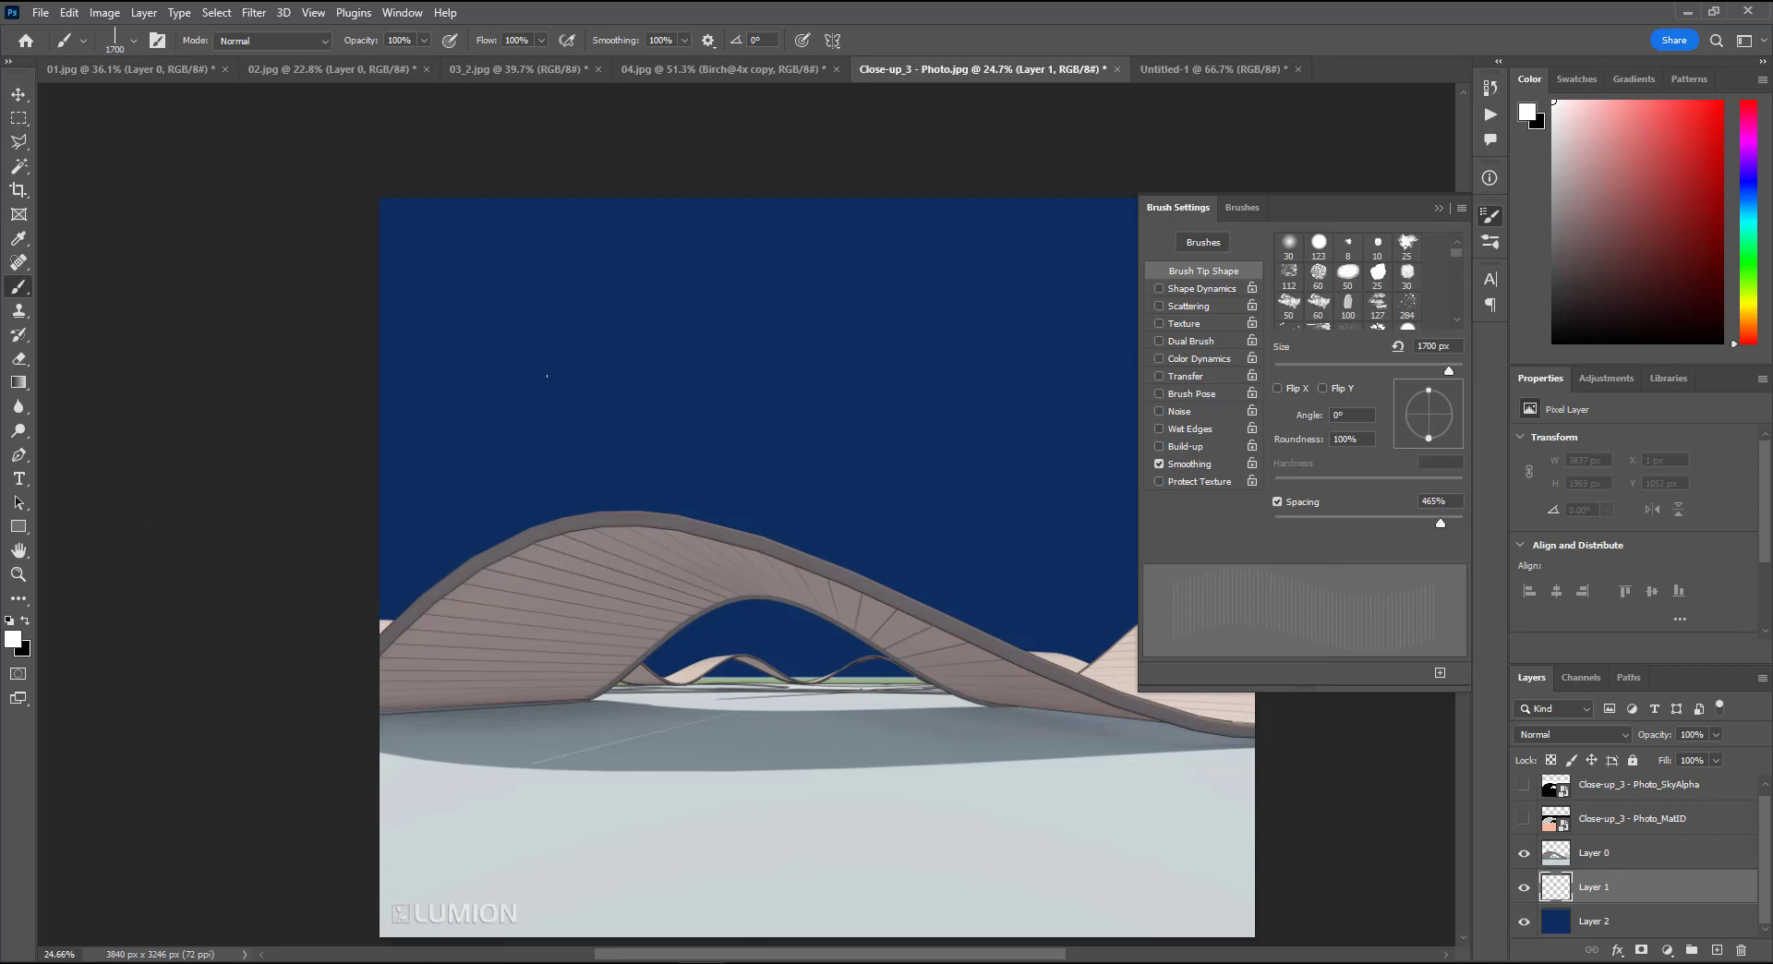
Step: Set the line brush's spacing to 705% and paint two overlapping wavy bands of white vertical lines across the sky on Layer 1
{"action": "mouse_move", "coordinate": [546, 376]}
{"action": "left_mouse_down"}
{"action": "mouse_move", "coordinate": [739, 415]}
{"action": "mouse_move", "coordinate": [1108, 443]}
{"action": "left_mouse_up"}
{"action": "key", "text": "ctrl+z"}
{"action": "left_click_drag", "start_coordinate": [1443, 524], "coordinate": [1448, 524]}
{"action": "left_click_drag", "start_coordinate": [271, 540], "coordinate": [1090, 527]}
{"action": "scroll", "coordinate": [581, 737], "scroll_direction": "down", "scroll_amount": 3, "text": "alt"}
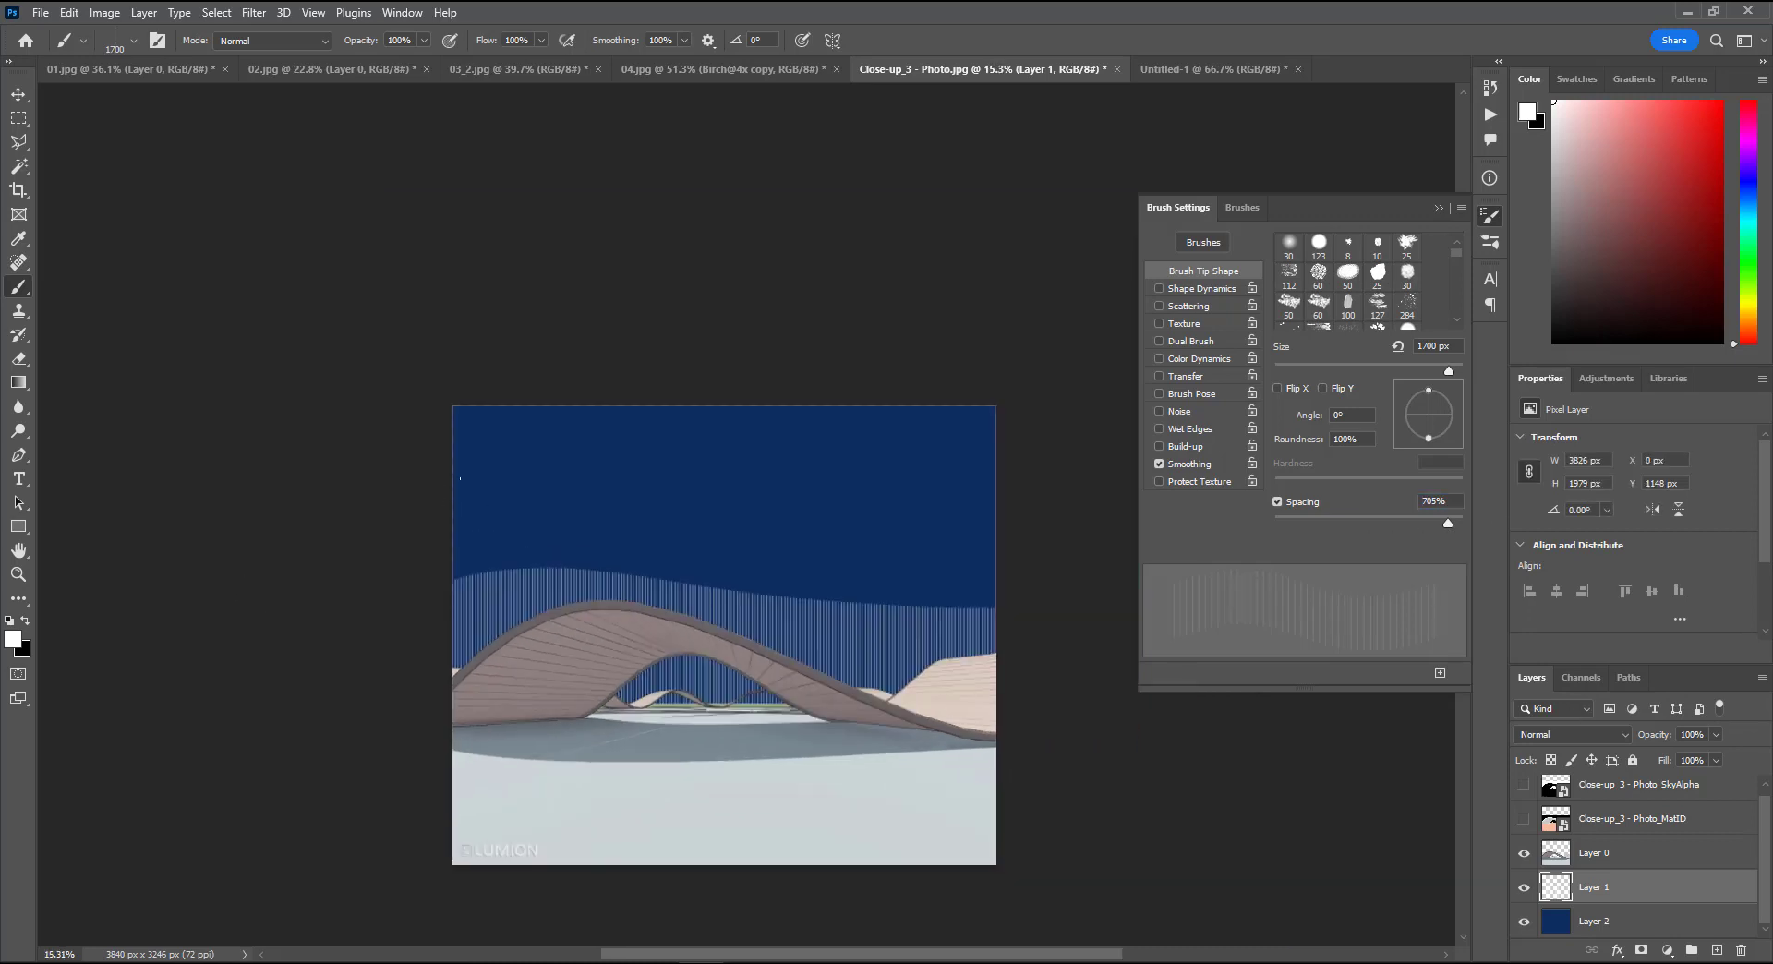
{"action": "mouse_move", "coordinate": [457, 563]}
{"action": "left_mouse_down"}
{"action": "mouse_move", "coordinate": [831, 577]}
{"action": "mouse_move", "coordinate": [1003, 605]}
{"action": "left_mouse_up"}
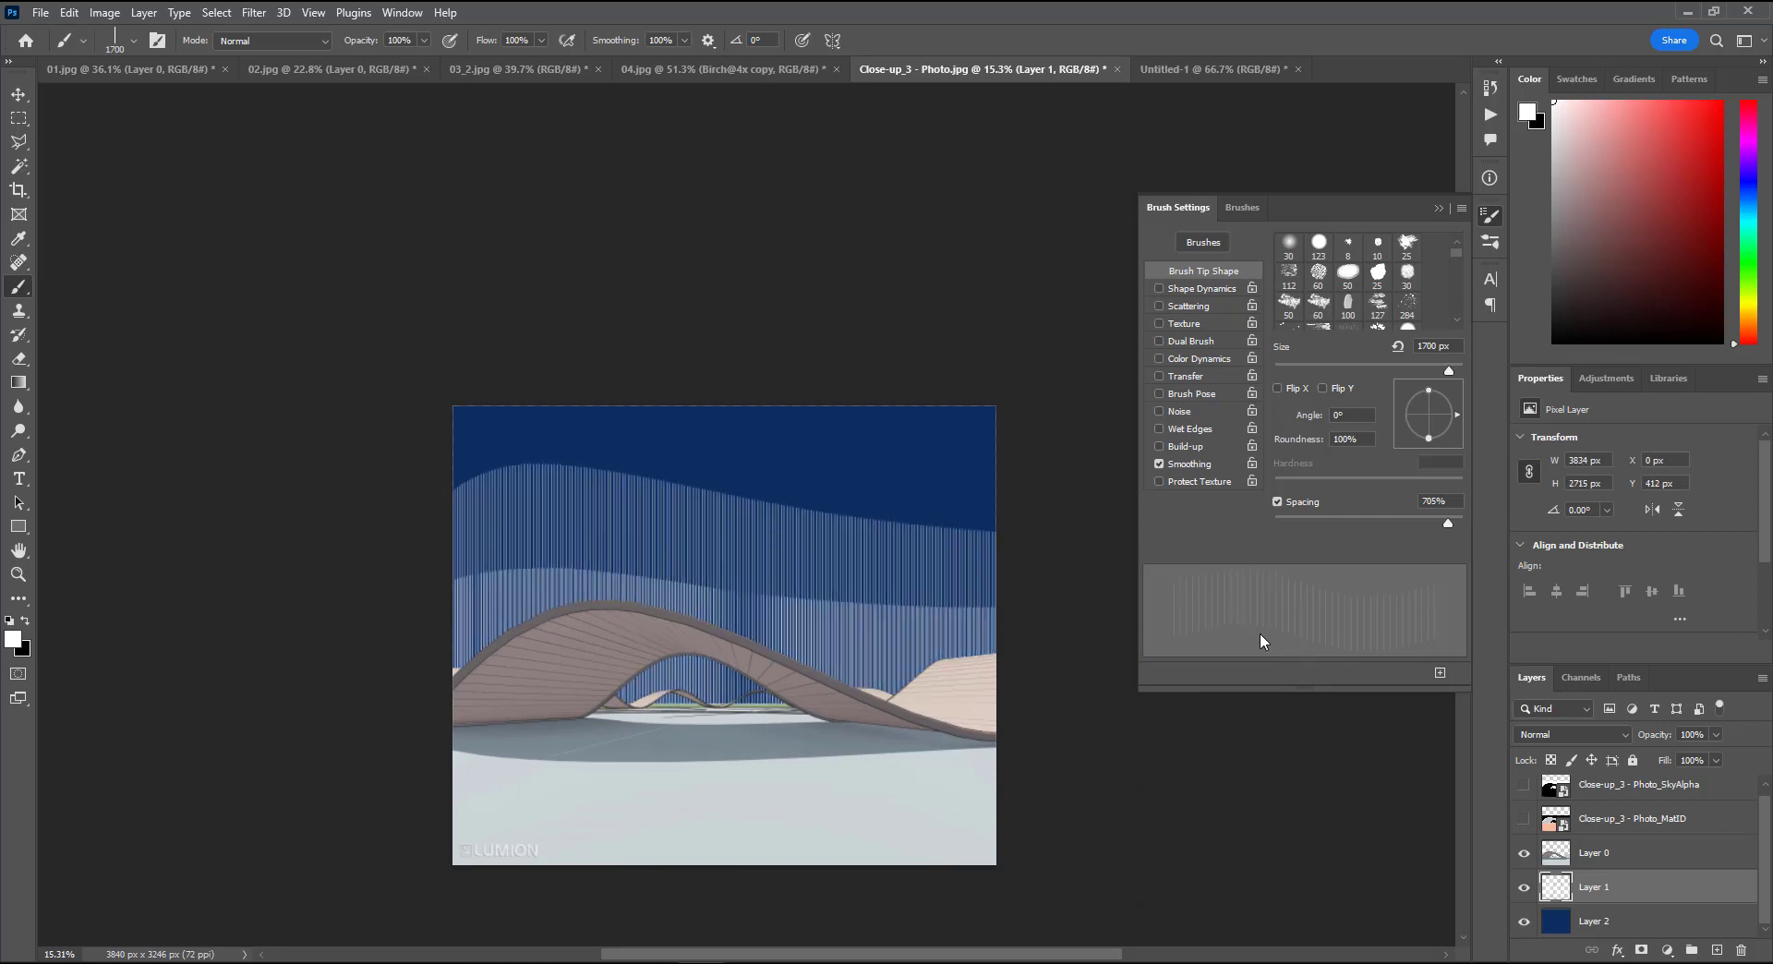
Step: Cover the LUMION watermark on Layer 0 by selecting its rectangle and filling it with the light grey sampled from the ground beside it
{"action": "key", "text": "m"}
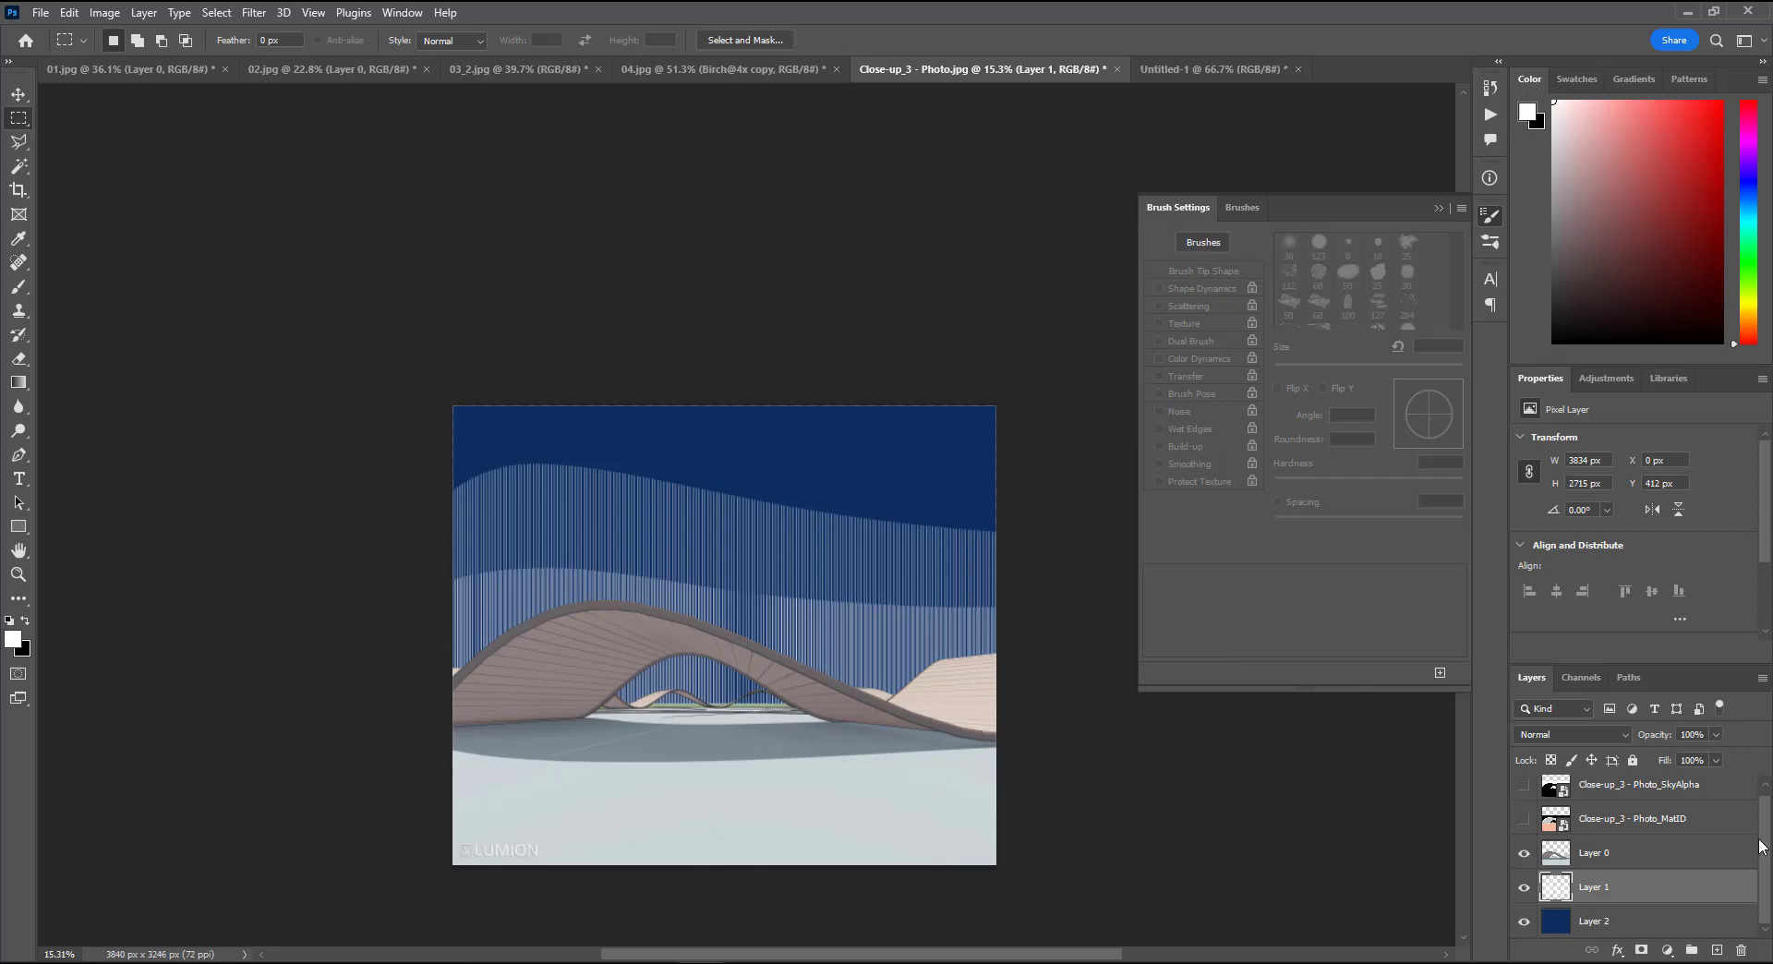
{"action": "left_click", "coordinate": [1647, 859]}
{"action": "scroll", "coordinate": [554, 868], "scroll_direction": "up", "scroll_amount": 6, "text": "alt"}
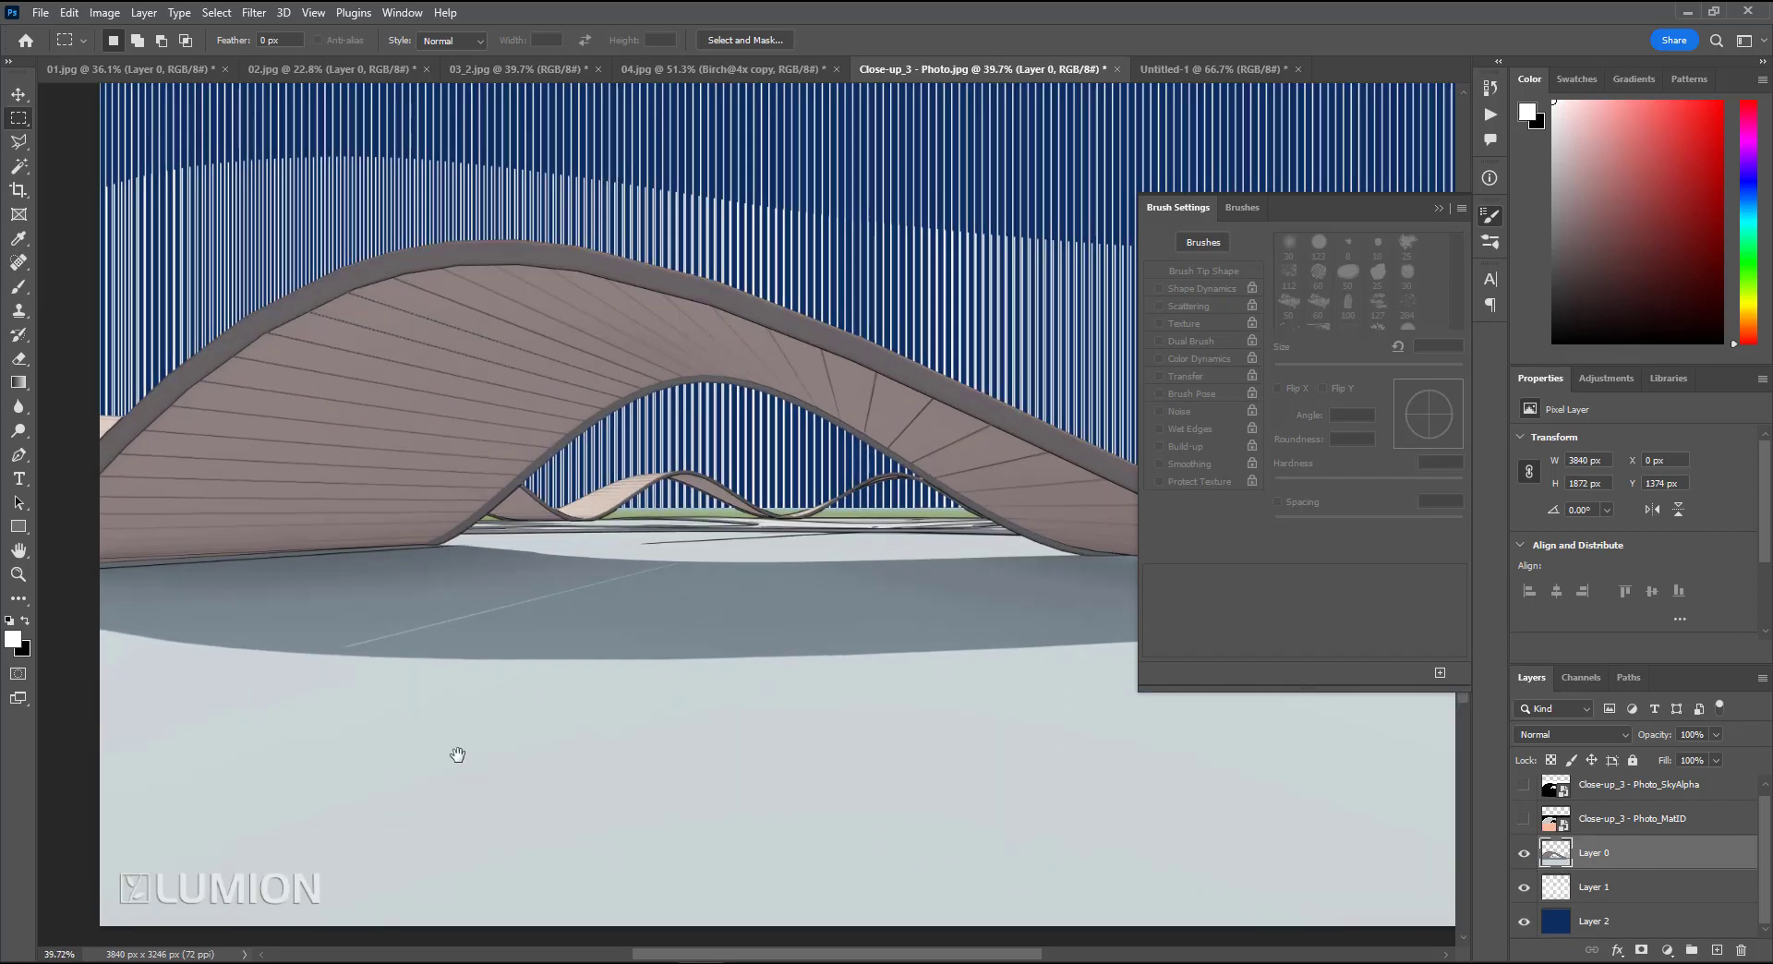
{"action": "left_click_drag", "start_coordinate": [459, 751], "coordinate": [659, 523]}
{"action": "left_click_drag", "start_coordinate": [623, 589], "coordinate": [158, 863]}
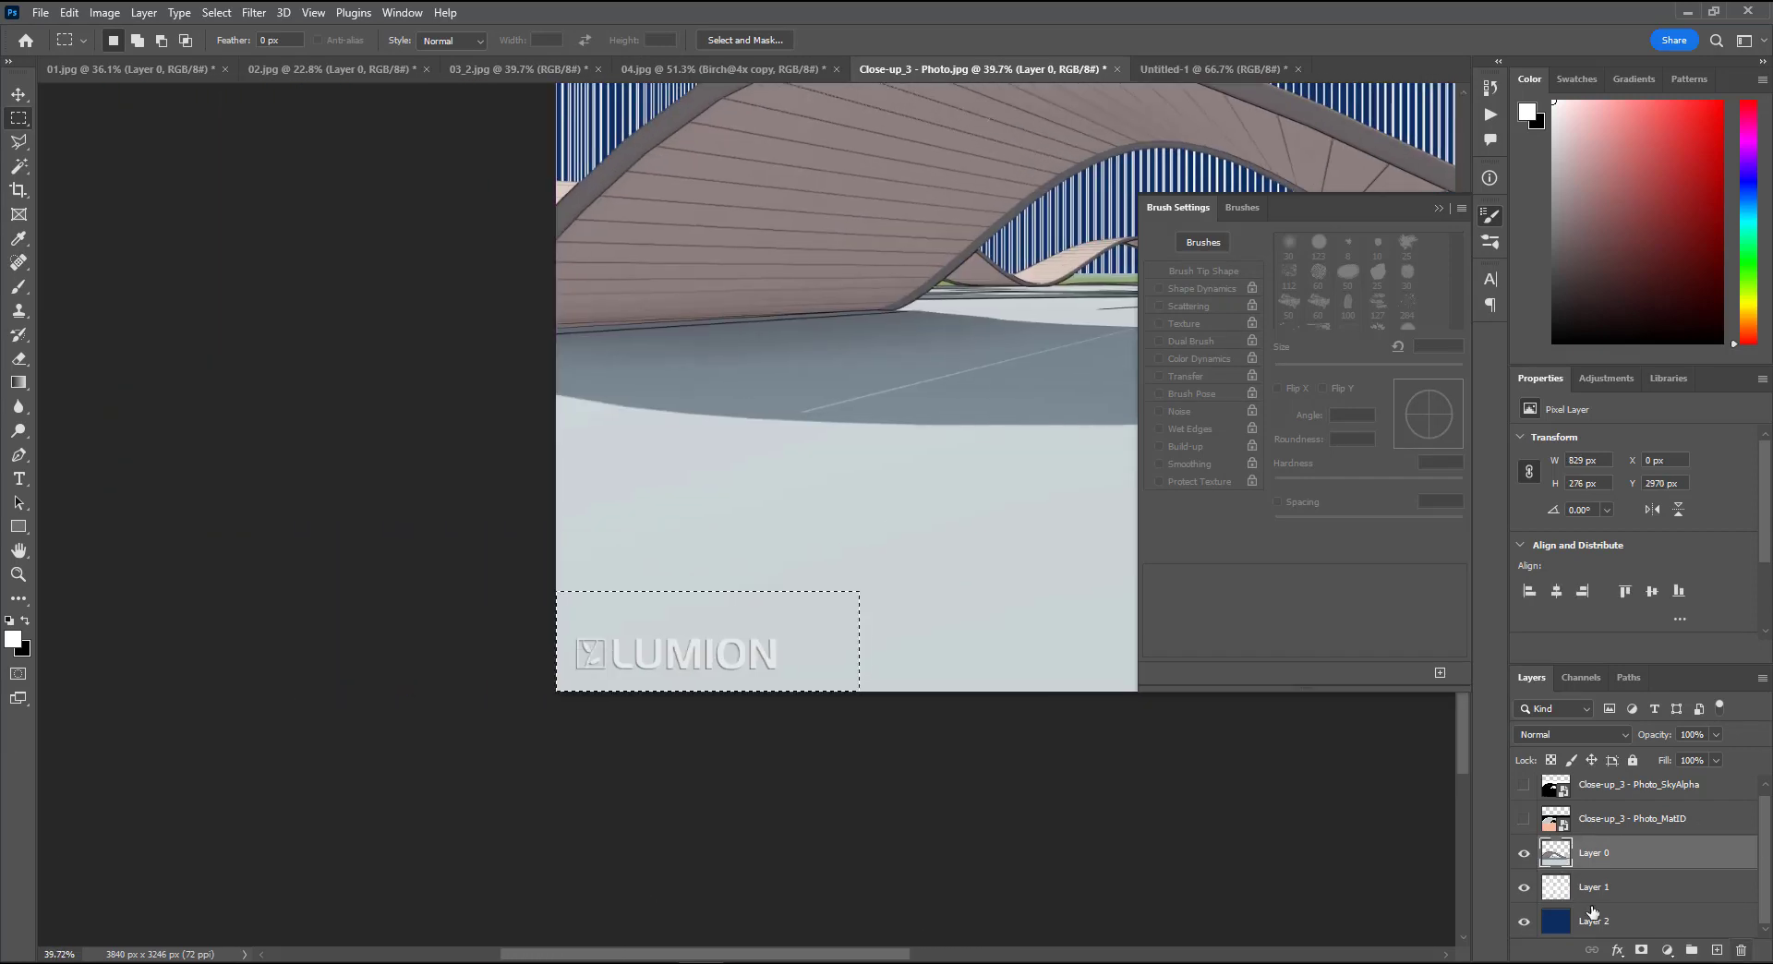
{"action": "key", "text": "b"}
{"action": "left_click", "coordinate": [1008, 637], "text": "alt"}
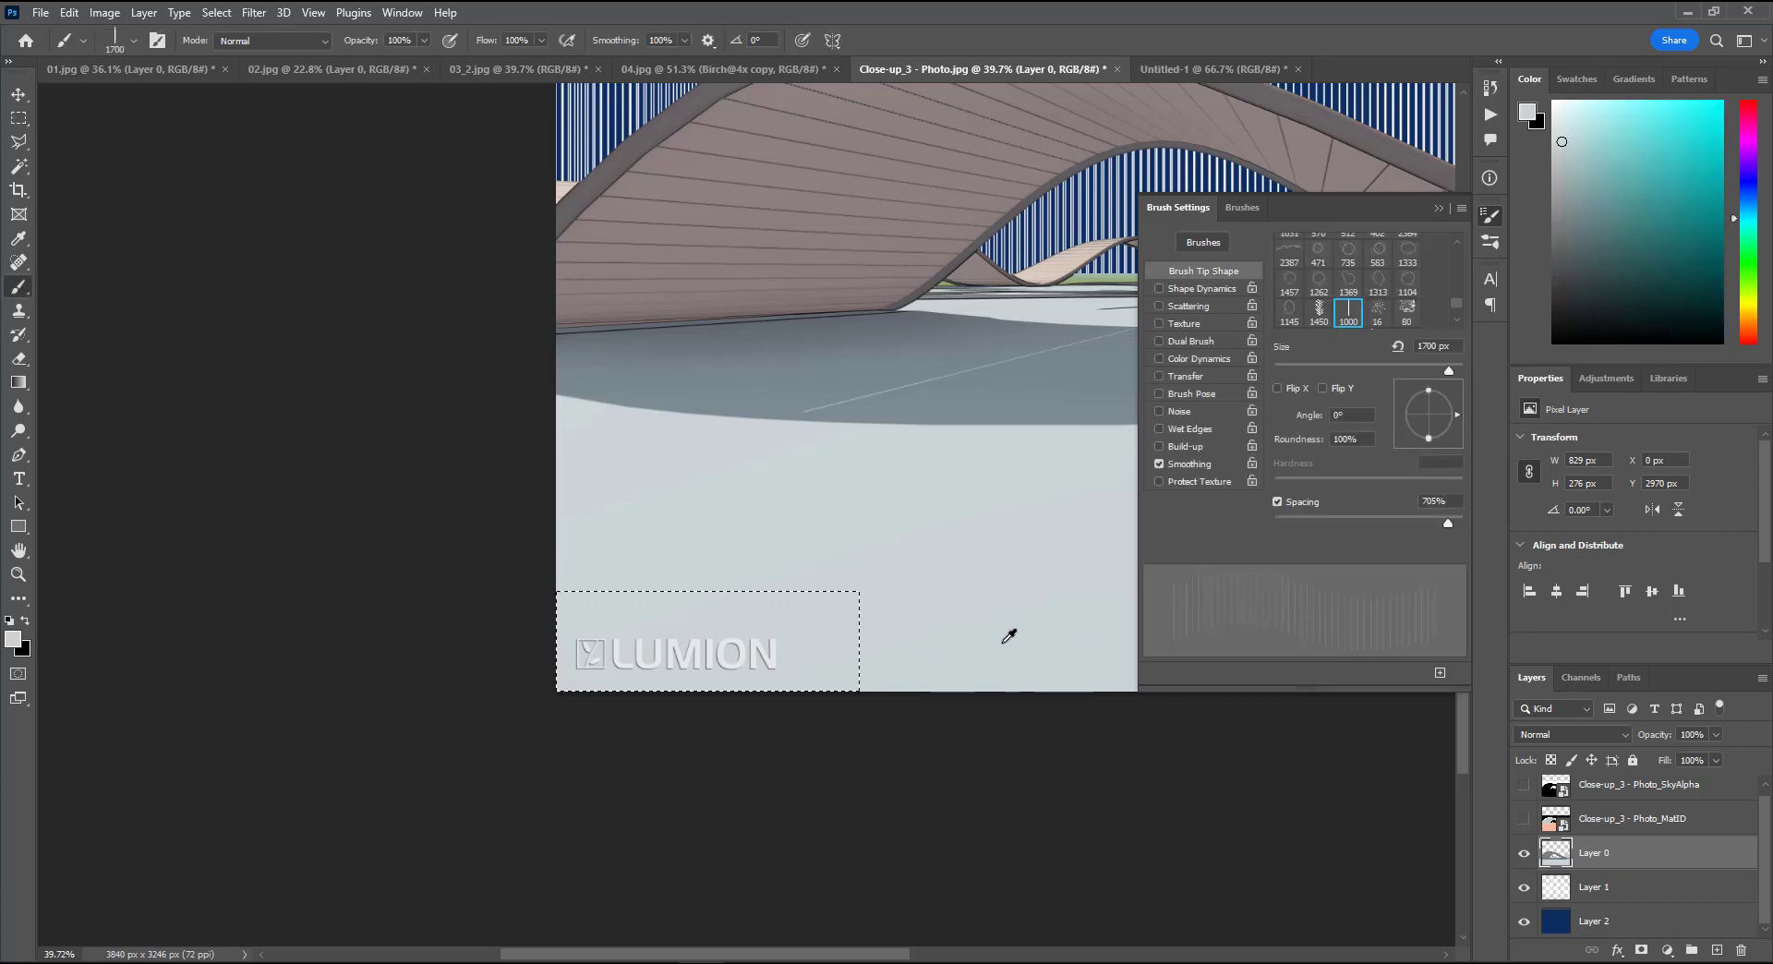
{"action": "key", "text": "alt+BackSpace"}
{"action": "key", "text": "ctrl+d"}
{"action": "scroll", "coordinate": [168, 406], "scroll_direction": "down", "scroll_amount": 1, "text": "alt"}
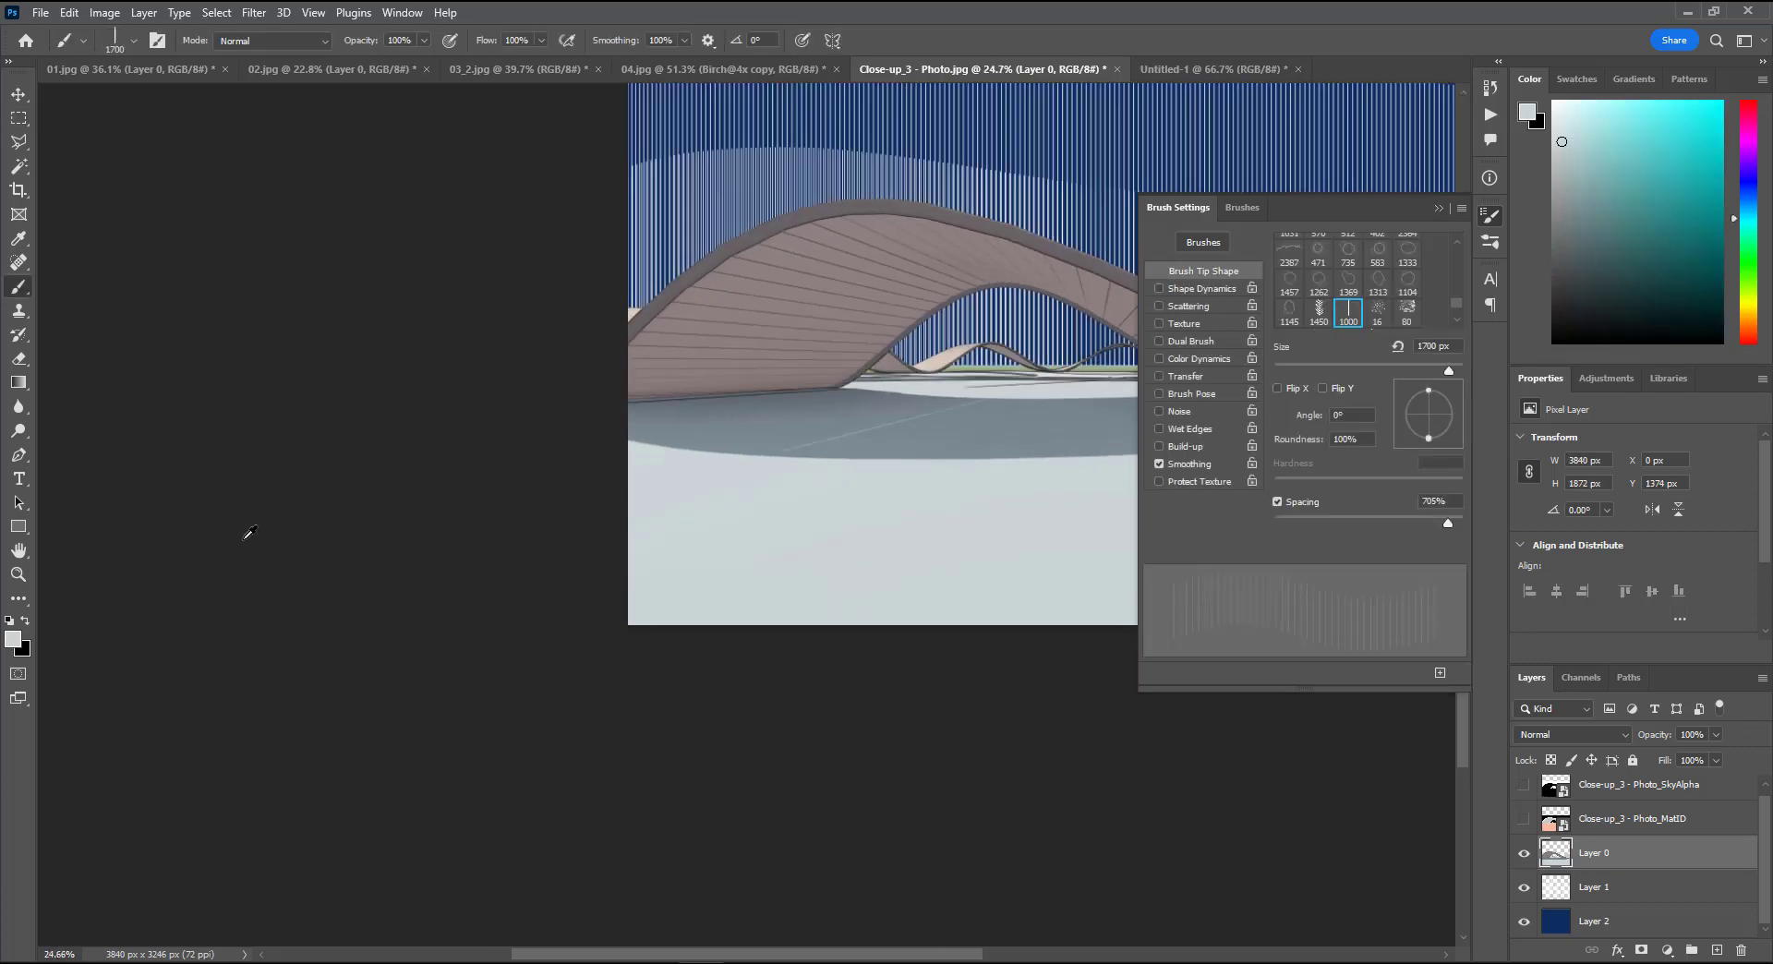
{"action": "scroll", "coordinate": [246, 534], "scroll_direction": "down", "scroll_amount": 1, "text": "alt"}
{"action": "scroll", "coordinate": [634, 622], "scroll_direction": "down", "scroll_amount": 1, "text": "alt"}
{"action": "scroll", "coordinate": [435, 696], "scroll_direction": "down", "scroll_amount": 2, "text": "alt"}
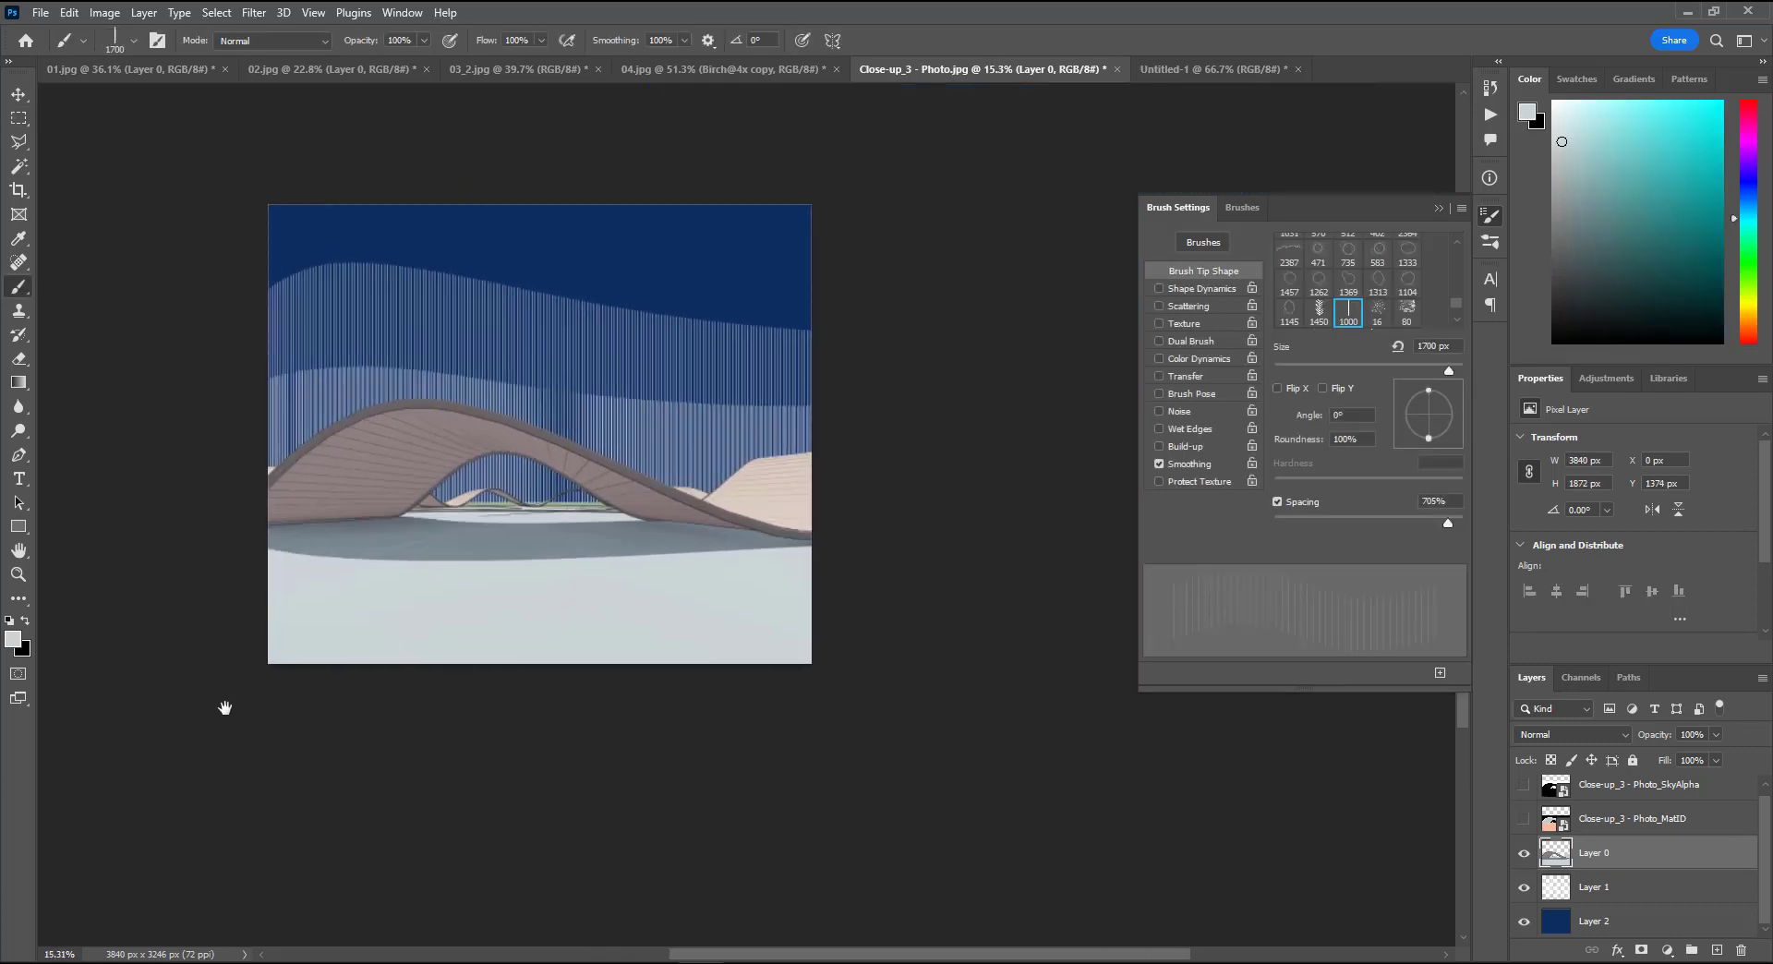
{"action": "left_click", "coordinate": [104, 12]}
{"action": "mouse_move", "coordinate": [123, 65]}
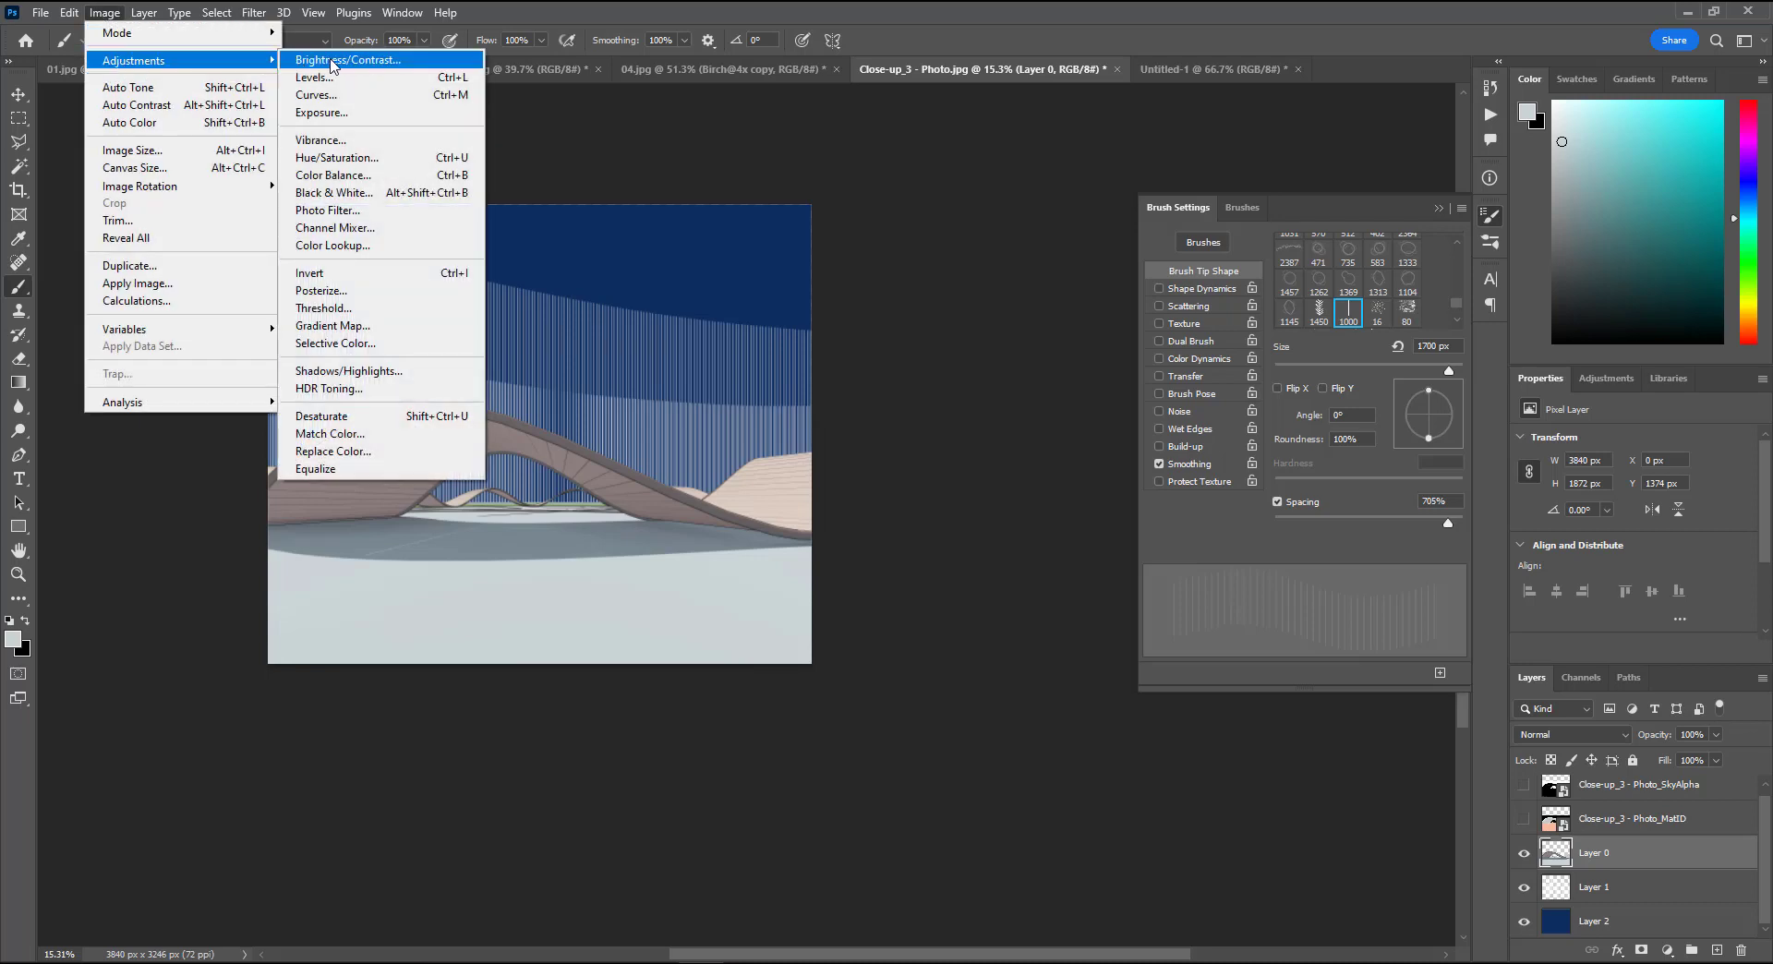
{"action": "left_click", "coordinate": [366, 294]}
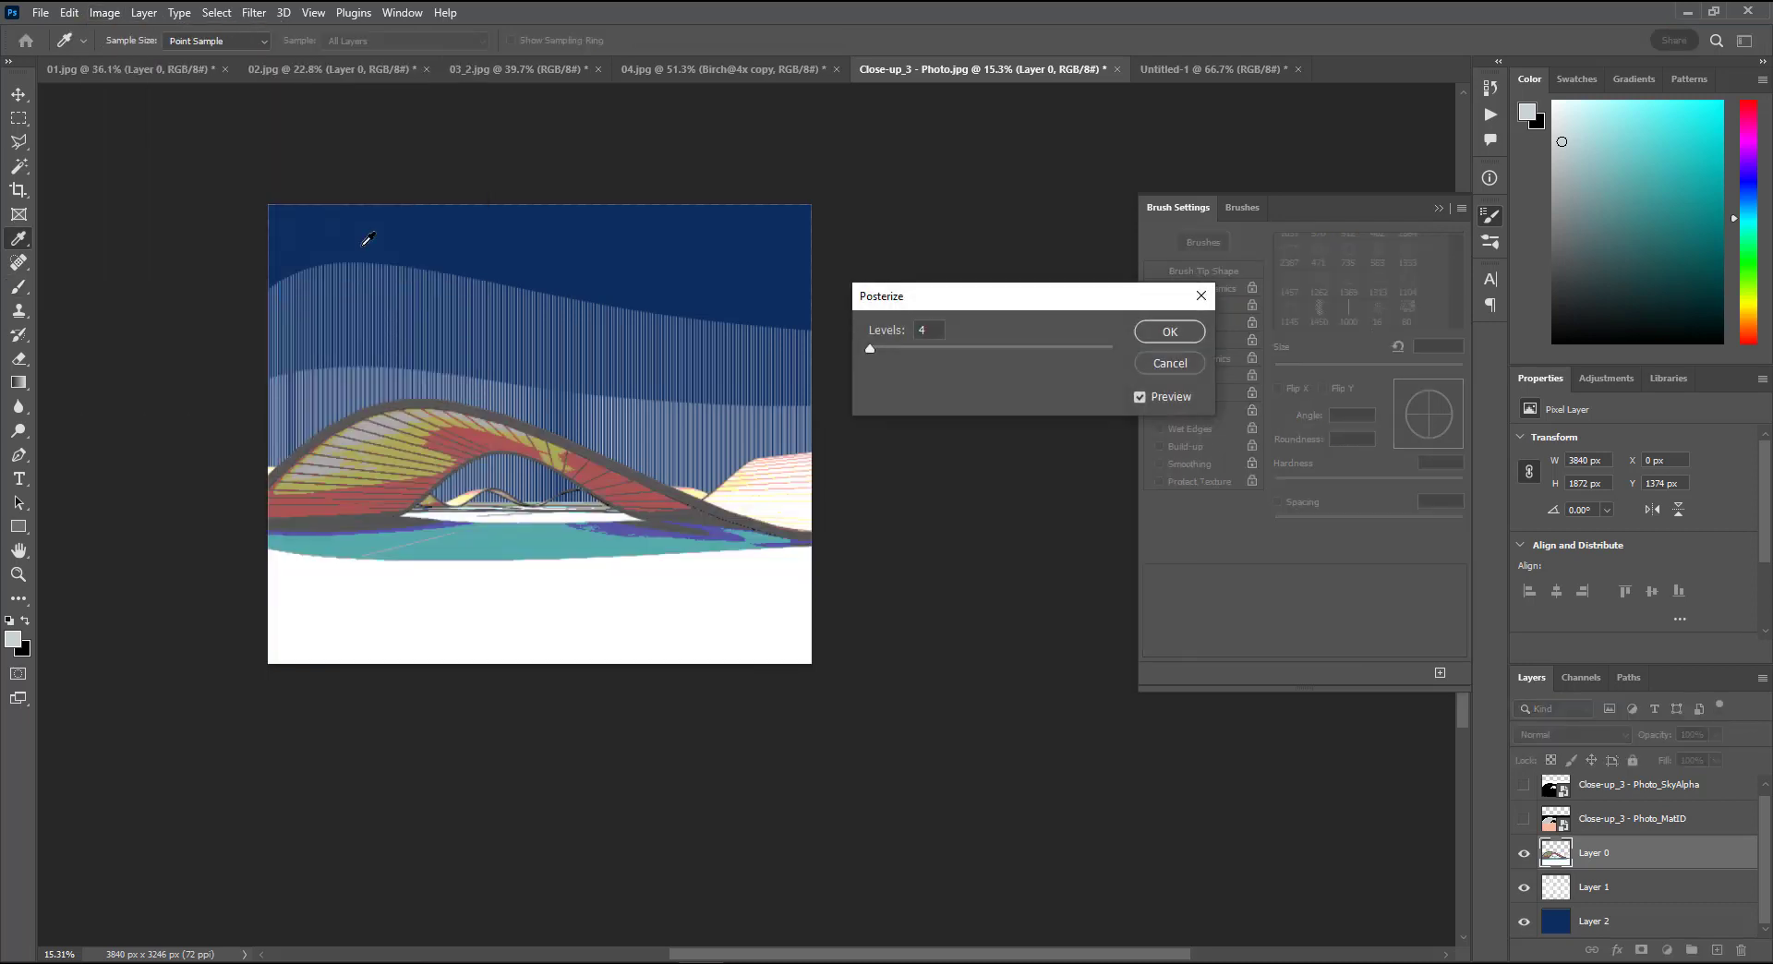
{"action": "key", "text": "Escape"}
{"action": "key", "text": "b"}
Step: Duplicate Layer 0, reduce the copy to black and white with Threshold, and set its blend mode to Lighter Color
{"action": "key", "text": "ctrl+j"}
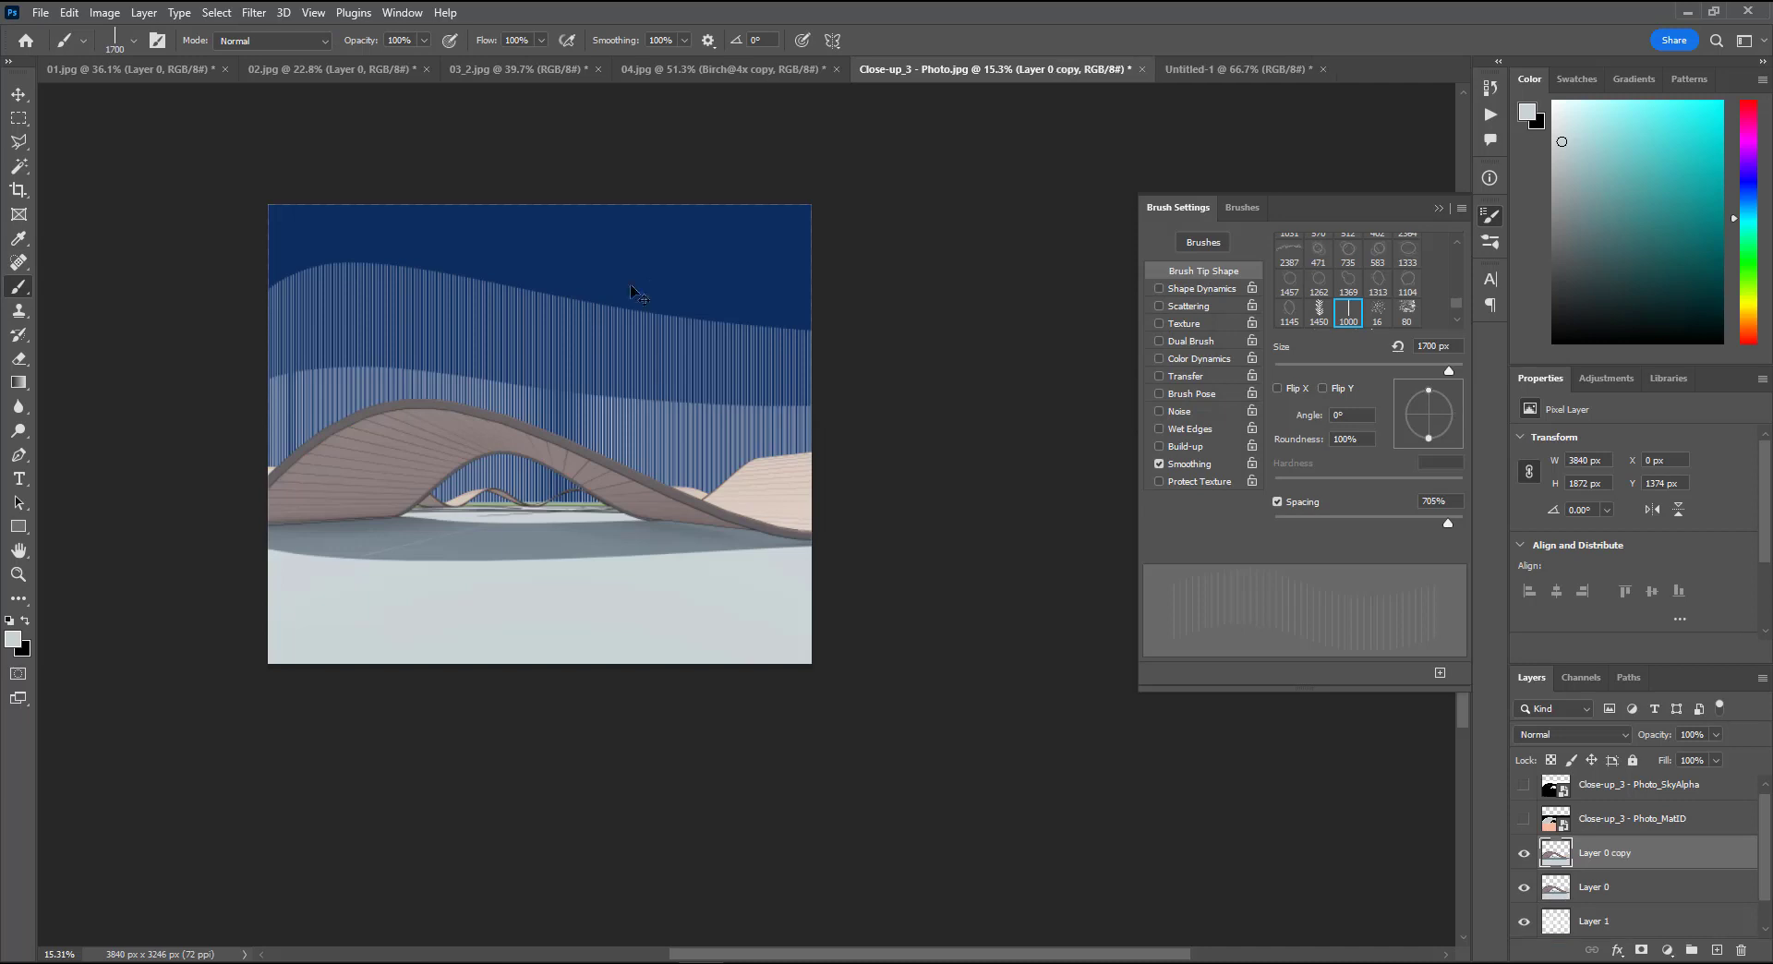
{"action": "left_click", "coordinate": [104, 12]}
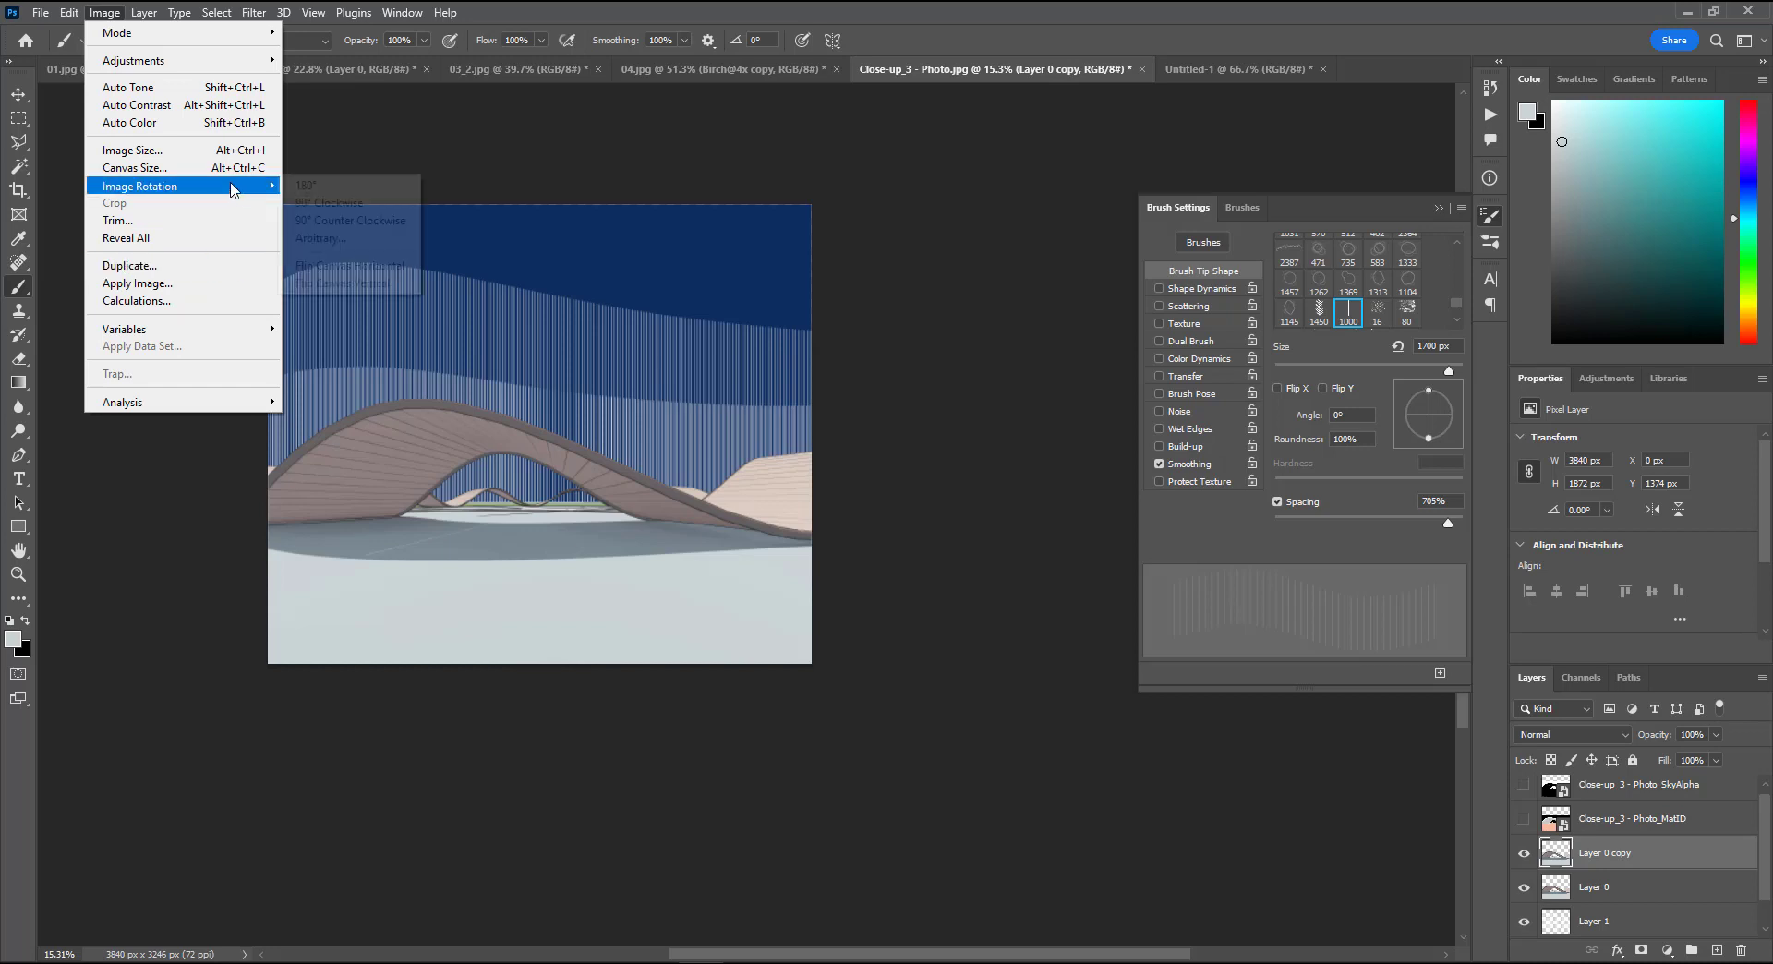
{"action": "mouse_move", "coordinate": [247, 61]}
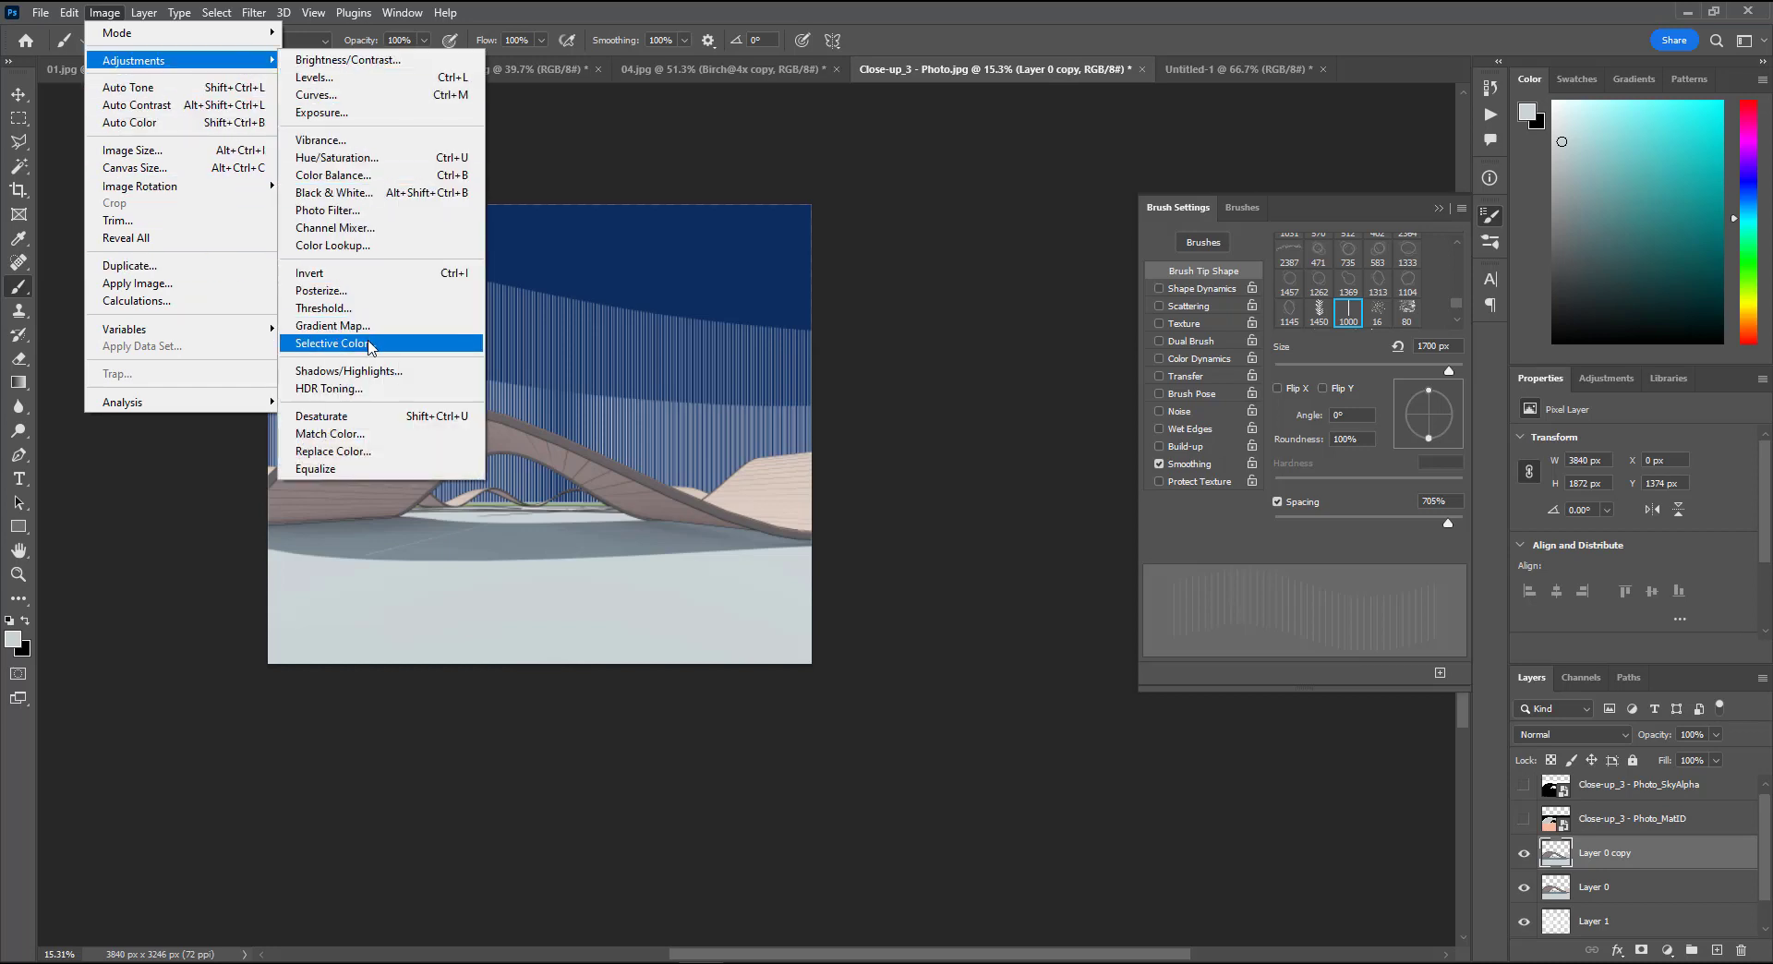
{"action": "left_click", "coordinate": [370, 346]}
{"action": "key", "text": "Return"}
{"action": "left_click", "coordinate": [1570, 734]}
{"action": "left_click", "coordinate": [1552, 696]}
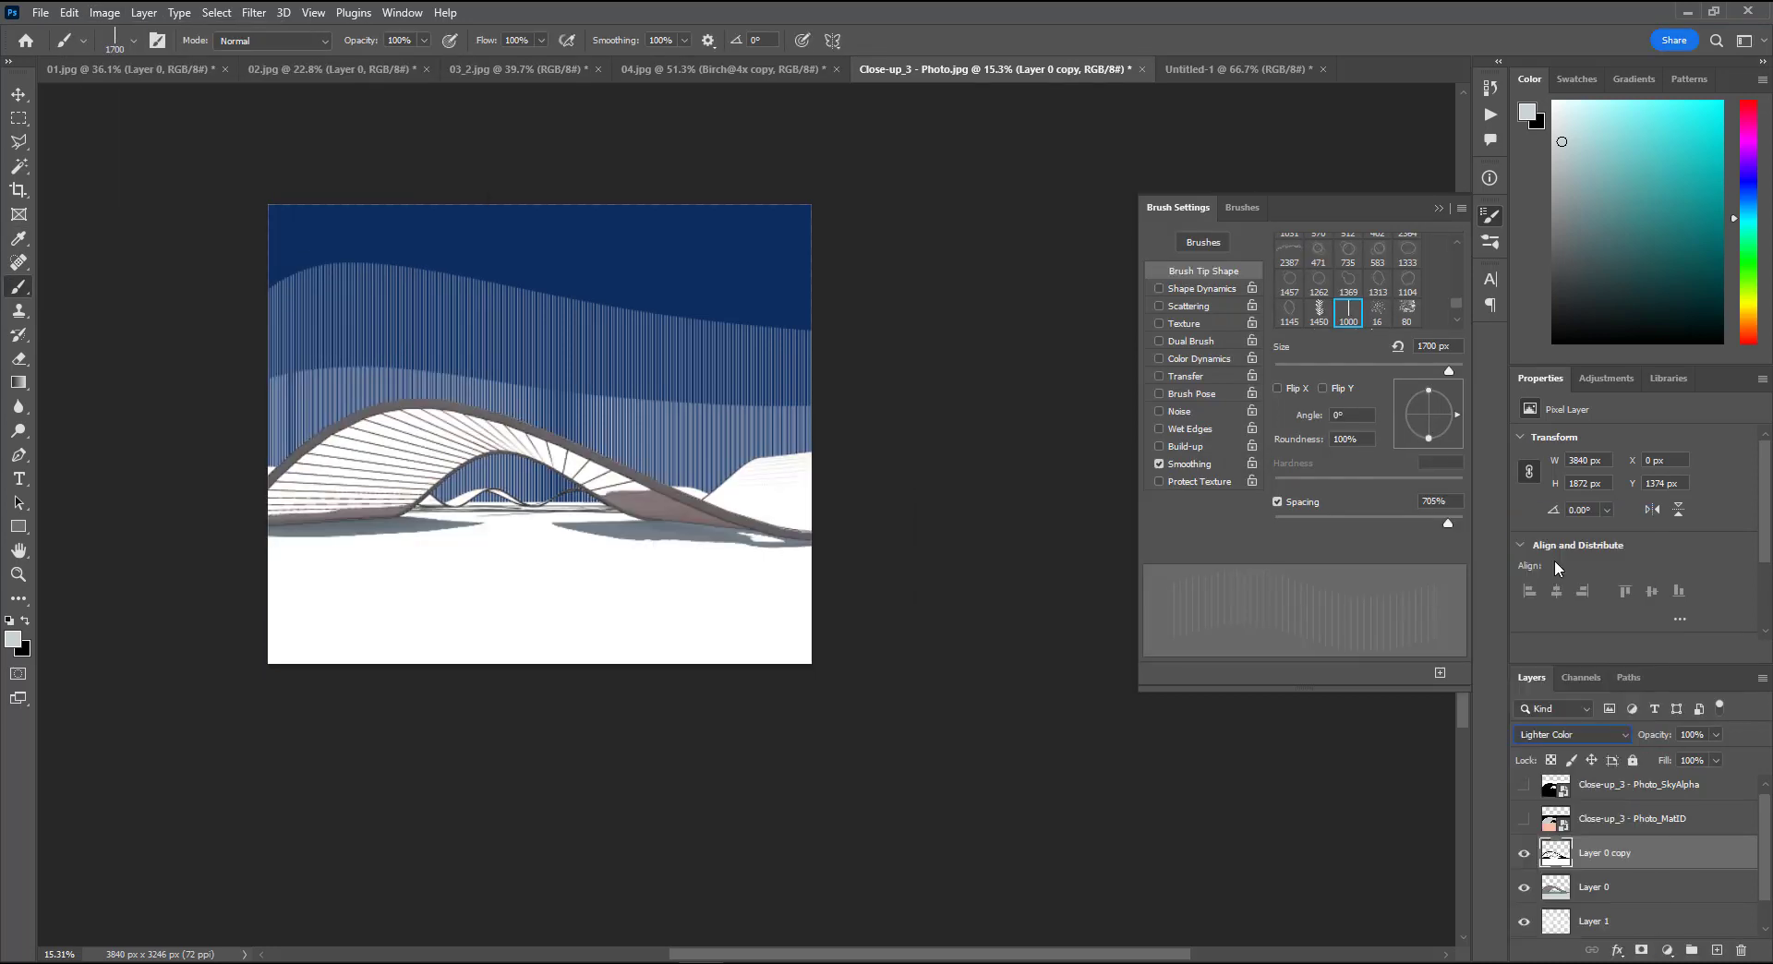
Step: Select a large polygon of the foreground ground, narrowing towards the far end beneath the arch, with the Polygonal Lasso
{"action": "key", "text": "l"}
{"action": "left_click", "coordinate": [611, 450]}
{"action": "left_click", "coordinate": [131, 507]}
{"action": "left_click", "coordinate": [234, 695]}
{"action": "left_click", "coordinate": [324, 784]}
{"action": "left_click", "coordinate": [954, 828]}
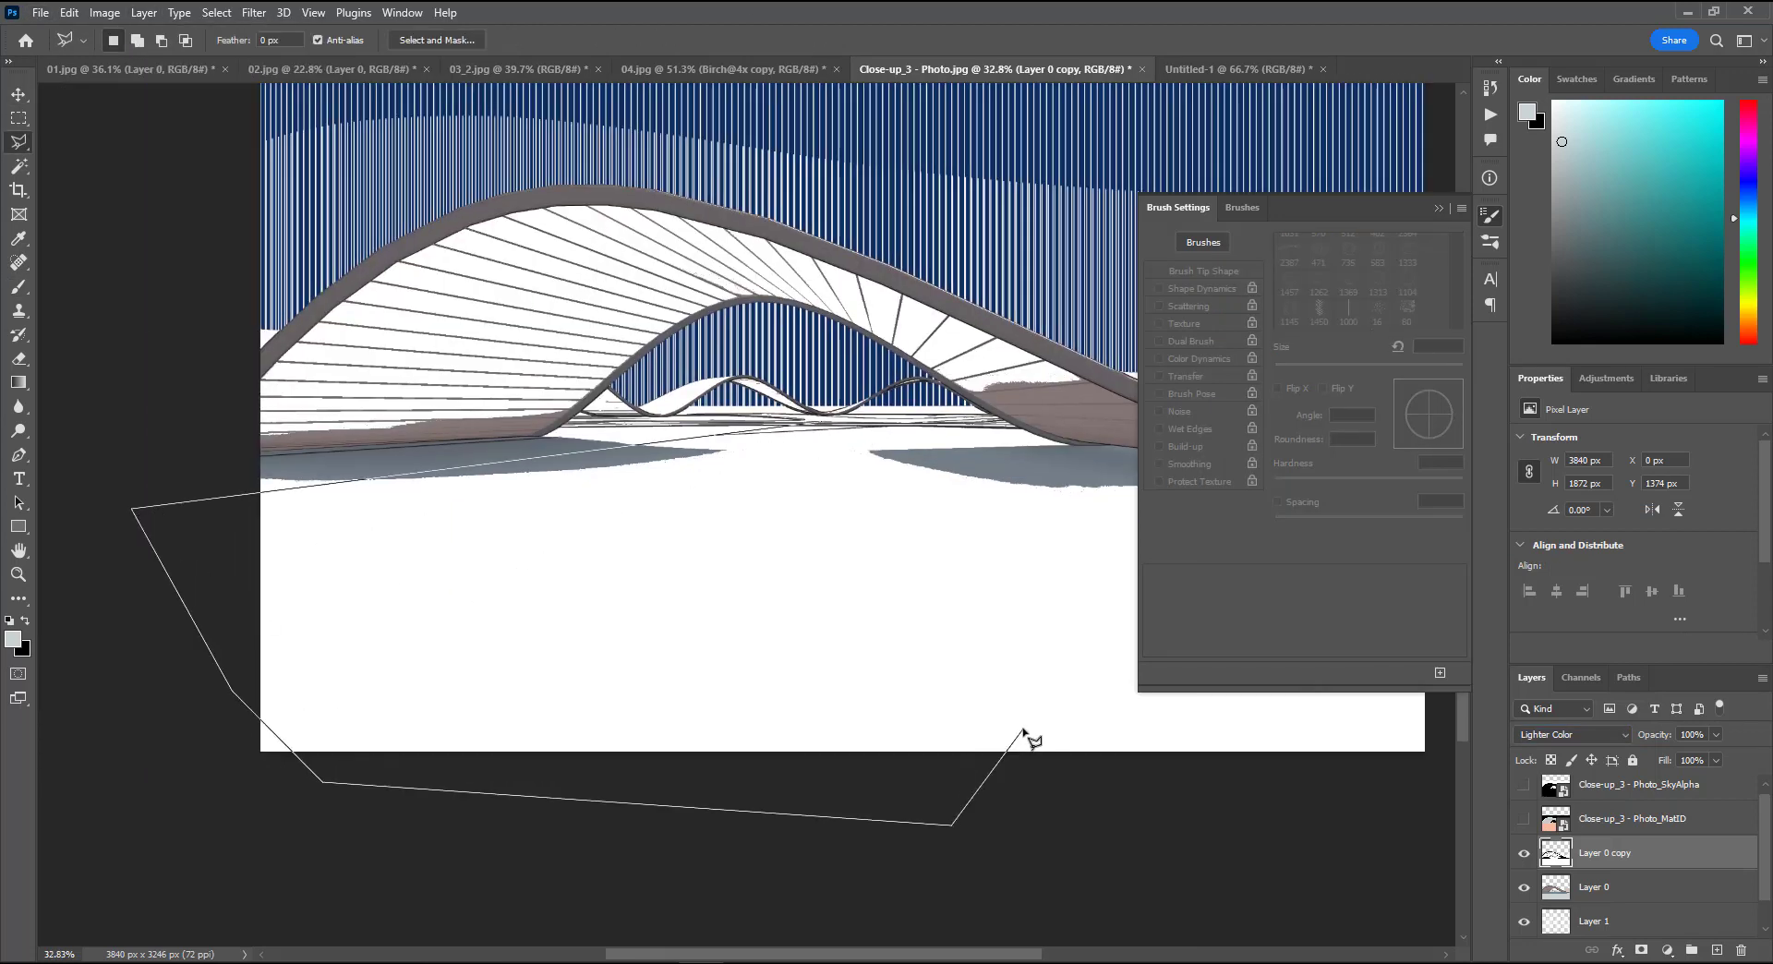
{"action": "left_click", "coordinate": [1023, 729]}
{"action": "left_click", "coordinate": [841, 424]}
Step: Fill the selected ground area with white on a new layer above Layer 0 copy and give that layer a thin dark Stroke effect
{"action": "key", "text": "d"}
{"action": "key", "text": "x"}
{"action": "left_click", "coordinate": [1717, 950]}
{"action": "key", "text": "alt+BackSpace"}
{"action": "key", "text": "ctrl+d"}
{"action": "scroll", "coordinate": [1007, 711], "scroll_direction": "down", "scroll_amount": 1, "text": "alt"}
{"action": "double_click", "coordinate": [1662, 853]}
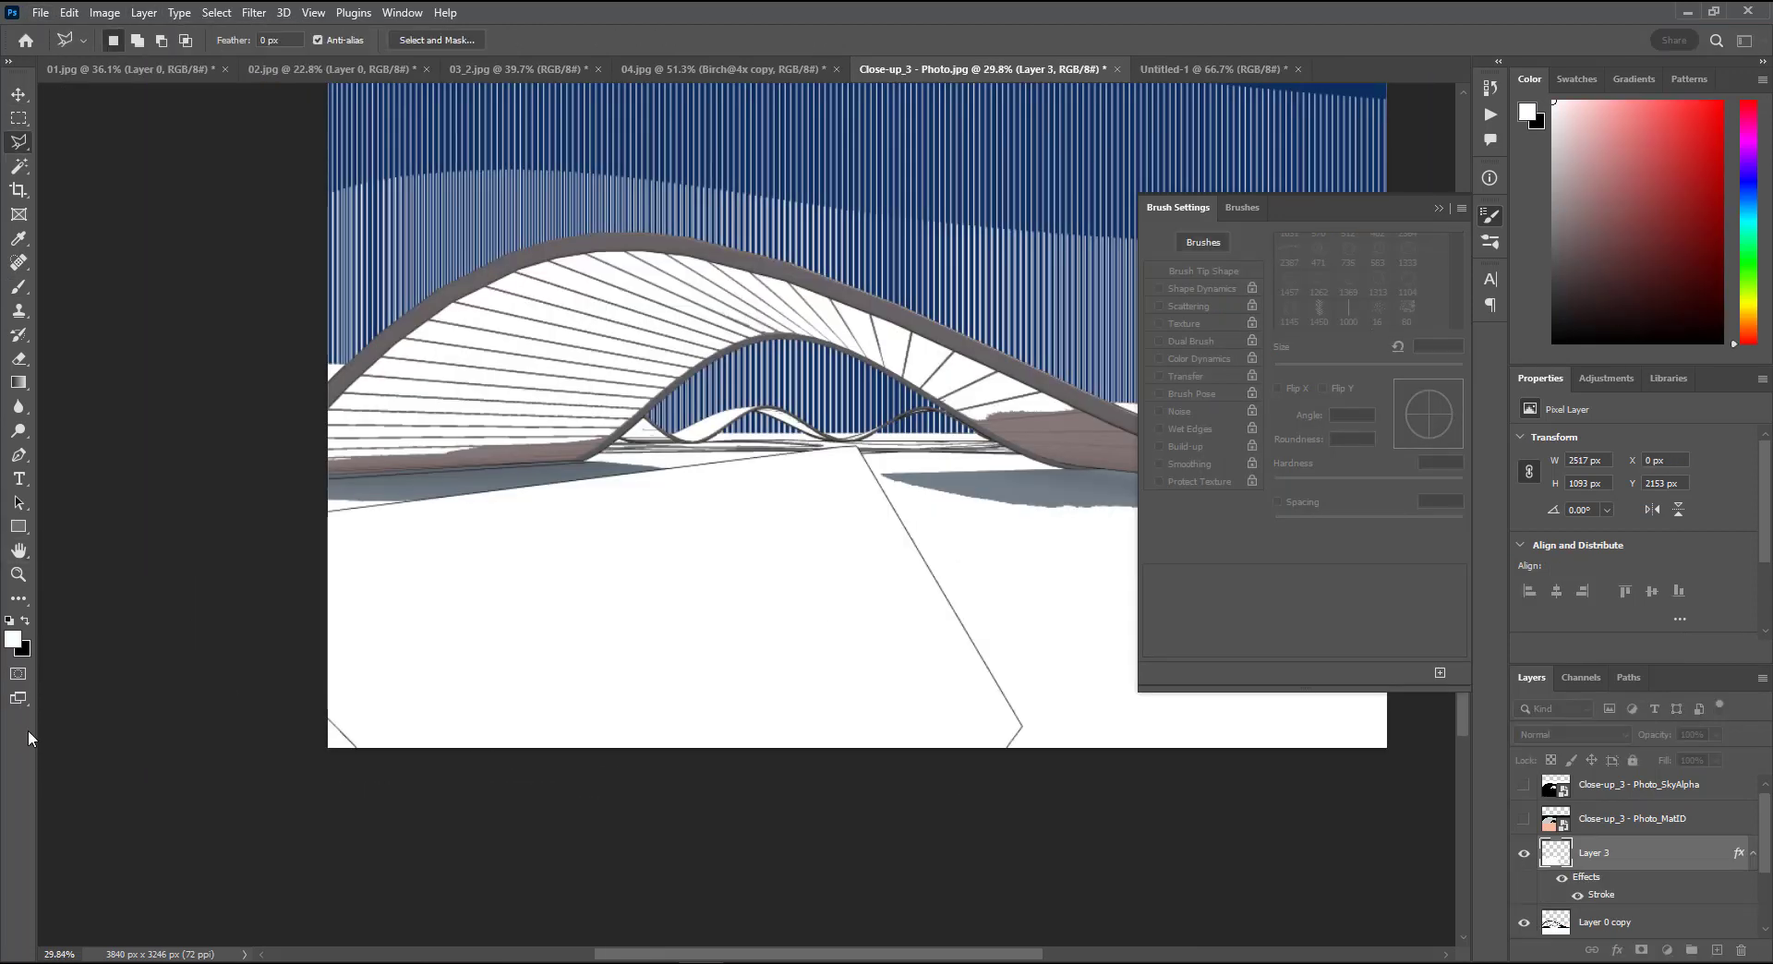
{"action": "key", "text": "Return"}
Step: Place the sketched children on the ground as Kids layers and lasso around the group of three on Kids copy 3
{"action": "key", "text": "v"}
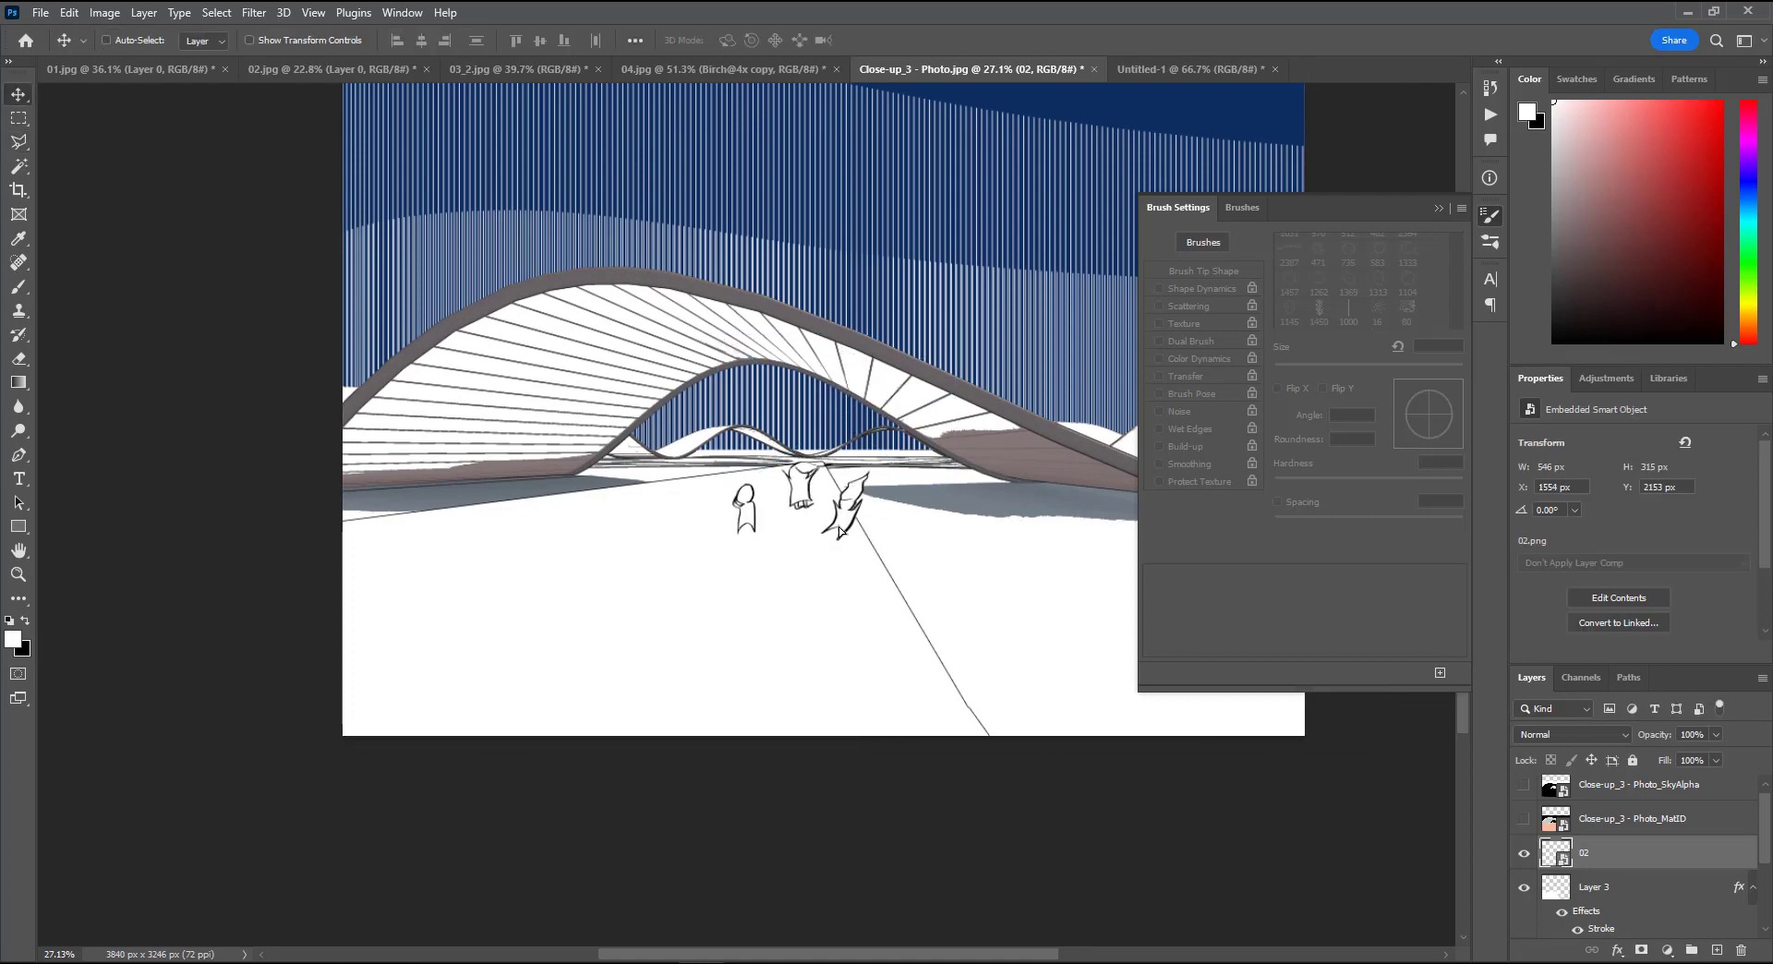
{"action": "scroll", "coordinate": [1007, 635], "scroll_direction": "up", "scroll_amount": 3, "text": "alt"}
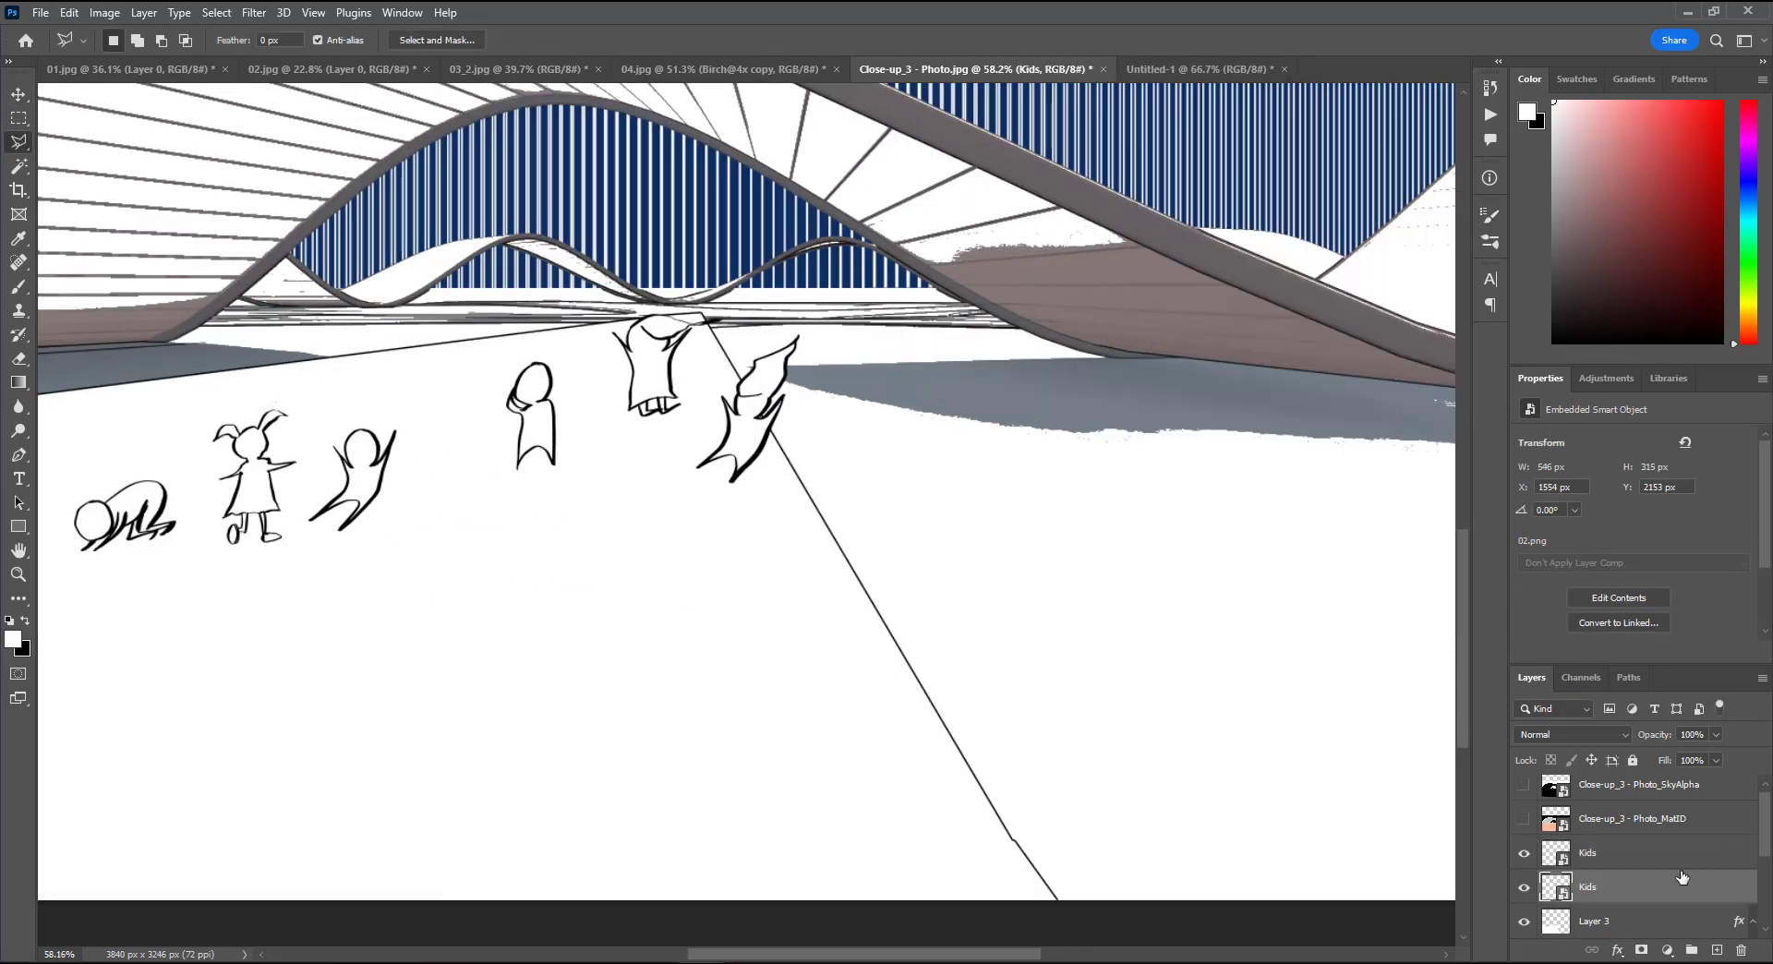
{"action": "scroll", "coordinate": [887, 515], "scroll_direction": "up", "scroll_amount": 2, "text": "alt"}
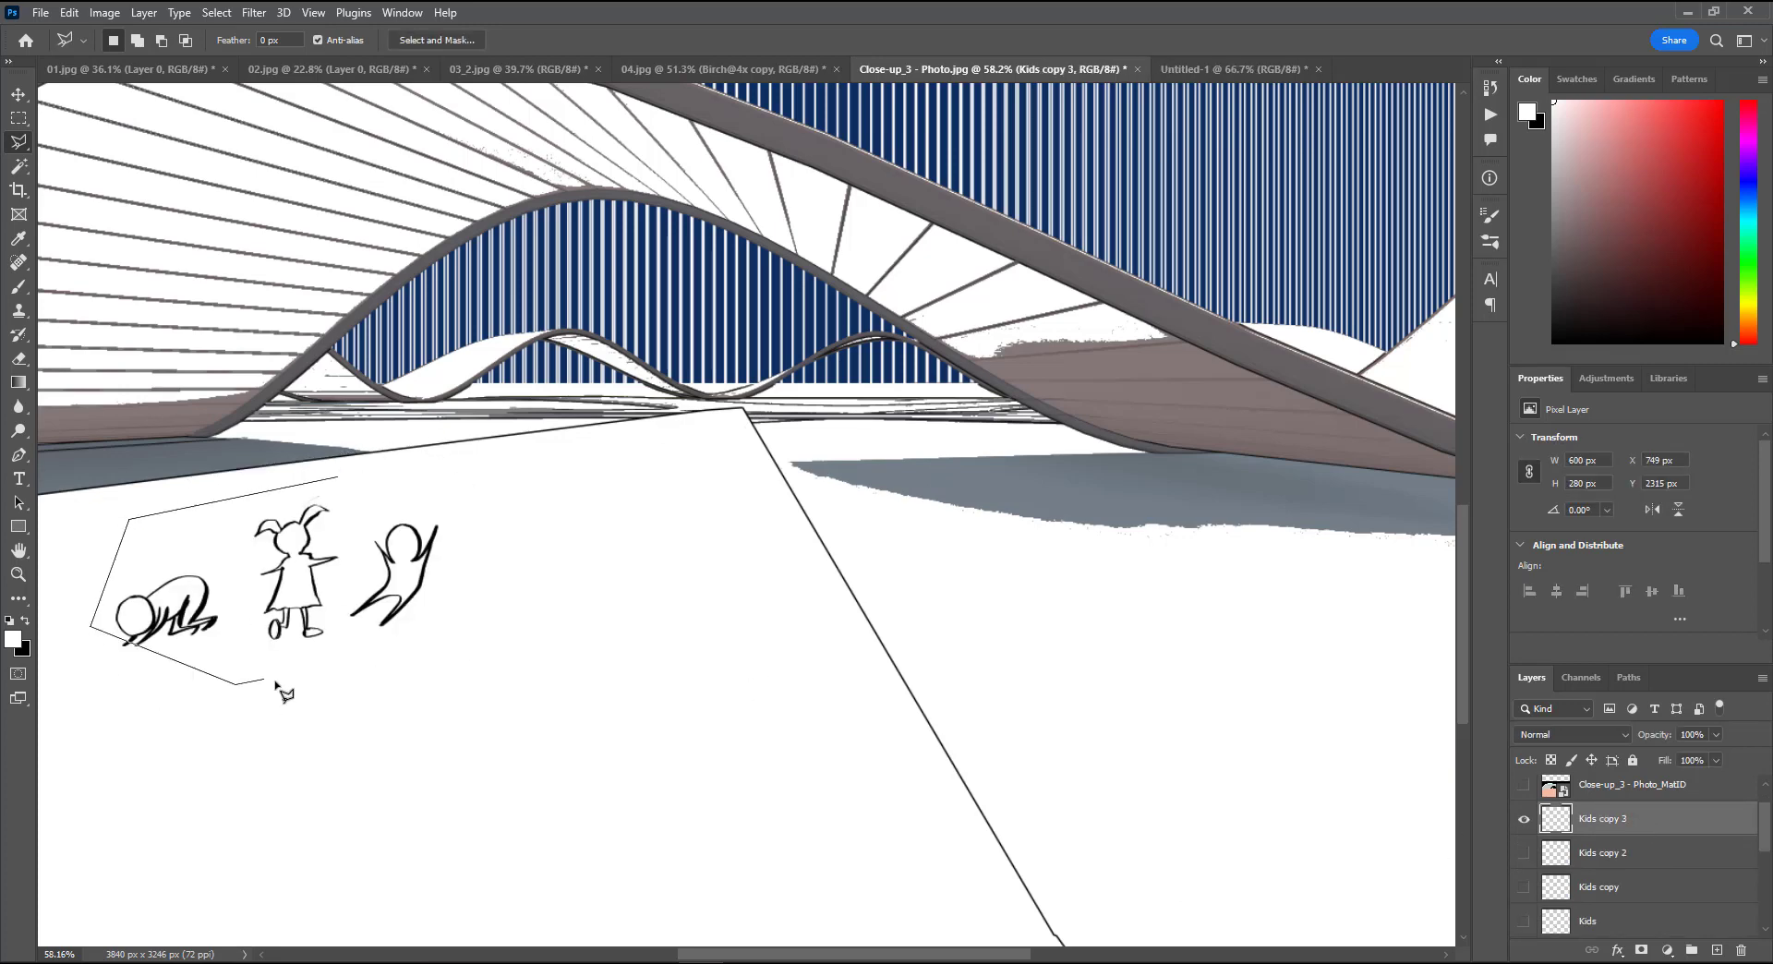
{"action": "left_click", "coordinate": [46, 623]}
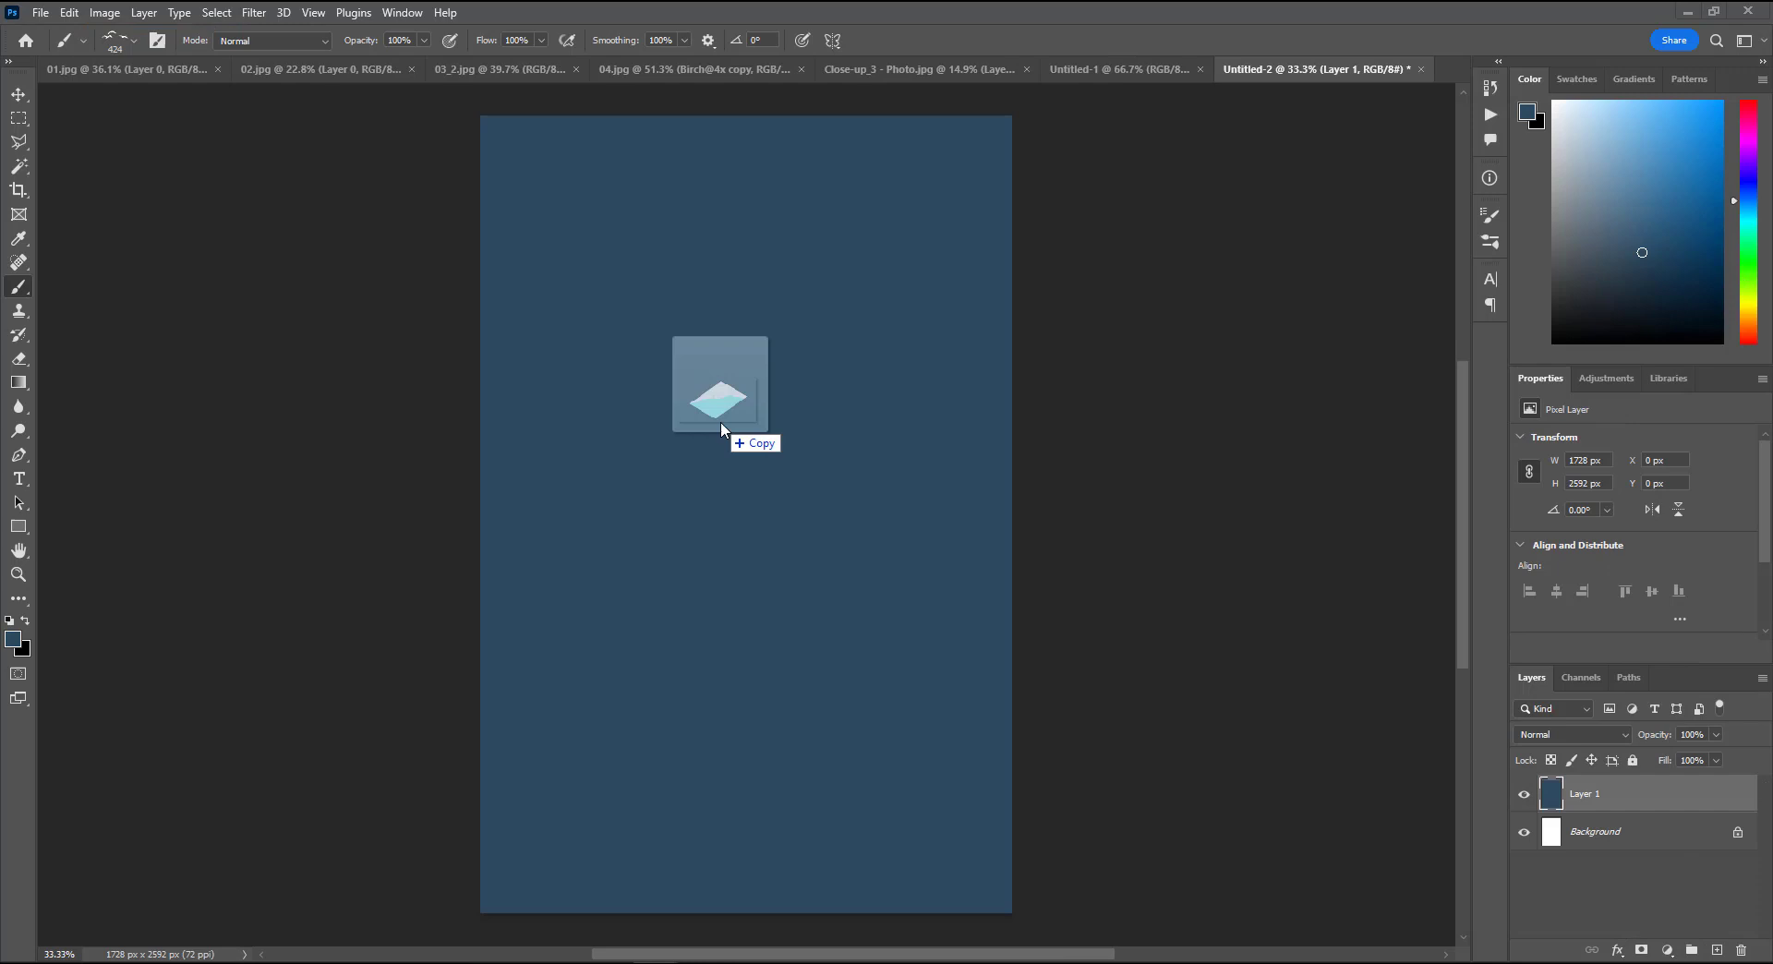
Step: Place the 01 copy, 02 copy, 04 copy and 05 diagram images on the dark blue Untitled-2 page
{"action": "left_click_drag", "start_coordinate": [727, 534], "coordinate": [730, 517]}
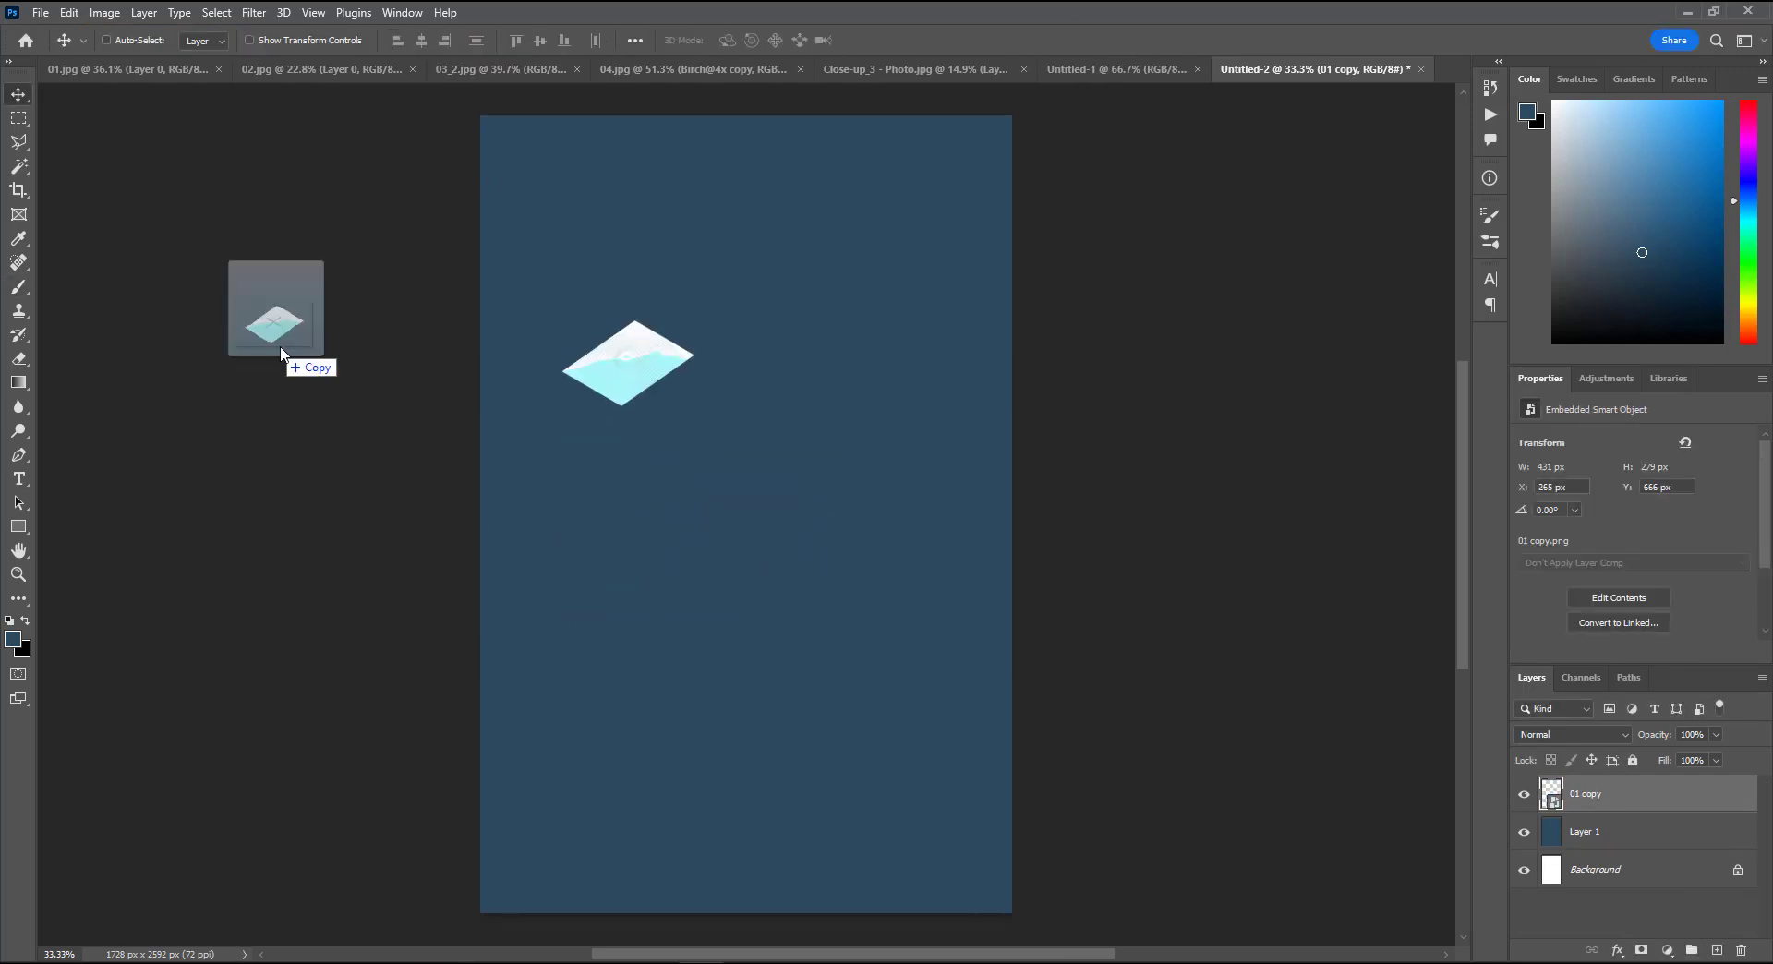
{"action": "left_click_drag", "start_coordinate": [282, 354], "coordinate": [739, 481]}
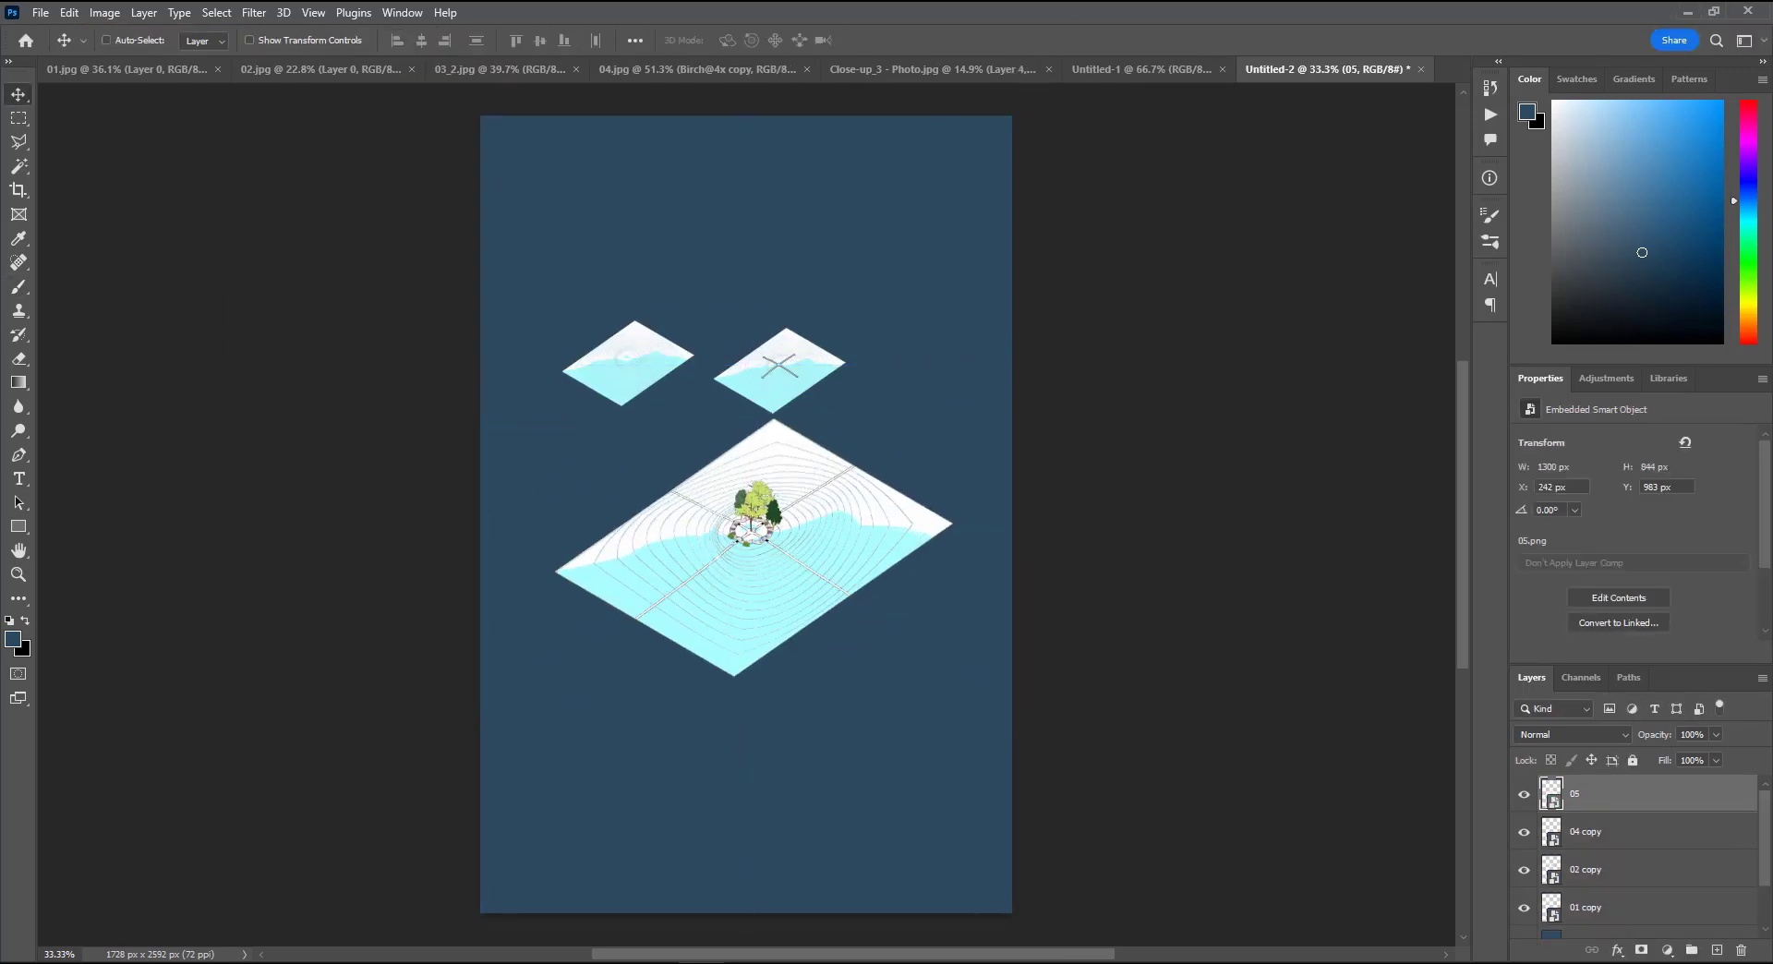
{"action": "left_click", "coordinate": [628, 384]}
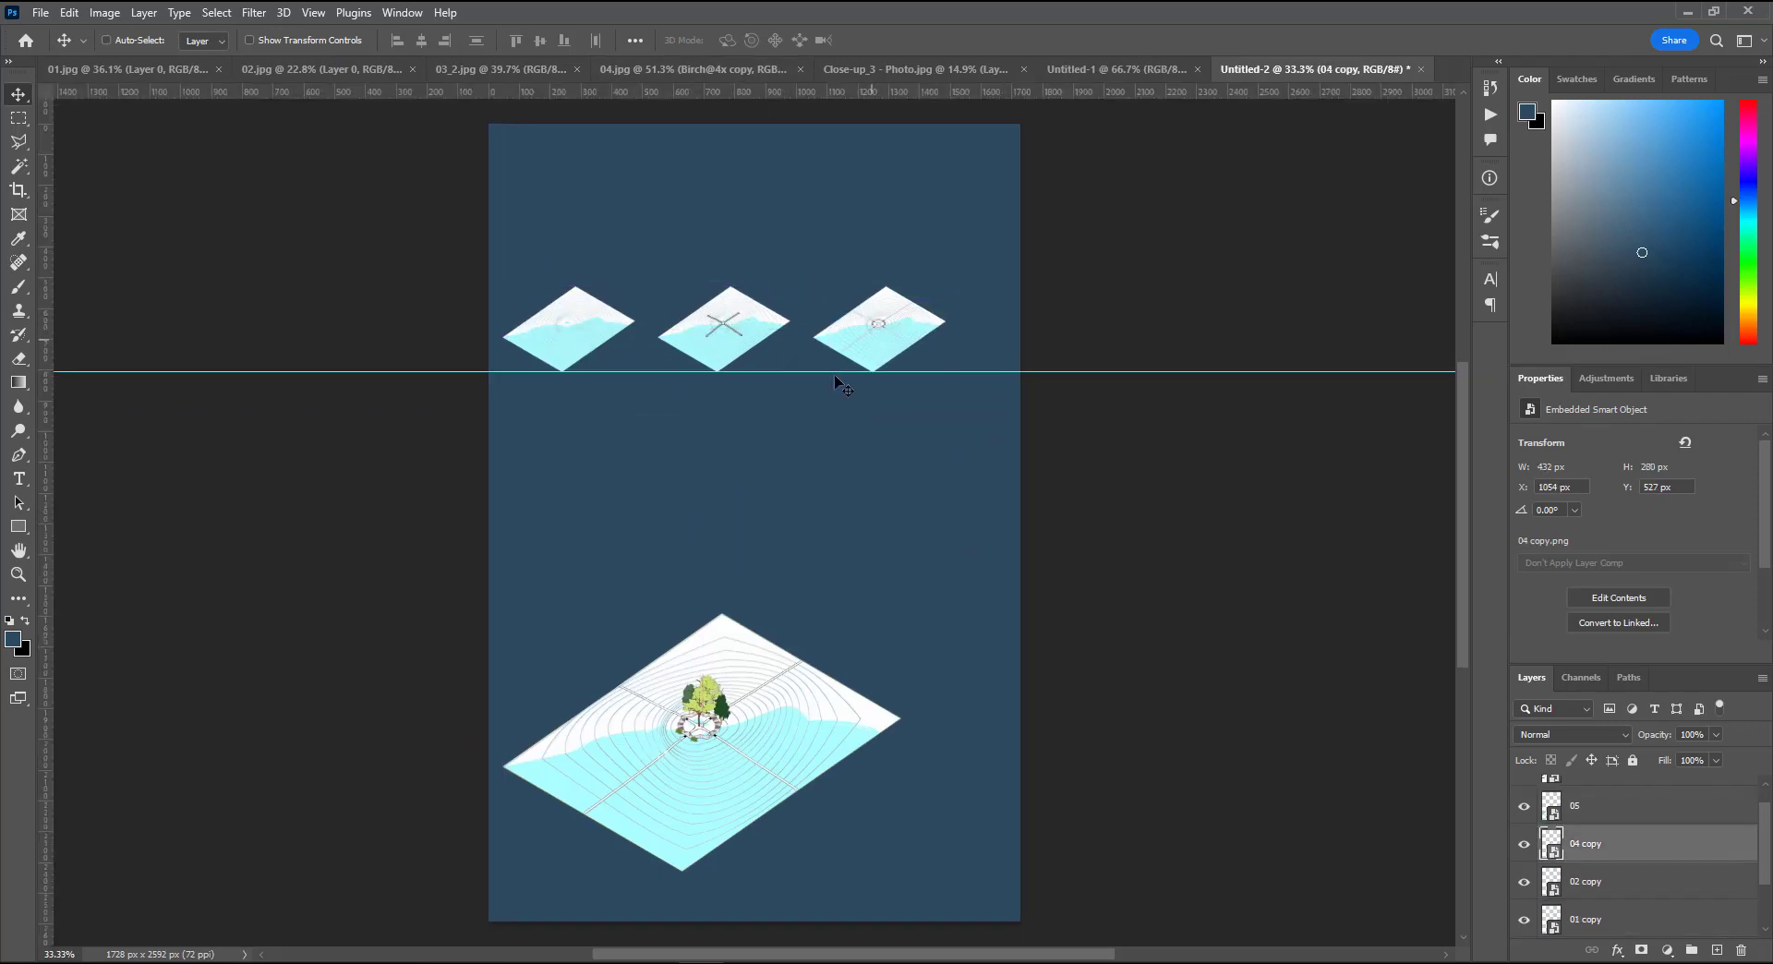
Step: Using guides, stack the three small diagrams along the page's left margin and move the large 05 diagram to the upper right beside them
{"action": "left_click_drag", "start_coordinate": [835, 384], "coordinate": [744, 334]}
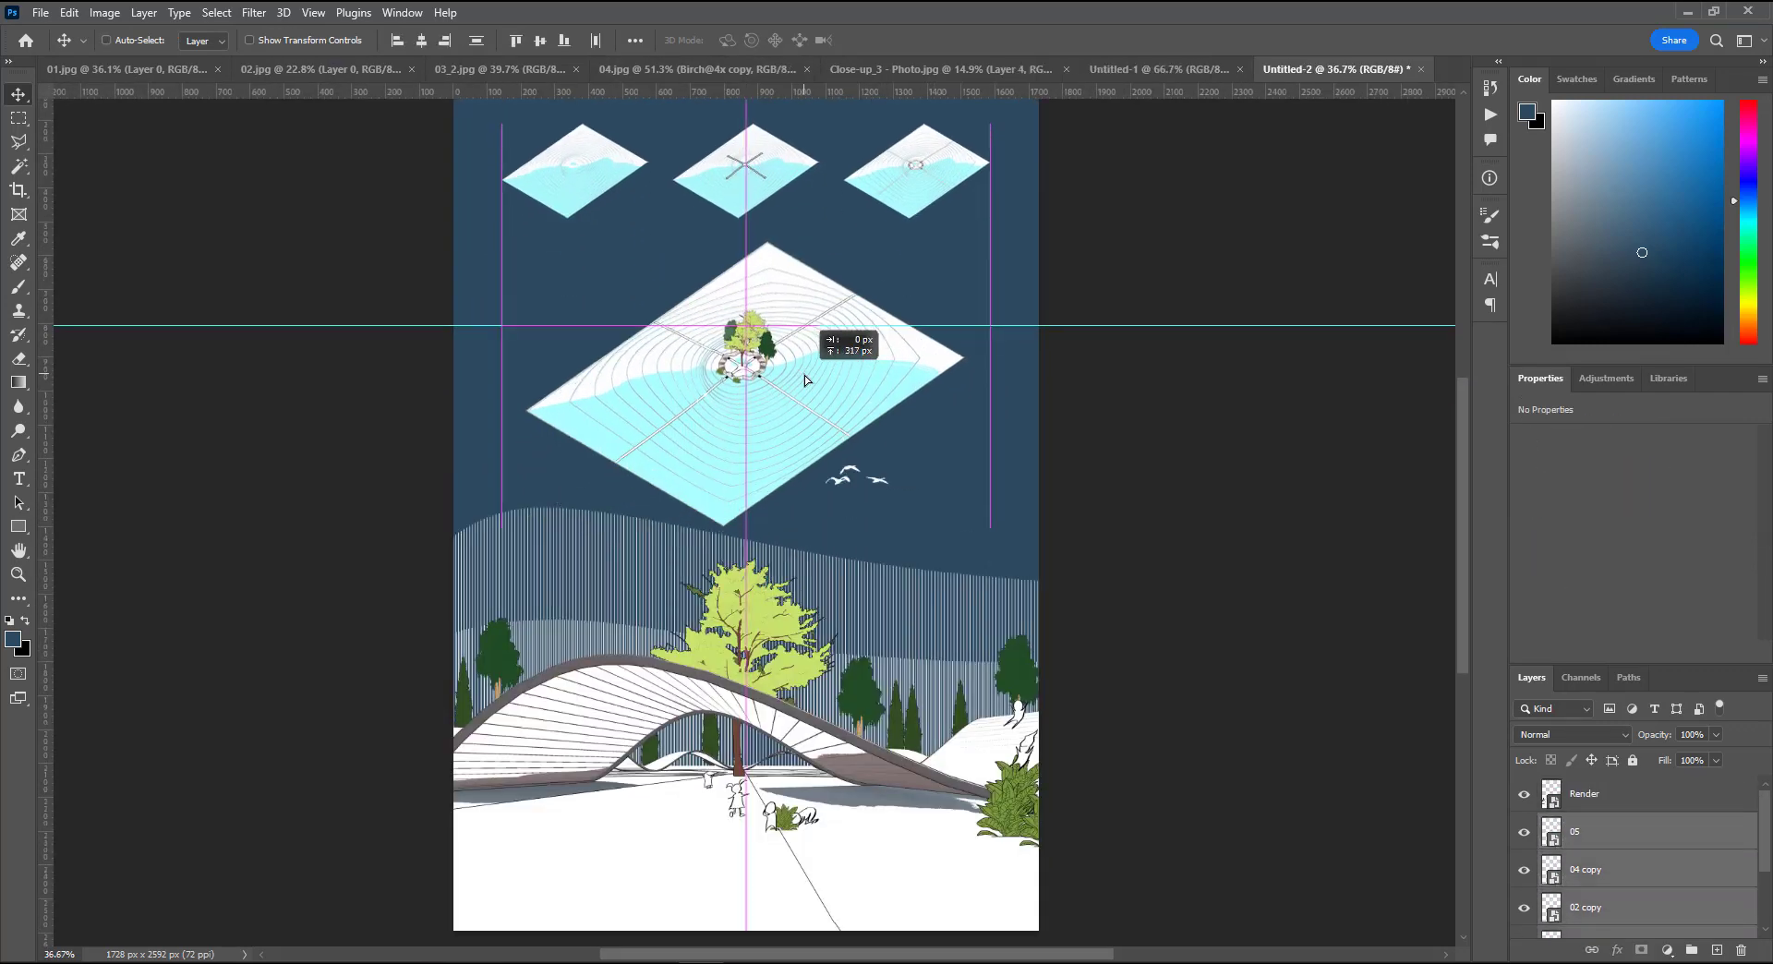
{"action": "left_click_drag", "start_coordinate": [45, 494], "coordinate": [394, 494]}
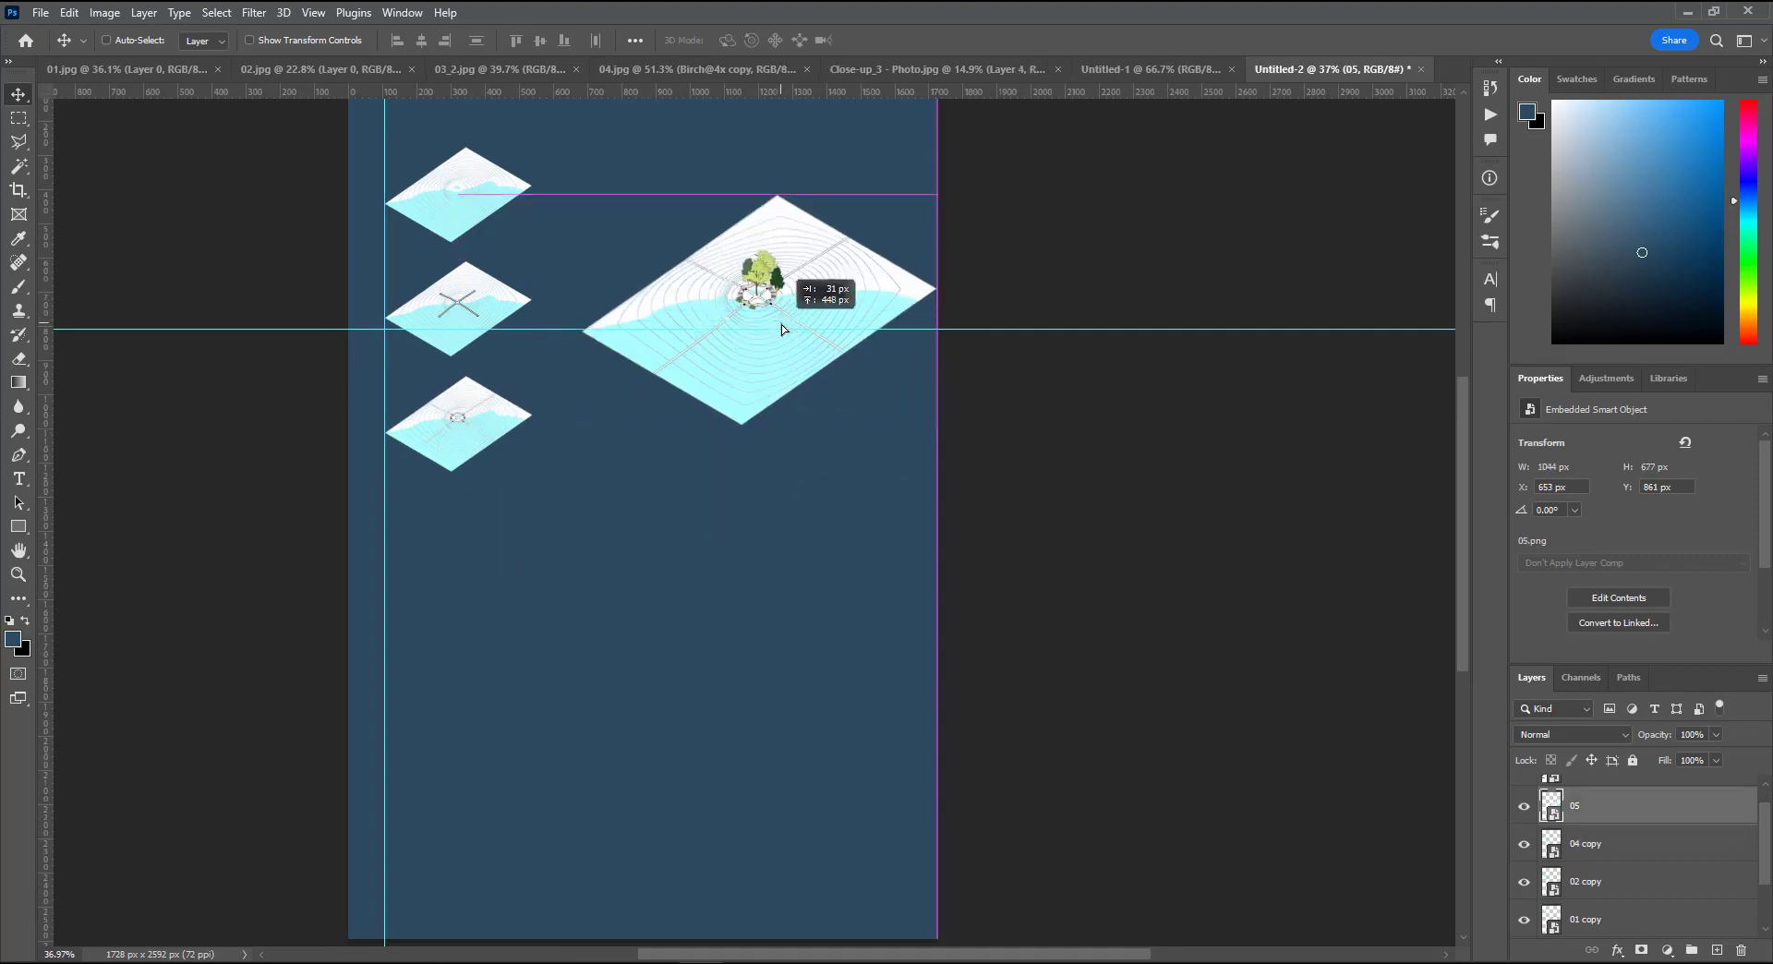
{"action": "left_click_drag", "start_coordinate": [781, 325], "coordinate": [792, 327]}
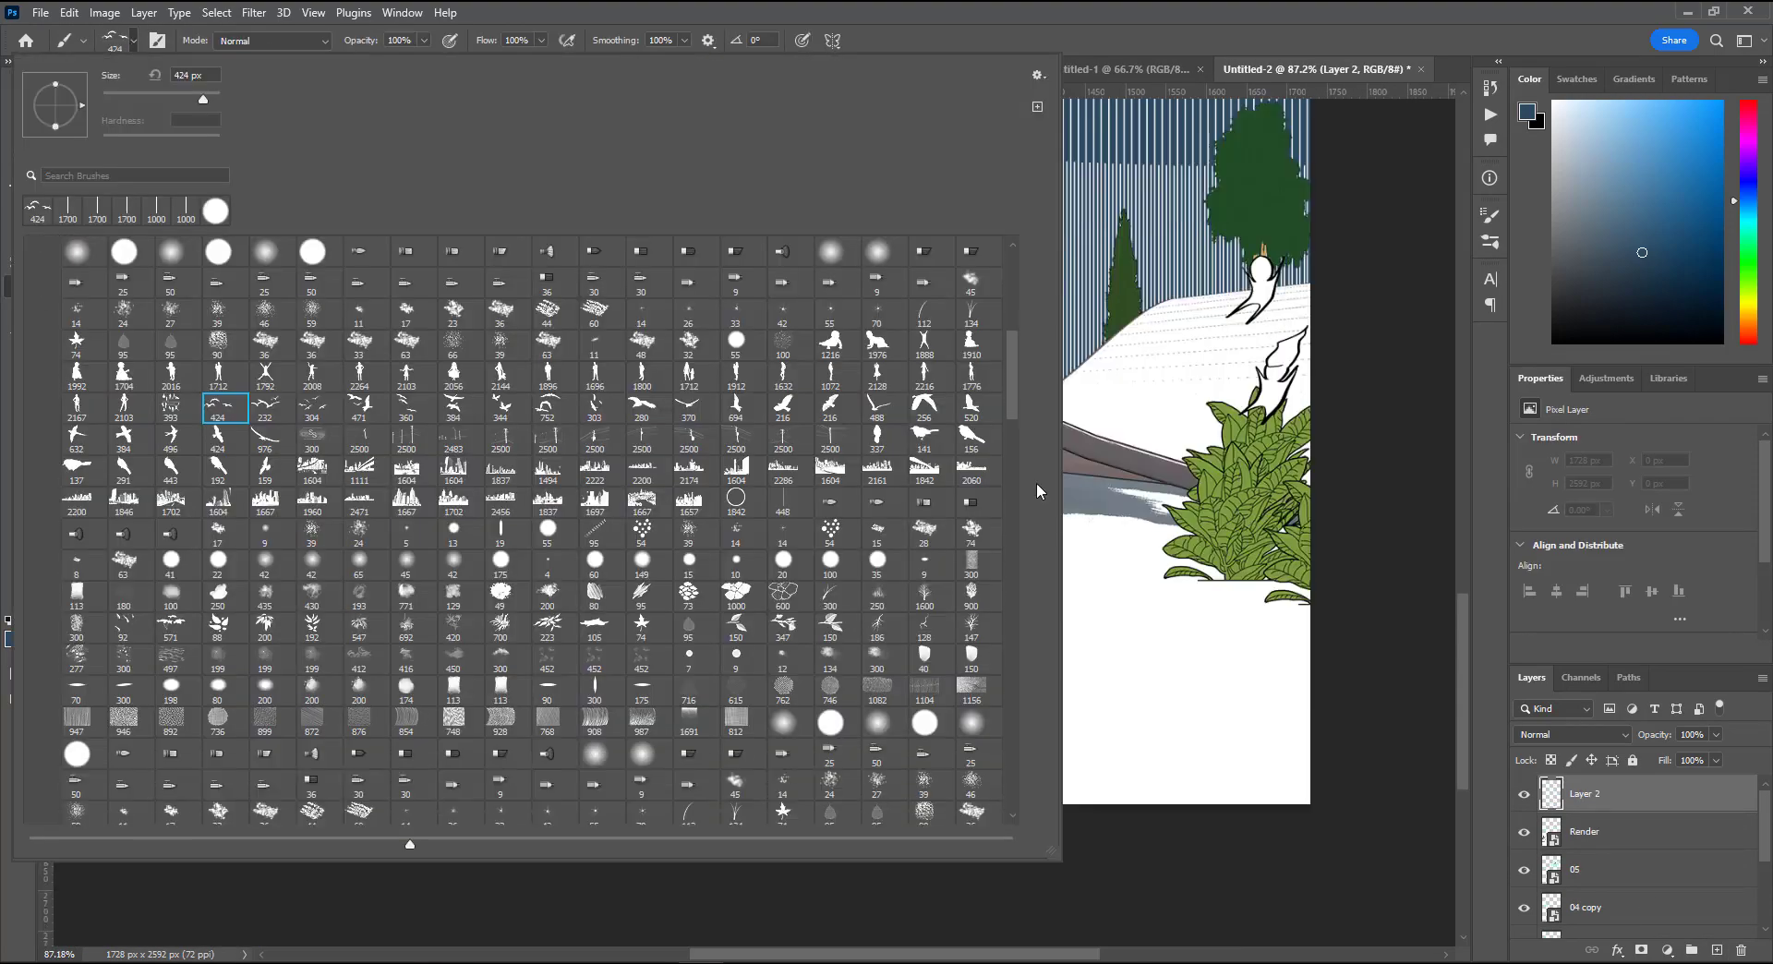
Step: Paint red, yellow and purple flowers on Layer 2 around the sketched children, the path line and the shadow under the arch
{"action": "scroll", "coordinate": [1037, 482], "scroll_direction": "down", "scroll_amount": 5}
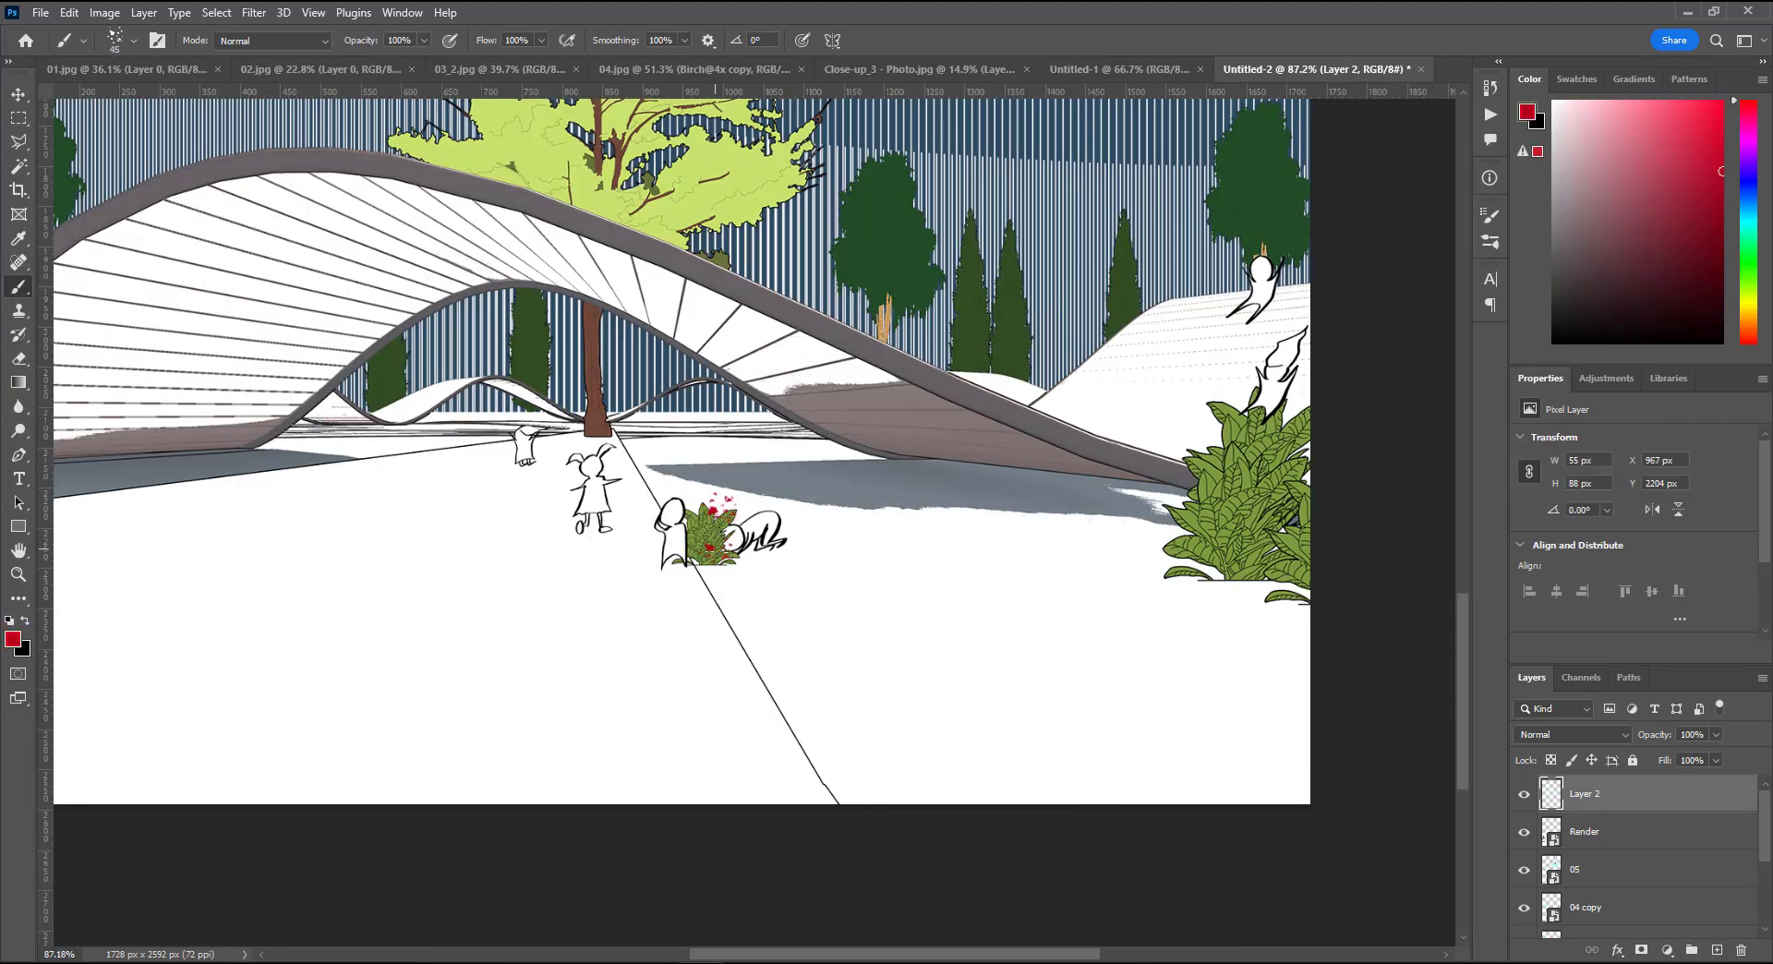
{"action": "left_click", "coordinate": [1746, 305]}
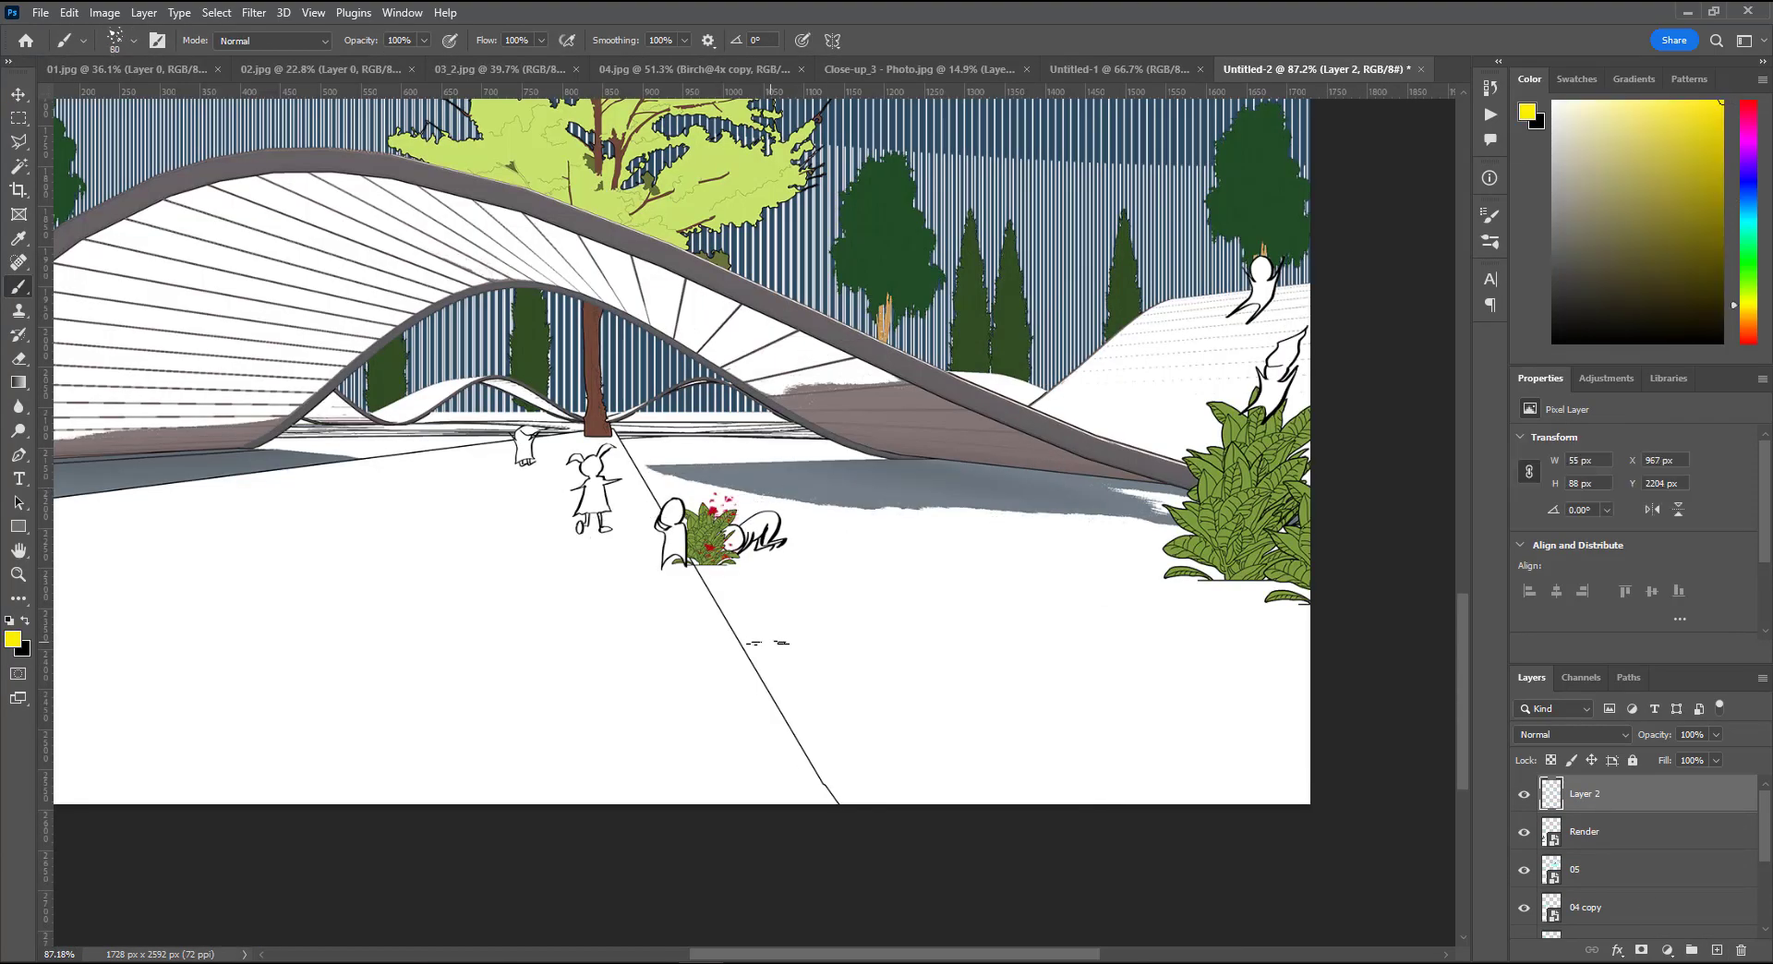
{"action": "left_click_drag", "start_coordinate": [730, 563], "coordinate": [813, 665]}
{"action": "left_click_drag", "start_coordinate": [83, 475], "coordinate": [342, 452]}
{"action": "left_click", "coordinate": [1745, 152]}
{"action": "scroll", "coordinate": [197, 485], "scroll_direction": "down", "scroll_amount": 5, "text": "alt"}
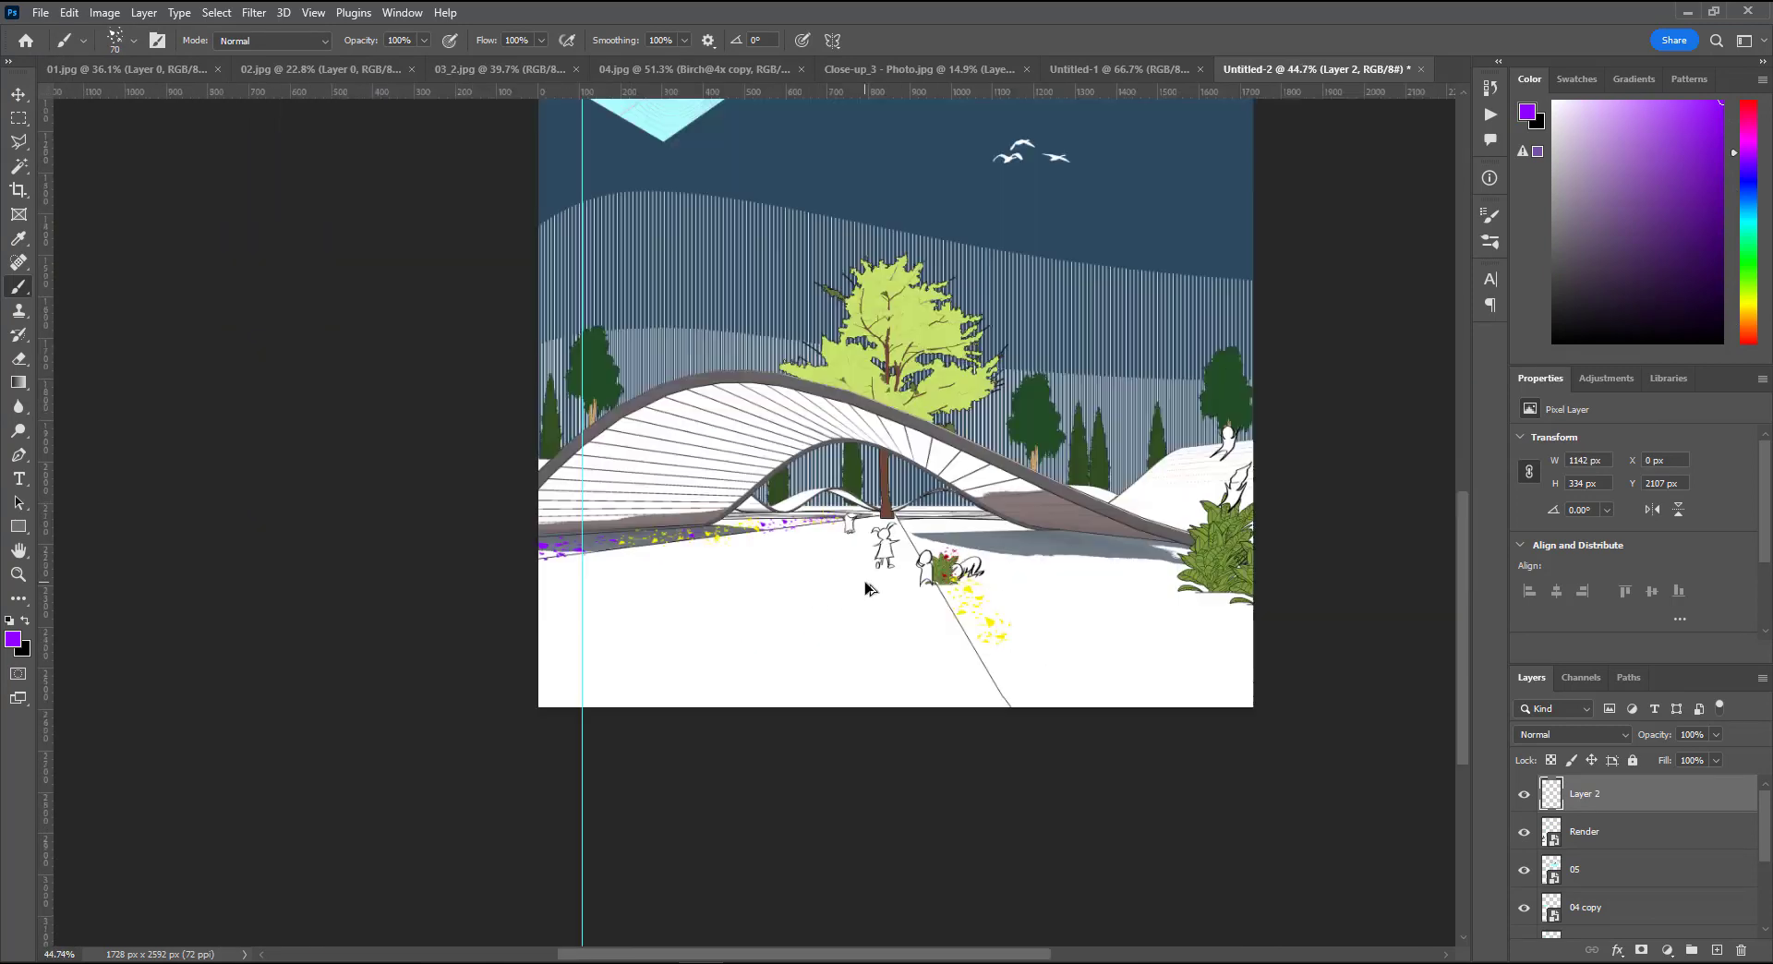
Step: Add a text box across the upper part of the page, starting at the vertical guide, with the title "Conceptual Render Technique: 2023"
{"action": "key", "text": "bracketright"}
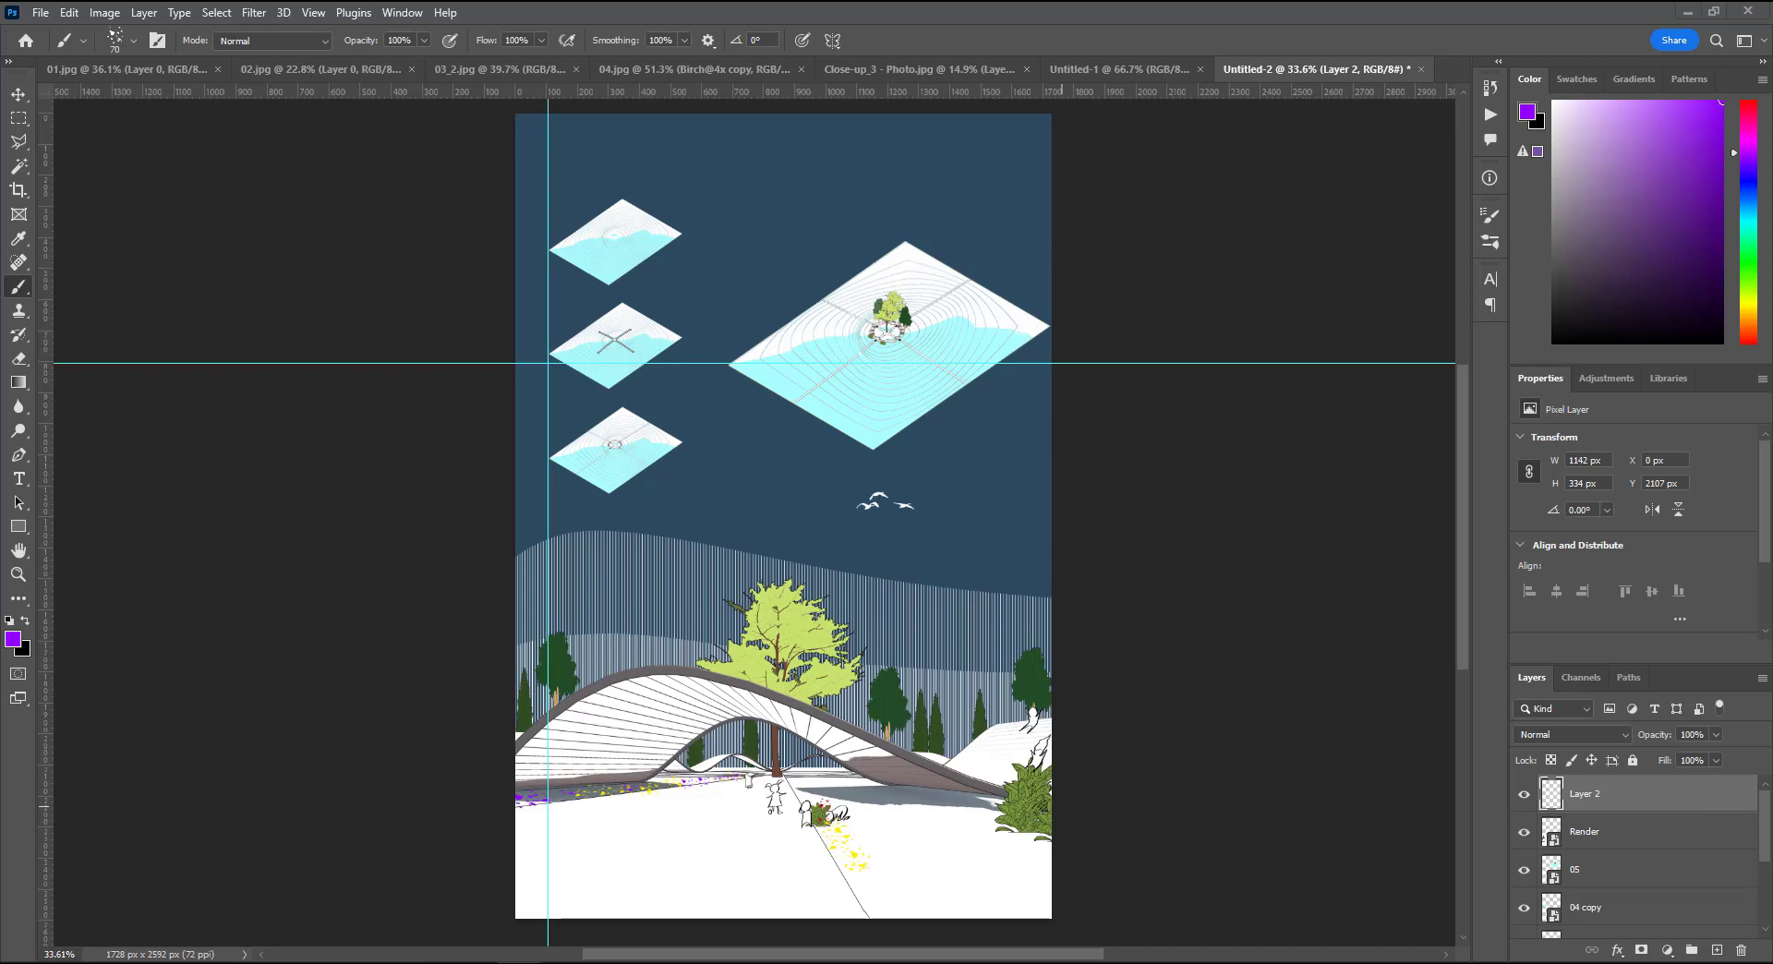
{"action": "scroll", "coordinate": [1062, 591], "scroll_direction": "up", "scroll_amount": 5, "text": "alt"}
{"action": "scroll", "coordinate": [1063, 591], "scroll_direction": "down", "scroll_amount": 6, "text": "alt"}
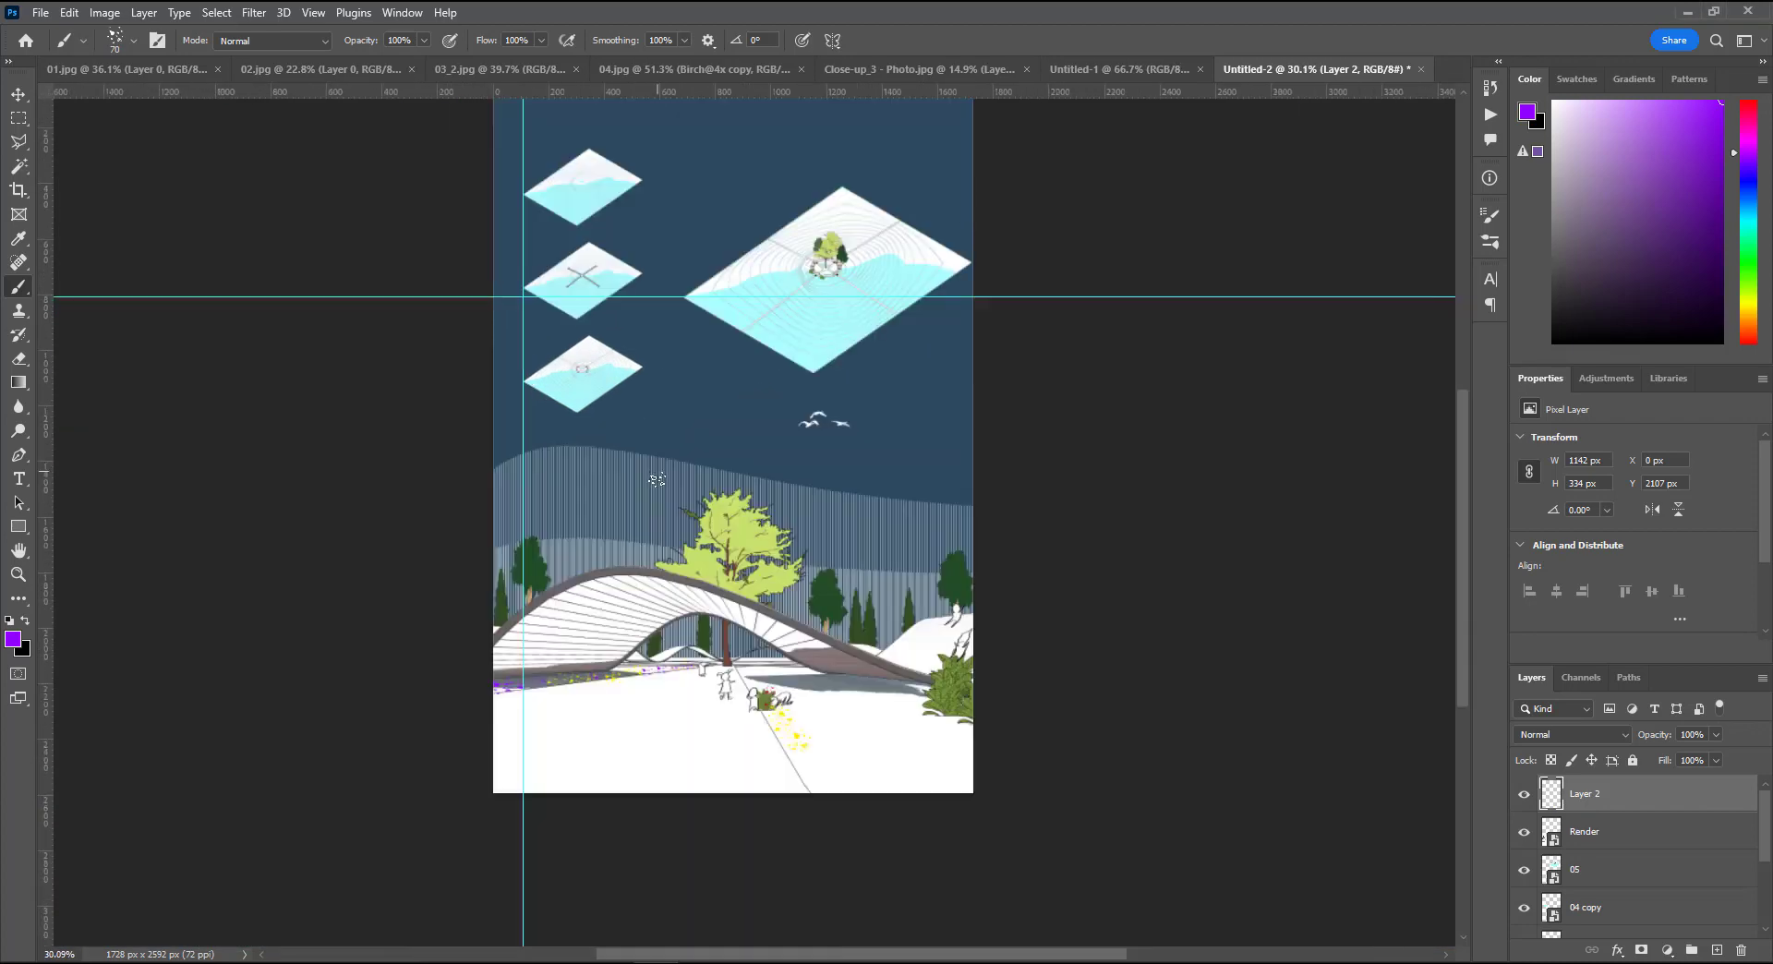
{"action": "left_click", "coordinate": [41, 12]}
{"action": "key", "text": "Escape"}
{"action": "scroll", "coordinate": [739, 369], "scroll_direction": "up", "scroll_amount": 3, "text": "alt"}
{"action": "key", "text": "t"}
{"action": "left_click_drag", "start_coordinate": [532, 196], "coordinate": [1266, 289]}
{"action": "type", "text": "Conceptual Render Technique: 2023"}
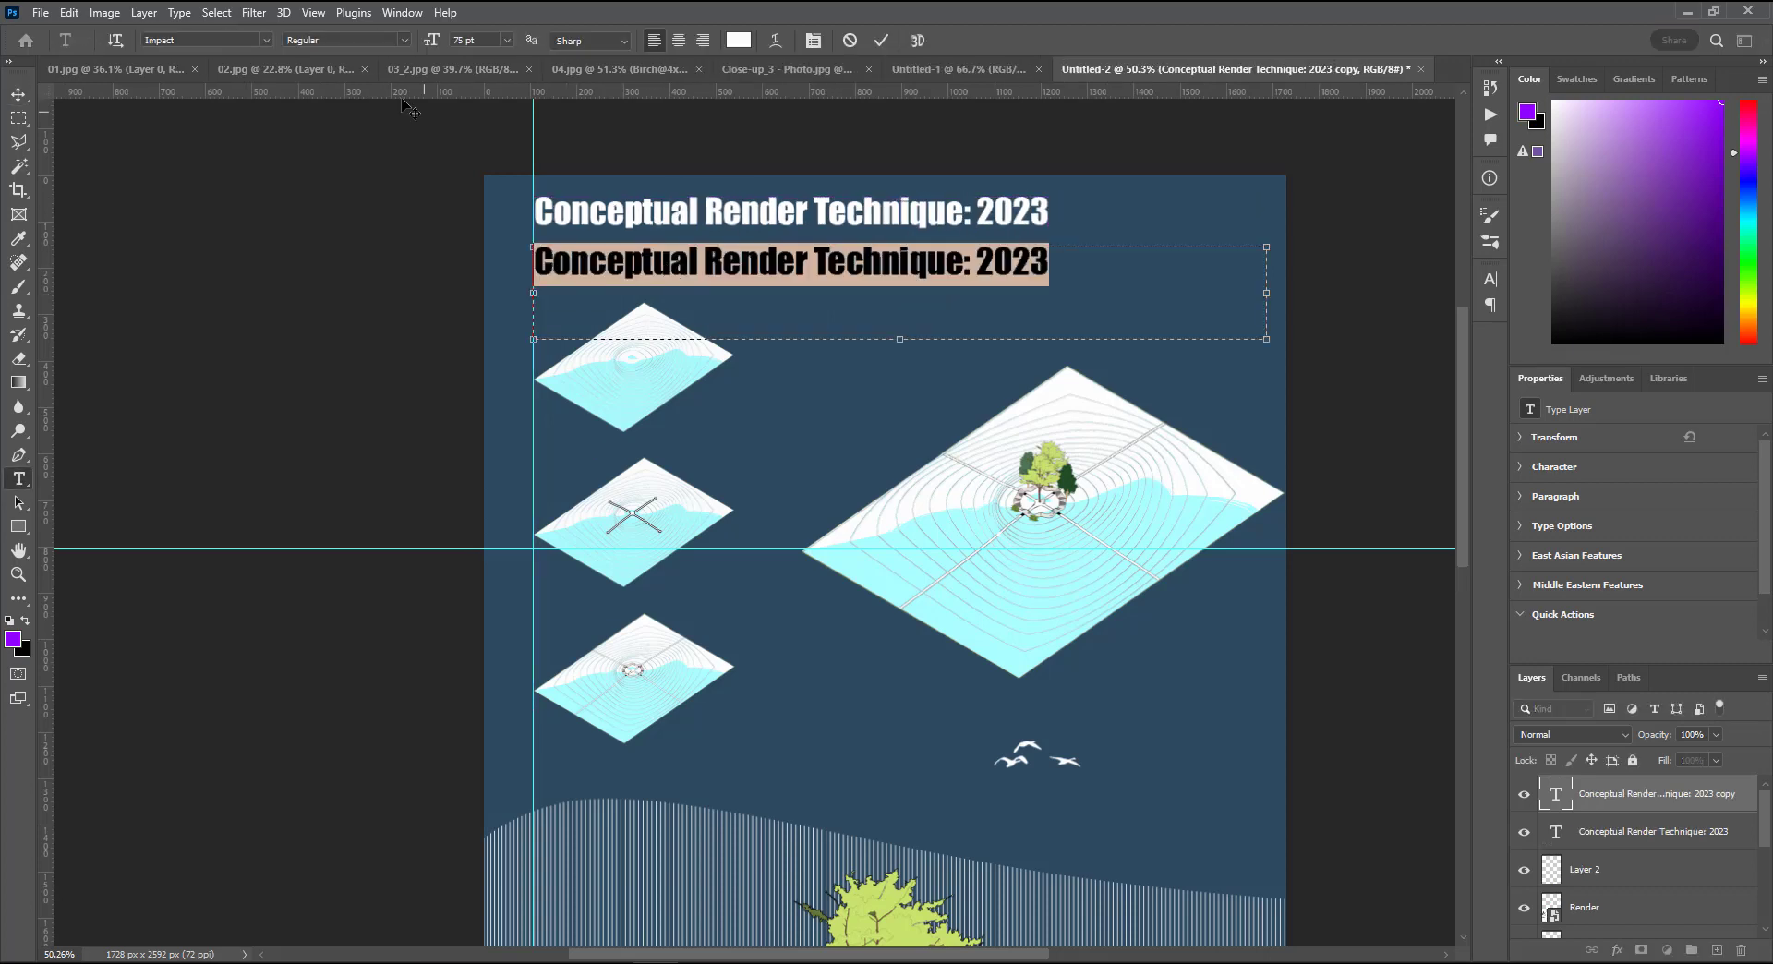
Step: Set the duplicated title line to the Bebas Neue font and replace its text with "Basics of Non-Realistic Stylized Renders"
{"action": "left_click", "coordinate": [265, 39]}
{"action": "left_click", "coordinate": [269, 139]}
{"action": "type", "text": "BASICS OF NON-REALISTIC REN"}
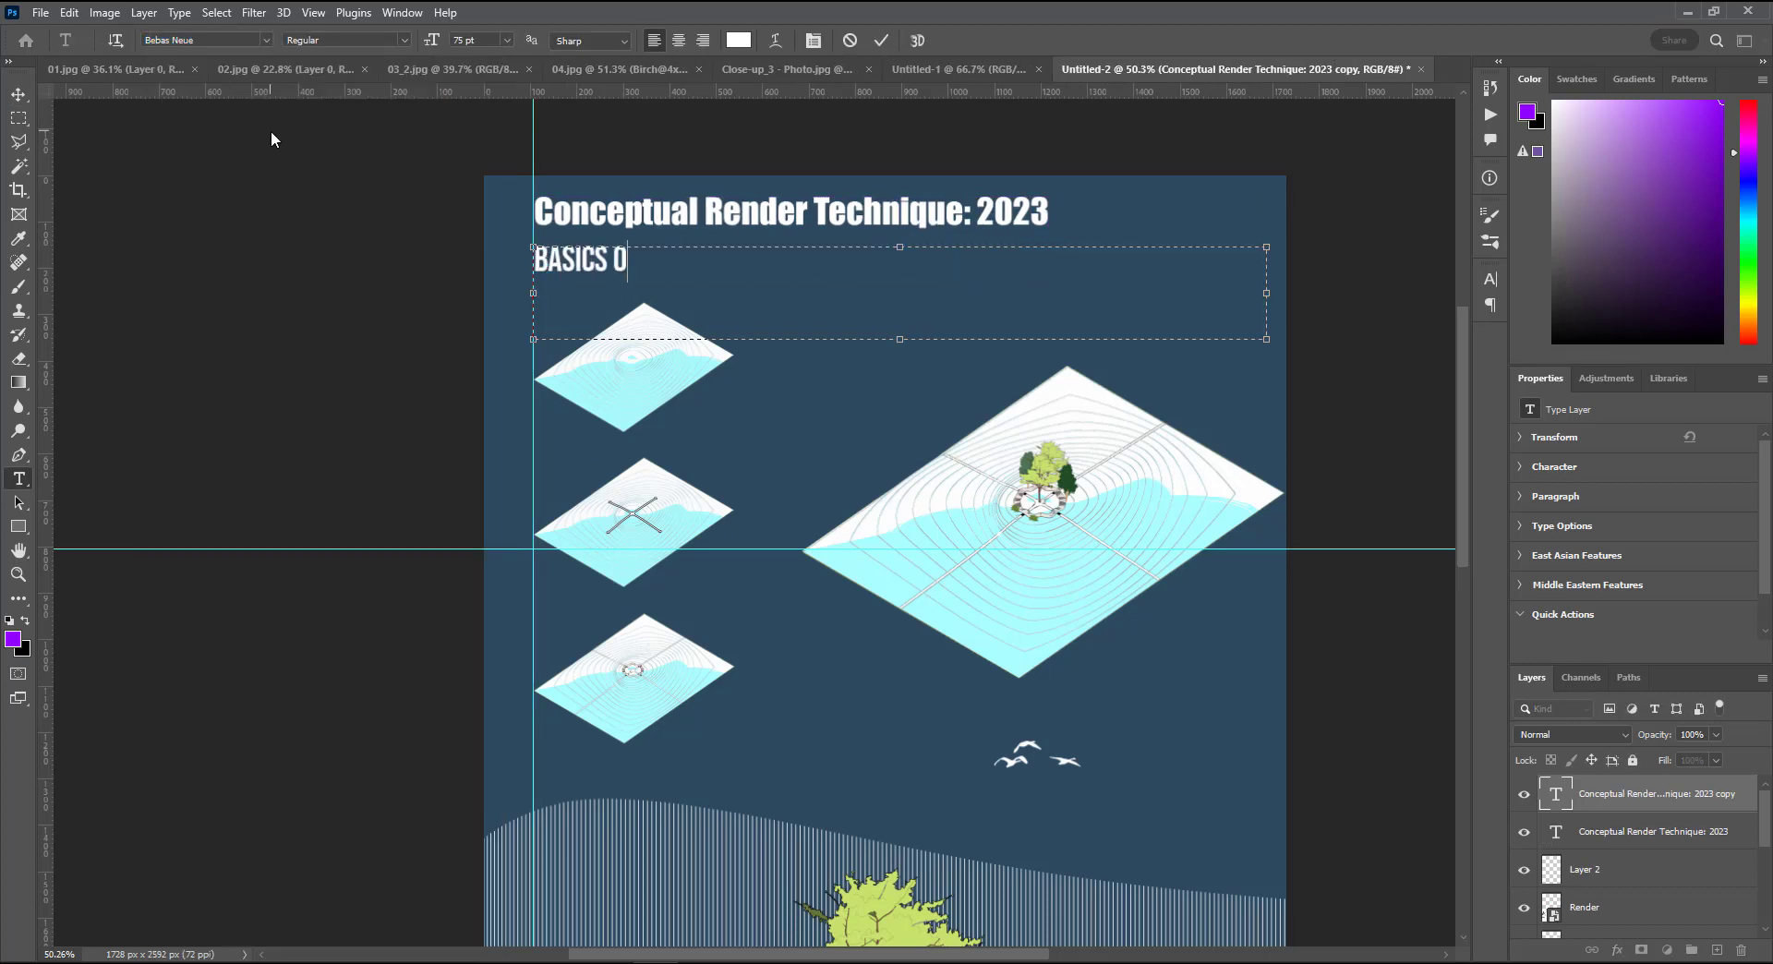
{"action": "key", "text": "BackSpace"}
{"action": "key", "text": "BackSpace"}
{"action": "key", "text": "BackSpace"}
{"action": "type", "text": "Stylized Renders"}
{"action": "left_click", "coordinate": [18, 96]}
Step: Change the main title text to "CONCEPTUAL RENDER TECHNIQUE WORKSHOP 2023"
{"action": "double_click", "coordinate": [717, 208]}
{"action": "key", "text": "ctrl+a"}
{"action": "type", "text": "CONCEPTUAL RENDER TECHNIQUE WORKSHOP 2023"}
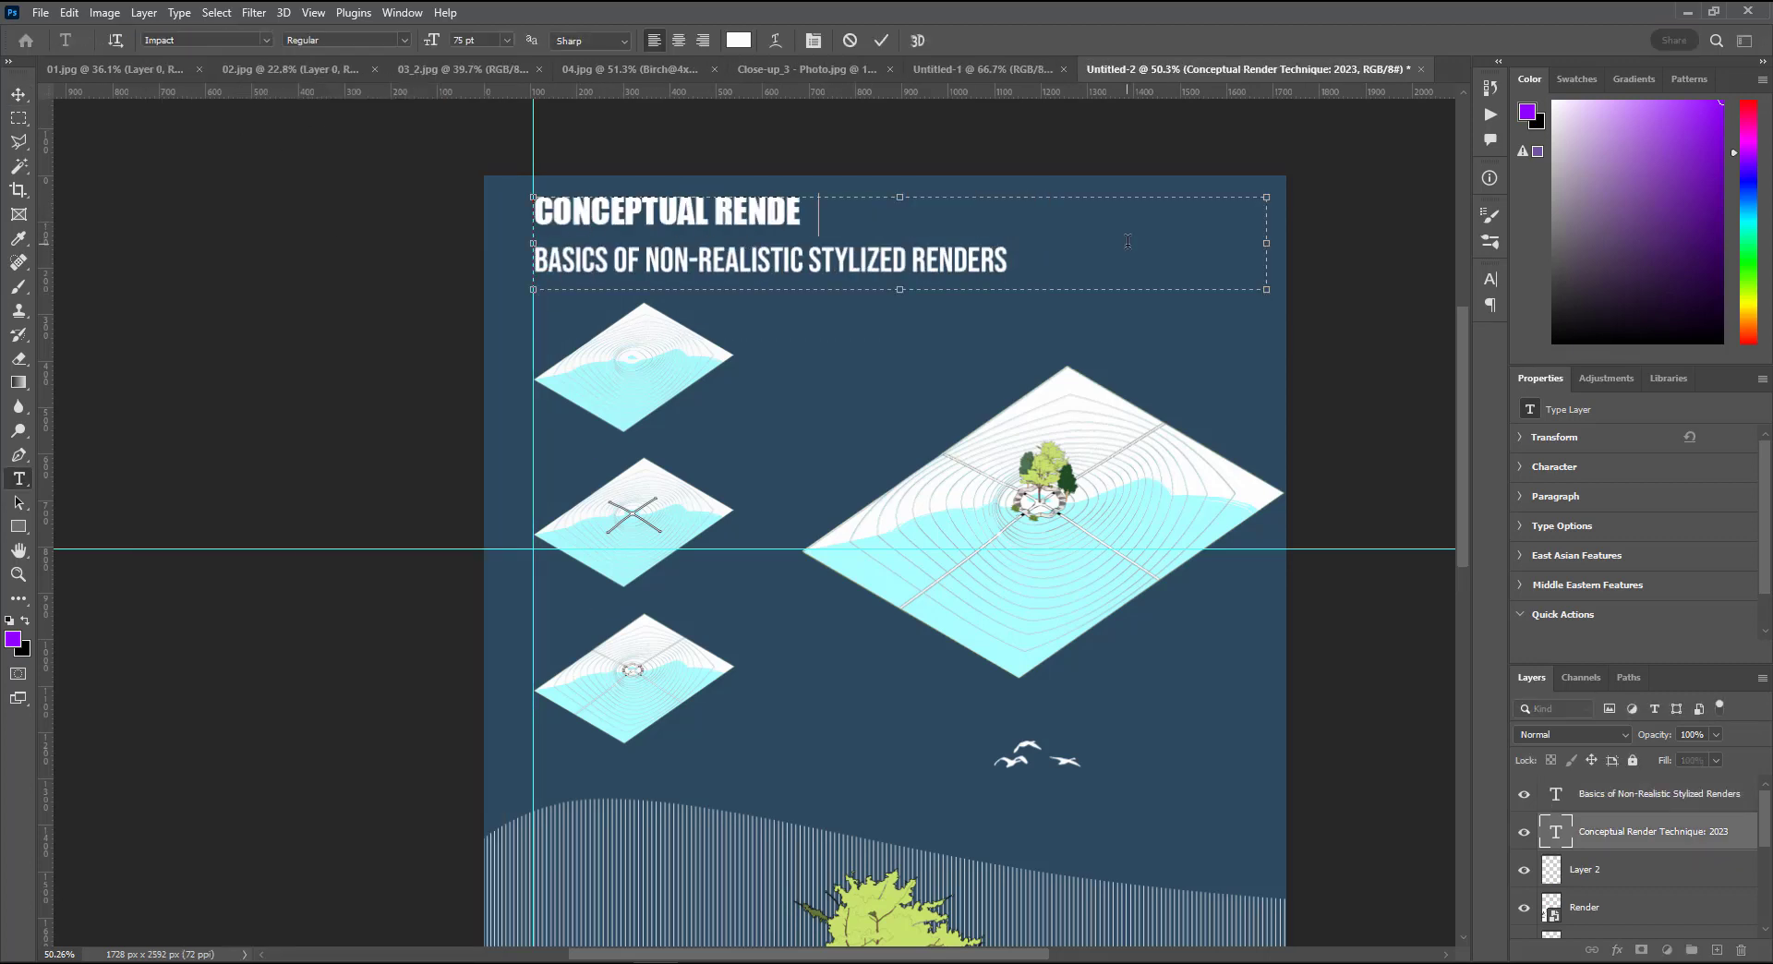
Step: Set the subtitle to 63 pt with a tracking of 250 so it spans the title's width
{"action": "double_click", "coordinate": [1556, 794]}
{"action": "left_click", "coordinate": [1555, 467]}
{"action": "left_click_drag", "start_coordinate": [1627, 560], "coordinate": [1643, 561]}
{"action": "key", "text": "Escape"}
{"action": "key", "text": "v"}
{"action": "scroll", "coordinate": [875, 461], "scroll_direction": "down", "scroll_amount": 3, "text": "alt"}
{"action": "scroll", "coordinate": [876, 831], "scroll_direction": "up", "scroll_amount": 4, "text": "alt"}
{"action": "scroll", "coordinate": [876, 461], "scroll_direction": "down", "scroll_amount": 4, "text": "alt"}
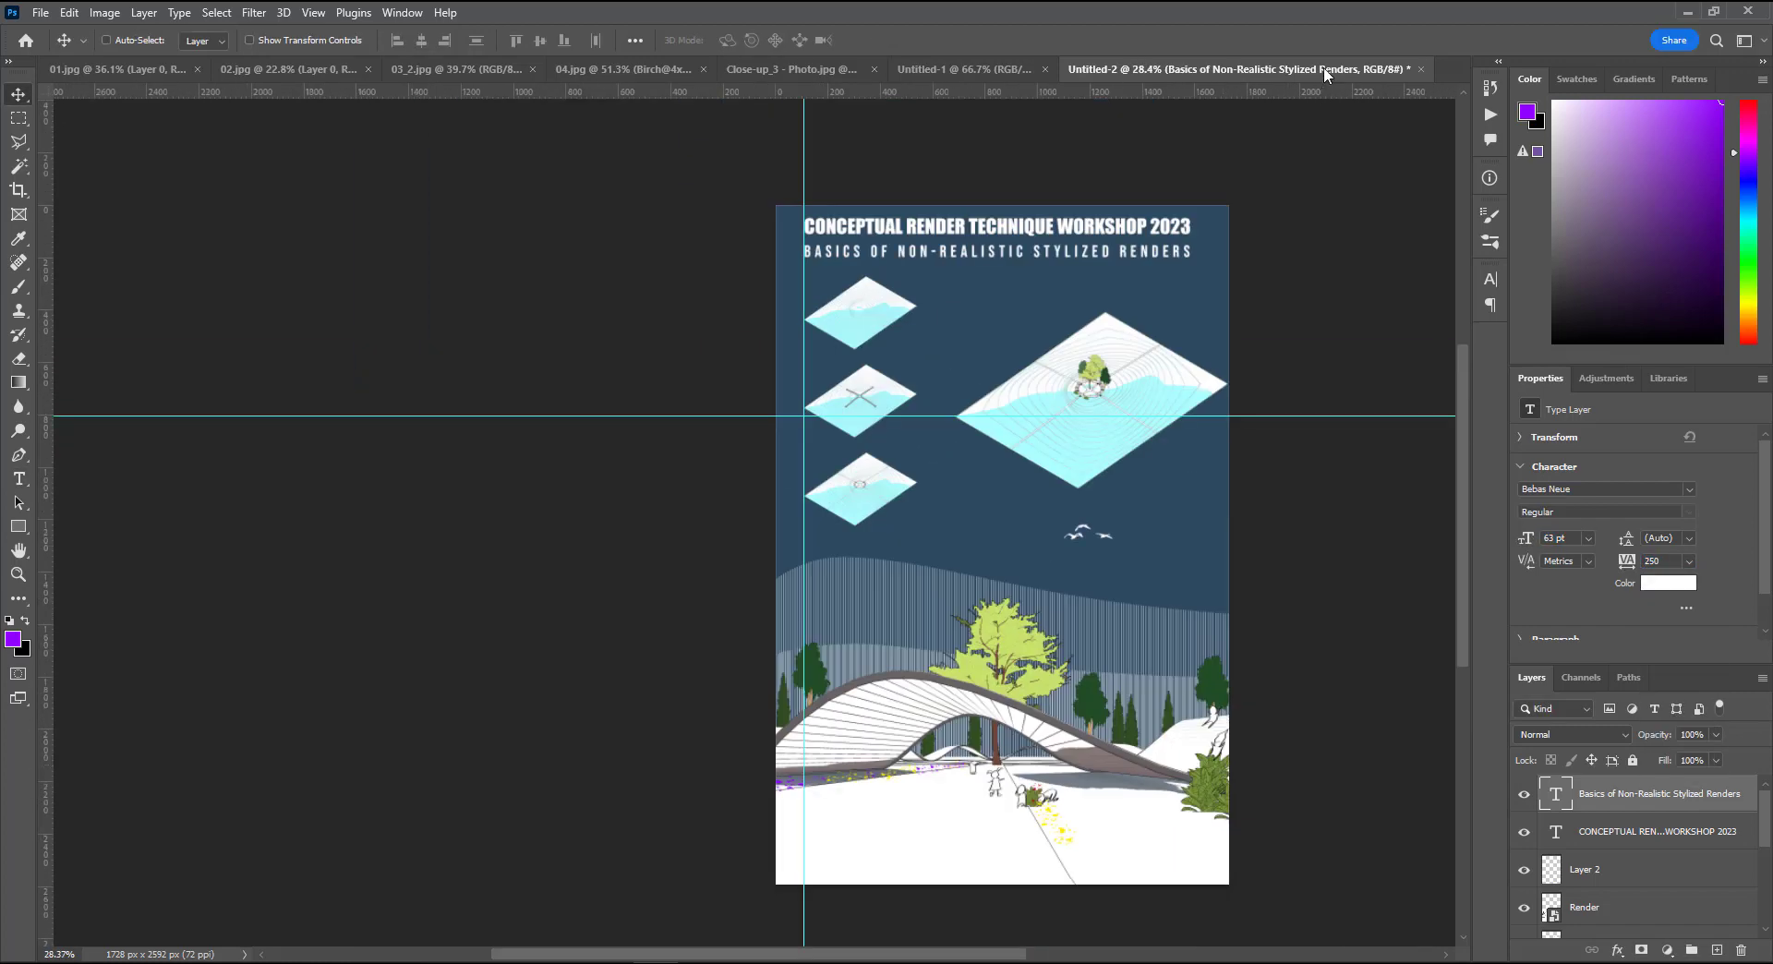
Step: Copy the subtitle directly beneath itself, reduce it to 30 pt and replace the text with the author's byline
{"action": "scroll", "coordinate": [875, 273], "scroll_direction": "up", "scroll_amount": 4, "text": "alt"}
{"action": "left_click_drag", "start_coordinate": [870, 268], "coordinate": [870, 317], "text": "alt"}
{"action": "left_click_drag", "start_coordinate": [1526, 539], "coordinate": [1495, 539]}
{"action": "double_click", "coordinate": [1021, 303]}
{"action": "type", "text": "a TAKE BY sAAD"}
{"action": "scroll", "coordinate": [822, 351], "scroll_direction": "down", "scroll_amount": 2, "text": "alt"}
{"action": "double_click", "coordinate": [796, 203]}
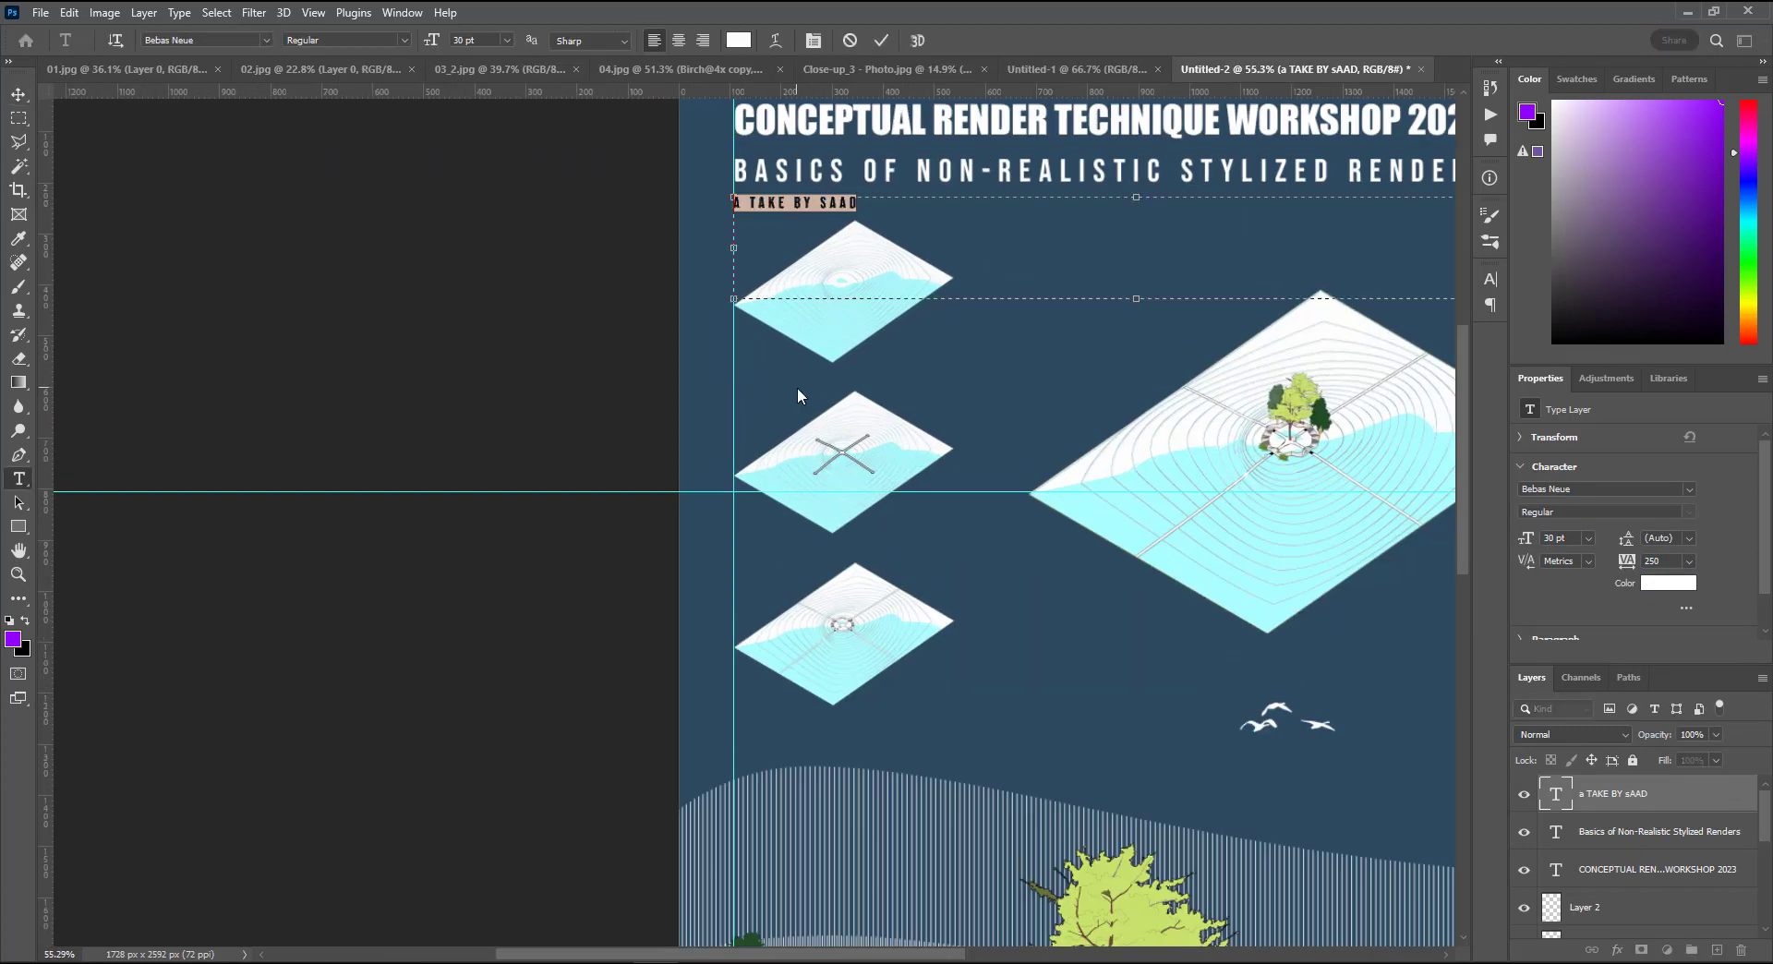
Step: Copy the byline beneath the first small diagram as a 20 pt label "Site Analysis 01" and shrink its text box to the diagram's width
{"action": "left_click_drag", "start_coordinate": [774, 204], "coordinate": [774, 376], "text": "alt"}
{"action": "double_click", "coordinate": [774, 376]}
{"action": "type", "text": "01"}
{"action": "scroll", "coordinate": [850, 490], "scroll_direction": "down", "scroll_amount": 4, "text": "alt"}
{"action": "left_click_drag", "start_coordinate": [1324, 474], "coordinate": [902, 412]}
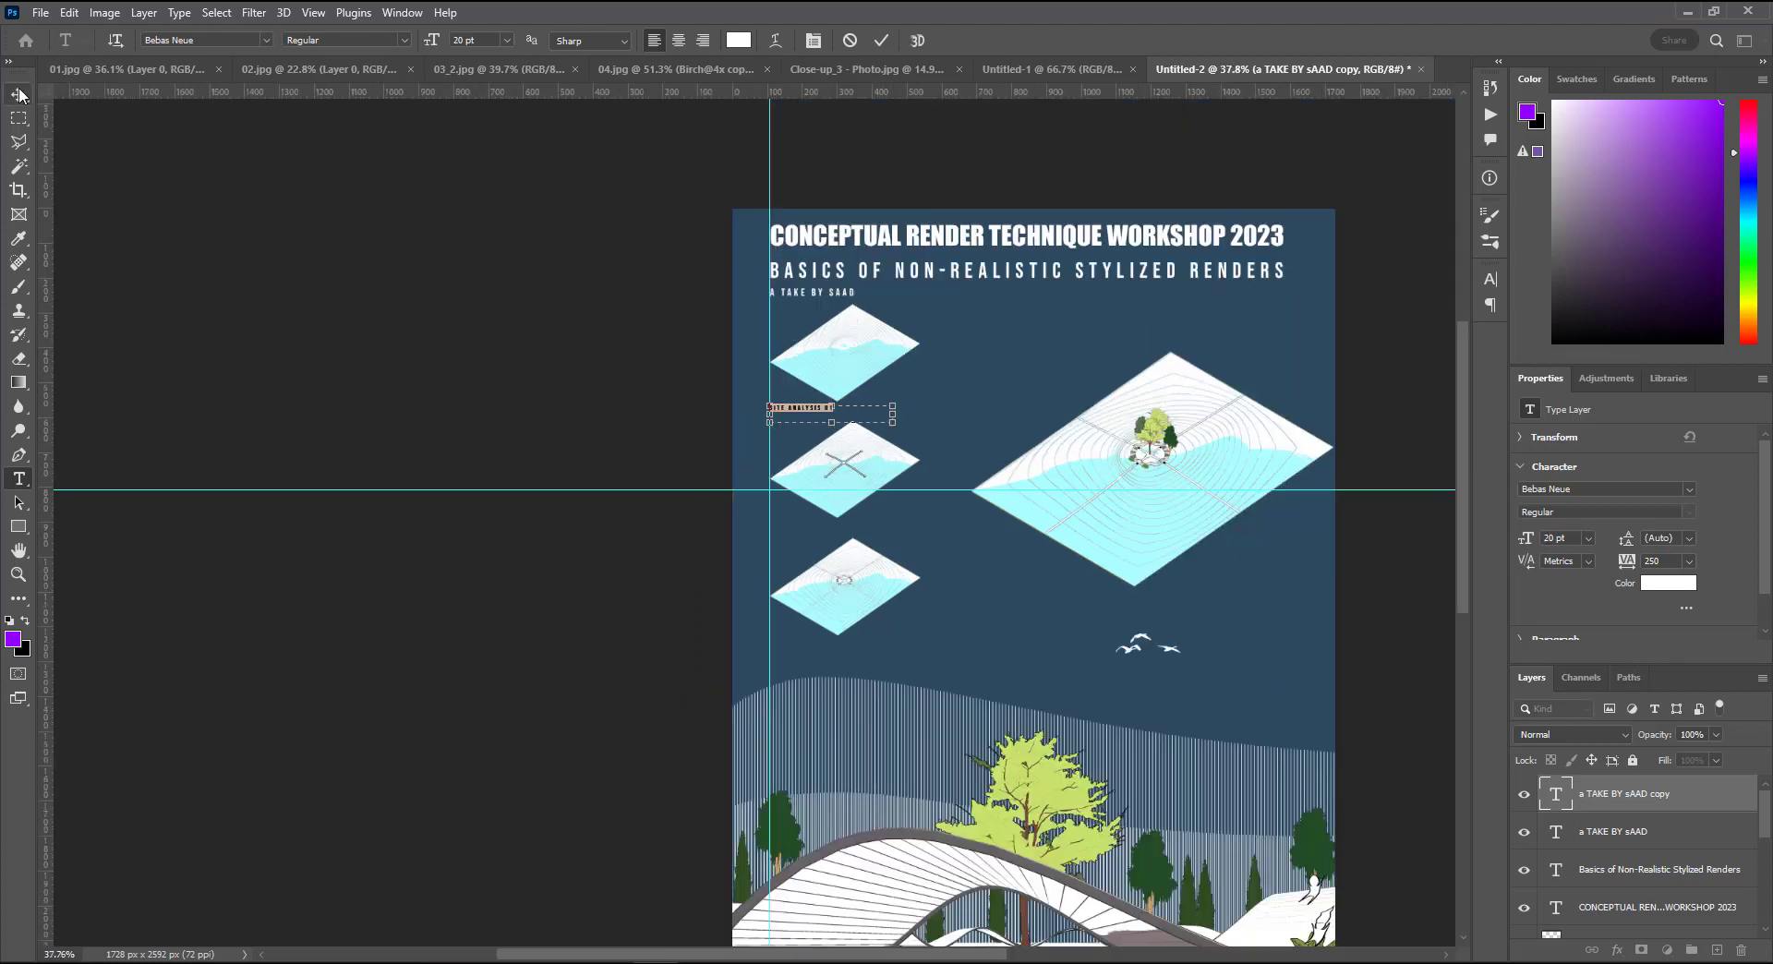
Step: Copy the site analysis label beneath the second small diagram and change it to "Site Analysis + Consideration"
{"action": "scroll", "coordinate": [835, 458], "scroll_direction": "up", "scroll_amount": 10, "text": "alt"}
{"action": "left_click_drag", "start_coordinate": [758, 318], "coordinate": [758, 667], "text": "alt"}
{"action": "double_click", "coordinate": [758, 667]}
{"action": "left_click", "coordinate": [854, 671]}
{"action": "key", "text": "BackSpace"}
{"action": "key", "text": "BackSpace"}
{"action": "type", "text": "+ CONSIDERATION"}
Step: Copy that label beneath the third small diagram as "Site Analysis + Consideration 02"
{"action": "left_click_drag", "start_coordinate": [863, 359], "coordinate": [864, 687], "text": "alt"}
{"action": "type", "text": "02"}
{"action": "double_click", "coordinate": [864, 693]}
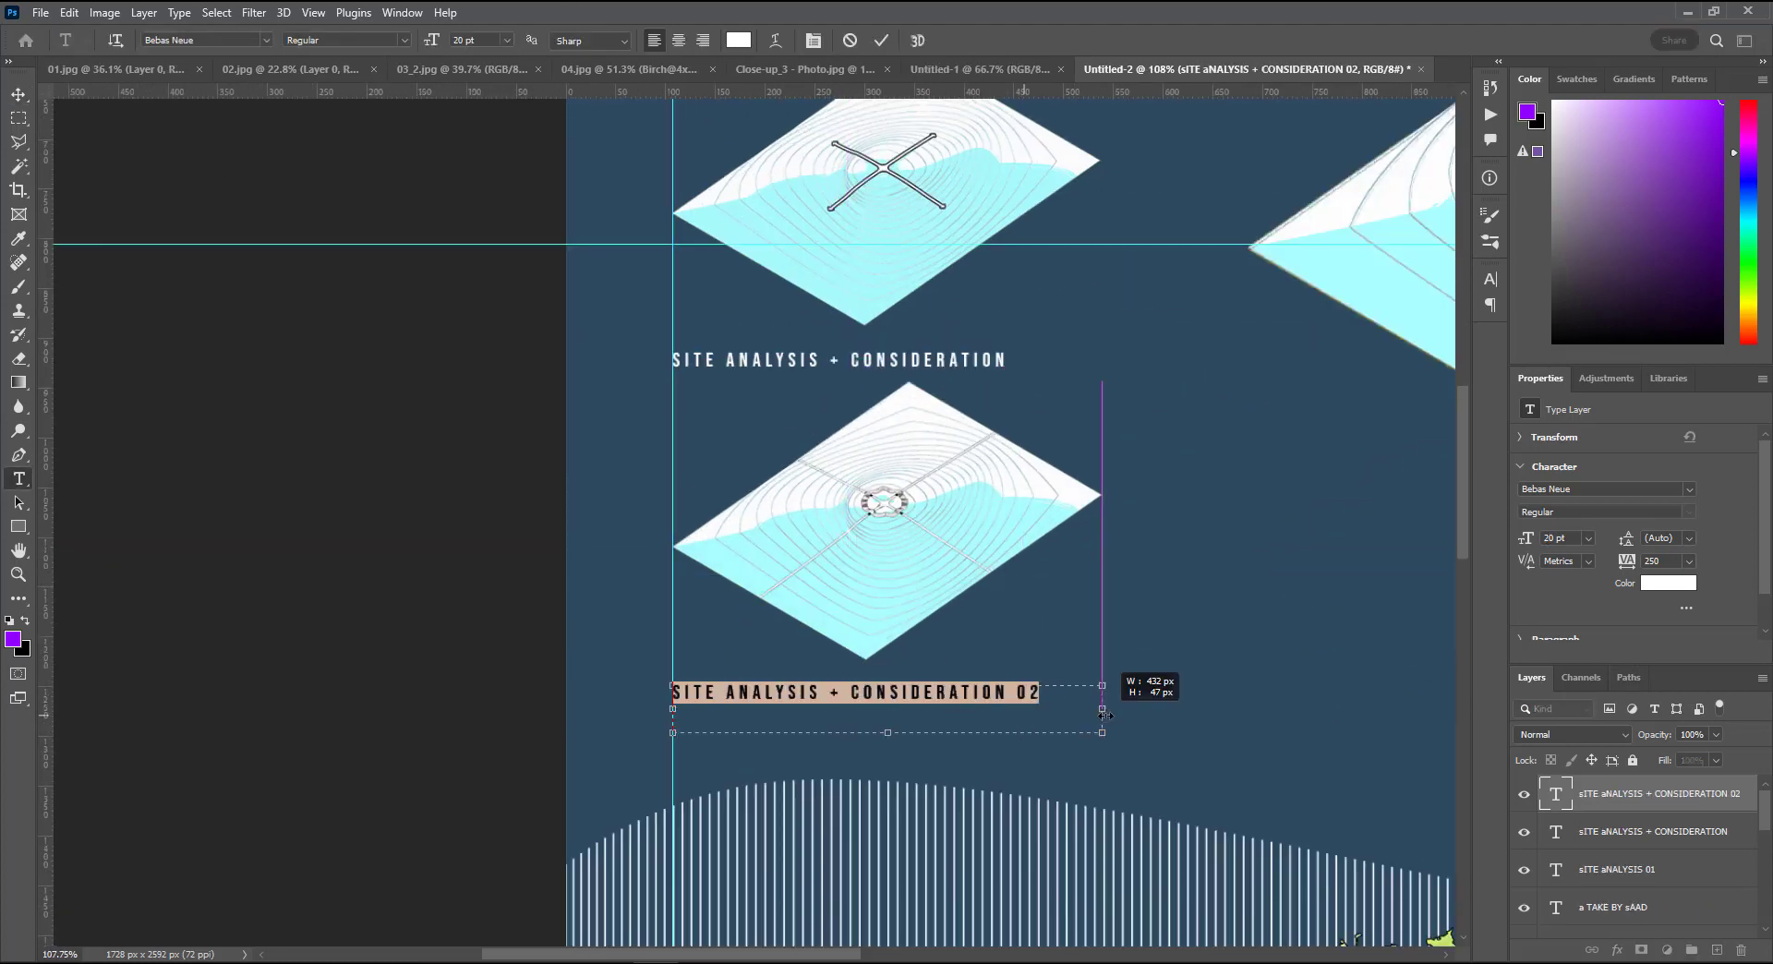
Step: Copy a label to the lower right of the large diagram and change it to "Design Isometric with Proper Title"
{"action": "scroll", "coordinate": [877, 564], "scroll_direction": "down", "scroll_amount": 7, "text": "alt"}
{"action": "left_click_drag", "start_coordinate": [405, 632], "coordinate": [976, 525], "text": "alt"}
{"action": "double_click", "coordinate": [1011, 531]}
{"action": "type", "text": "dESIGN ISOMETRIC WITH PROPER TITLE"}
{"action": "key", "text": "ctrl+Return"}
Step: Copy the isometric label onto the render's white ground, change it to "VISION OF THE DESIGN WITH GRAND RENDER" and colour it dark grey
{"action": "scroll", "coordinate": [1195, 370], "scroll_direction": "down", "scroll_amount": 5}
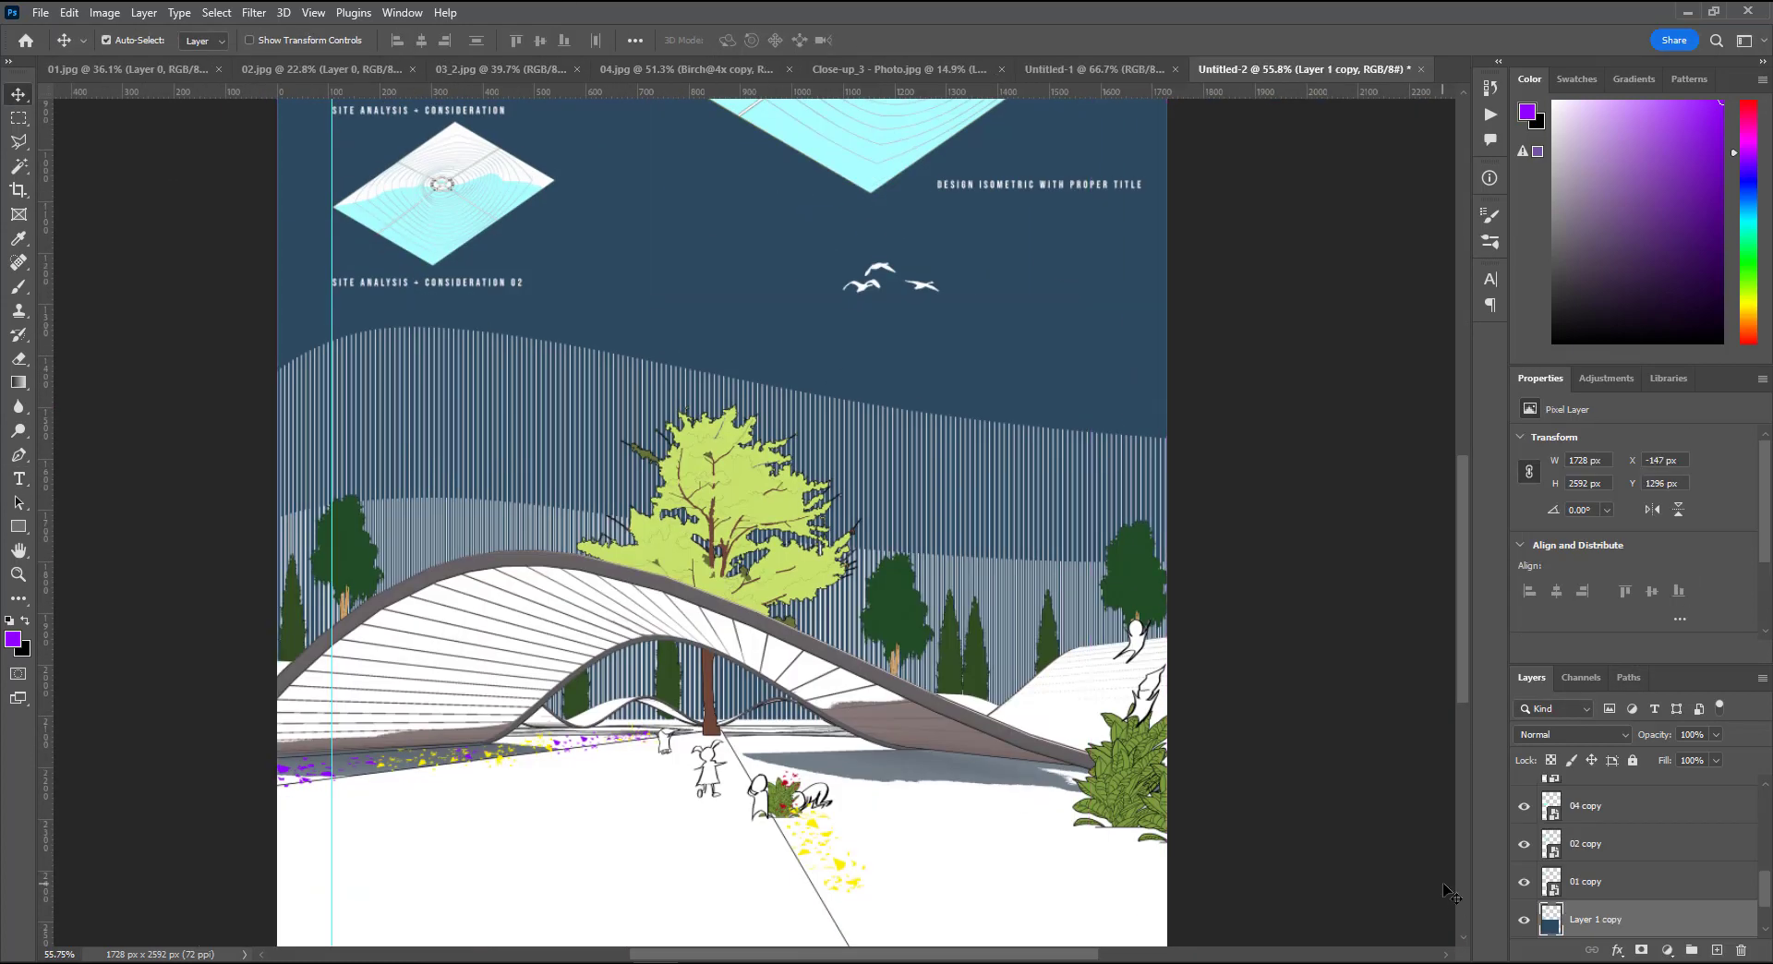
{"action": "left_click_drag", "start_coordinate": [1050, 191], "coordinate": [1011, 846], "text": "alt"}
{"action": "double_click", "coordinate": [1012, 845]}
{"action": "key", "text": "BackSpace"}
{"action": "type", "text": "VISION OF THE DESIGN WITH GRAND RENDER"}
{"action": "key", "text": "ctrl+a"}
{"action": "left_click", "coordinate": [738, 39]}
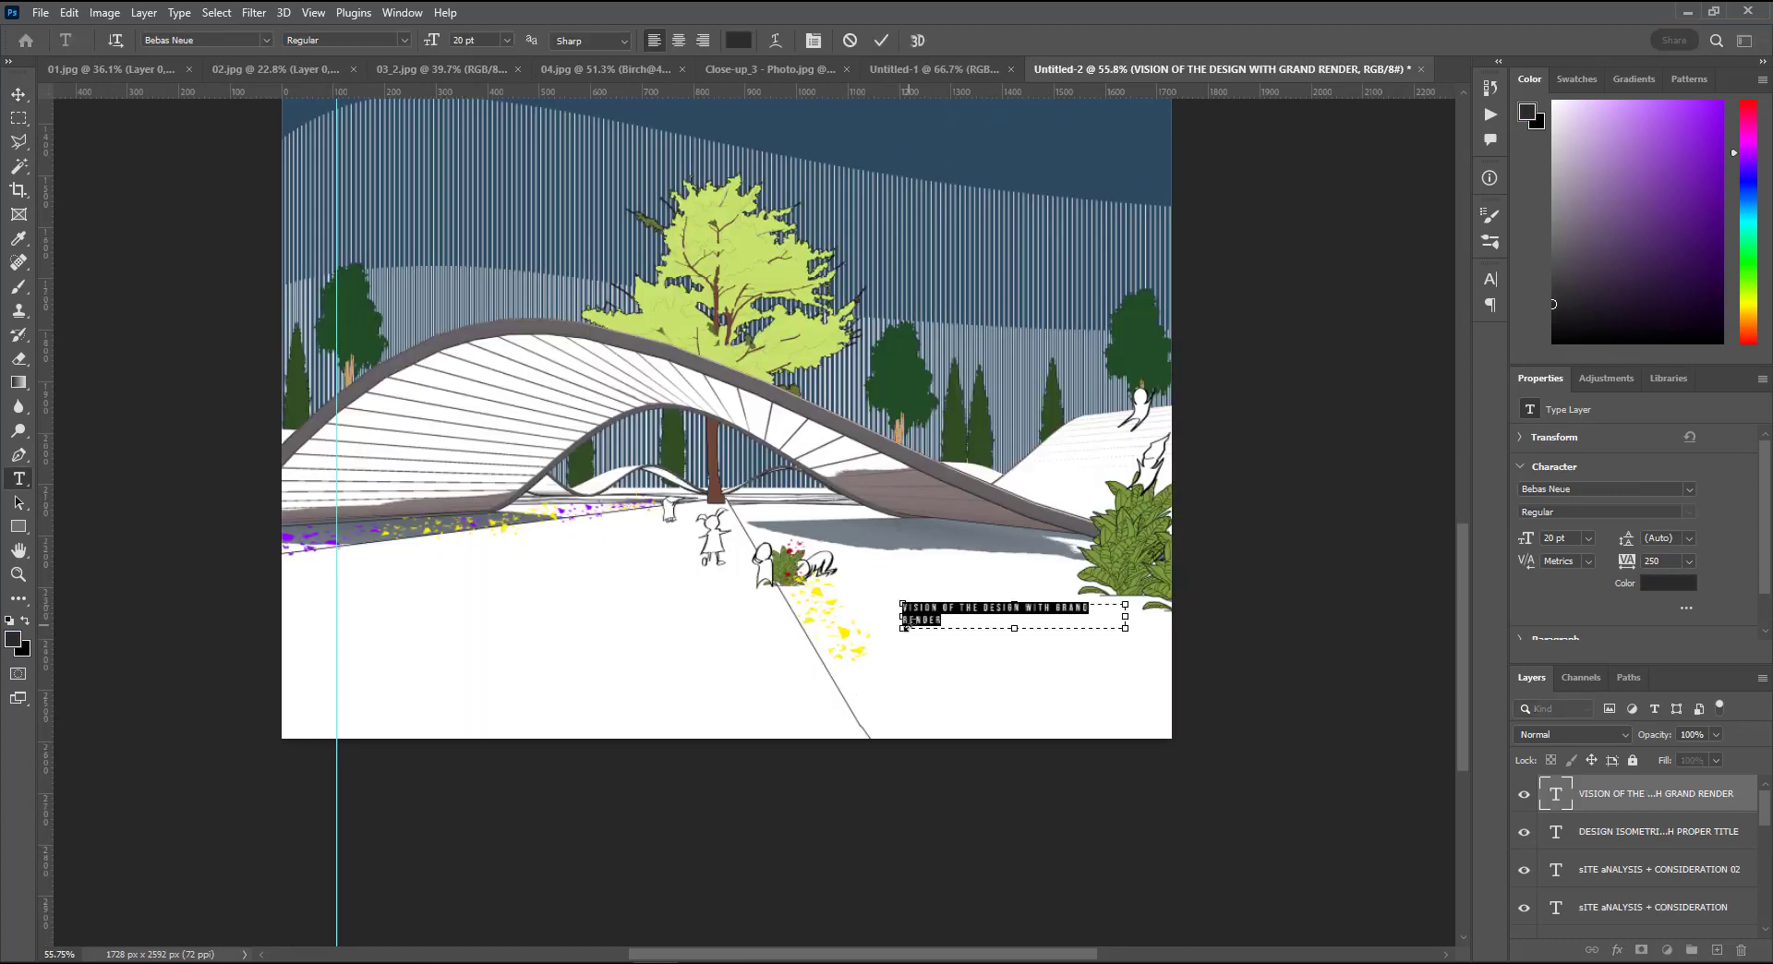
Step: Widen the render caption to fit one line, right-align it and move it to the page's lower right corner
{"action": "left_click_drag", "start_coordinate": [900, 617], "coordinate": [788, 617]}
{"action": "left_click", "coordinate": [703, 40]}
{"action": "left_click", "coordinate": [18, 94]}
{"action": "left_click_drag", "start_coordinate": [1016, 609], "coordinate": [1052, 717]}
{"action": "scroll", "coordinate": [1232, 772], "scroll_direction": "down", "scroll_amount": 10, "text": "alt"}
{"action": "scroll", "coordinate": [854, 277], "scroll_direction": "up", "scroll_amount": 4, "text": "alt"}
Step: Copy the isometric label above the large diagram and widen its text box to about the diagram's width
{"action": "left_click_drag", "start_coordinate": [870, 851], "coordinate": [740, 428], "text": "ctrl+alt"}
{"action": "key", "text": "ctrl+z"}
{"action": "left_click_drag", "start_coordinate": [909, 425], "coordinate": [742, 203], "text": "ctrl+alt"}
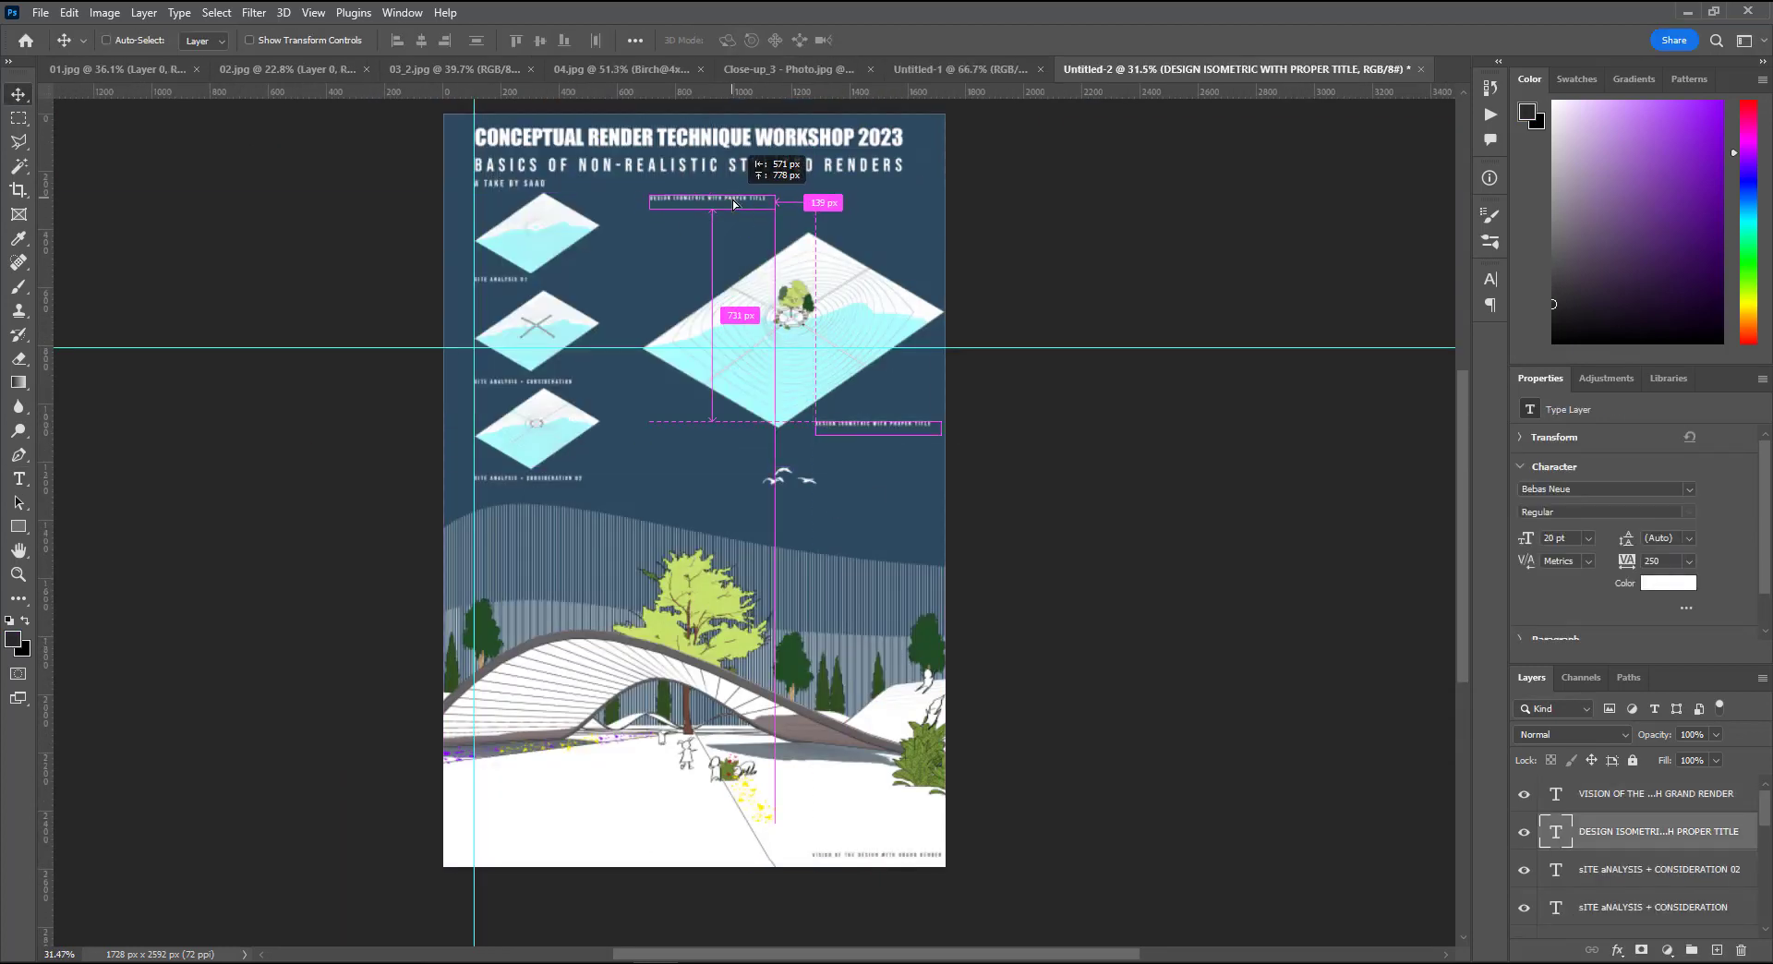
{"action": "scroll", "coordinate": [810, 204], "scroll_direction": "up", "scroll_amount": 7, "text": "alt"}
{"action": "double_click", "coordinate": [610, 344]}
{"action": "left_click_drag", "start_coordinate": [741, 411], "coordinate": [1067, 411]}
Step: Fill the box above the large diagram with placeholder text starting "PLACE YOUR CONCEPT HERE", advising on overlaps, charts, text length, spacing, font size and viewer distance
{"action": "type", "text": "PLACE YOUR CONCEPT HERE. KEEP THIS PLACE CLEAN, WITHOUT ANY RENDER/DESIGN ELEMENT"}
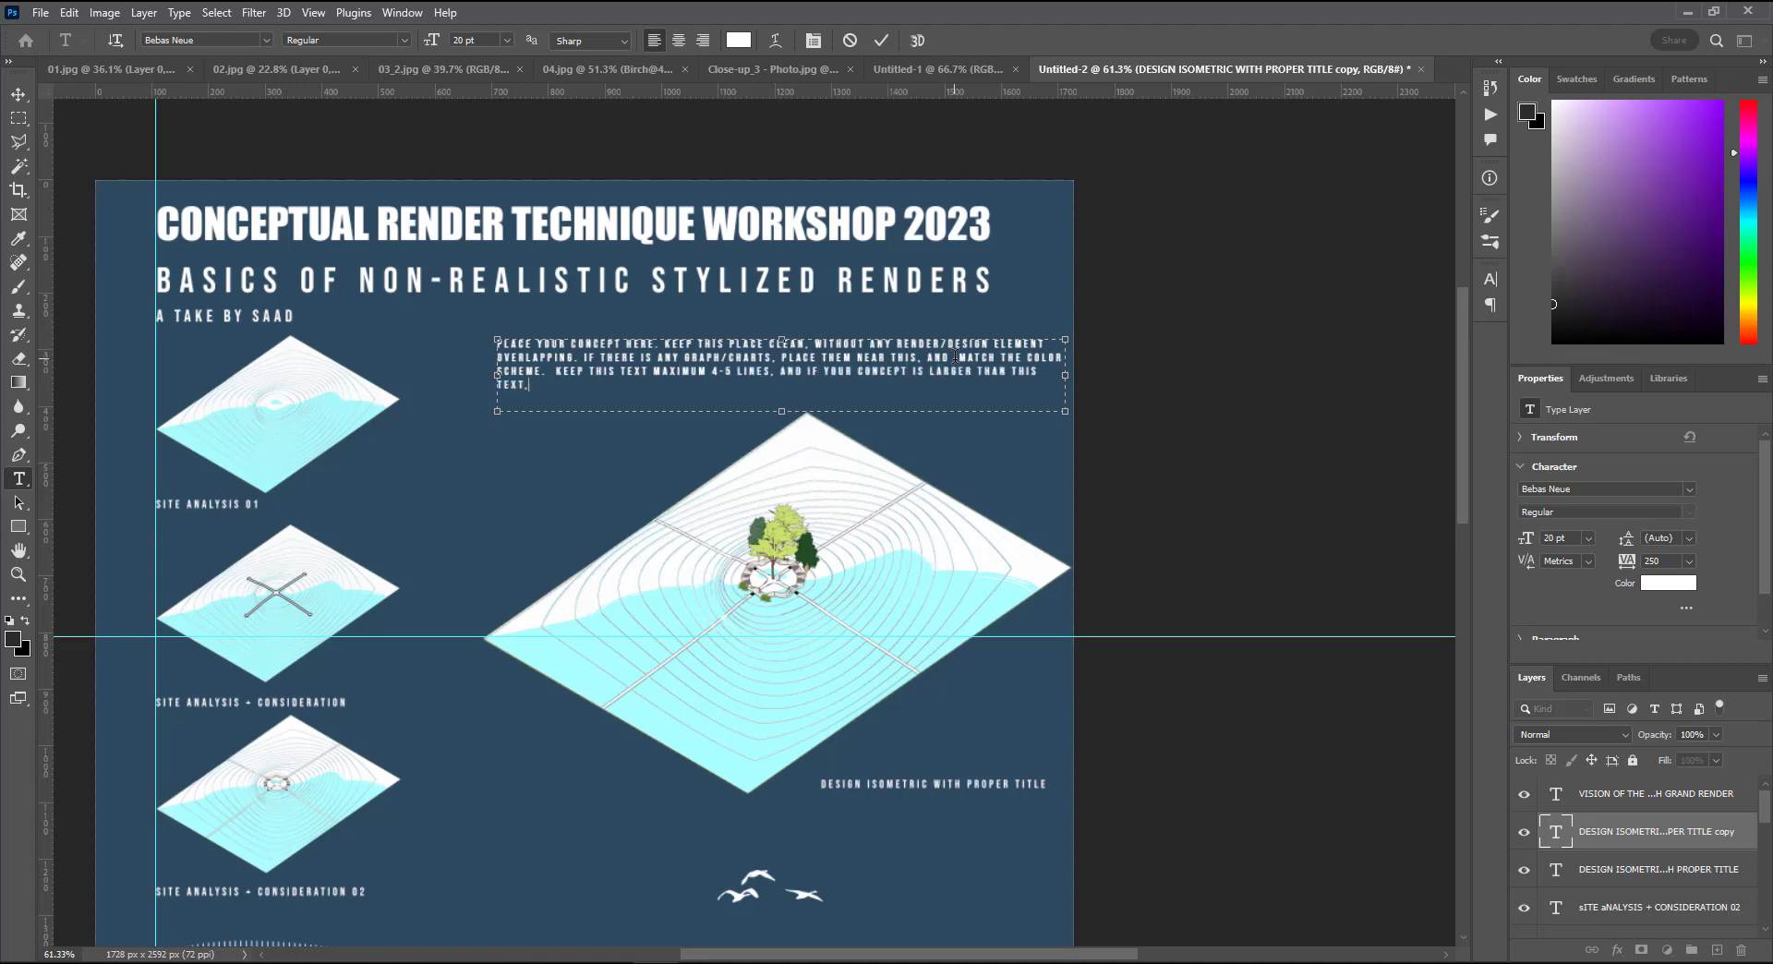
{"action": "key", "text": "BackSpace"}
{"action": "type", "text": "AND FONT SIZE. KEEP THE DISTANCE OF THE VIEWER IN MIND WHILE DOING THIS."}
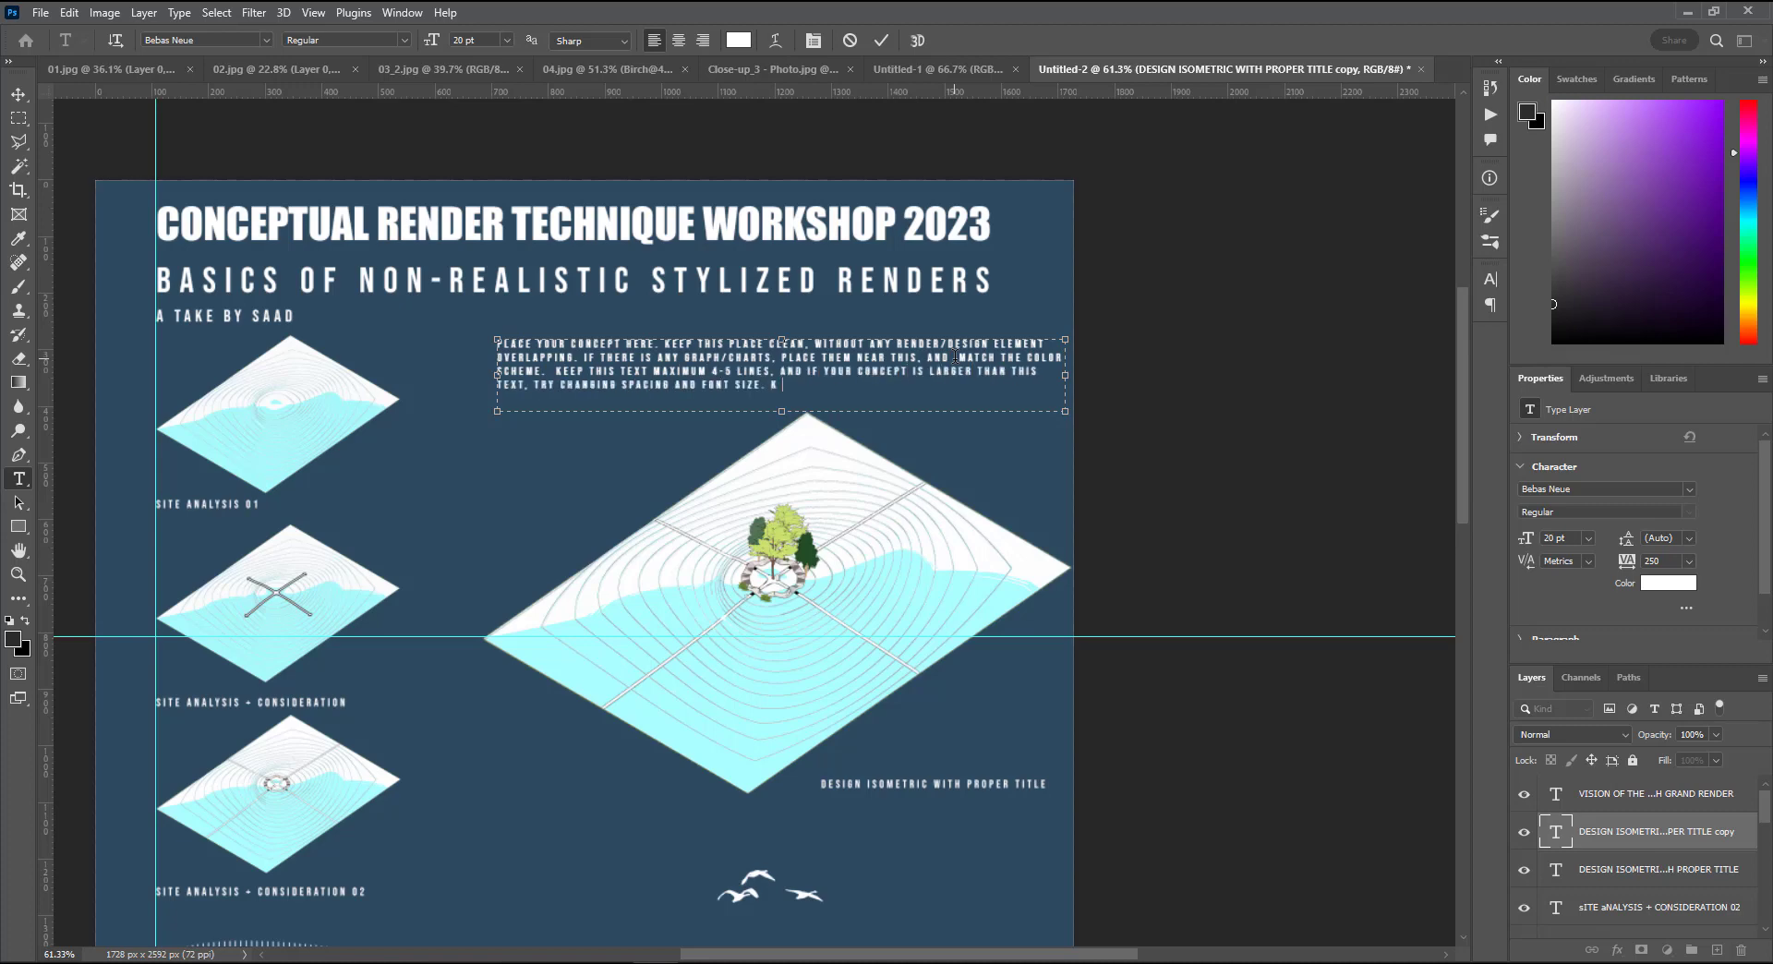